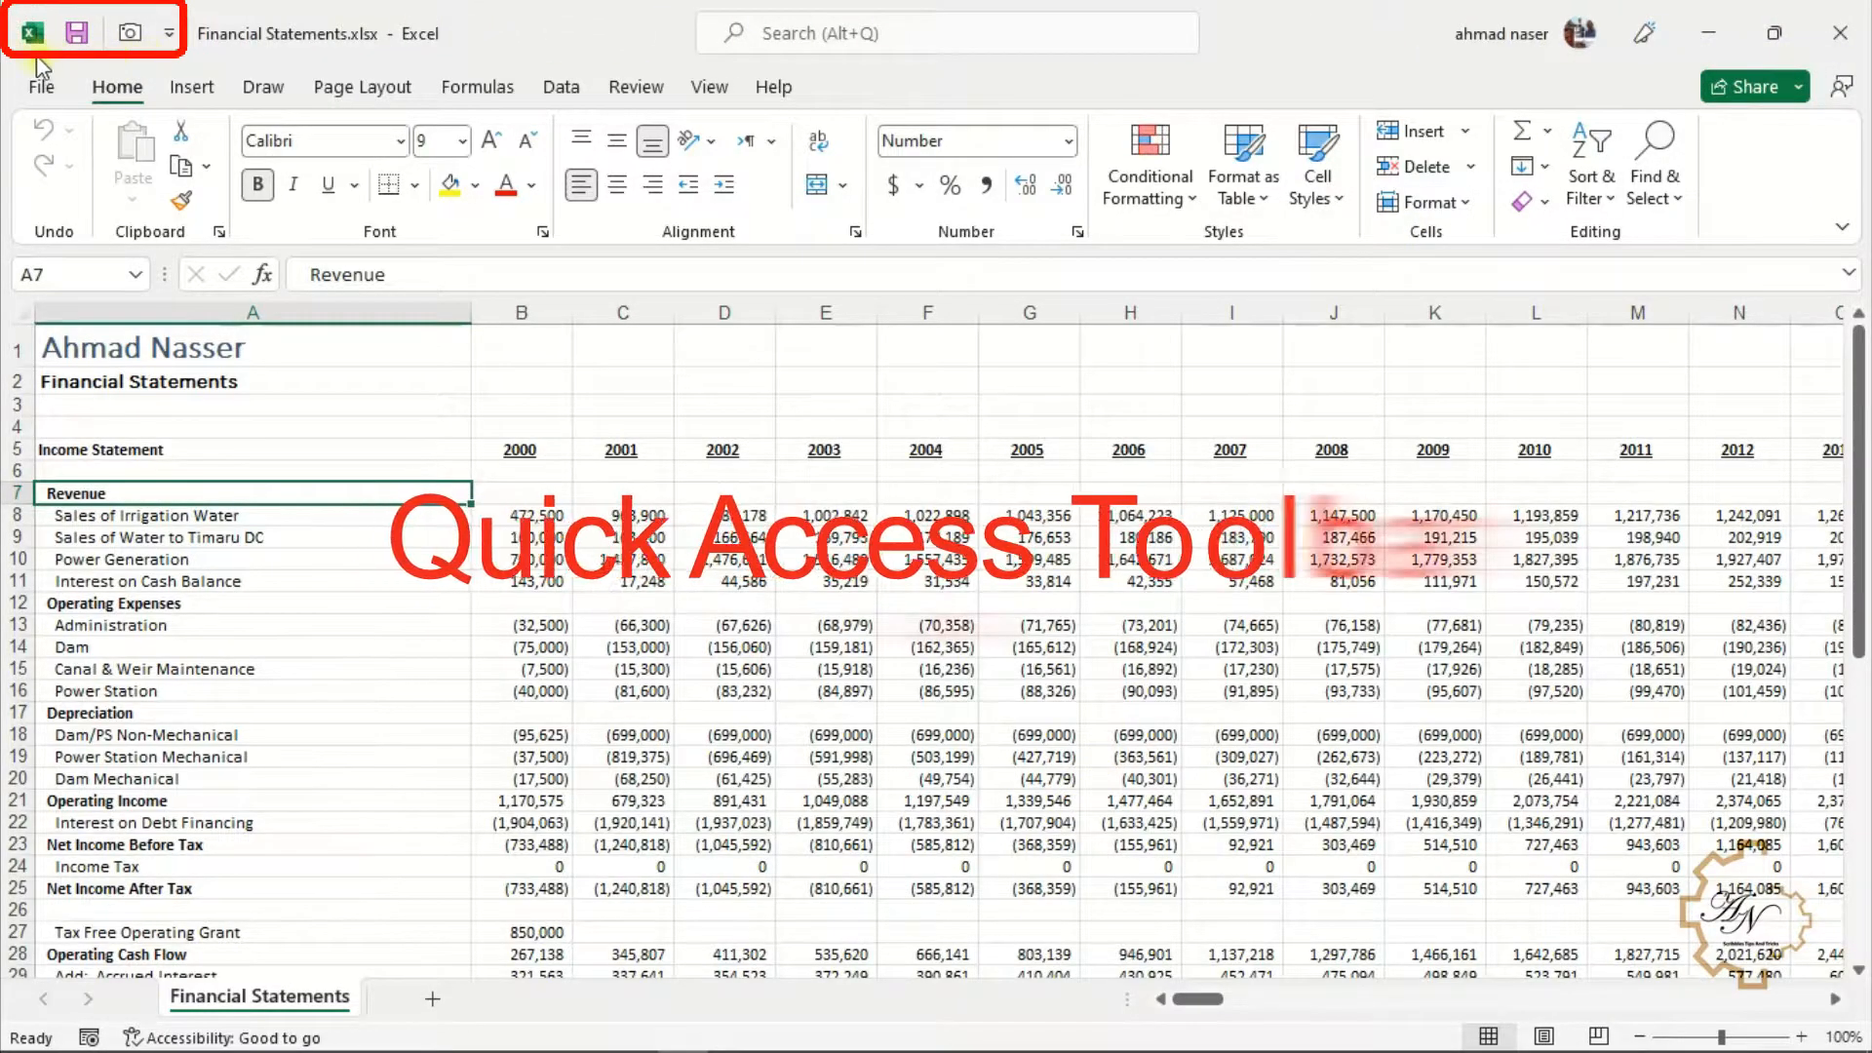
# Open the Quick Access Toolbar customization list, then close it by returning to the worksheet
pyautogui.click(169, 36)
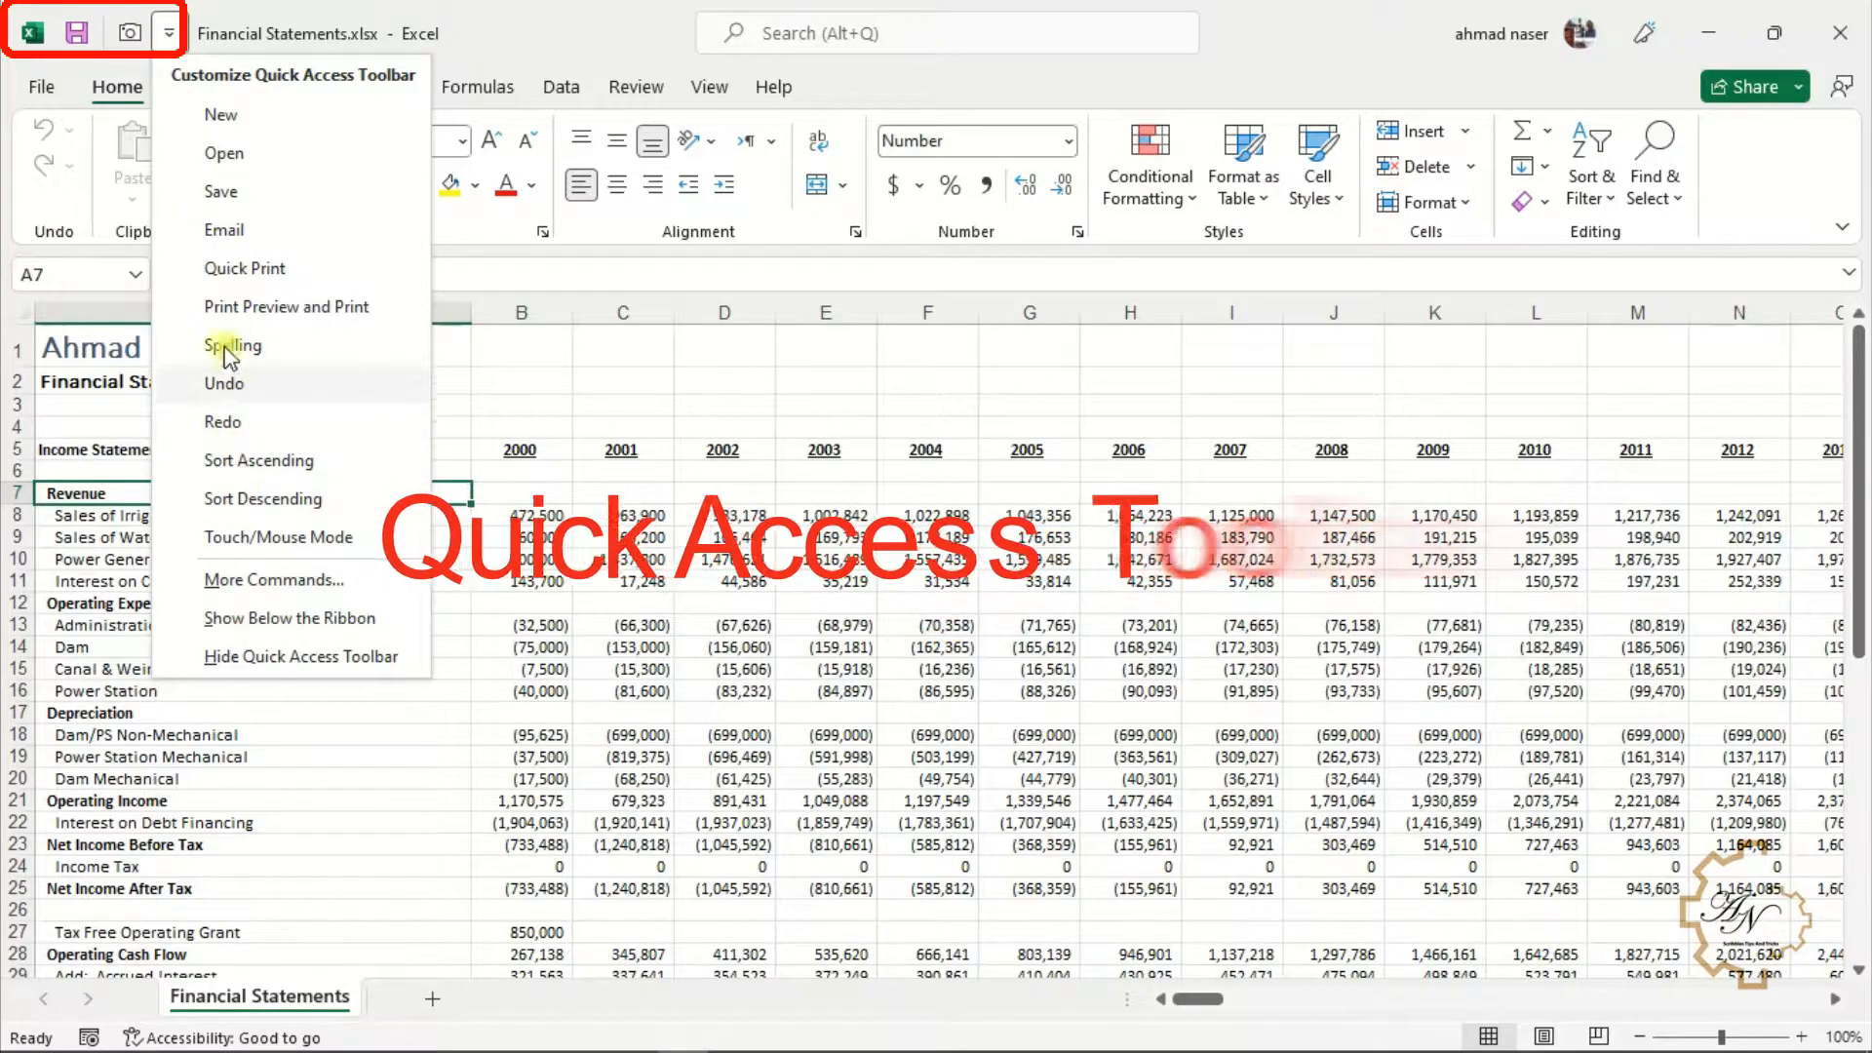
pyautogui.click(167, 35)
pyautogui.click(623, 515)
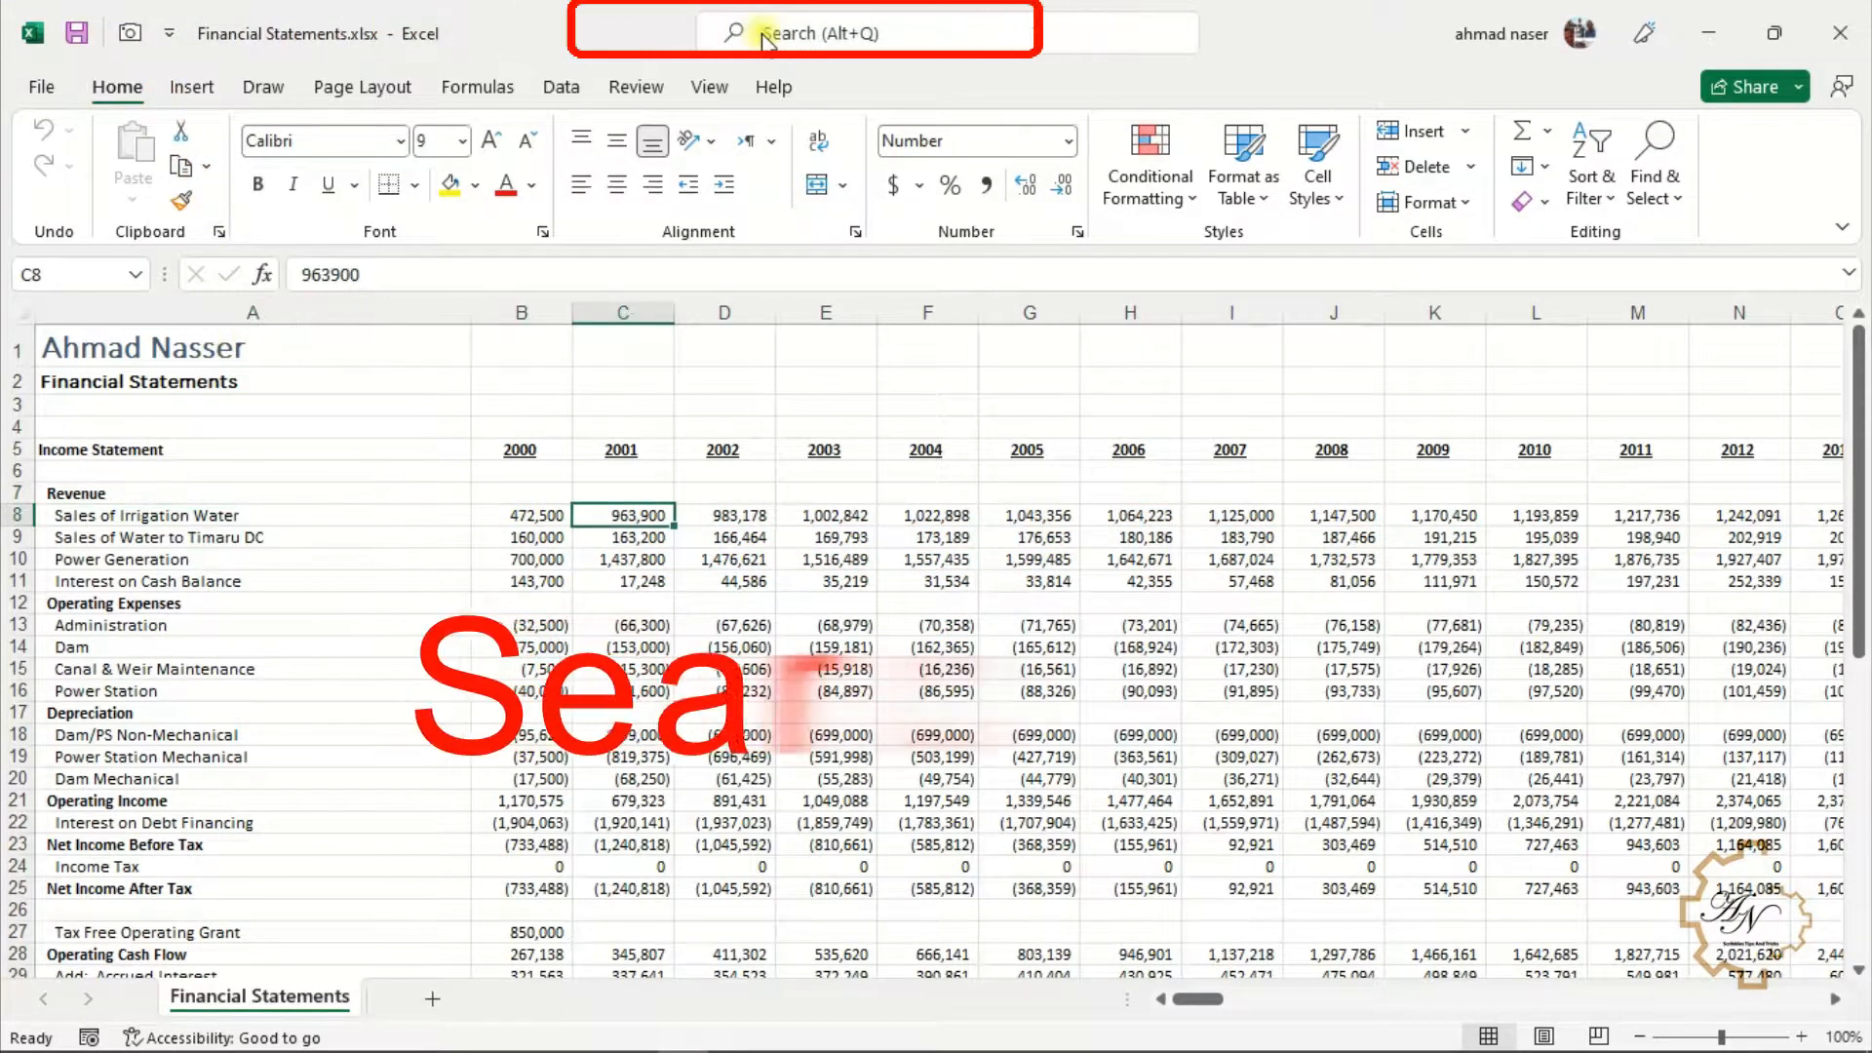
# Open the search box to view its suggested actions, then close it
pyautogui.click(772, 36)
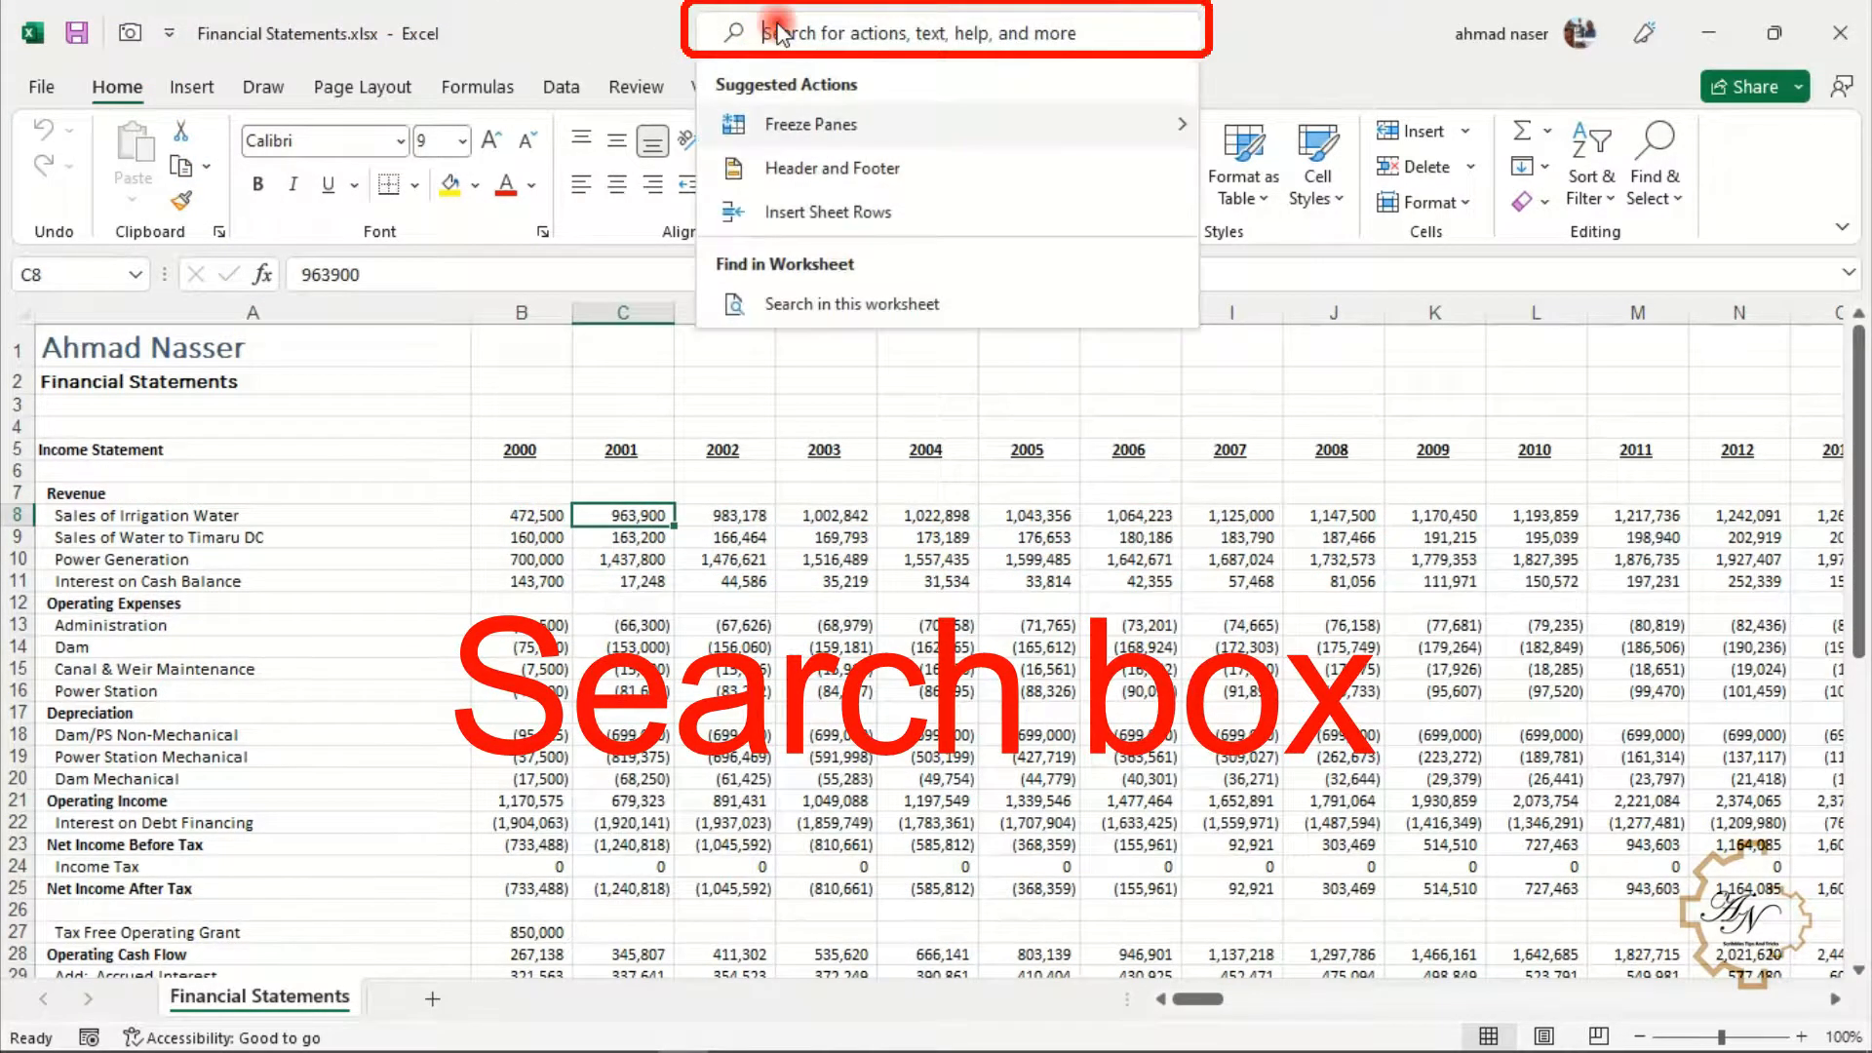
pyautogui.moveTo(810, 127)
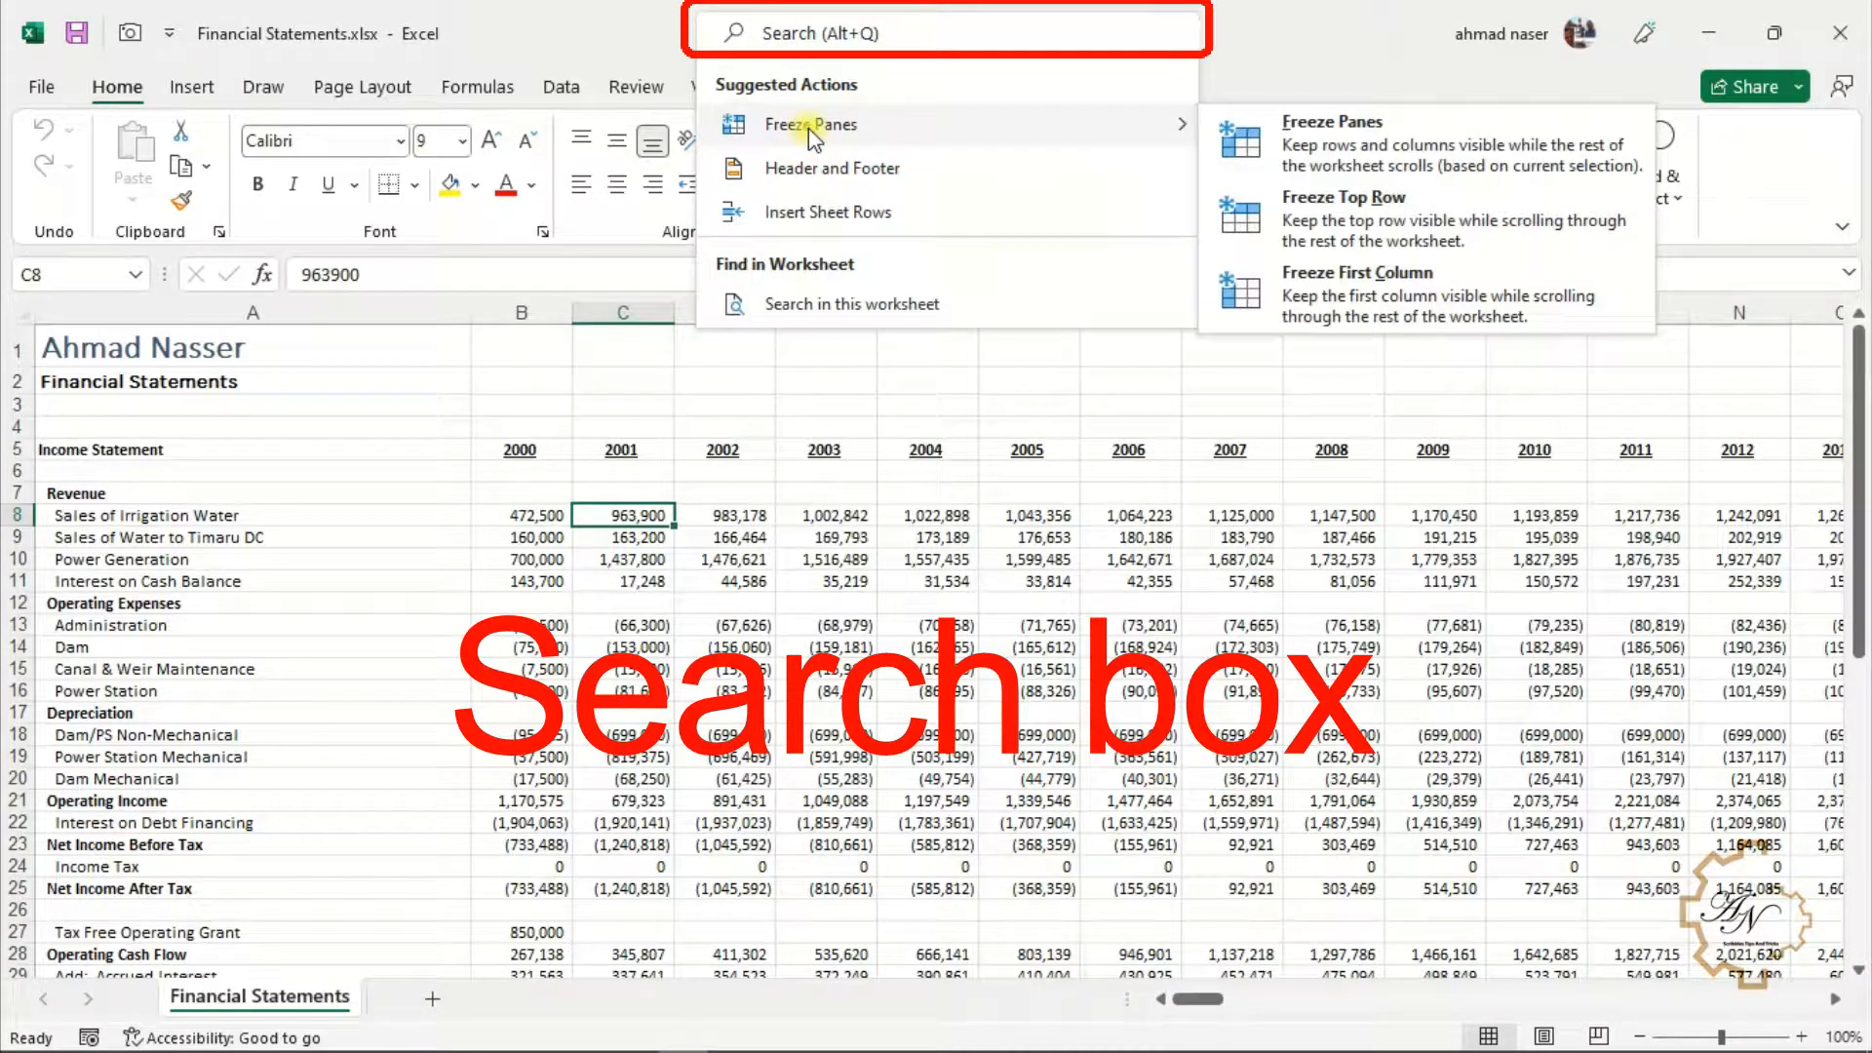
pyautogui.click(805, 35)
pyautogui.hotkey('alt', 'q')
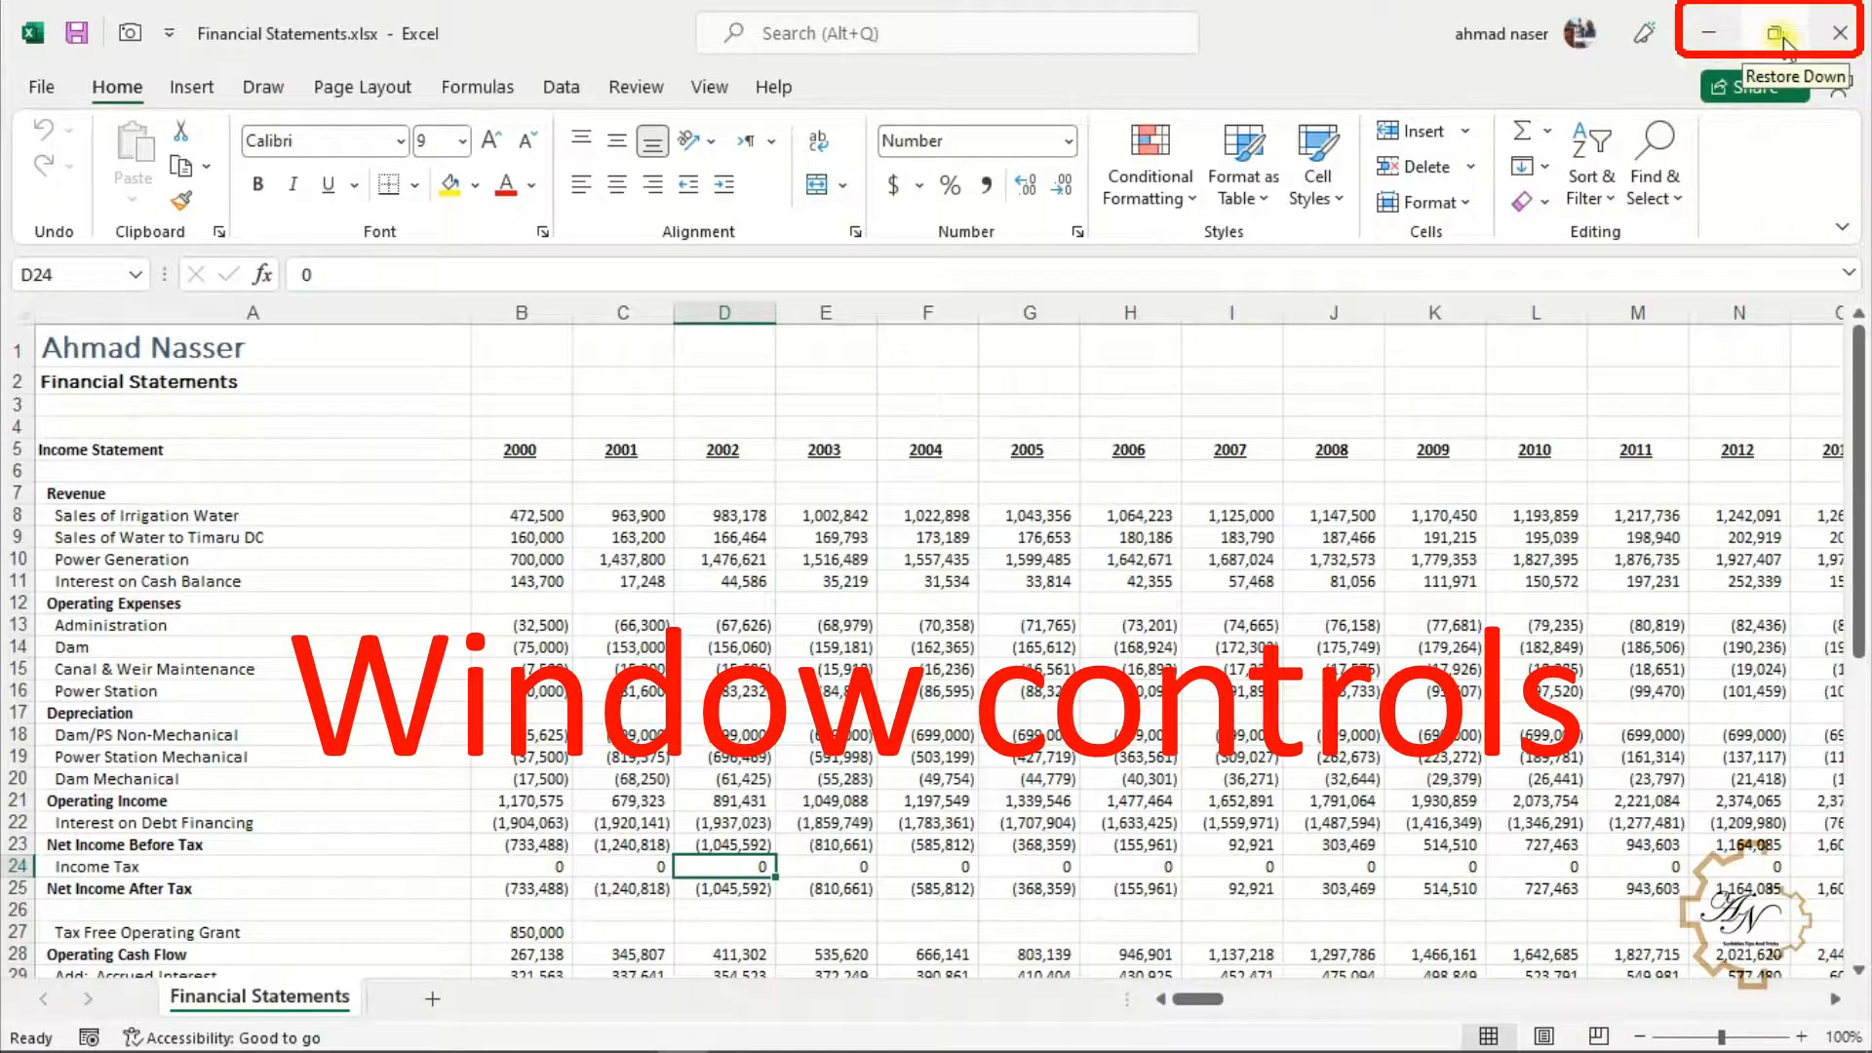
pyautogui.click(1721, 40)
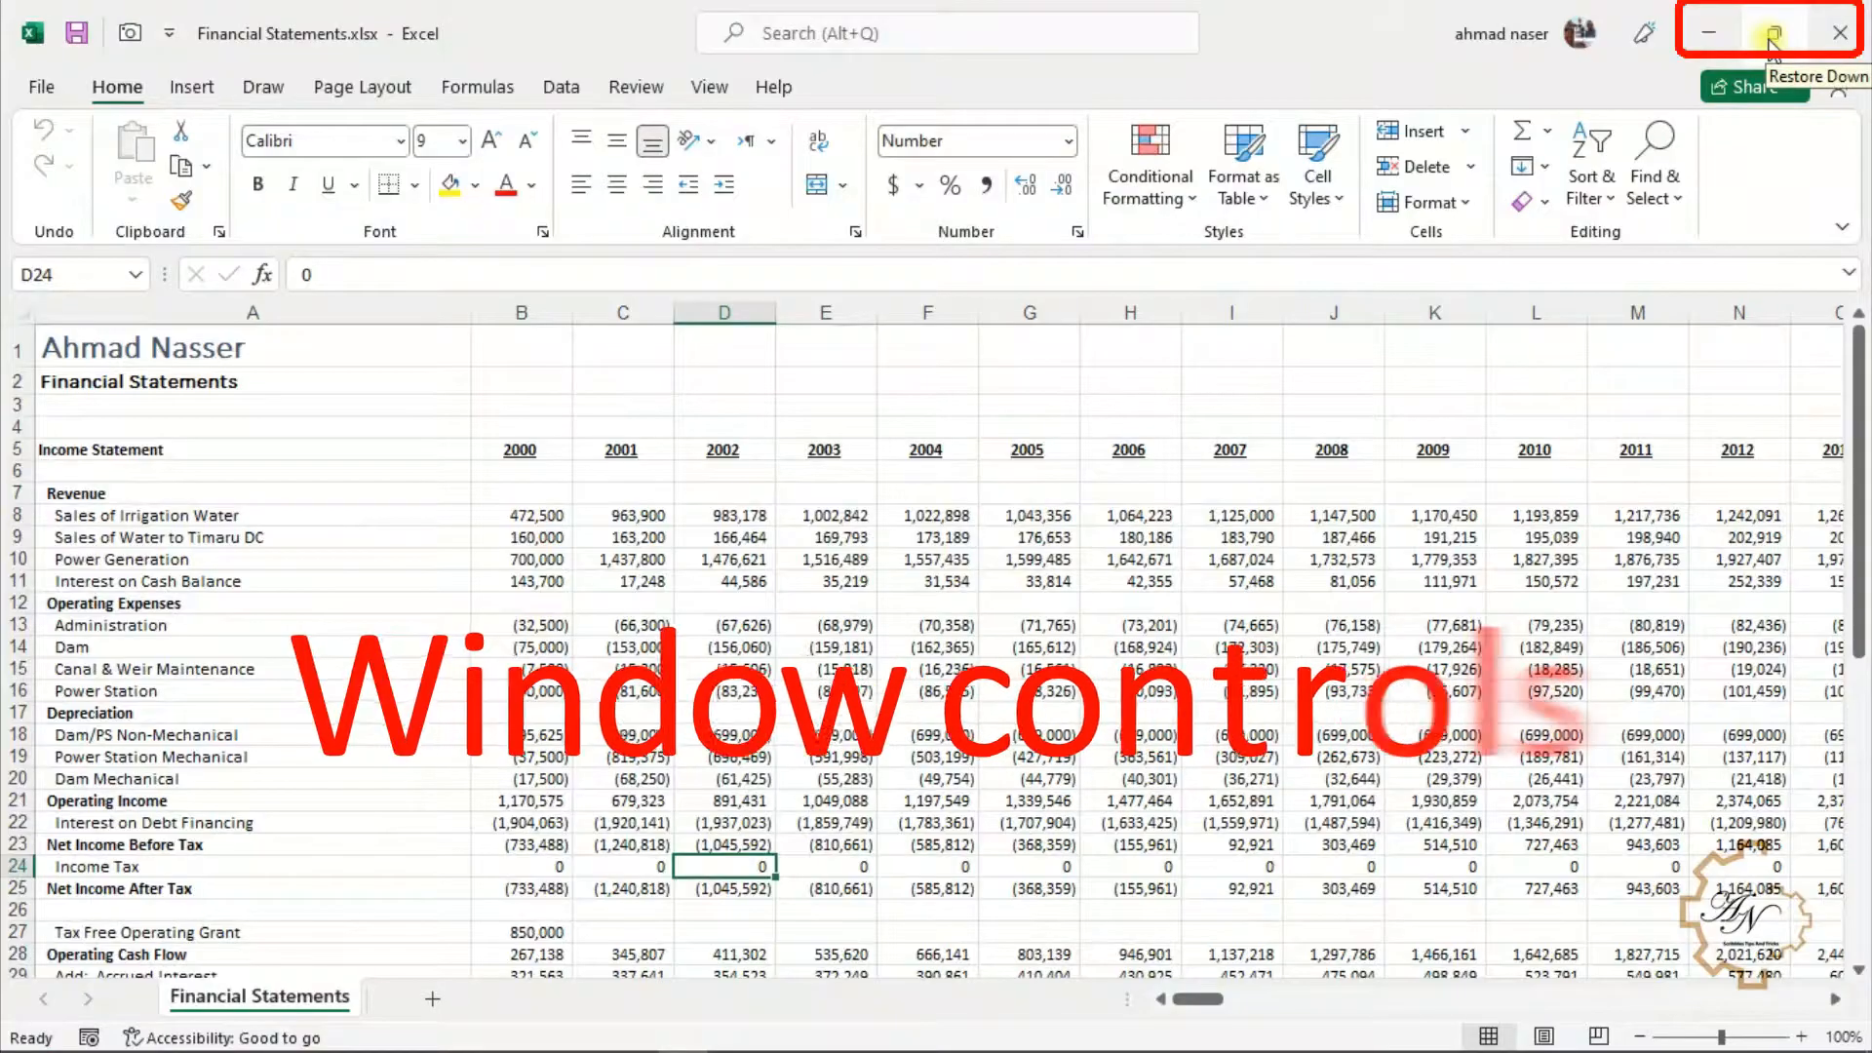
pyautogui.click(1773, 39)
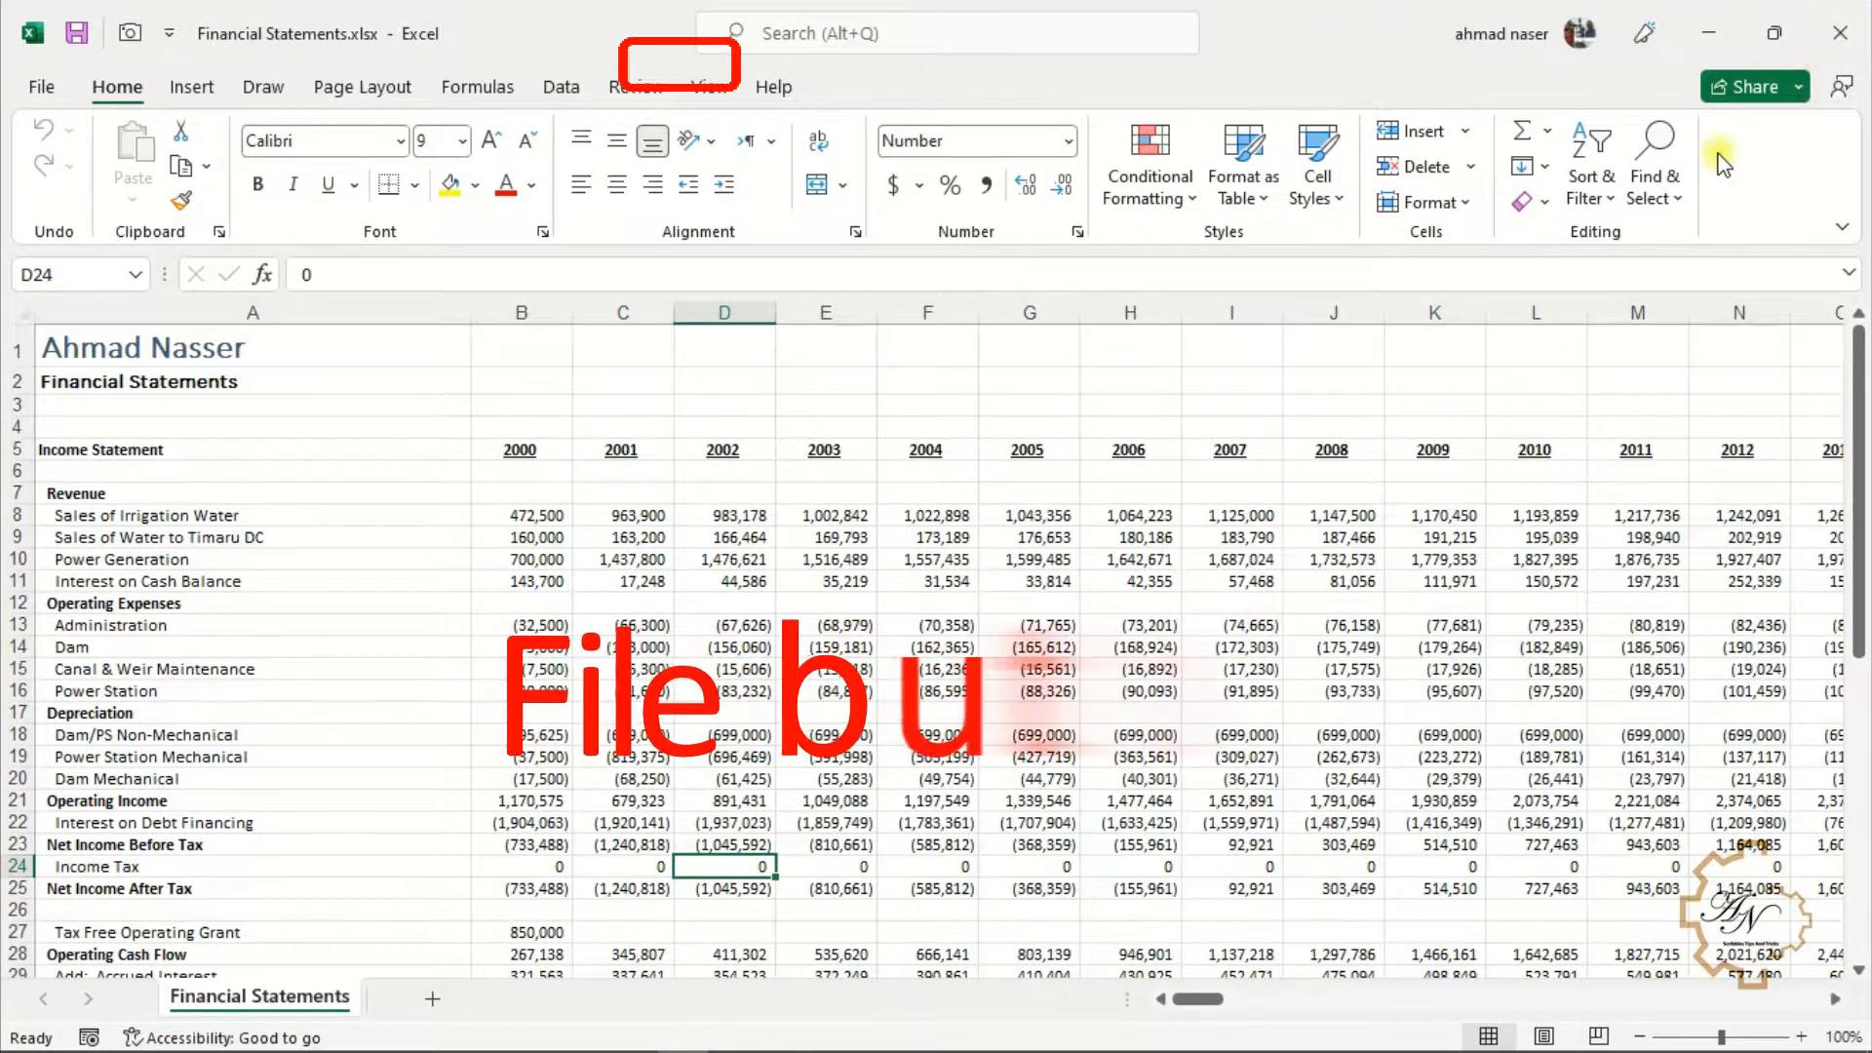
# Open the Excel Options dialog from the File backstage's More options, then close it
pyautogui.click(41, 90)
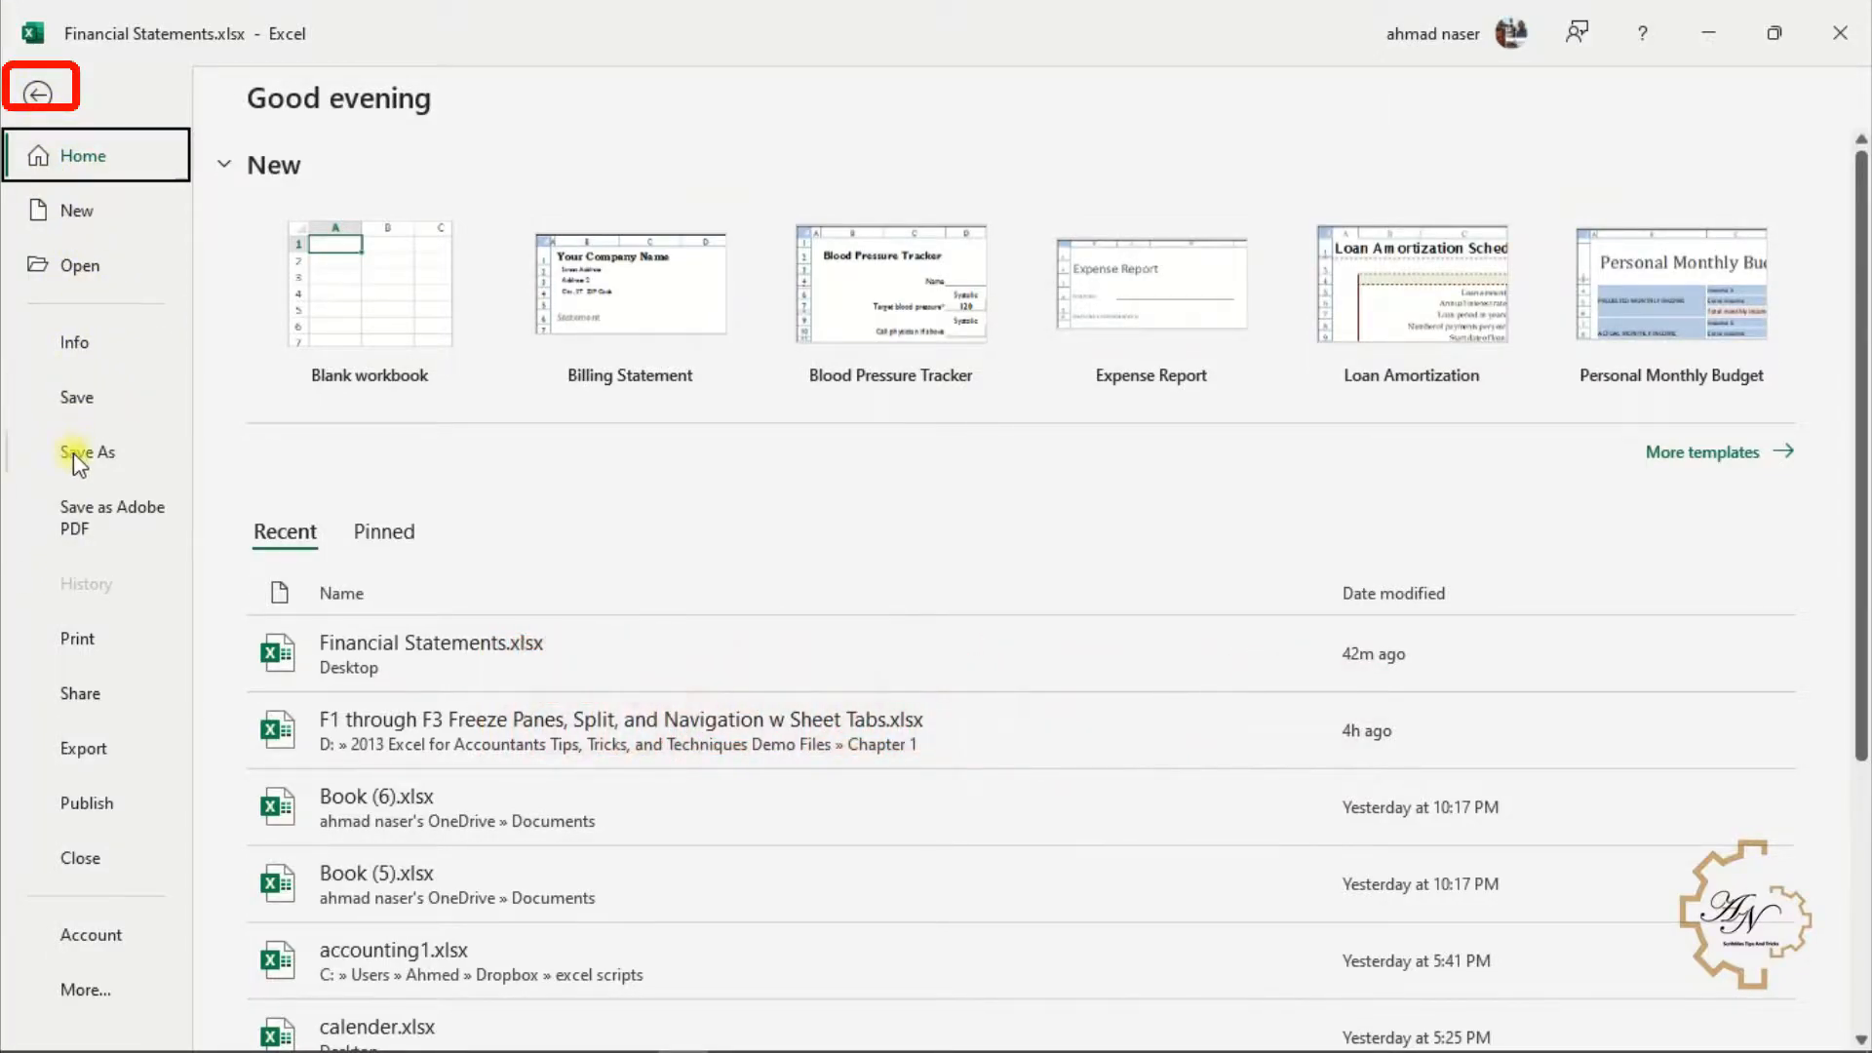
pyautogui.click(86, 988)
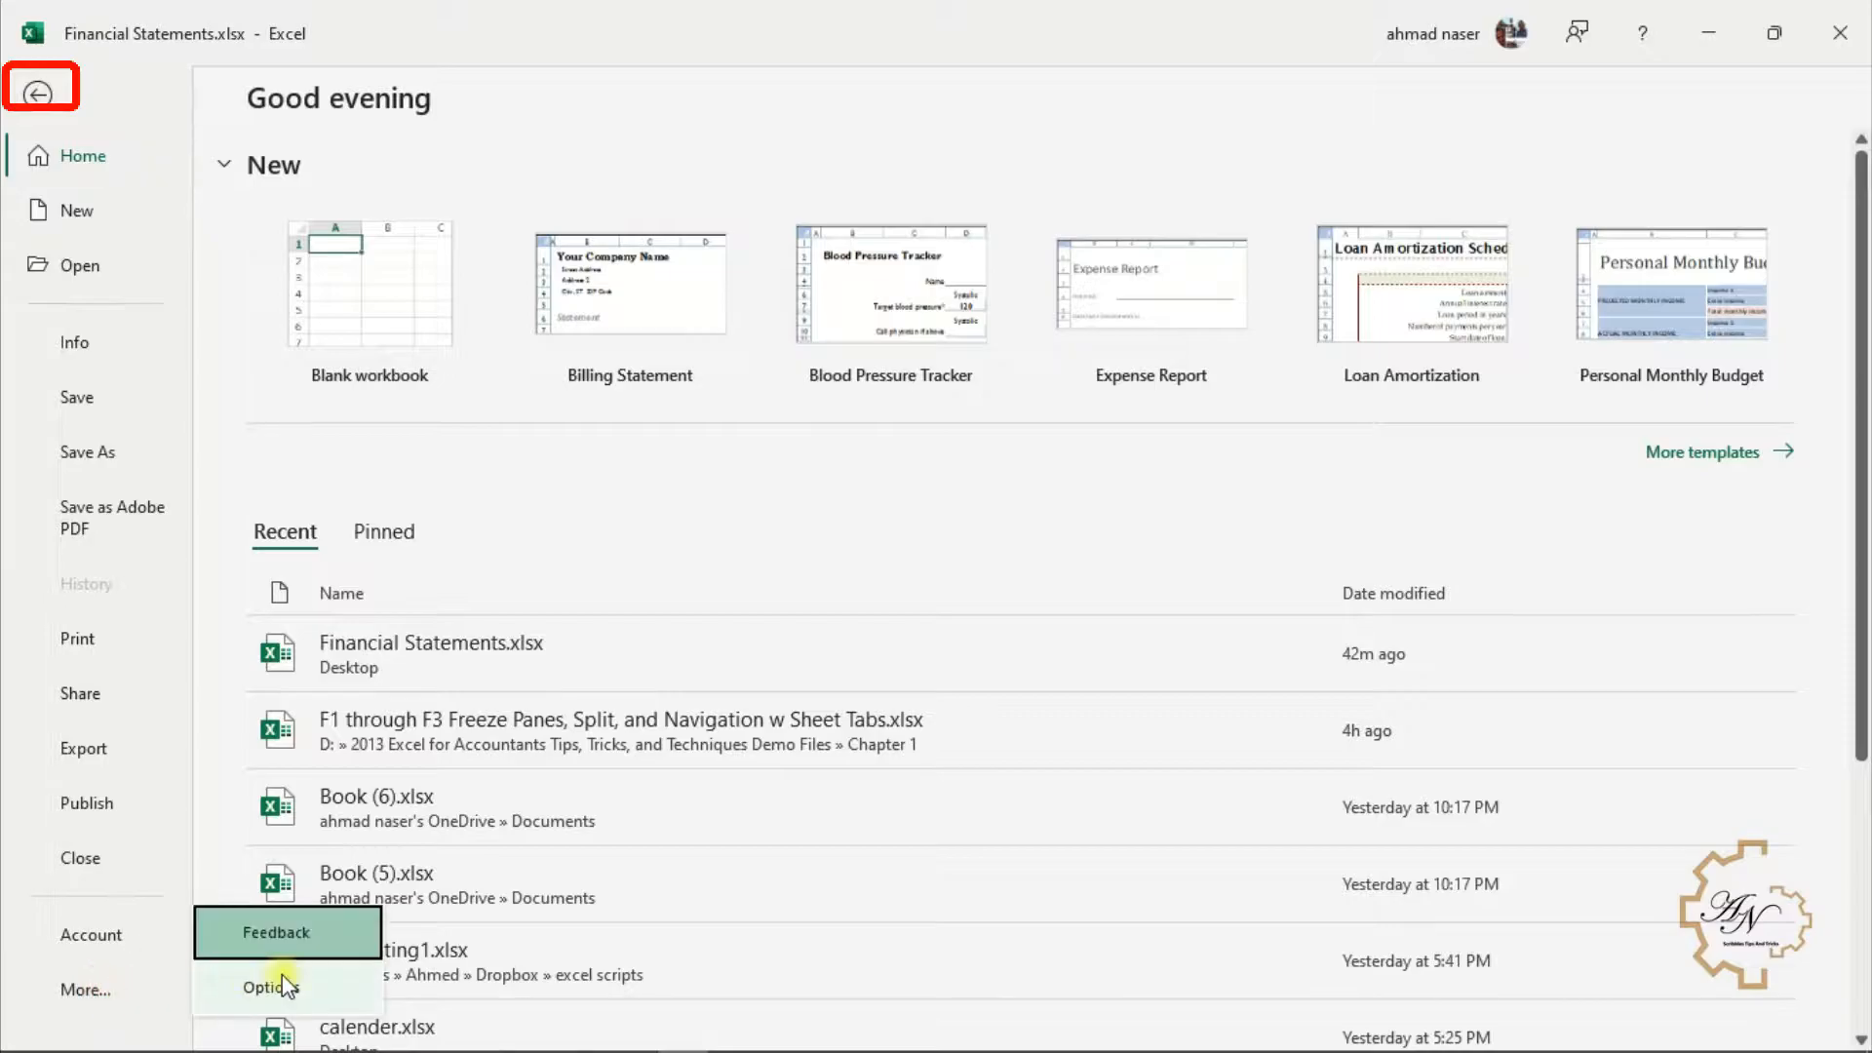
pyautogui.click(284, 987)
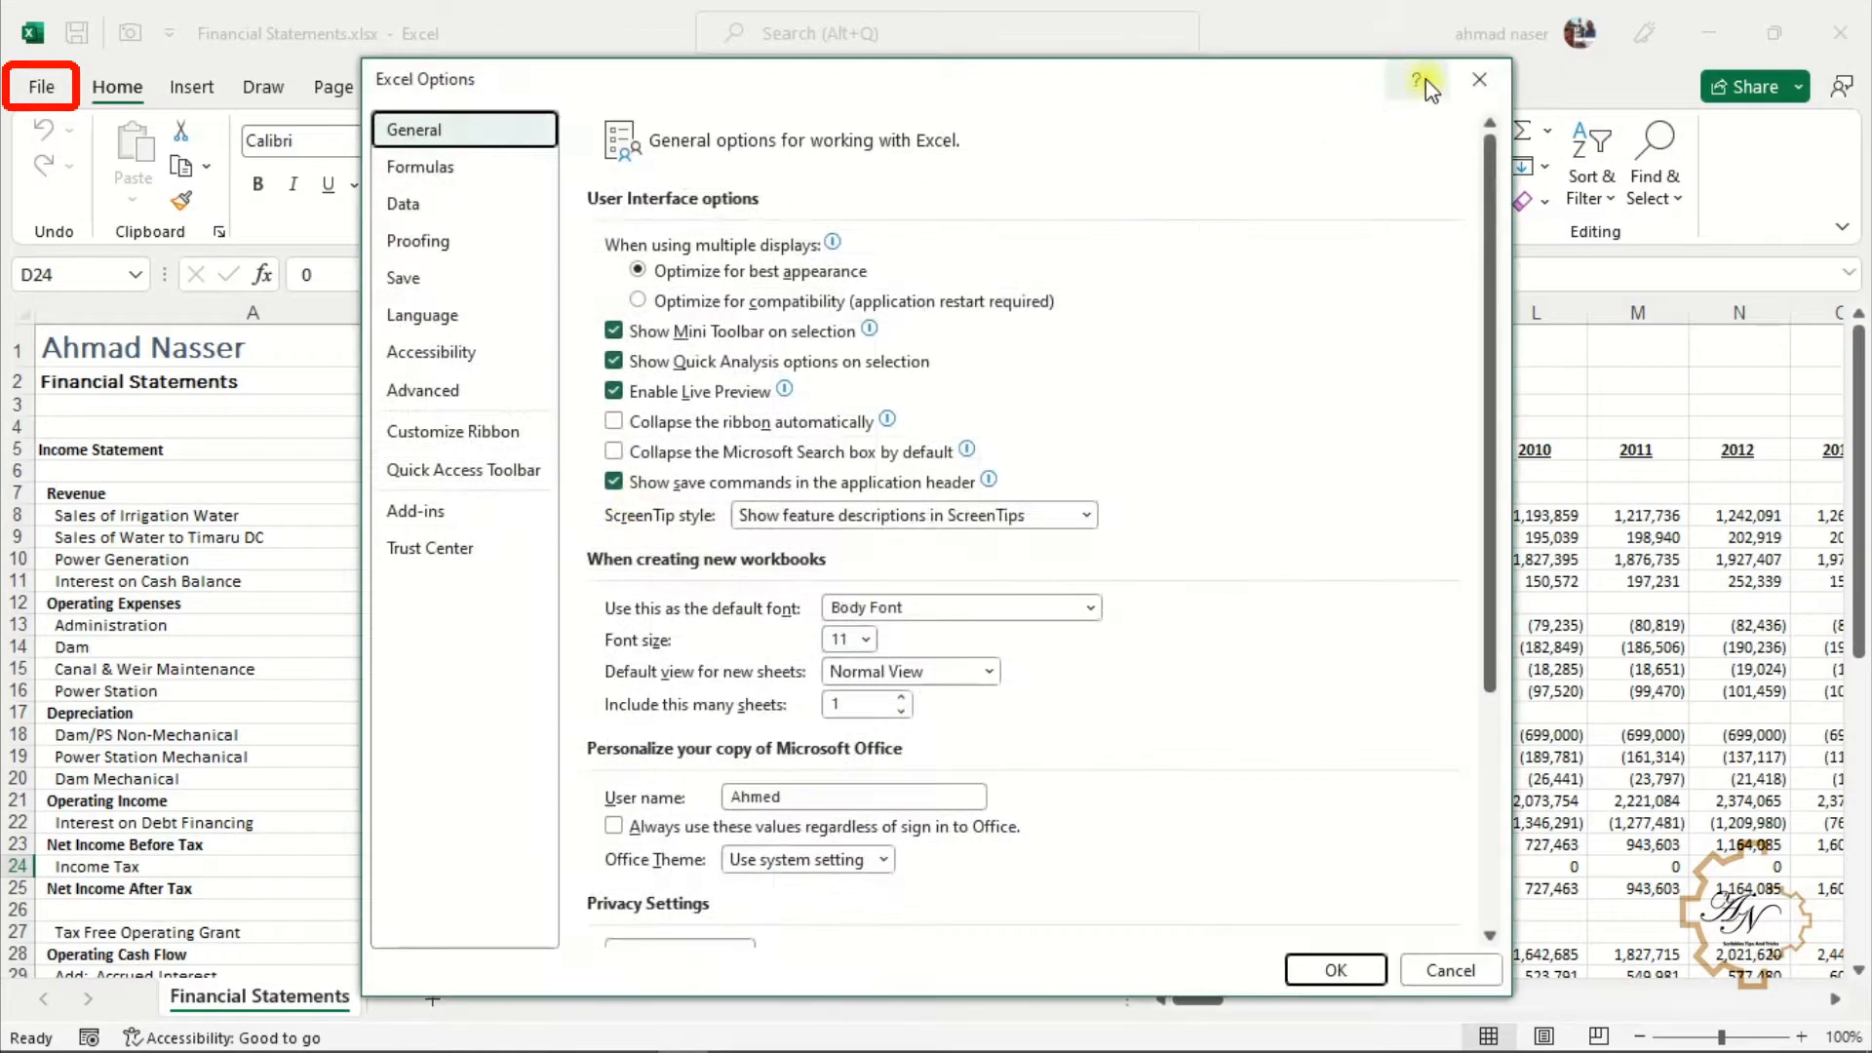
pyautogui.click(1478, 80)
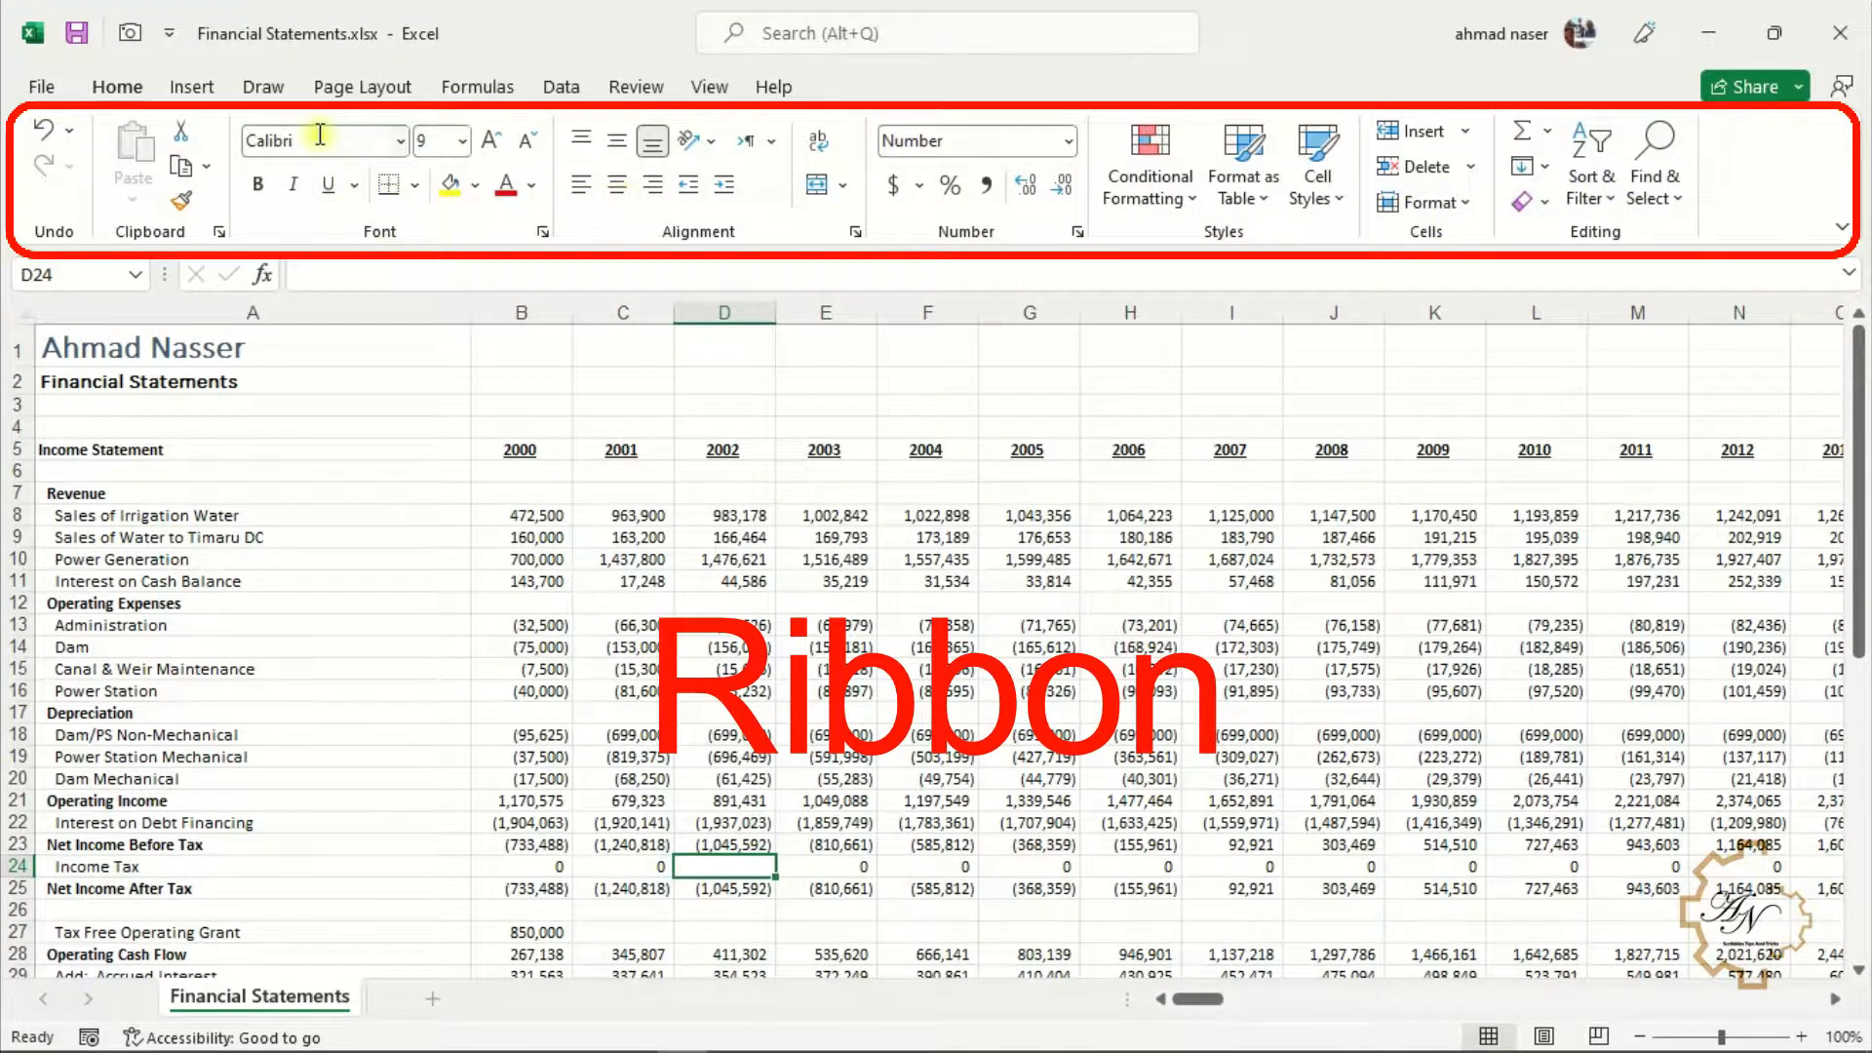
# Scroll through the ribbon tabs and return to the Home tab
pyautogui.scroll(-3, 210, 94)
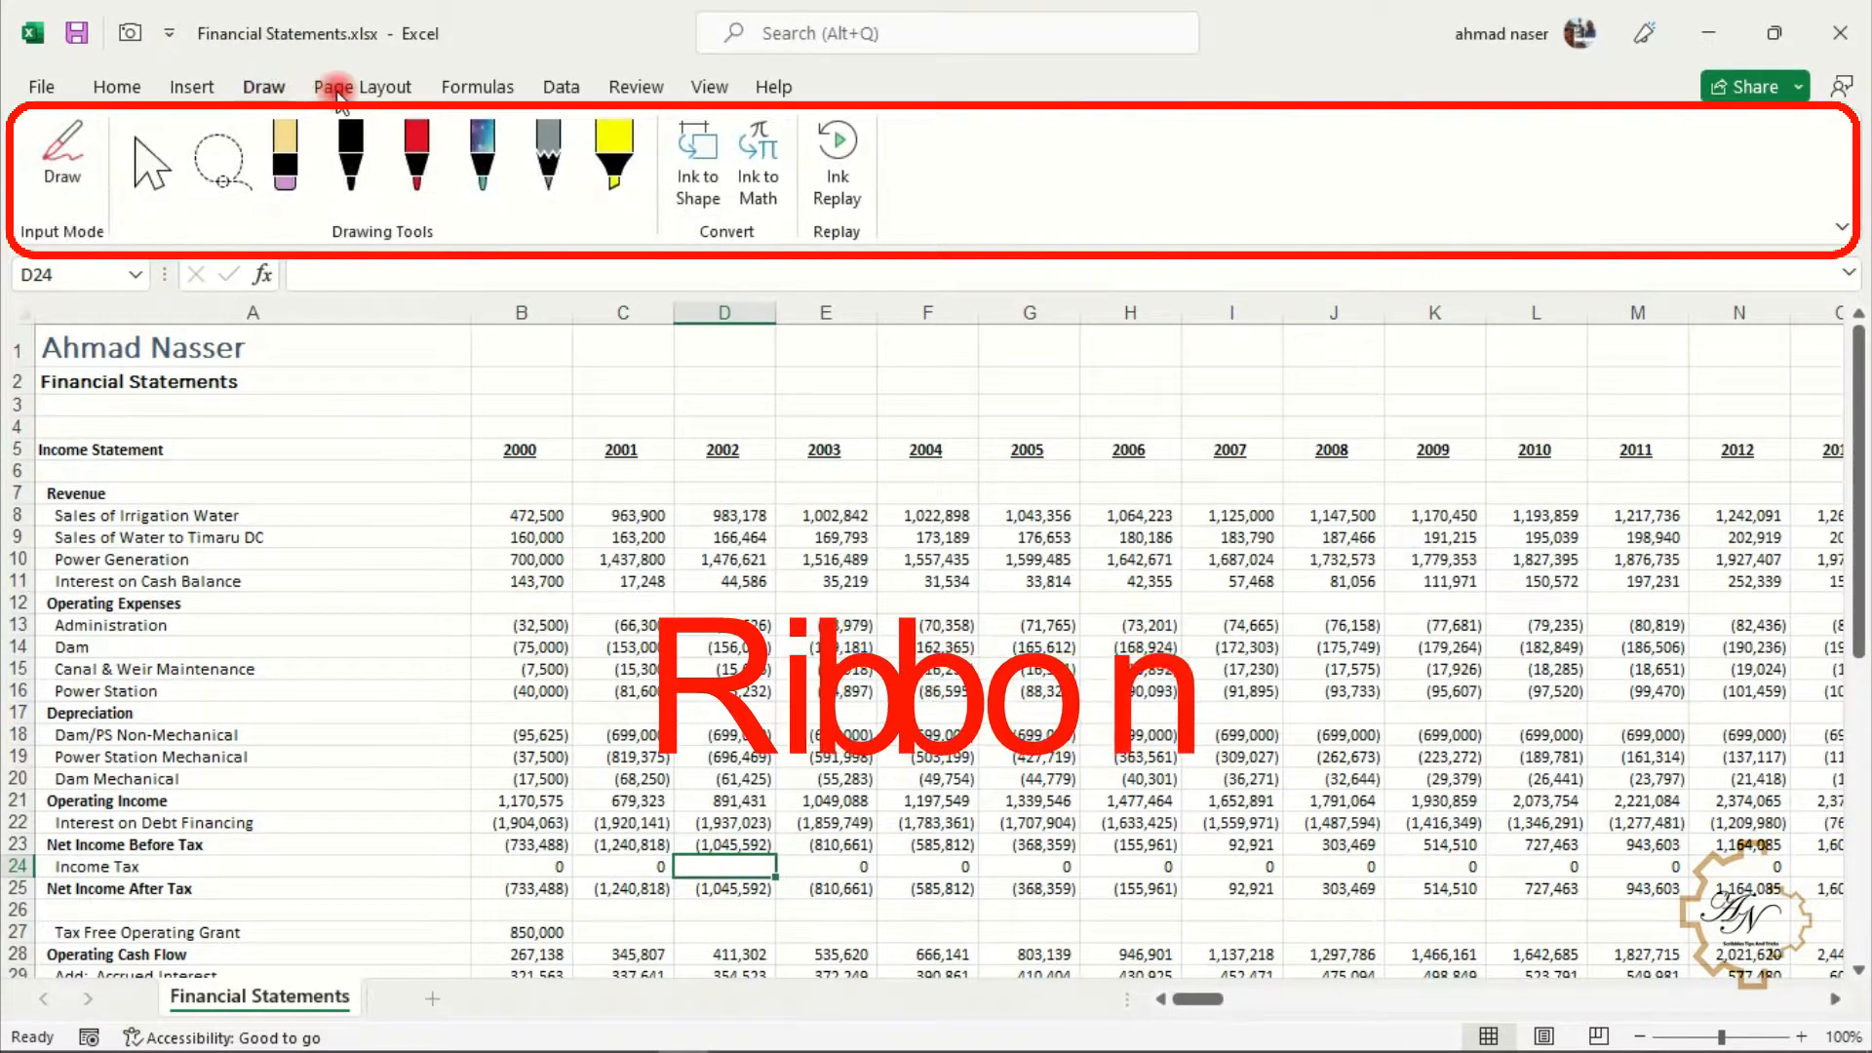
pyautogui.click(119, 85)
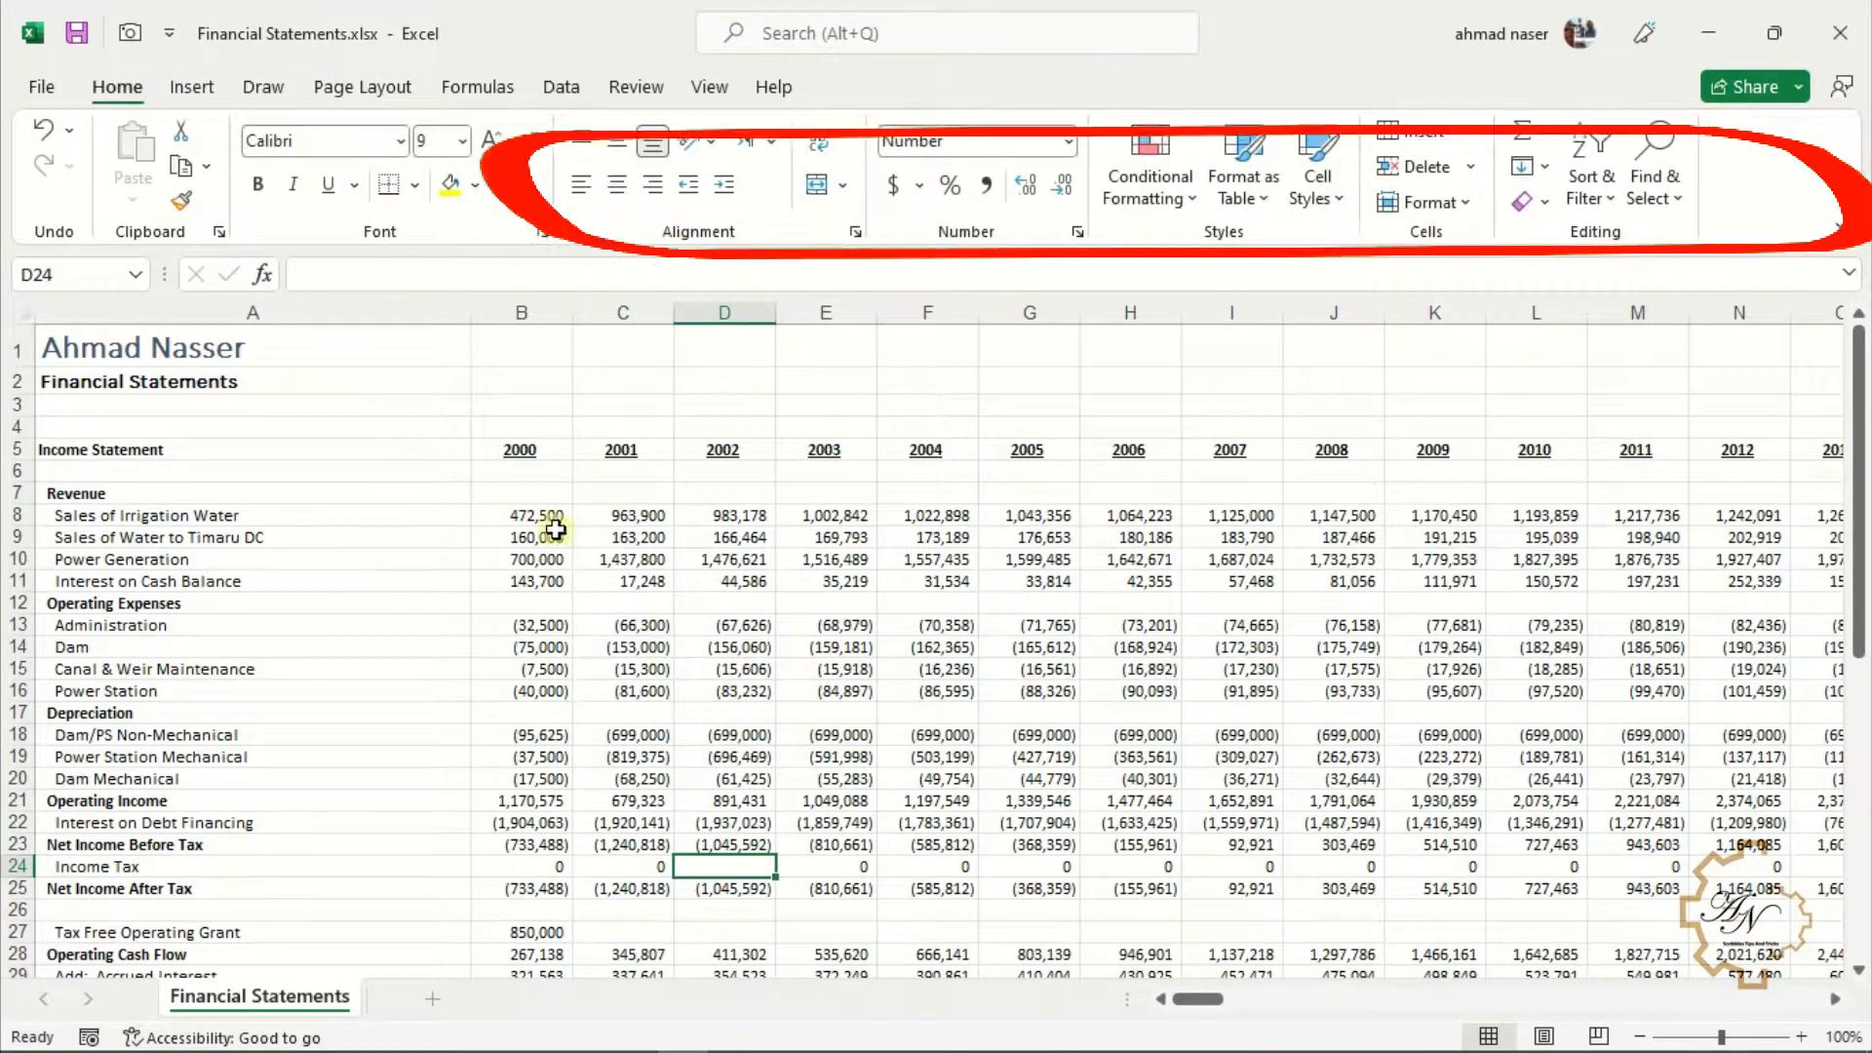
# Switch the ribbon display option to show tabs only
pyautogui.click(1844, 228)
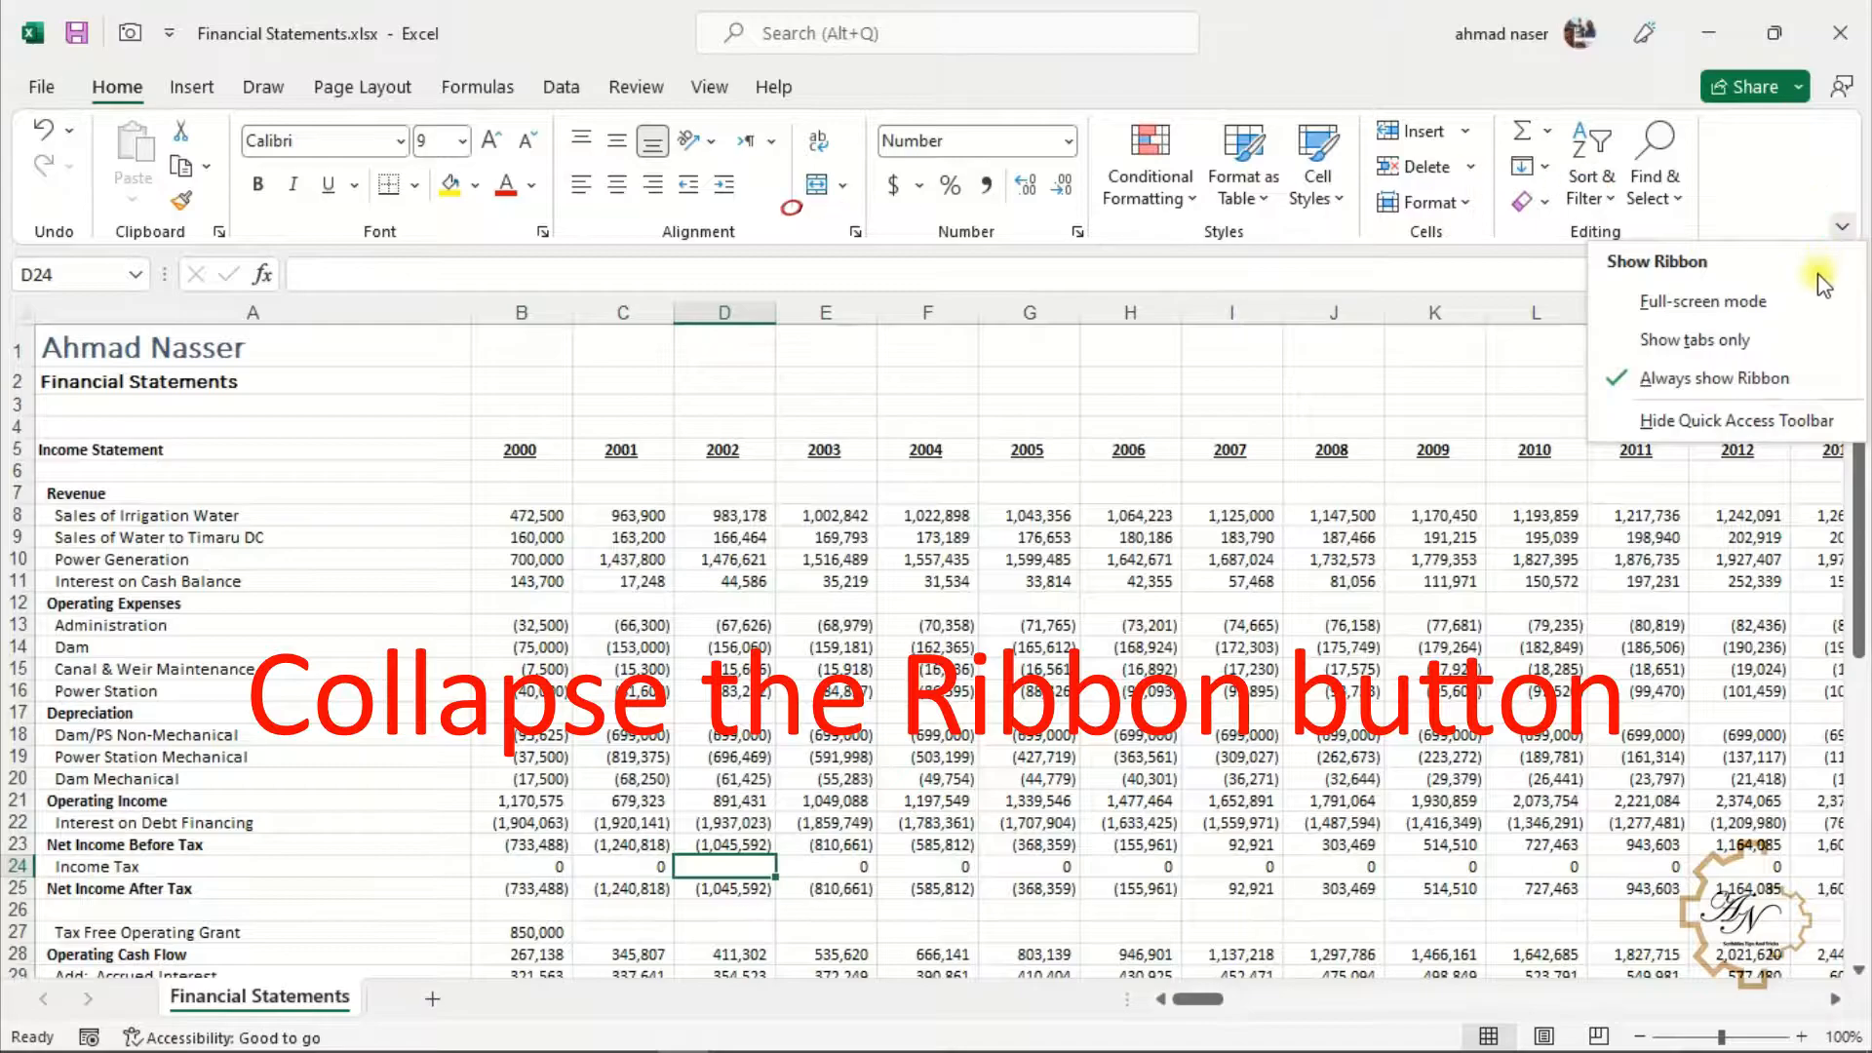
pyautogui.click(1798, 337)
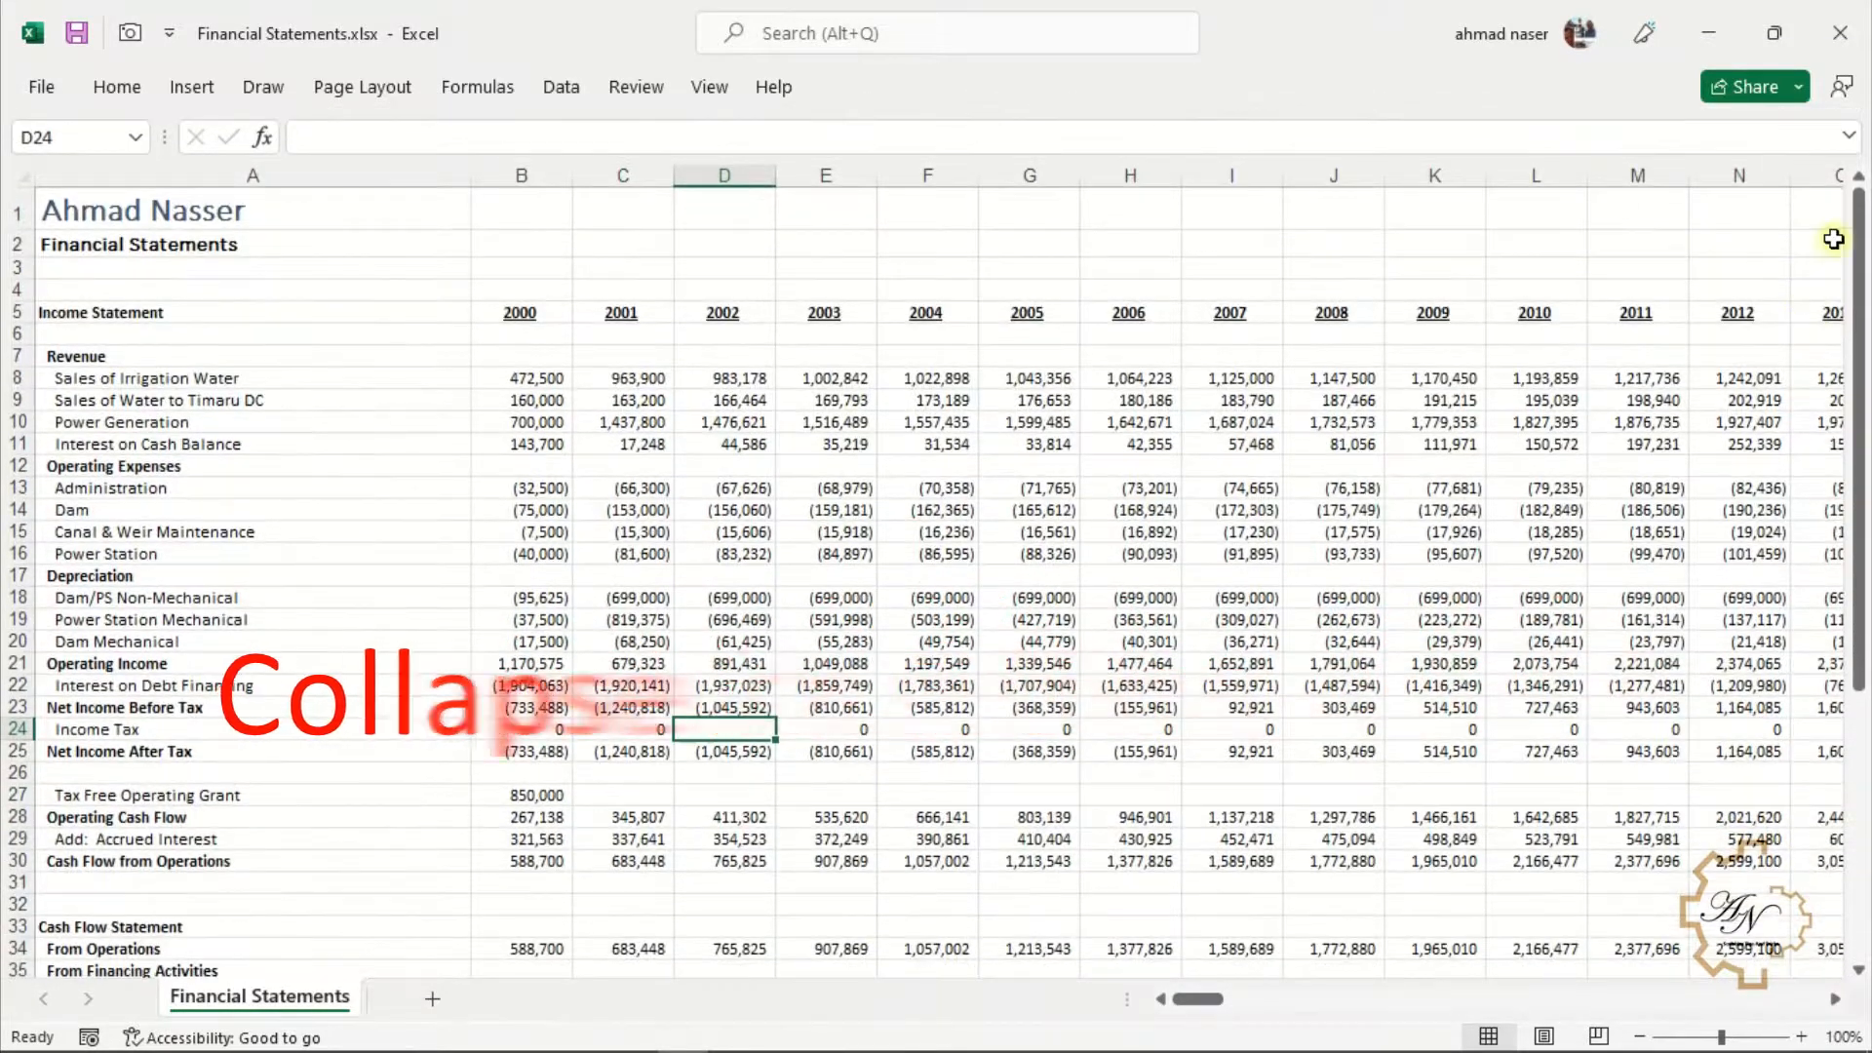
# Expand the full ribbon on the Review tab and toggle the ribbon's collapsed state repeatedly
pyautogui.doubleClick(620, 90)
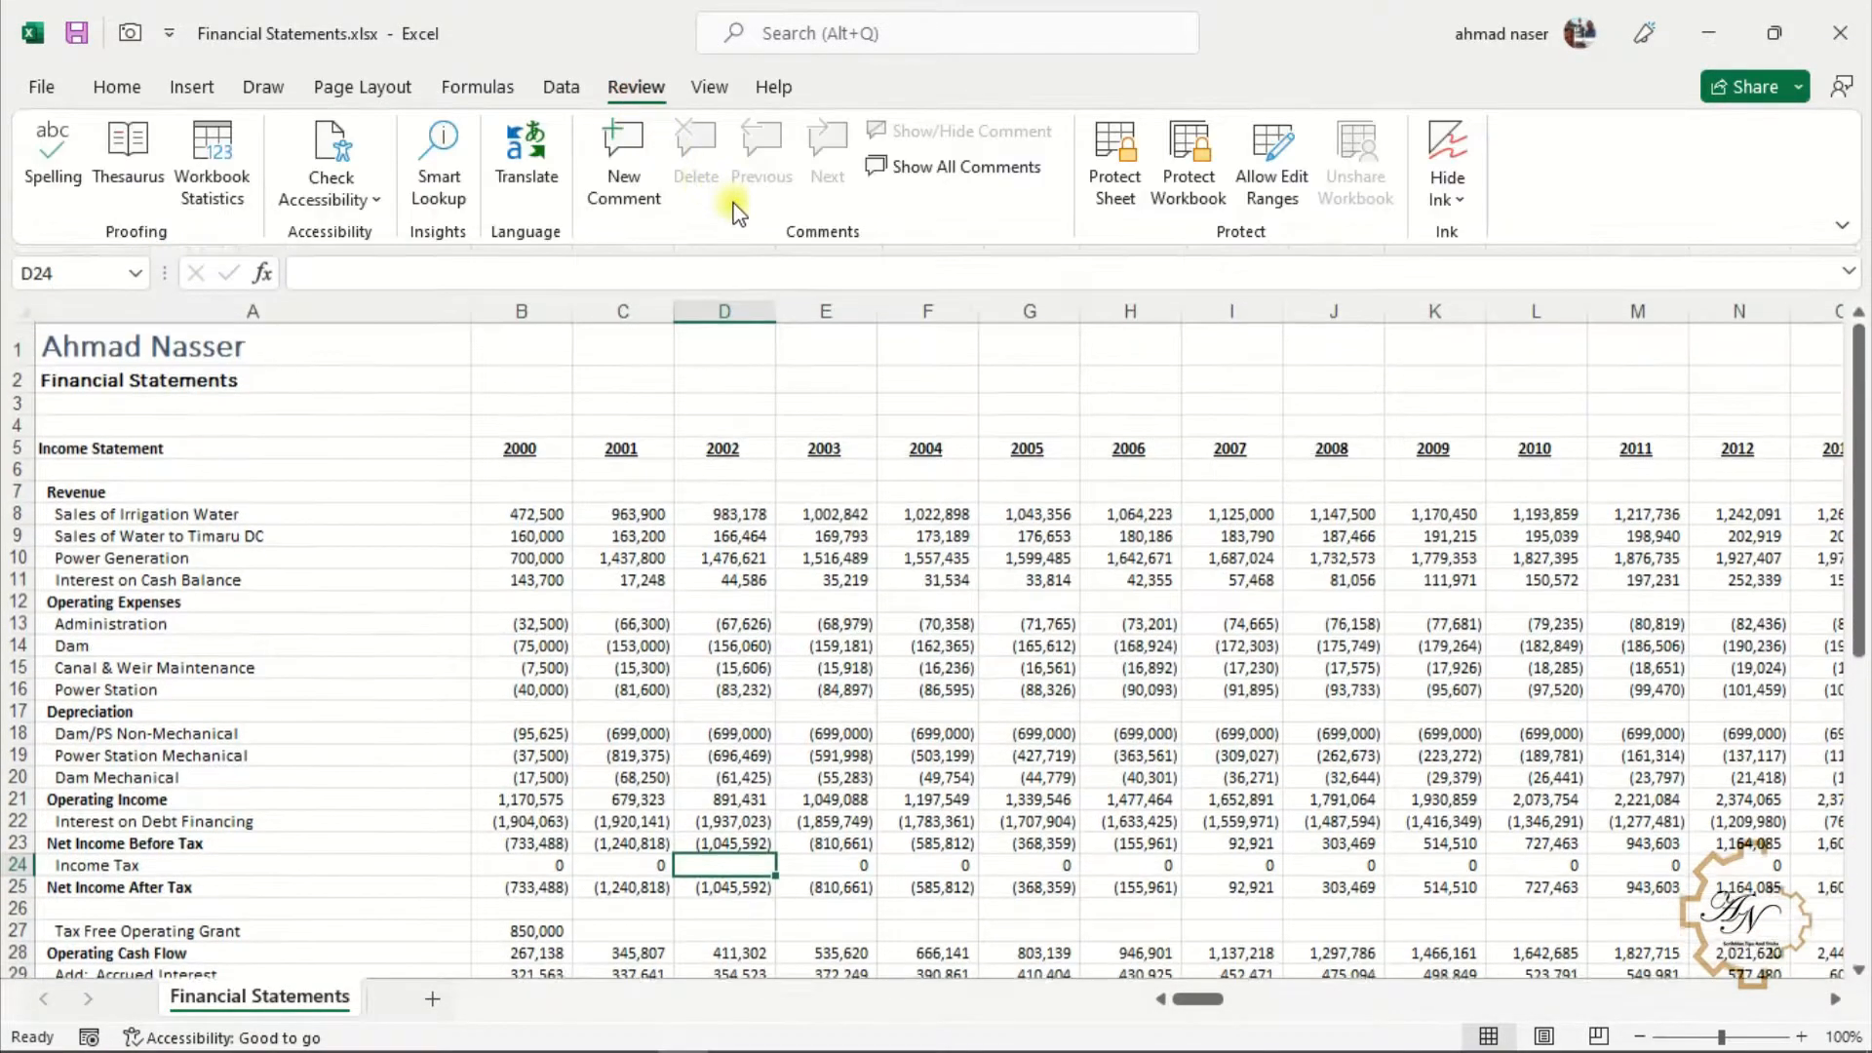
pyautogui.hotkey('ctrl', 'F1')
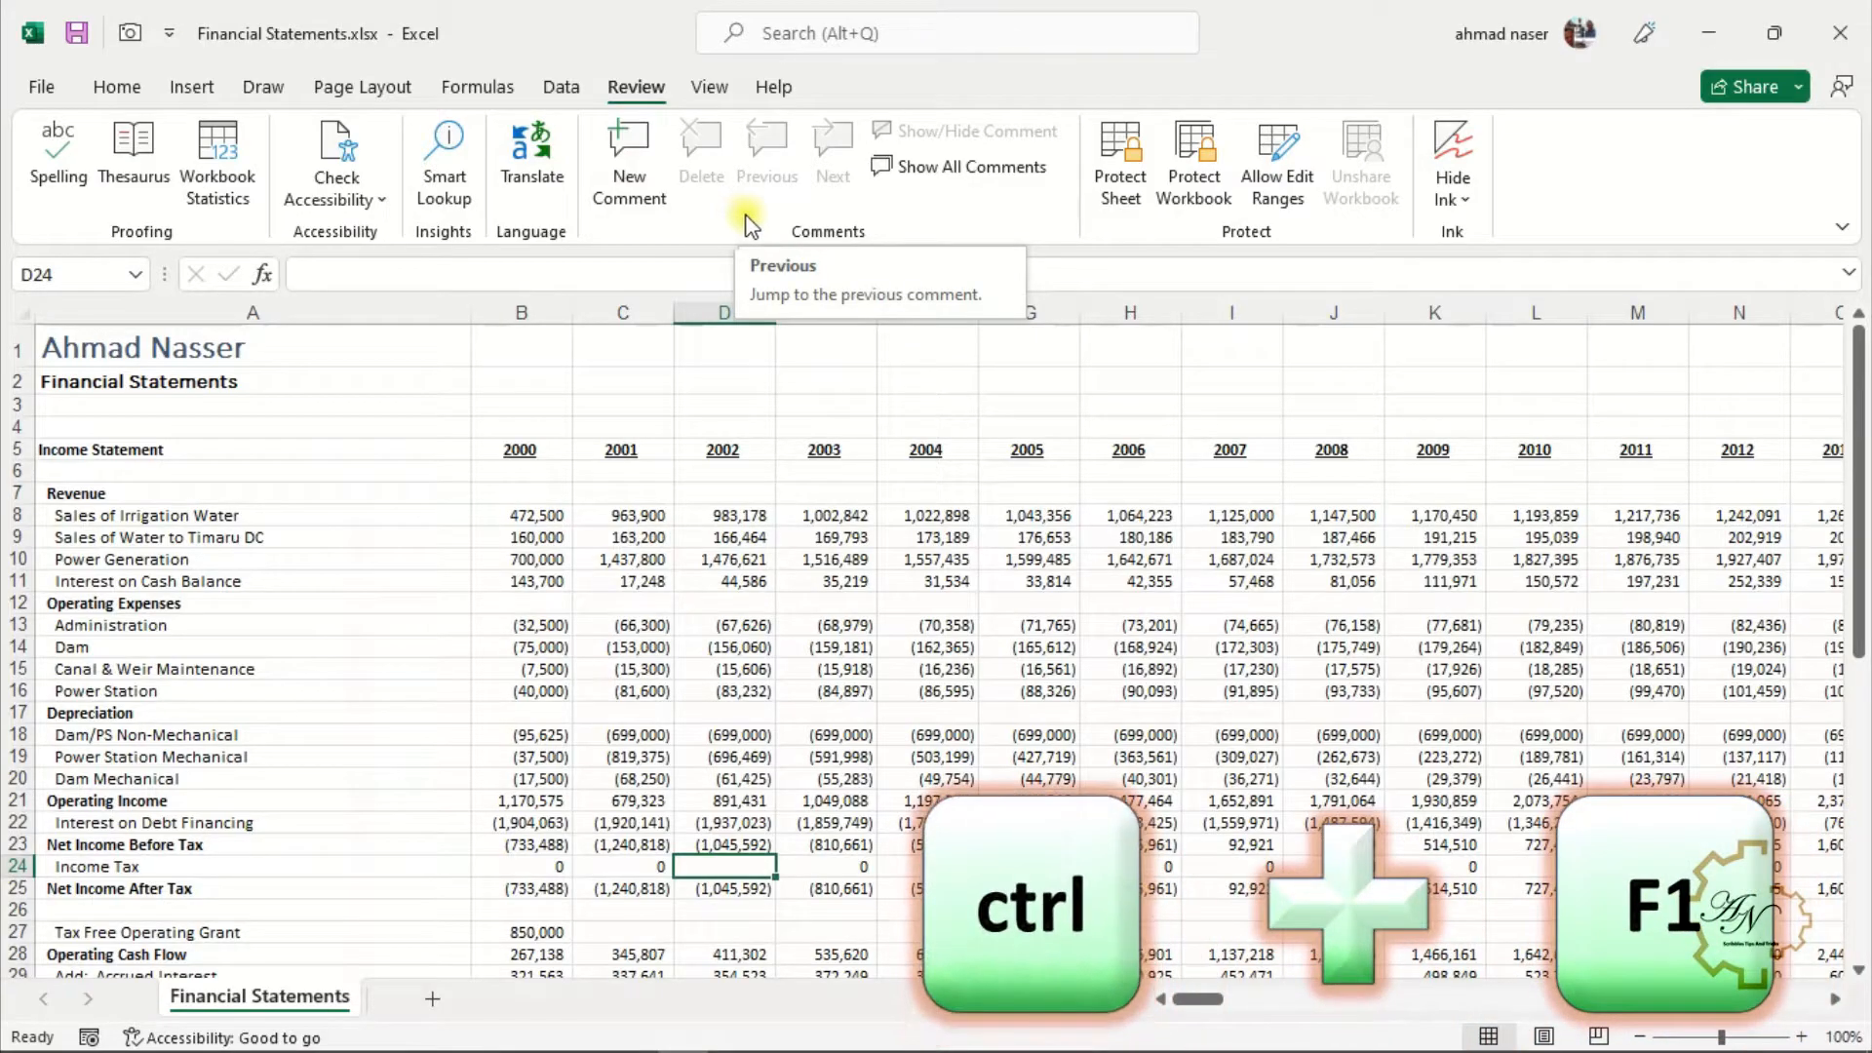
pyautogui.hotkey('ctrl', 'F1')
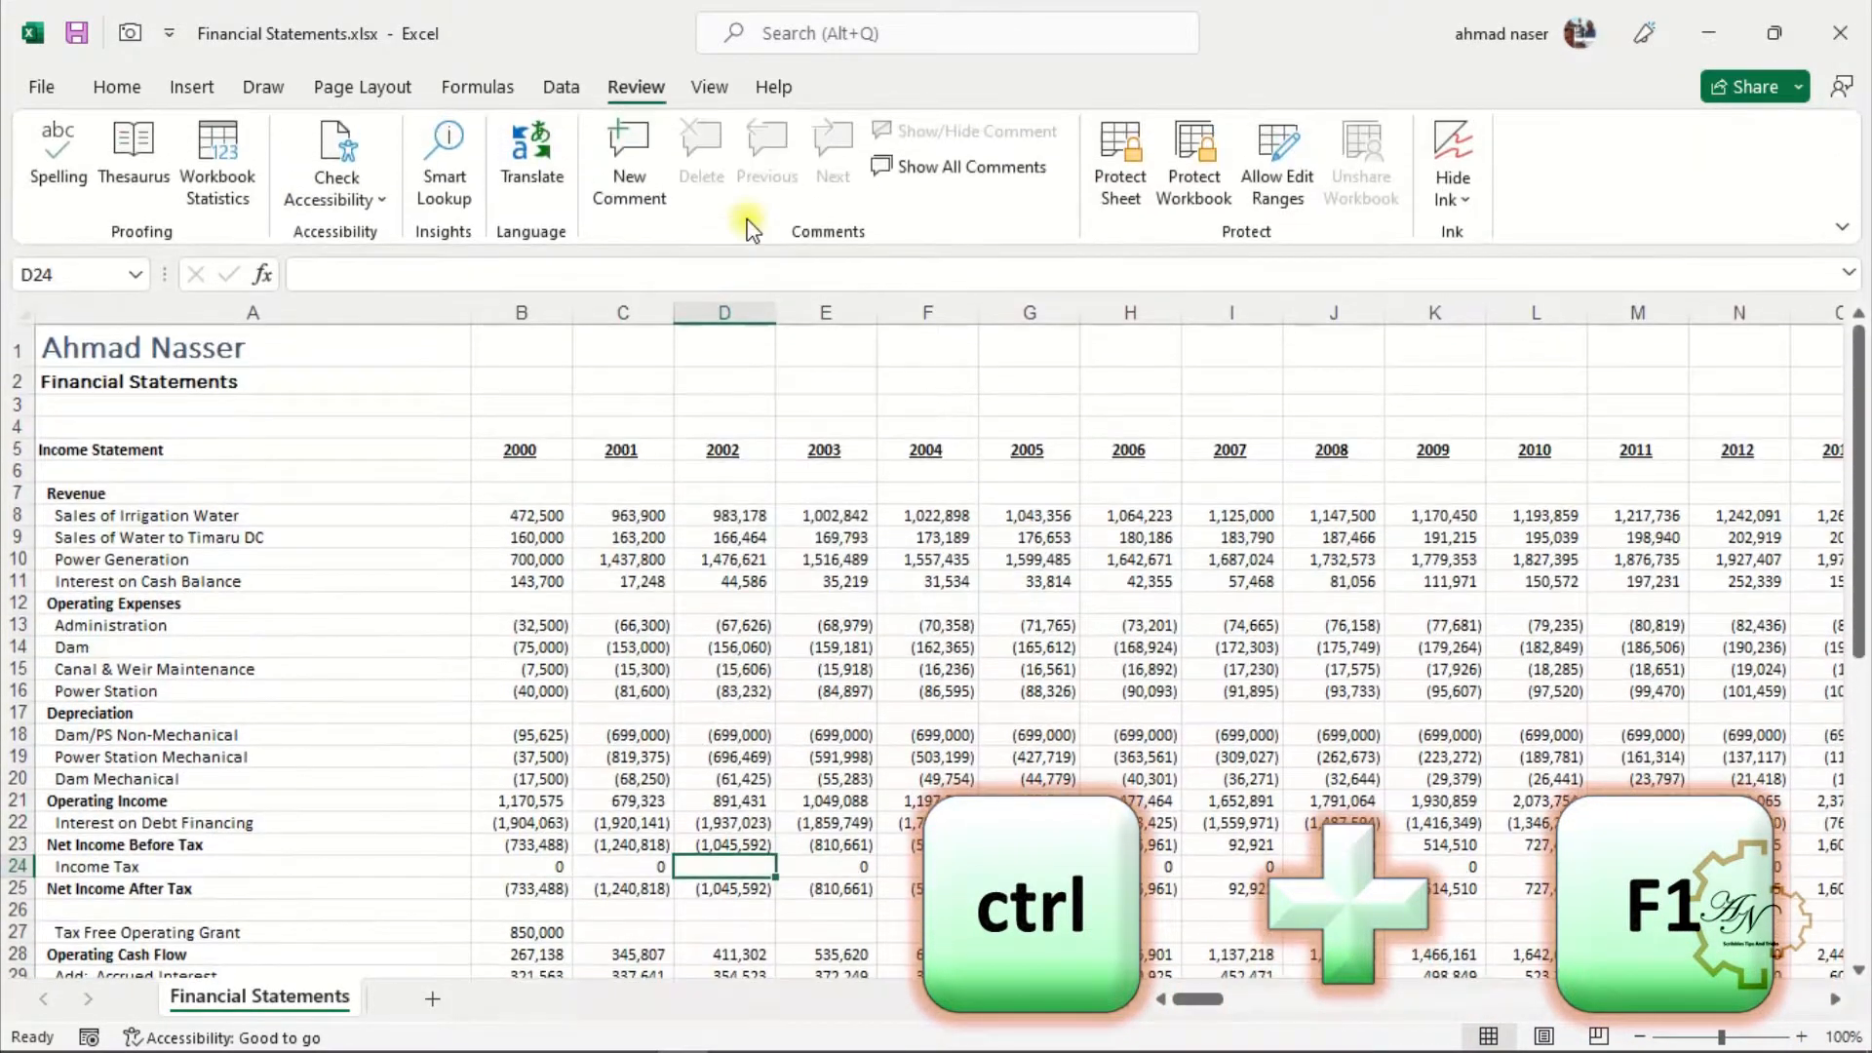
pyautogui.hotkey('ctrl', 'F1')
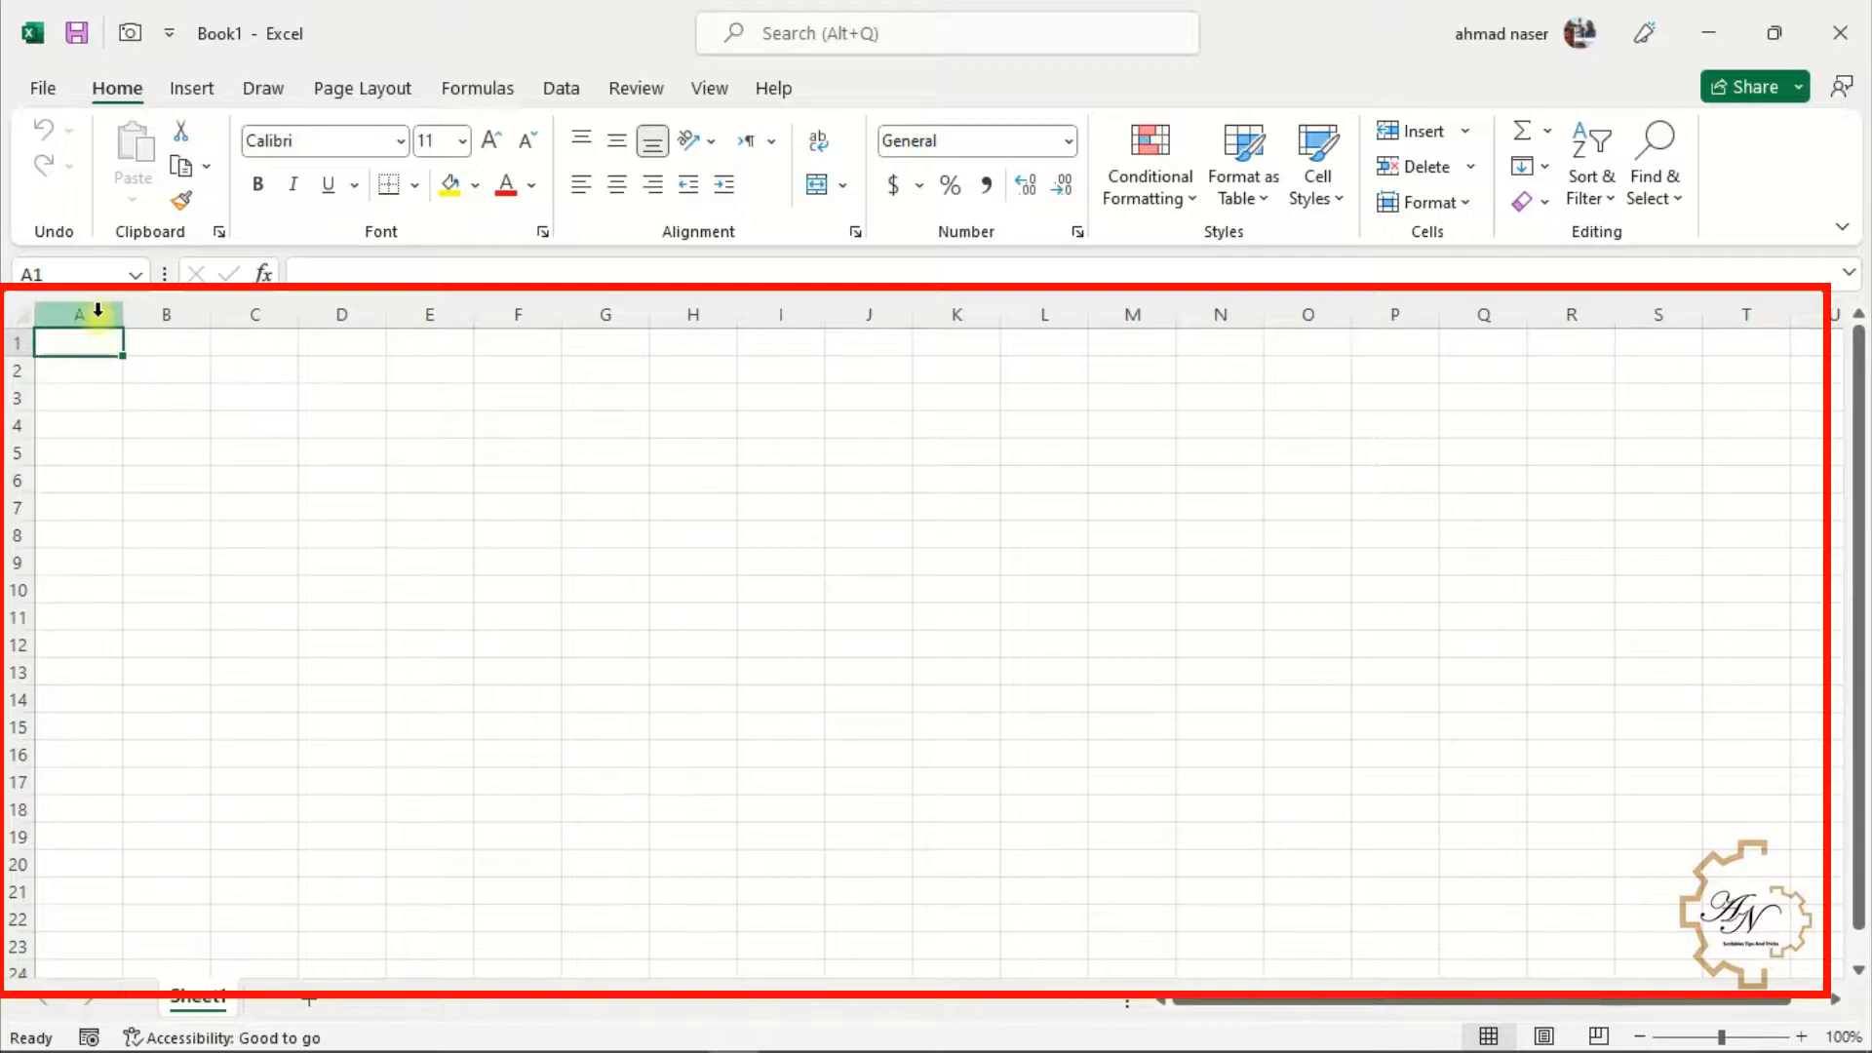
# Select cells in the blank workbook, ending with the range A1:C3
pyautogui.click(174, 315)
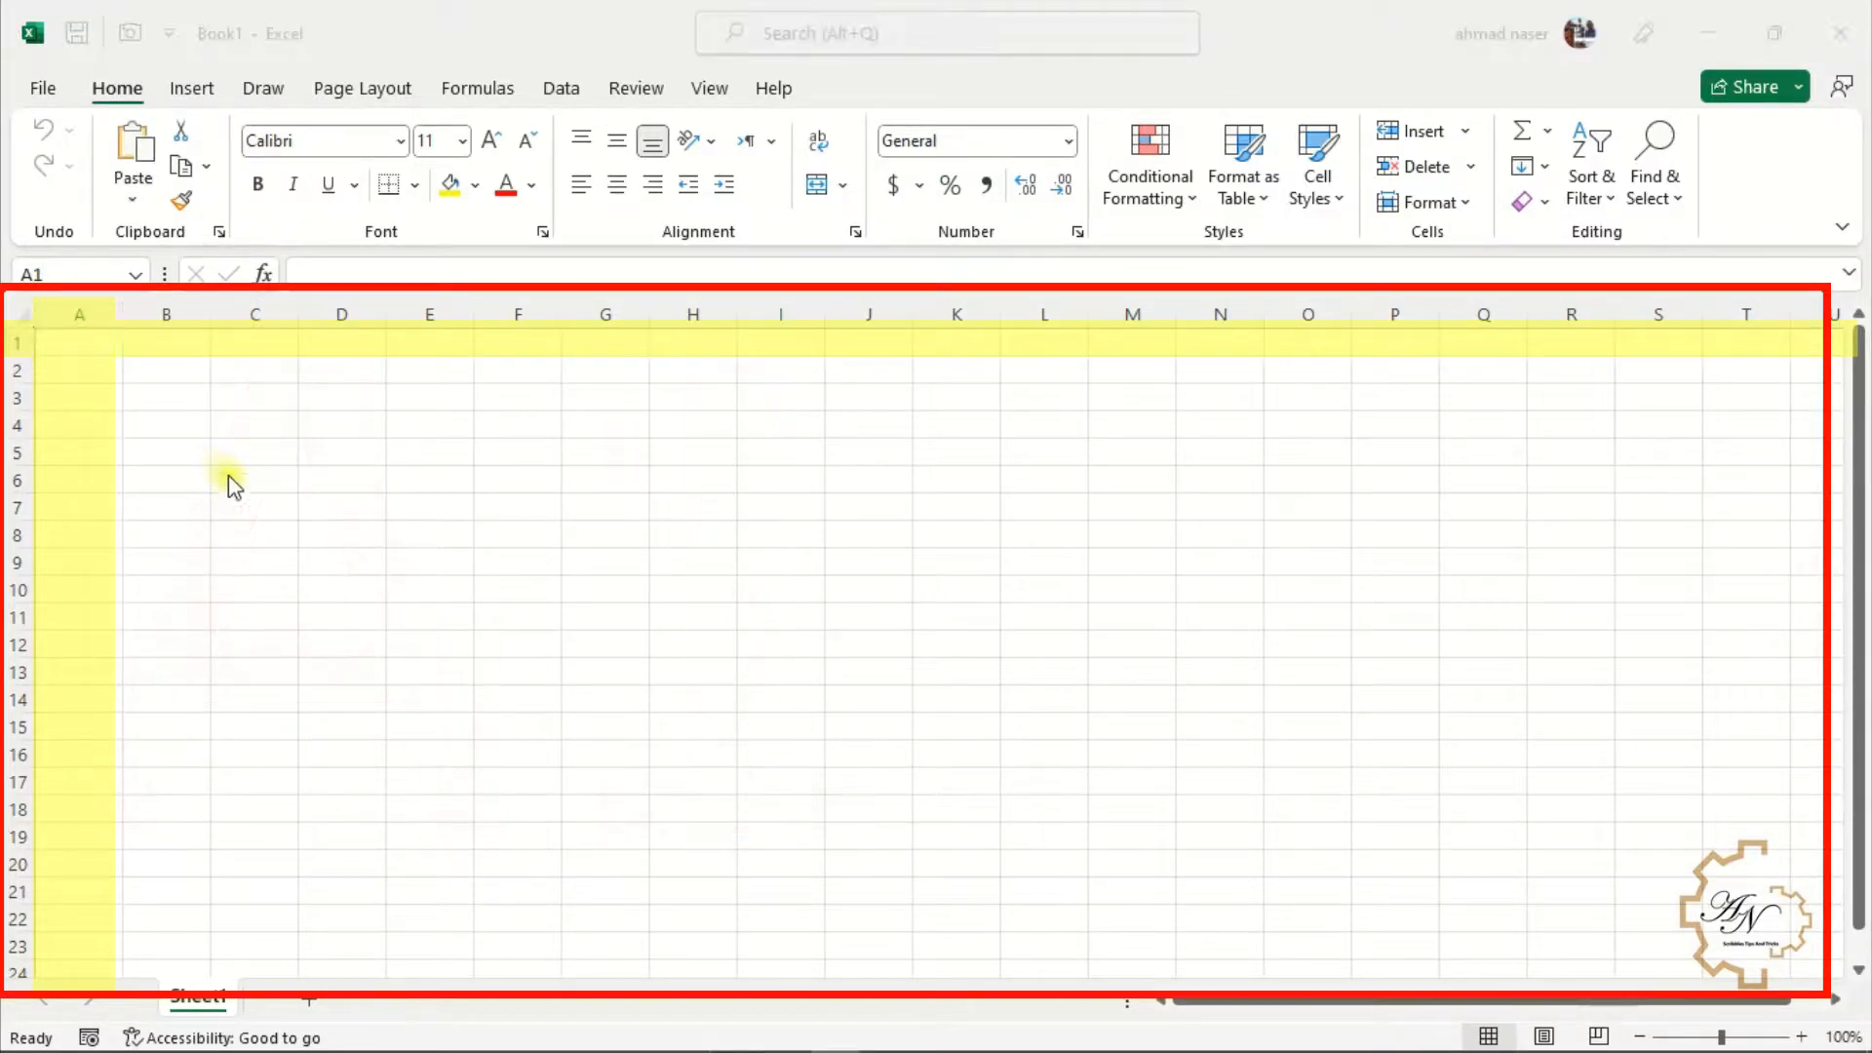
pyautogui.click(76, 344)
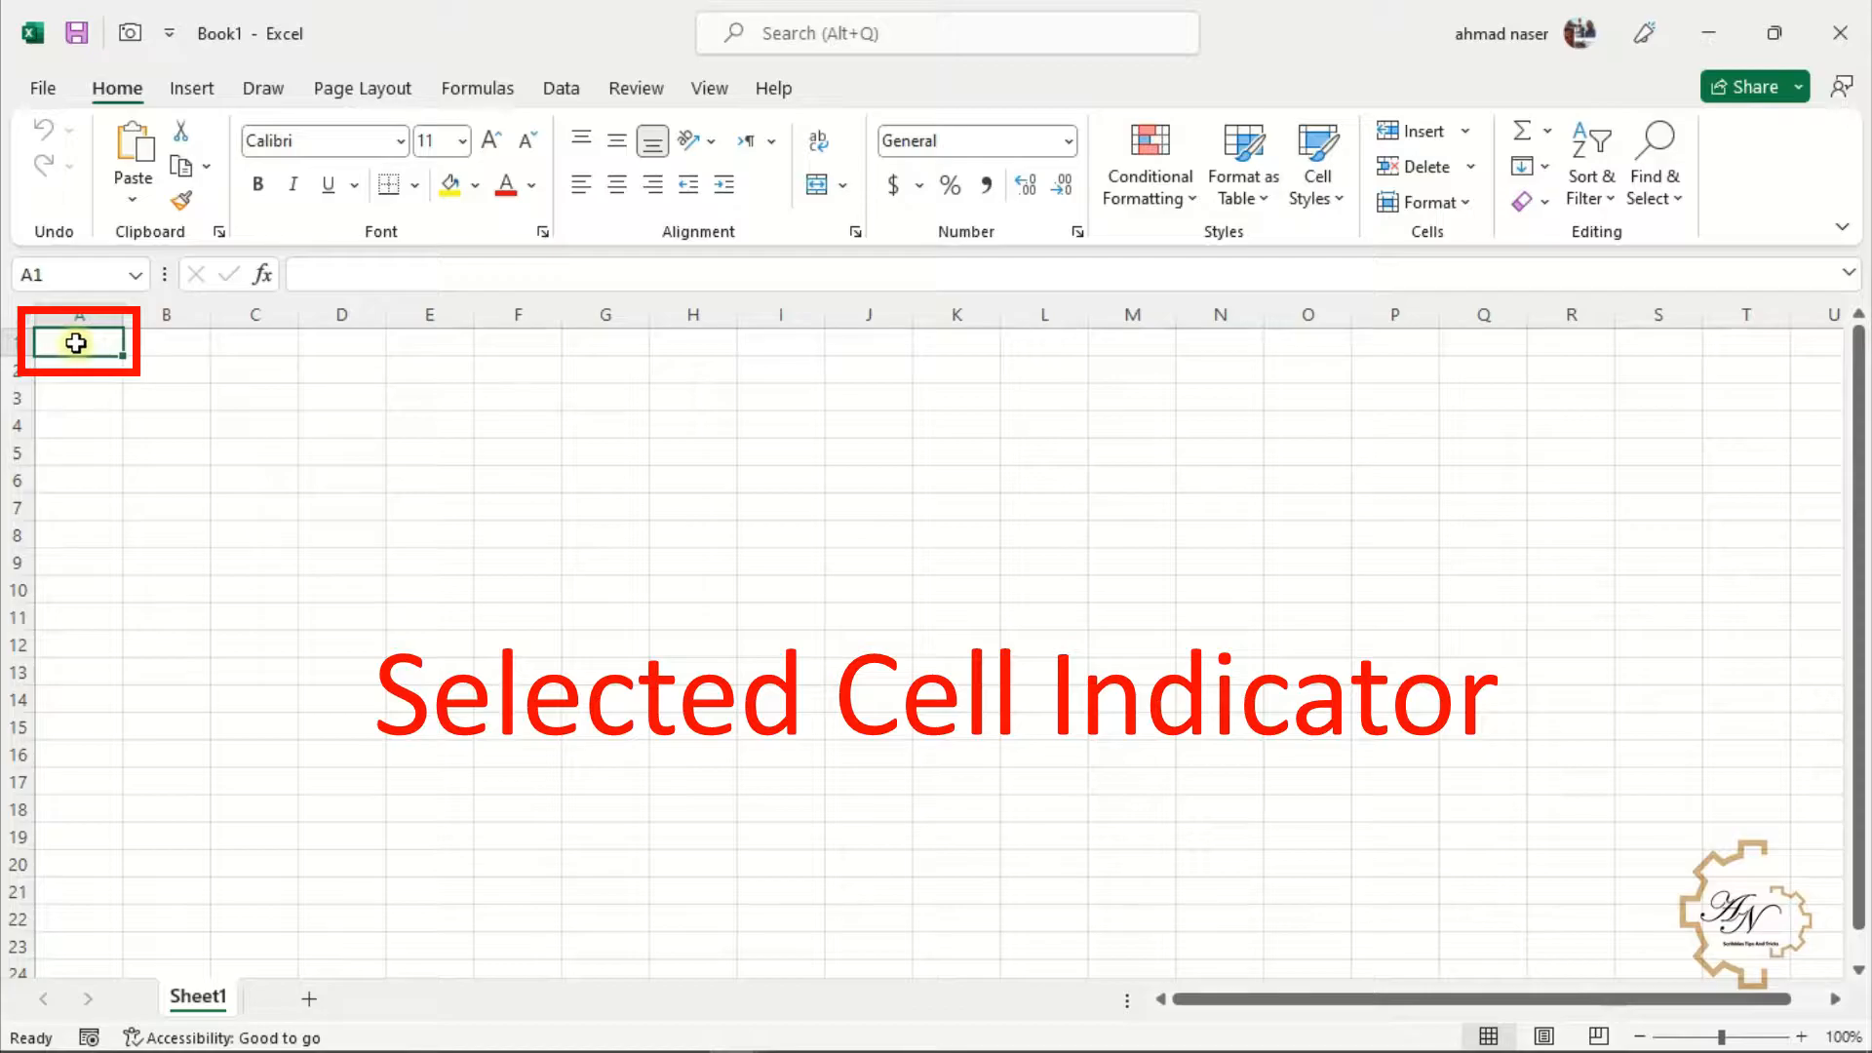
pyautogui.moveTo(76, 340); pyautogui.dragTo(238, 397)
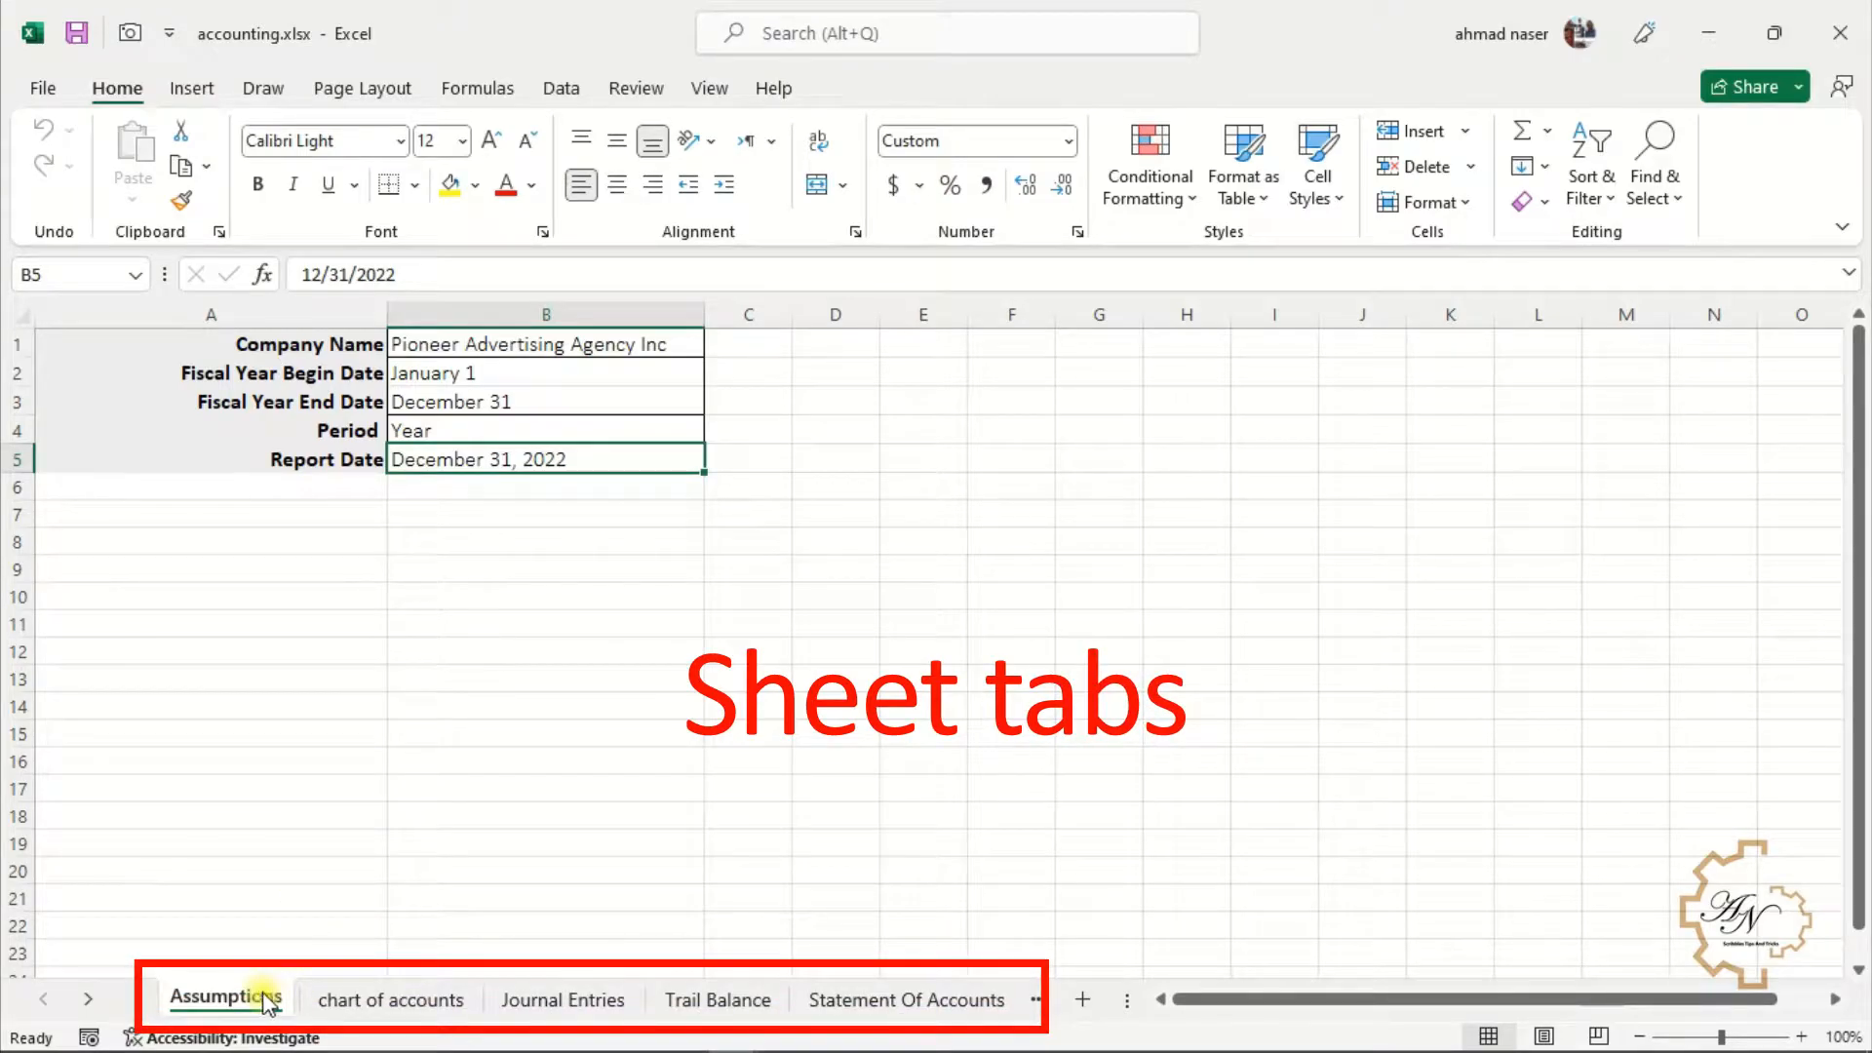
# Browse through the workbook's sheets and return to the Assumptions sheet
pyautogui.click(346, 1002)
pyautogui.click(519, 1005)
pyautogui.click(684, 1002)
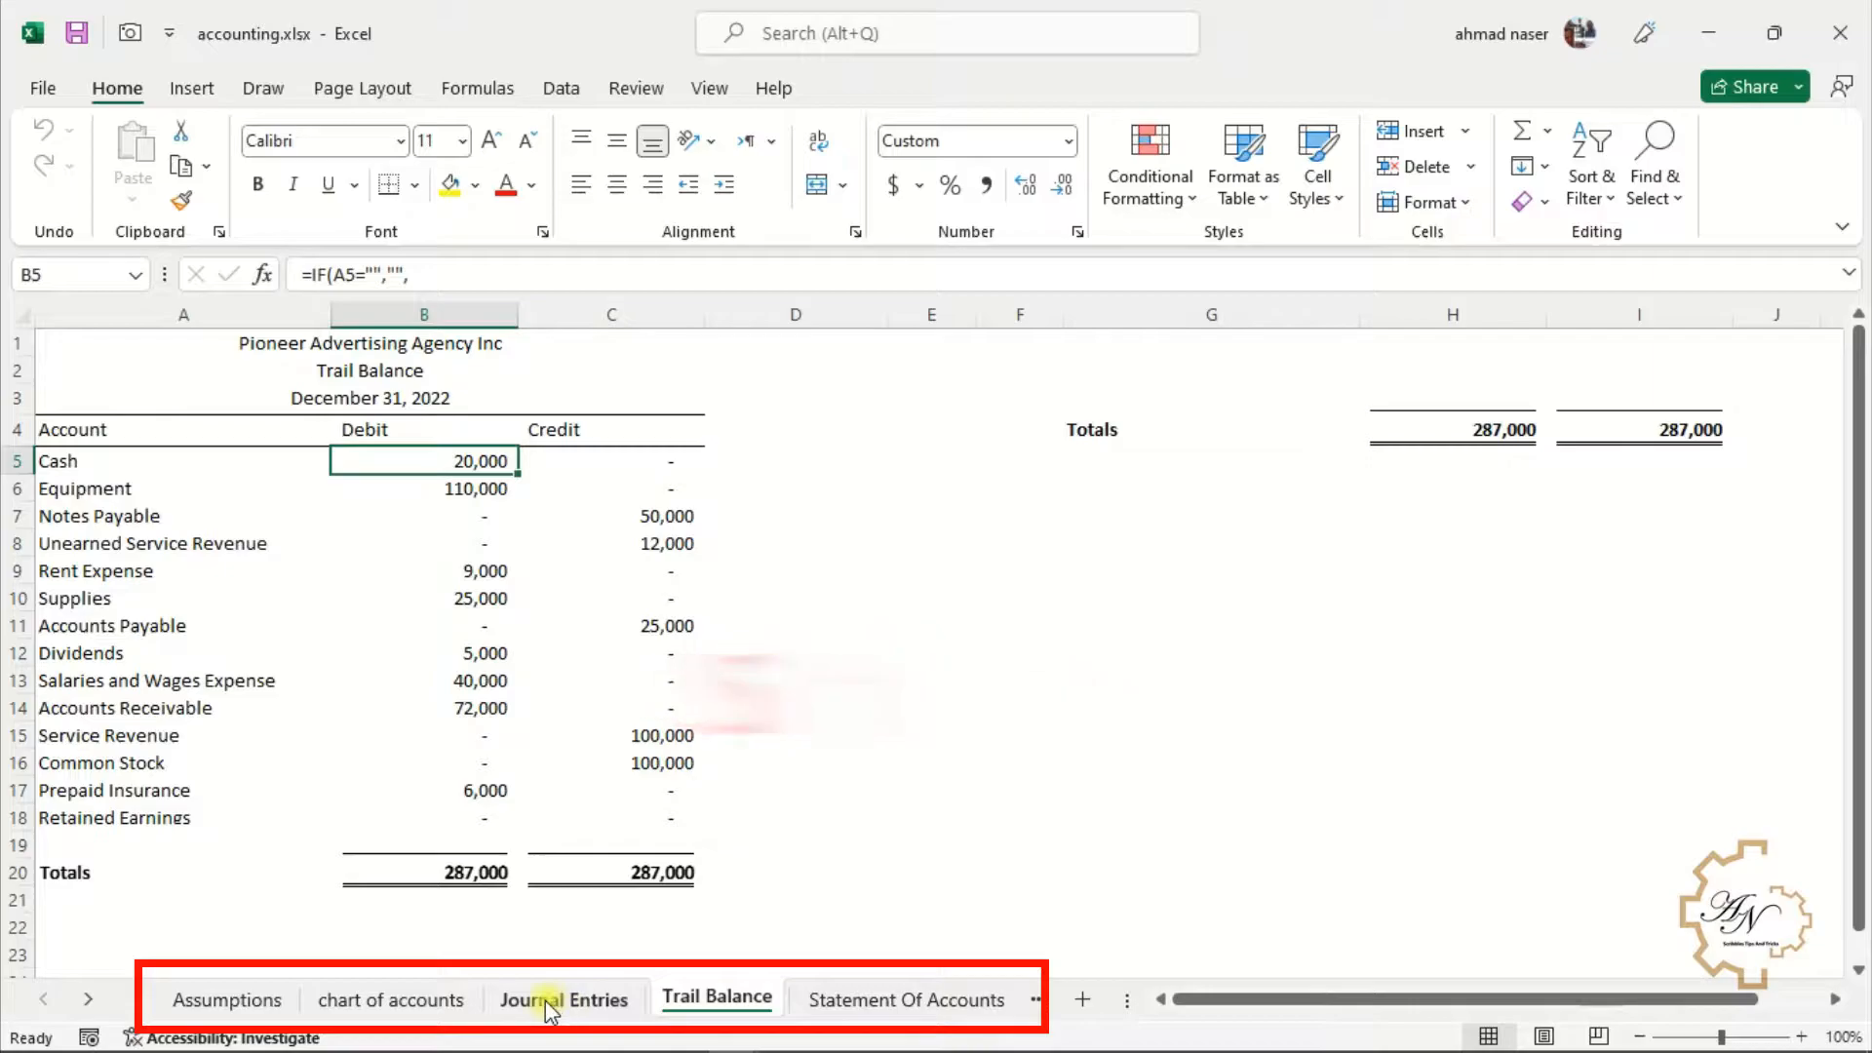
pyautogui.click(539, 1004)
pyautogui.click(419, 998)
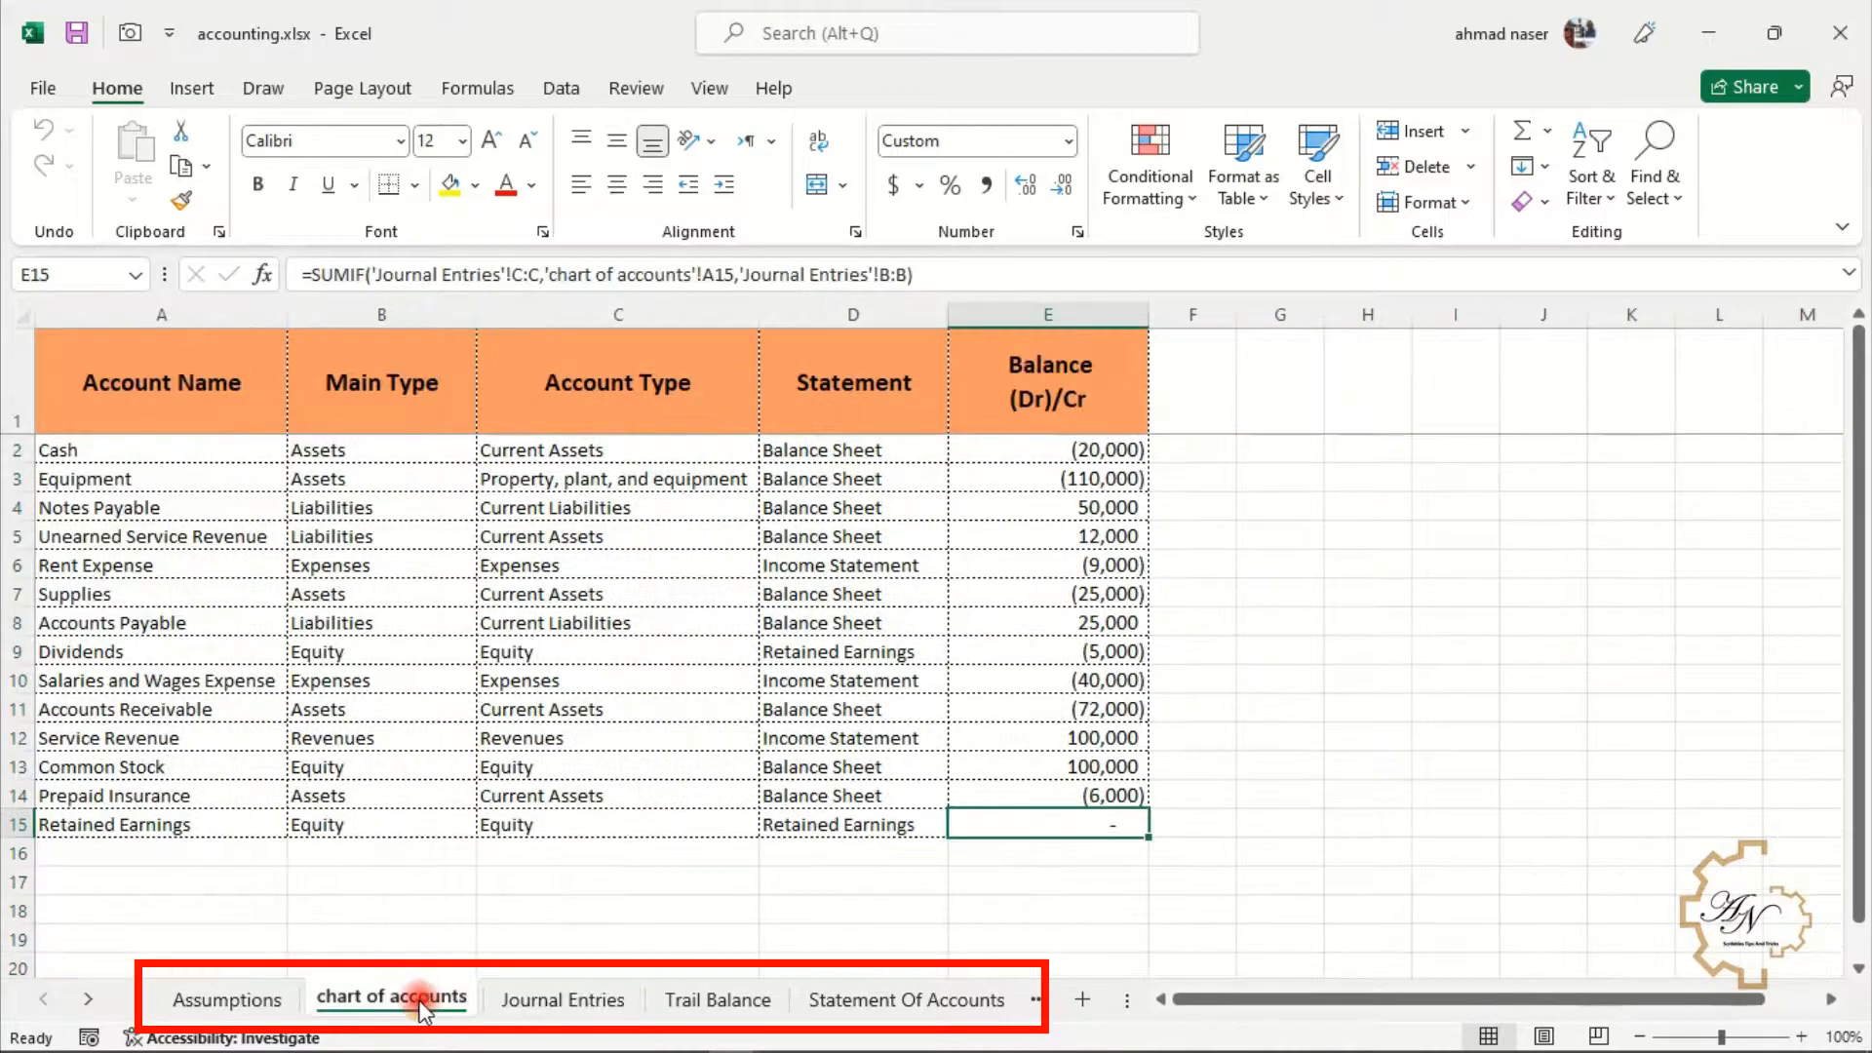
pyautogui.click(282, 1005)
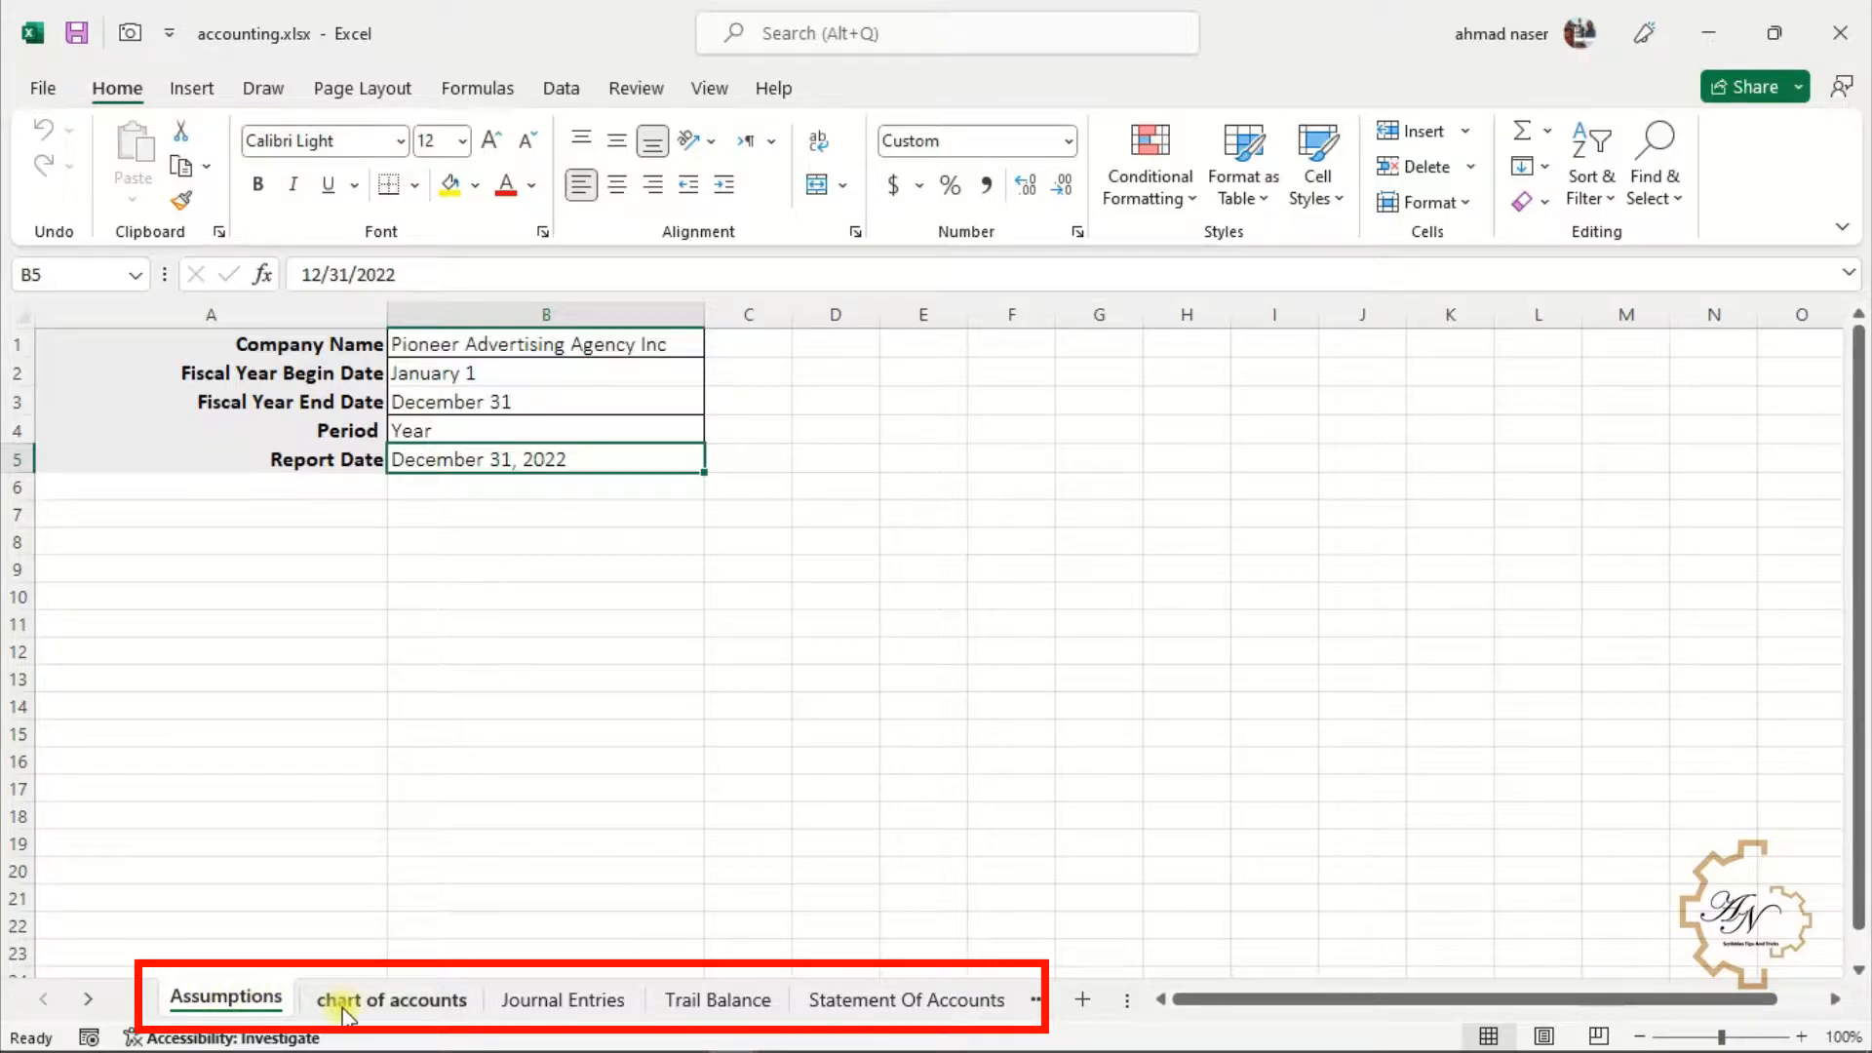
# Scroll the row of sheet tabs back and forth with the tab navigation arrows
pyautogui.click(87, 1000)
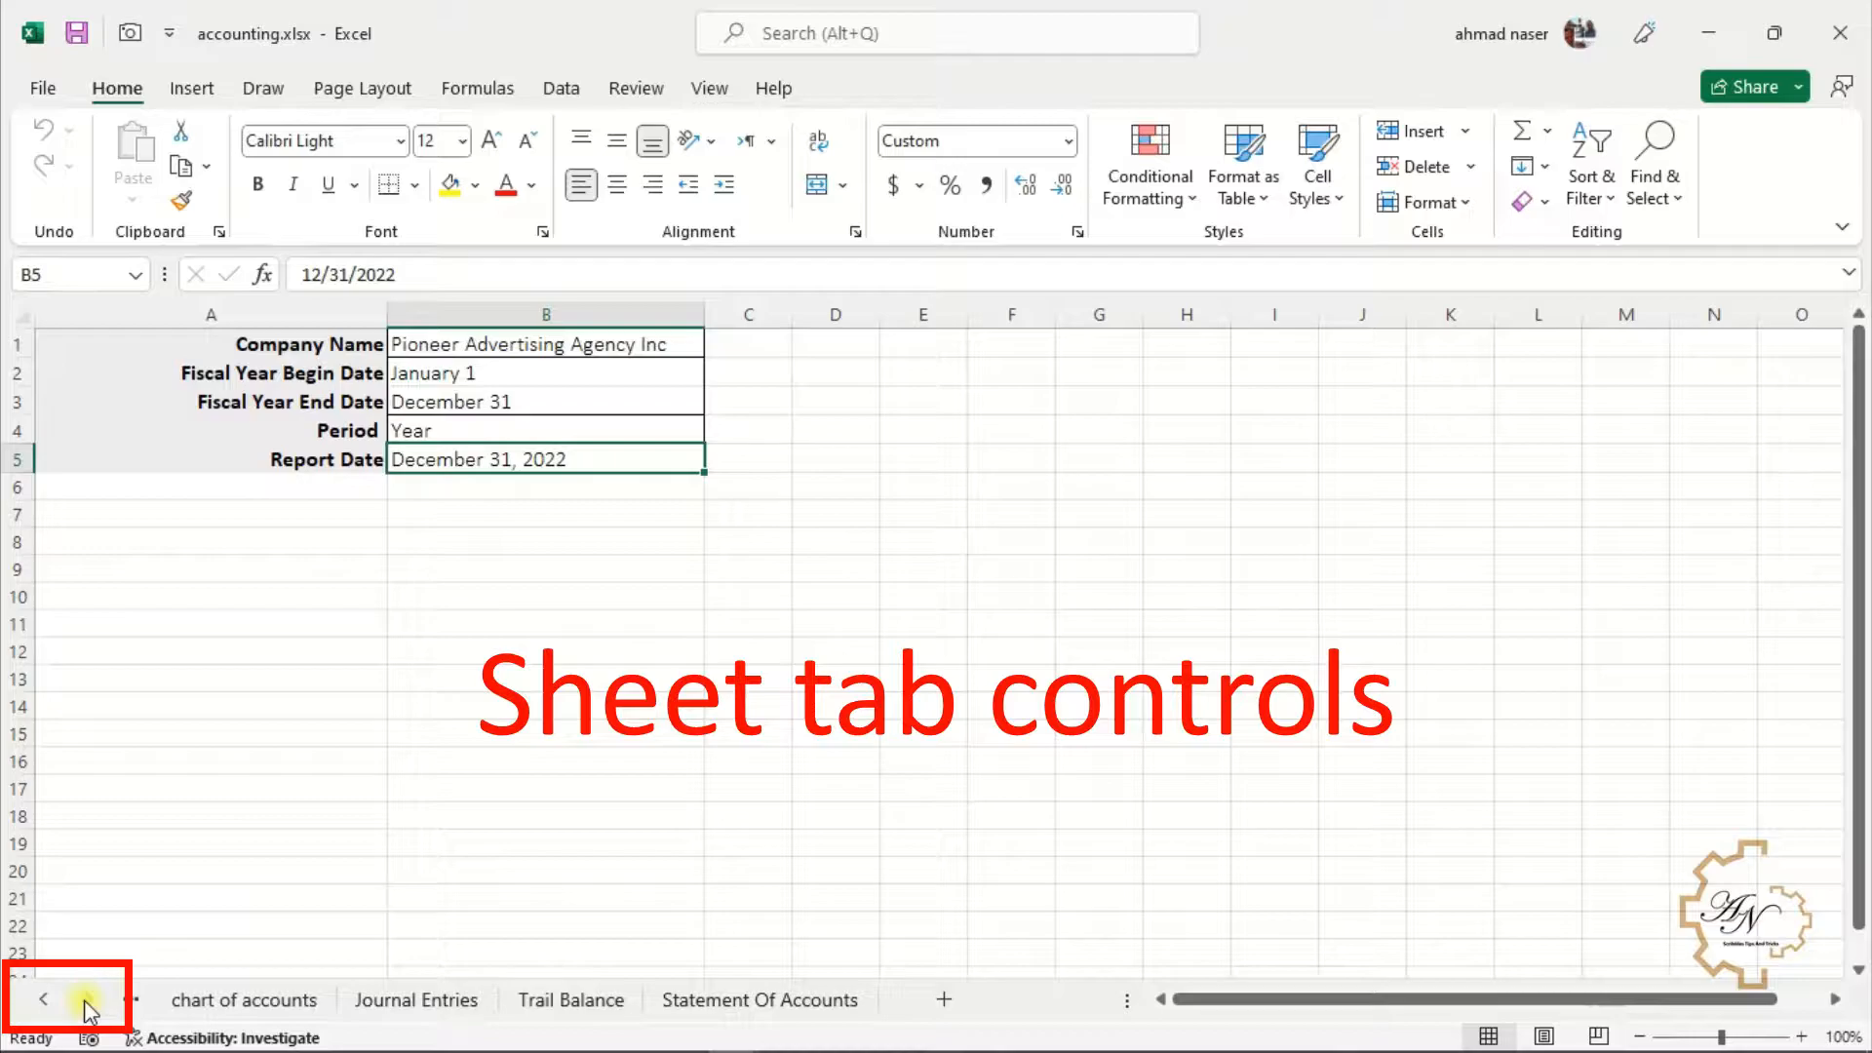
pyautogui.rightClick(78, 1002)
pyautogui.click(44, 1000)
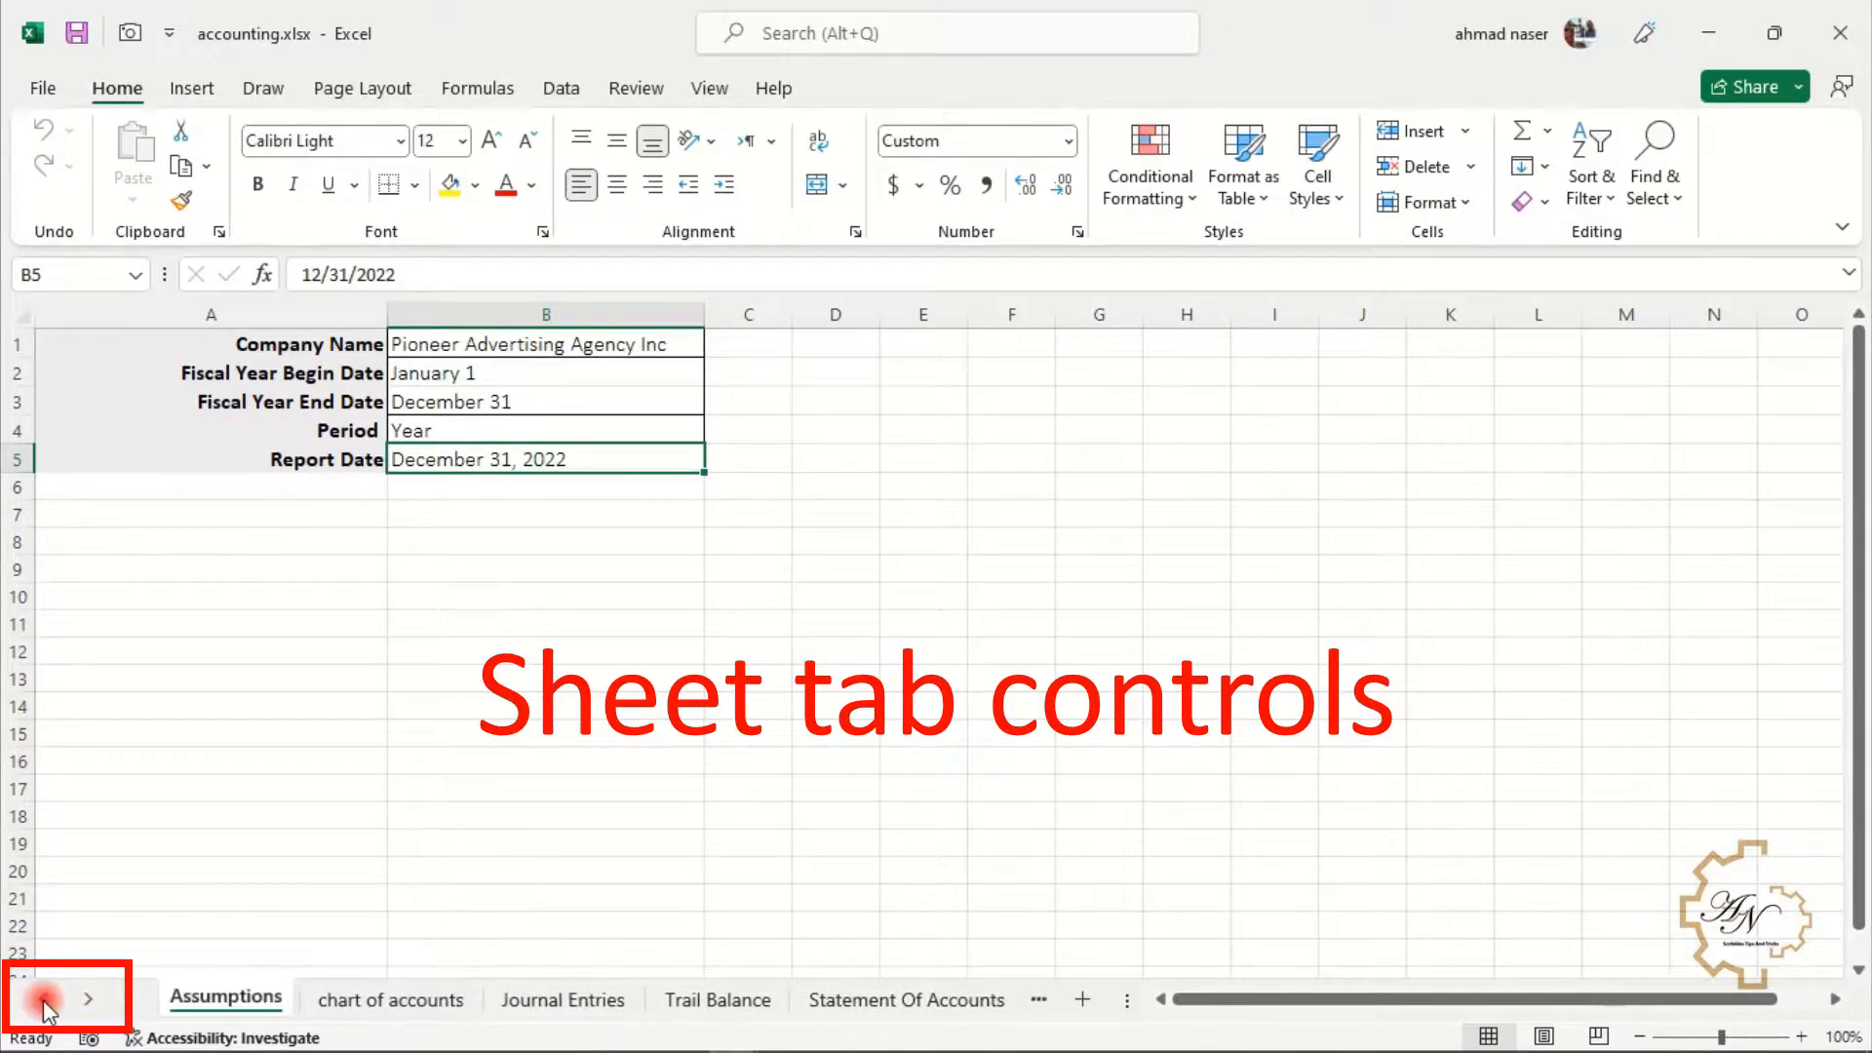
pyautogui.click(80, 1001)
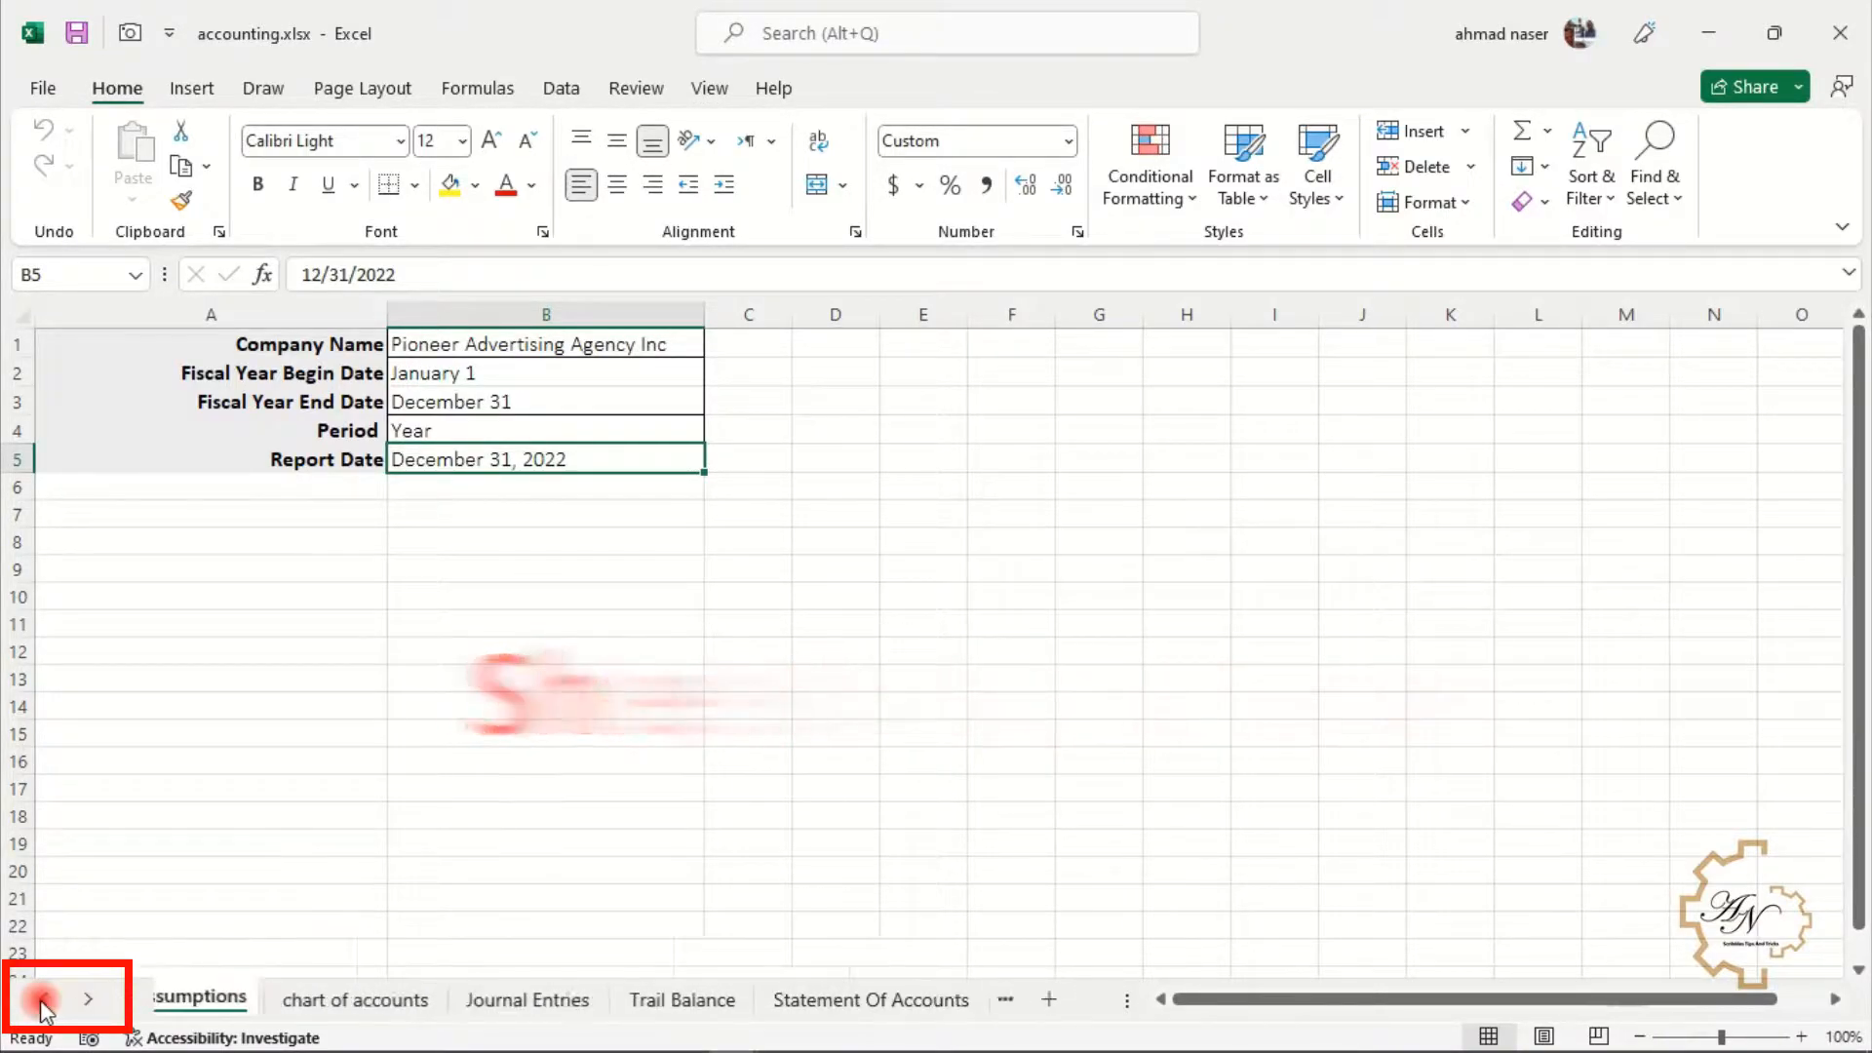
pyautogui.click(82, 1001)
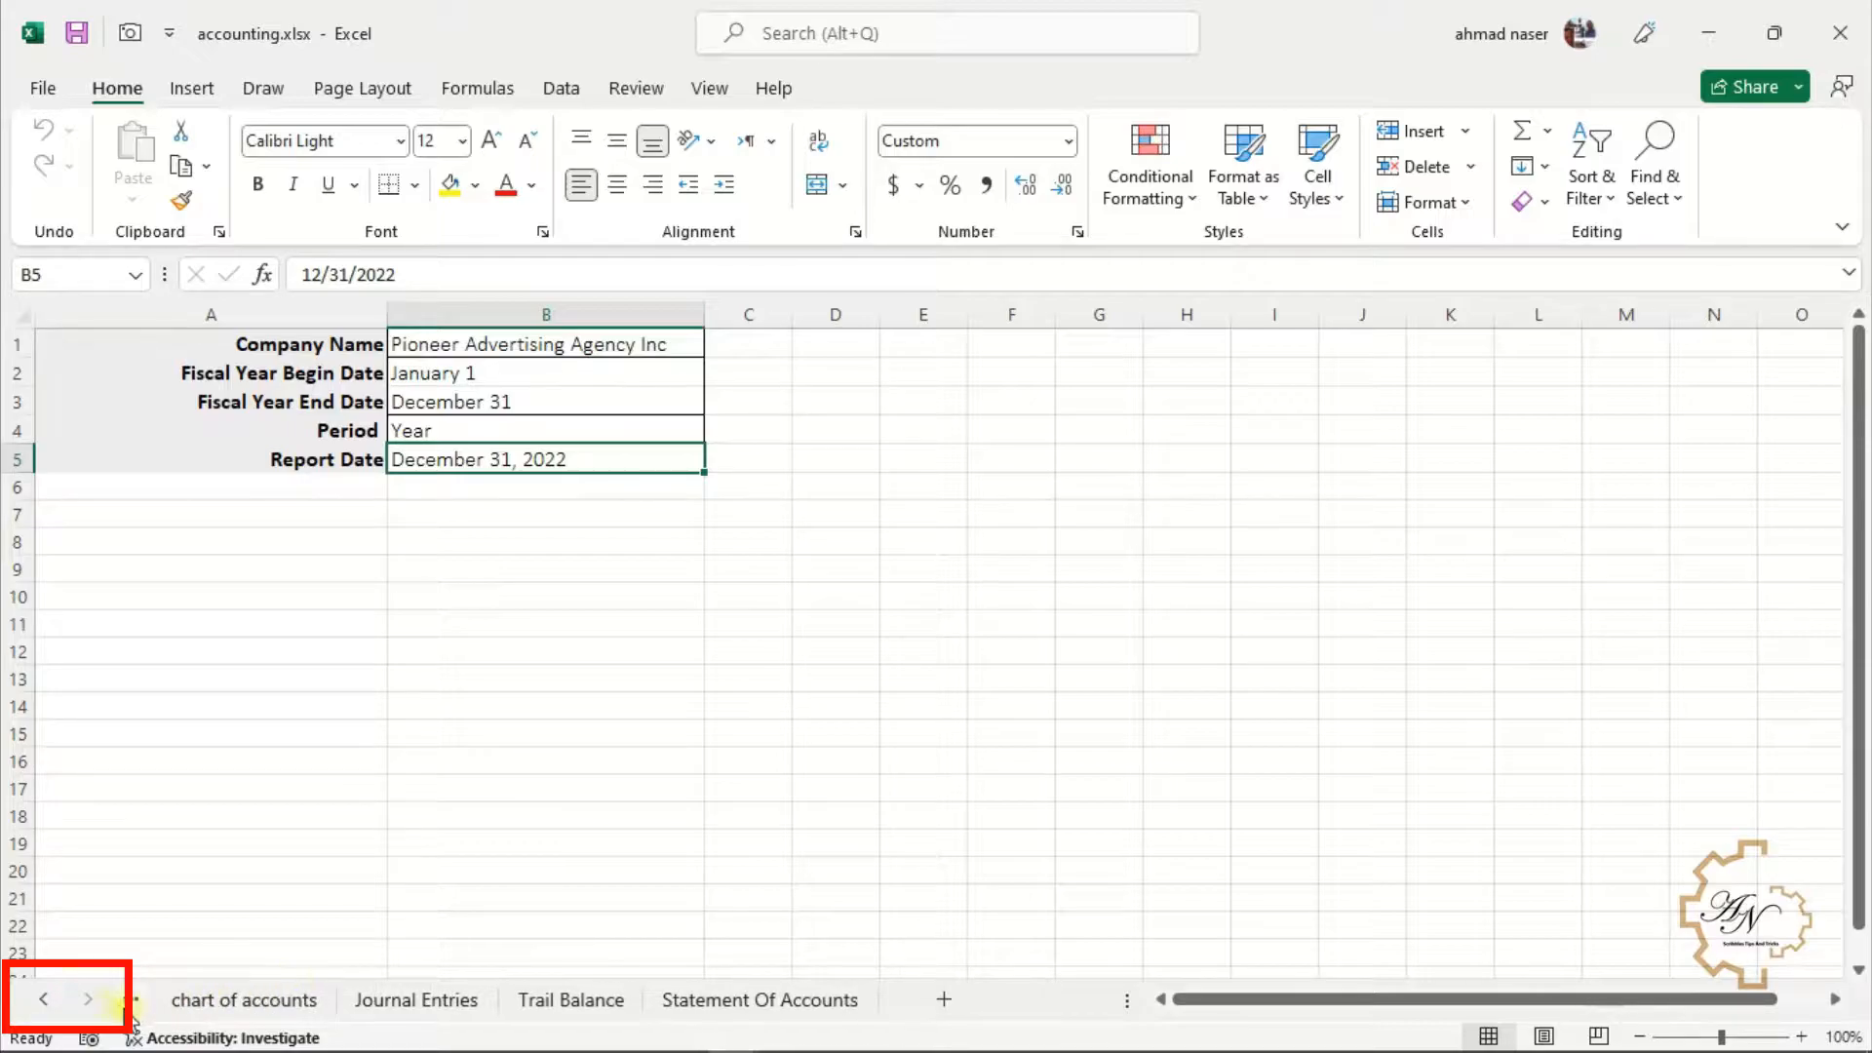
pyautogui.click(45, 1000)
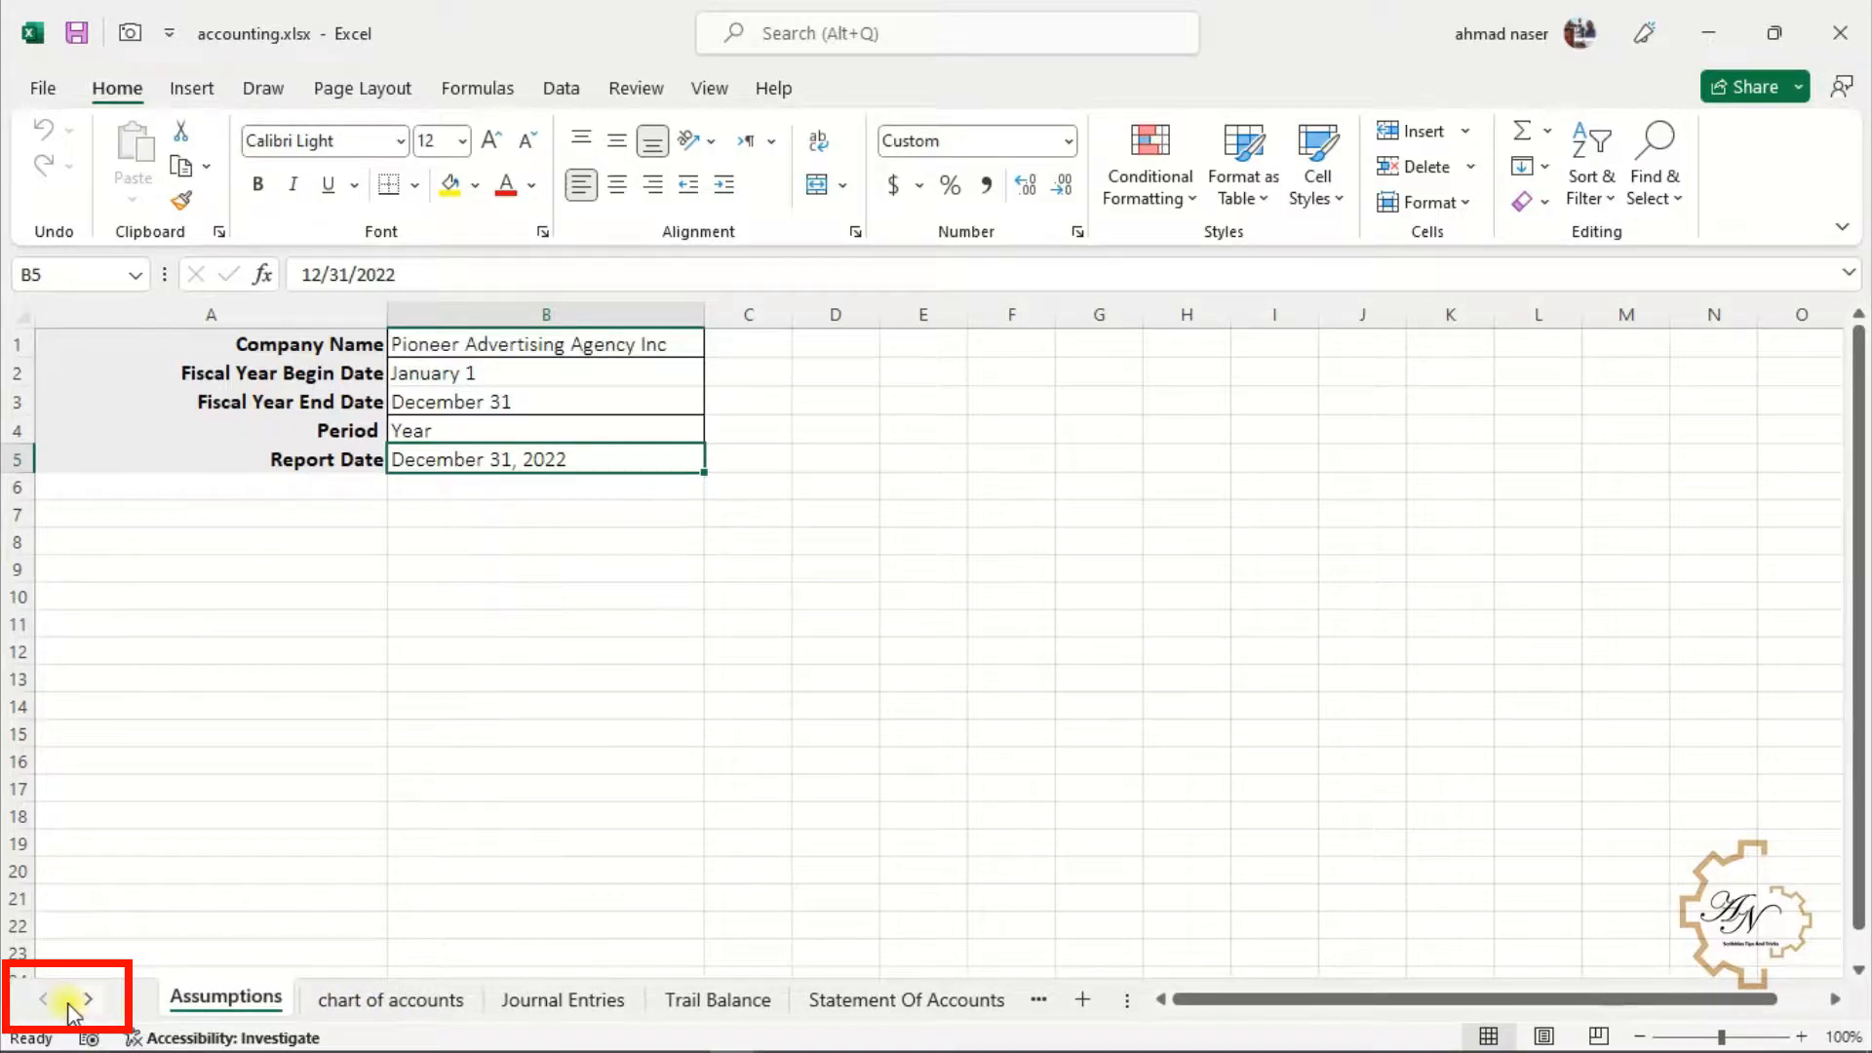
# Activate the Journal Entries sheet from the list of all sheets
pyautogui.rightClick(68, 1004)
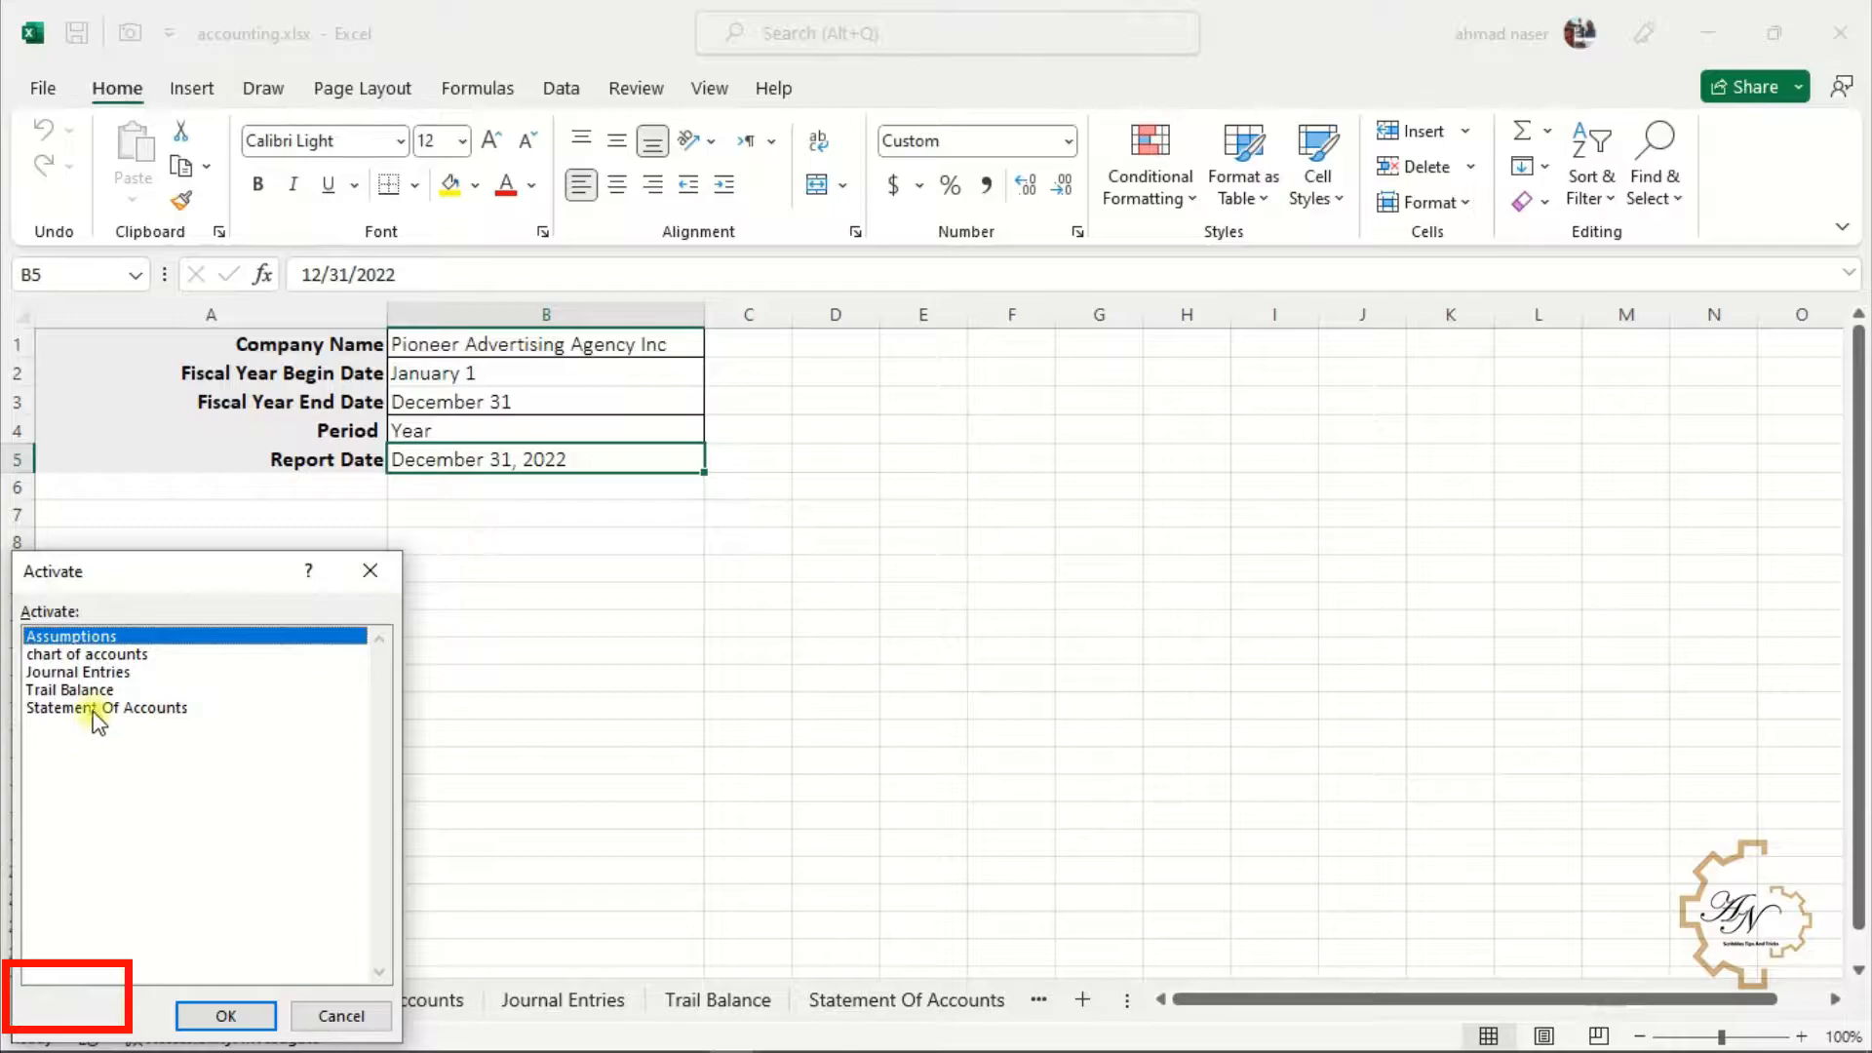
pyautogui.click(98, 672)
pyautogui.click(226, 1014)
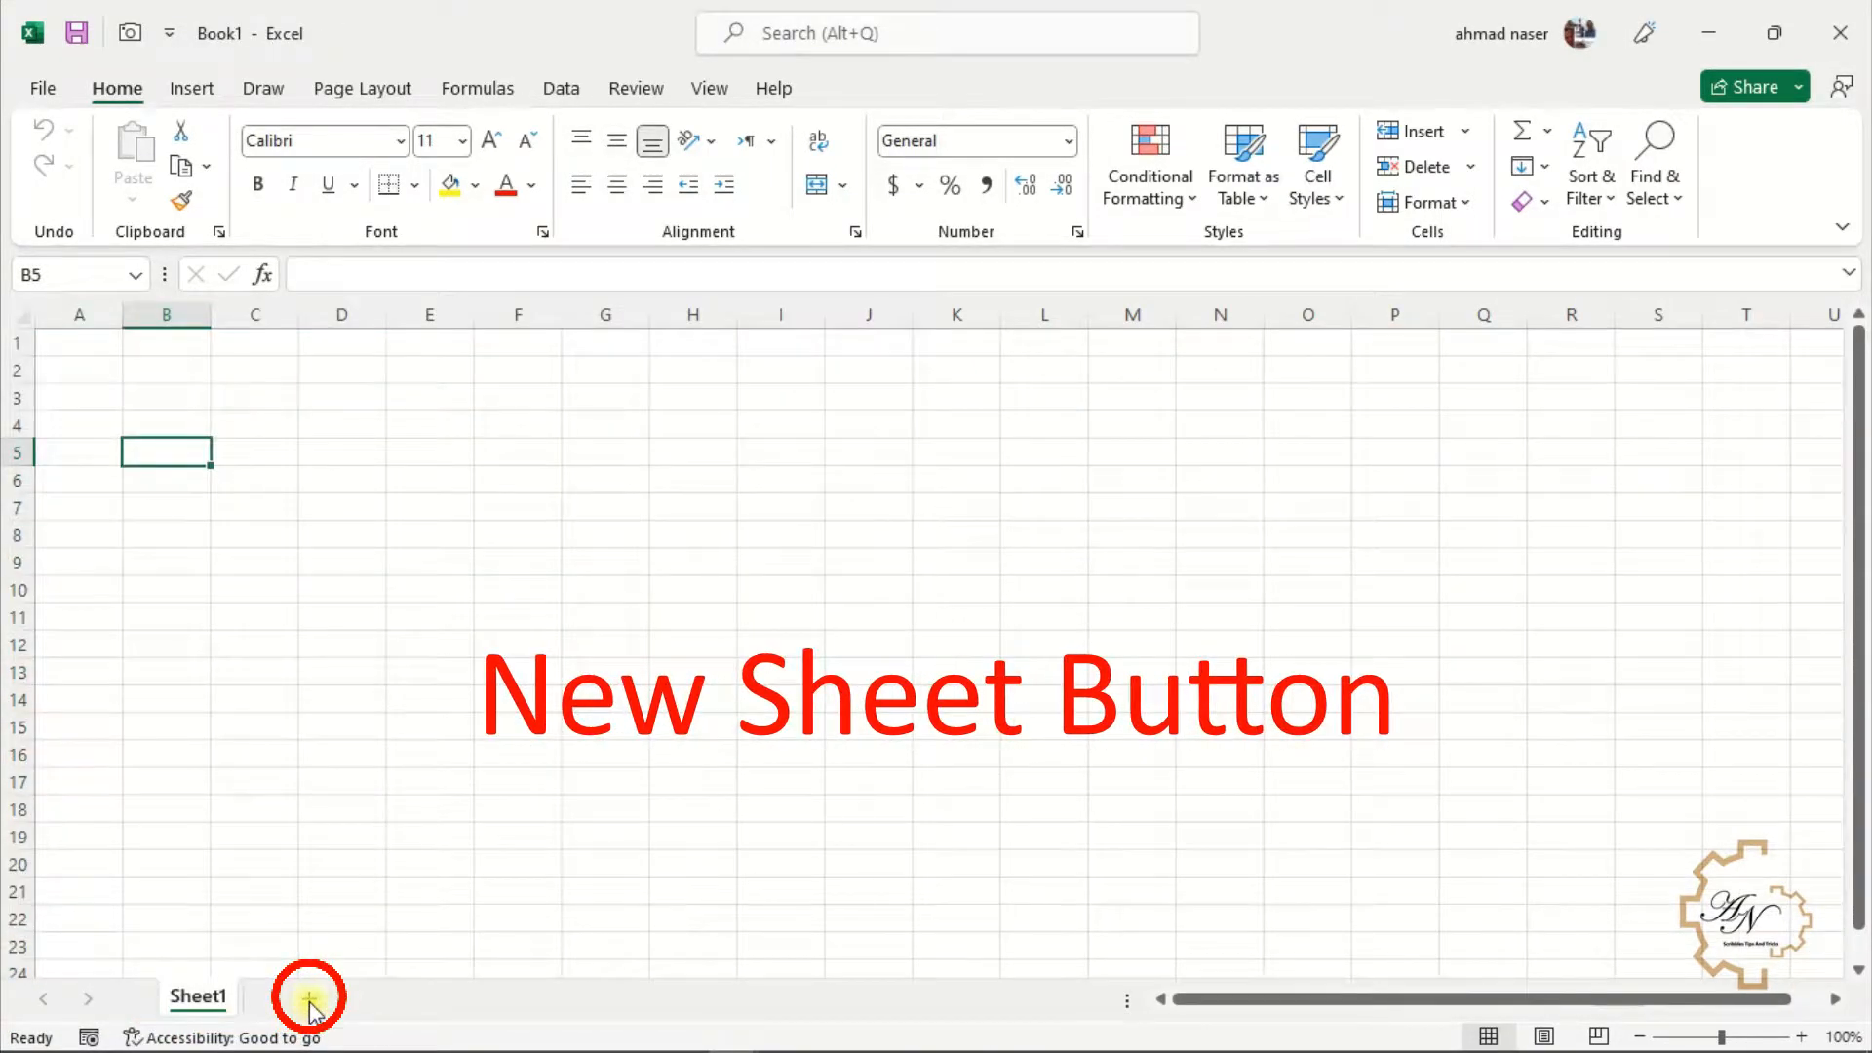
# Add three new worksheets to the blank workbook
pyautogui.click(309, 999)
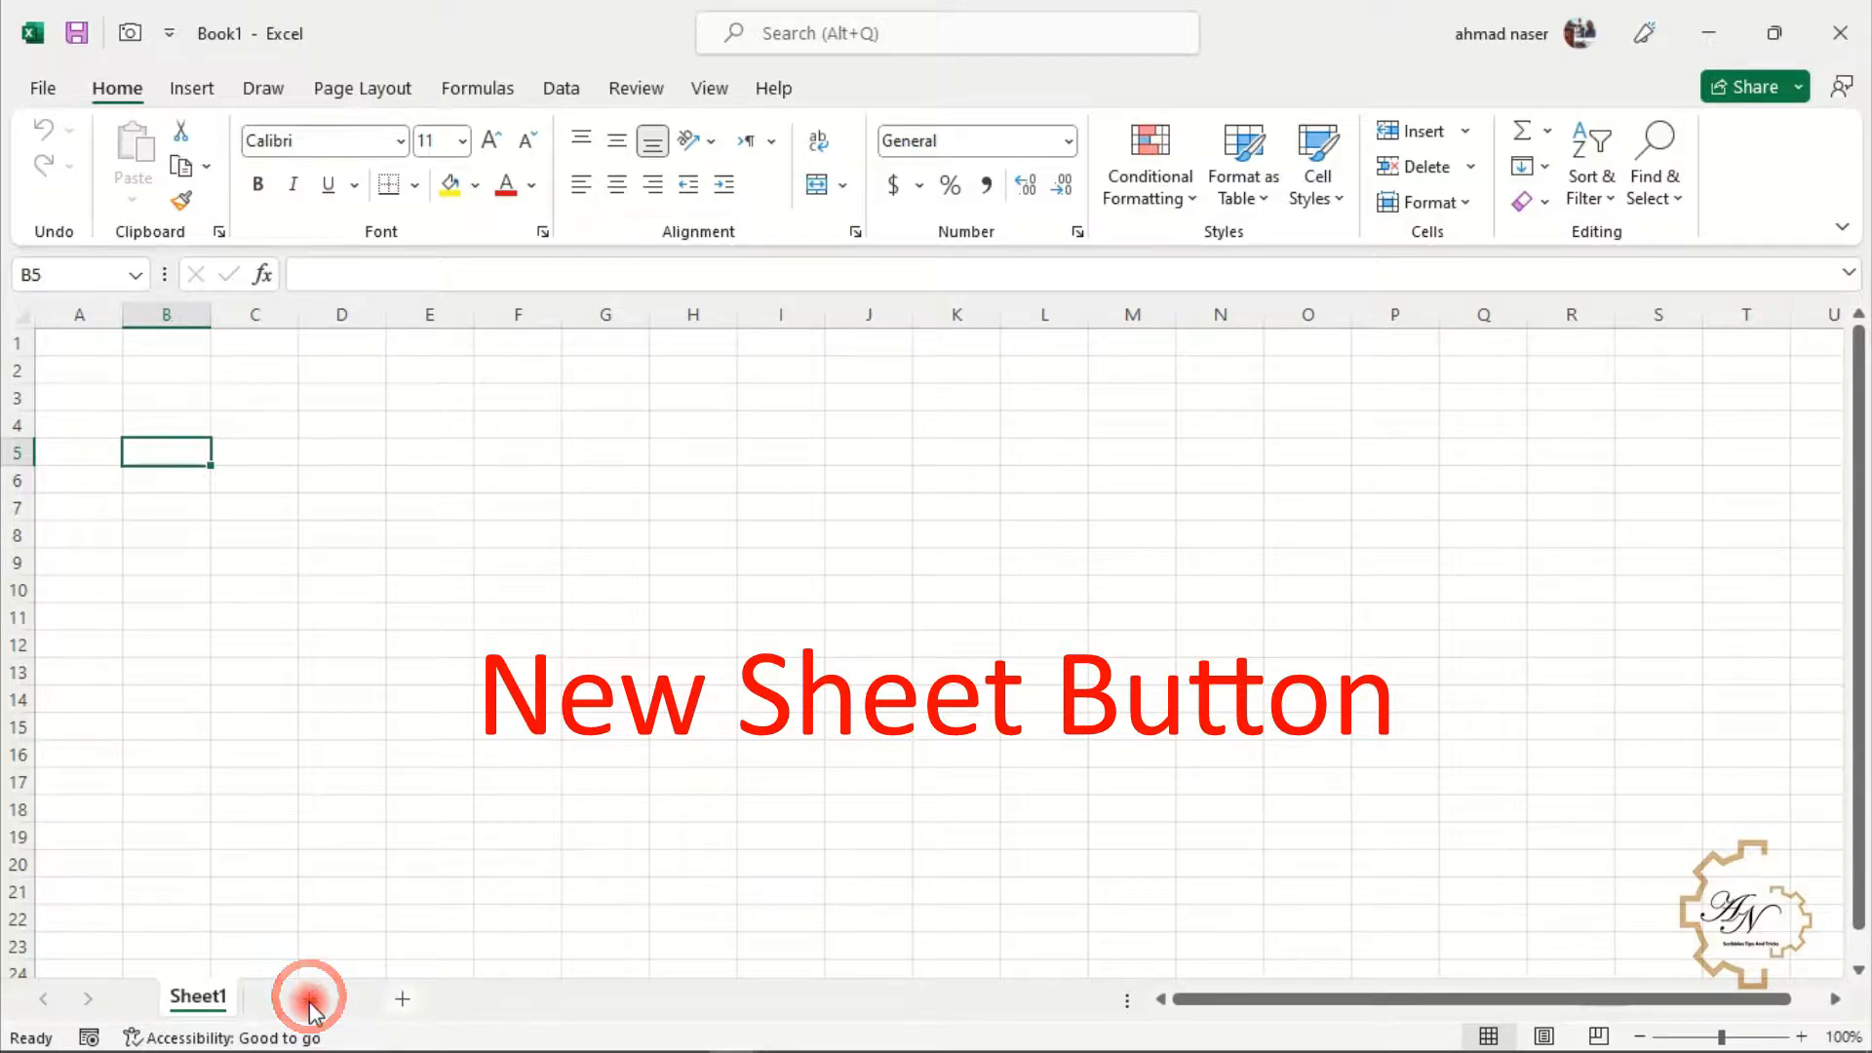
pyautogui.click(402, 1000)
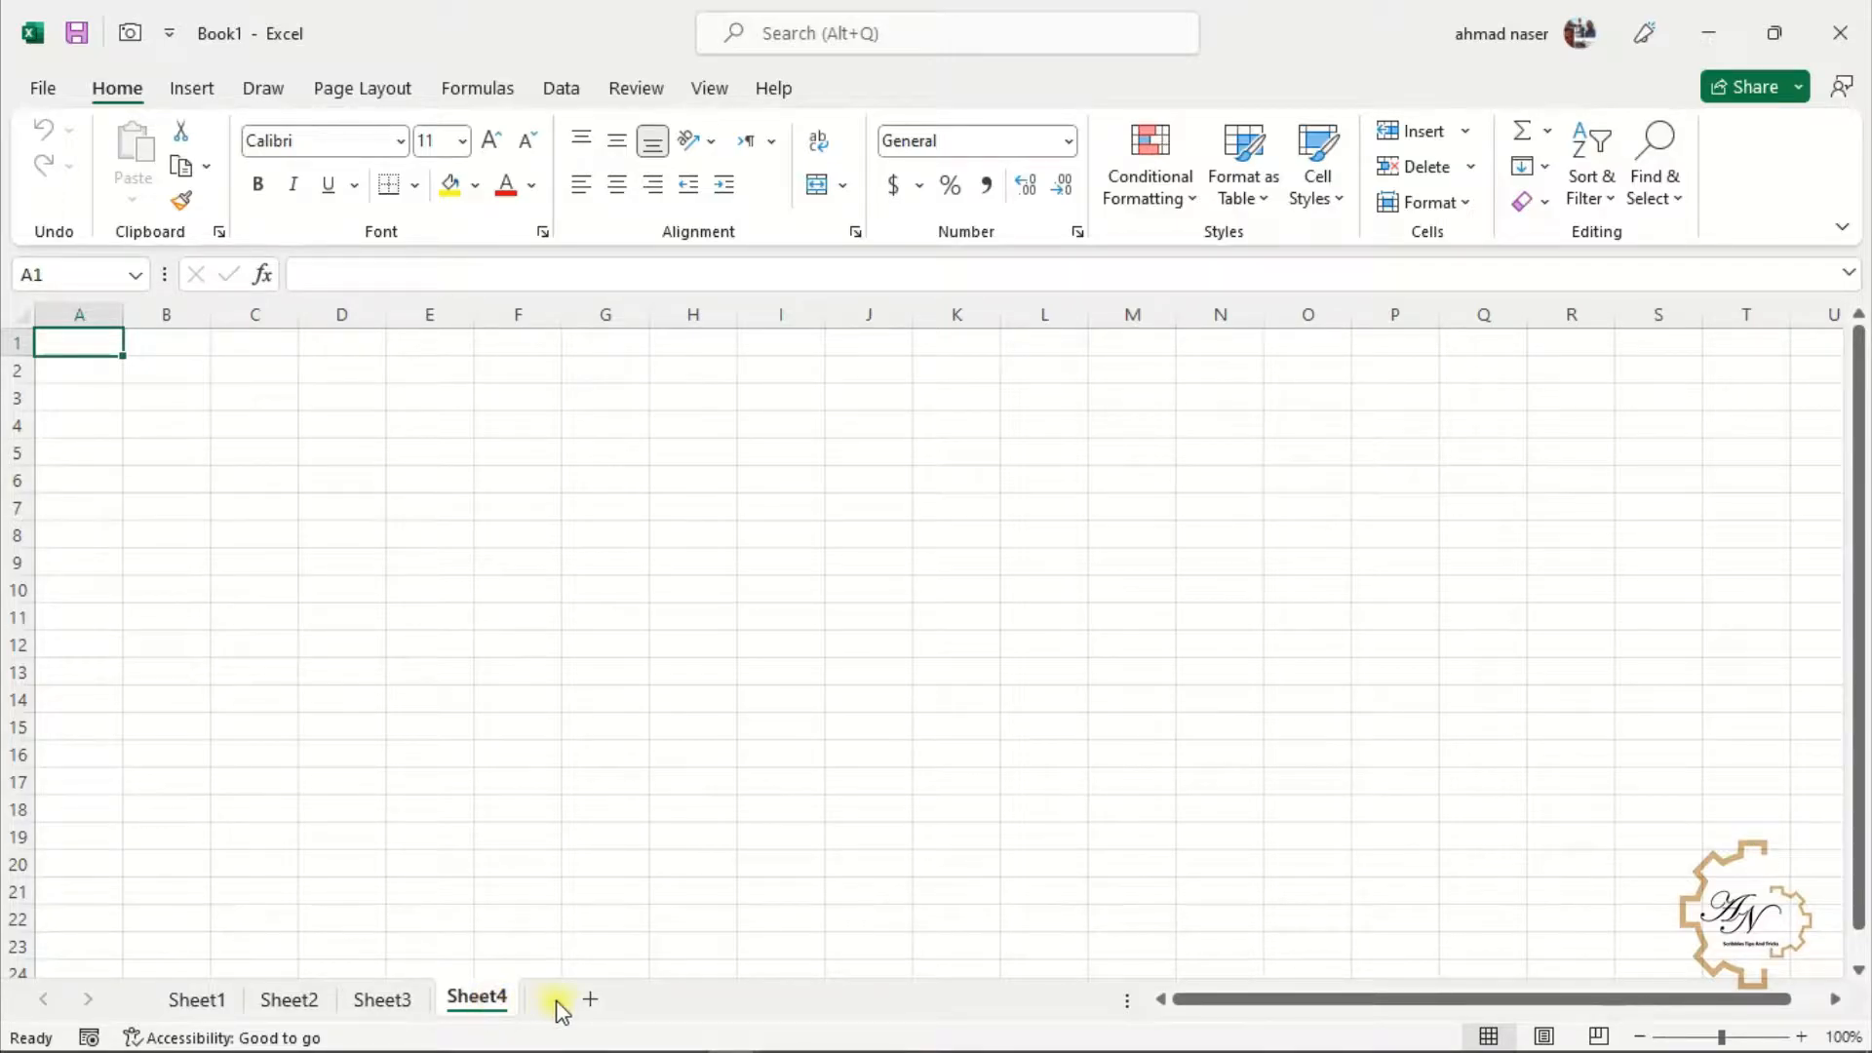
pyautogui.click(588, 1001)
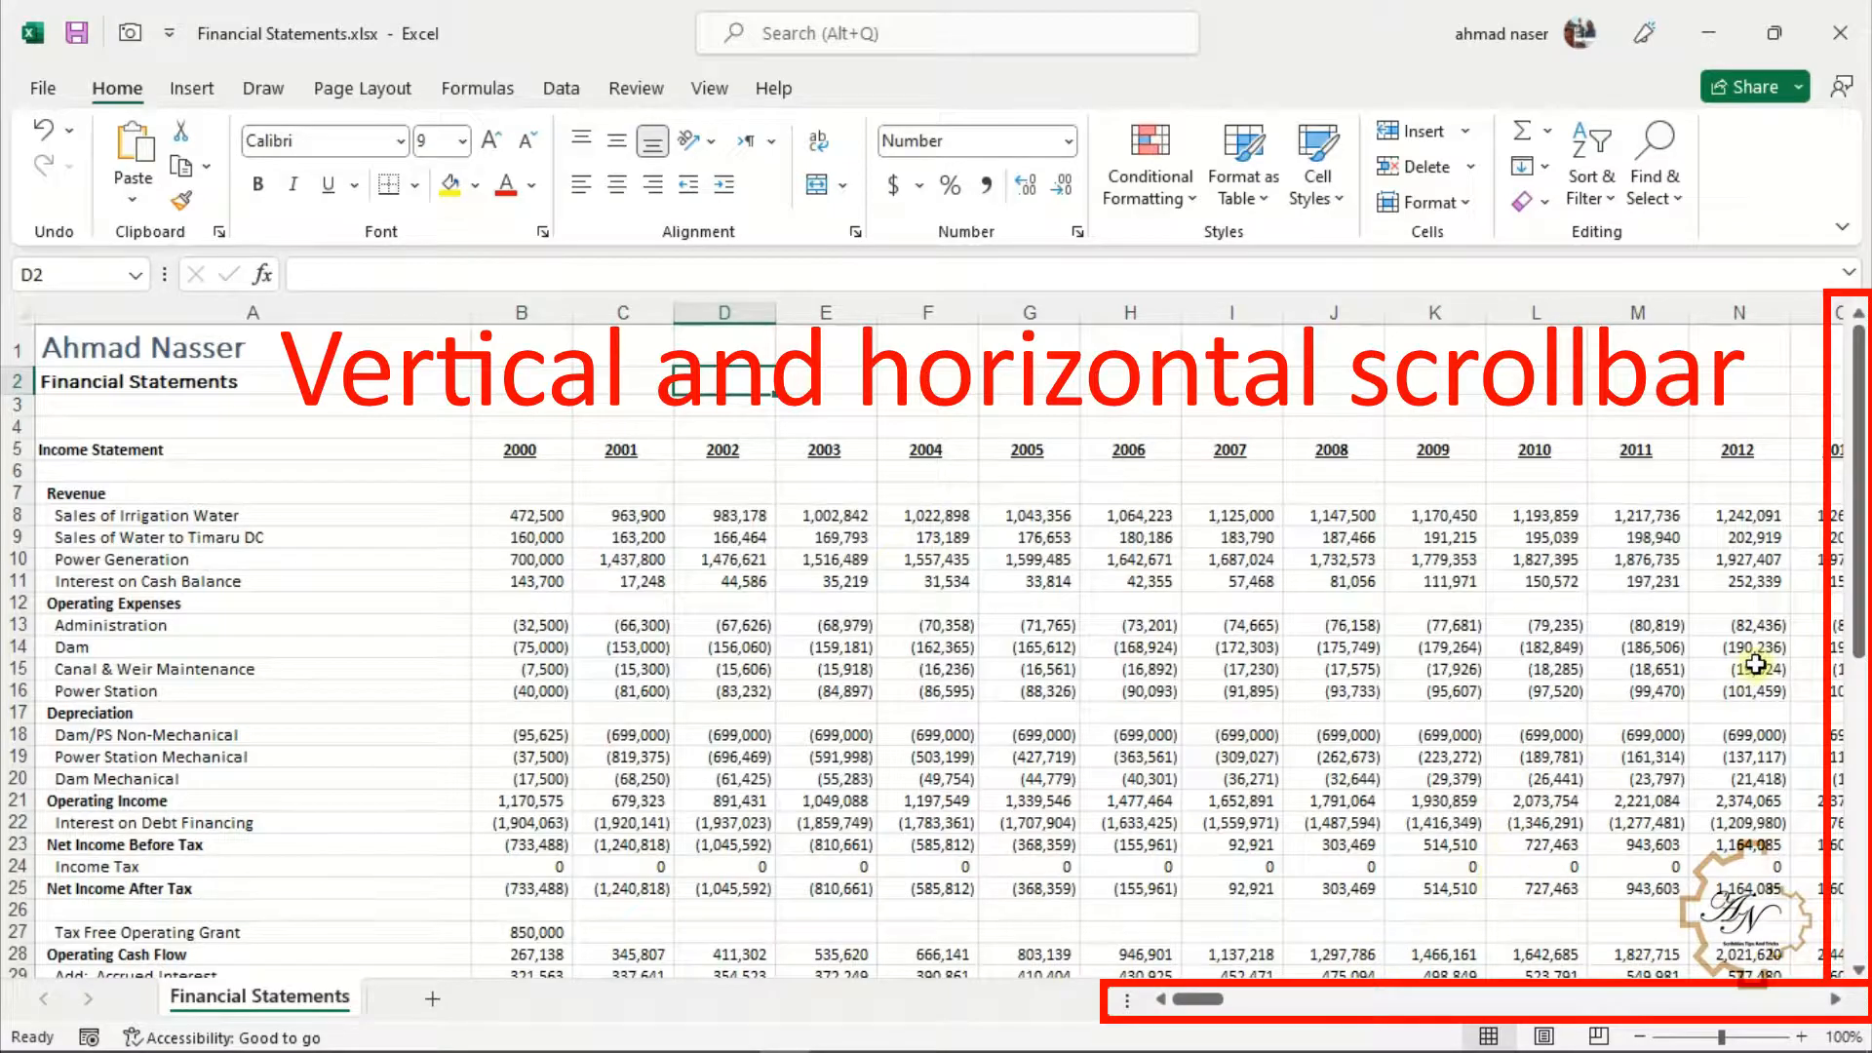
pyautogui.moveTo(1859, 580)
pyautogui.mouseDown()
pyautogui.moveTo(1858, 688)
pyautogui.moveTo(1858, 578)
pyautogui.mouseUp()
pyautogui.moveTo(1199, 999)
pyautogui.mouseDown()
pyautogui.moveTo(1351, 1008)
pyautogui.moveTo(1194, 1001)
pyautogui.mouseUp()
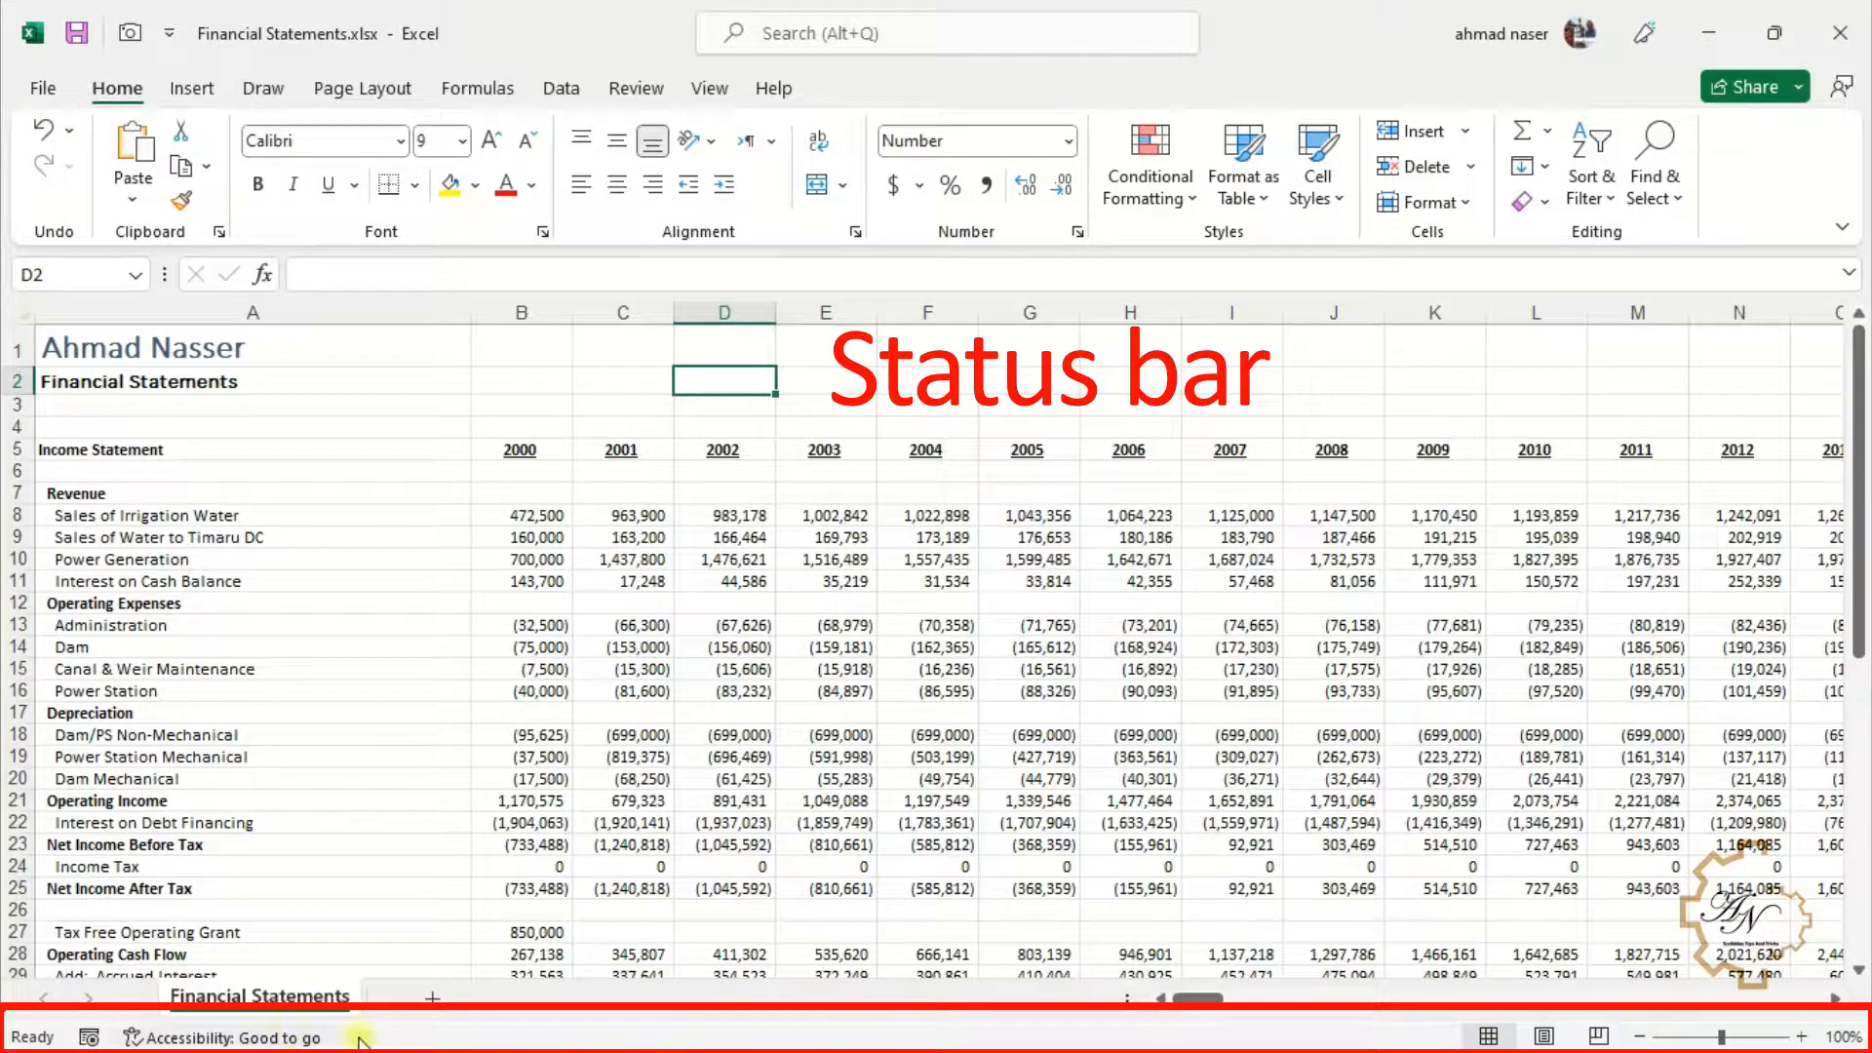
# Select cells B18:D23 and add Minimum to the status bar's summary statistics
pyautogui.moveTo(531, 737); pyautogui.dragTo(751, 844)
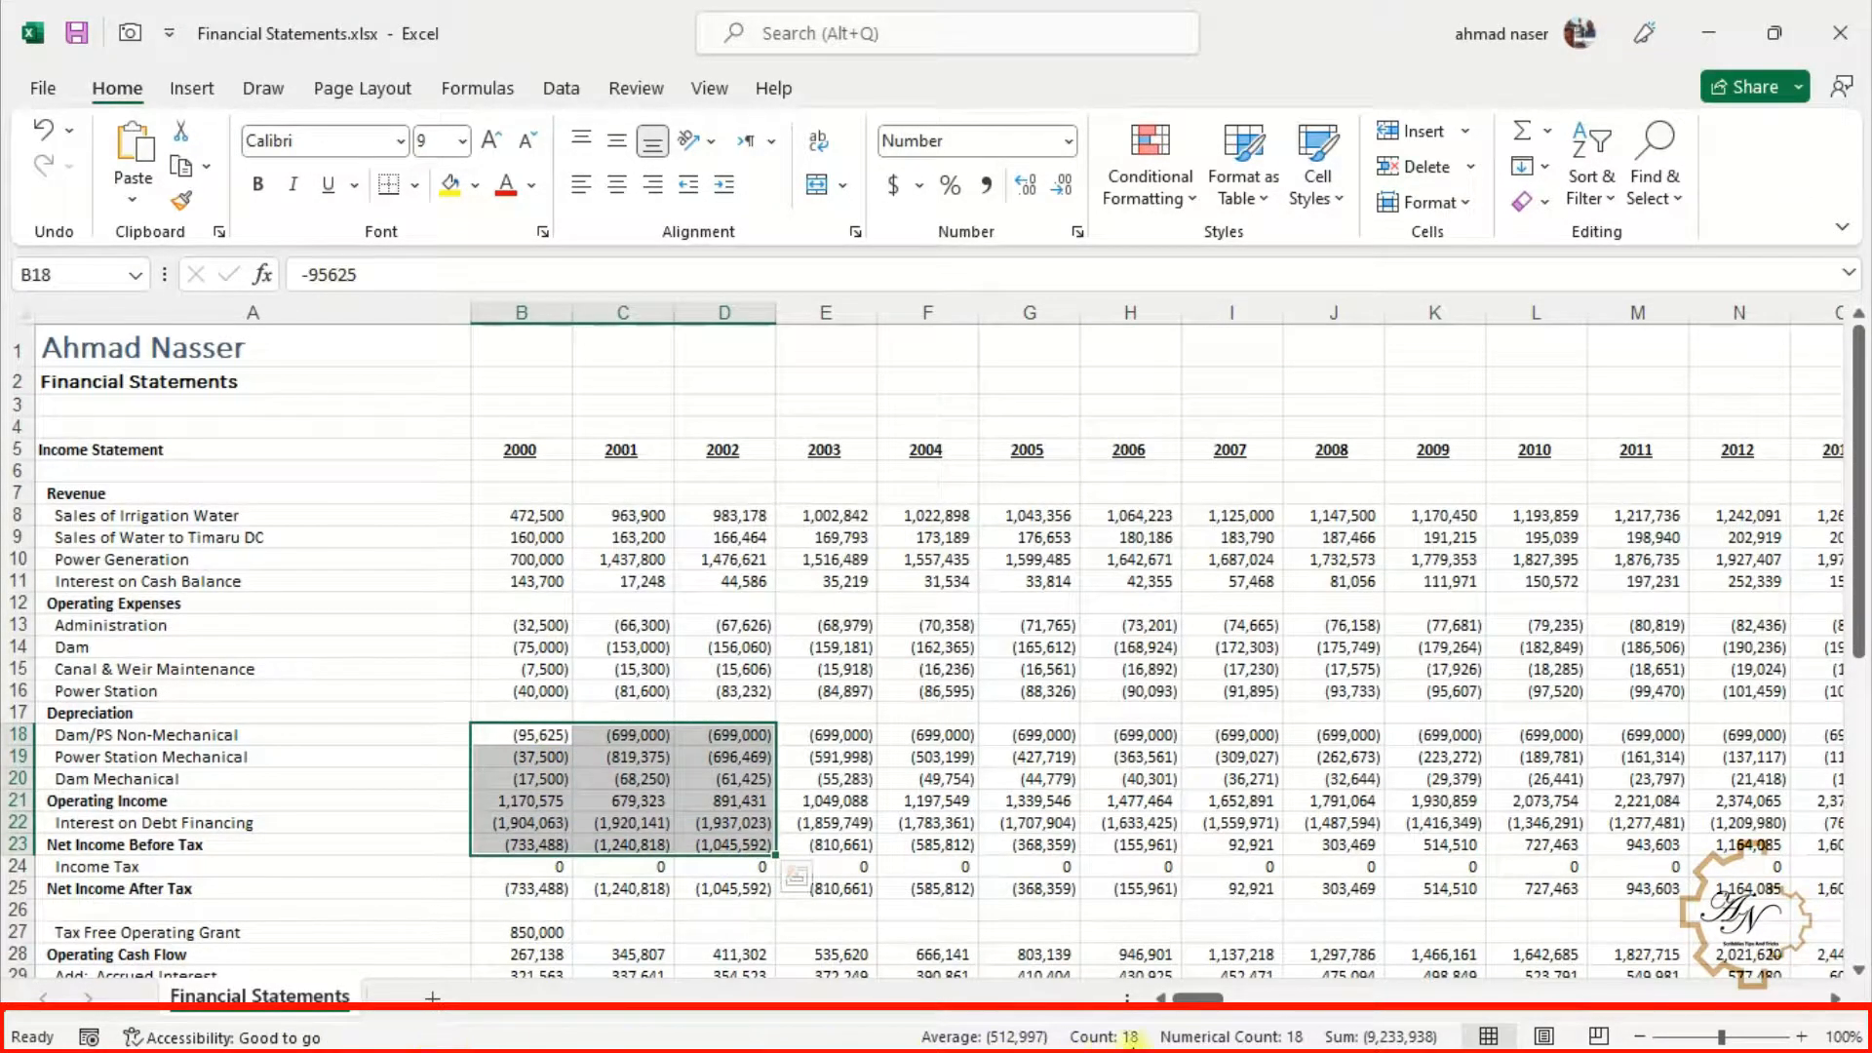
pyautogui.rightClick(884, 1044)
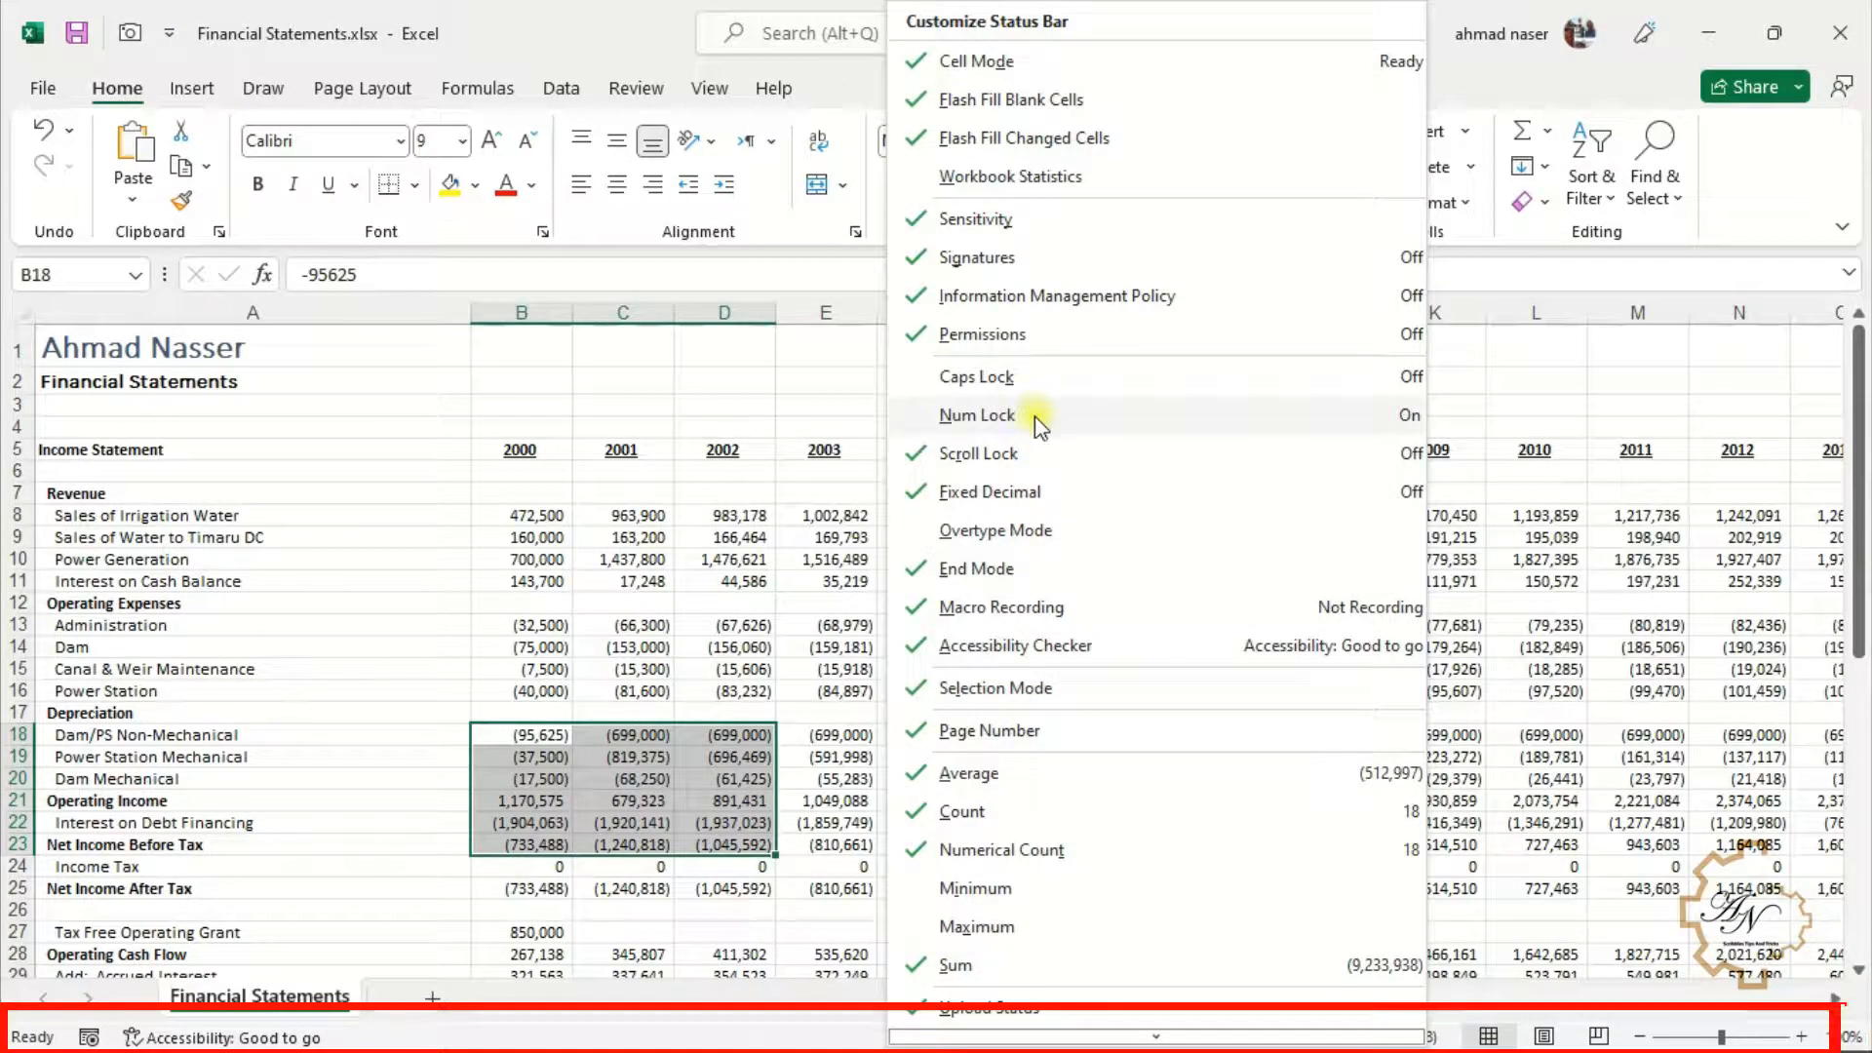
pyautogui.click(975, 888)
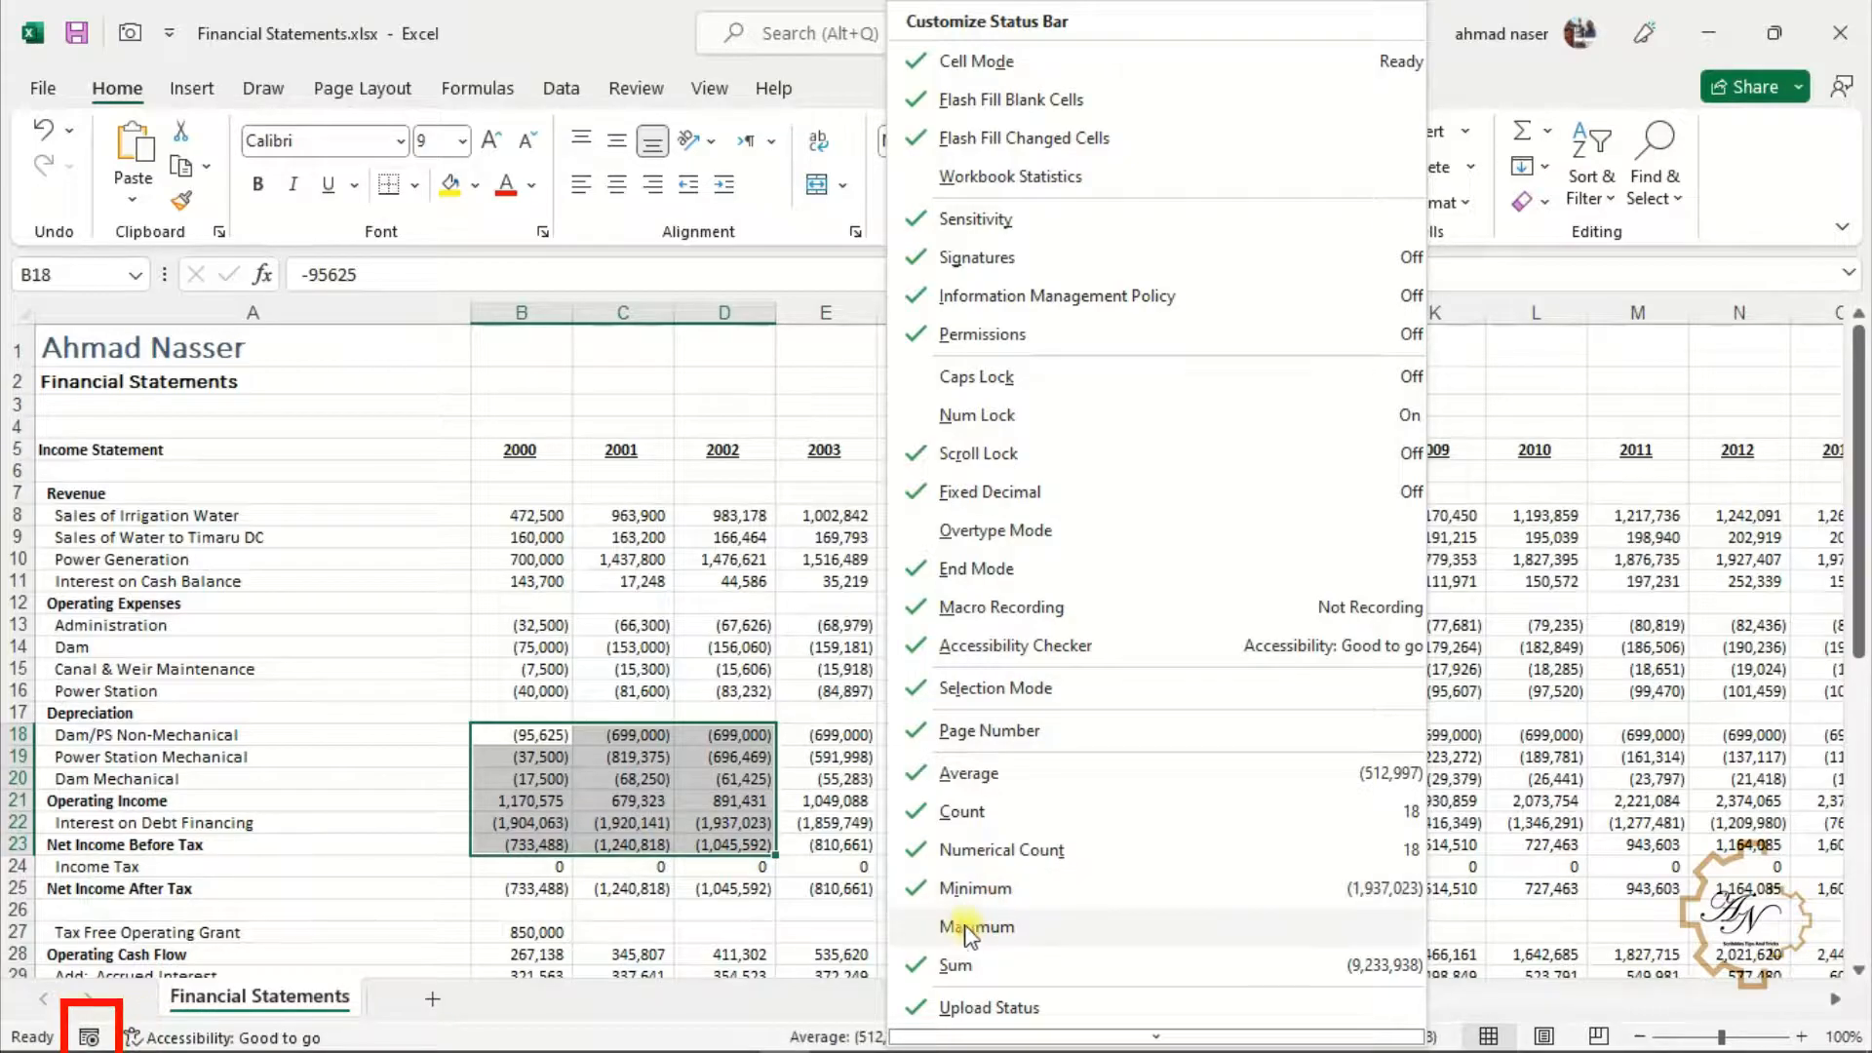
pyautogui.click(798, 639)
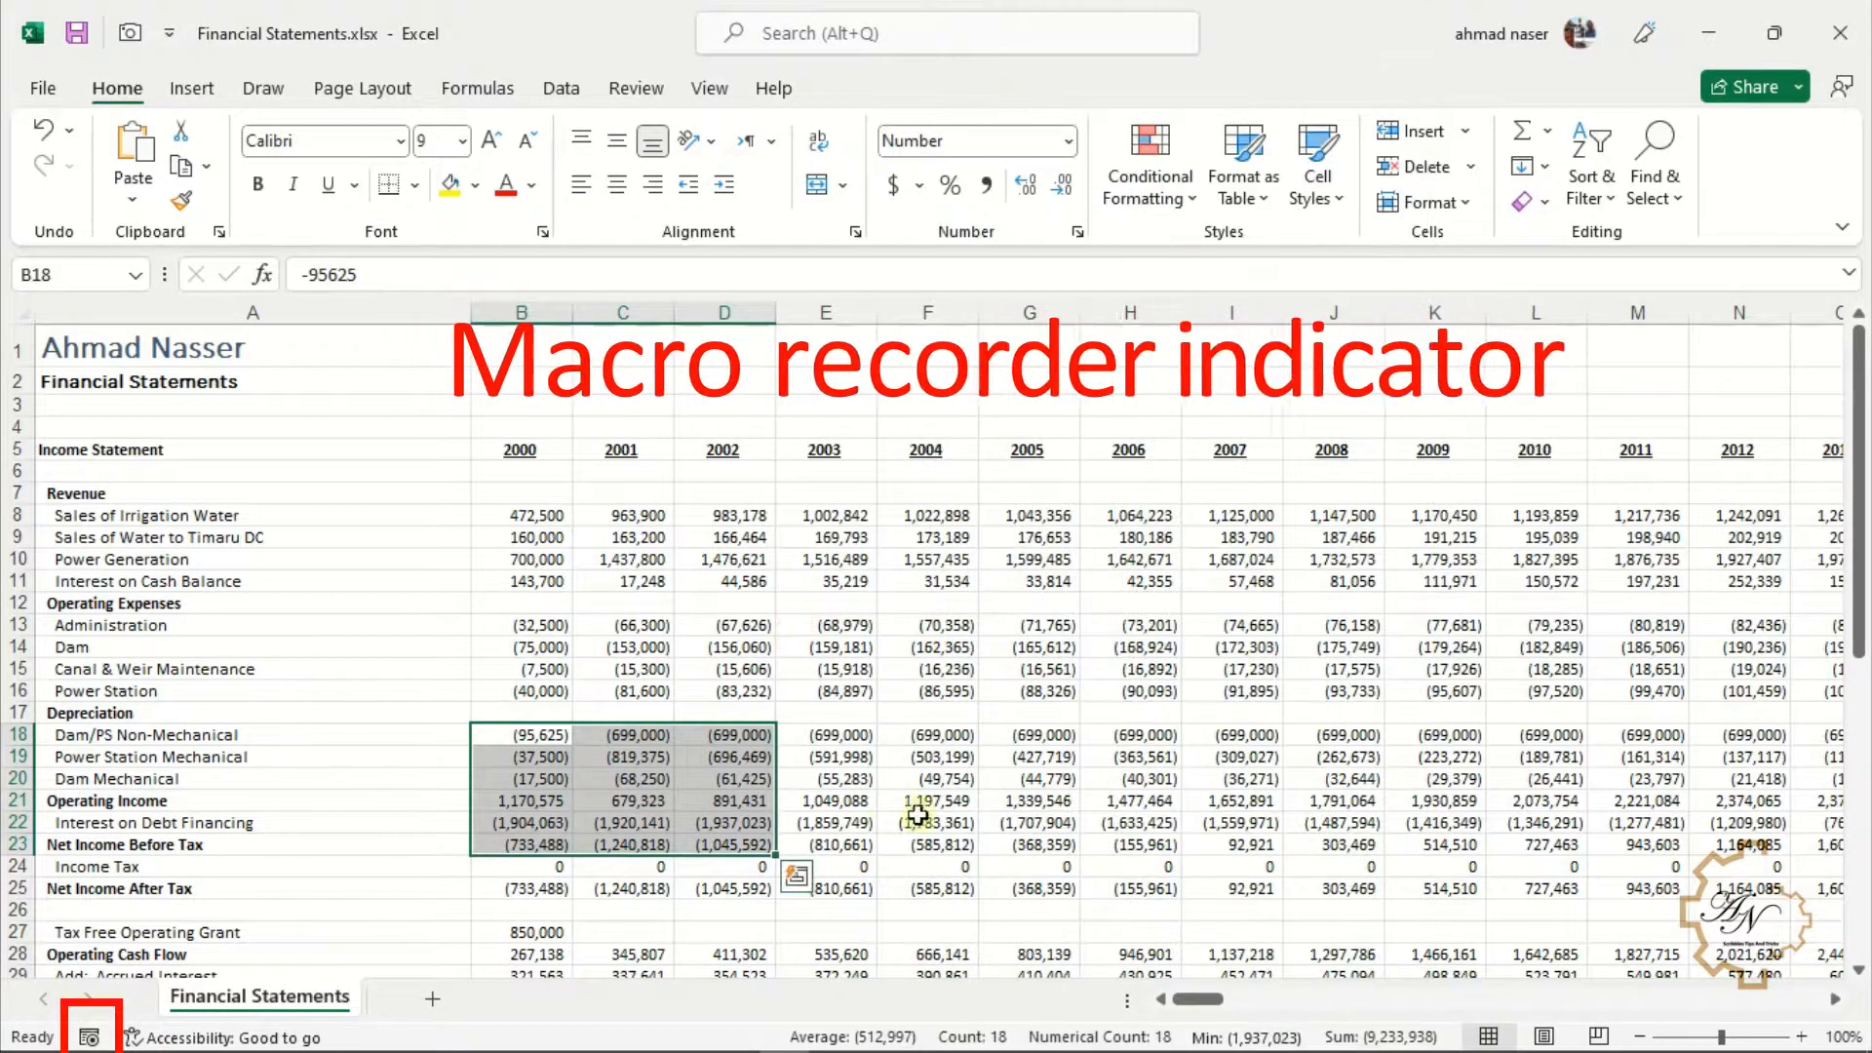
# Record a macro named Macro1 from the status bar indicator and stop the recording
pyautogui.click(89, 1036)
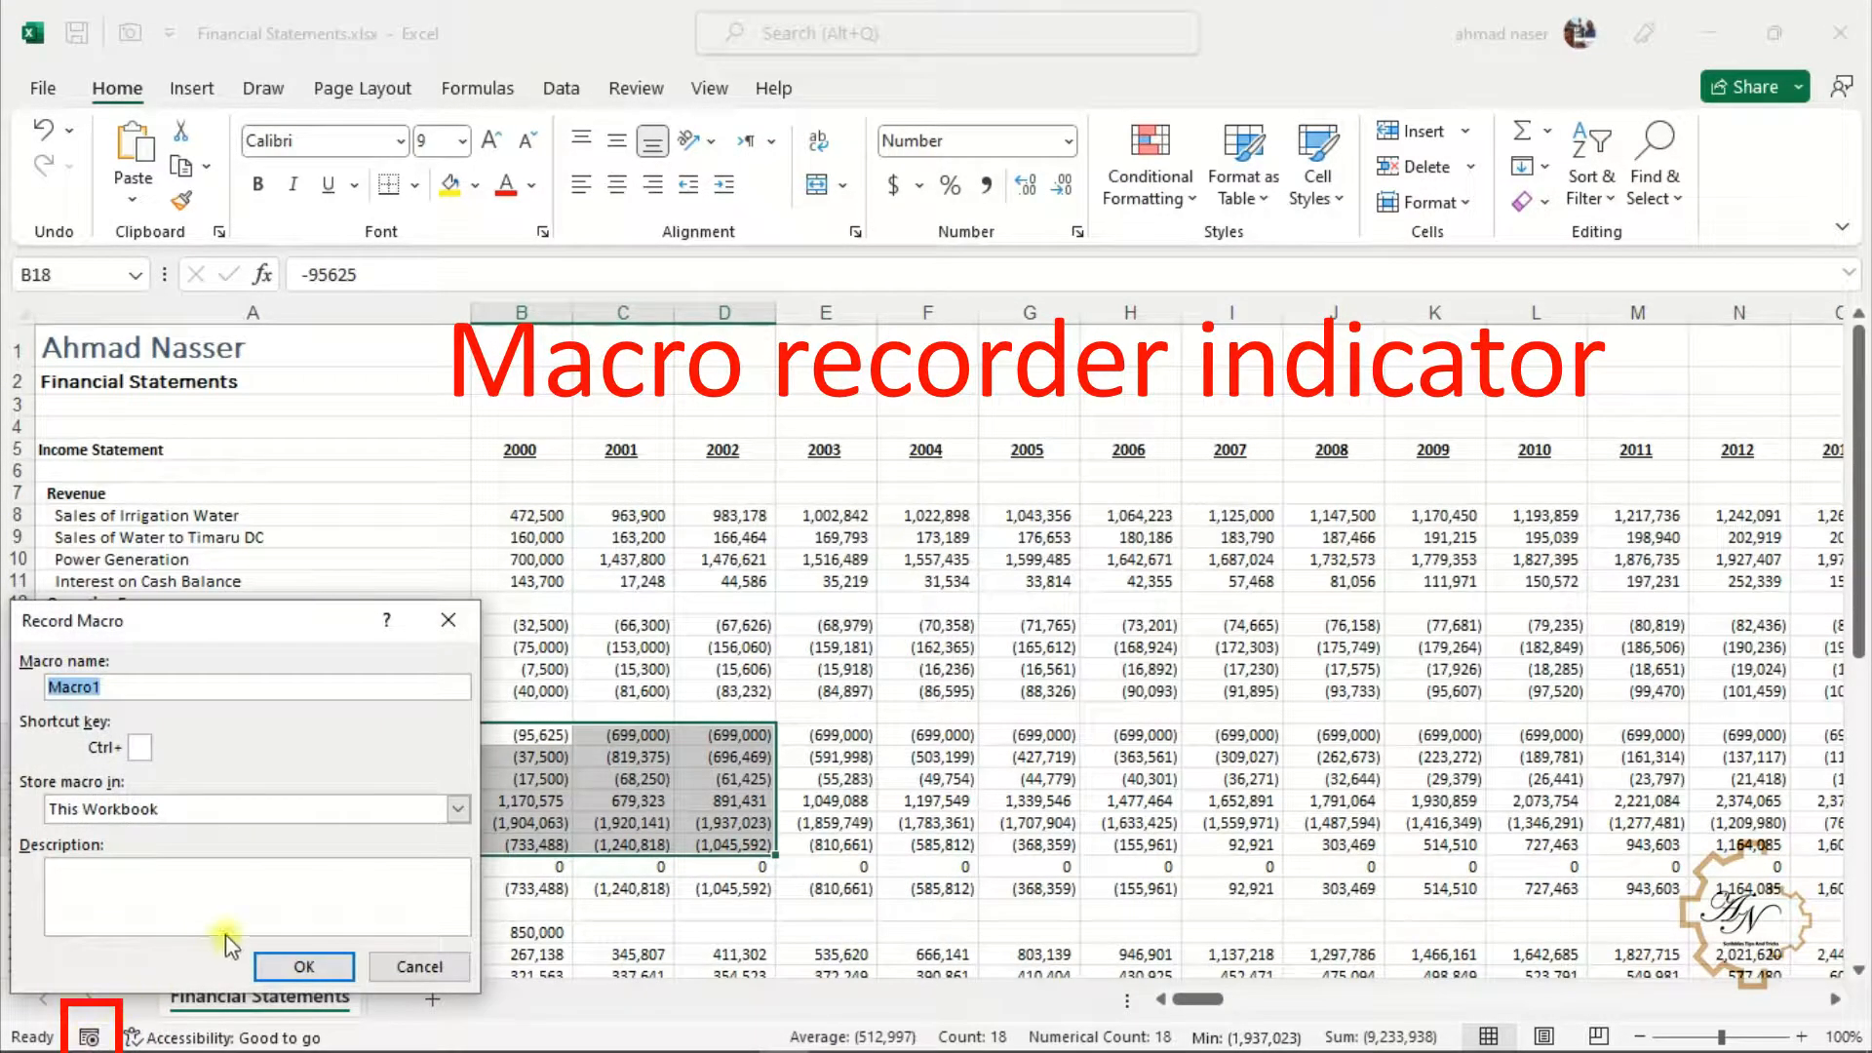
pyautogui.click(305, 968)
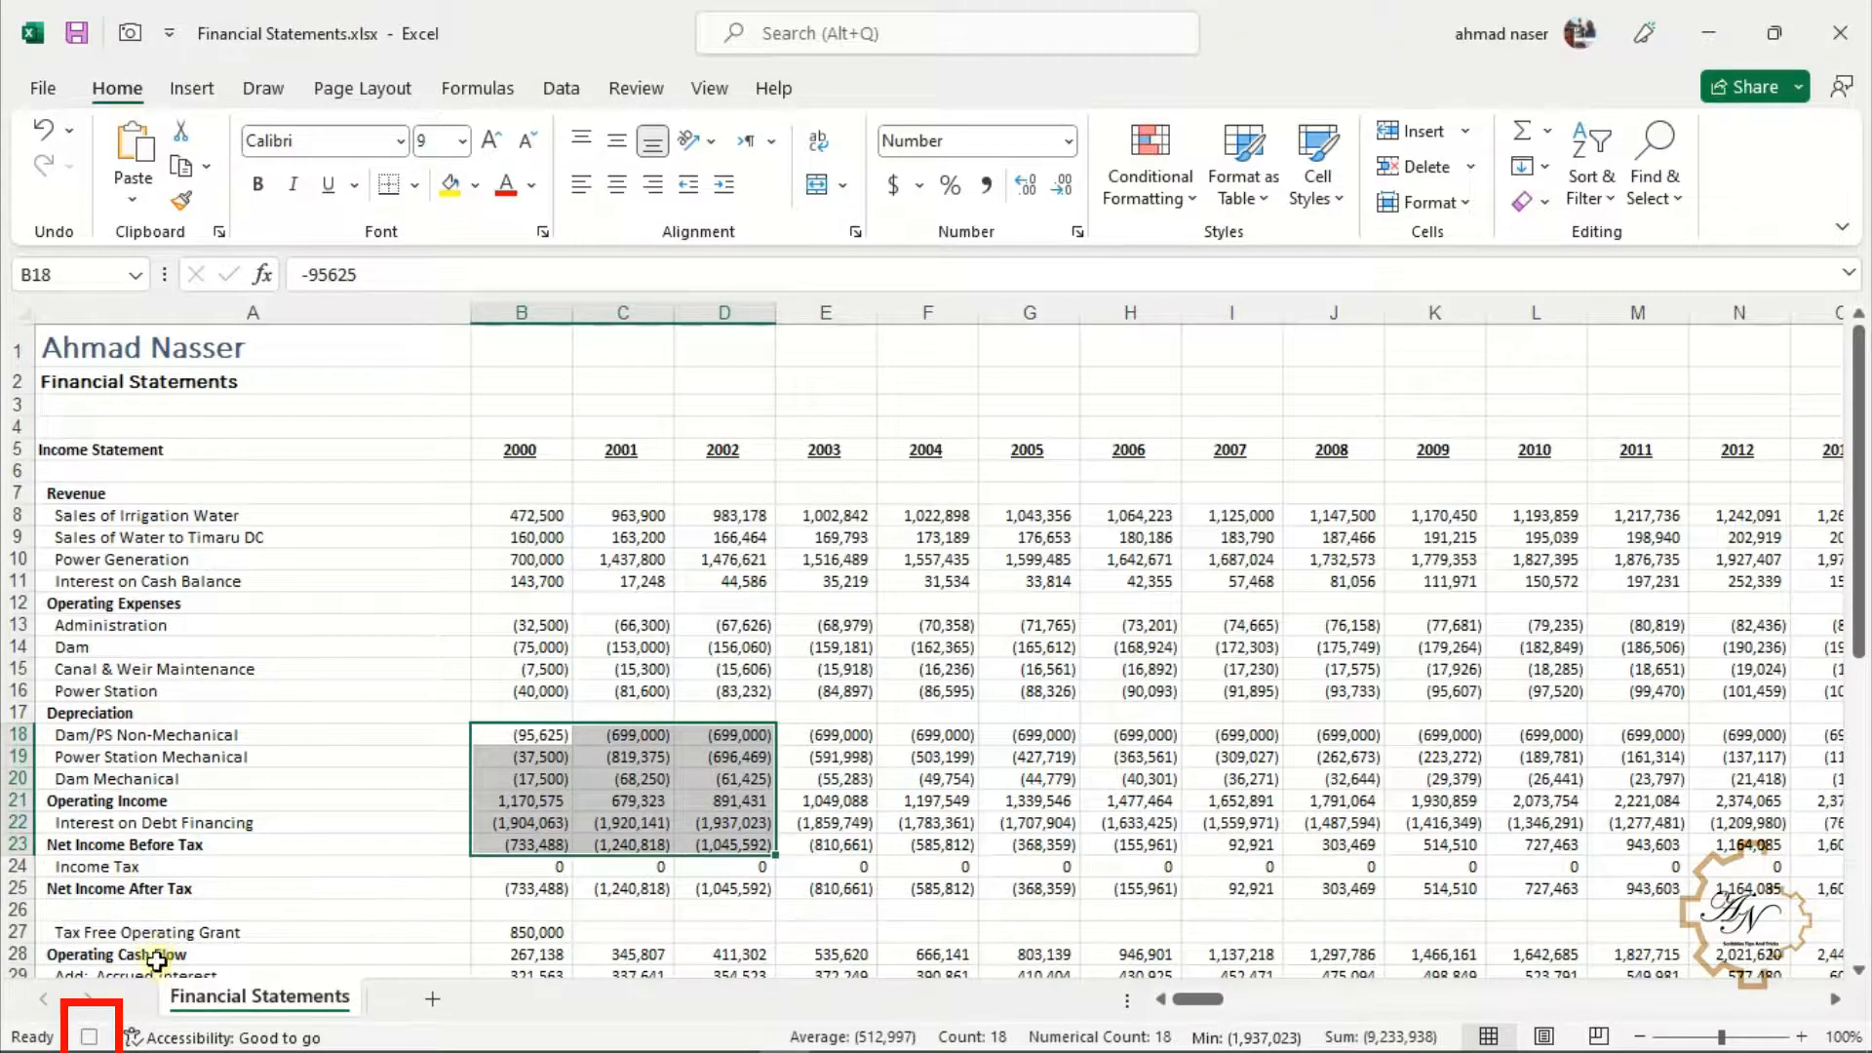
pyautogui.click(91, 1037)
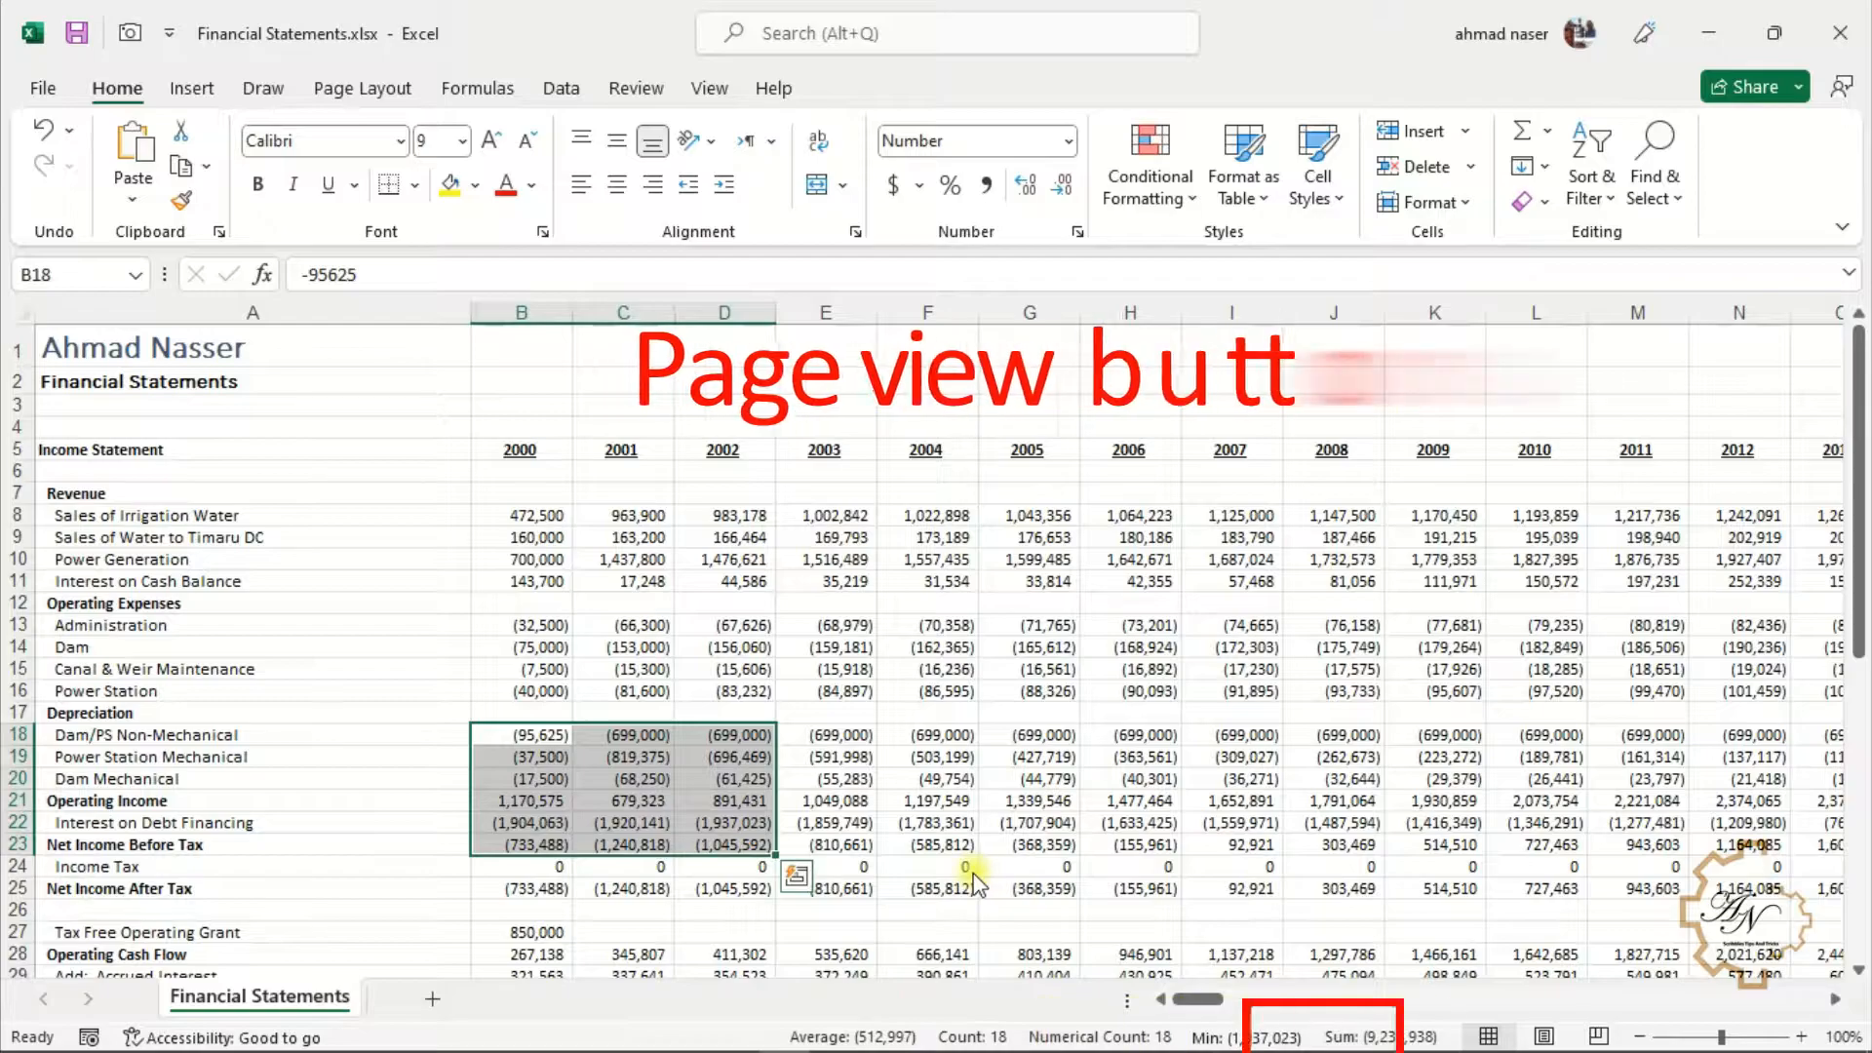
# Switch the sheet to Page Layout and Page Break Preview views, then back to Normal view
pyautogui.click(1543, 1034)
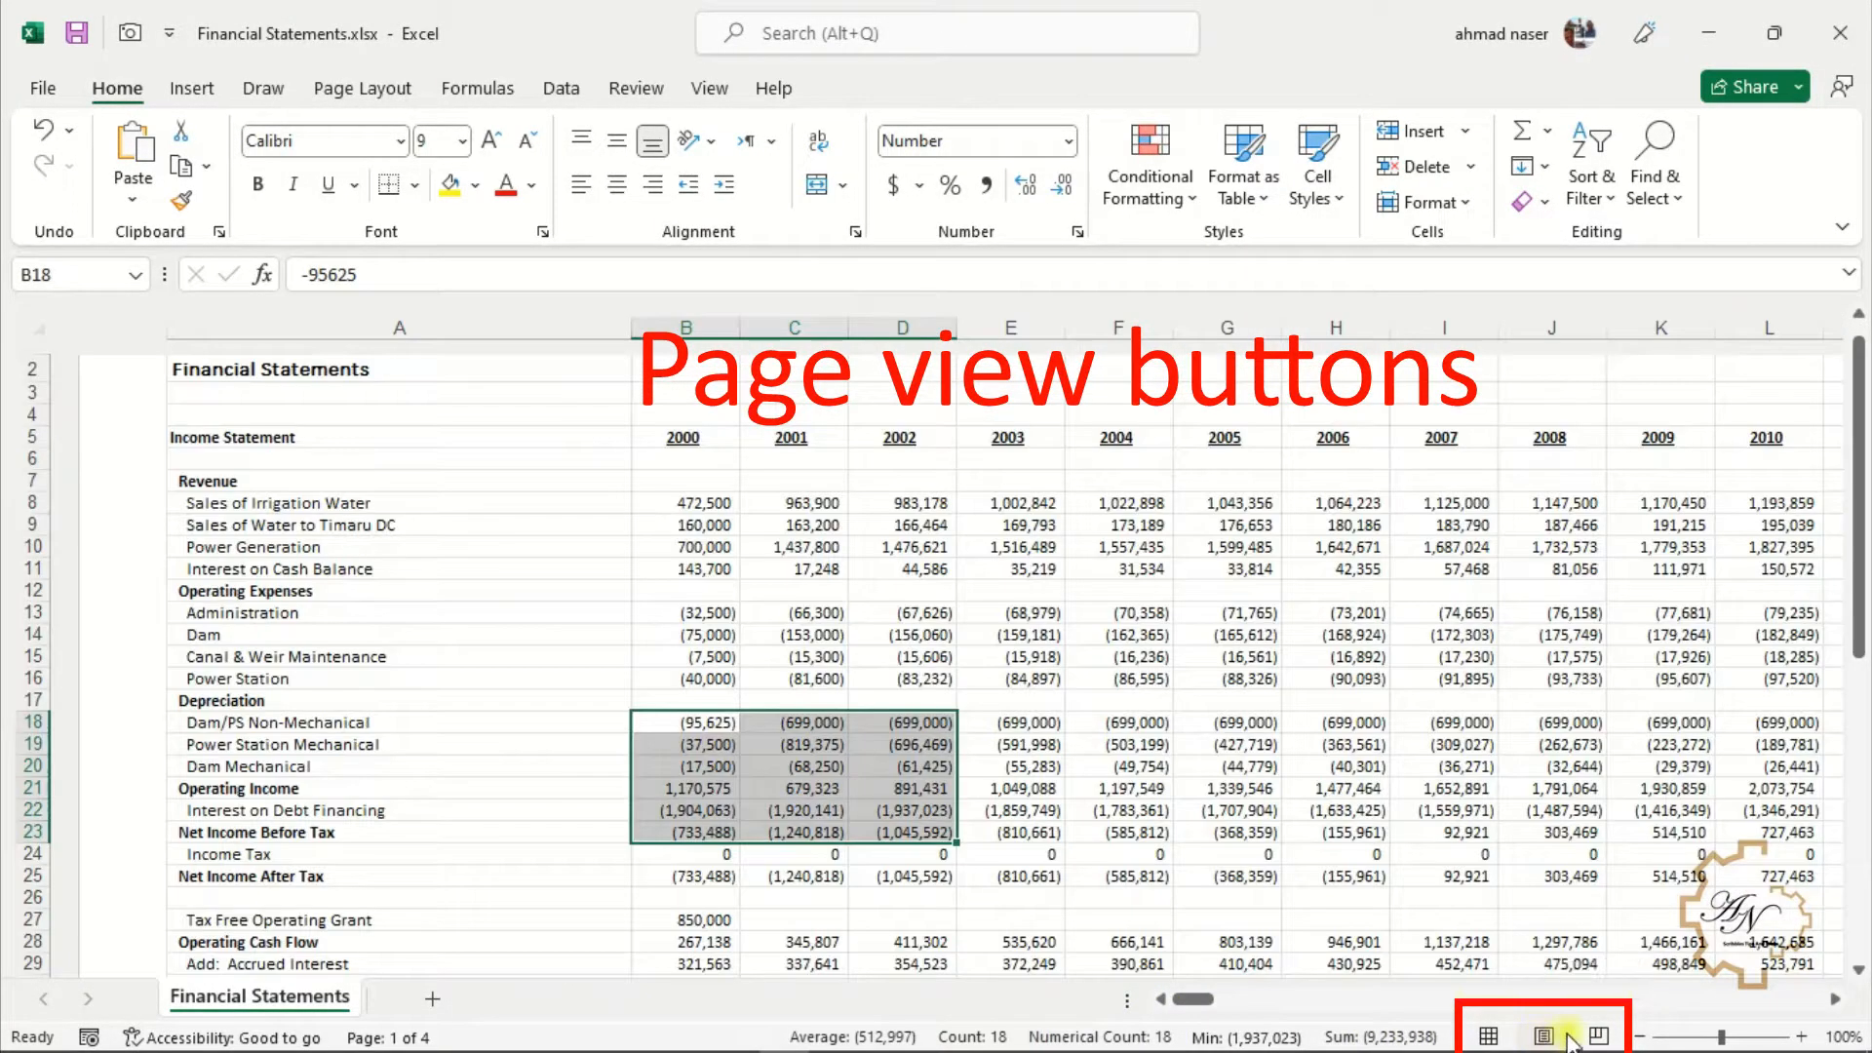
pyautogui.click(1596, 1037)
pyautogui.click(1489, 1036)
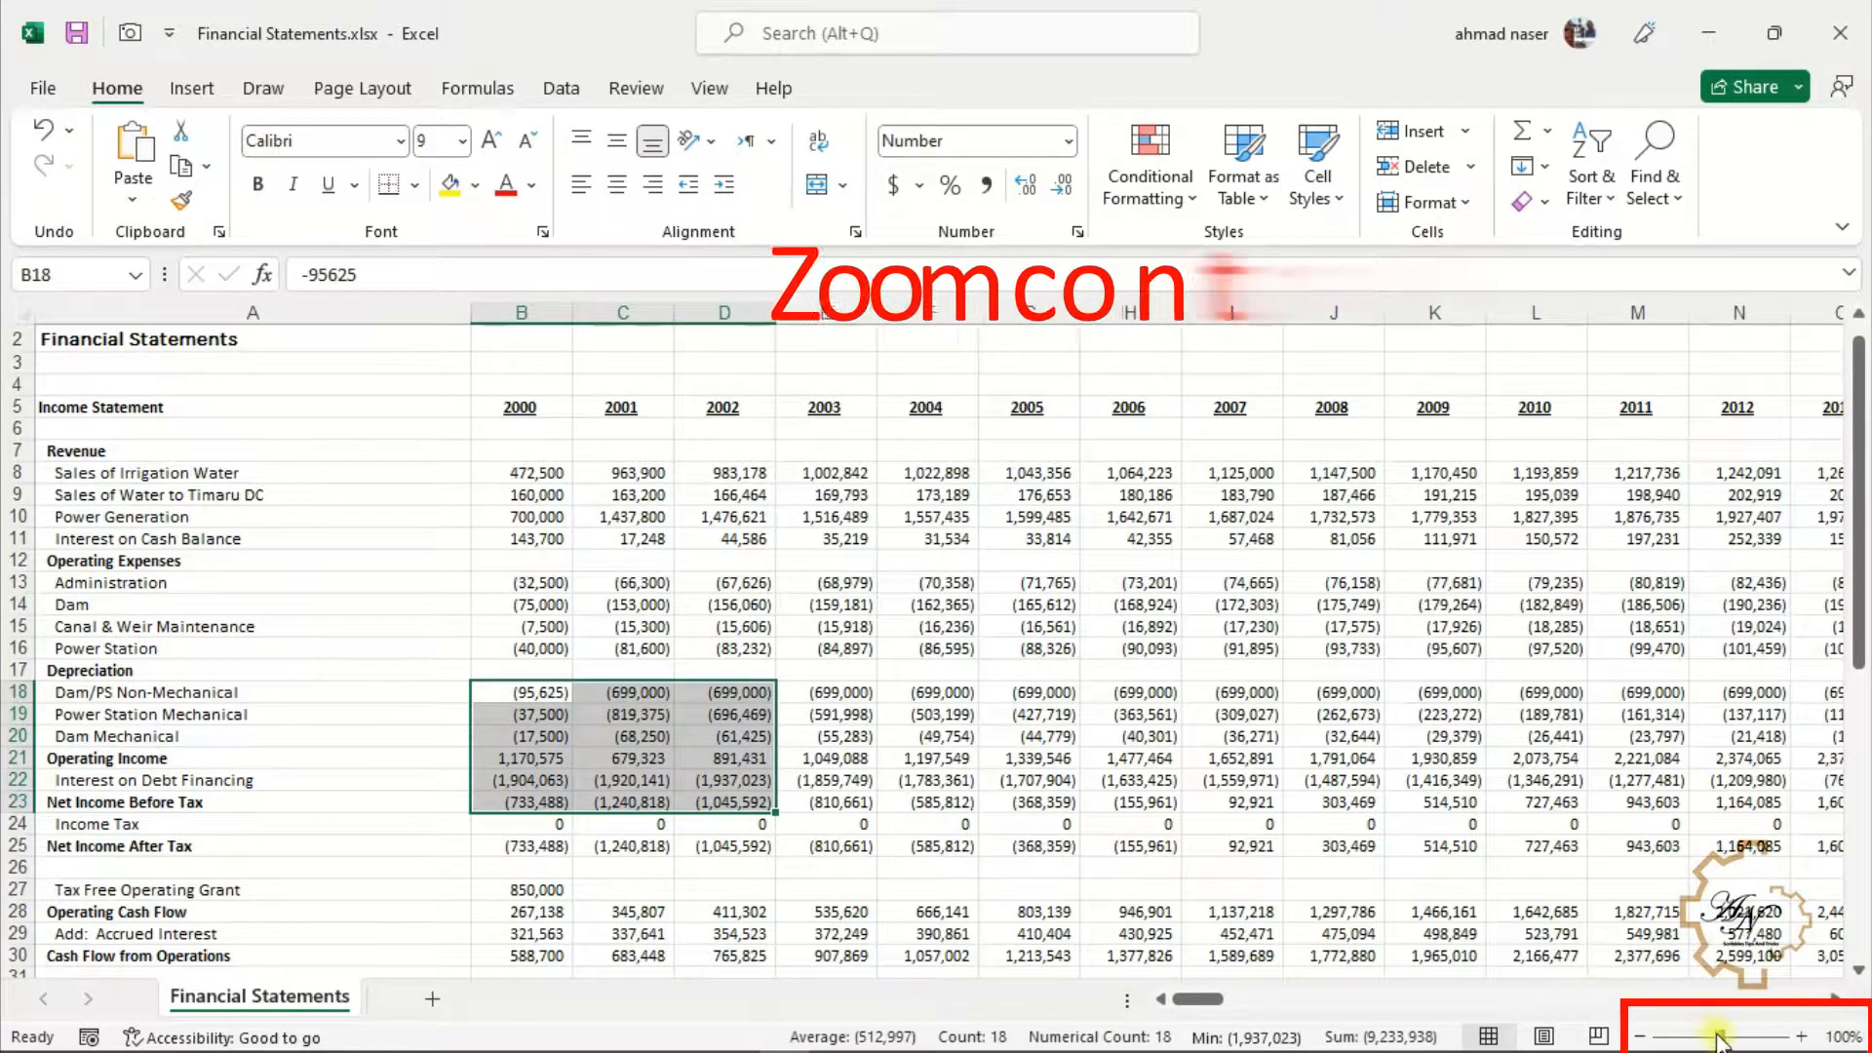
pyautogui.moveTo(1723, 1040)
pyautogui.mouseDown()
pyautogui.moveTo(1693, 1041)
pyautogui.moveTo(1721, 1041)
pyautogui.mouseUp()
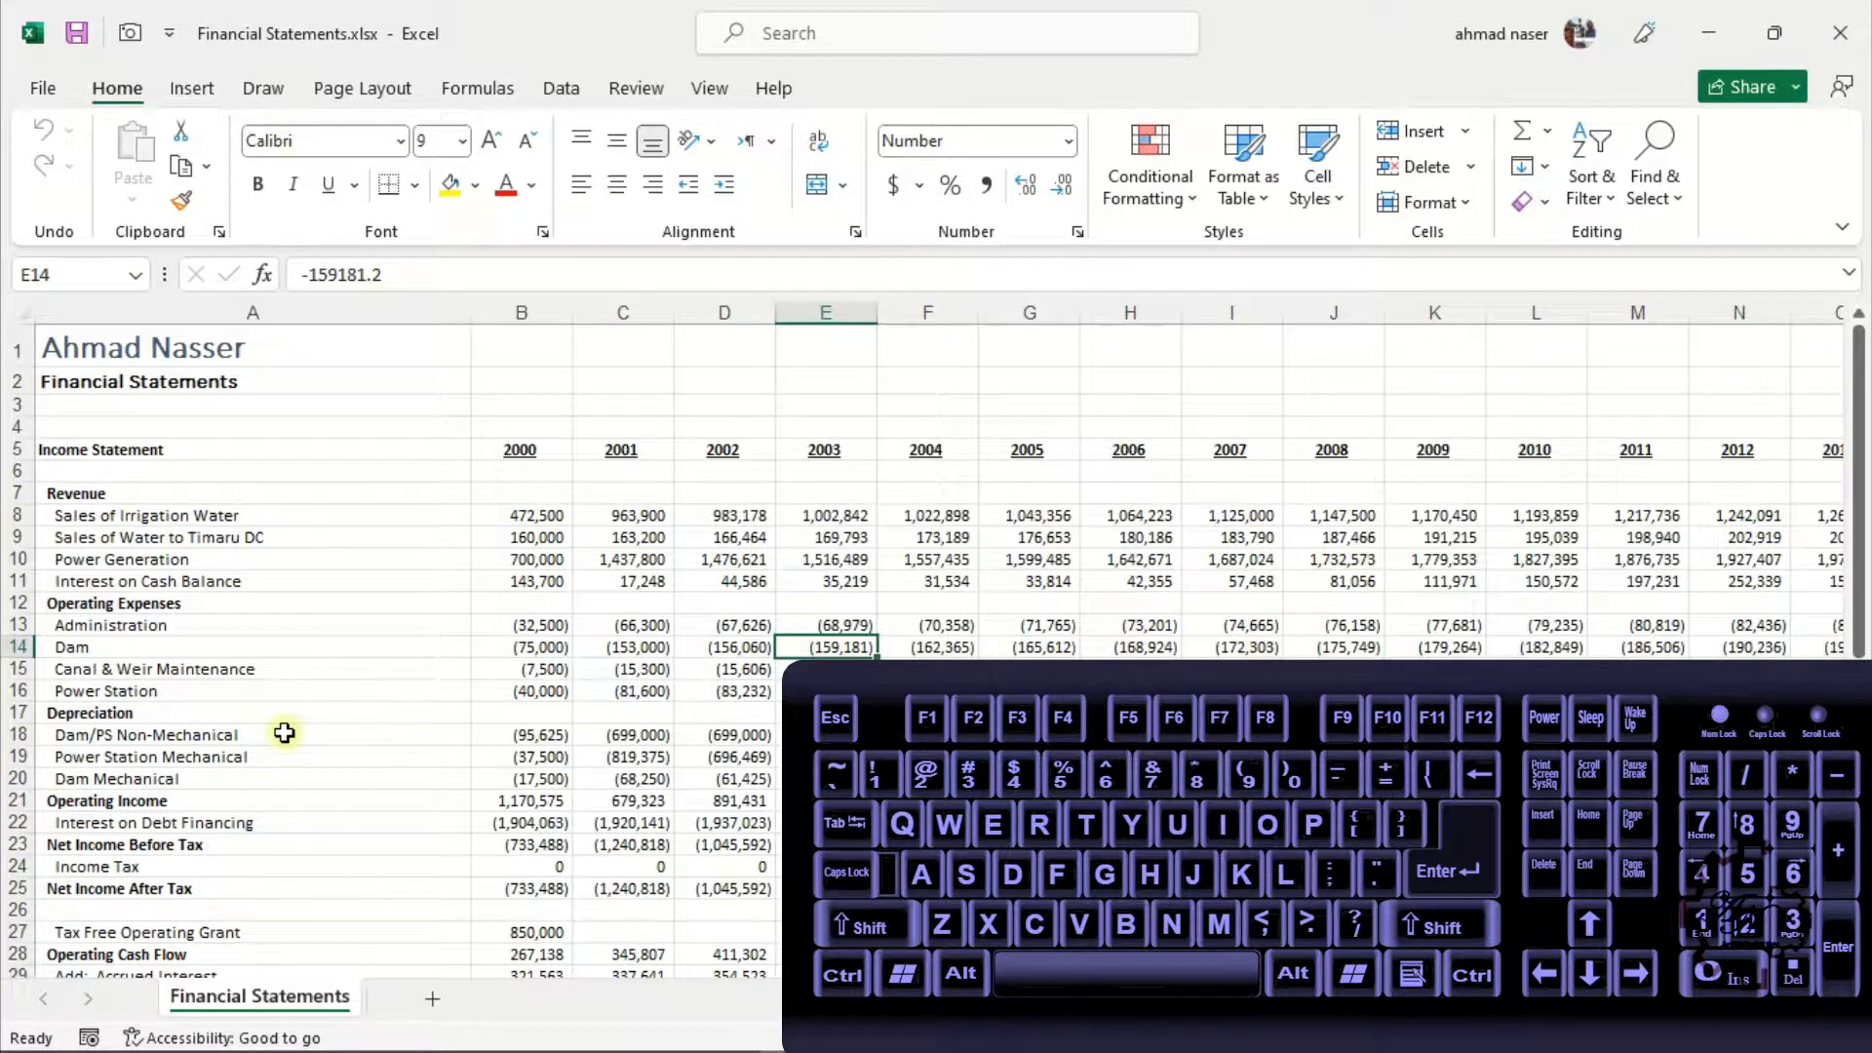
# Move the active cell up column E to the 2003 header in E5 and back down to E13
pyautogui.hotkey('shift', 'Return')
pyautogui.hotkey('shift', 'Return')
pyautogui.hotkey('shift', 'Return')
pyautogui.hotkey('shift', 'Return')
pyautogui.hotkey('shift', 'Return')
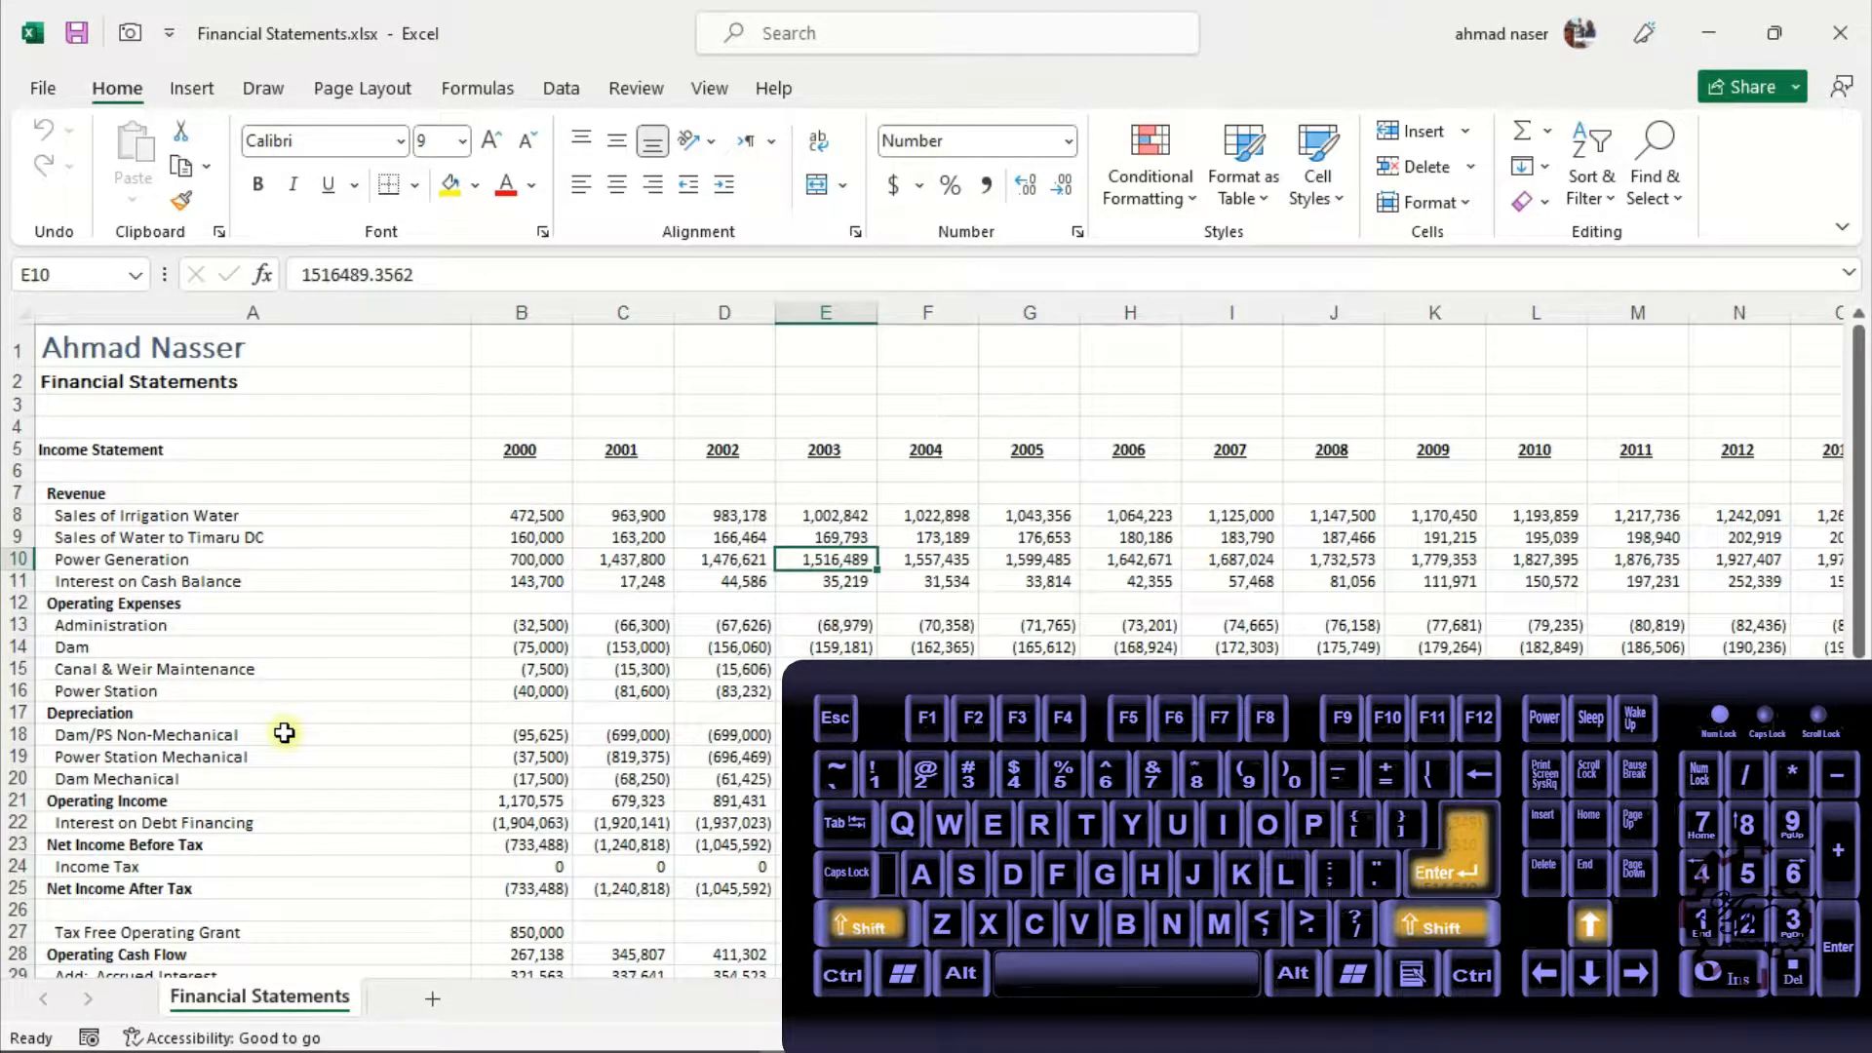
pyautogui.hotkey('shift', 'Return')
pyautogui.hotkey('shift', 'Return')
pyautogui.hotkey('shift', 'Return')
pyautogui.hotkey('shift', 'Return')
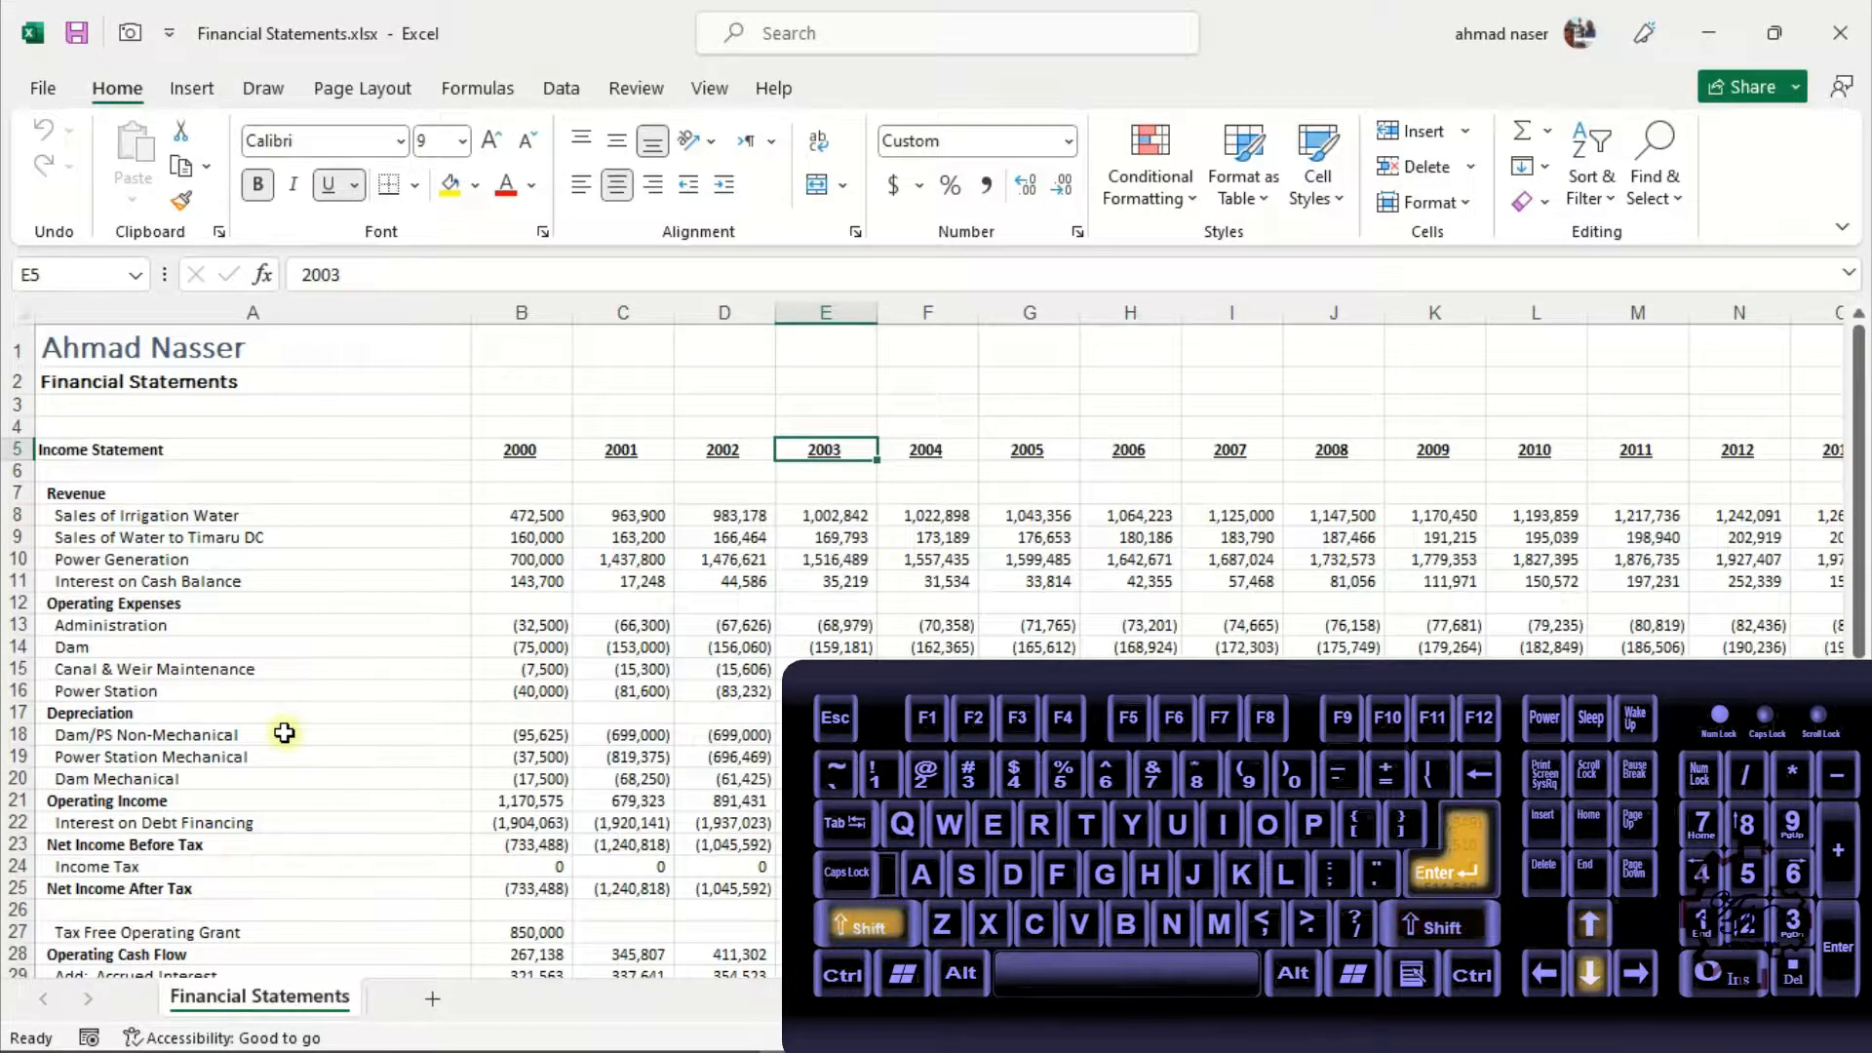
pyautogui.press('Return')
pyautogui.press('Return')
pyautogui.press('Return')
pyautogui.press('Return')
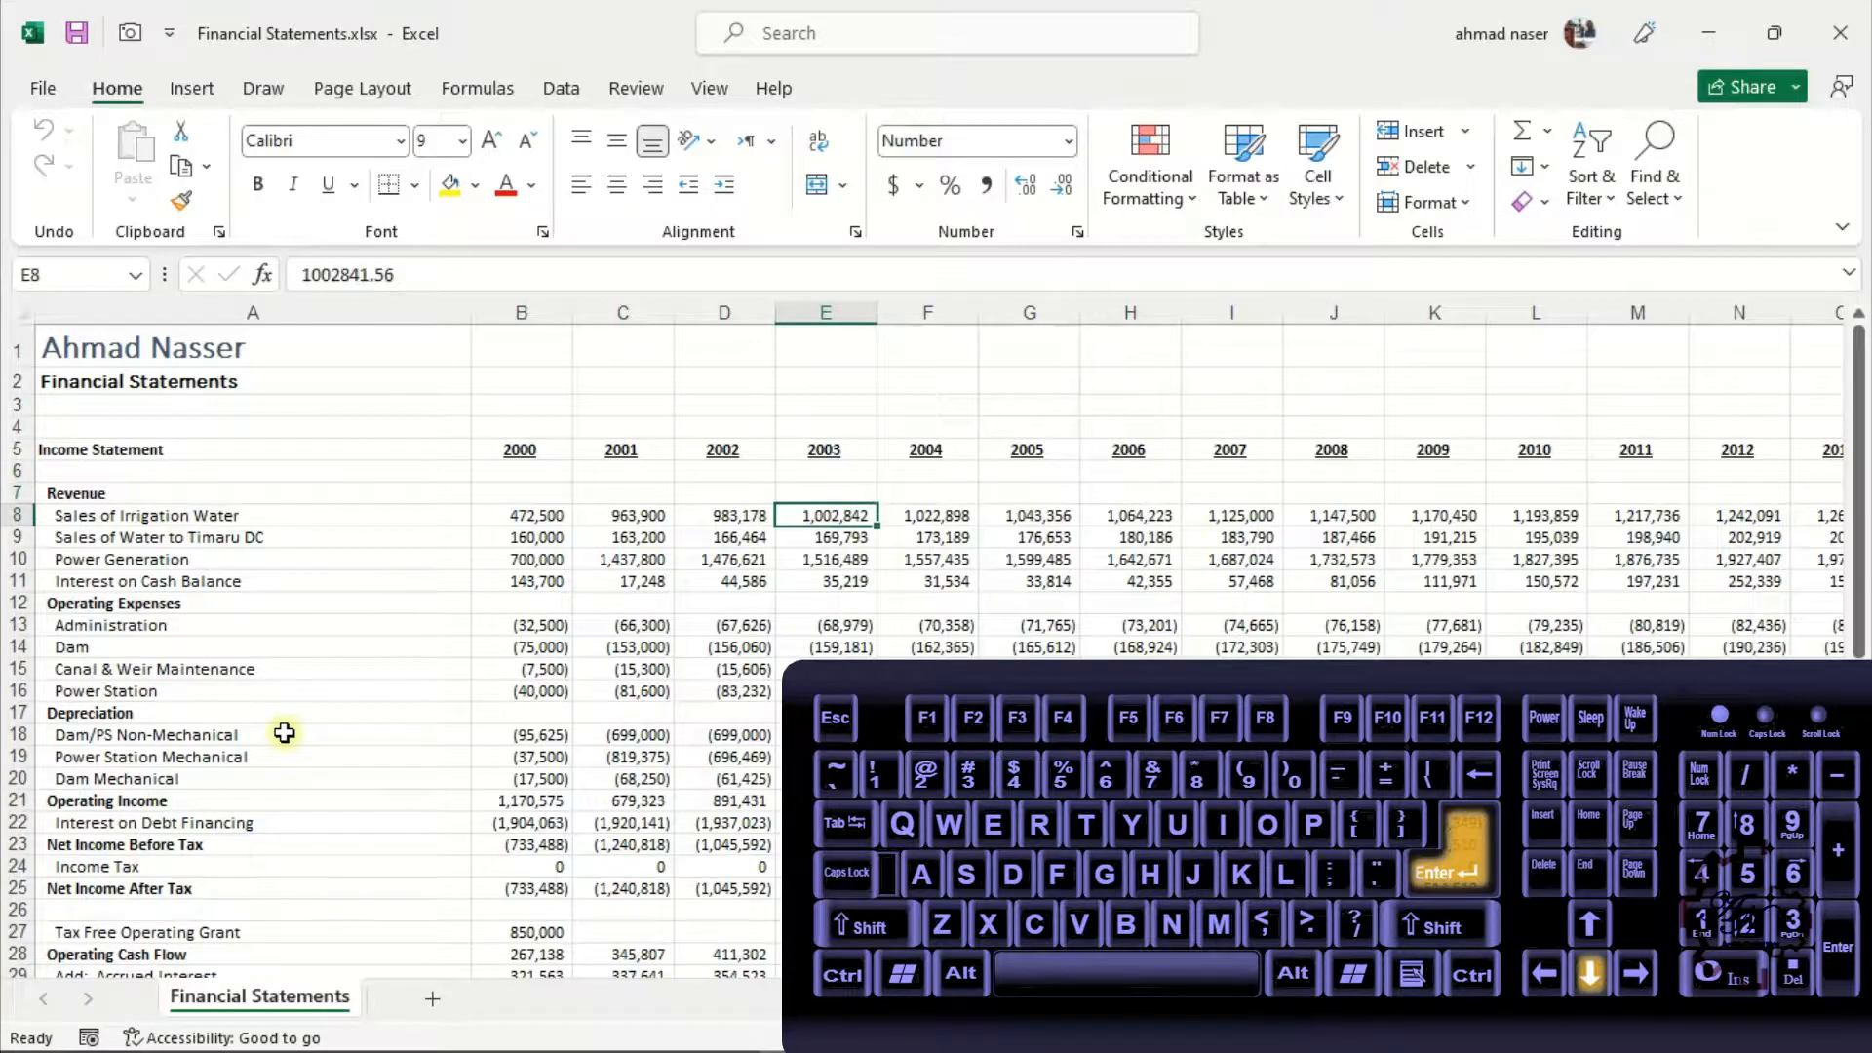
pyautogui.press('Return')
pyautogui.press('Return')
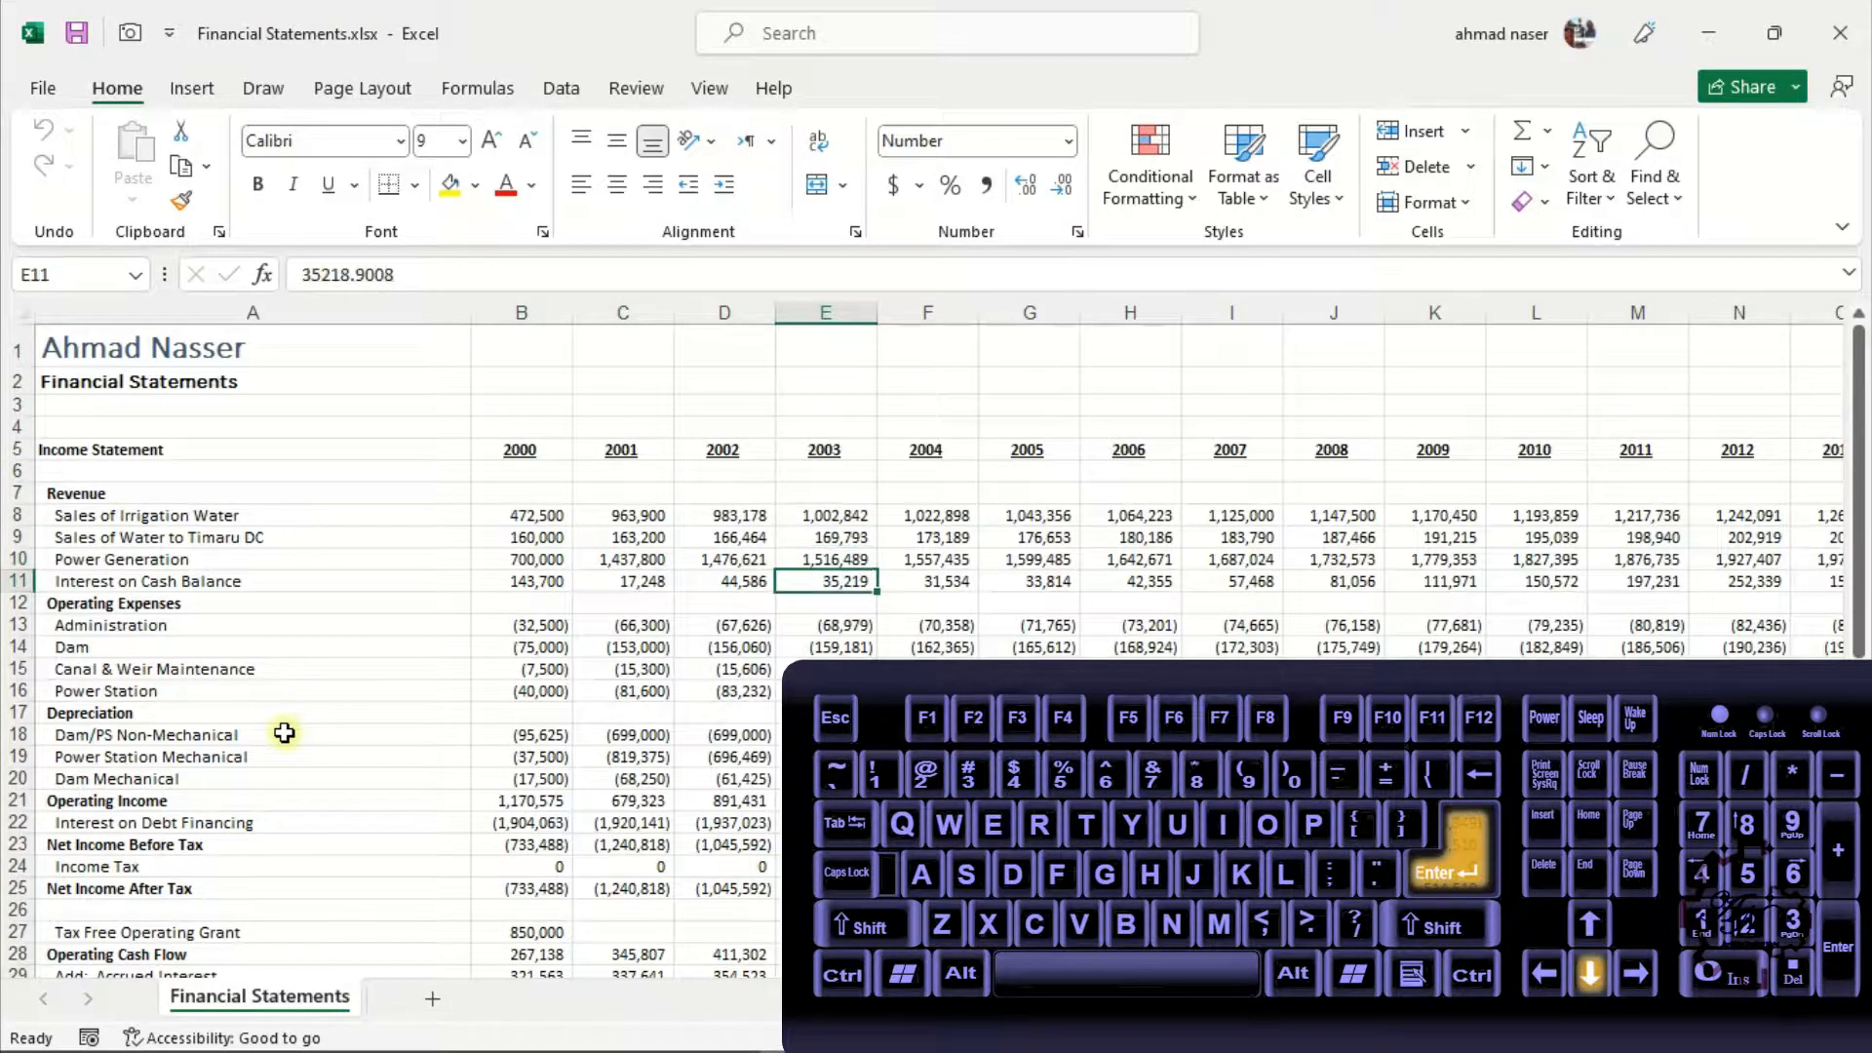
pyautogui.press('Return')
pyautogui.press('Return')
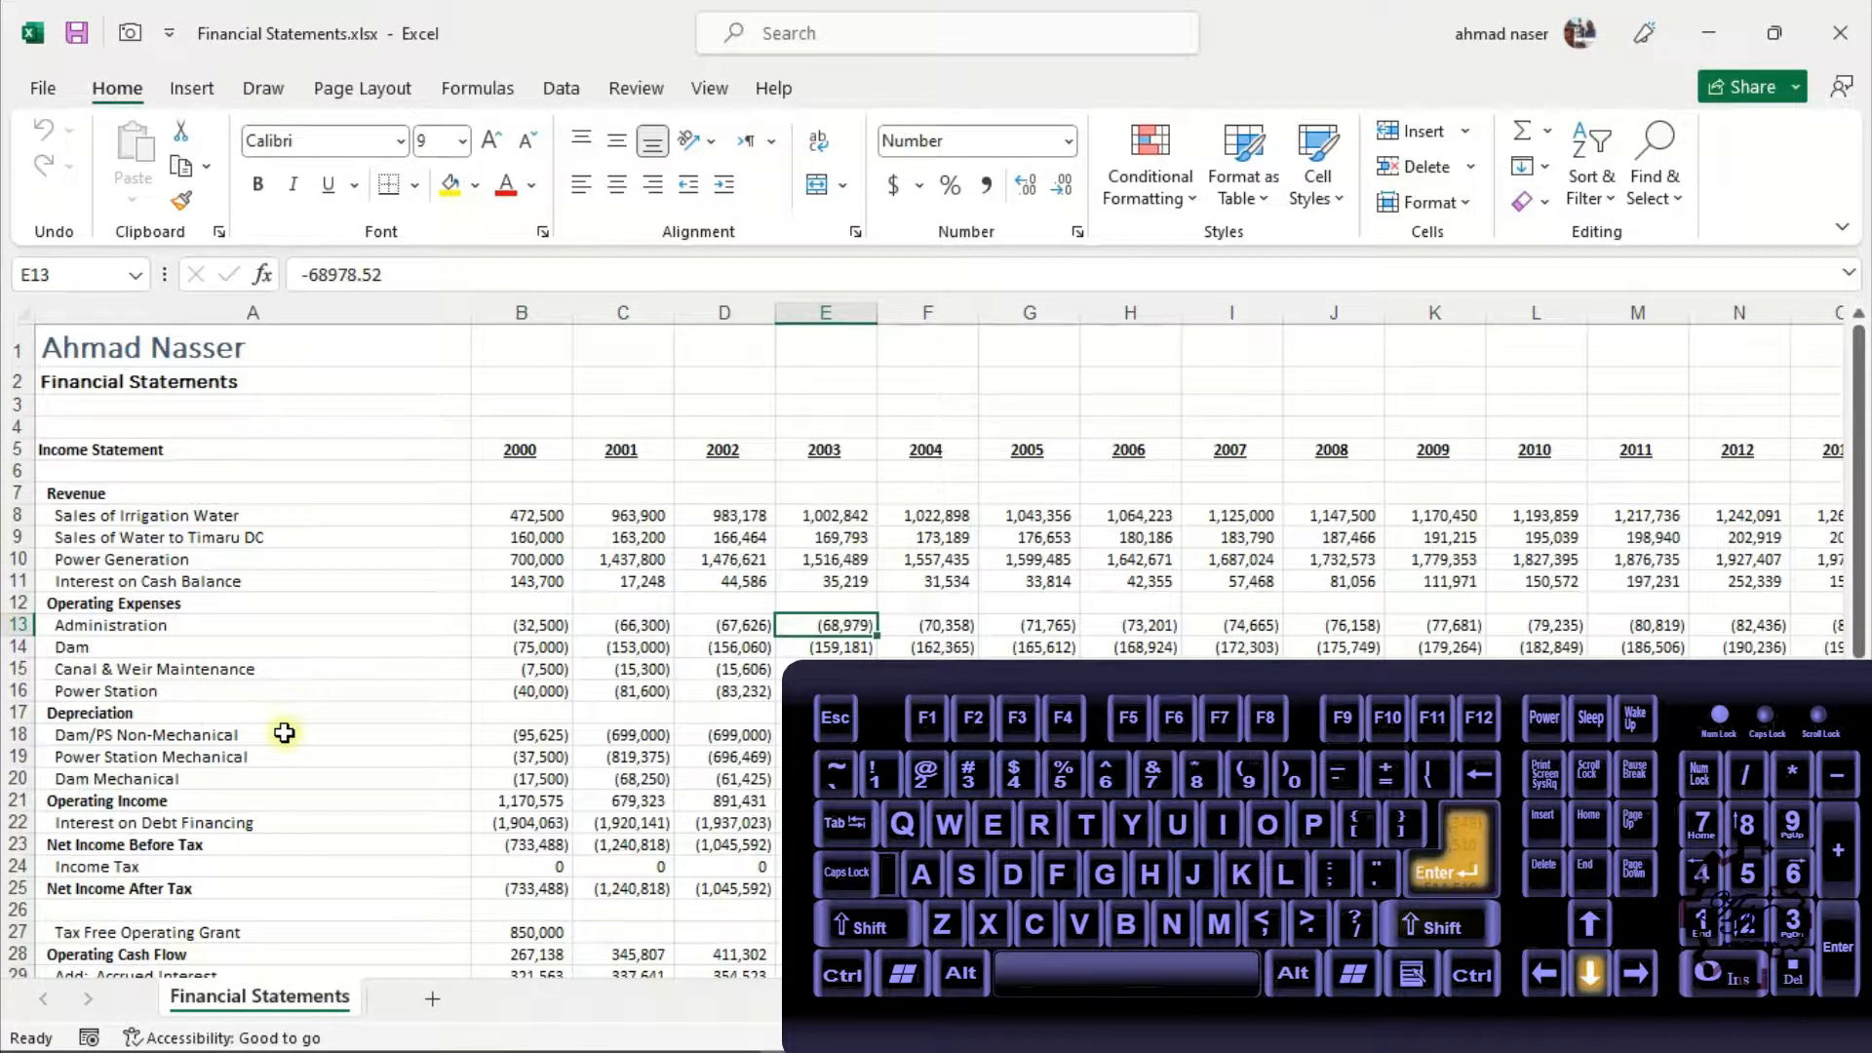
# Move the active cell left along row 13 to A13 and back right to F13
pyautogui.hotkey('shift', 'Tab')
pyautogui.hotkey('shift', 'Tab')
pyautogui.hotkey('shift', 'Tab')
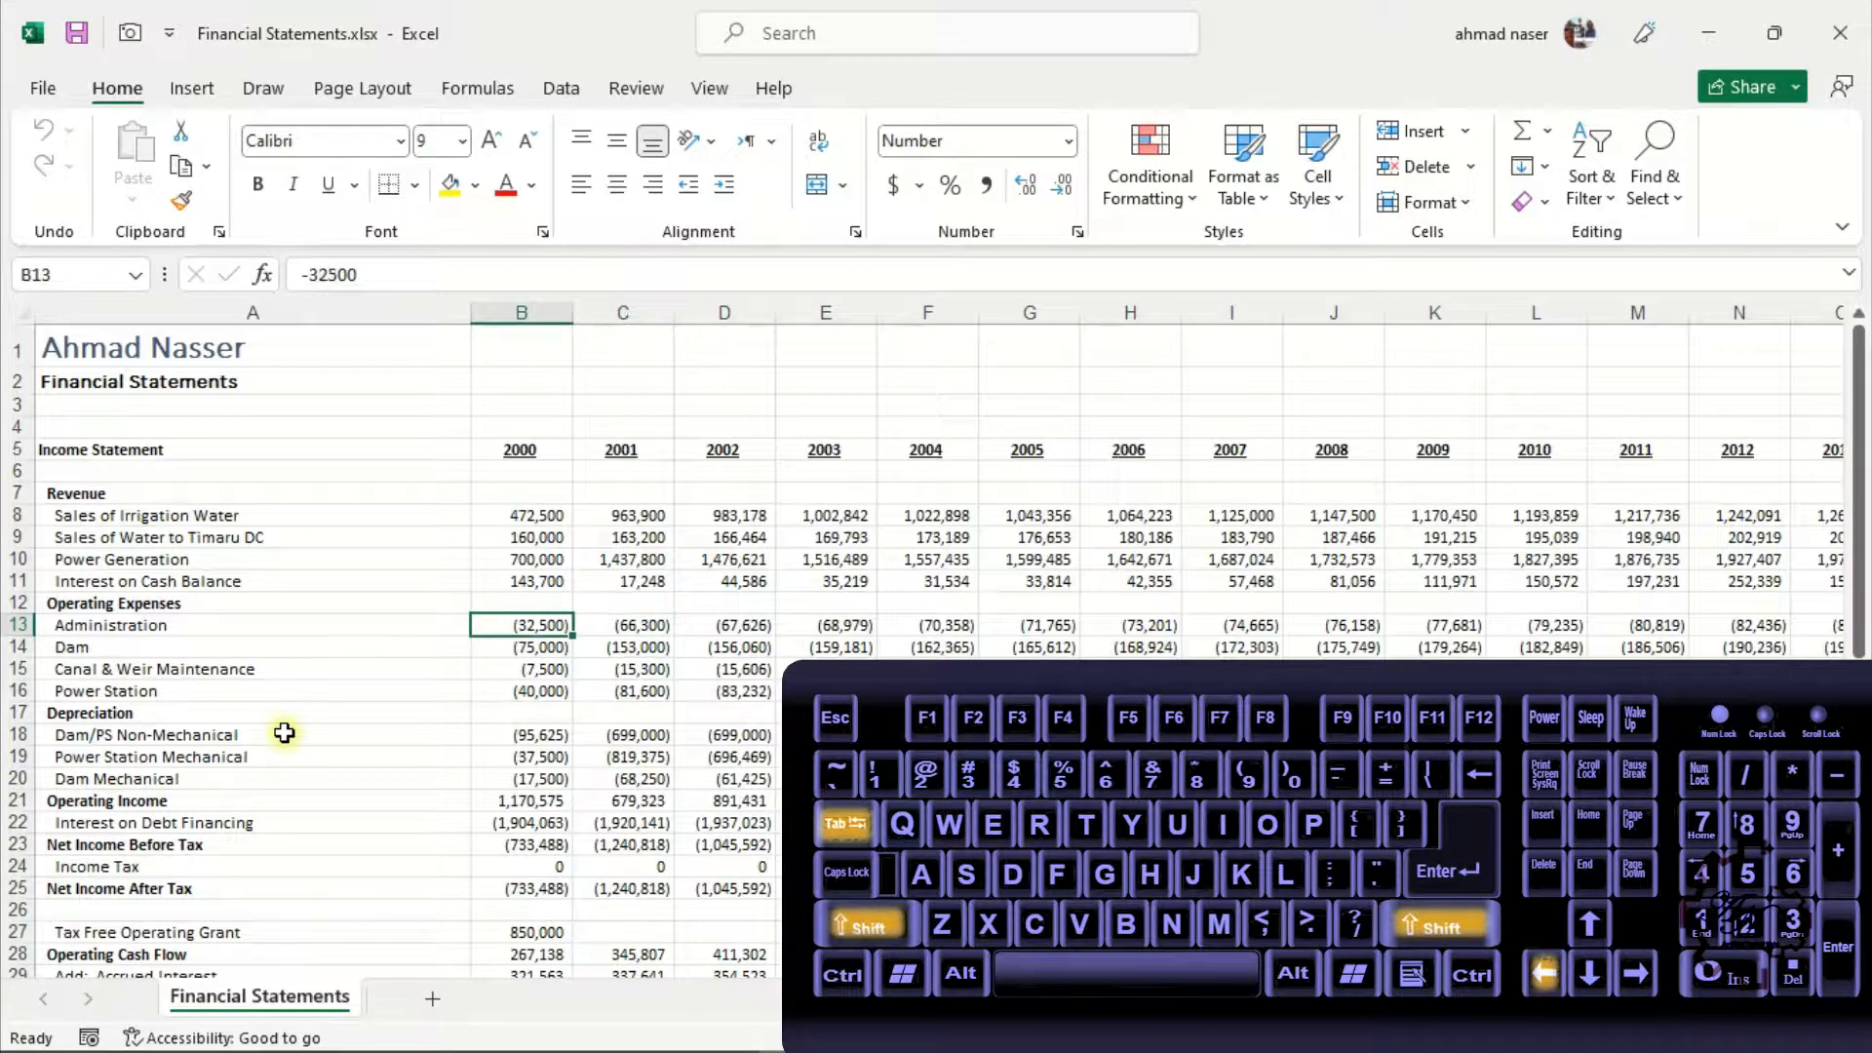
pyautogui.hotkey('shift', 'Tab')
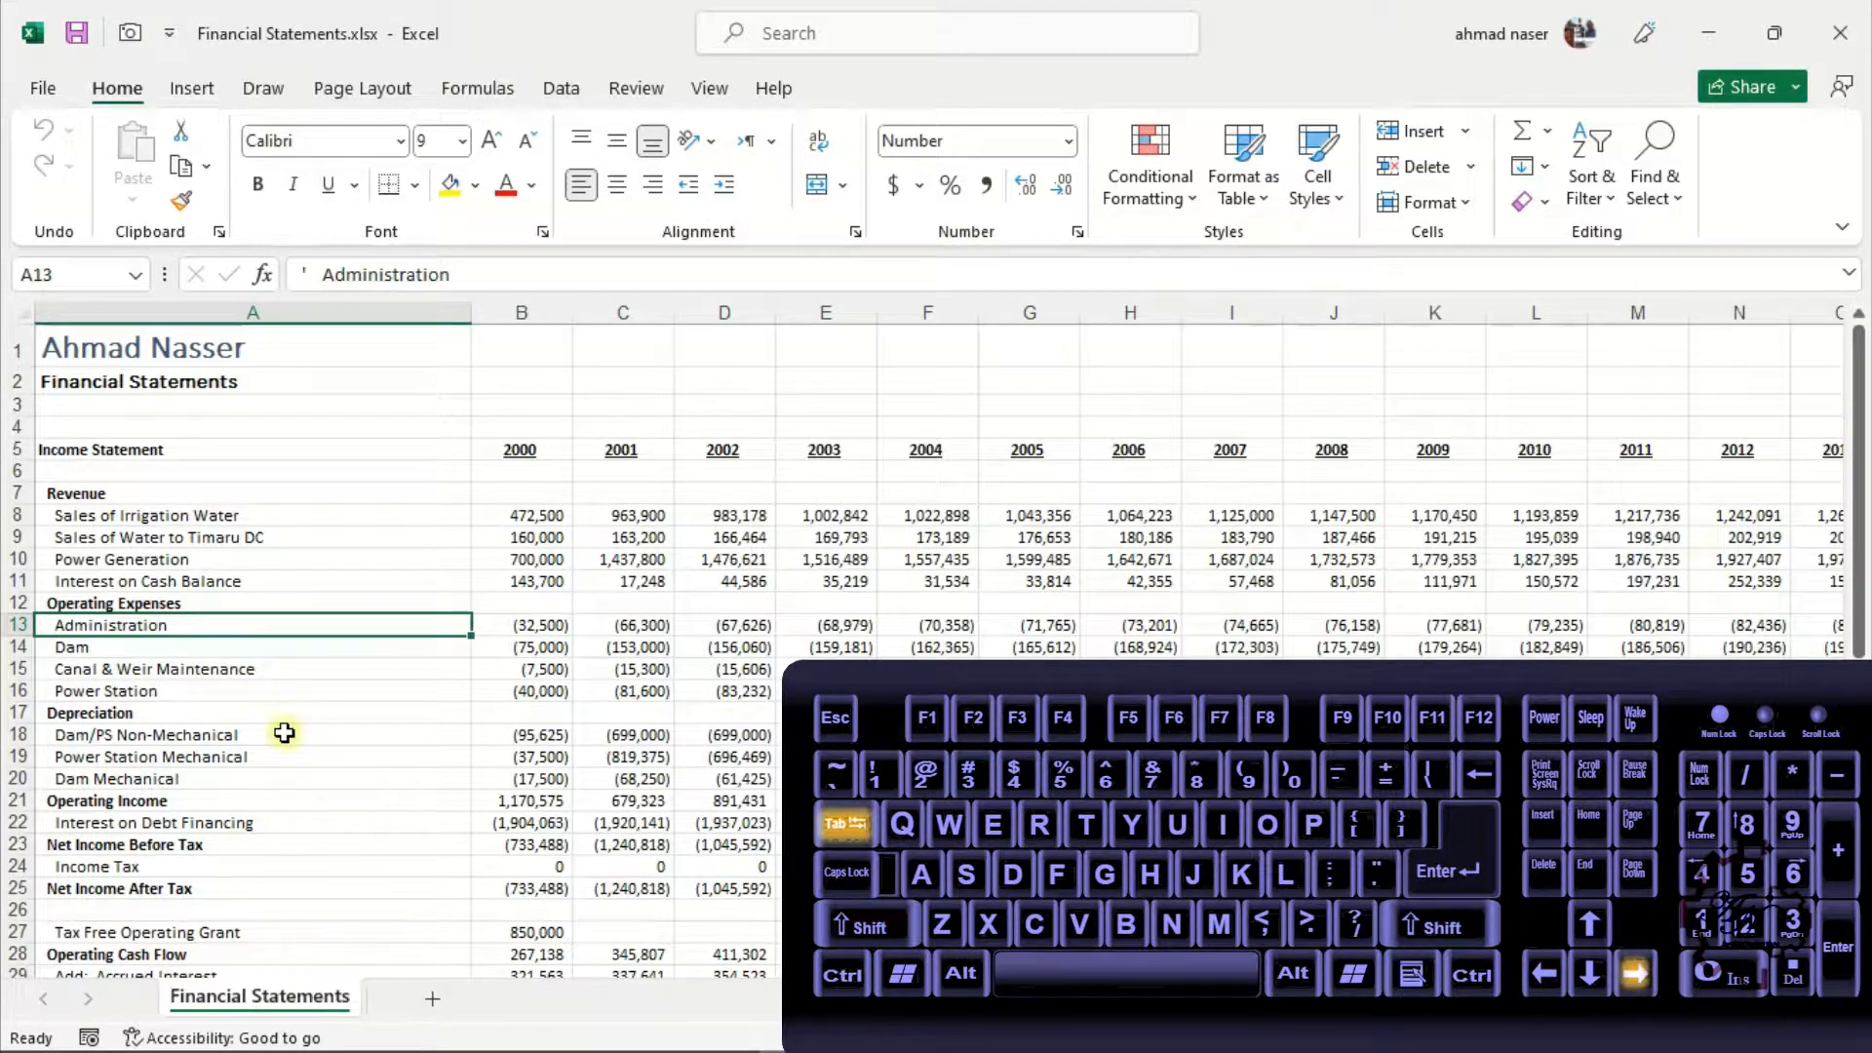
pyautogui.press('Right')
pyautogui.press('Right')
pyautogui.press('Right')
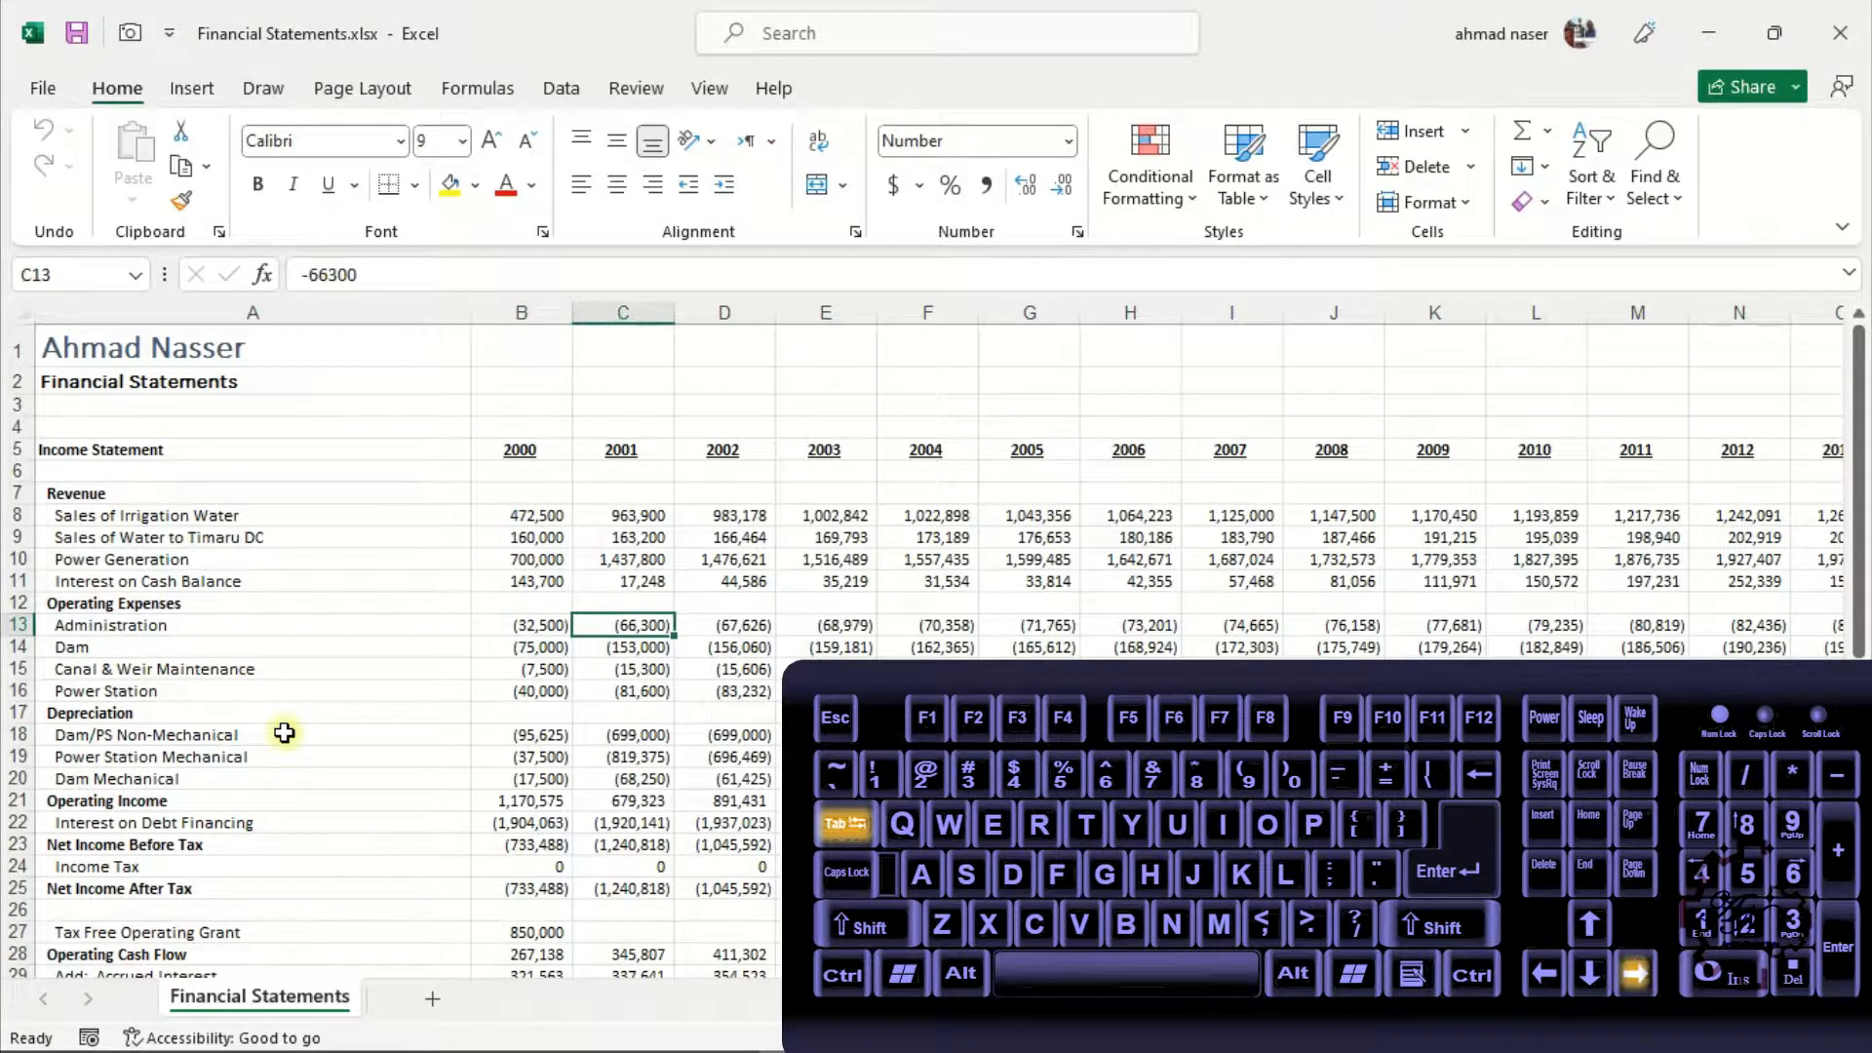
pyautogui.press('Right')
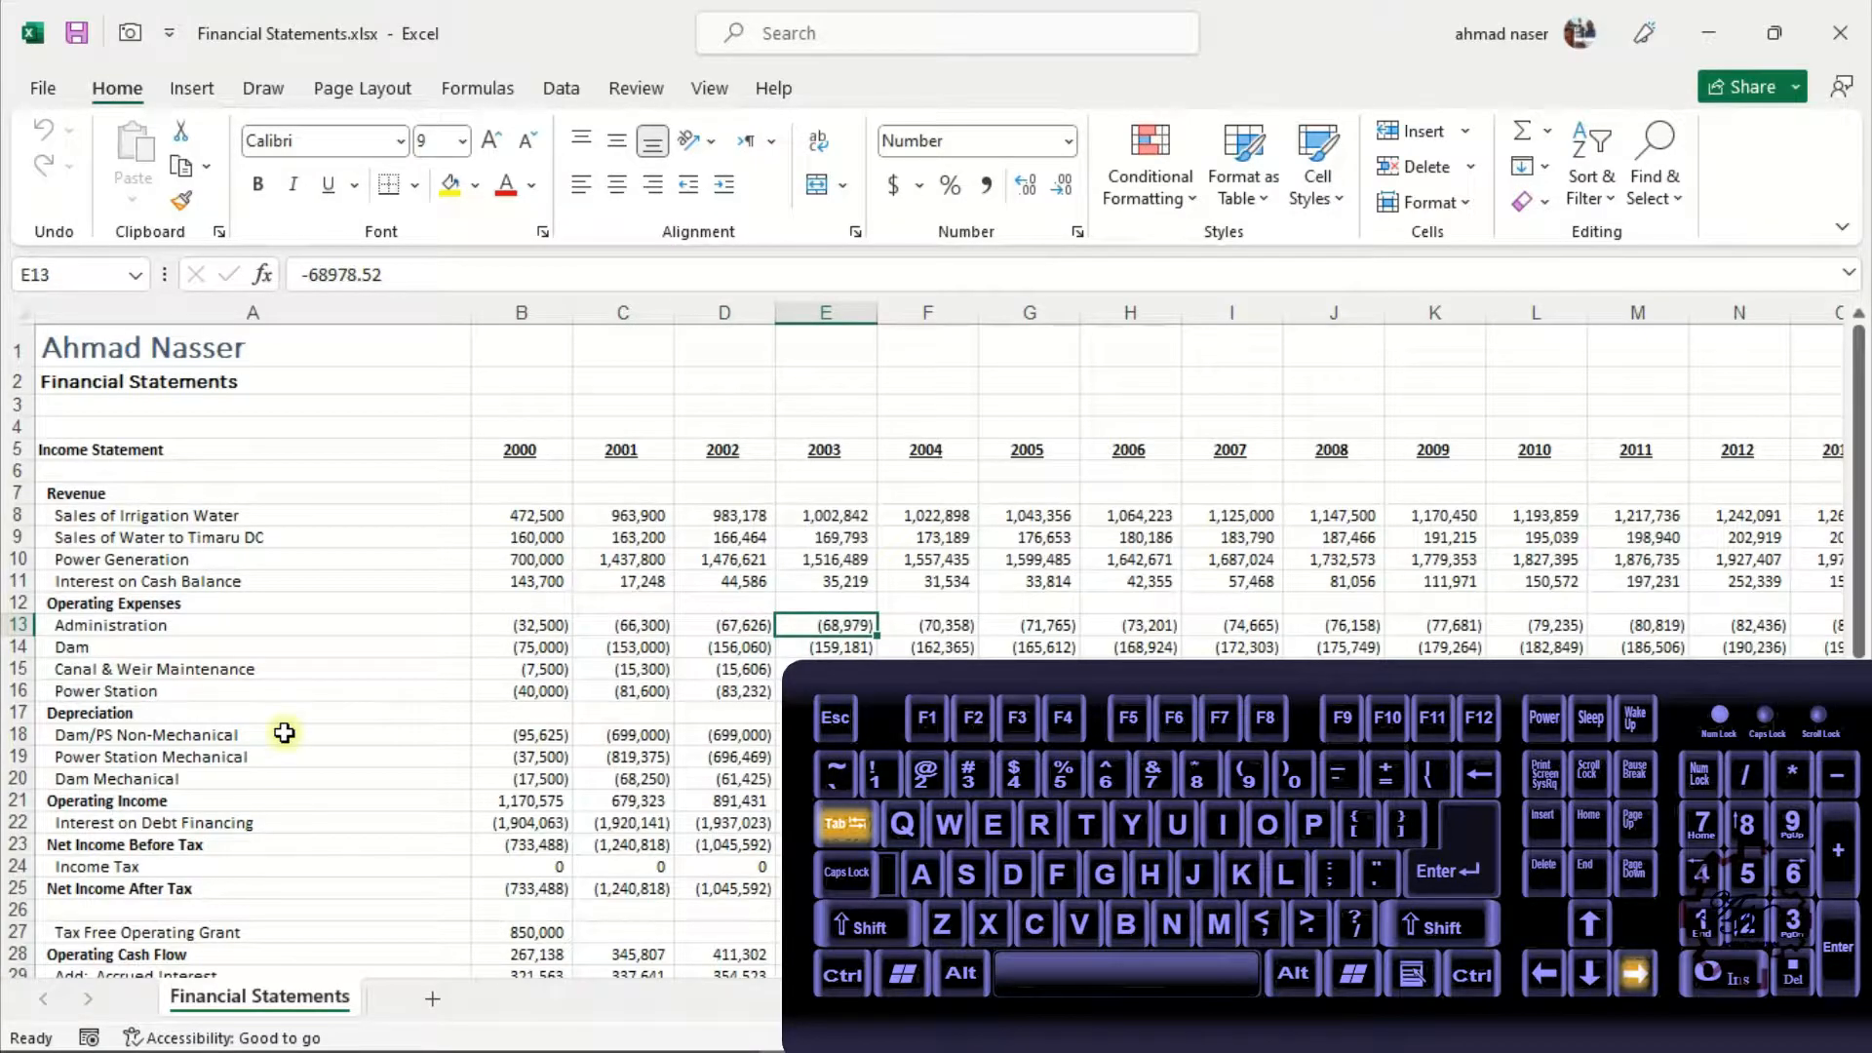
pyautogui.press('Right')
# Page the view up and down the sheet and one screen right and left
pyautogui.press('pageup')
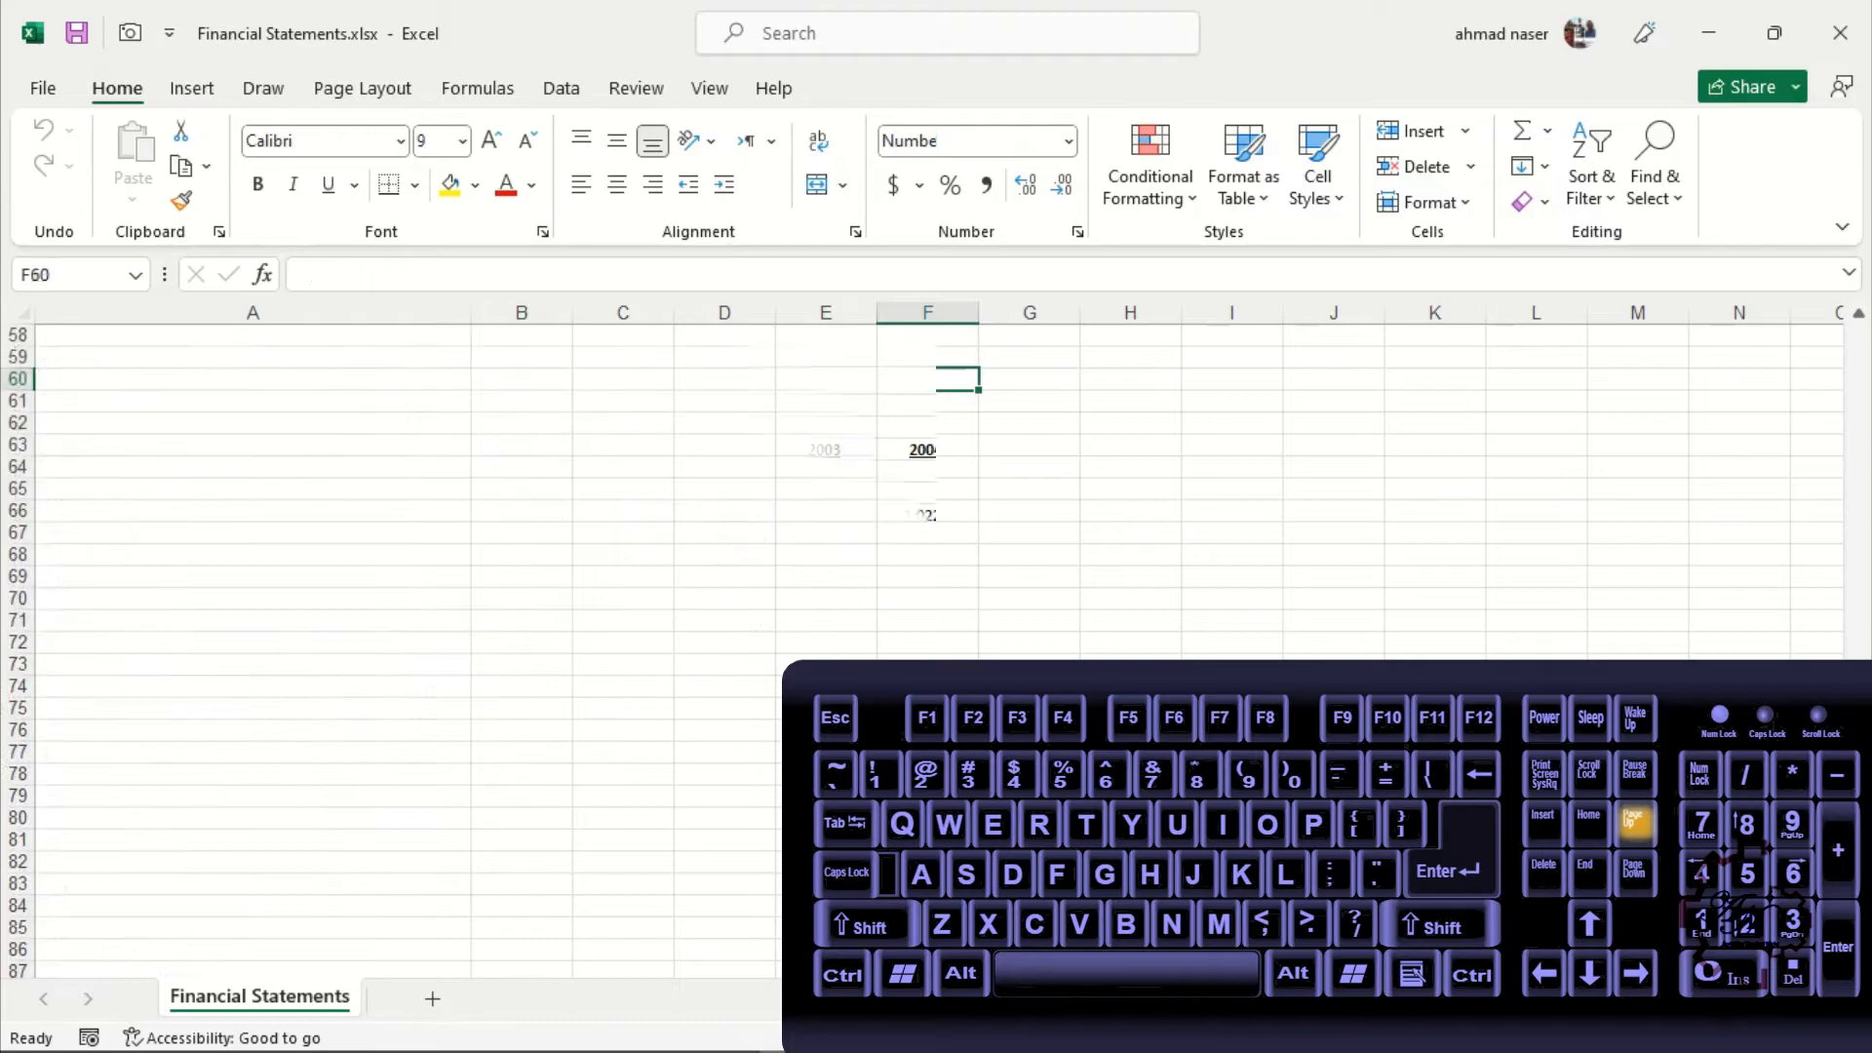
pyautogui.press('pageup')
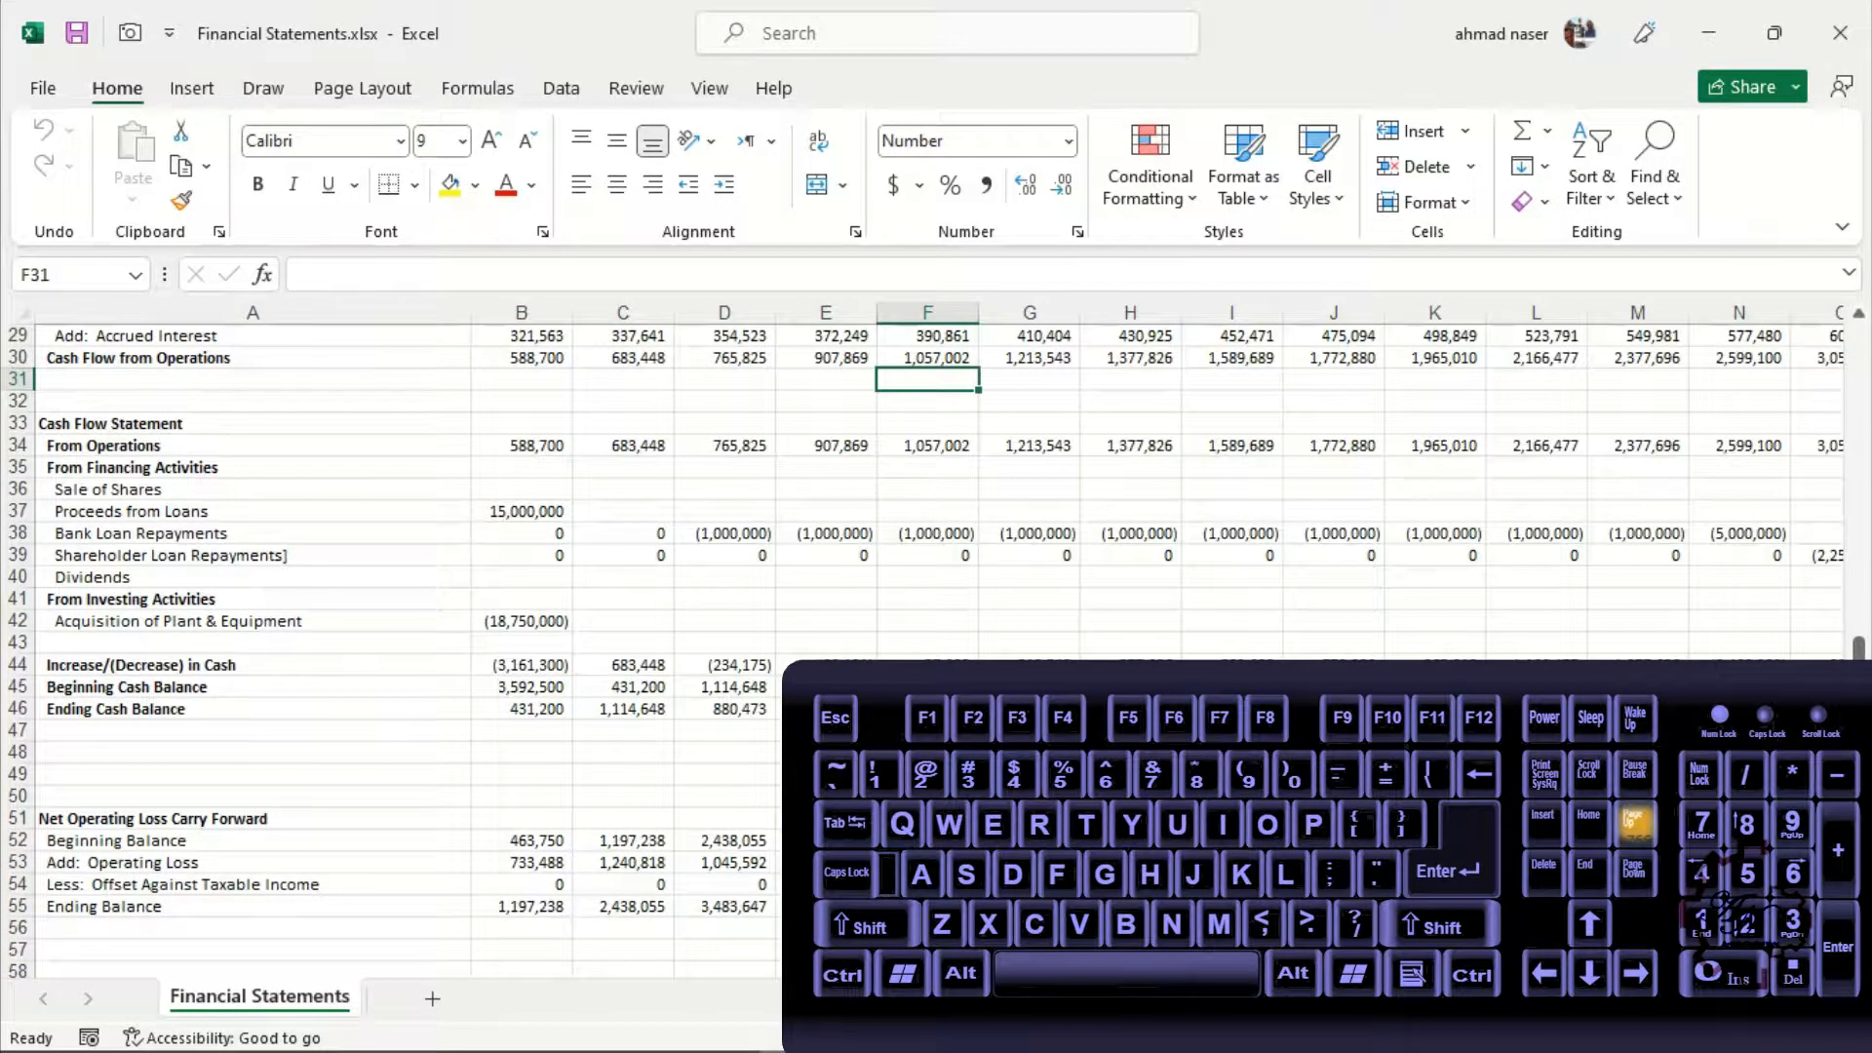
pyautogui.press('pageup')
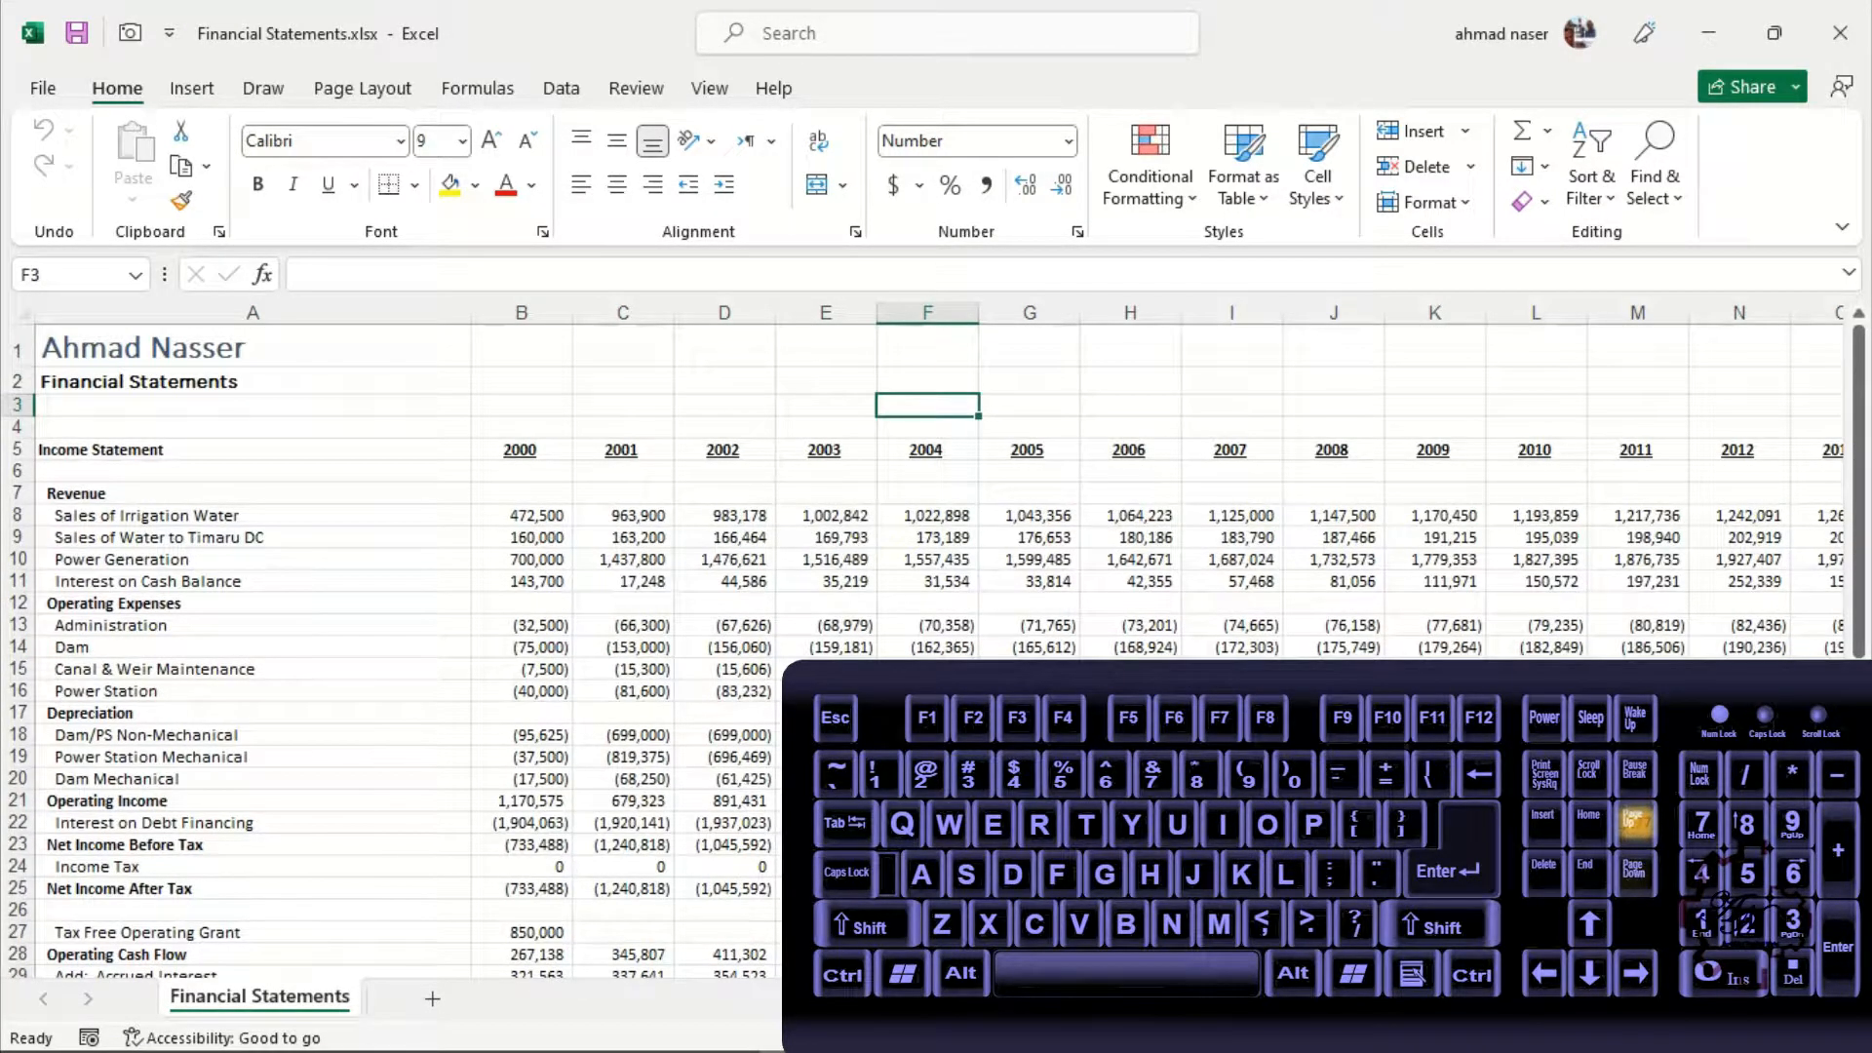
pyautogui.press('pagedown')
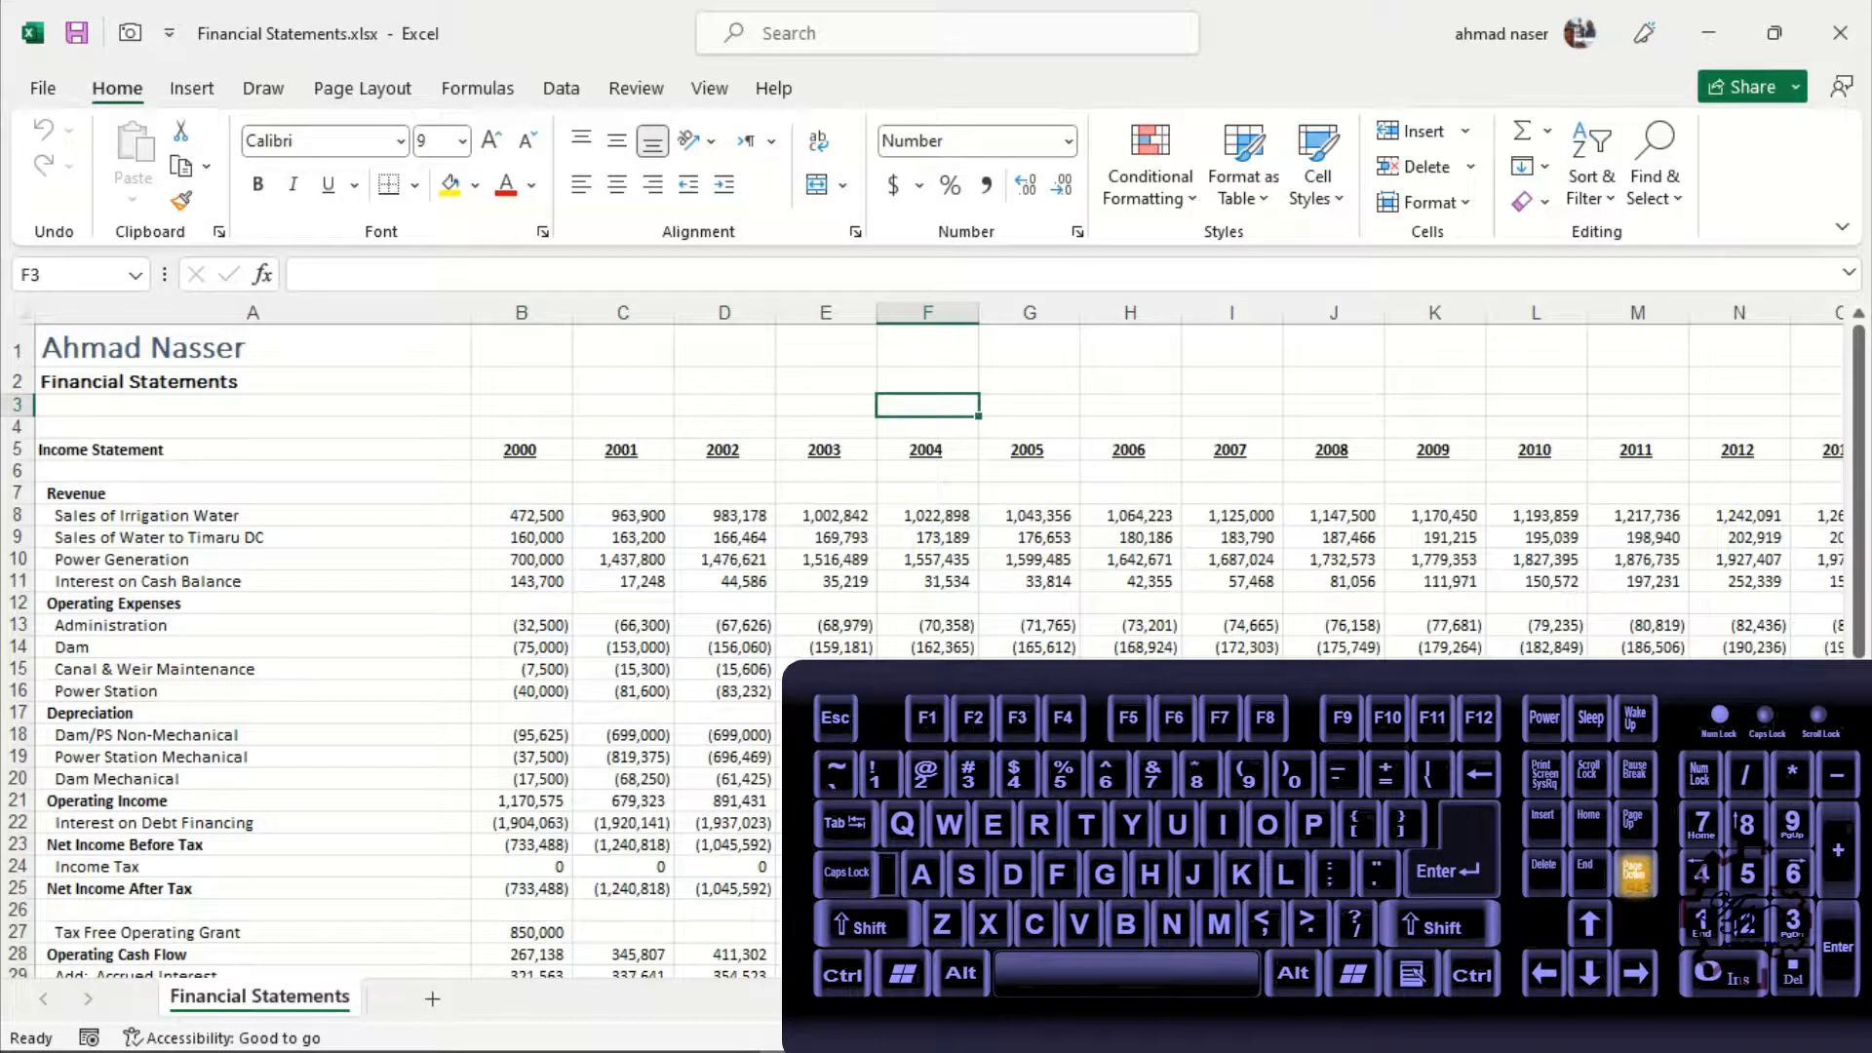
pyautogui.press('pagedown')
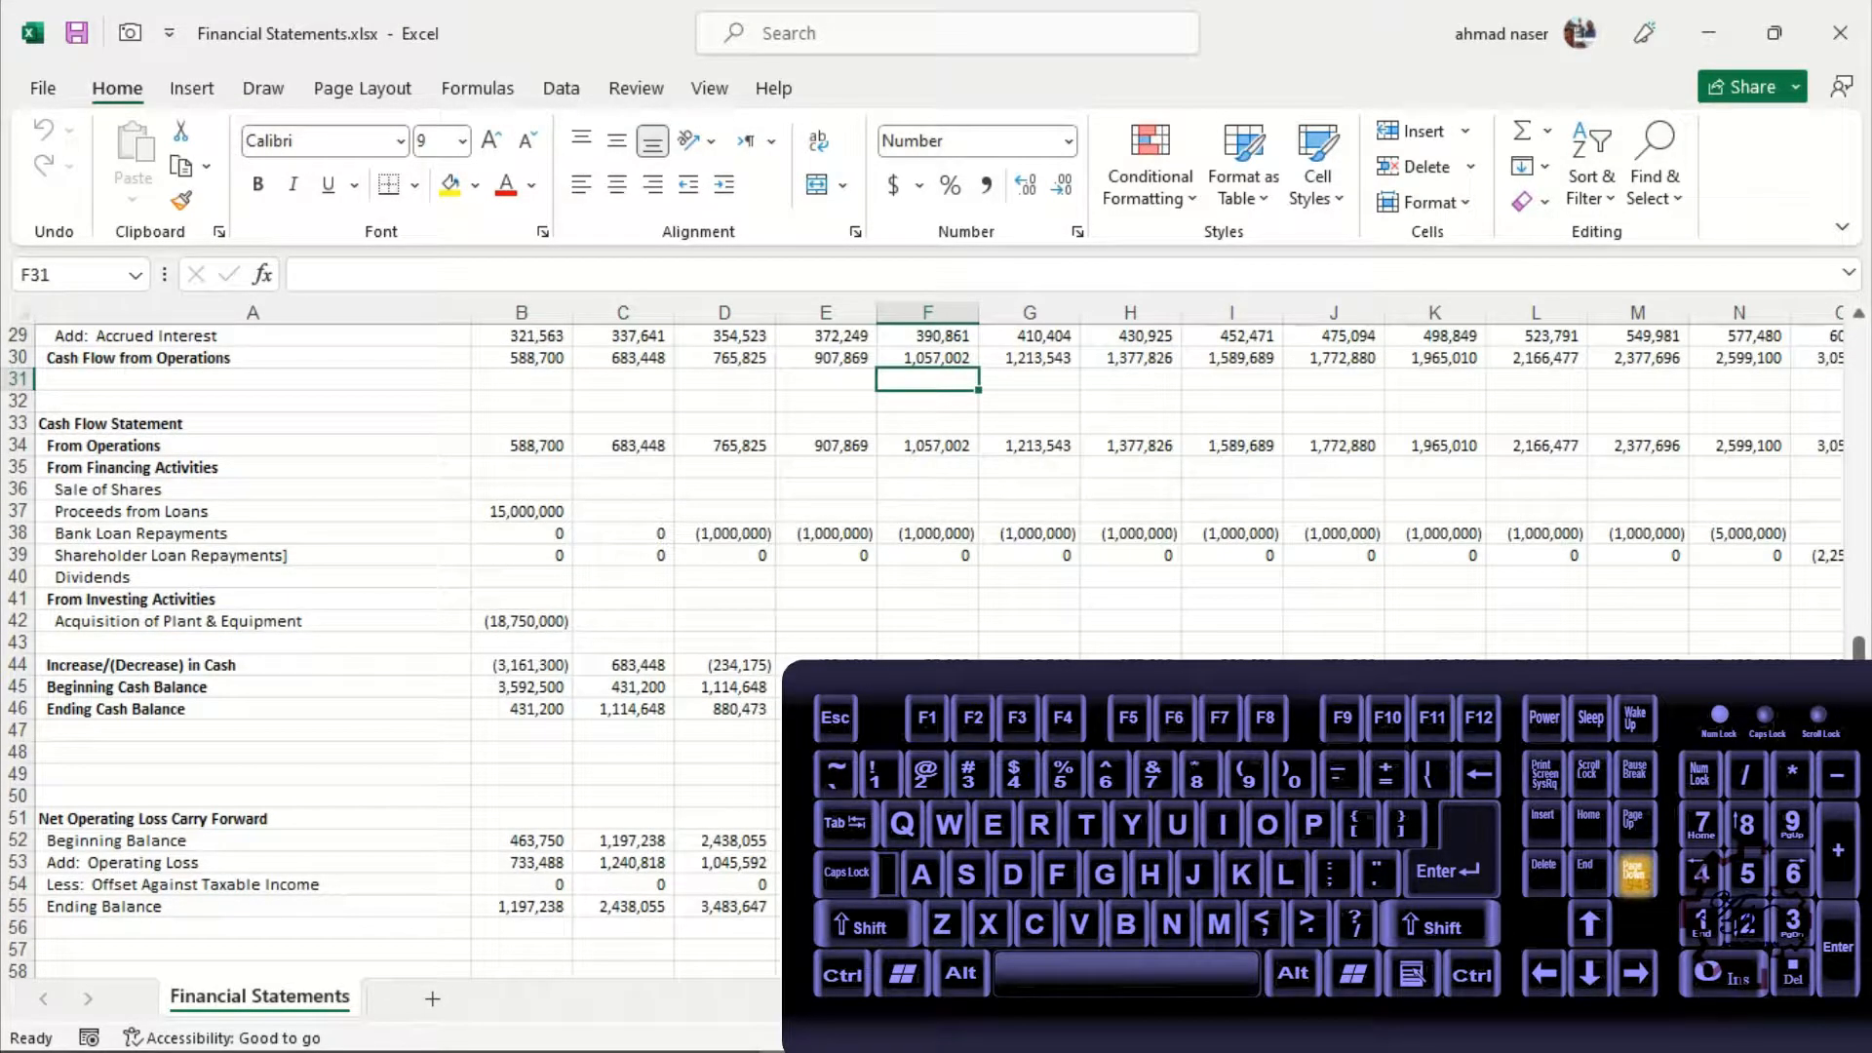
pyautogui.press('alt')
pyautogui.press('alt')
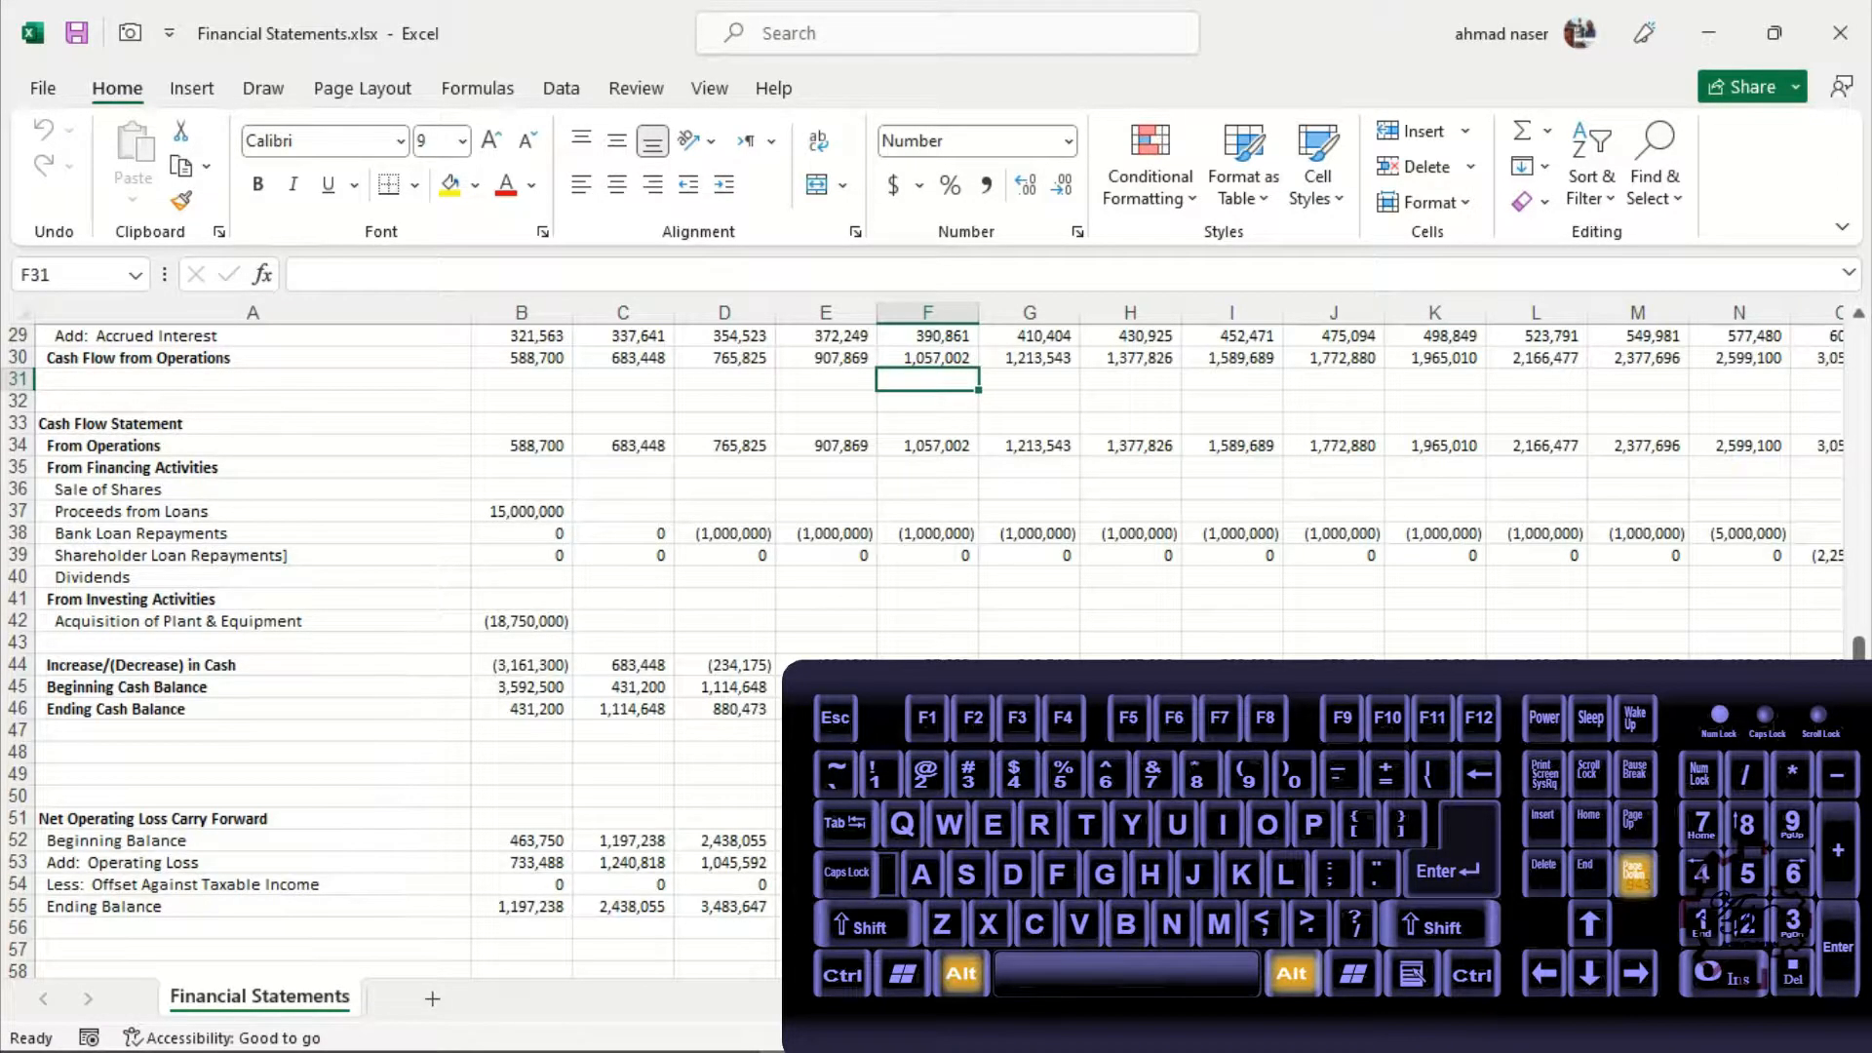
pyautogui.hotkey('alt', 'pagedown')
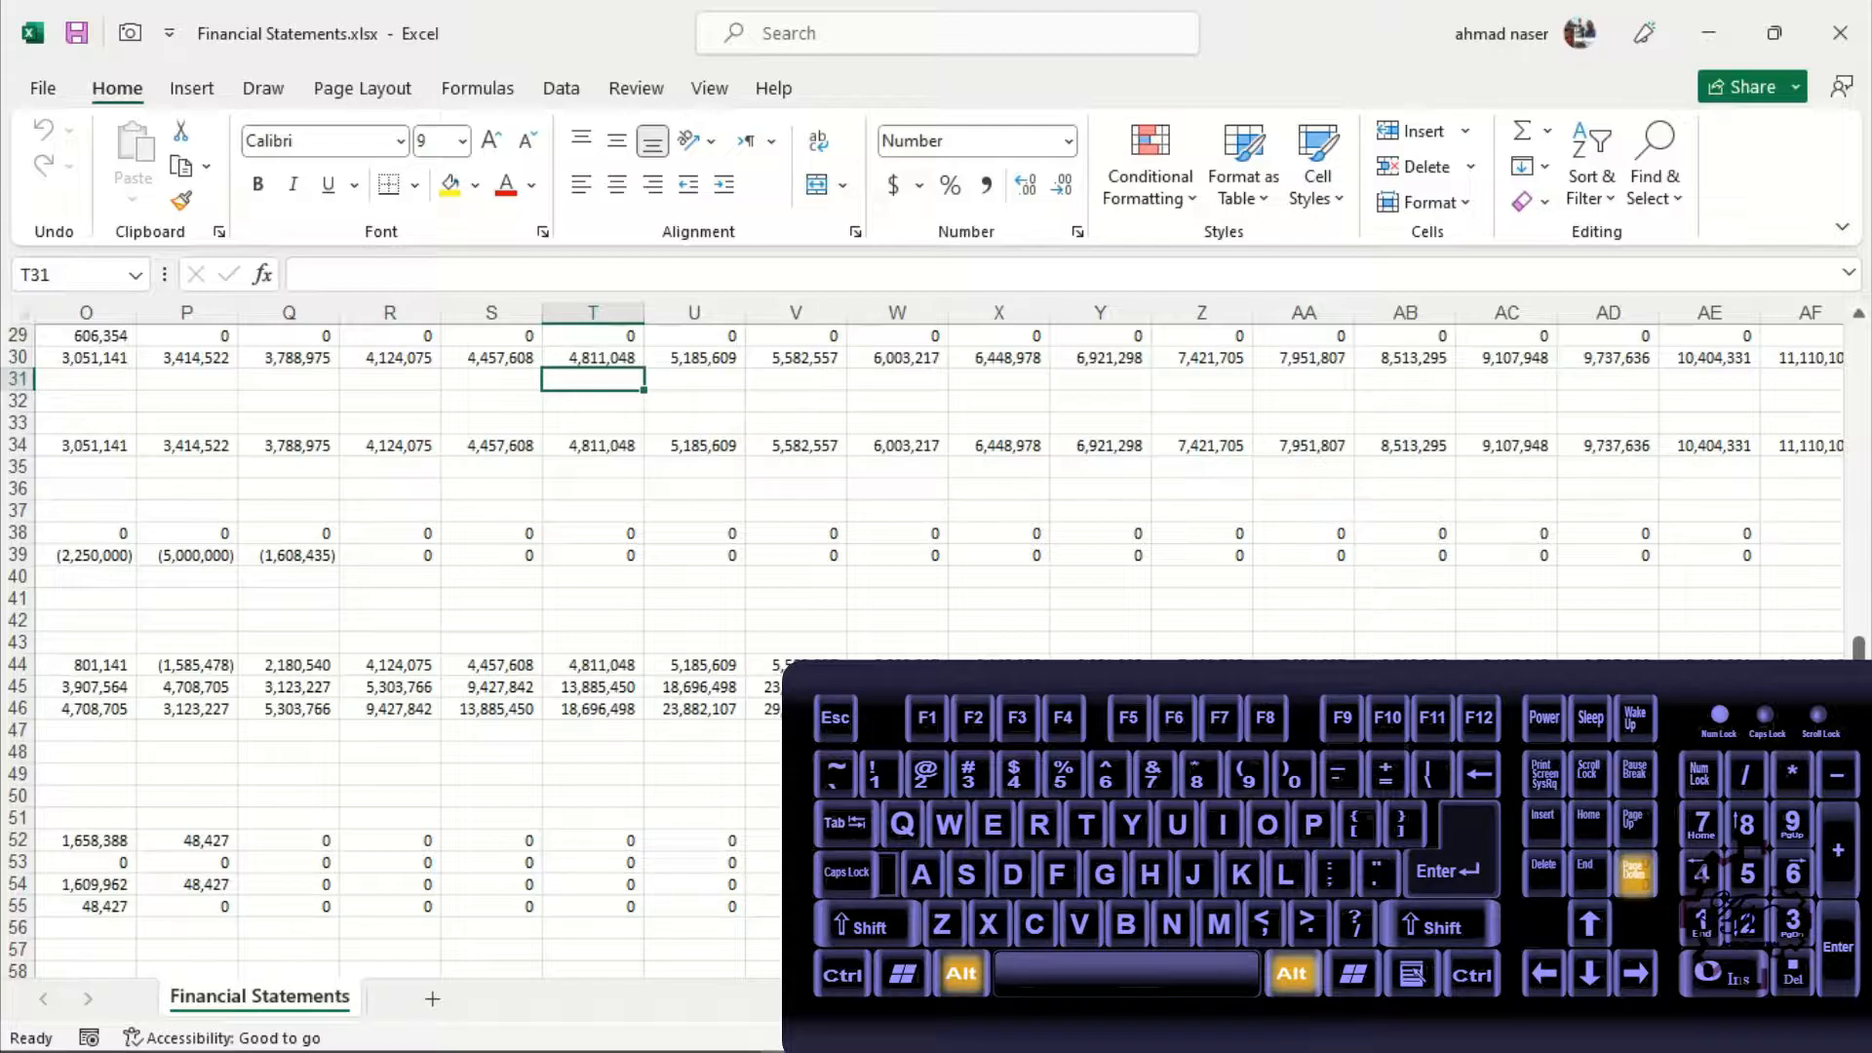
pyautogui.hotkey('alt', 'pageup')
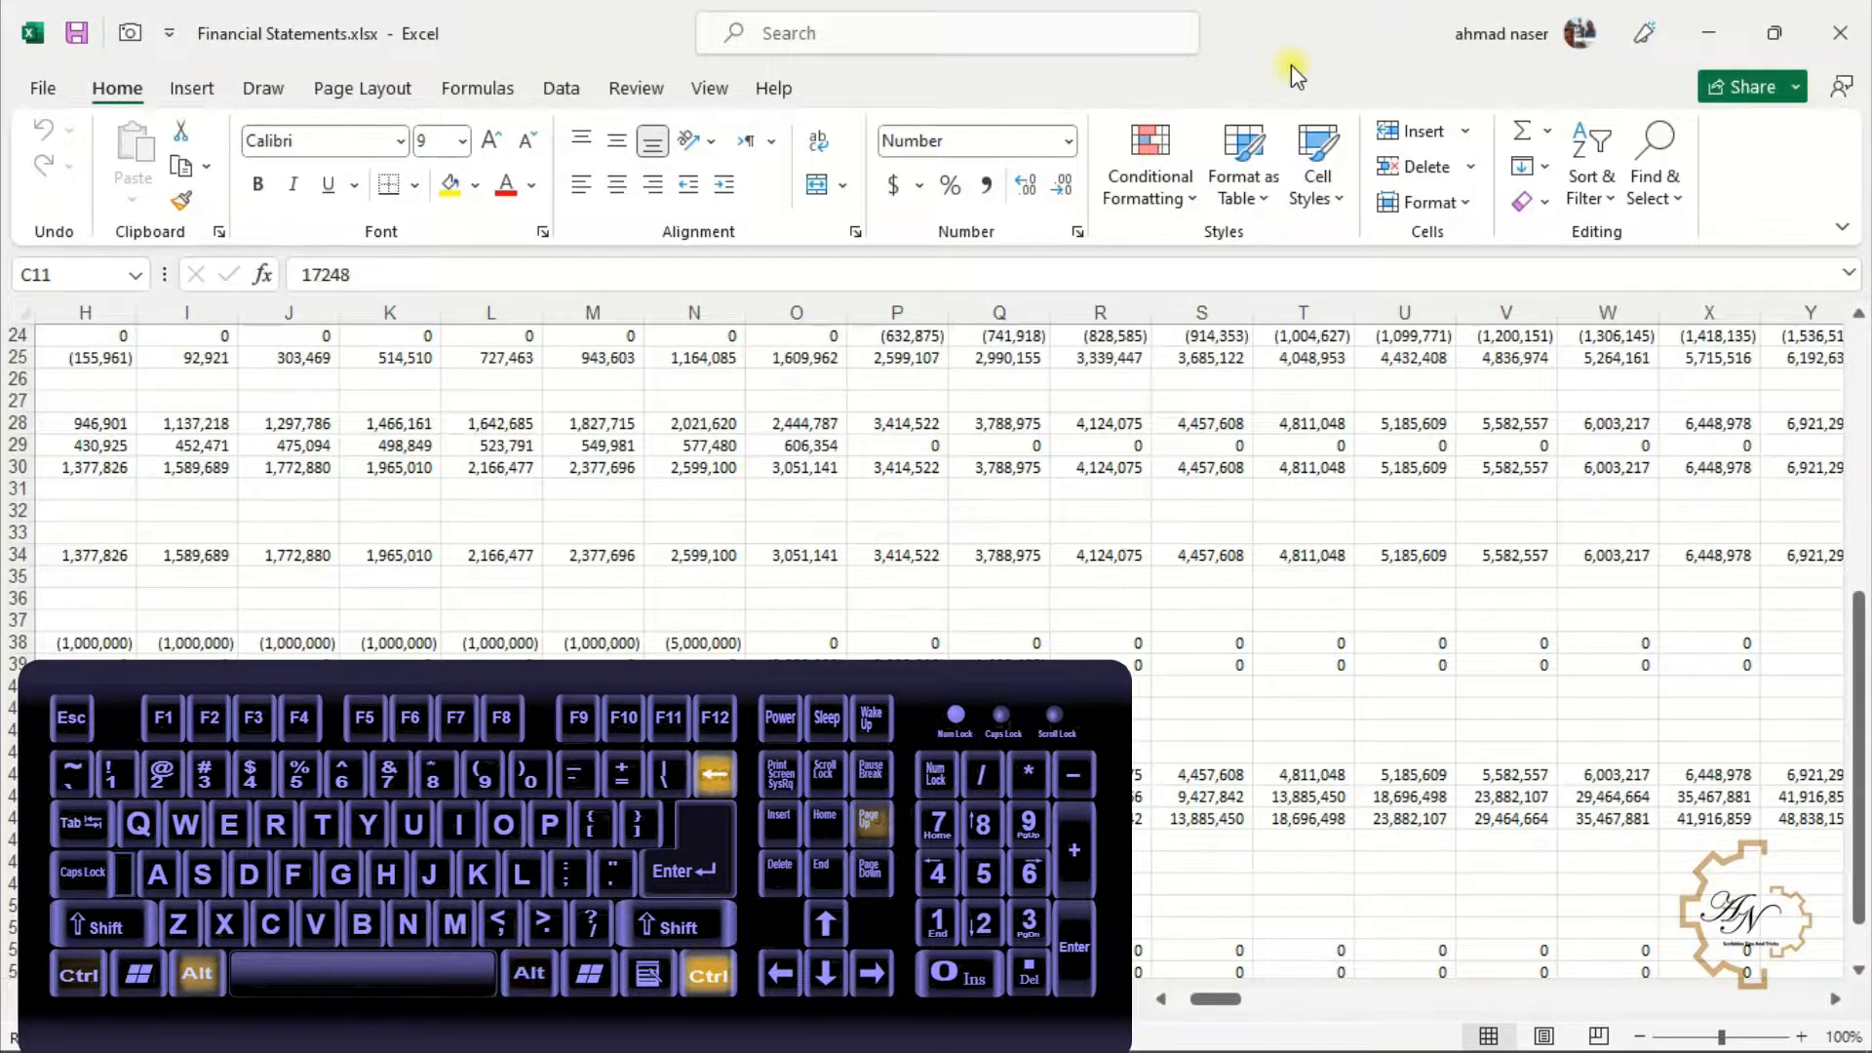
# Jump the view back to the active cell, then to cell A1 and the last used cell
pyautogui.hotkey('ctrl', 'BackSpace')
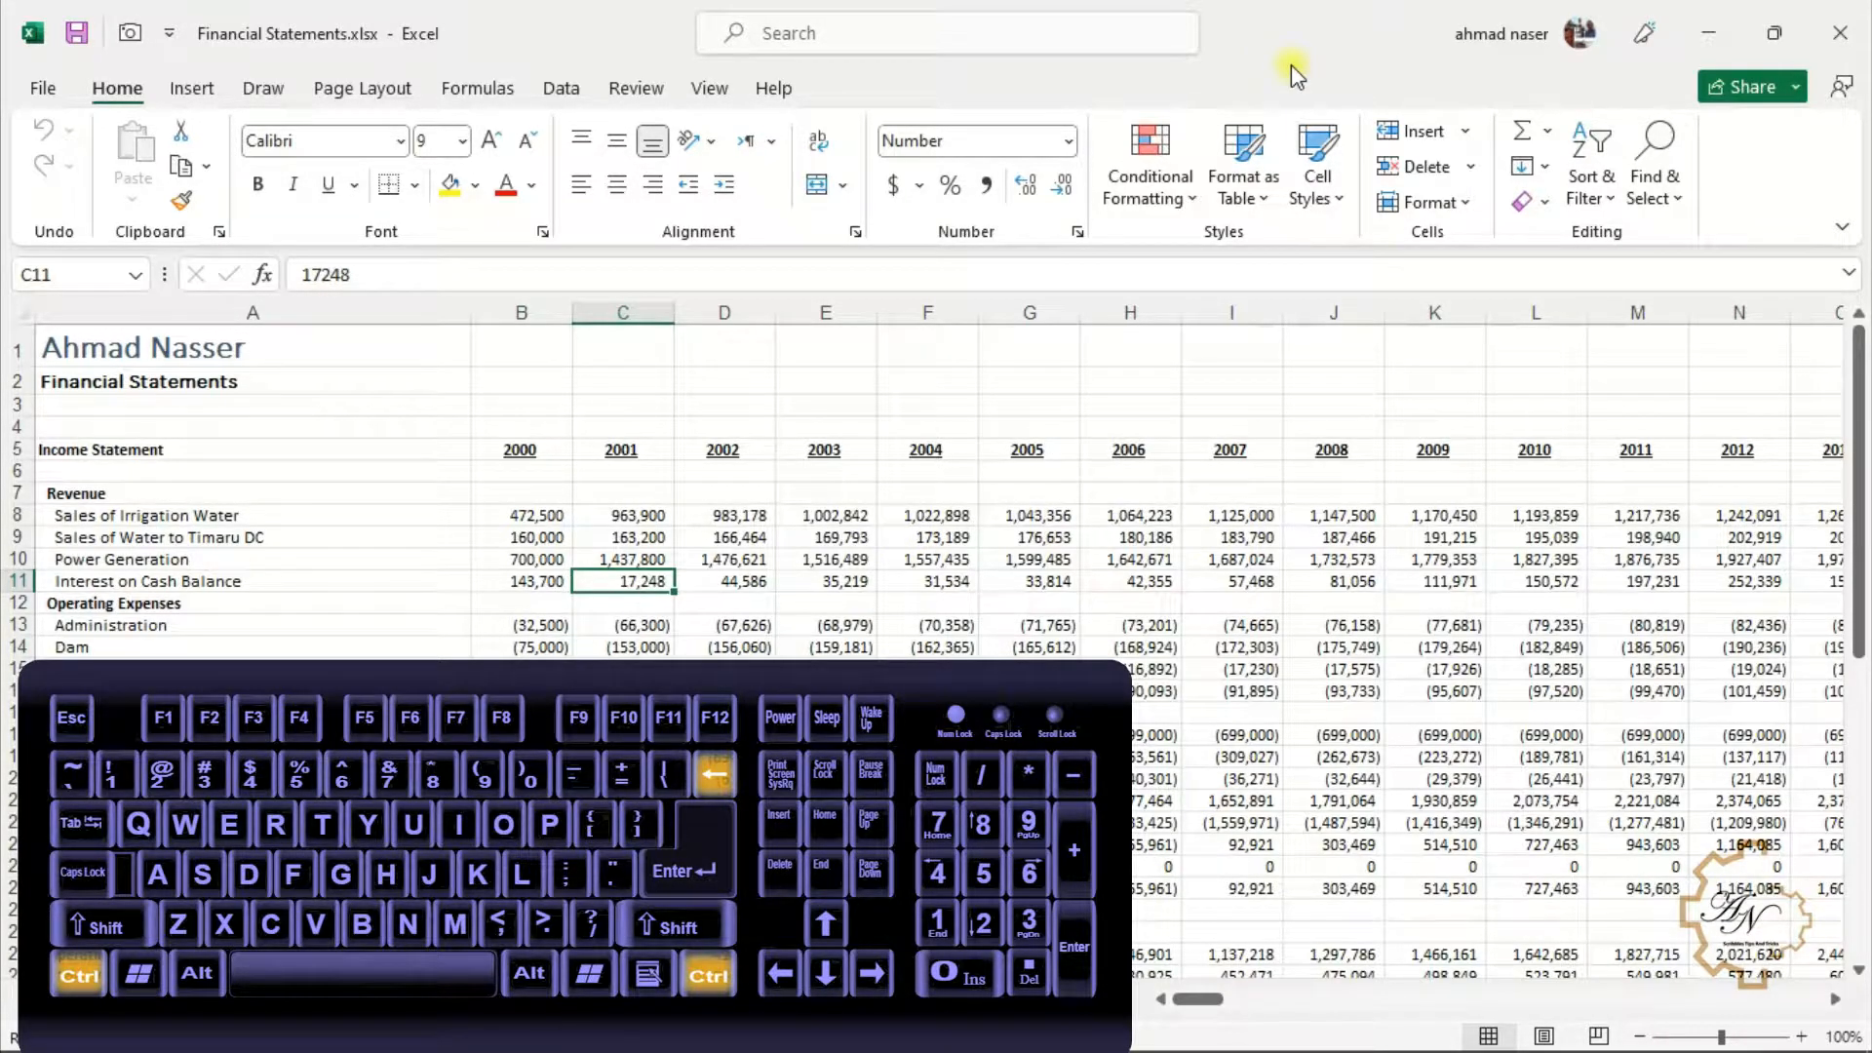
pyautogui.hotkey('ctrl', 'Home')
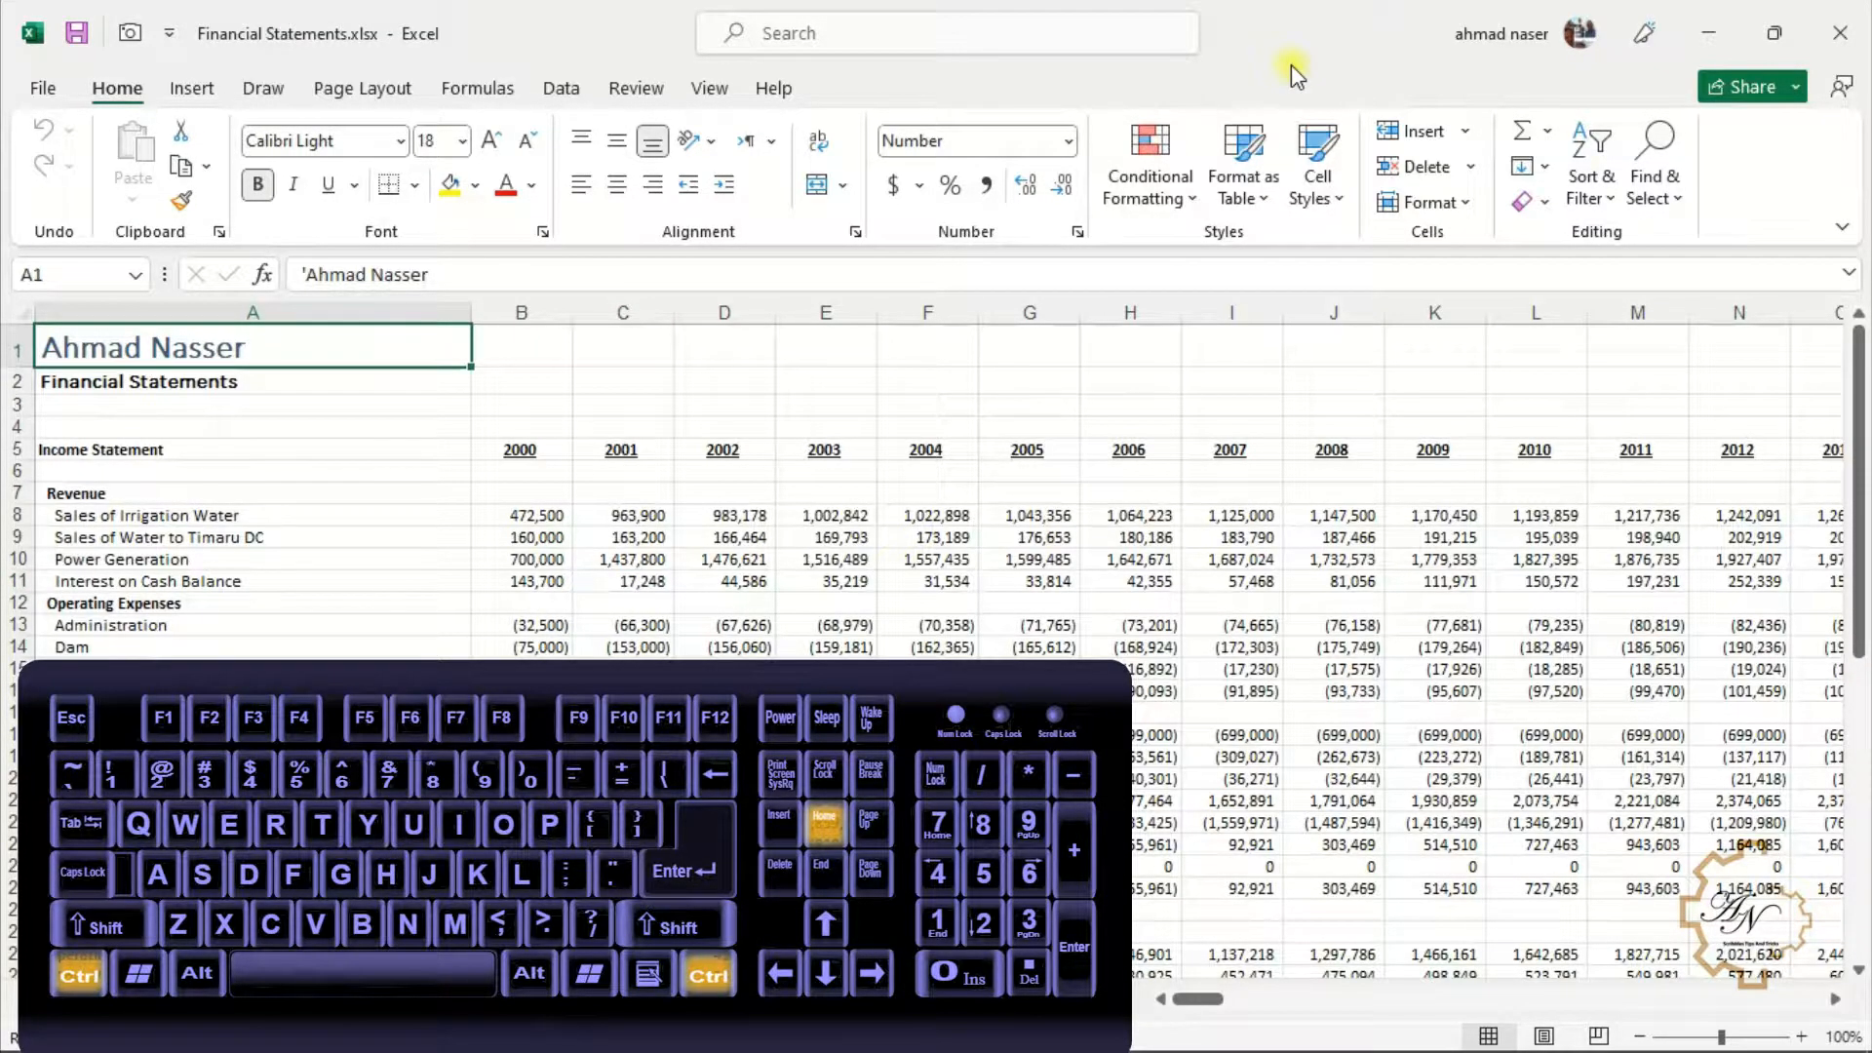
pyautogui.hotkey('ctrl', 'End')
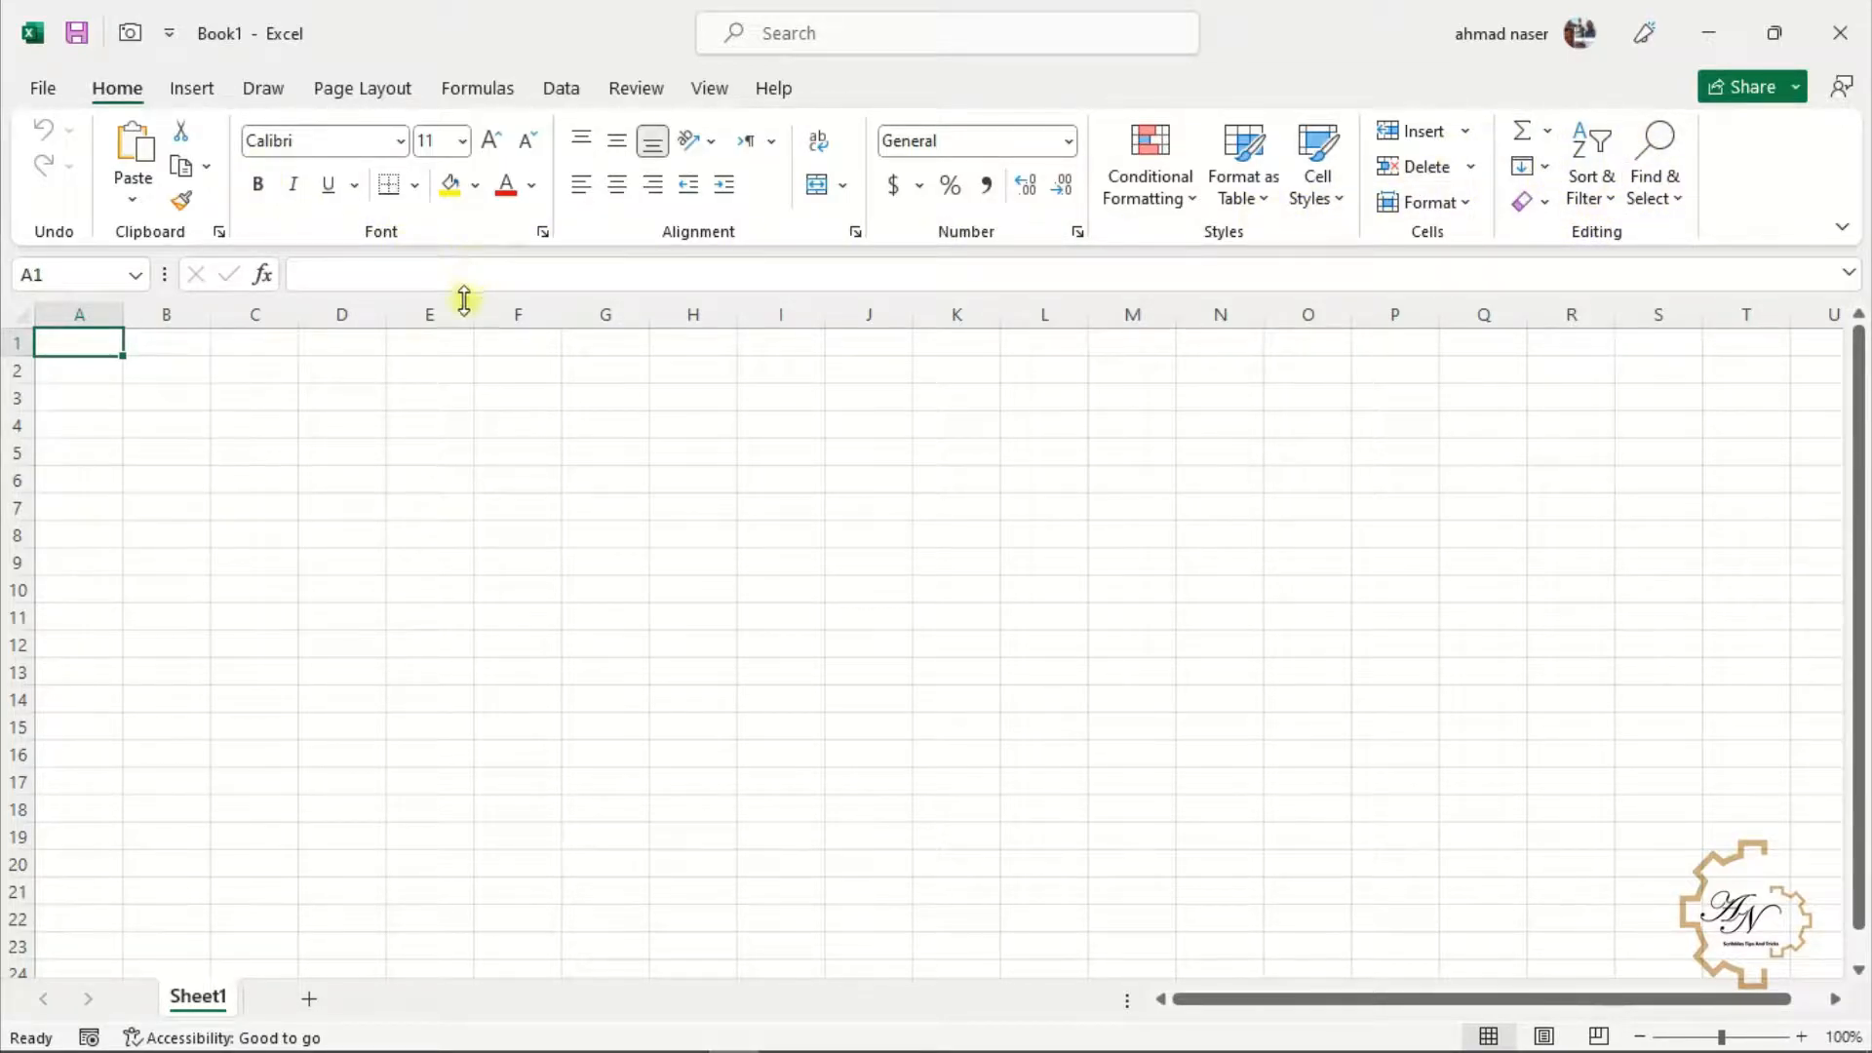
# Insert a rectangle shape in a blank workbook, drawn across about cells E3 to I8
pyautogui.click(203, 93)
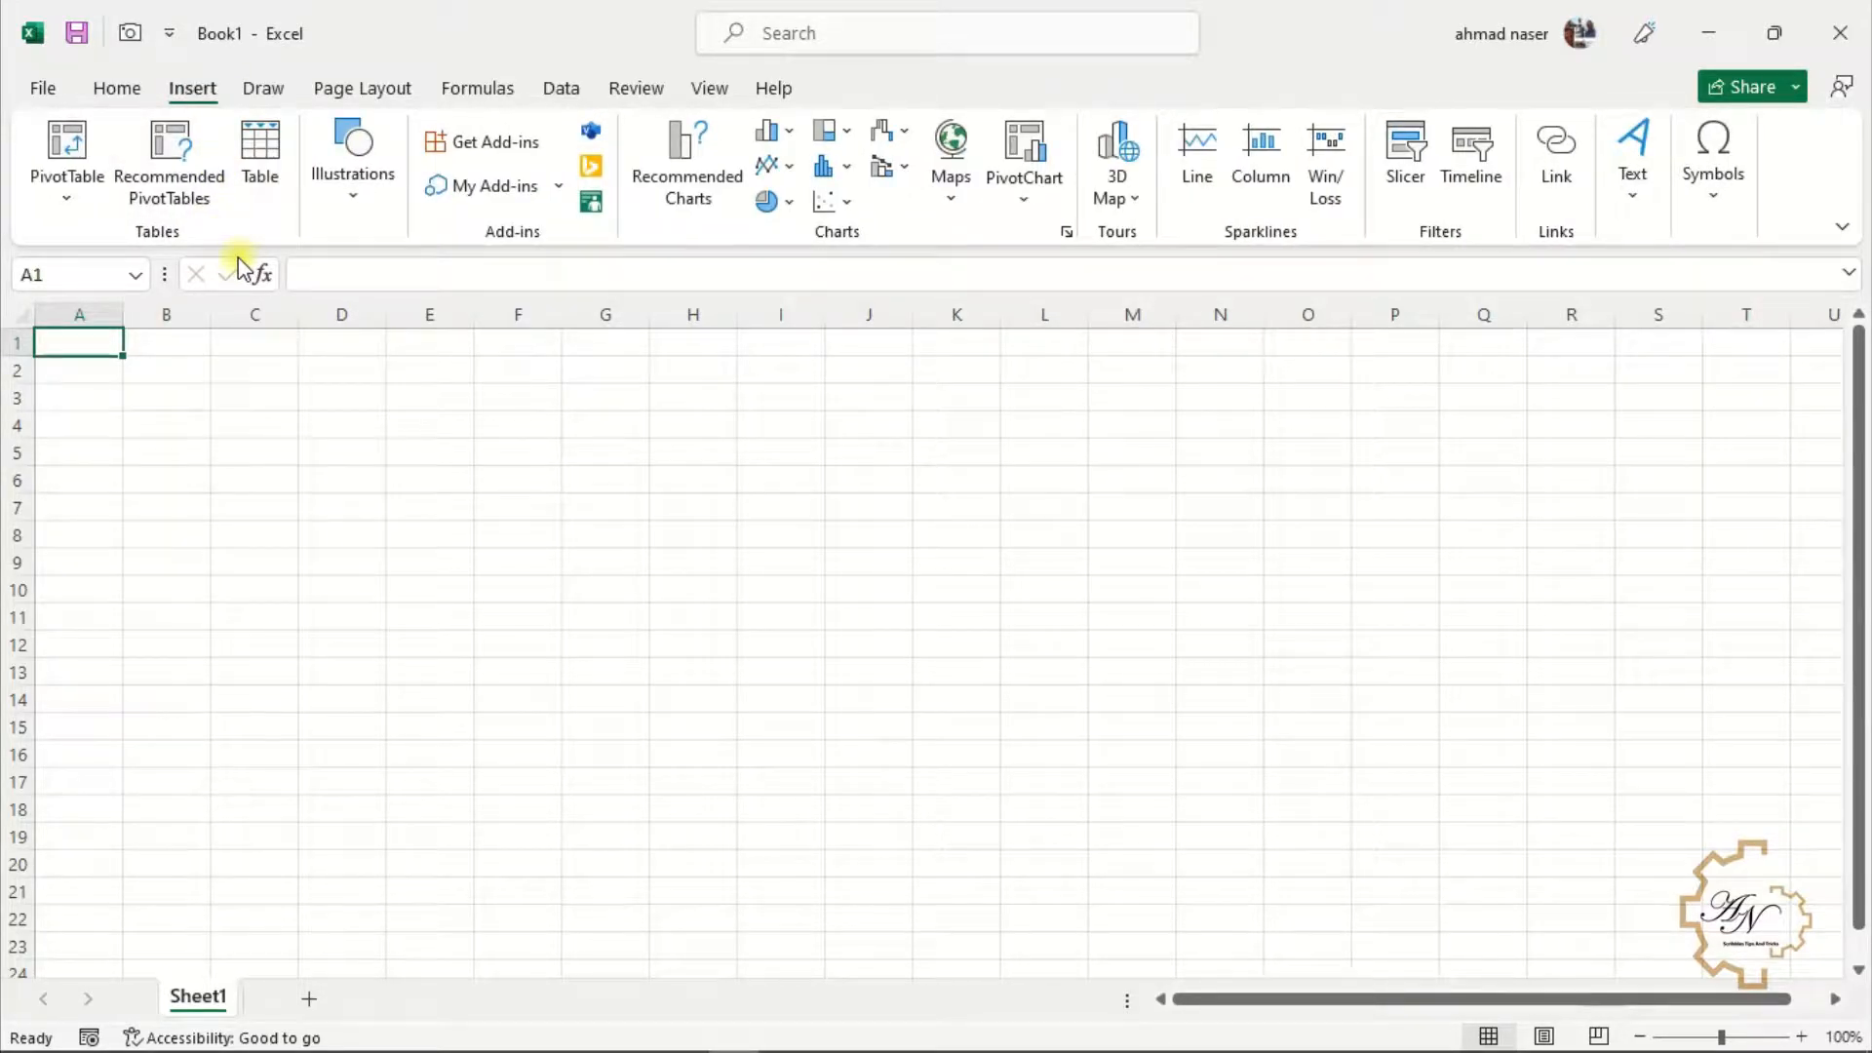
pyautogui.click(359, 198)
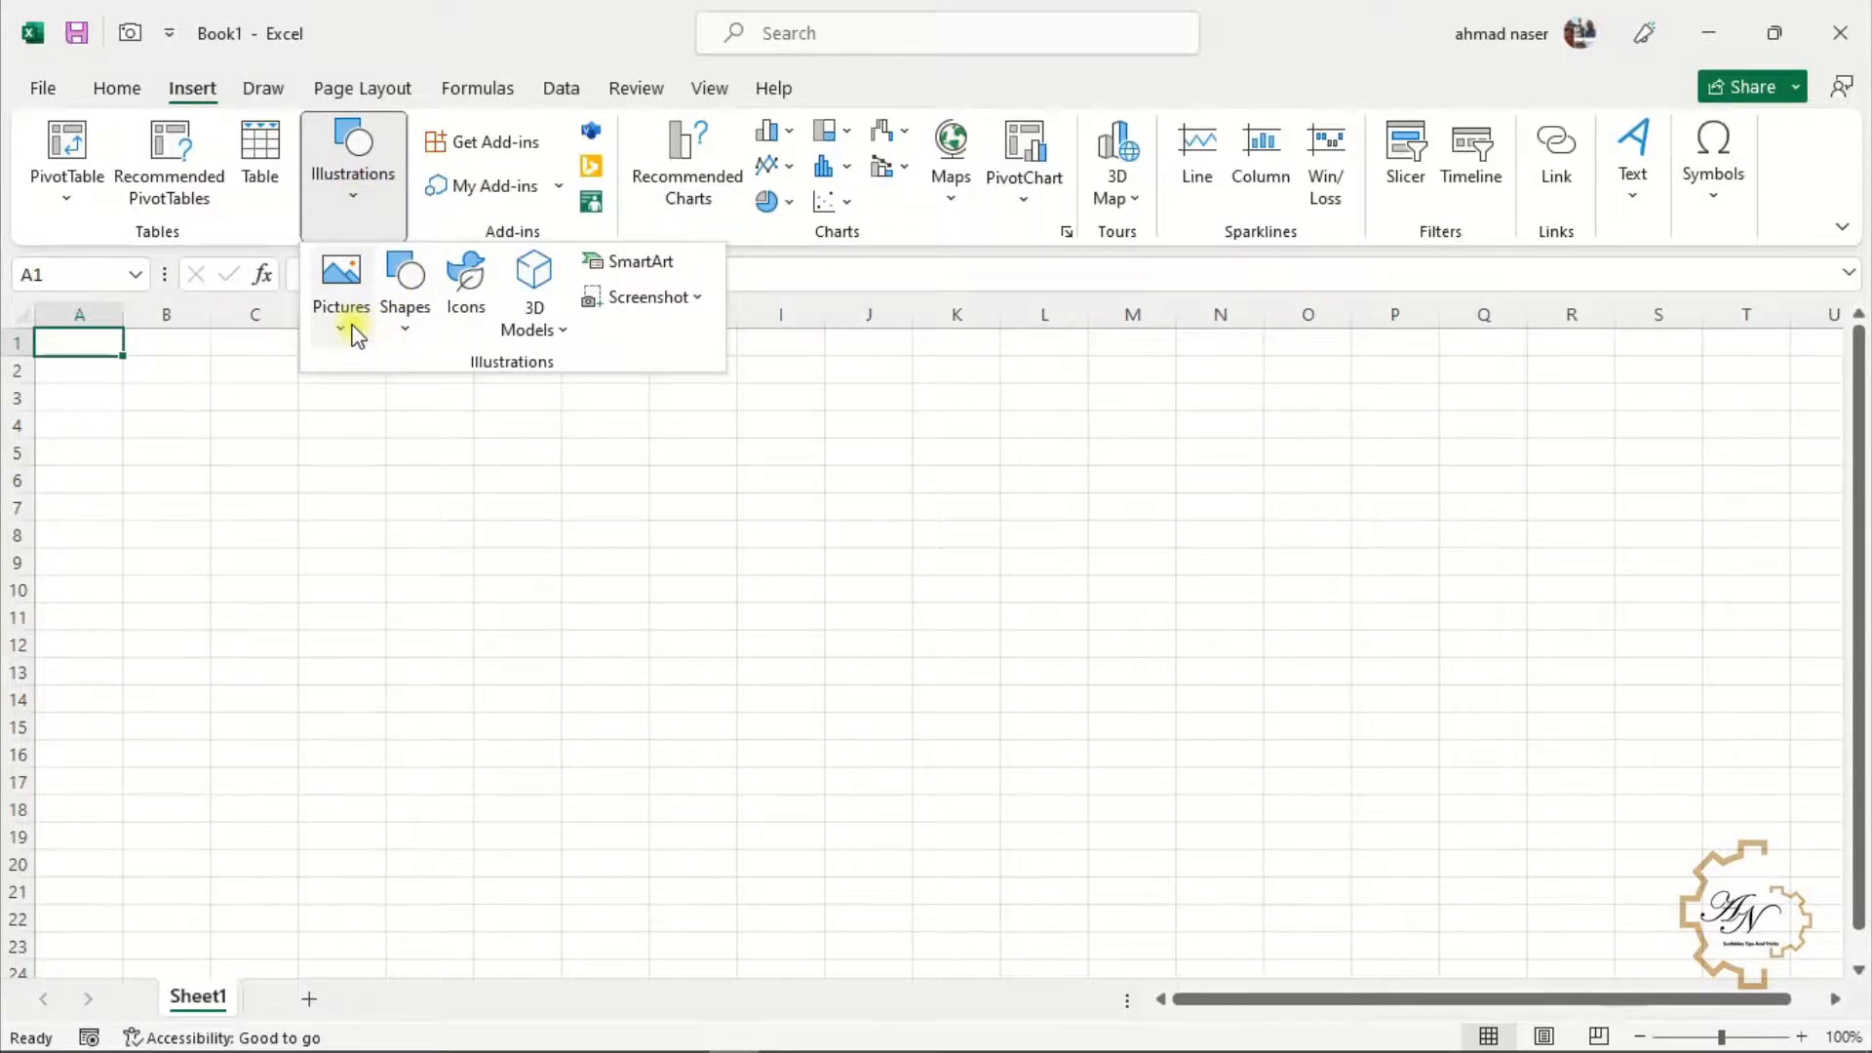
pyautogui.click(399, 310)
pyautogui.click(471, 407)
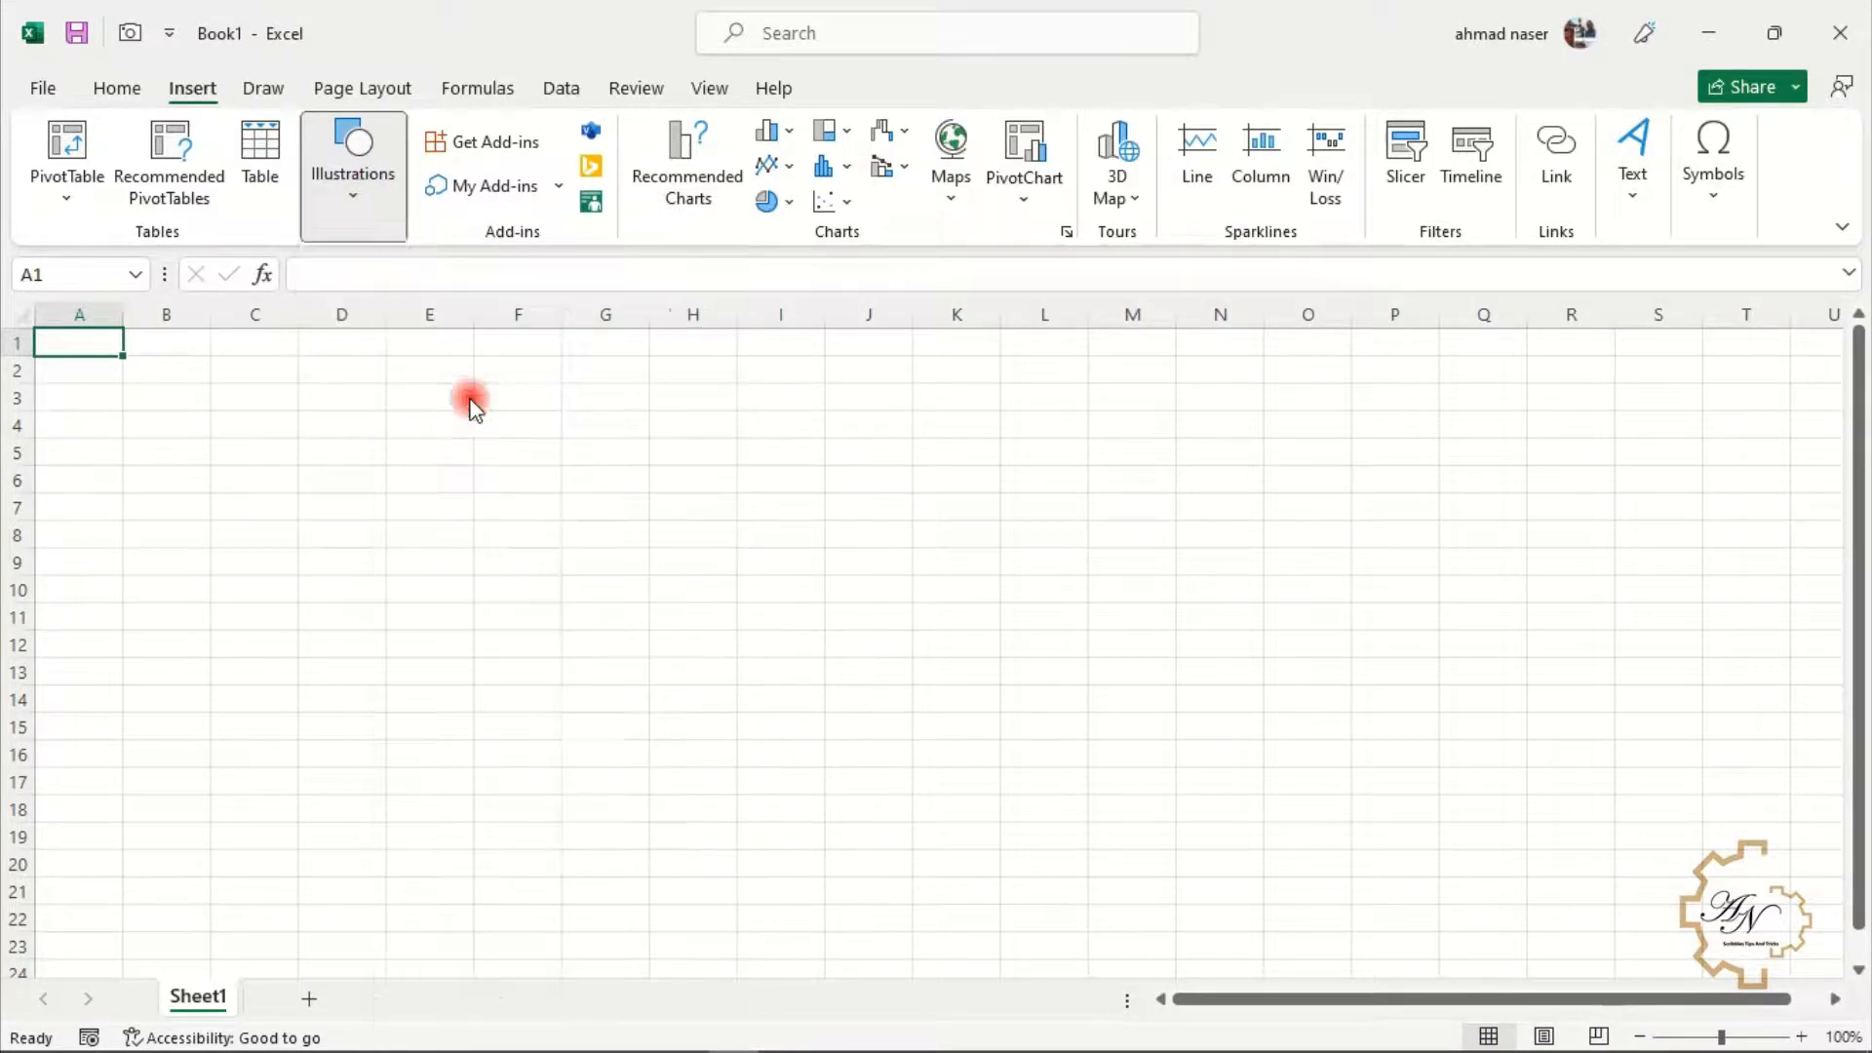
pyautogui.moveTo(405, 373); pyautogui.dragTo(780, 541)
pyautogui.click(367, 611)
pyautogui.click(339, 90)
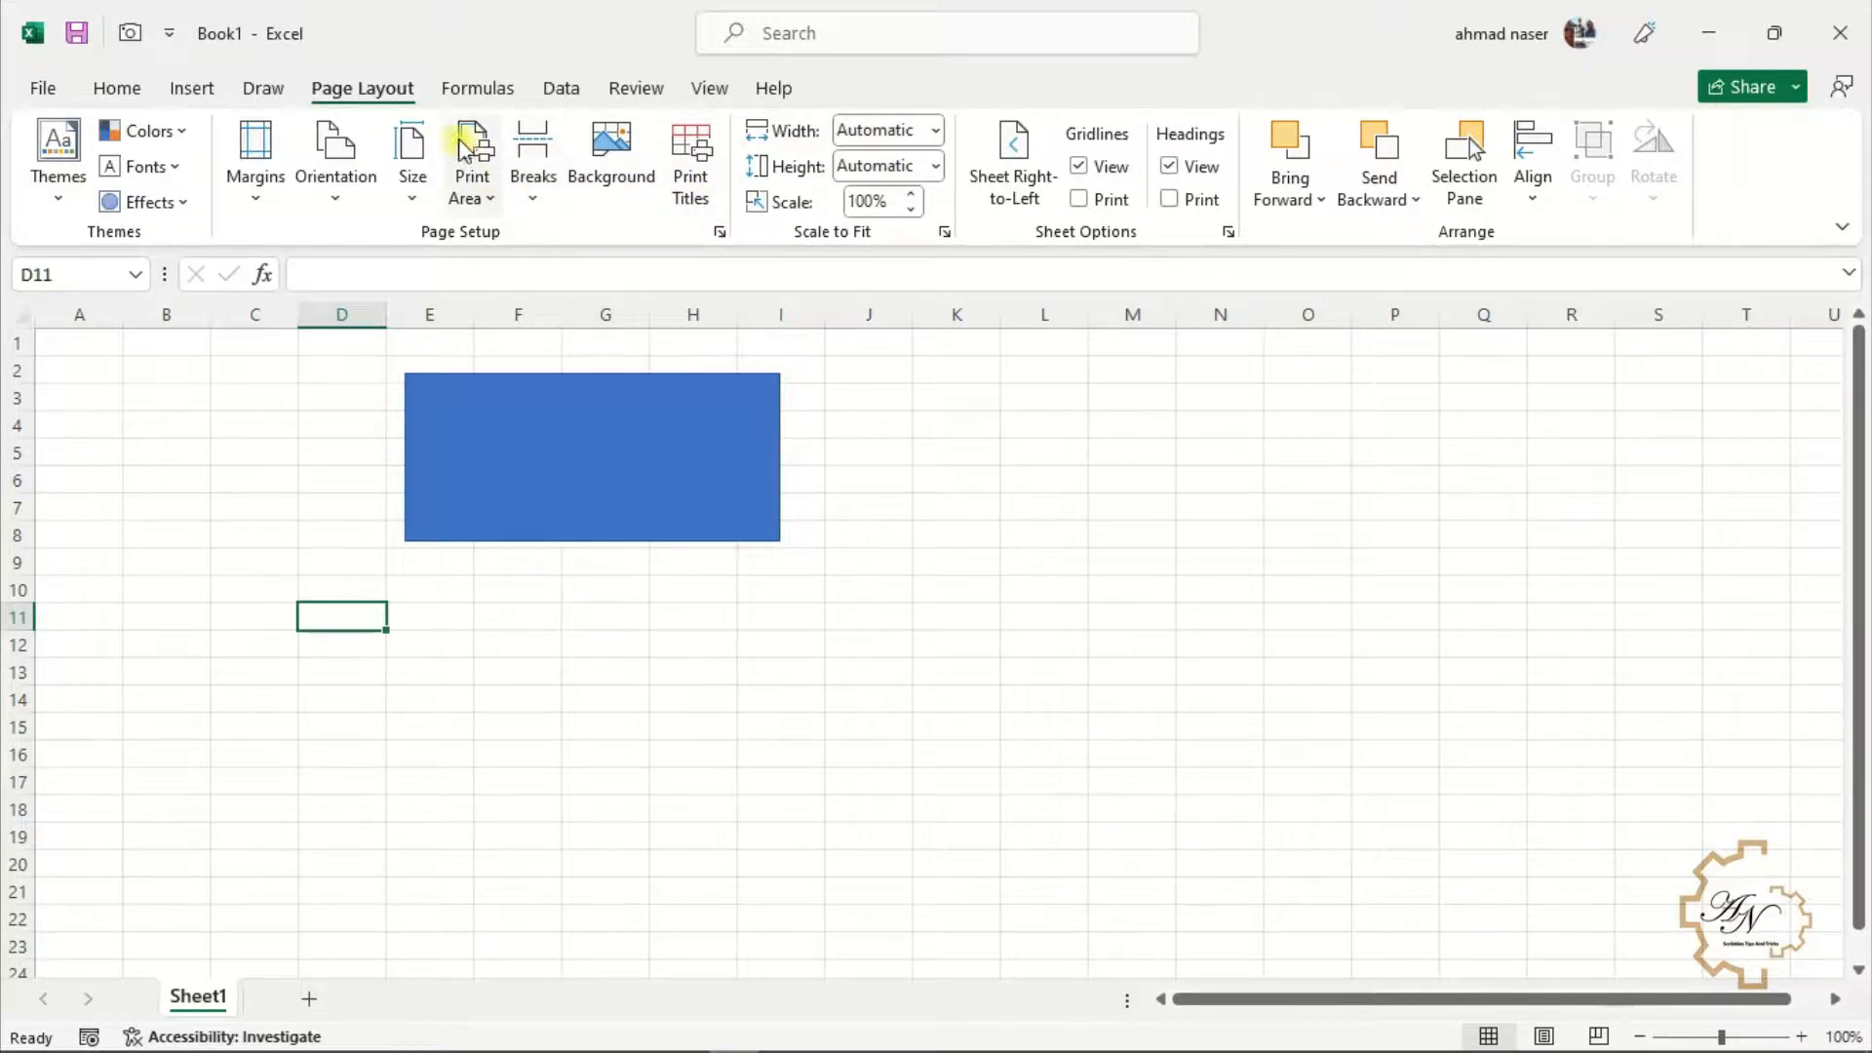
# Browse the Formulas, Data, Review and View ribbon tabs to review their command groups
pyautogui.click(475, 90)
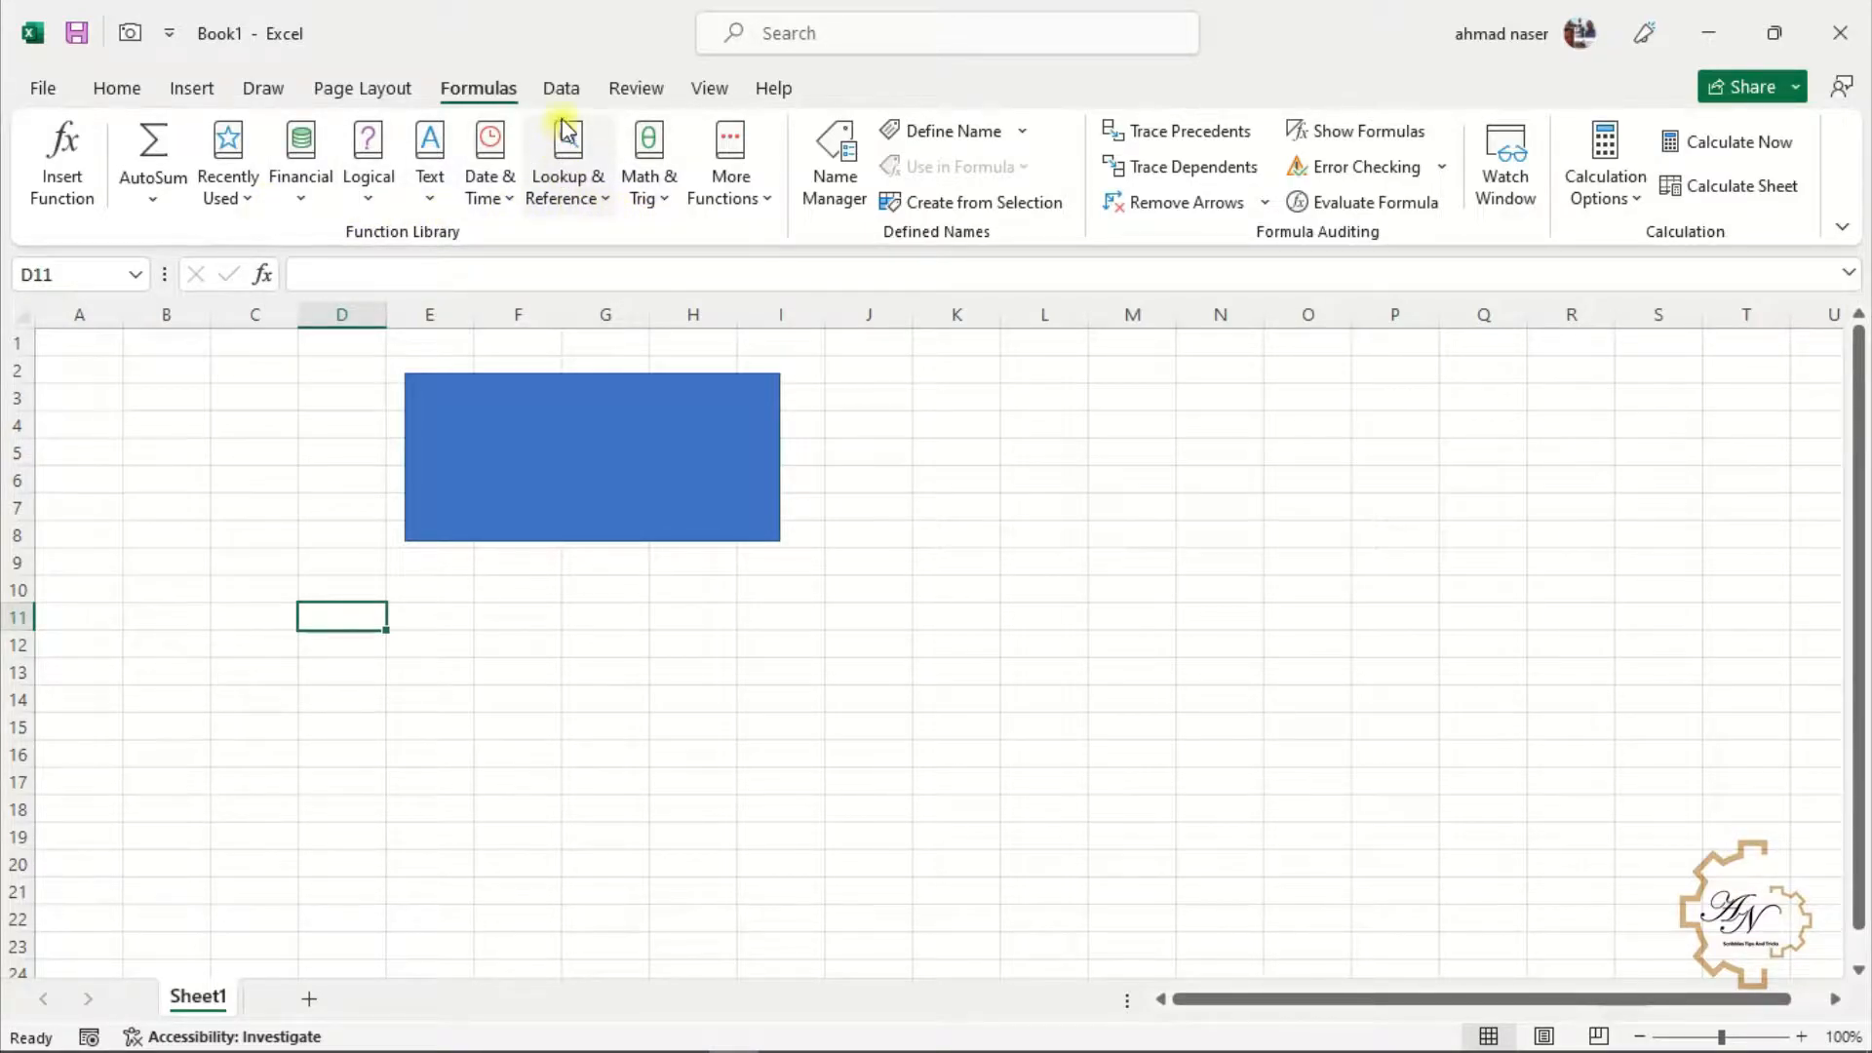
pyautogui.click(563, 94)
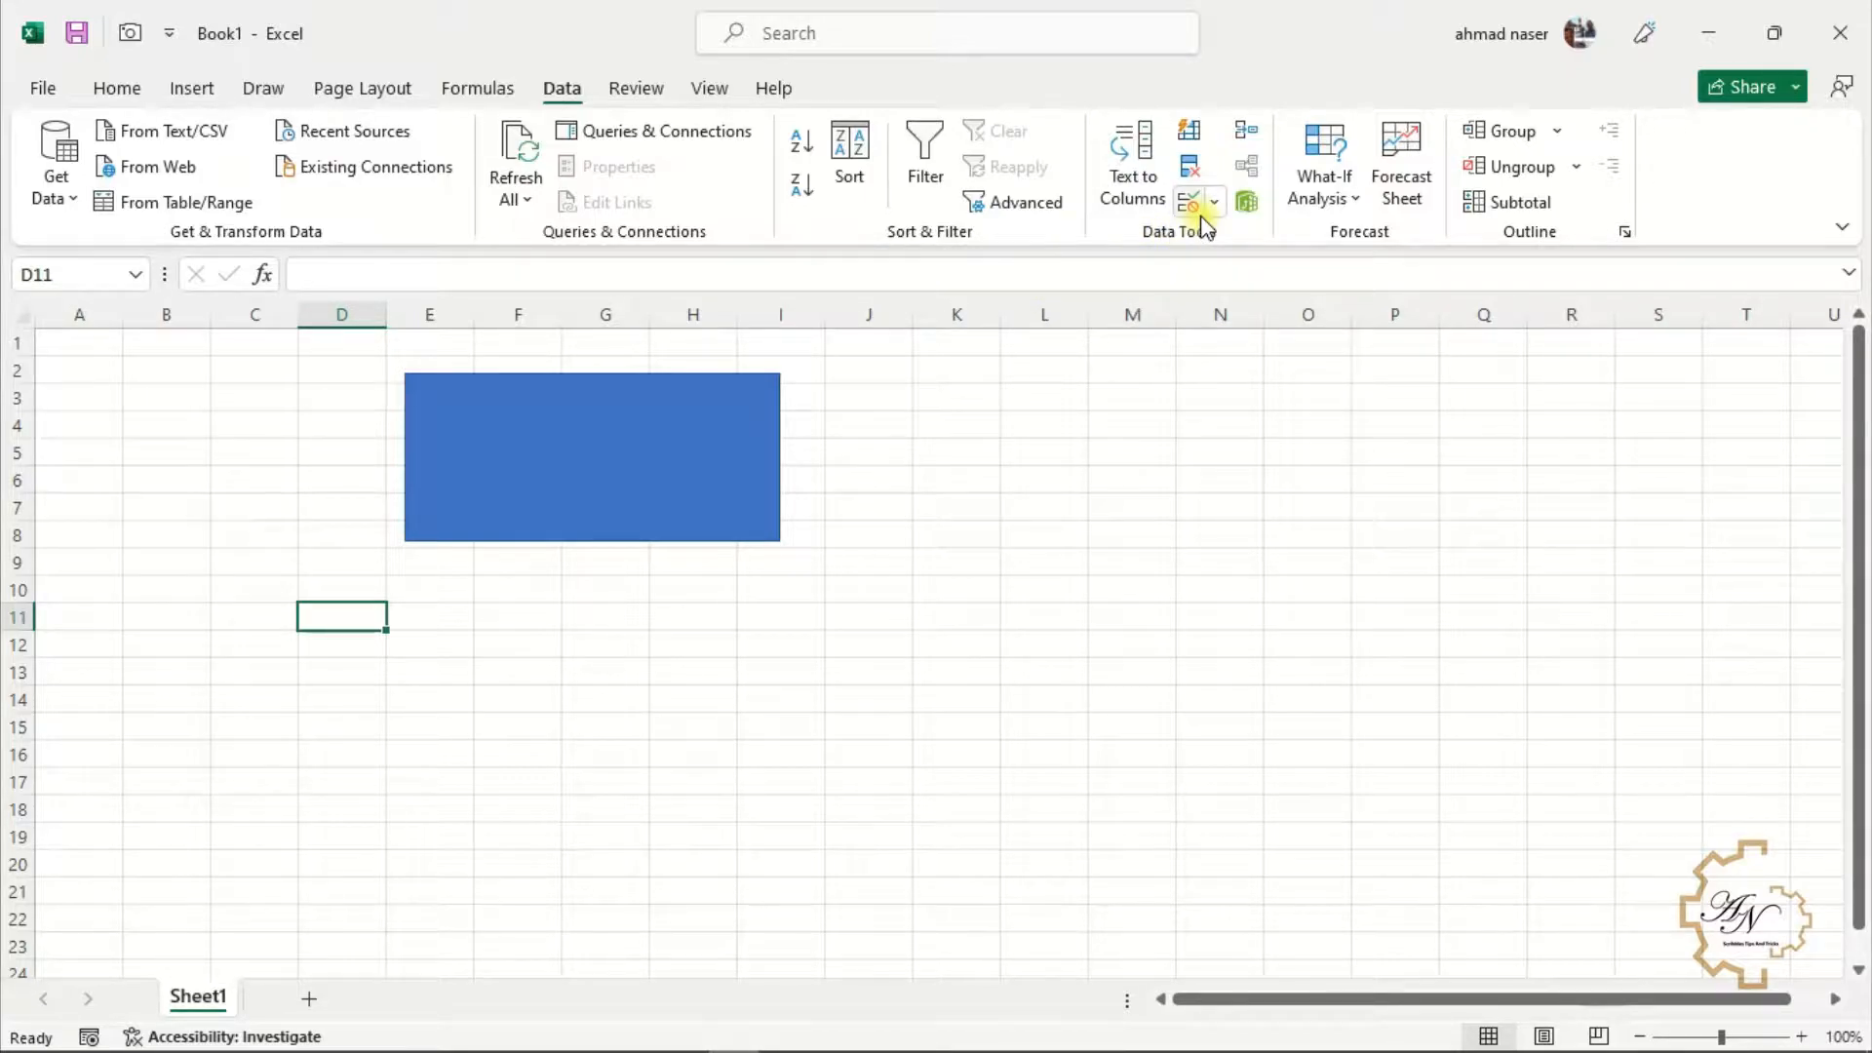
pyautogui.click(636, 88)
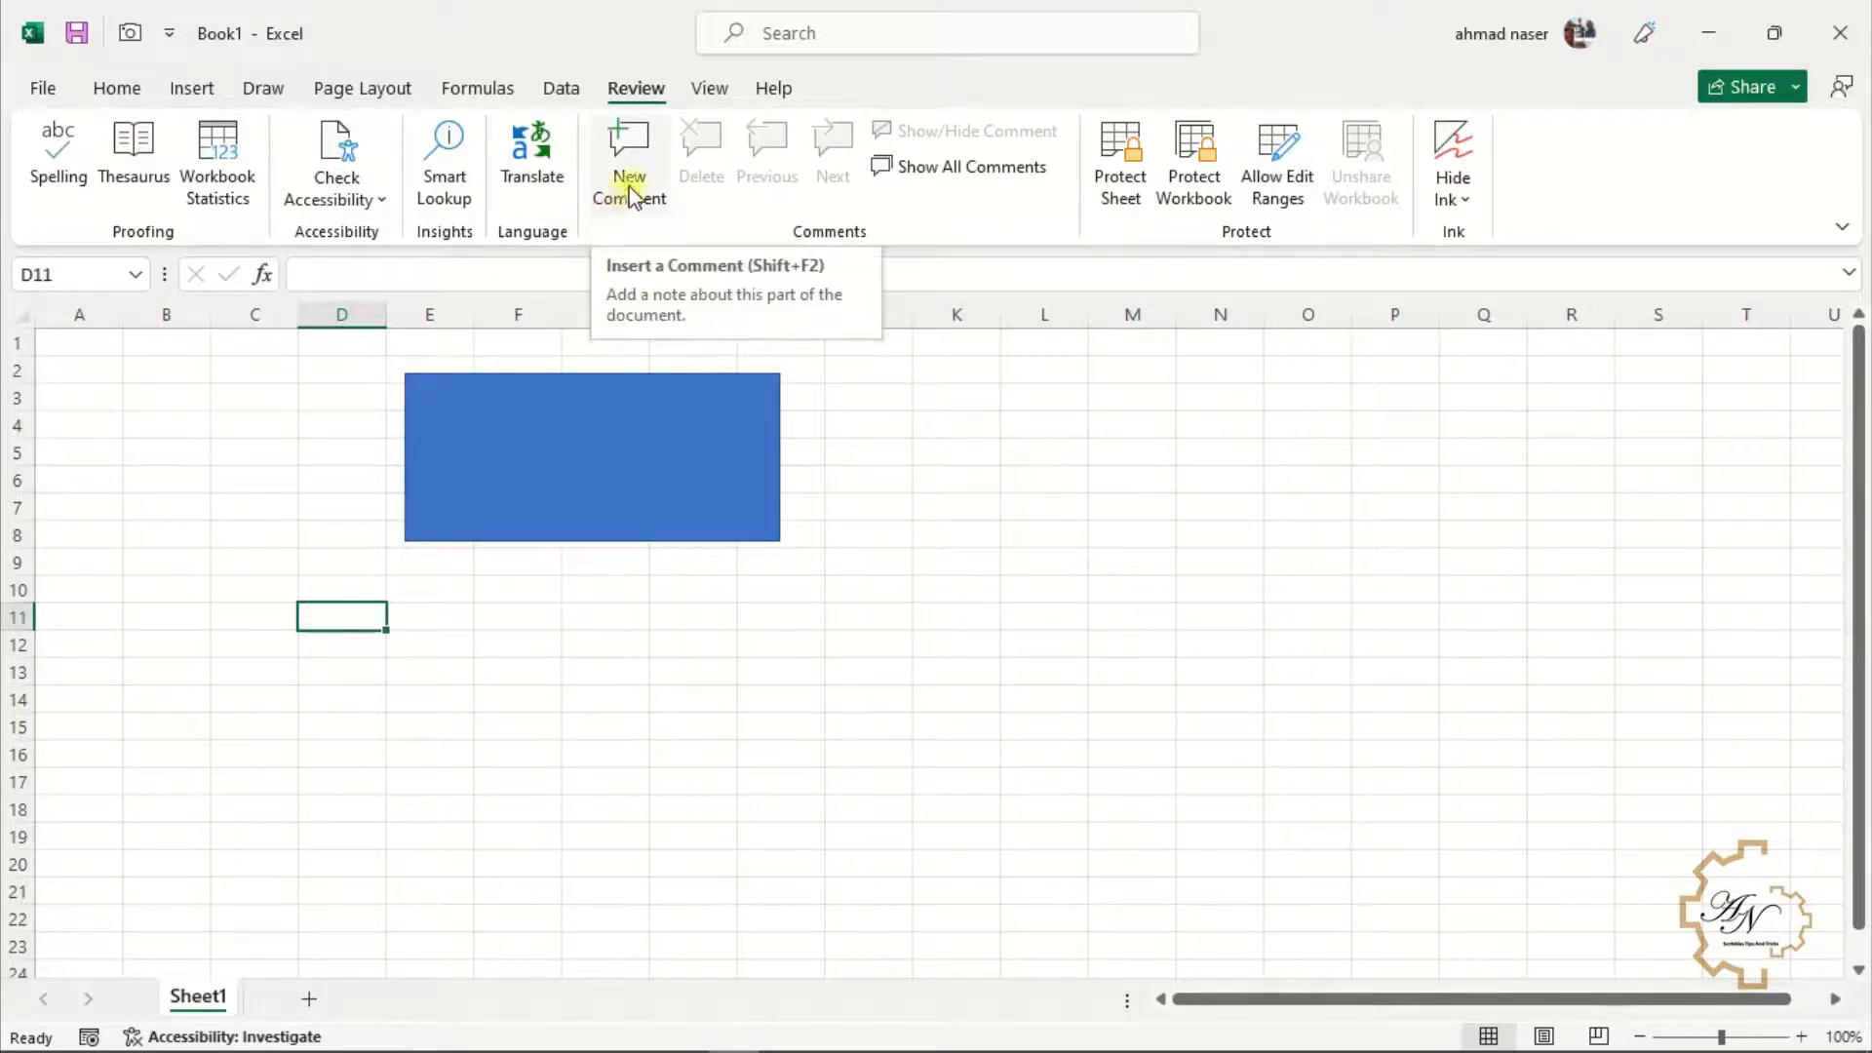
pyautogui.click(711, 90)
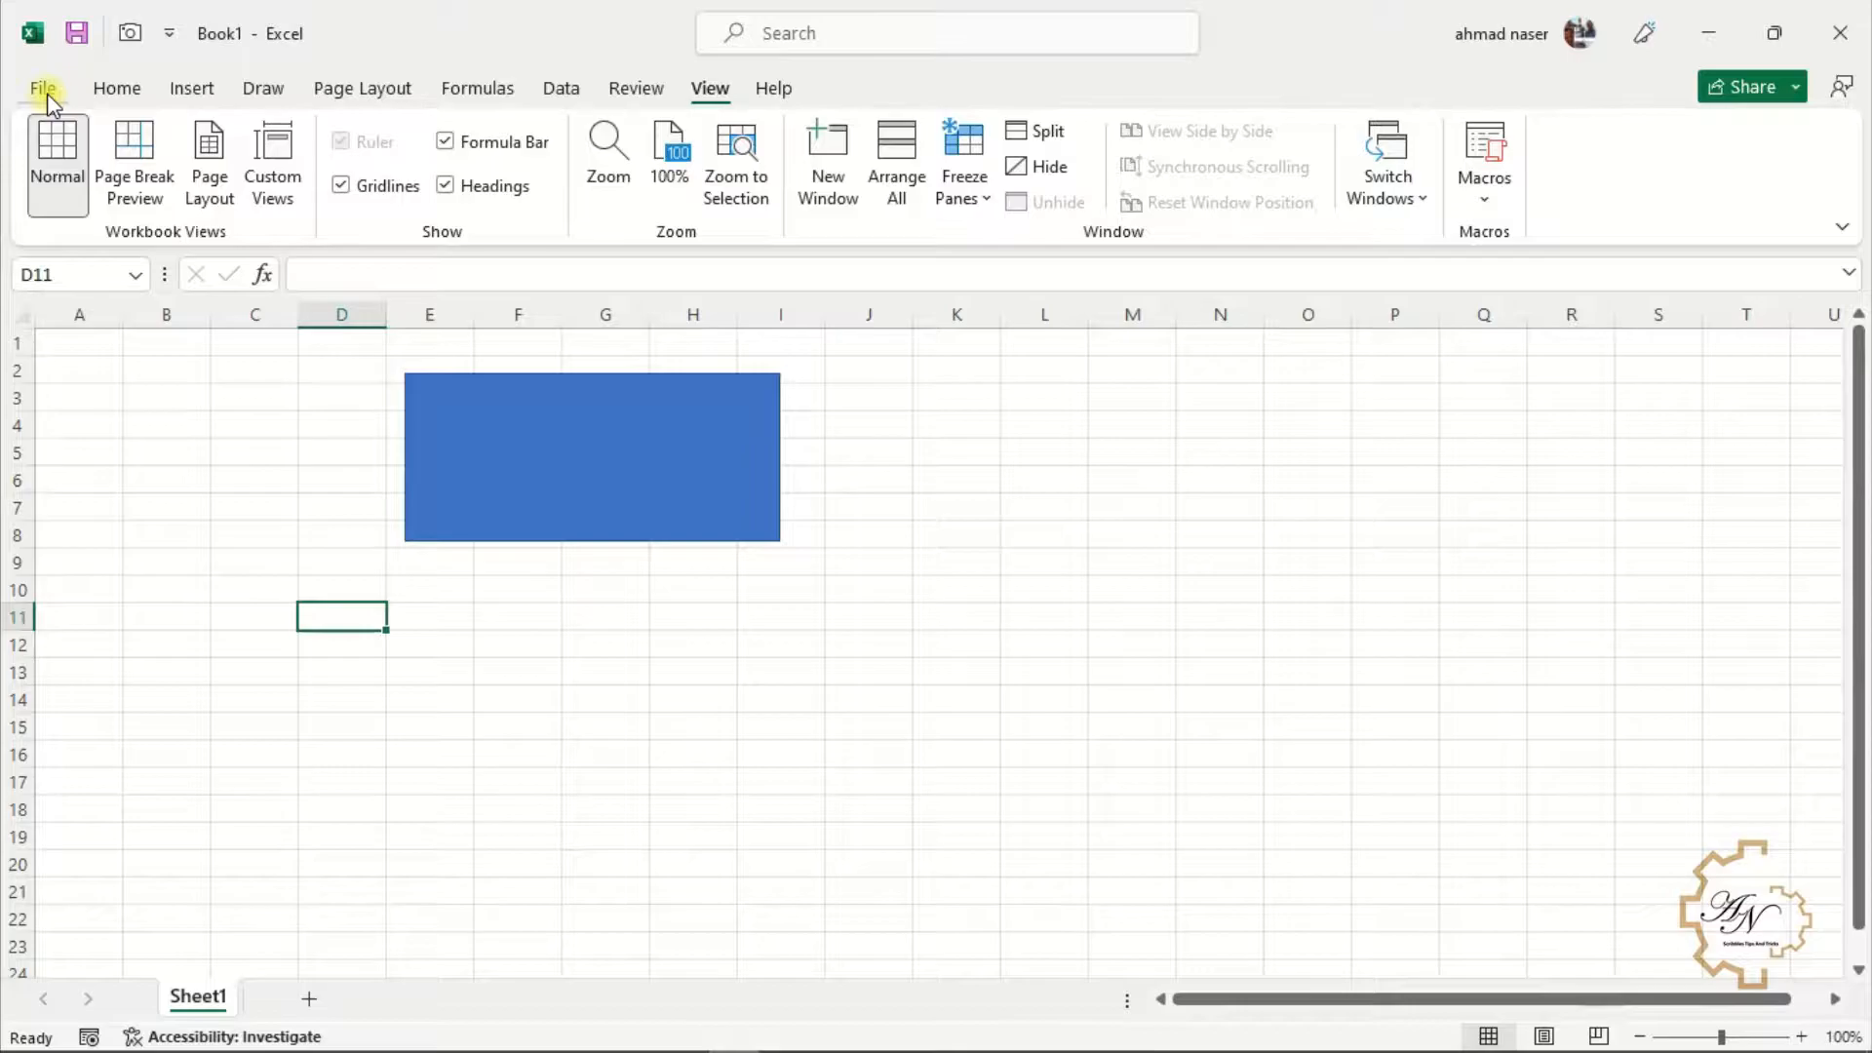
# Open Excel Options and enable the Developer tab in the ribbon customization settings
pyautogui.click(47, 91)
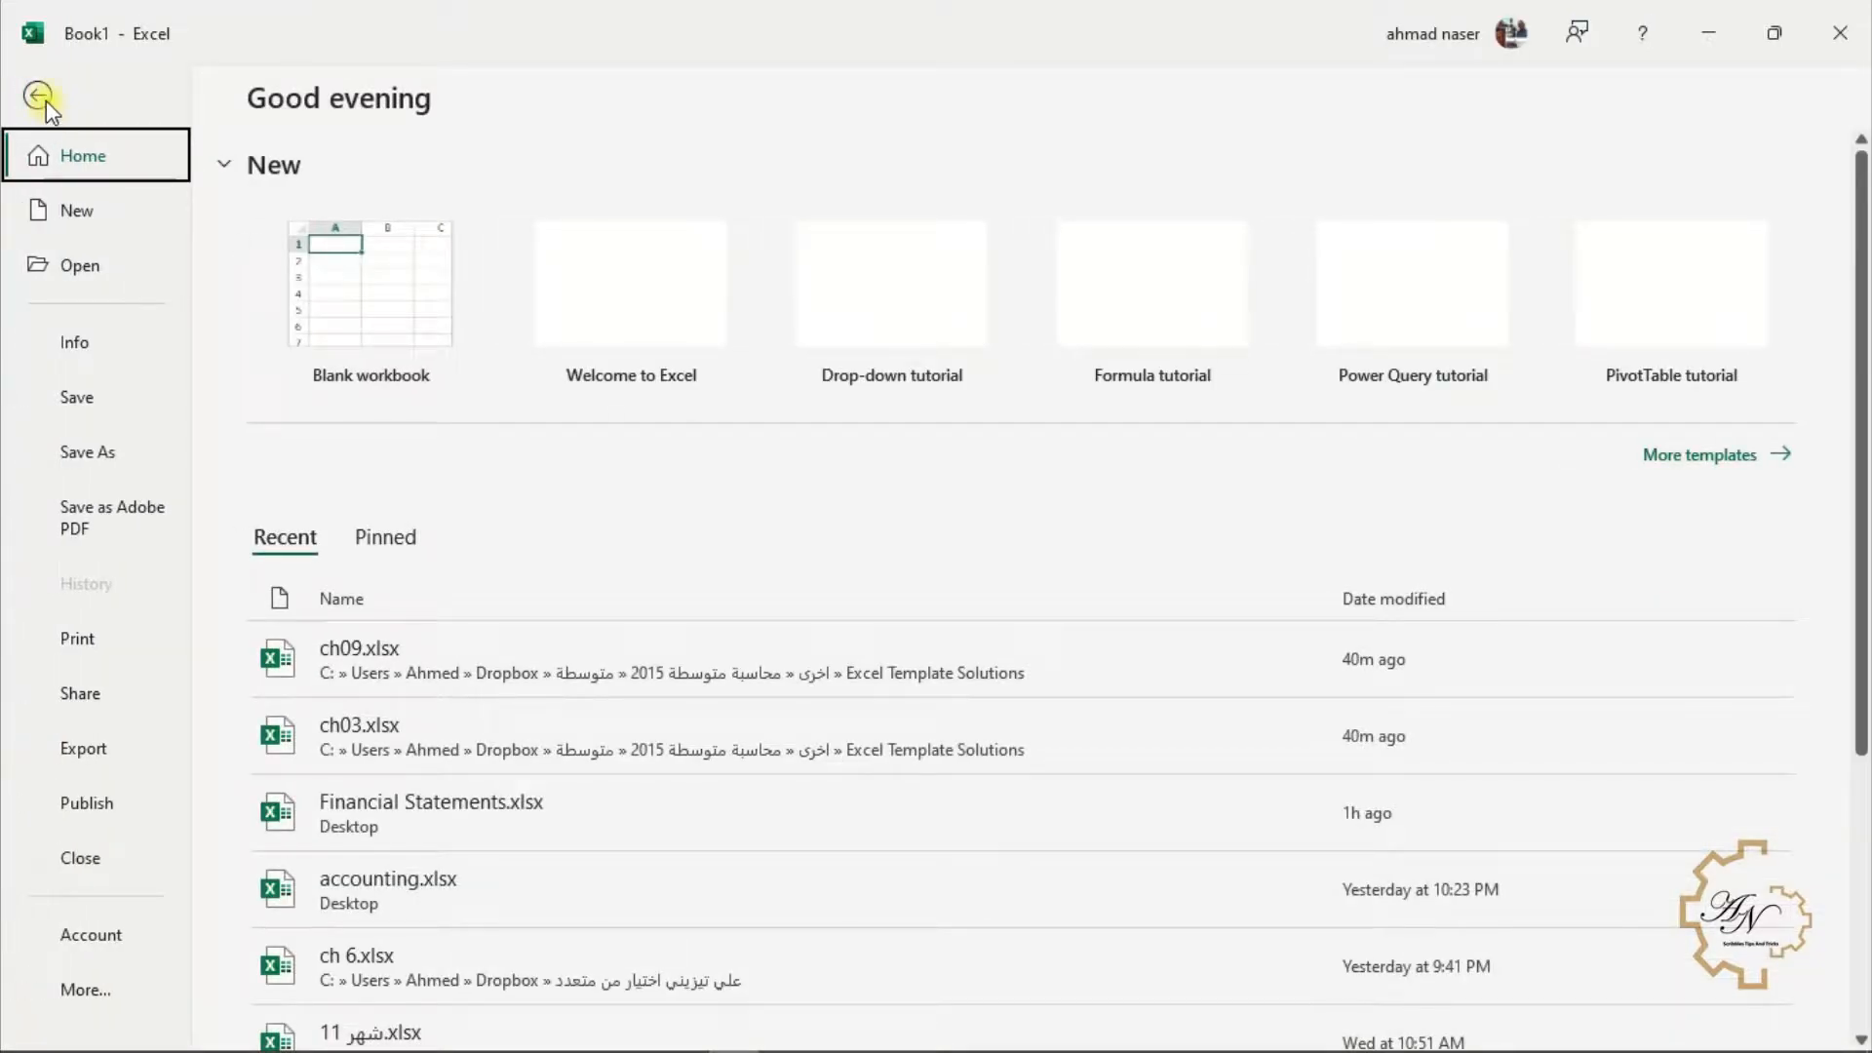
pyautogui.click(86, 986)
pyautogui.click(292, 974)
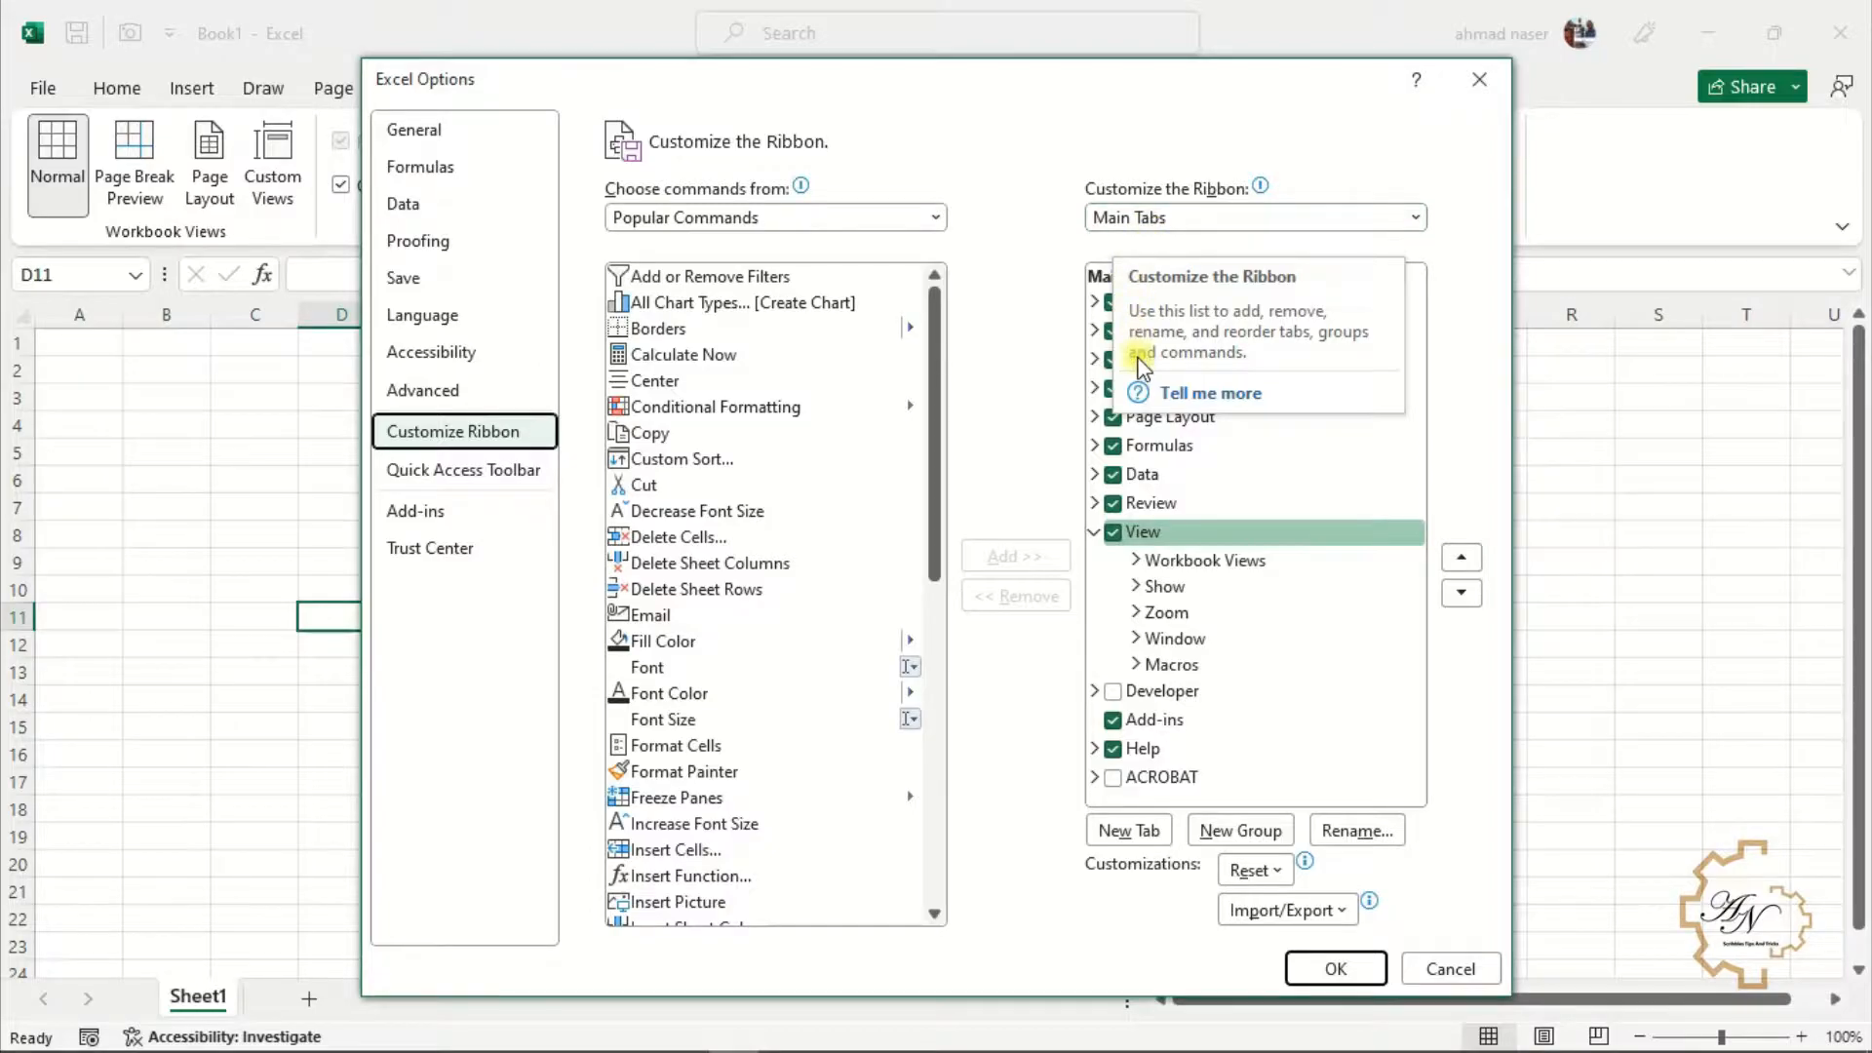
pyautogui.click(1113, 691)
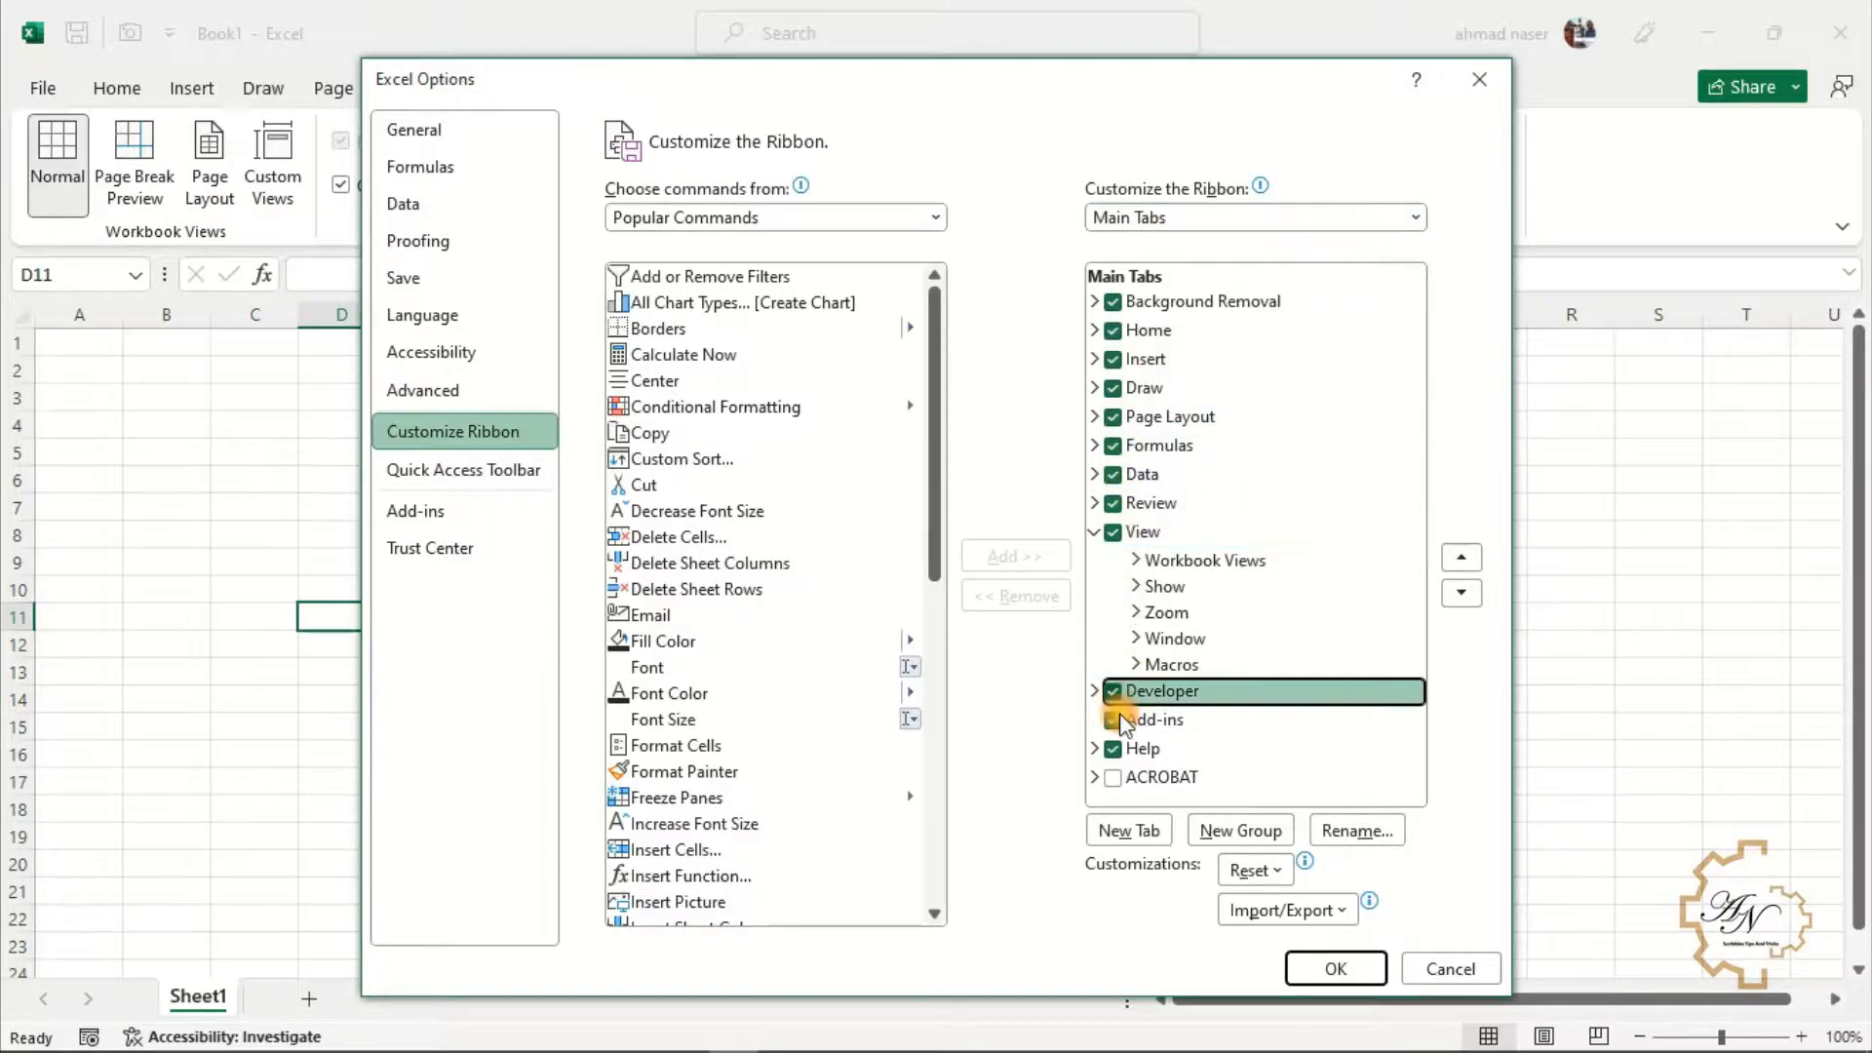
pyautogui.click(1334, 969)
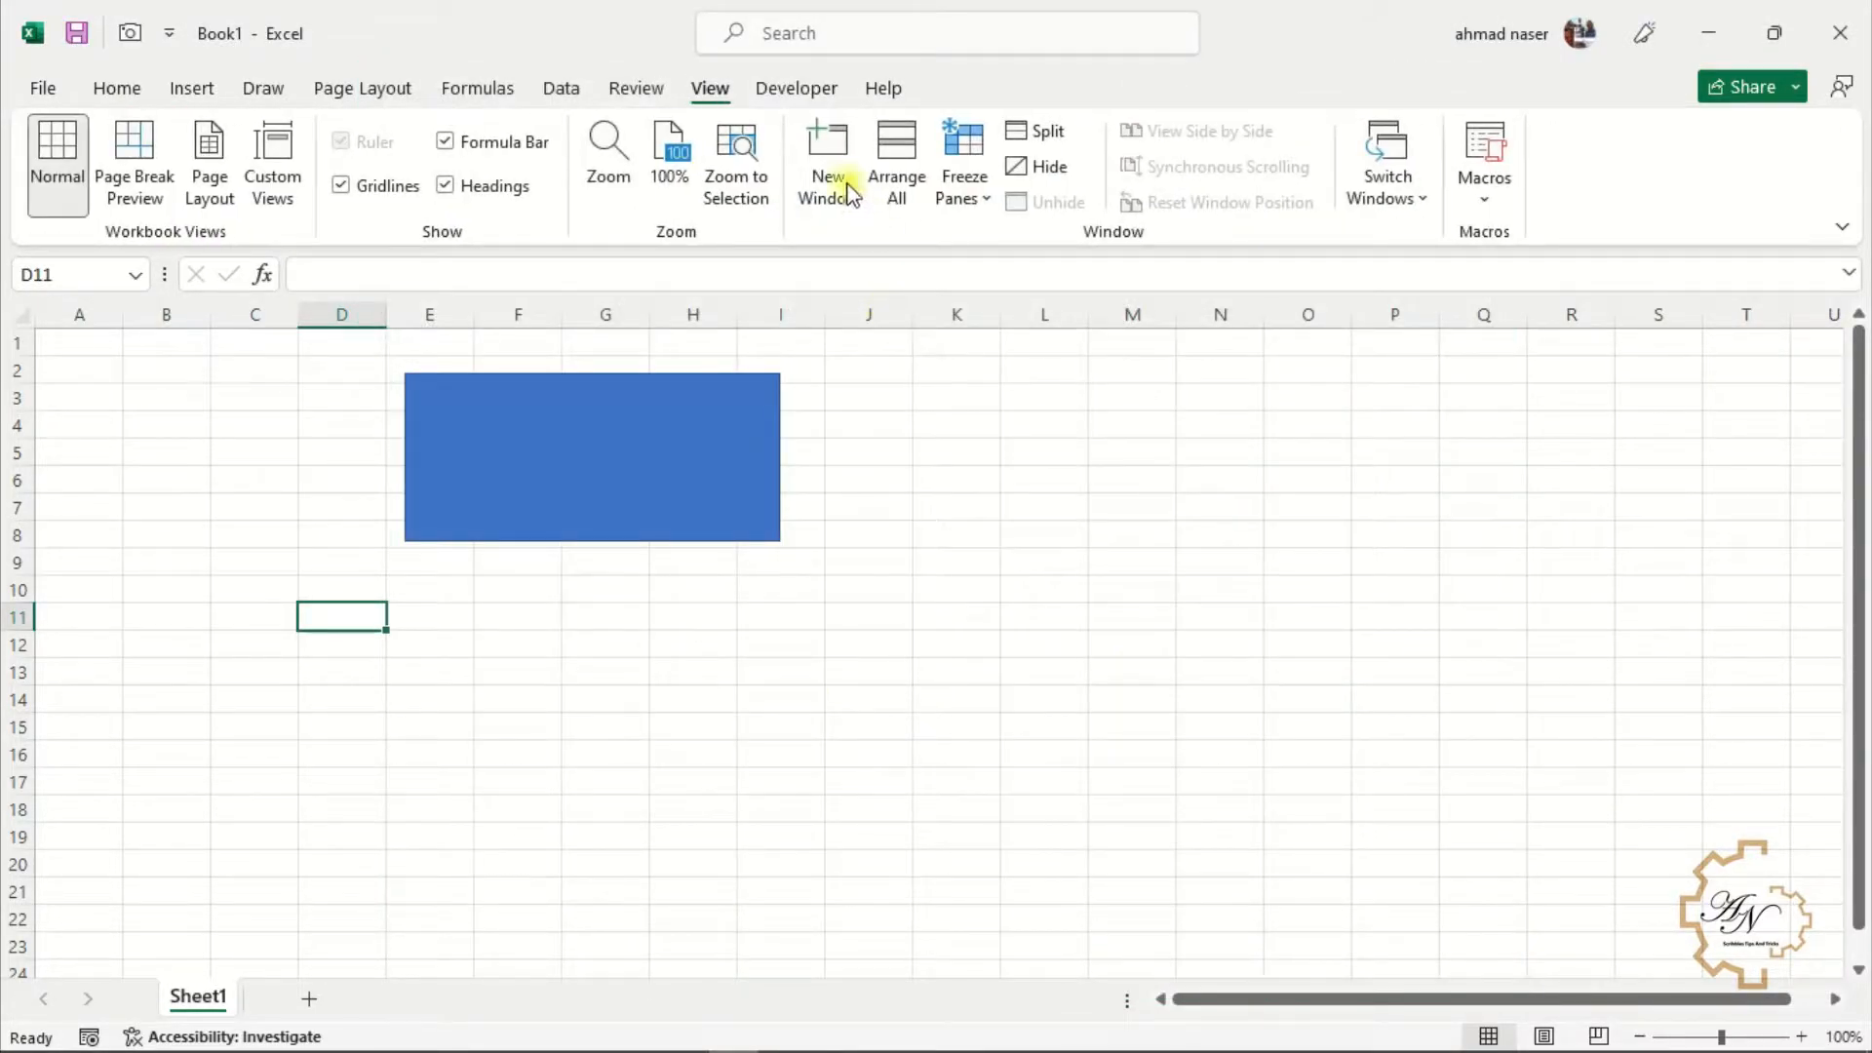
# Browse the Developer and Help tabs, then select the rectangle to reveal the Shape Format tab
pyautogui.click(794, 103)
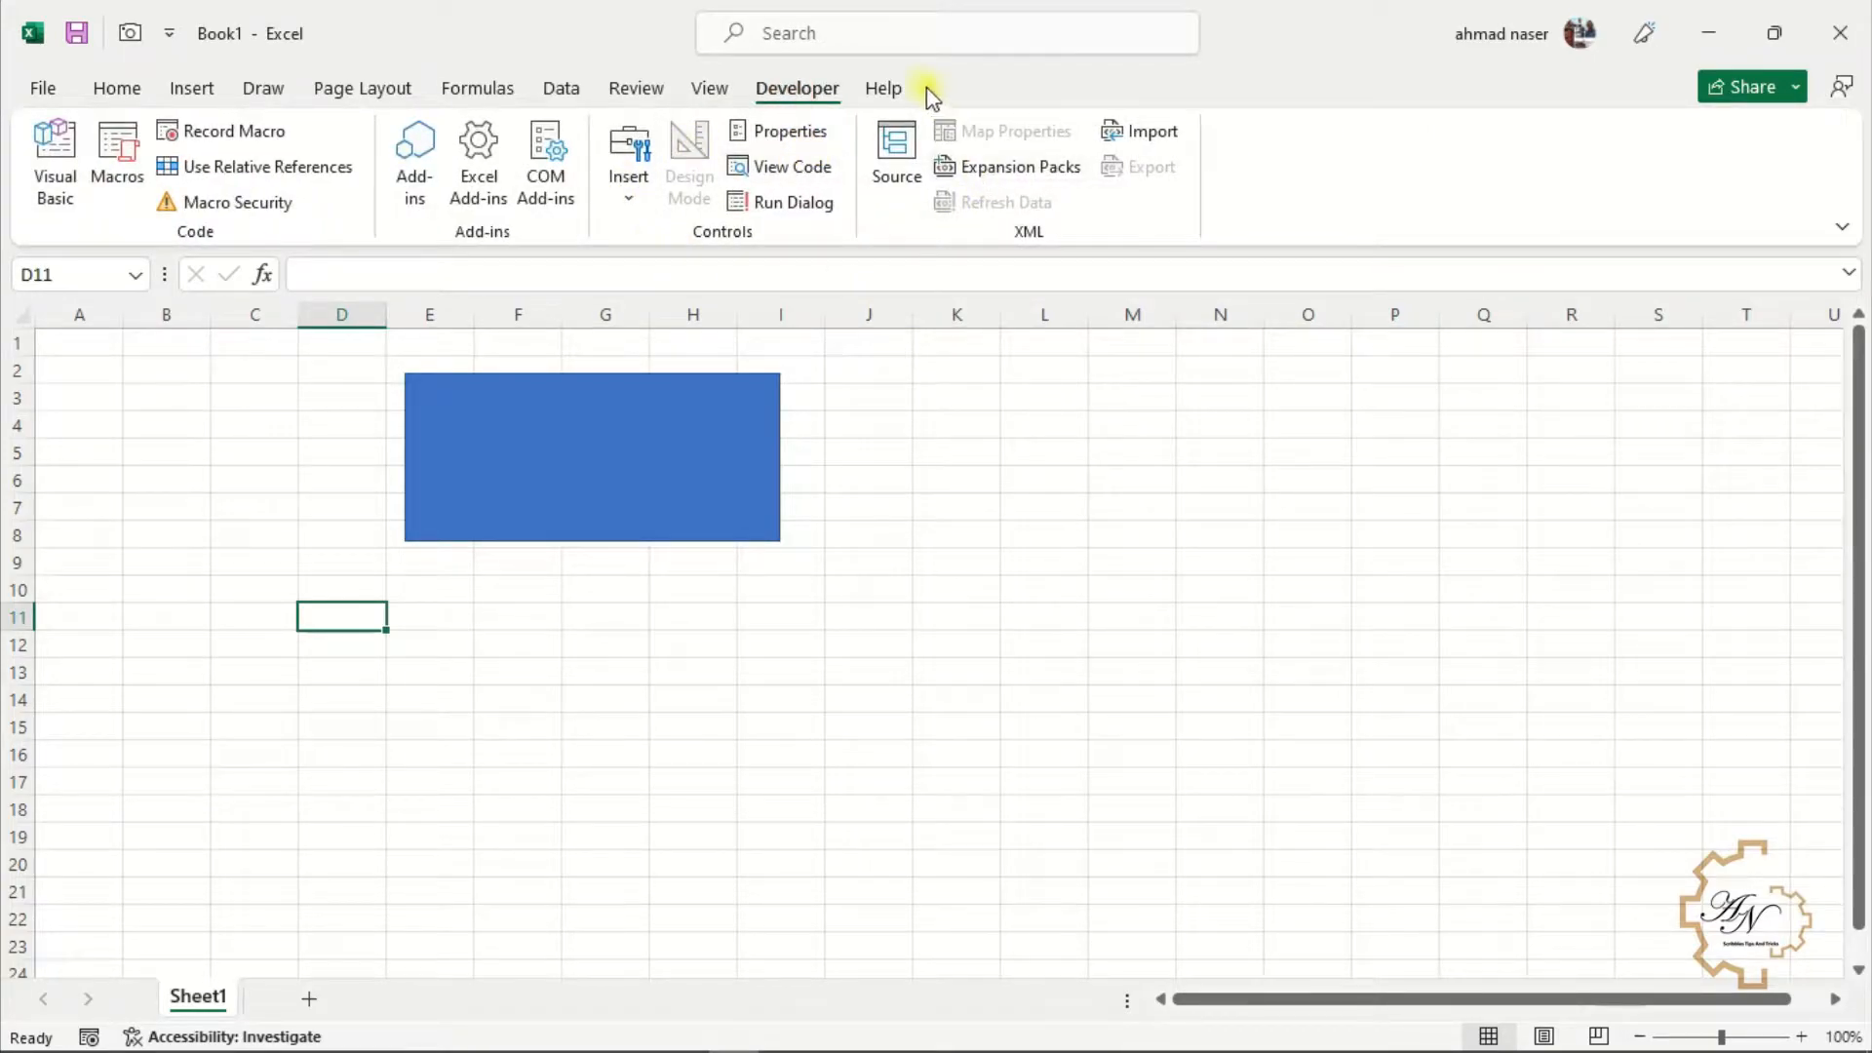
pyautogui.click(885, 86)
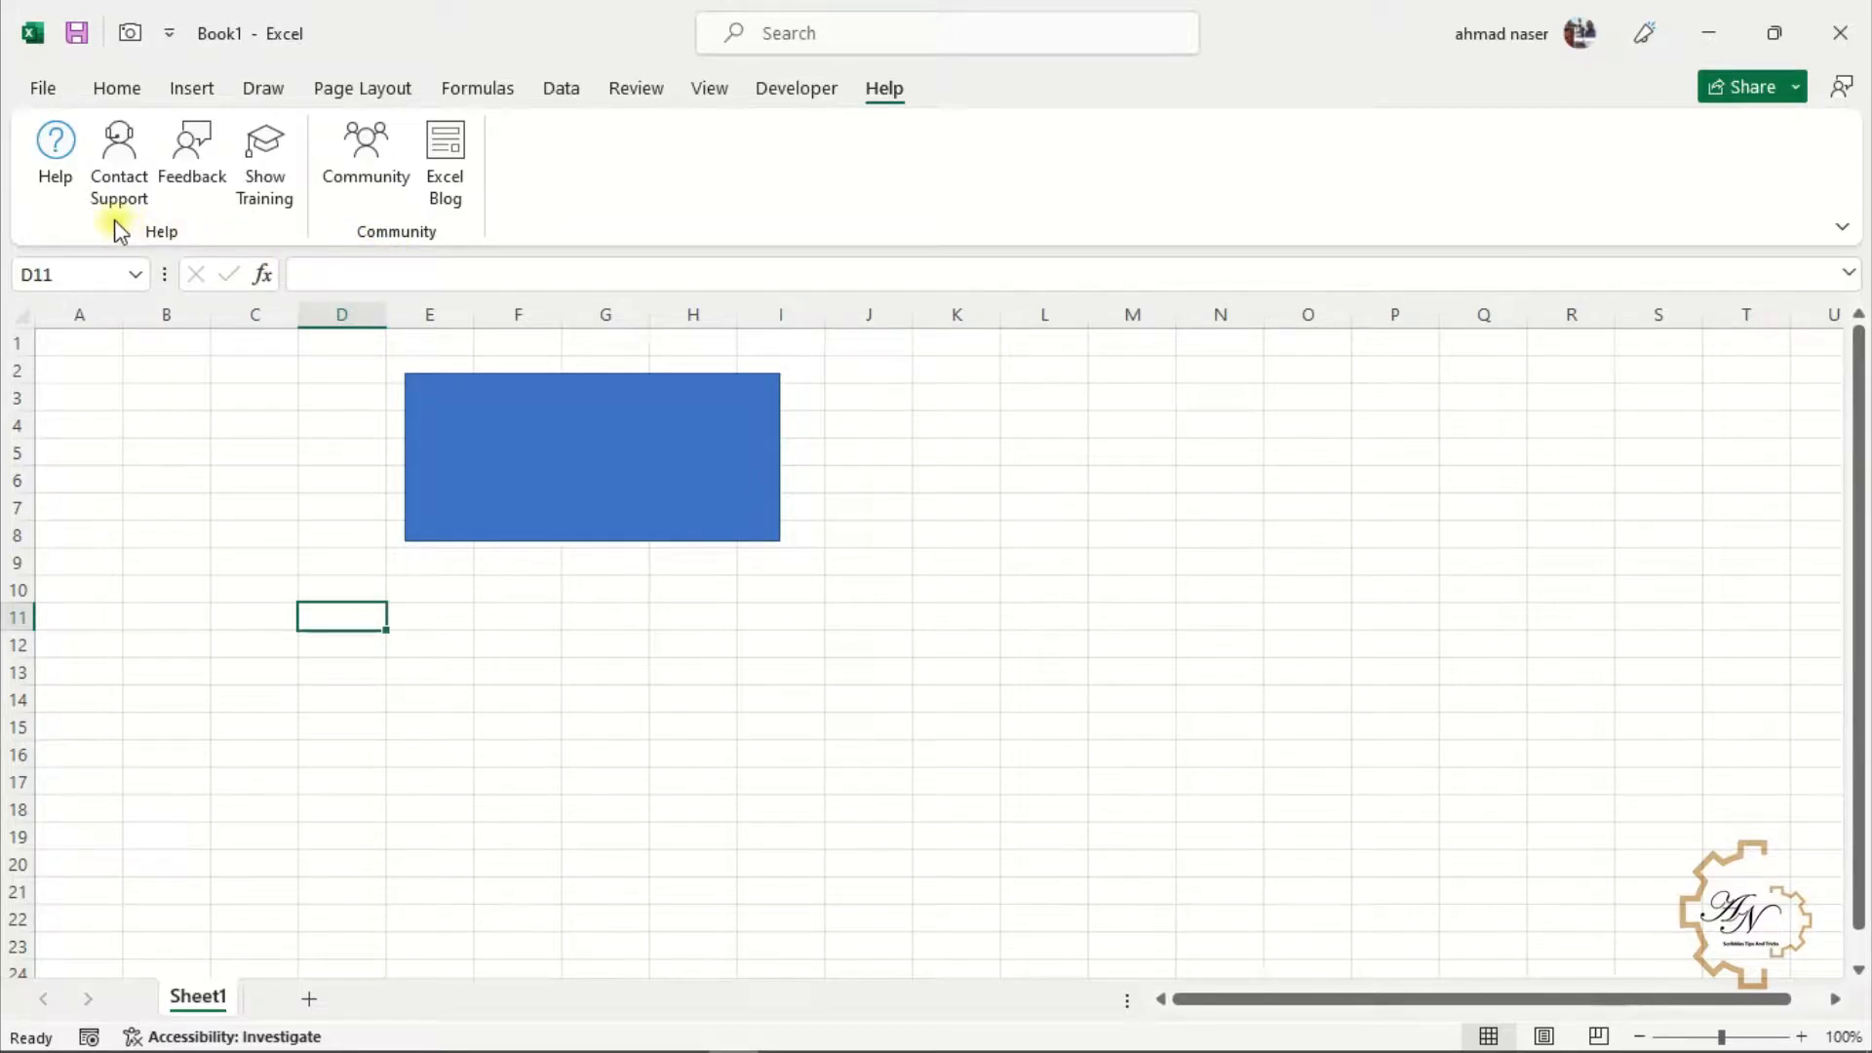
pyautogui.click(802, 90)
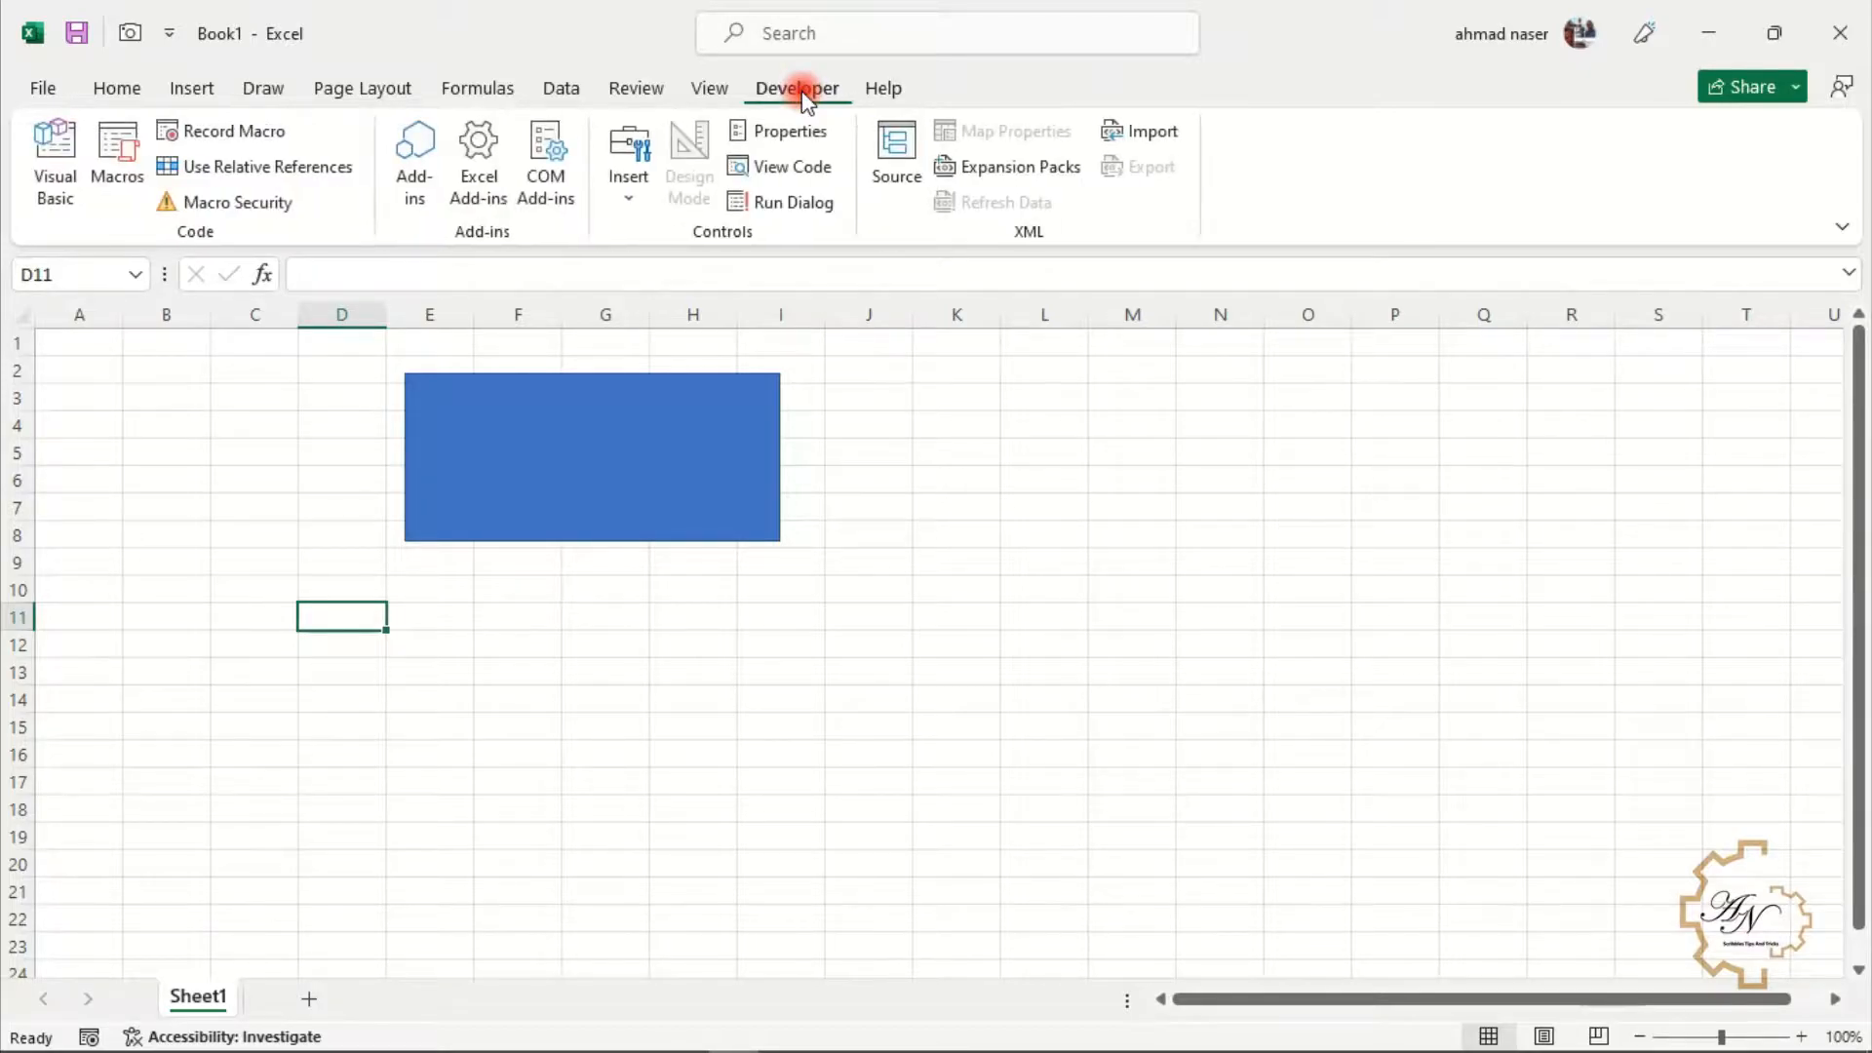
pyautogui.click(501, 465)
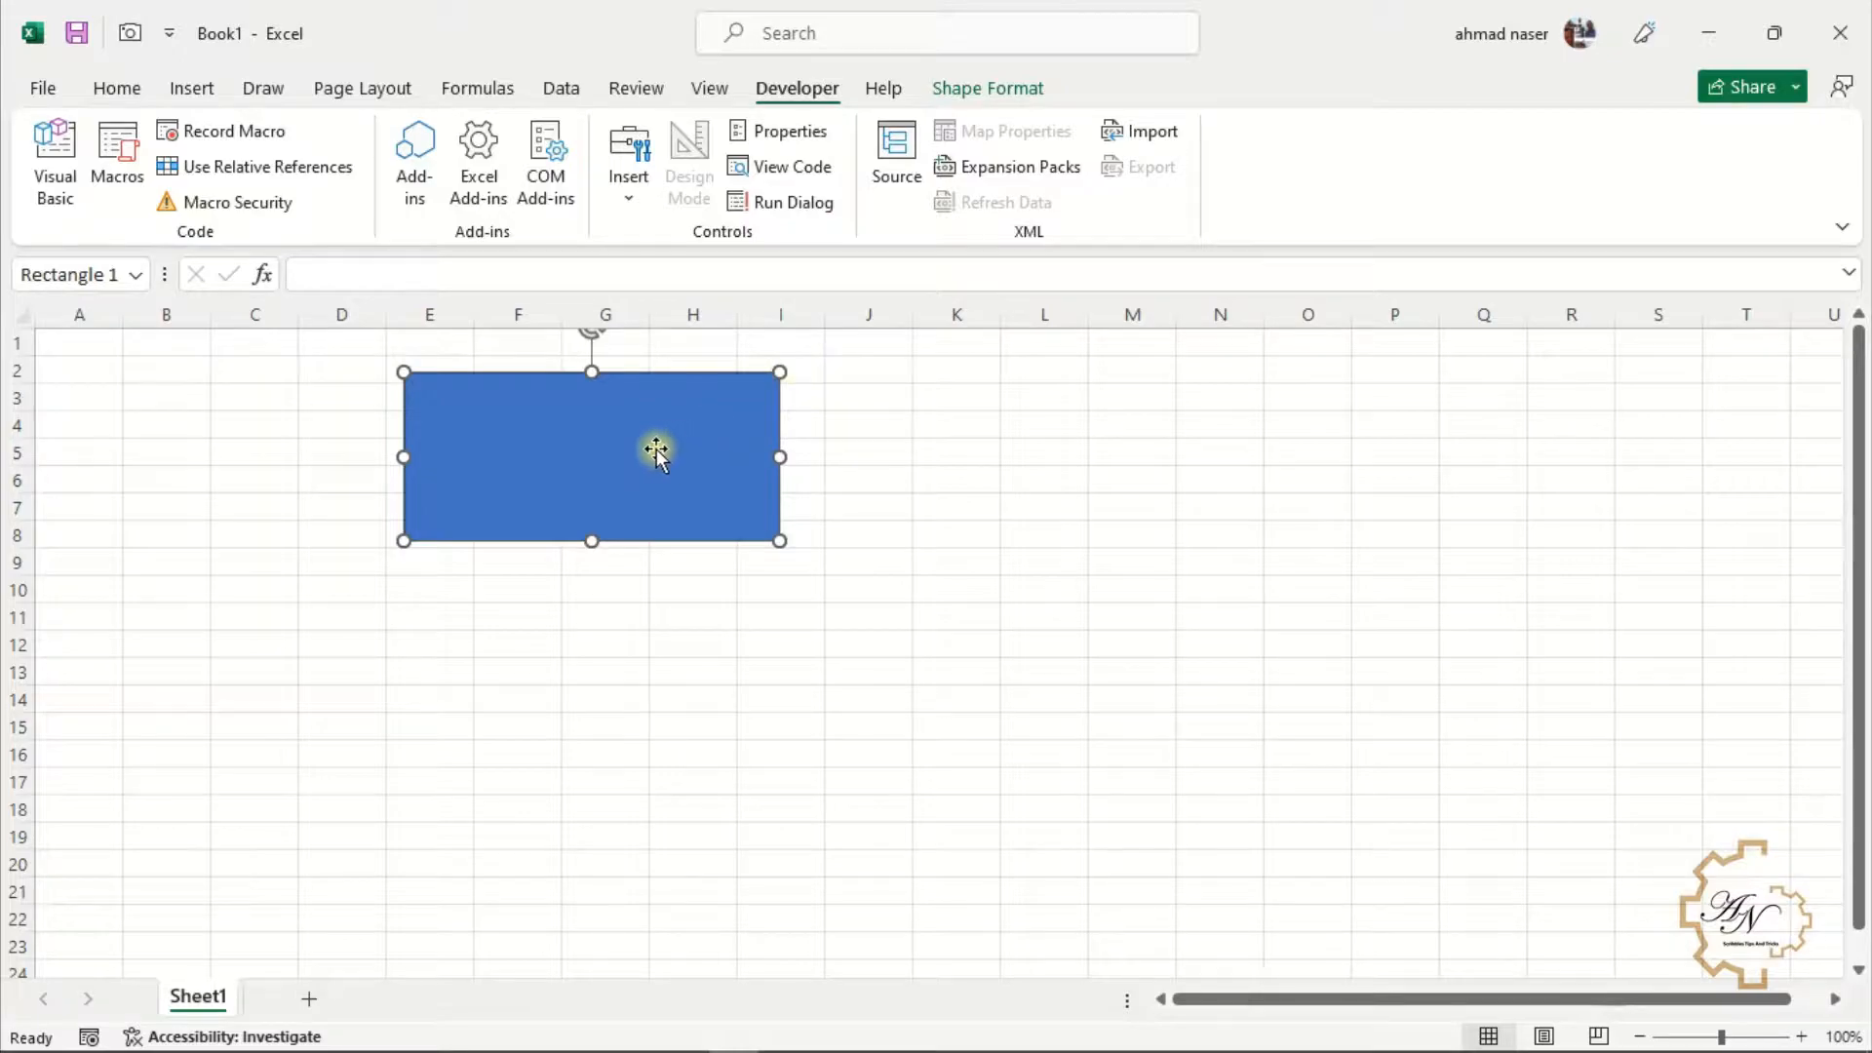
pyautogui.click(966, 94)
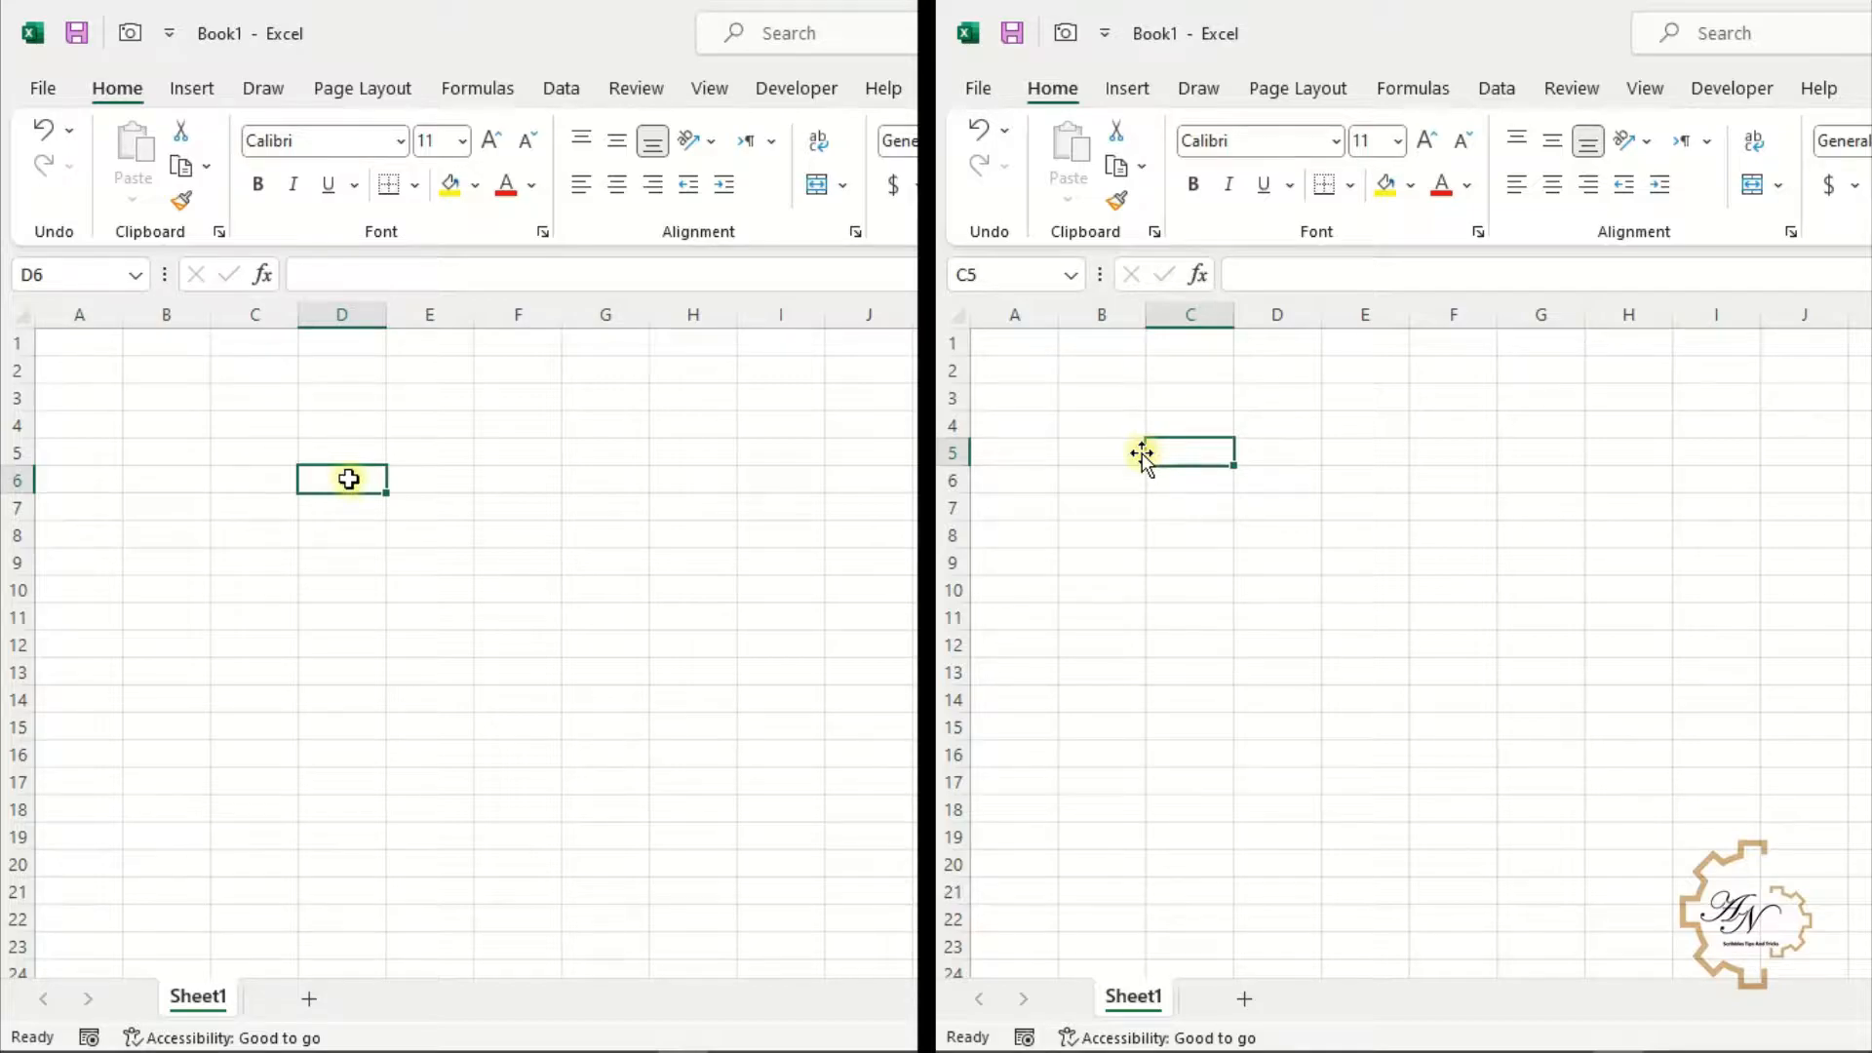
# Enter 12000 in cell A1 of one window and a name in A1 of the side-by-side window
pyautogui.click(91, 348)
pyautogui.click(1022, 351)
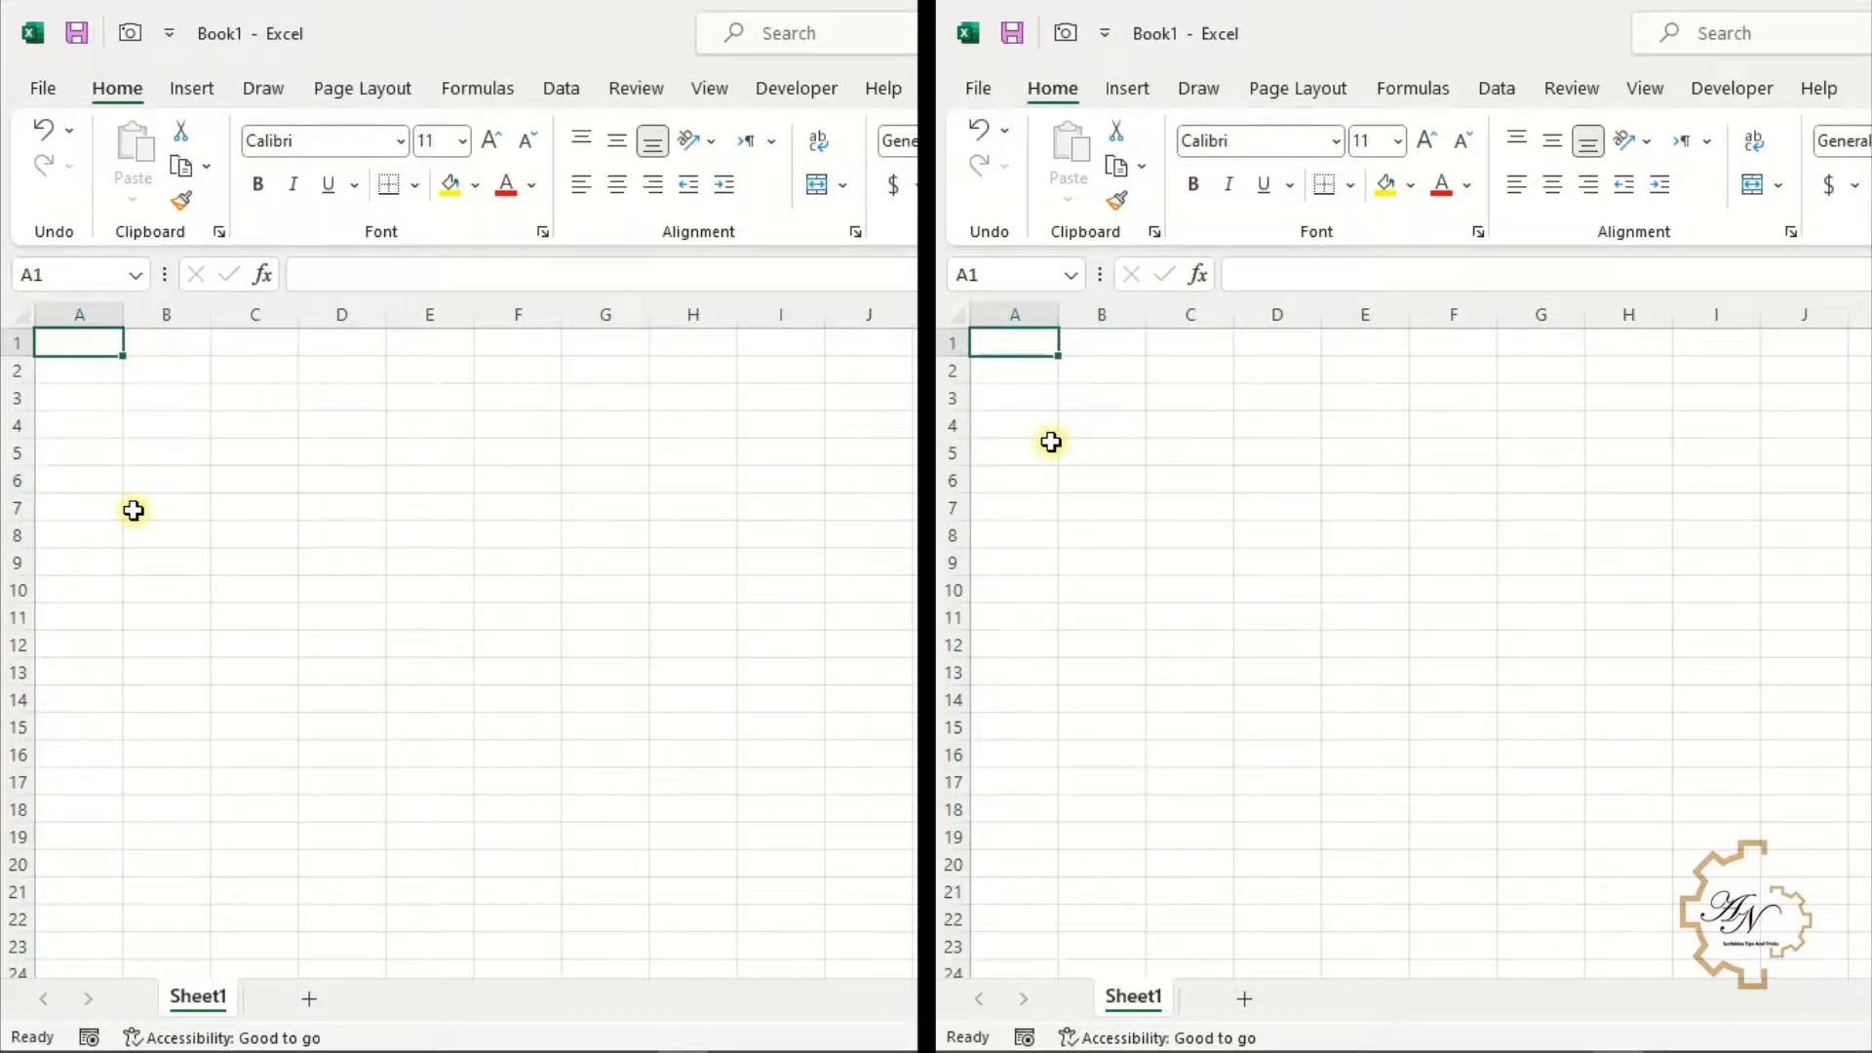
pyautogui.write('12000Ah')
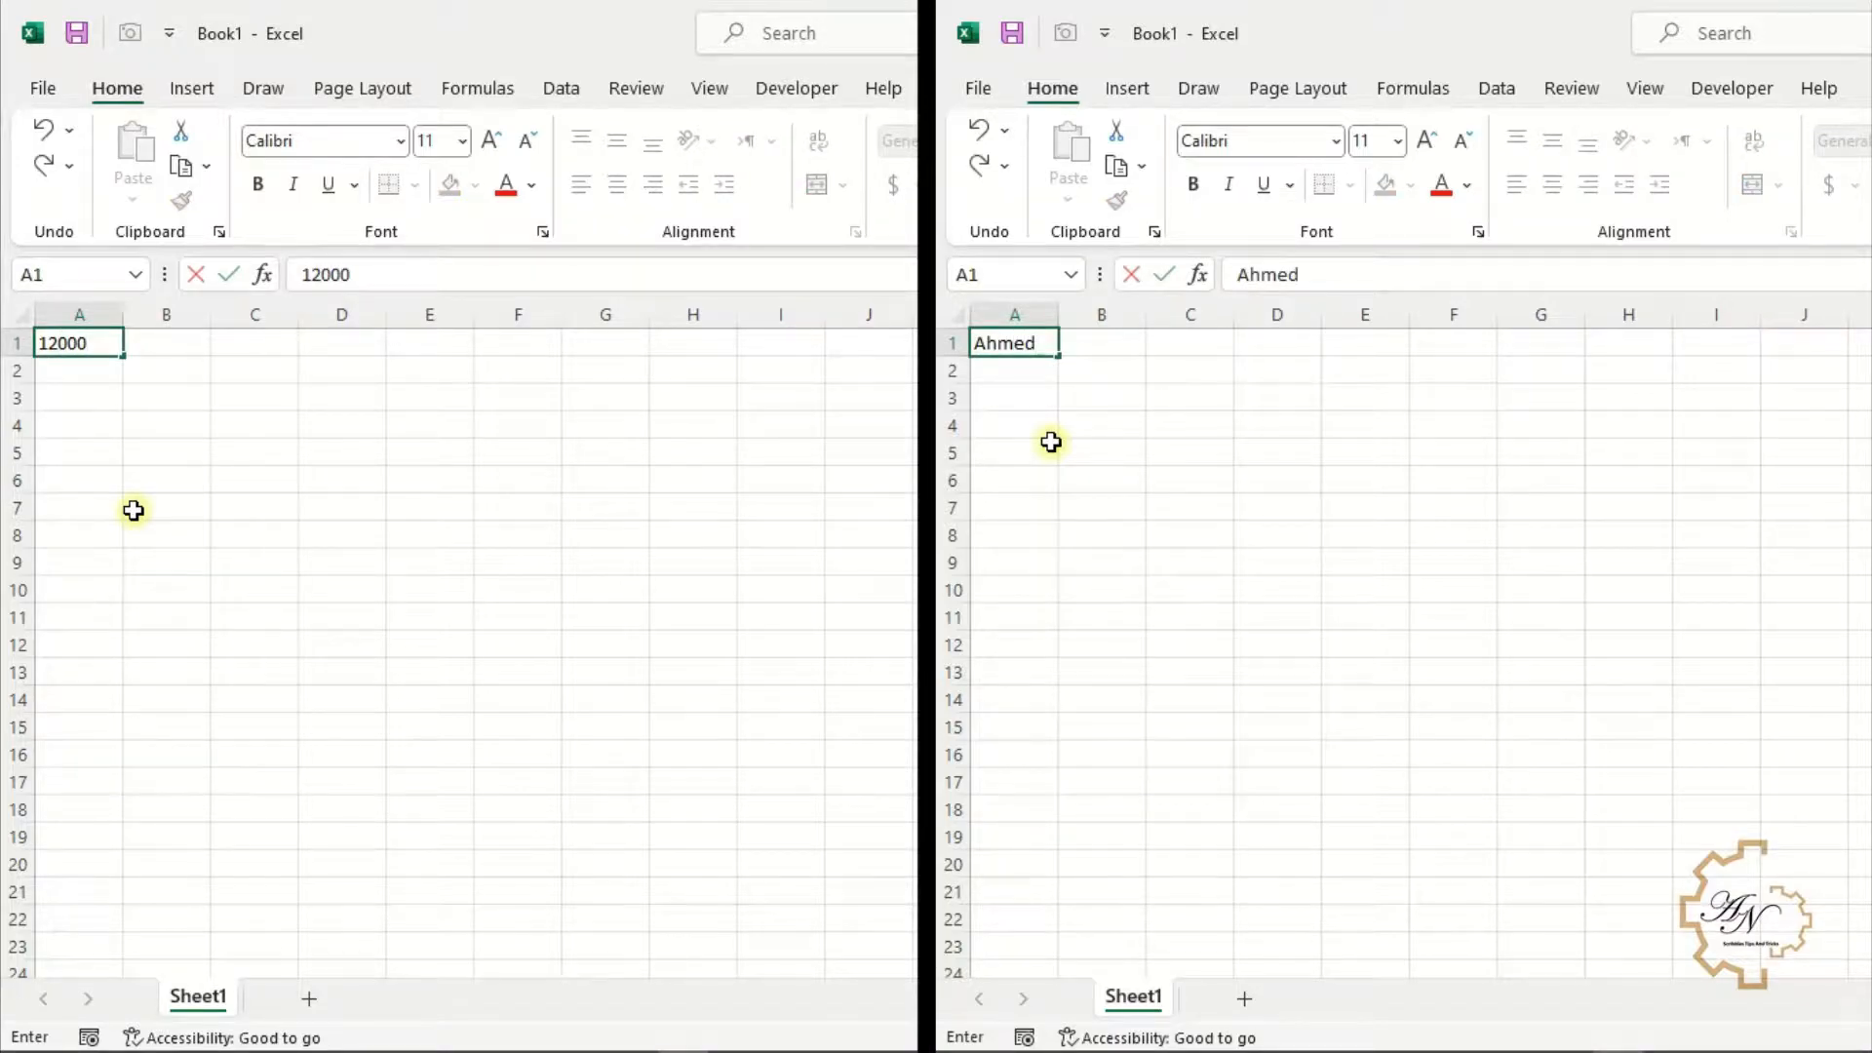
pyautogui.press('Return')
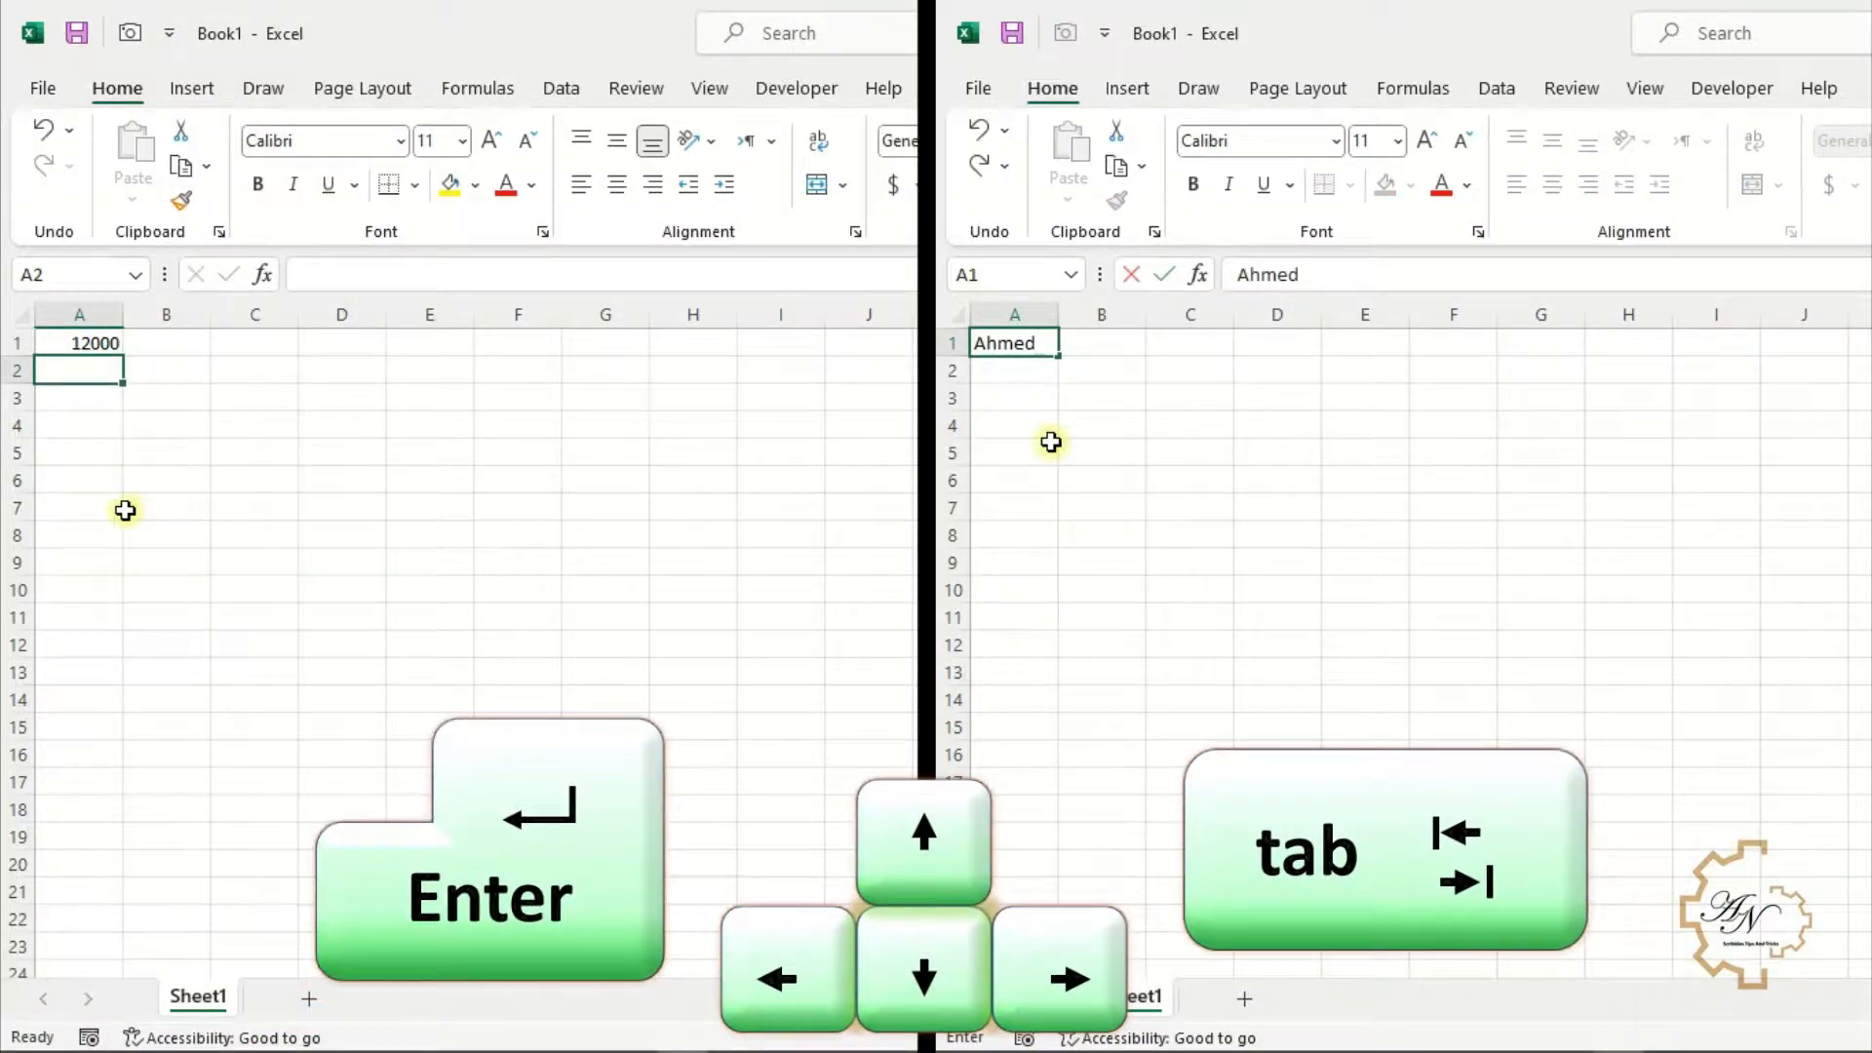
pyautogui.press('Tab')
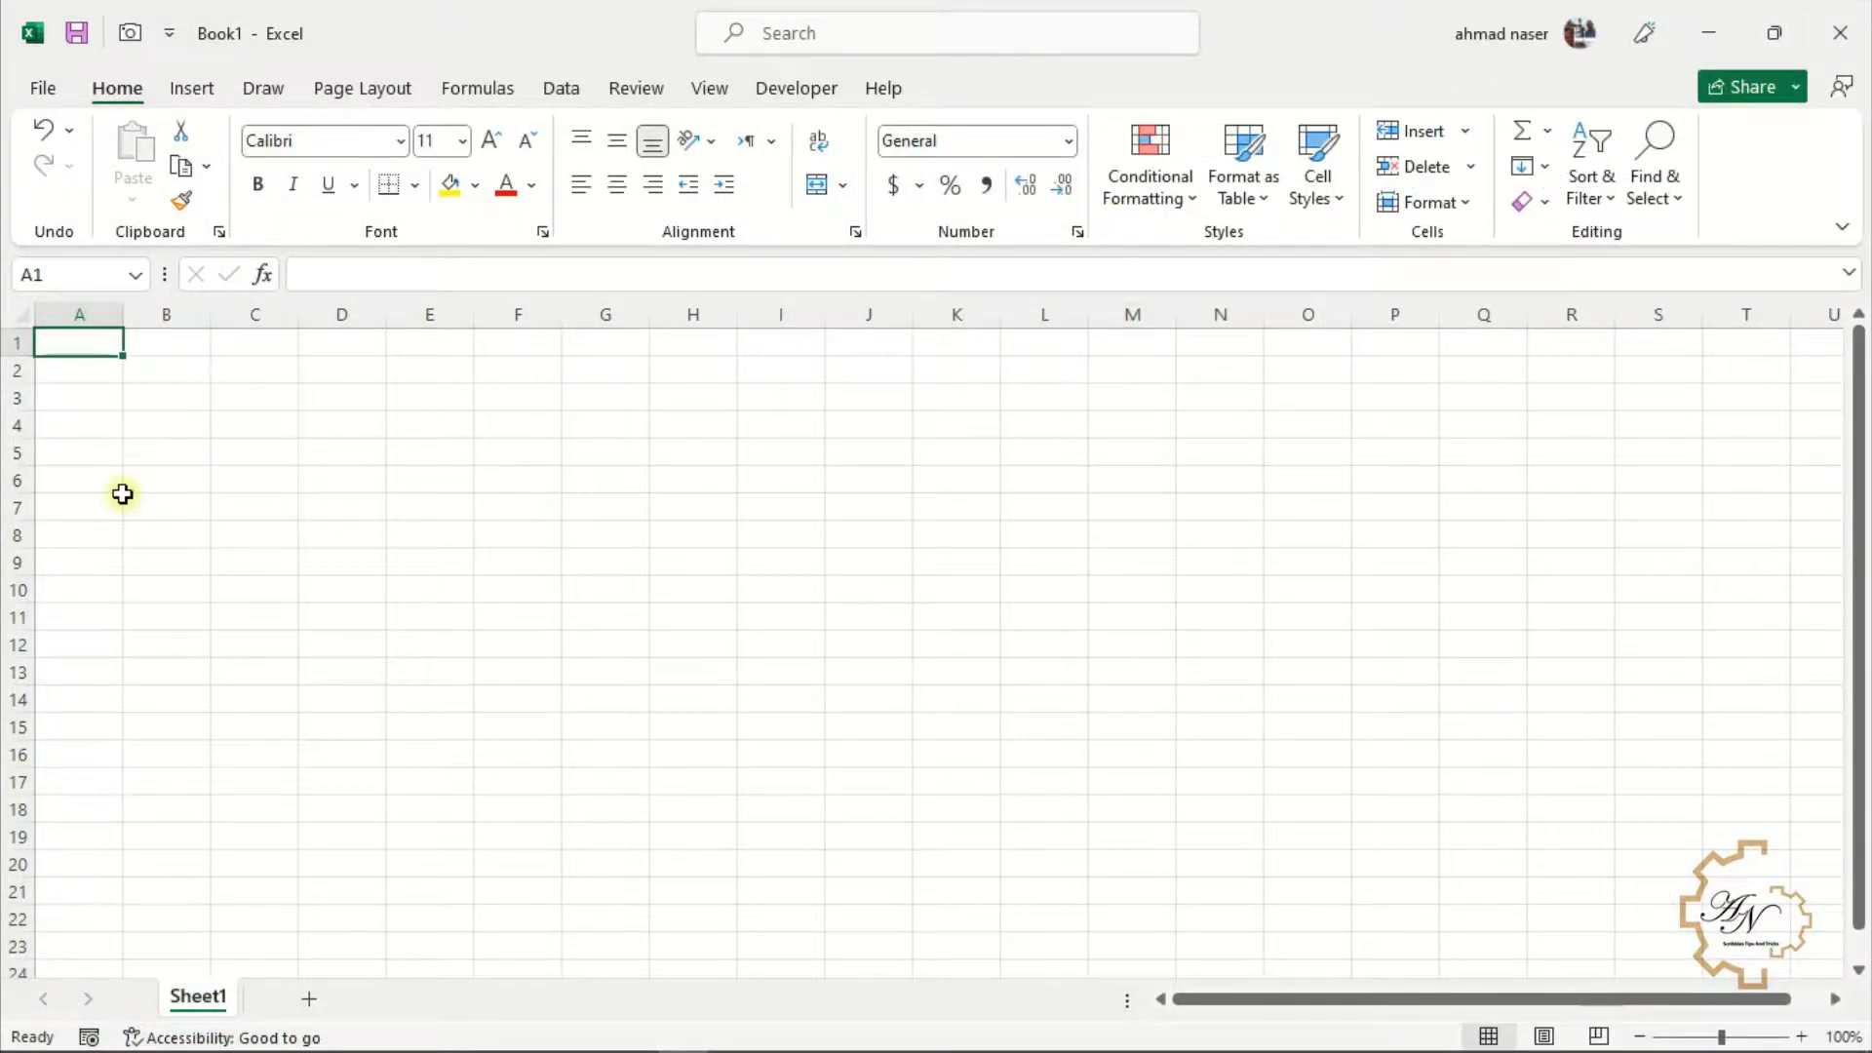
# Enter +1000, -1000, 10% and 10,000 into cells A1 to A4 of a blank sheet
pyautogui.write('+1000')
pyautogui.press('Return')
pyautogui.write('-1000')
pyautogui.press('Return')
pyautogui.write('10')
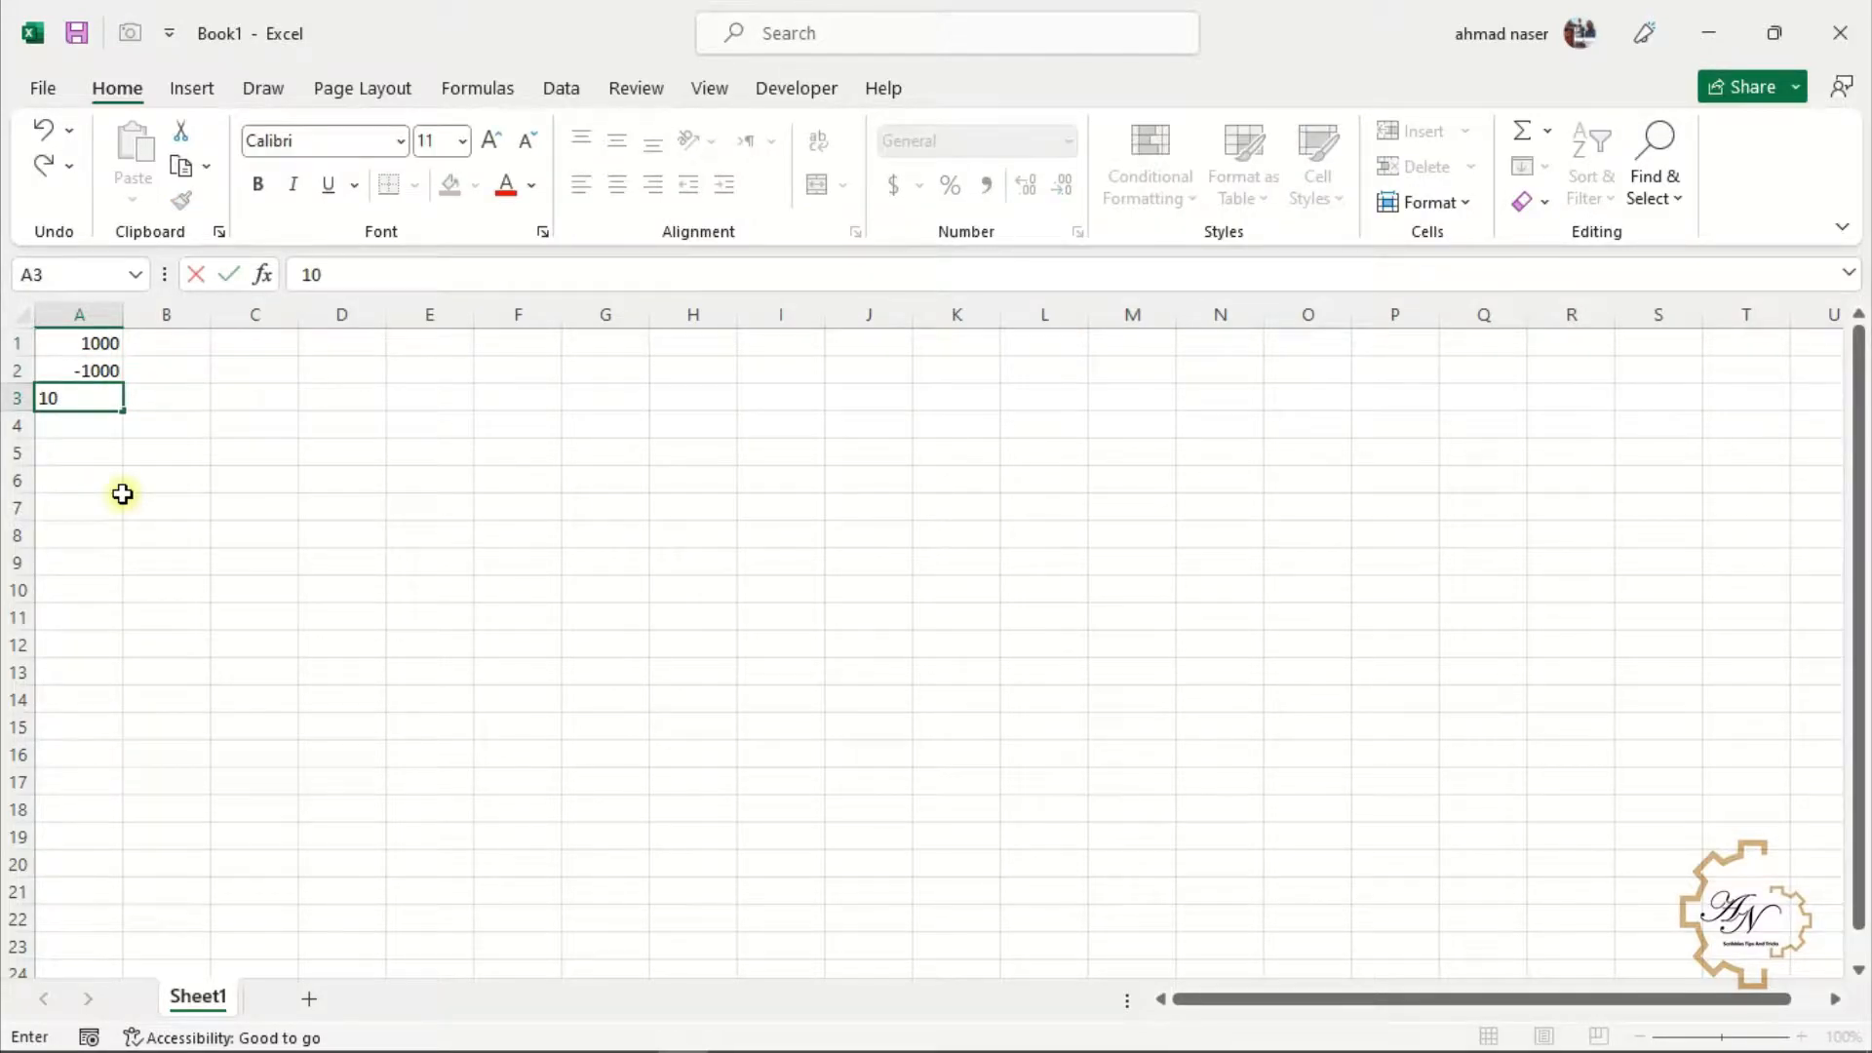
pyautogui.press('Return')
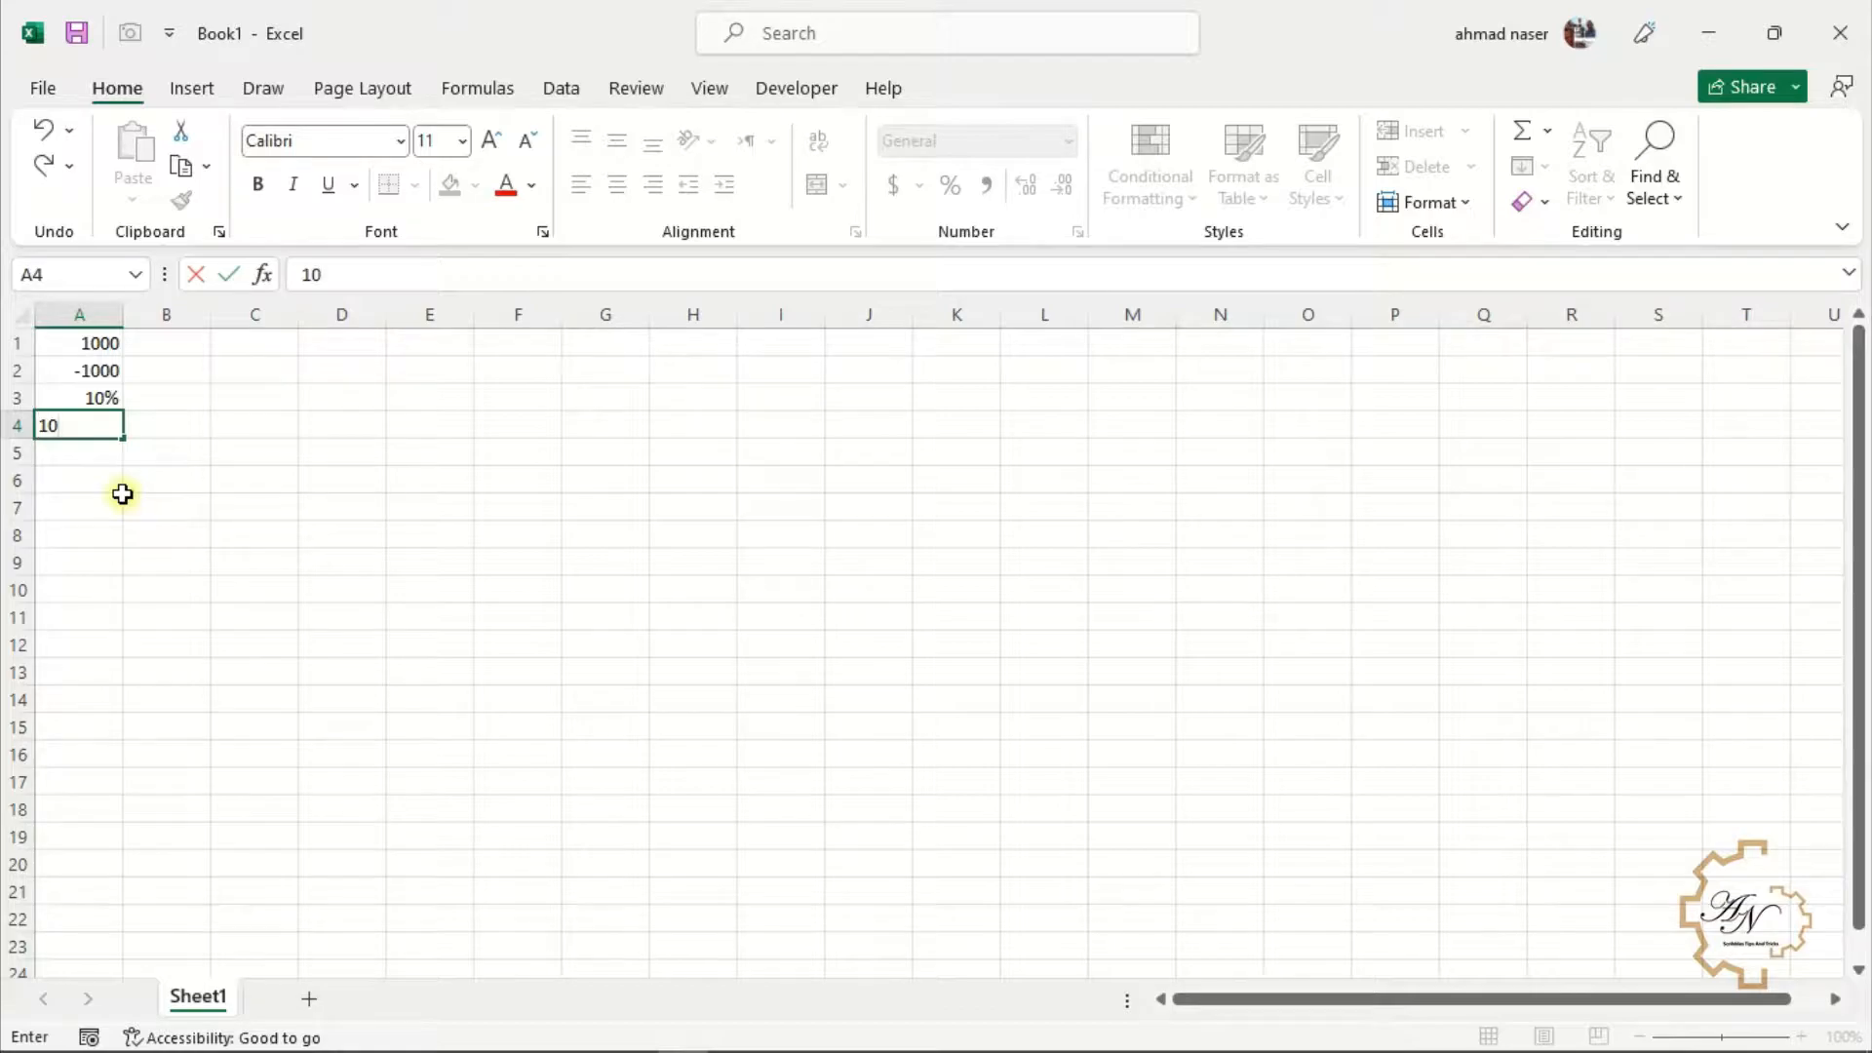
pyautogui.write('10,000')
pyautogui.press('Return')
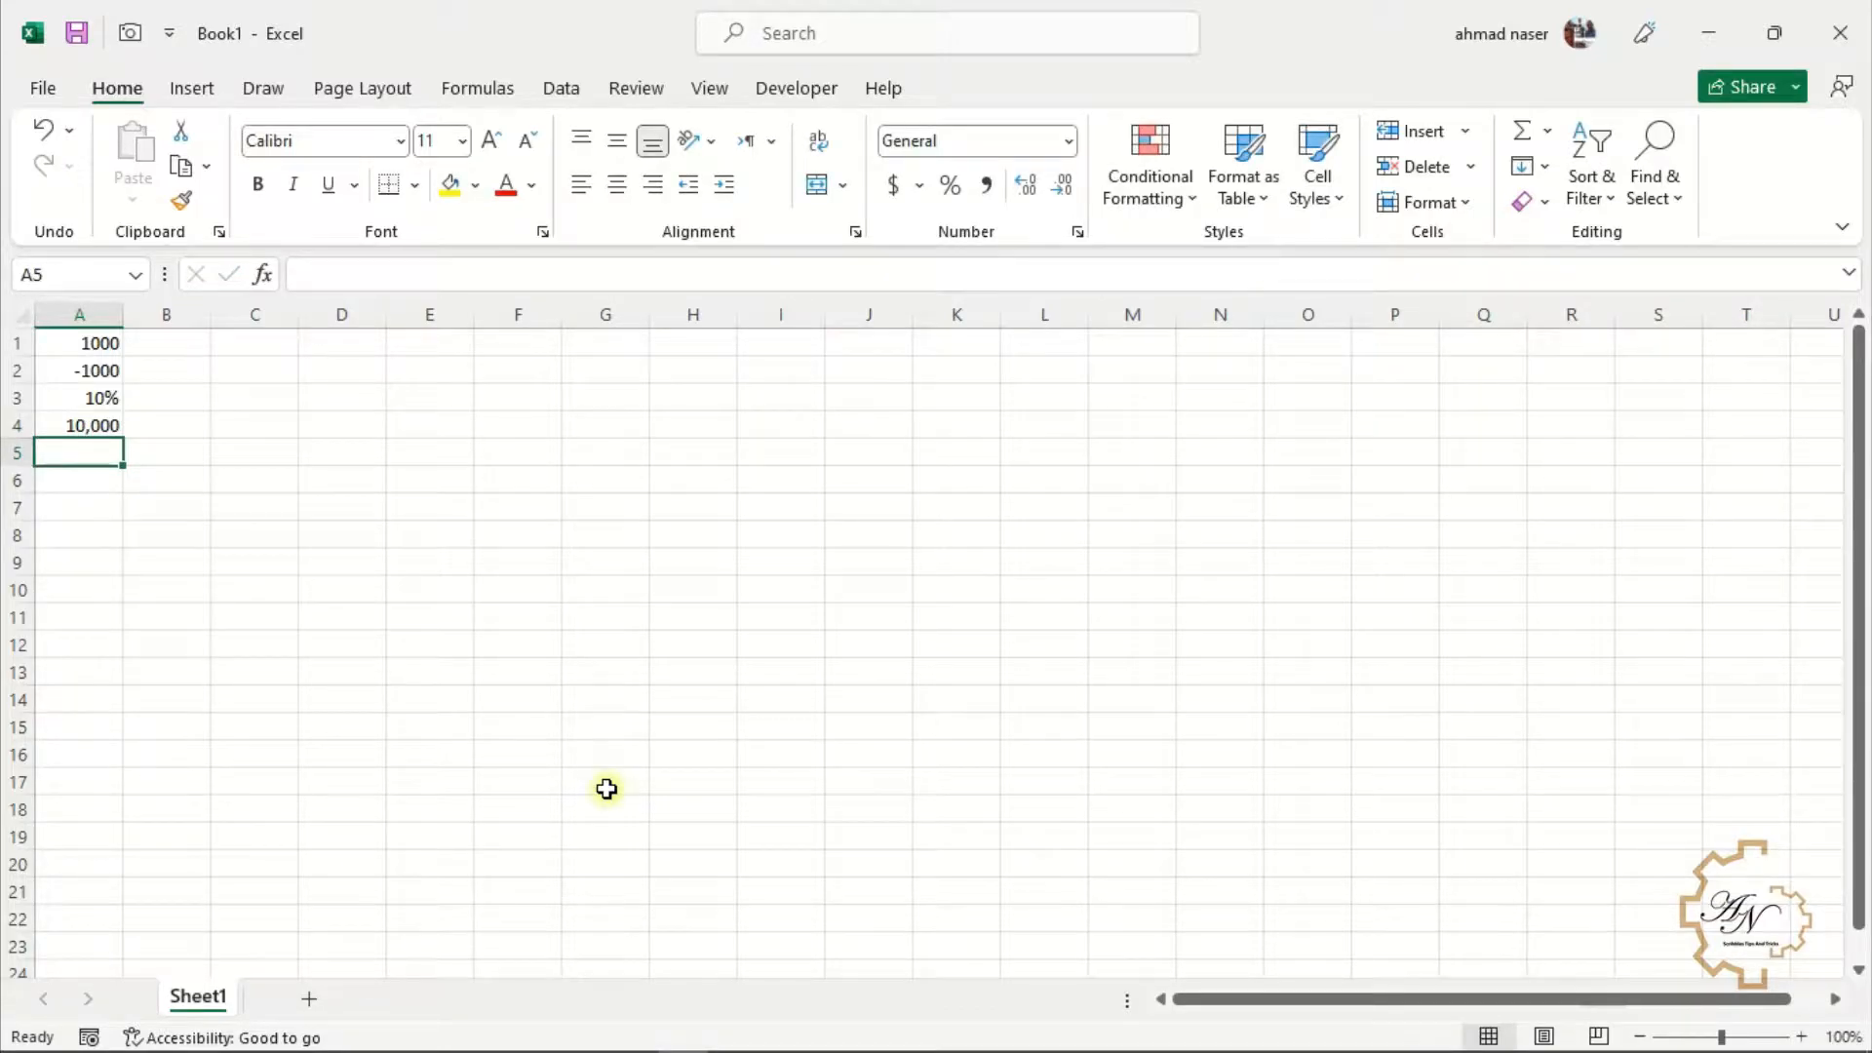
# Enter -1000, (1000) and 100 stud into cells A5 to A7
pyautogui.write('-1000')
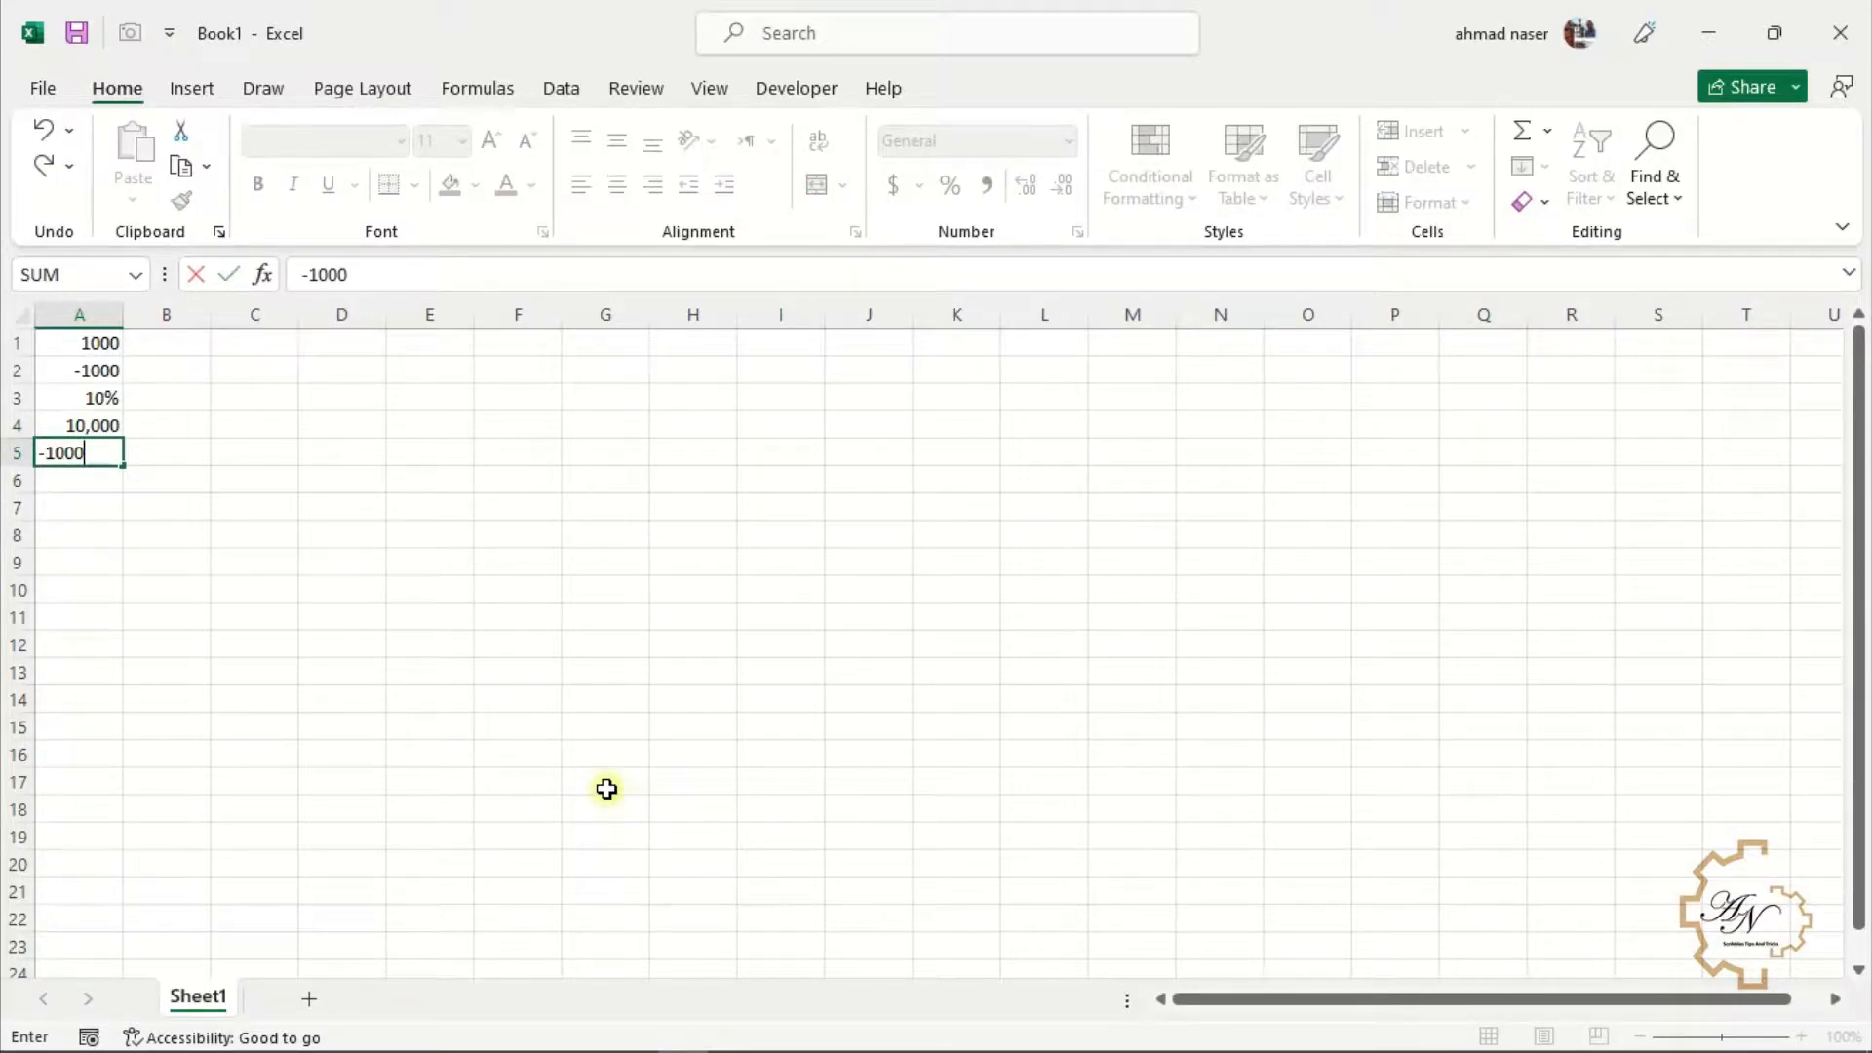
pyautogui.press('Return')
pyautogui.write('(1000')
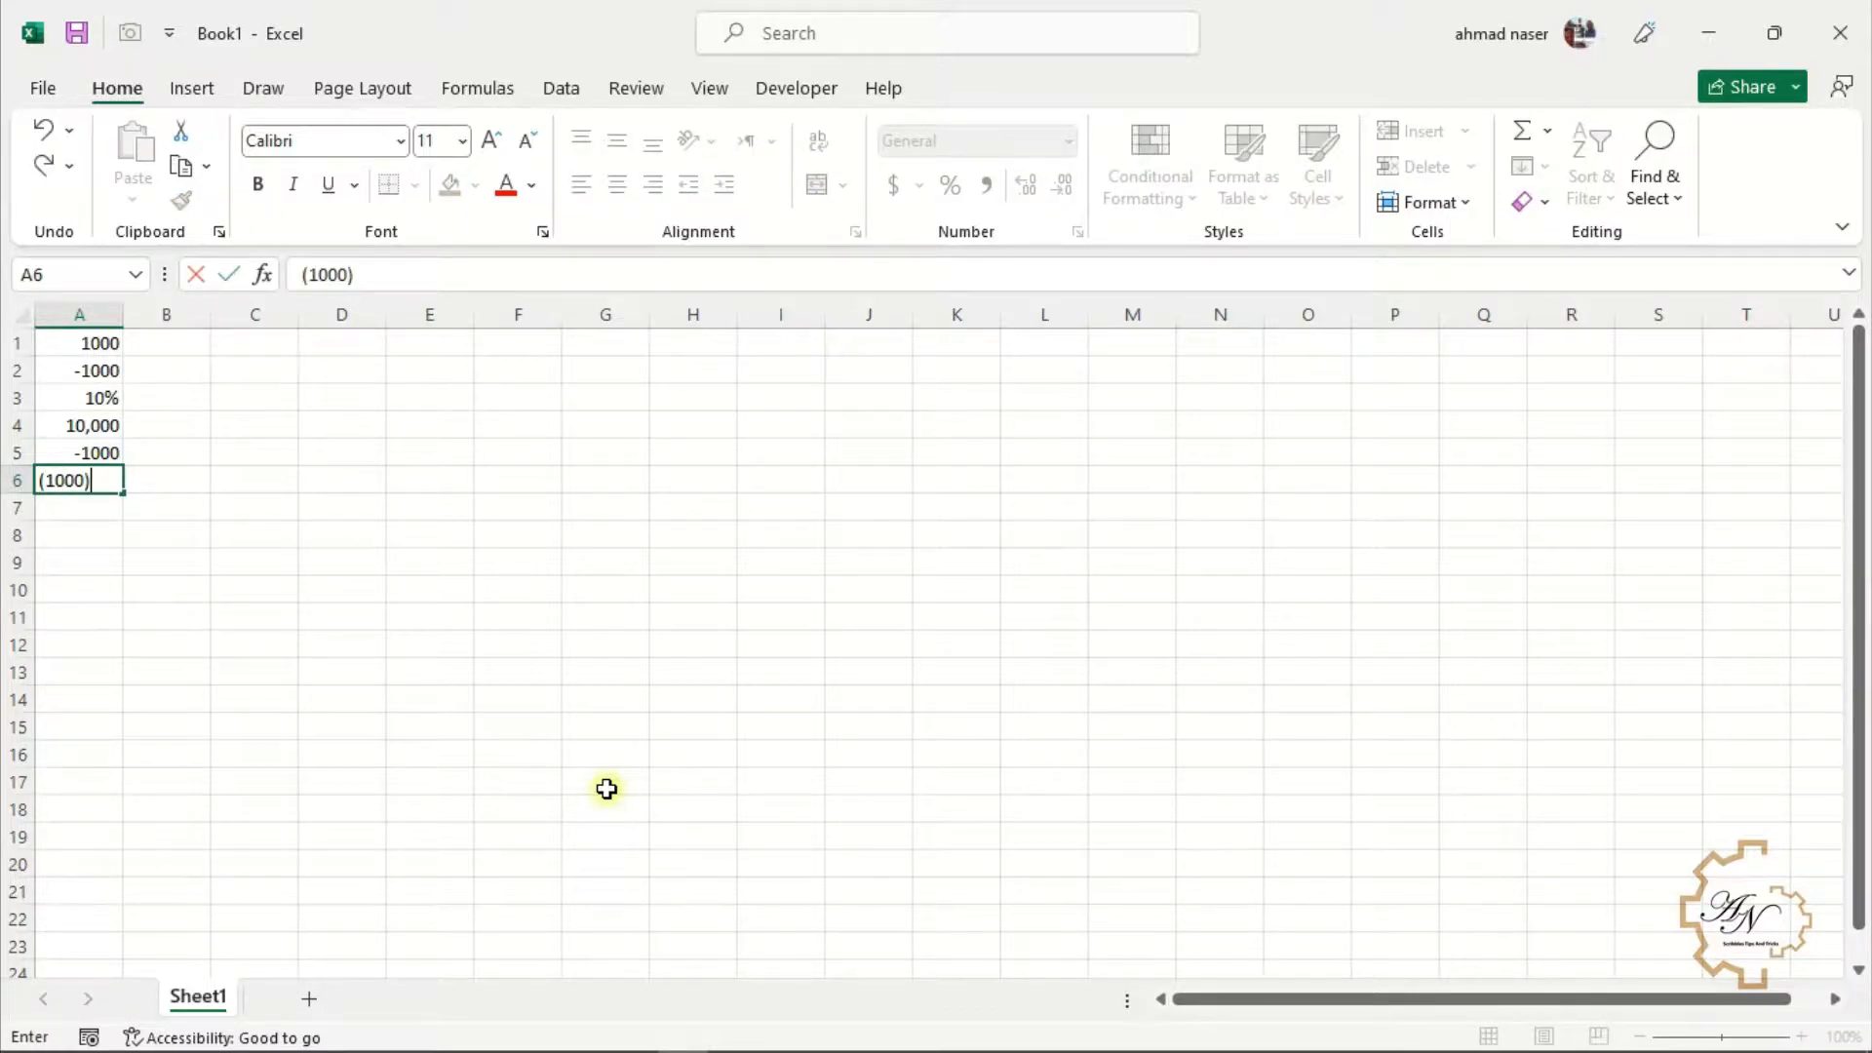
pyautogui.press('Return')
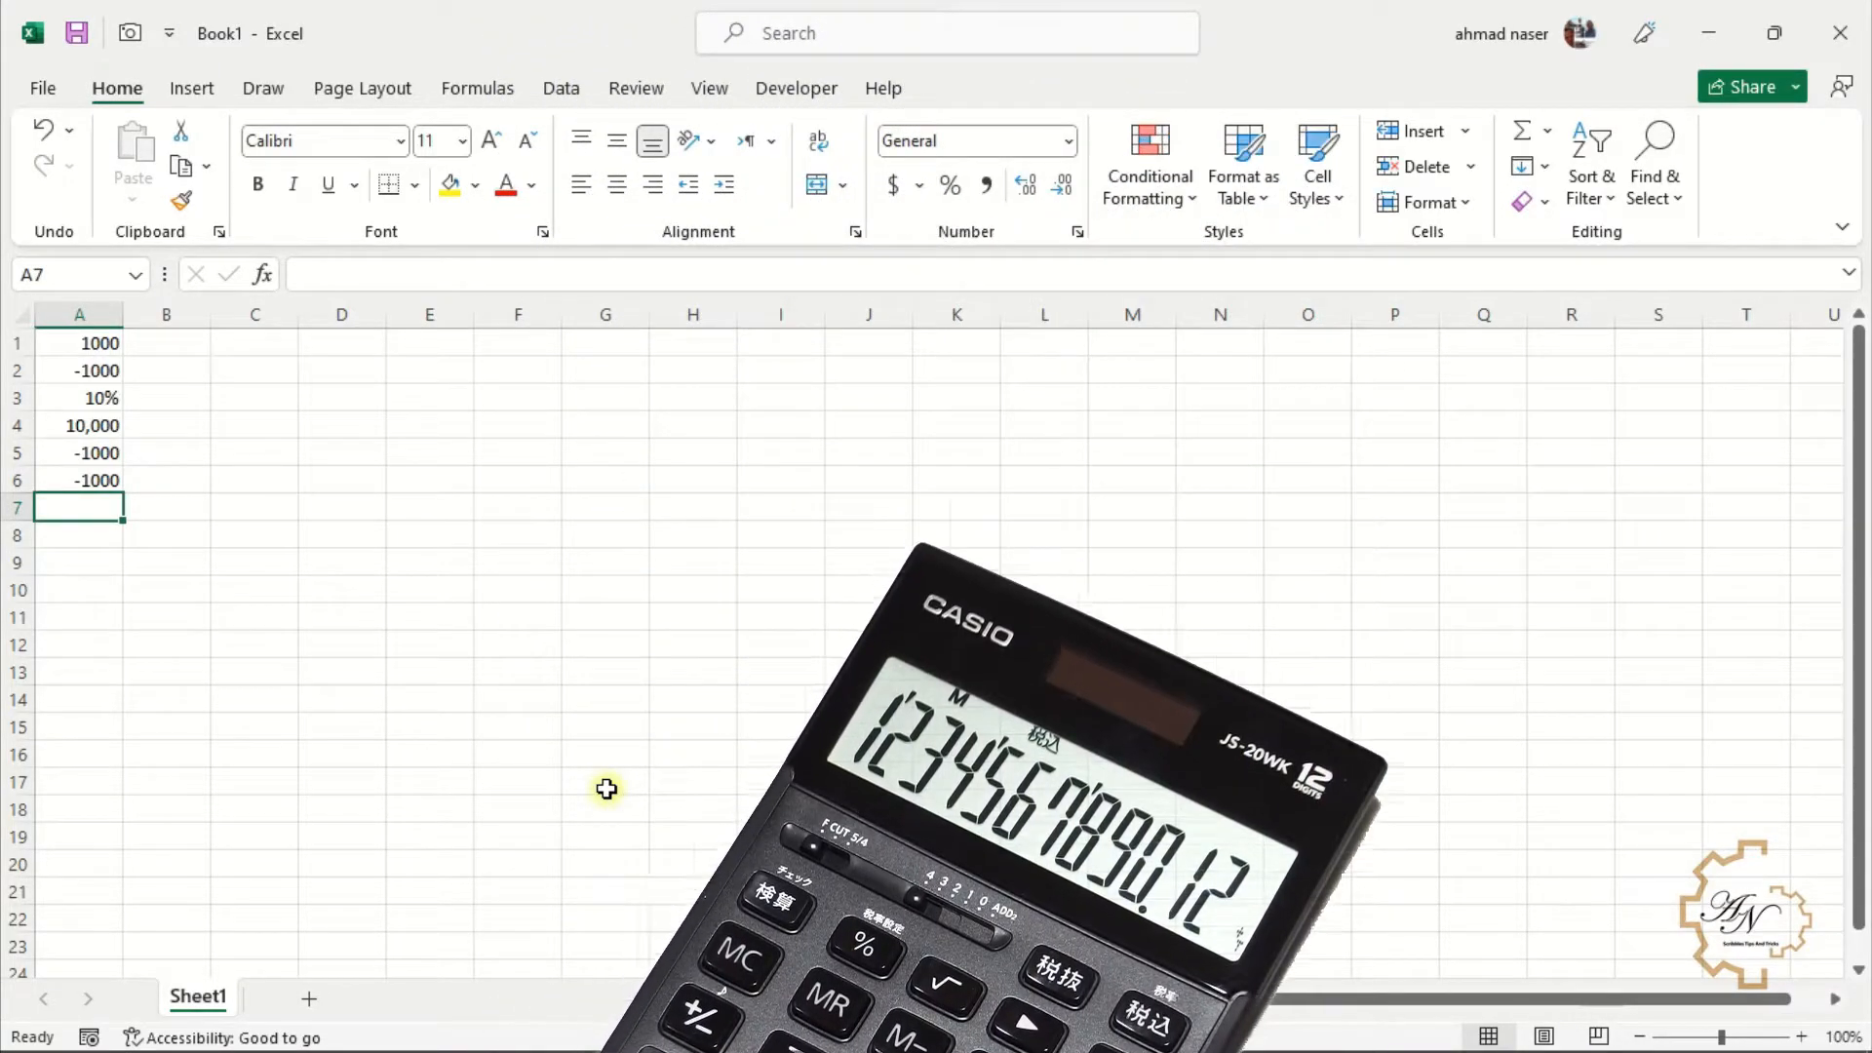
pyautogui.write('100 students')
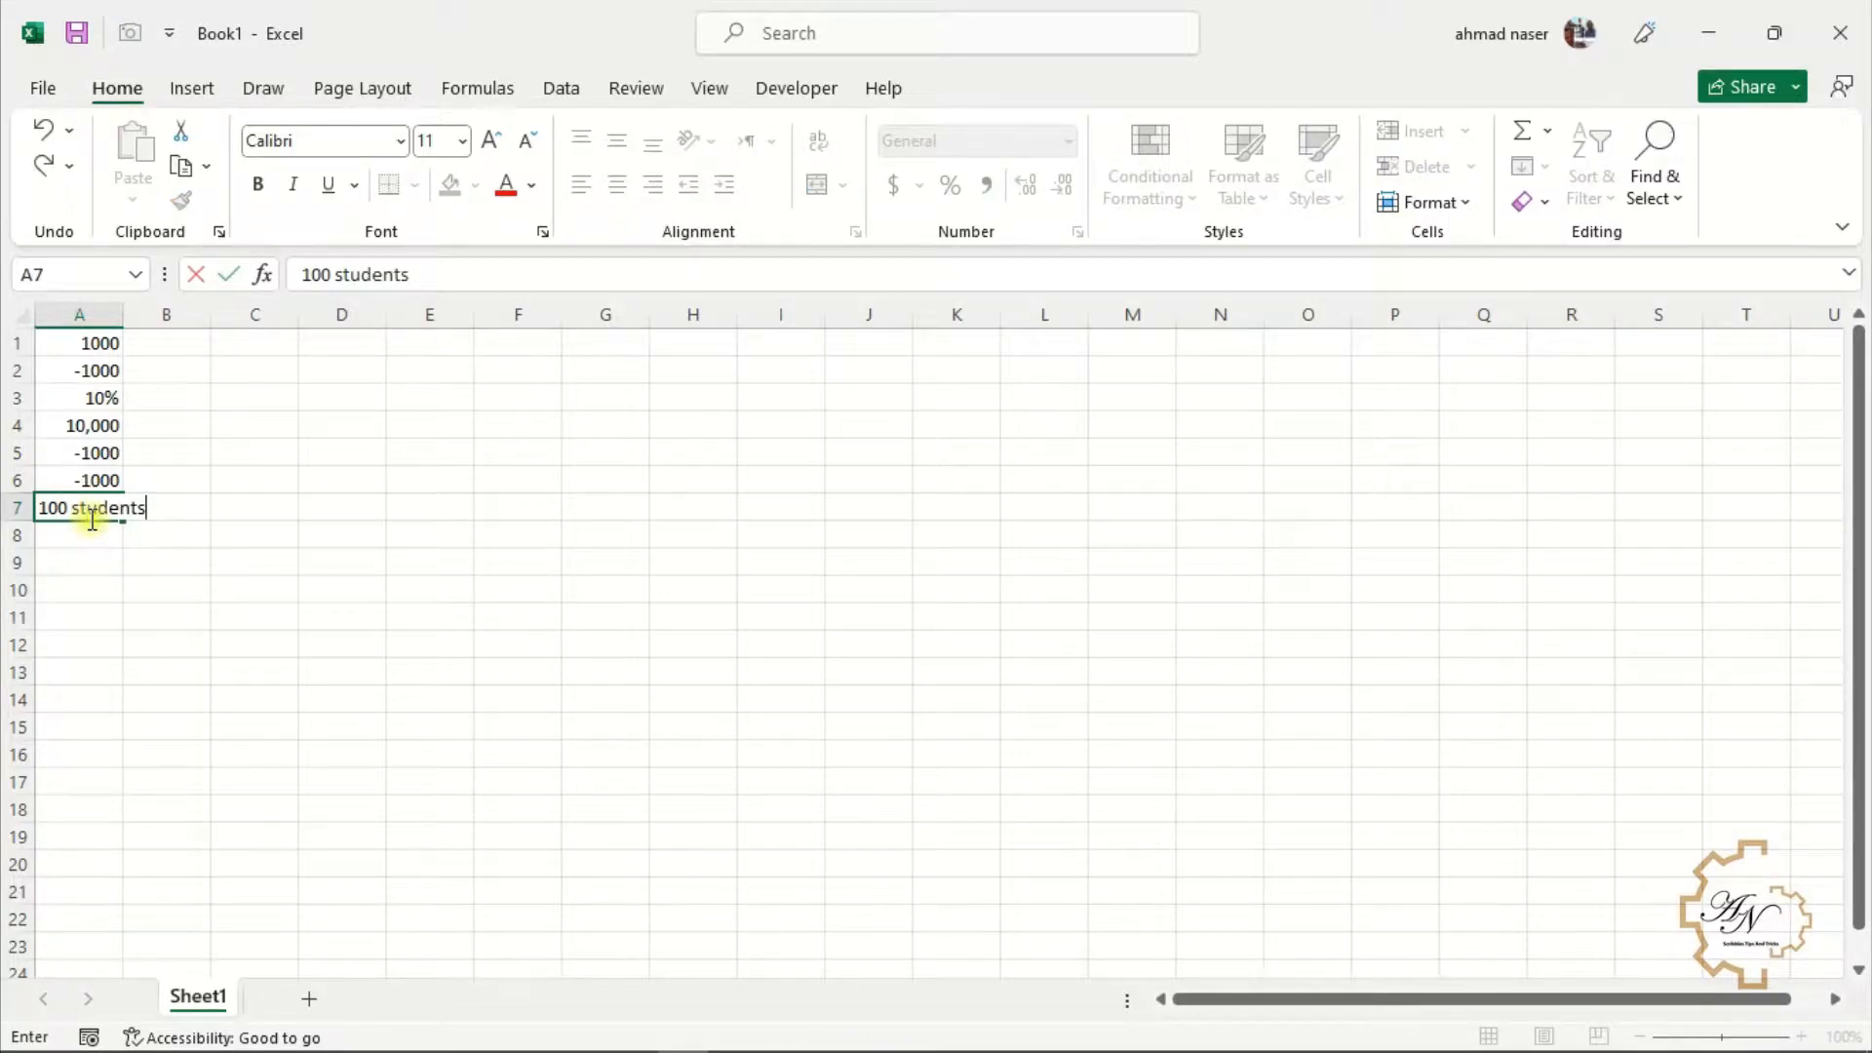
pyautogui.press('Return')
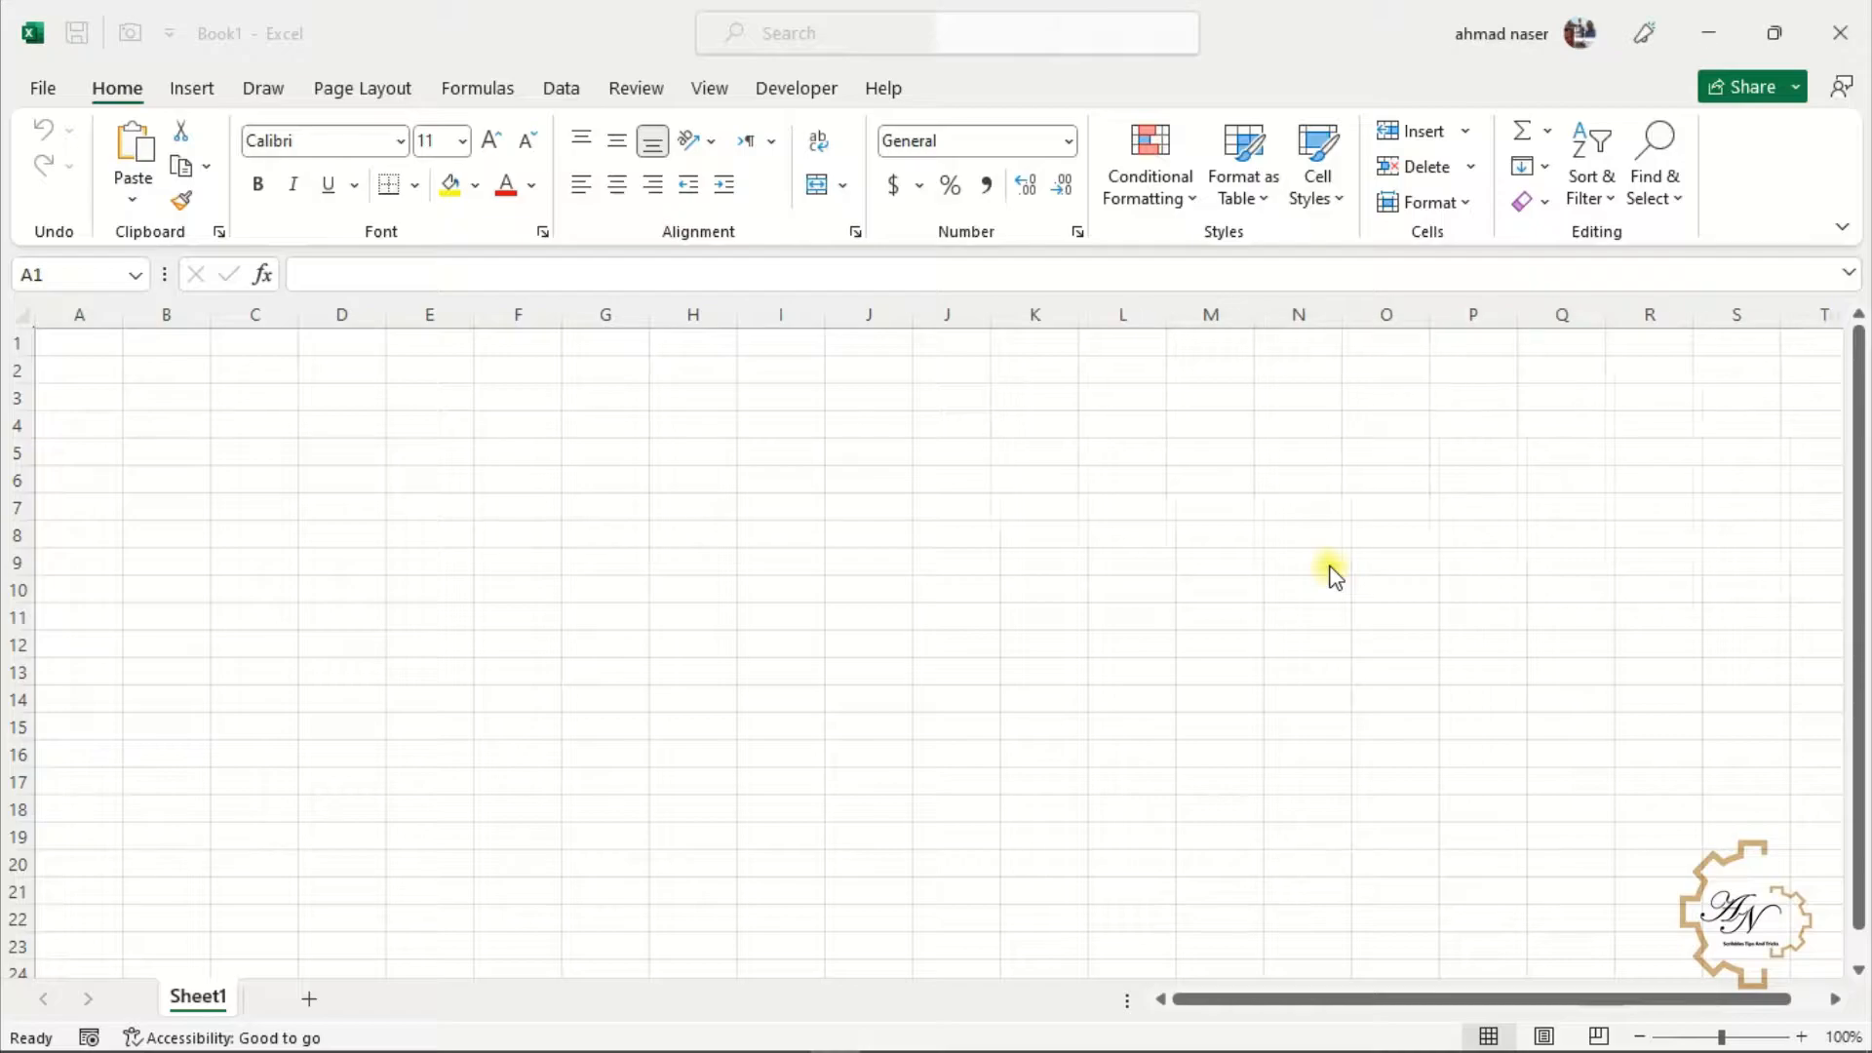
# Enter the date 1-2-22 into cell A1 of a fresh sheet
pyautogui.click(93, 346)
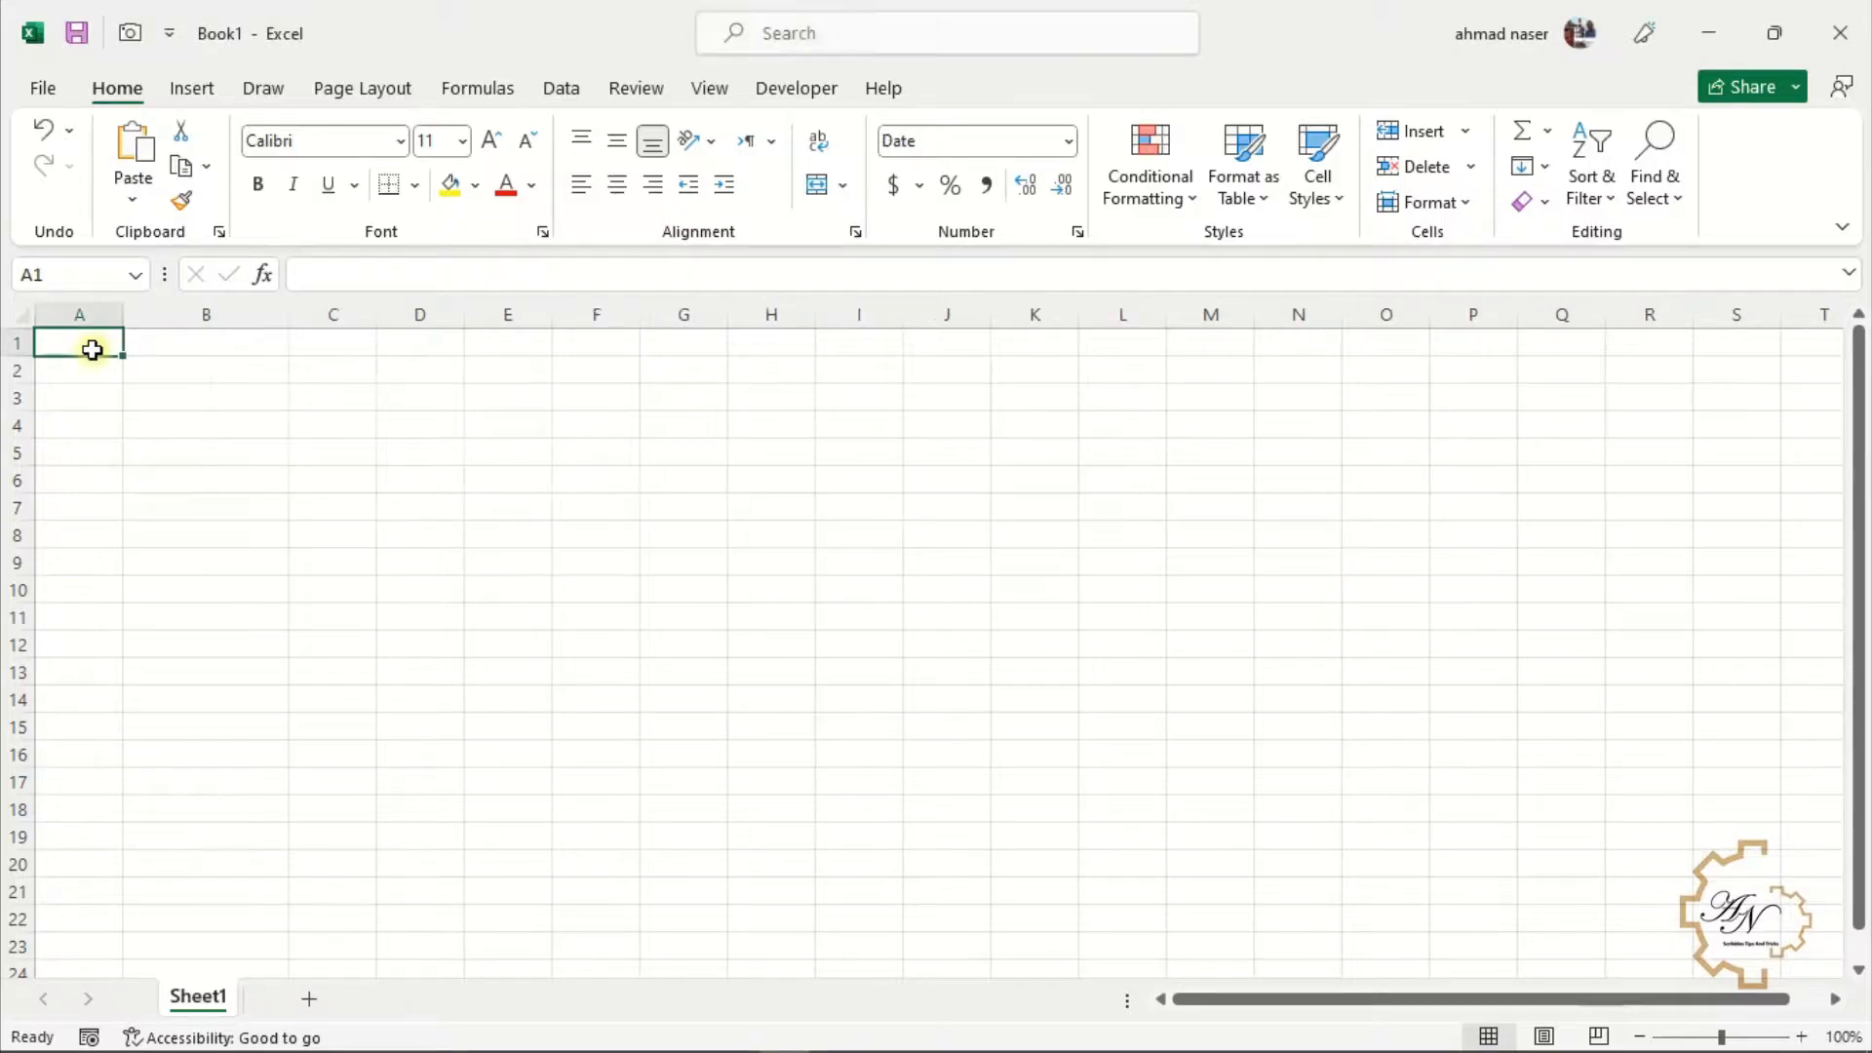
pyautogui.write('1-2-22')
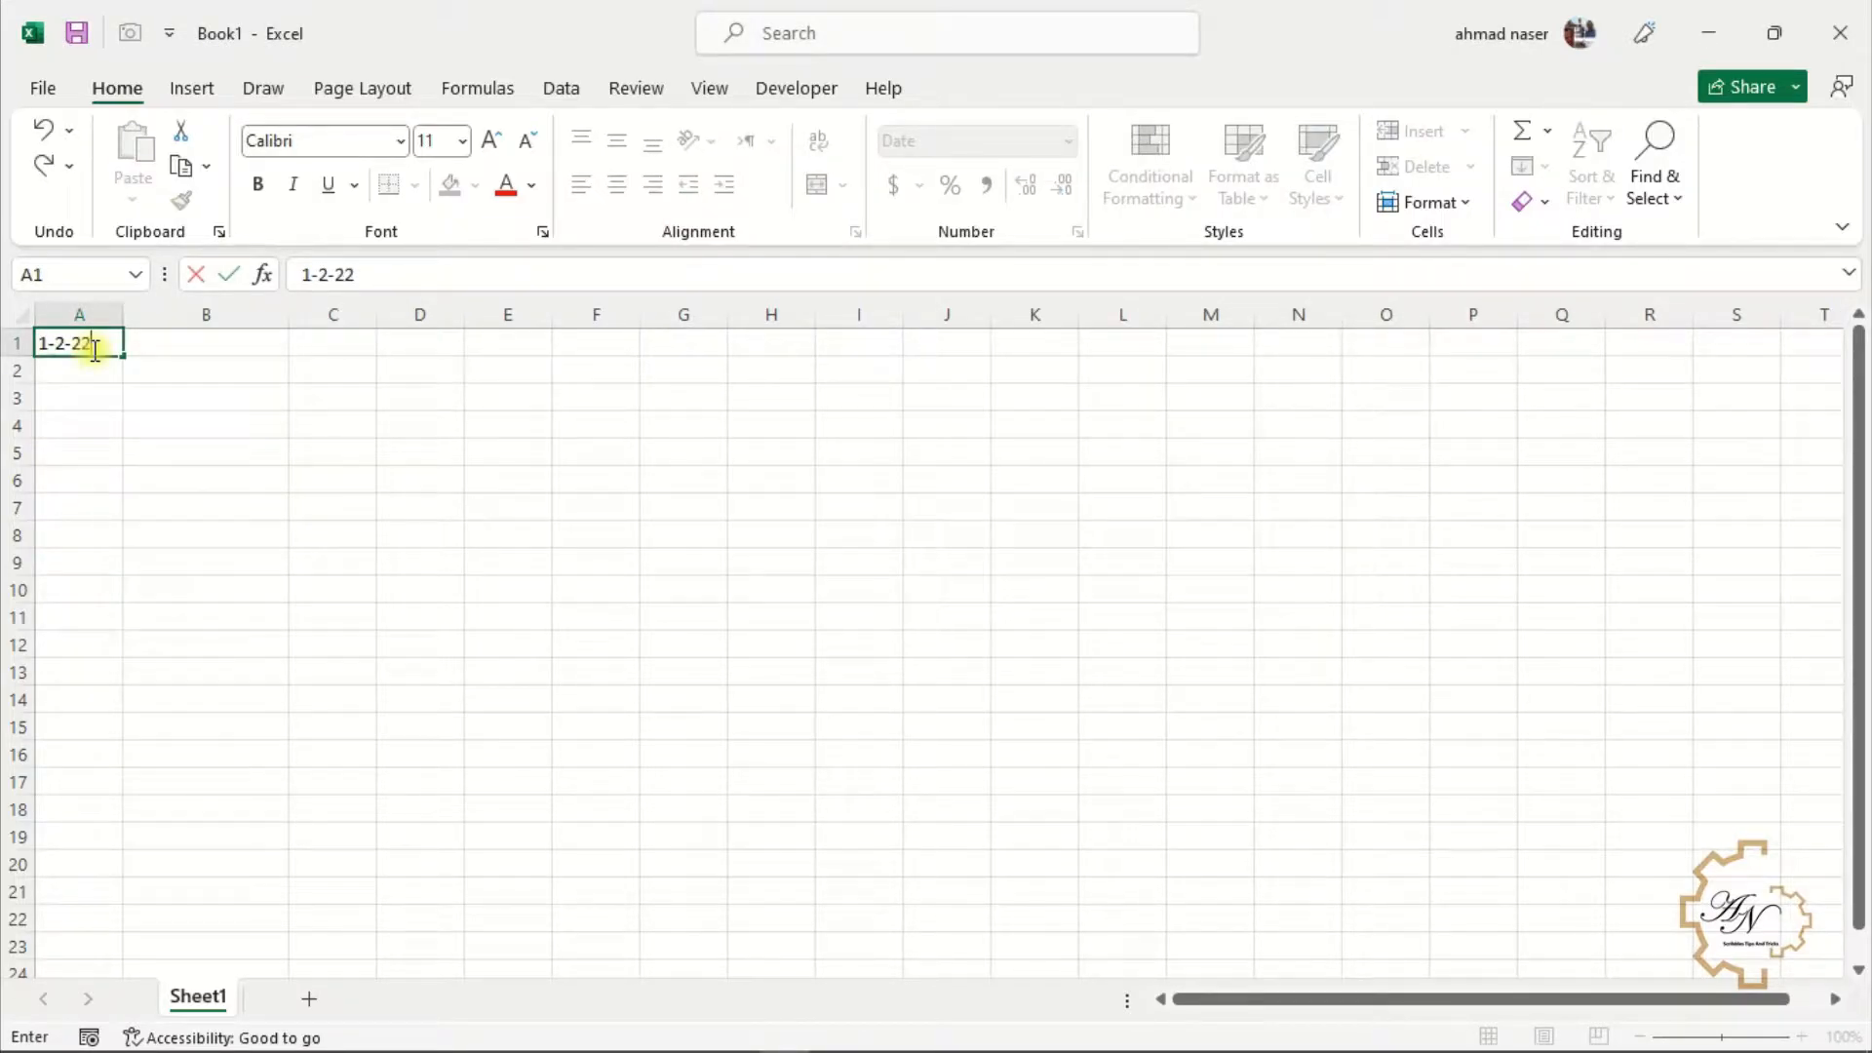
pyautogui.press('Return')
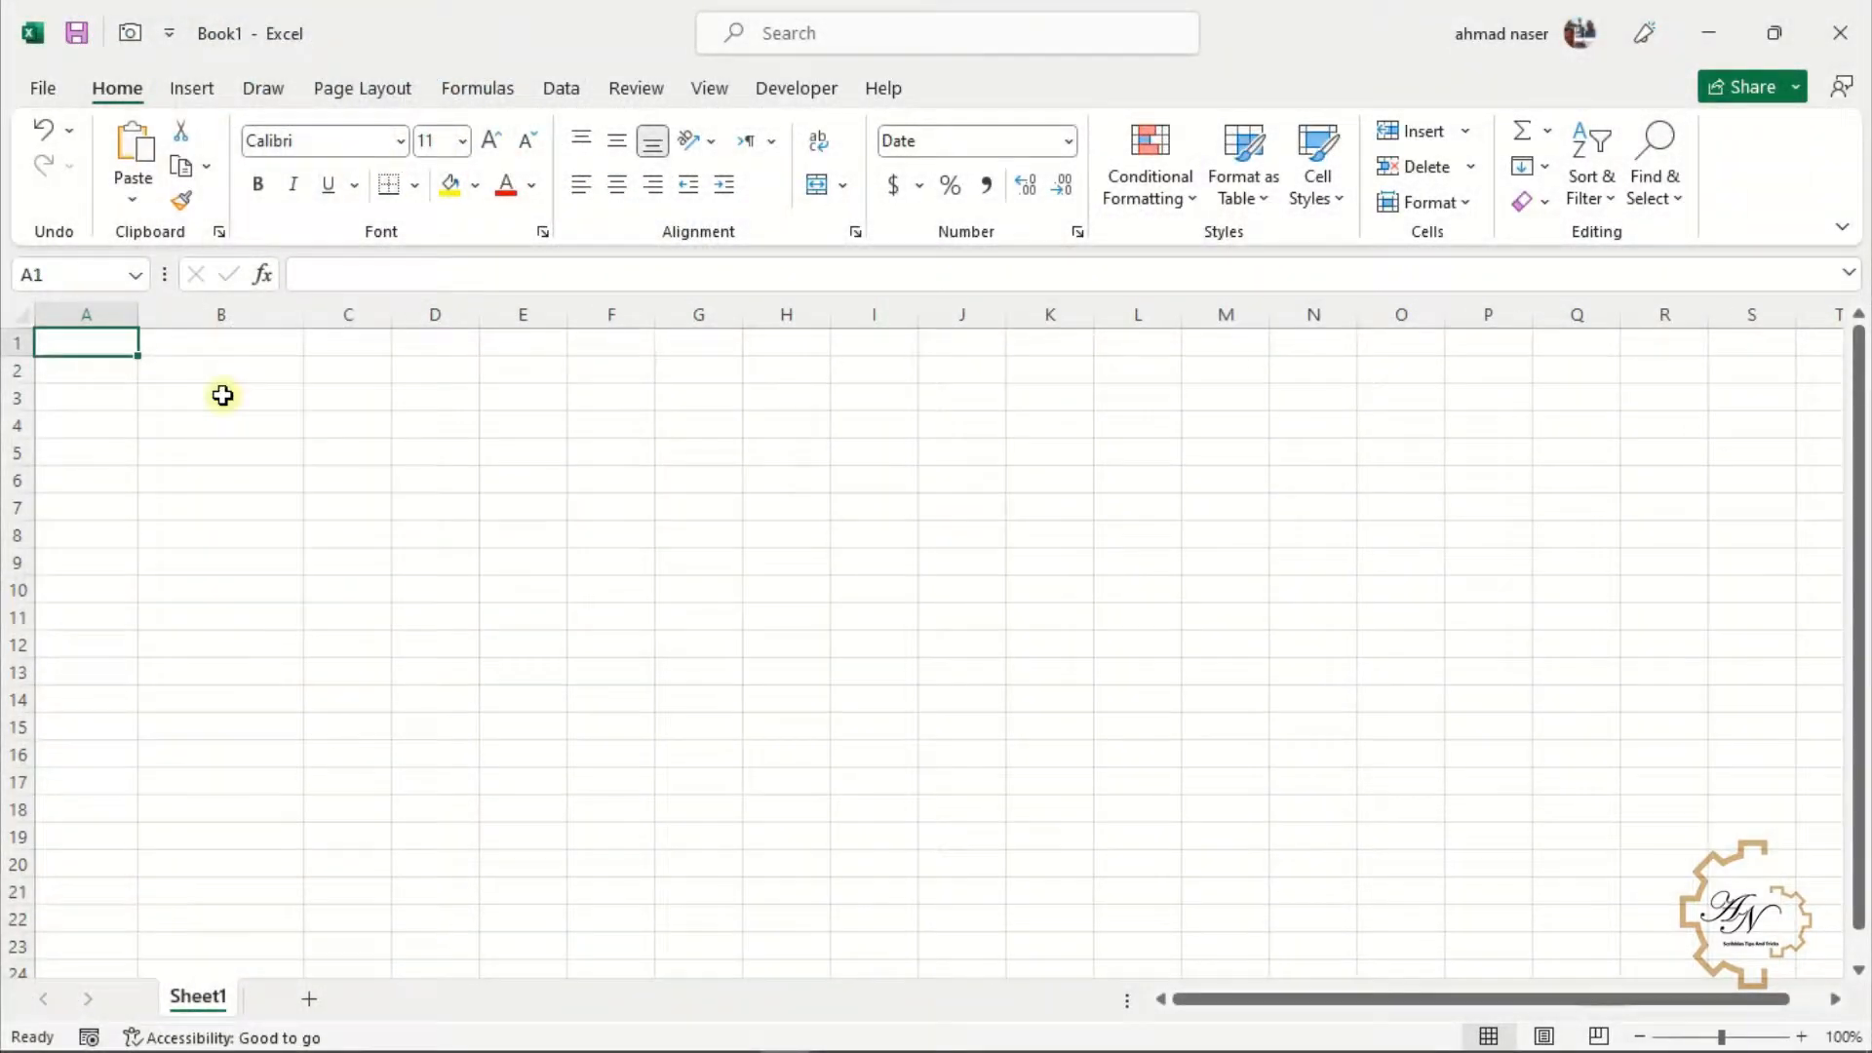
# Re-enter 1-2-22 in cell A1, then enter 1-jan in A1 of a cleared sheet
pyautogui.write('1-')
pyautogui.write('2')
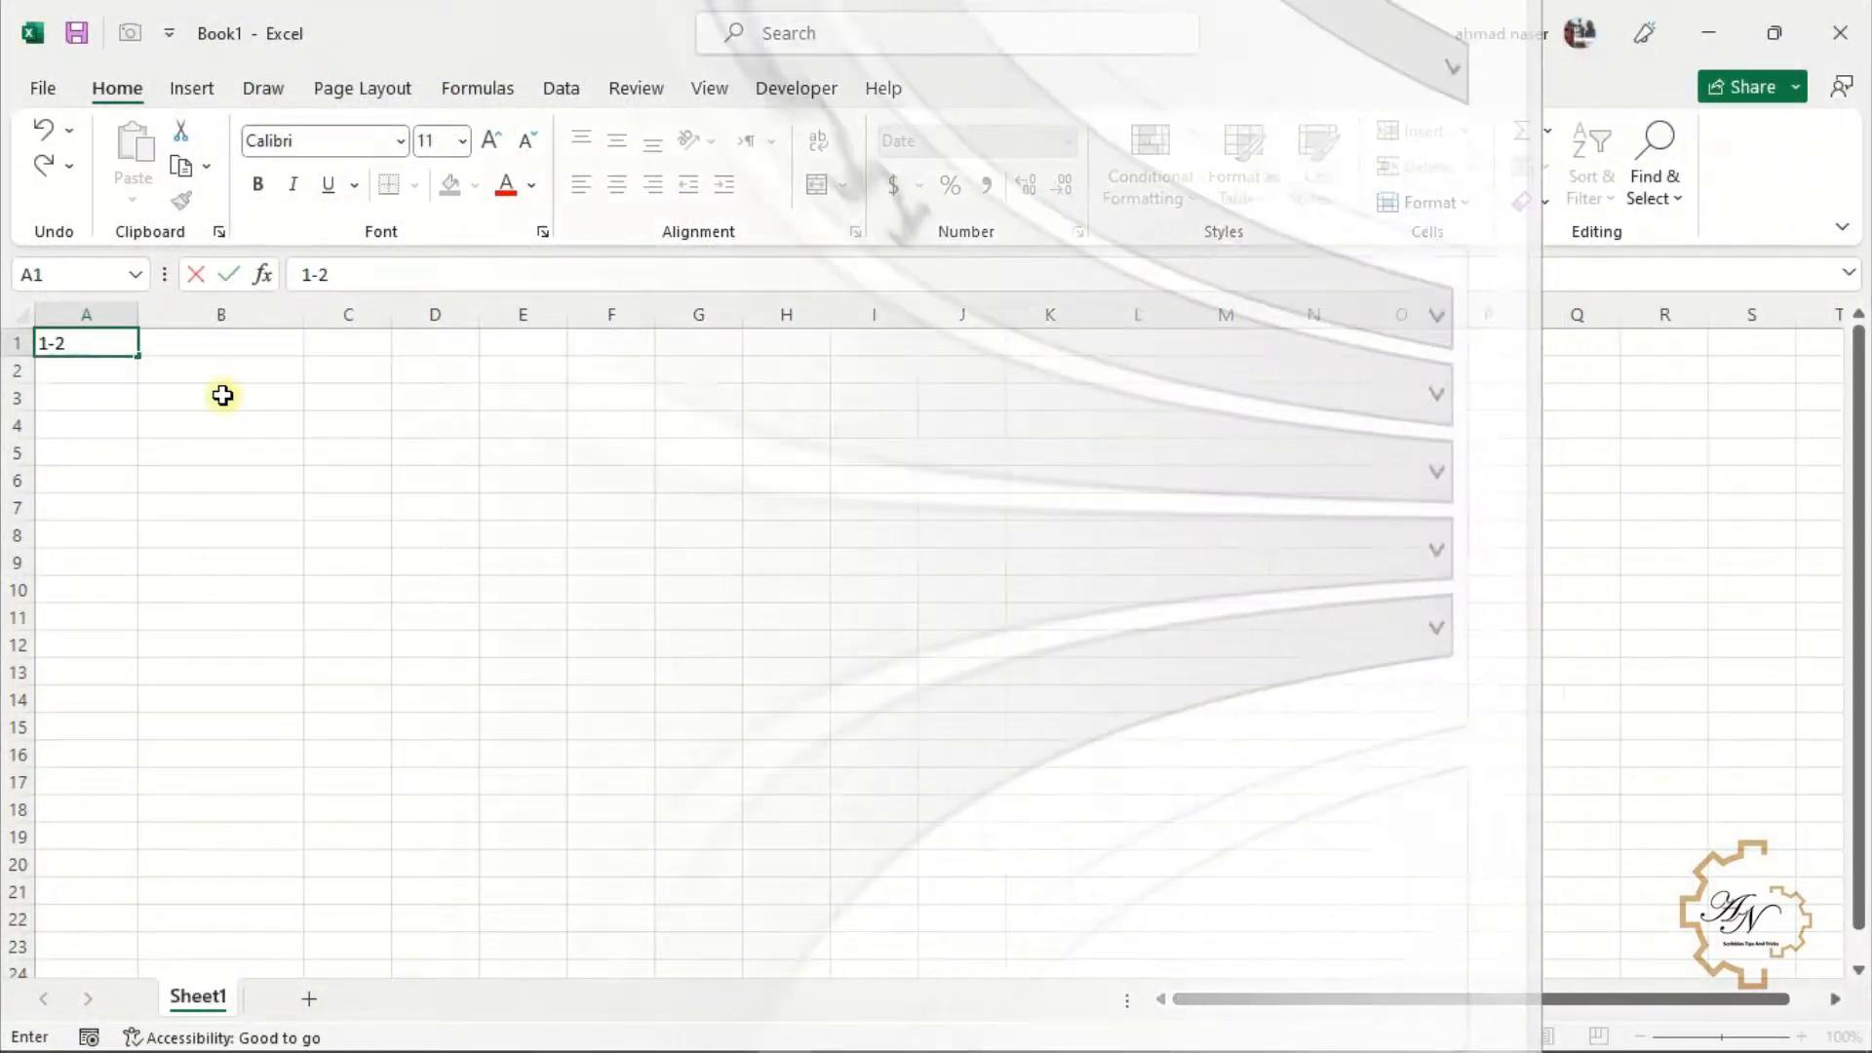
pyautogui.write('-22')
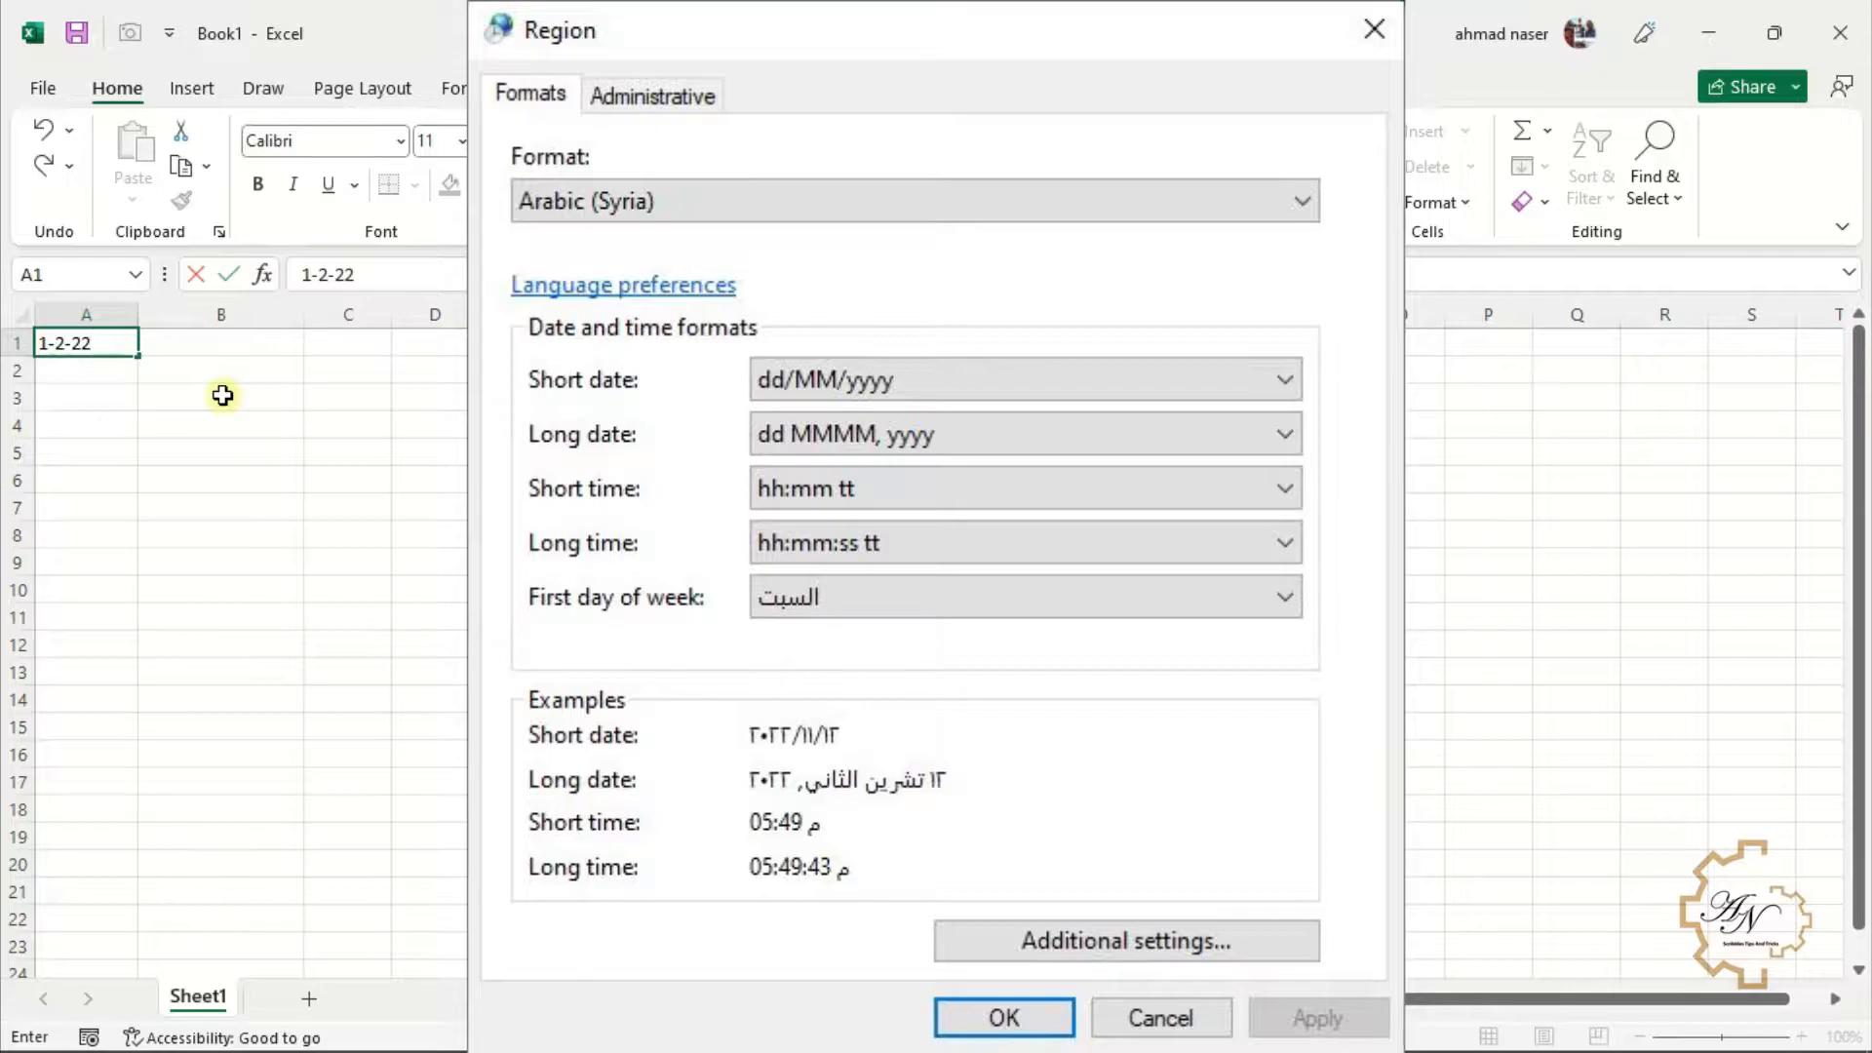
pyautogui.press('Return')
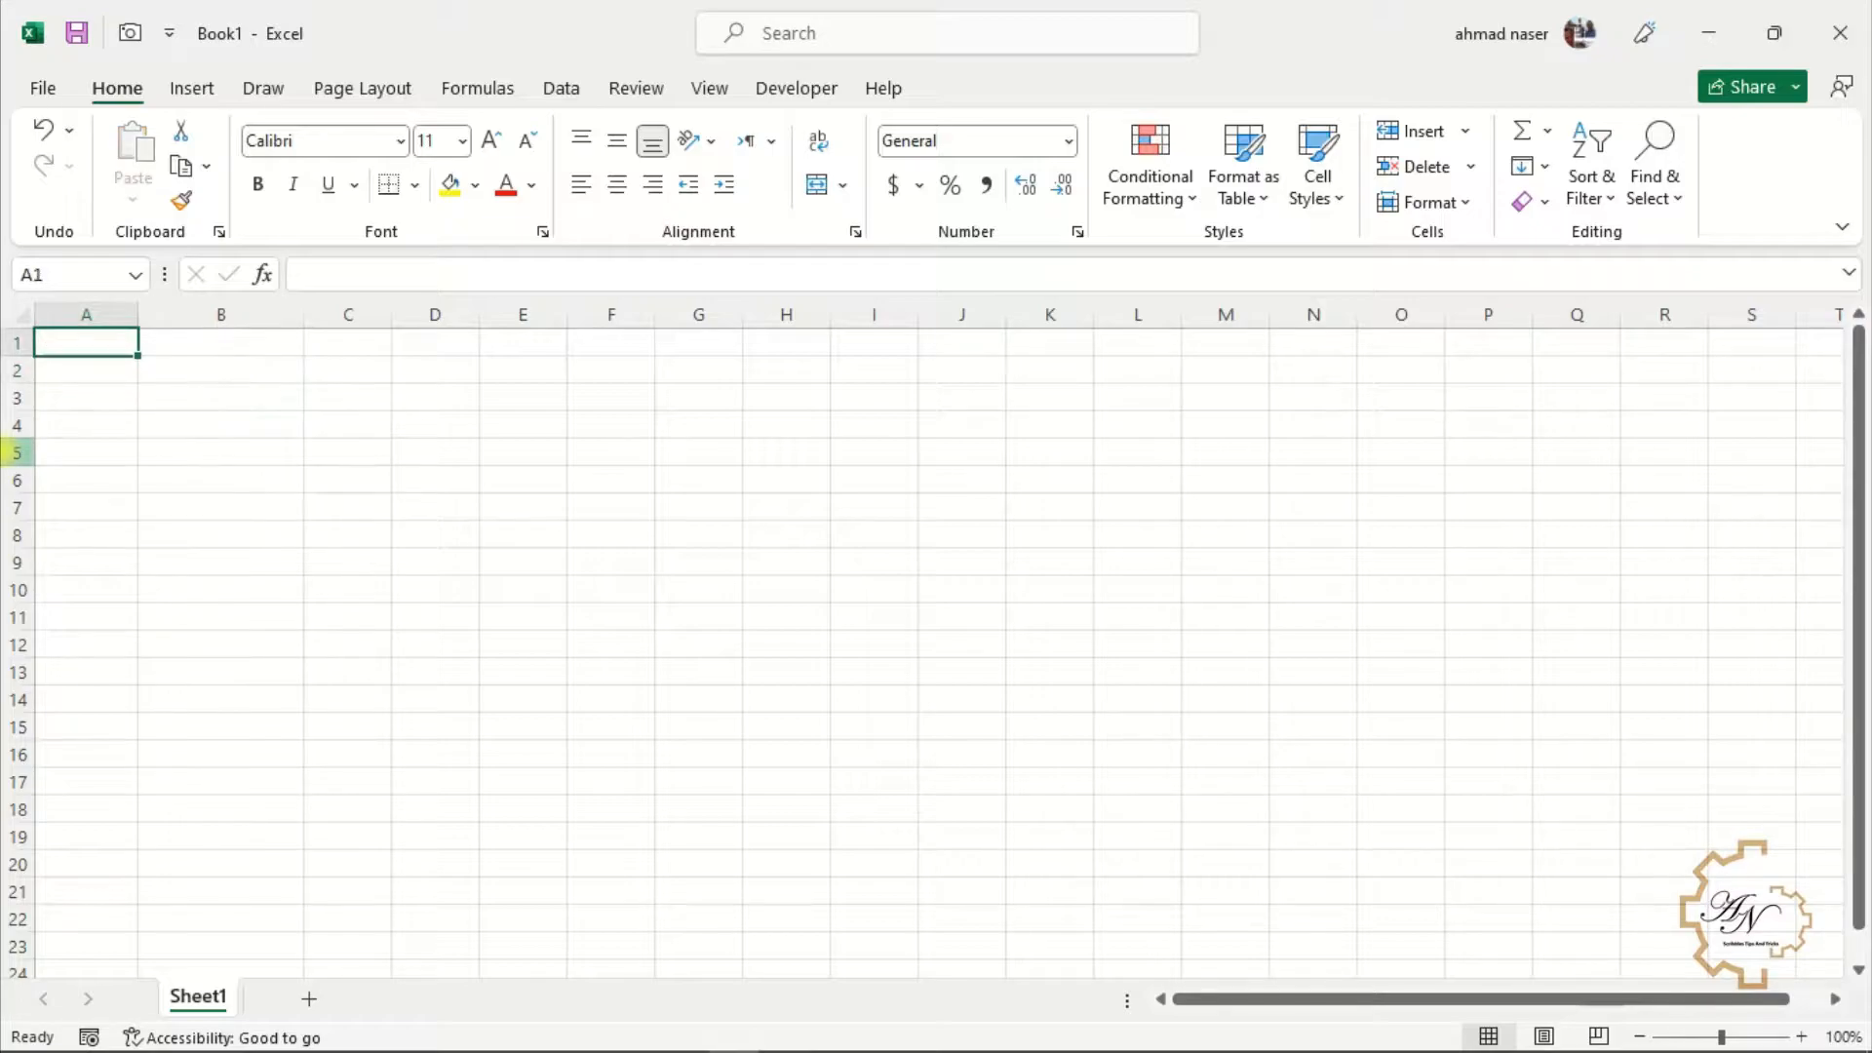
pyautogui.write('1-')
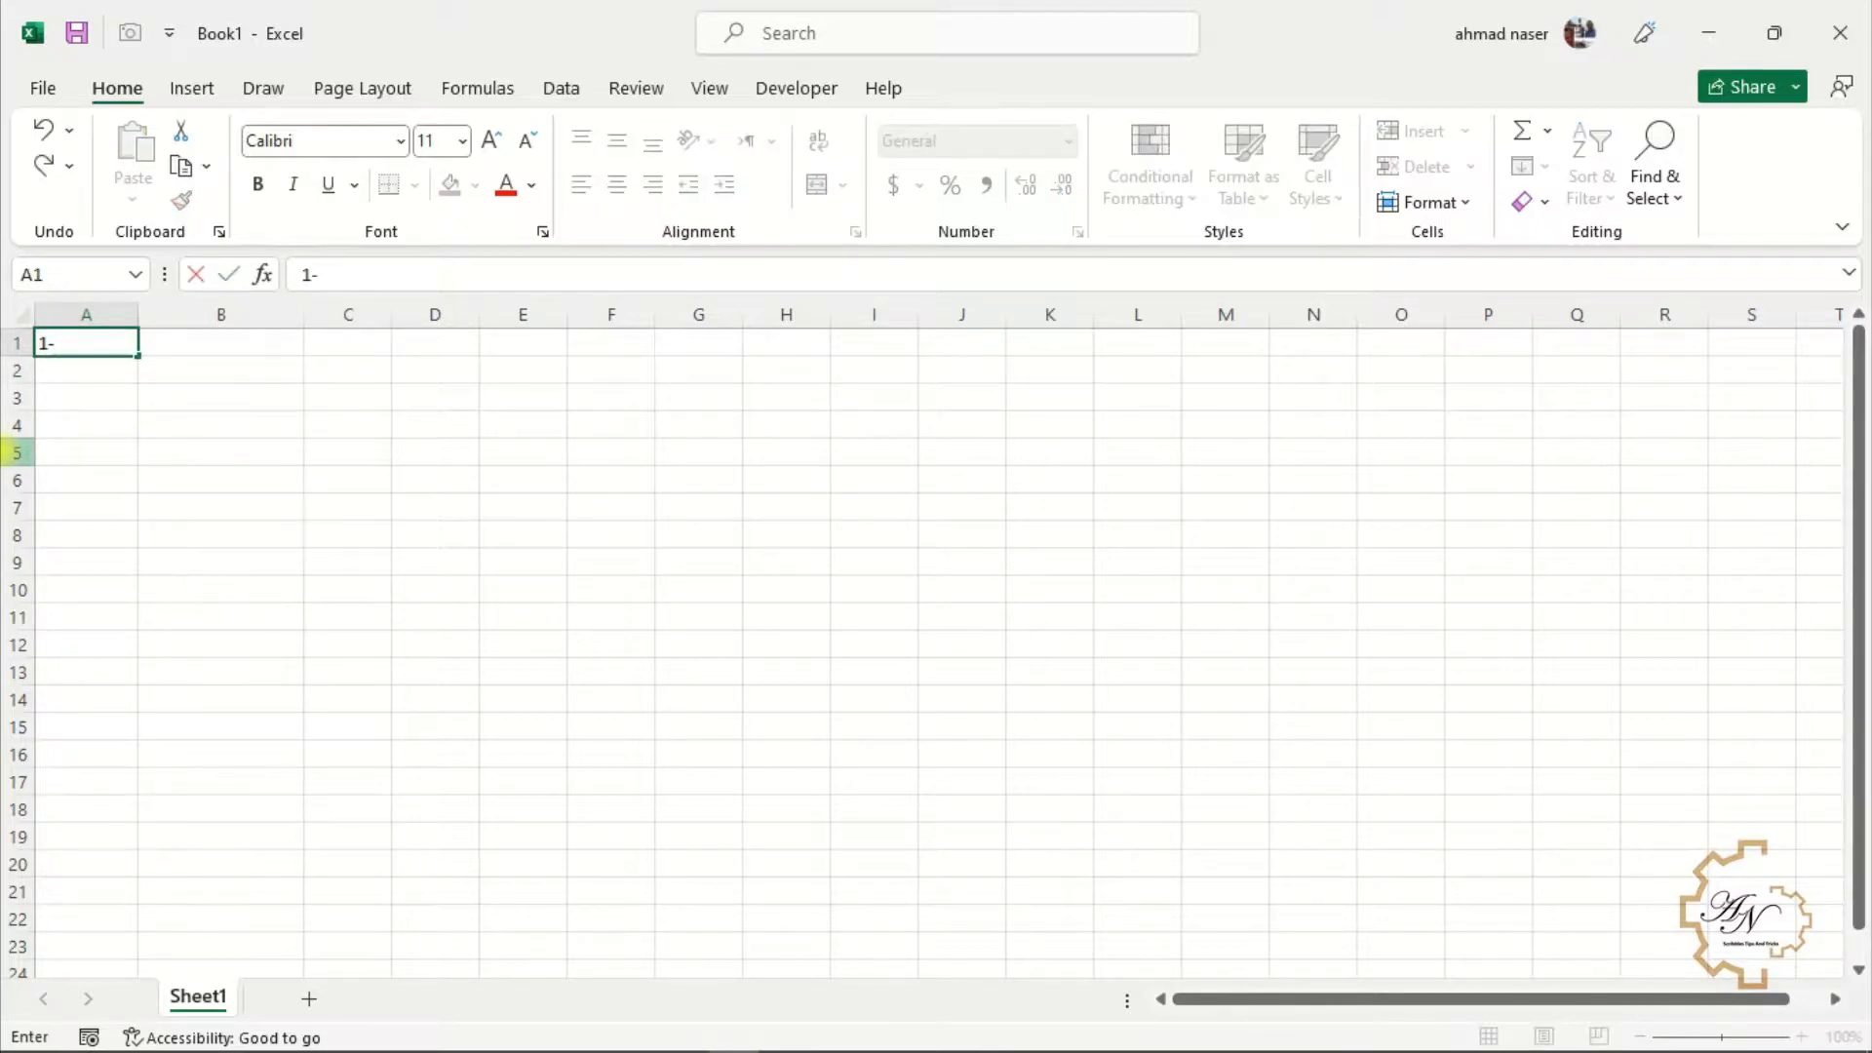
pyautogui.write('jan')
pyautogui.press('Return')
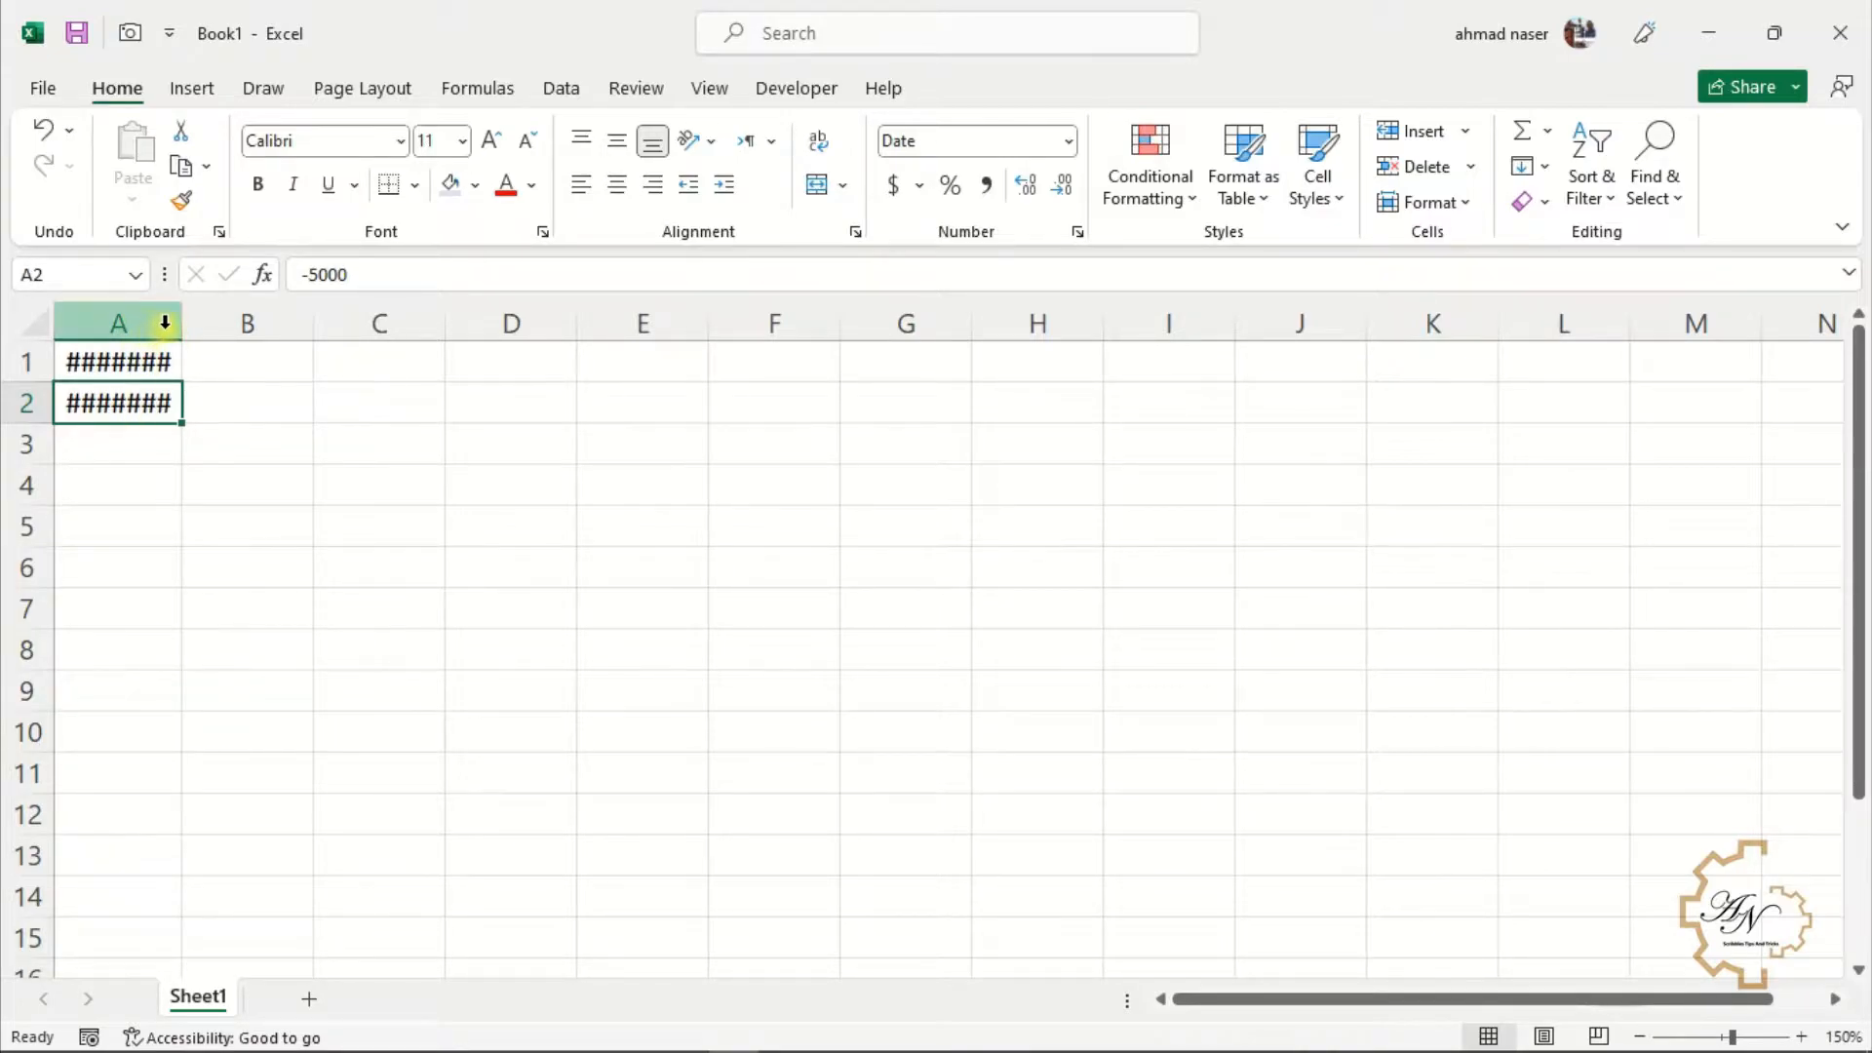
# Widen column A to show the large numbers, then remove the minus sign from A2's value in the formula bar
pyautogui.moveTo(180, 323); pyautogui.dragTo(368, 323)
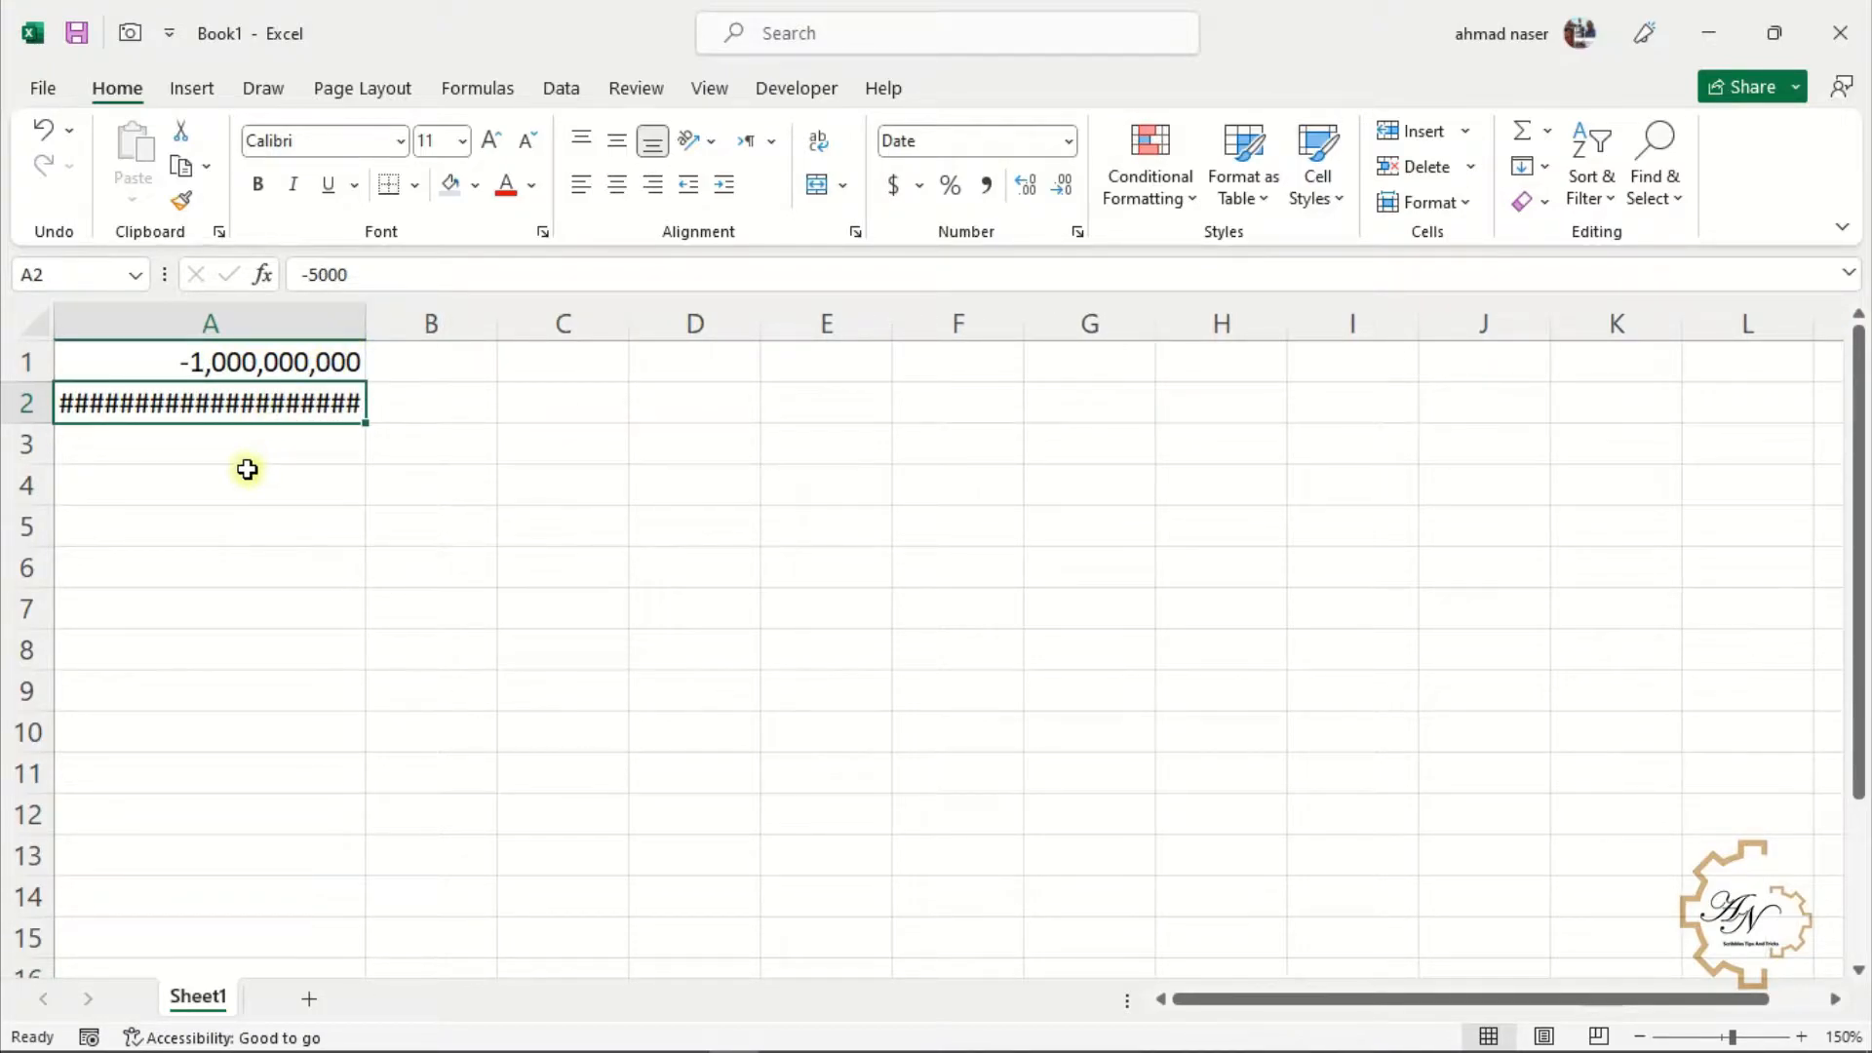
pyautogui.click(310, 274)
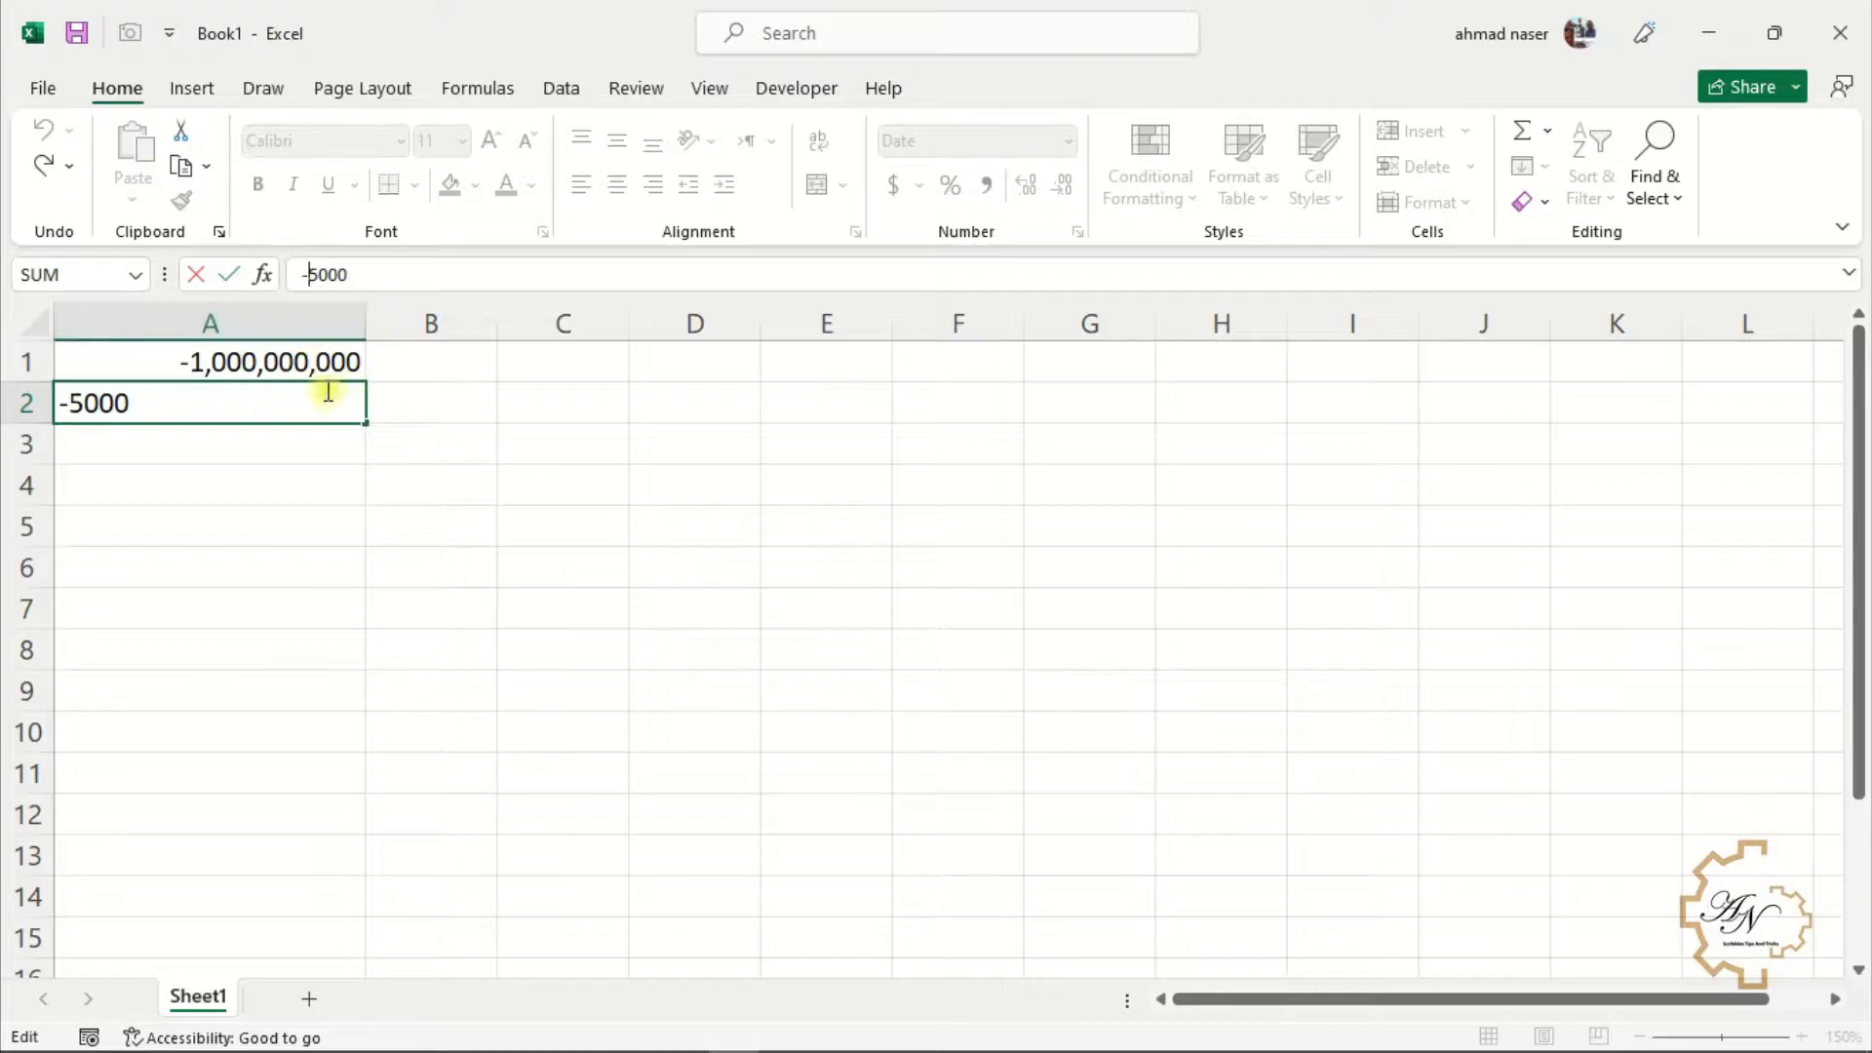
pyautogui.press('BackSpace')
pyautogui.press('Return')
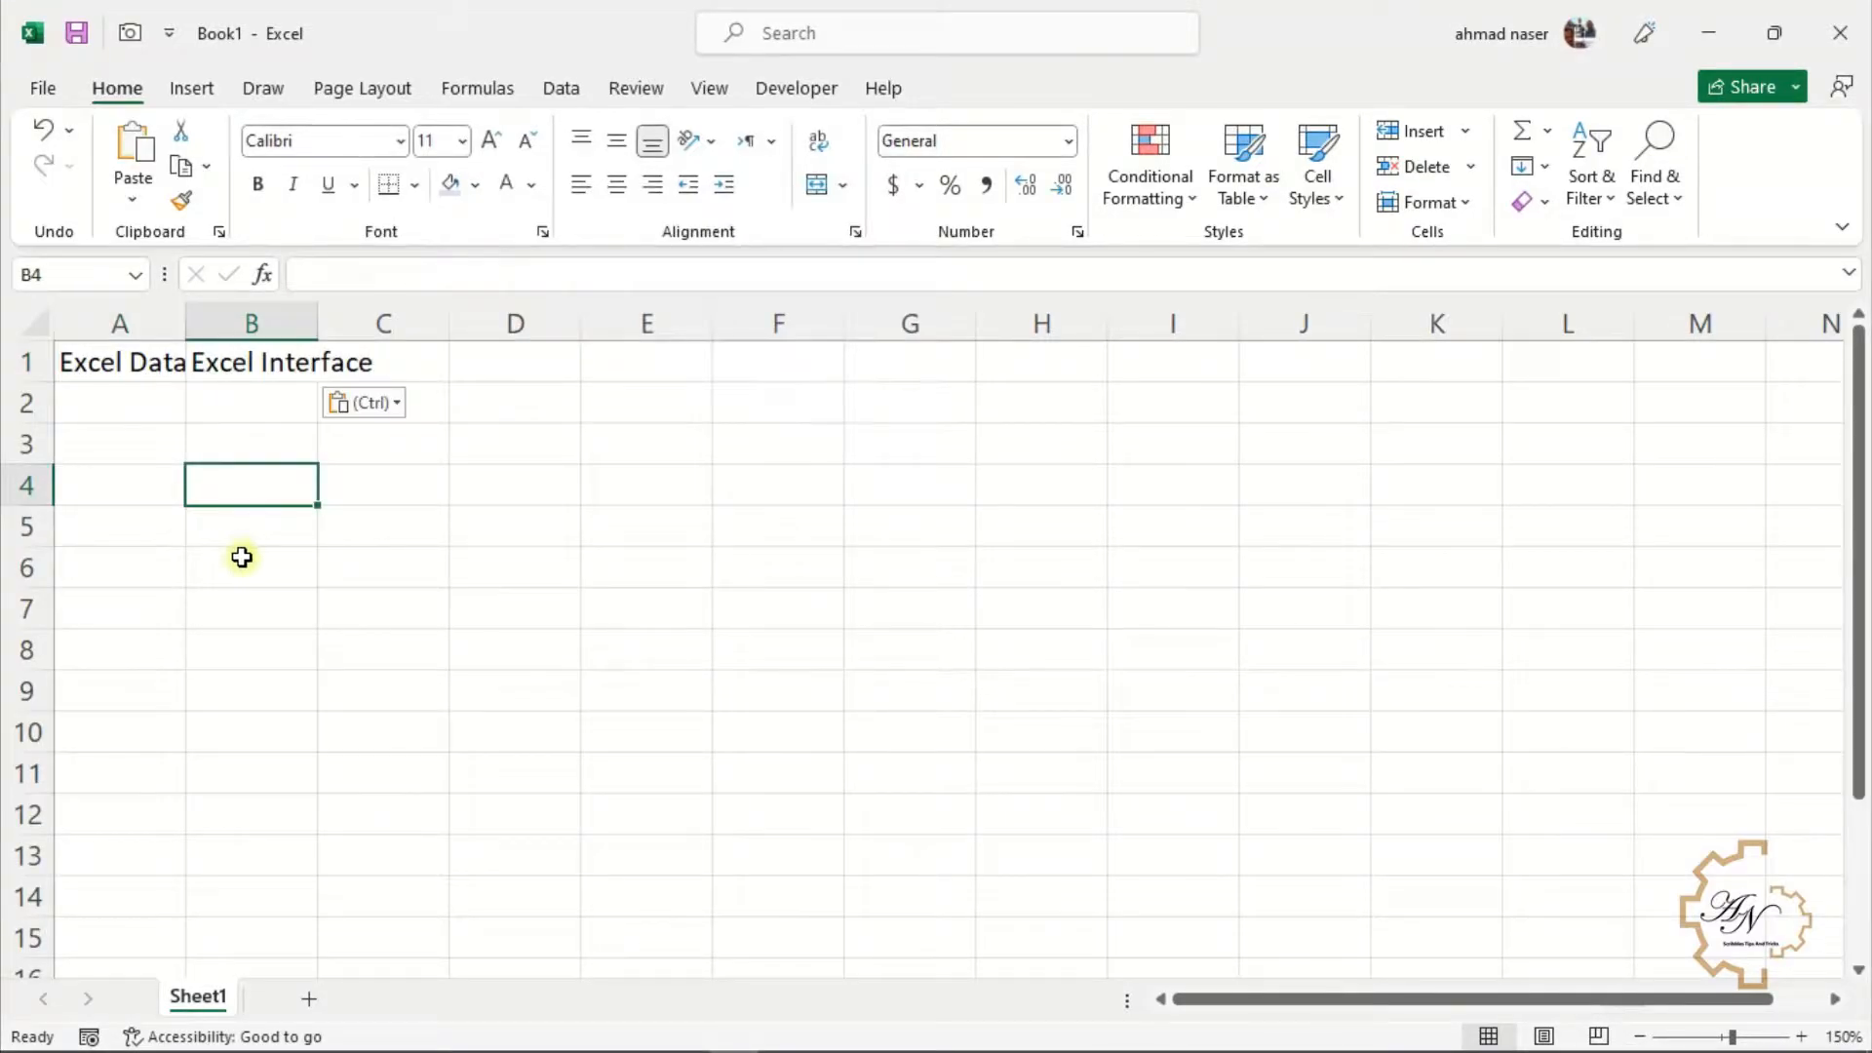
# Select the heading in A1 and widen column A to fit its text
pyautogui.click(134, 456)
pyautogui.click(140, 397)
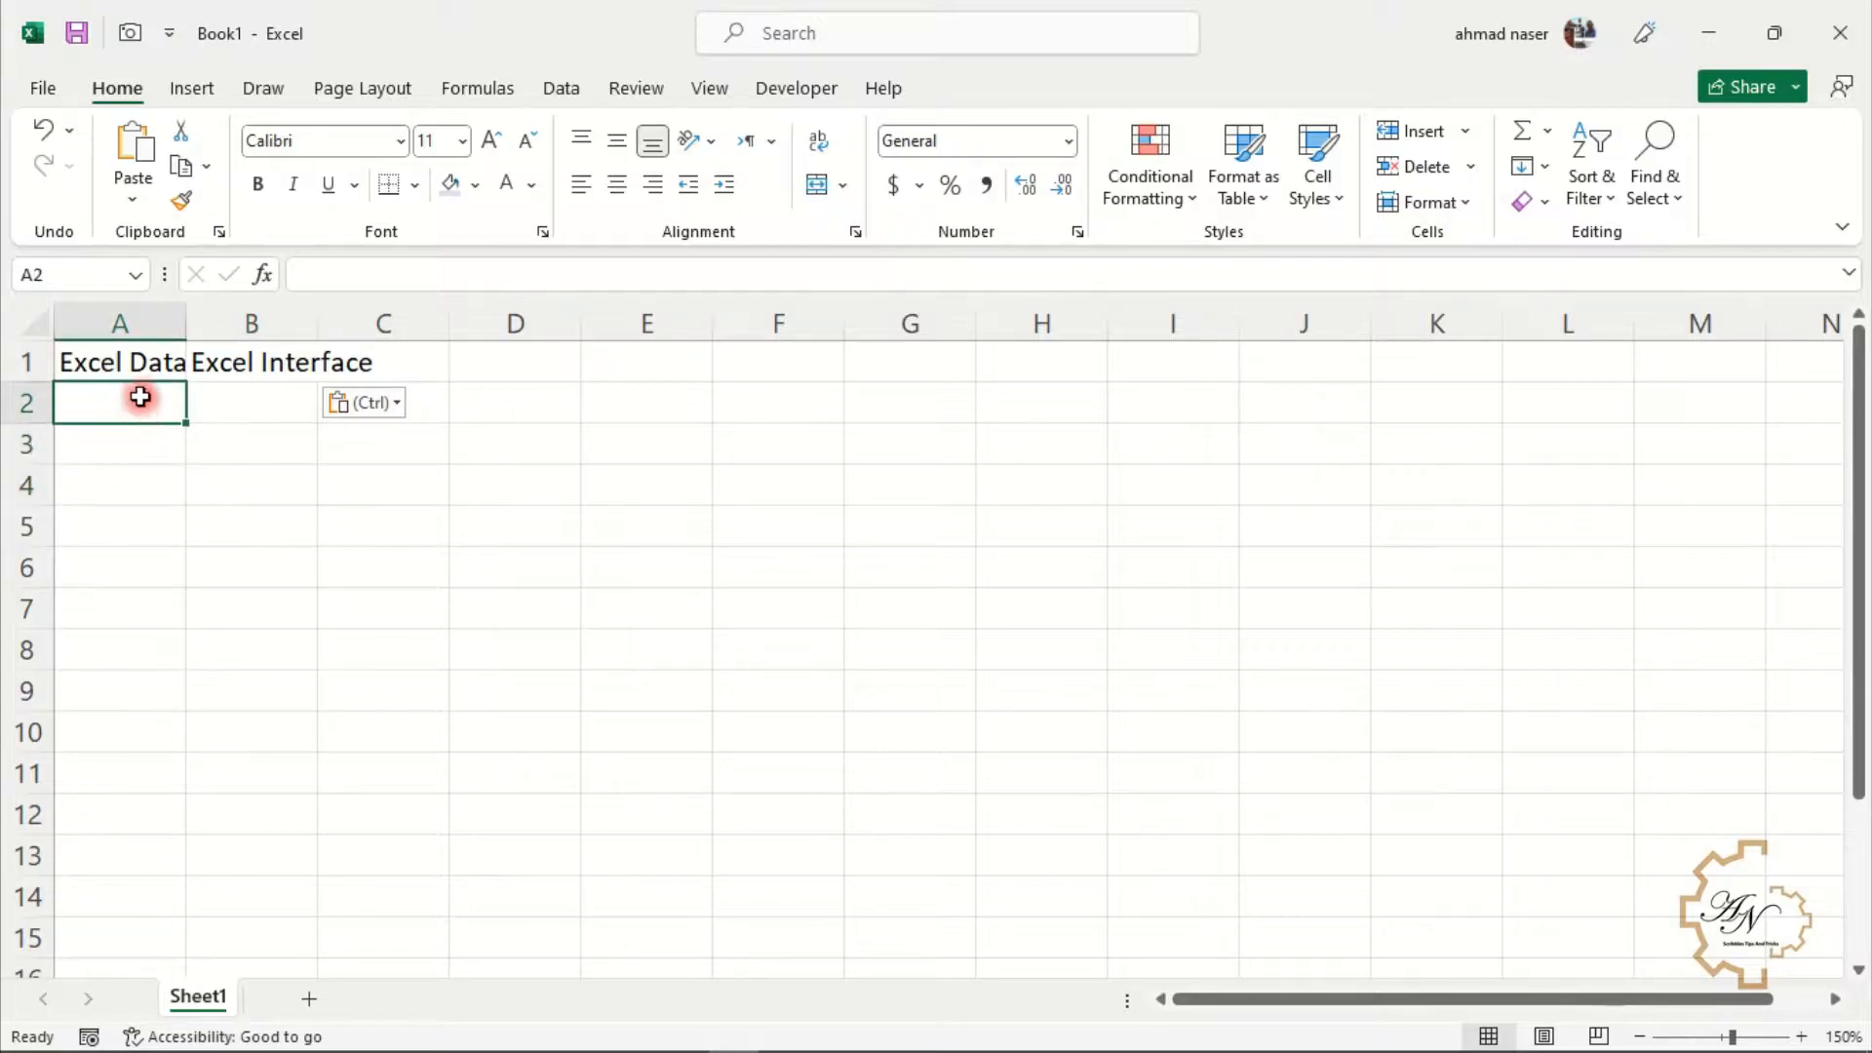
pyautogui.click(141, 364)
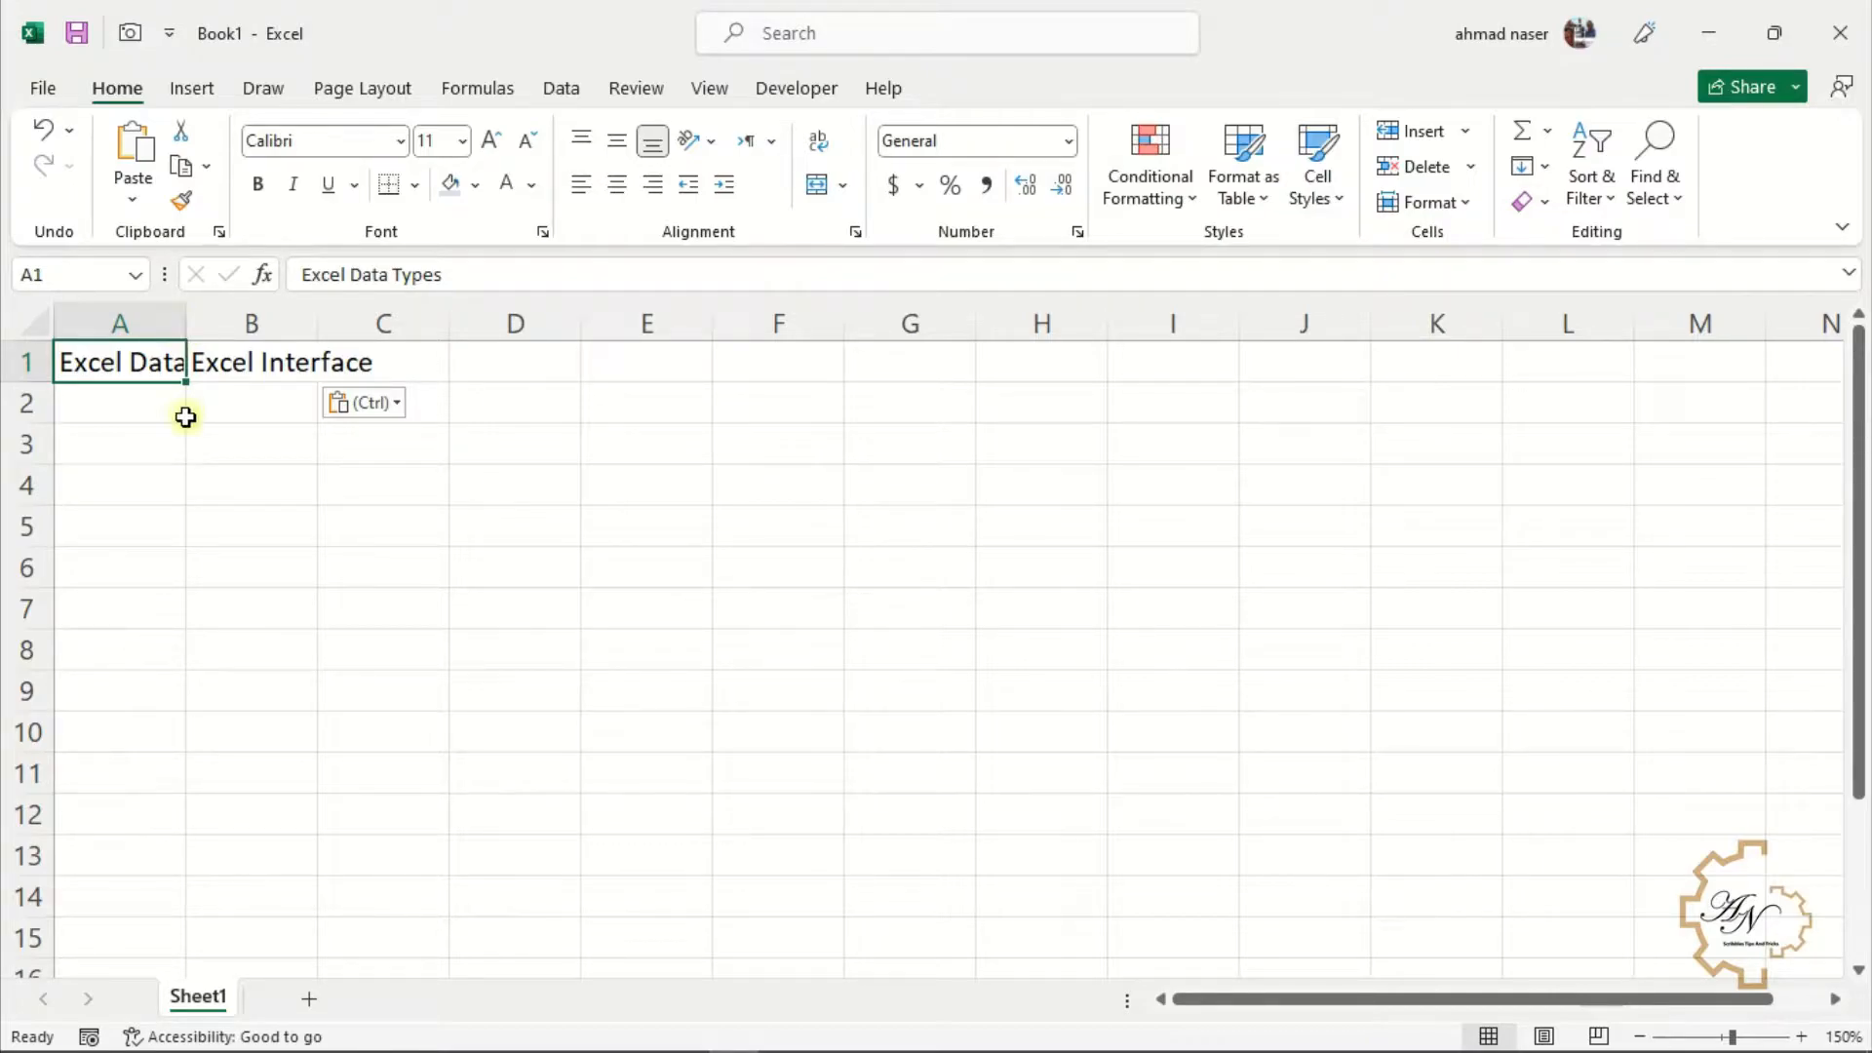
pyautogui.moveTo(186, 323); pyautogui.dragTo(272, 326)
pyautogui.hotkey('ctrl', 'z')
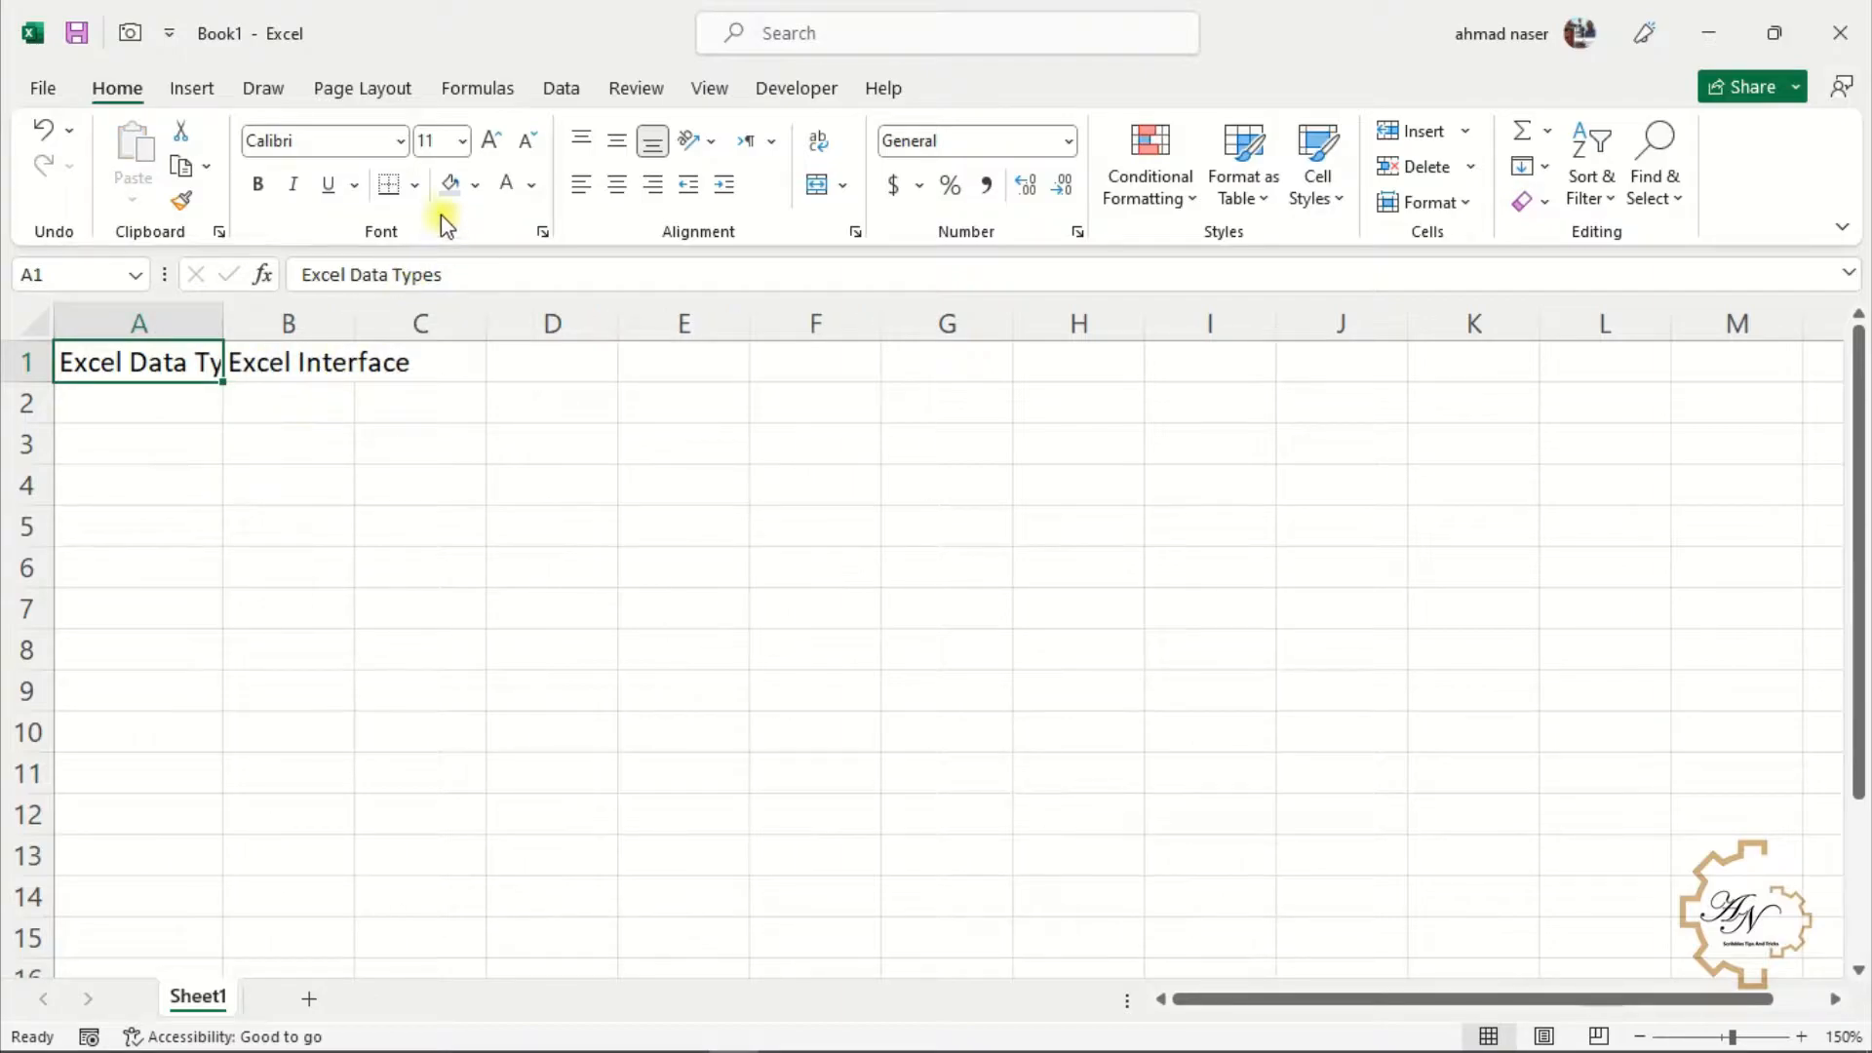
# Reduce A1's font size to 8, then undo the font size and column width changes
pyautogui.click(462, 142)
pyautogui.click(444, 176)
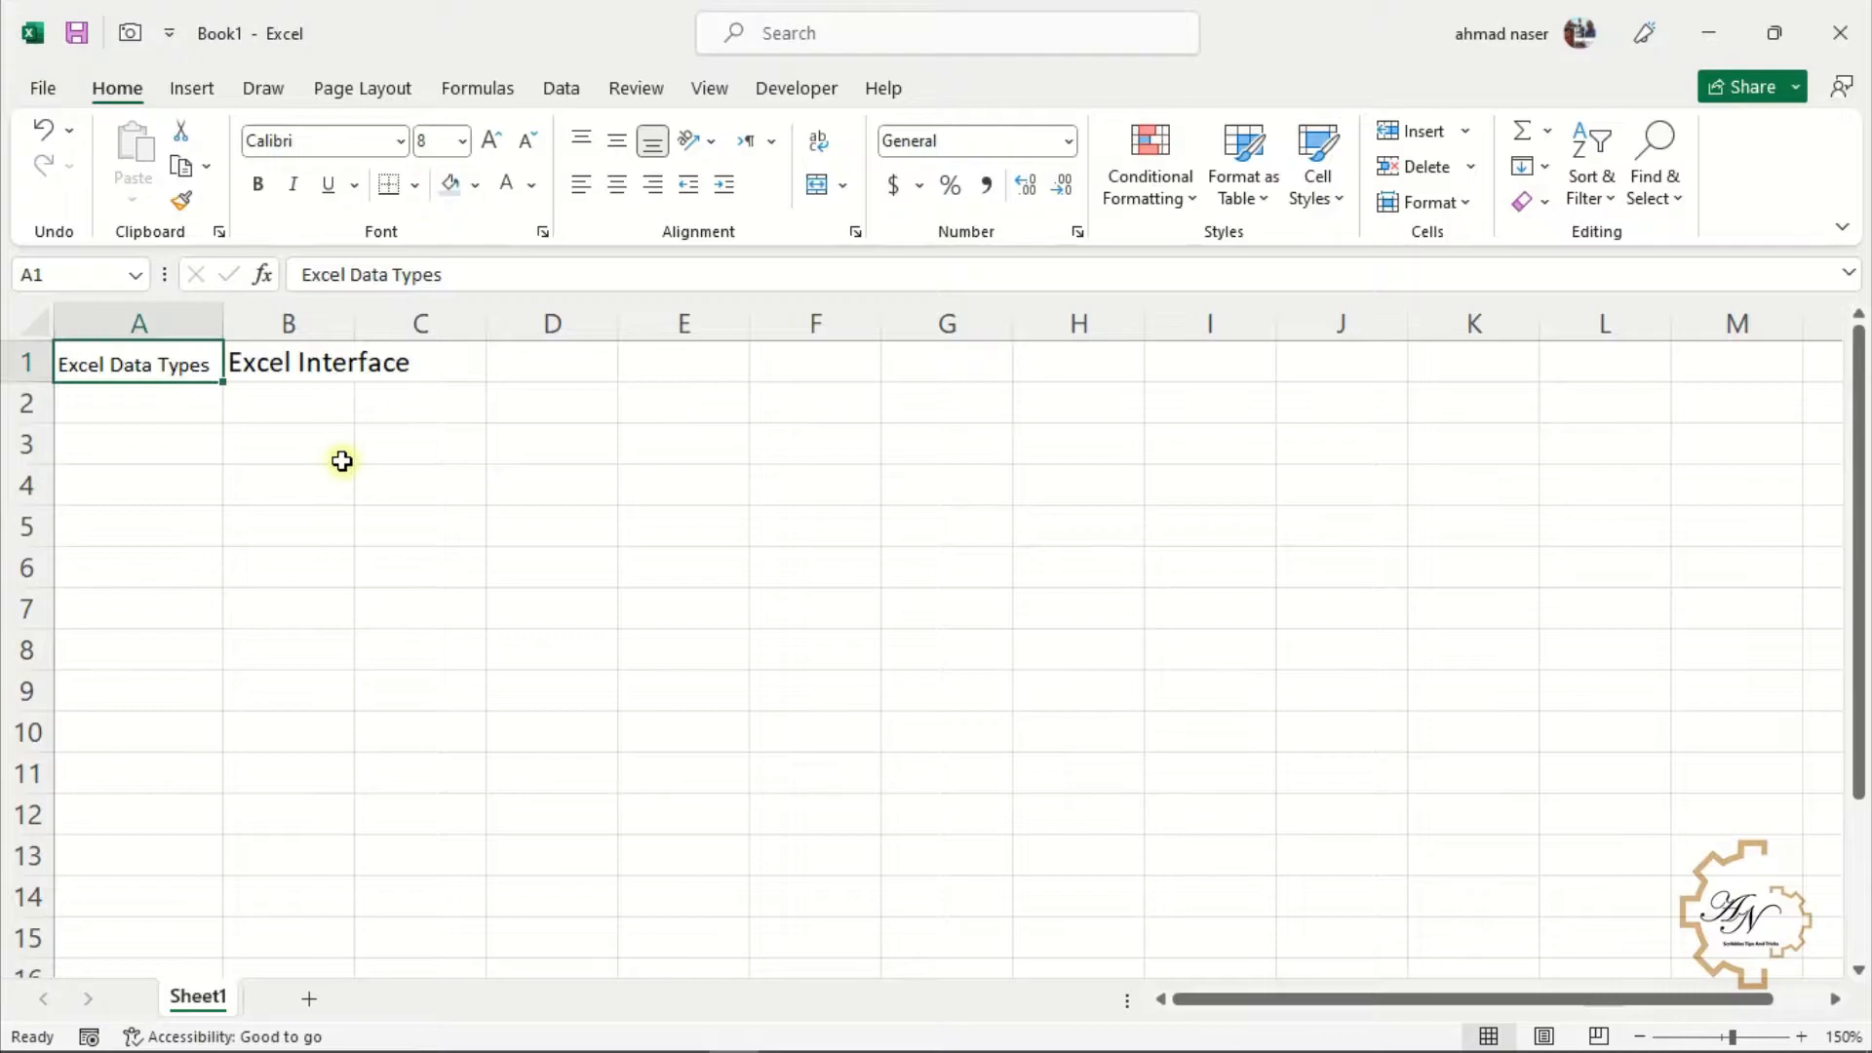
pyautogui.hotkey('ctrl', 'z')
pyautogui.hotkey('ctrl', 'z')
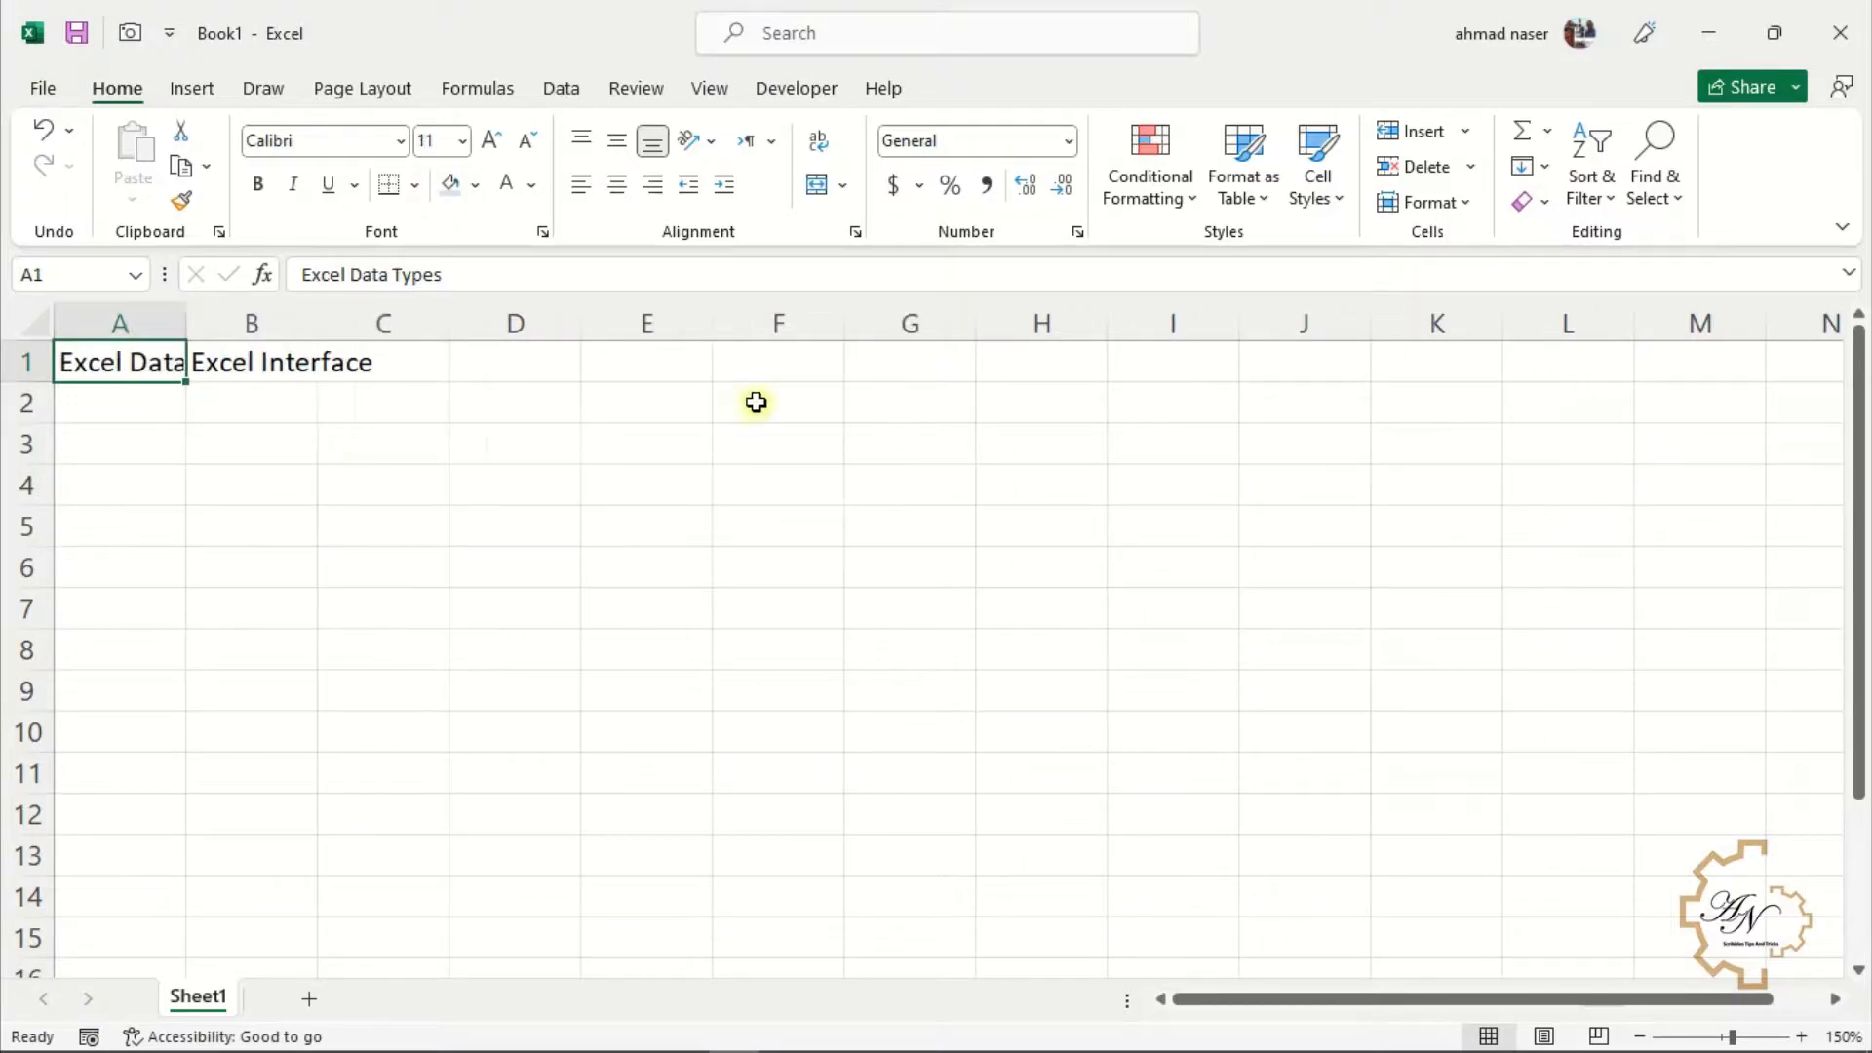
# Apply Shrink to fit to cell A1 through the Format Cells alignment options, then undo it
pyautogui.click(857, 232)
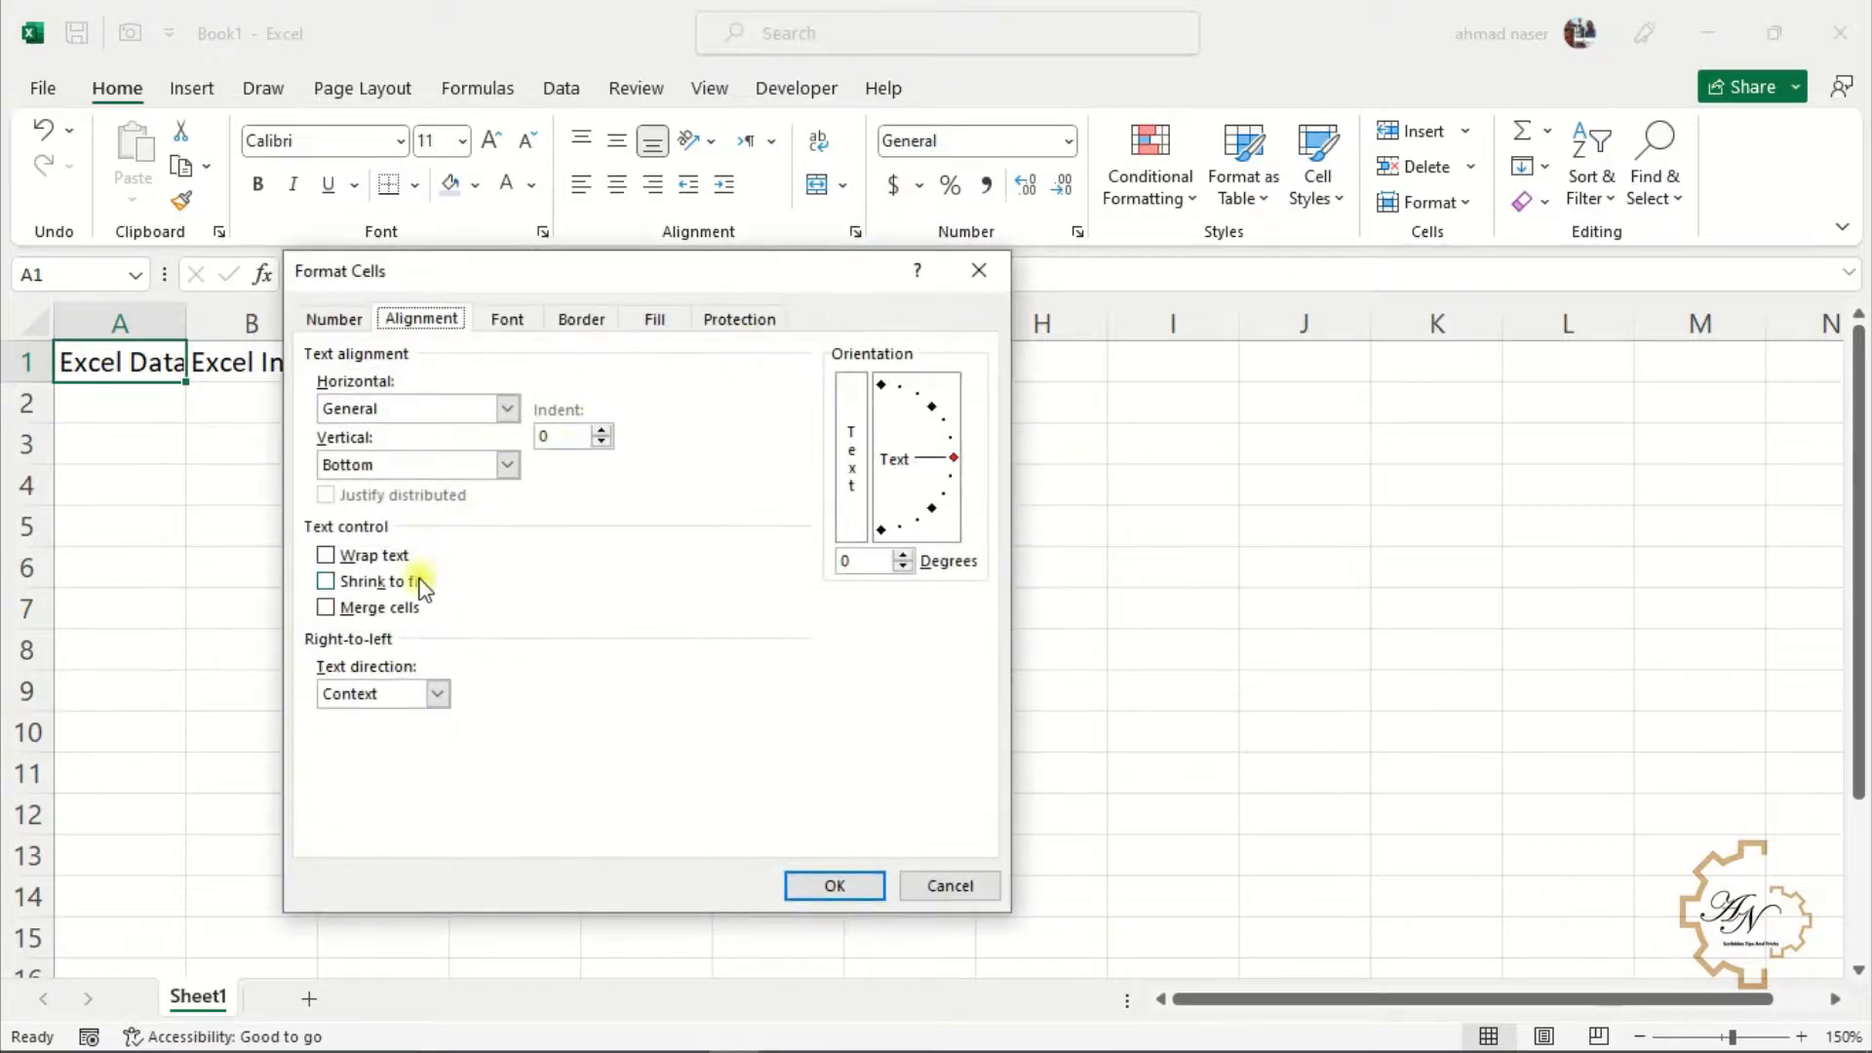
pyautogui.click(362, 582)
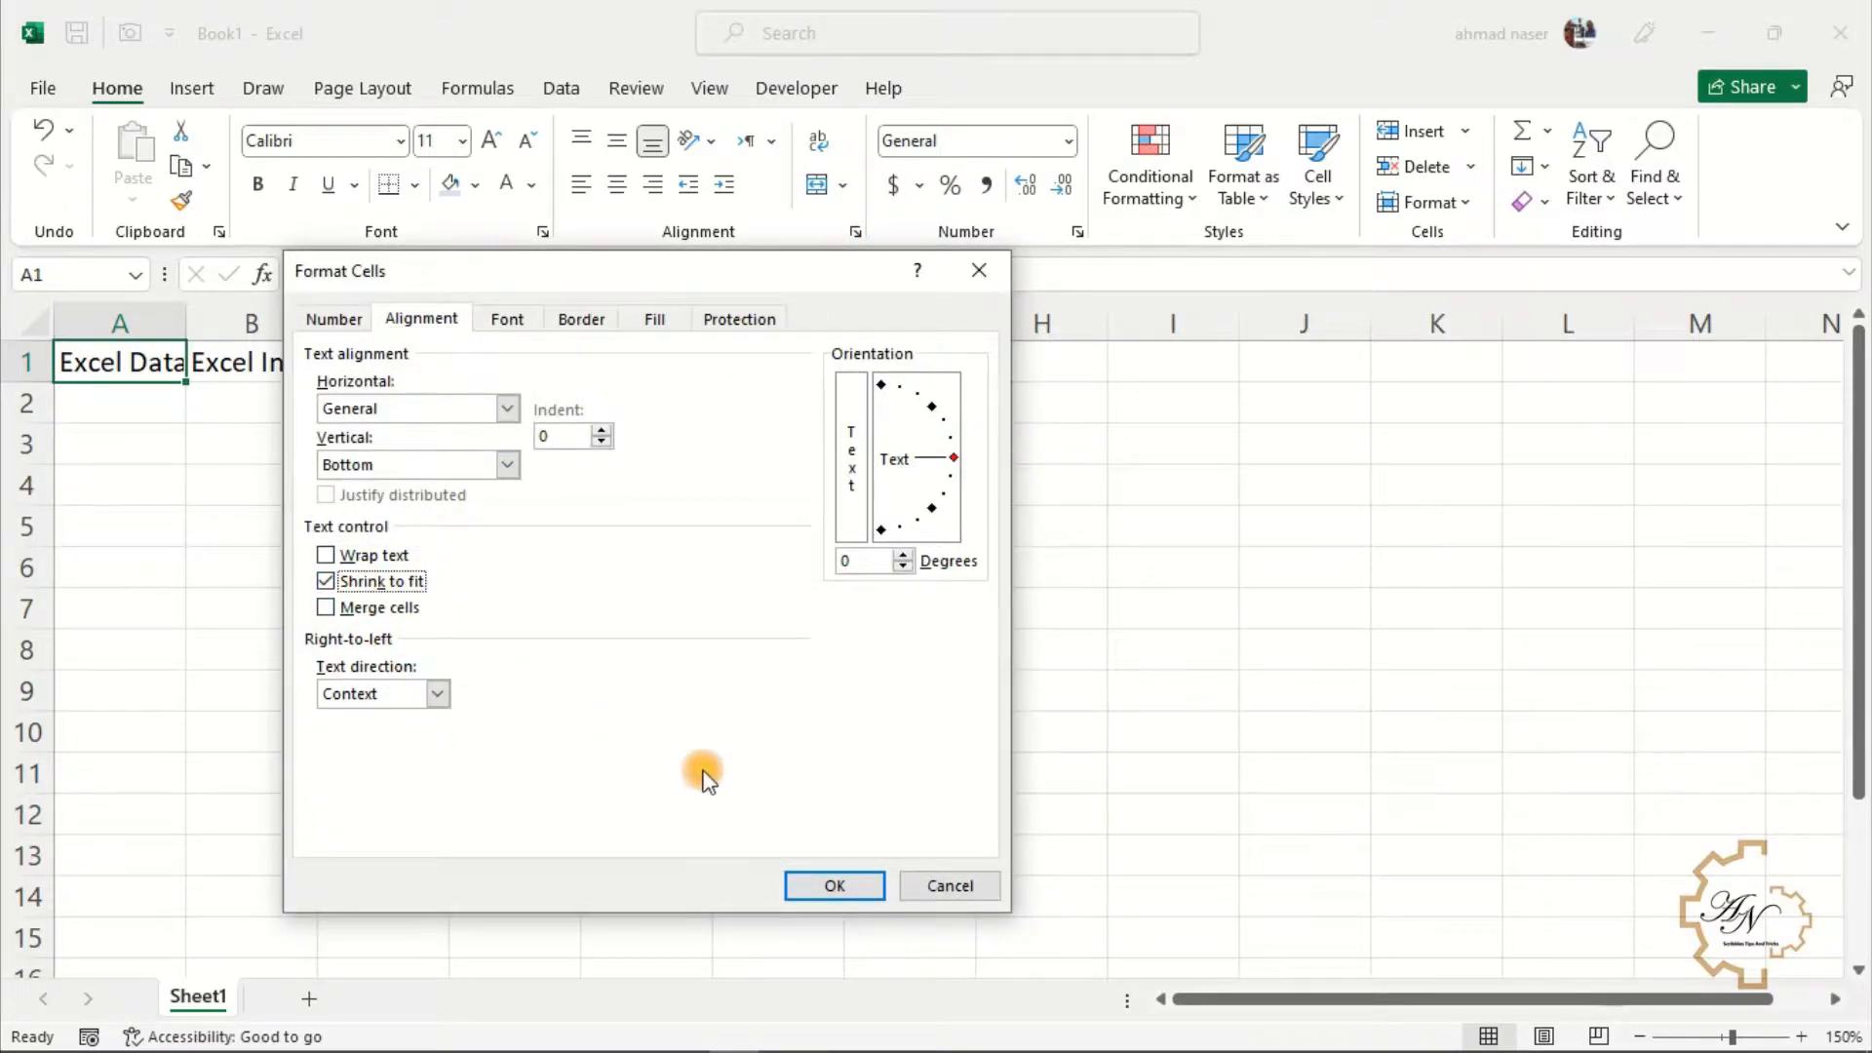
pyautogui.click(824, 885)
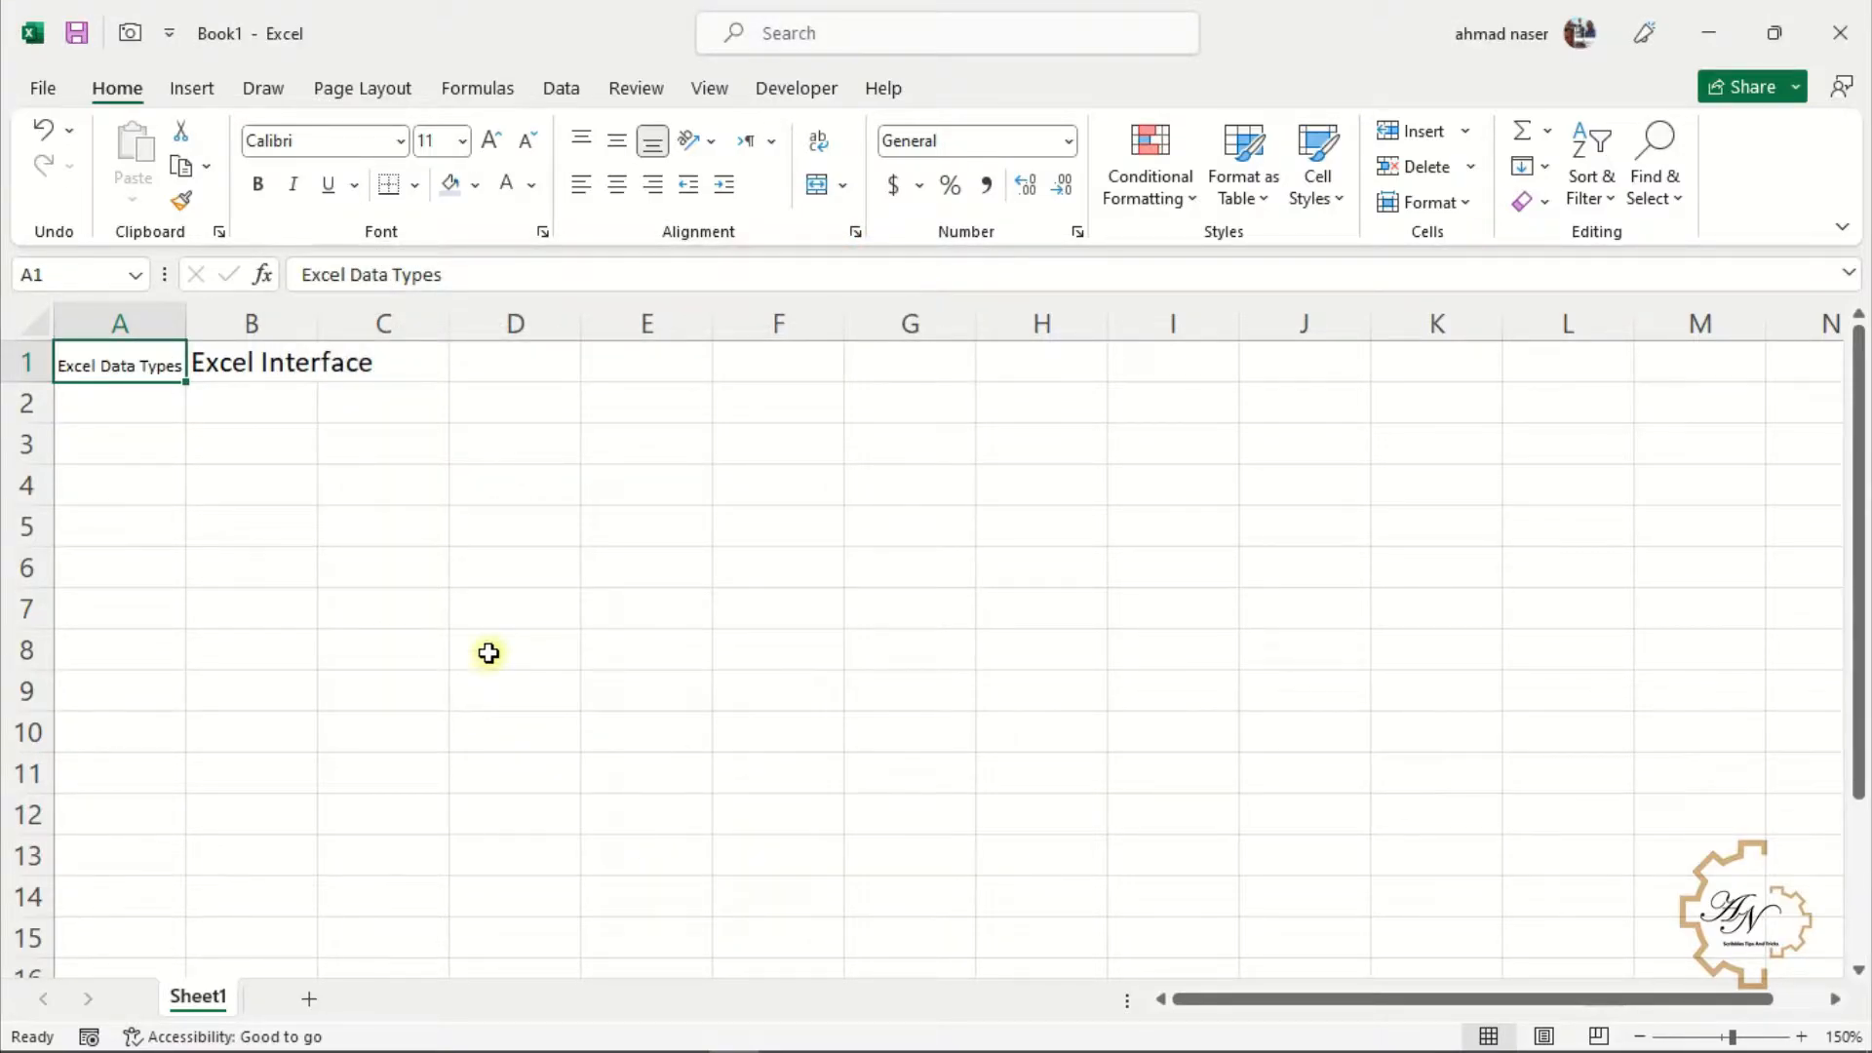
pyautogui.hotkey('ctrl', 'z')
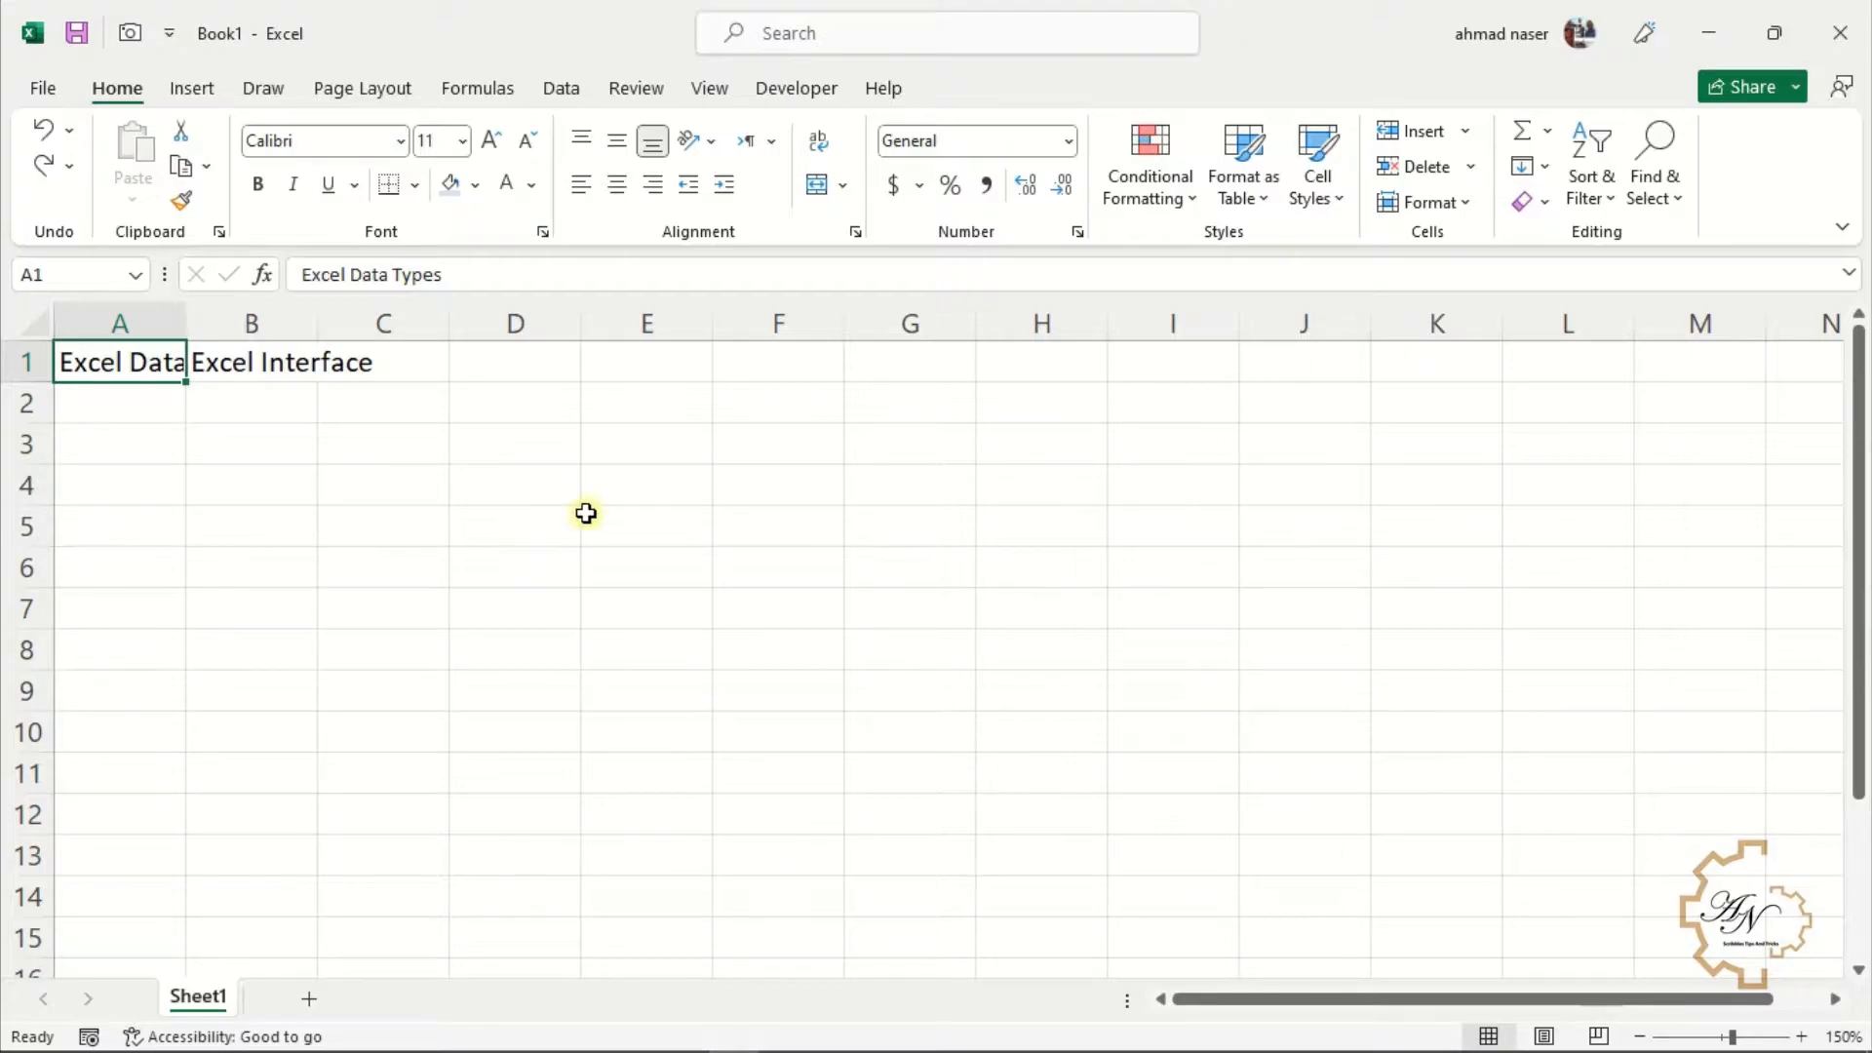
# Turn on Wrap text for cell A1 through the Format Cells alignment options
pyautogui.click(855, 232)
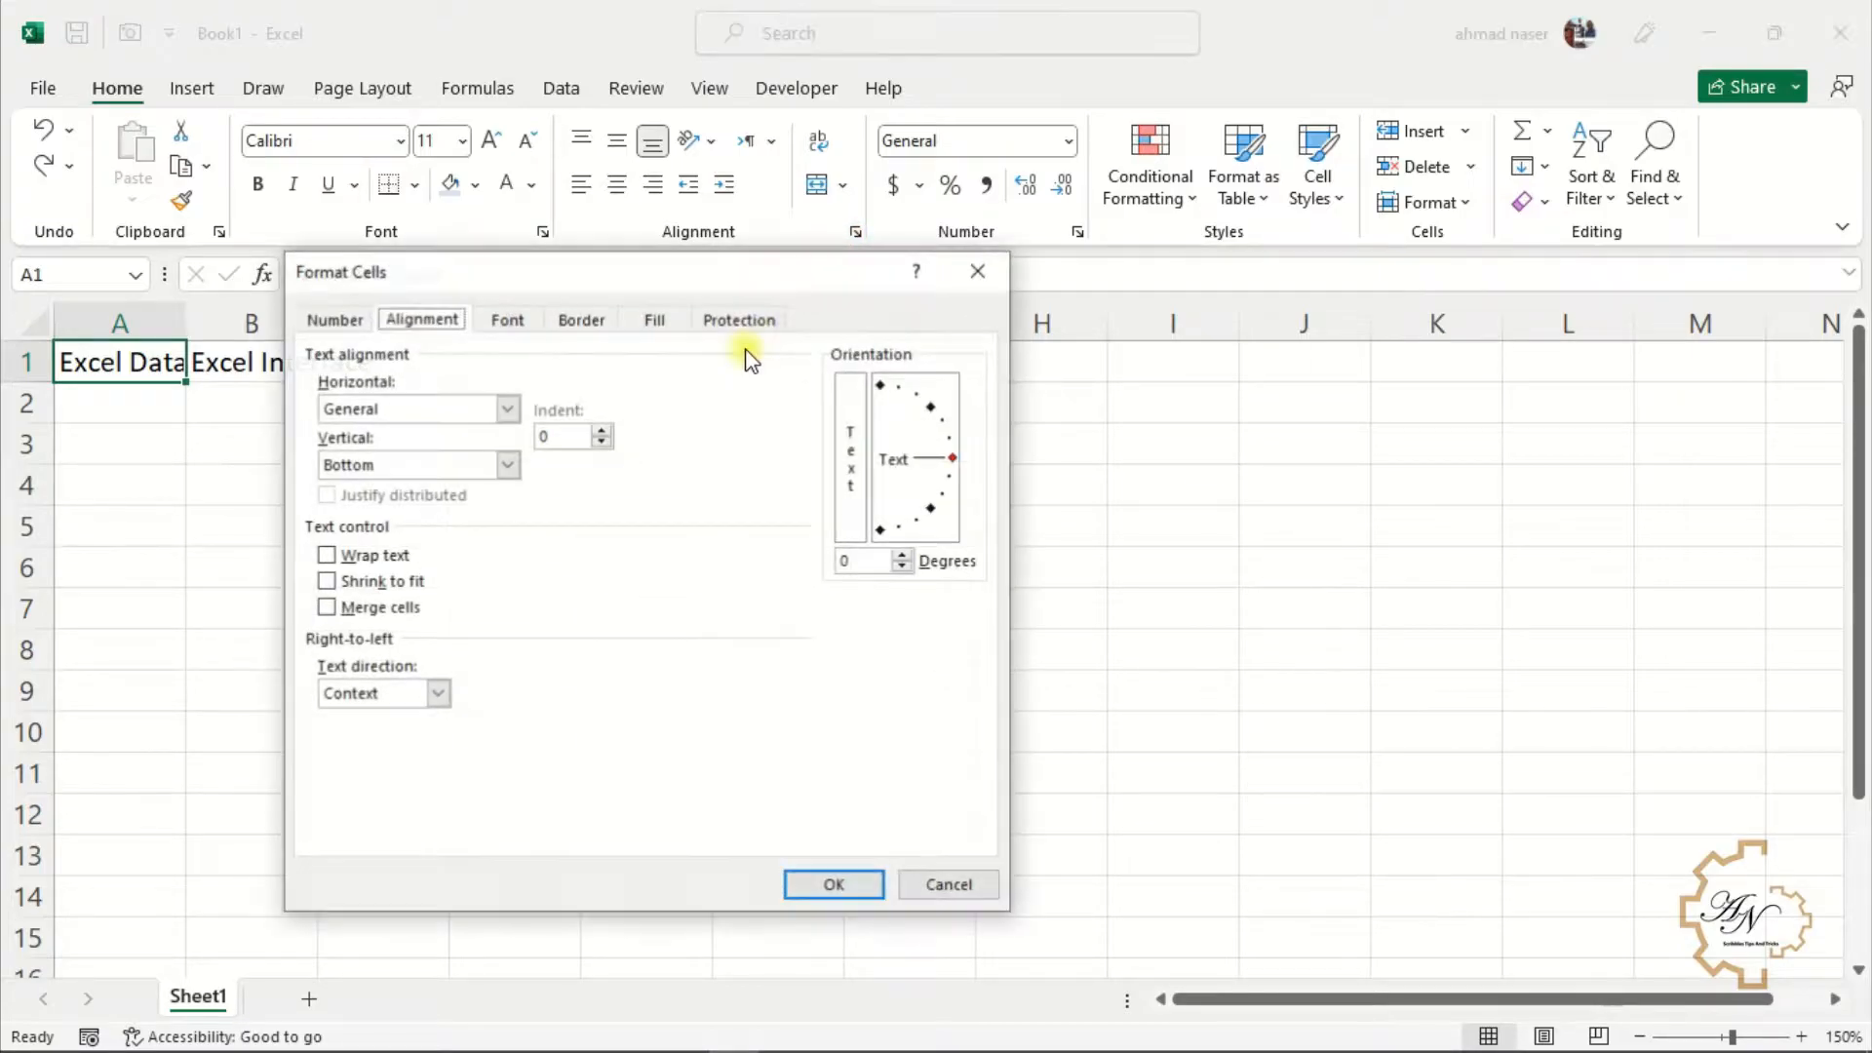
pyautogui.click(371, 559)
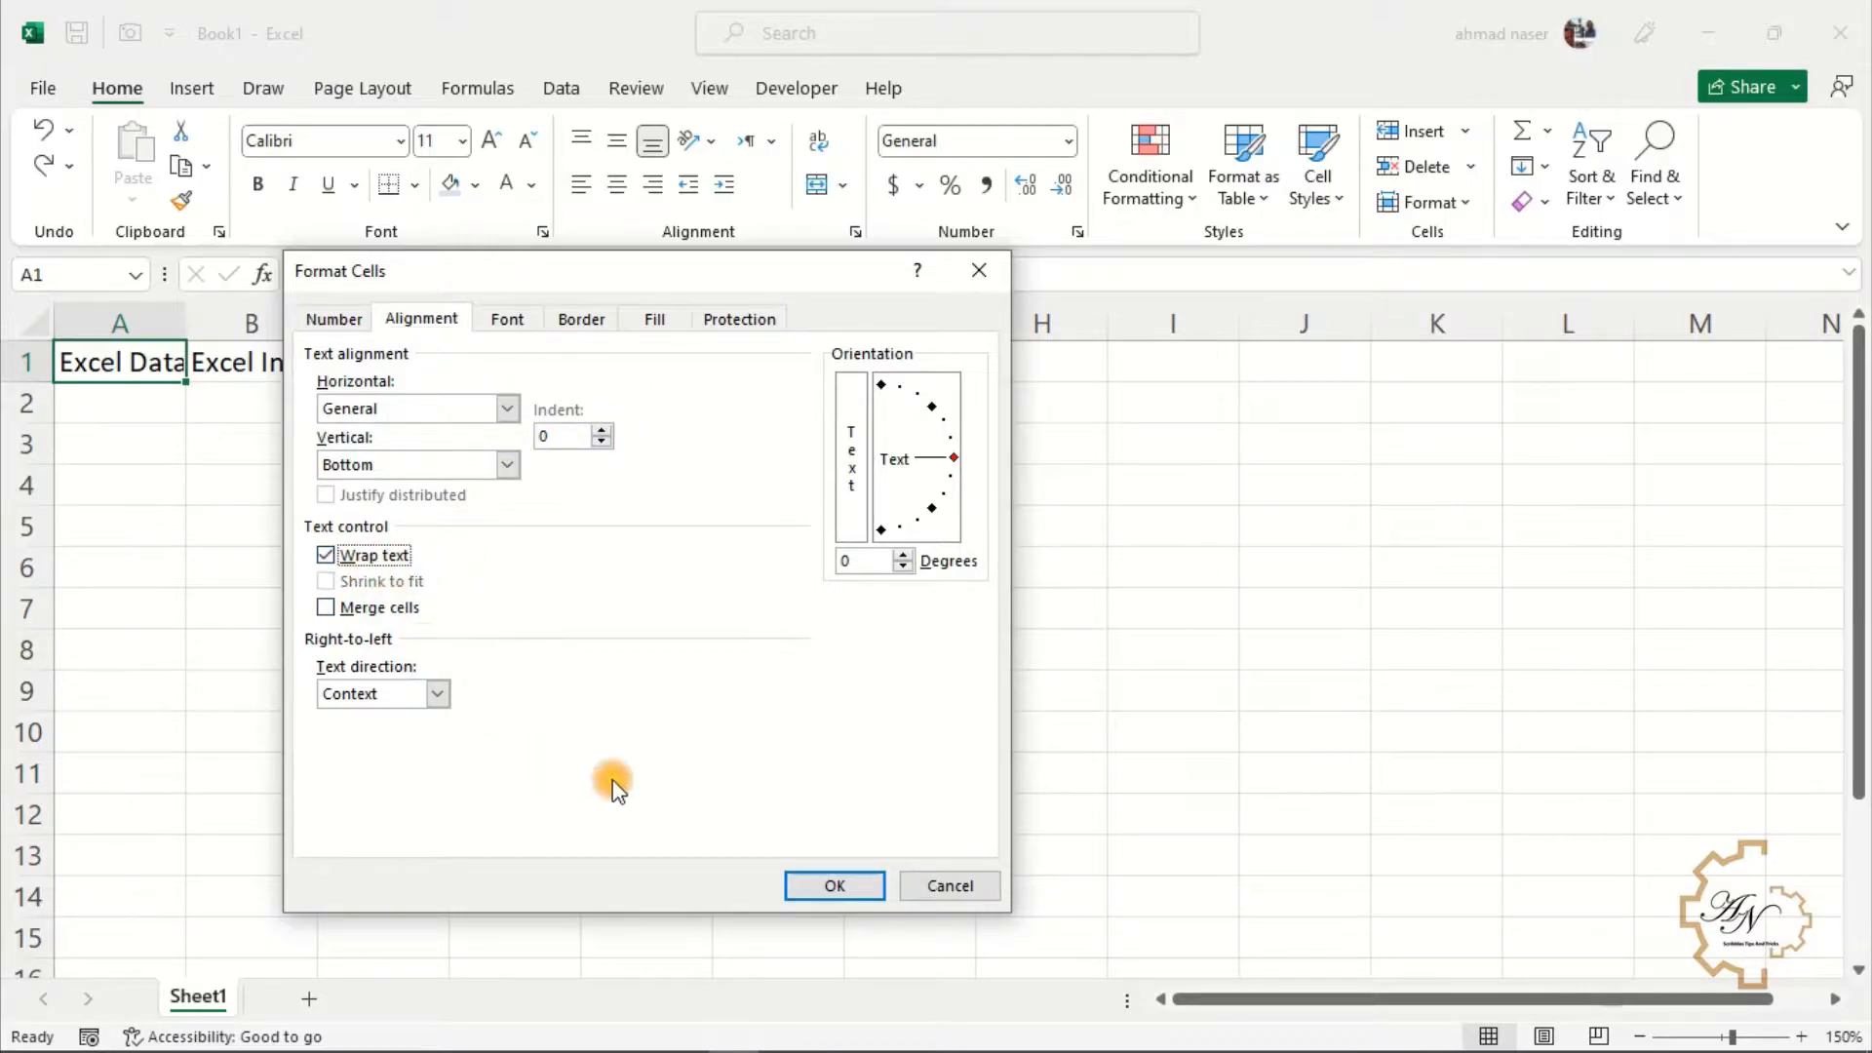
pyautogui.click(835, 885)
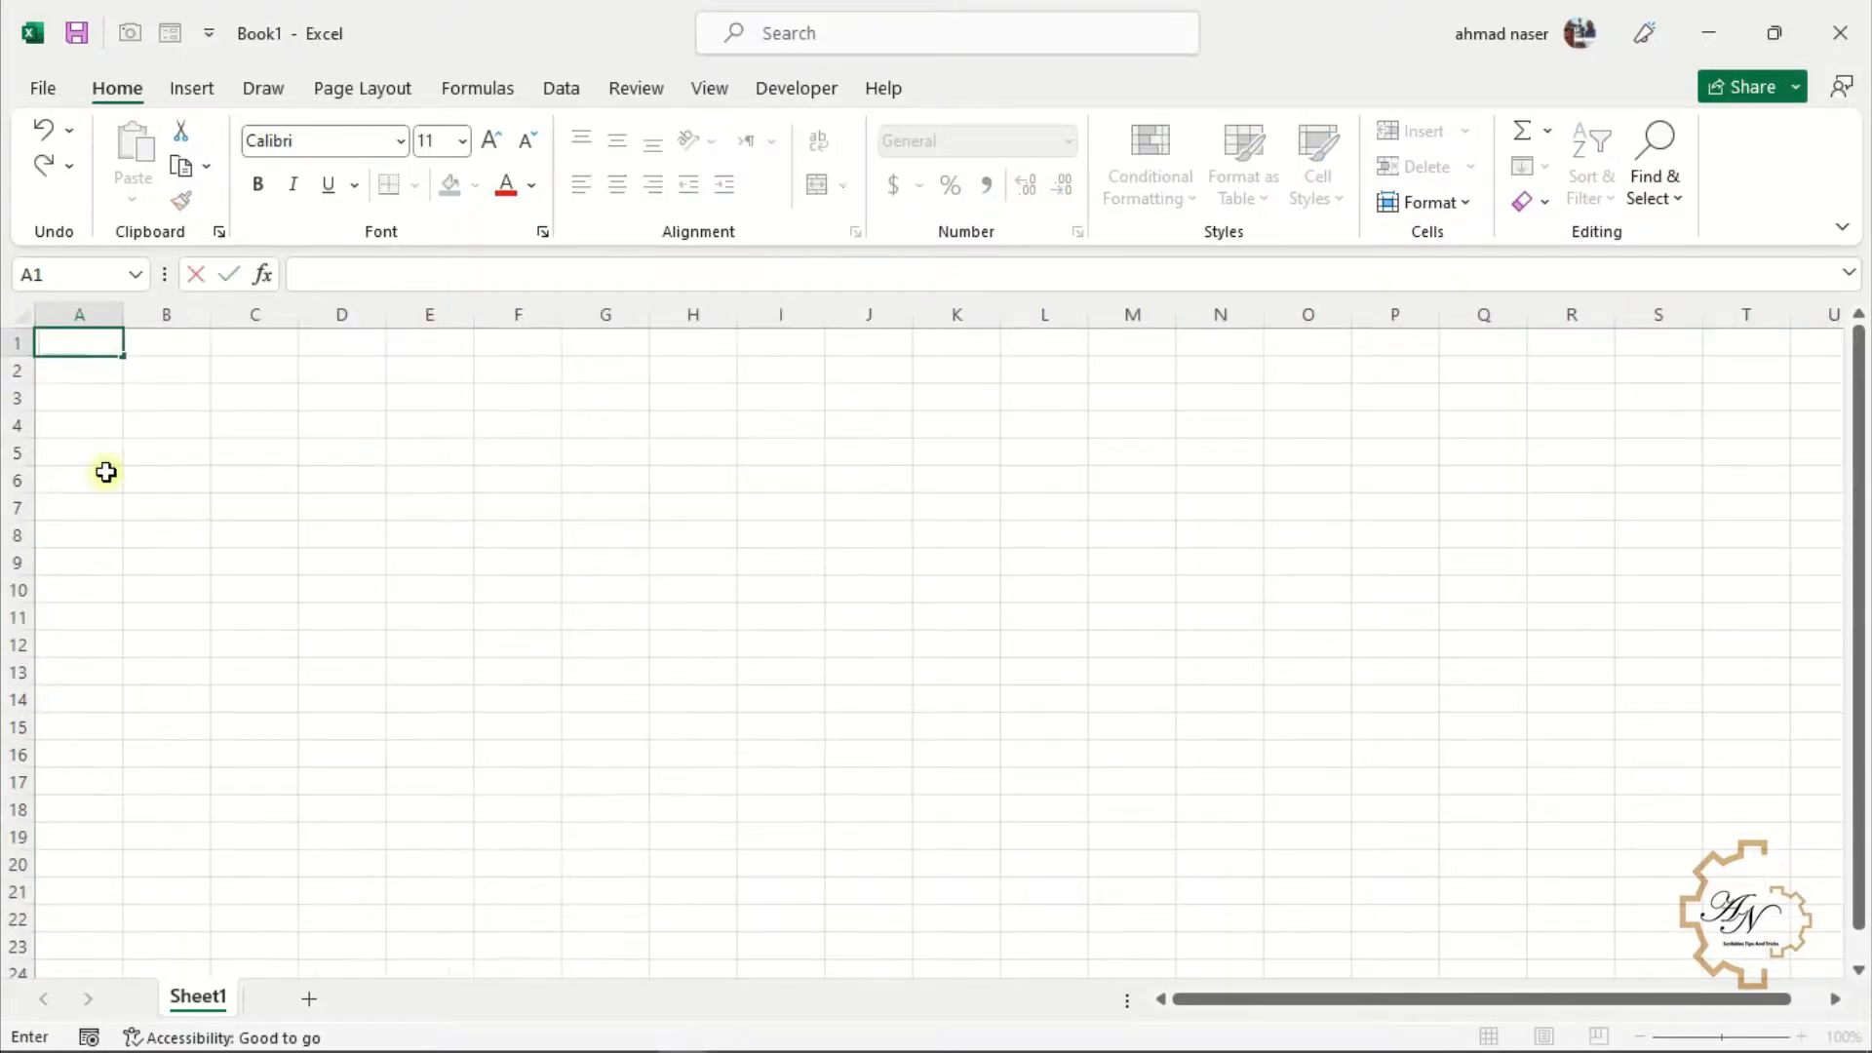
pyautogui.click(103, 475)
pyautogui.click(93, 342)
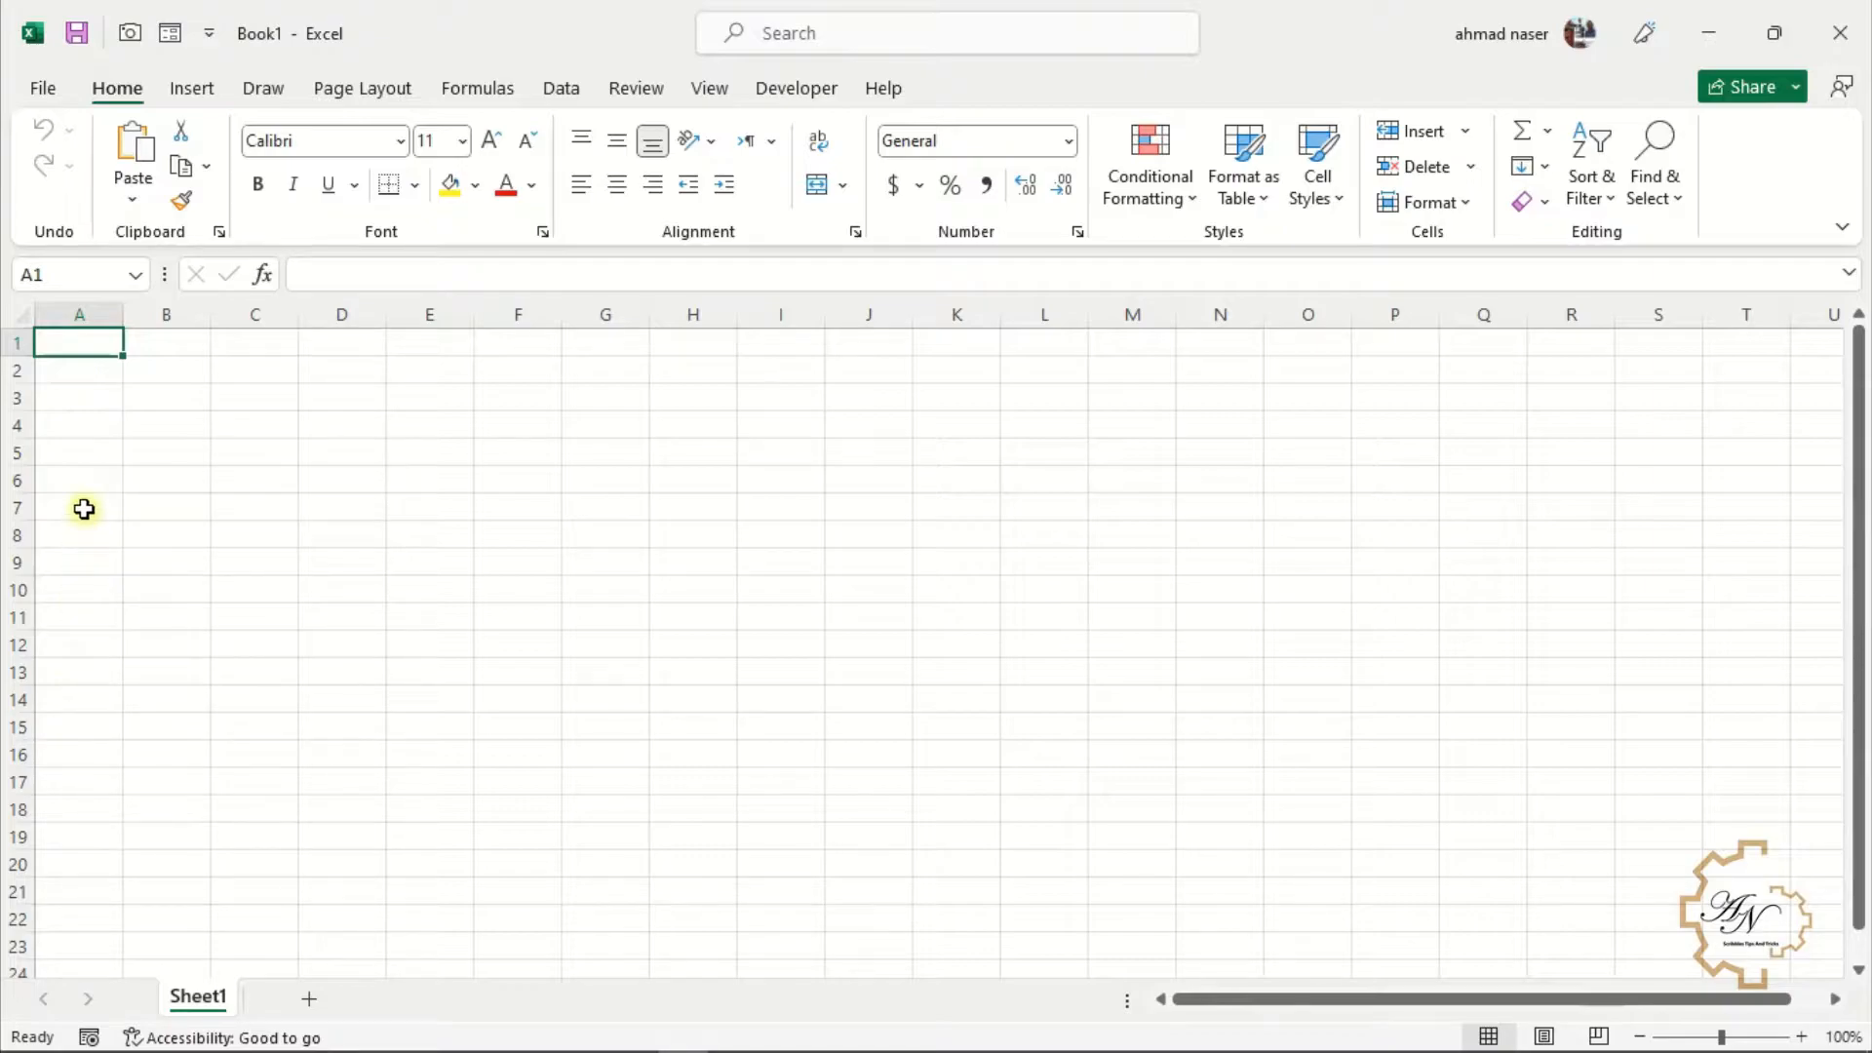
# Enter a sample first name into cell A1 of a blank sheet
pyautogui.write('Ahmed')
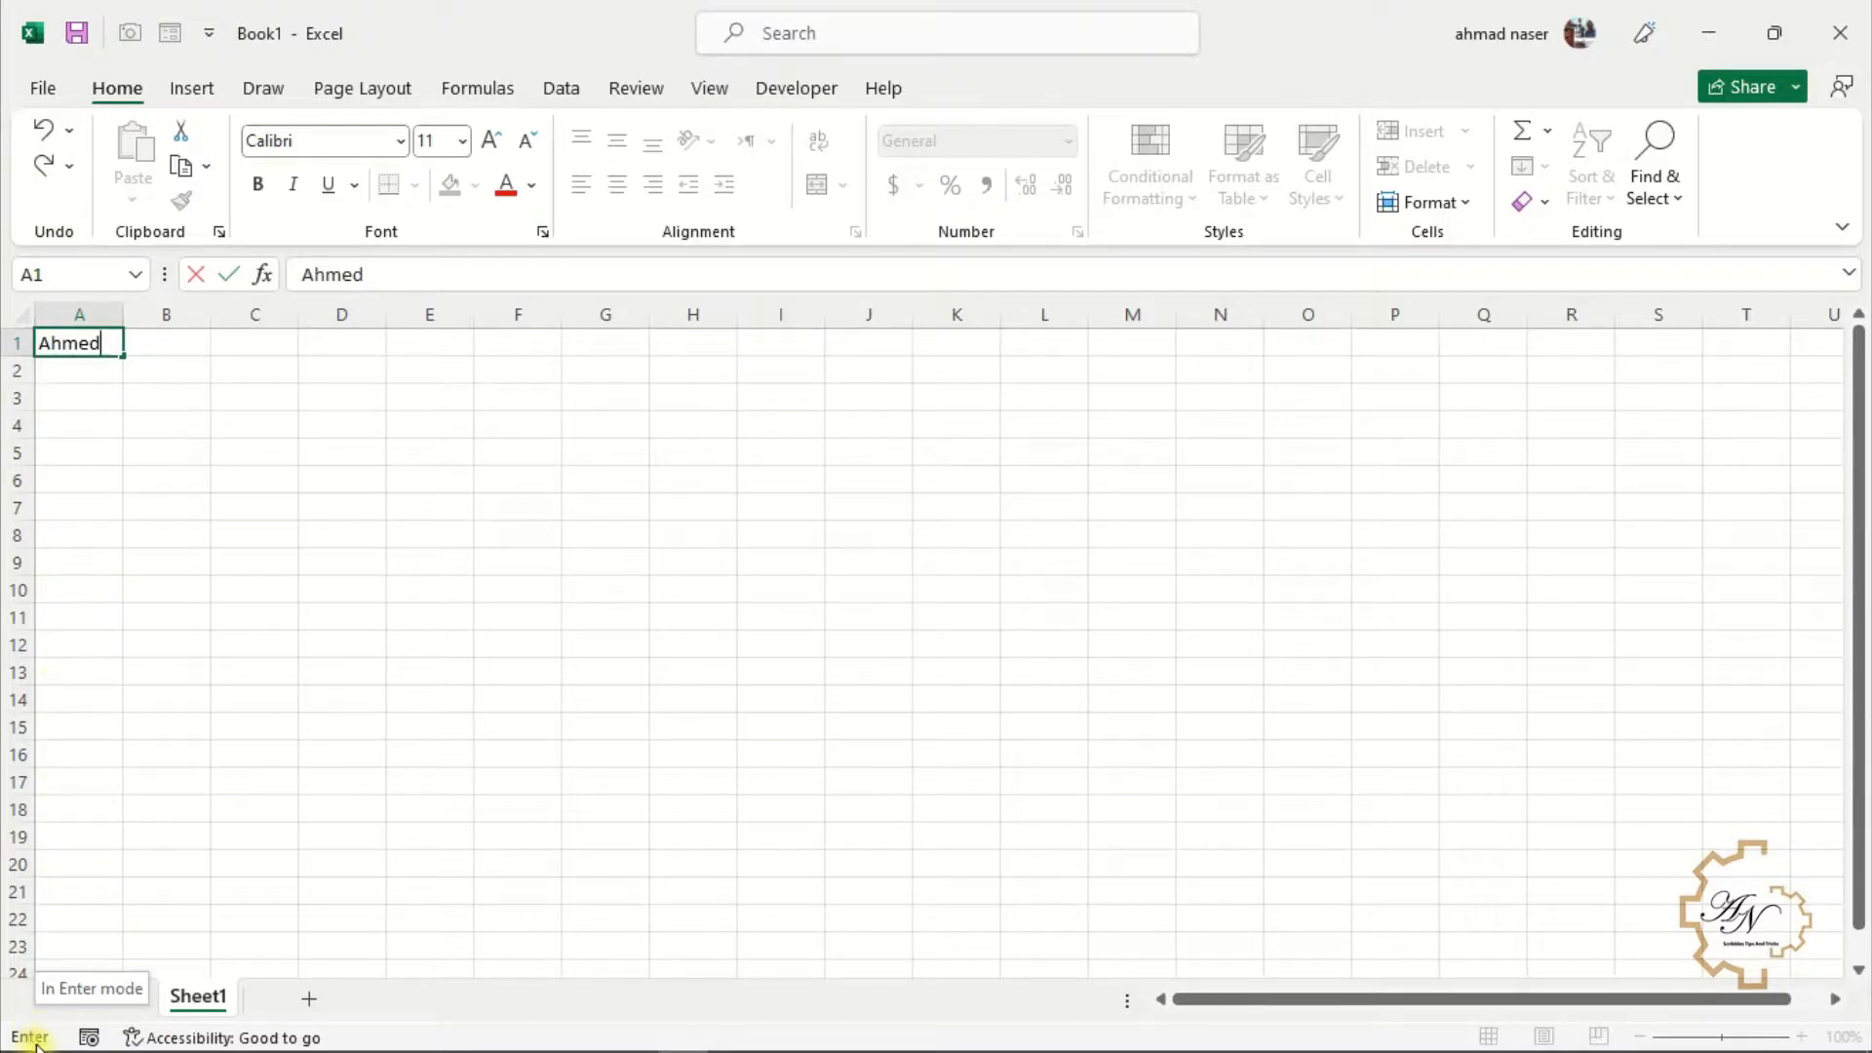
pyautogui.press('Return')
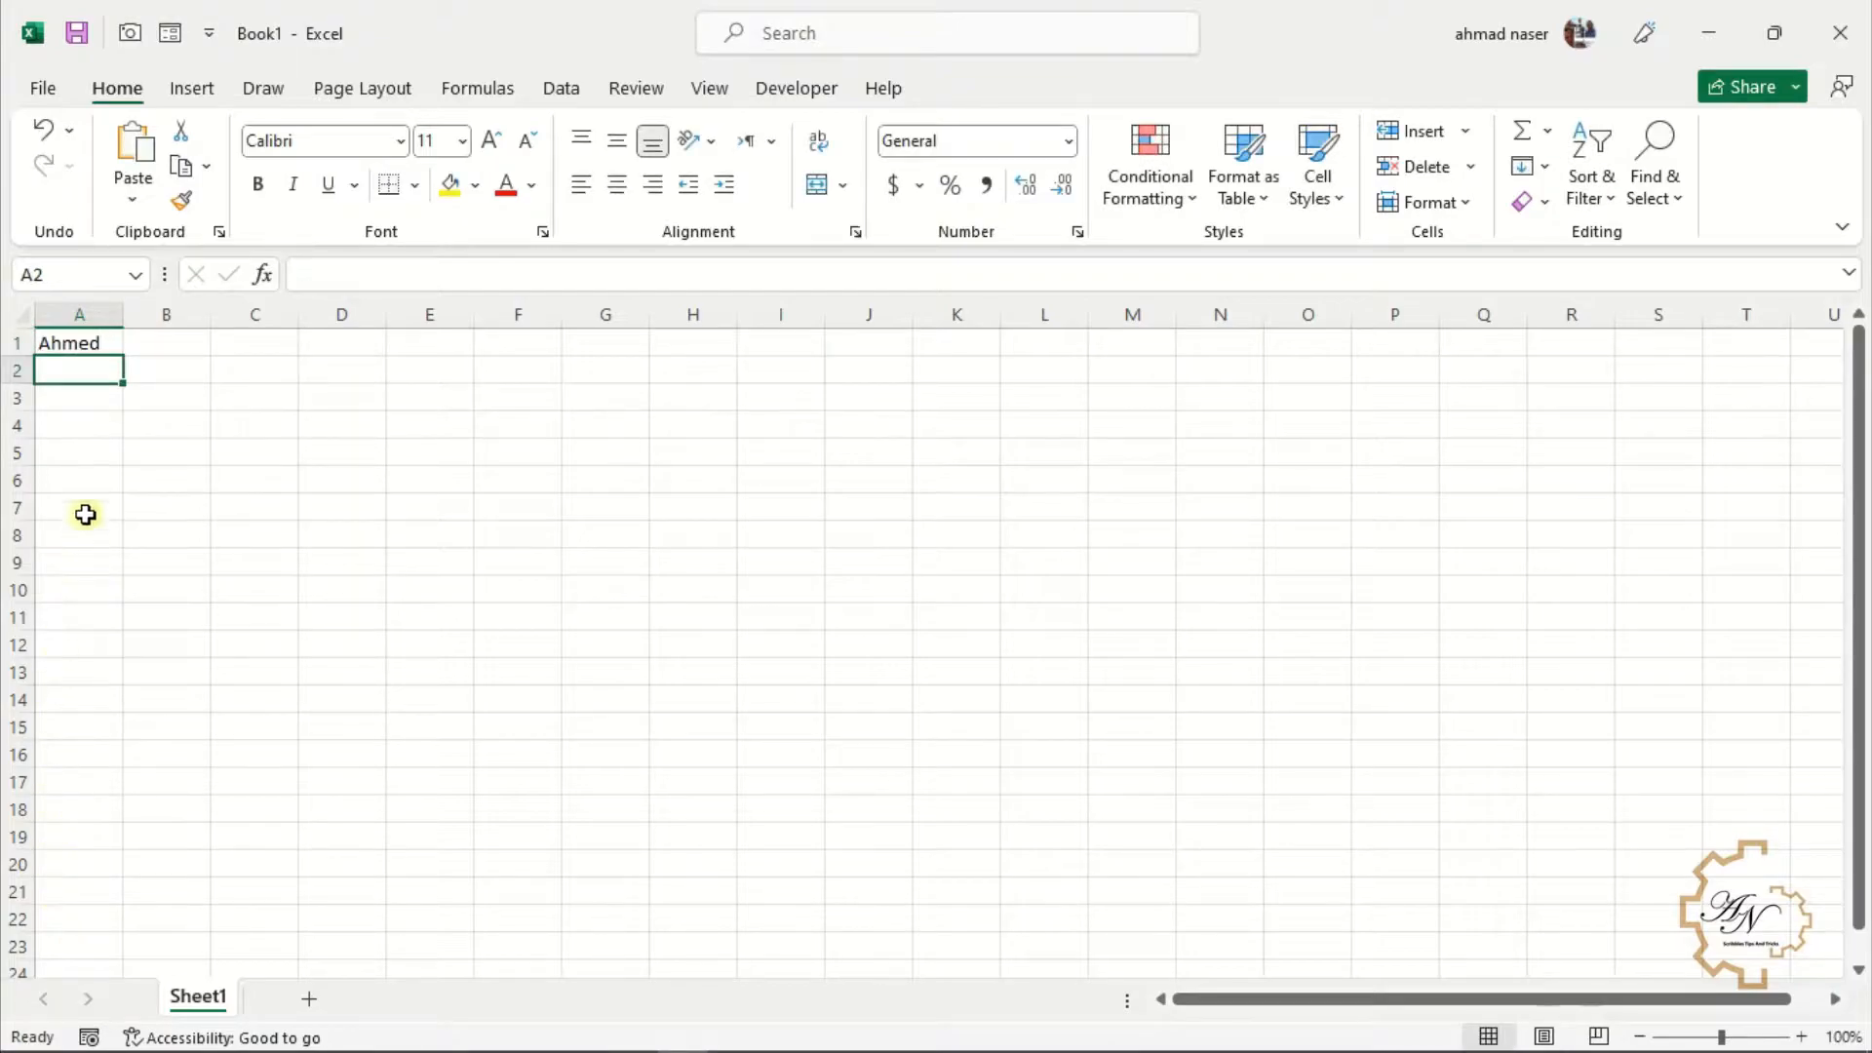
# Clear the contents of cell A1
pyautogui.click(90, 341)
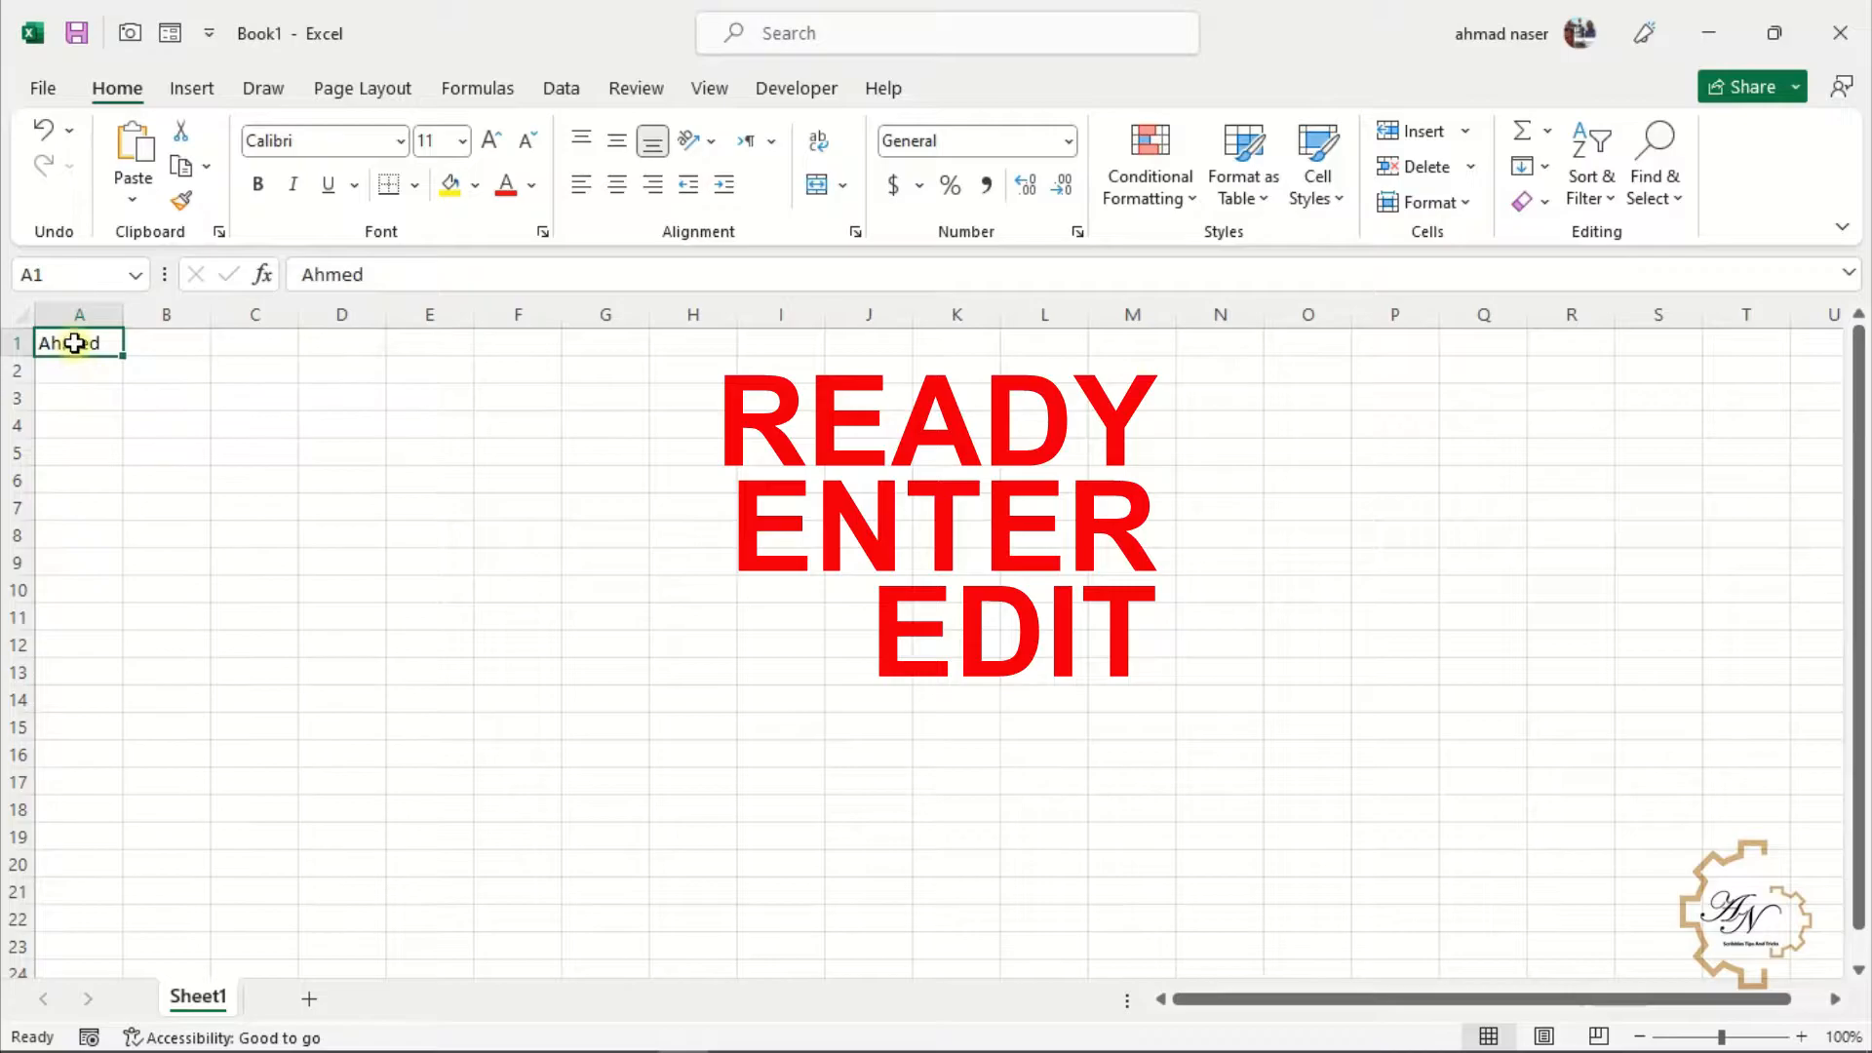
pyautogui.press('Delete')
pyautogui.keyDown('ctrl'); pyautogui.scroll(4, 149, 372); pyautogui.keyUp('ctrl')
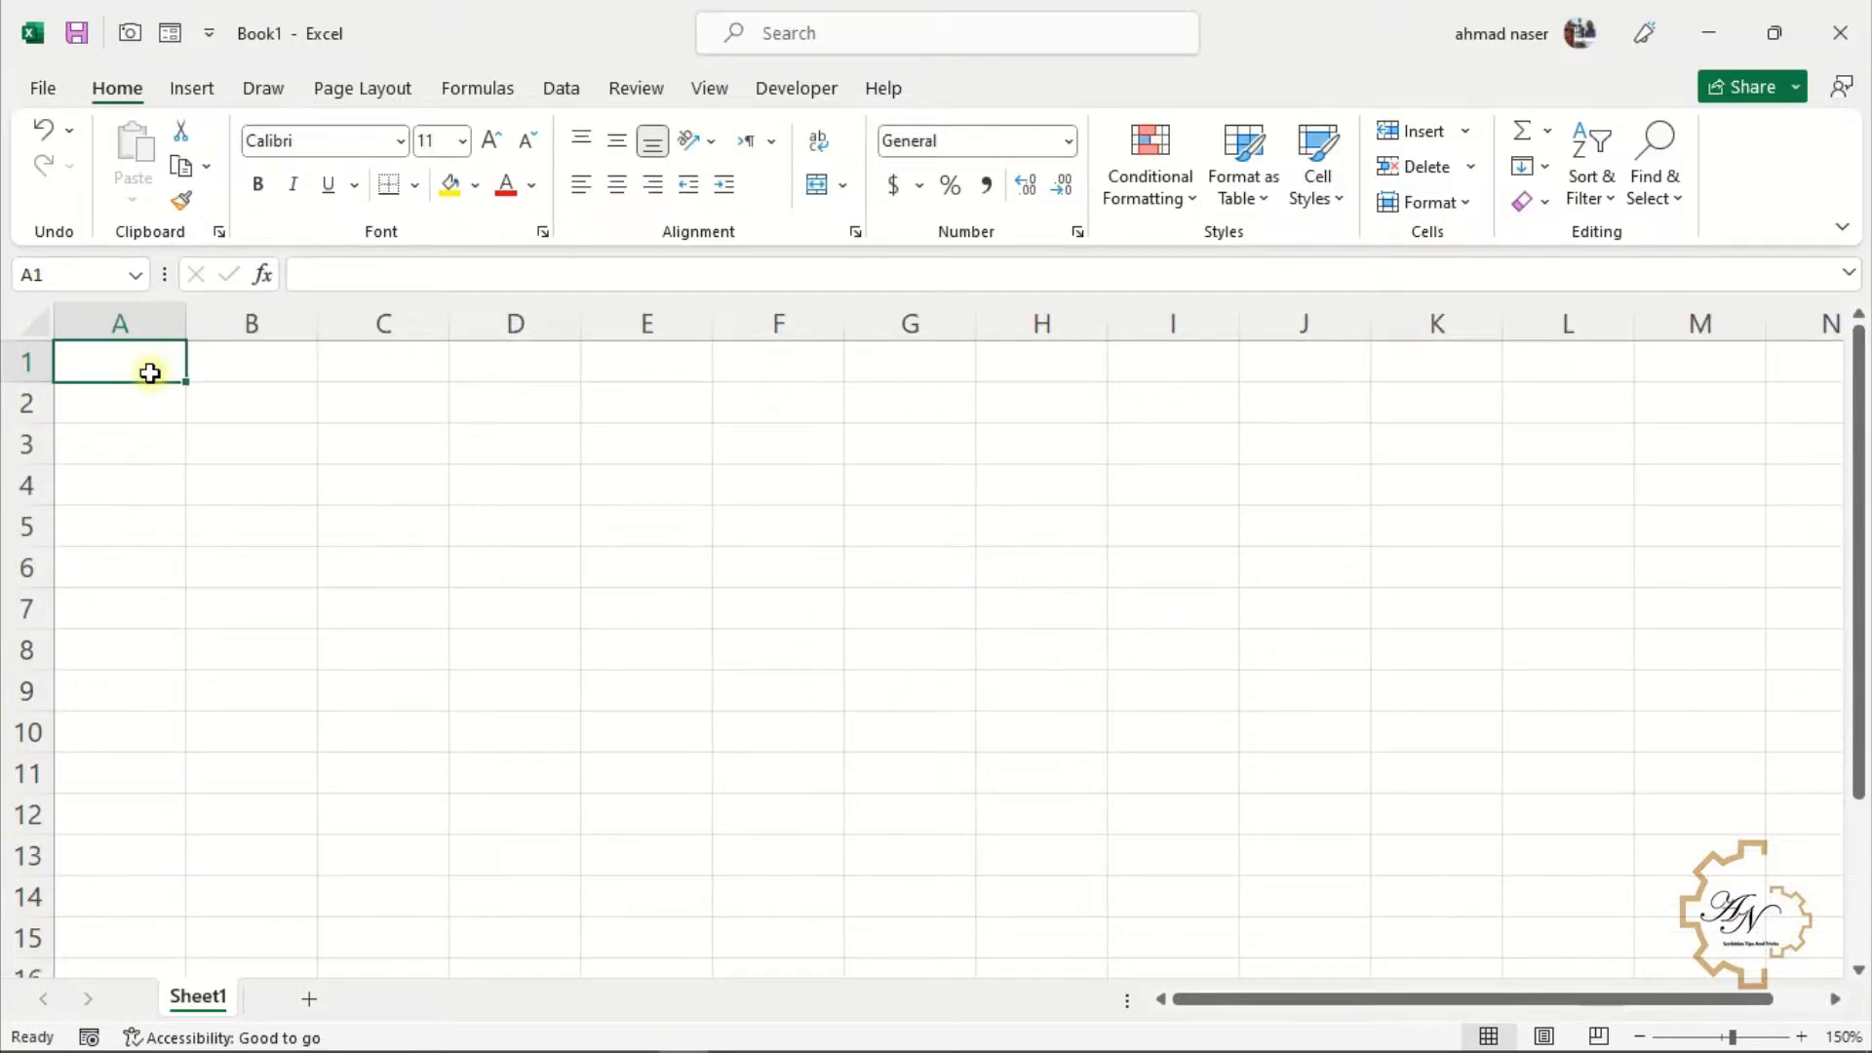
# Enter the headings Date, ACC and AM into cells A1, B1 and C1
pyautogui.write('Date')
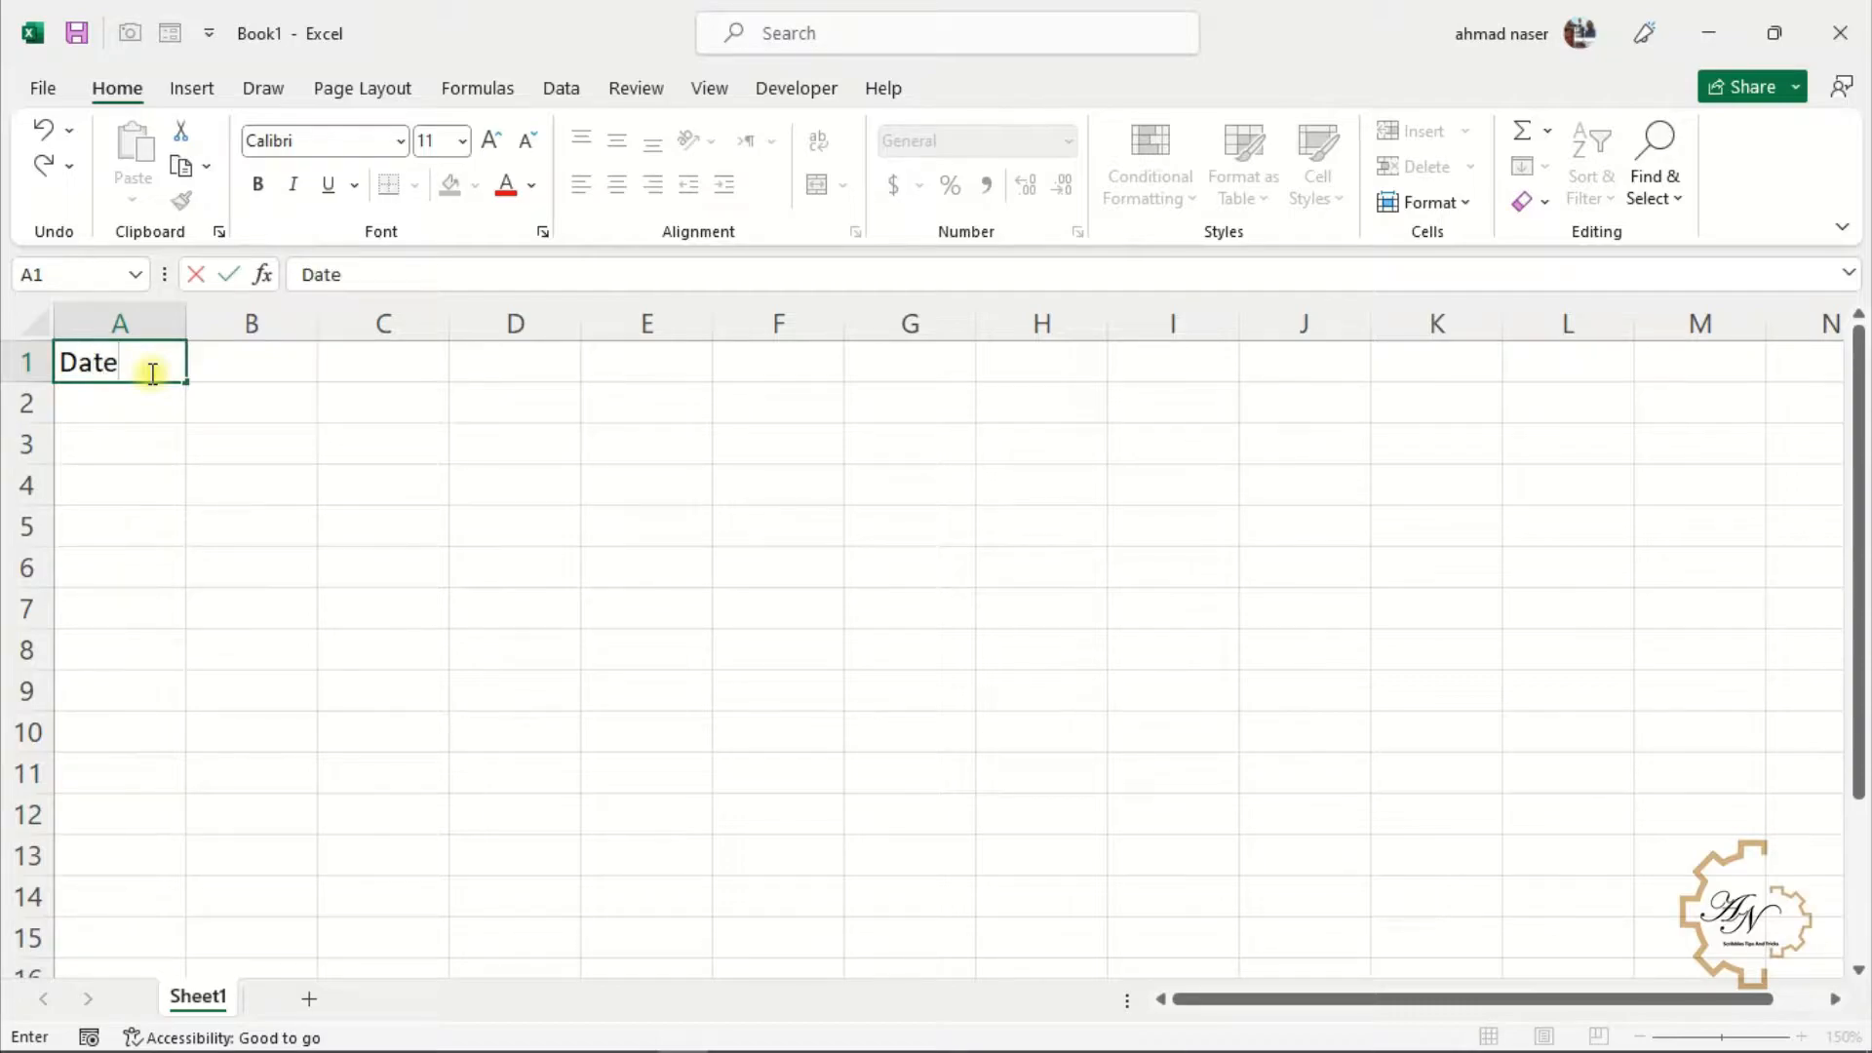
pyautogui.press('Tab')
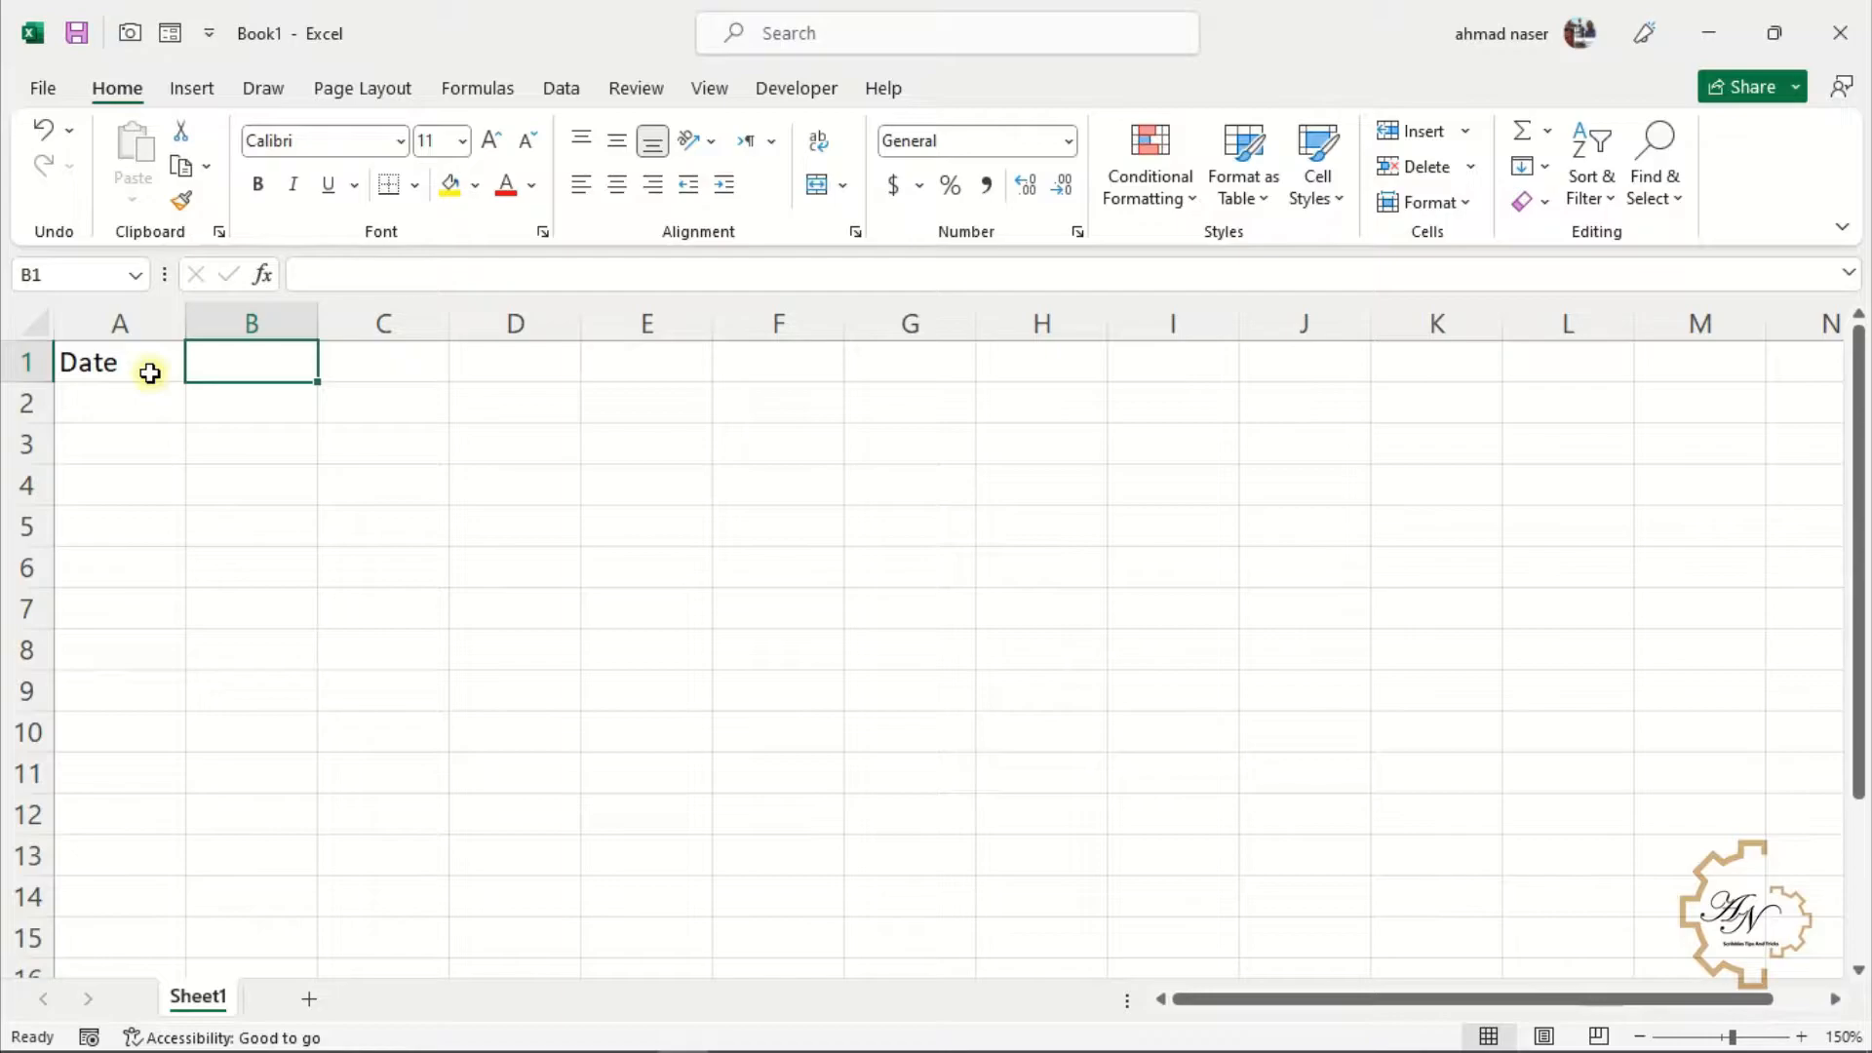
pyautogui.write('ACC')
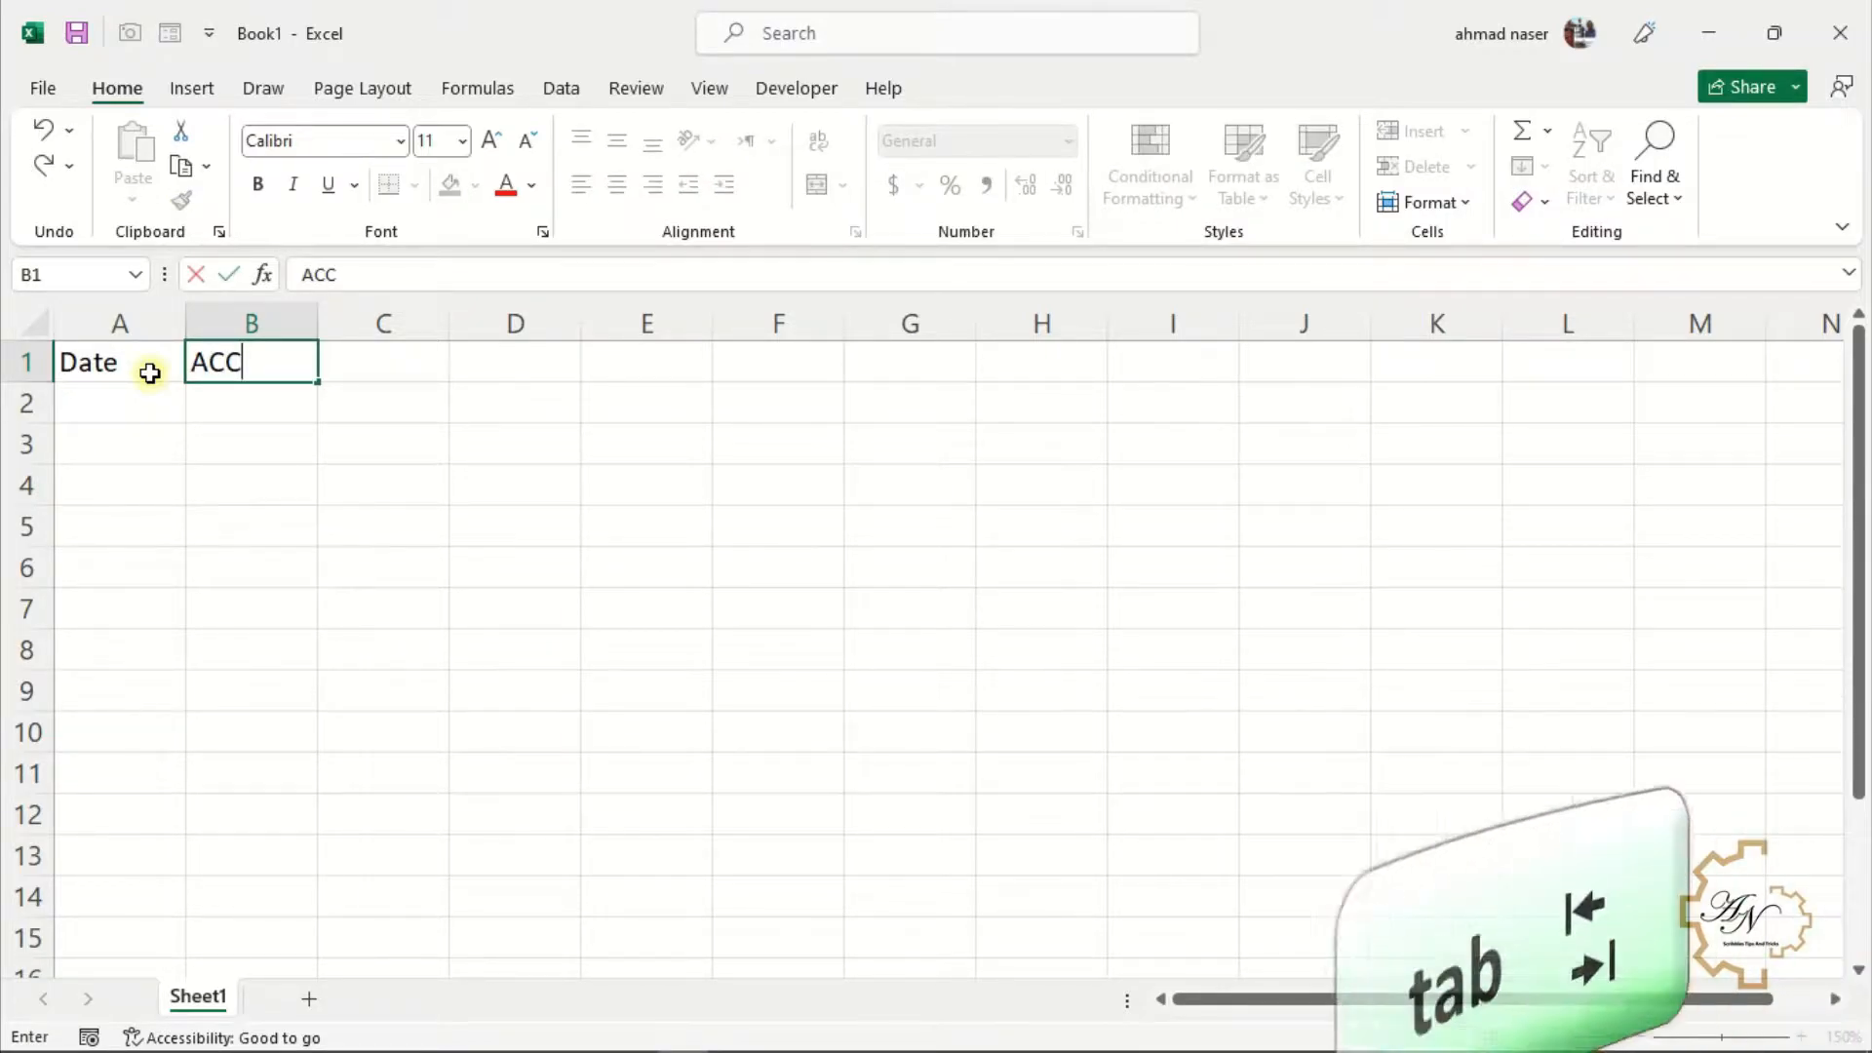
pyautogui.press('Tab')
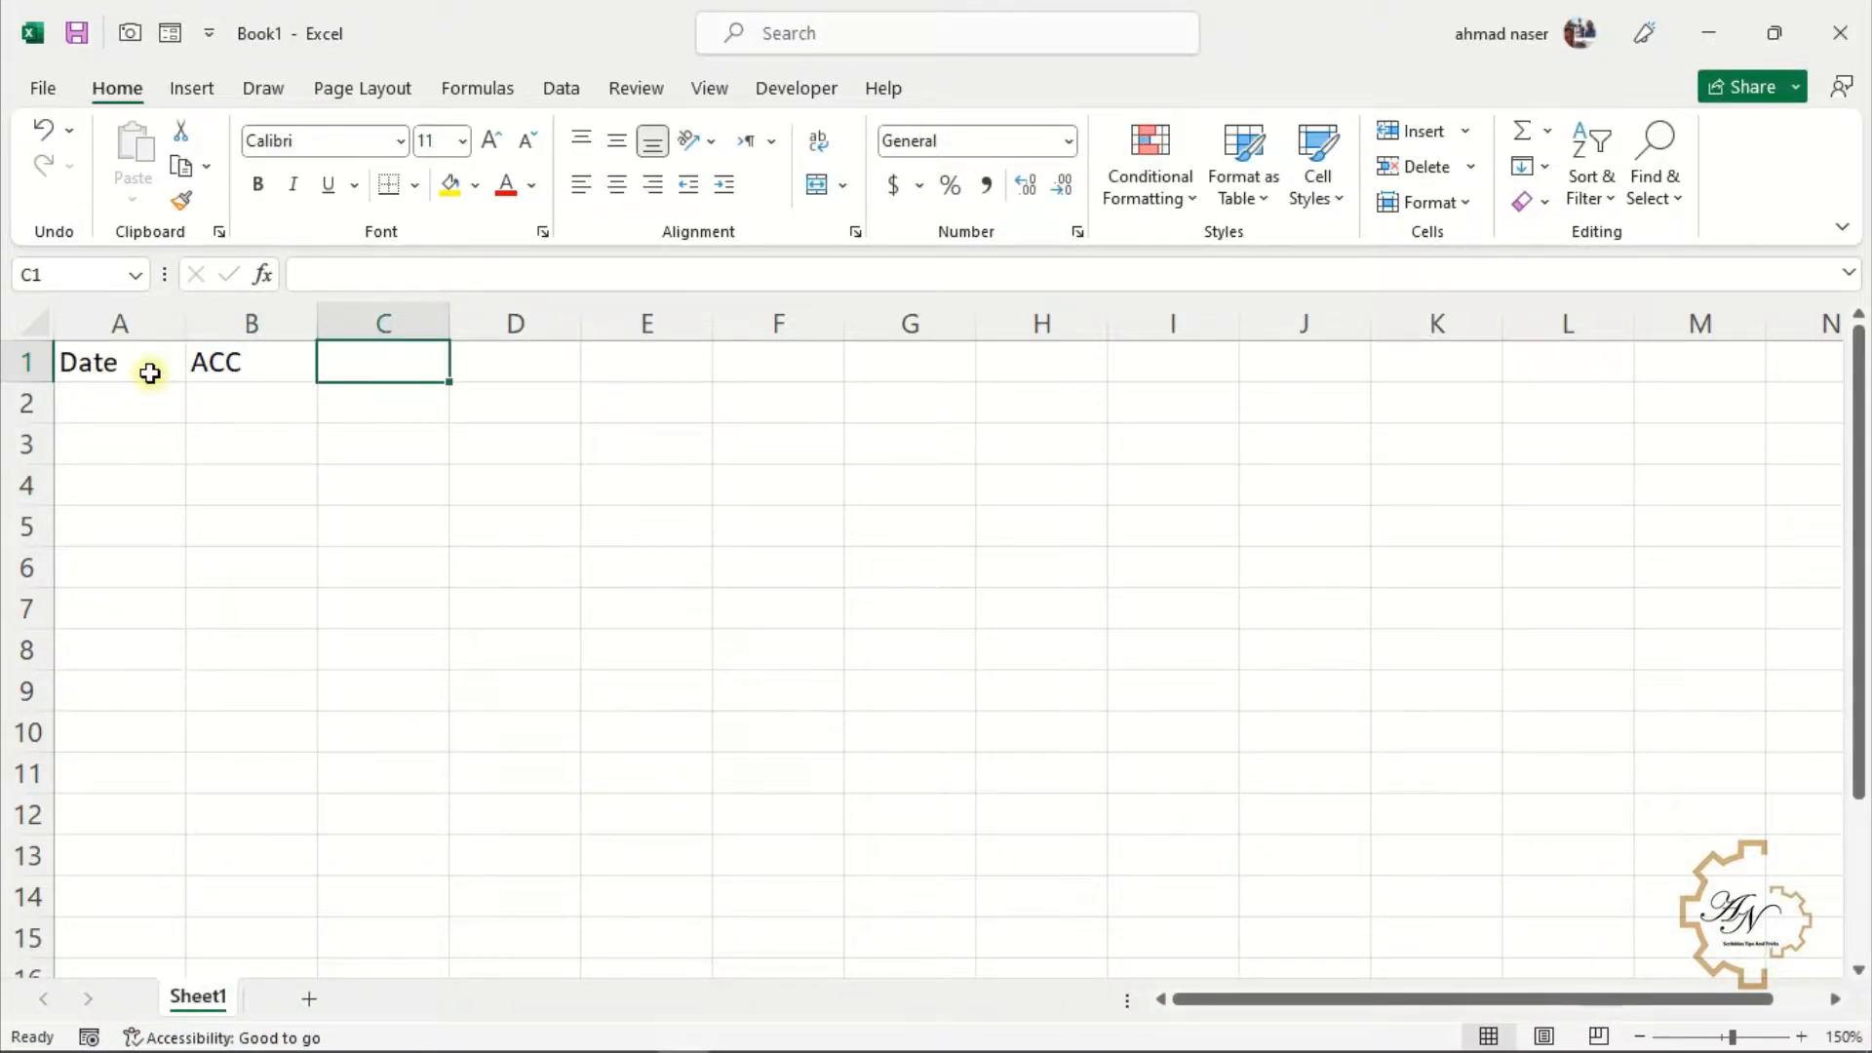
pyautogui.write('AM')
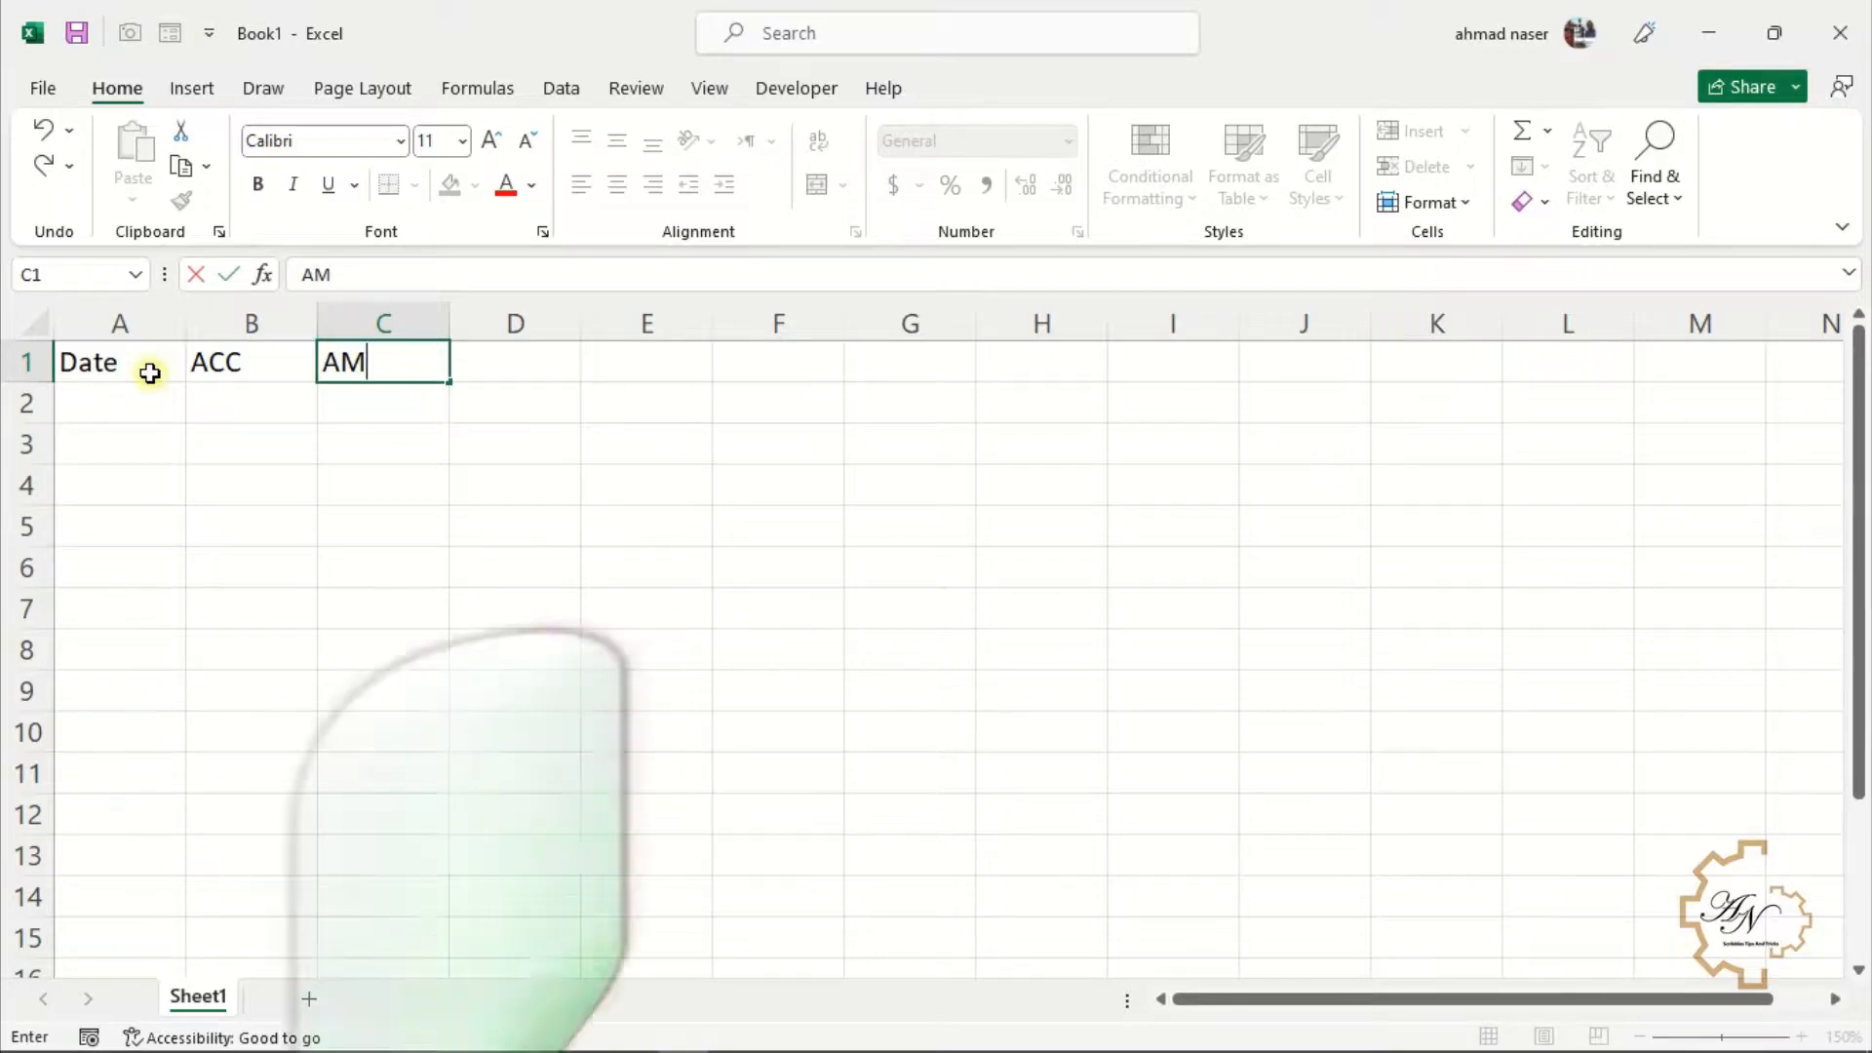
pyautogui.press('Escape')
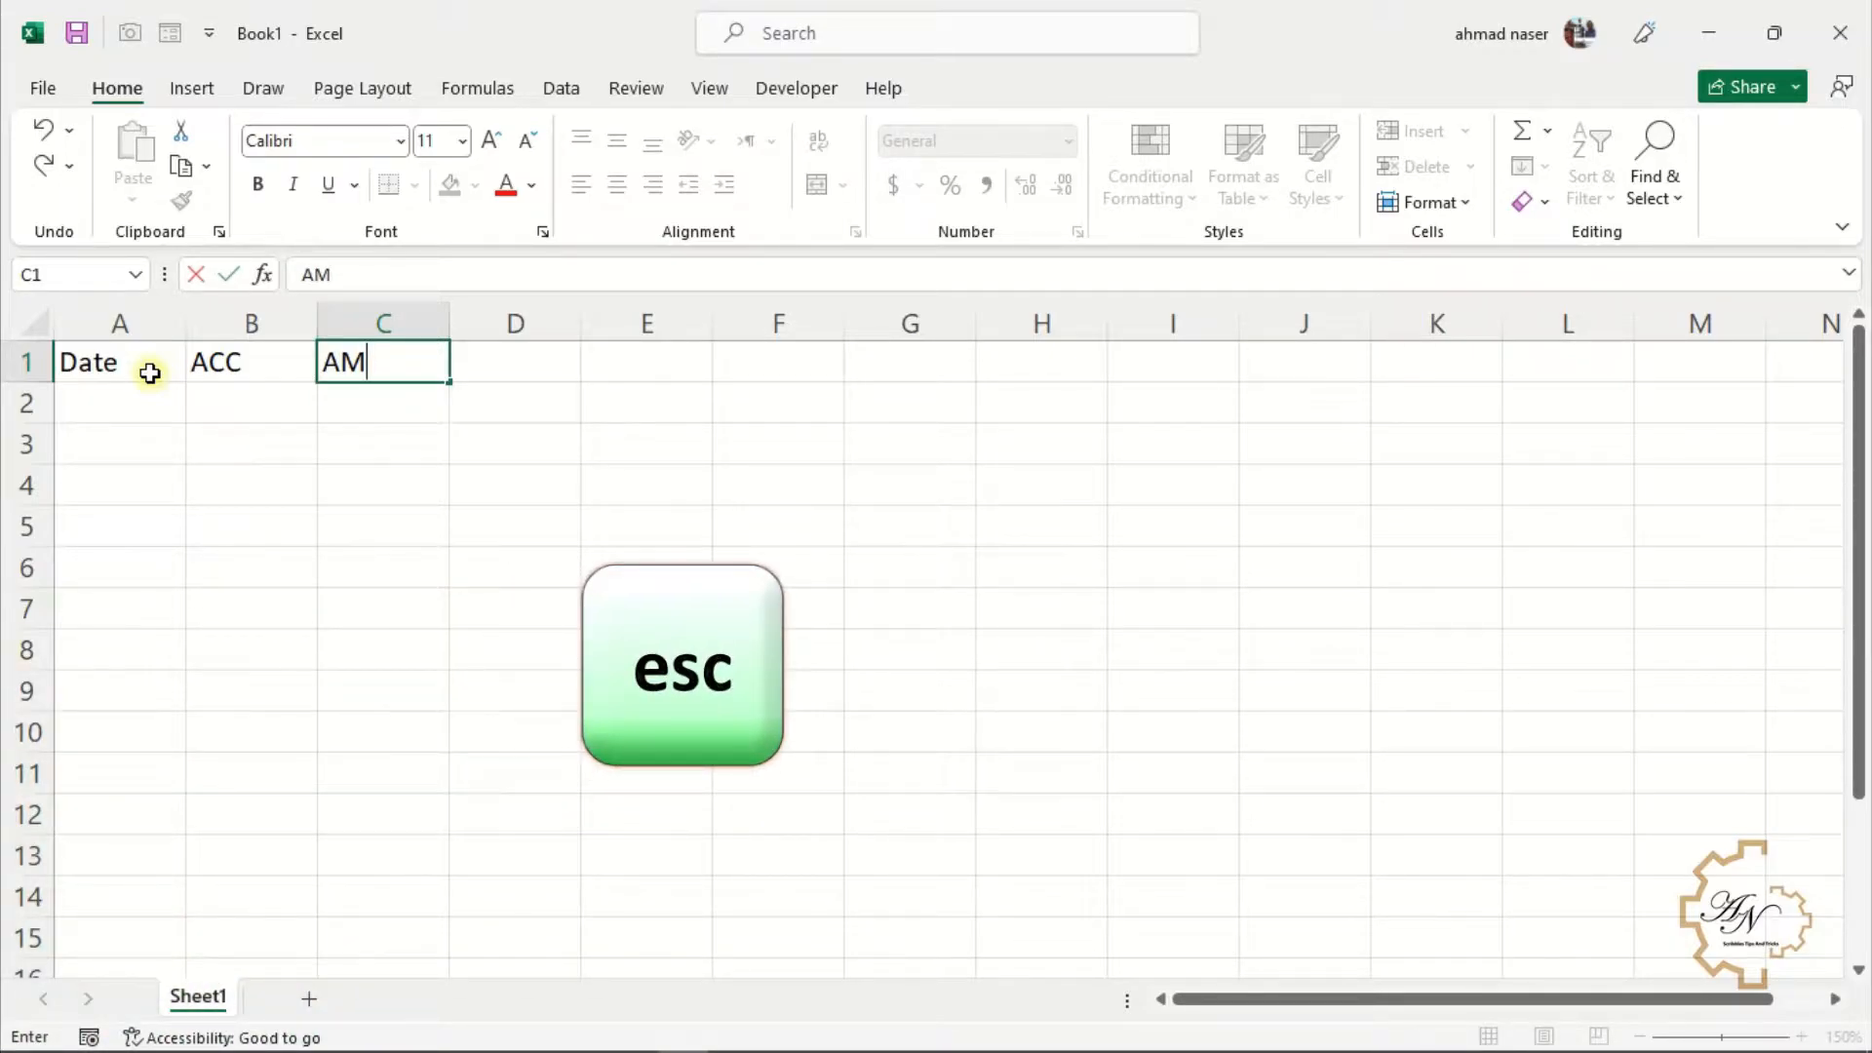
pyautogui.press('Escape')
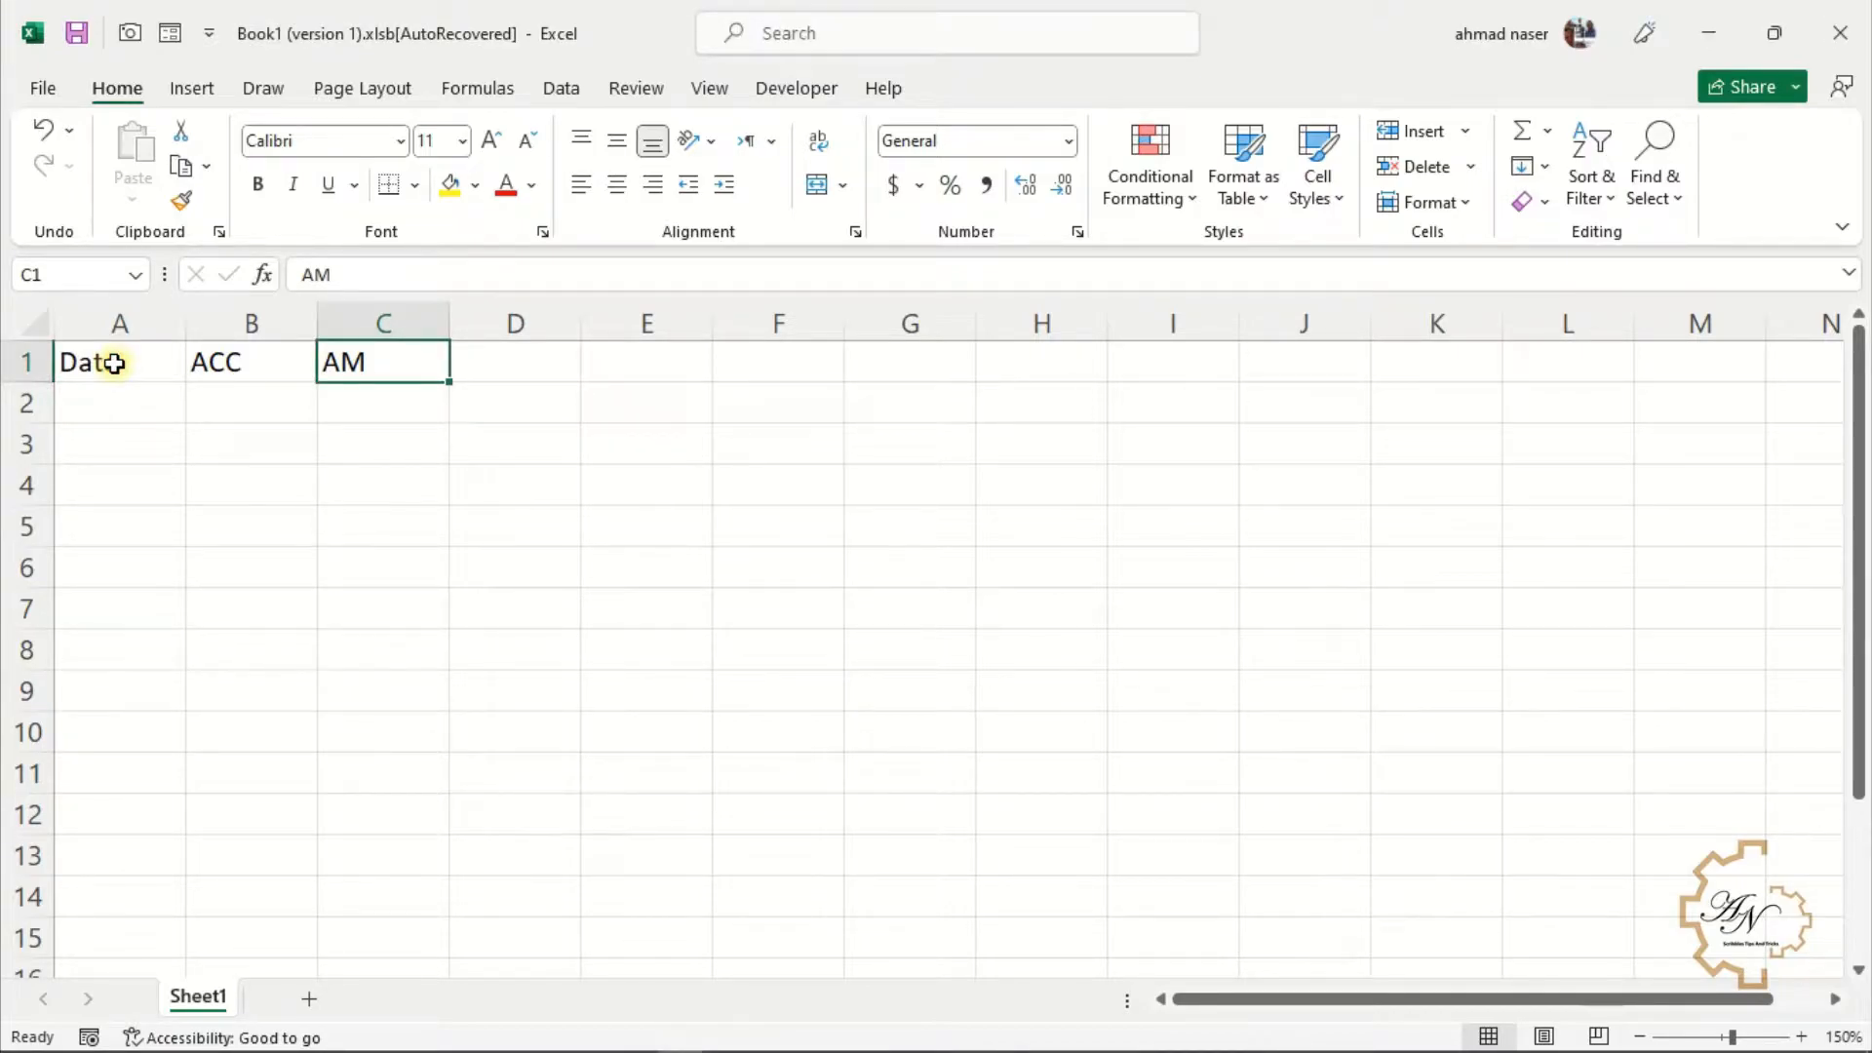
# Open the Date and ACC headings for in-cell editing without changing them
pyautogui.doubleClick(114, 363)
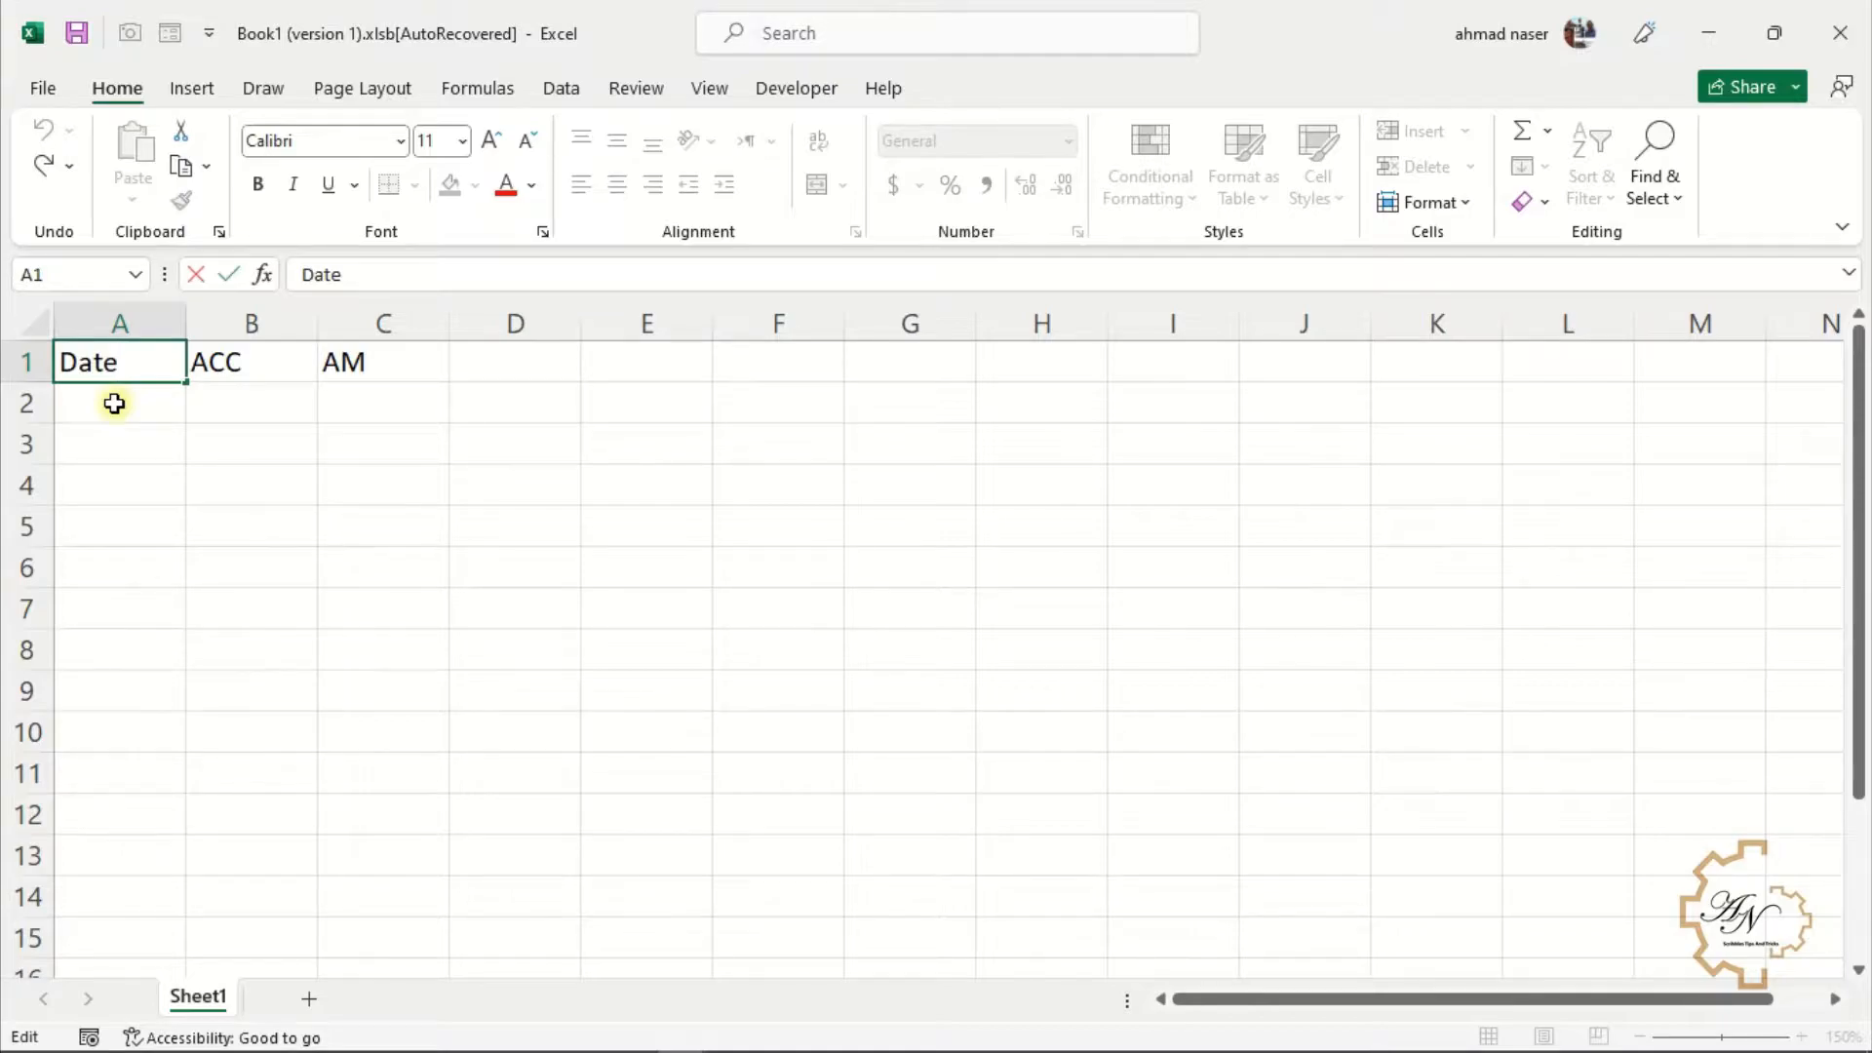
pyautogui.click(114, 403)
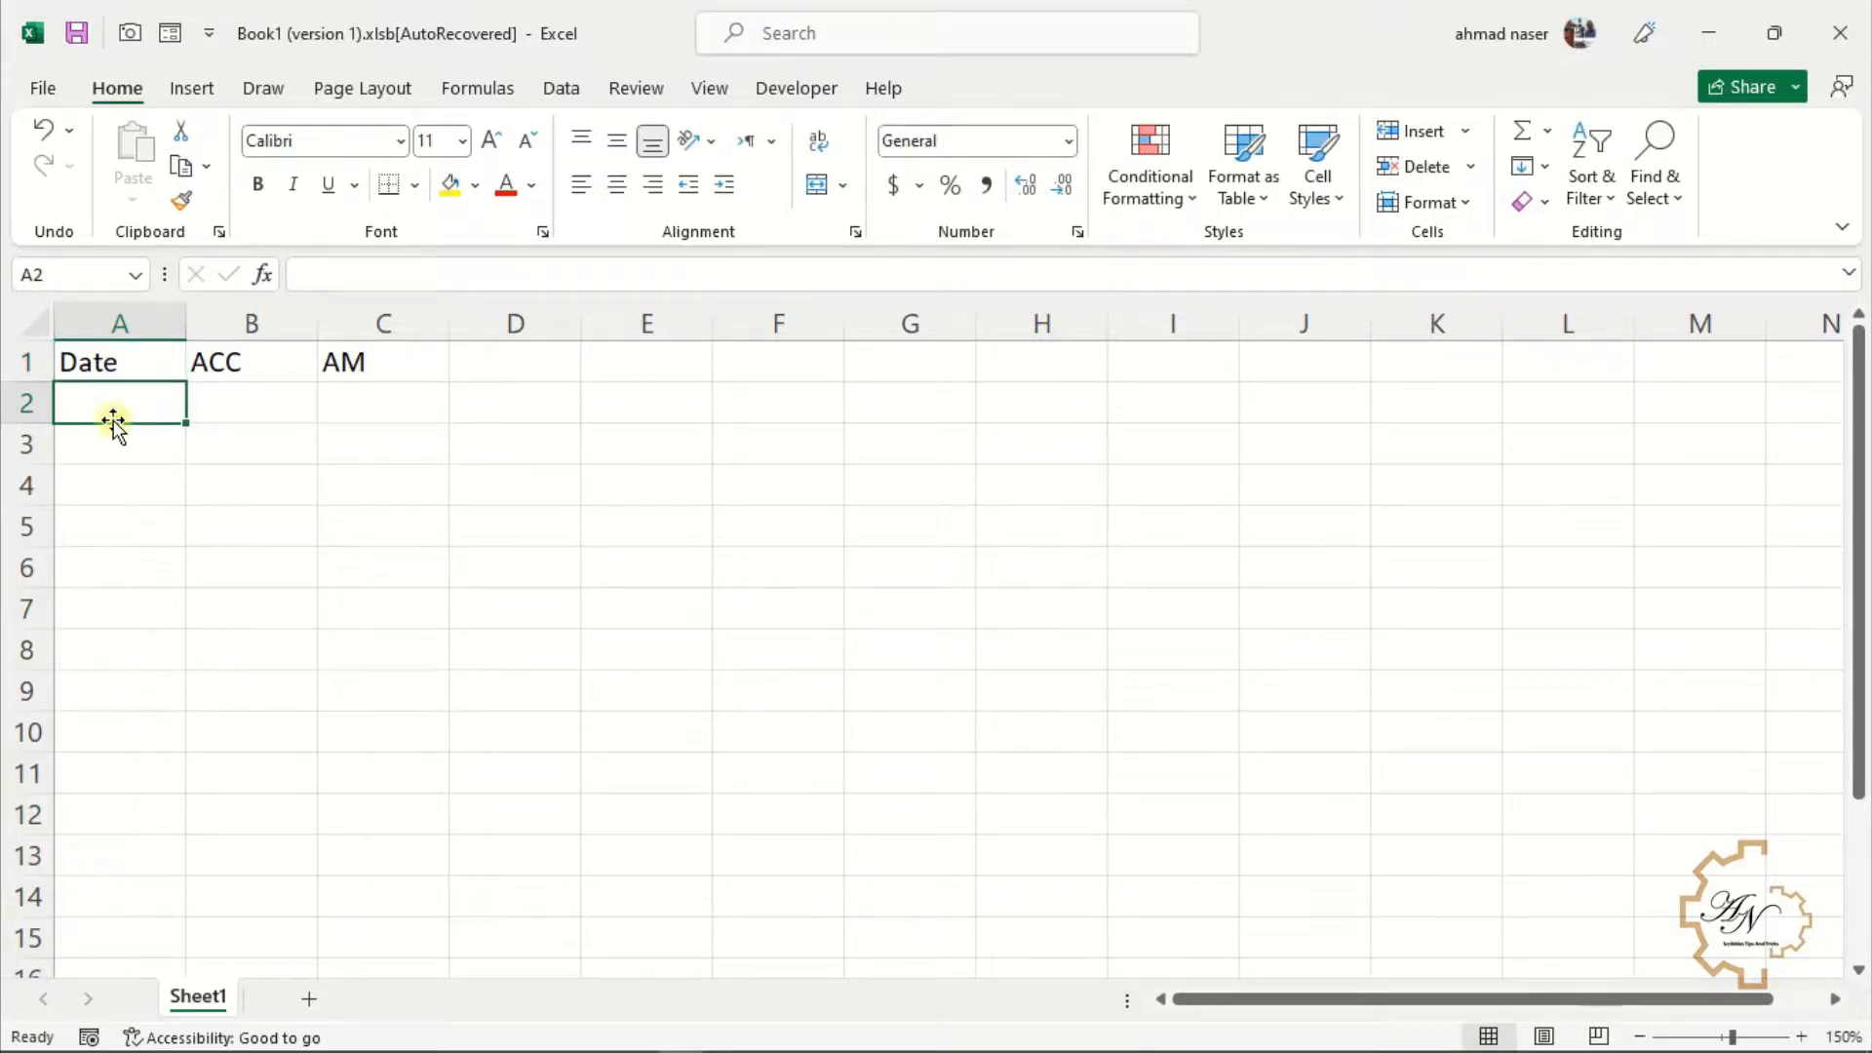
pyautogui.doubleClick(116, 362)
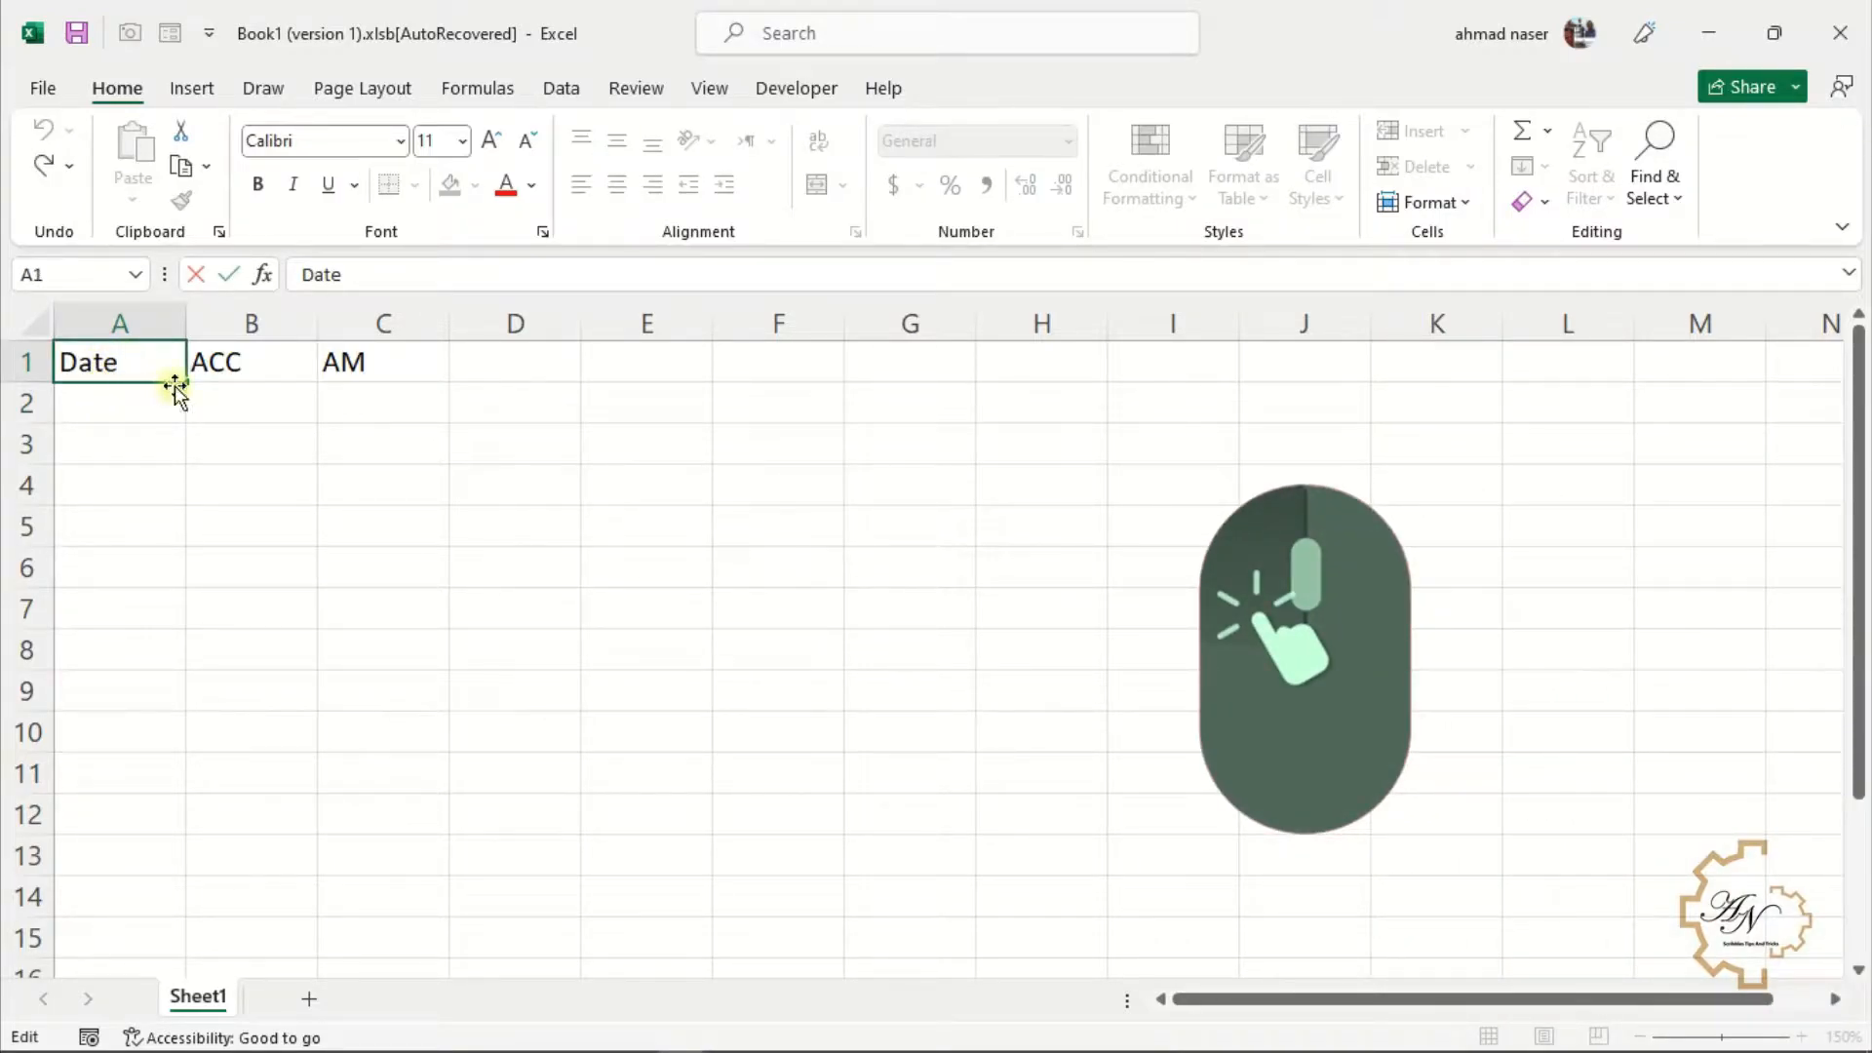
pyautogui.click(85, 368)
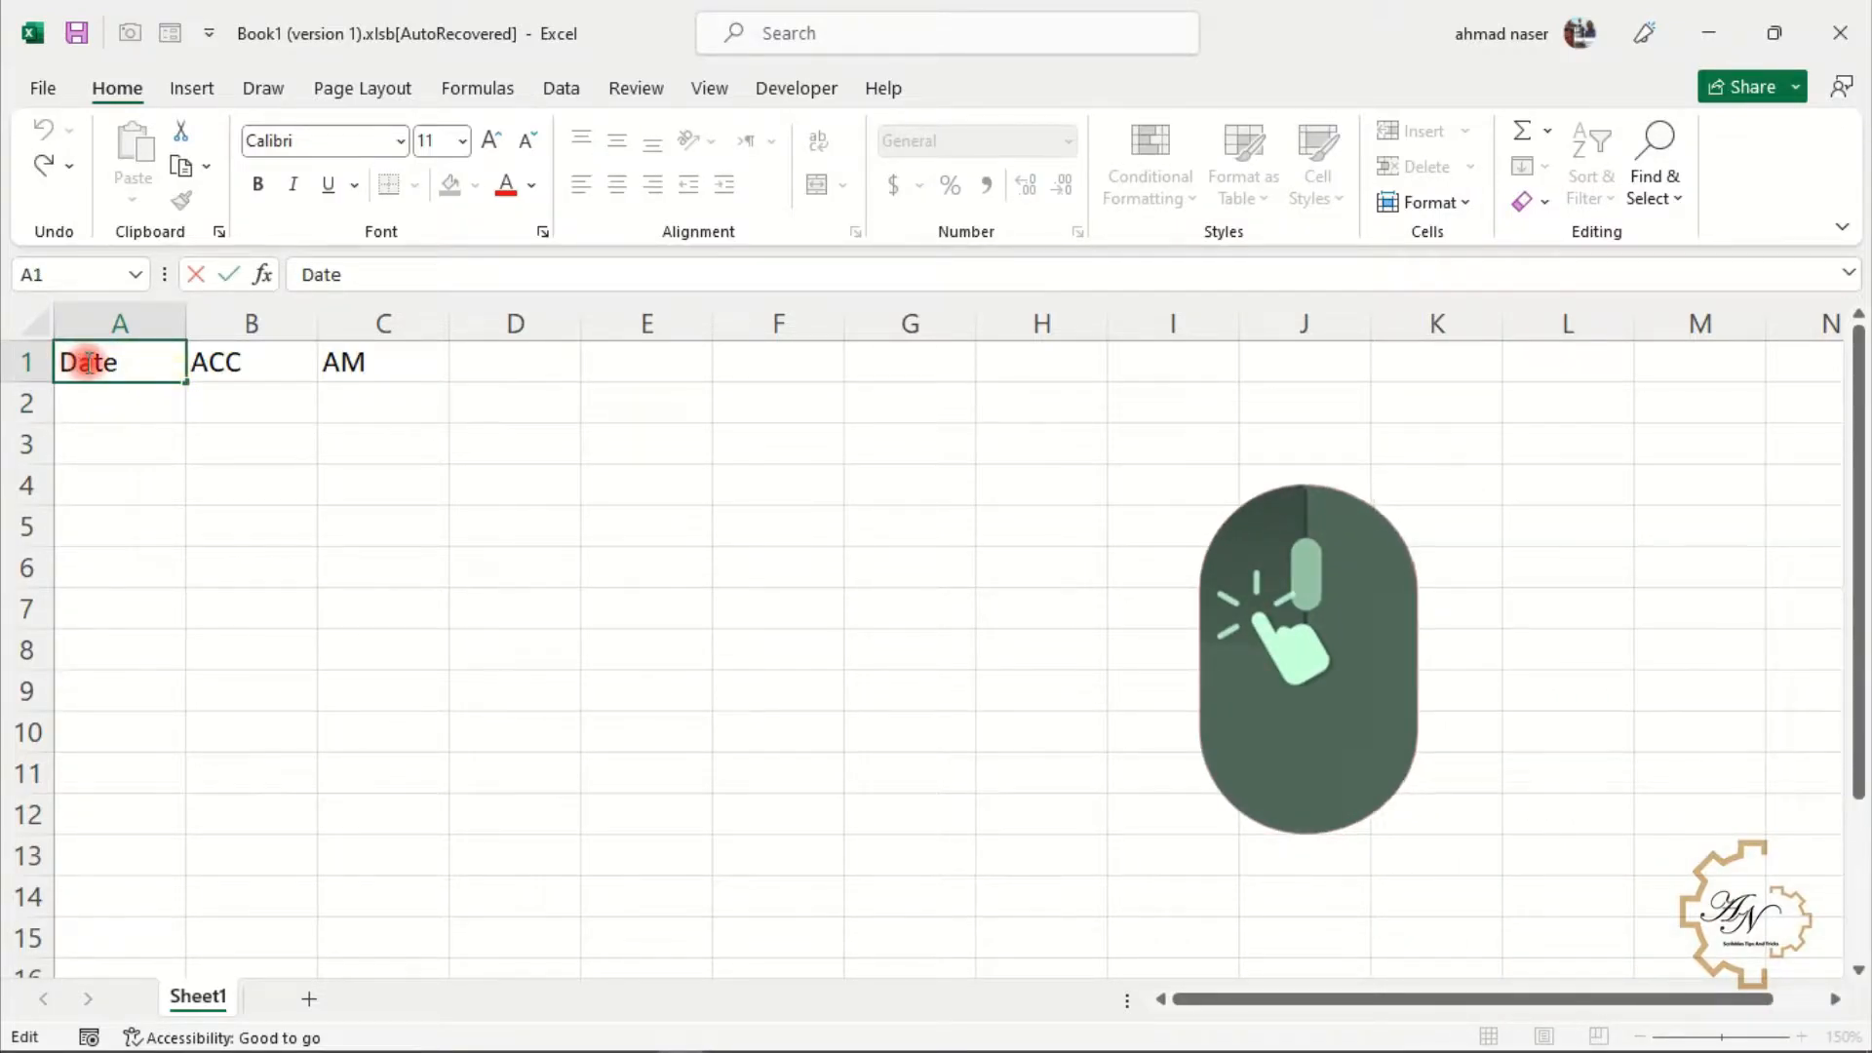
pyautogui.click(215, 362)
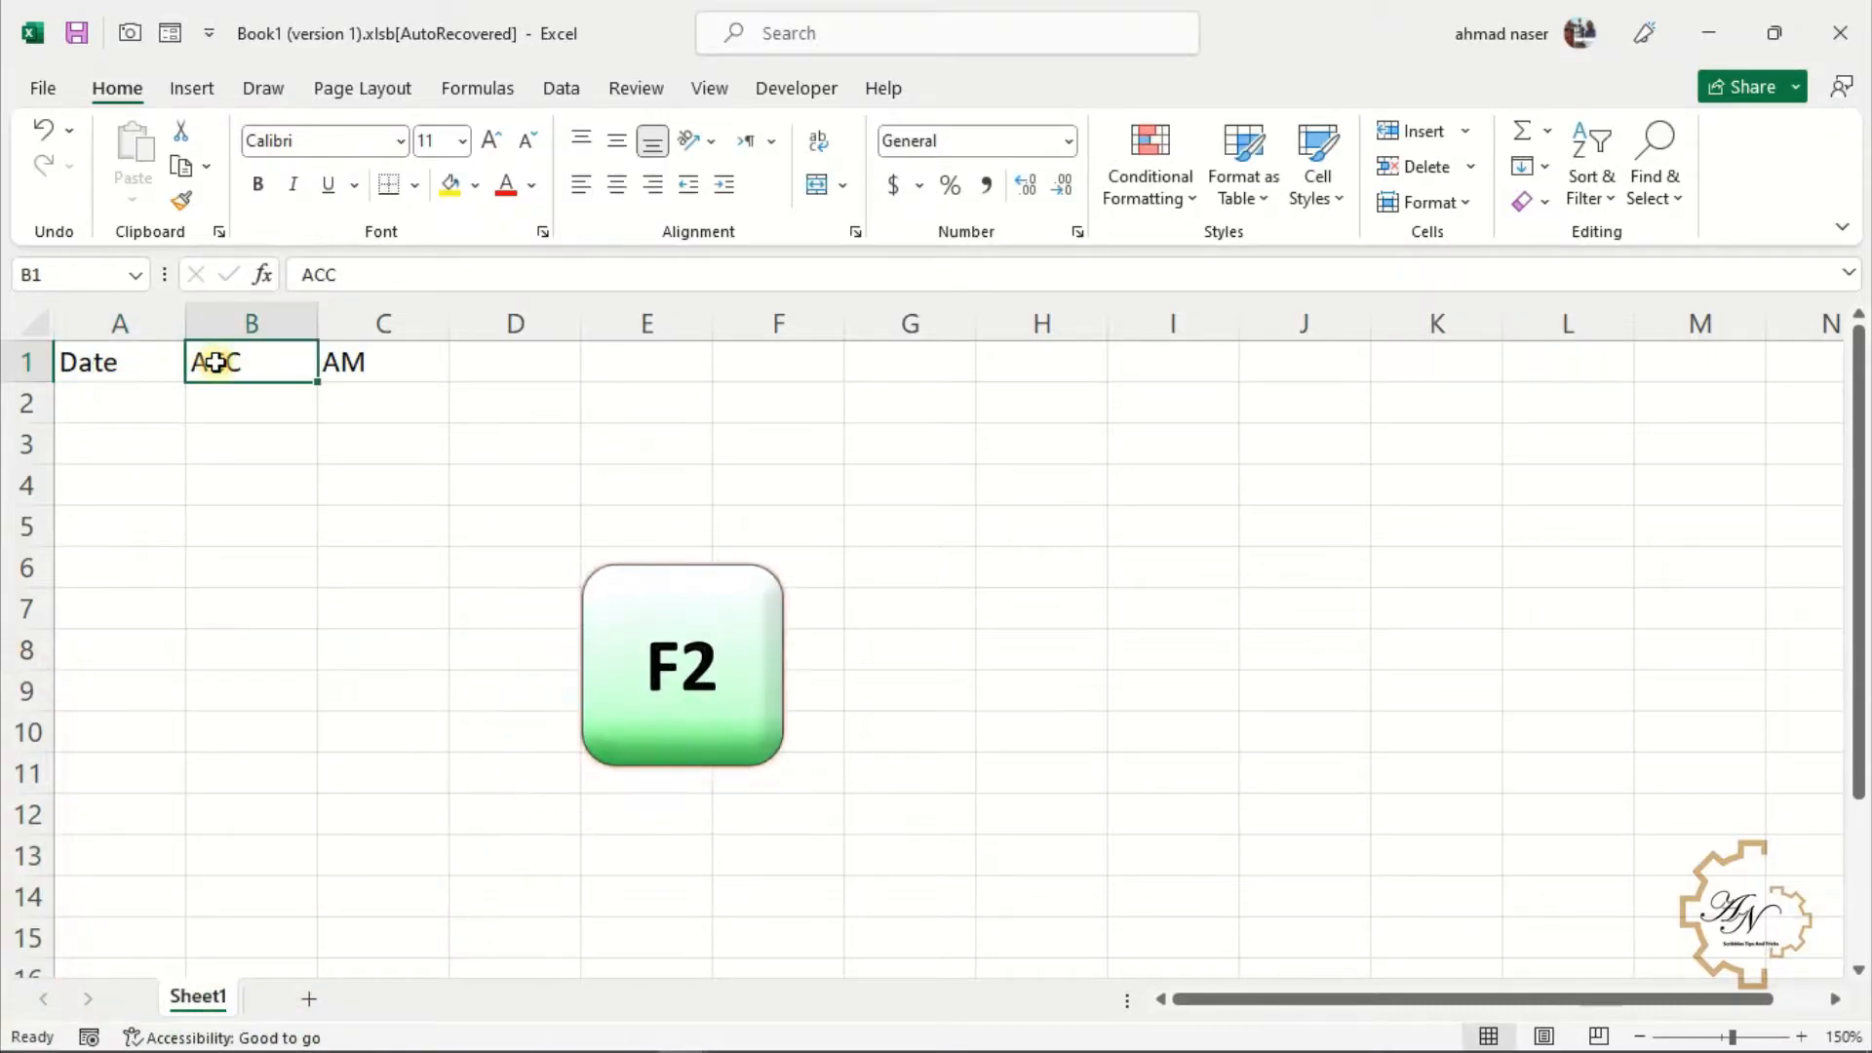
pyautogui.press('F2')
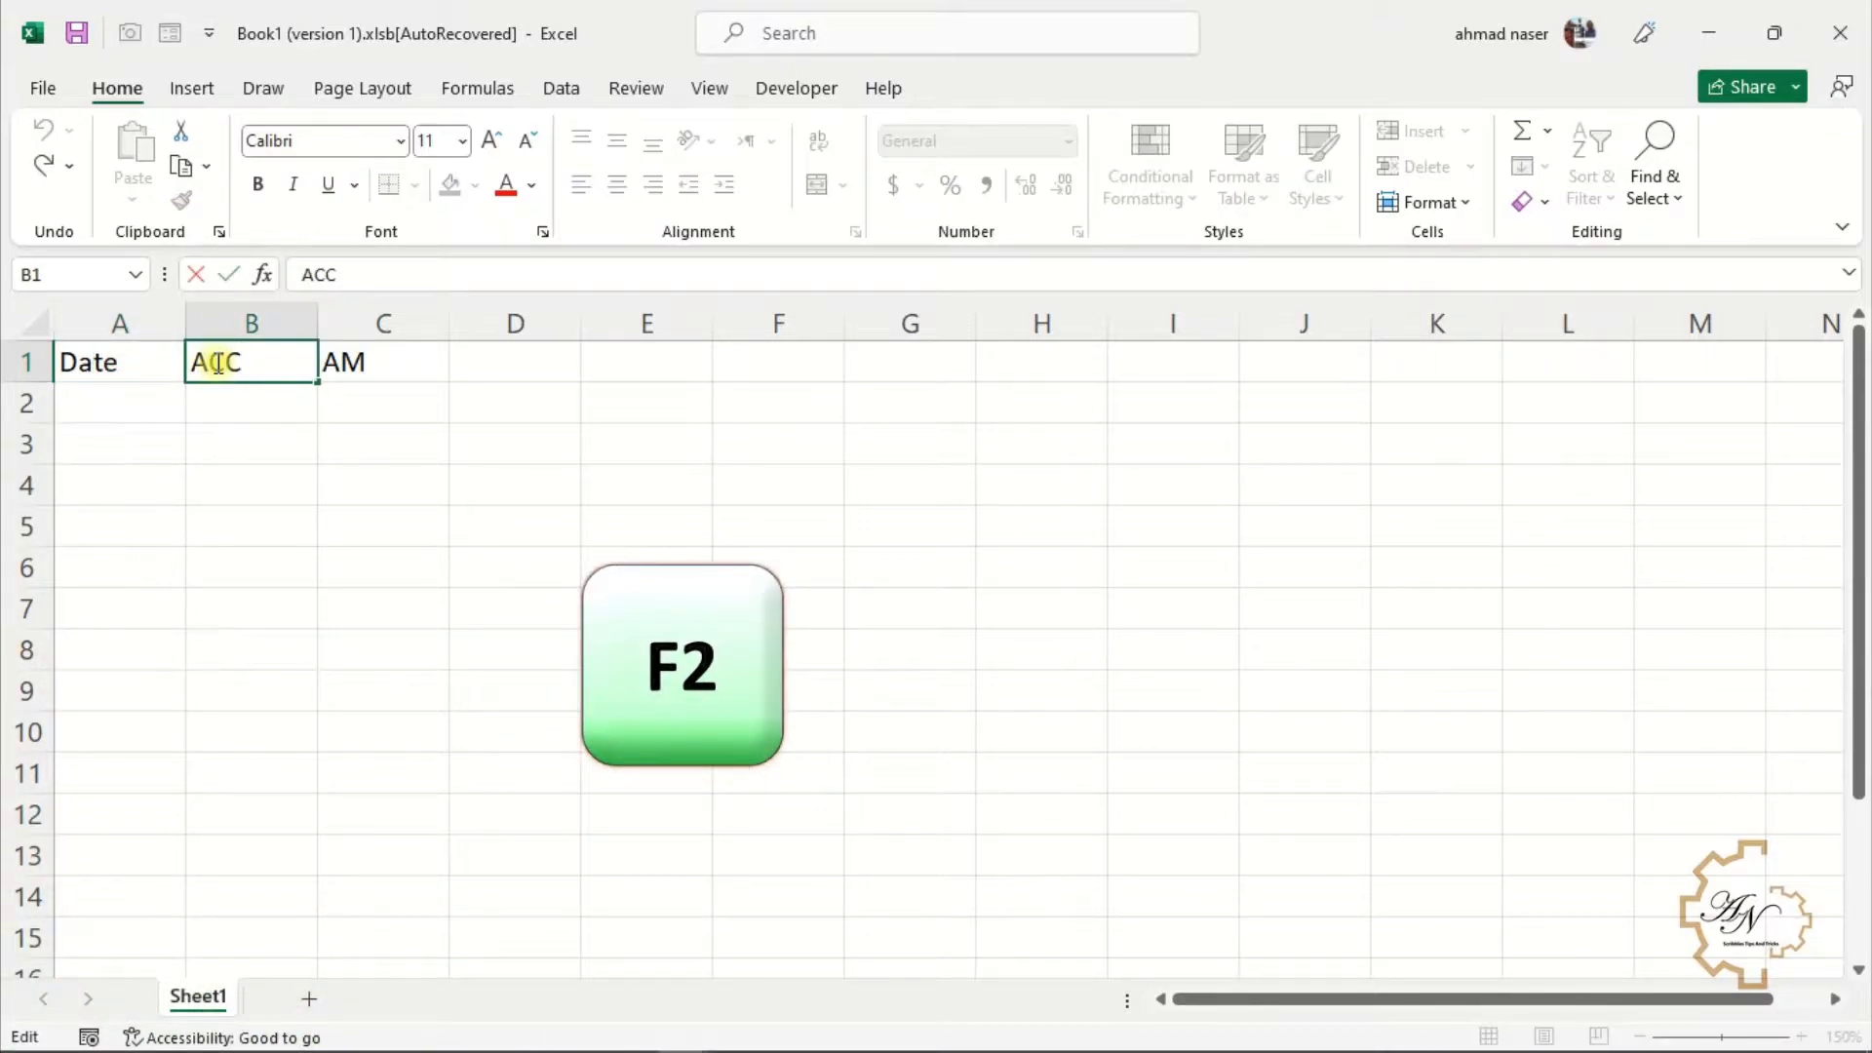
# Select C1 and place the cursor inside its AM text in the formula bar
pyautogui.click(325, 361)
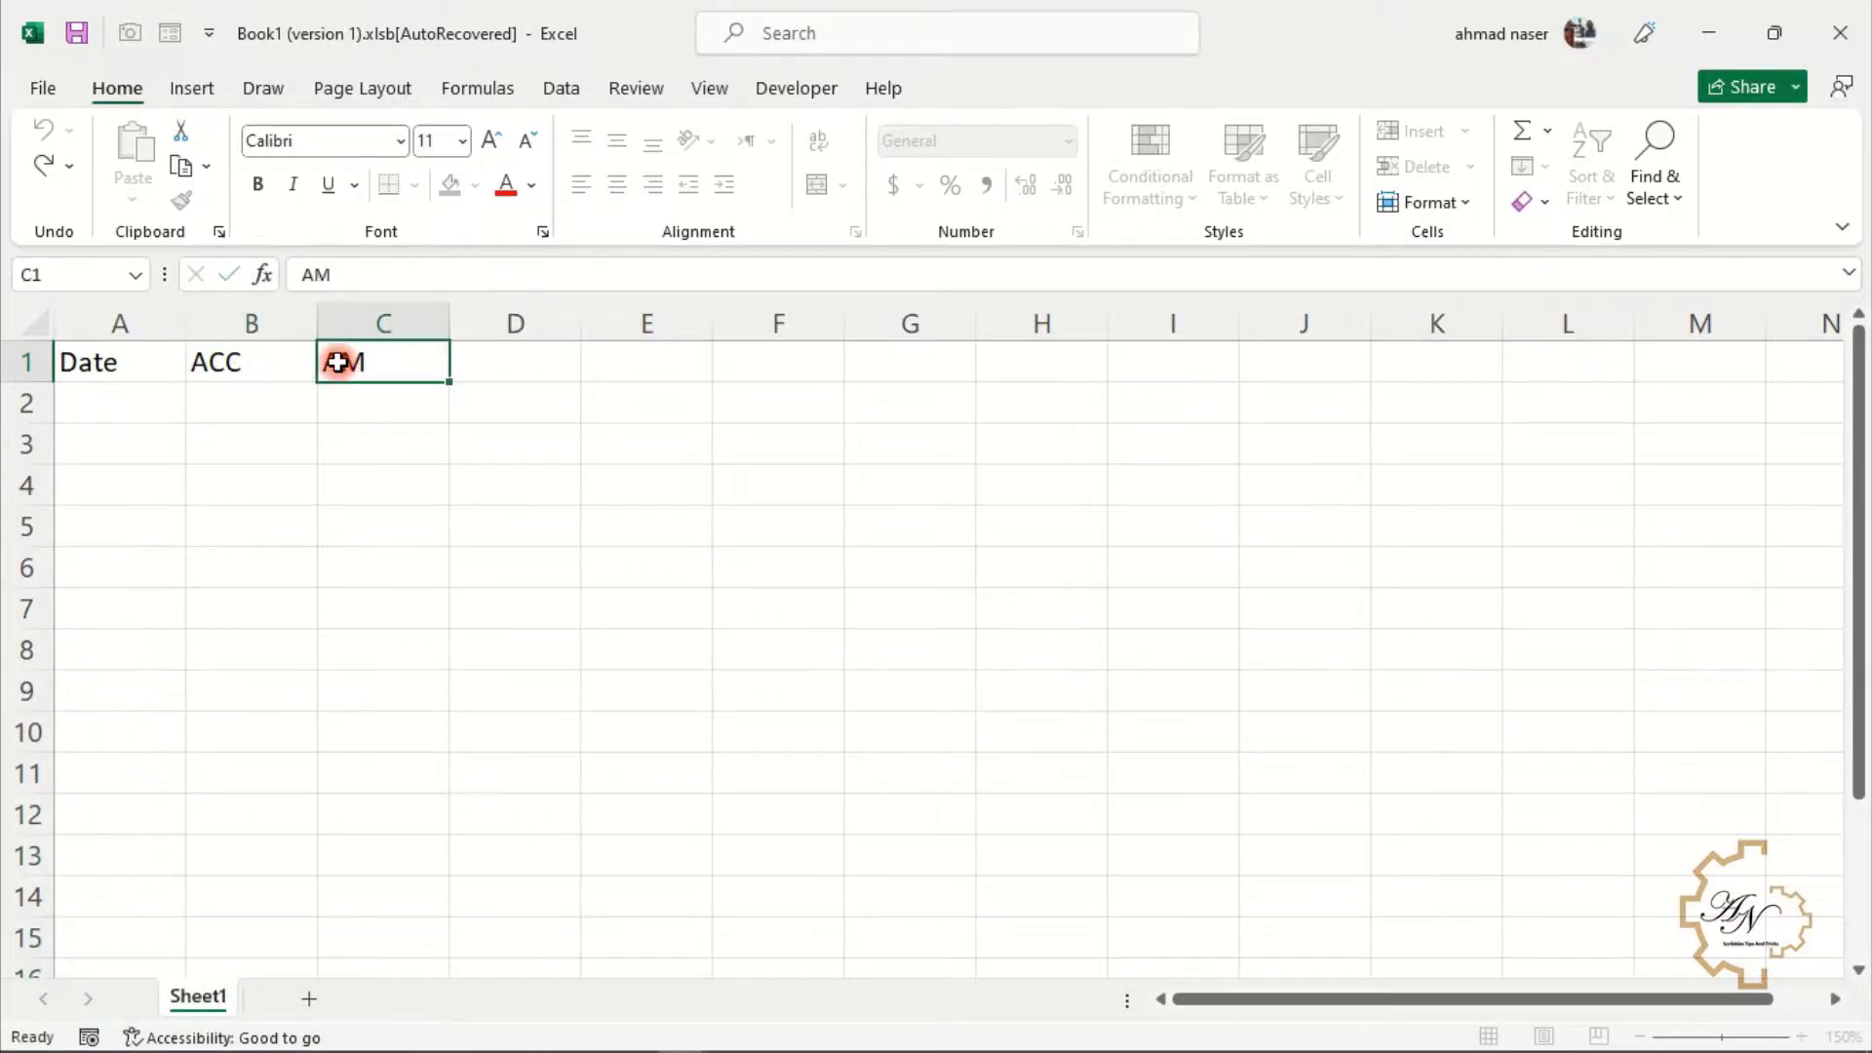
pyautogui.click(329, 275)
pyautogui.click(317, 275)
pyautogui.click(331, 279)
pyautogui.click(313, 279)
pyautogui.click(330, 279)
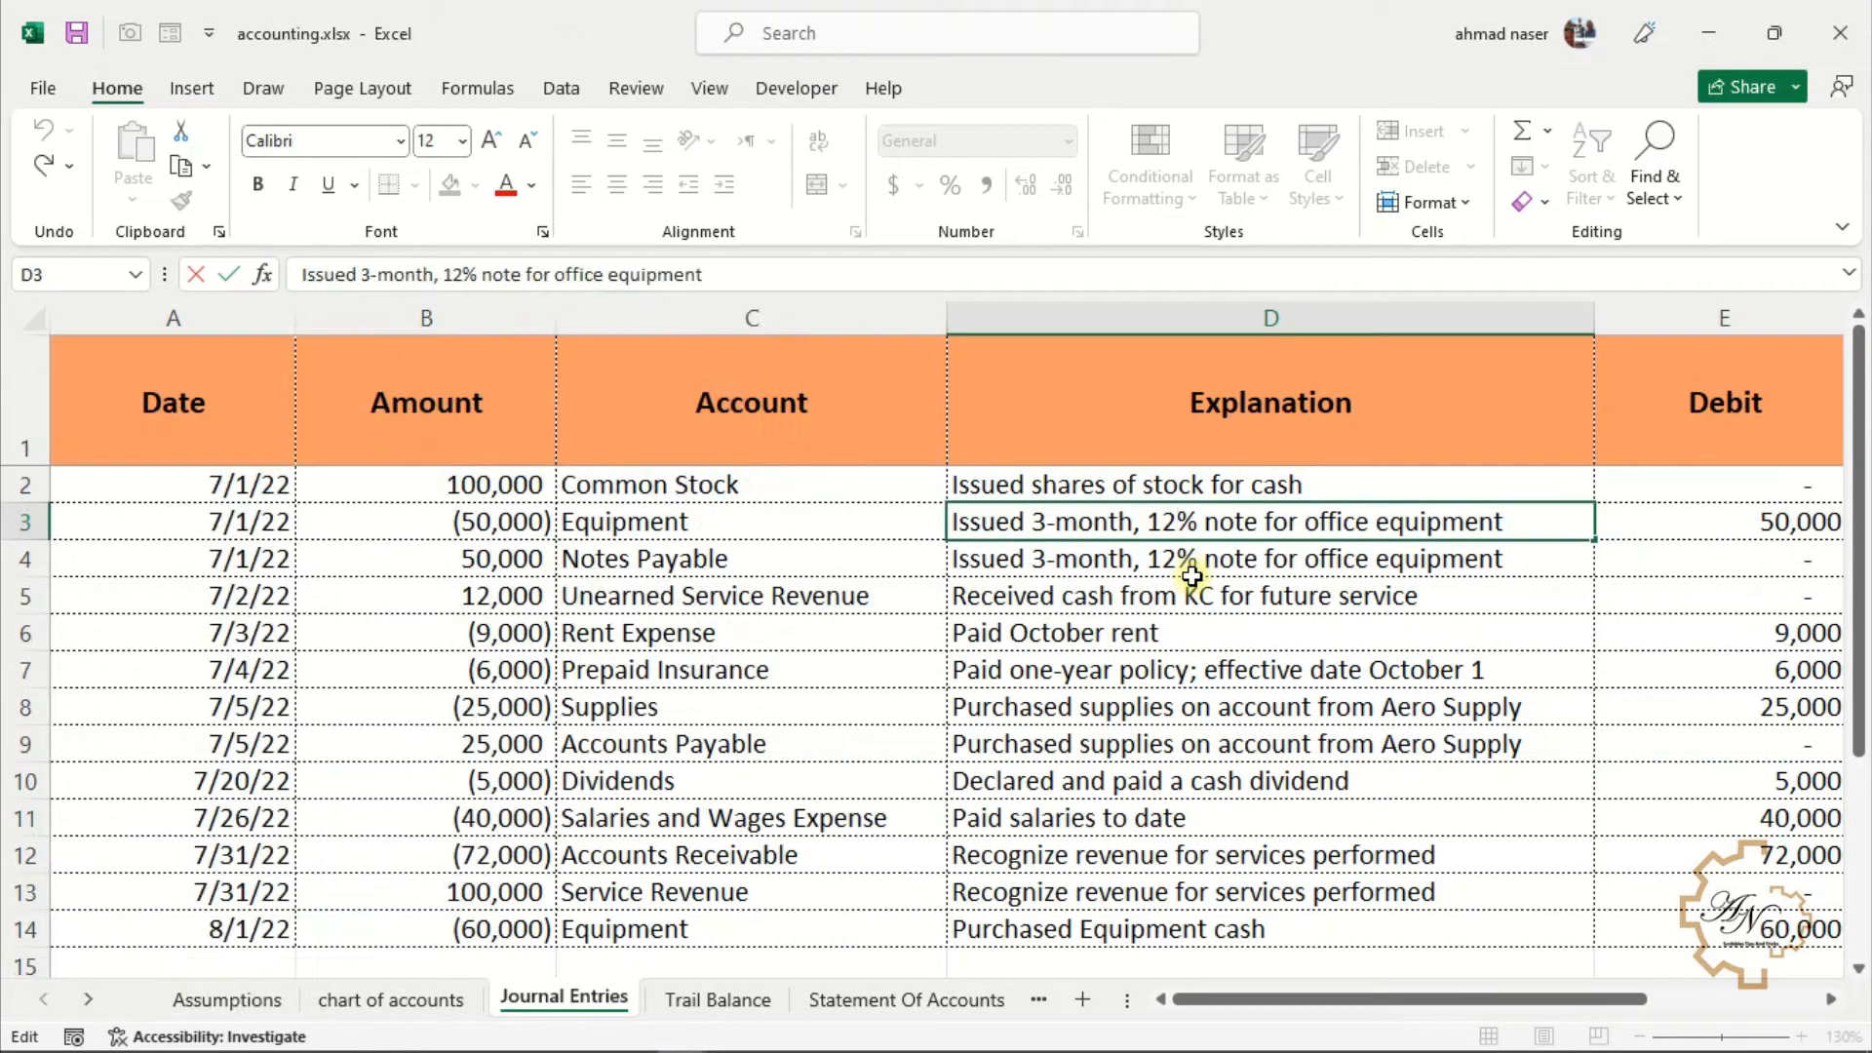
# Move the text cursor through D3's explanation and append df to its end
pyautogui.press('Left')
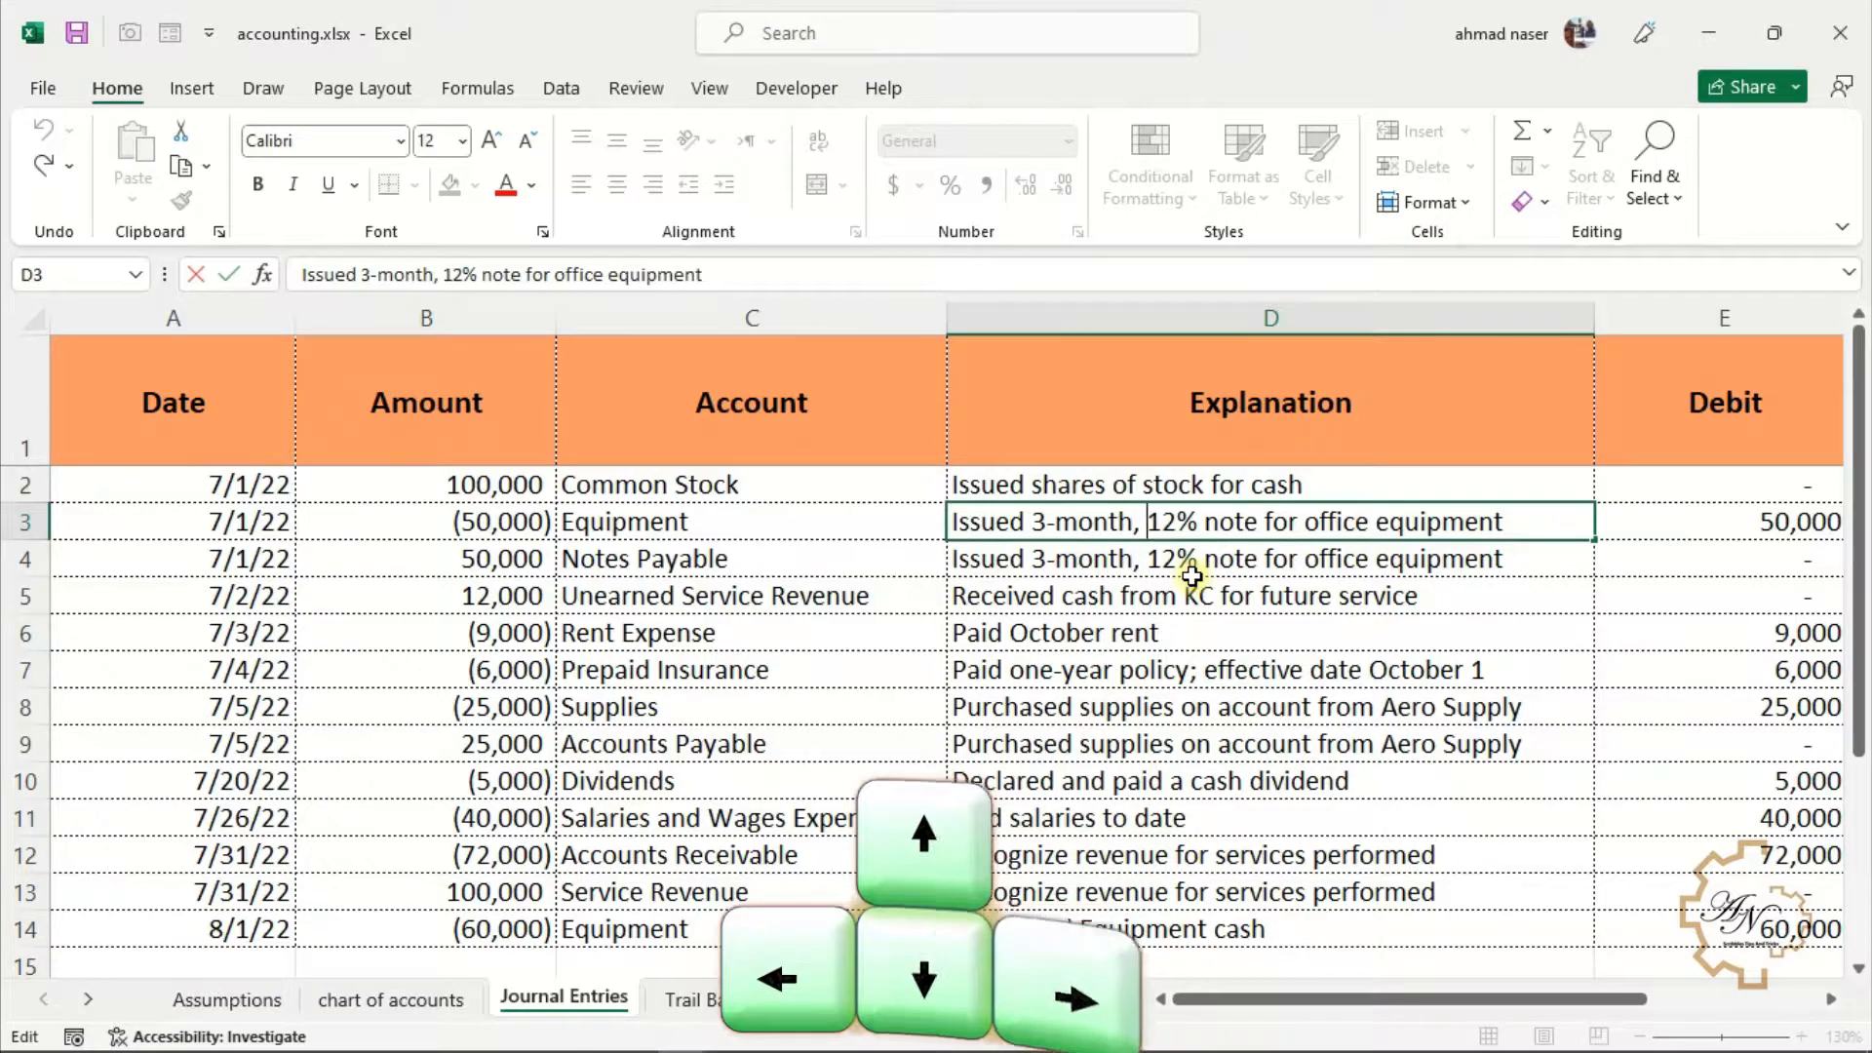
pyautogui.press('Home')
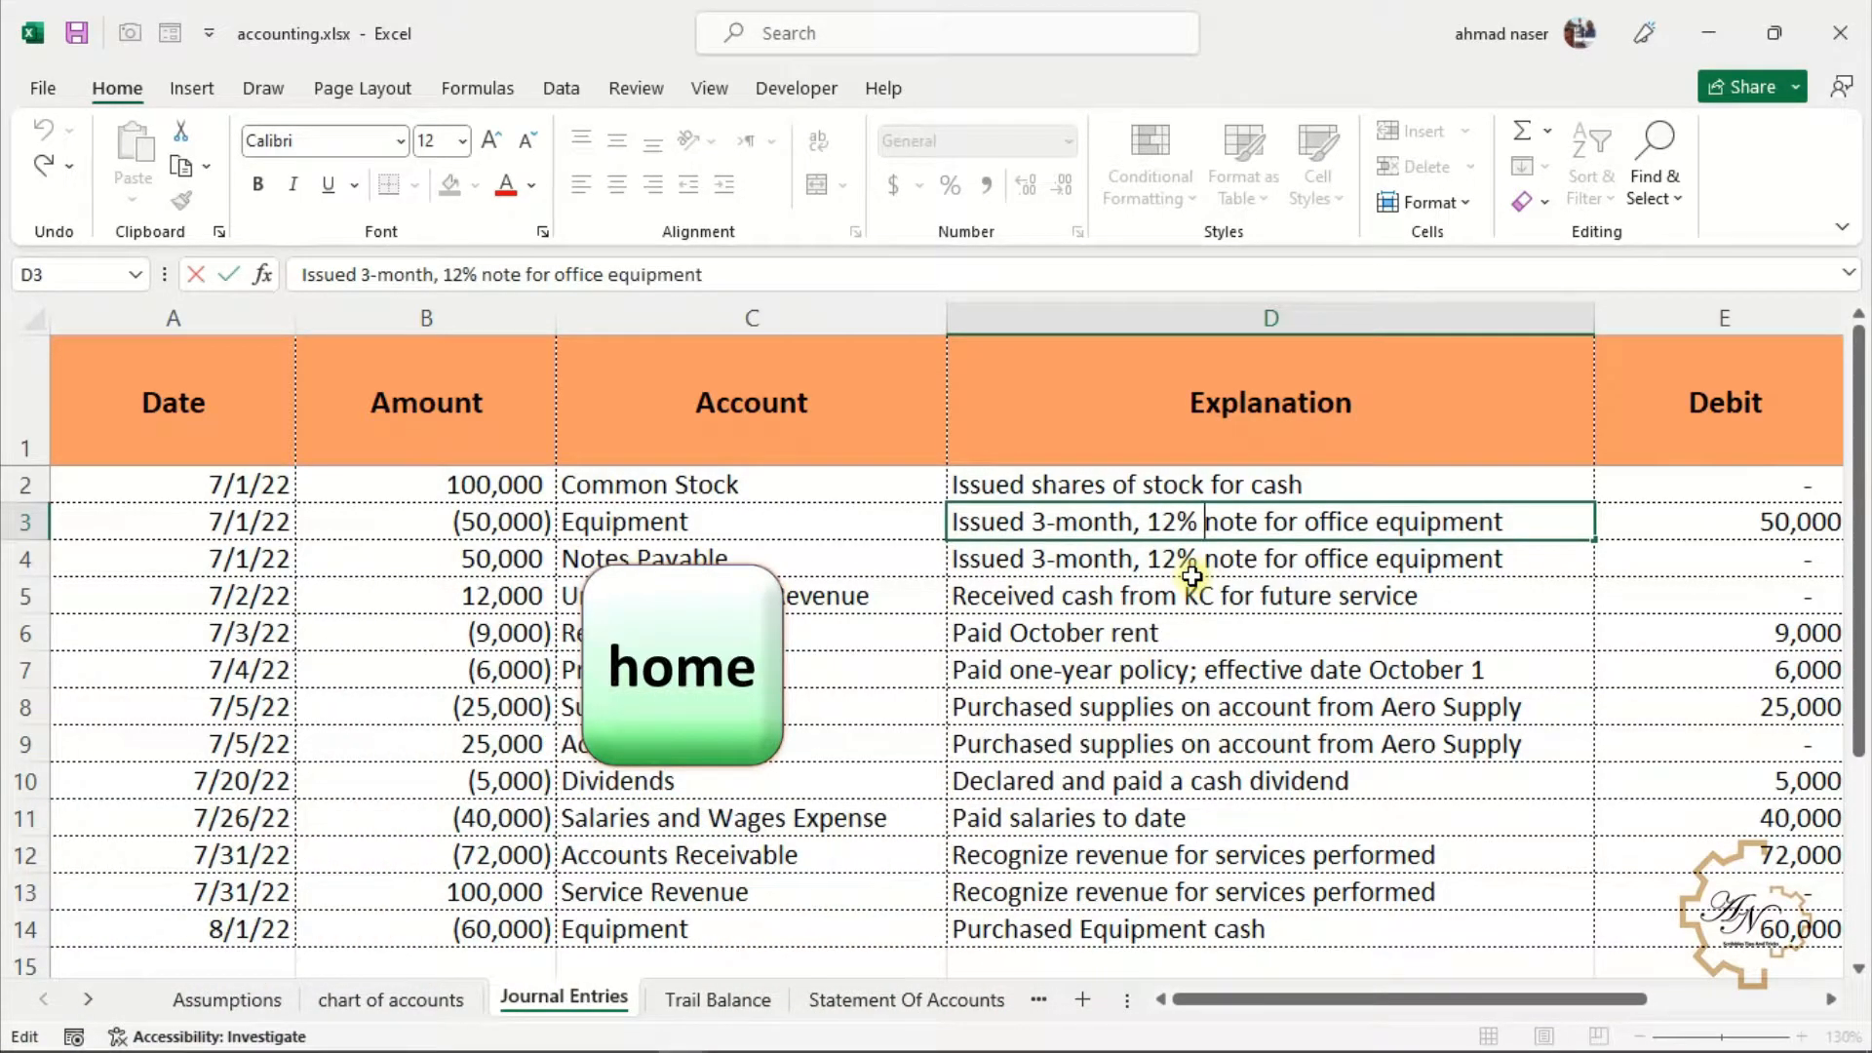
pyautogui.press('Home')
pyautogui.press('End')
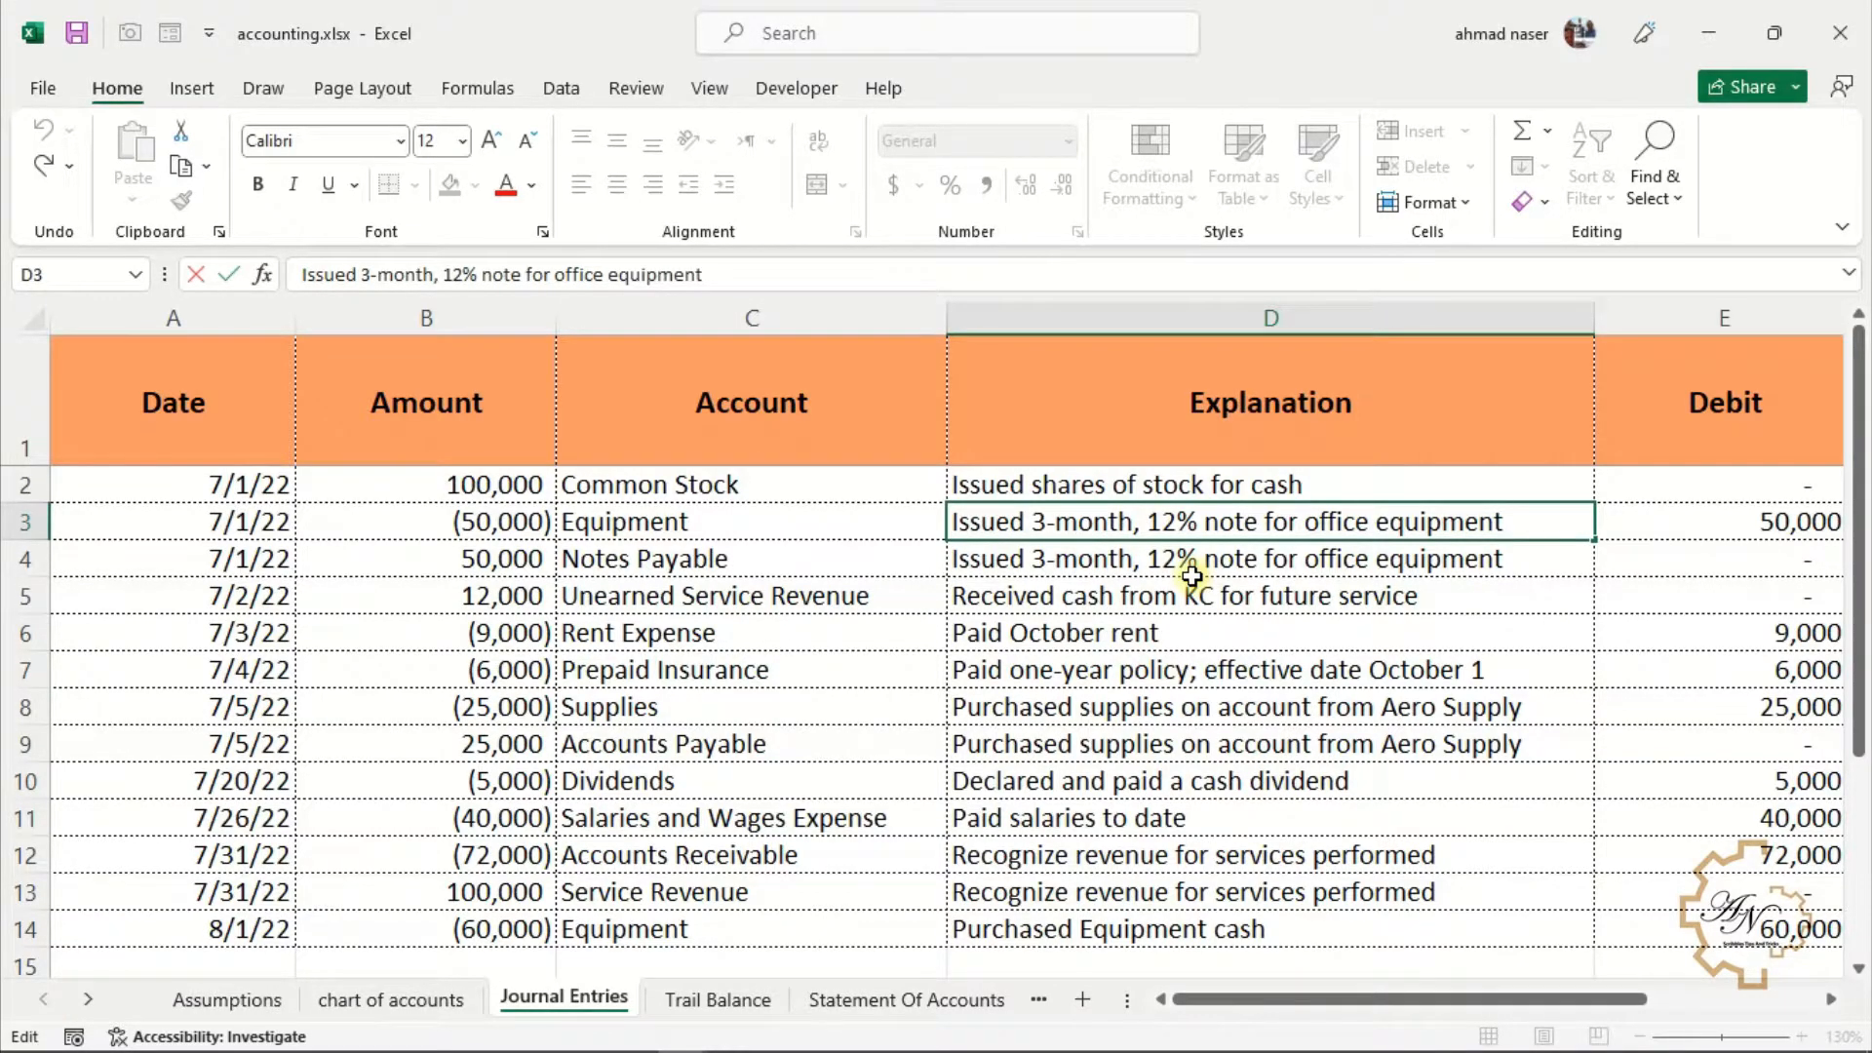
pyautogui.write('df')
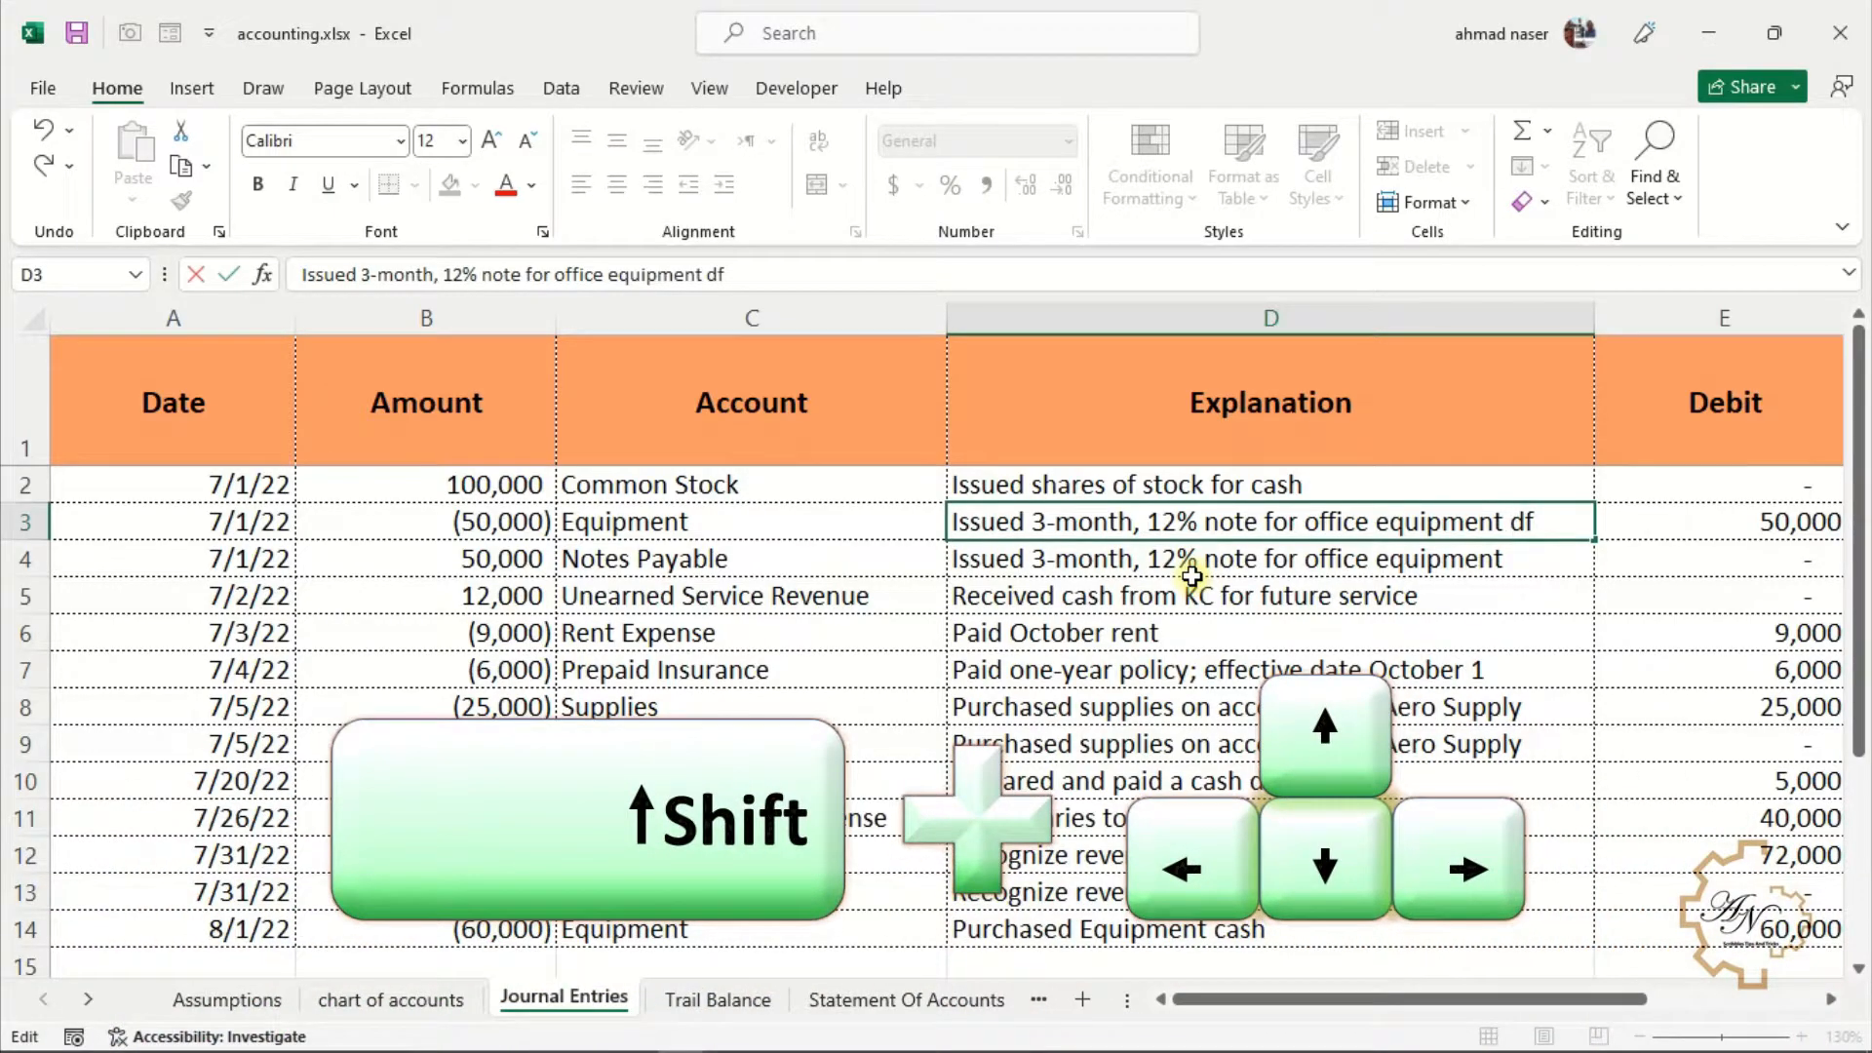
# Select words in D3's explanation and delete characters from the word equipment
pyautogui.hotkey('shift', 'Left')
pyautogui.hotkey('shift', 'Left')
pyautogui.hotkey('shift', 'Left')
pyautogui.hotkey('shift', 'Left')
pyautogui.hotkey('shift', 'Left')
pyautogui.hotkey('shift', 'Left')
pyautogui.hotkey('shift', 'Left')
pyautogui.hotkey('shift', 'Left')
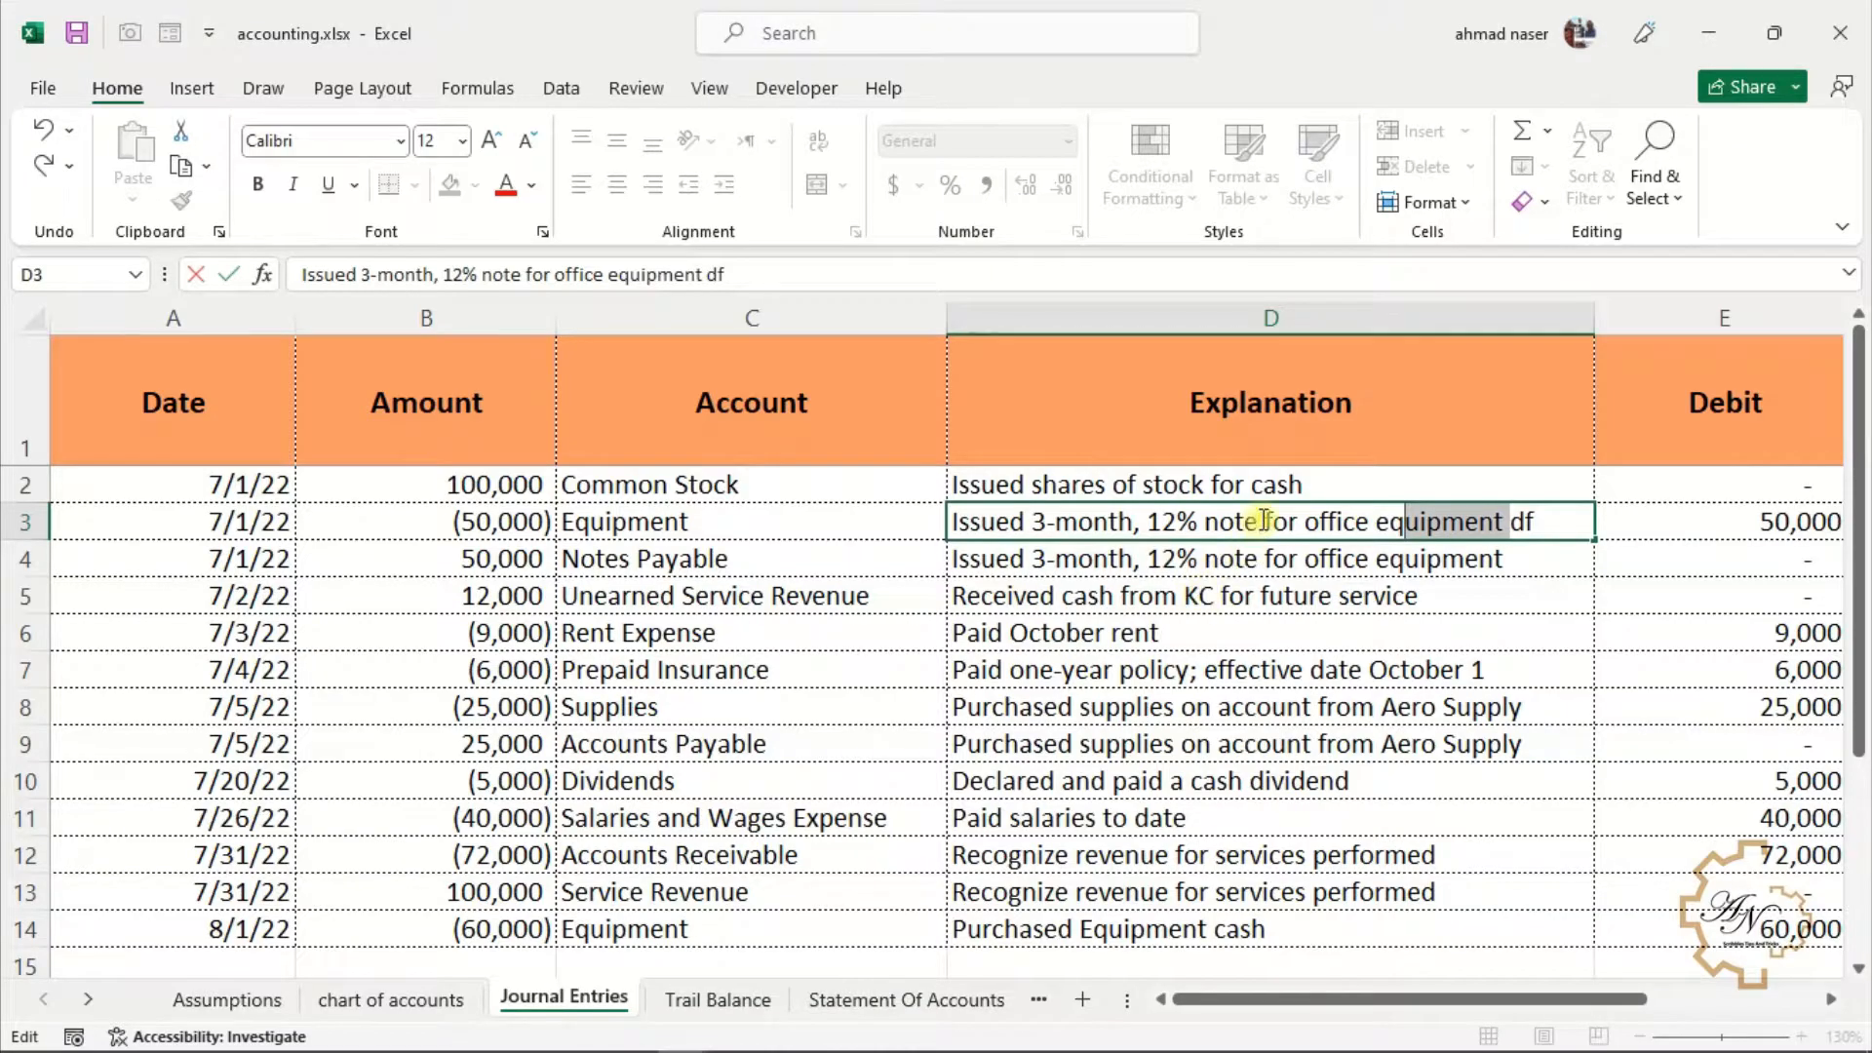
pyautogui.moveTo(1212, 524); pyautogui.dragTo(1369, 525)
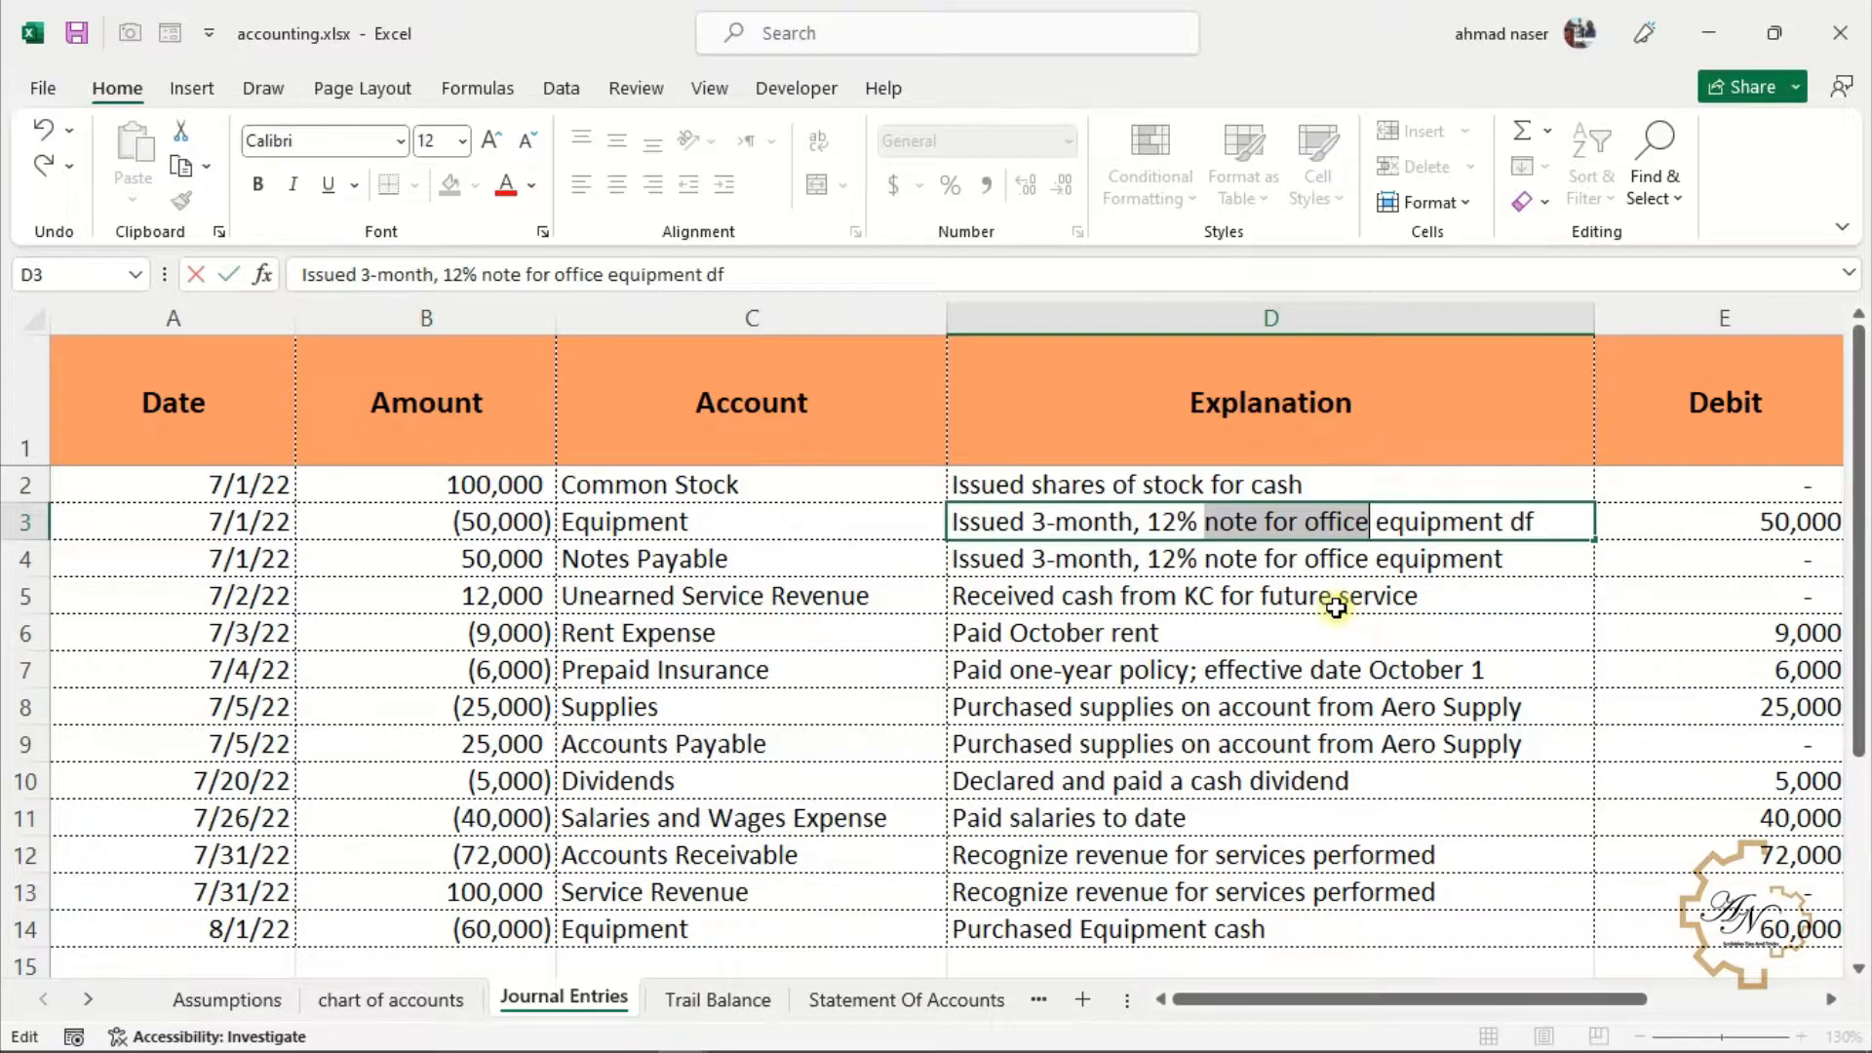
pyautogui.moveTo(1369, 536)
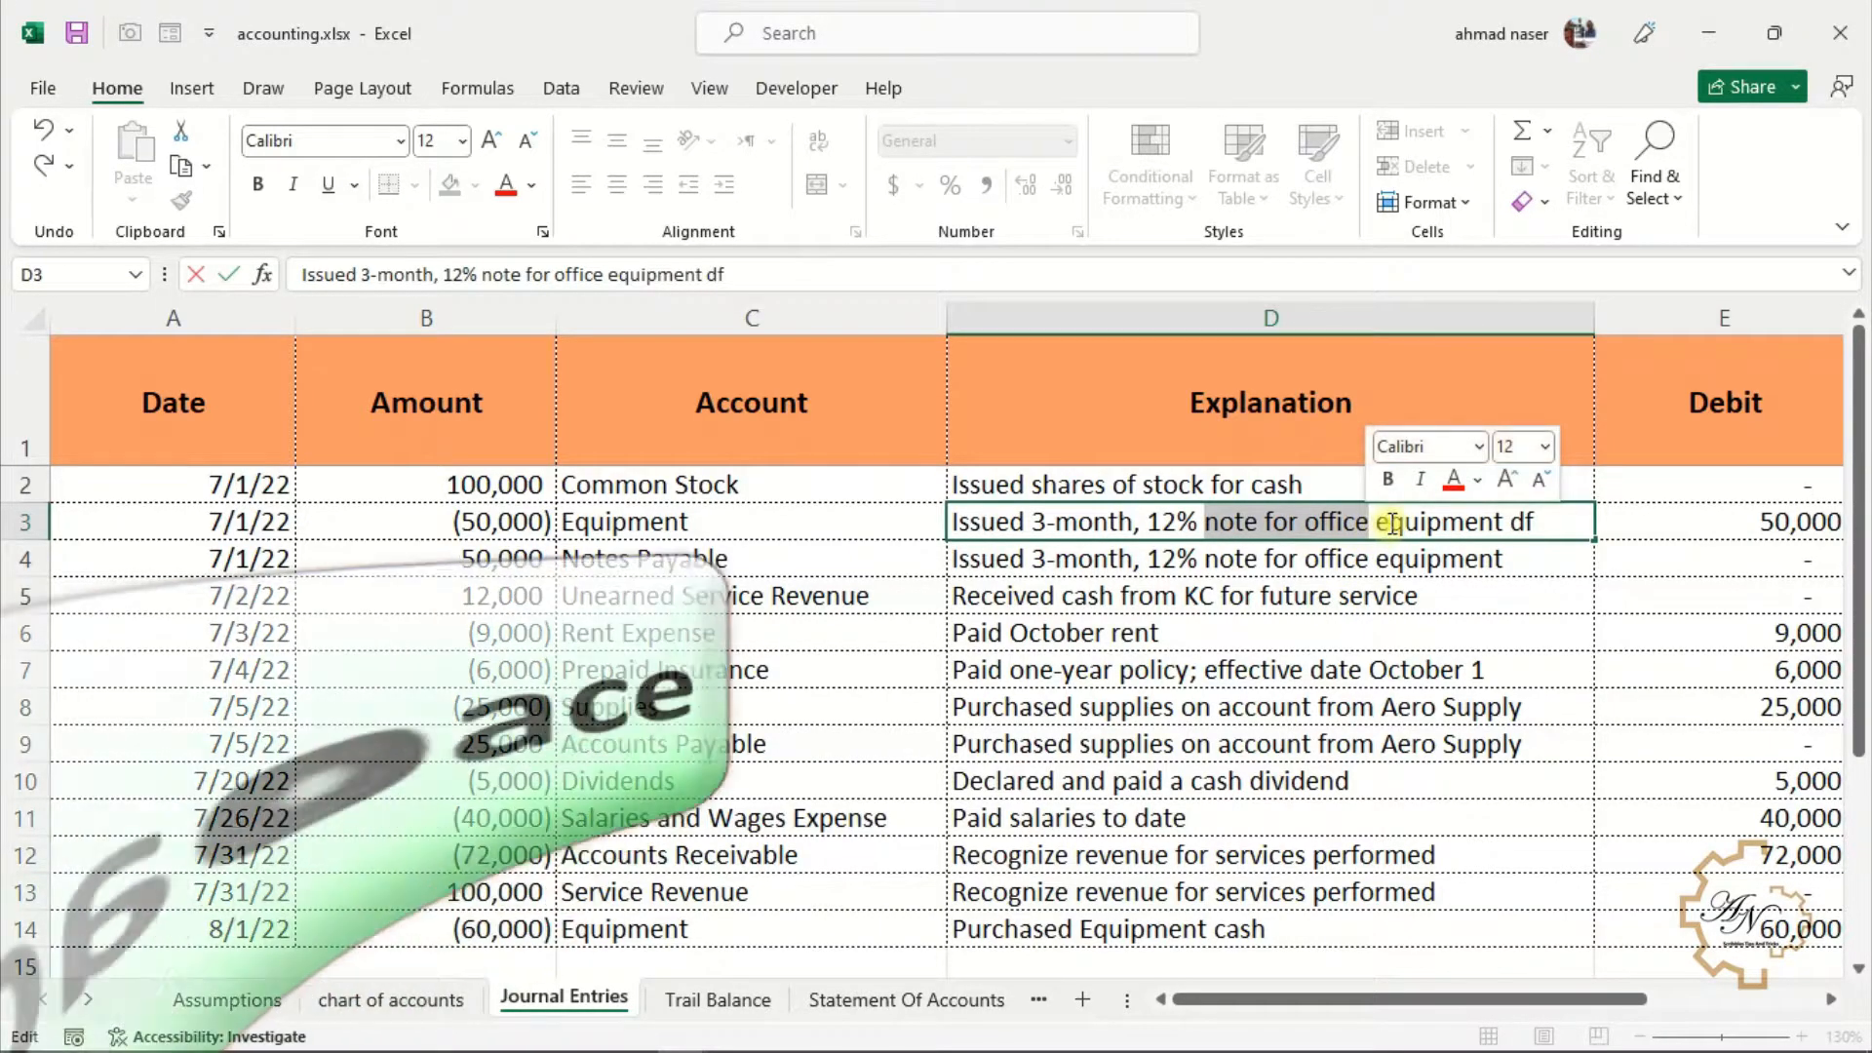
pyautogui.click(1392, 524)
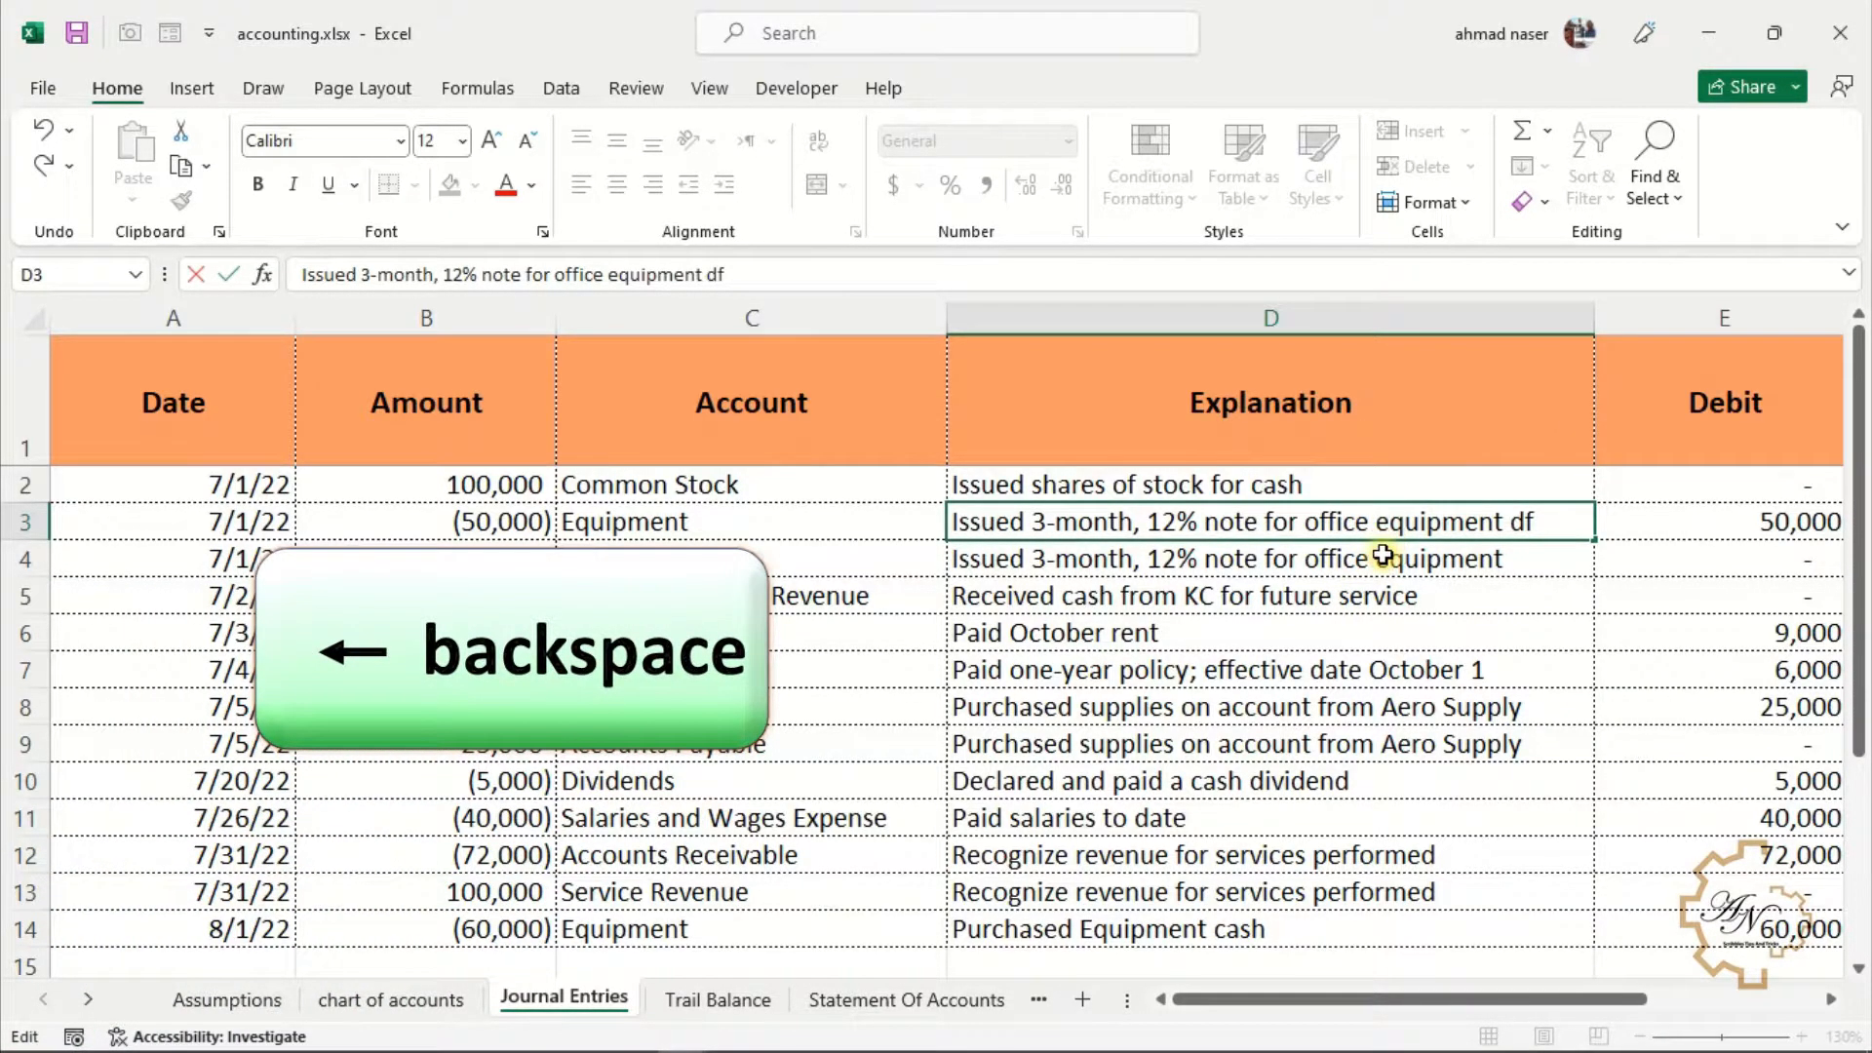
pyautogui.press('BackSpace')
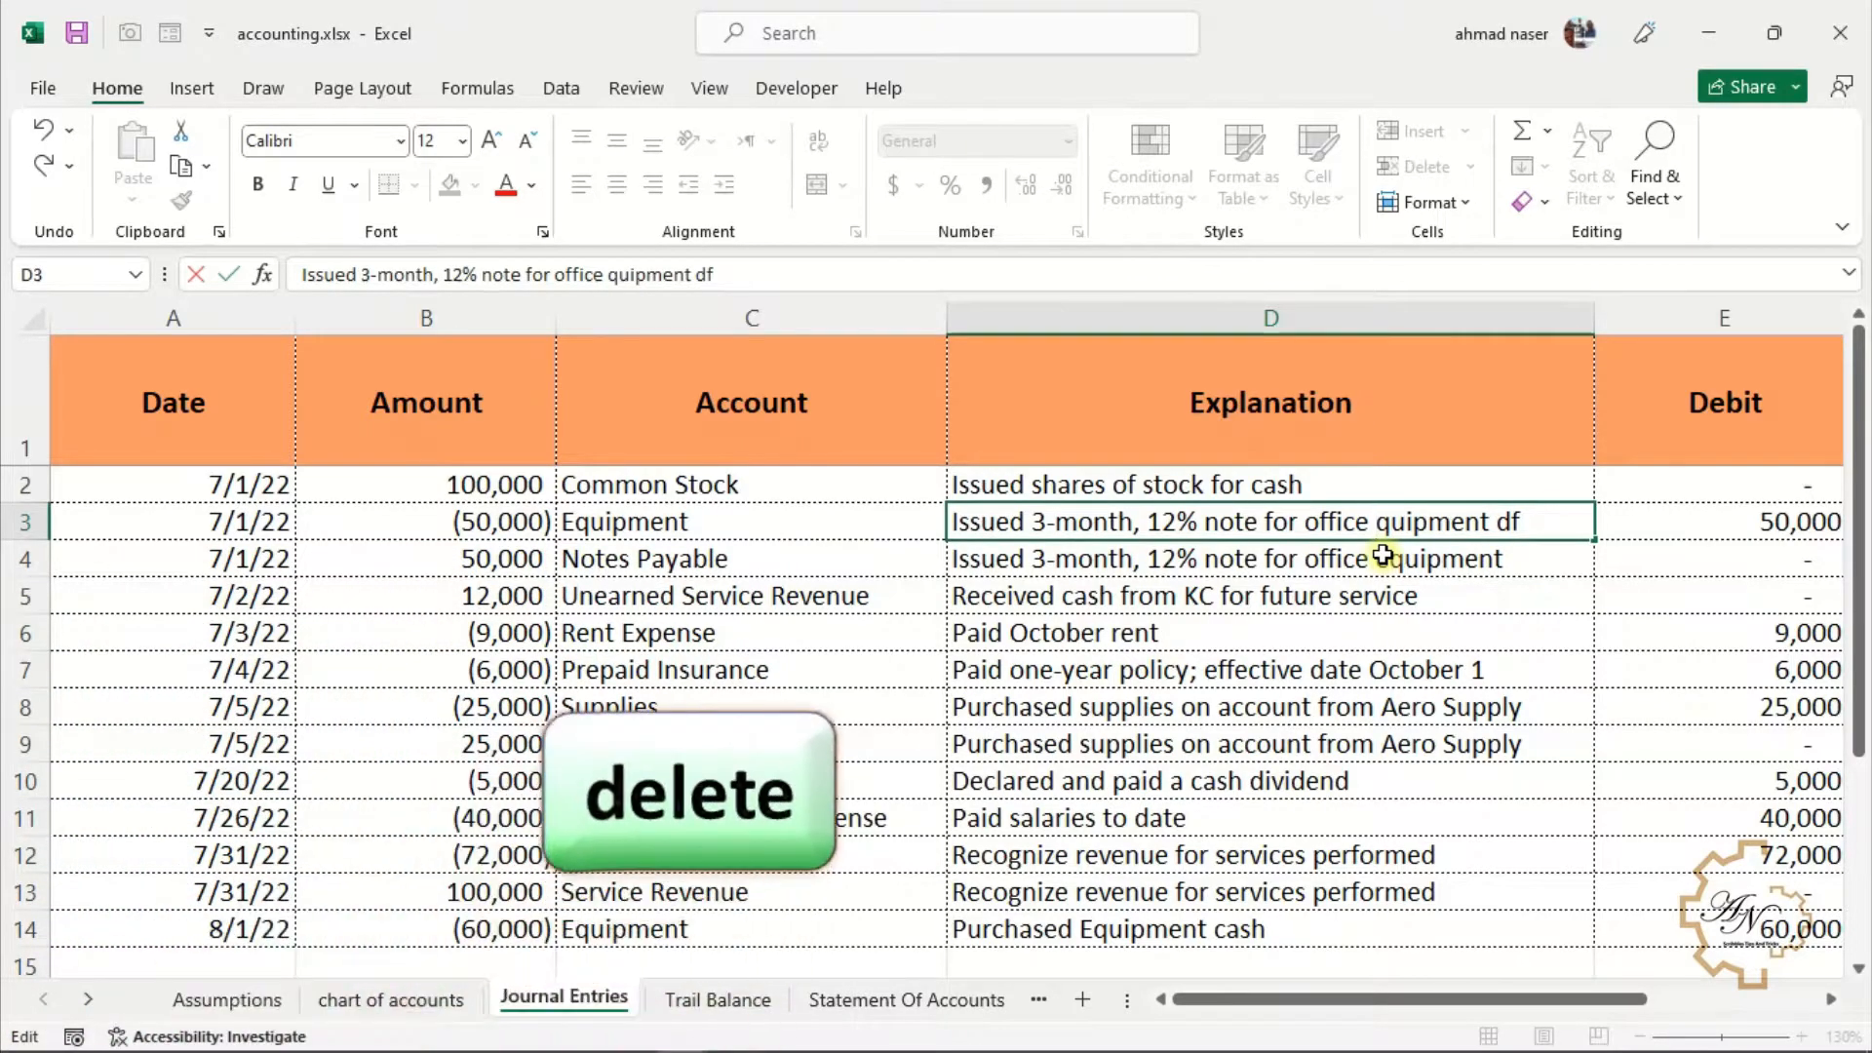
pyautogui.press('Delete')
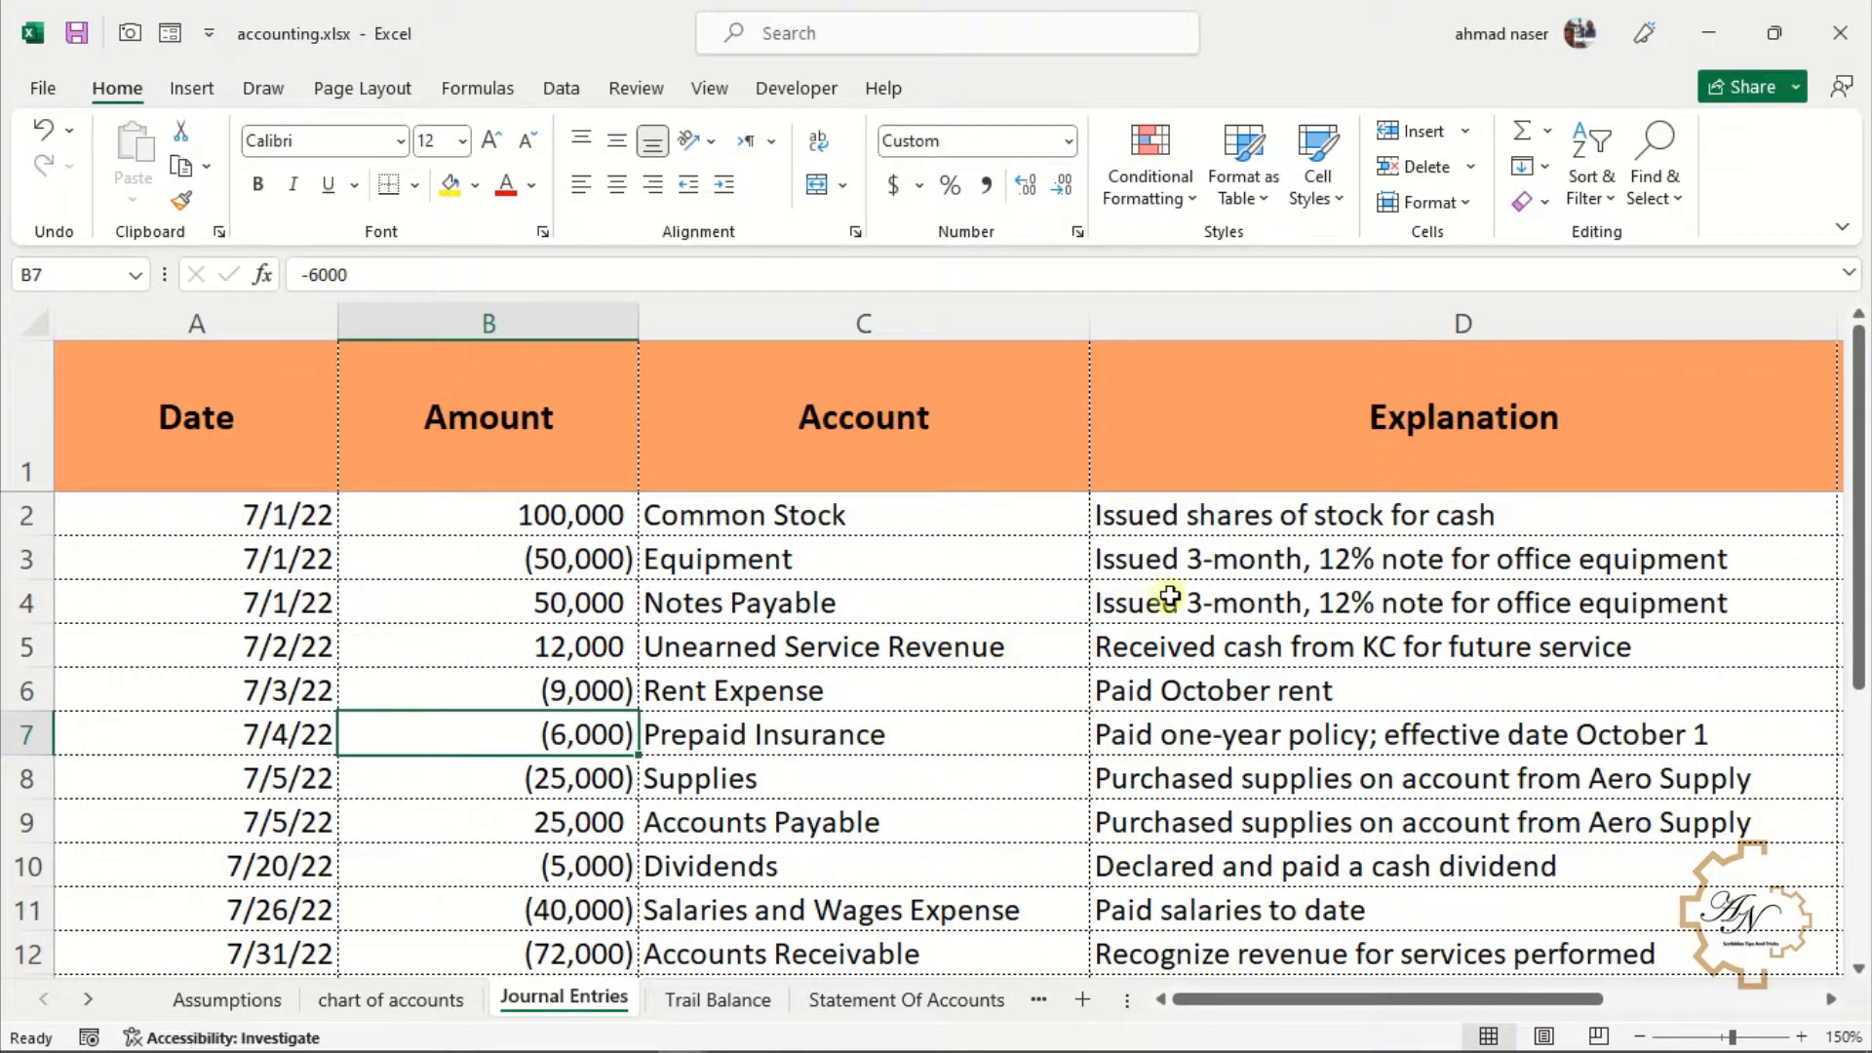
# Clear the explanations in D2 and in D5 through D10
pyautogui.click(1207, 519)
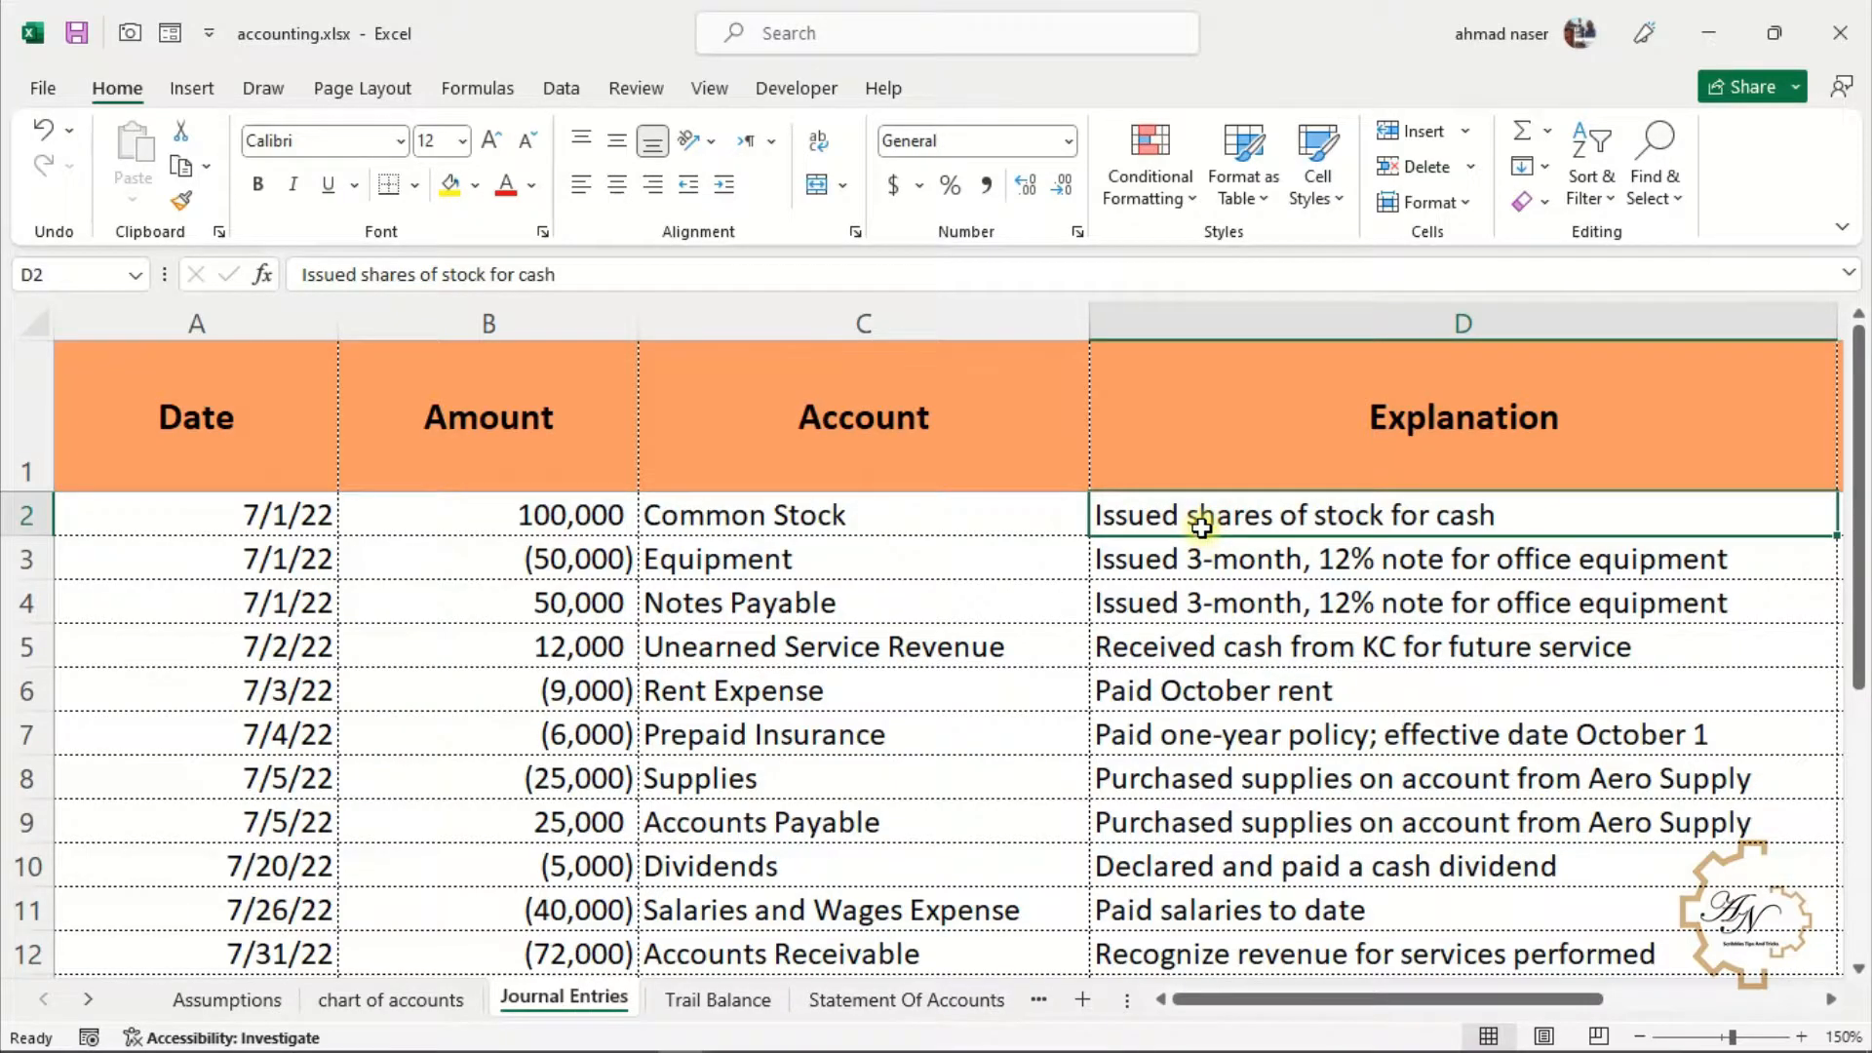
pyautogui.press('Delete')
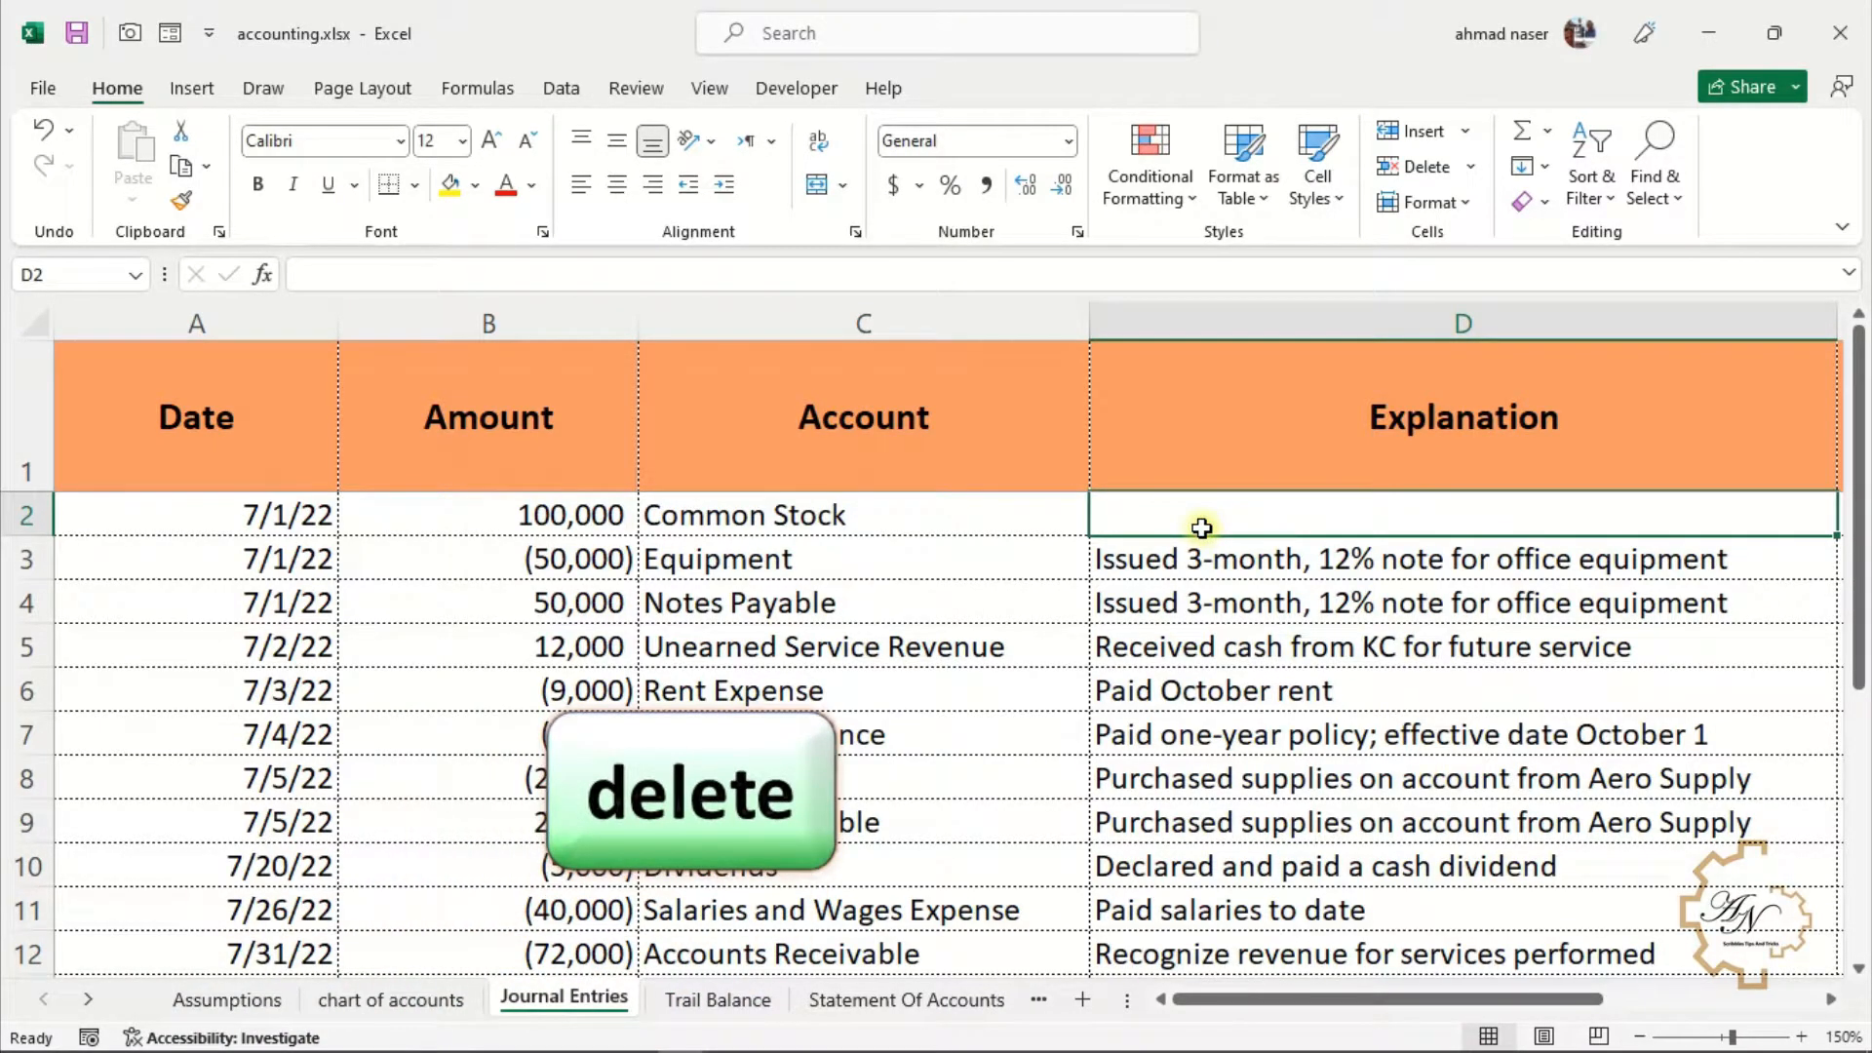
pyautogui.moveTo(1212, 642); pyautogui.dragTo(1209, 868)
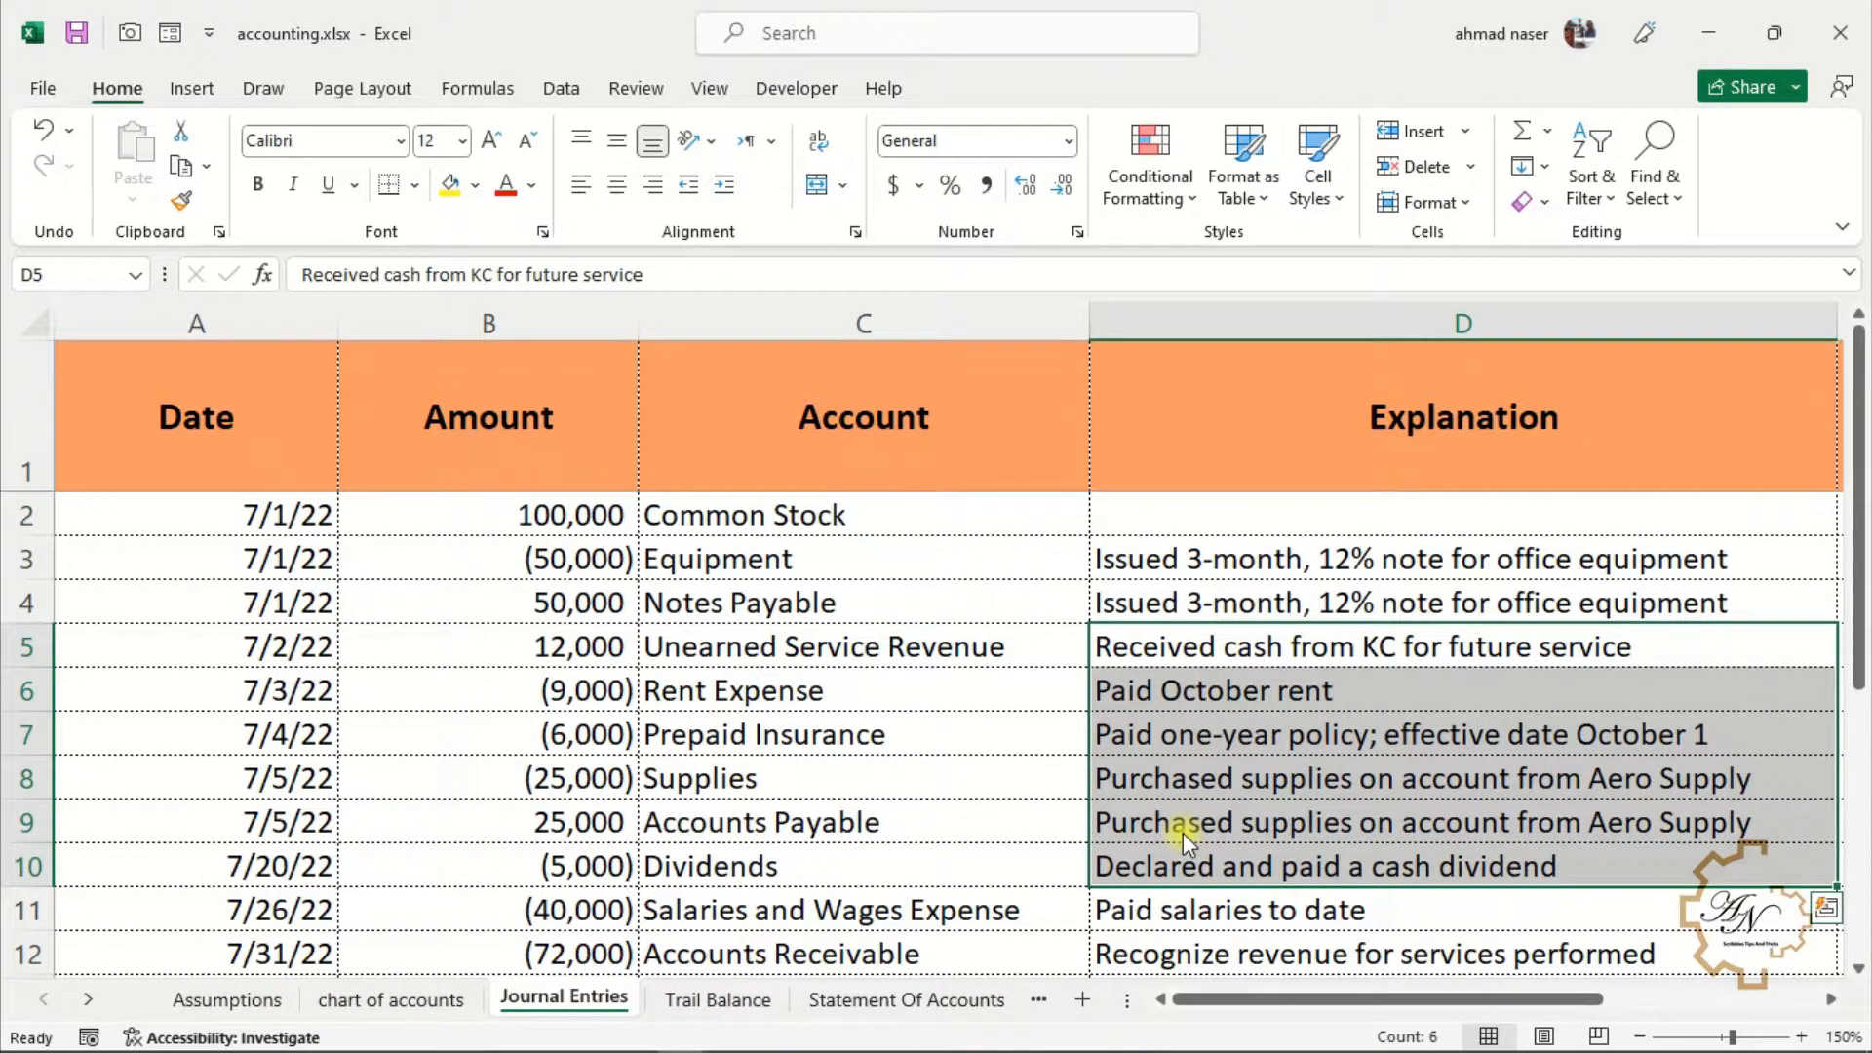
pyautogui.press('Delete')
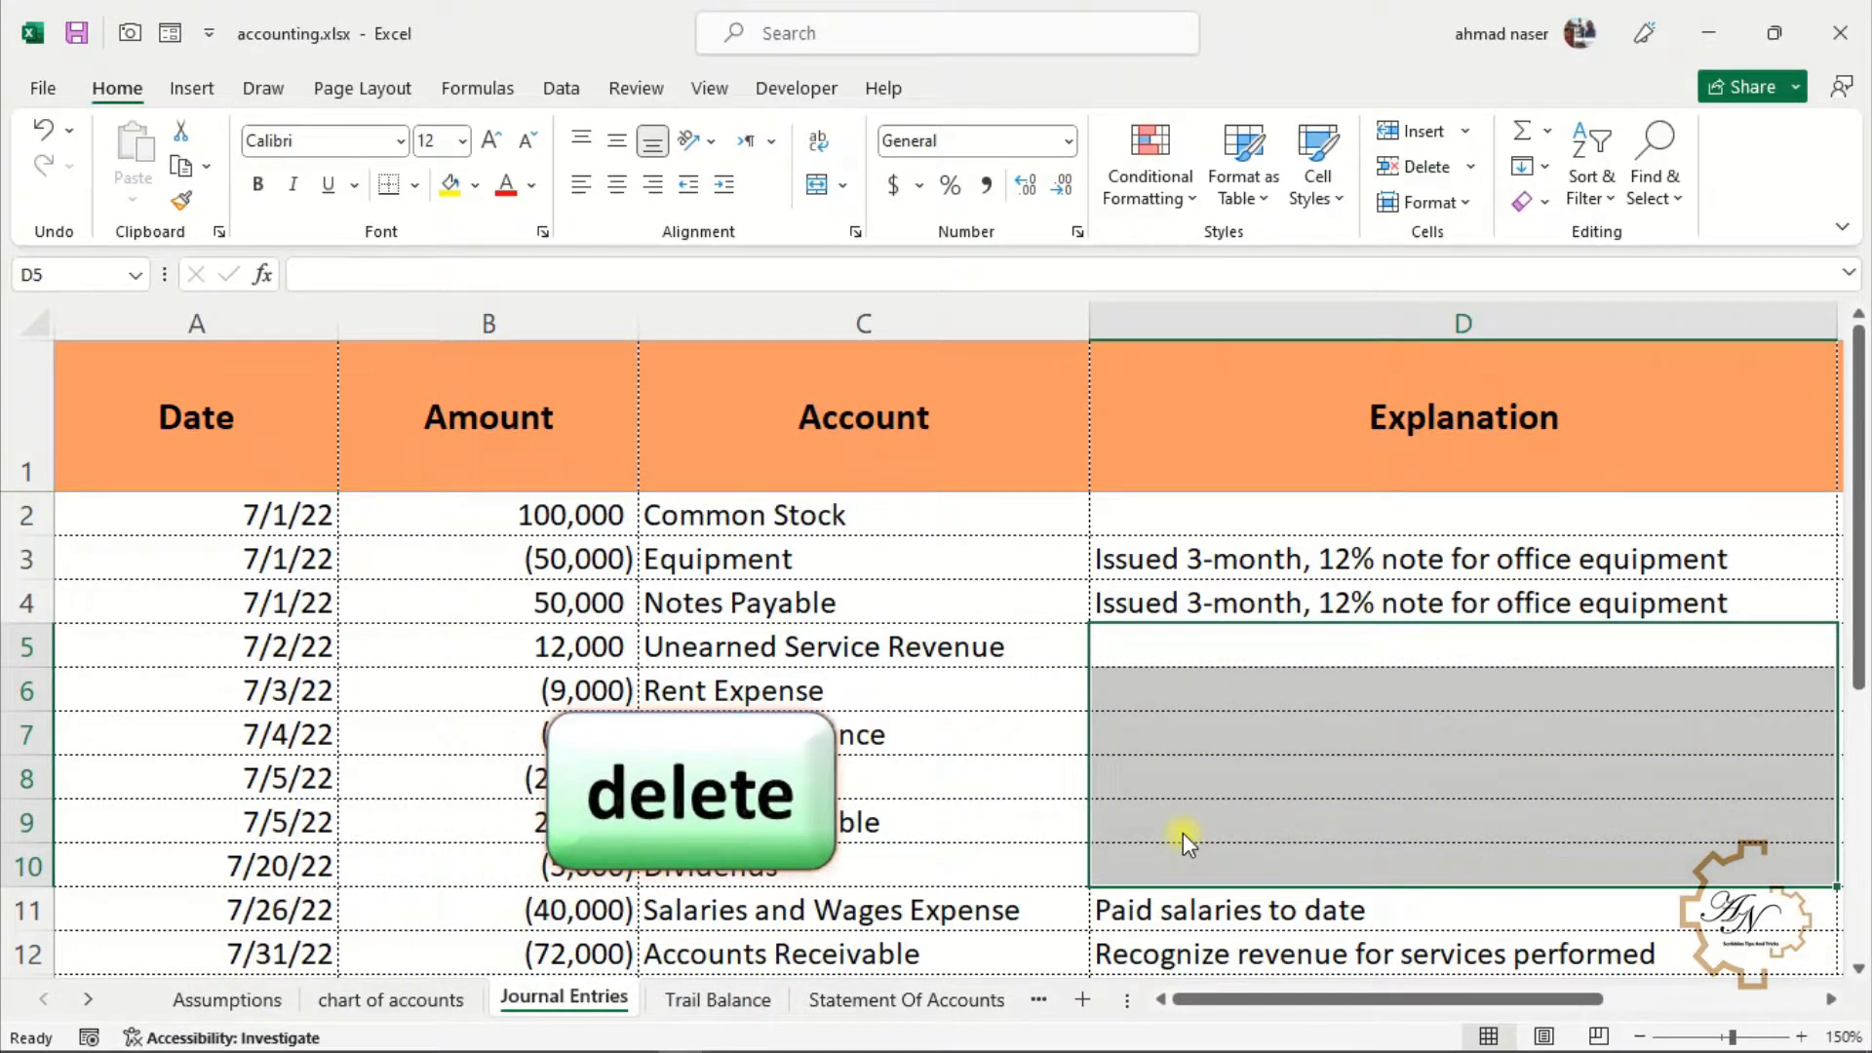
# Overwrite the explanation in D4 with a sample name
pyautogui.click(1009, 696)
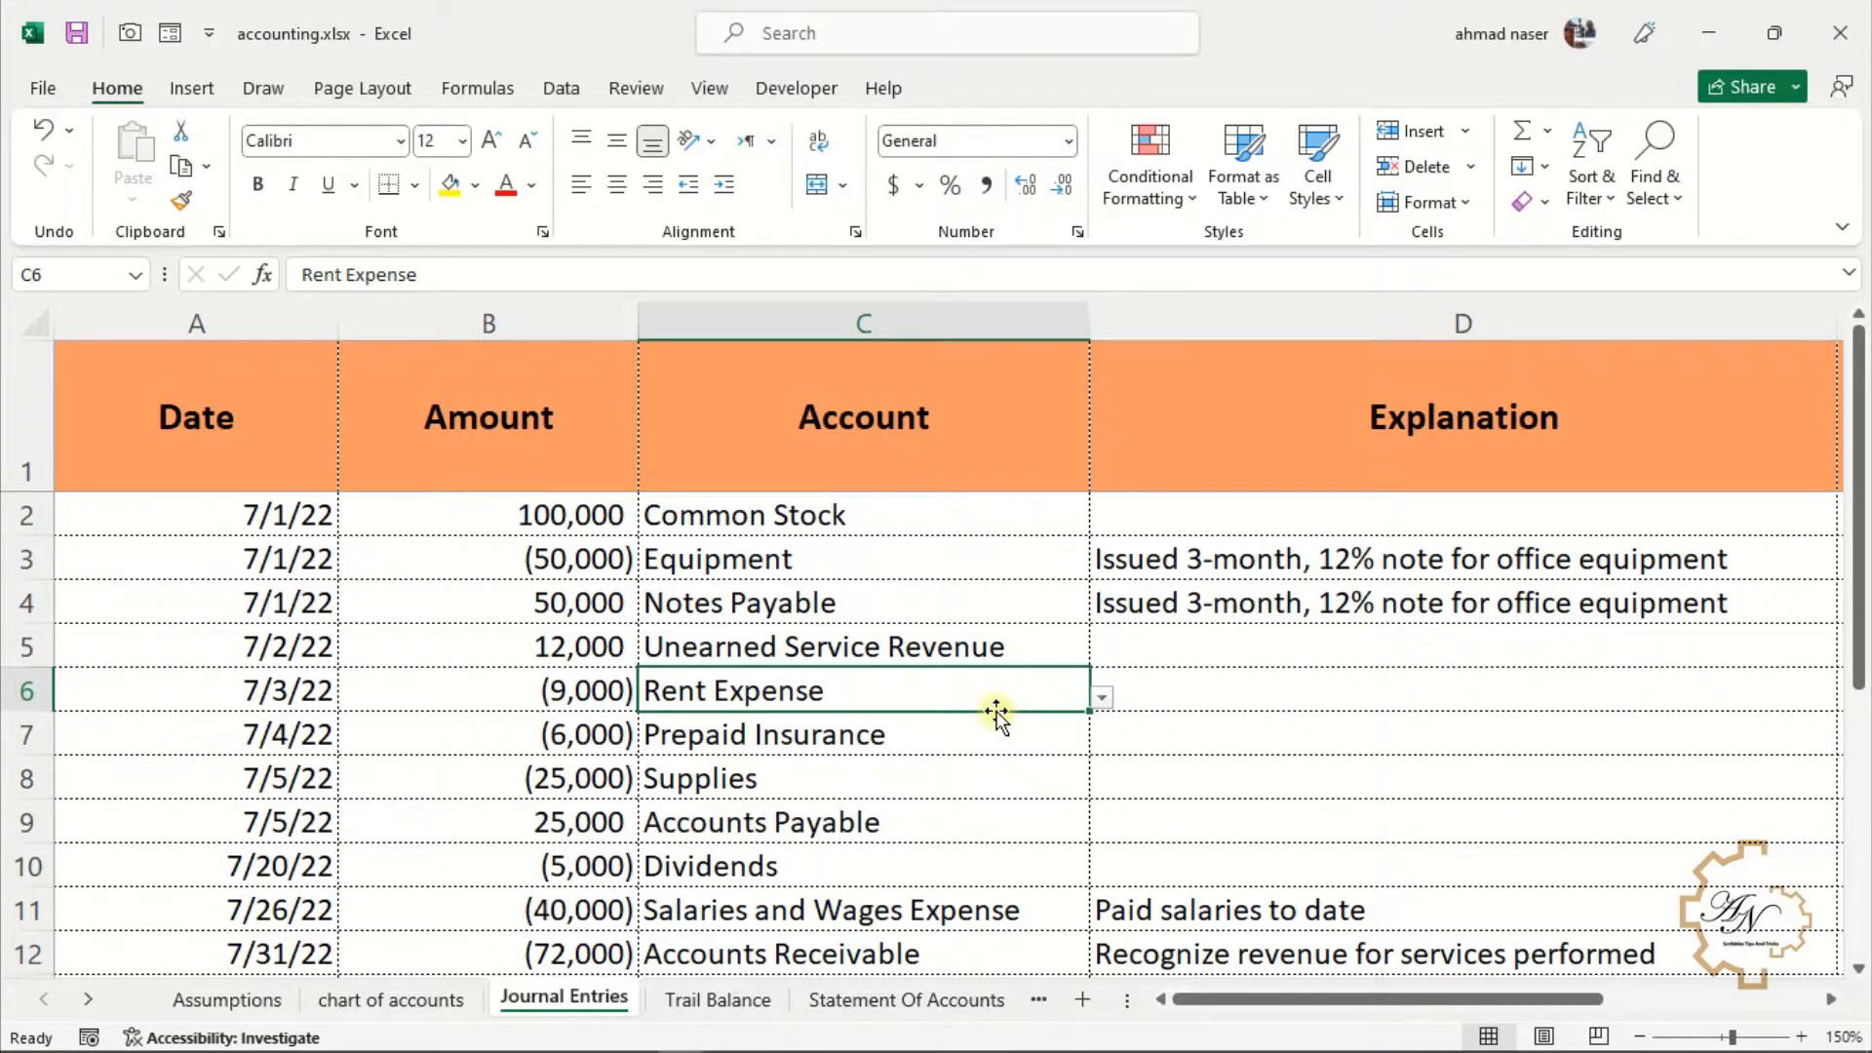
pyautogui.click(1247, 601)
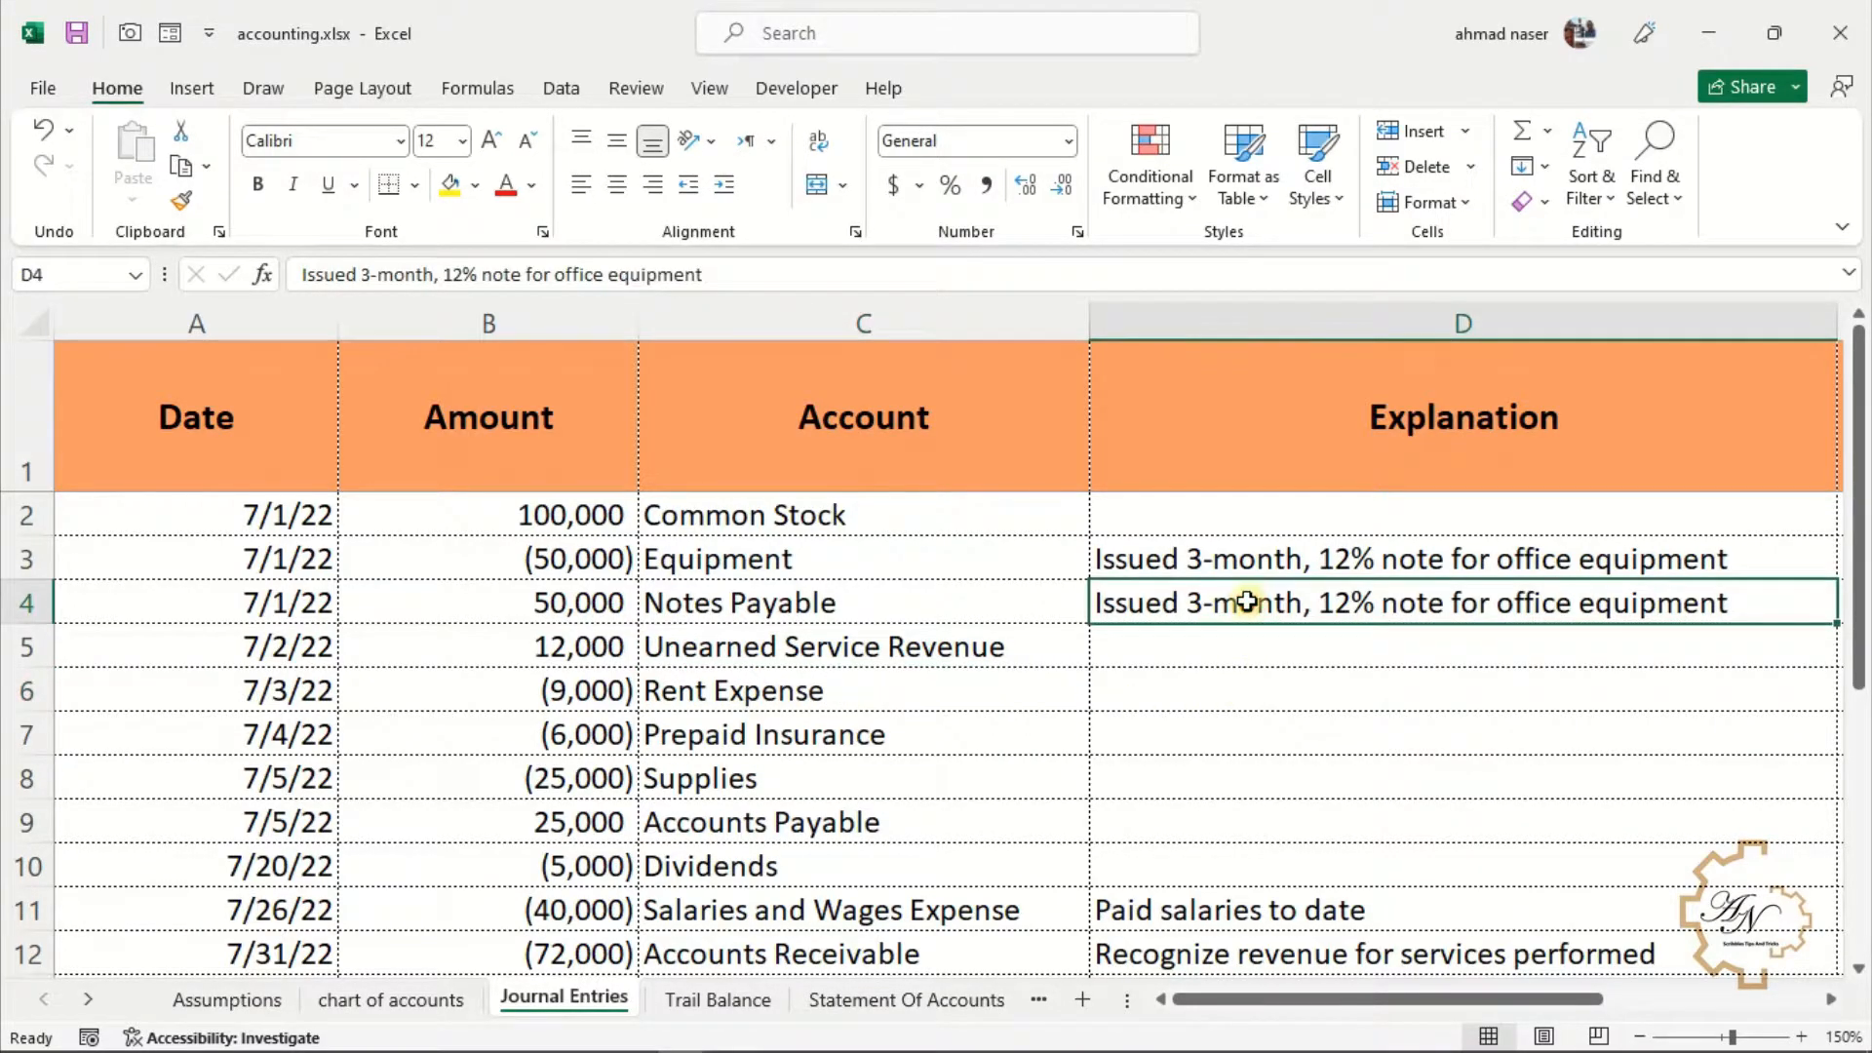
pyautogui.write('ahmed')
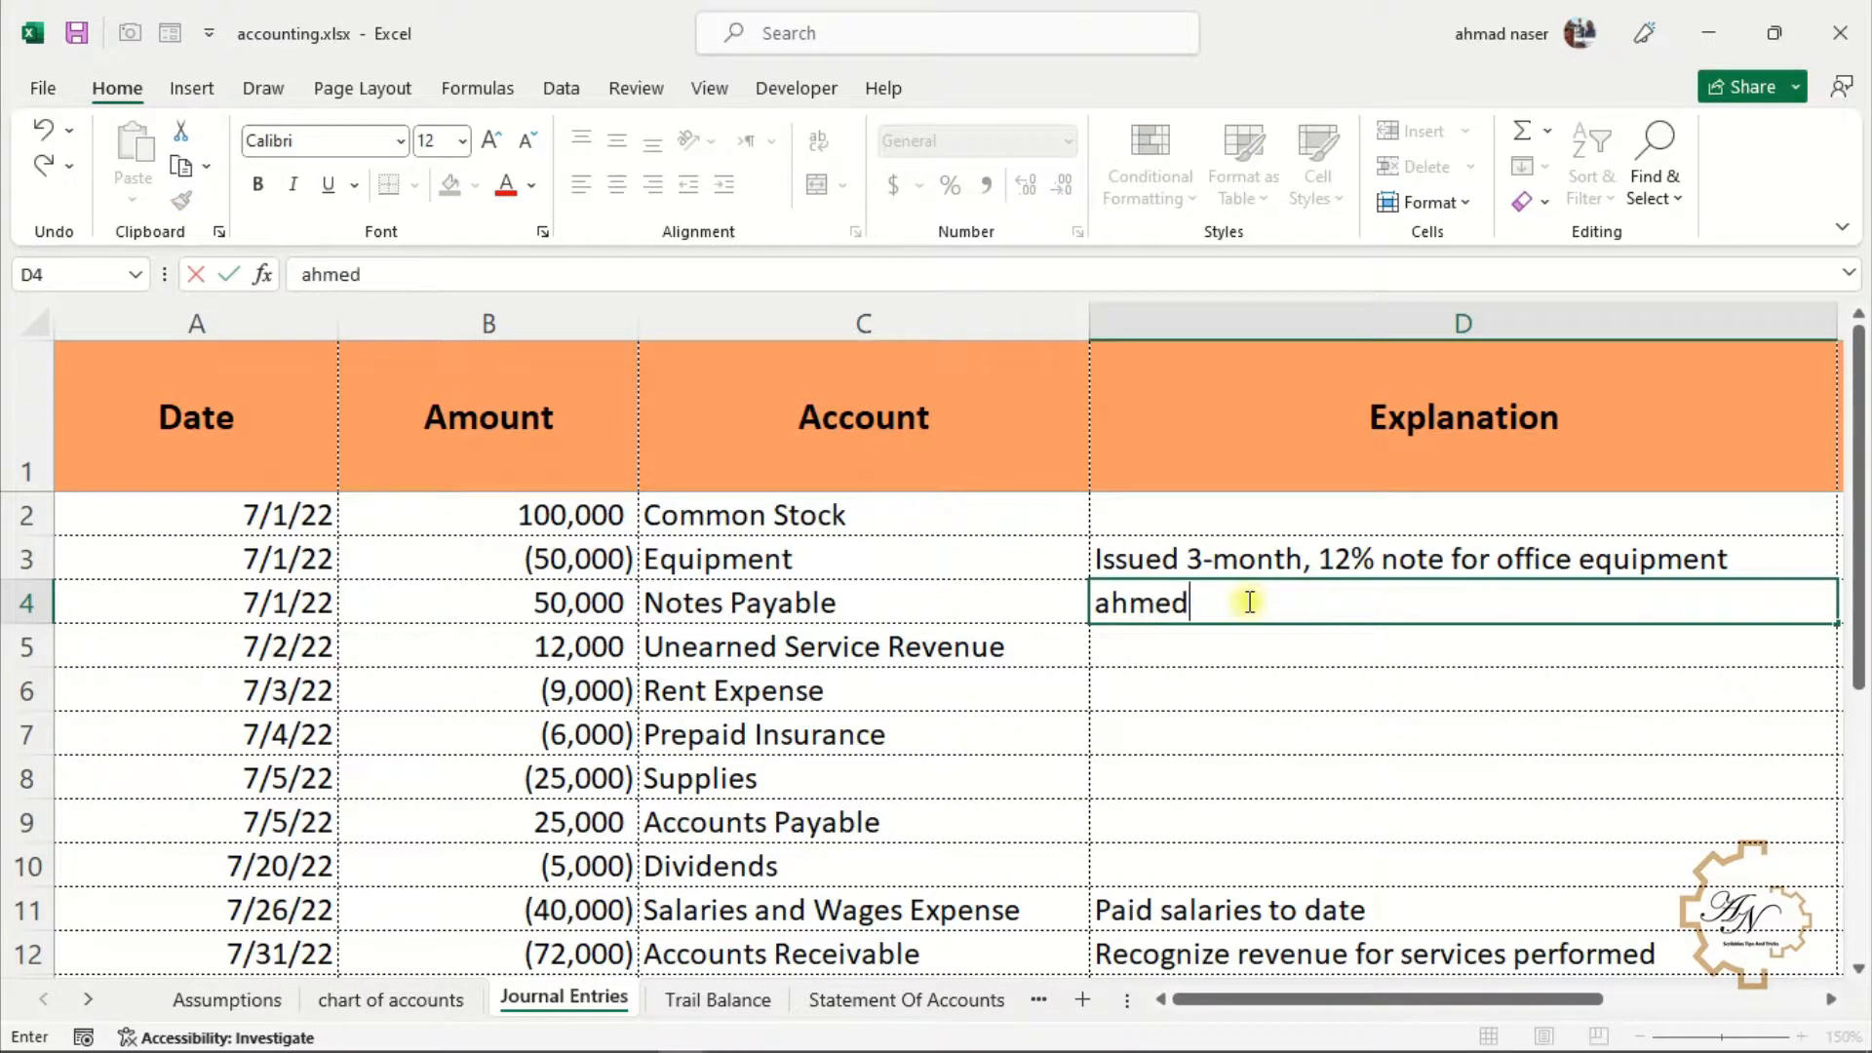
pyautogui.press('Return')
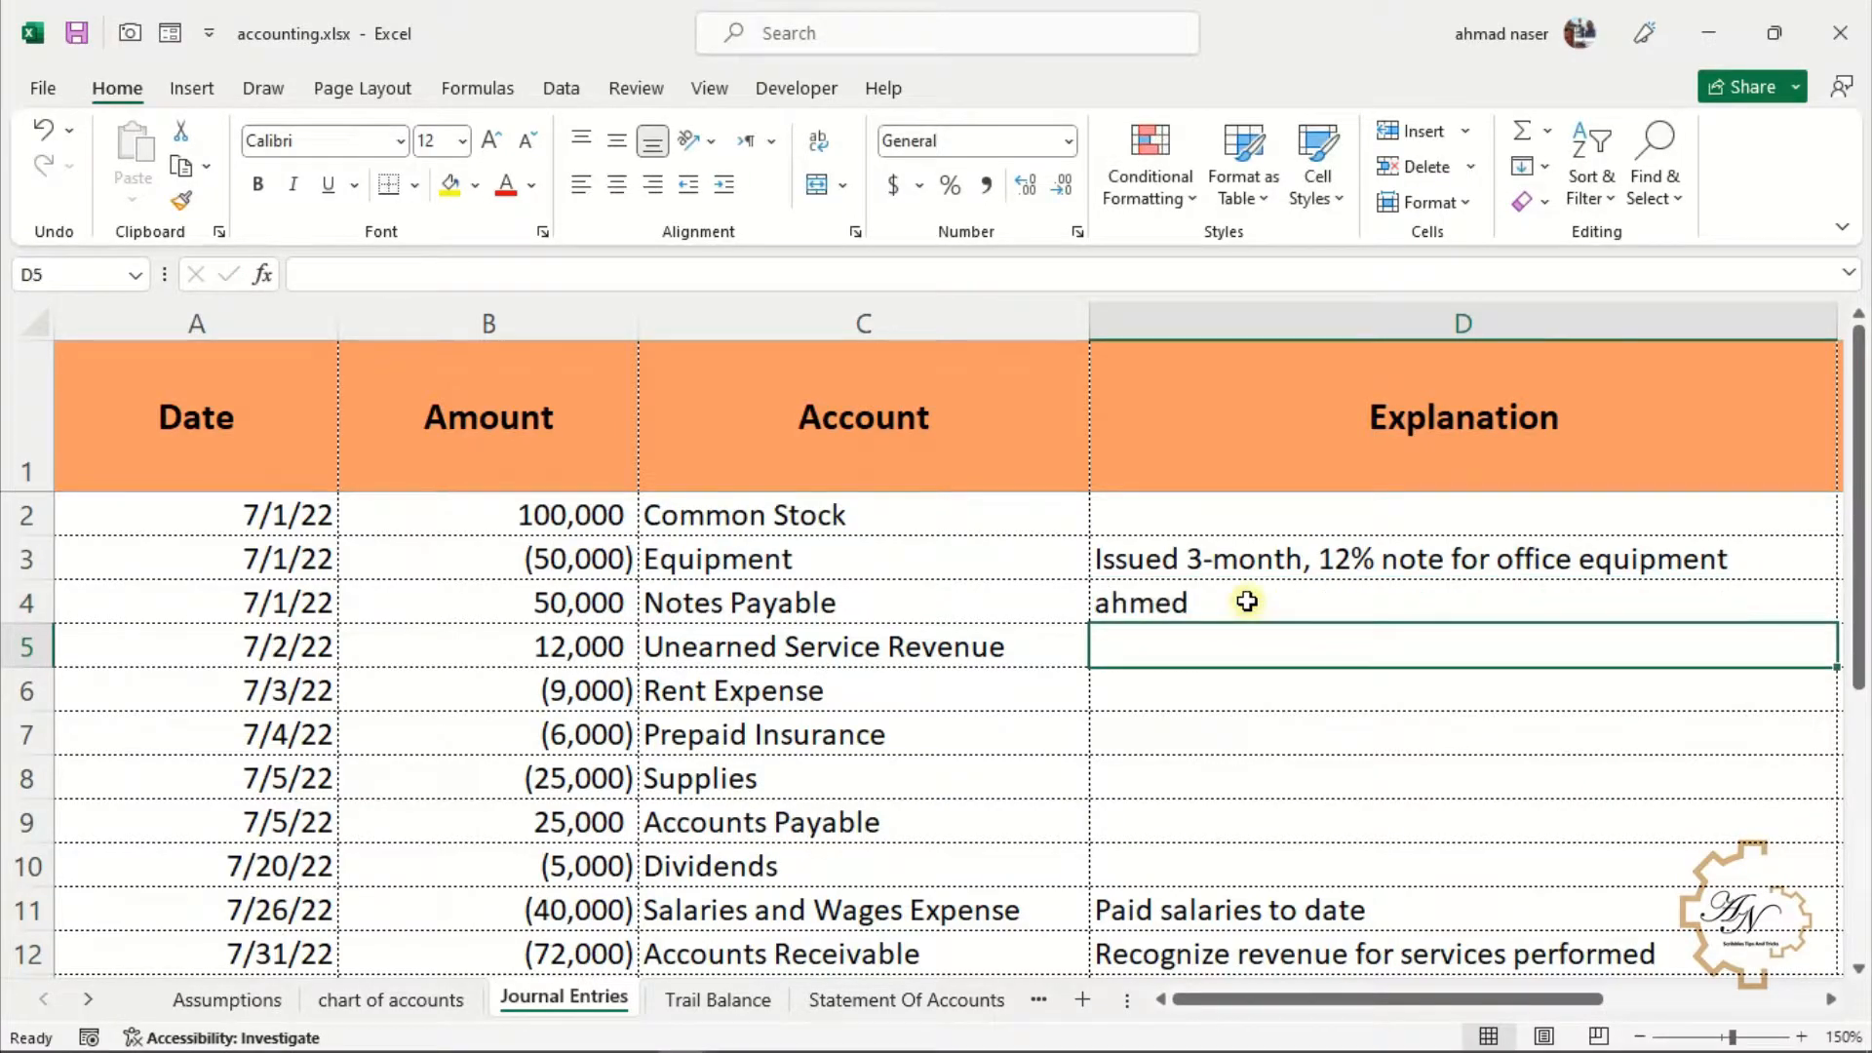
# Move C5's Unearned Service Revenue into D5 and copy C6's Rent Expense into D6
pyautogui.click(1001, 651)
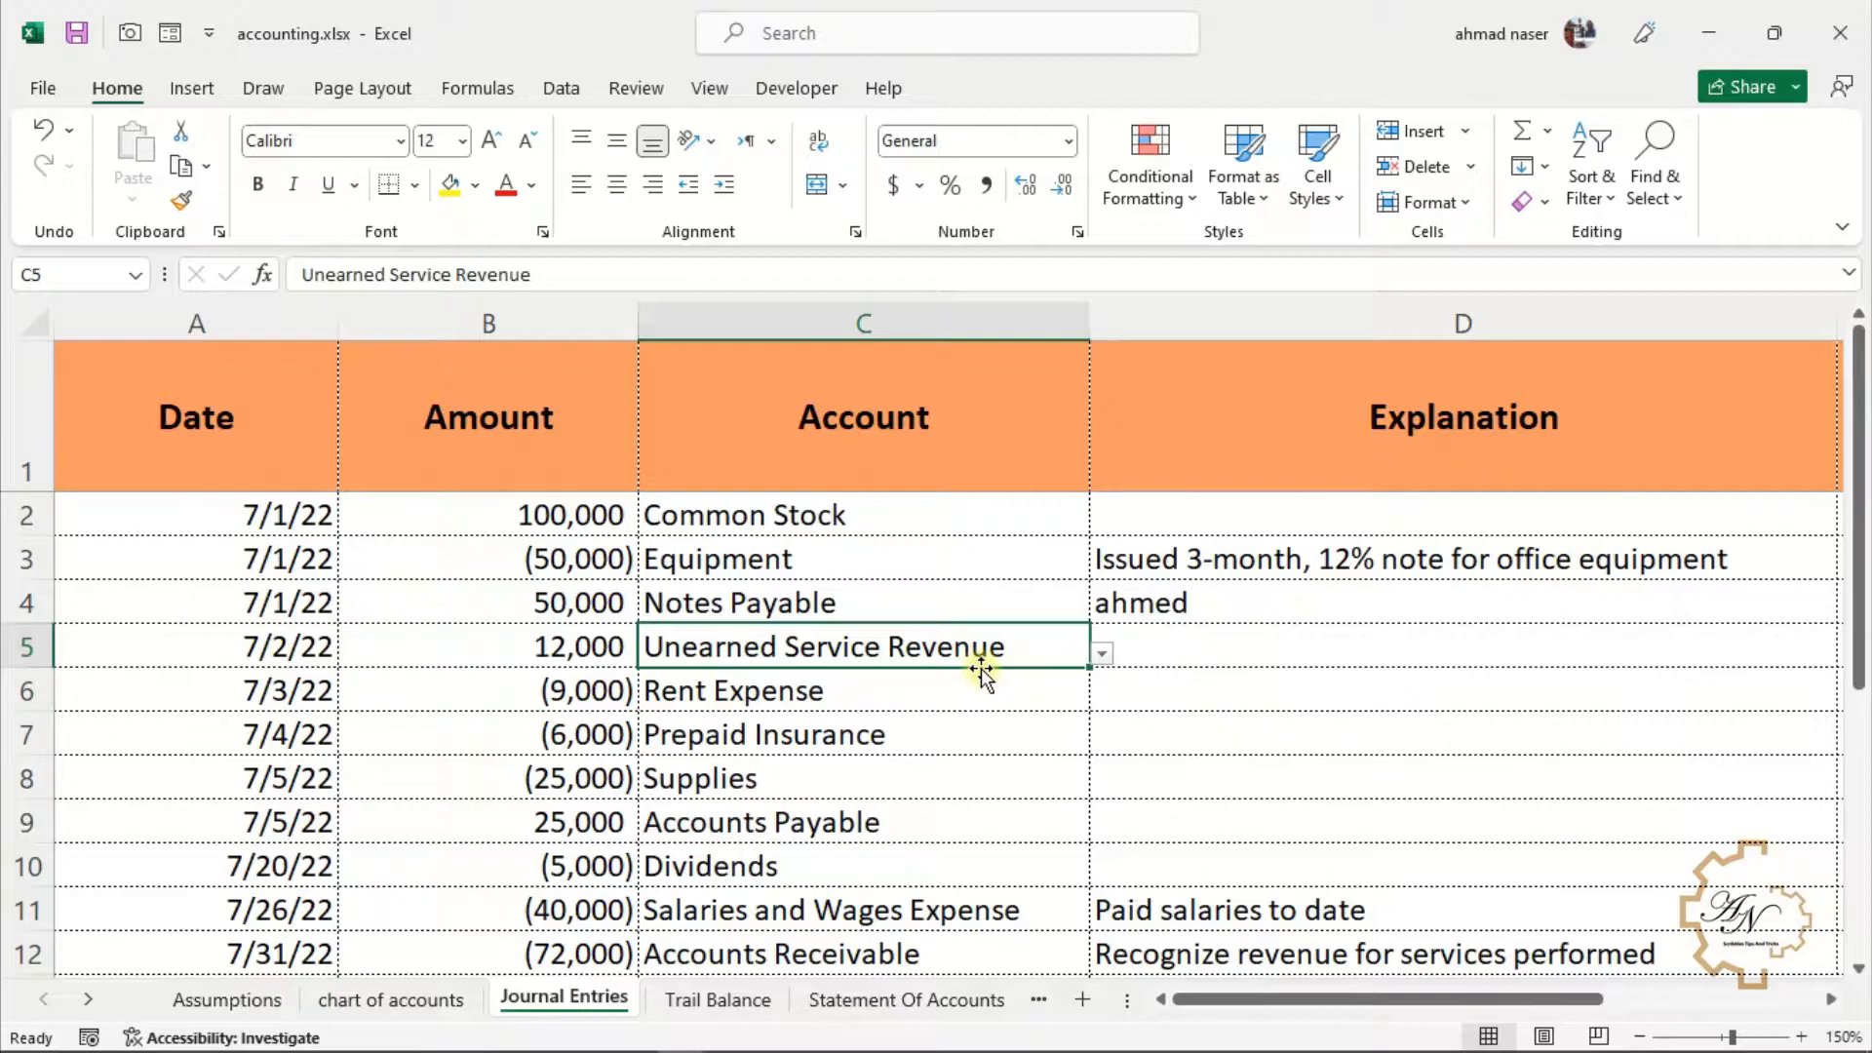
pyautogui.moveTo(981, 669); pyautogui.dragTo(1282, 663)
pyautogui.click(991, 693)
pyautogui.hotkey('ctrl', 'c')
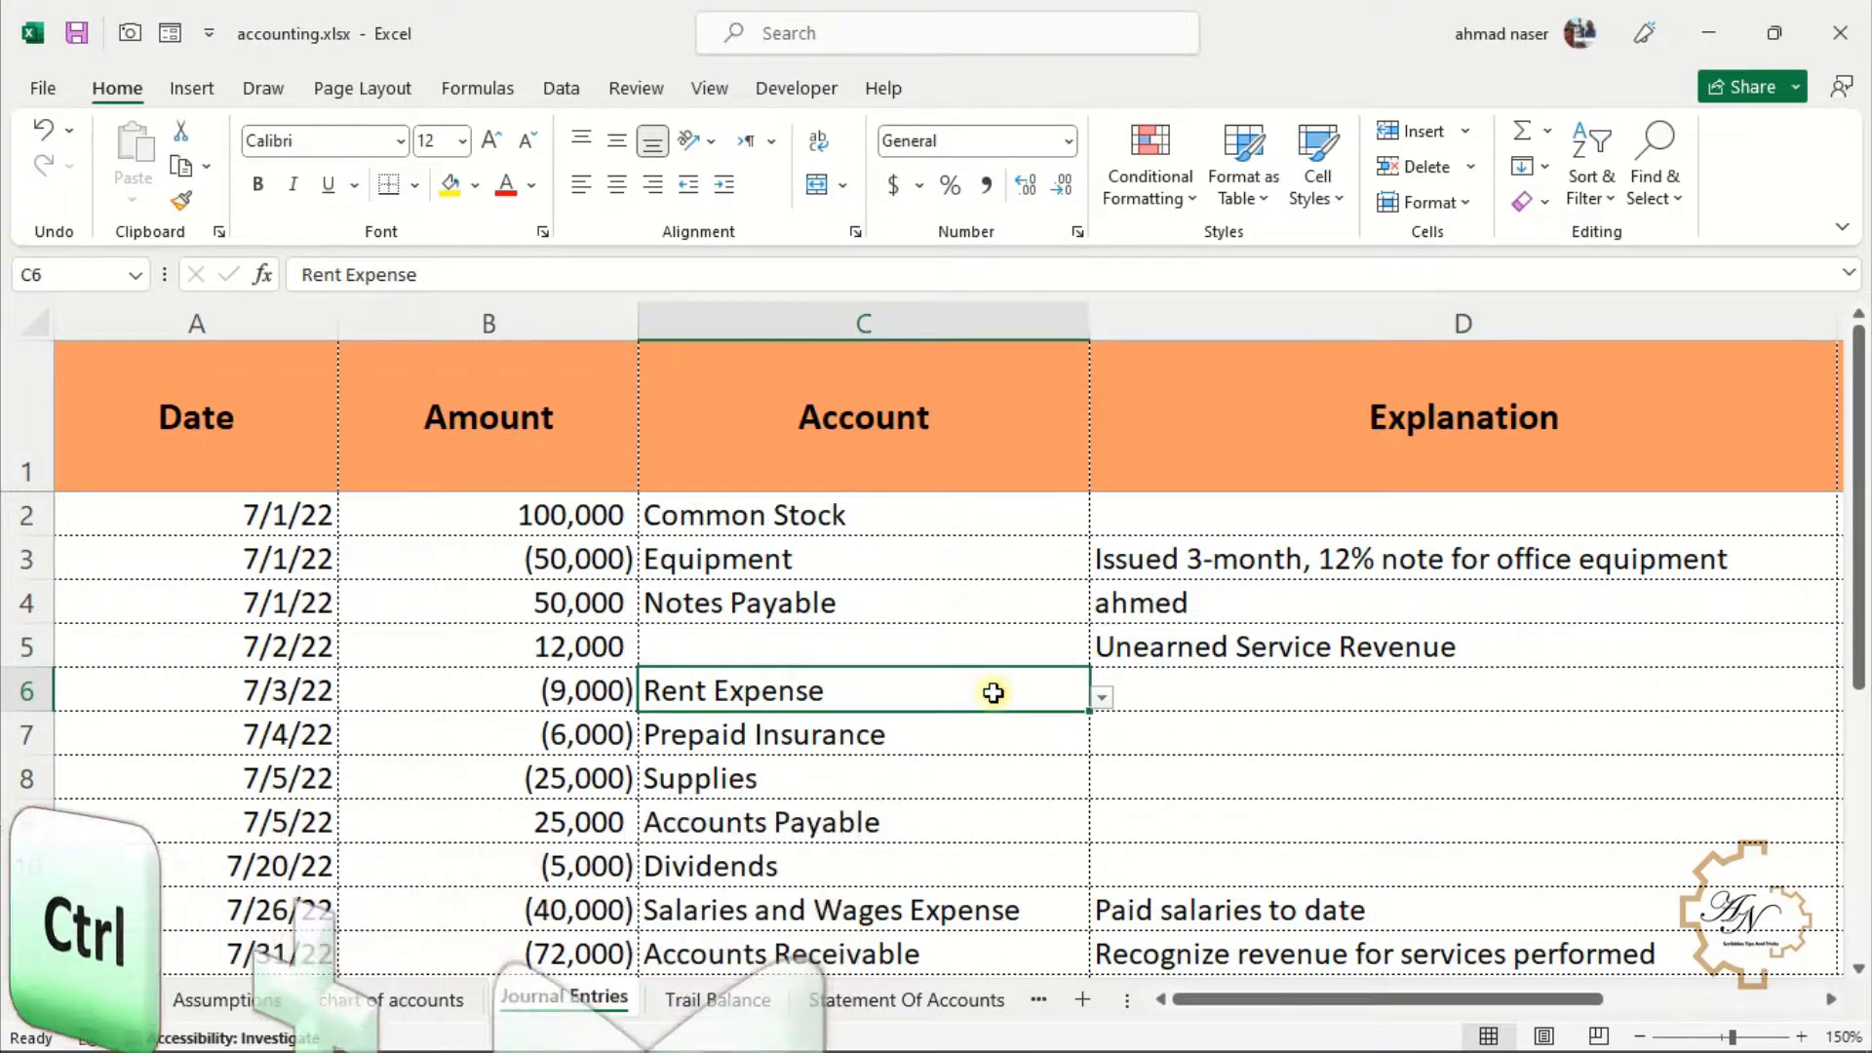
pyautogui.click(1207, 698)
pyautogui.hotkey('ctrl', 'v')
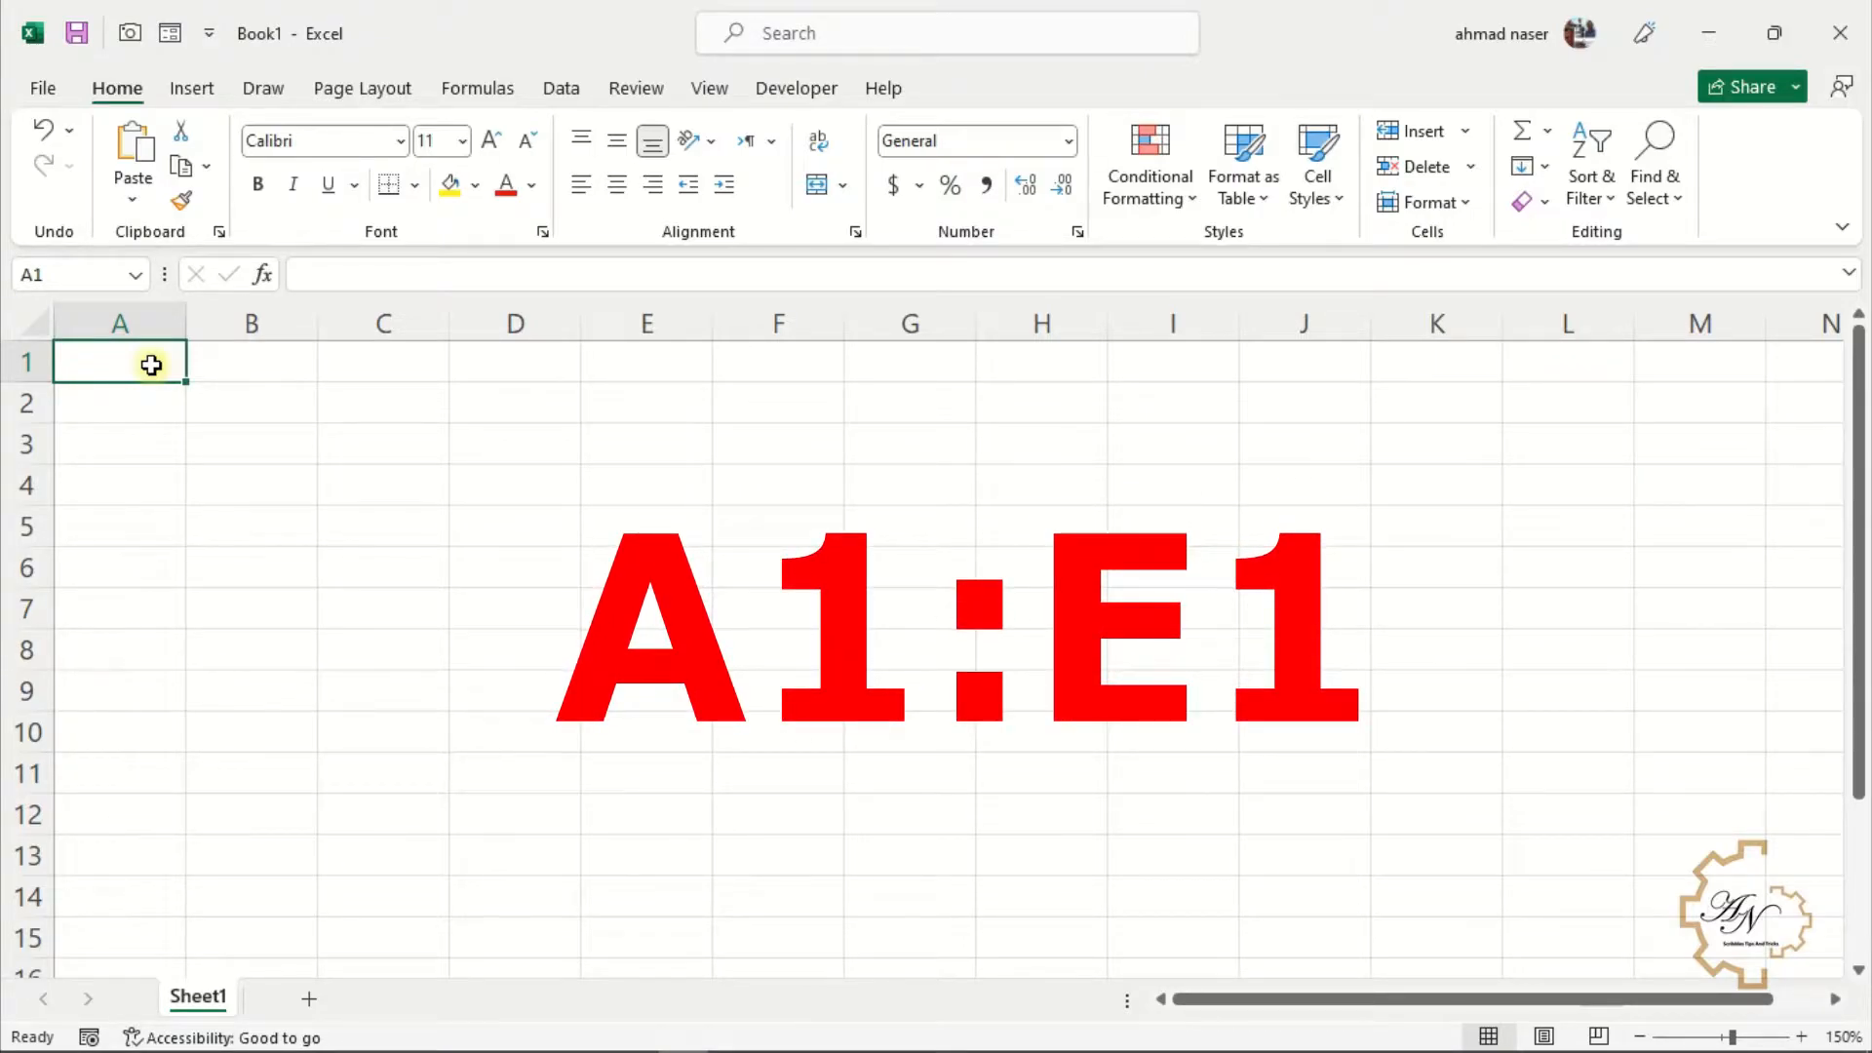
# In a new workbook, enter the headings Serial Numbers, Date, Item, Receipts and Payments across A1:E1
pyautogui.moveTo(152, 365); pyautogui.dragTo(660, 364)
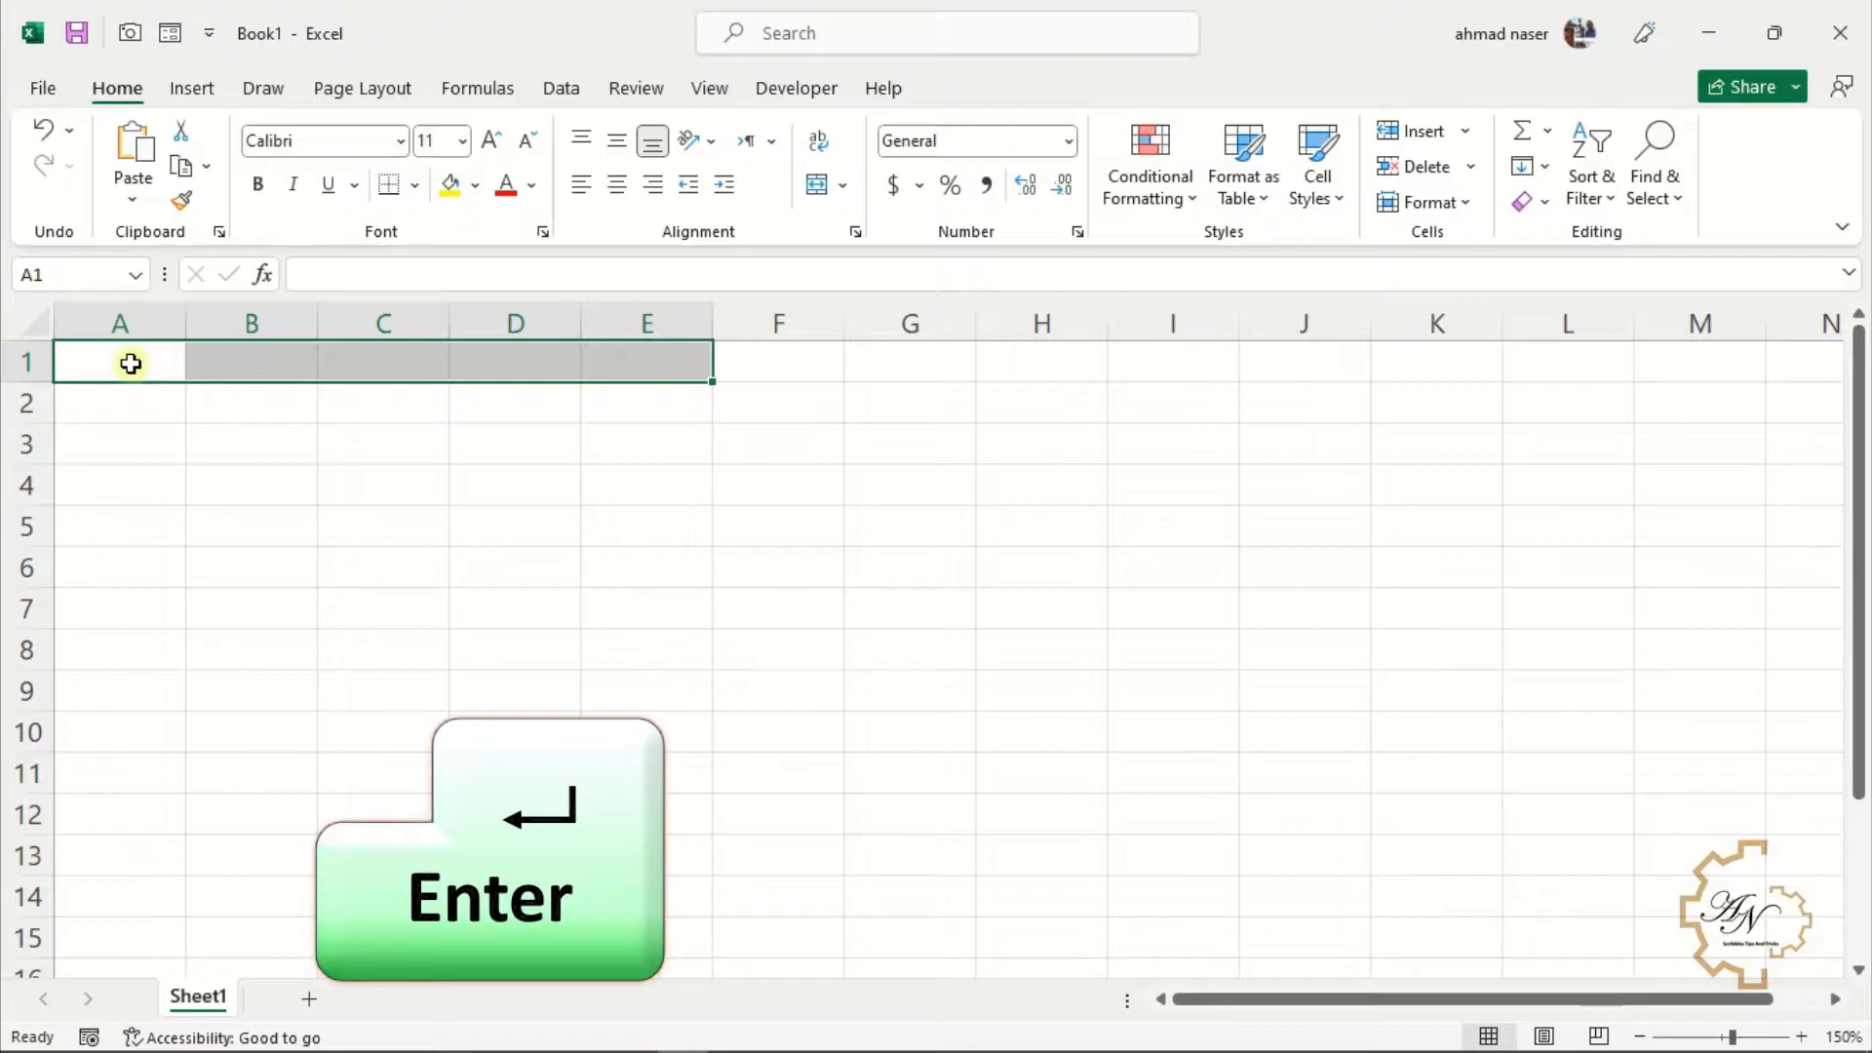
pyautogui.write('Se')
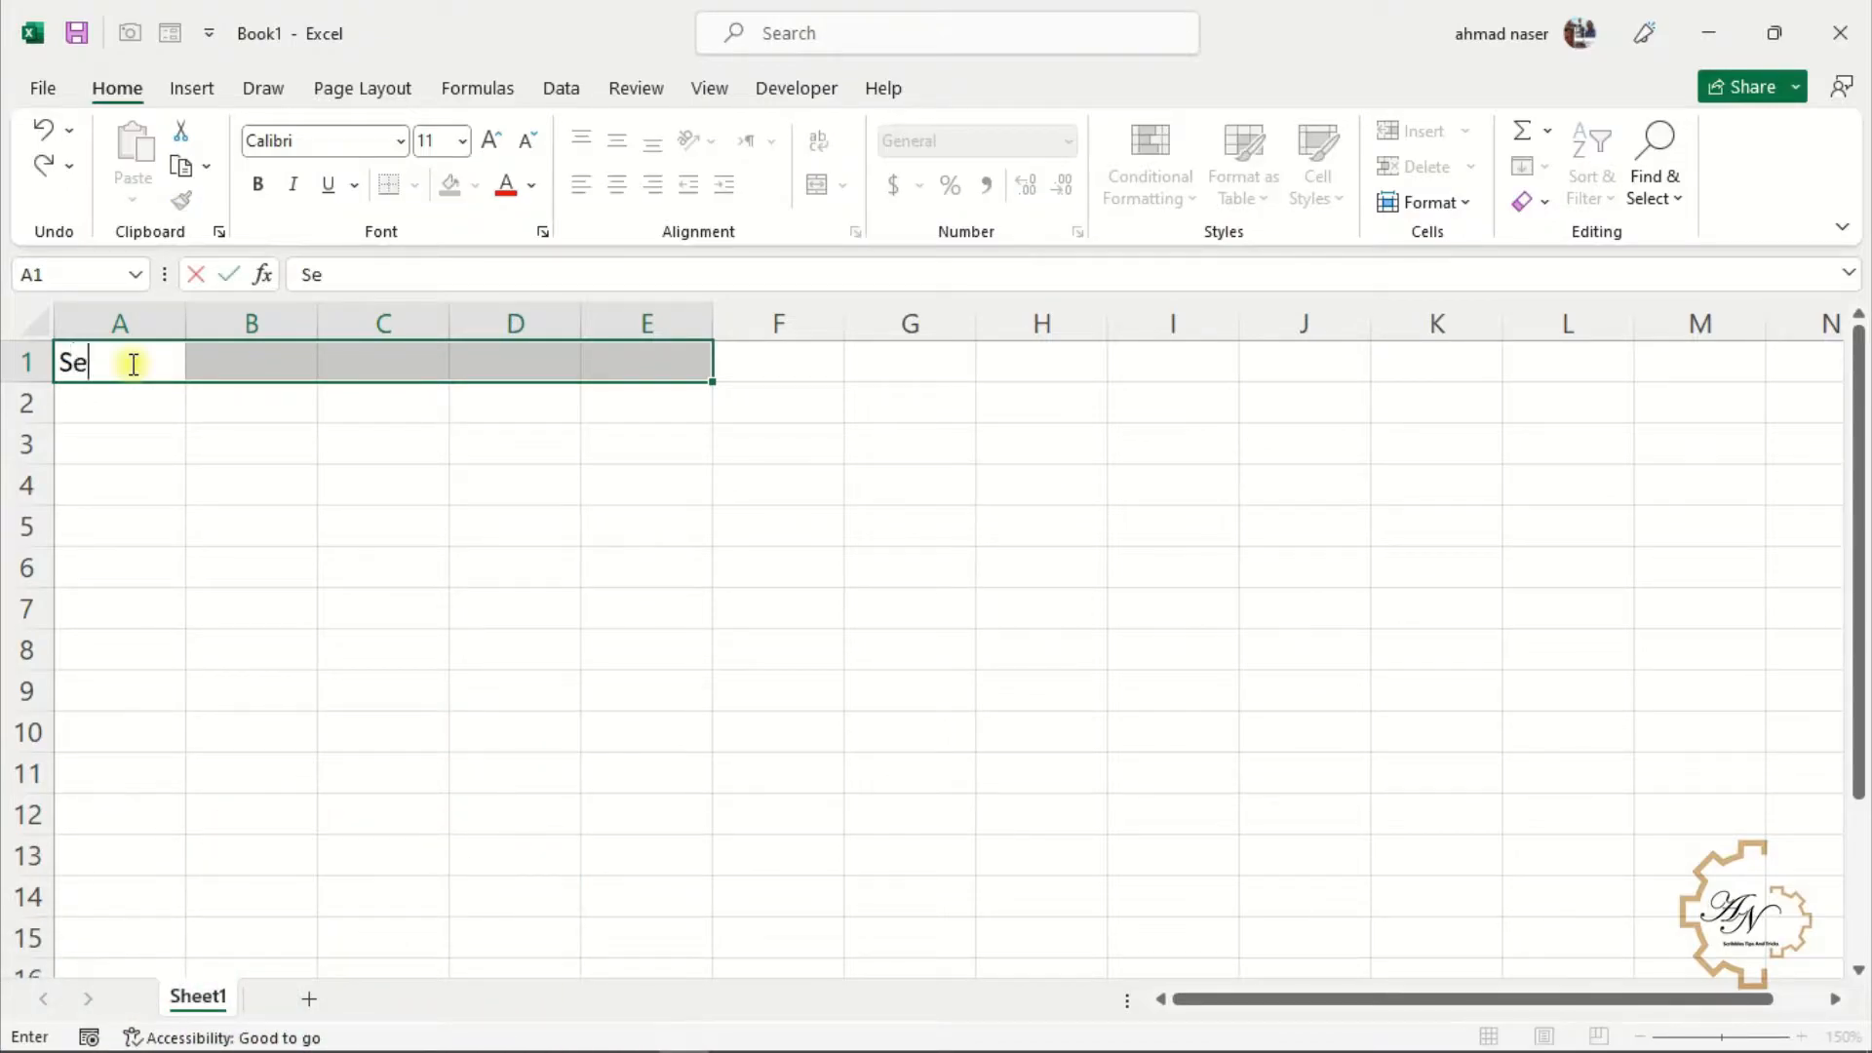
pyautogui.write('rial numbers')
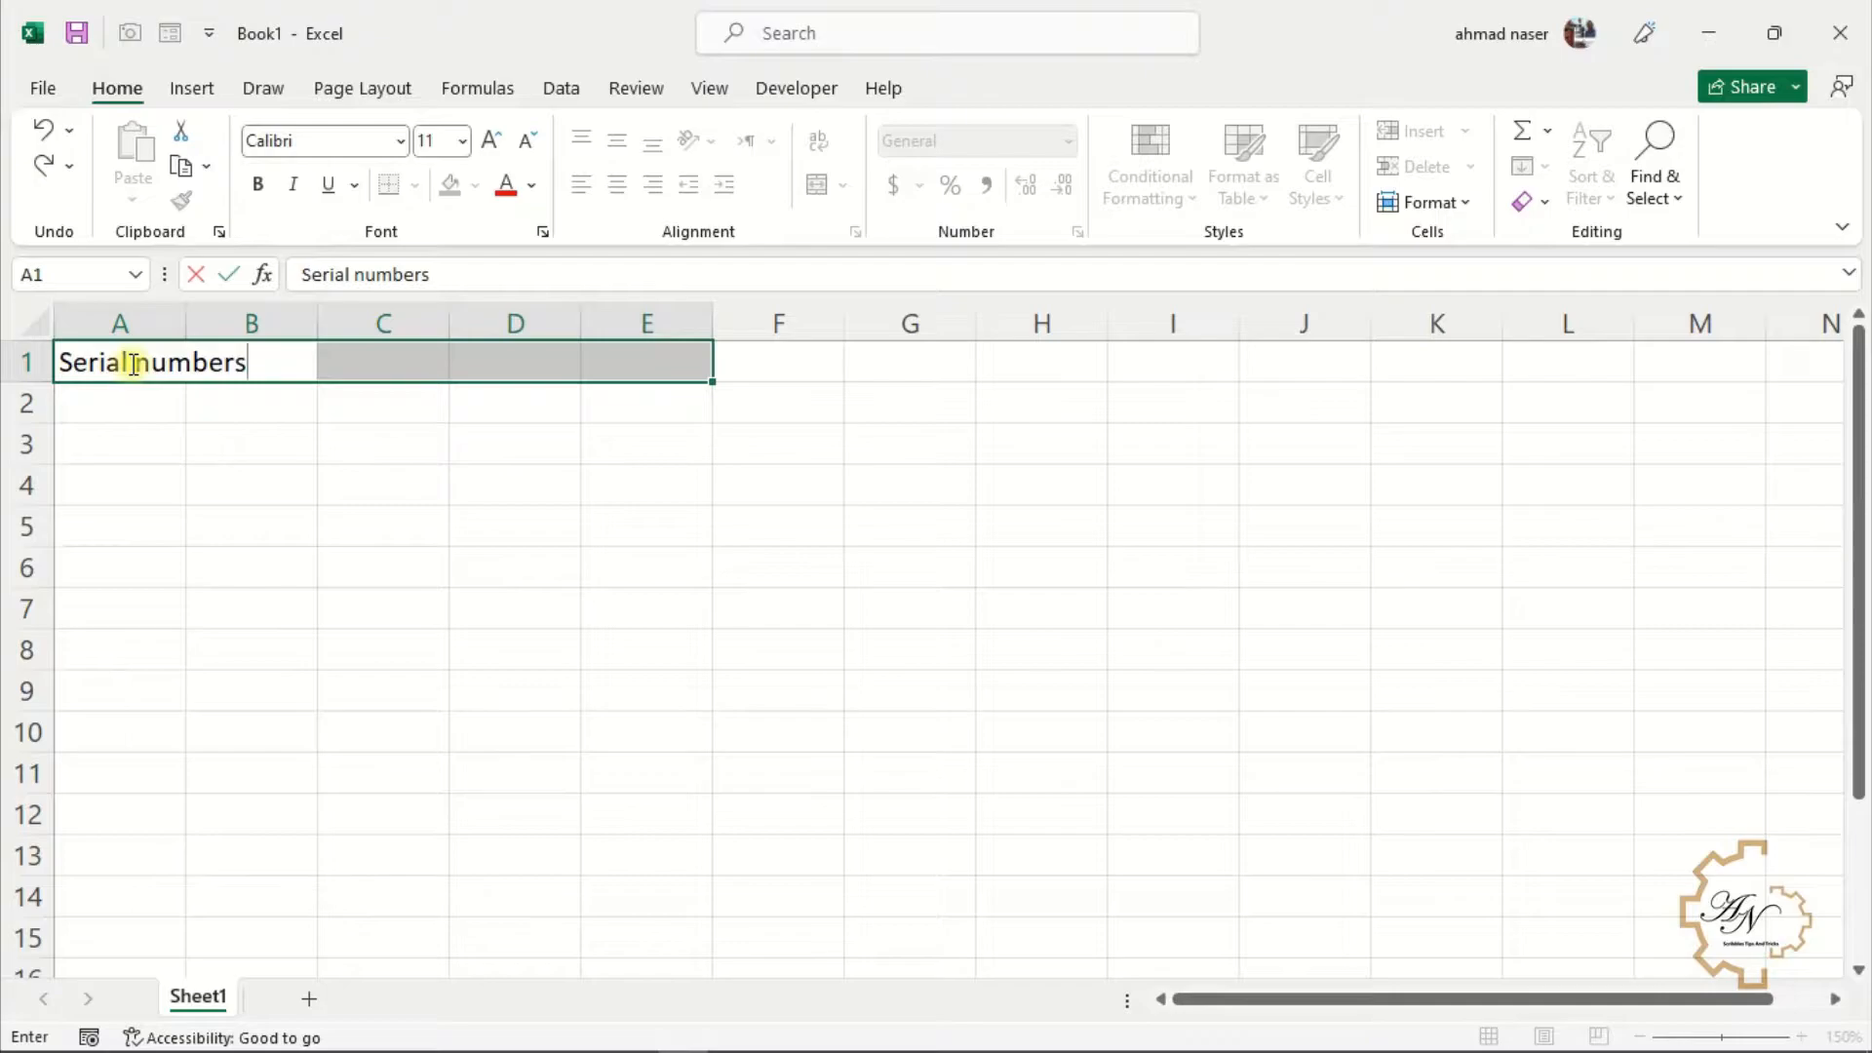
pyautogui.press('Return')
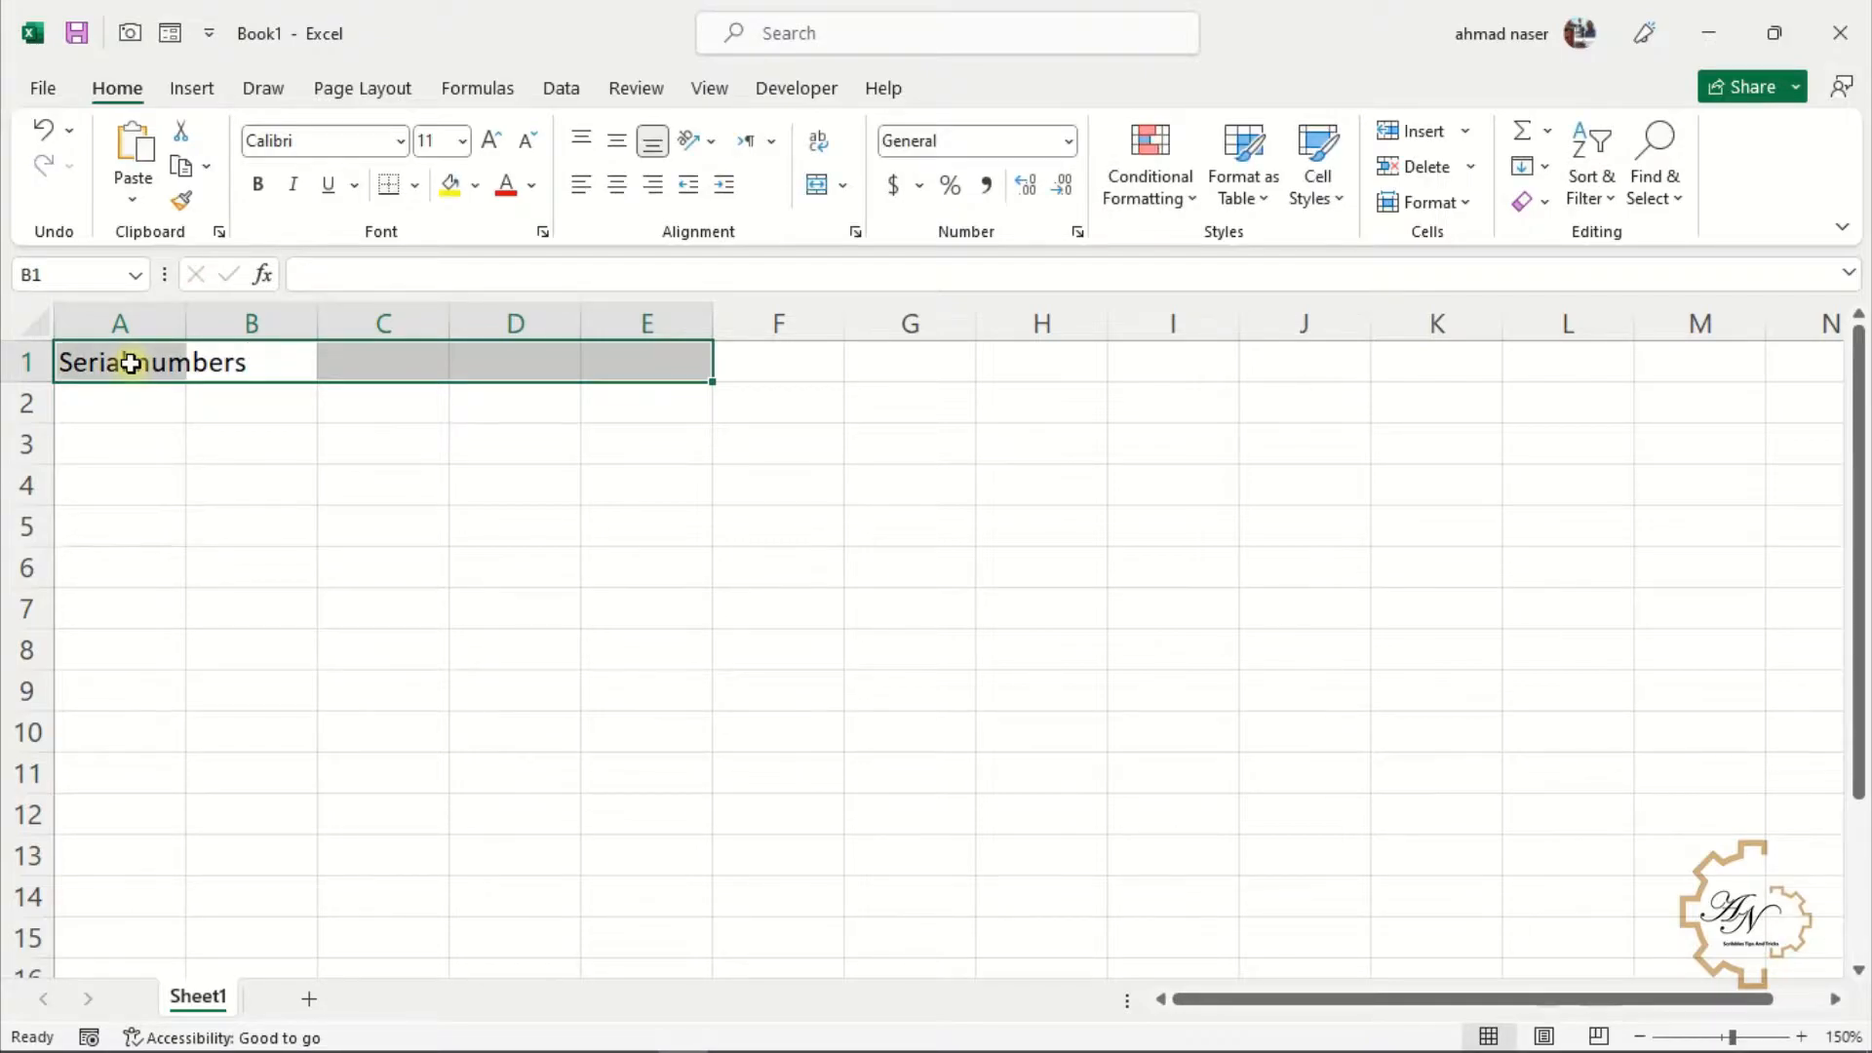
pyautogui.write('Date')
pyautogui.press('Return')
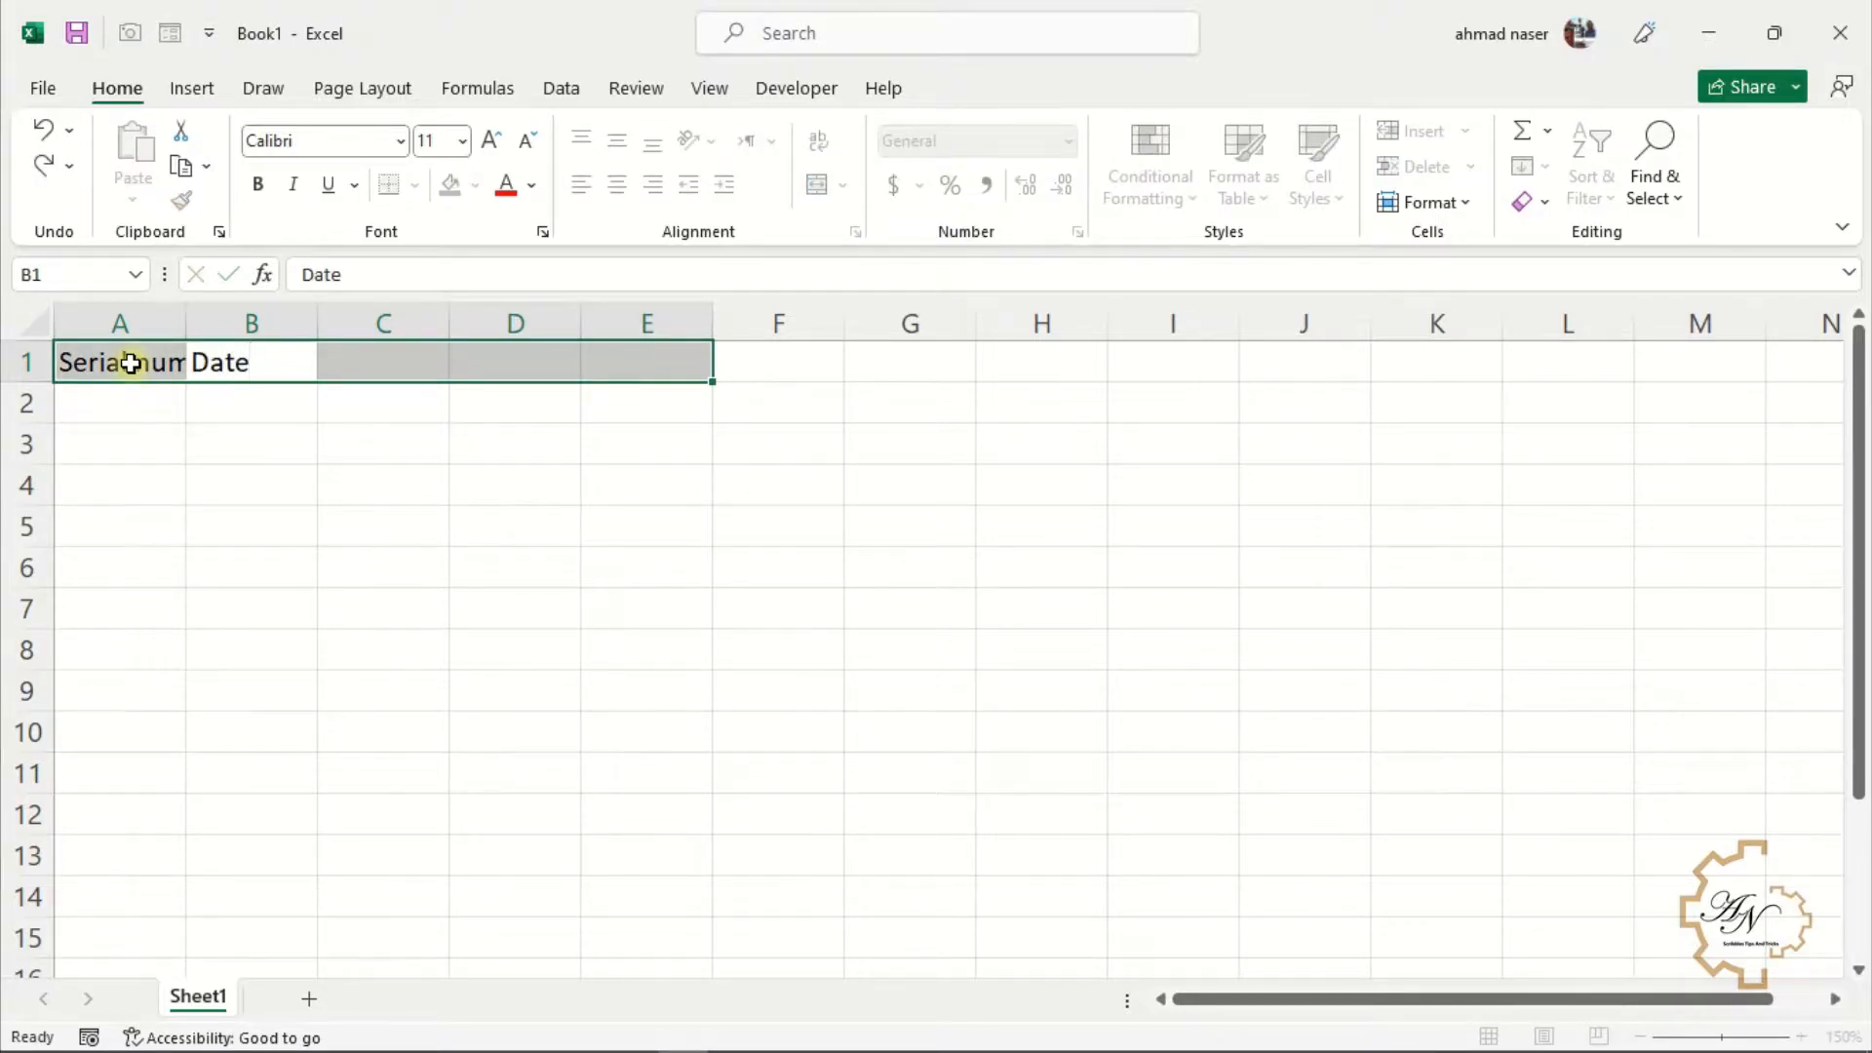
pyautogui.write('Item')
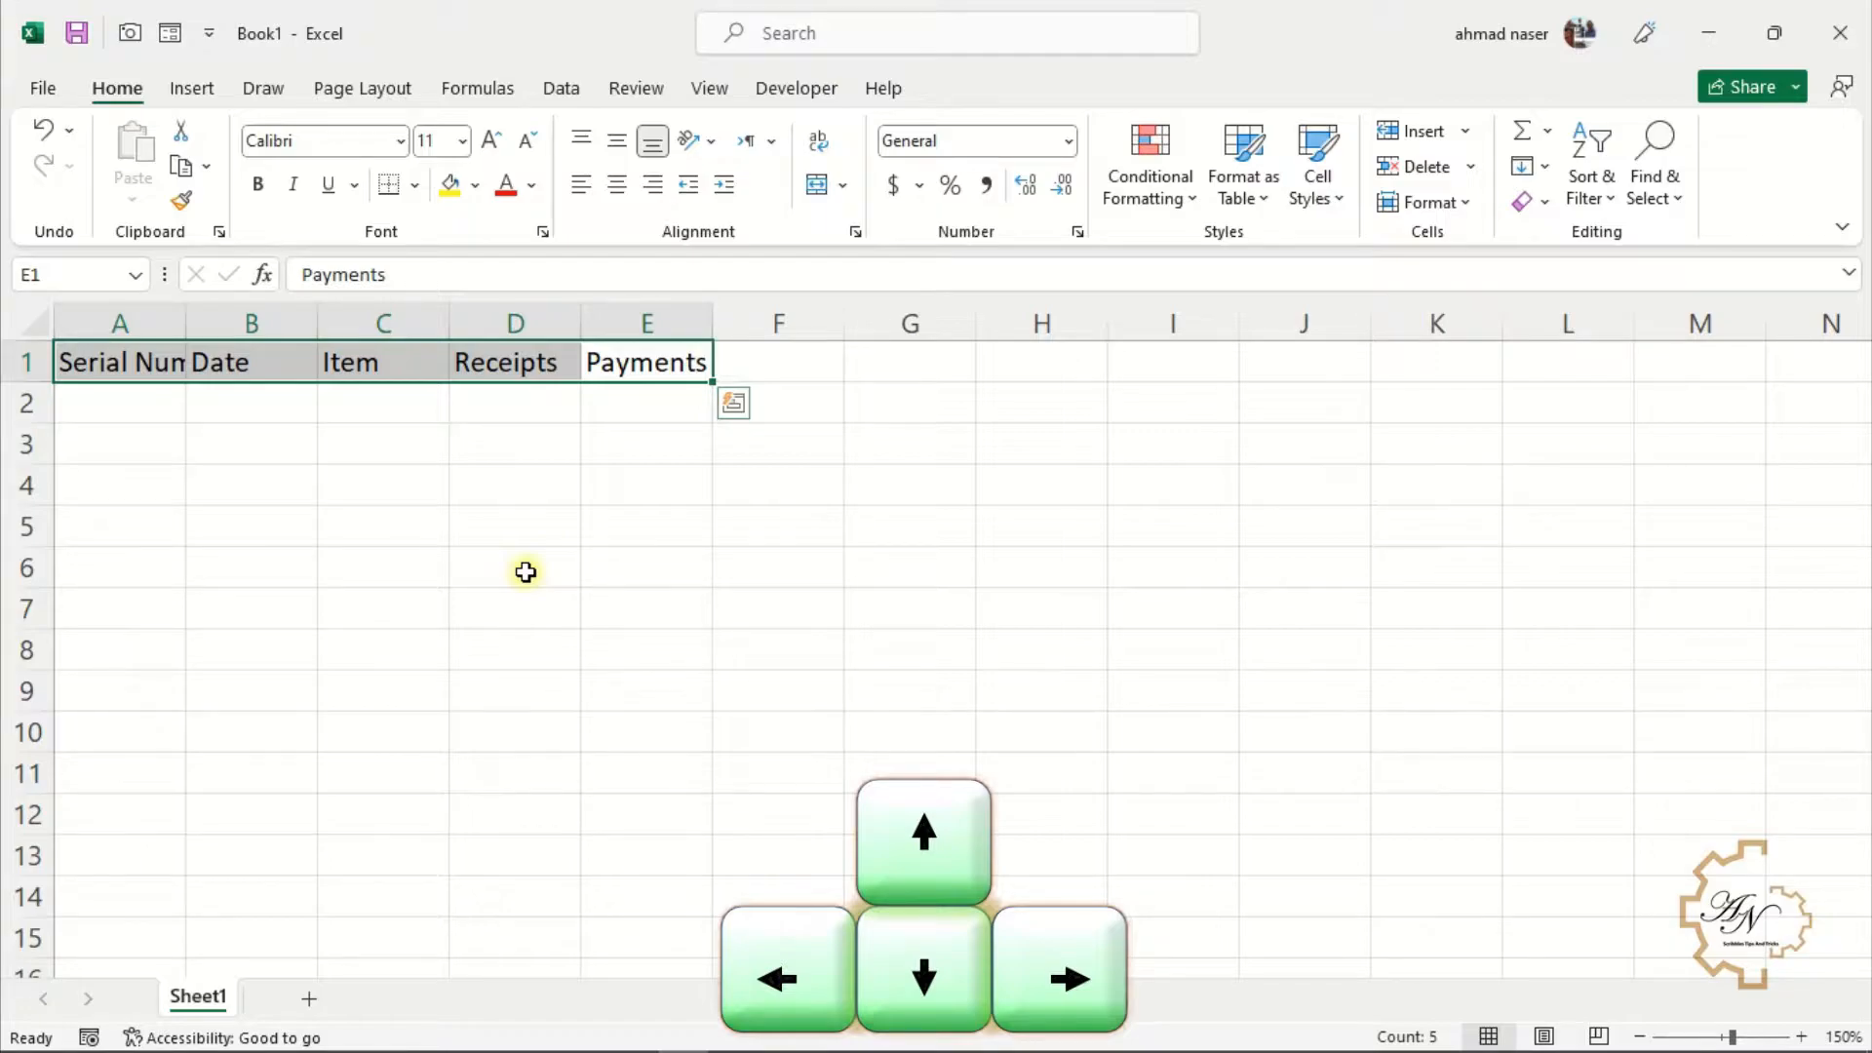
# Break the Serial Numbers heading in A1 onto two lines after Serial
pyautogui.press('Right')
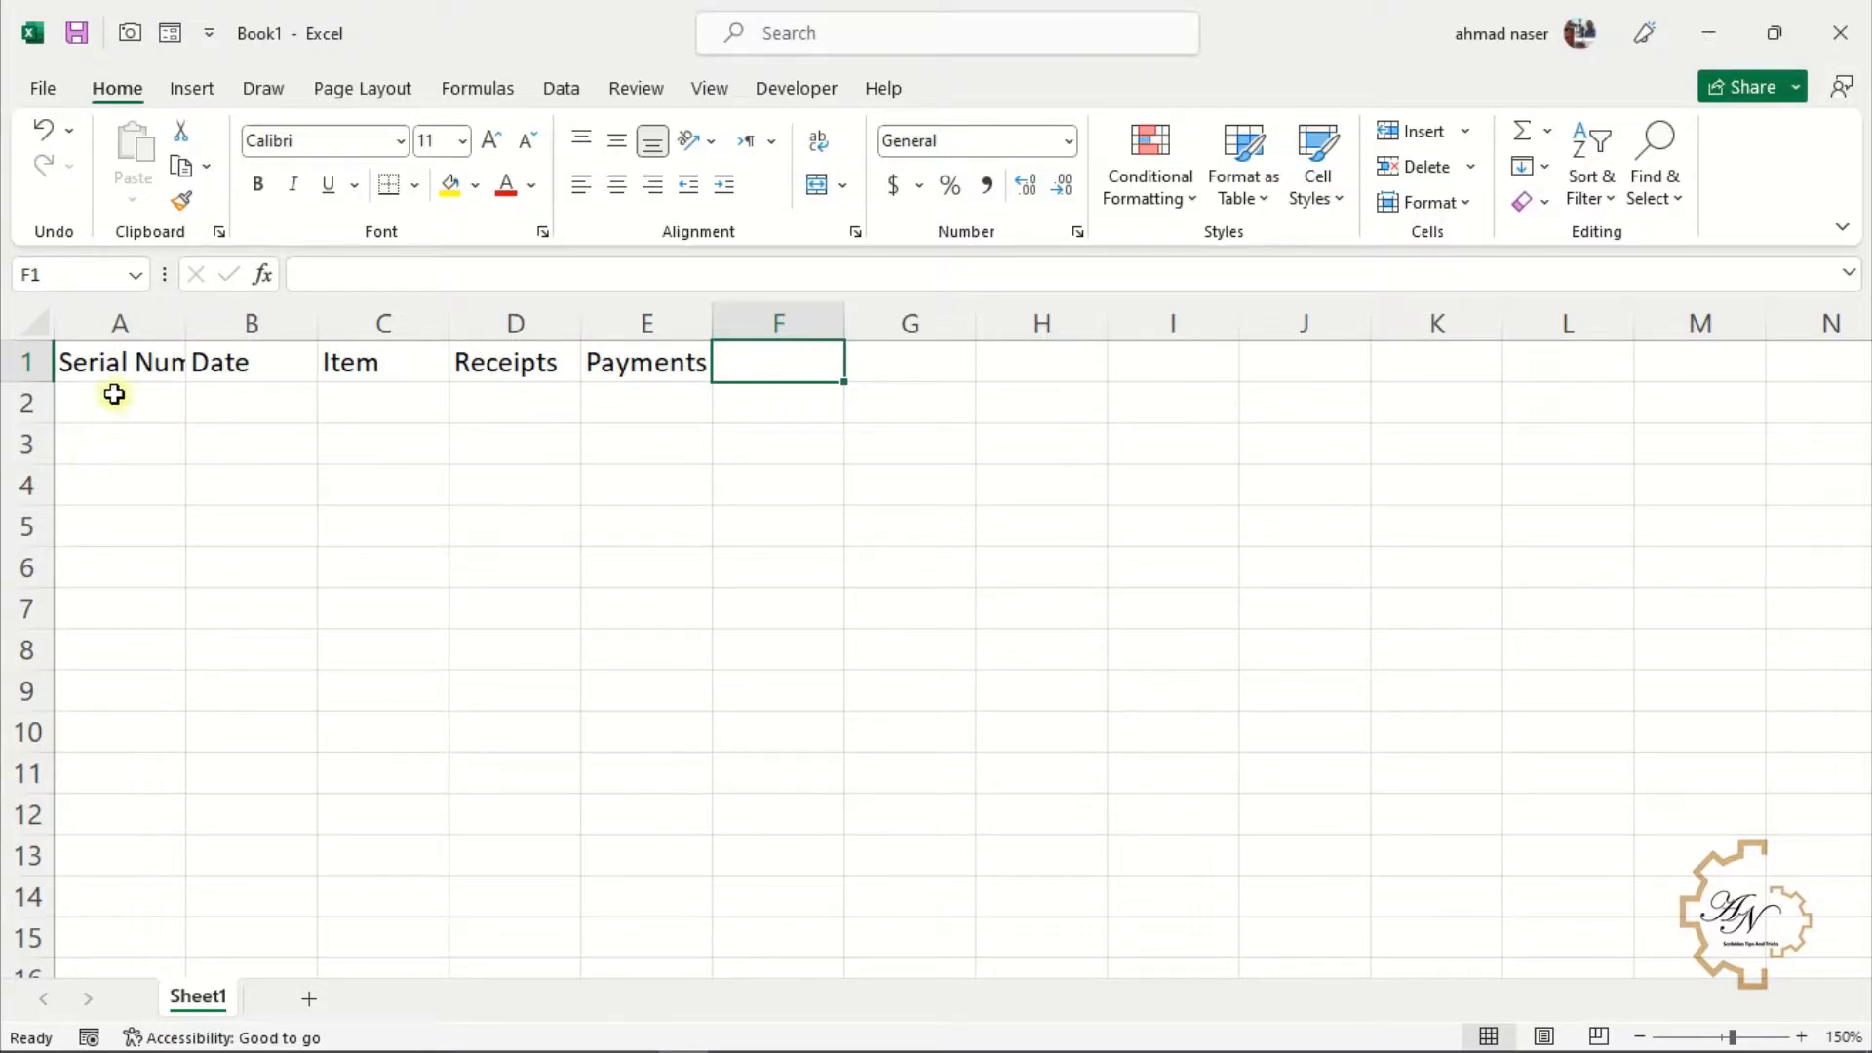
pyautogui.click(125, 360)
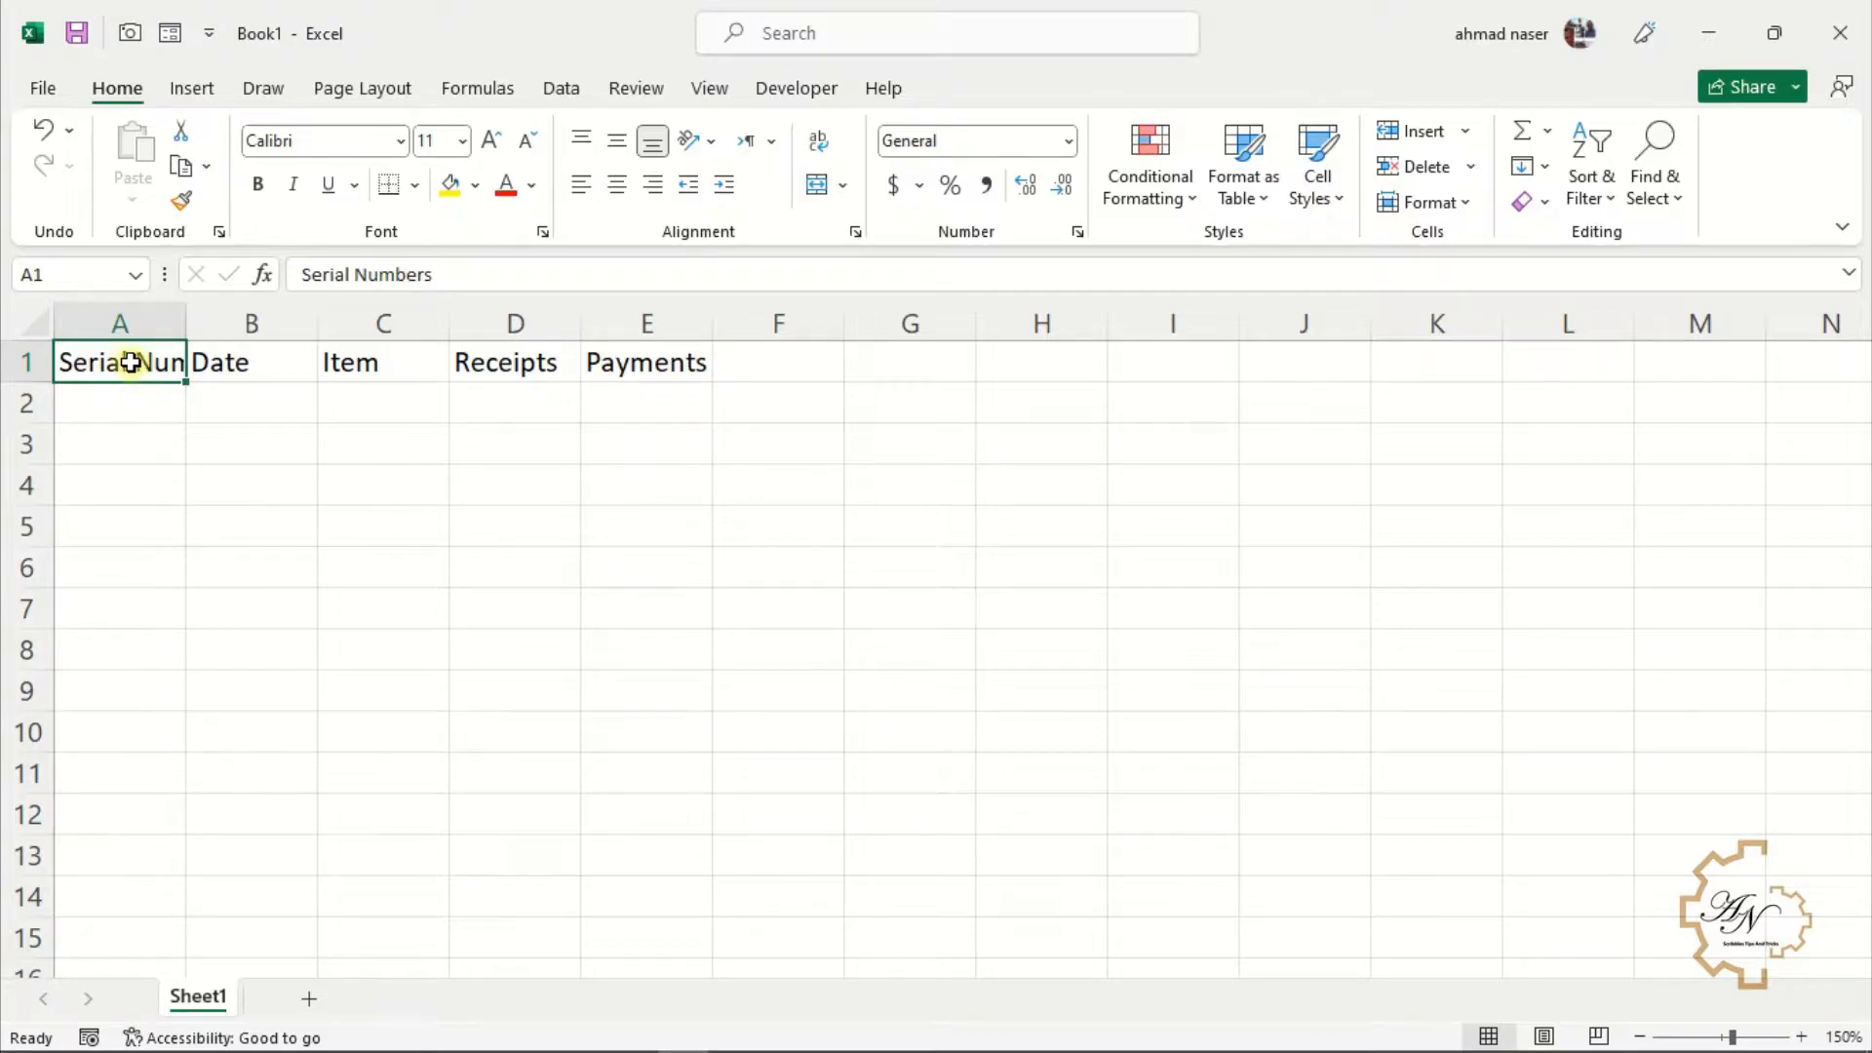
pyautogui.doubleClick(133, 364)
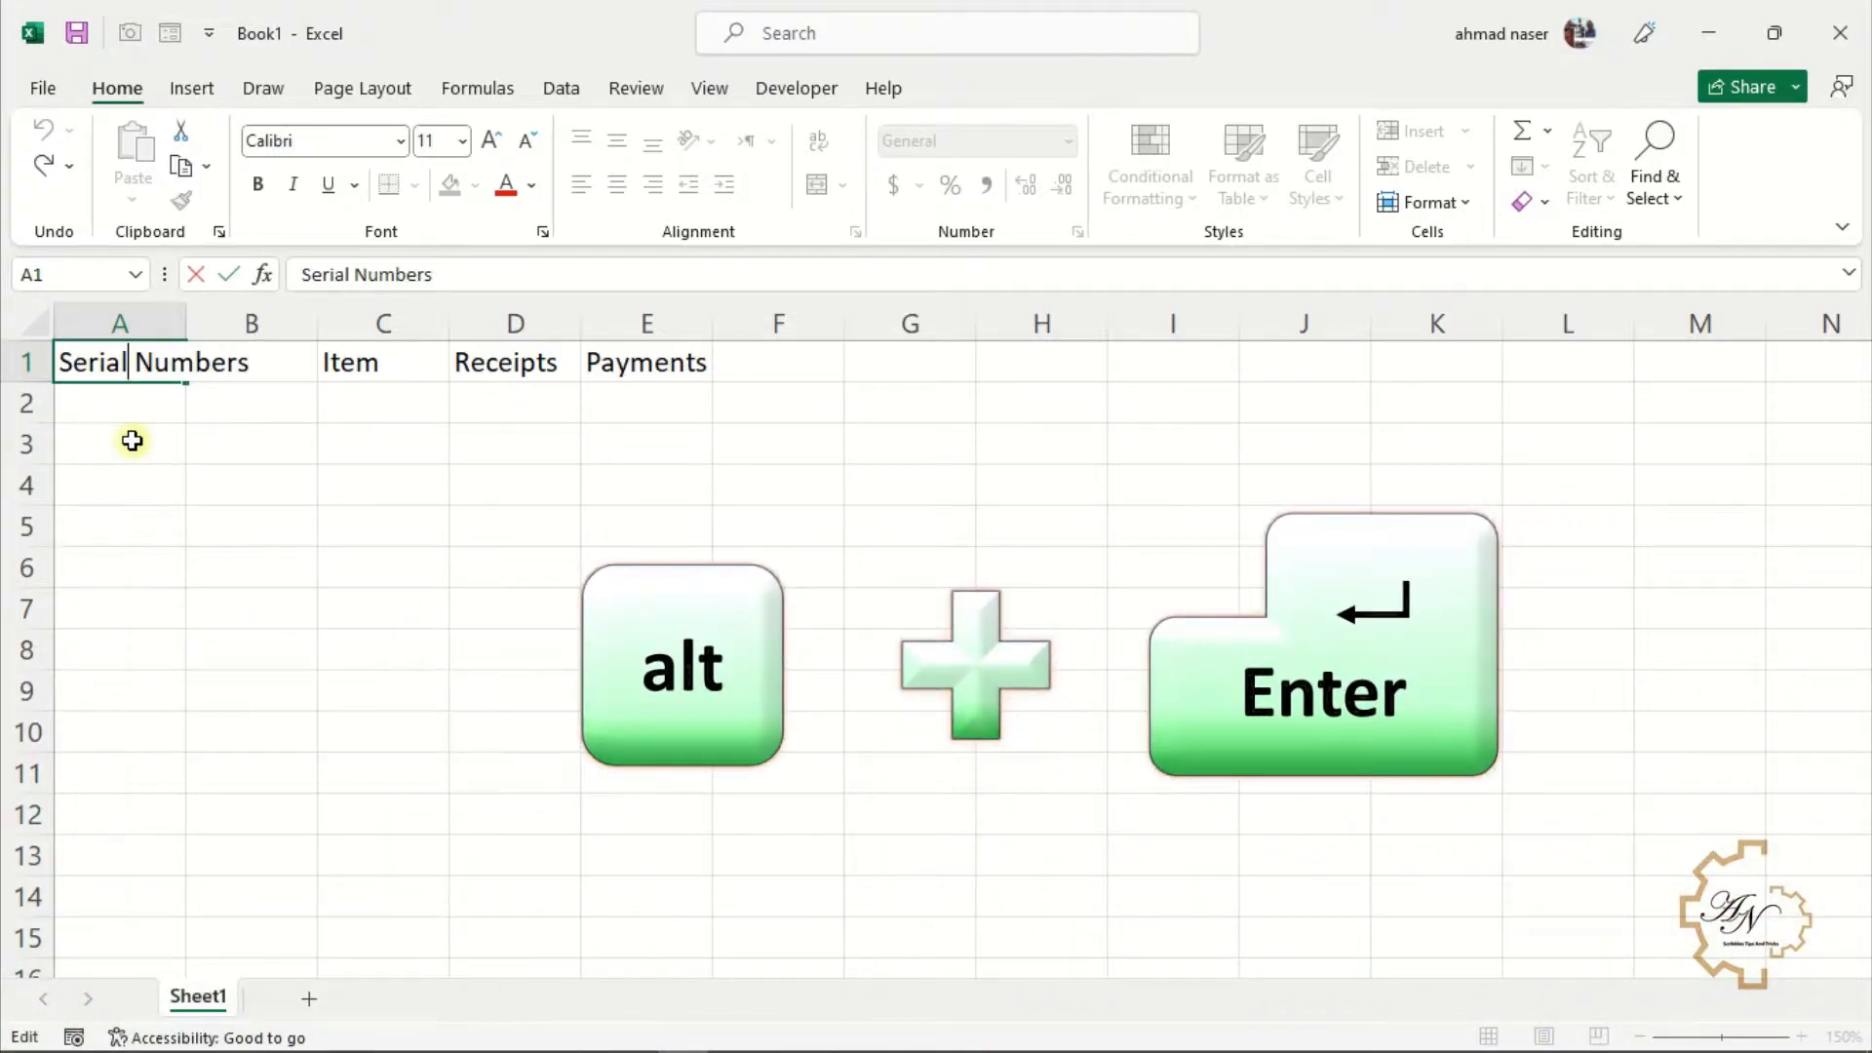
pyautogui.hotkey('alt', 'Return')
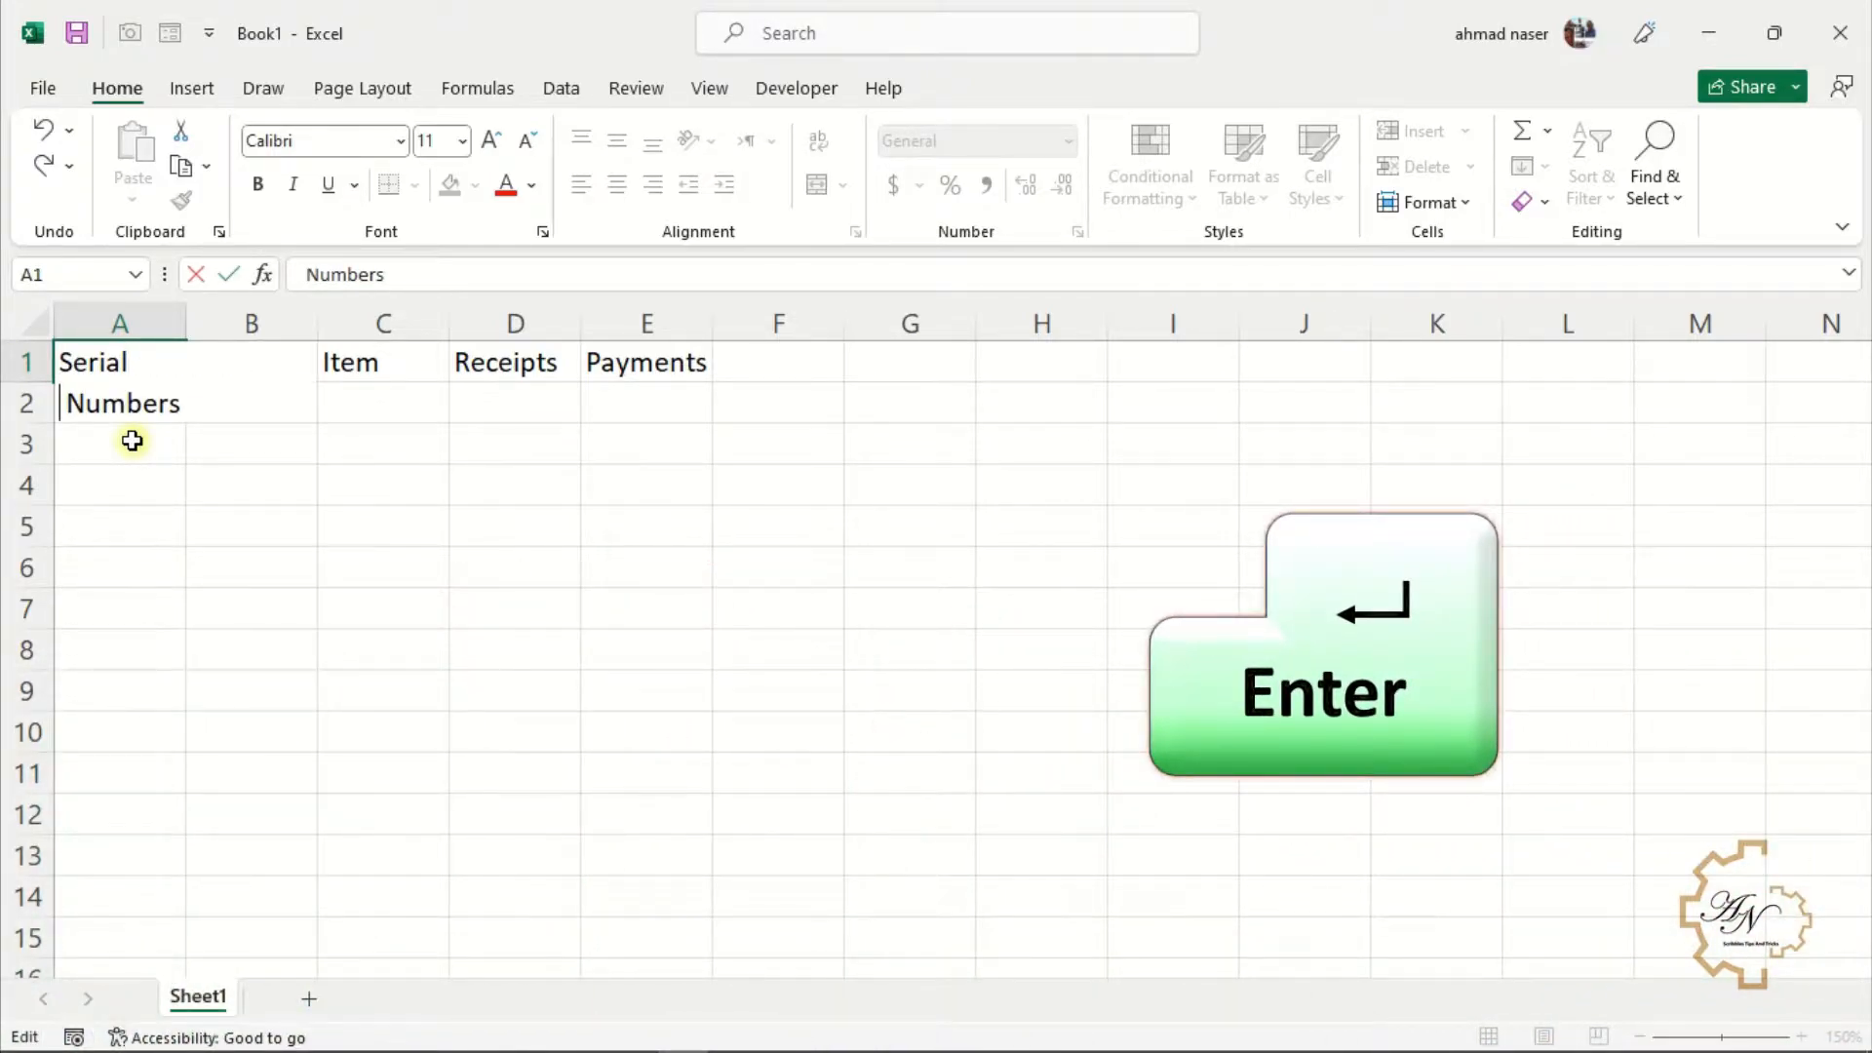
pyautogui.press('Return')
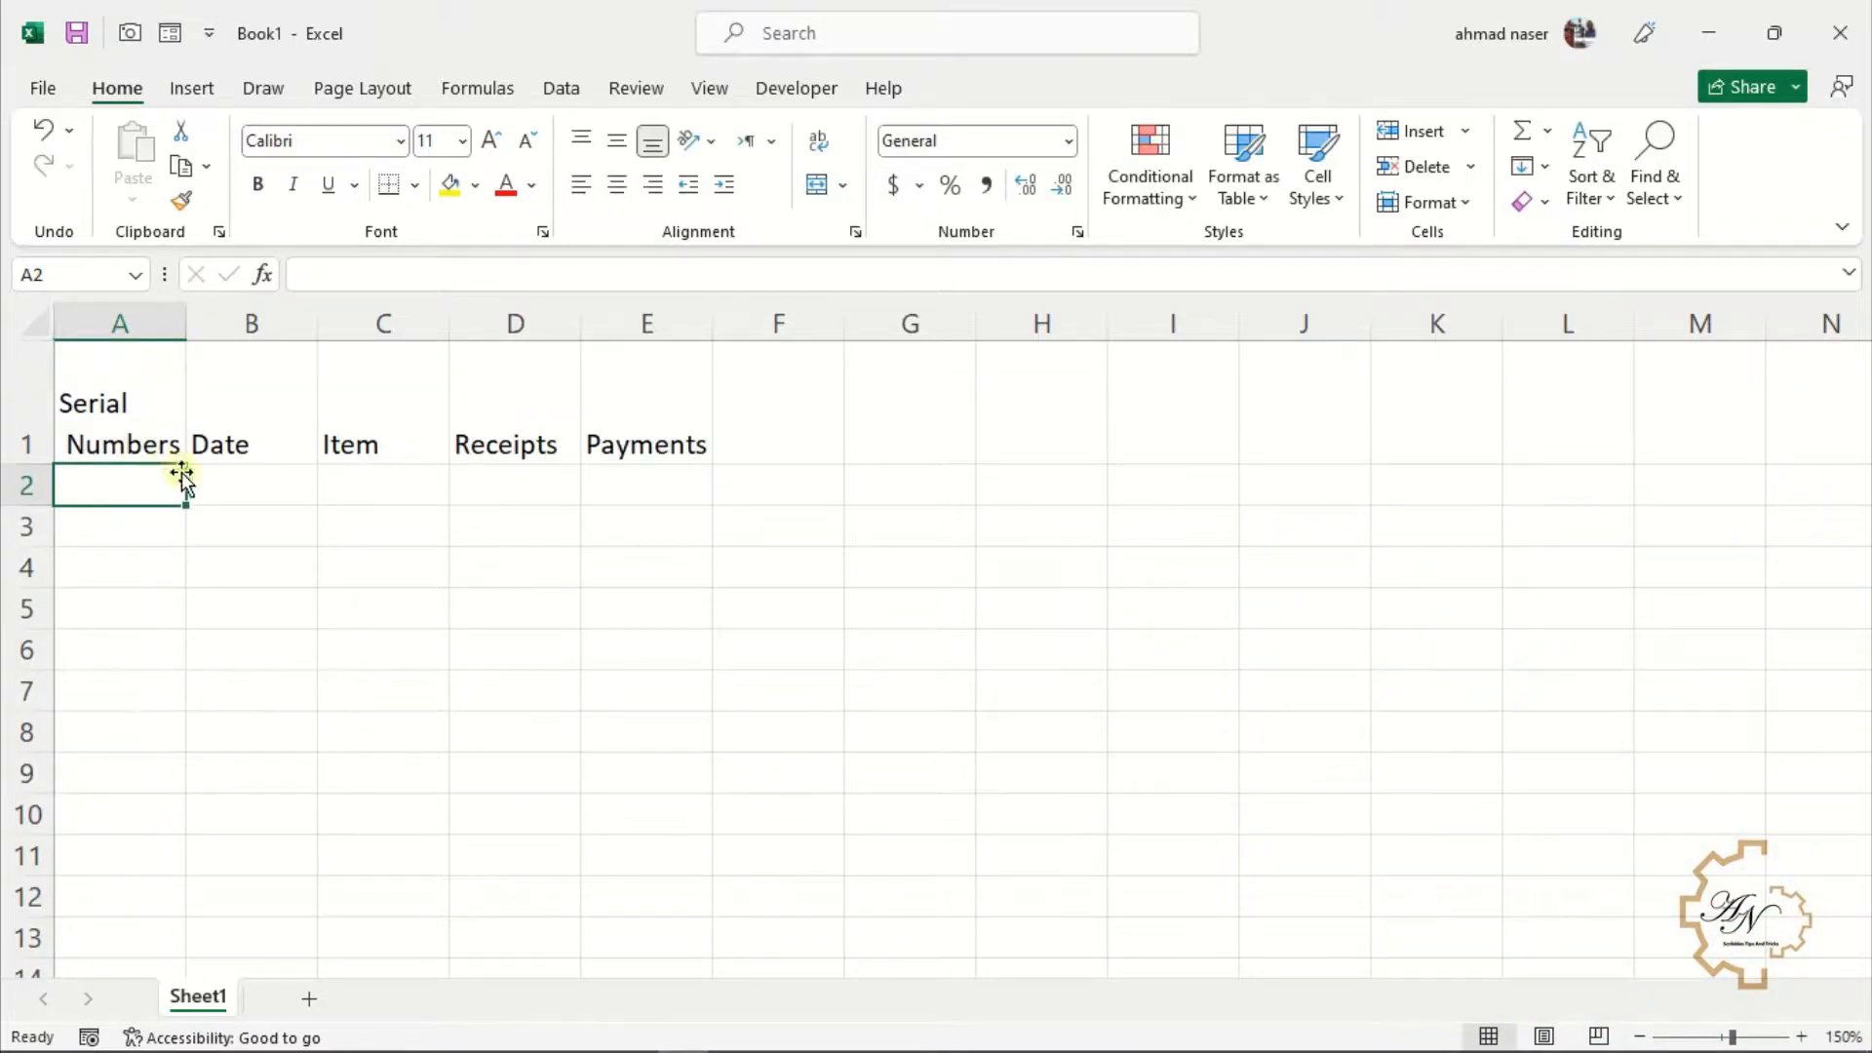
# Enter 1 as the first serial number in A2
pyautogui.click(152, 430)
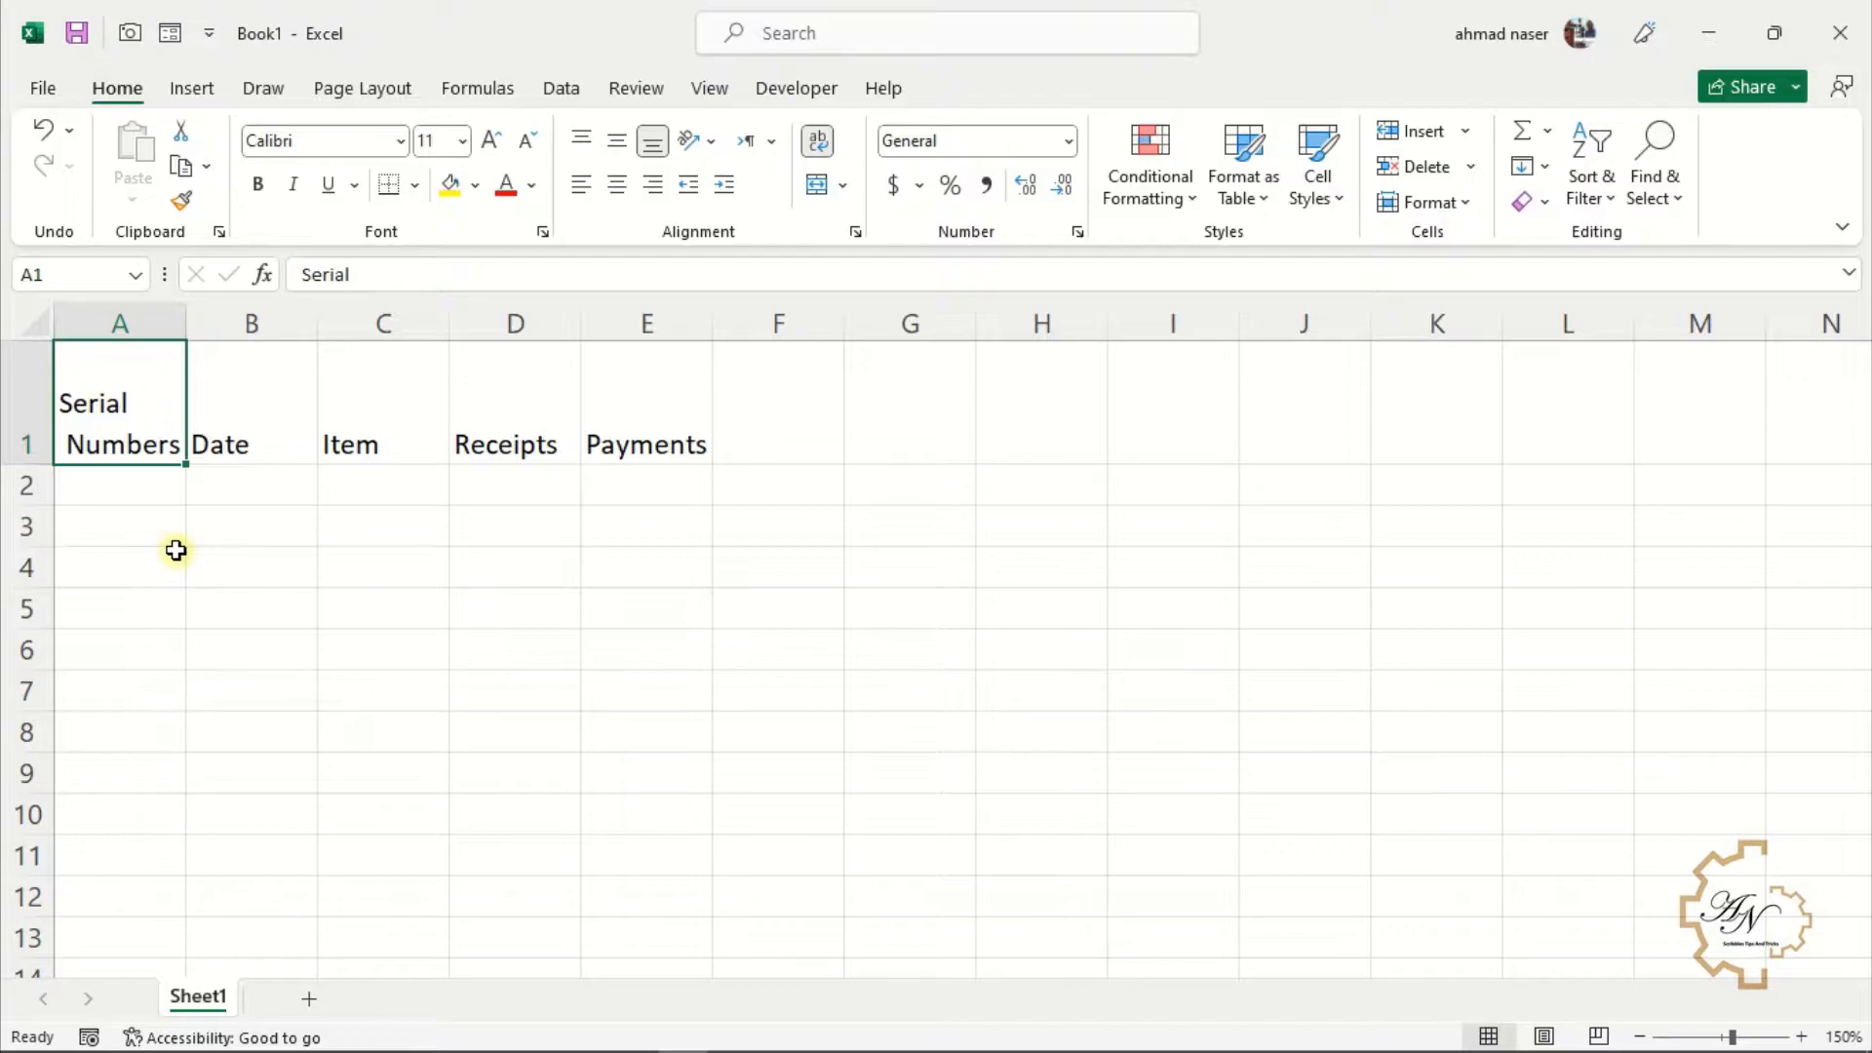
pyautogui.click(144, 450)
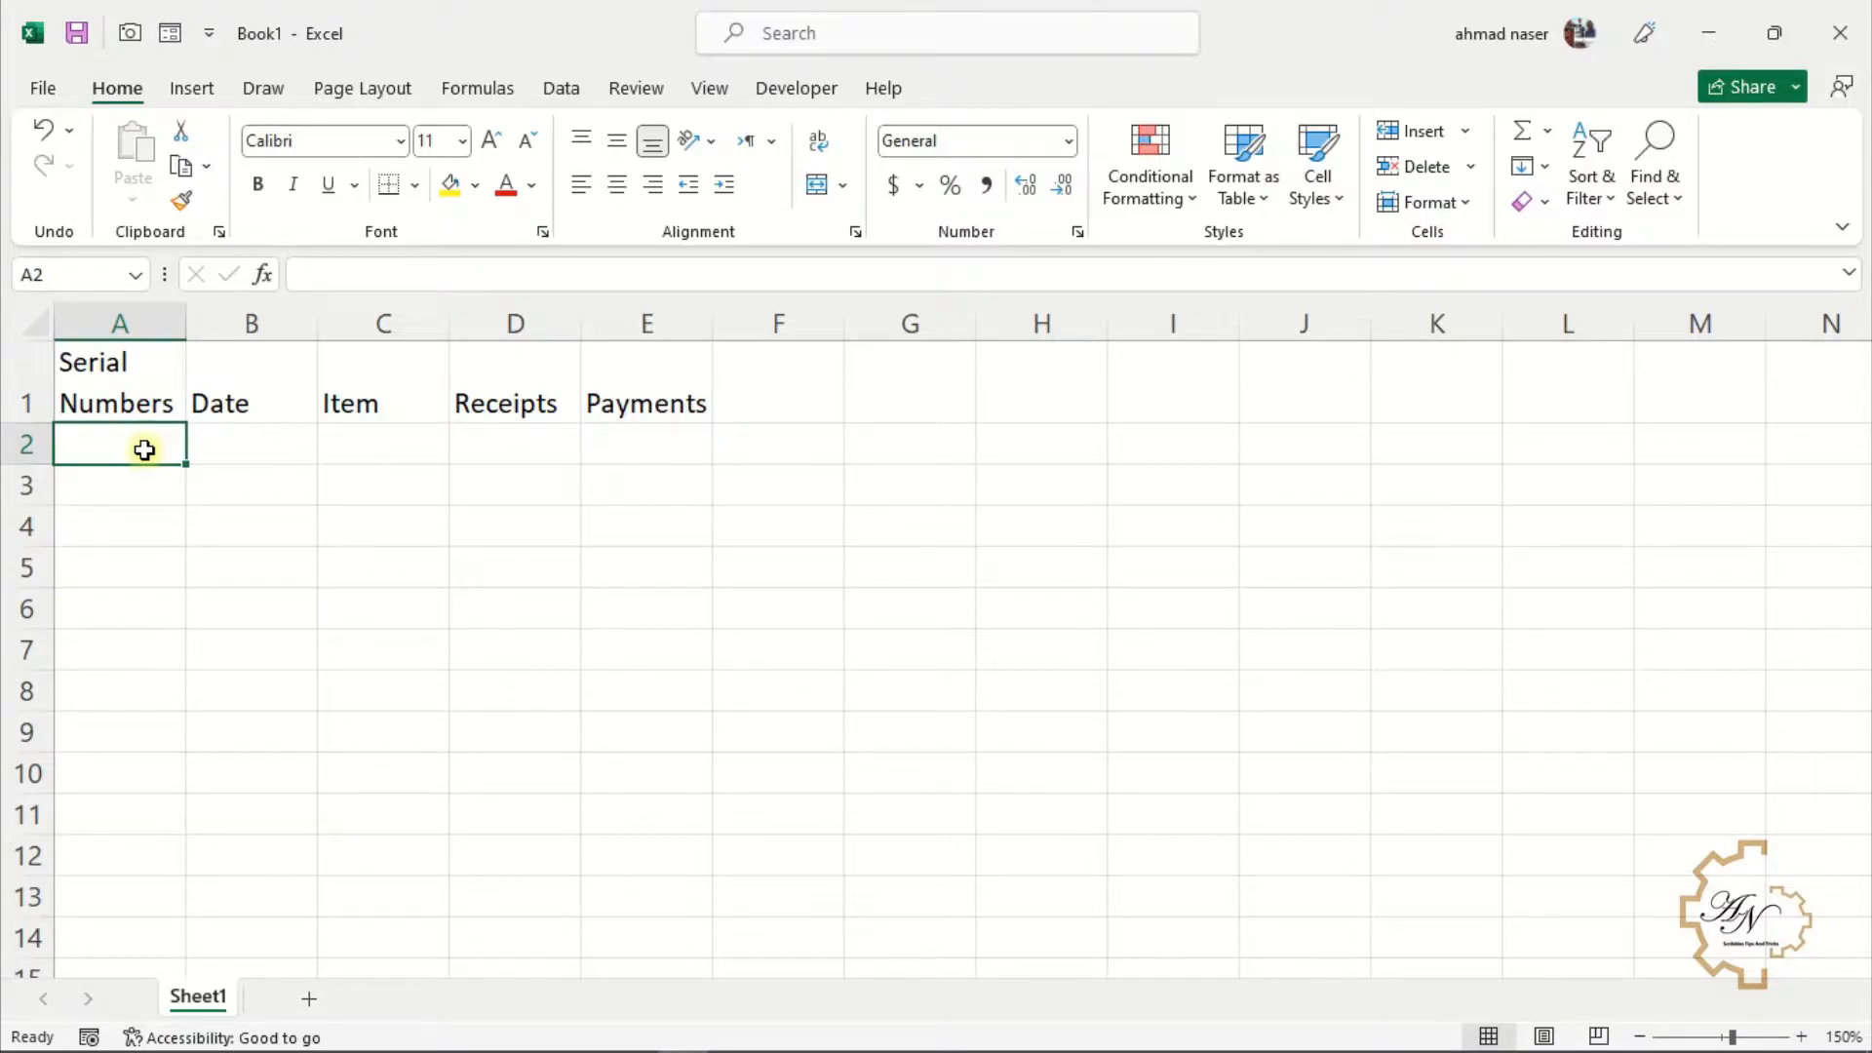
pyautogui.write('1')
pyautogui.press('Return')
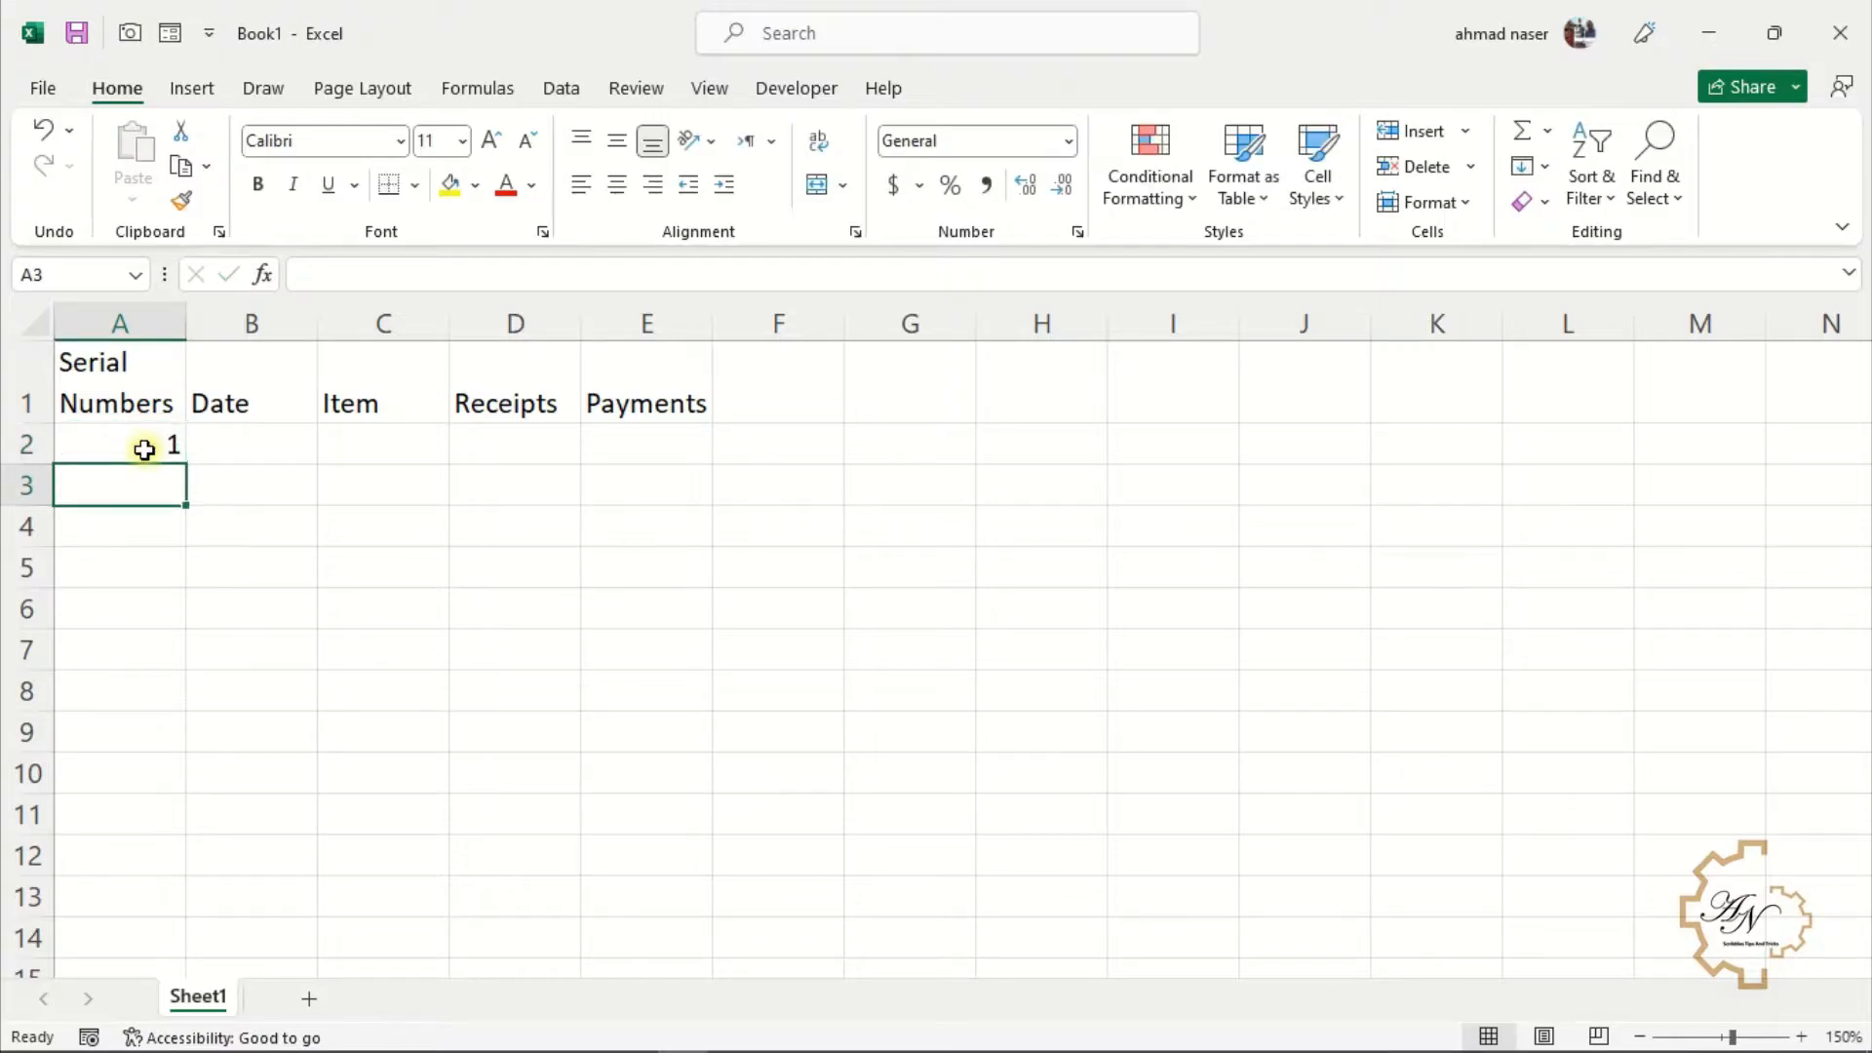
pyautogui.write('2')
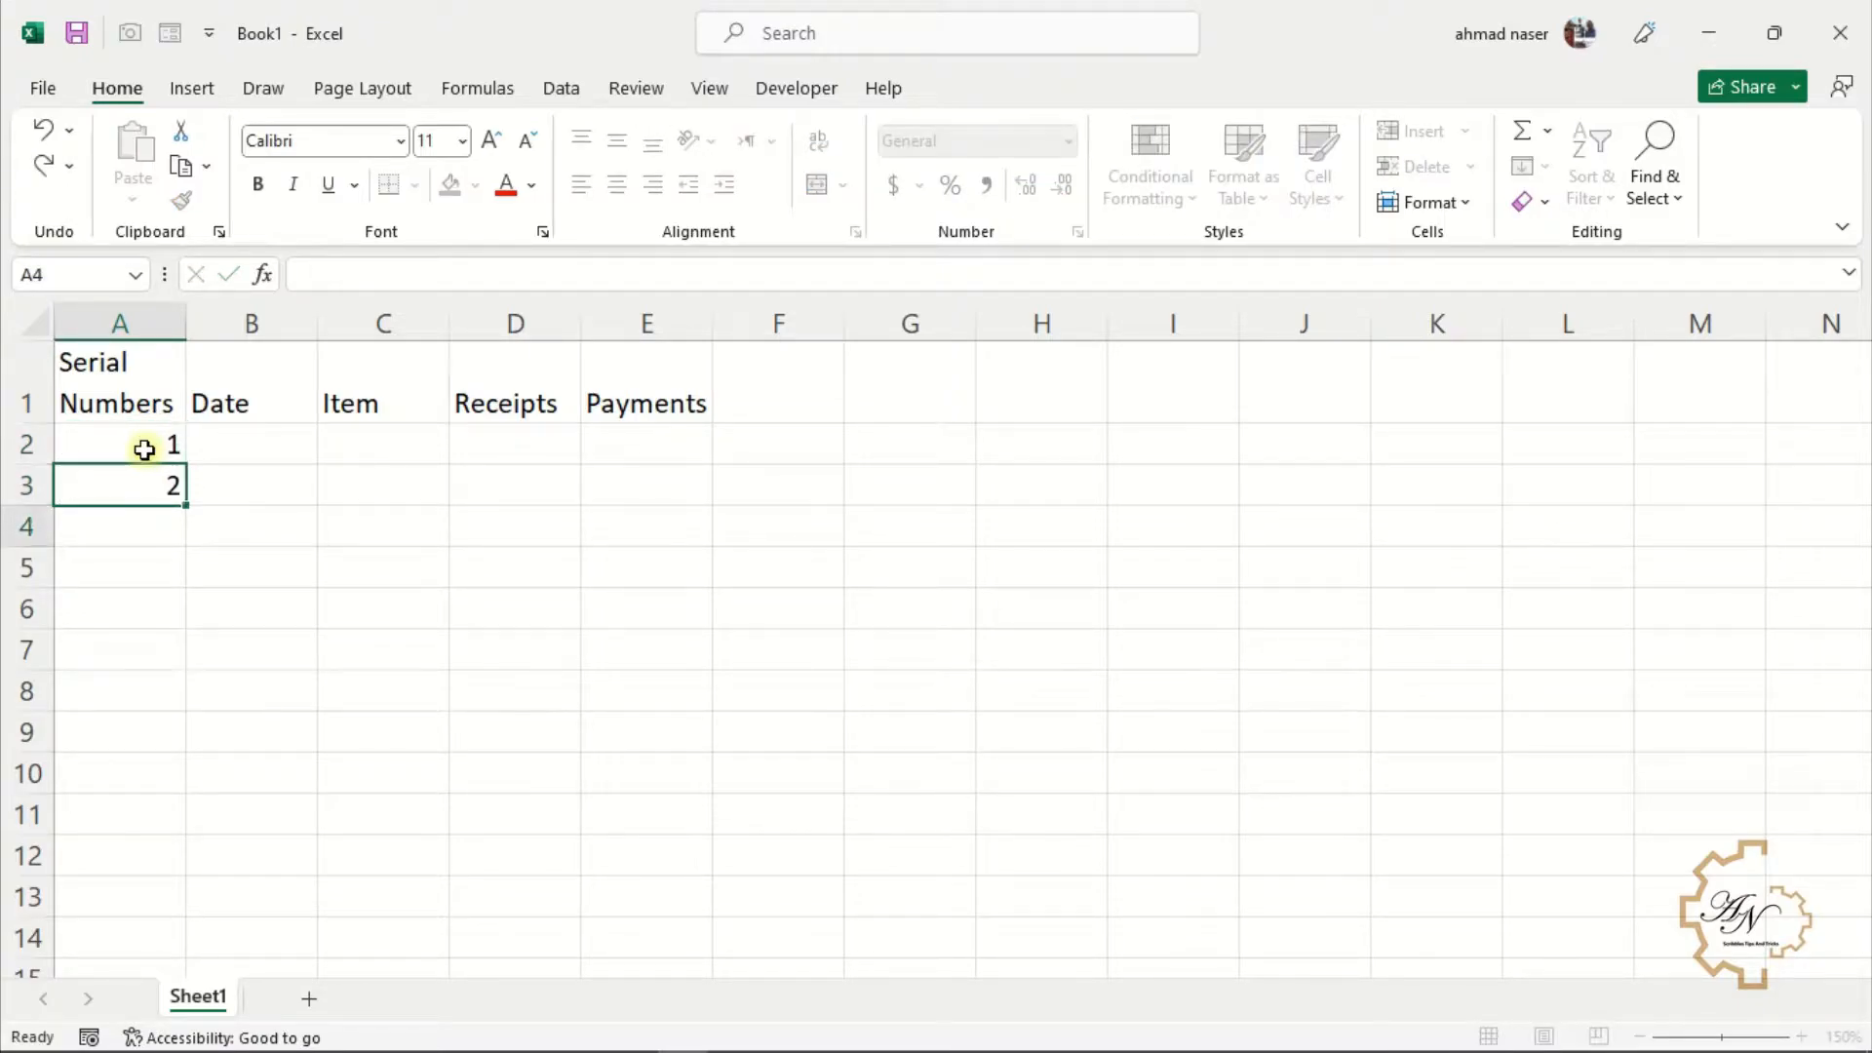
pyautogui.press('Return')
pyautogui.moveTo(144, 449); pyautogui.dragTo(151, 490)
pyautogui.press('Delete')
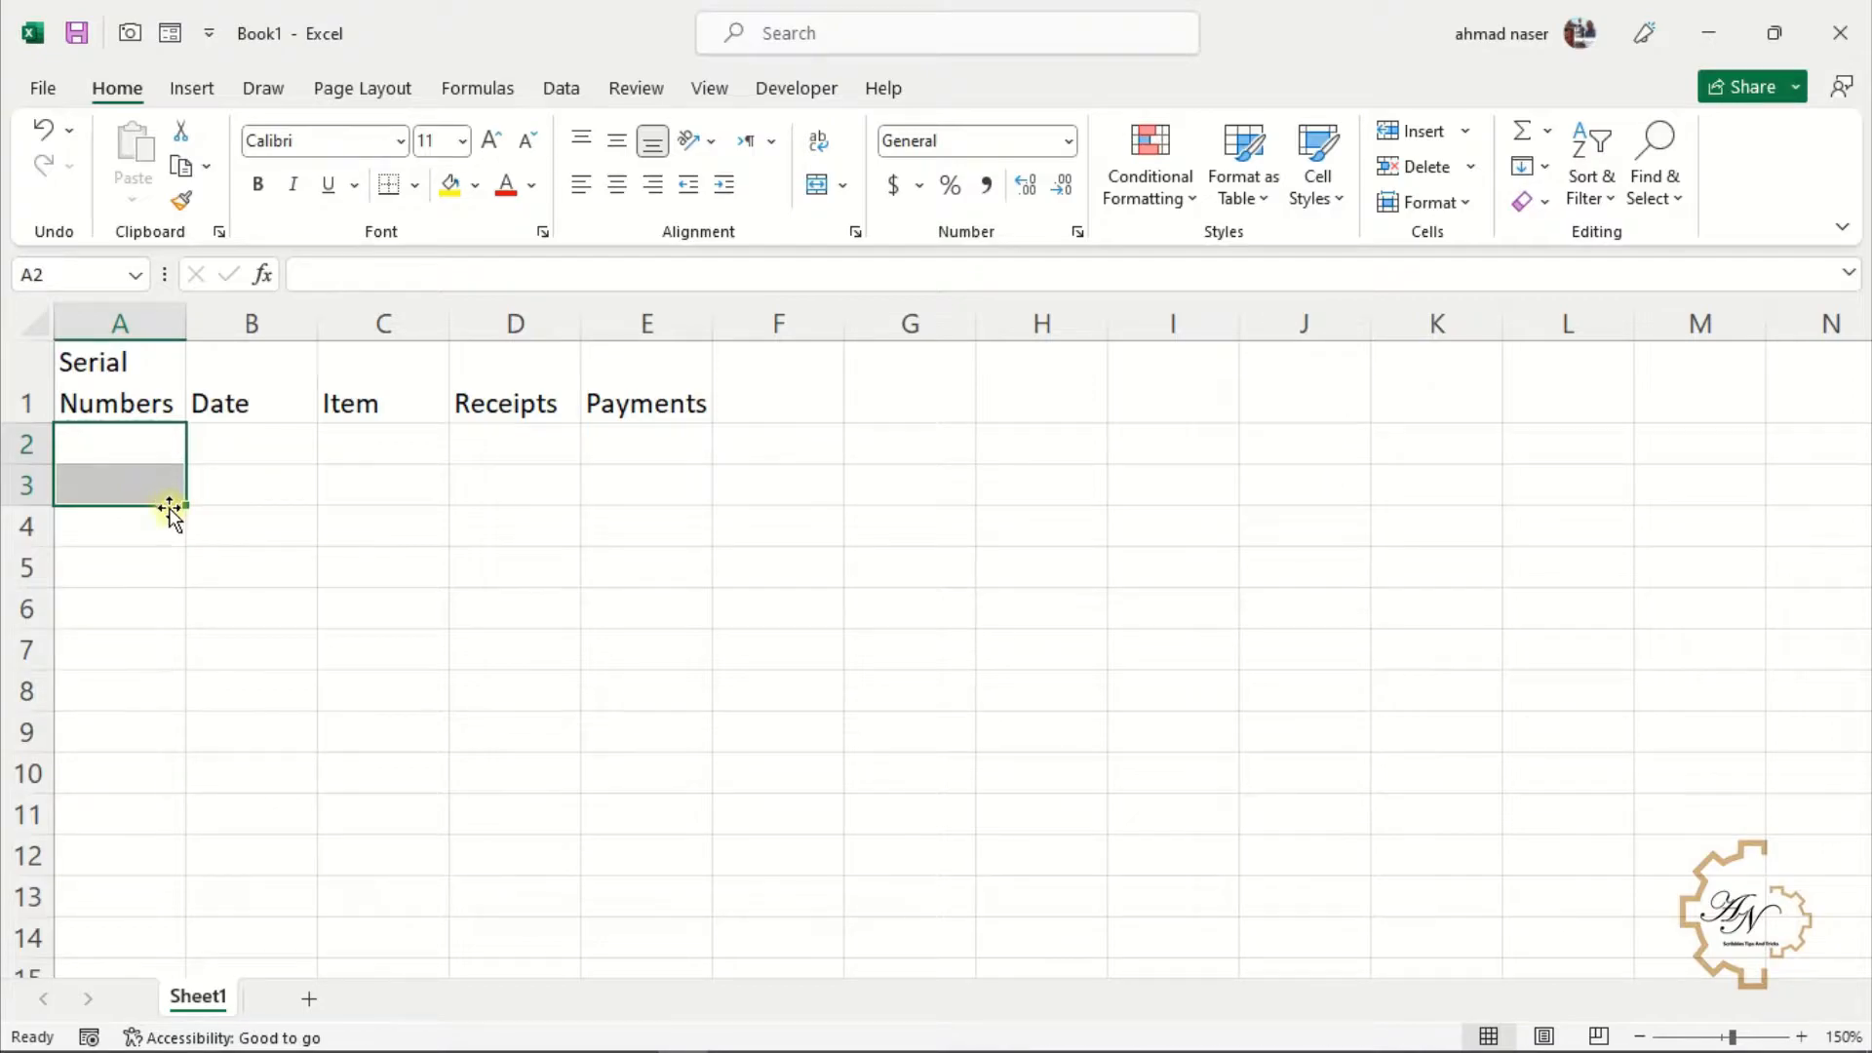
# Re-enter 1 in A2 and fill it down to A7 as a series numbered 1 to 6
pyautogui.click(158, 444)
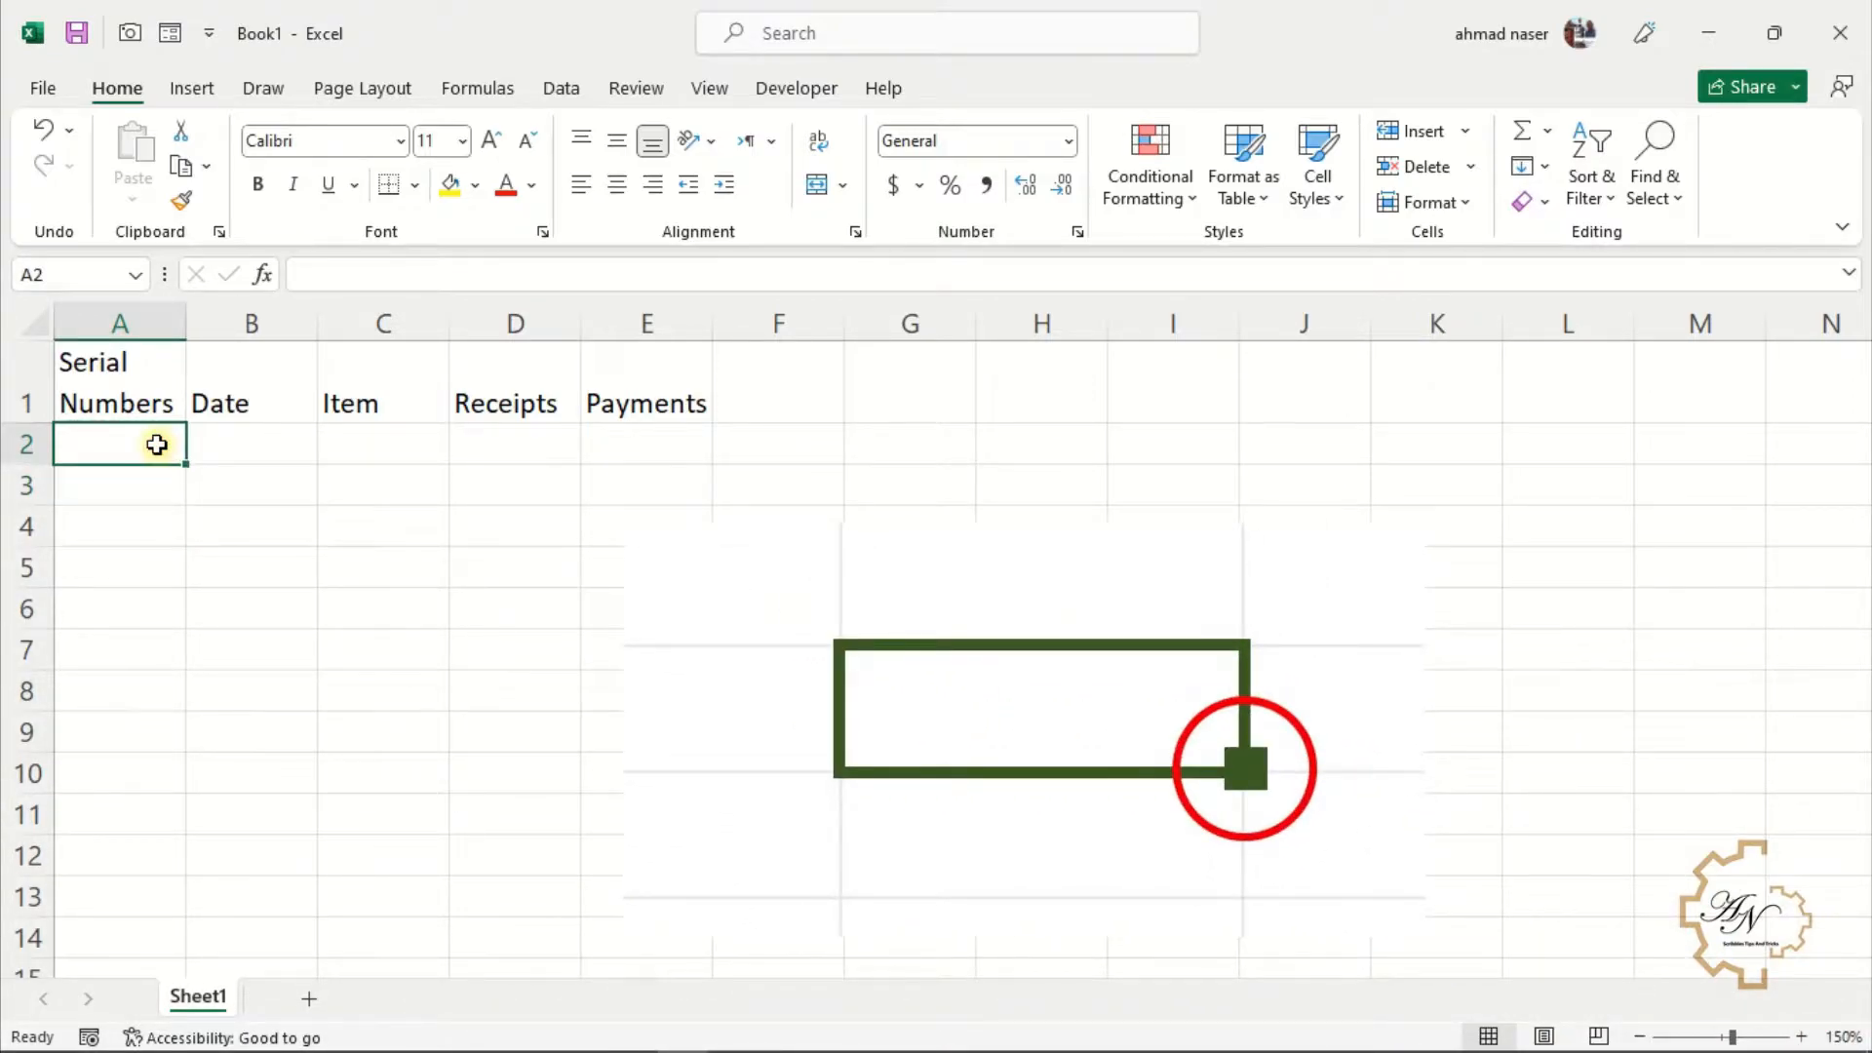
pyautogui.write('1')
pyautogui.press('Return')
pyautogui.click(171, 440)
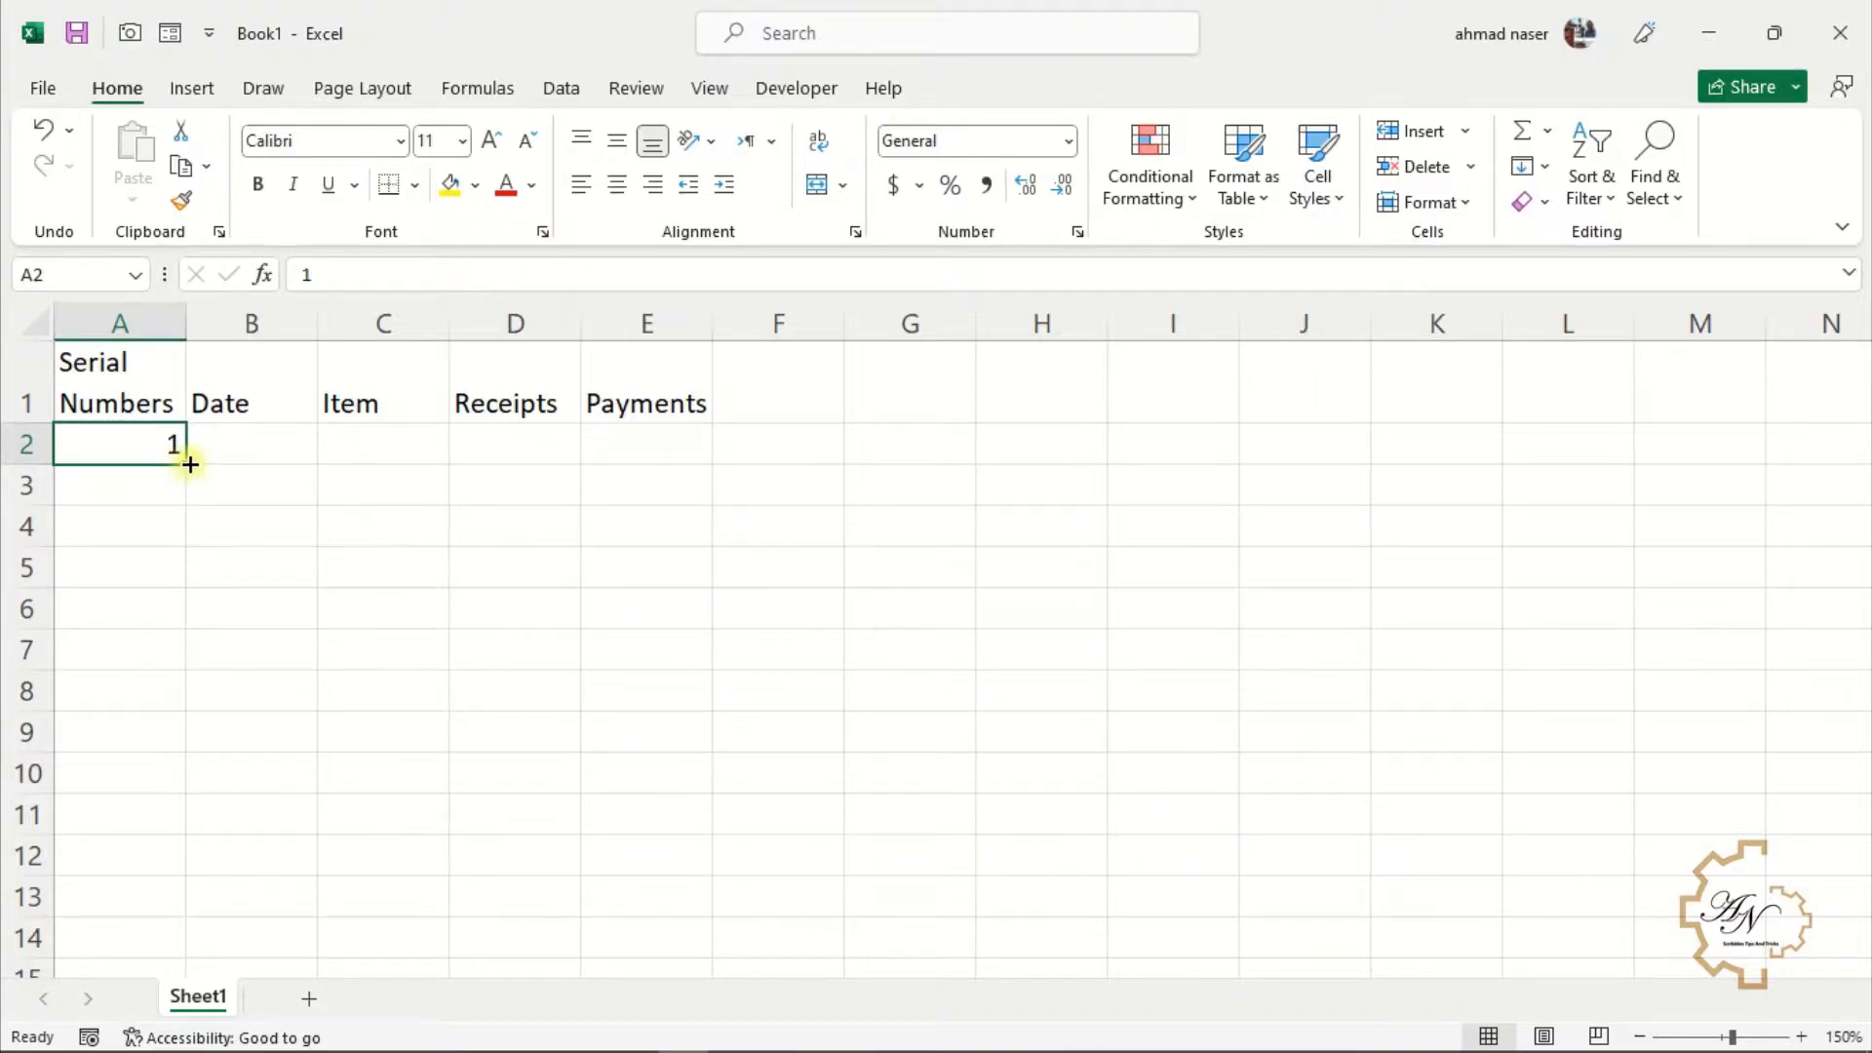
pyautogui.moveTo(190, 464); pyautogui.dragTo(197, 686)
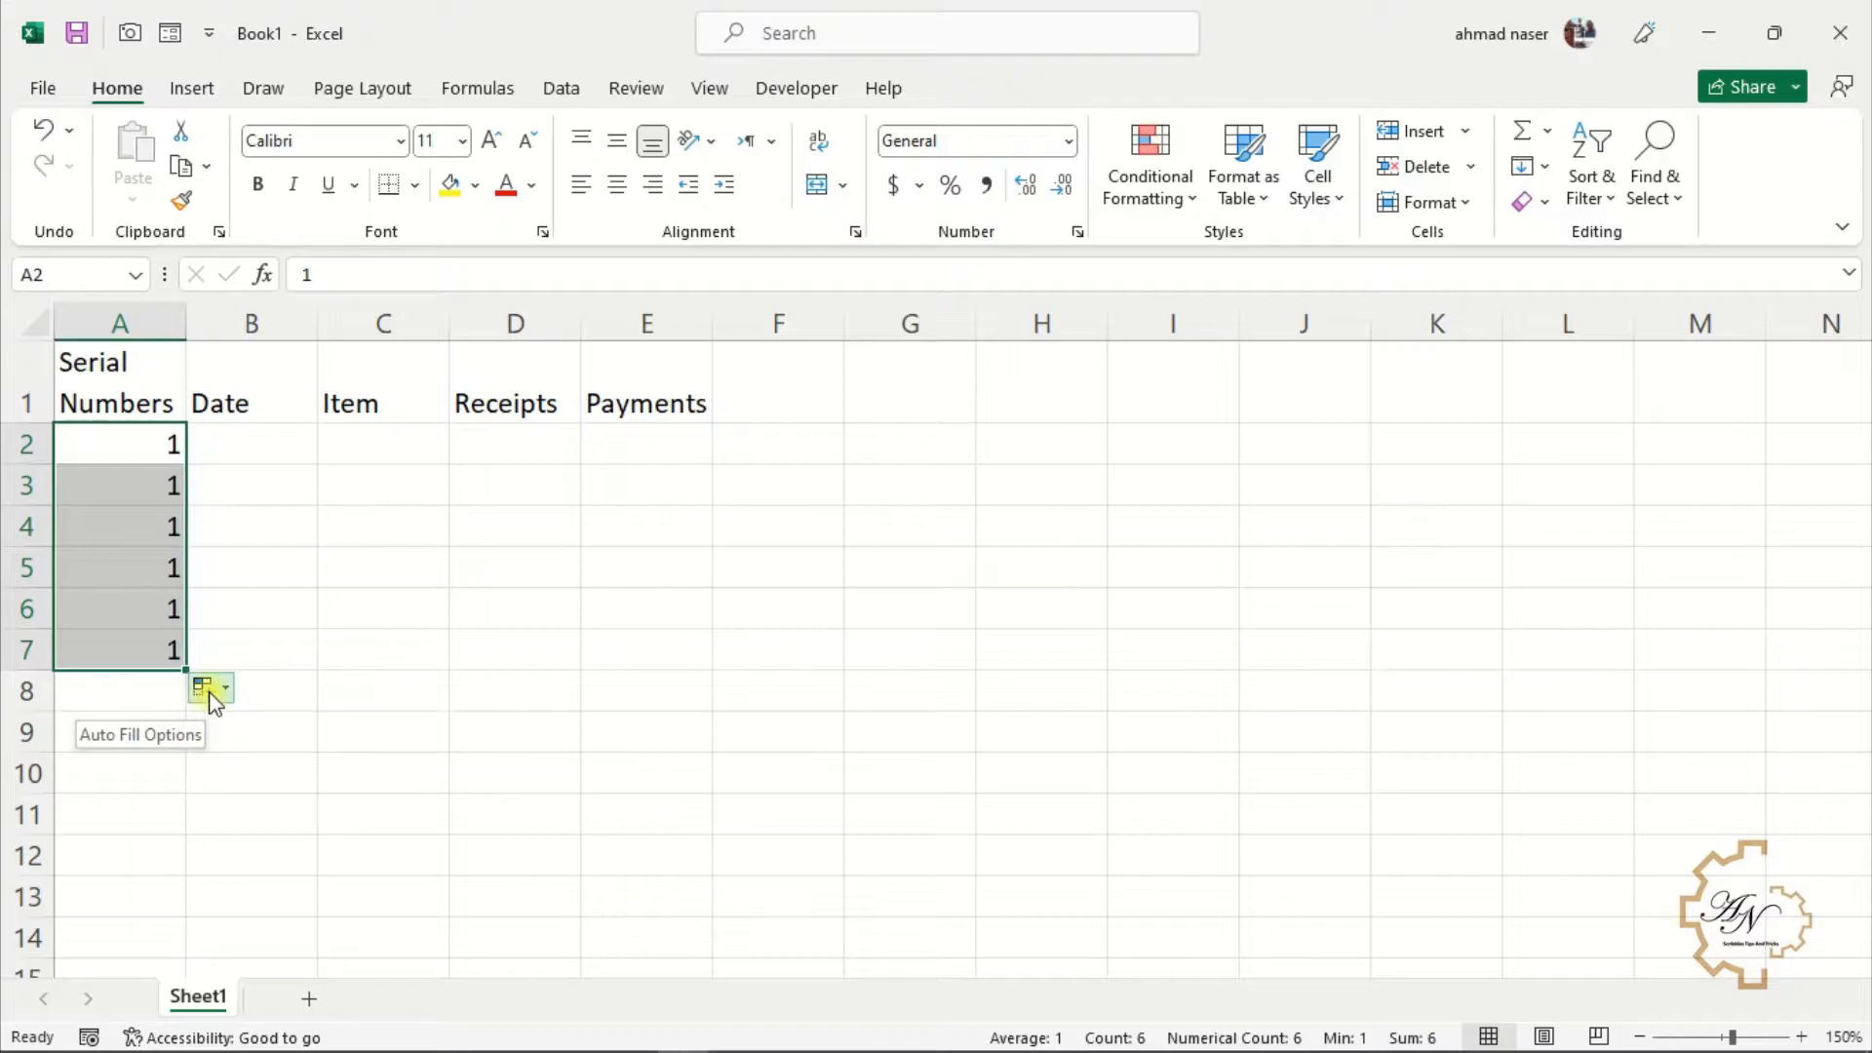
pyautogui.click(210, 688)
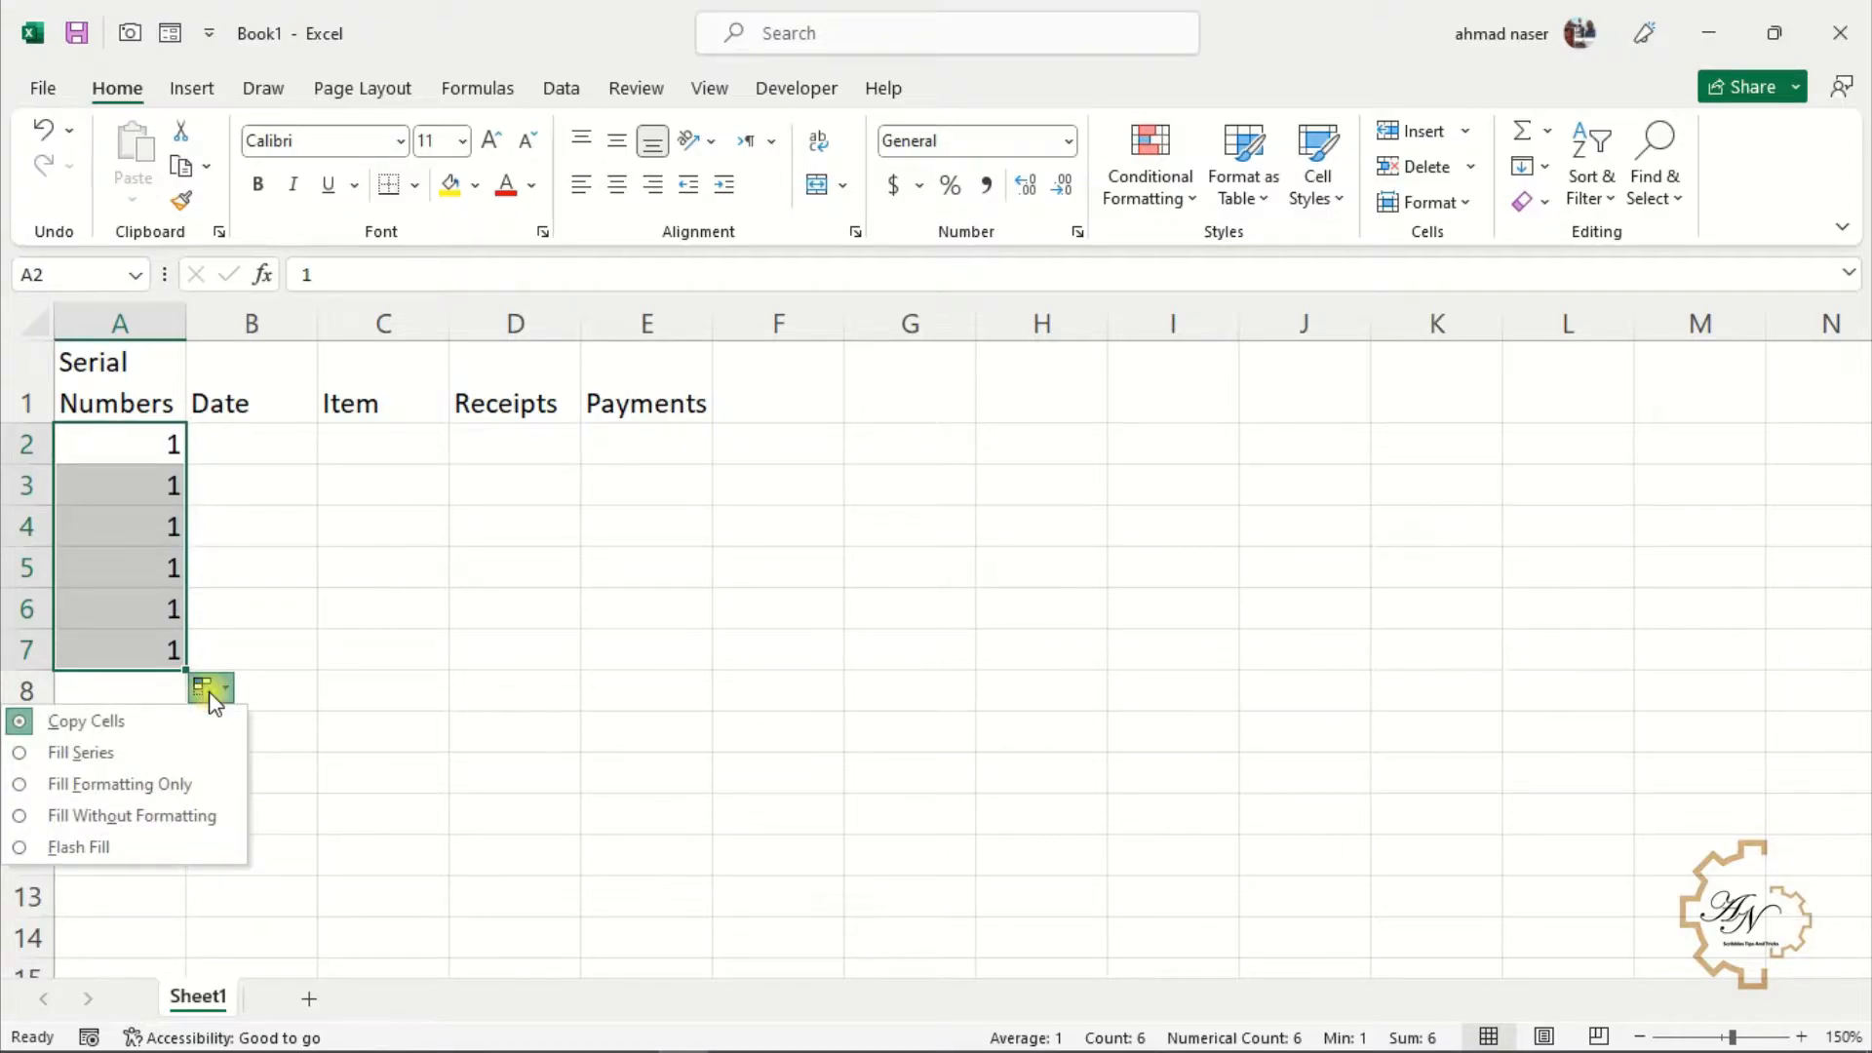
pyautogui.click(168, 758)
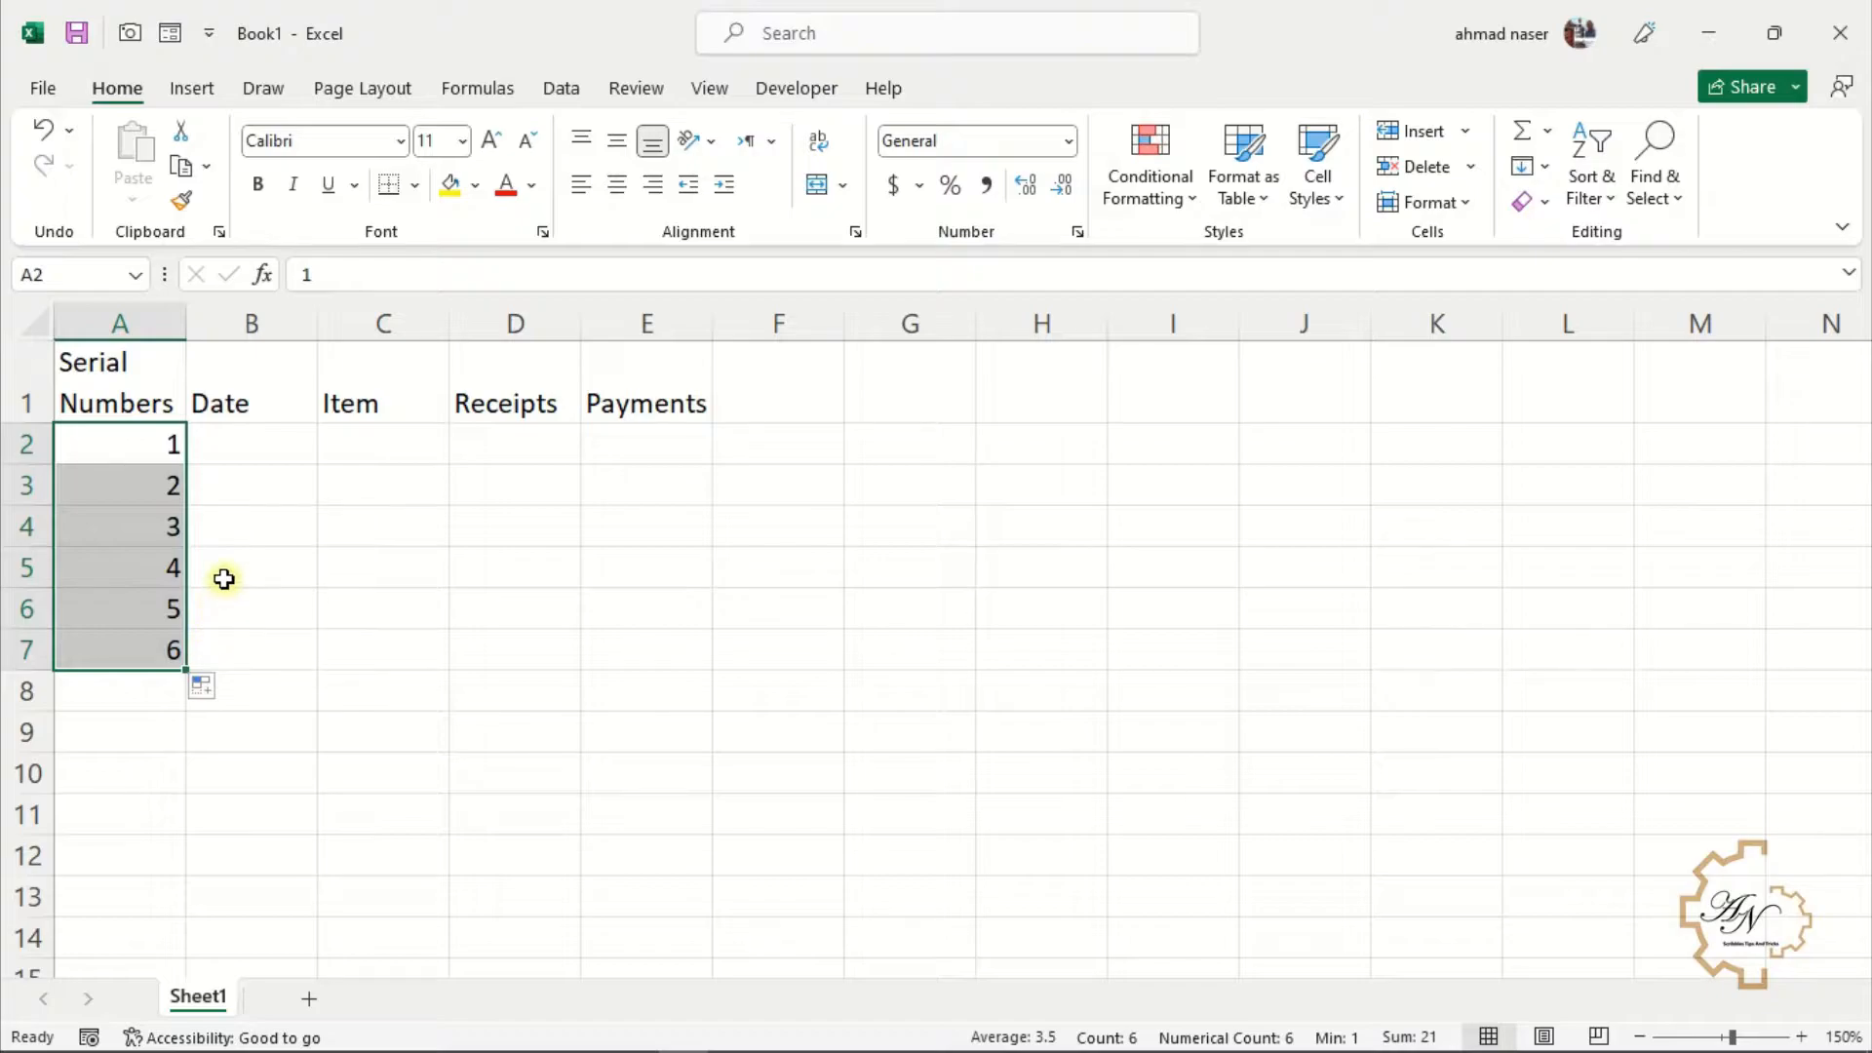
# Enter Sun in B2 and fill the weekday names down to B7
pyautogui.click(248, 447)
pyautogui.write('Sun')
pyautogui.press('Return')
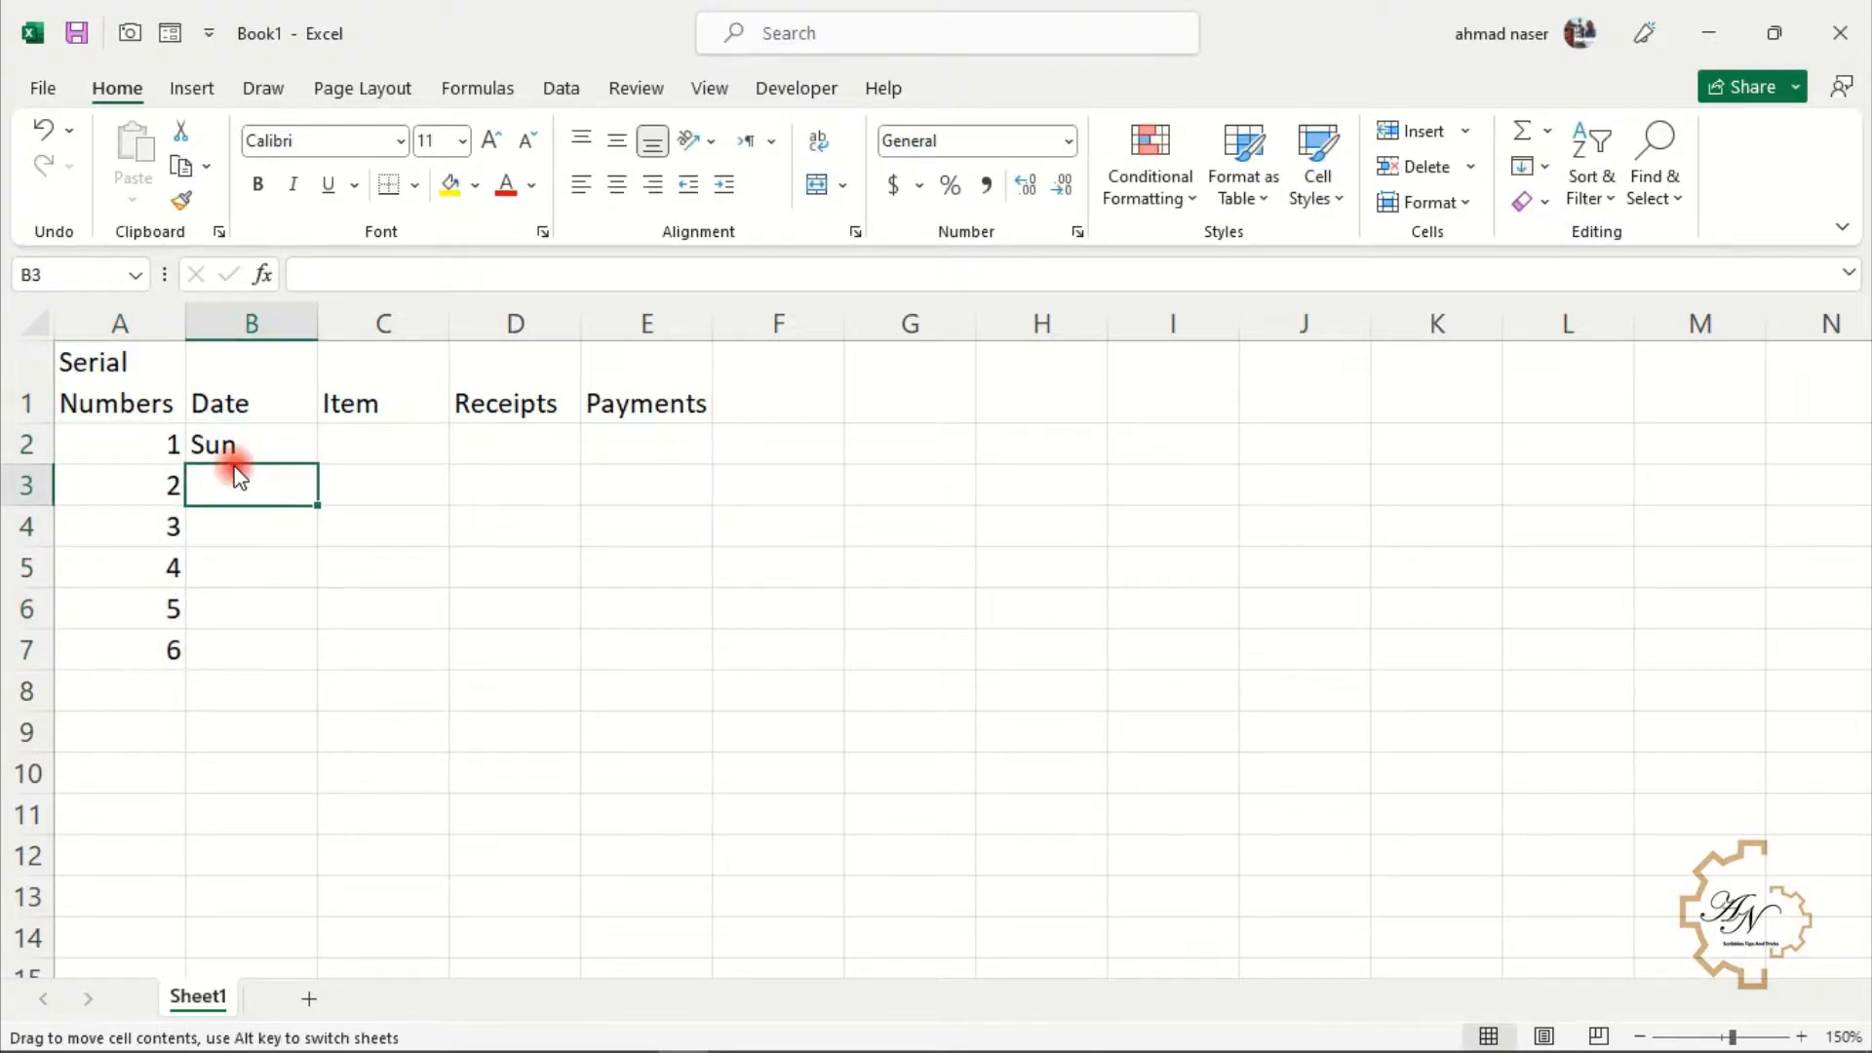
pyautogui.click(252, 454)
pyautogui.moveTo(317, 465); pyautogui.dragTo(319, 671)
# Fill A2 down to A7 with Ctrl held, and refill the weekdays from B2 down to B7
pyautogui.click(163, 444)
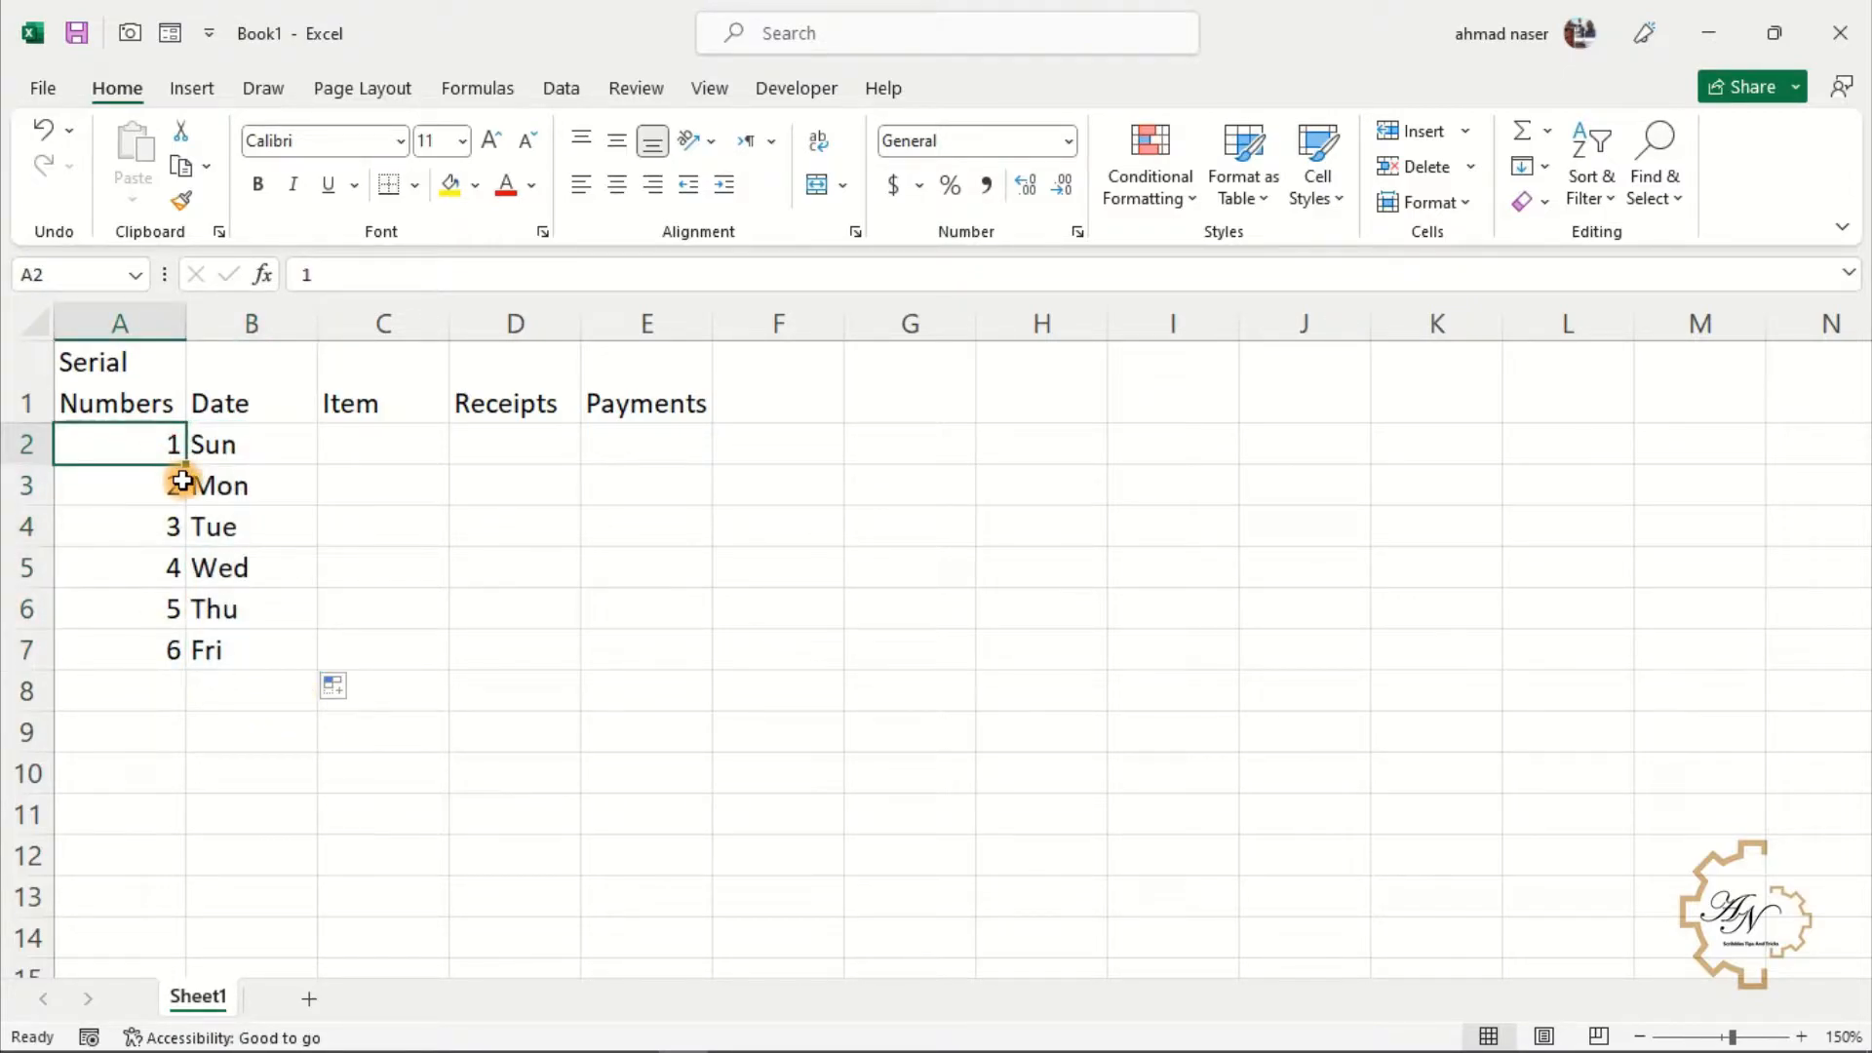
pyautogui.press('ctrl')
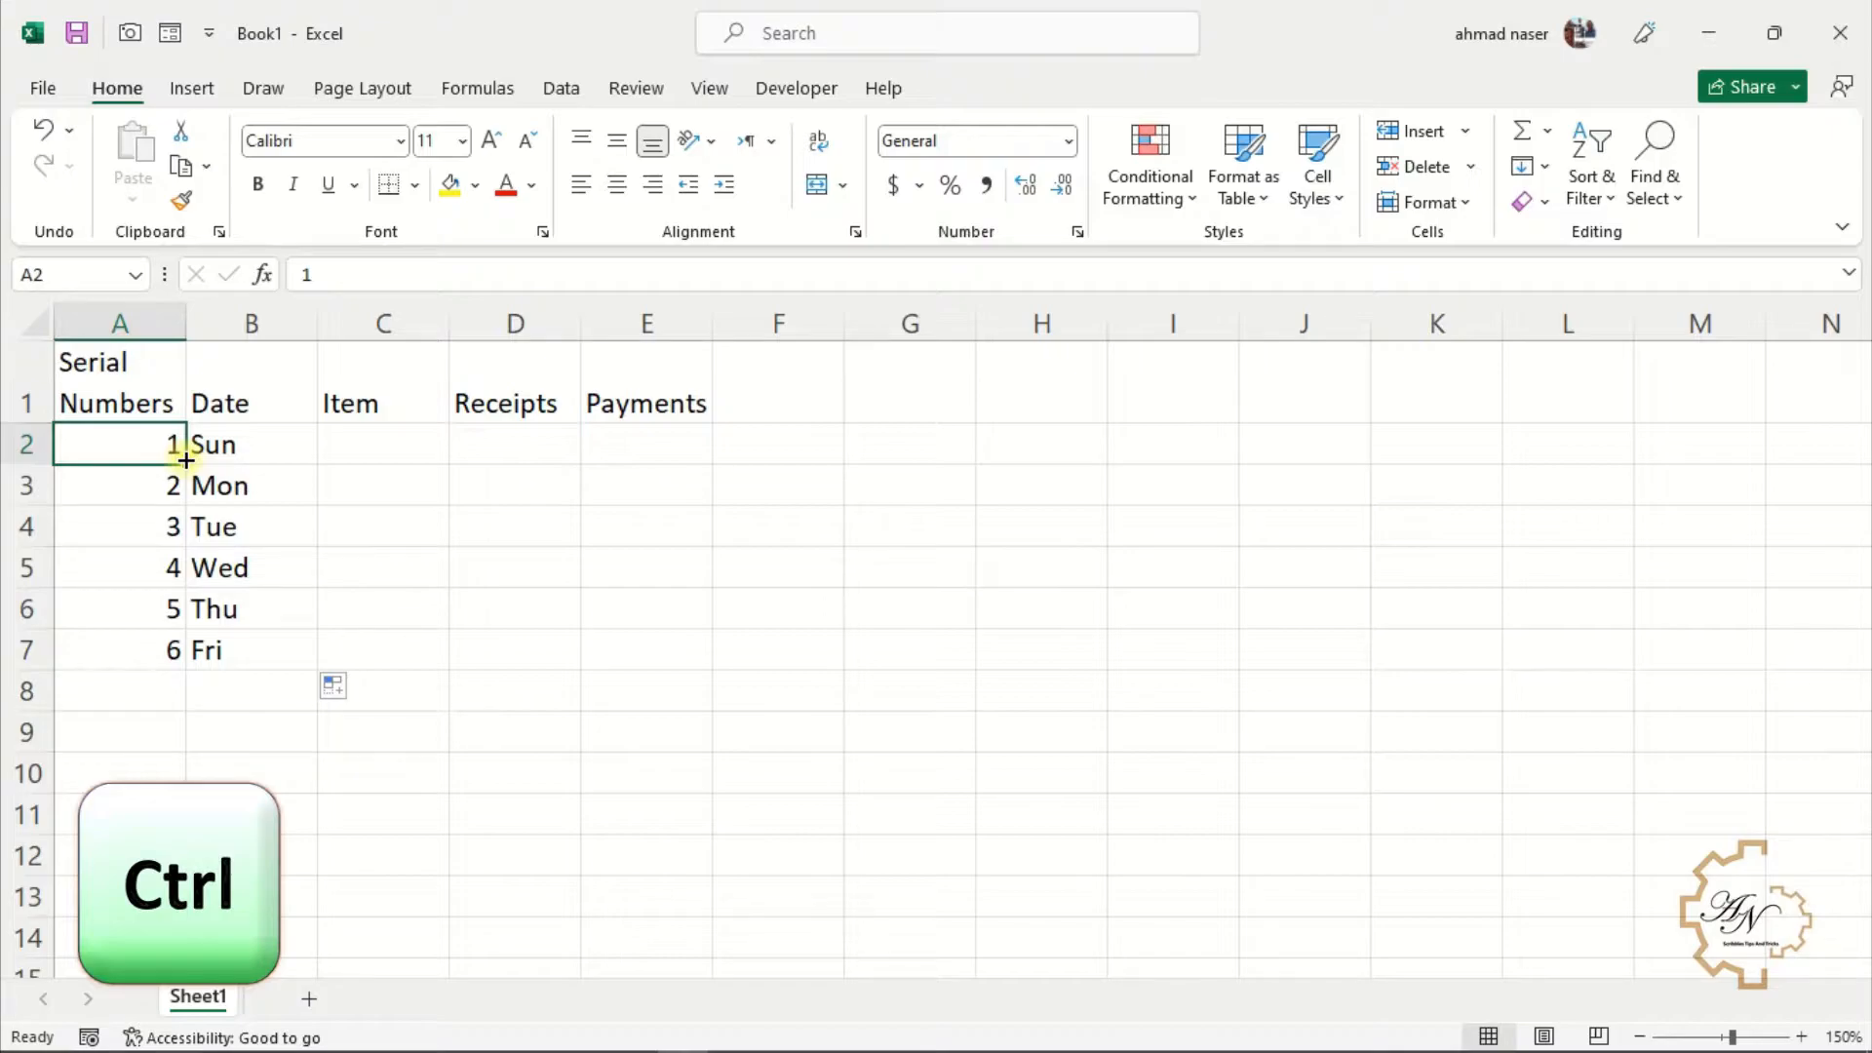
pyautogui.moveTo(186, 459); pyautogui.dragTo(192, 652)
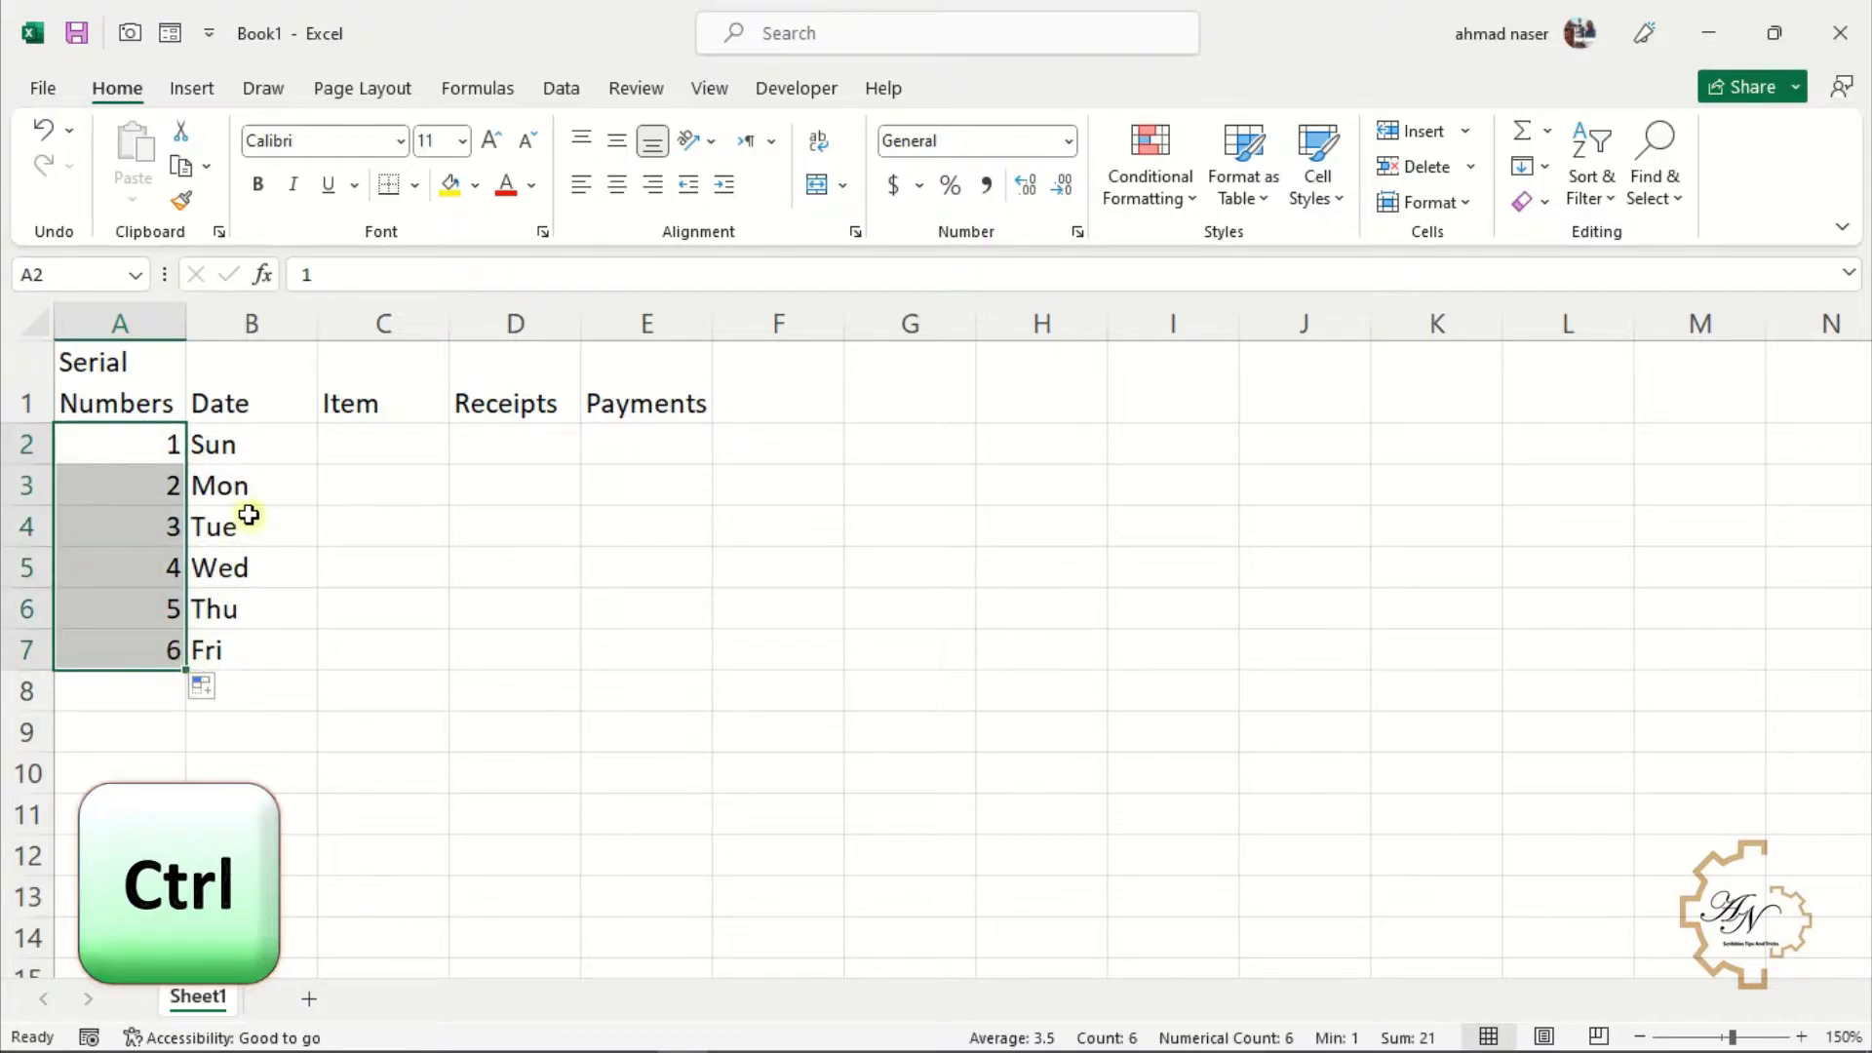
pyautogui.click(267, 446)
pyautogui.moveTo(314, 472); pyautogui.dragTo(318, 667)
# Fill A2 and B2 down to row 7 again, then undo the last three fill actions
pyautogui.click(138, 446)
pyautogui.moveTo(185, 458); pyautogui.dragTo(196, 650)
pyautogui.click(269, 439)
pyautogui.moveTo(315, 466); pyautogui.dragTo(315, 667)
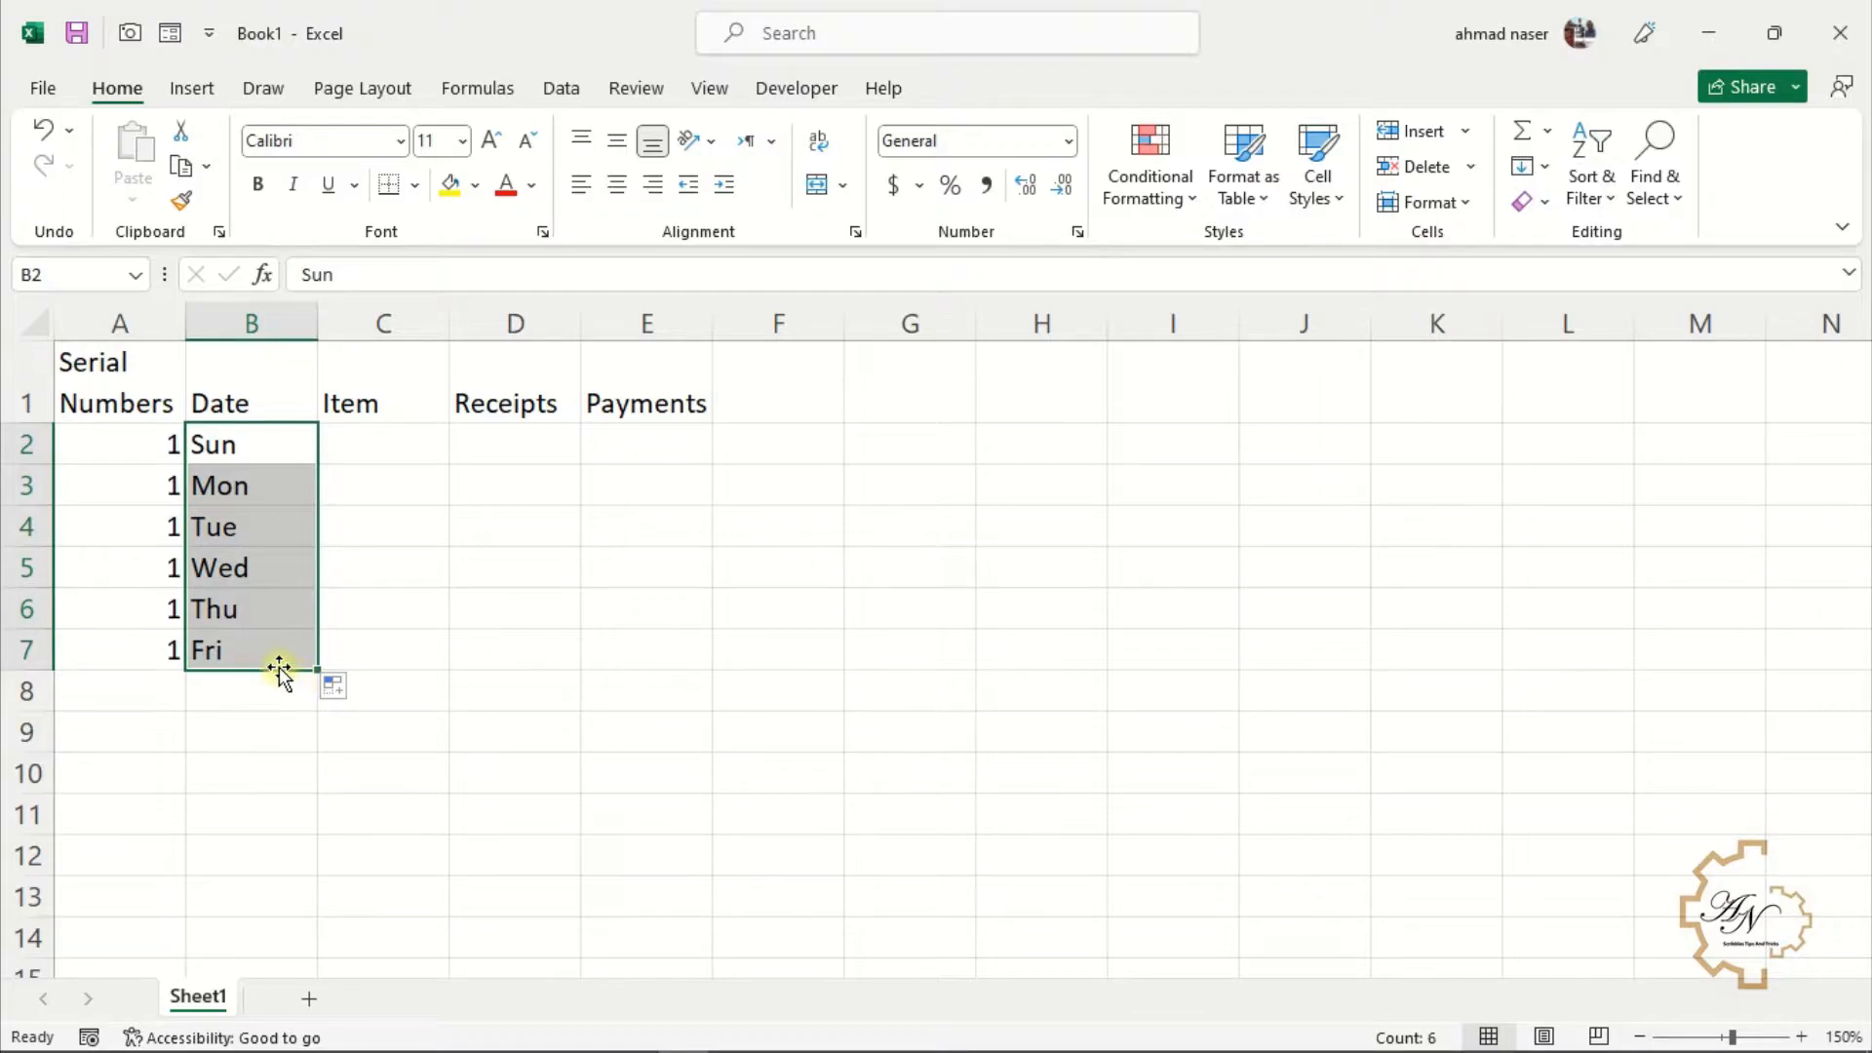
pyautogui.hotkey('ctrl', 'z')
pyautogui.hotkey('ctrl', 'z')
pyautogui.hotkey('ctrl', 'z')
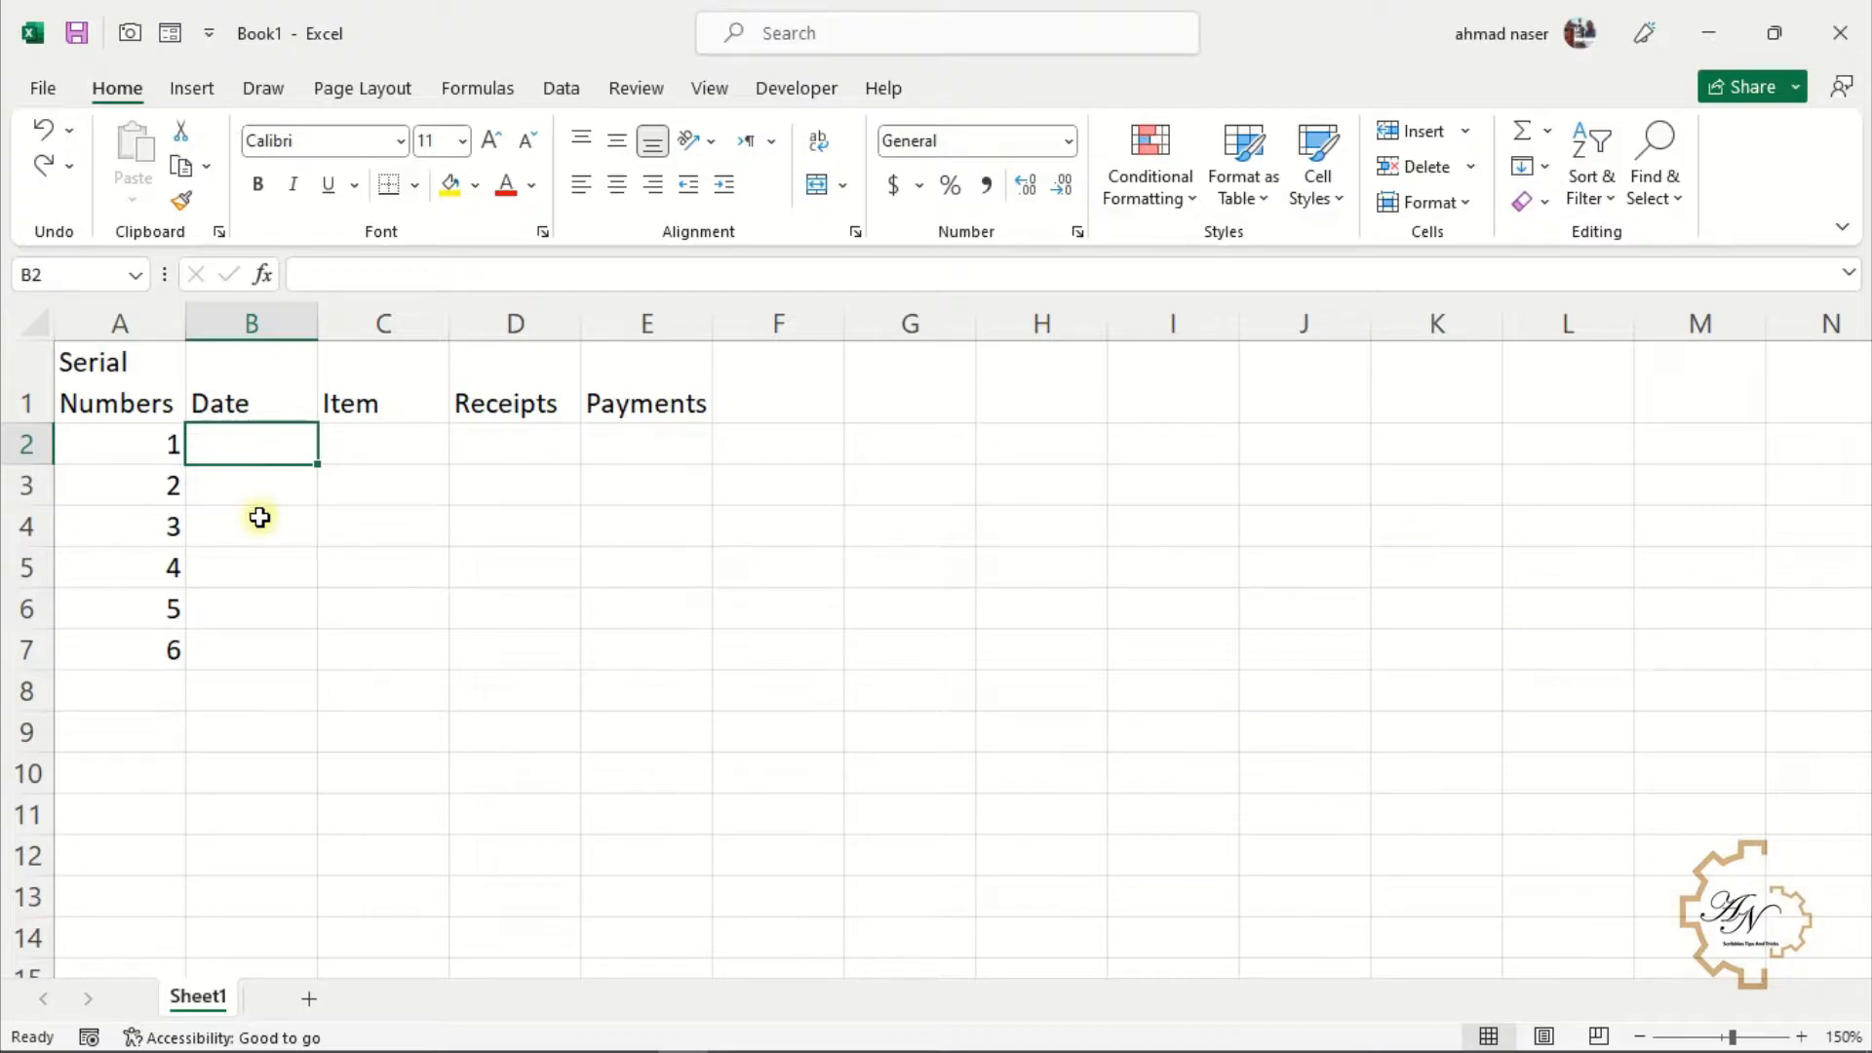
# Enter the date 1-1-2022 into all of B2:B6 at once
pyautogui.moveTo(267, 443); pyautogui.dragTo(270, 607)
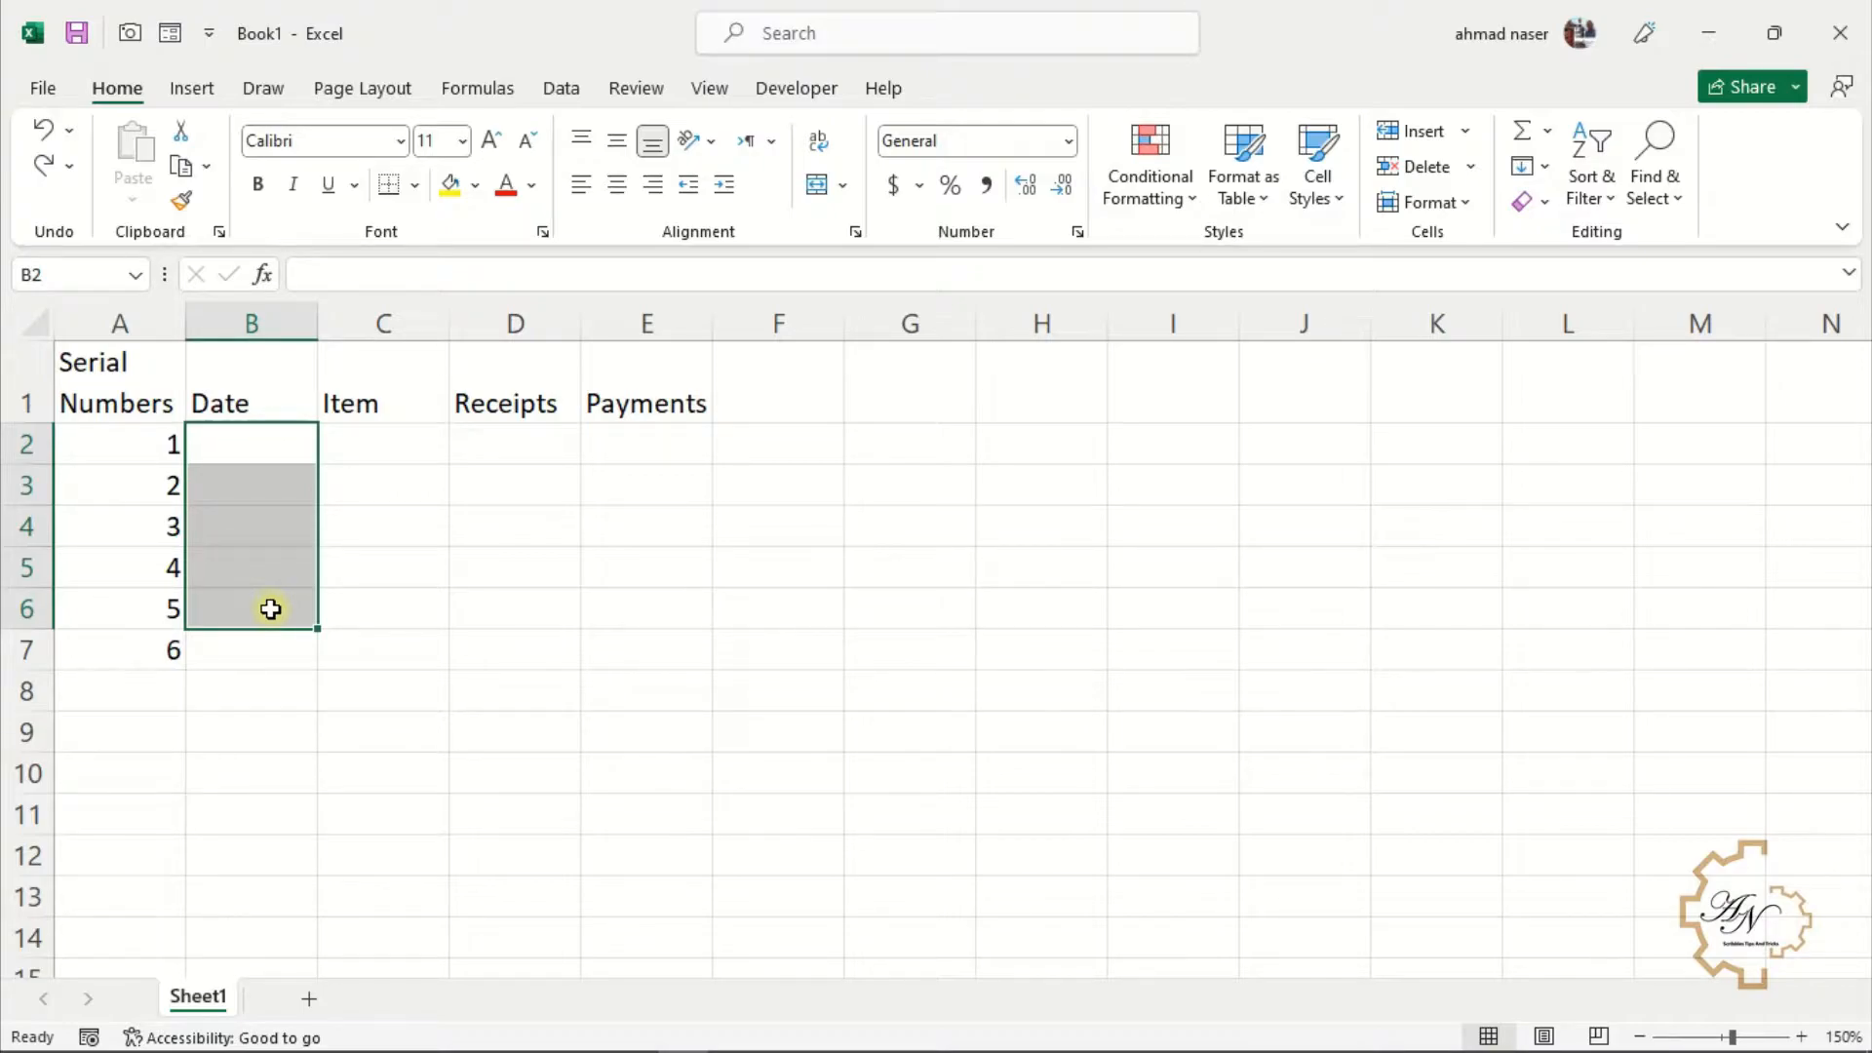
pyautogui.write('1-')
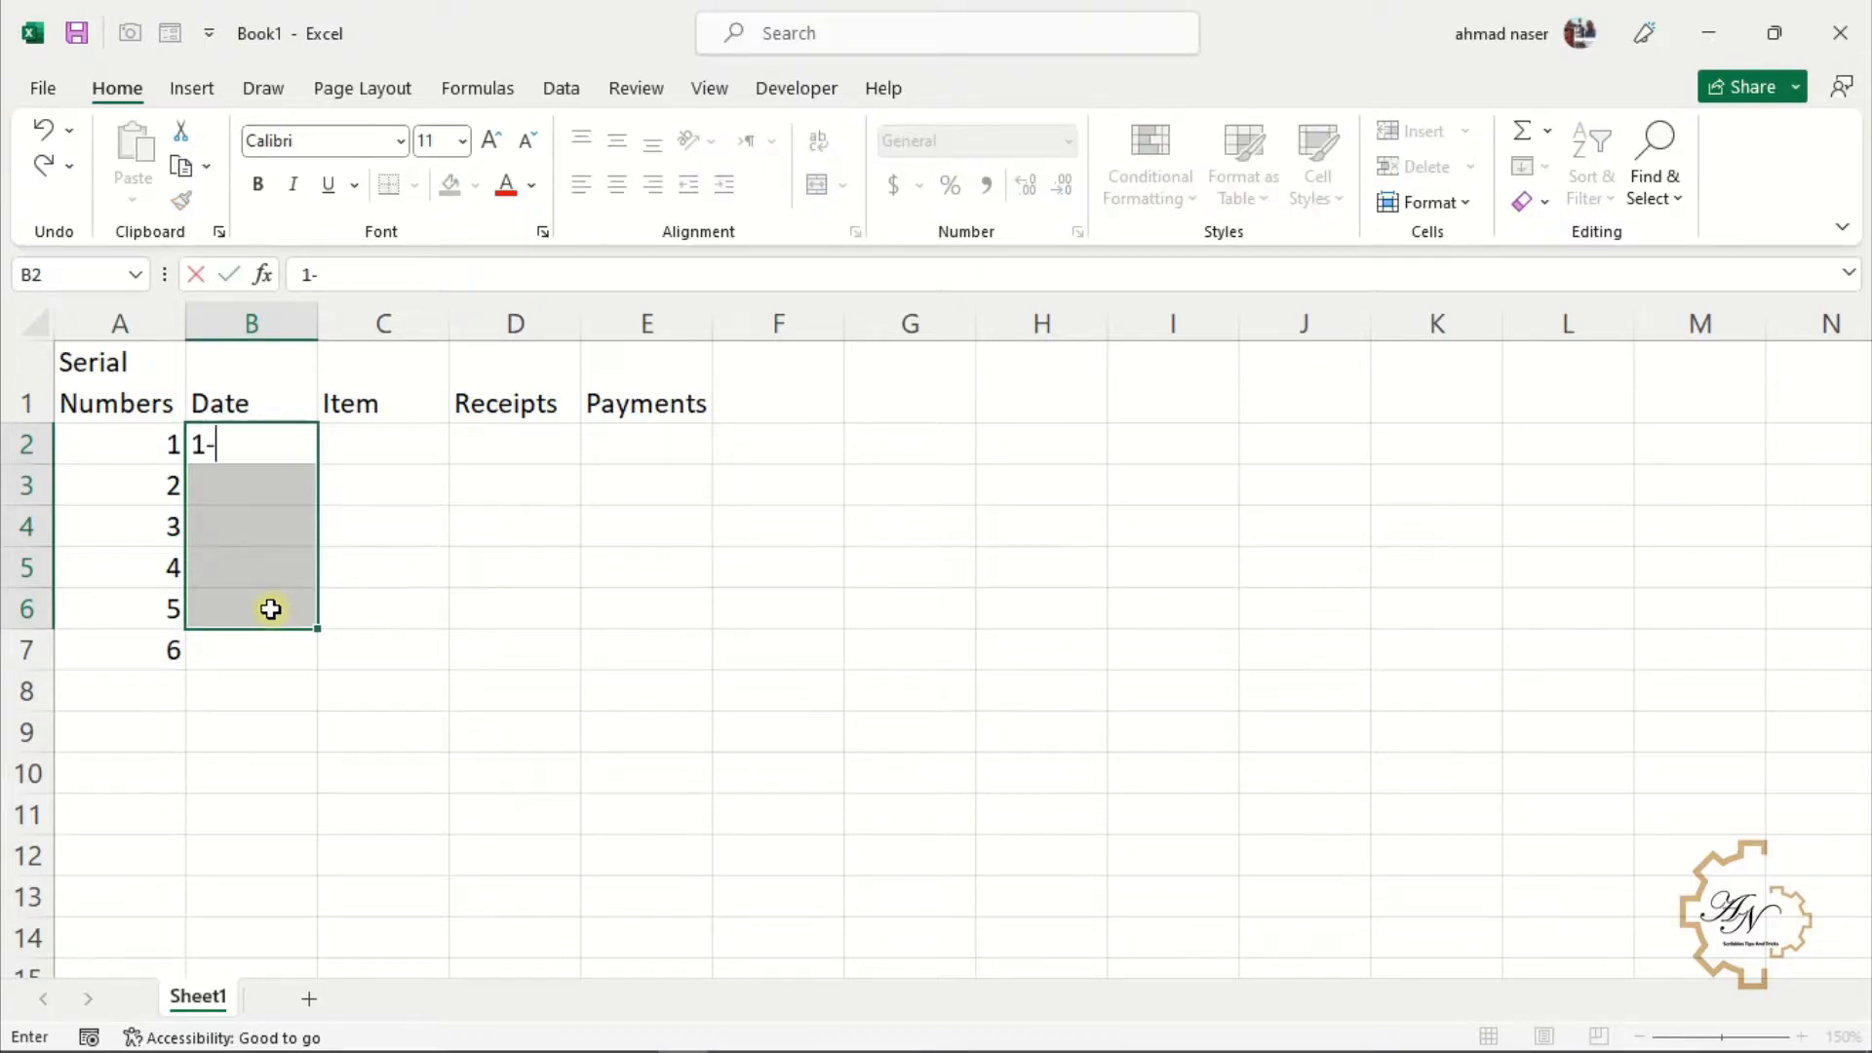
pyautogui.write('1-2022')
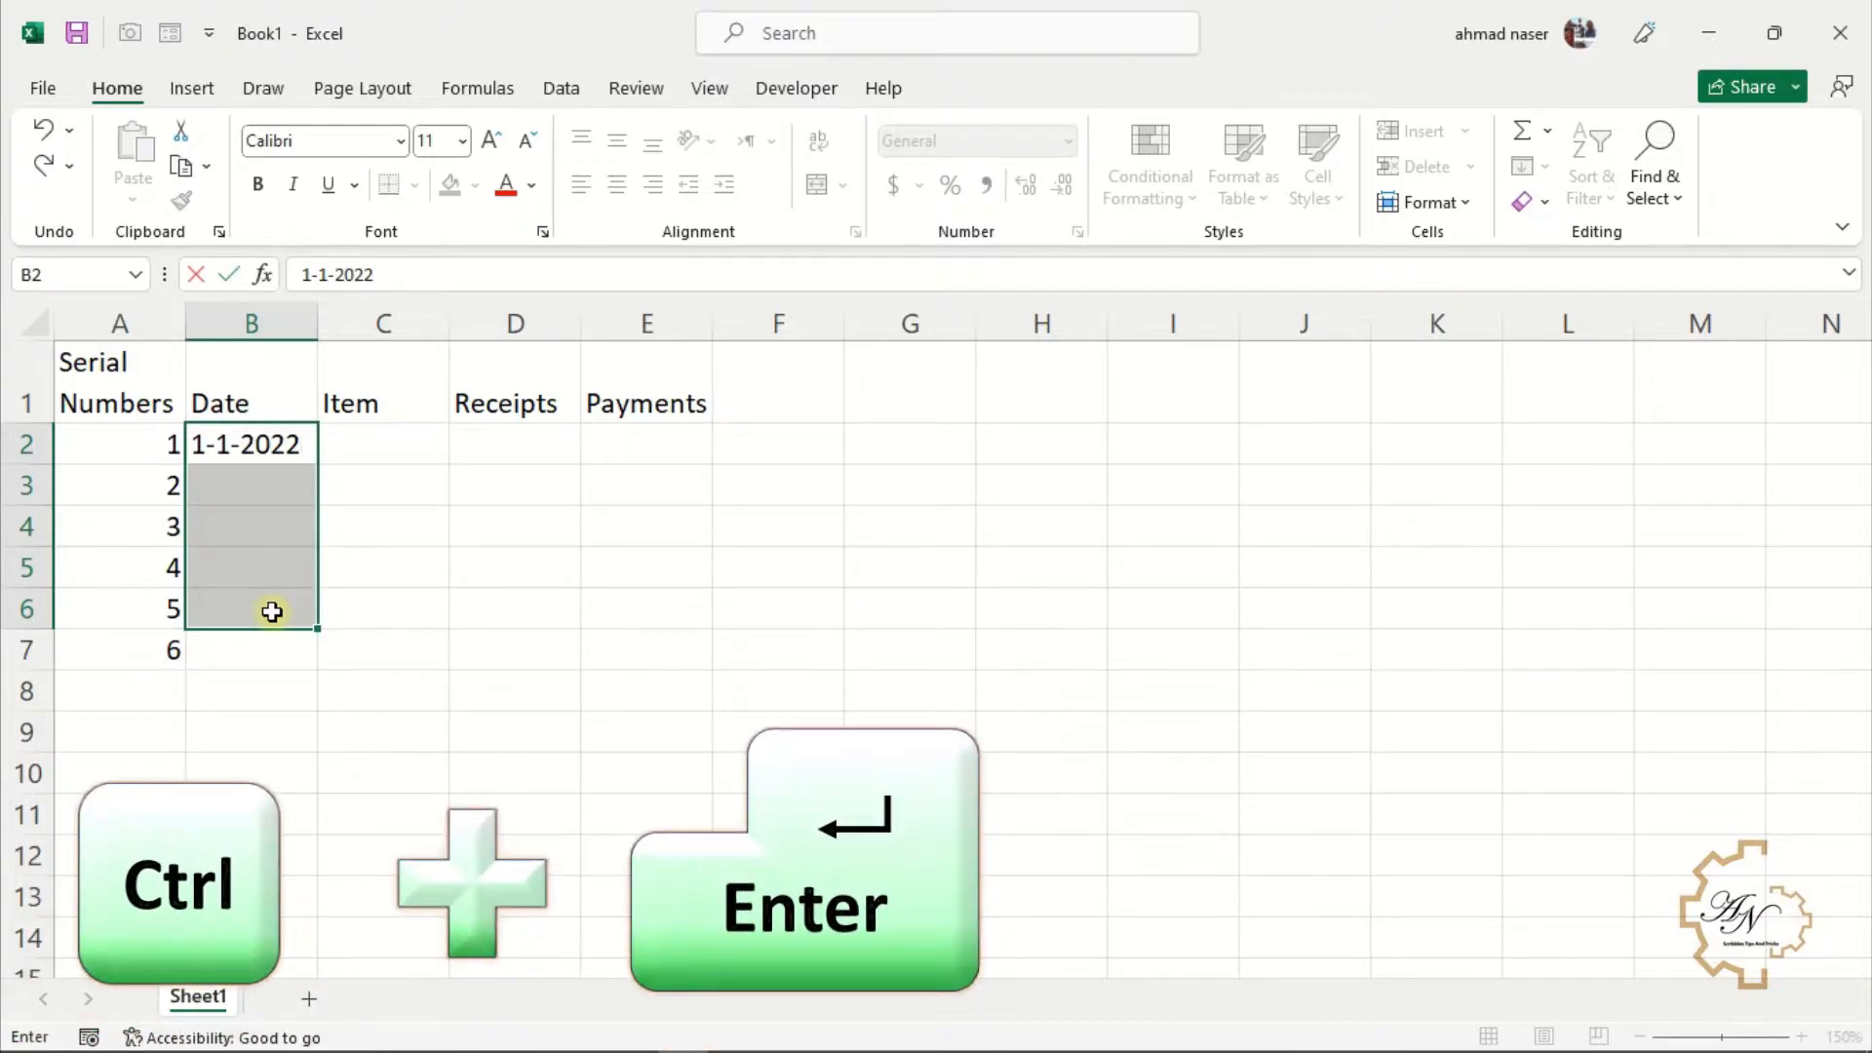
pyautogui.hotkey('ctrl', 'Return')
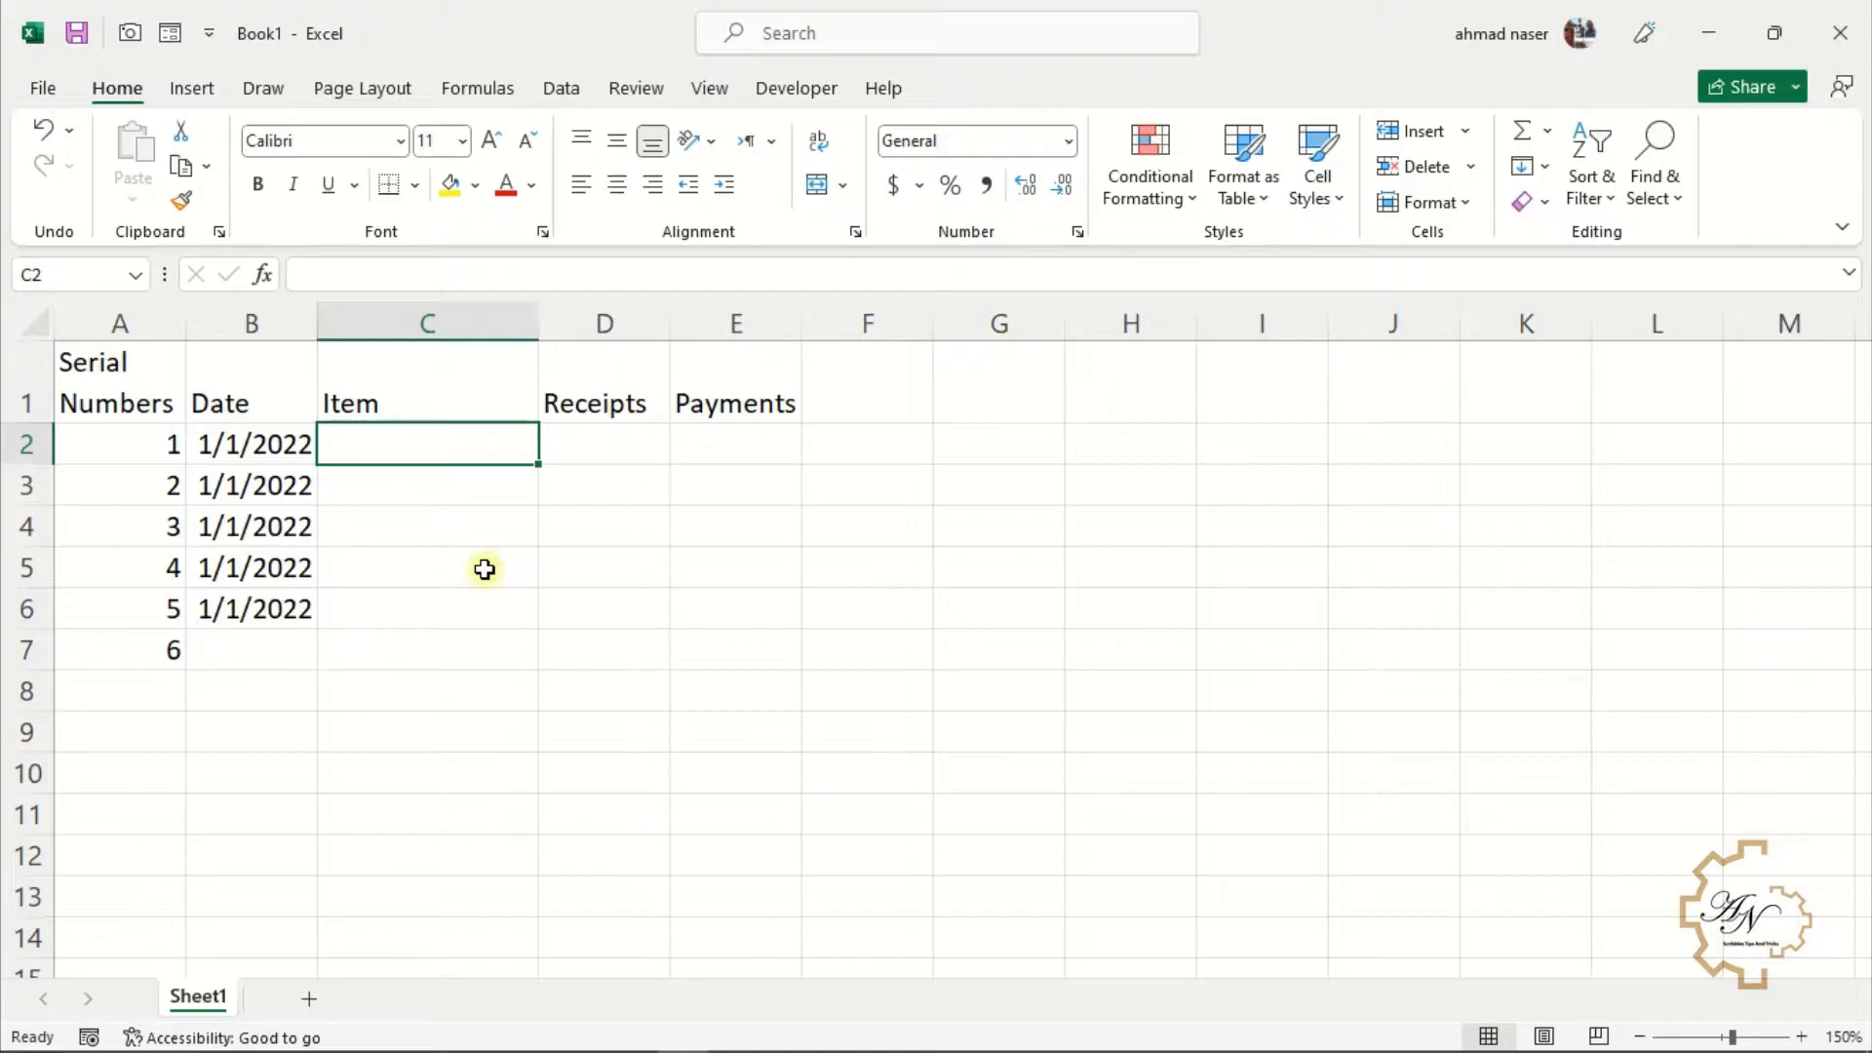
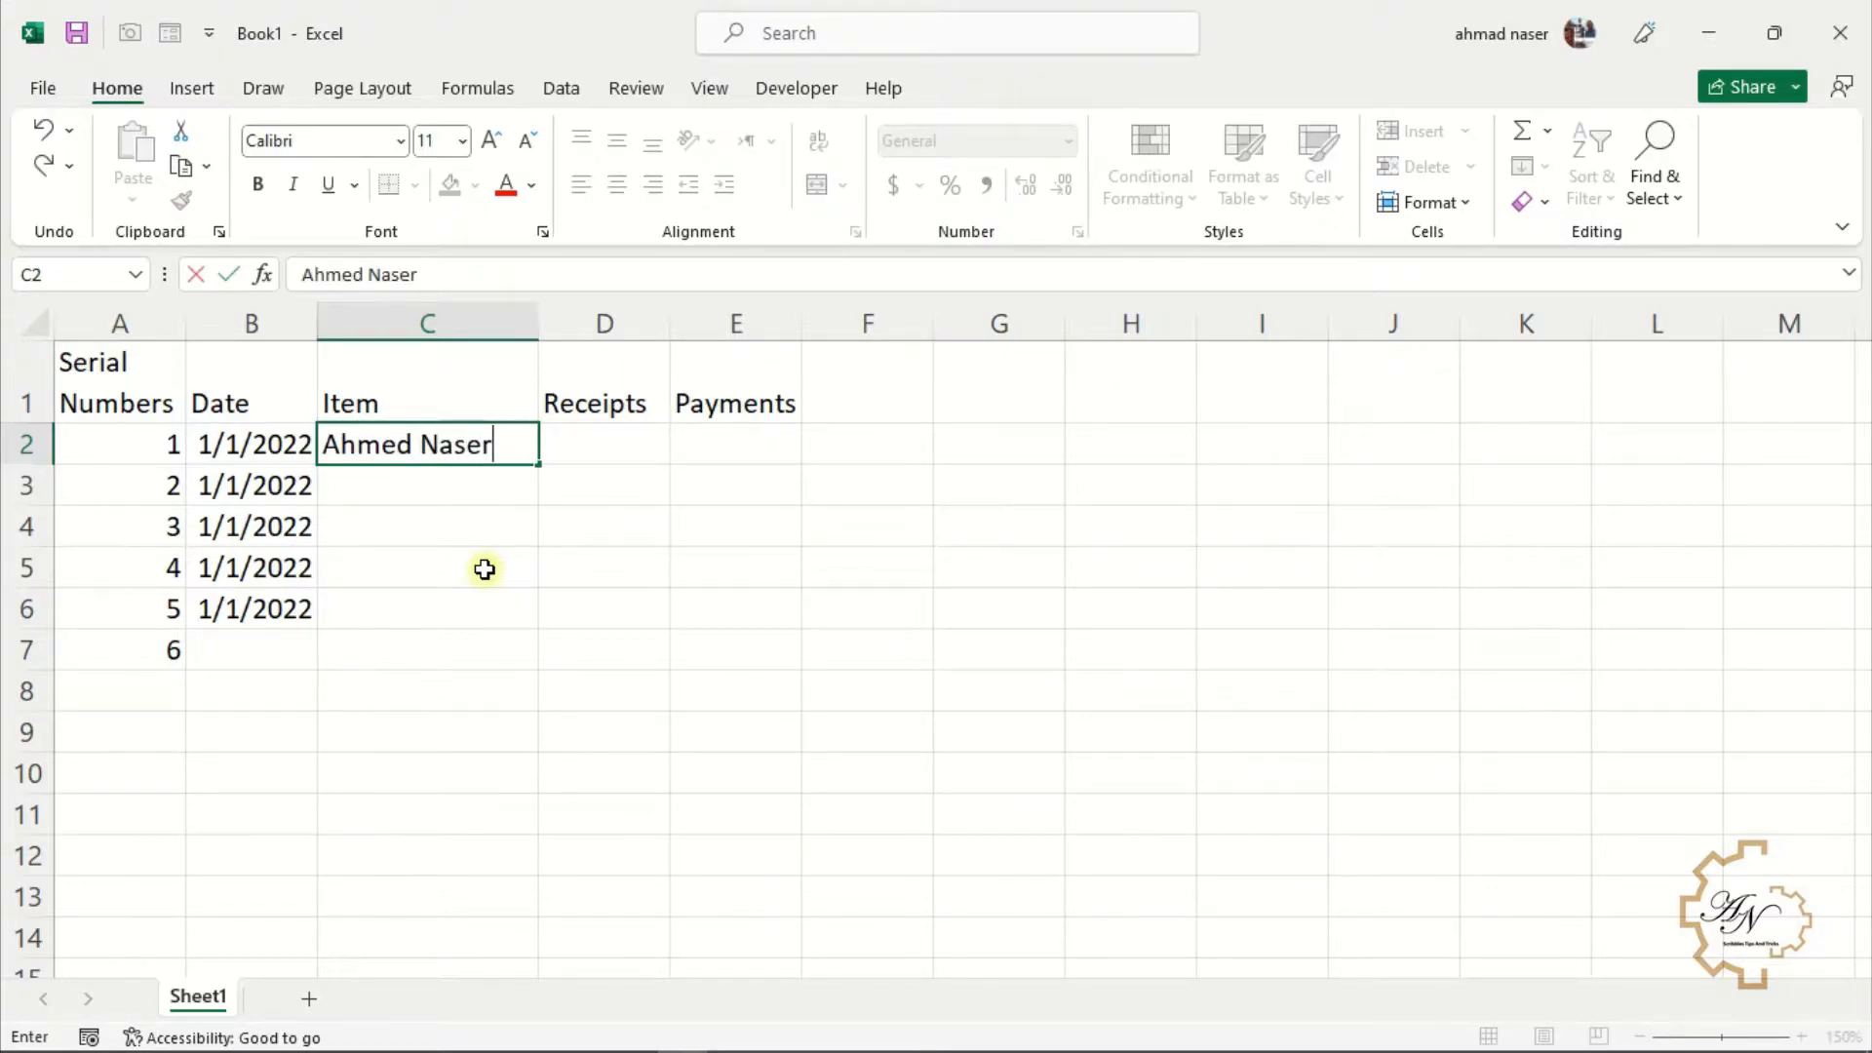
# Enter a person's full name as the item in C2 with a receipt of 5000 in D2
pyautogui.press('Tab')
pyautogui.write('5000')
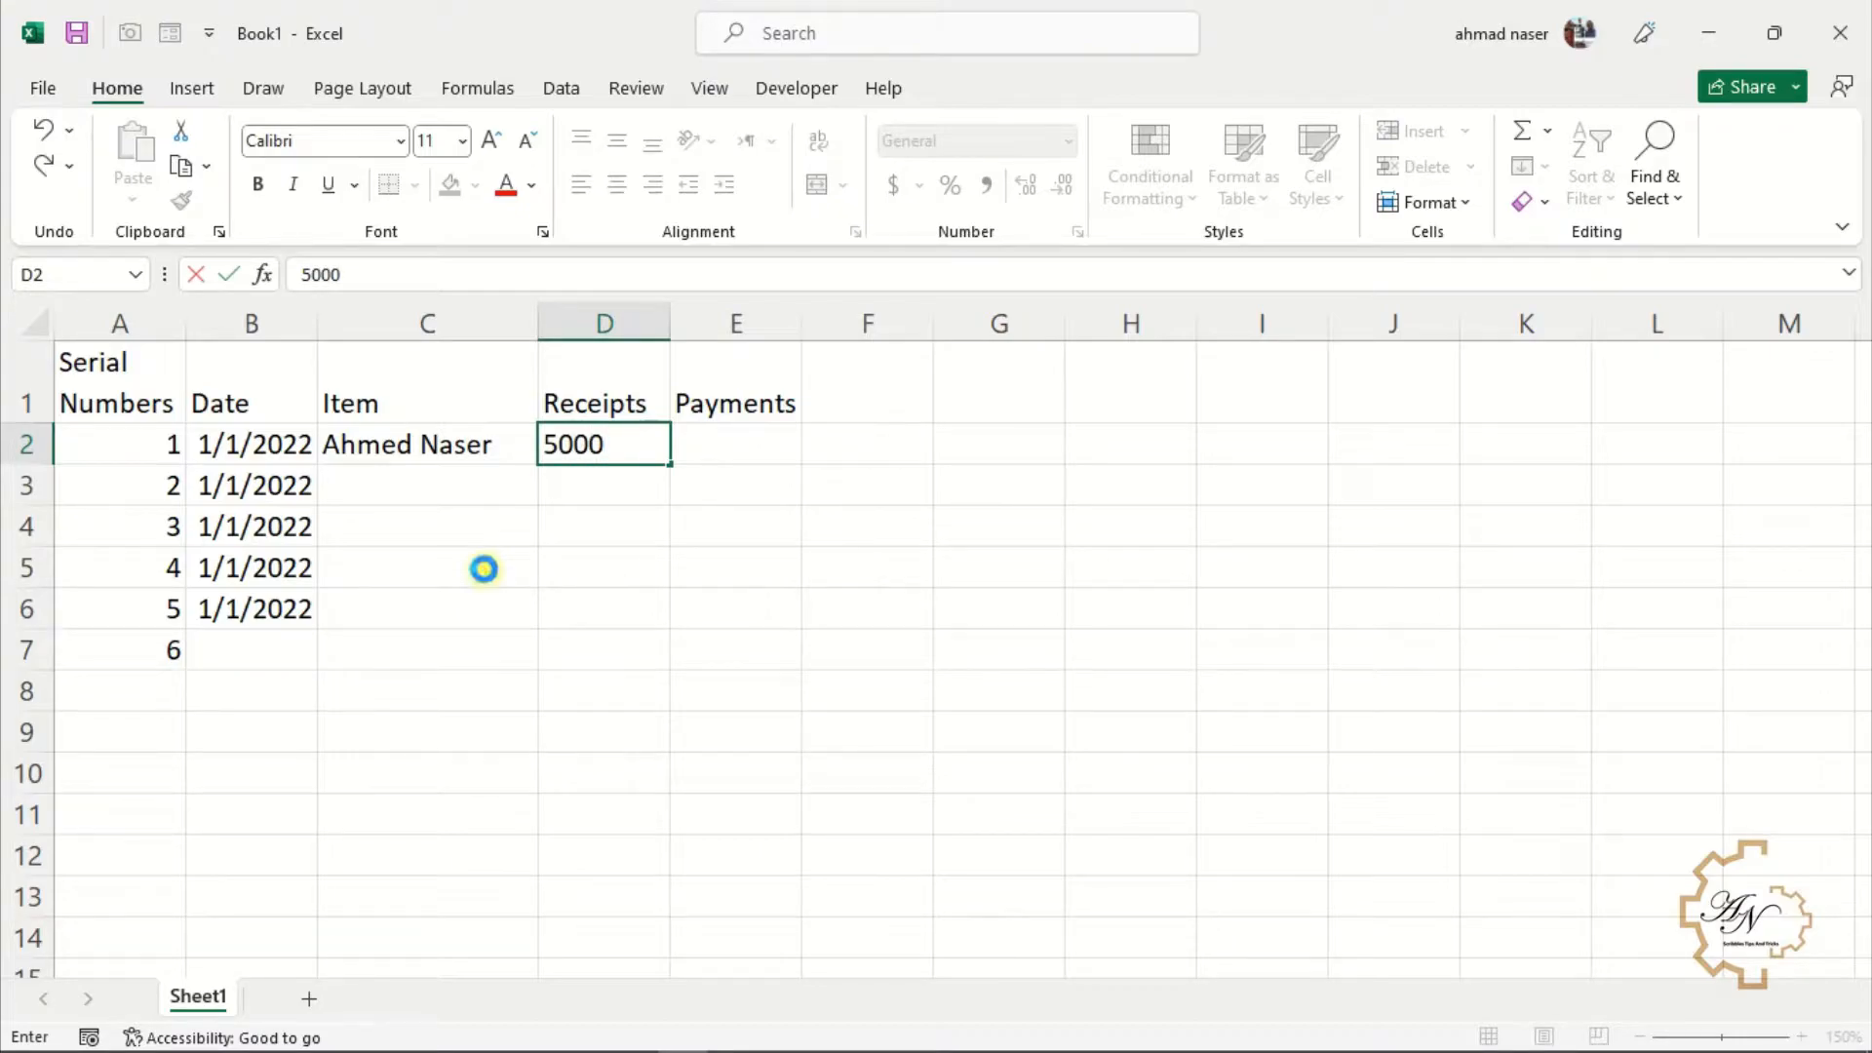
pyautogui.press('Return')
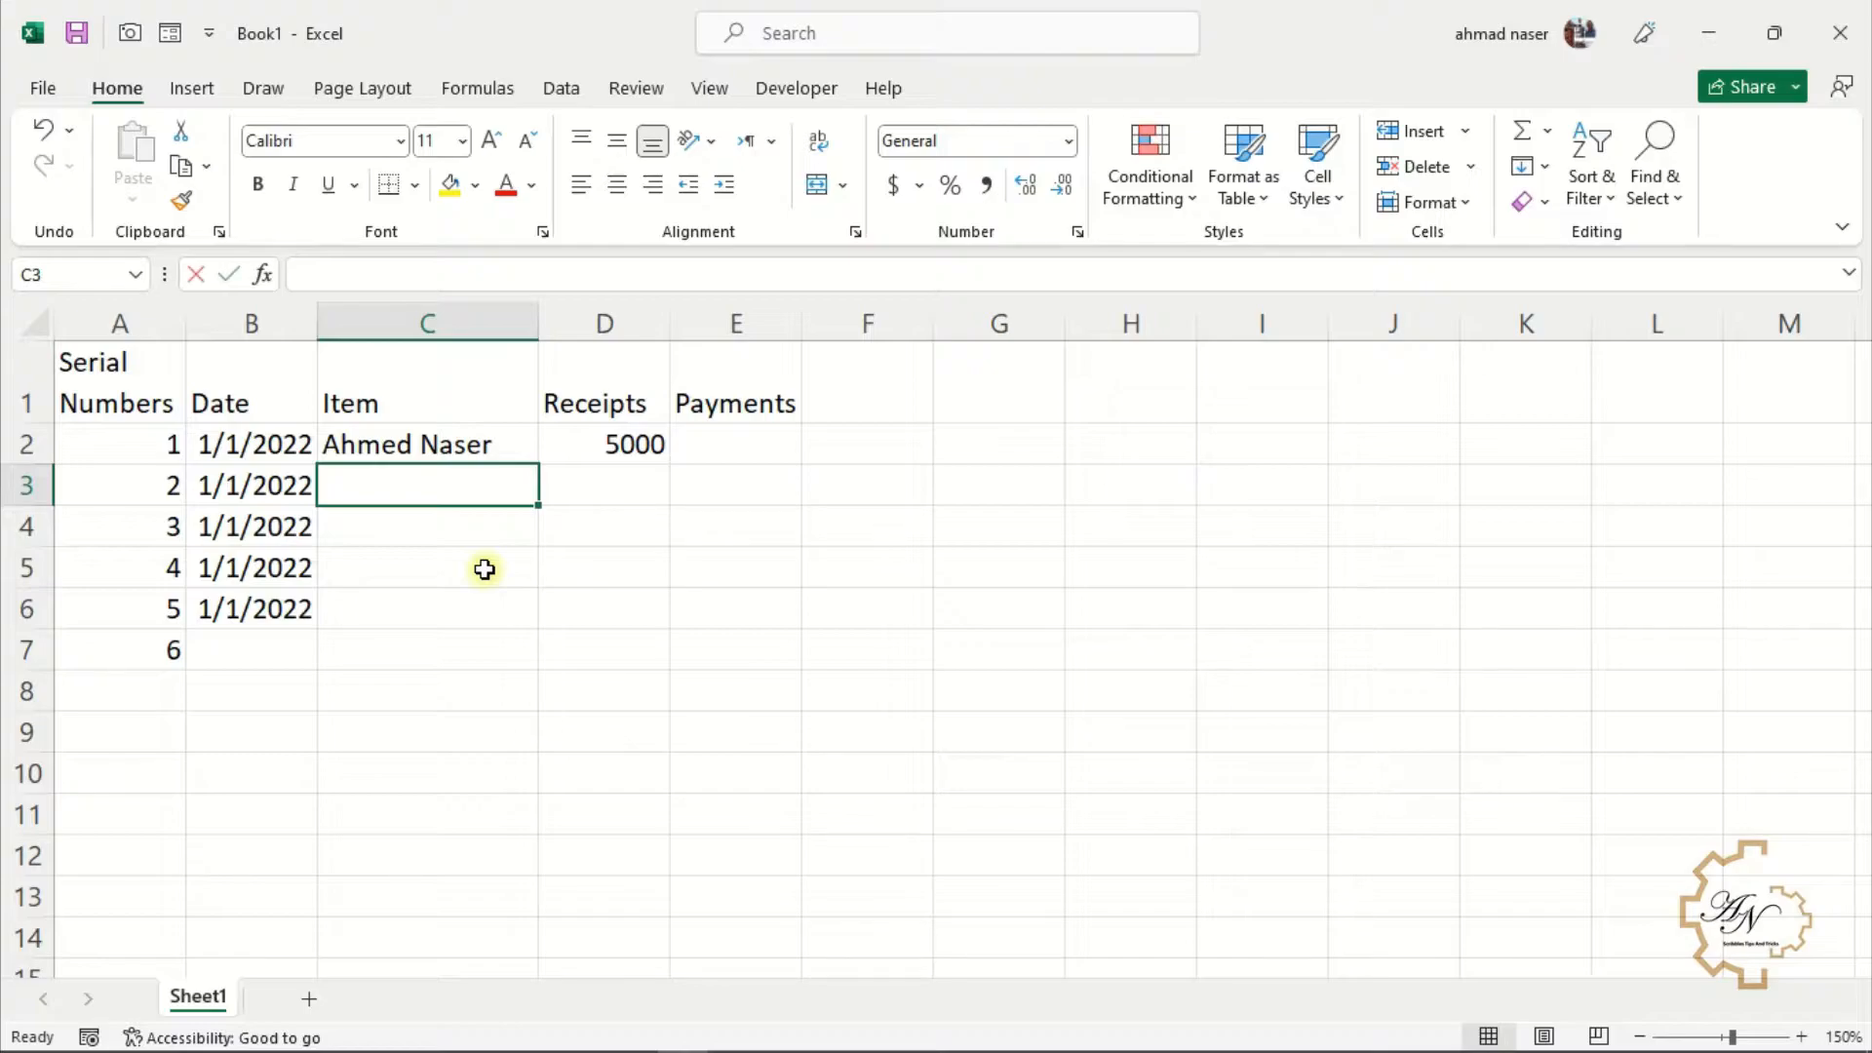
# Enter Office rent as the item in C3 with a payment of 500 in E3
pyautogui.write('Office rent')
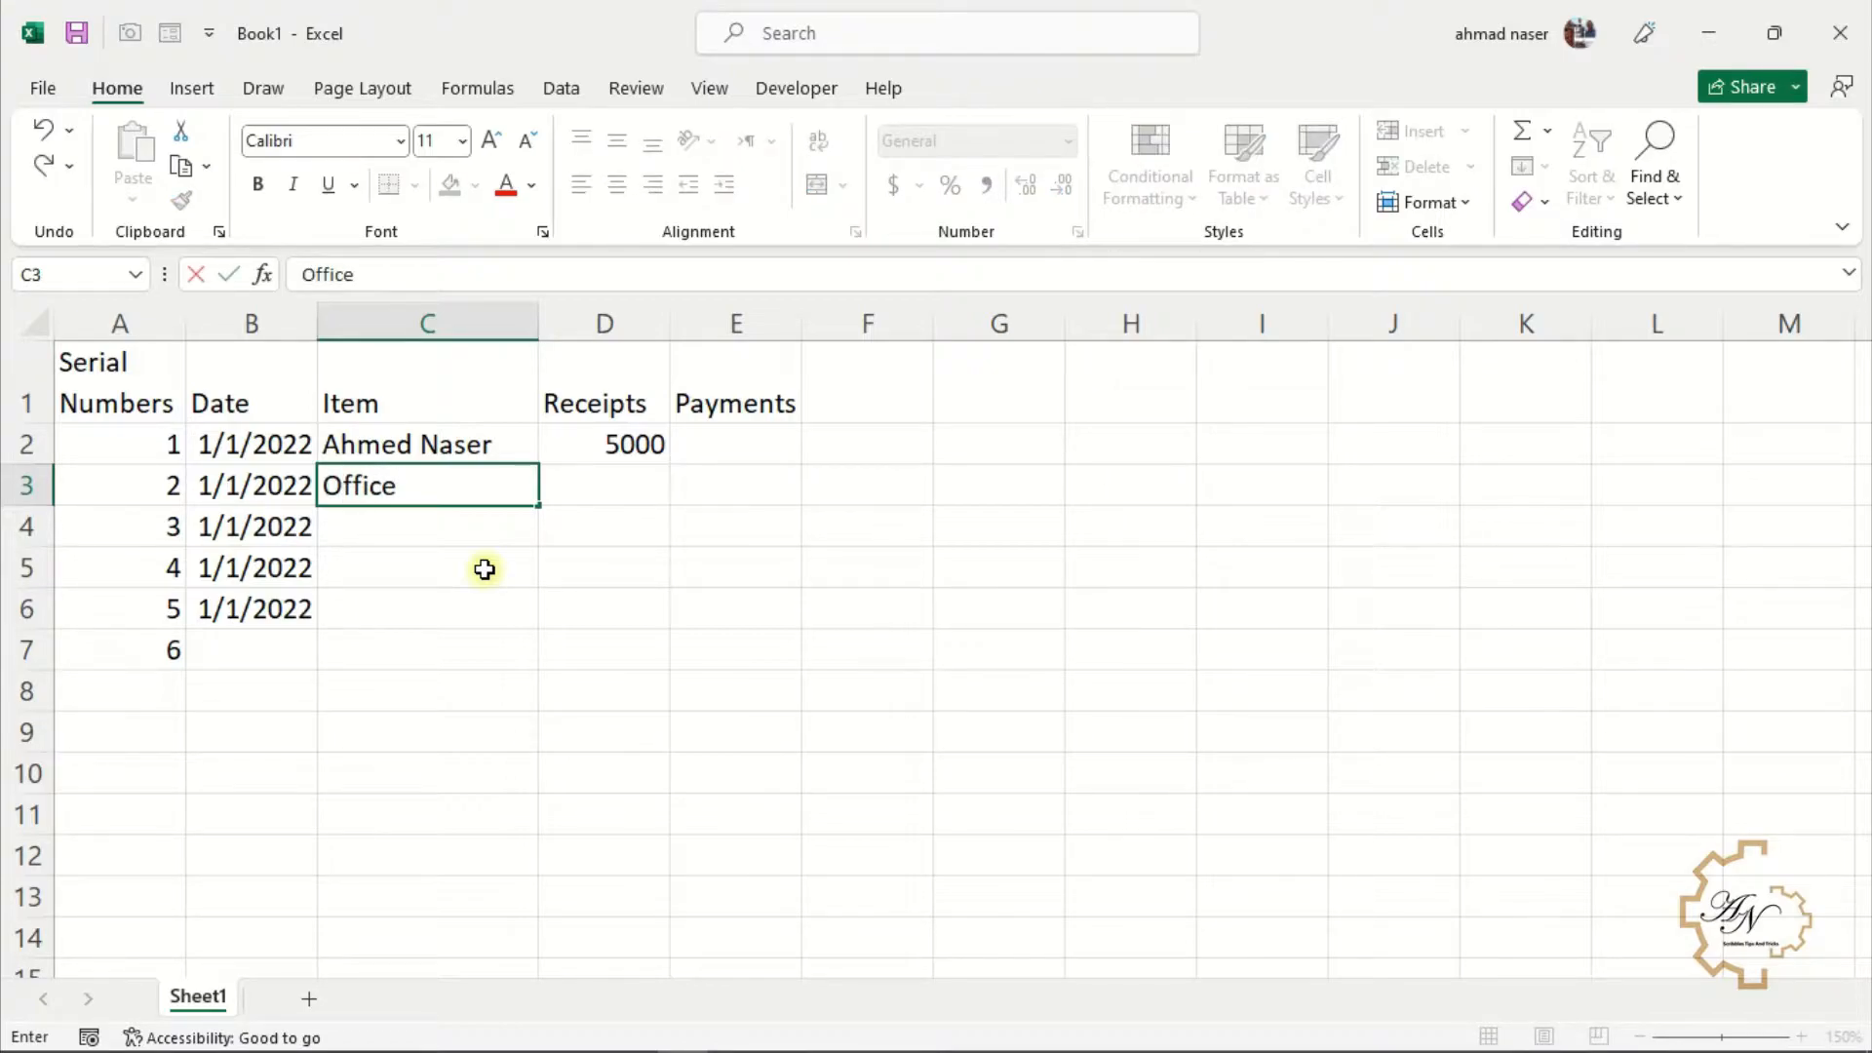
pyautogui.press('Tab')
pyautogui.press('Tab')
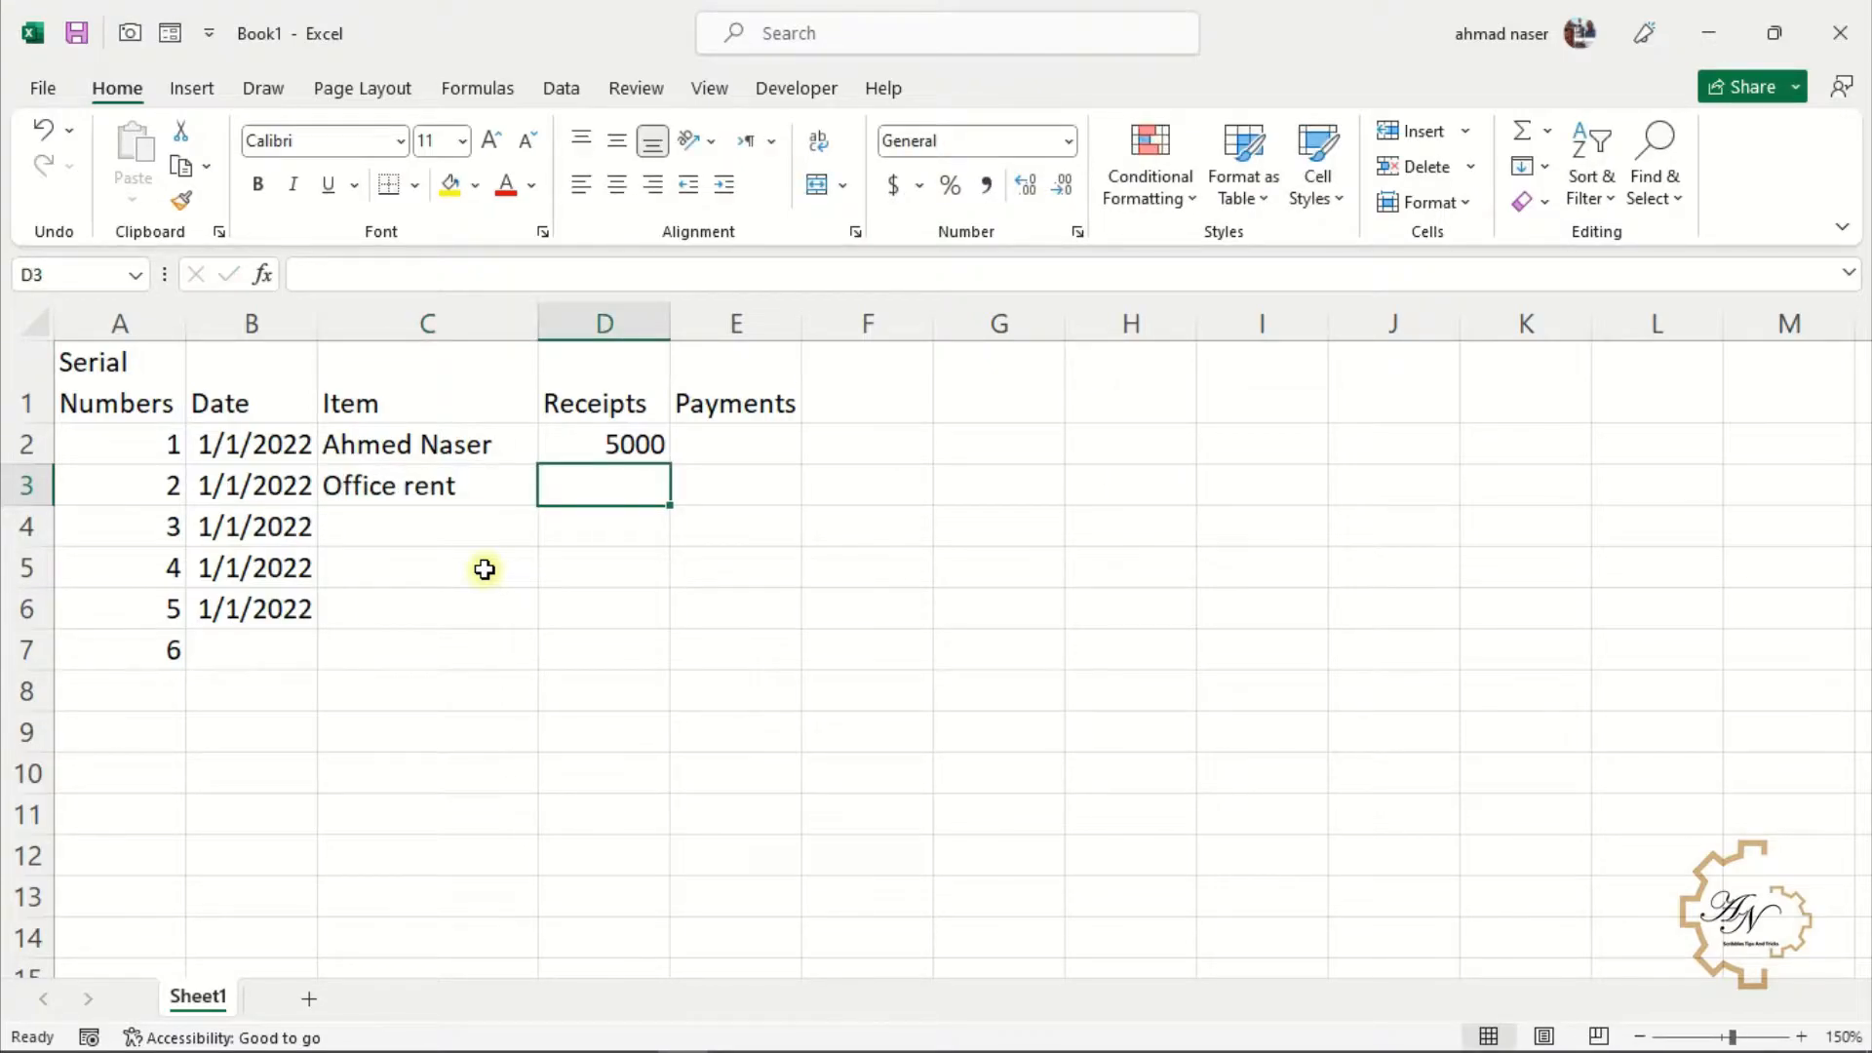
pyautogui.write('500')
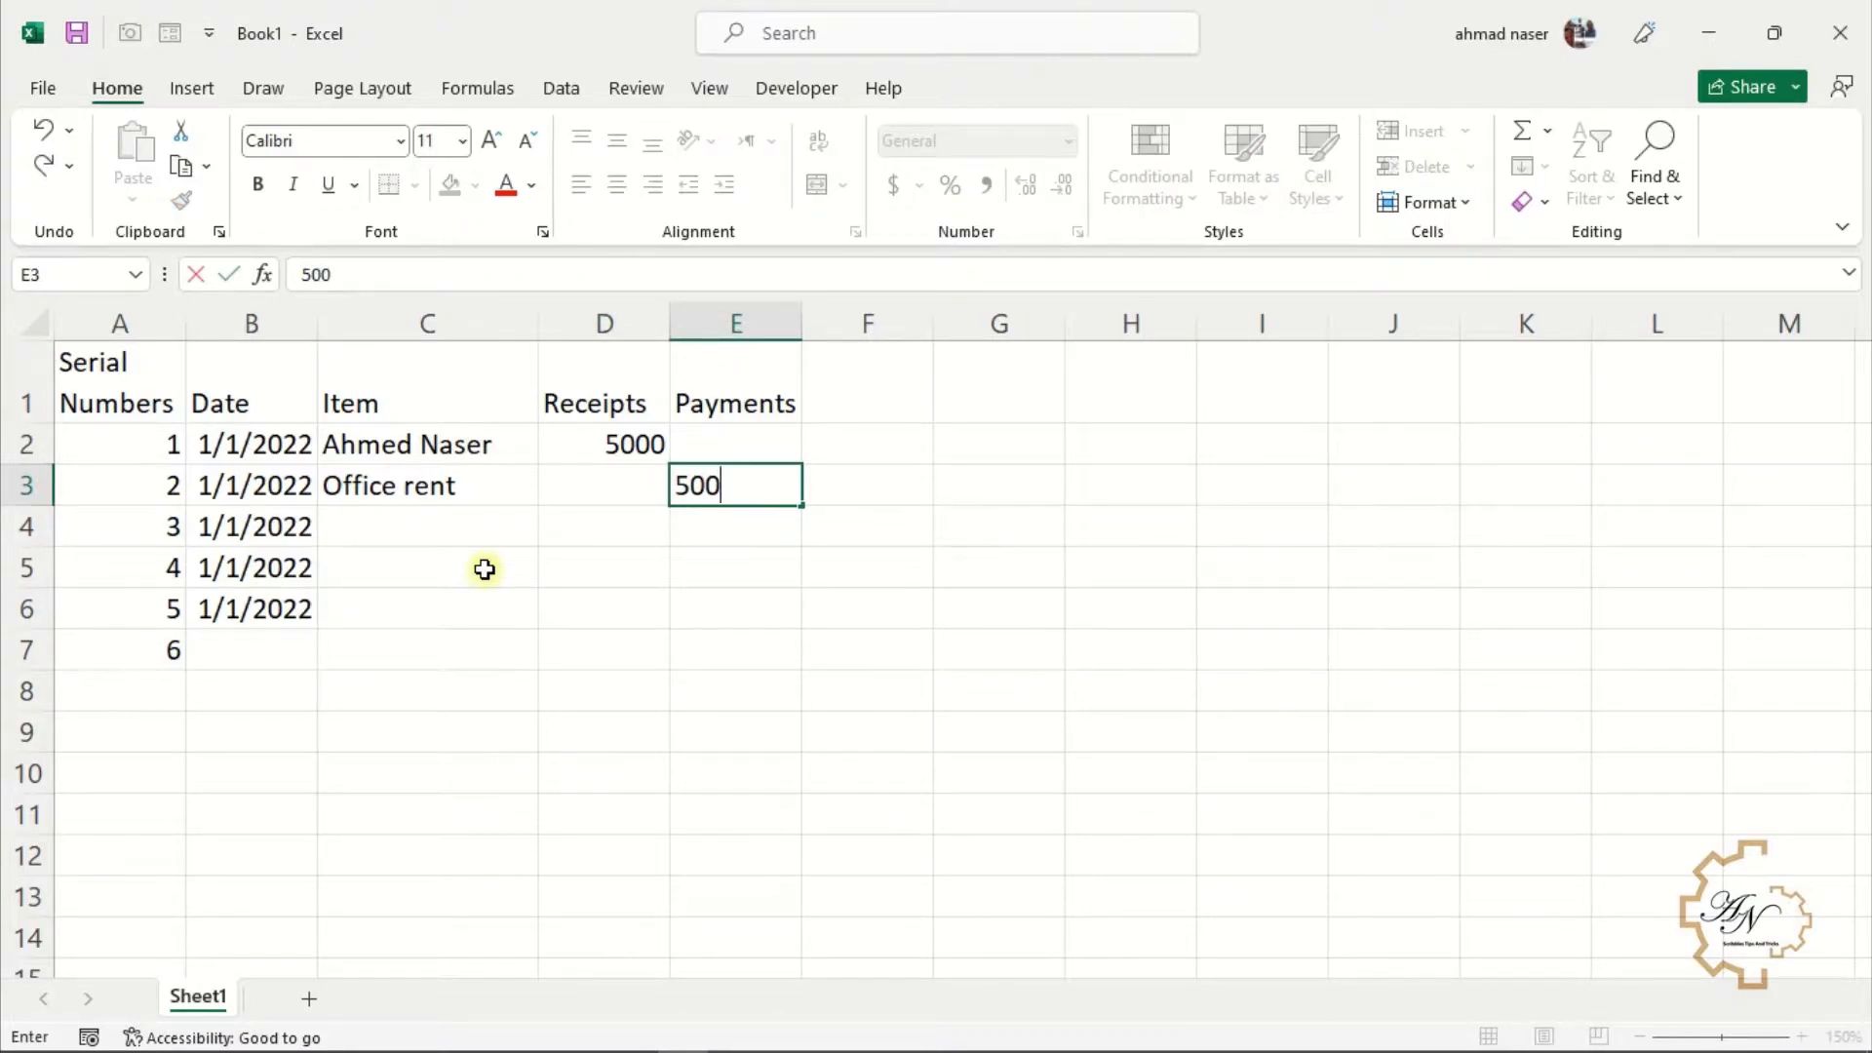
pyautogui.press('Return')
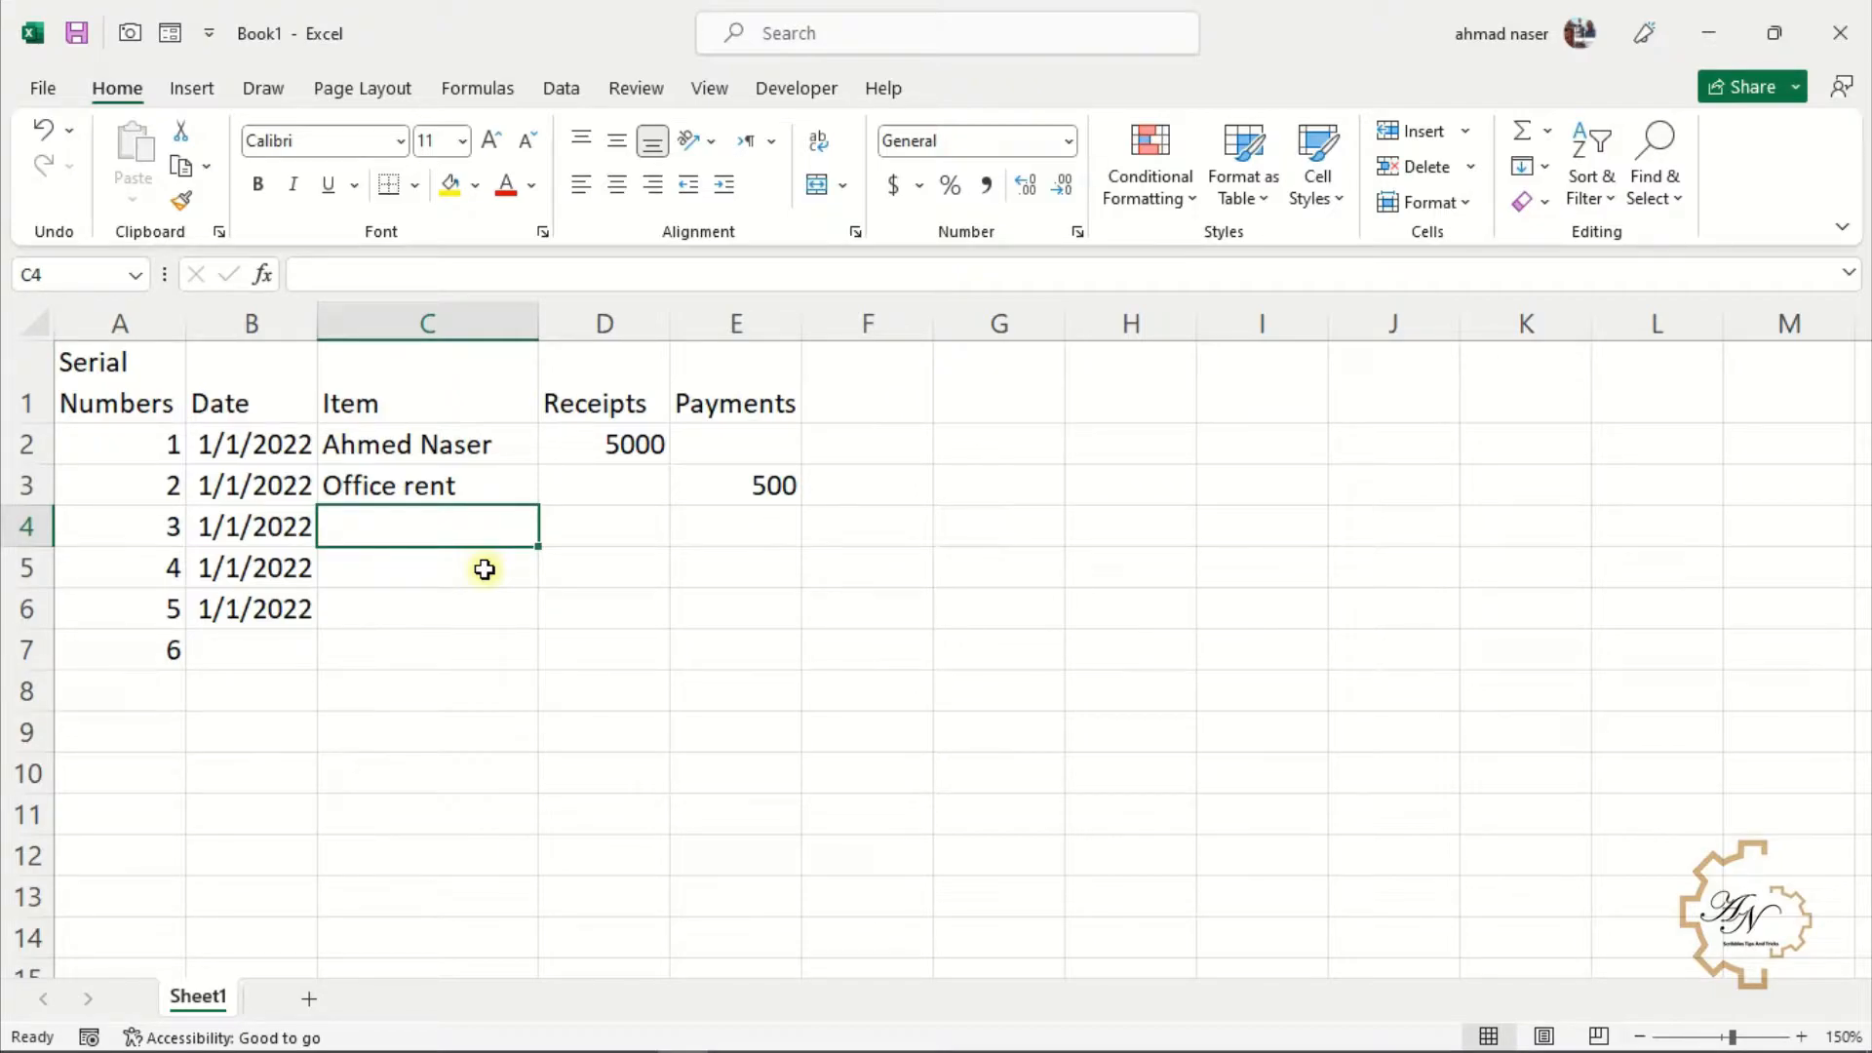
# Reuse the same person's name via AutoComplete in C4 and enter a payment of 1000 in E4
pyautogui.write('A')
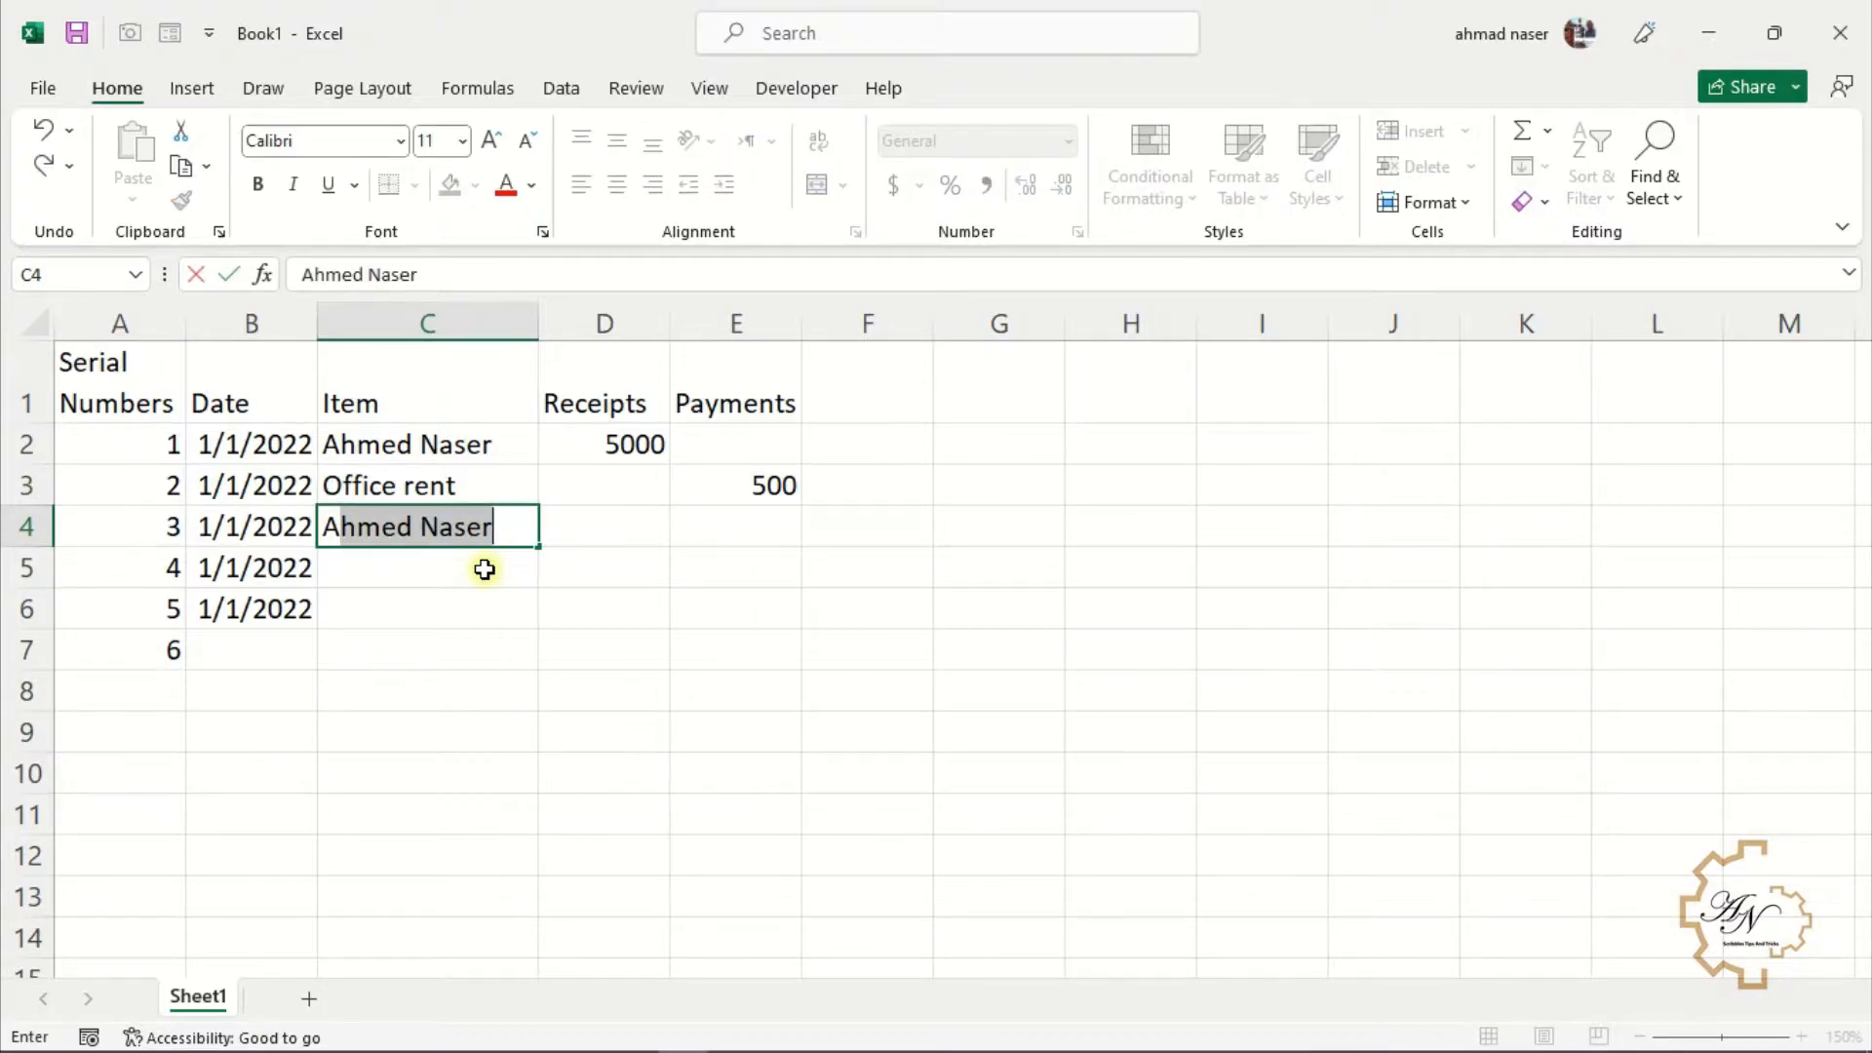
pyautogui.press('Tab')
pyautogui.press('Tab')
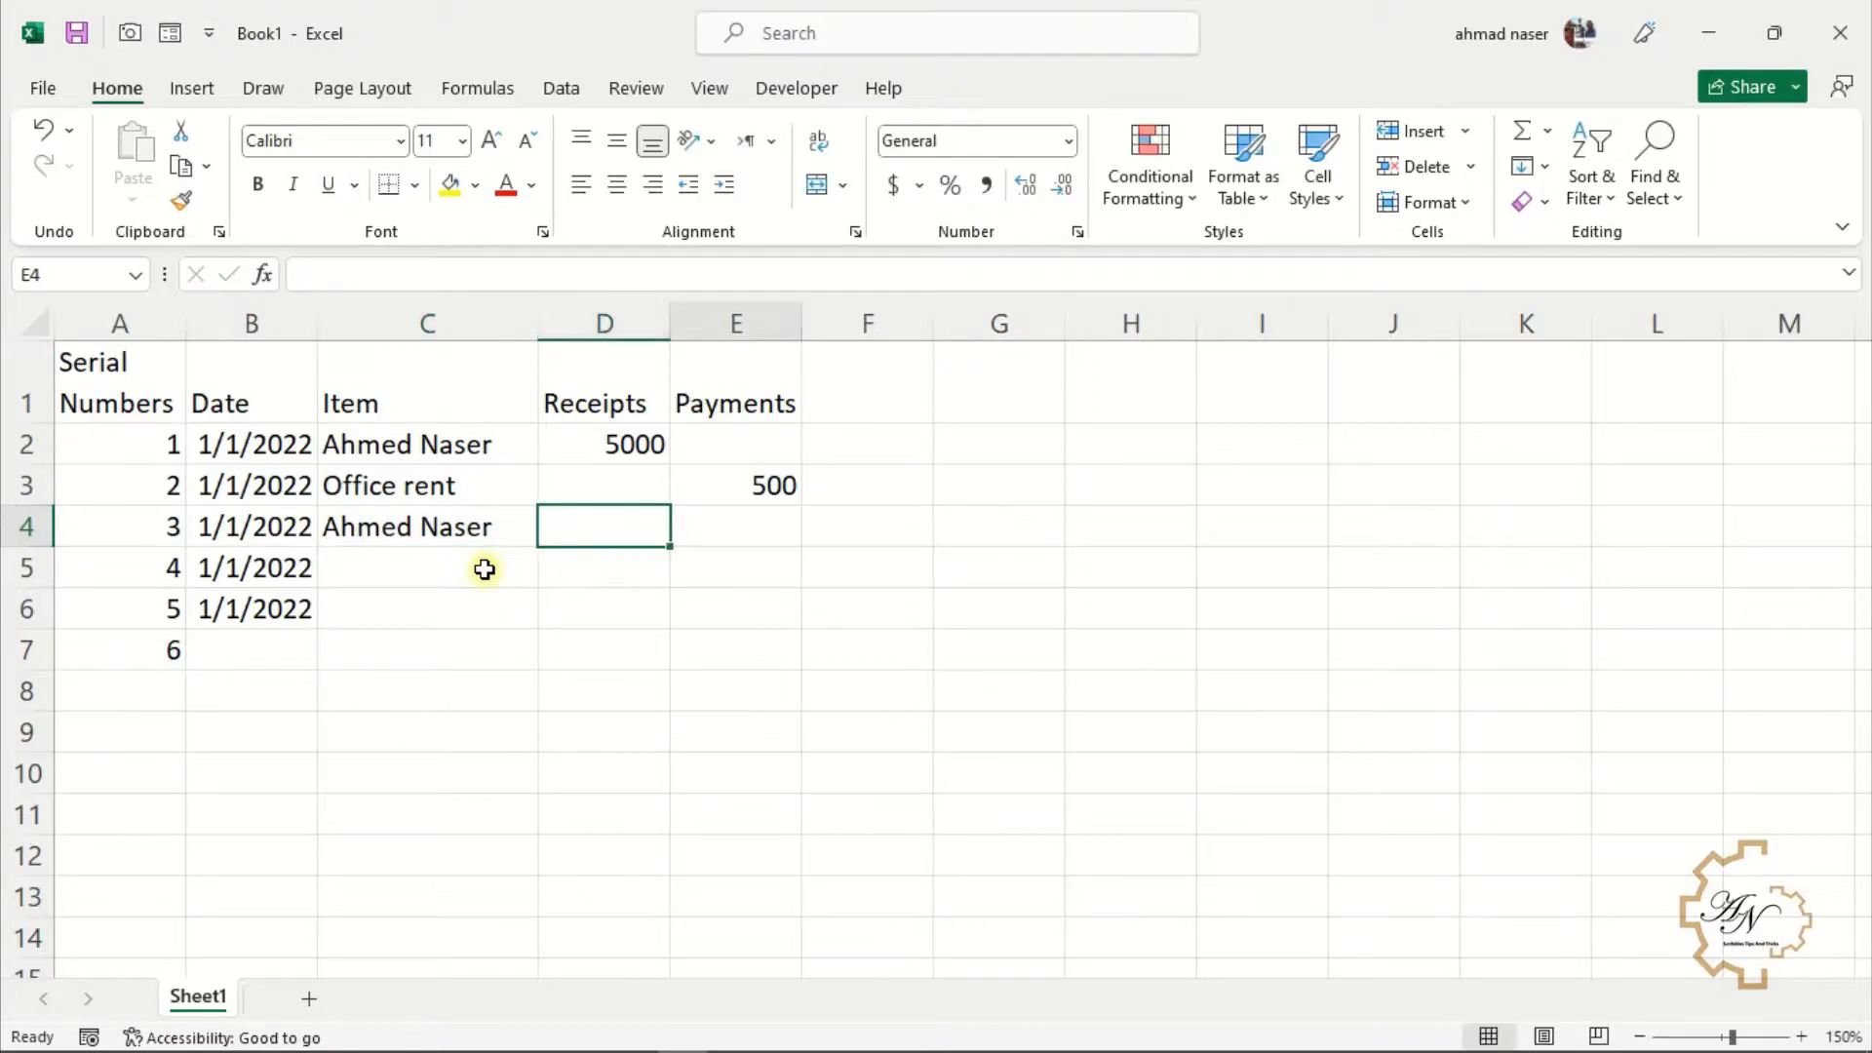
pyautogui.write('1000')
pyautogui.click(484, 570)
pyautogui.write('a')
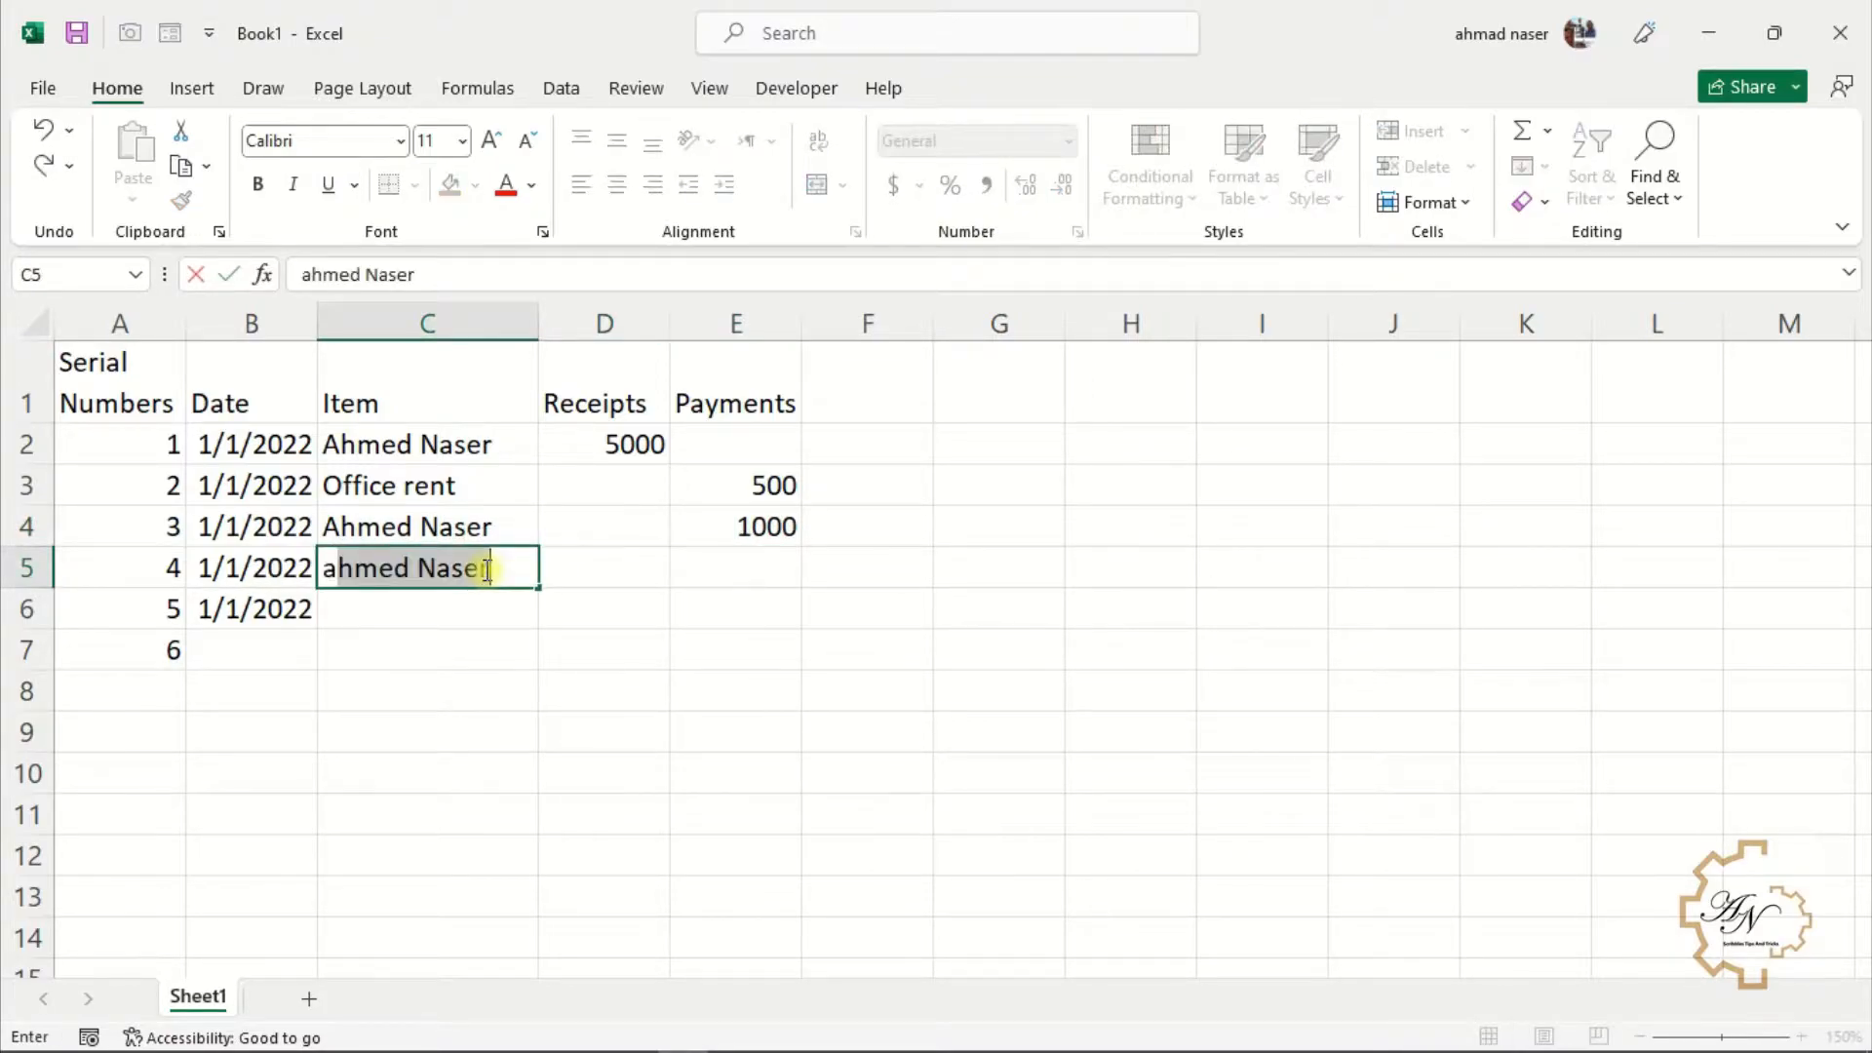
pyautogui.write('hmed')
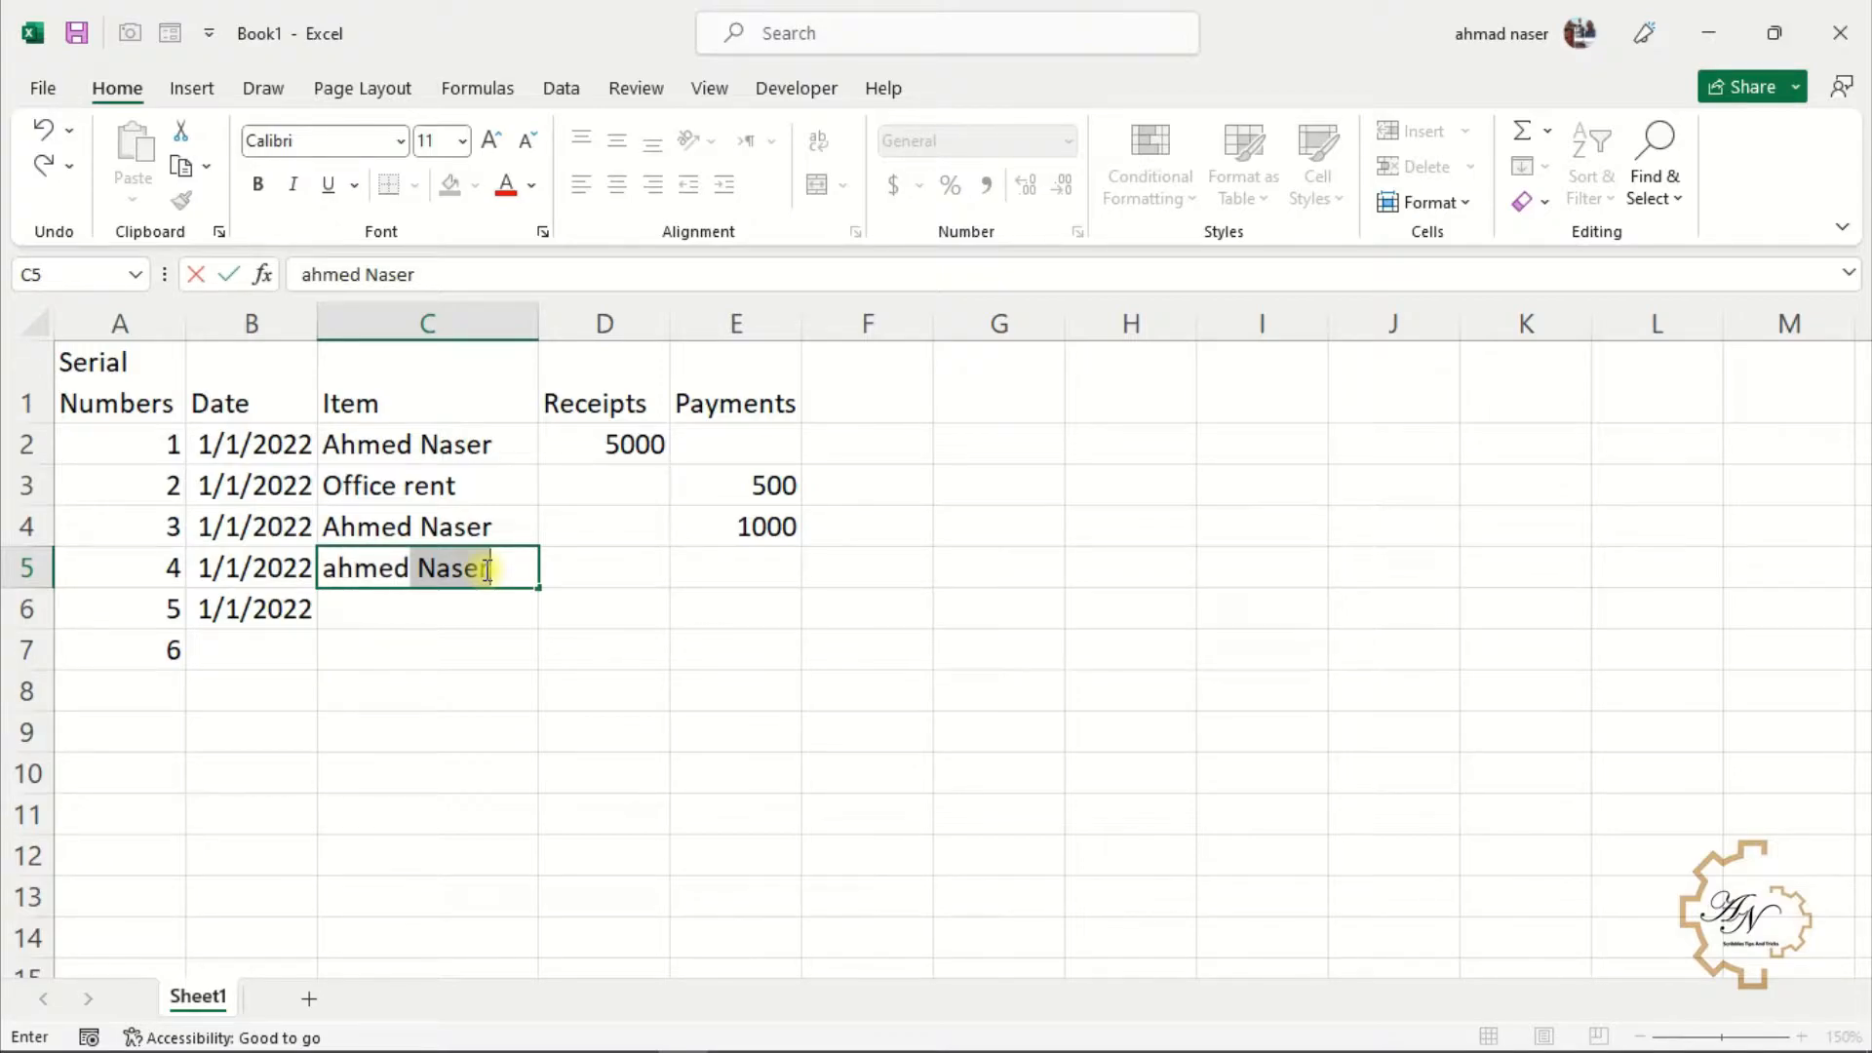
pyautogui.press('Delete')
pyautogui.press('Return')
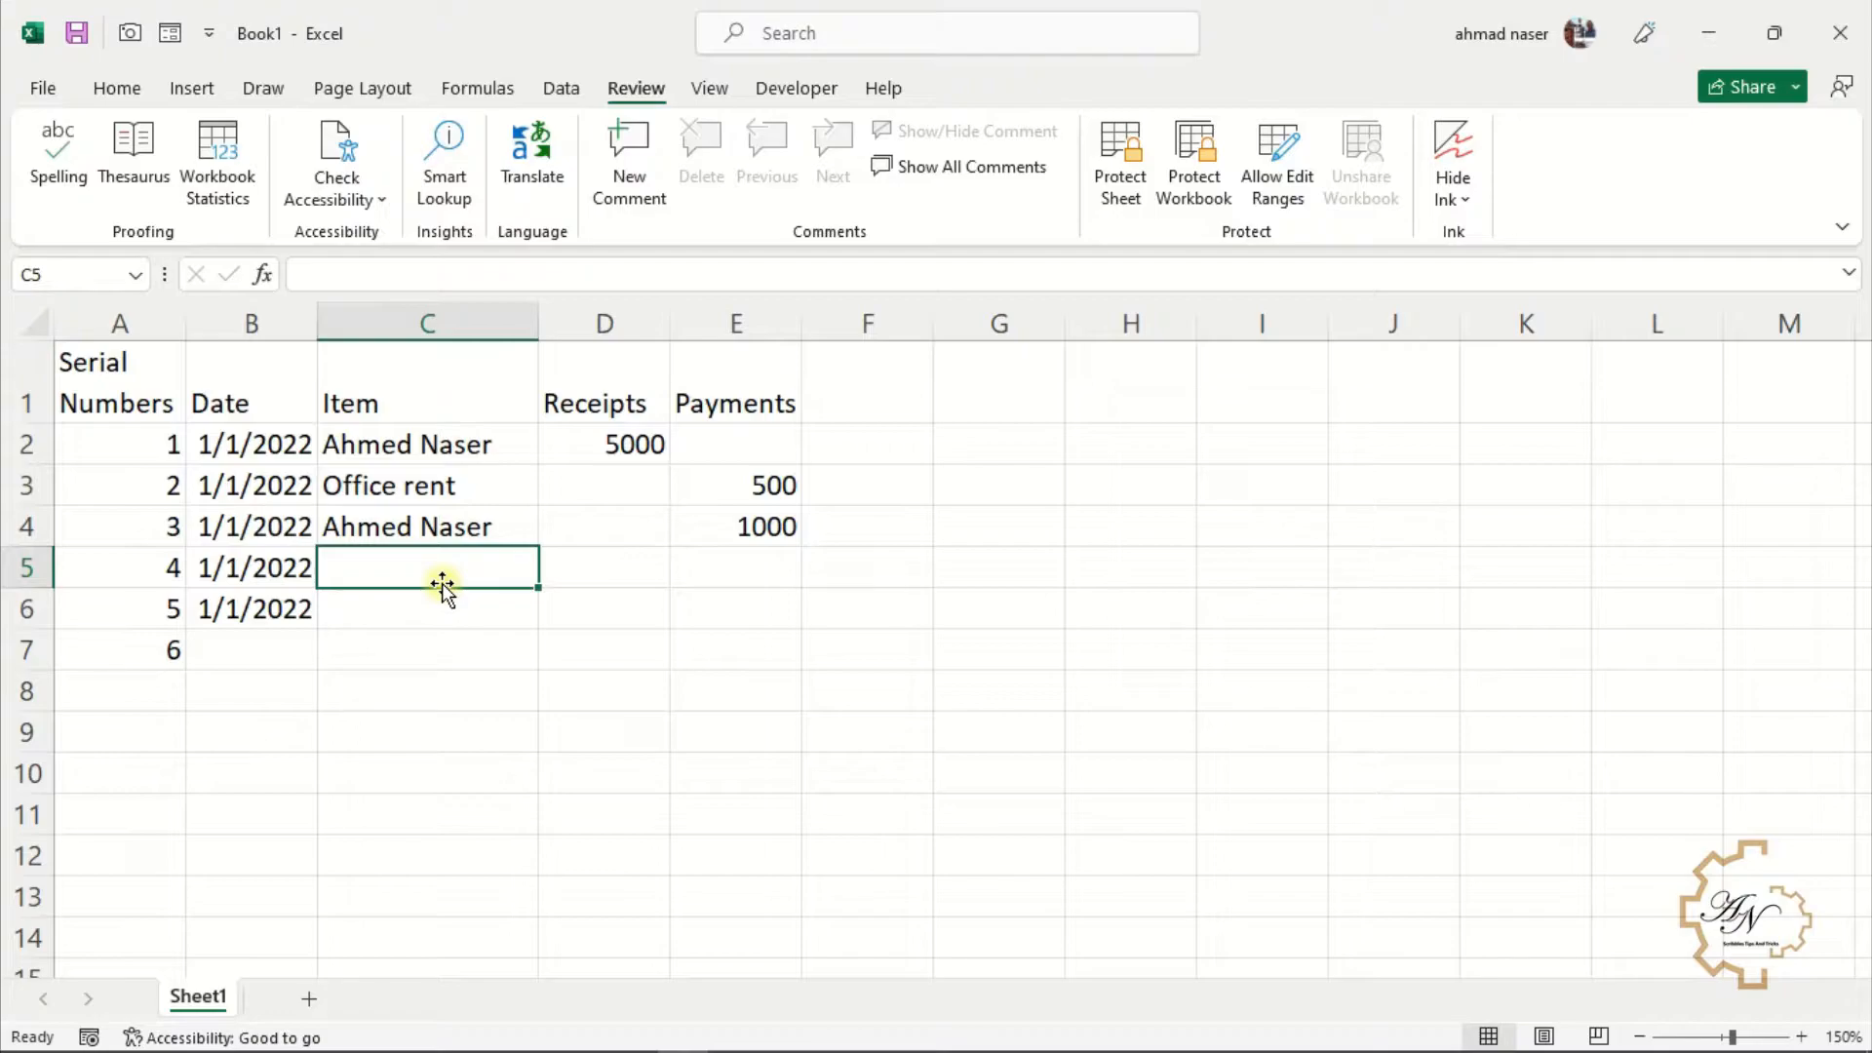
# Paste Supplies into C5 and copy the 1000 payment from the cell above into E5
pyautogui.write('Supplies')
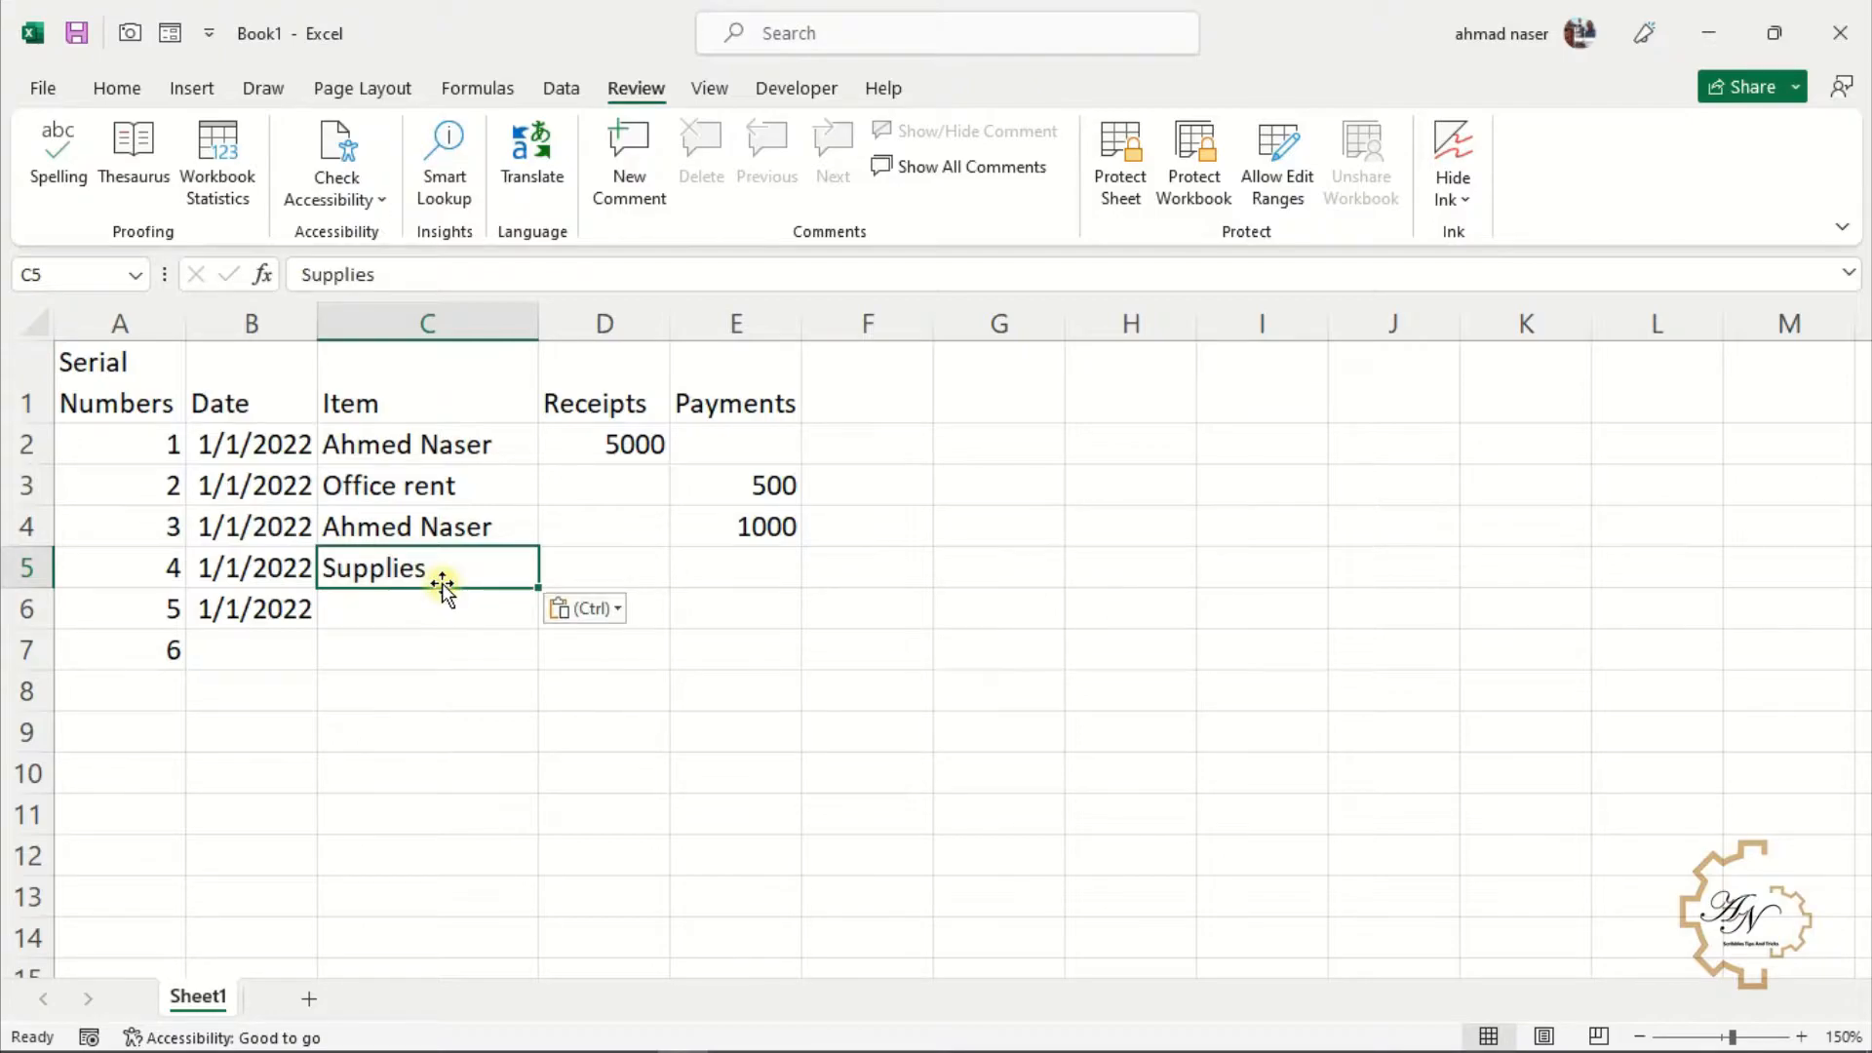
pyautogui.press('Right')
pyautogui.press('Right')
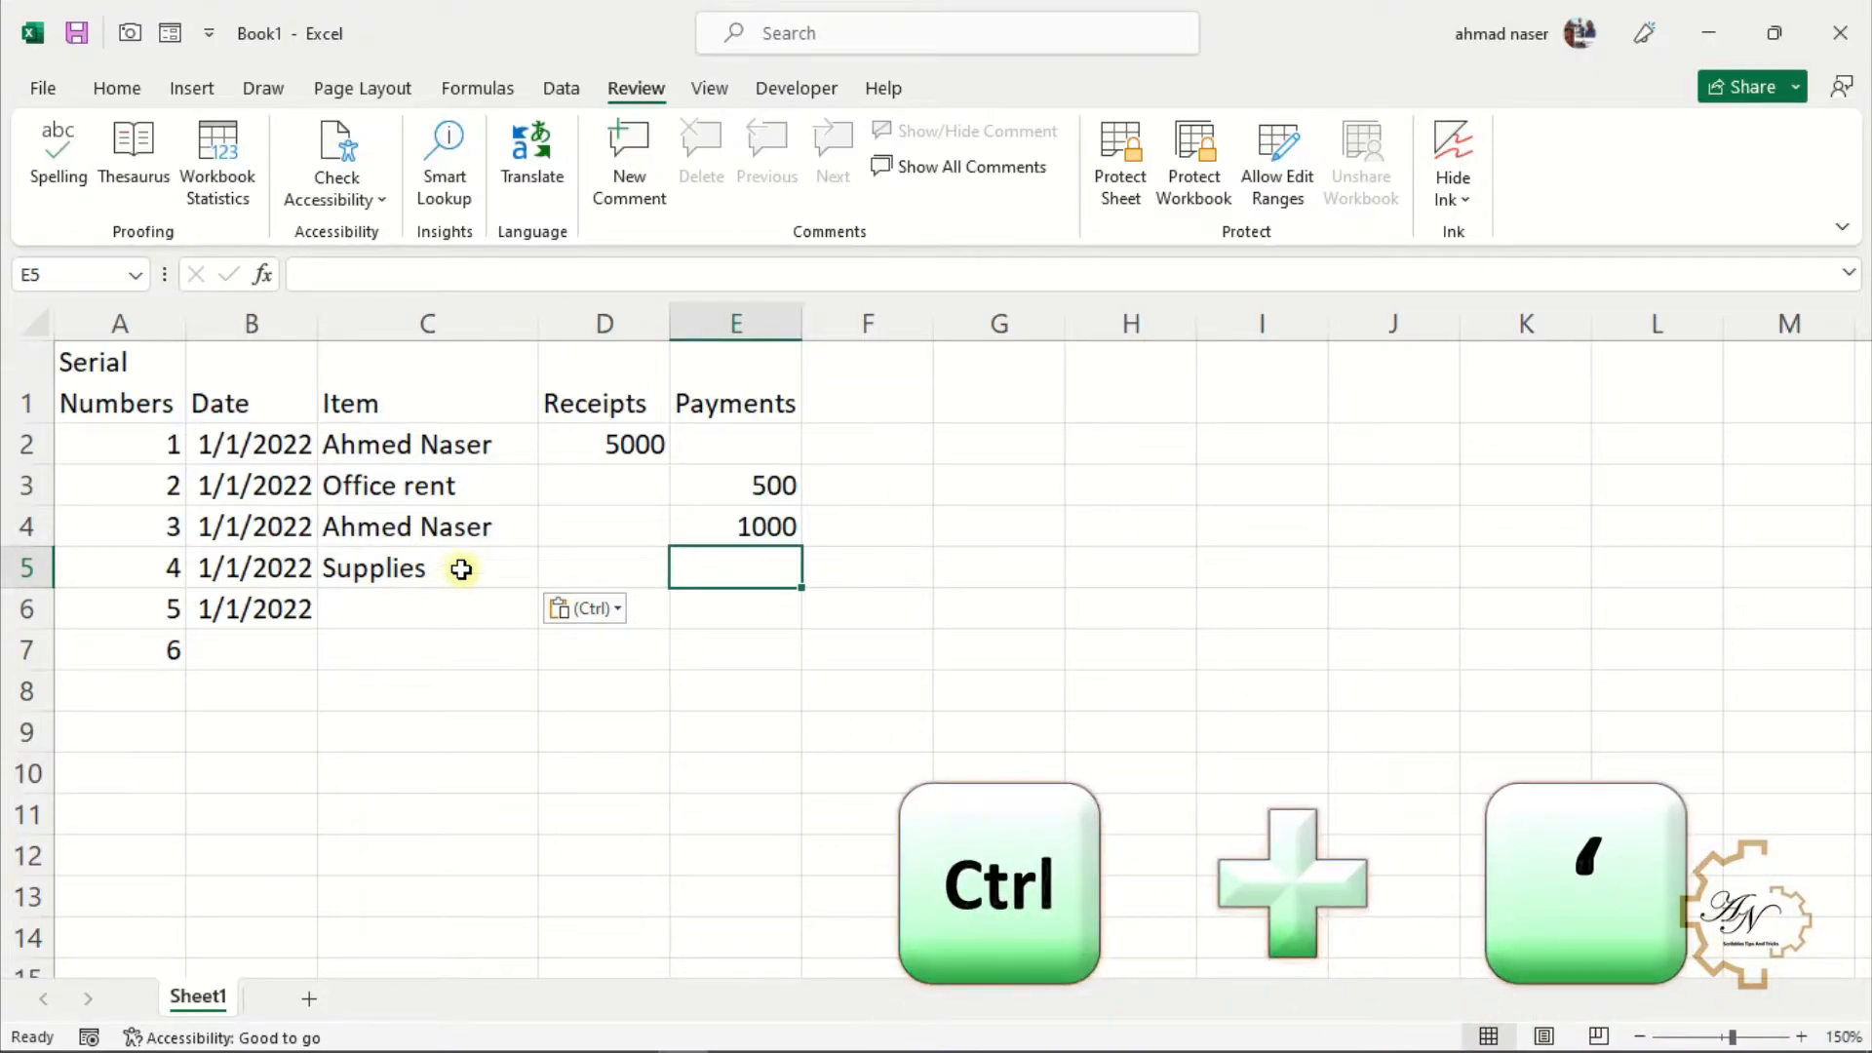
pyautogui.hotkey('ctrl', "'")
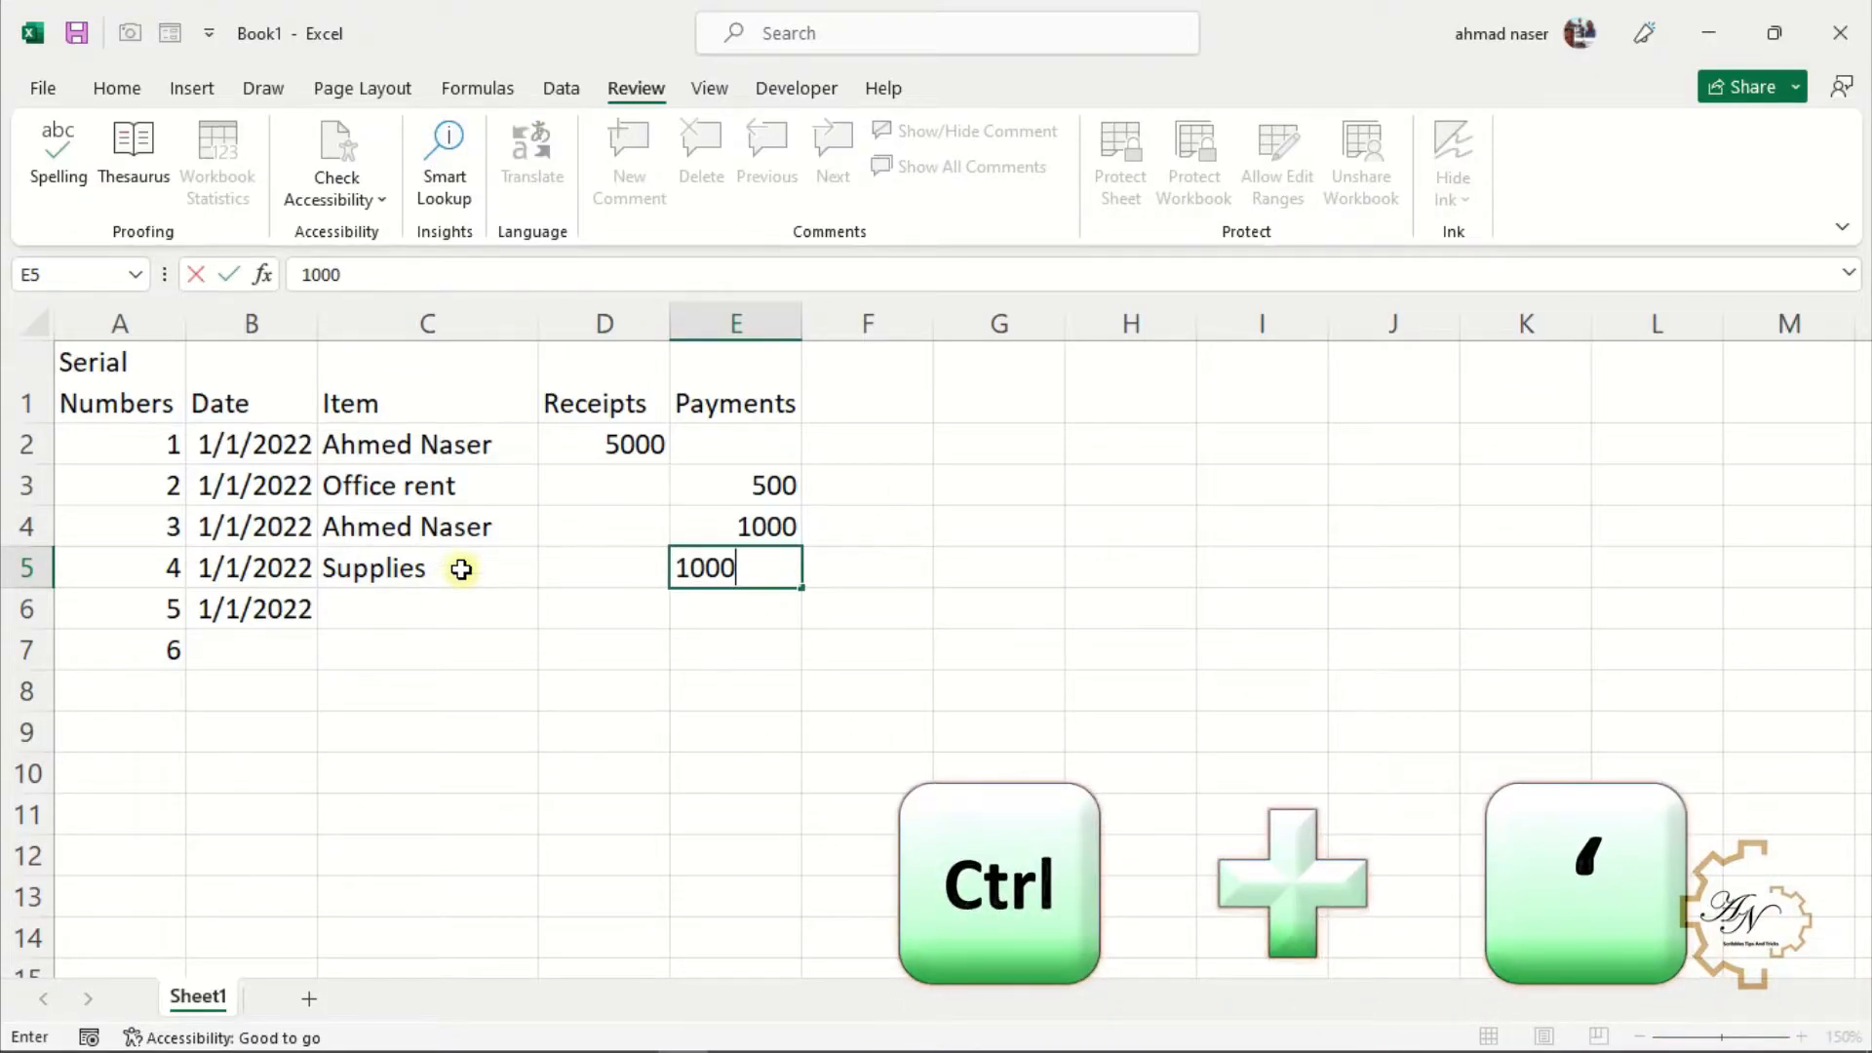
pyautogui.press('Return')
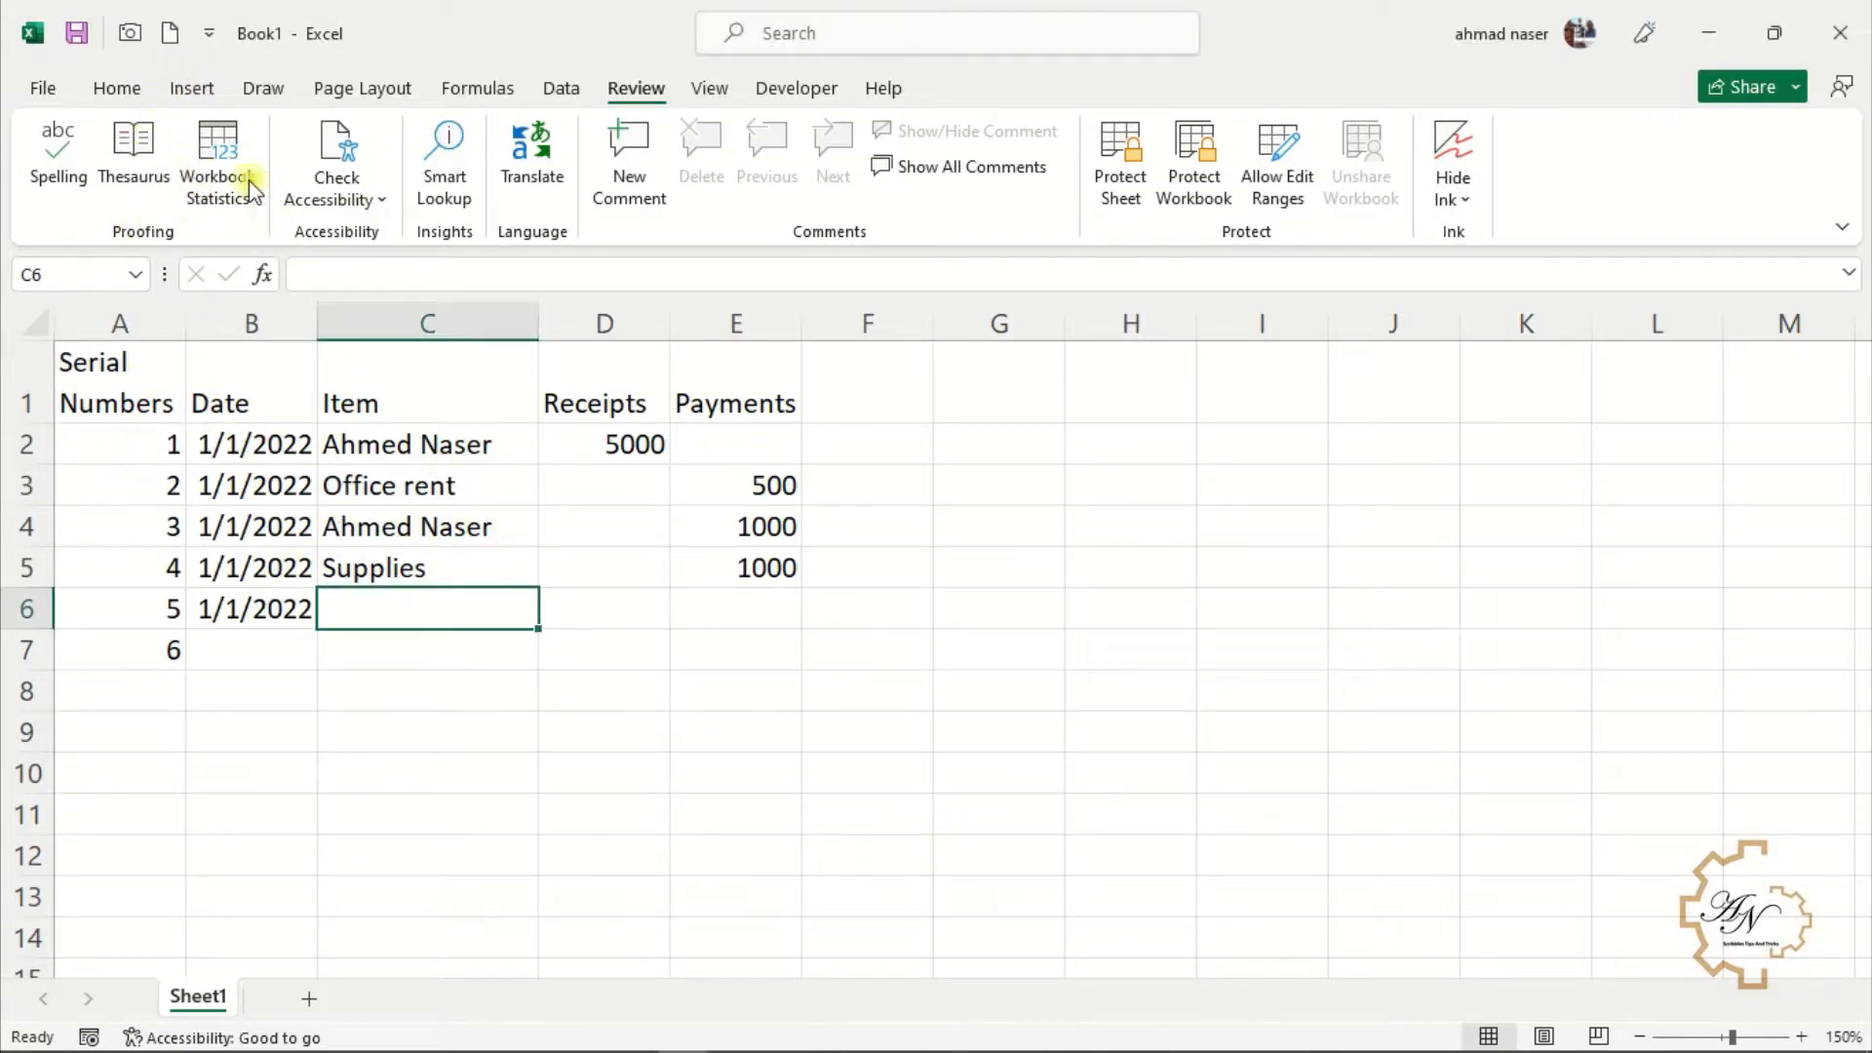
# Add the Form command from the commands not in the ribbon to the Quick Access Toolbar
pyautogui.click(205, 39)
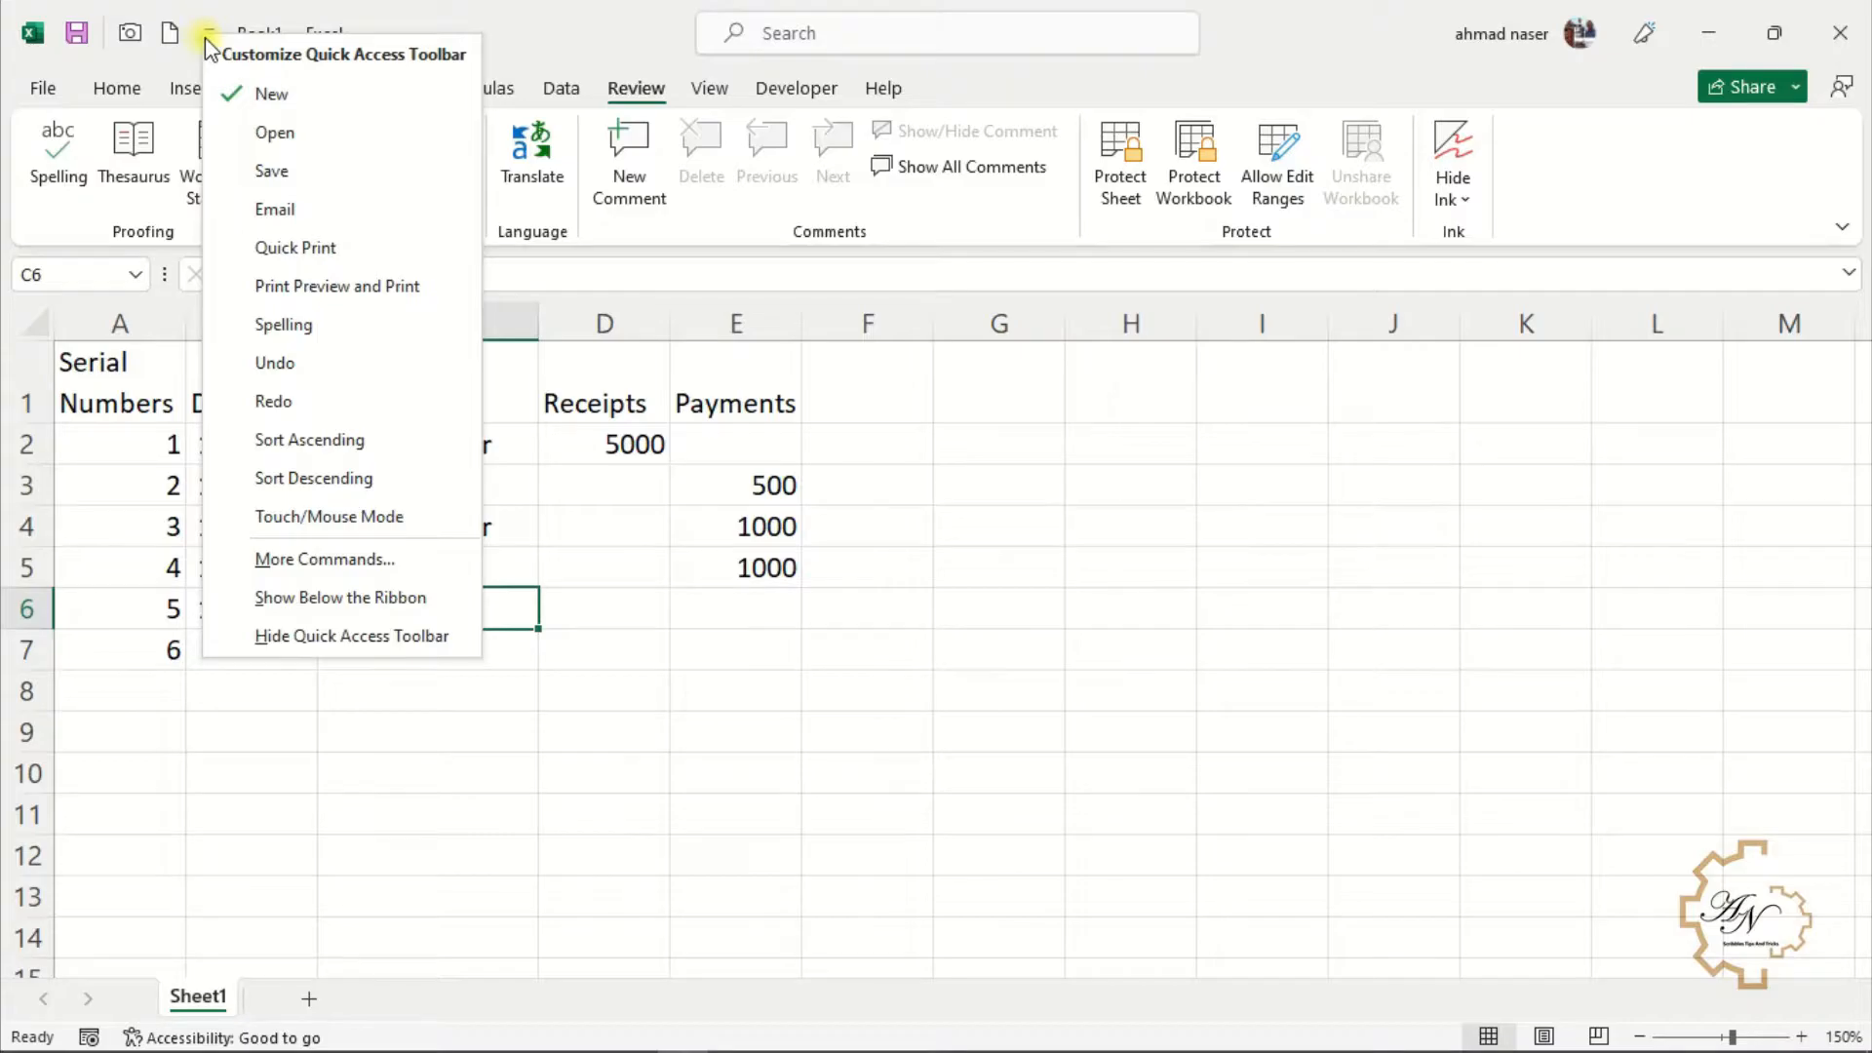
pyautogui.click(319, 561)
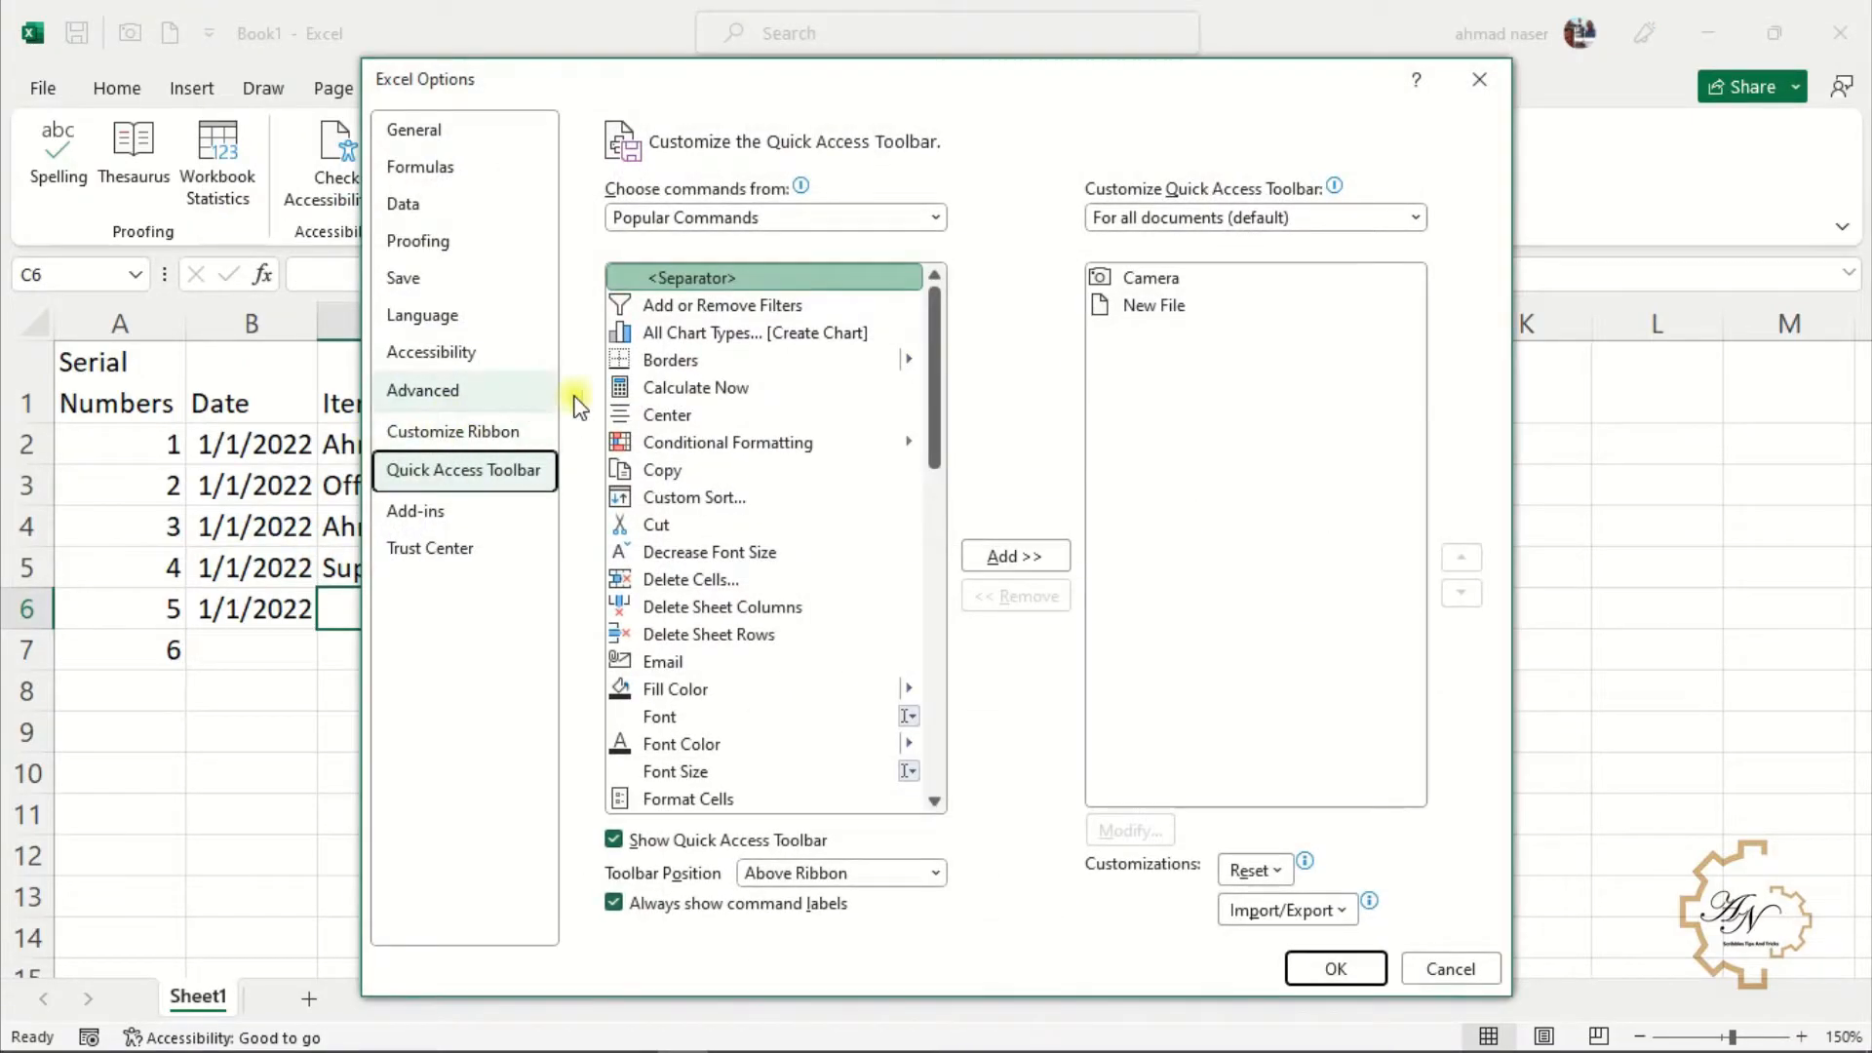
pyautogui.click(878, 216)
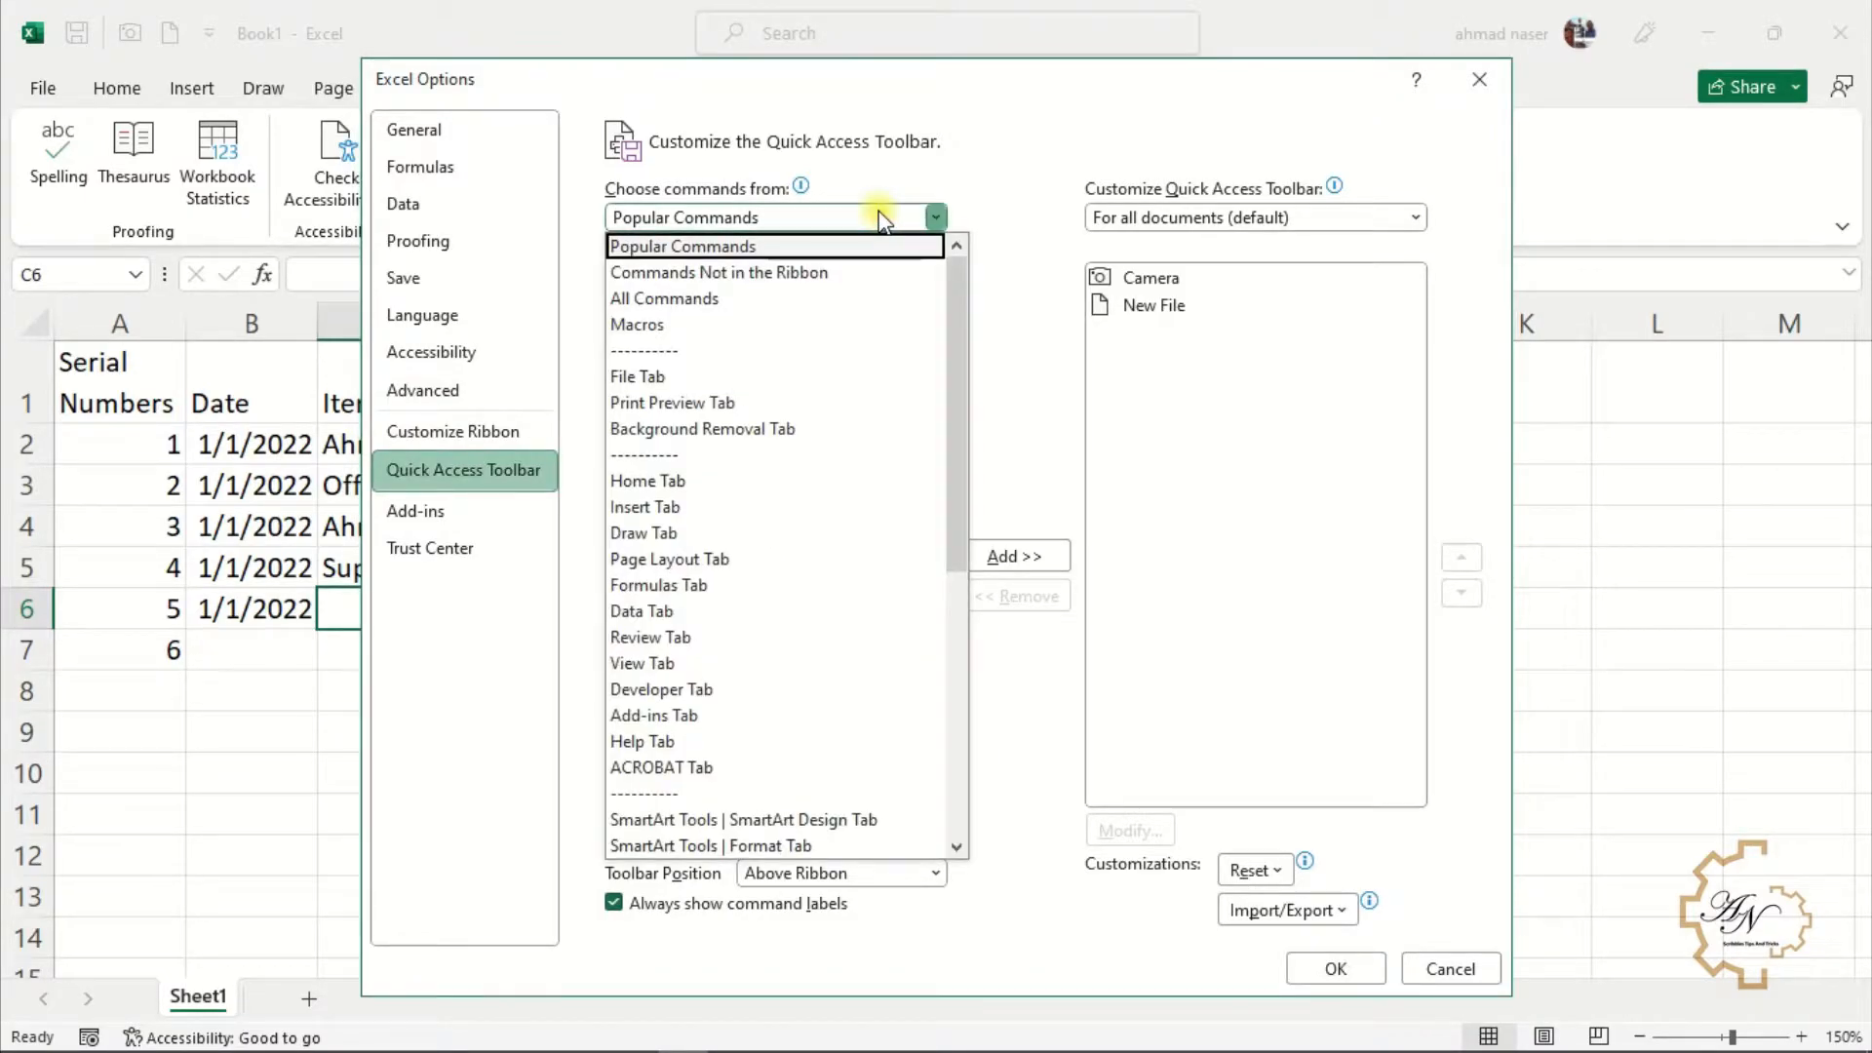
pyautogui.click(853, 272)
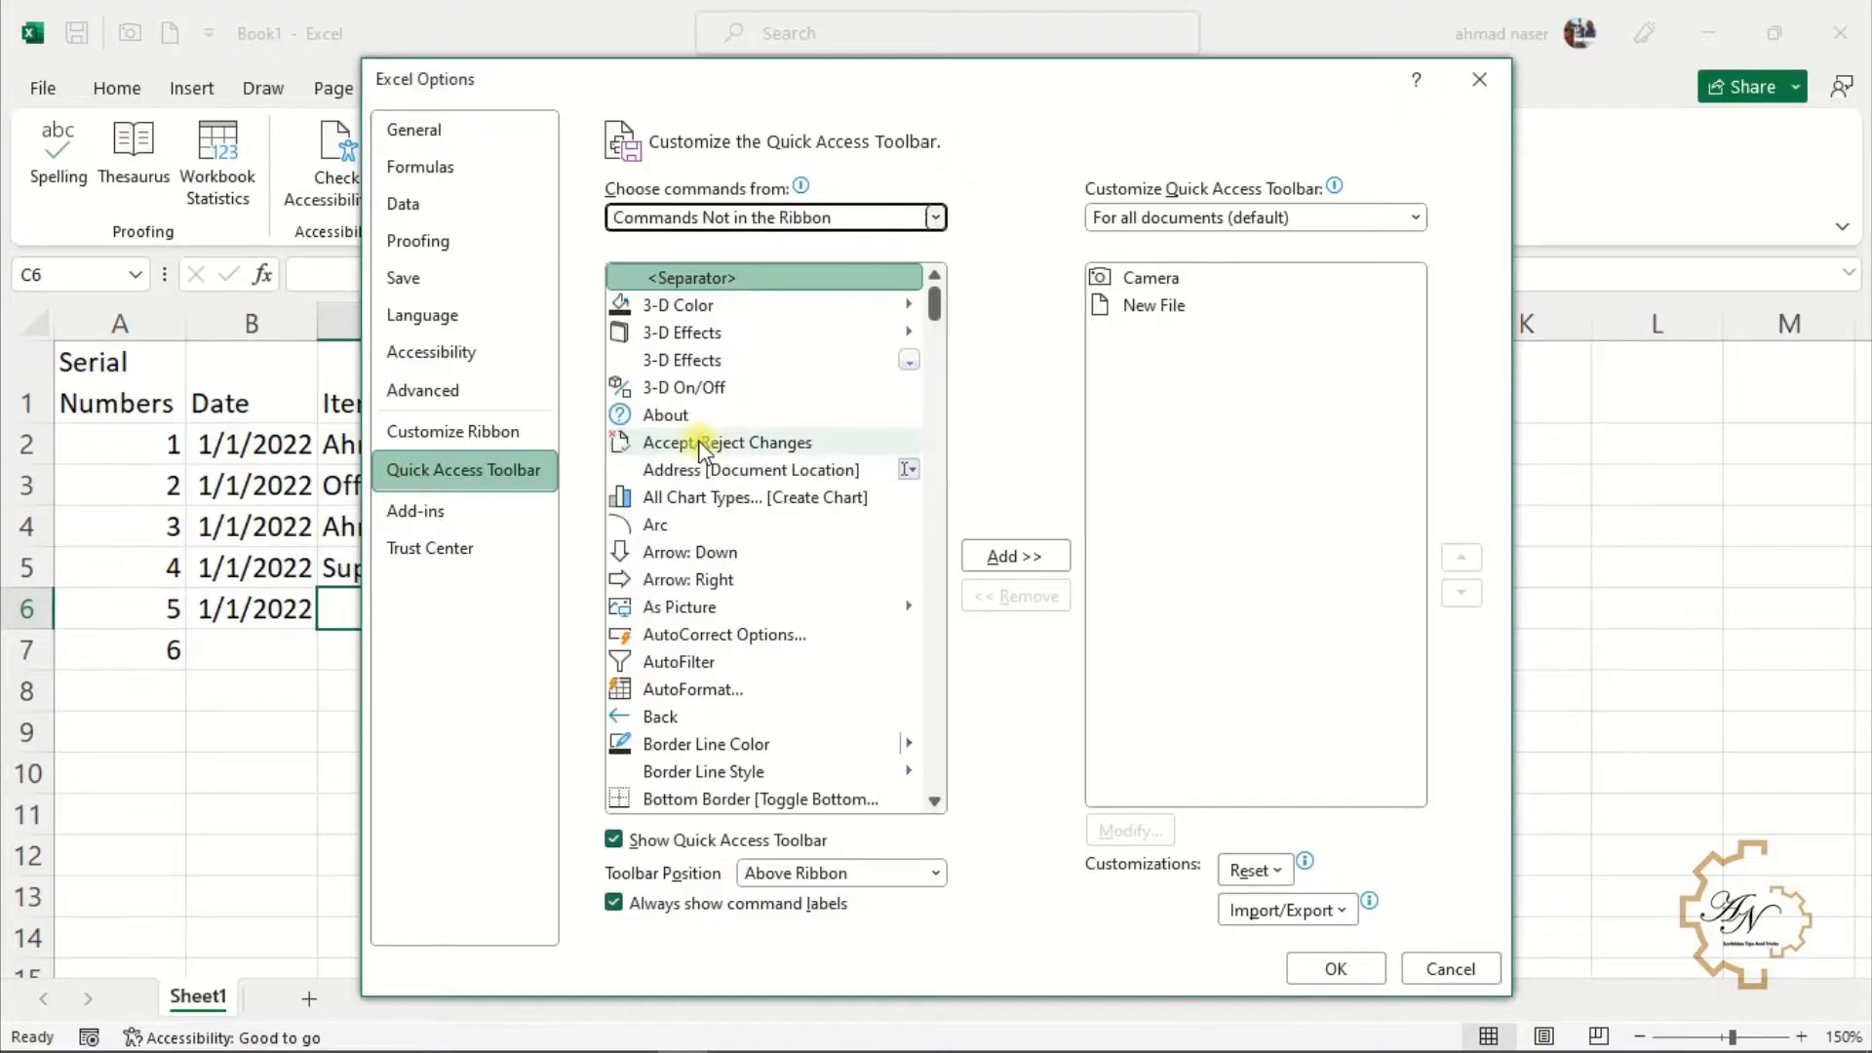
pyautogui.click(698, 443)
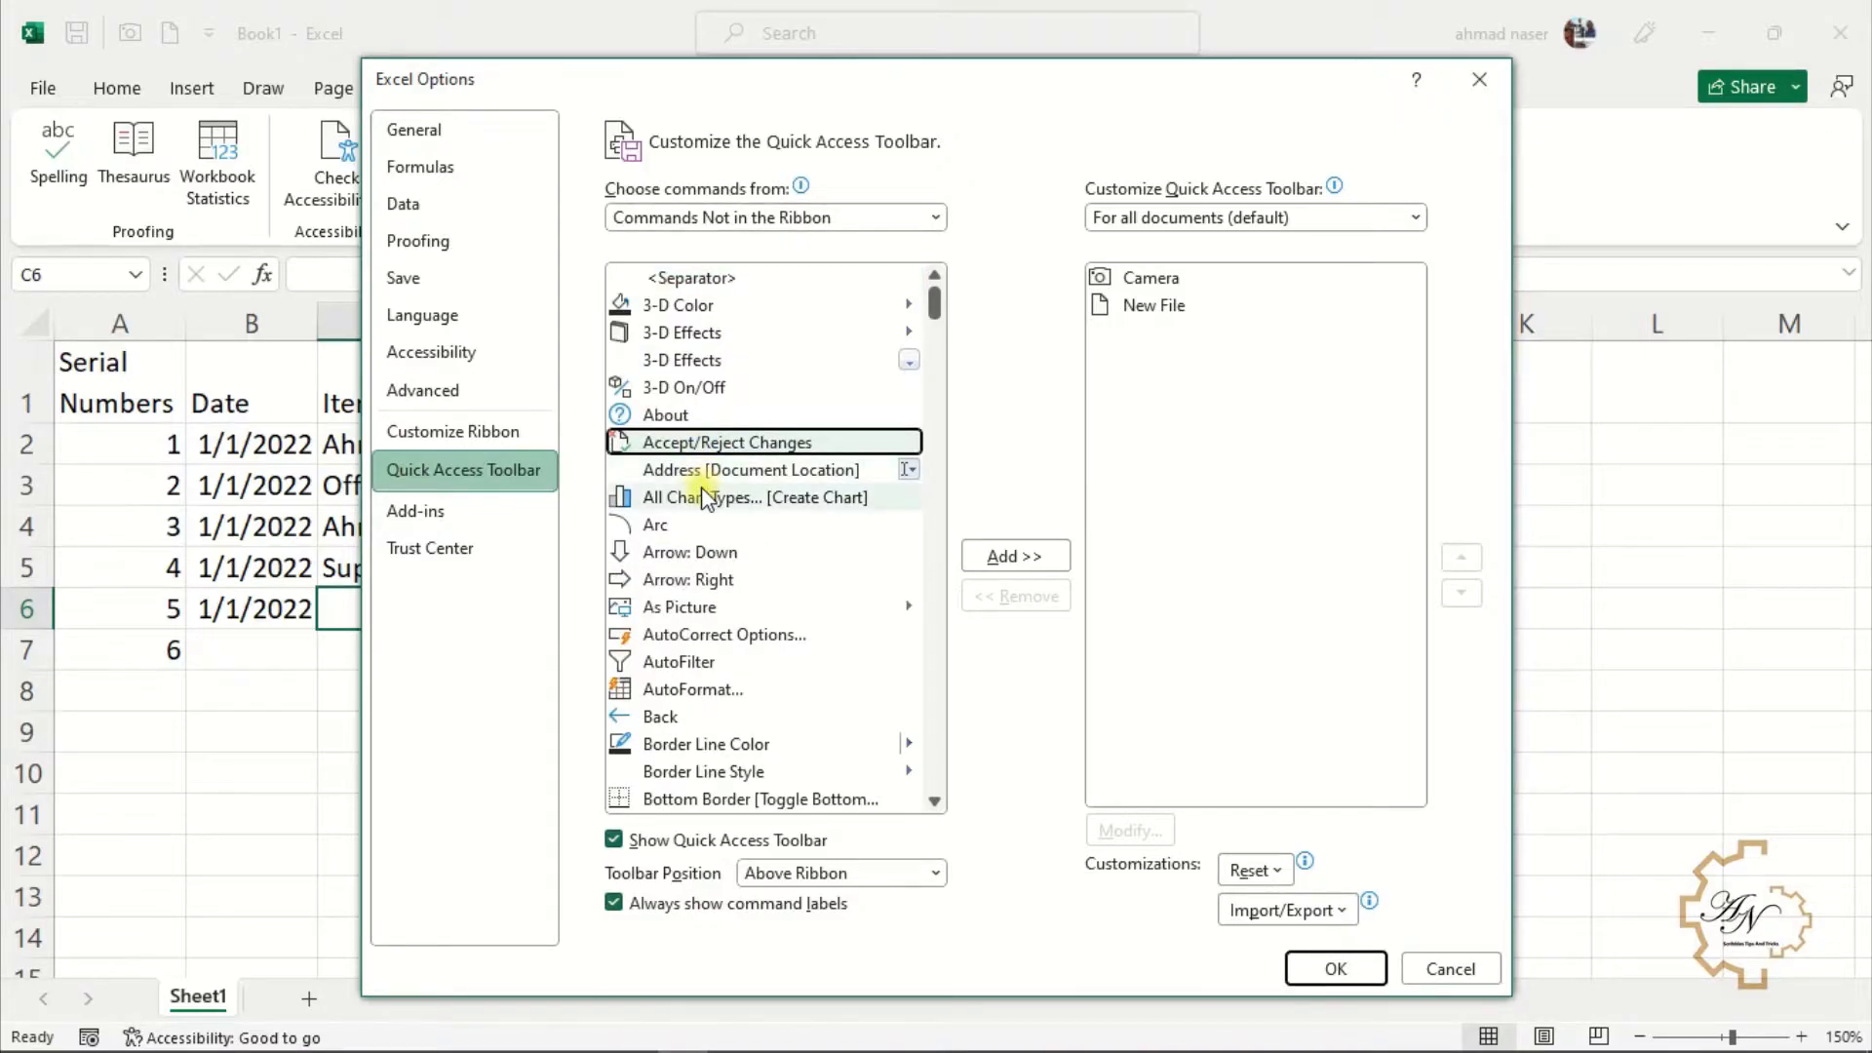
pyautogui.press('f')
pyautogui.press('f')
pyautogui.press('f')
pyautogui.press('f')
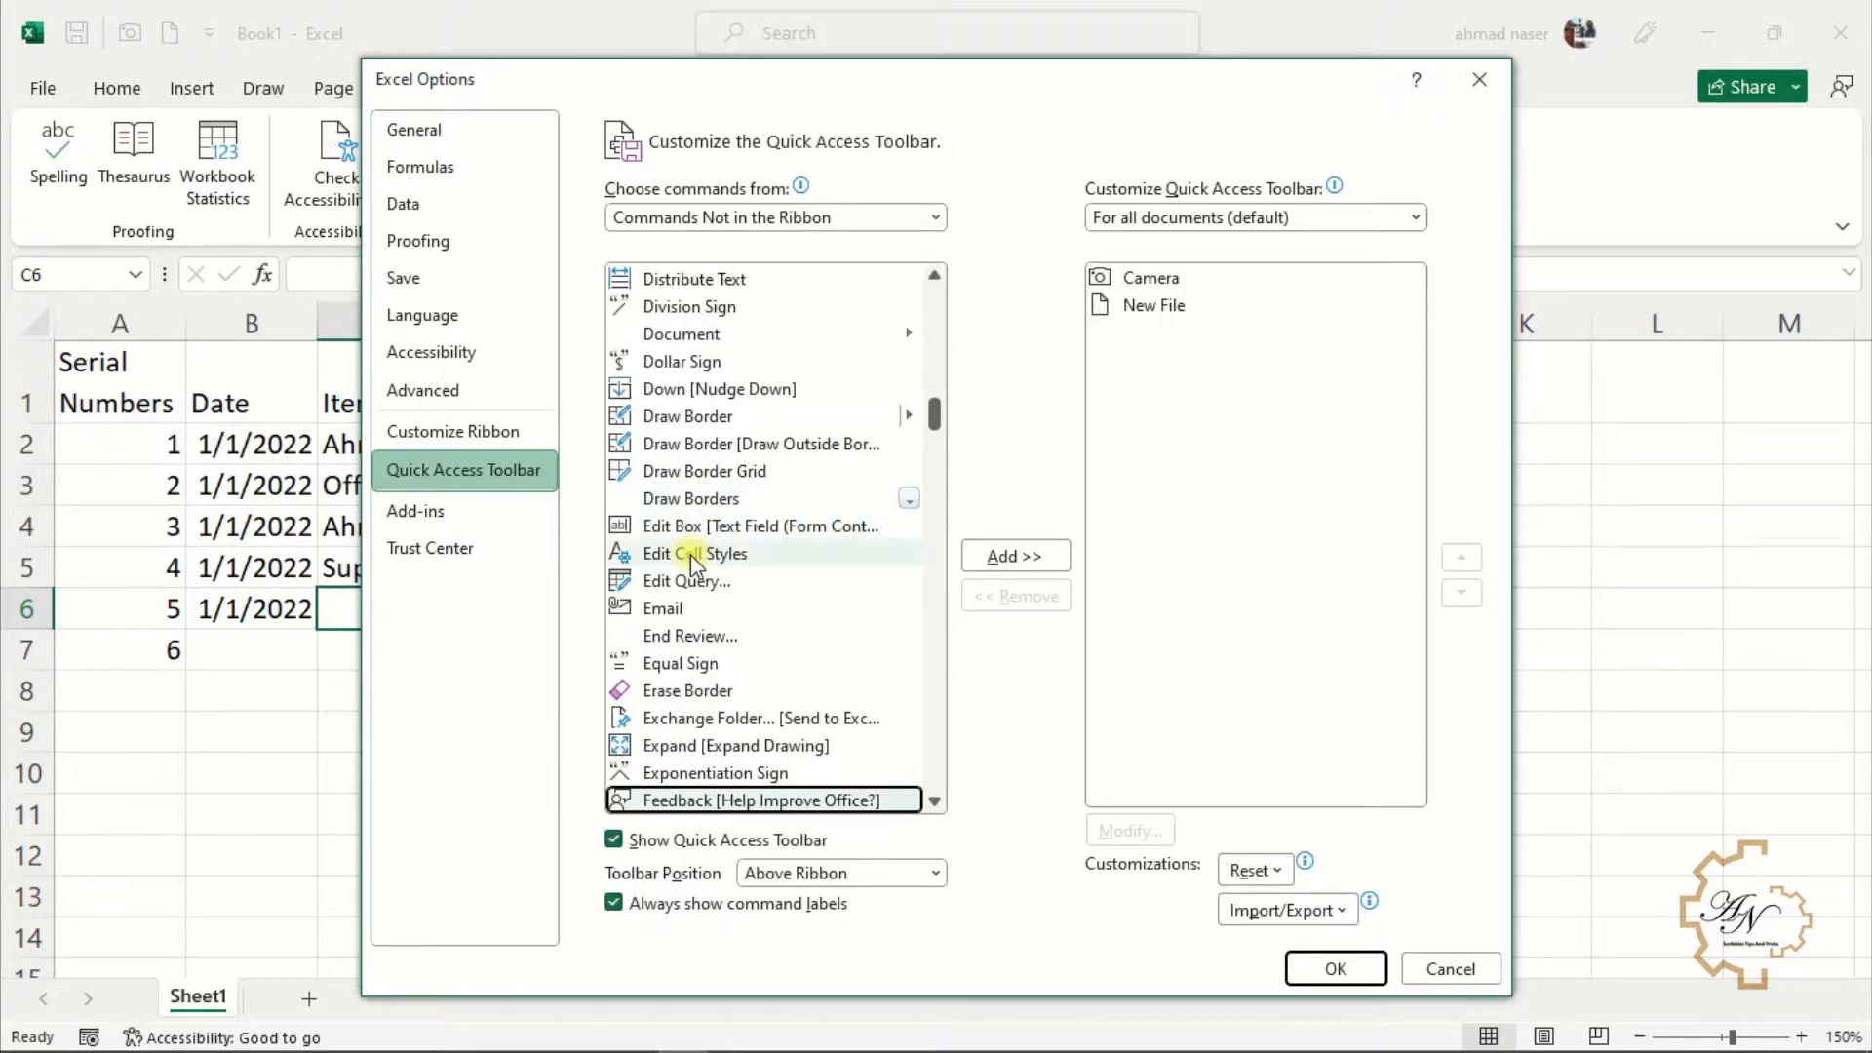
pyautogui.press('f')
pyautogui.press('f')
pyautogui.press('f')
pyautogui.click(675, 750)
pyautogui.click(1020, 557)
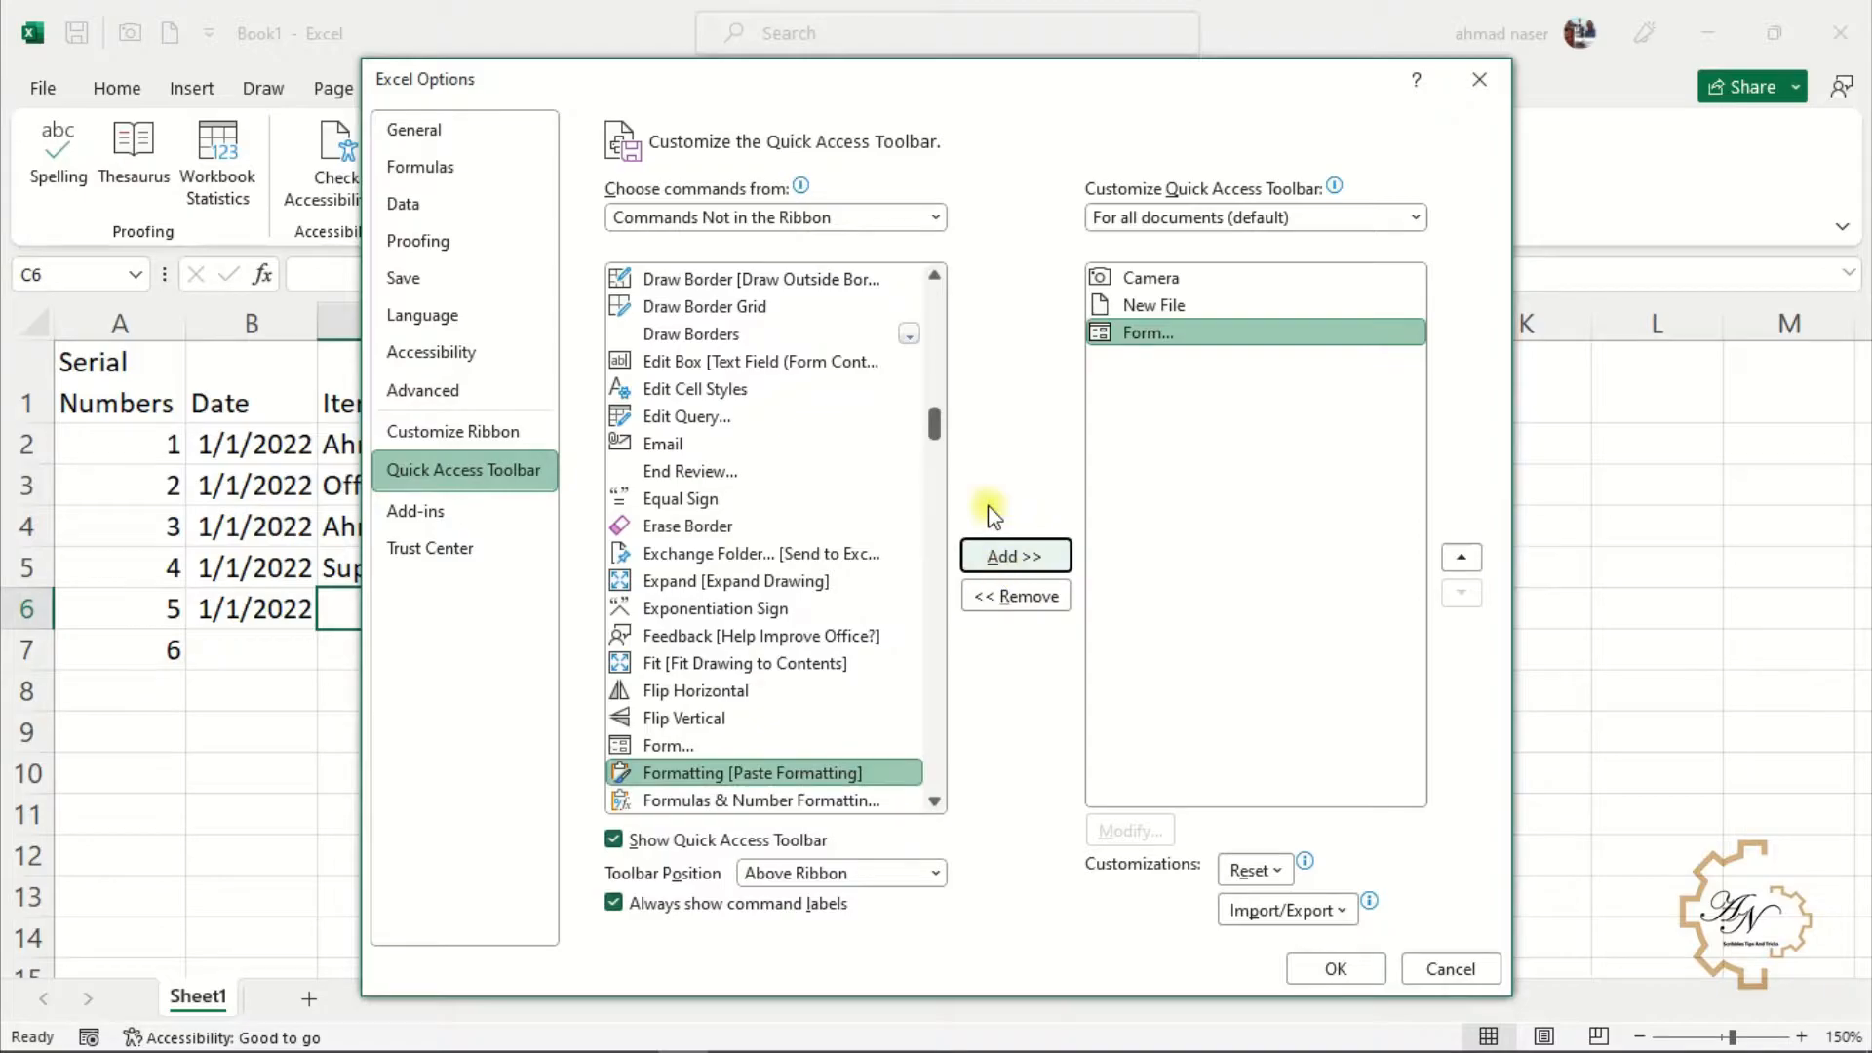
pyautogui.click(1319, 971)
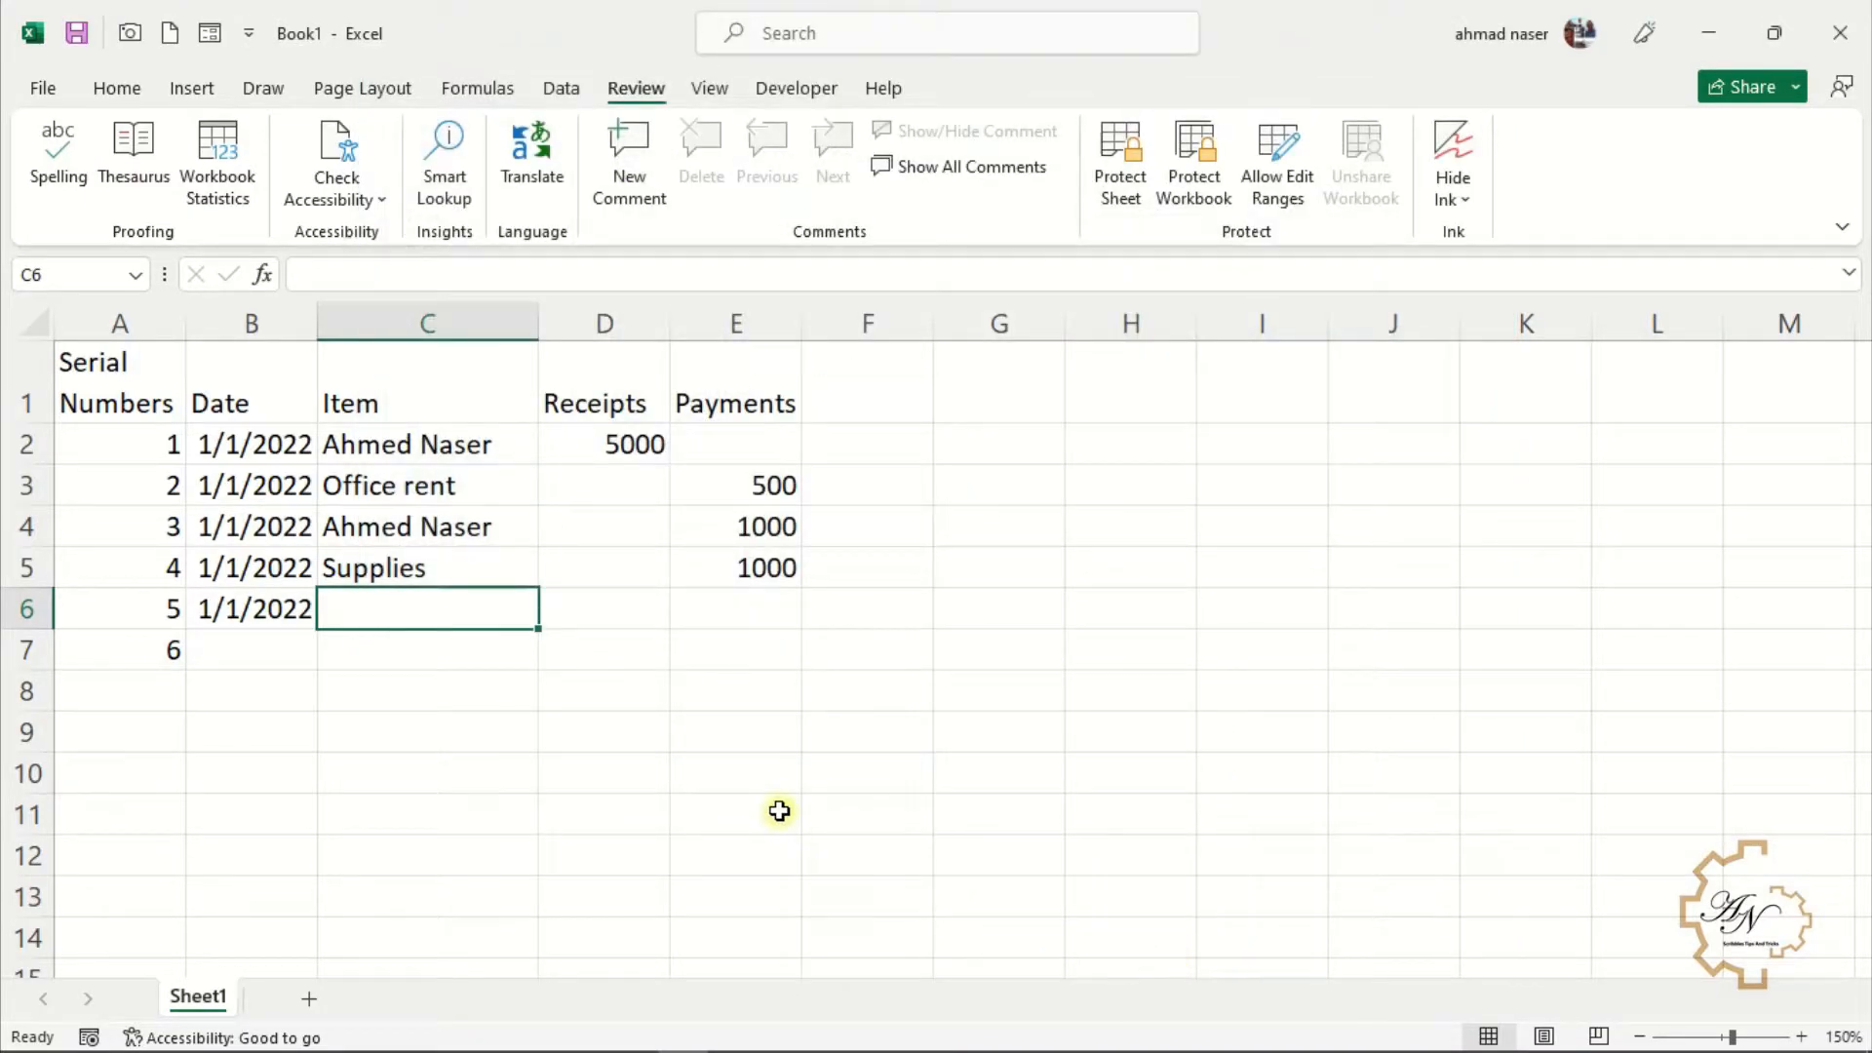
# Open the data form for the ledger, start a new record, and close the form
pyautogui.click(210, 33)
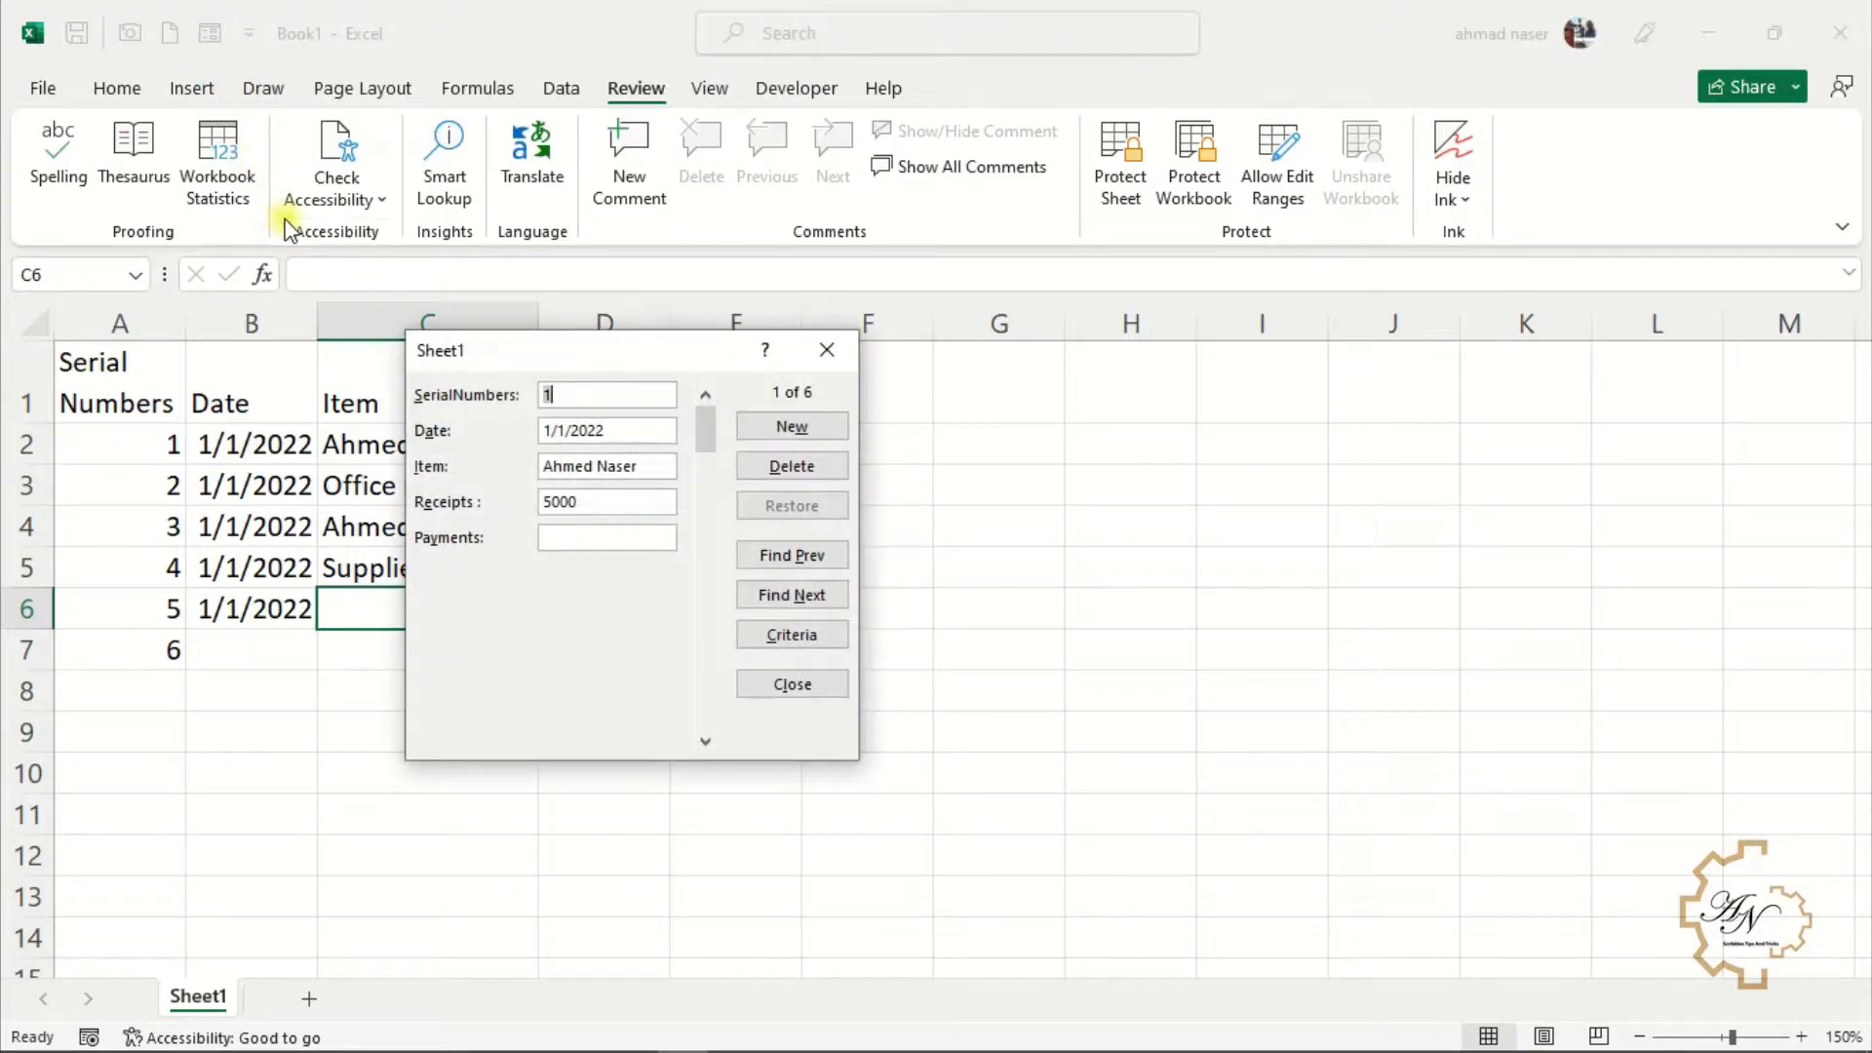
pyautogui.click(758, 431)
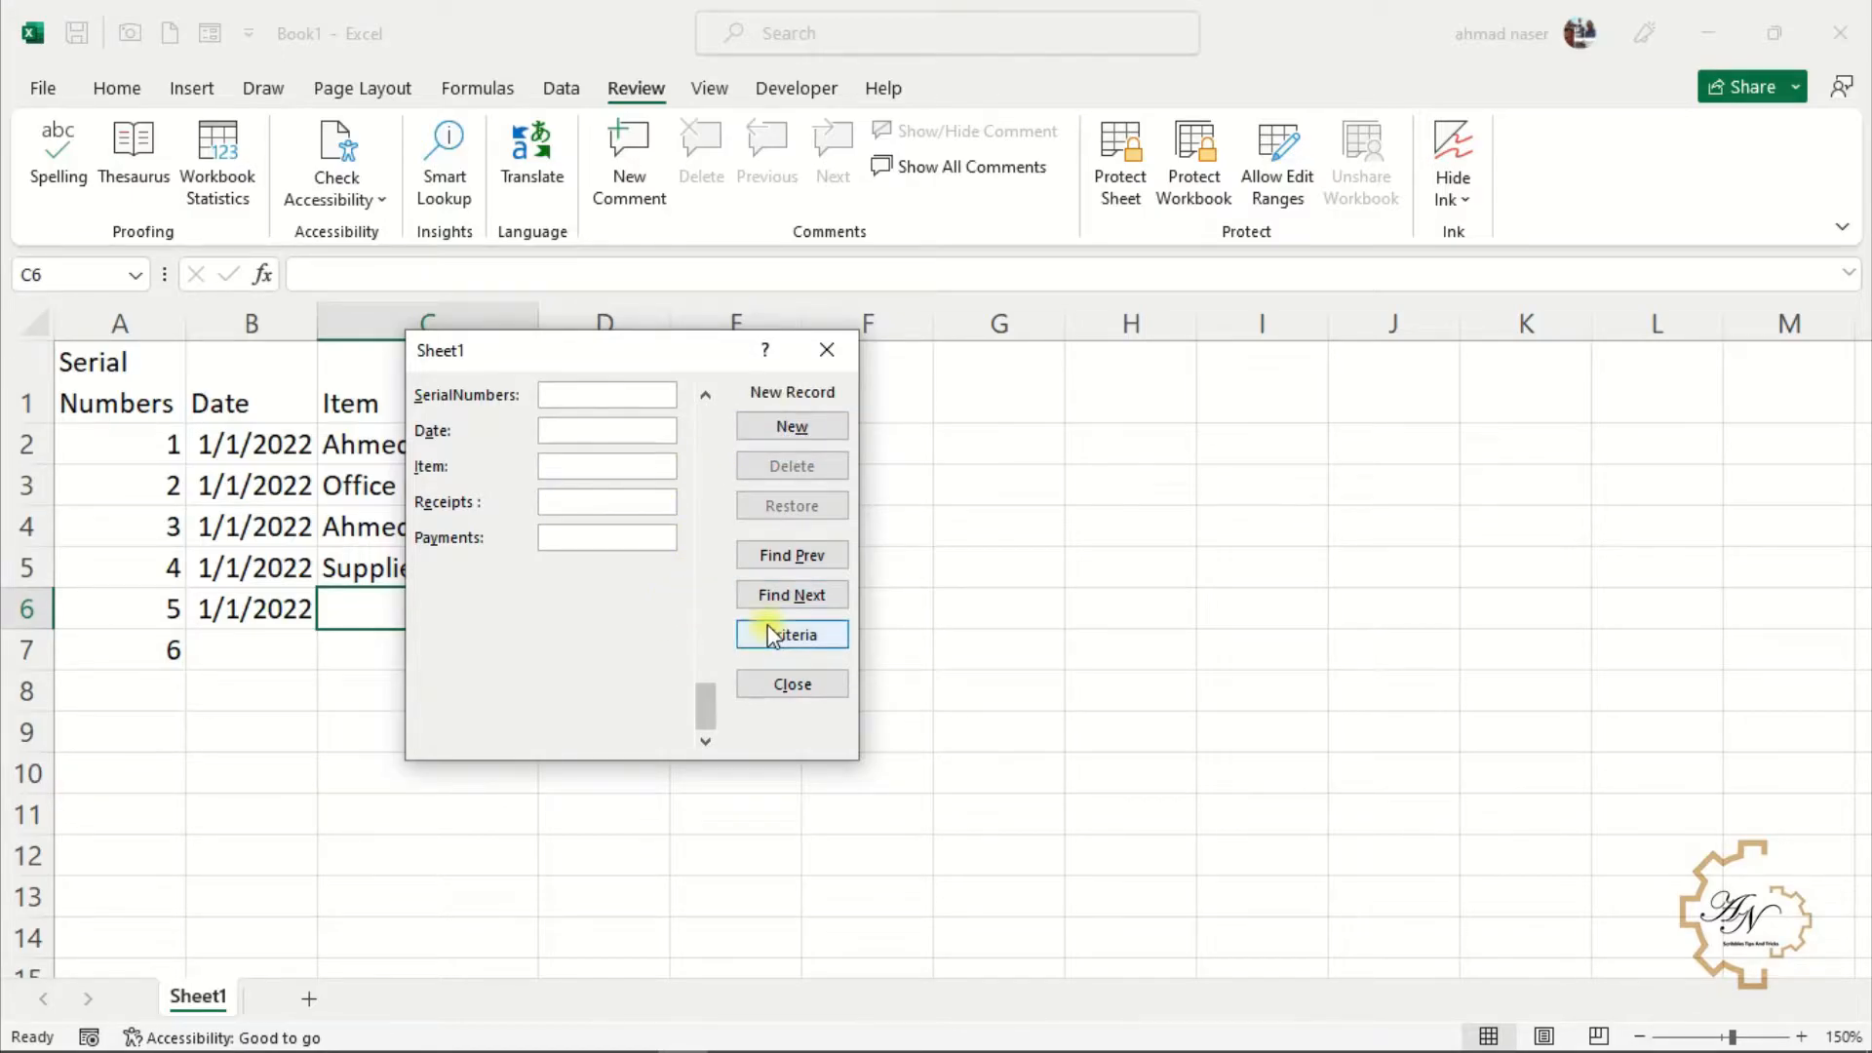
pyautogui.click(794, 686)
# Insert today's date into B7 with the current-date shortcut
pyautogui.click(262, 659)
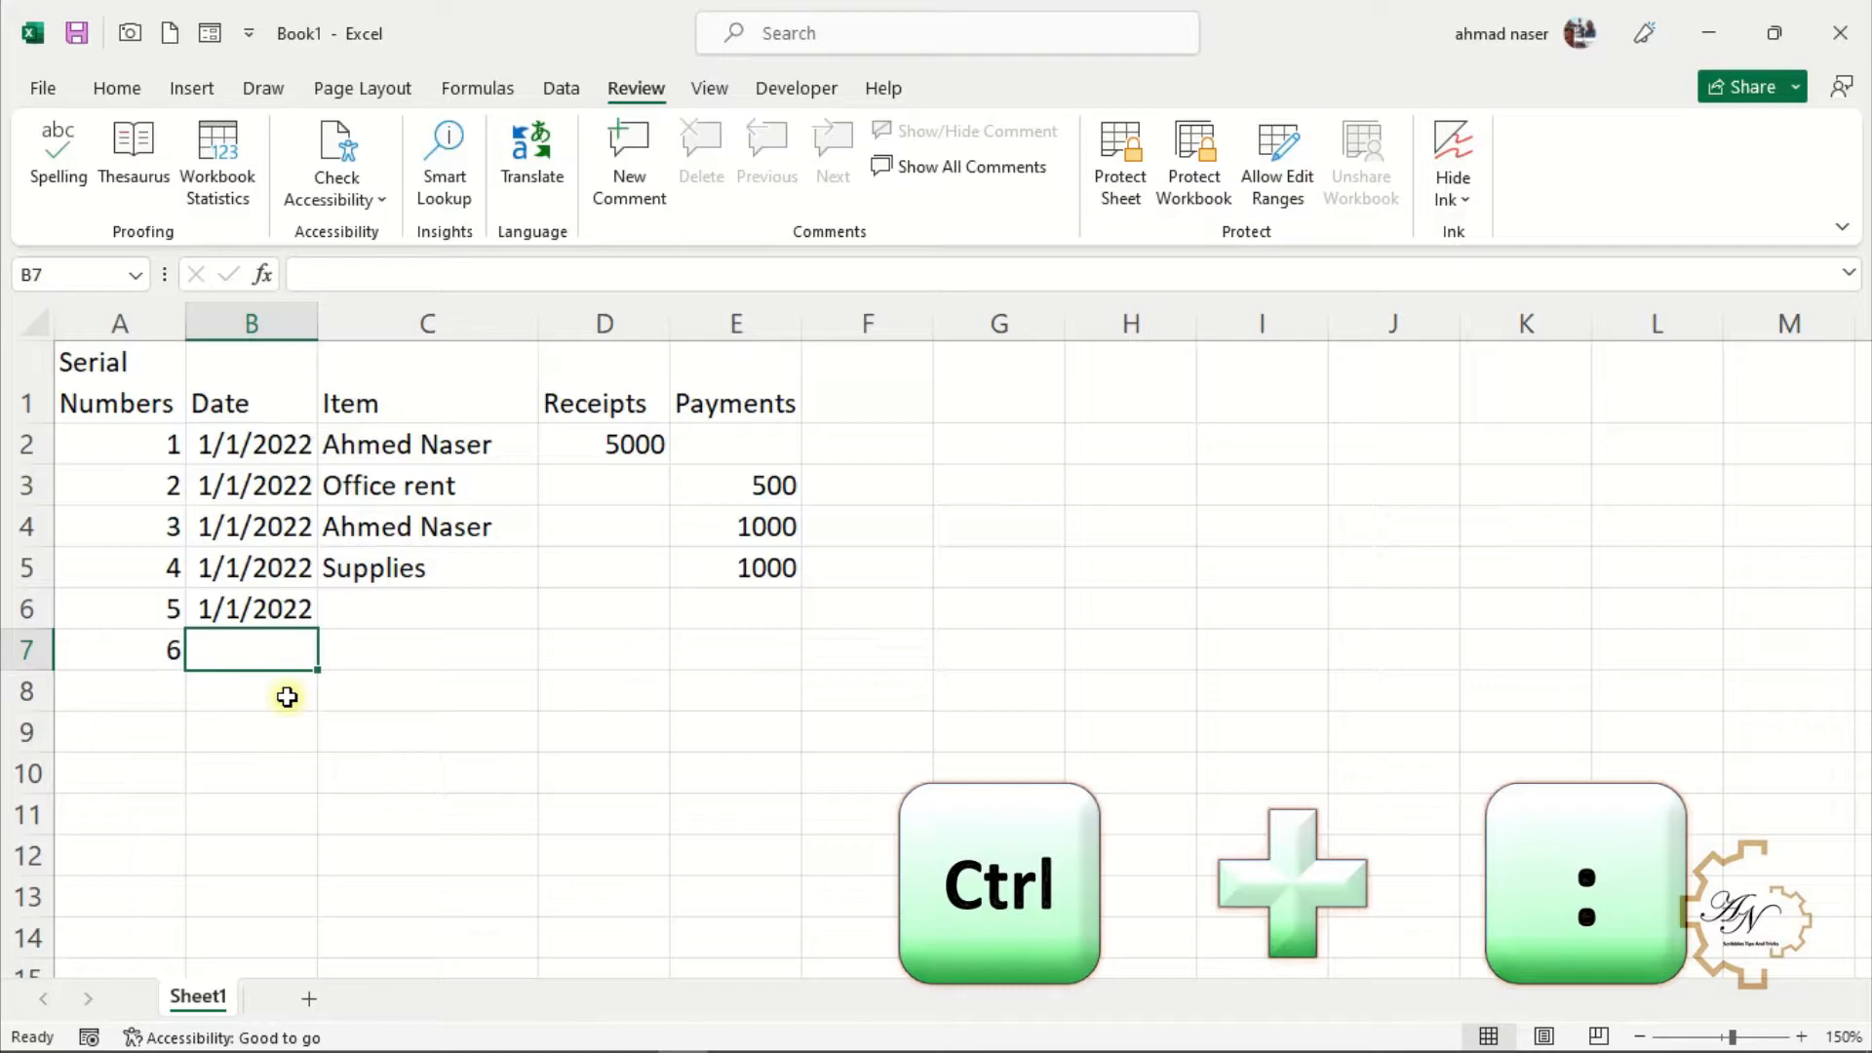
pyautogui.hotkey('ctrl', ';')
pyautogui.press('Return')
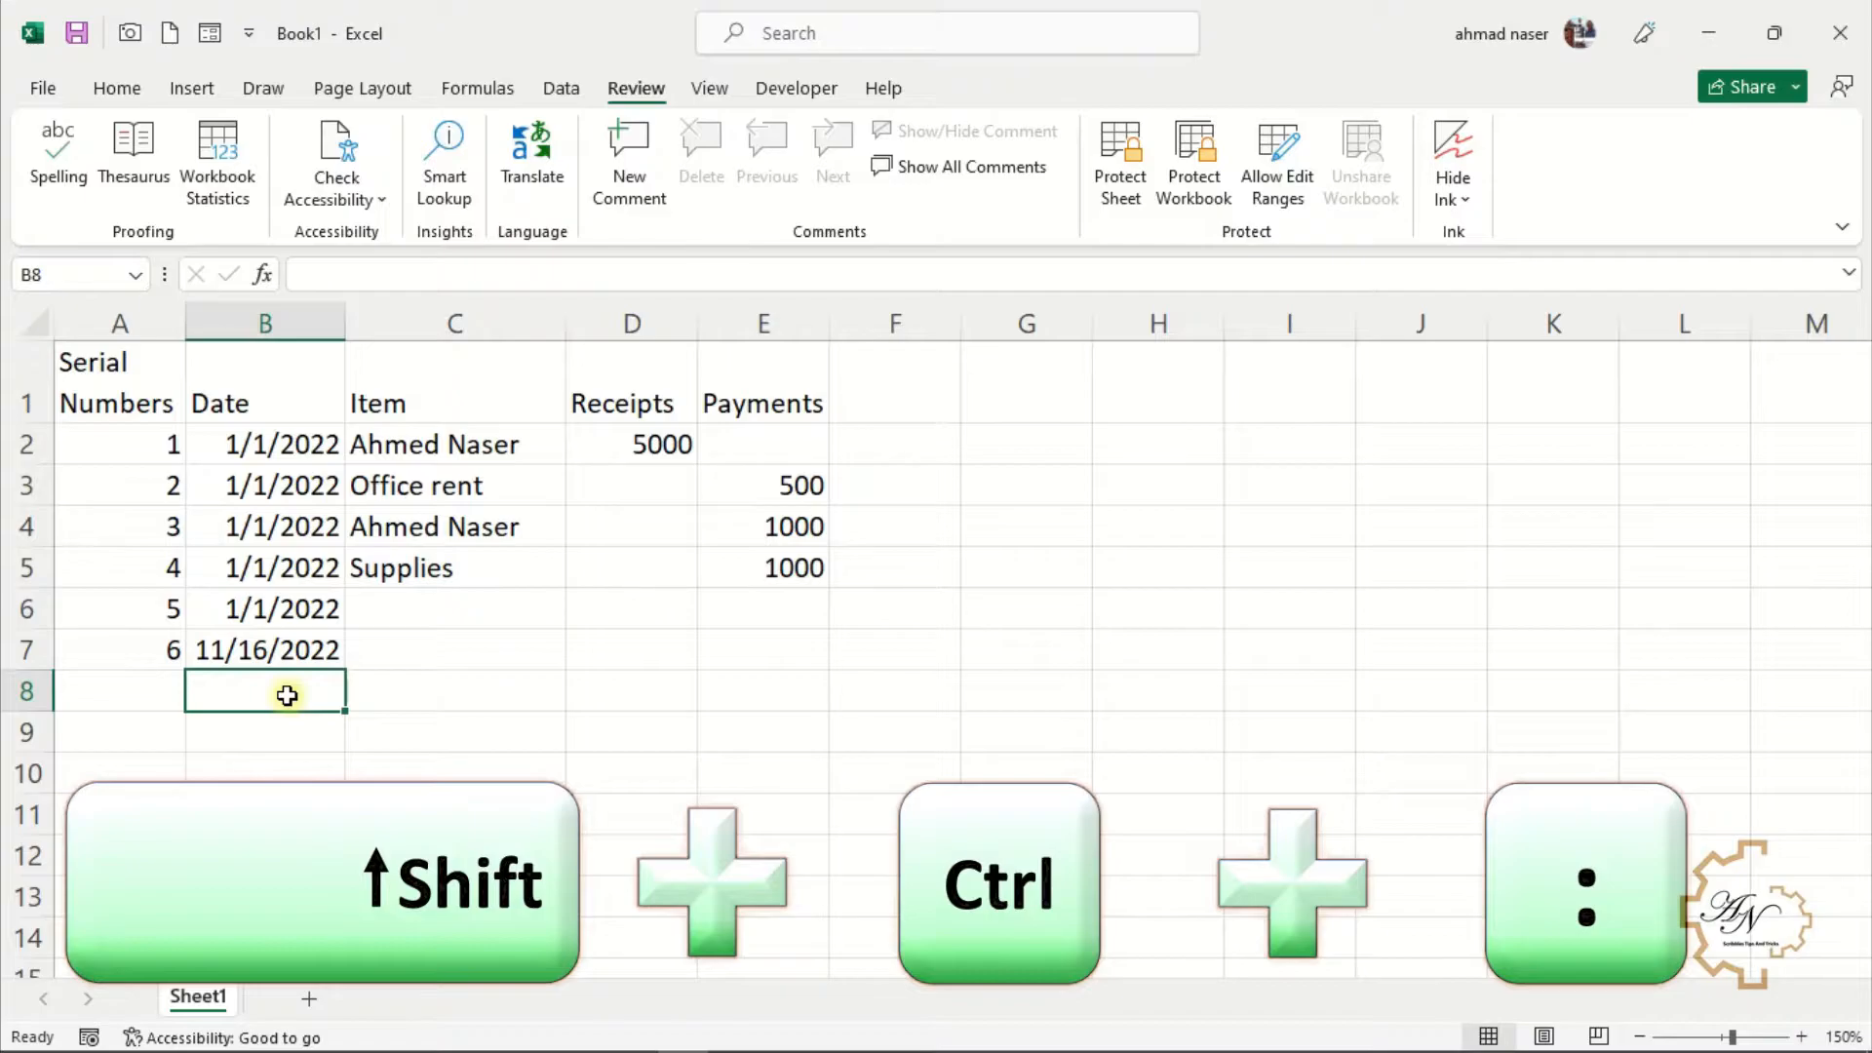
# Insert the current time into B8 with the current-time shortcut
pyautogui.hotkey('ctrl', 'shift', ';')
pyautogui.press('Tab')
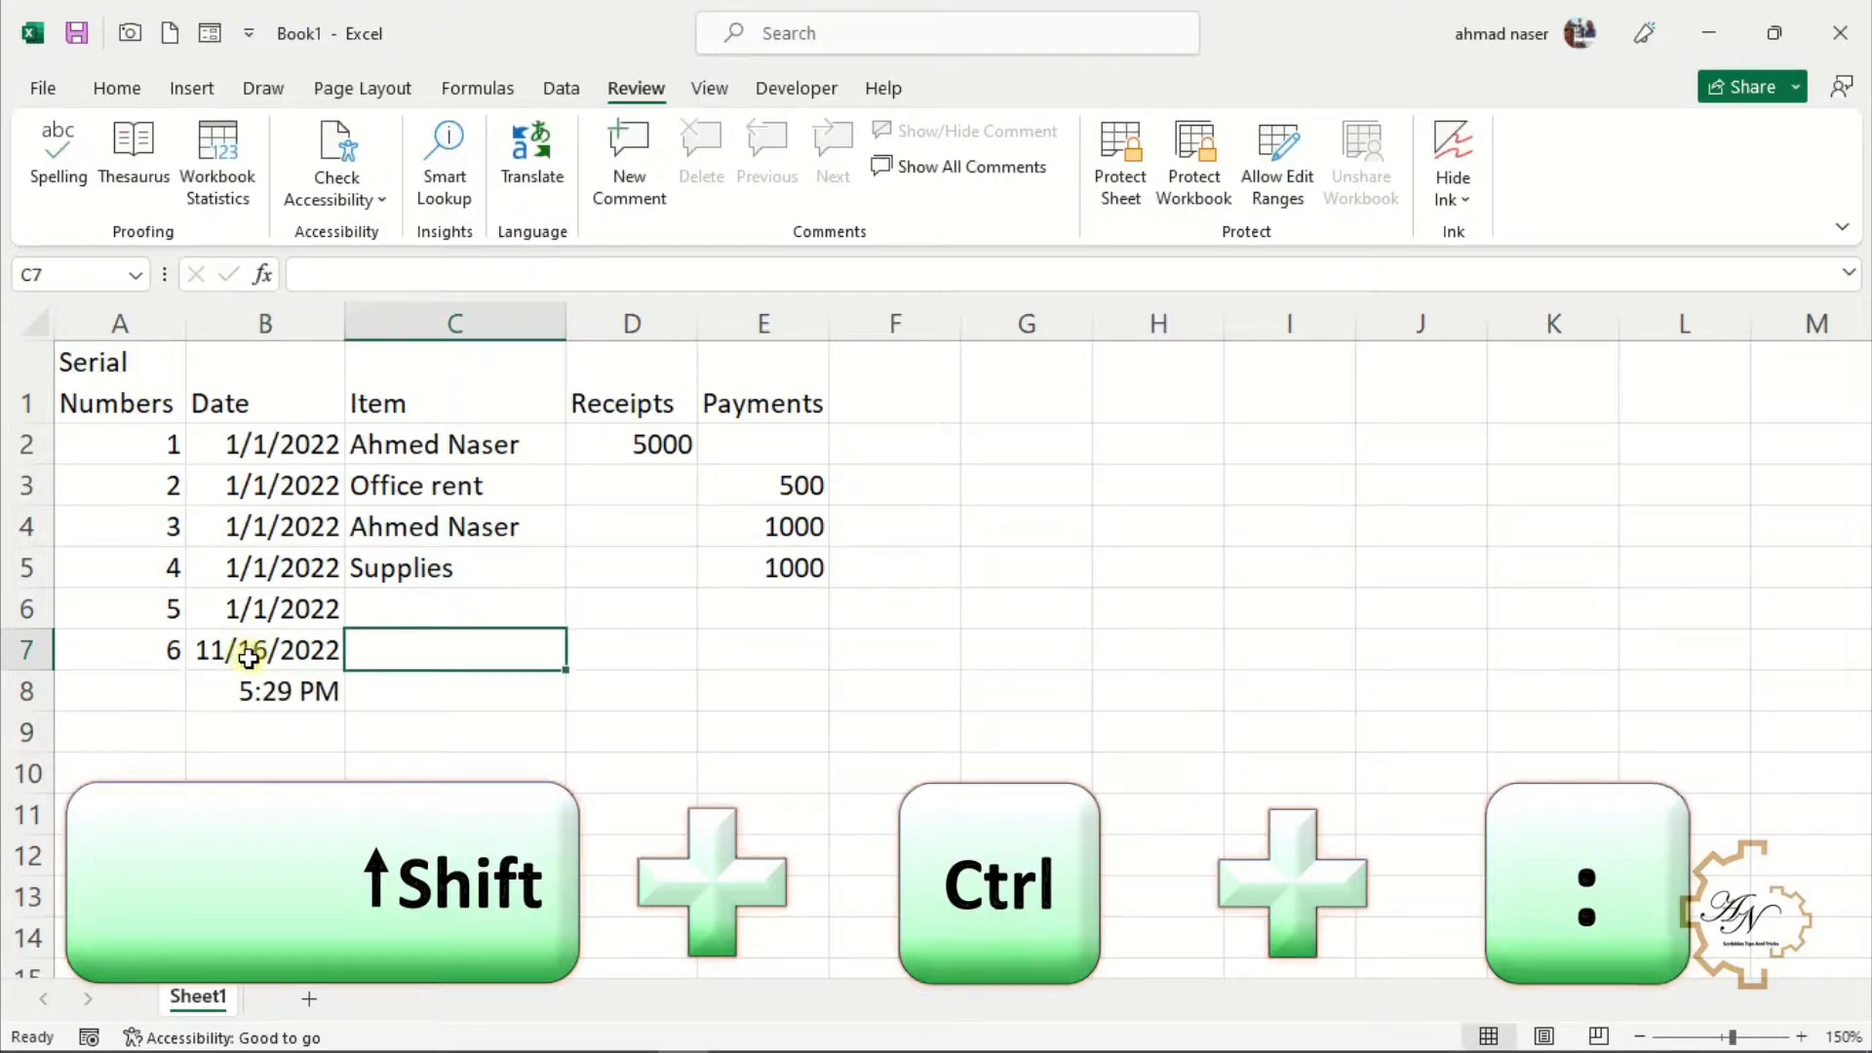
pyautogui.click(254, 692)
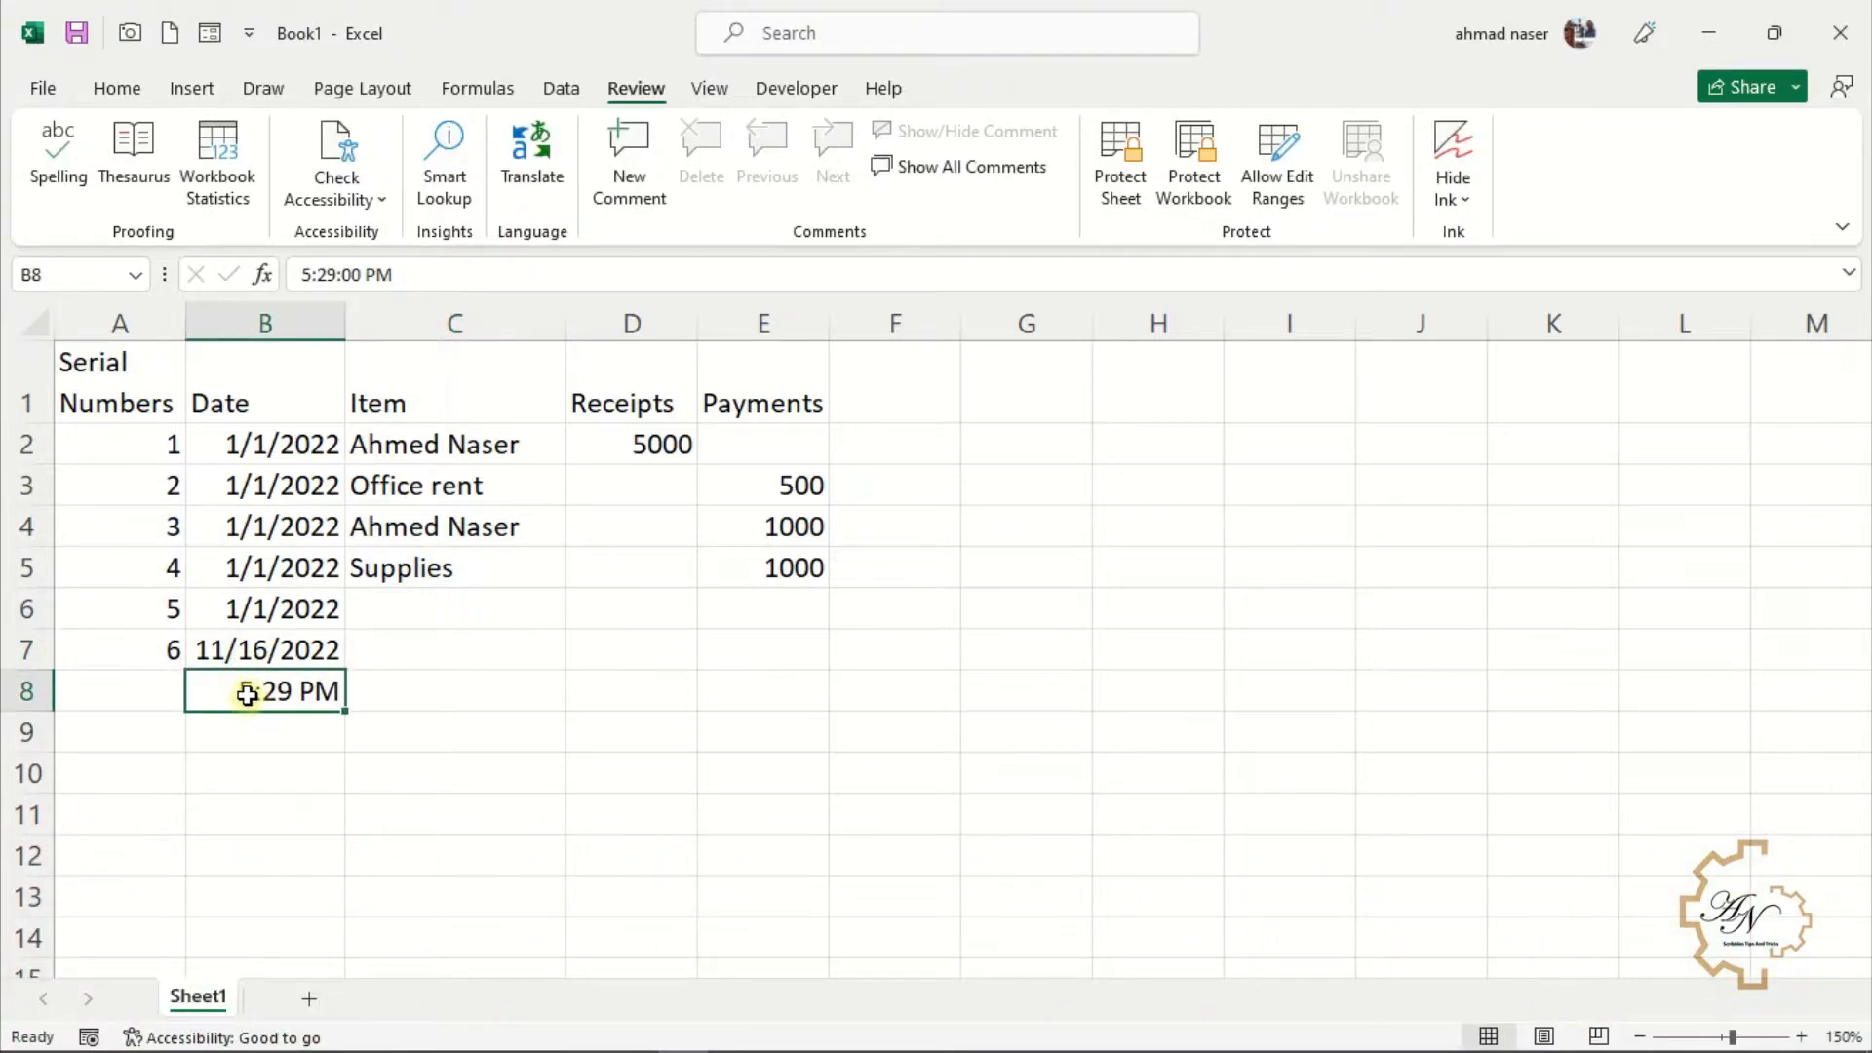
# Save the workbook to the Desktop under the name cash
pyautogui.click(46, 92)
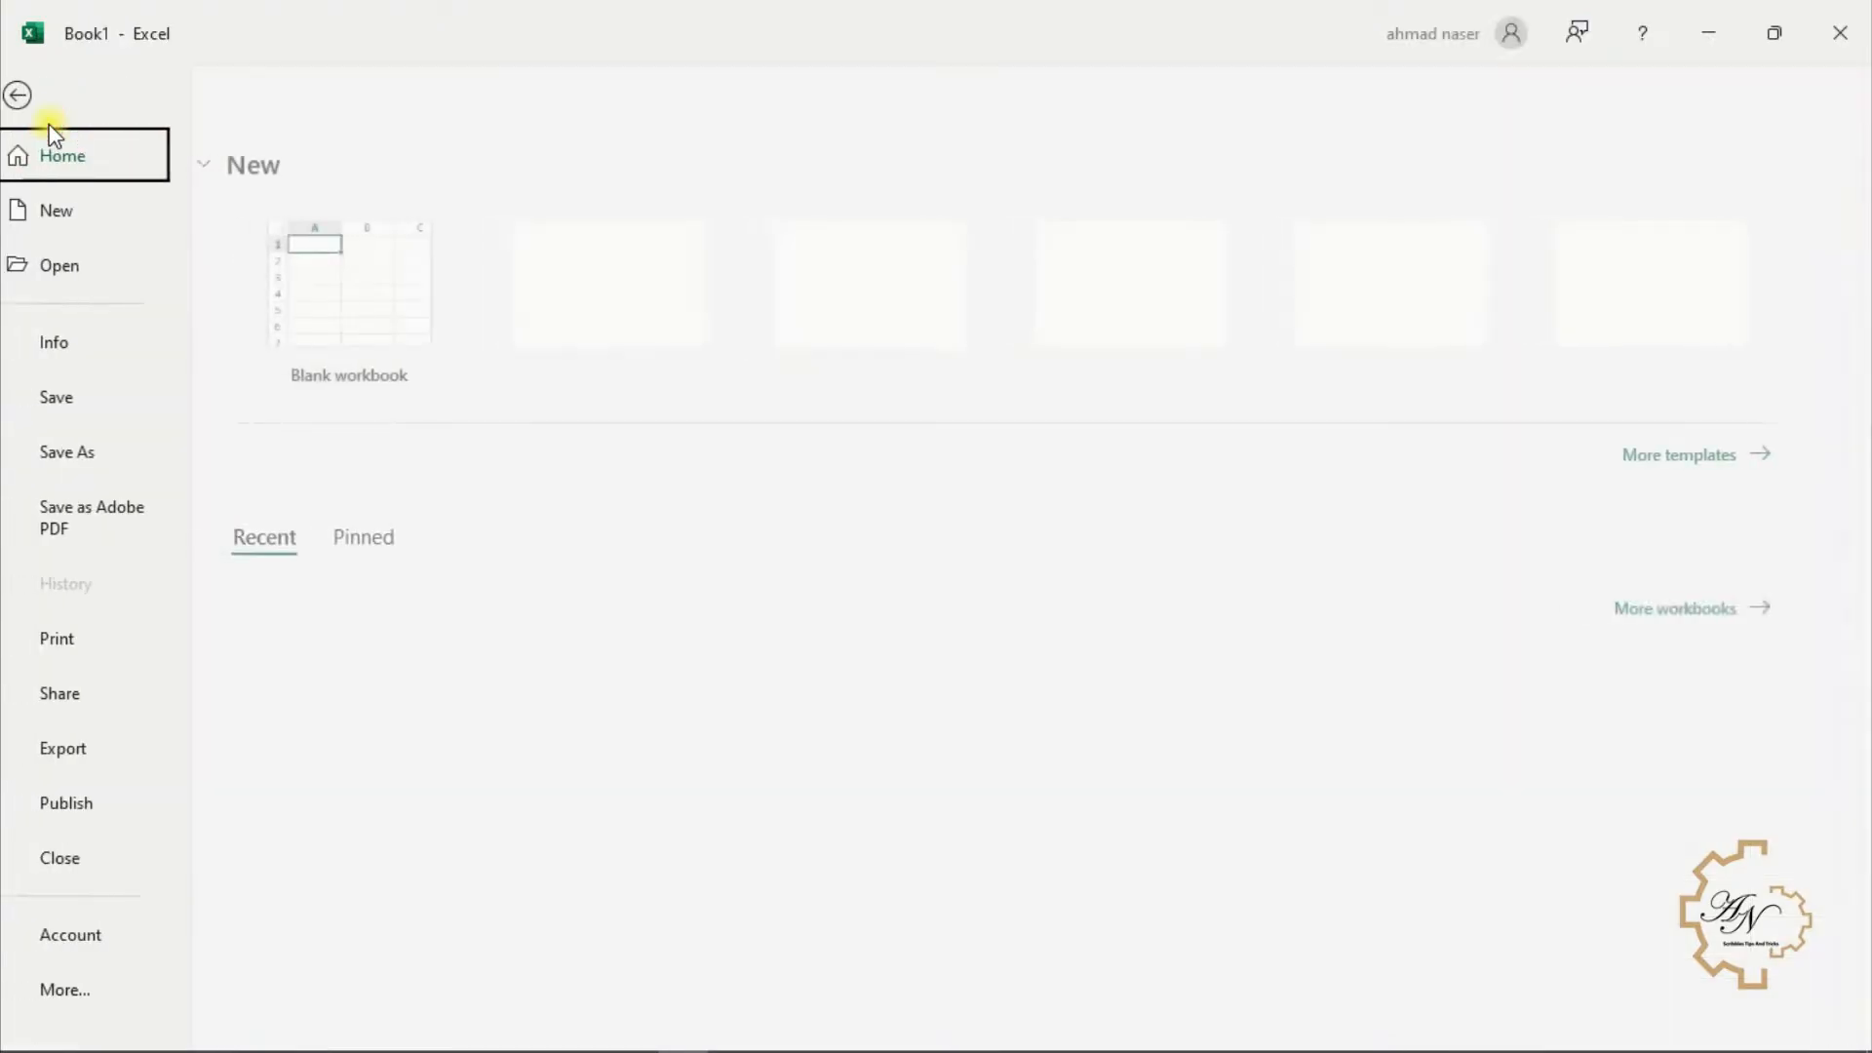
pyautogui.click(94, 452)
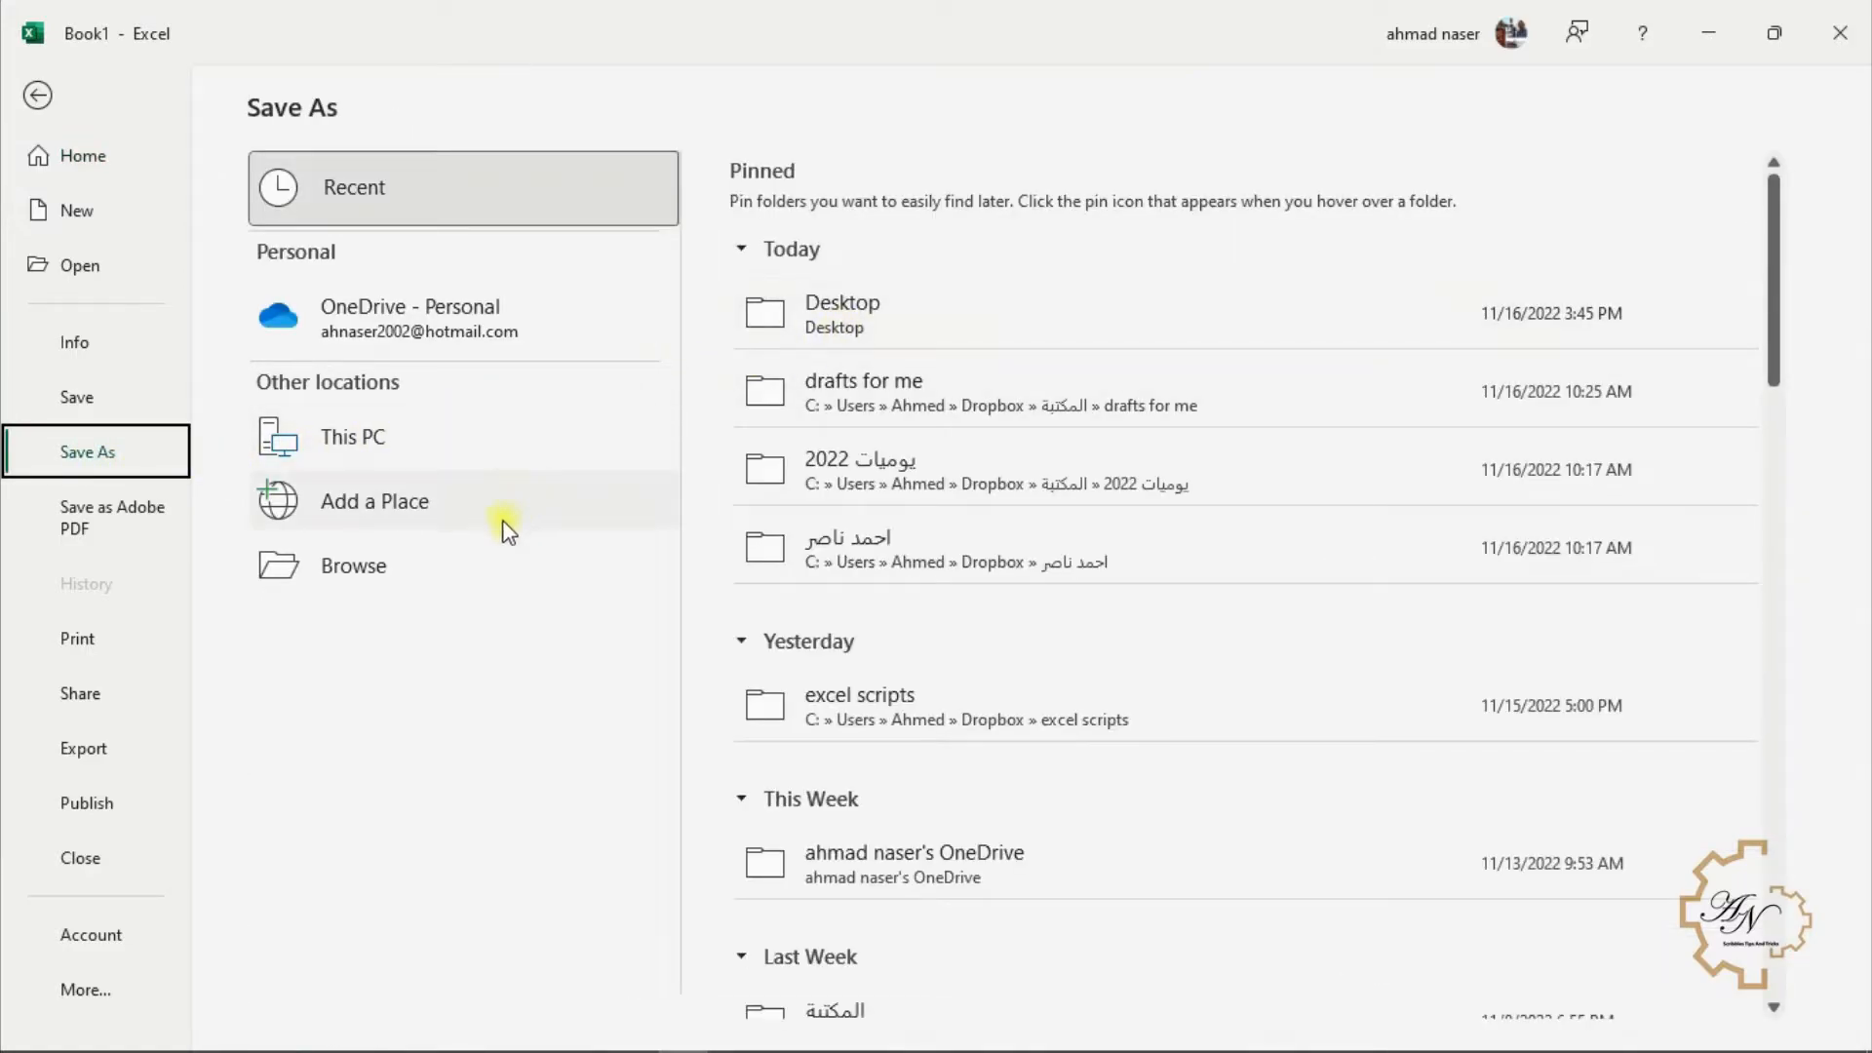
pyautogui.click(418, 567)
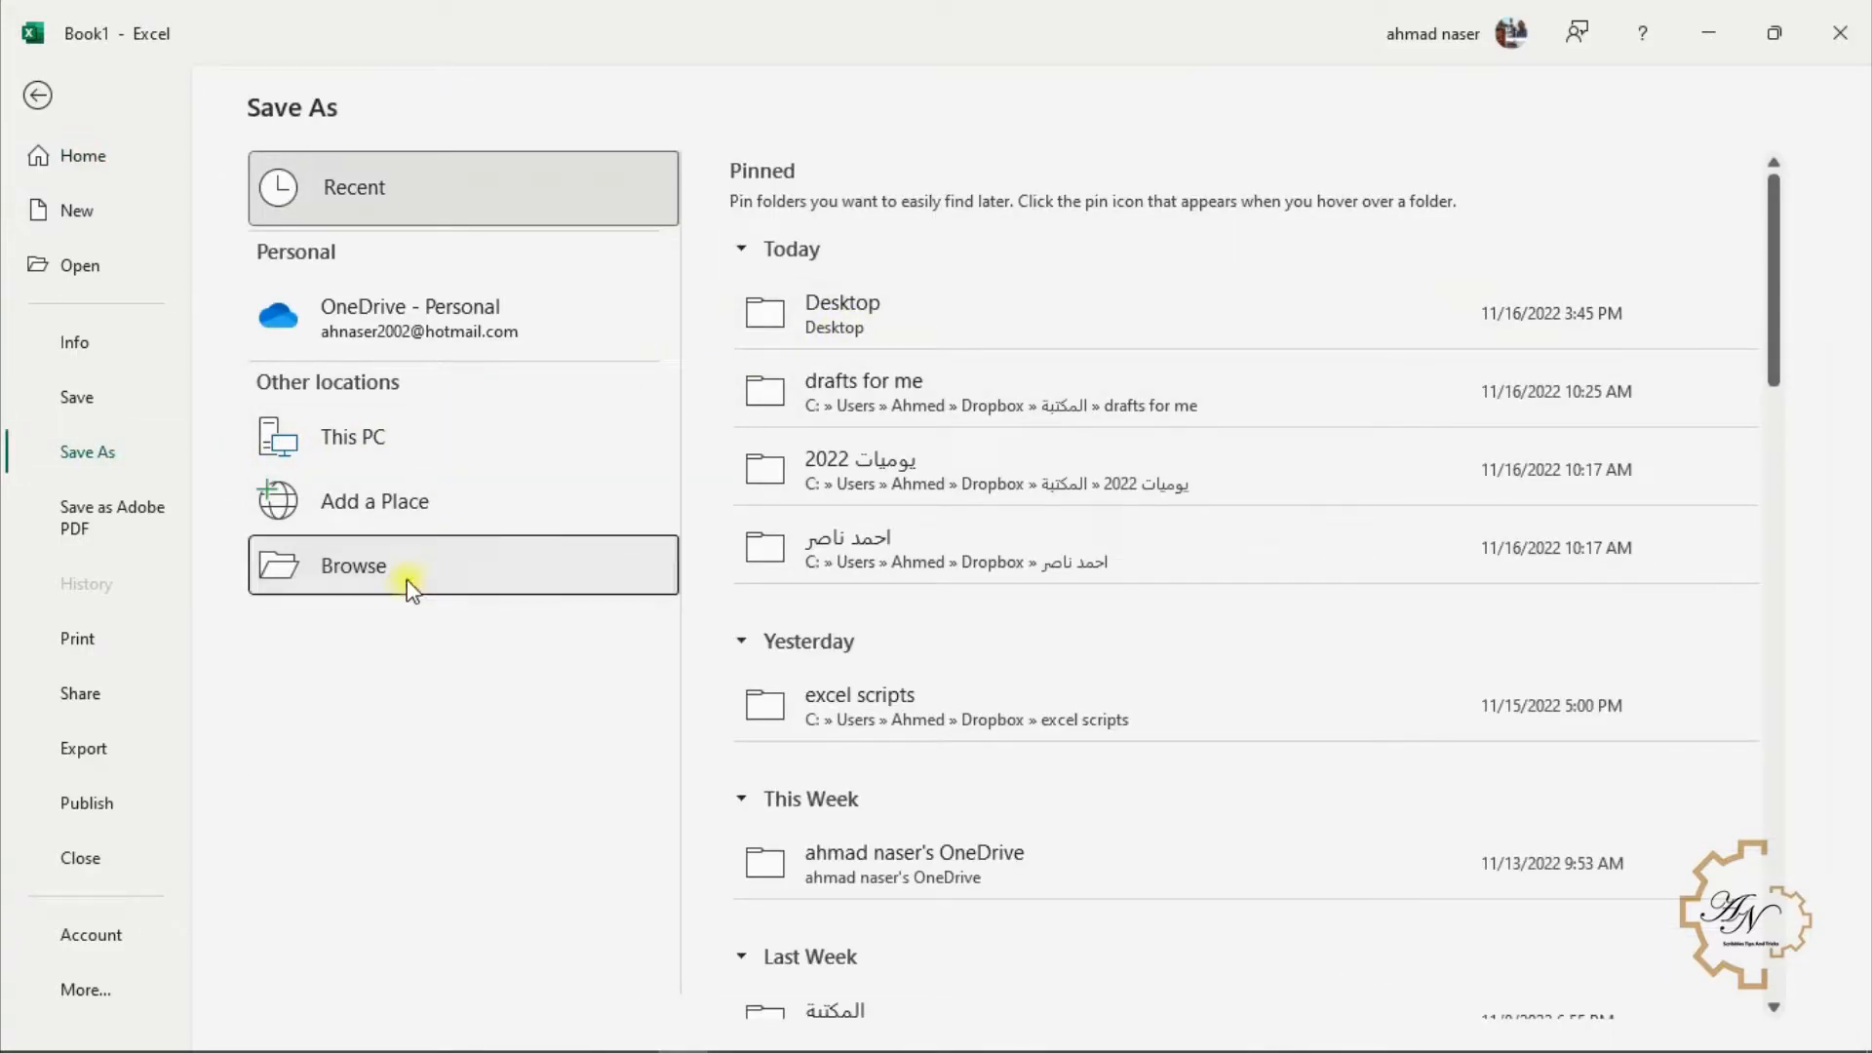
pyautogui.click(122, 236)
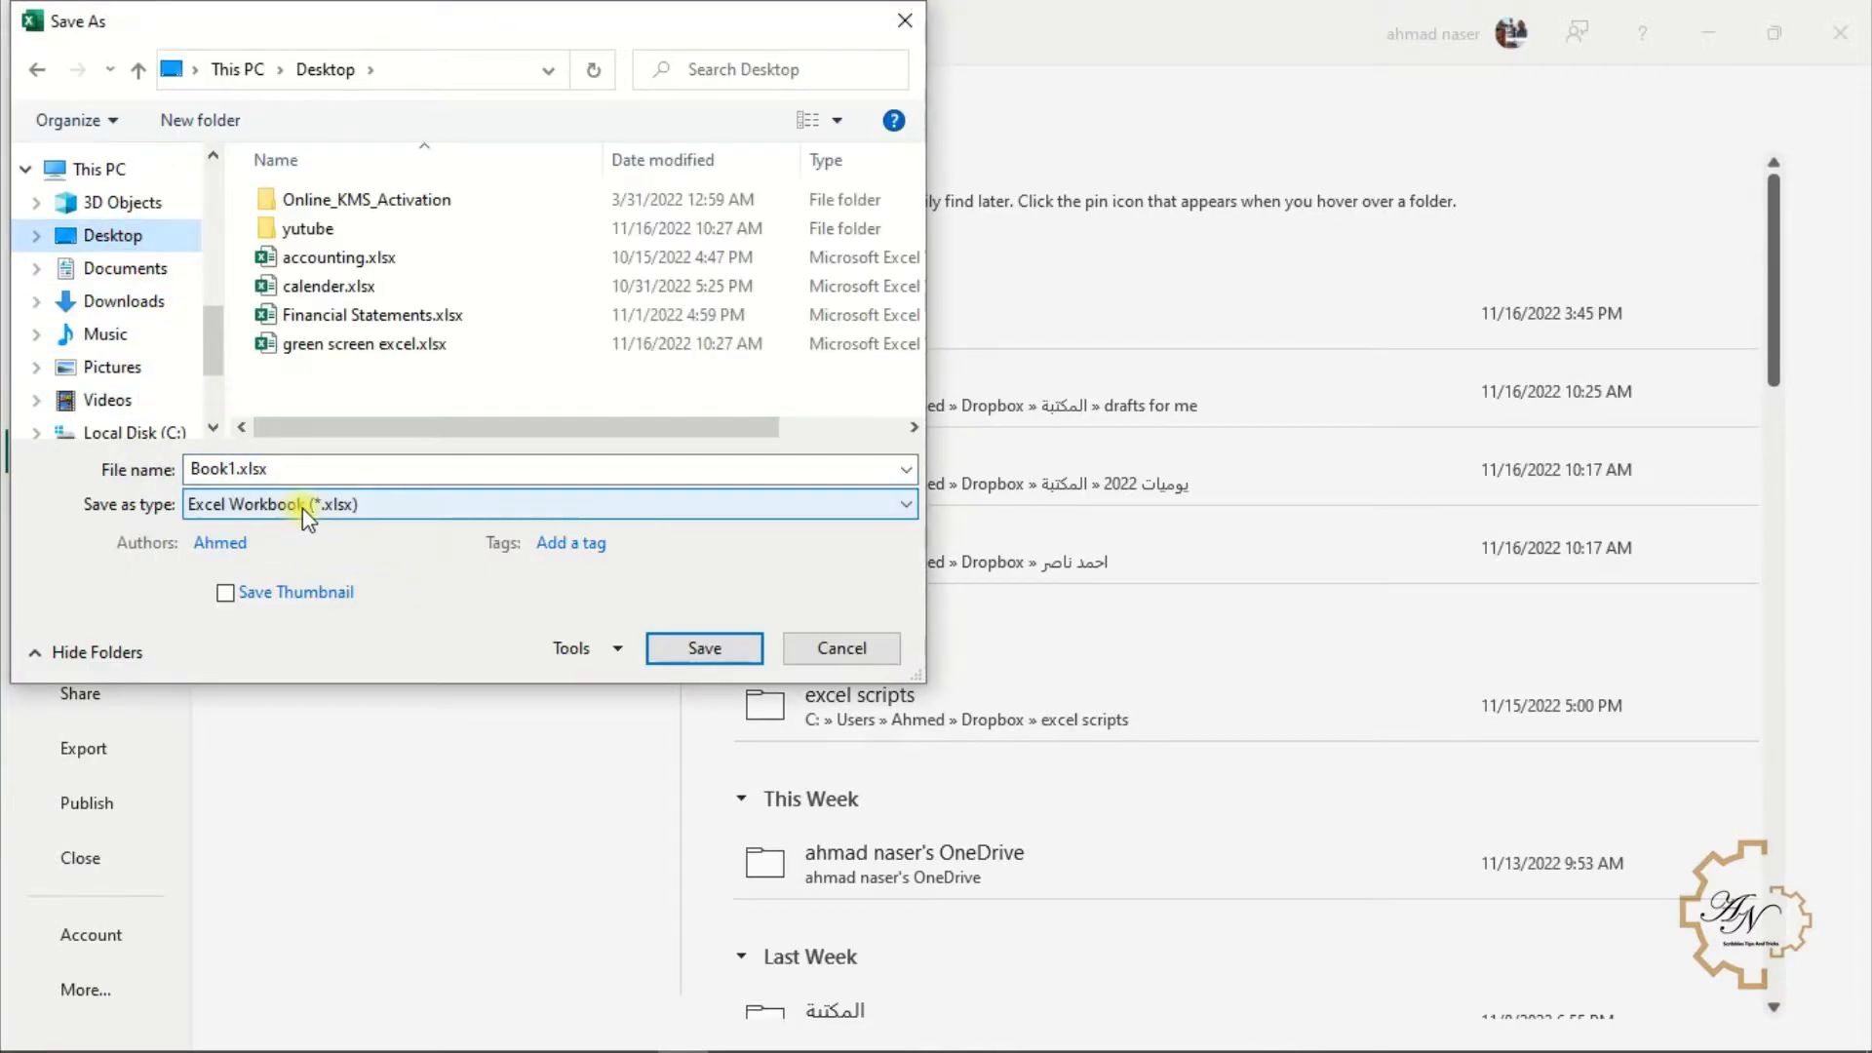
pyautogui.doubleClick(305, 472)
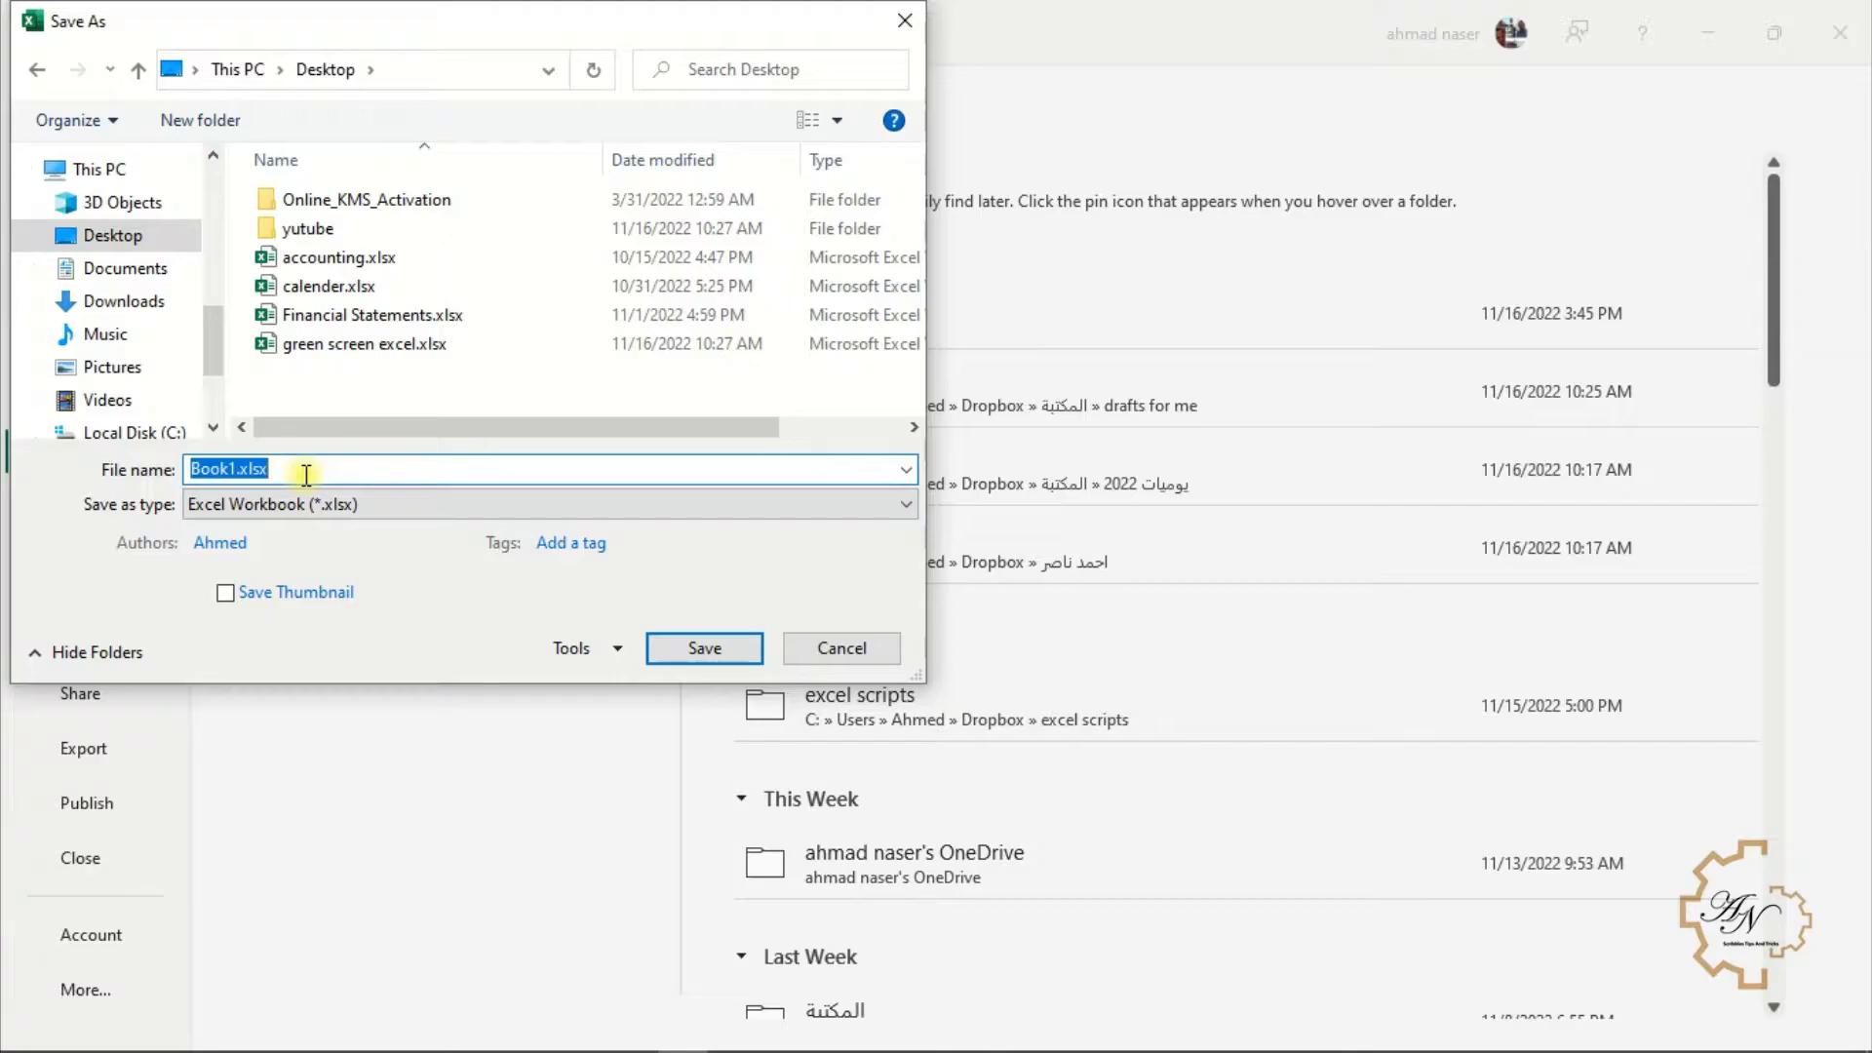
pyautogui.write('cash')
pyautogui.click(698, 647)
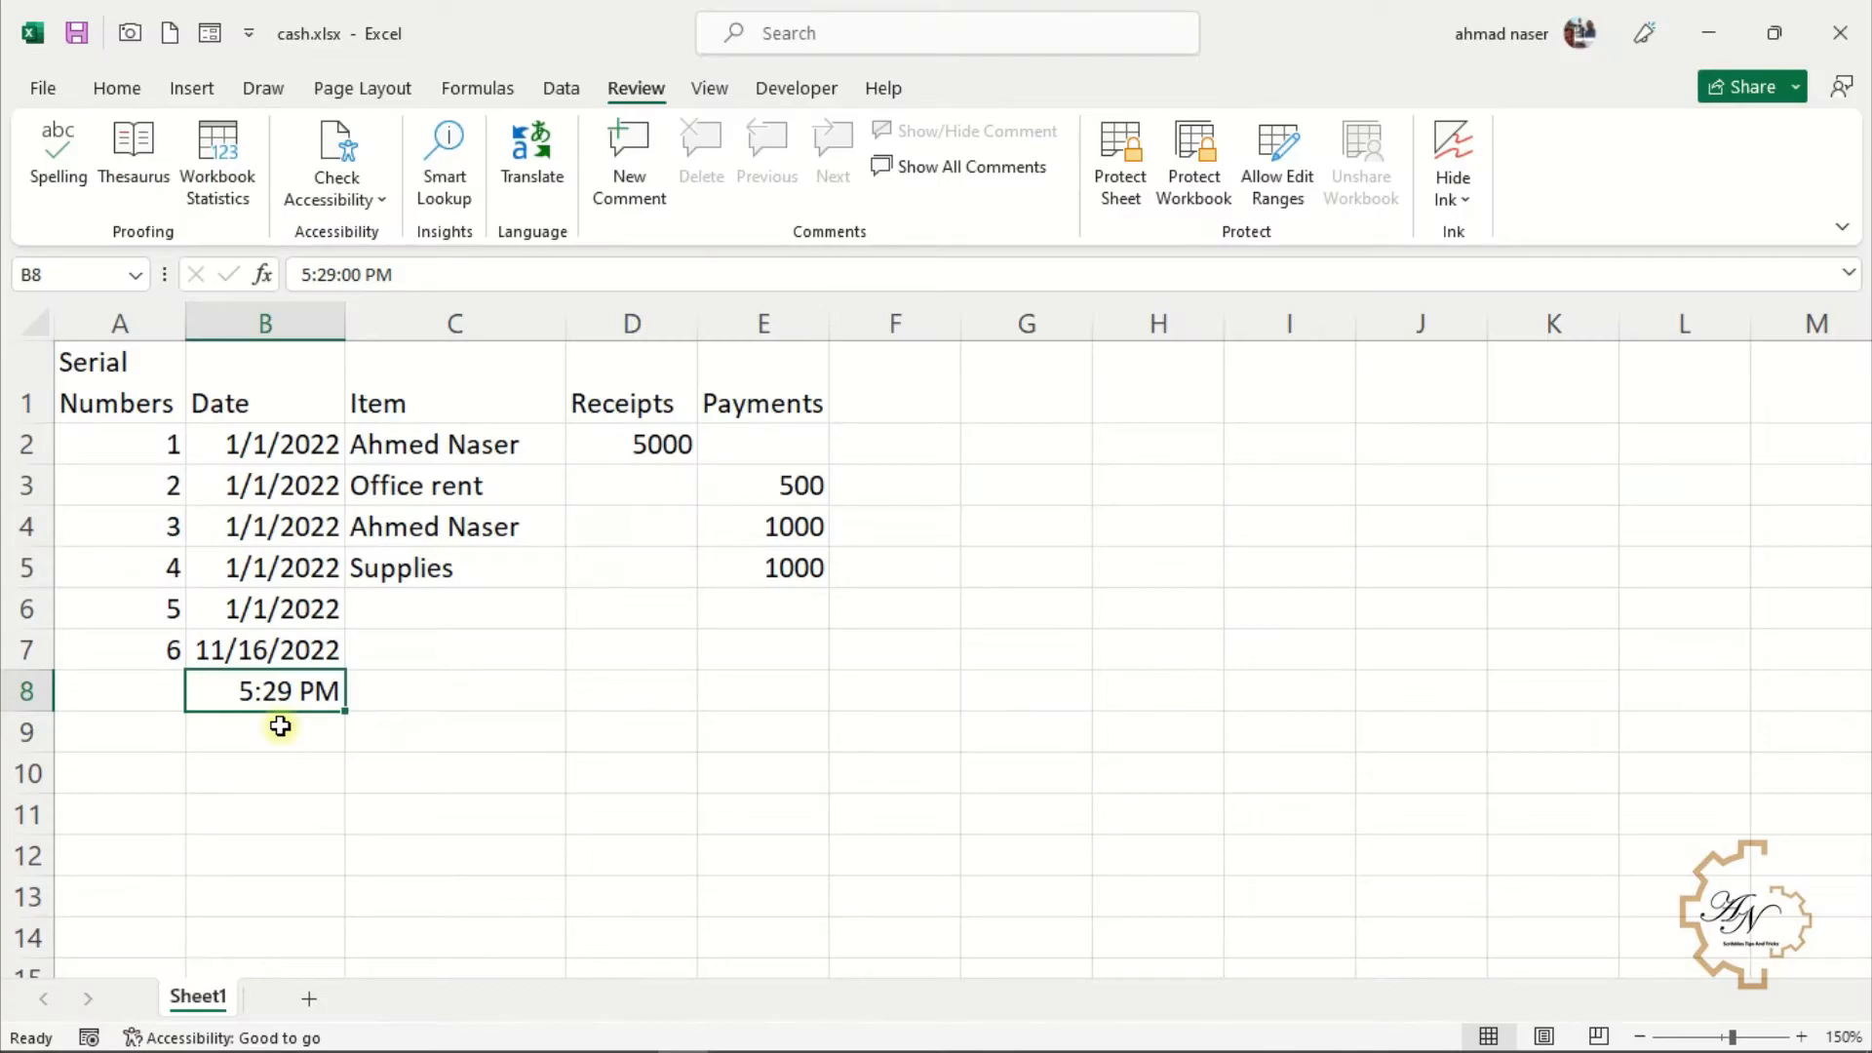
# Clear the time in B8 and the serial number and date in row 7, then save the workbook
pyautogui.press('Delete')
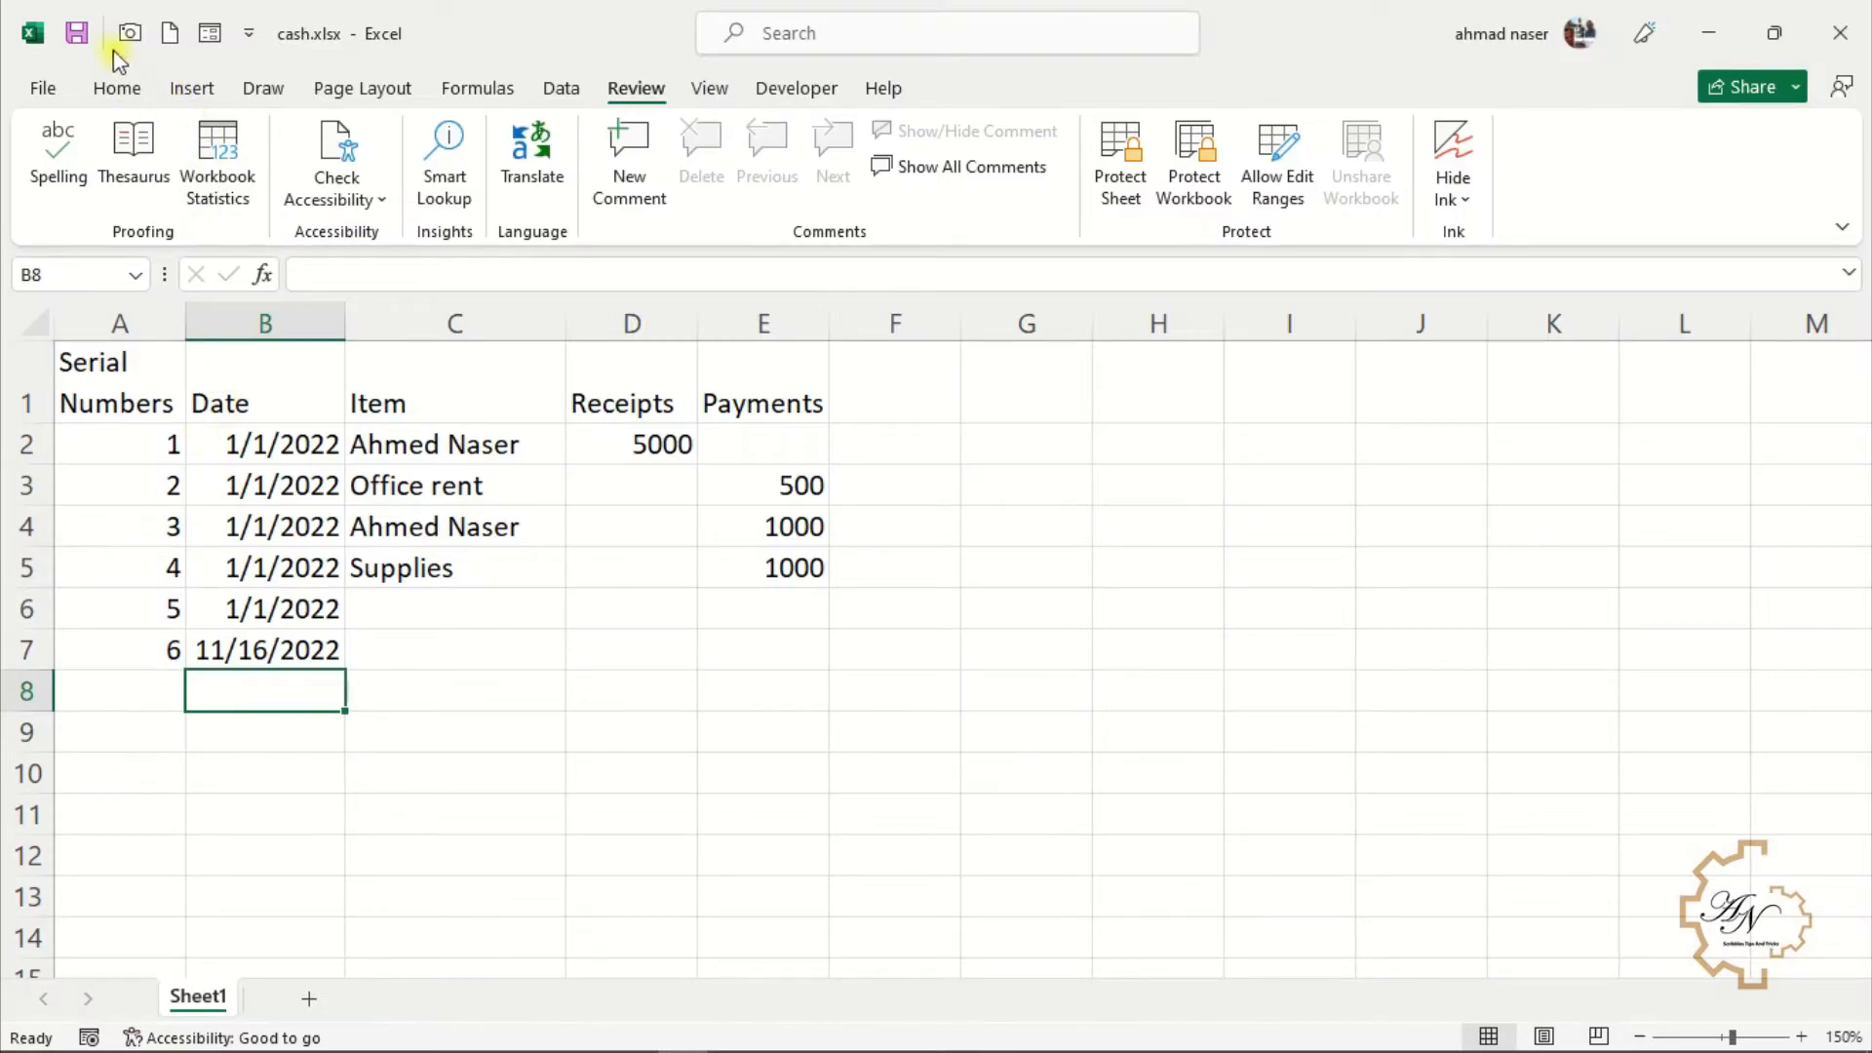
pyautogui.click(383, 644)
pyautogui.click(281, 659)
pyautogui.moveTo(125, 658); pyautogui.dragTo(252, 667)
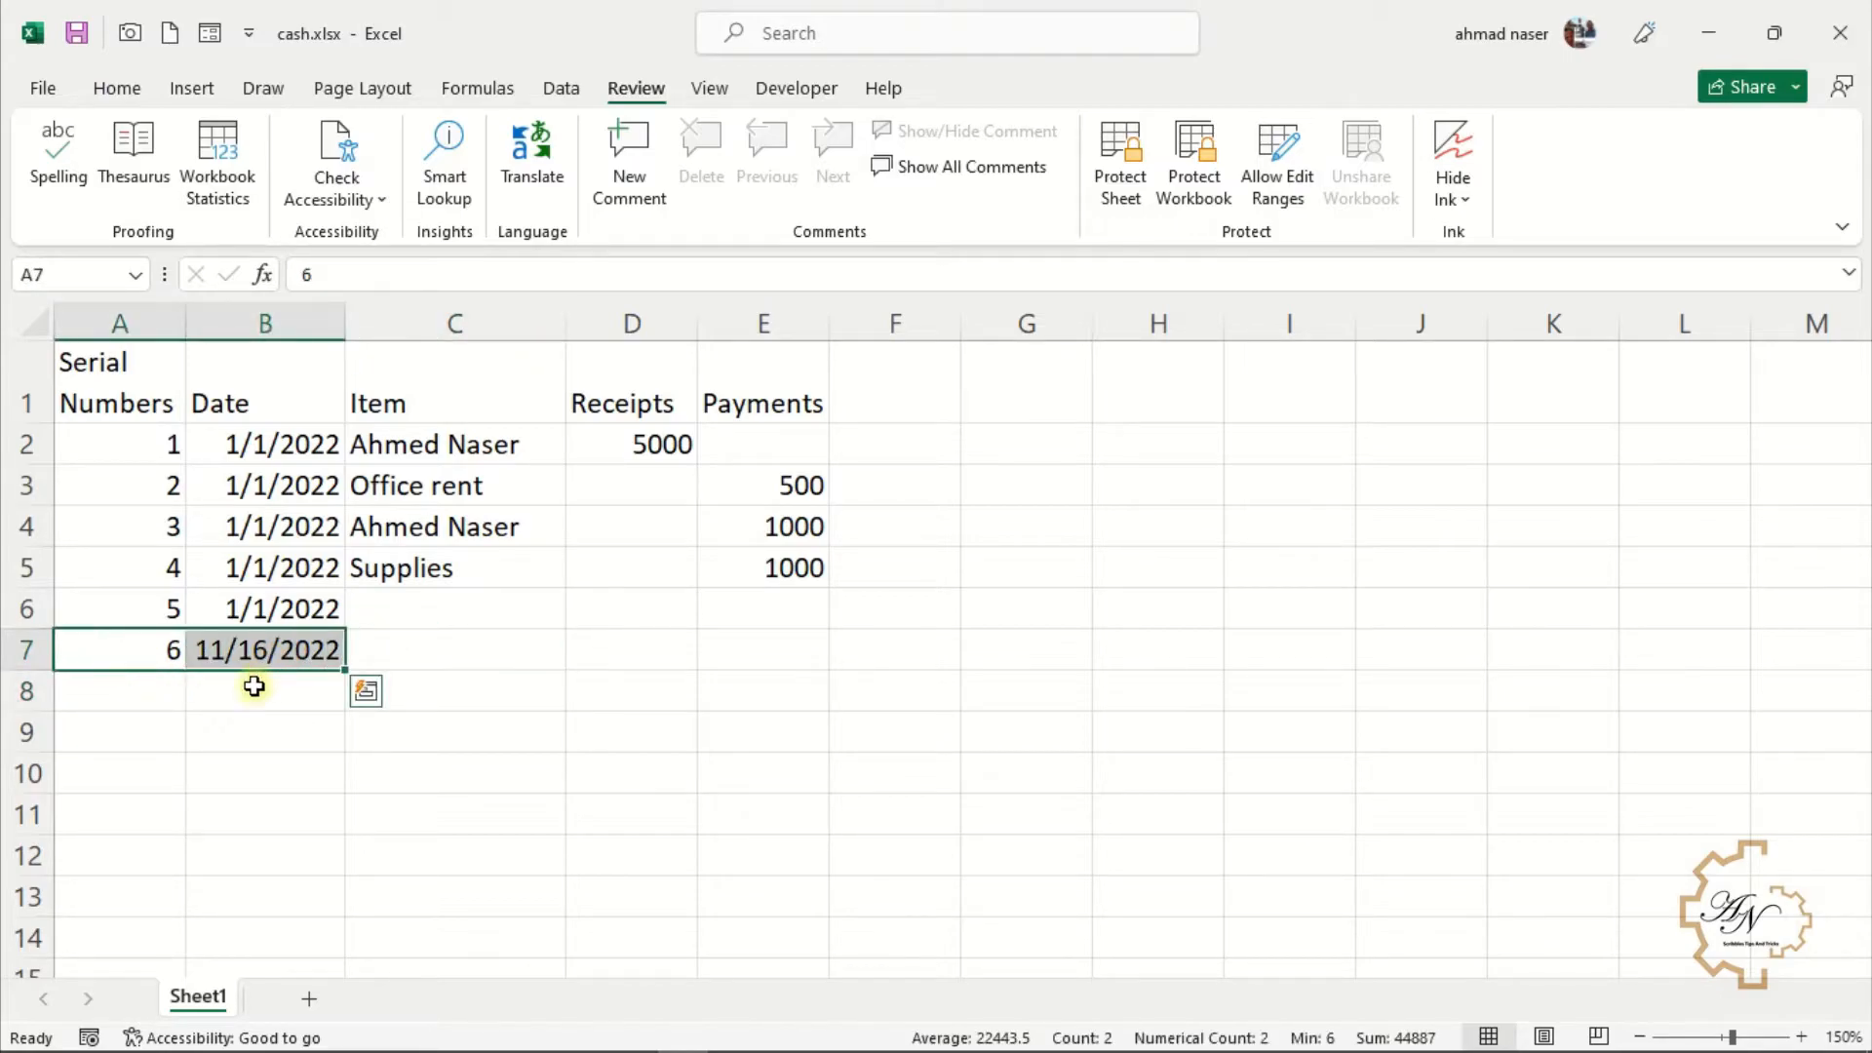
pyautogui.press('Delete')
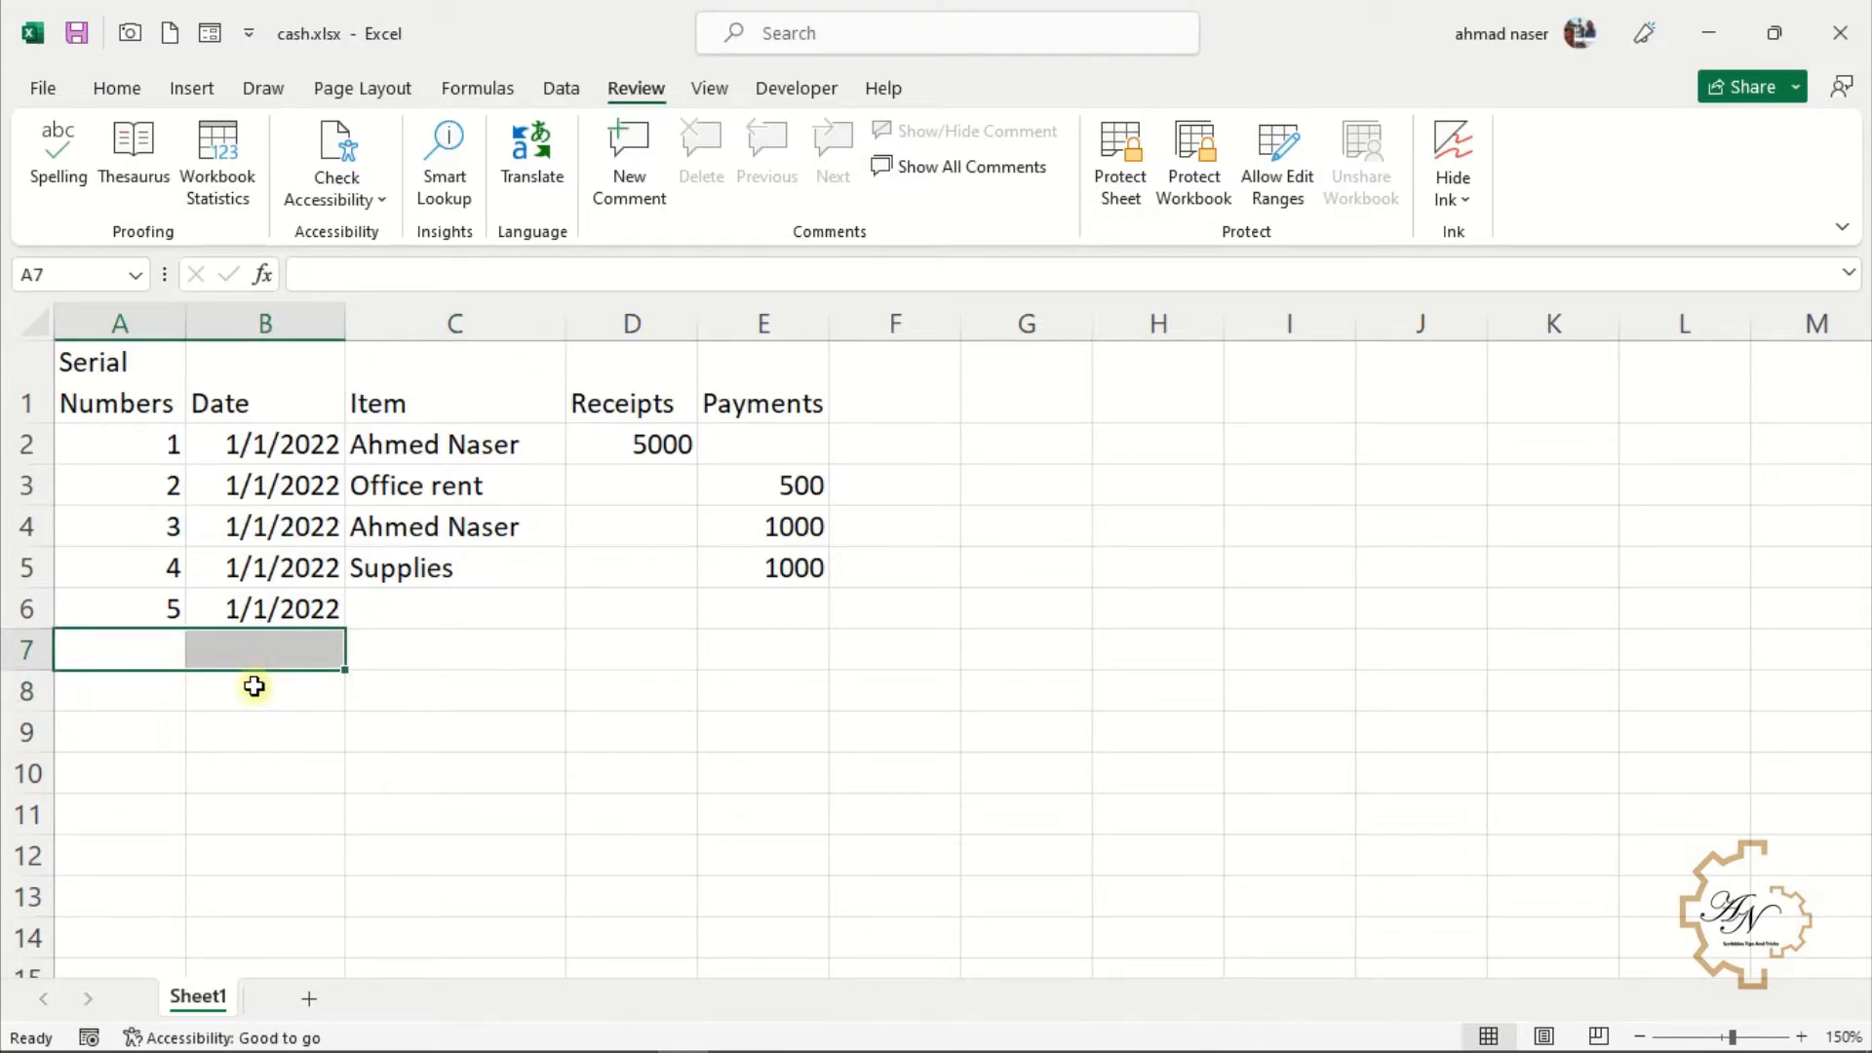
pyautogui.hotkey('ctrl', 's')
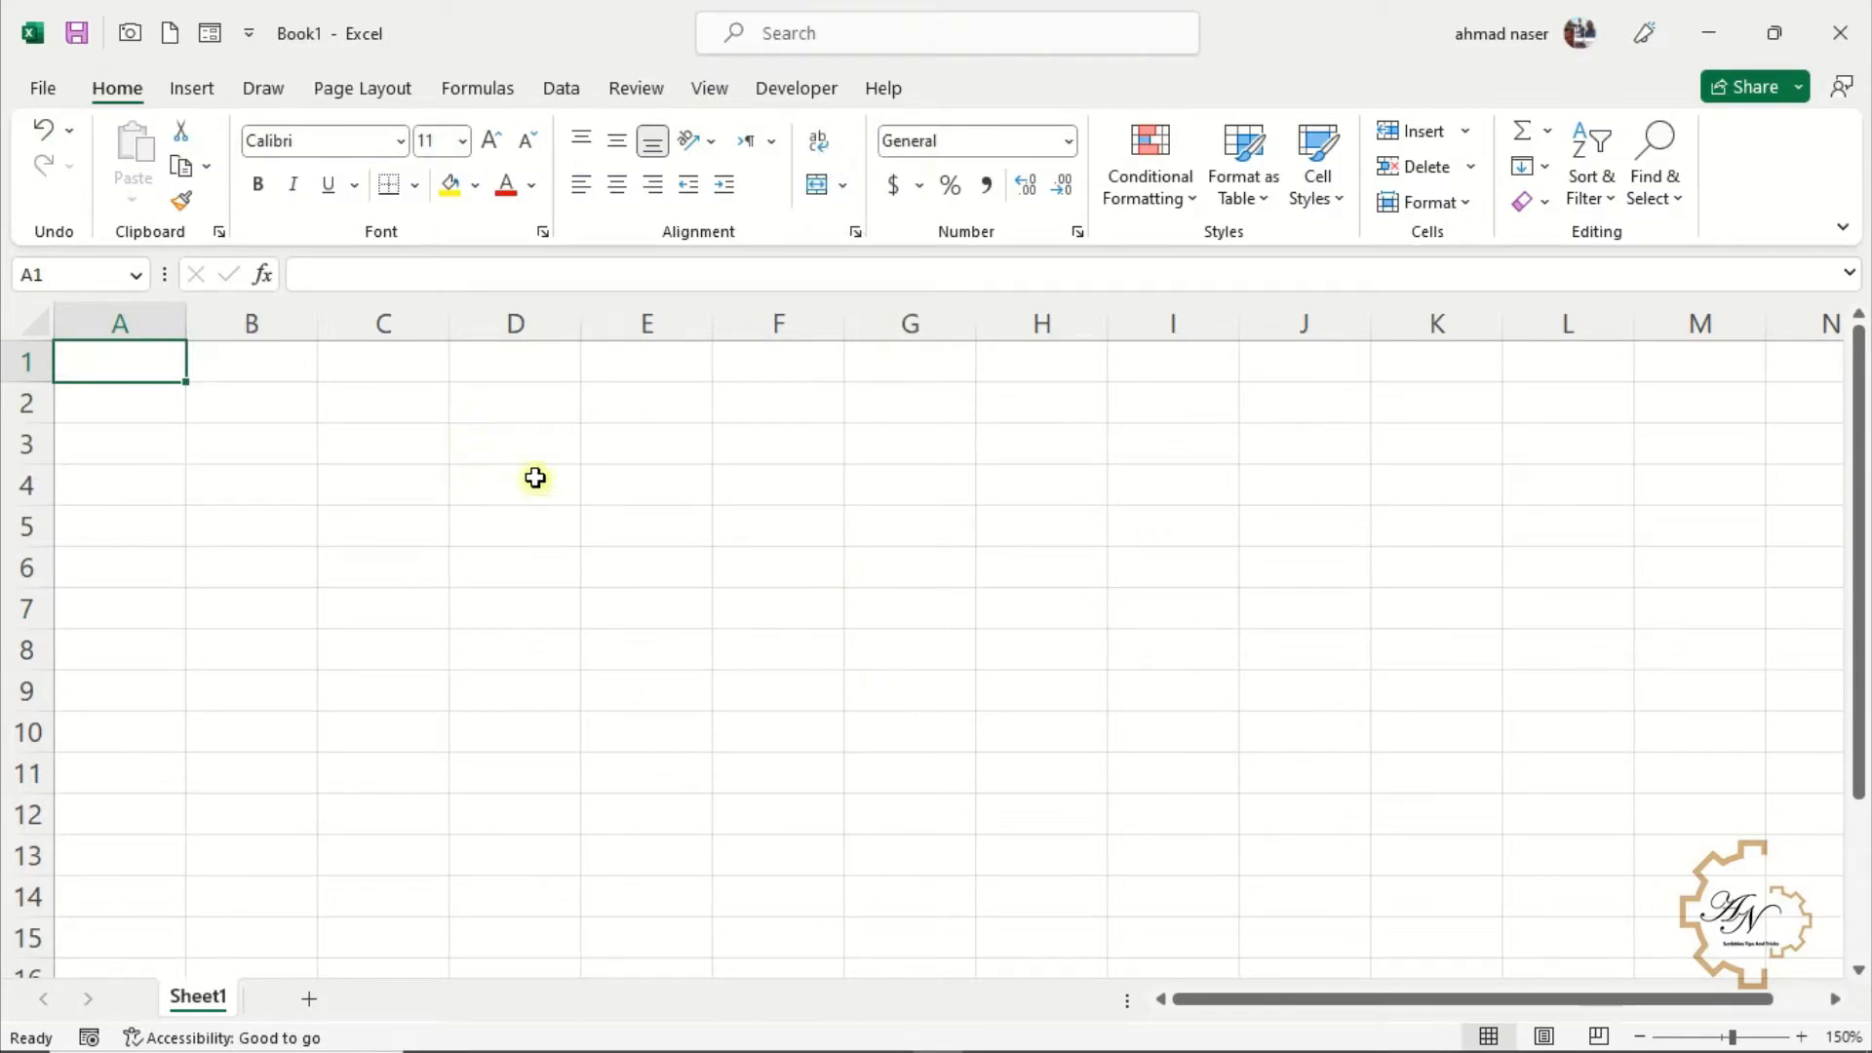
# Open the full number formats and review the Number category's thousands separator and negative number styles
pyautogui.click(1070, 143)
pyautogui.scroll(-2, 1073, 195)
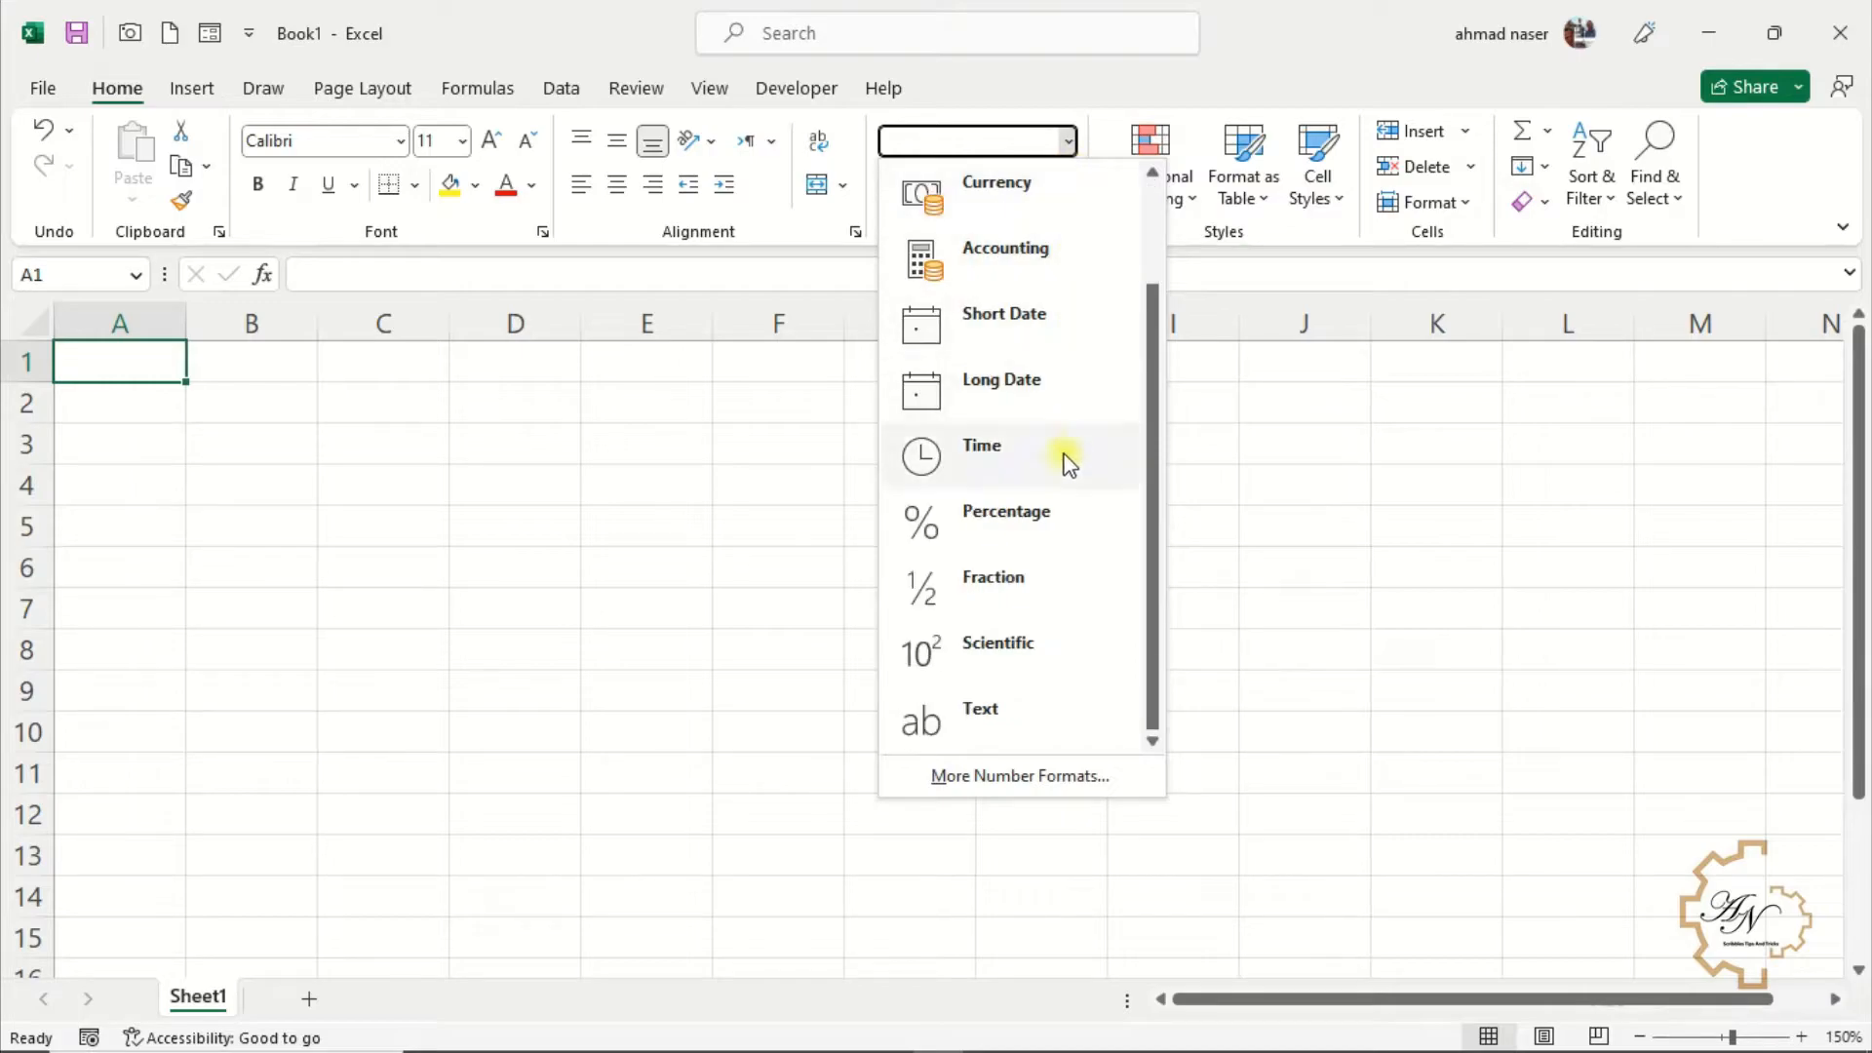
pyautogui.scroll(2, 1063, 624)
pyautogui.scroll(-2, 1032, 556)
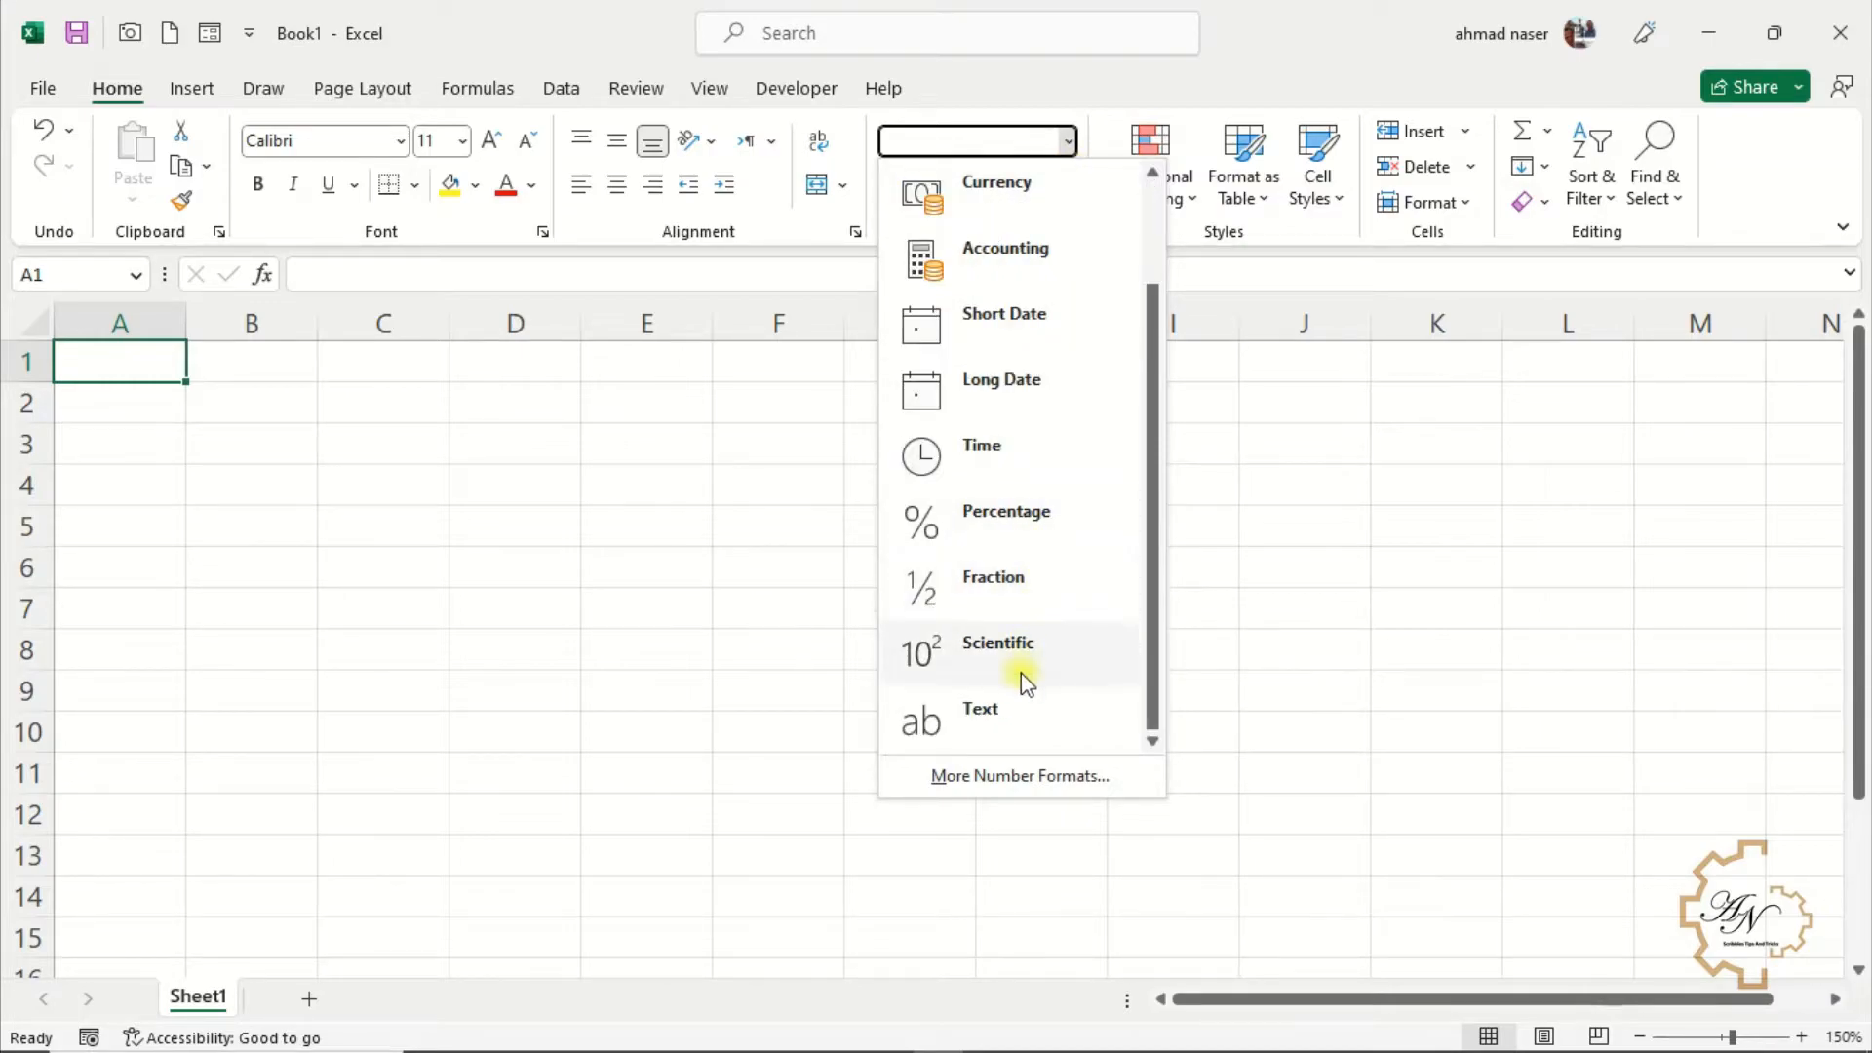
pyautogui.click(1031, 775)
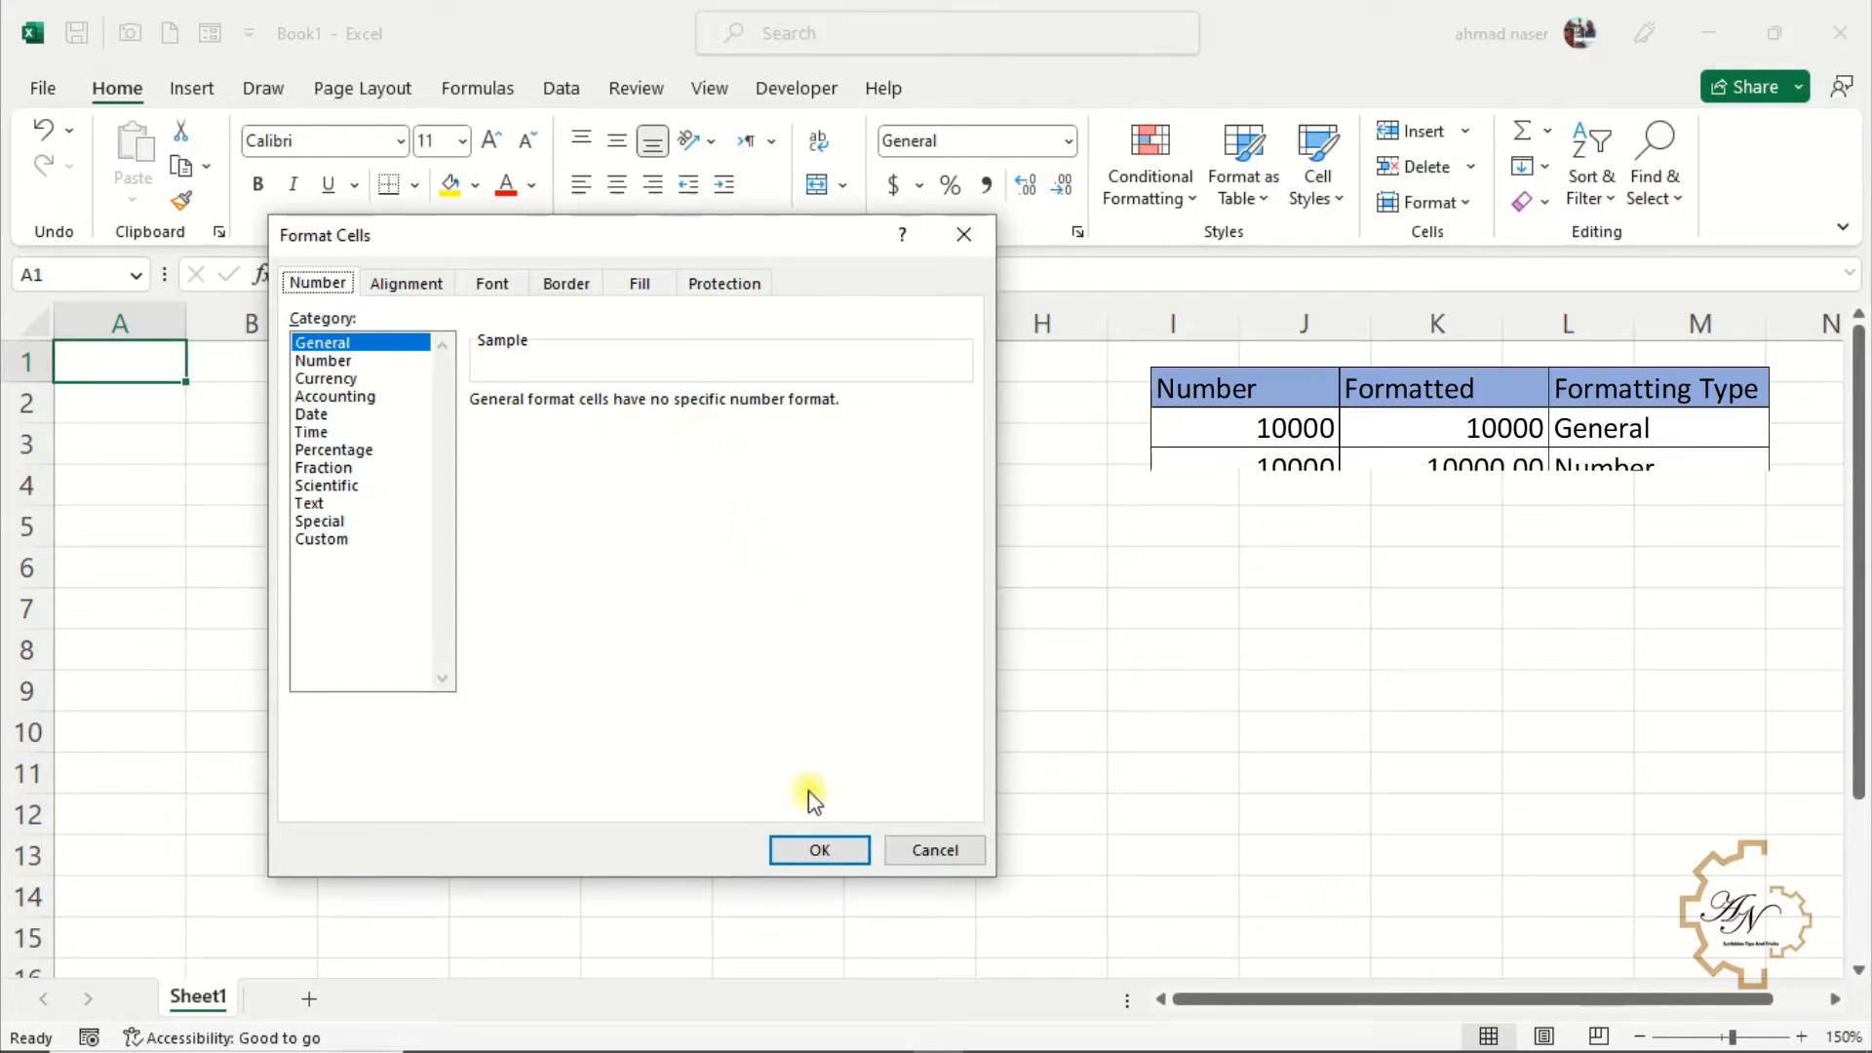
pyautogui.click(322, 360)
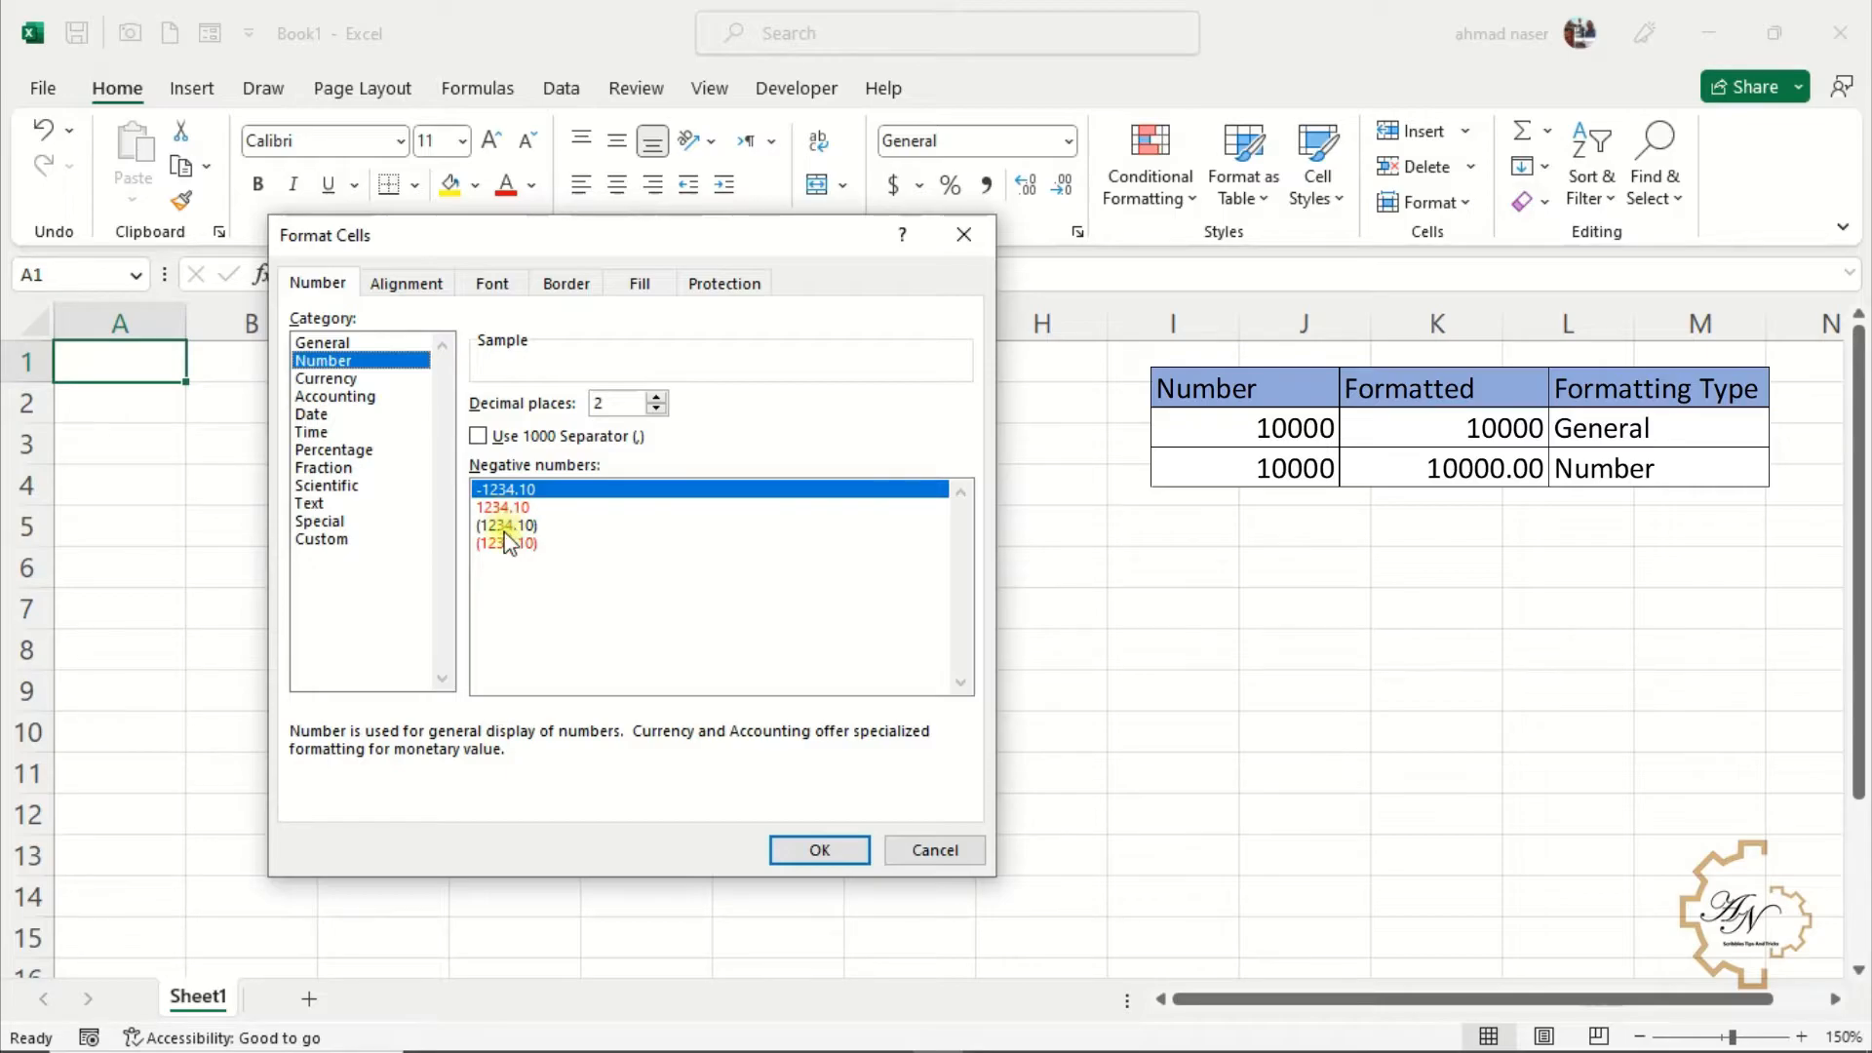
pyautogui.click(484, 439)
pyautogui.click(483, 438)
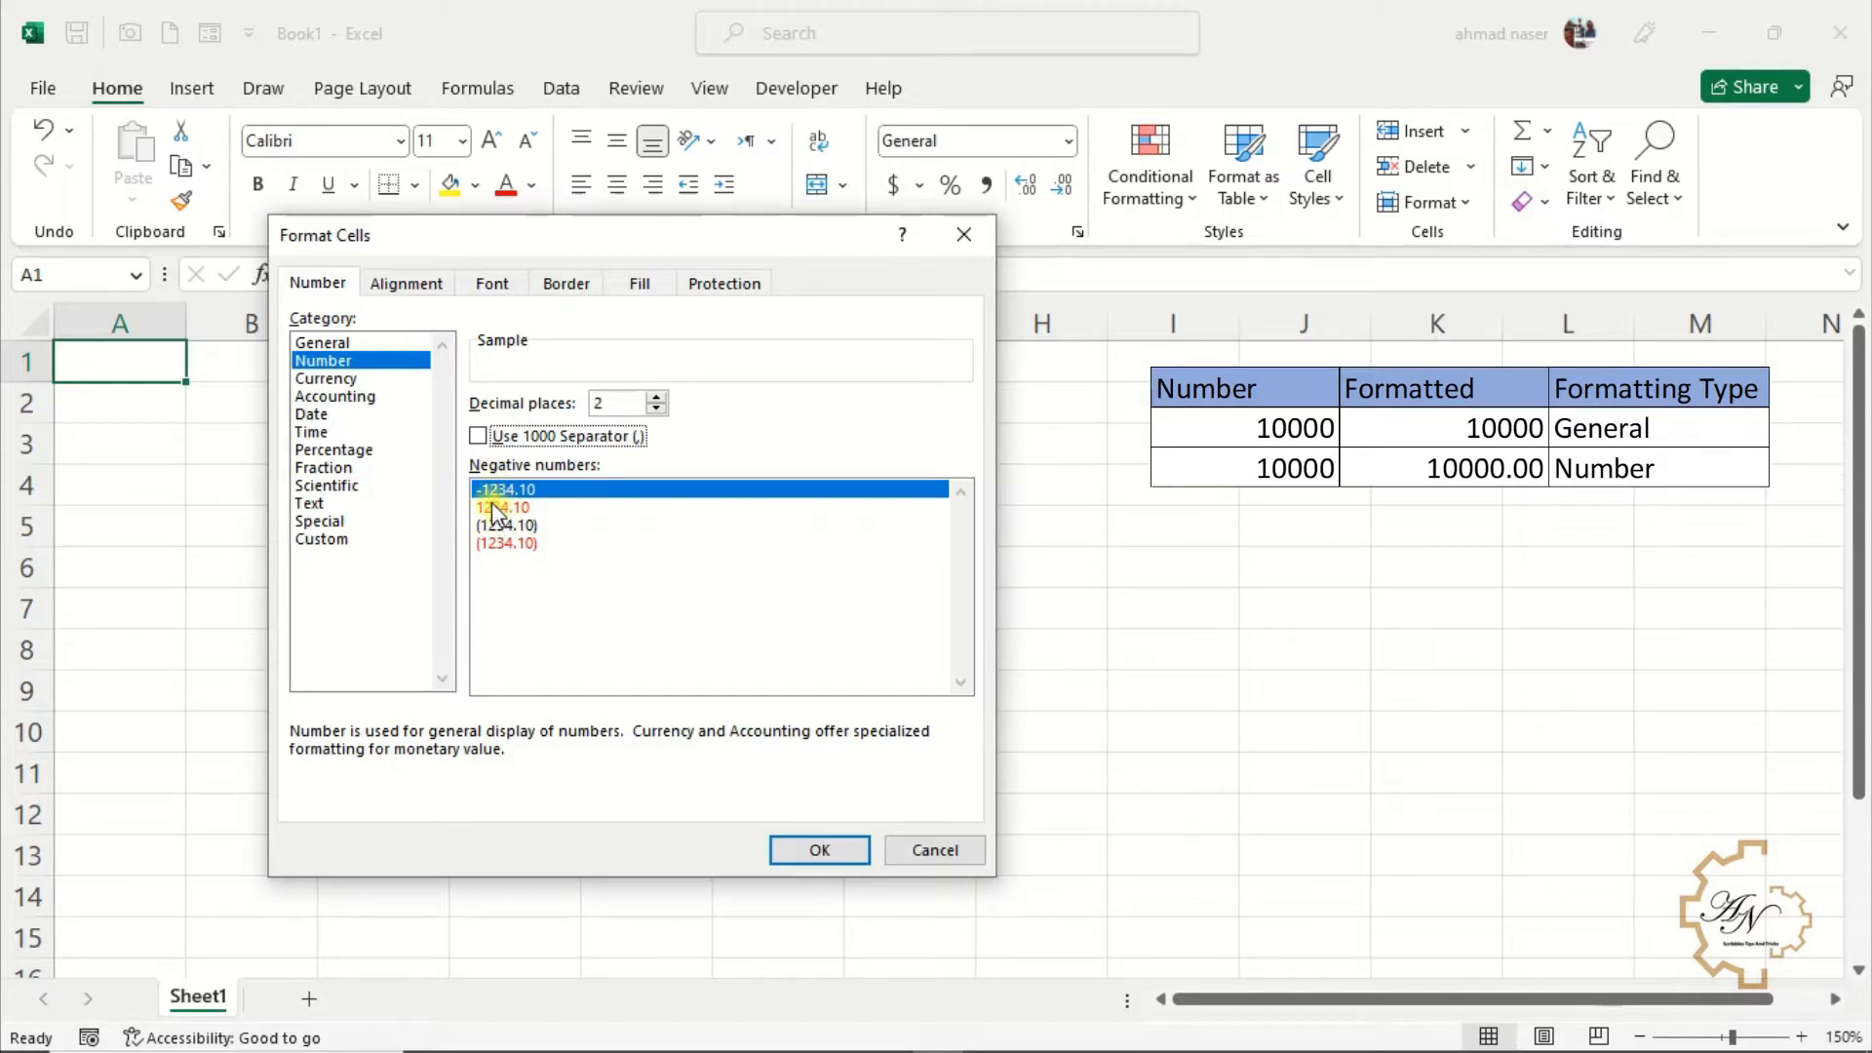
pyautogui.click(495, 505)
pyautogui.click(497, 526)
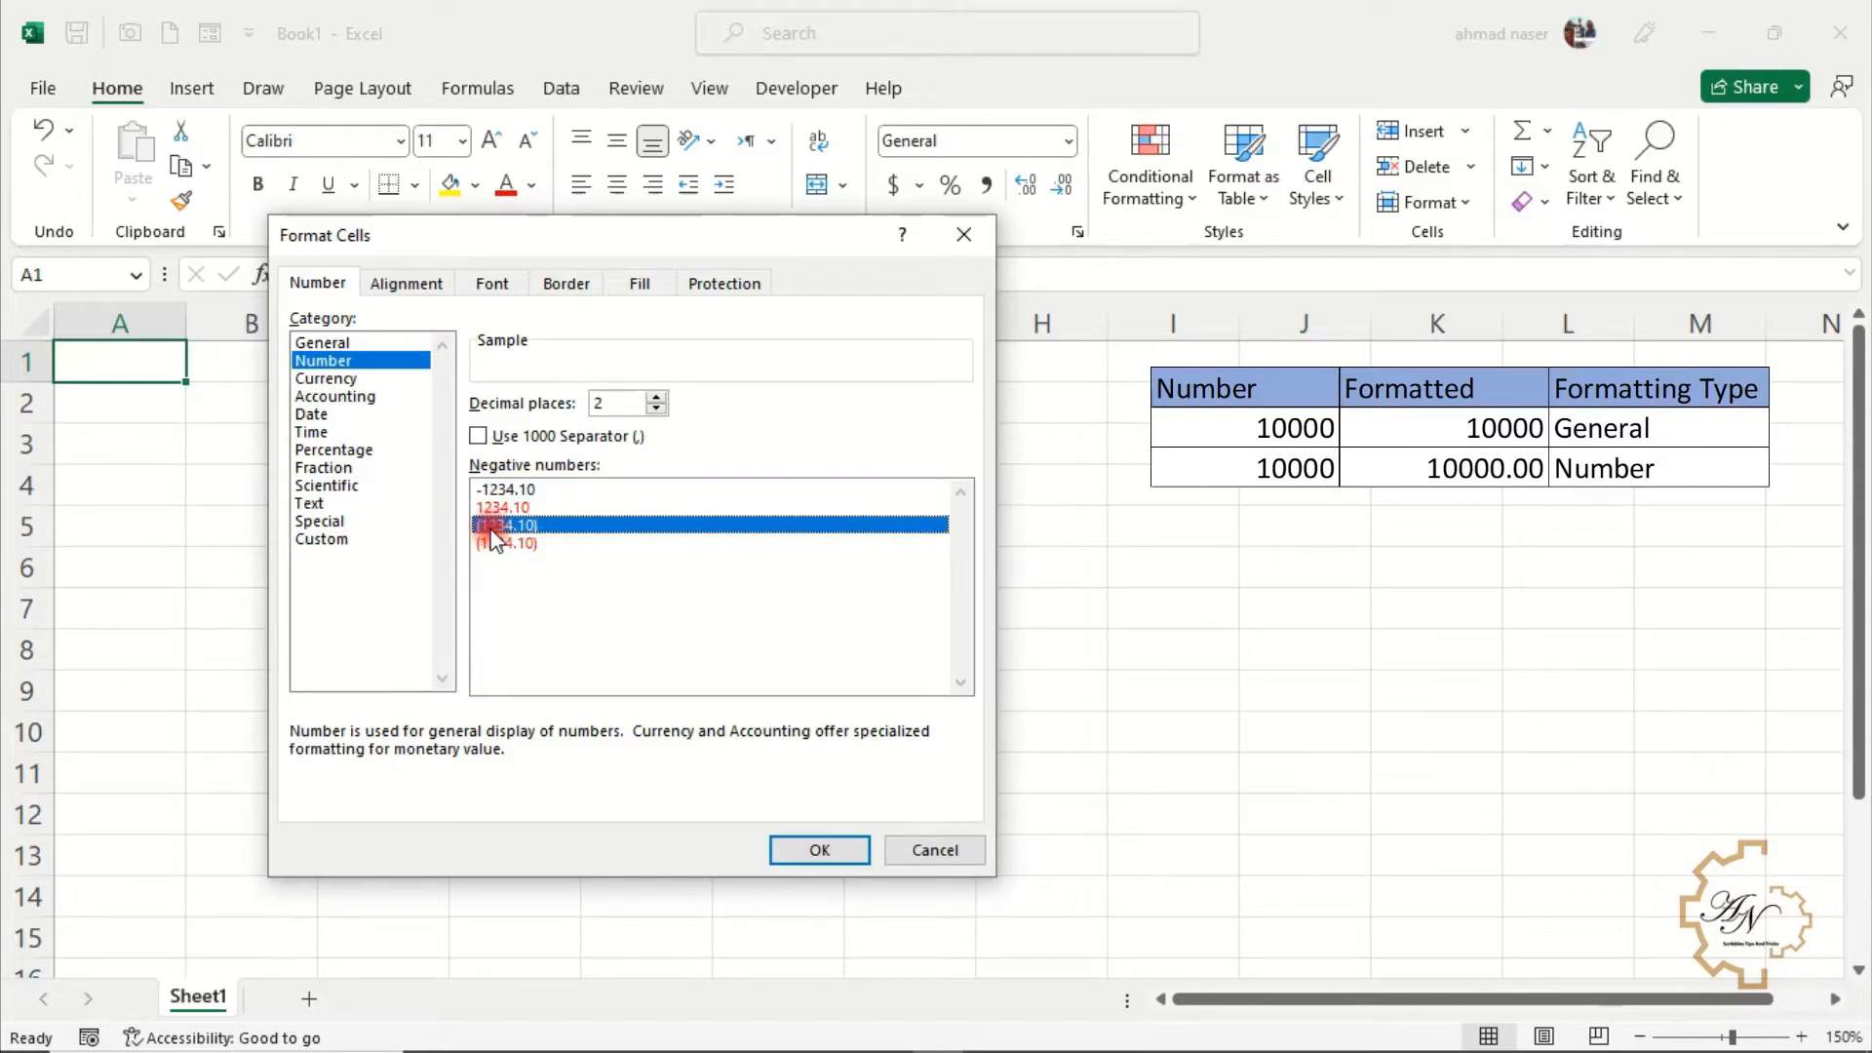
pyautogui.click(502, 545)
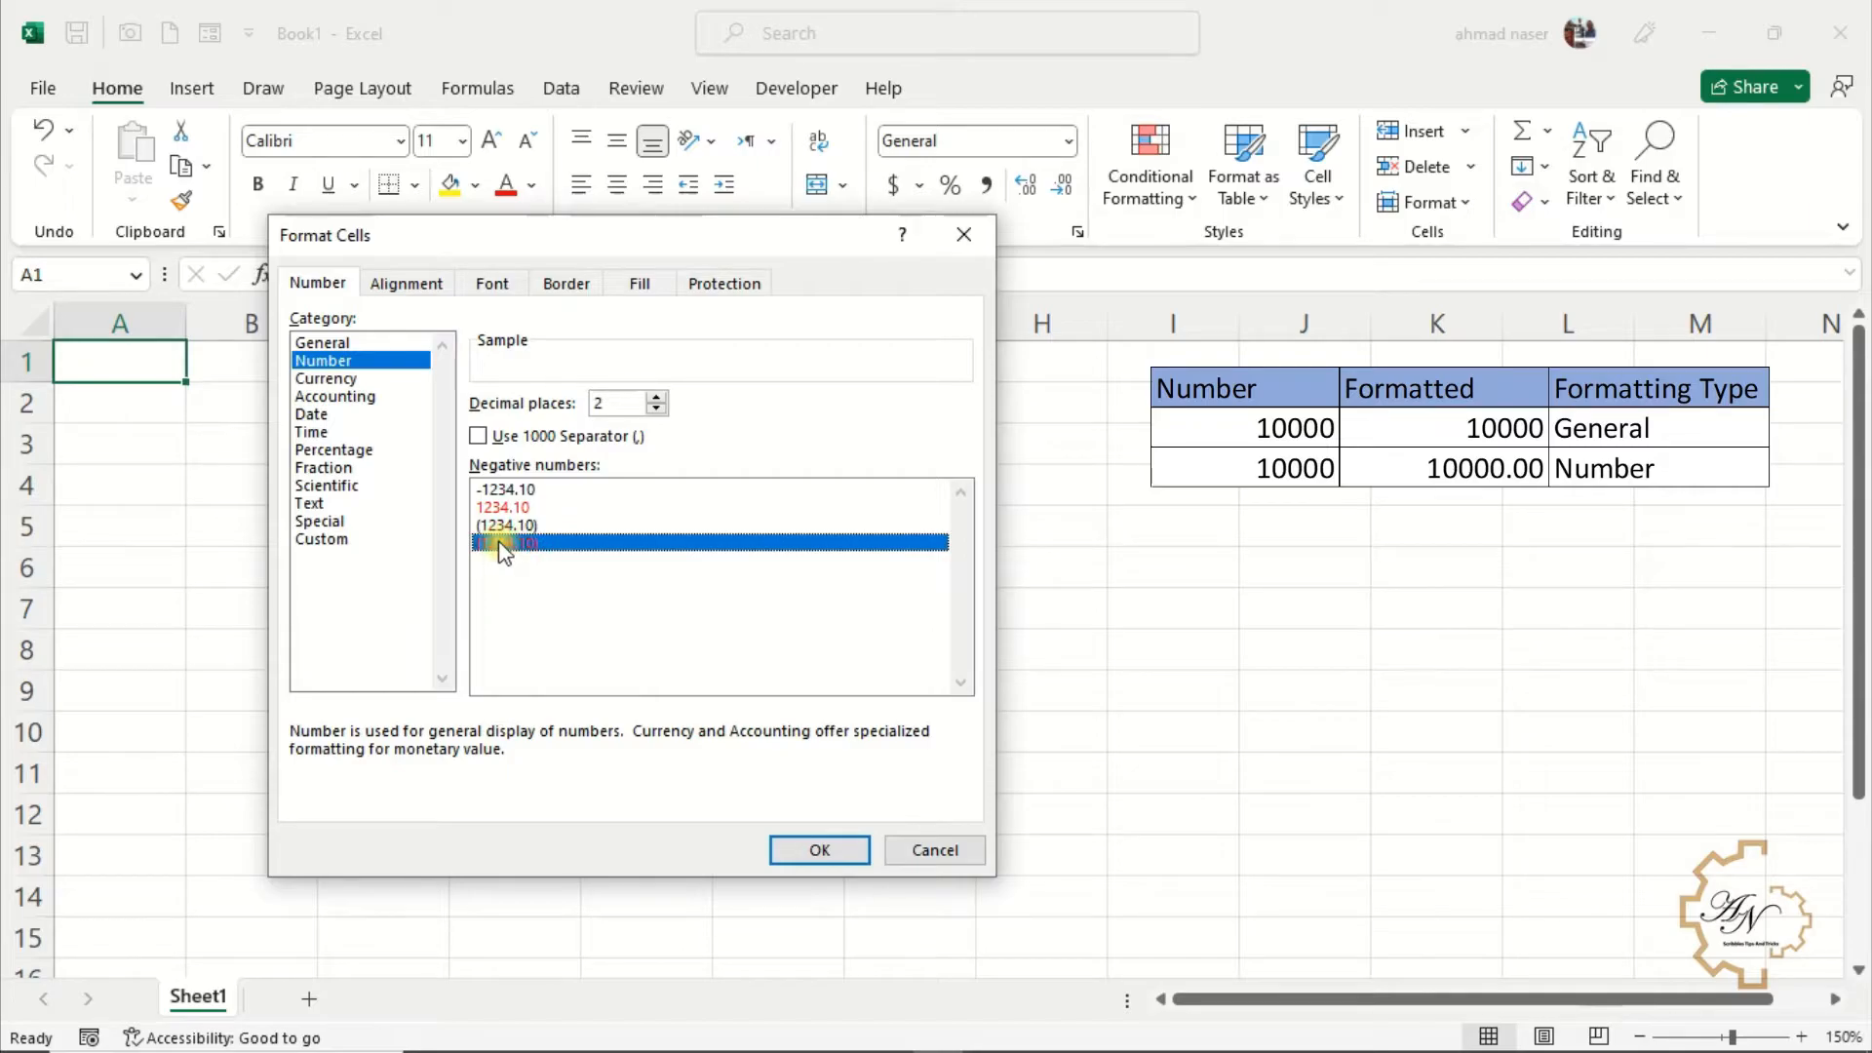
# Review the Currency and Accounting categories and their currency symbol lists in the number formats
pyautogui.click(343, 380)
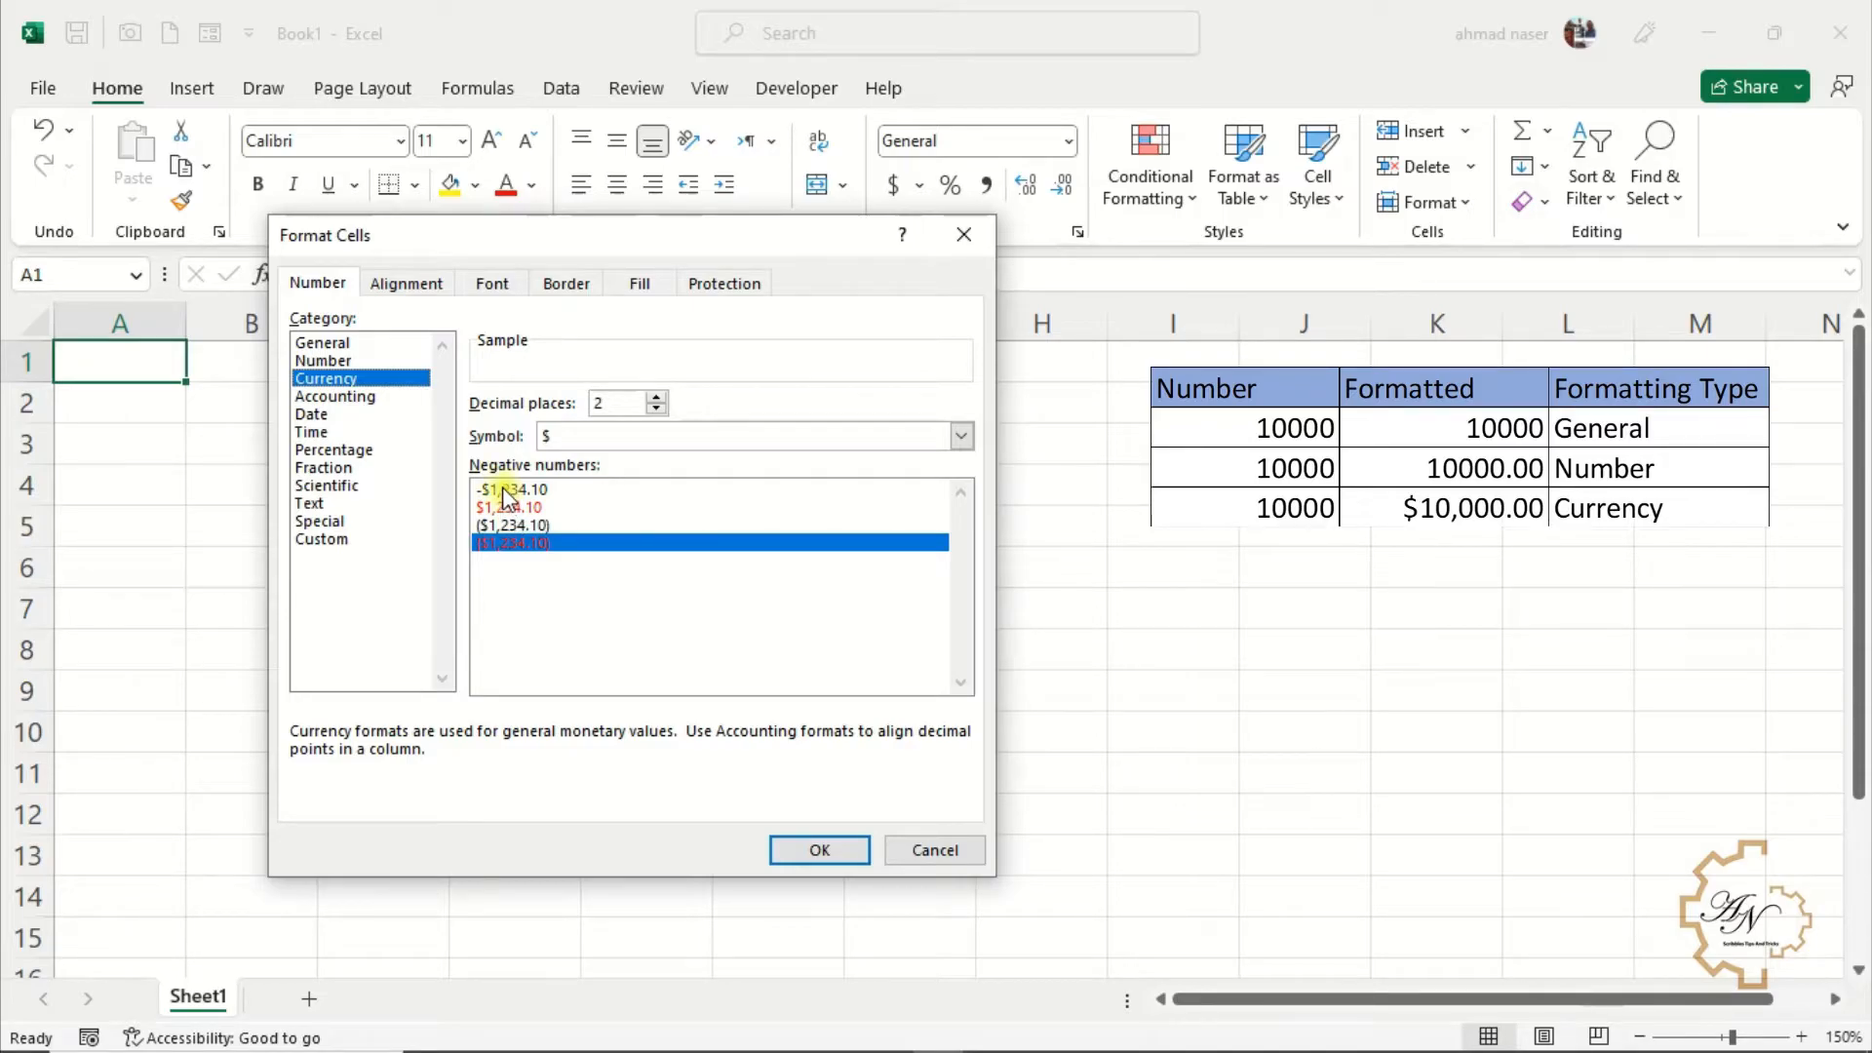
pyautogui.click(588, 441)
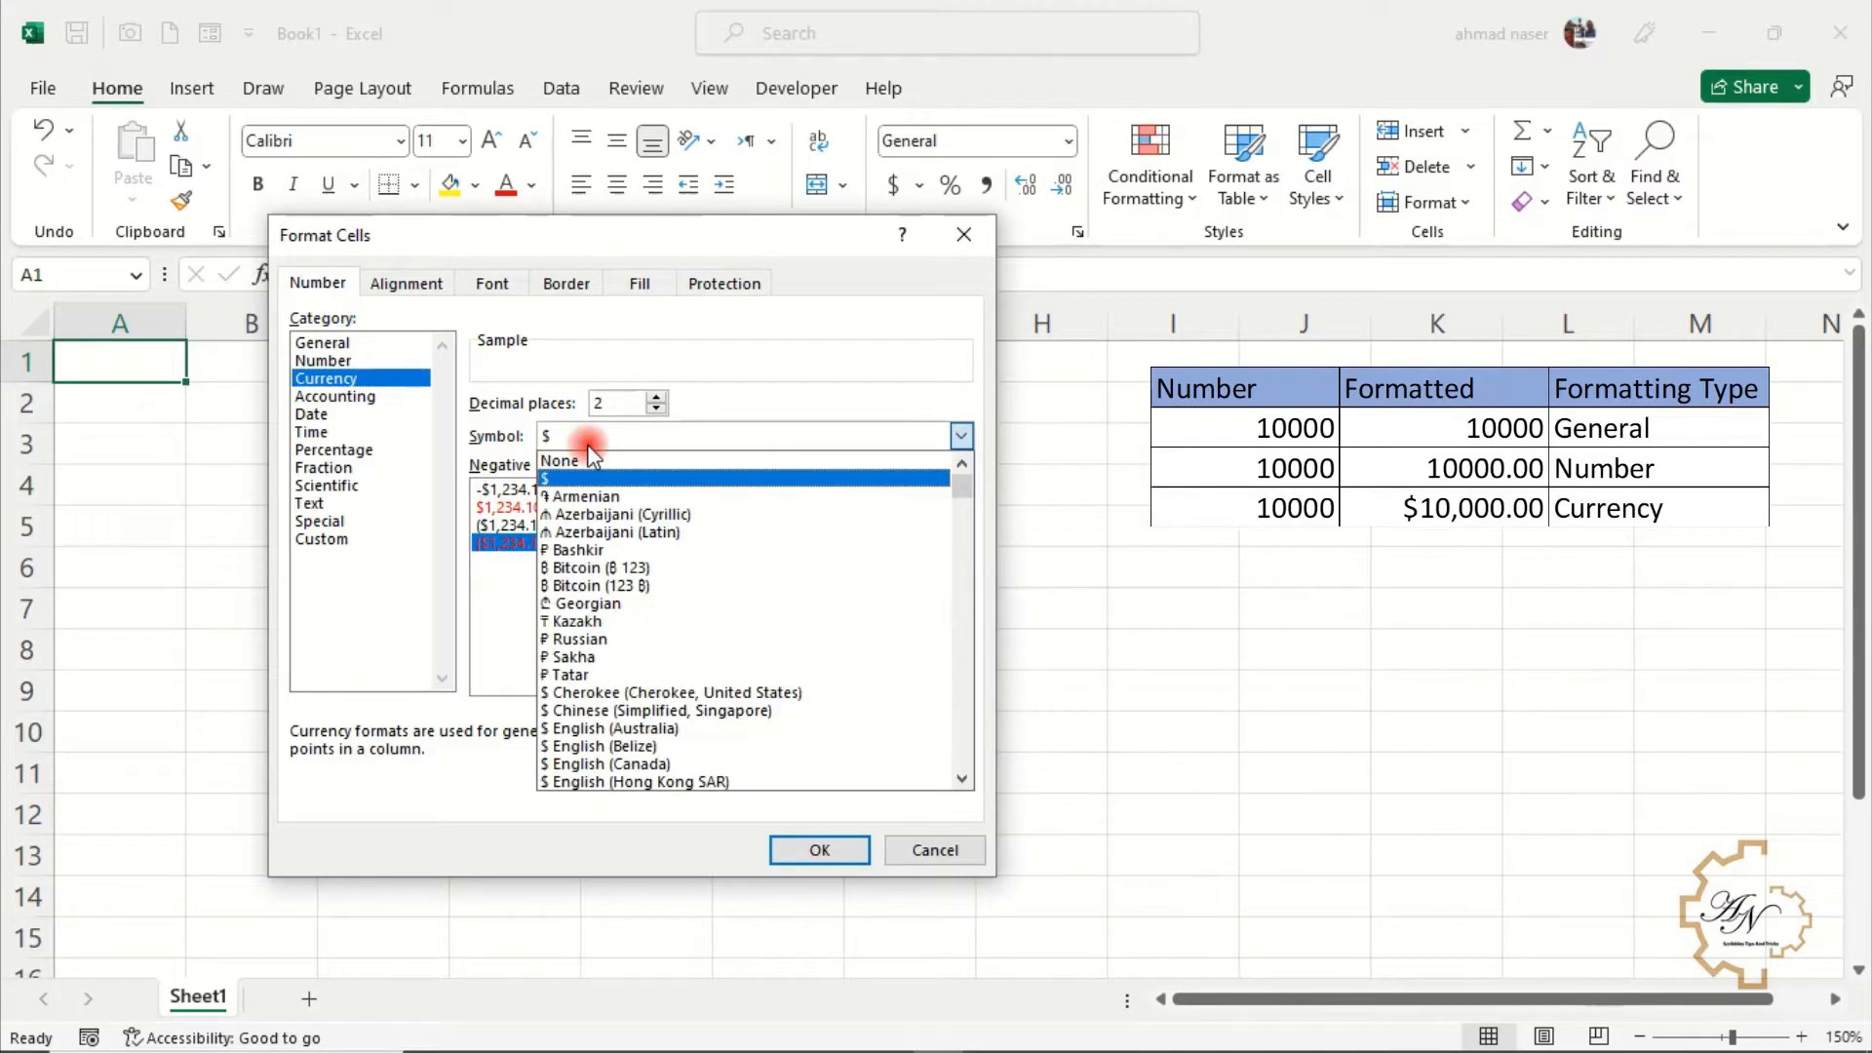
pyautogui.click(588, 443)
pyautogui.click(358, 398)
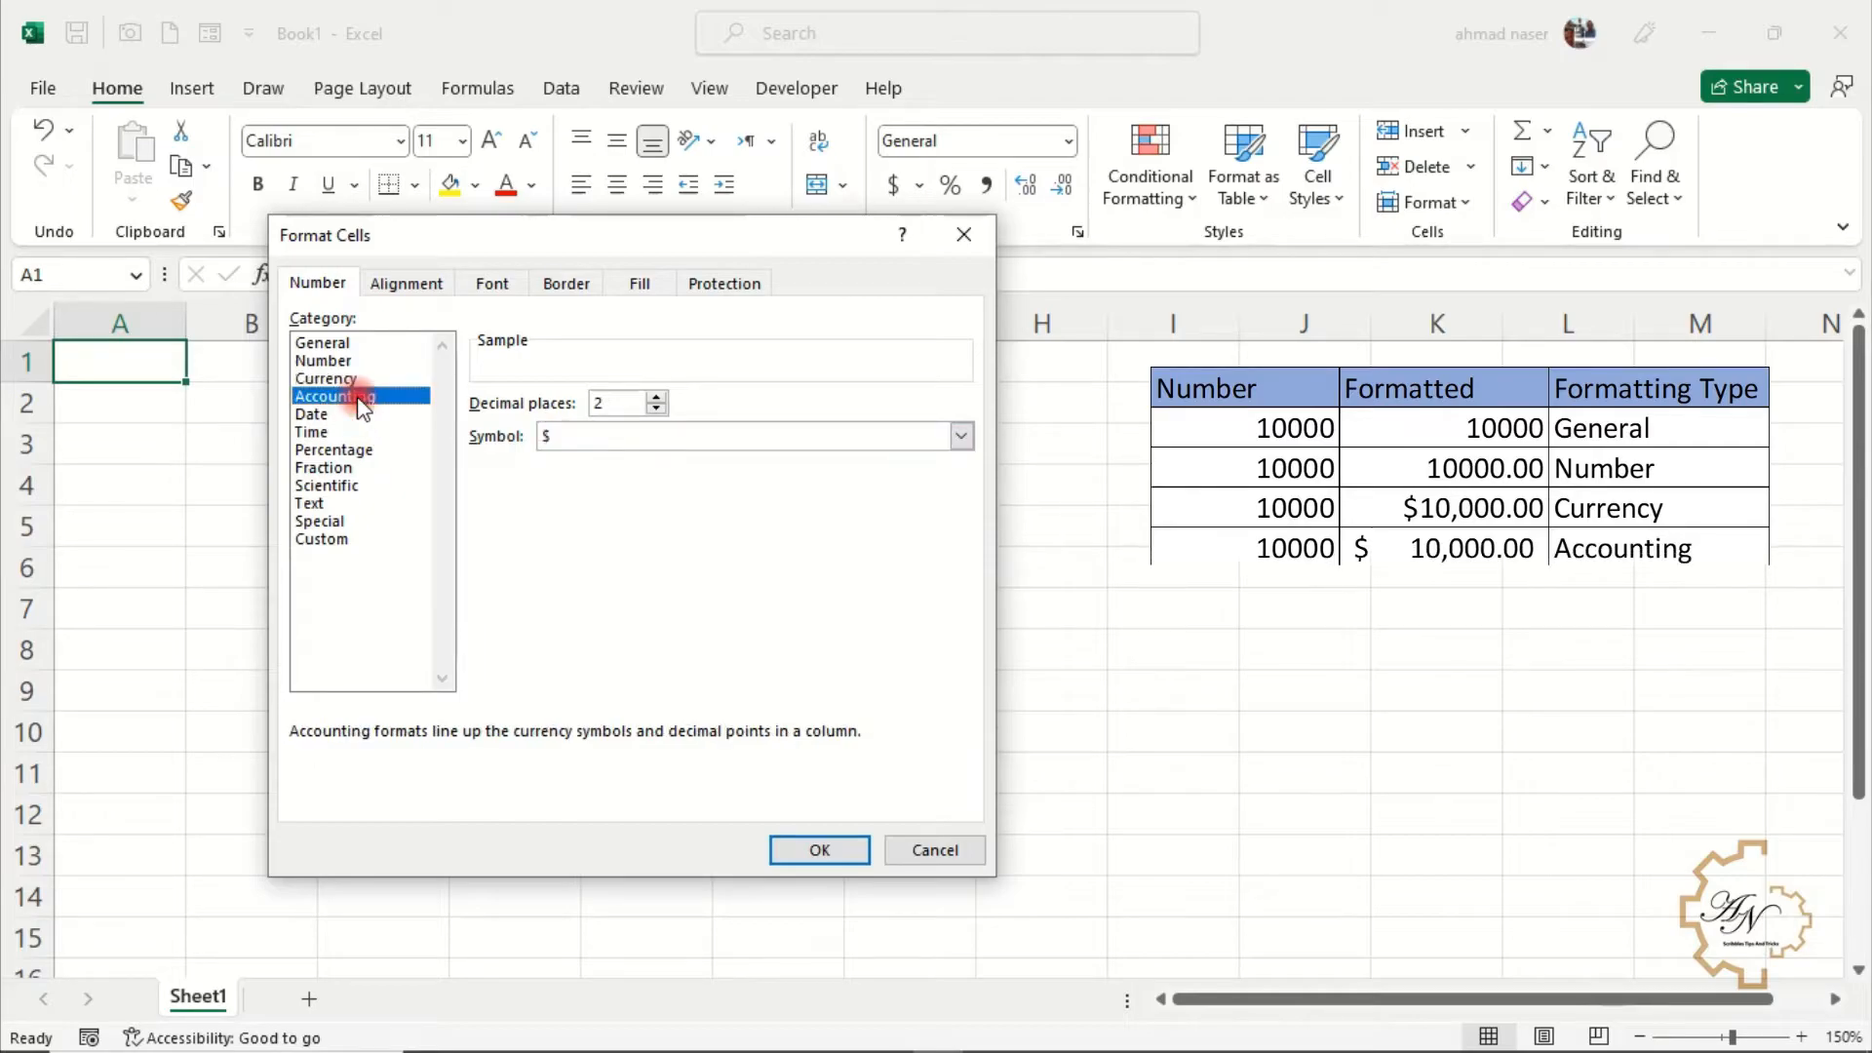
pyautogui.click(573, 440)
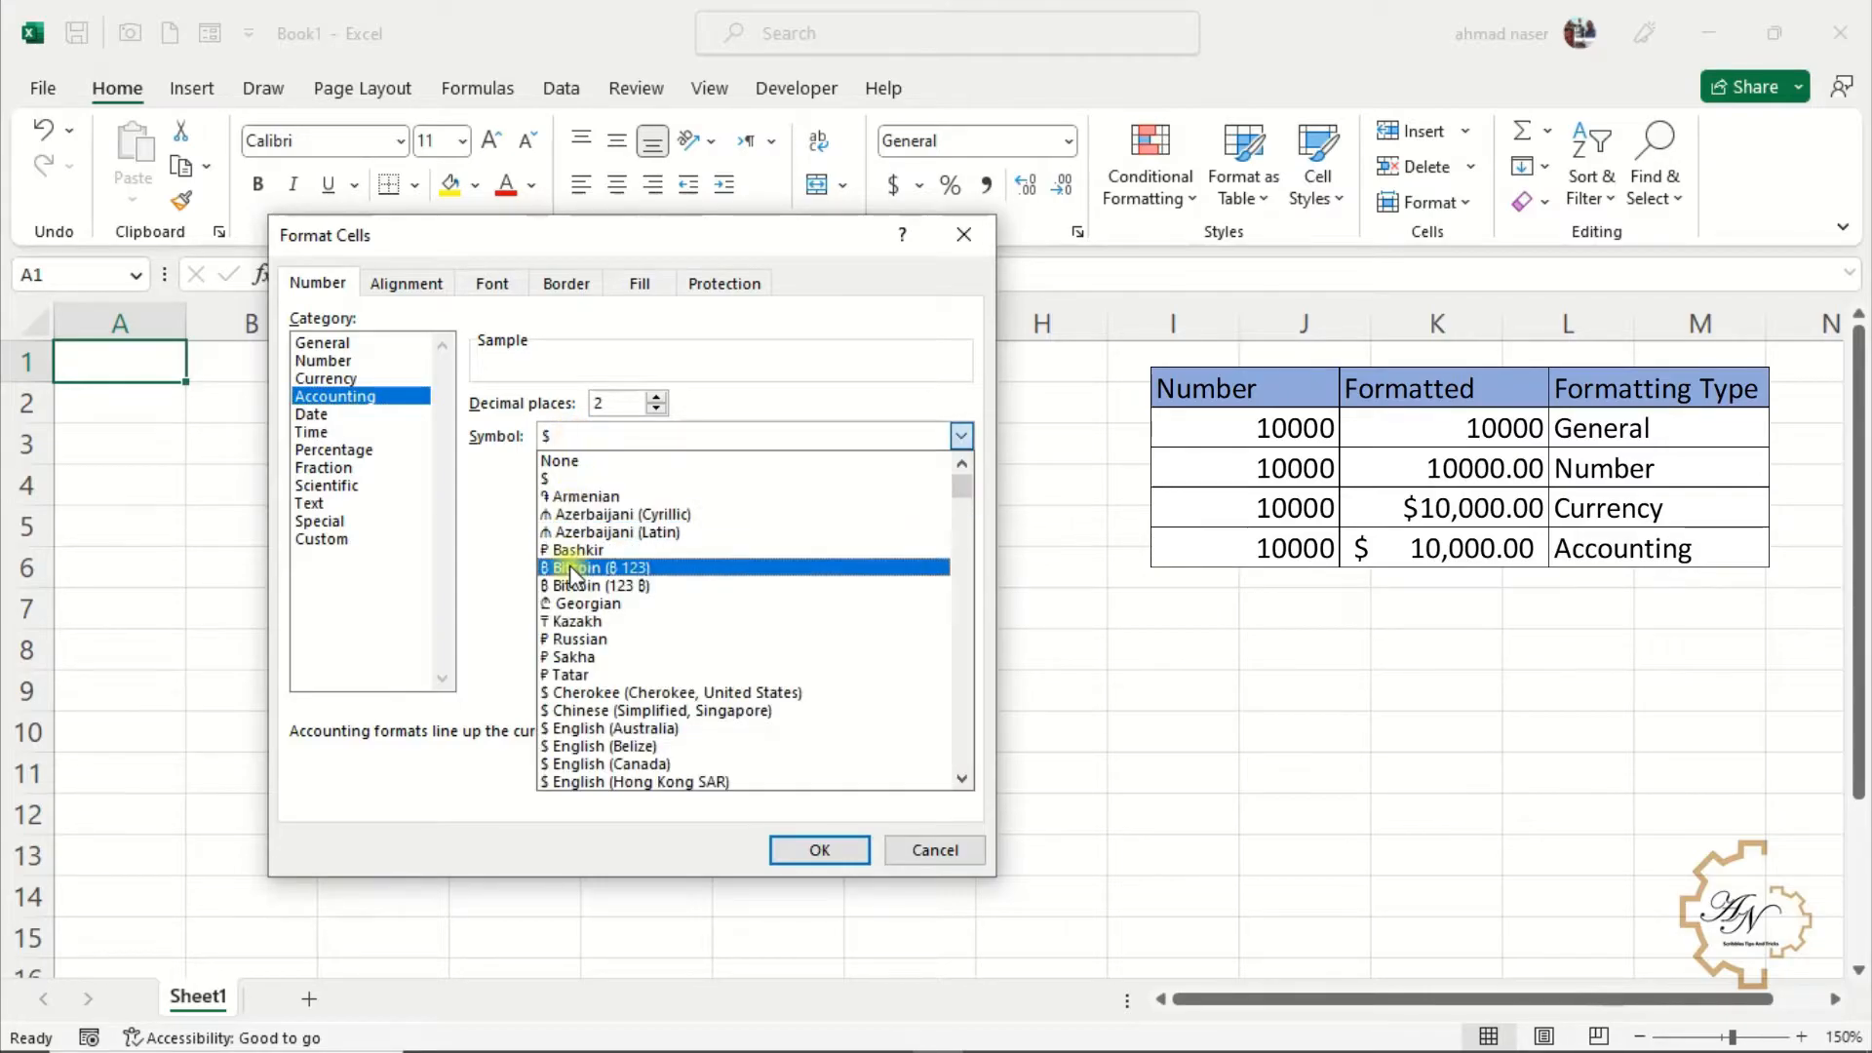
pyautogui.click(580, 478)
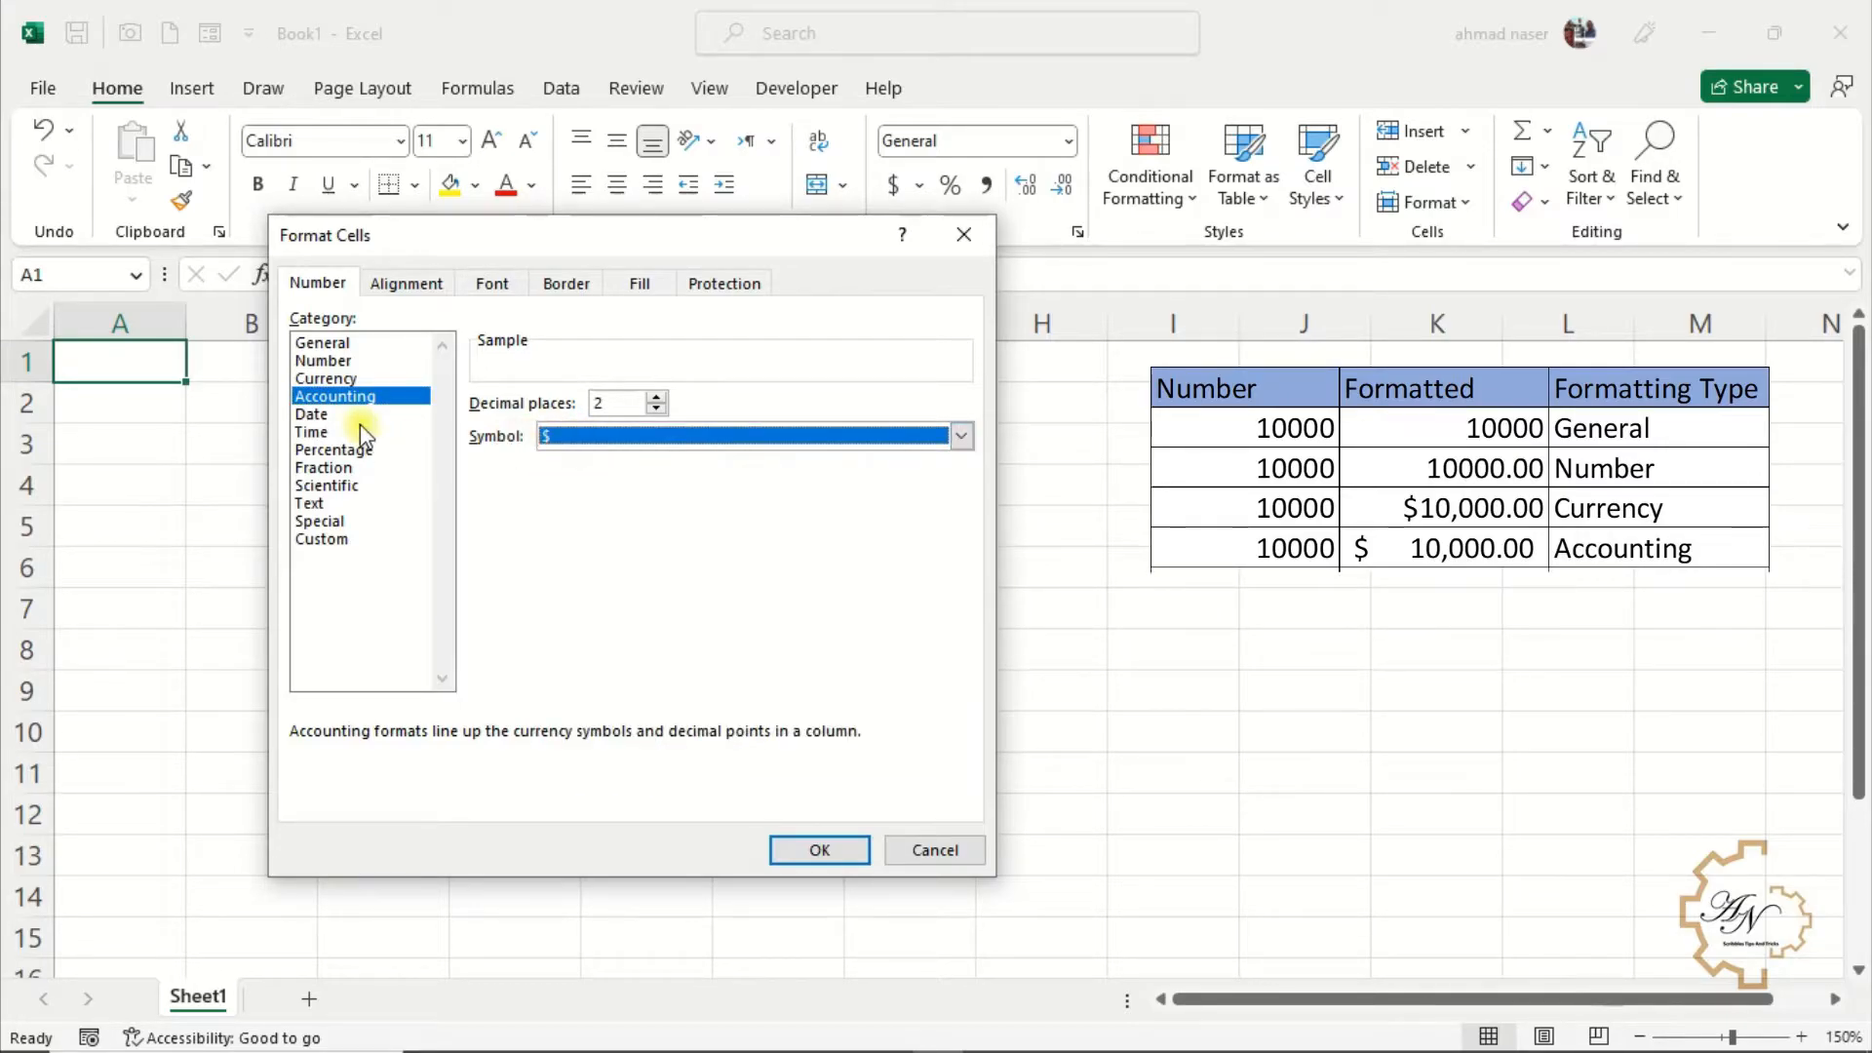
pyautogui.click(330, 416)
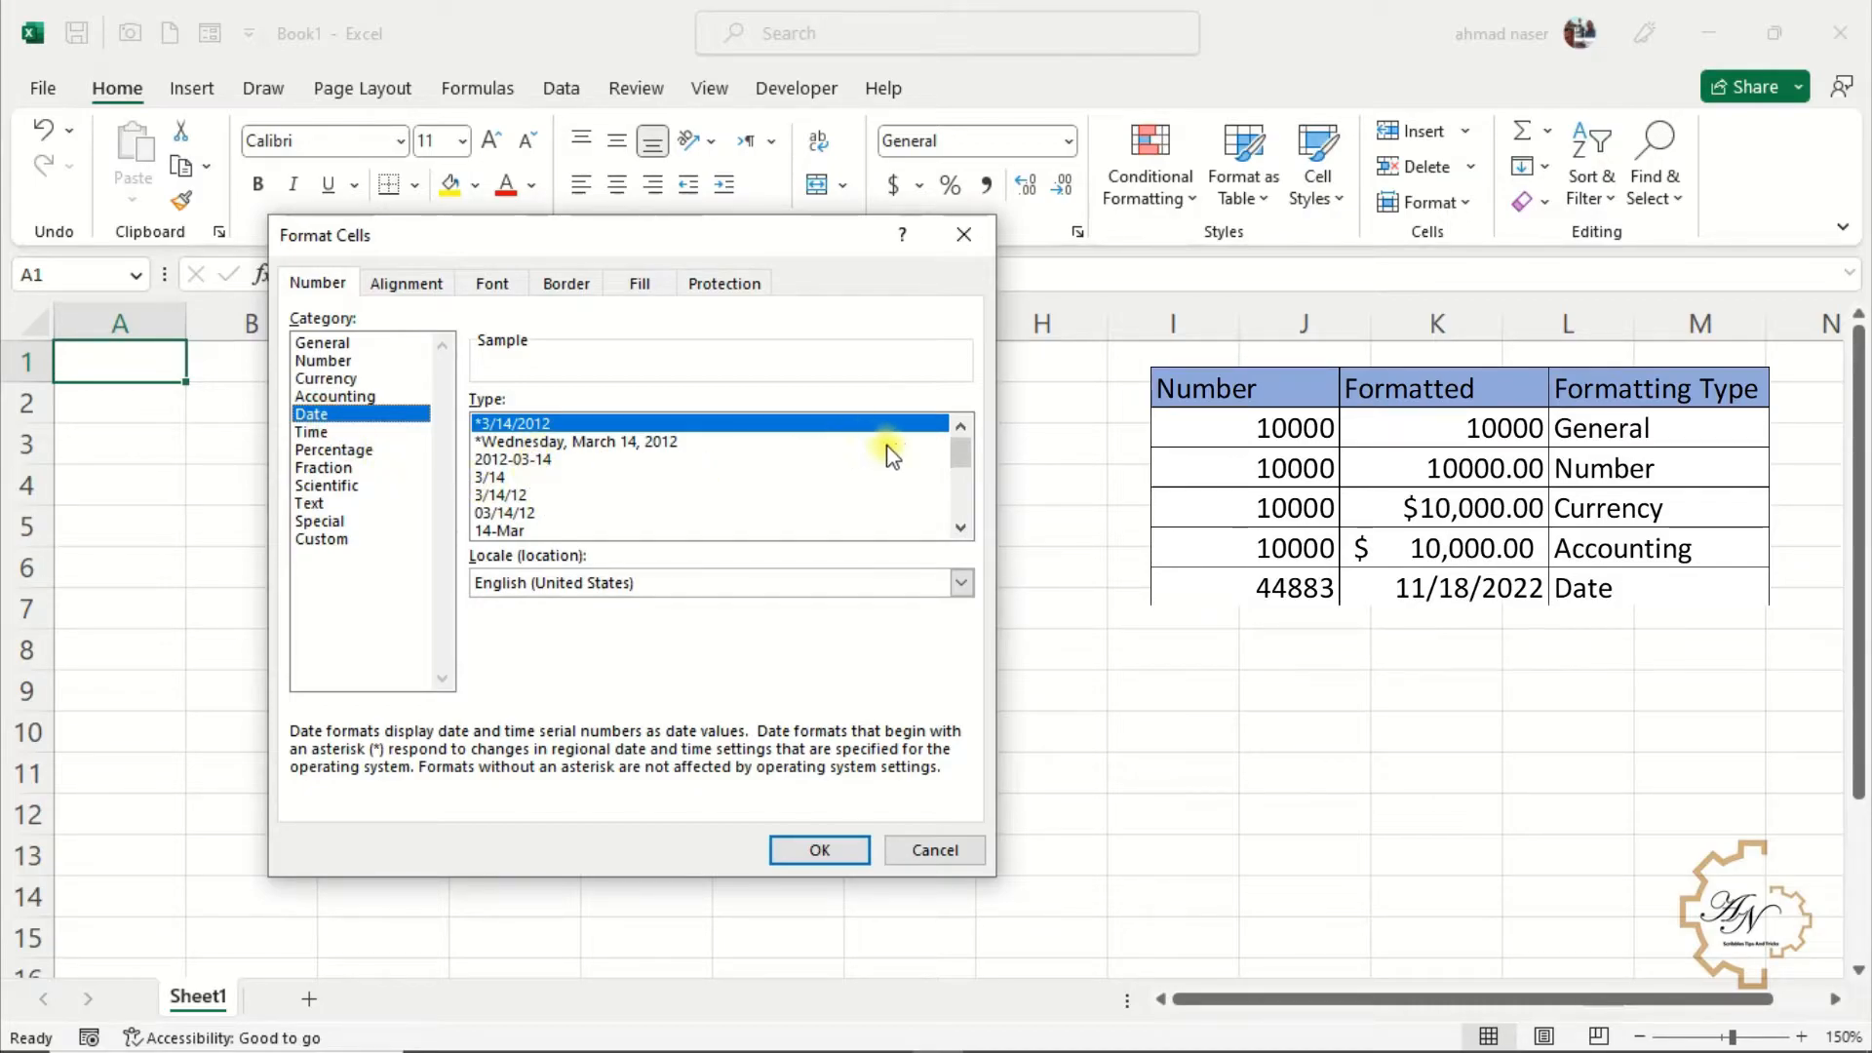
# Review the Date, Time, Percentage, Fraction, Scientific, Text, Special and Custom format categories, then close the dialog
pyautogui.moveTo(963, 449)
pyautogui.mouseDown()
pyautogui.moveTo(964, 503)
pyautogui.moveTo(962, 449)
pyautogui.mouseUp()
pyautogui.click(310, 431)
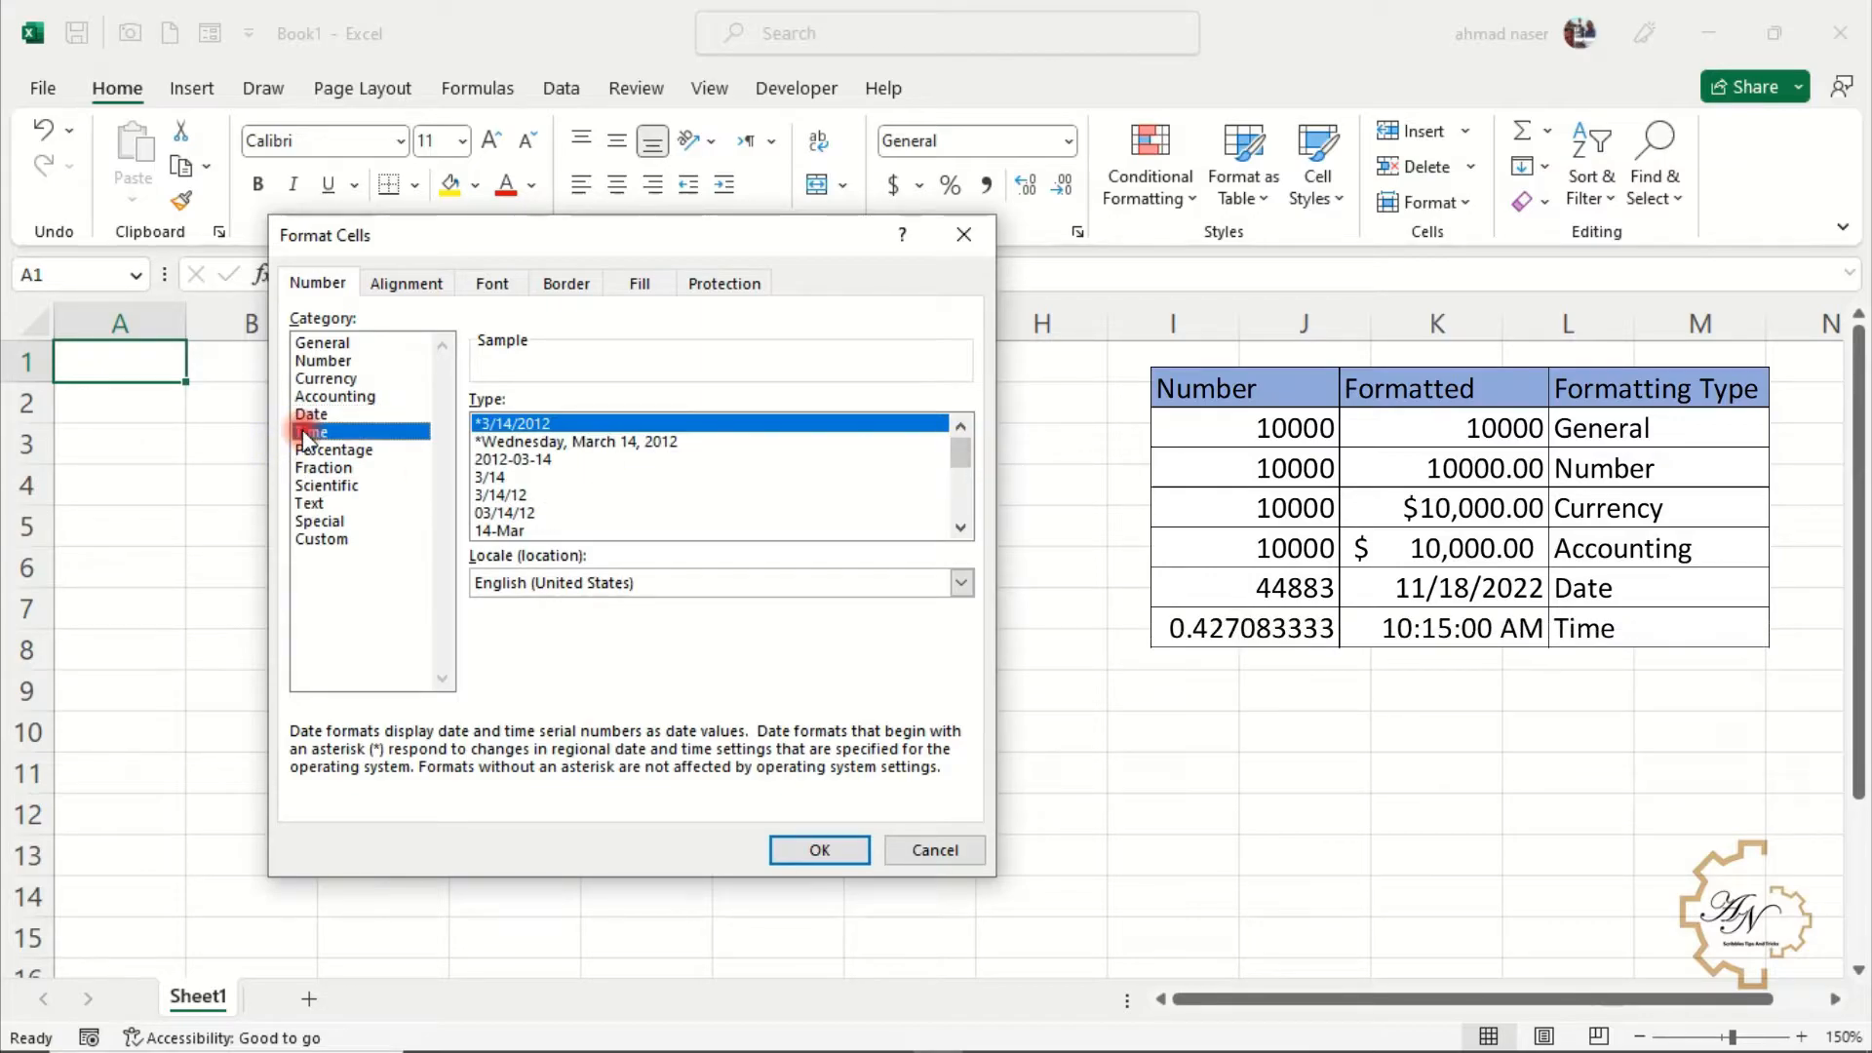
pyautogui.moveTo(957, 470)
pyautogui.mouseDown()
pyautogui.moveTo(956, 504)
pyautogui.moveTo(959, 485)
pyautogui.mouseUp()
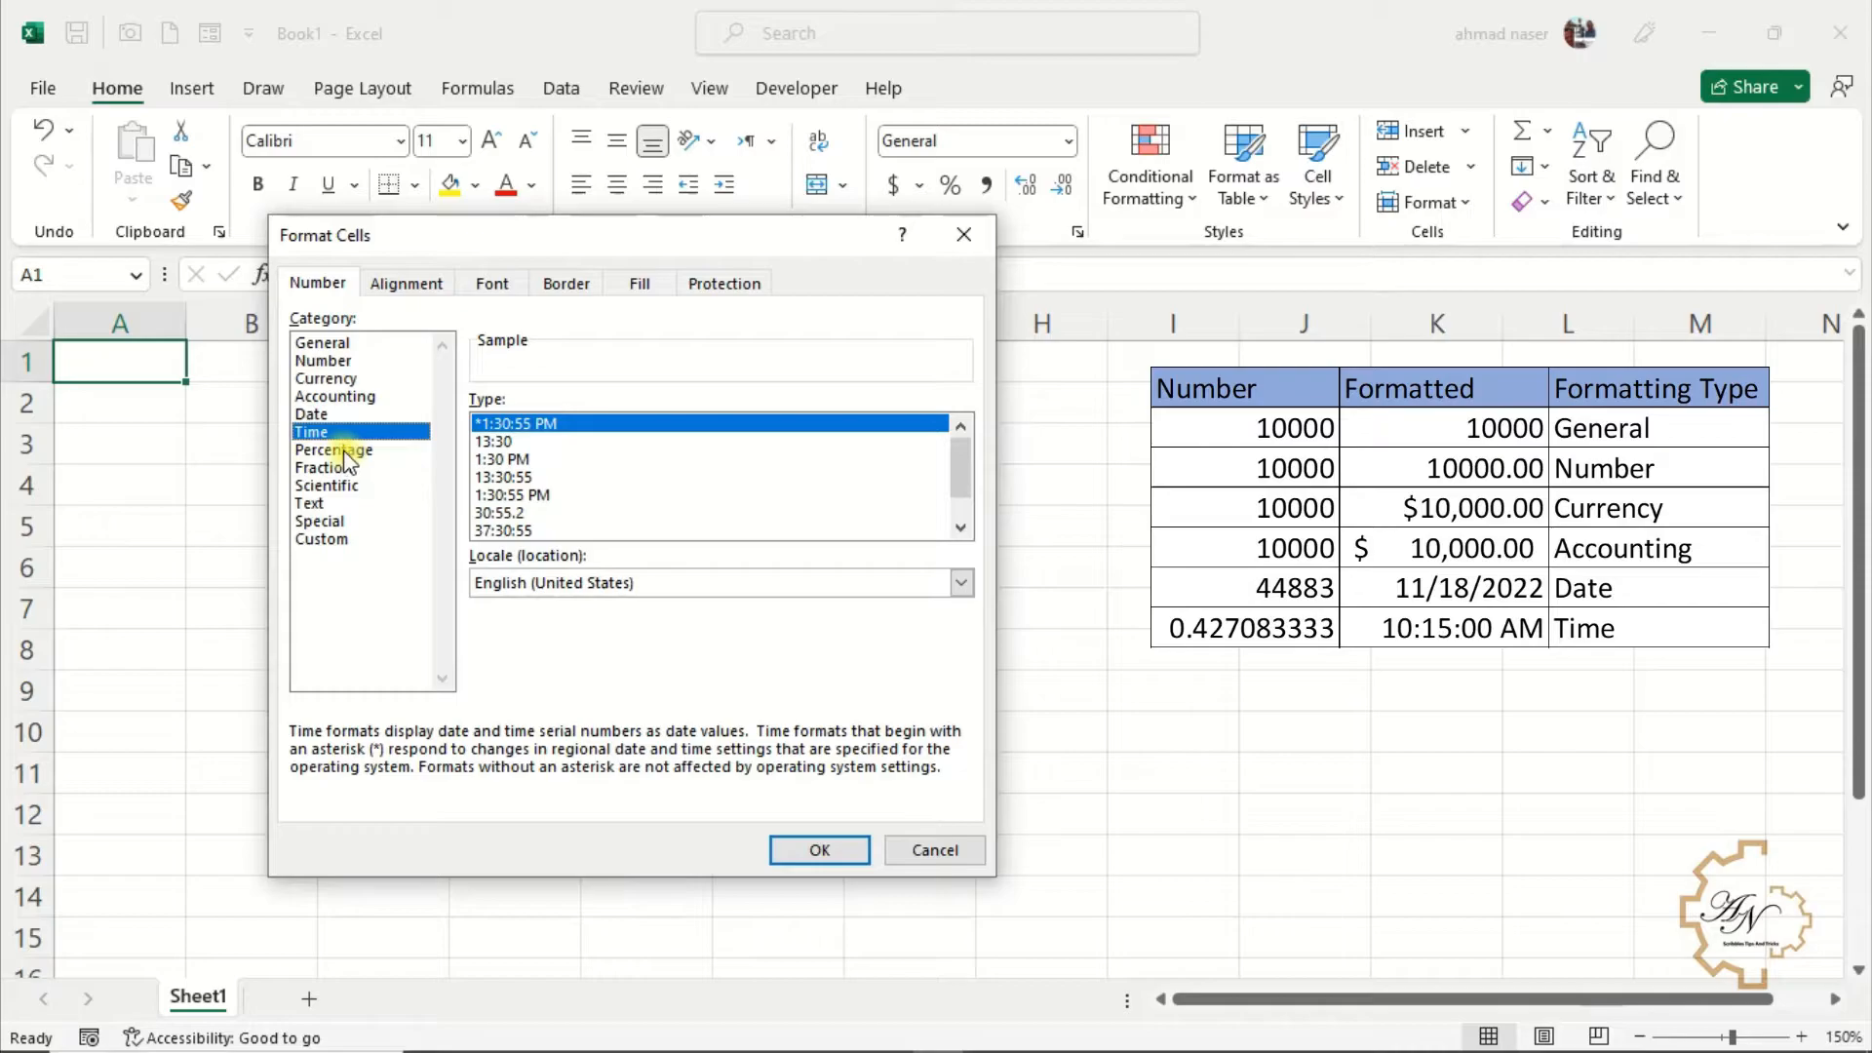
pyautogui.click(333, 450)
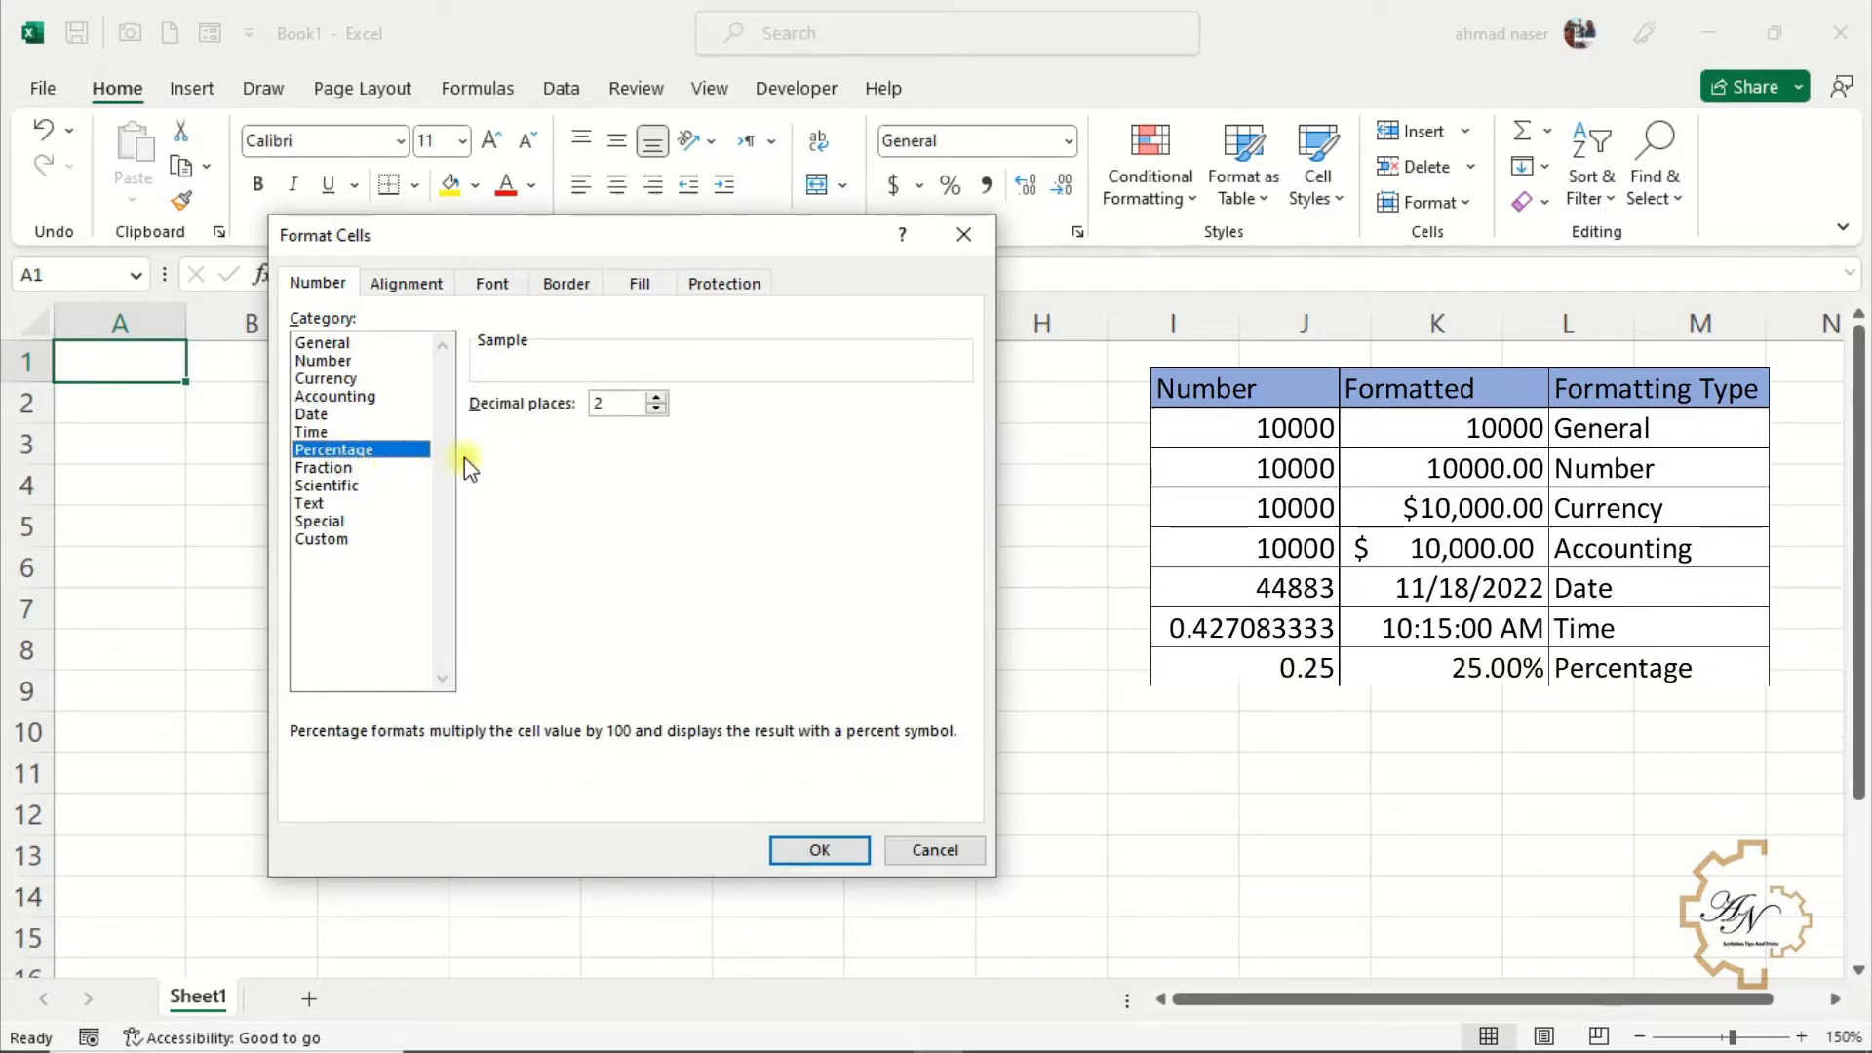
pyautogui.doubleClick(605, 404)
pyautogui.click(657, 398)
pyautogui.click(351, 469)
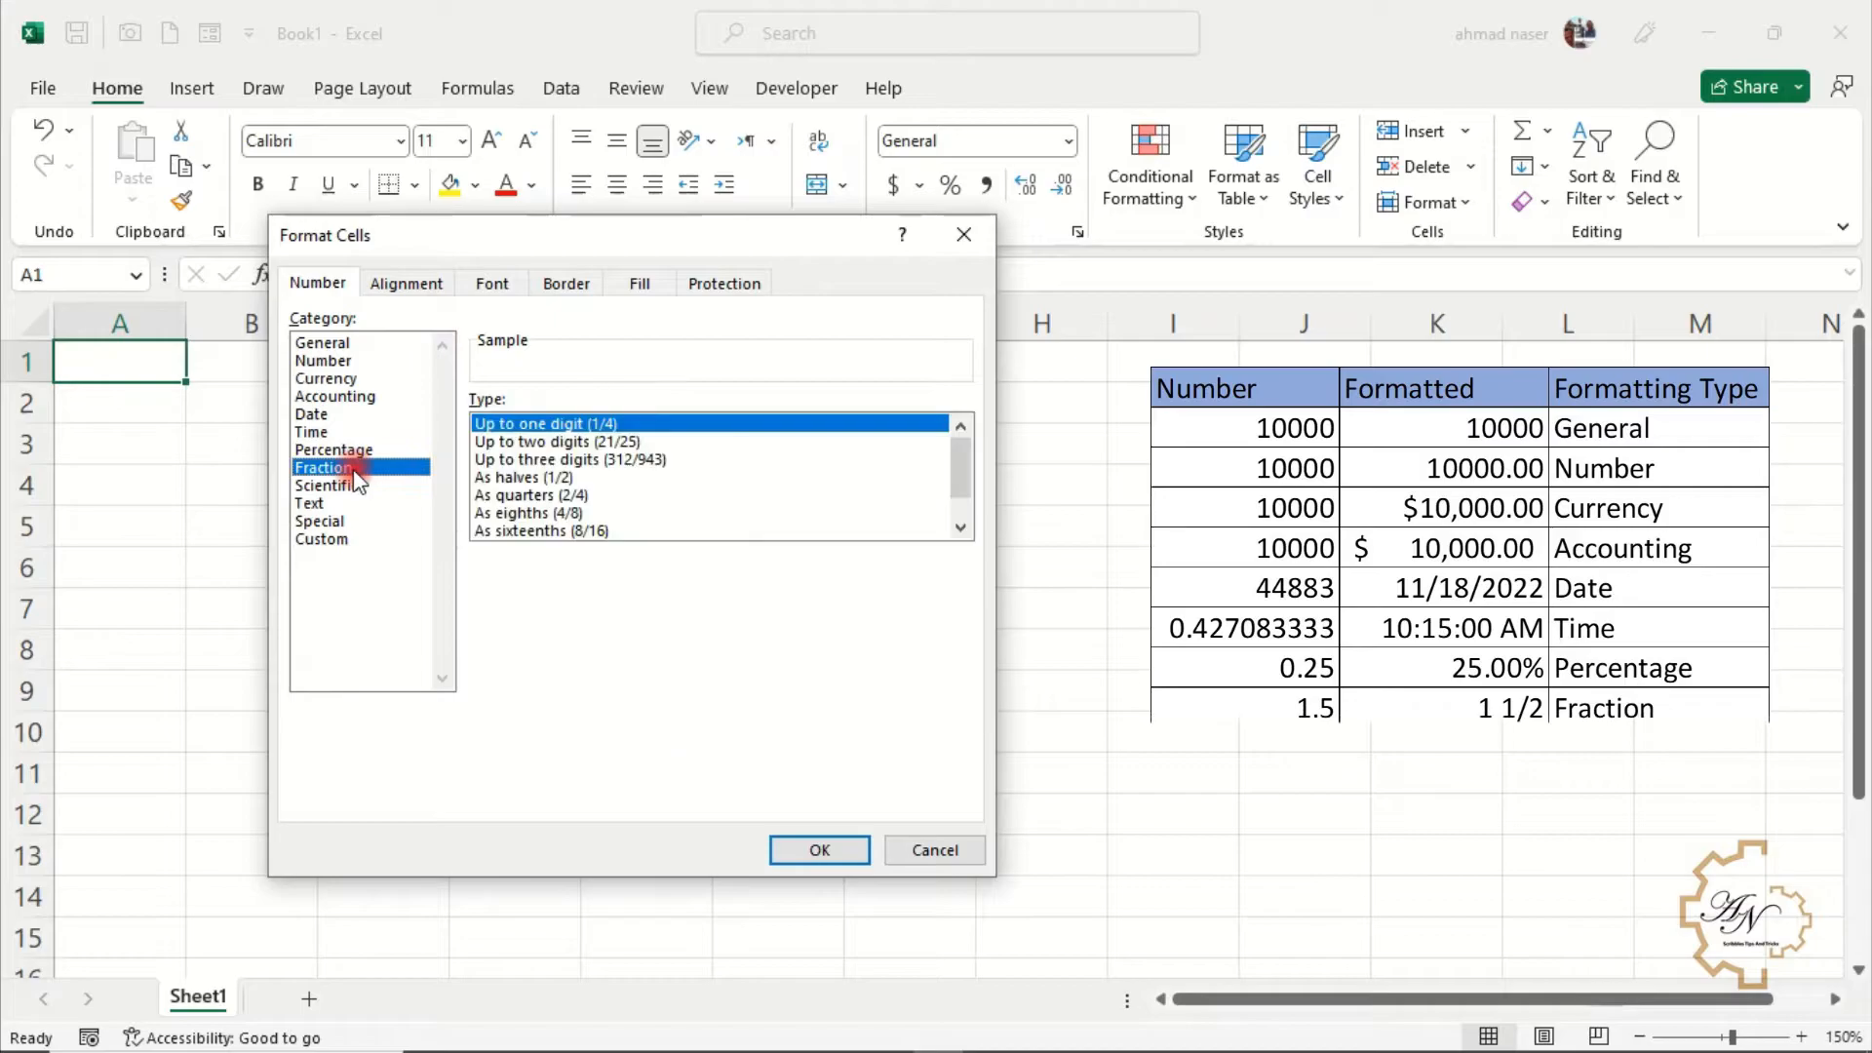
pyautogui.moveTo(956, 456)
pyautogui.mouseDown()
pyautogui.moveTo(968, 521)
pyautogui.moveTo(957, 442)
pyautogui.mouseUp()
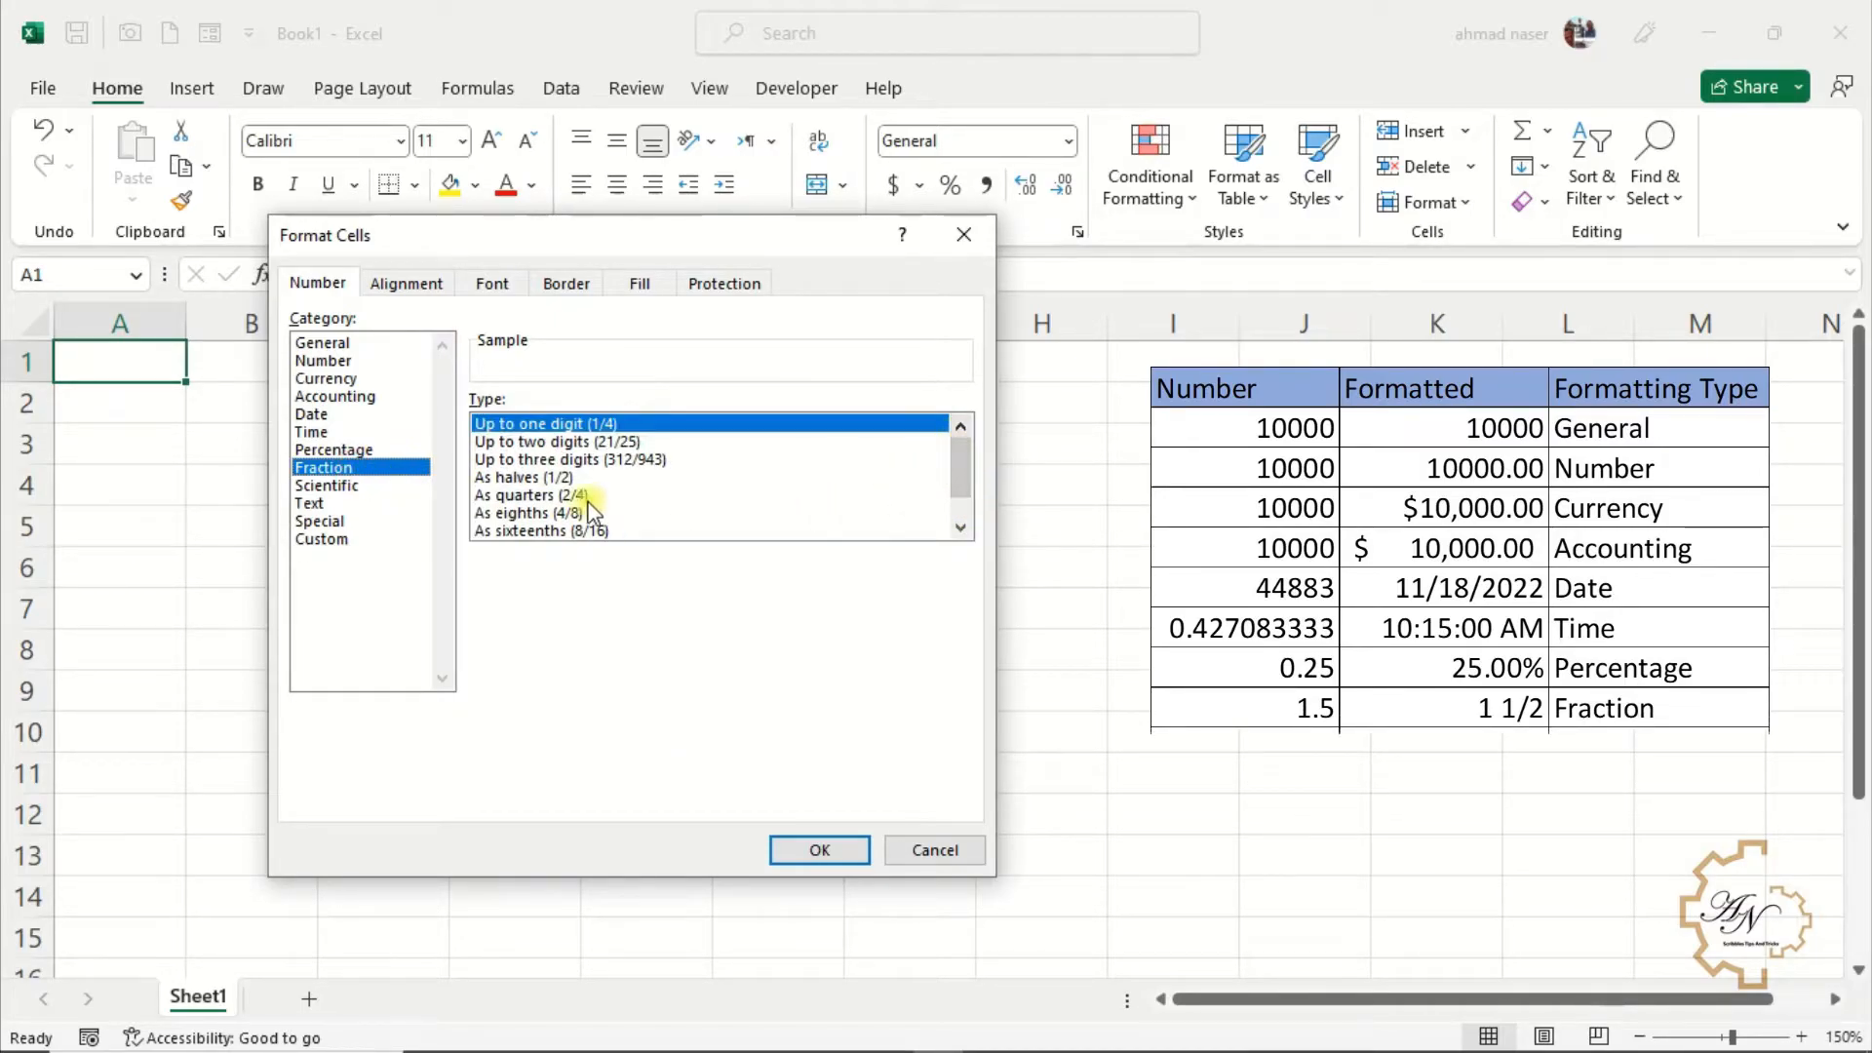
pyautogui.click(332, 485)
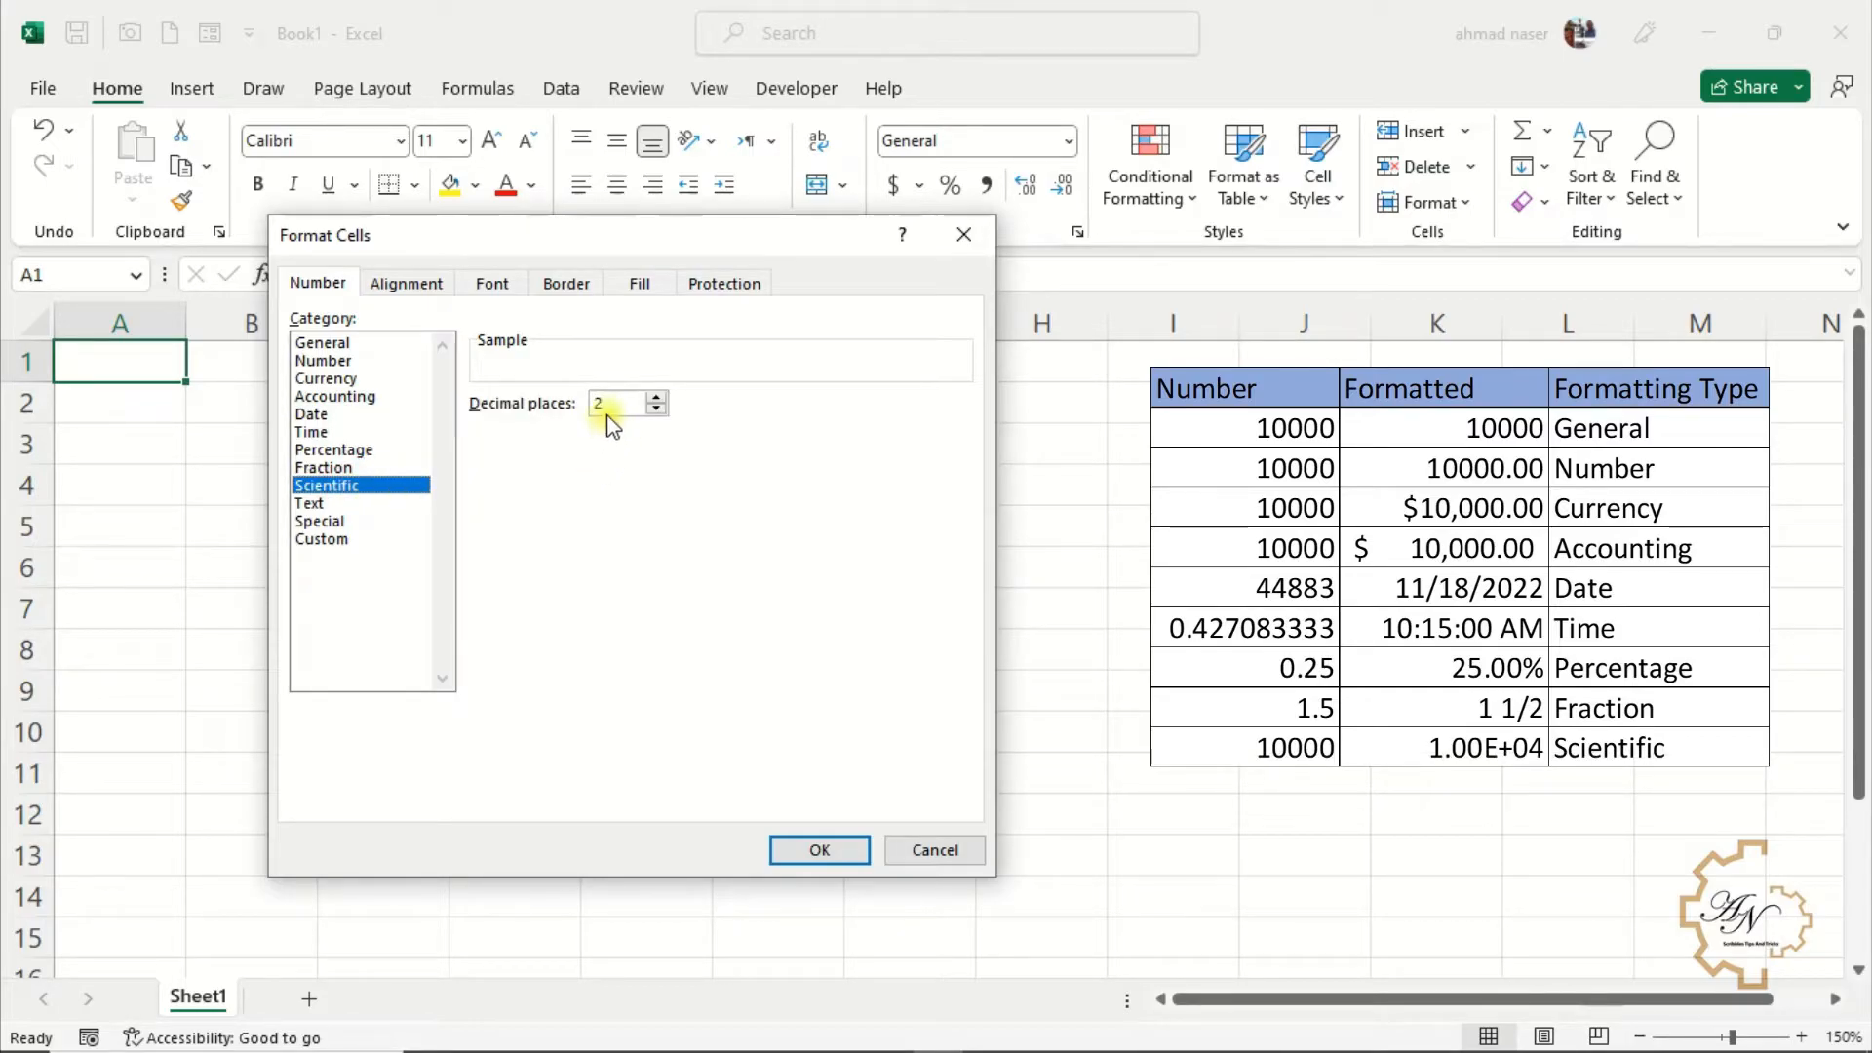
pyautogui.click(330, 504)
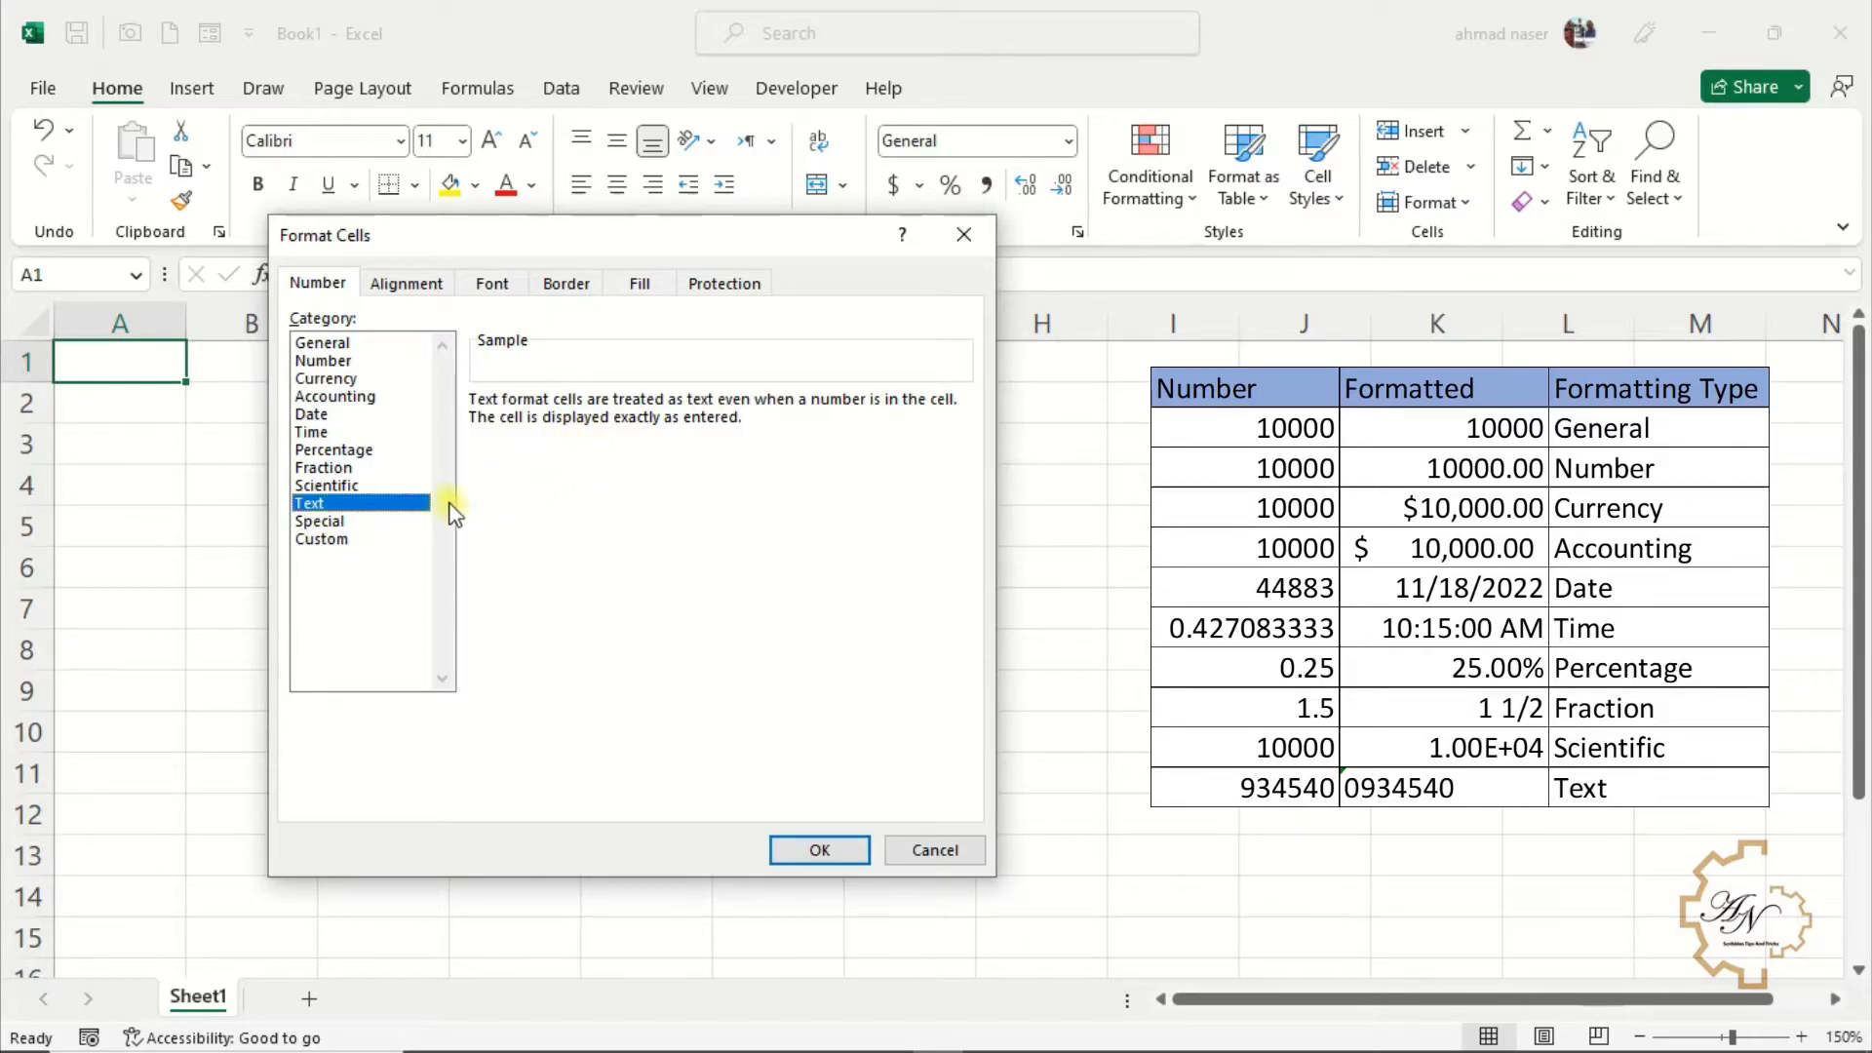
pyautogui.click(318, 524)
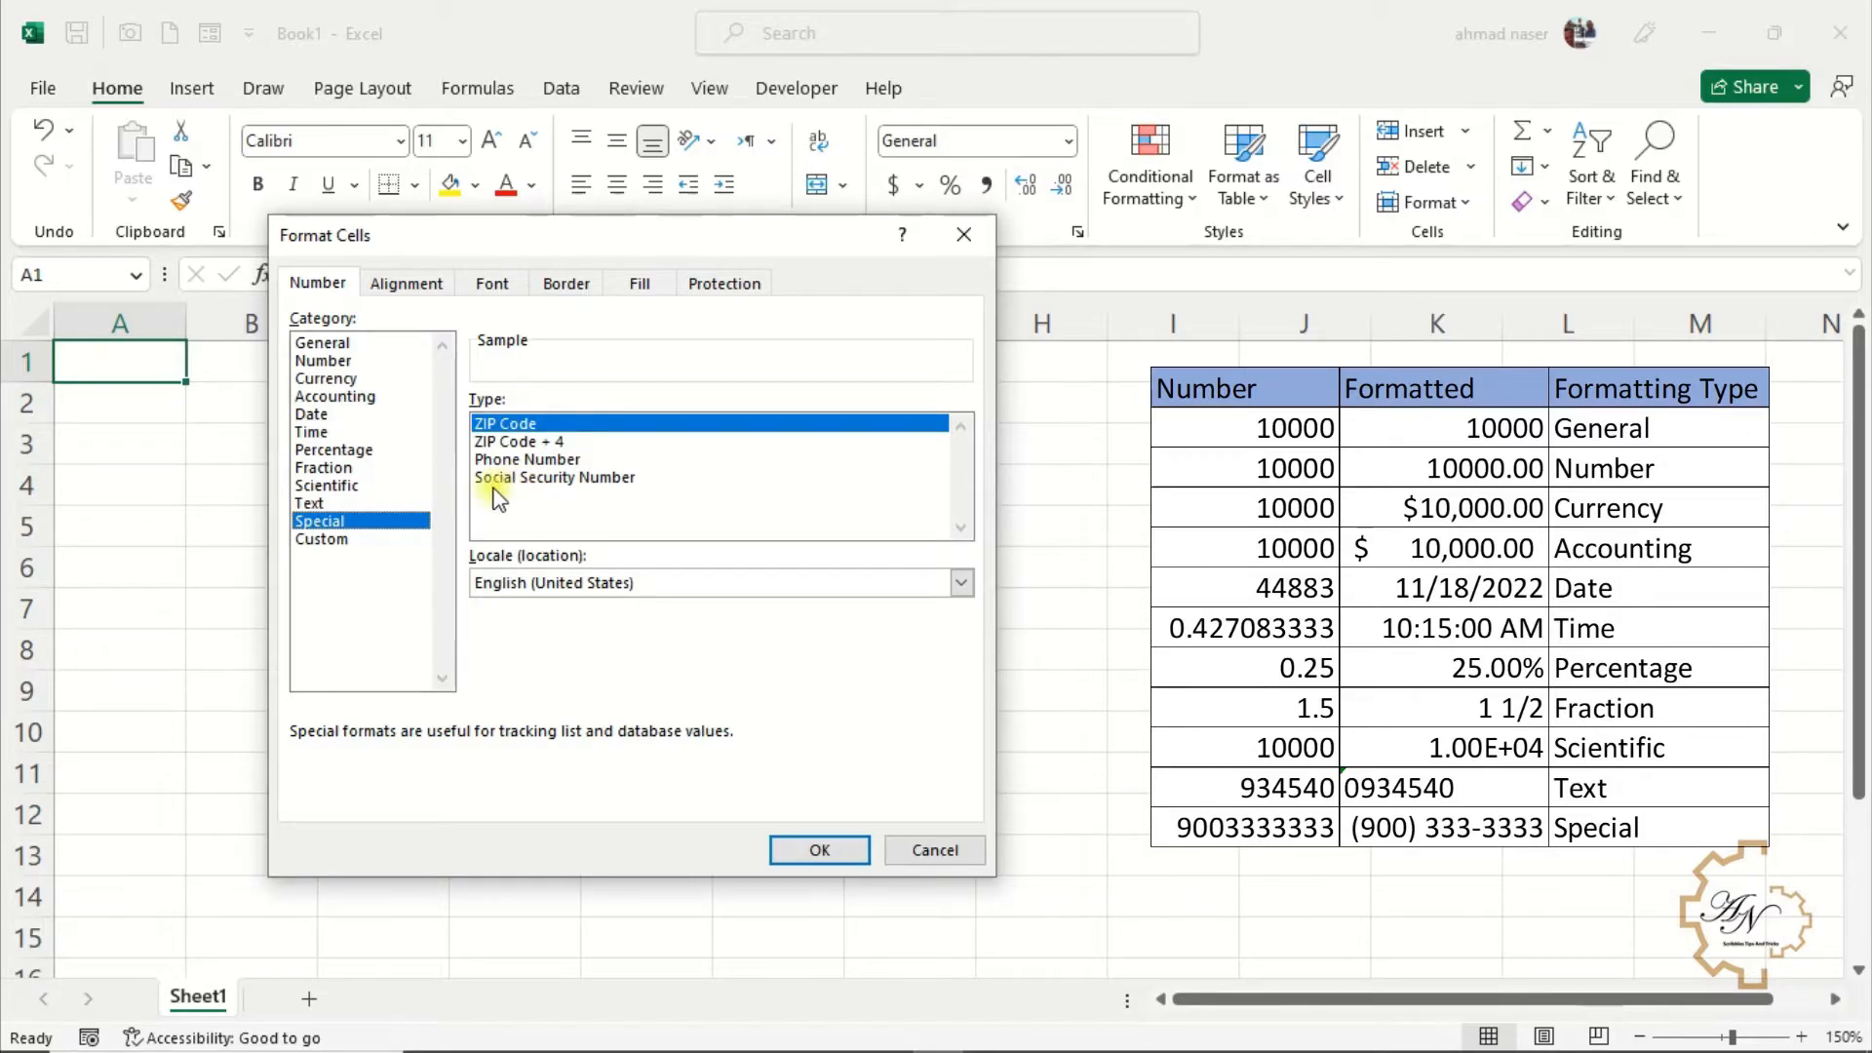
pyautogui.click(320, 543)
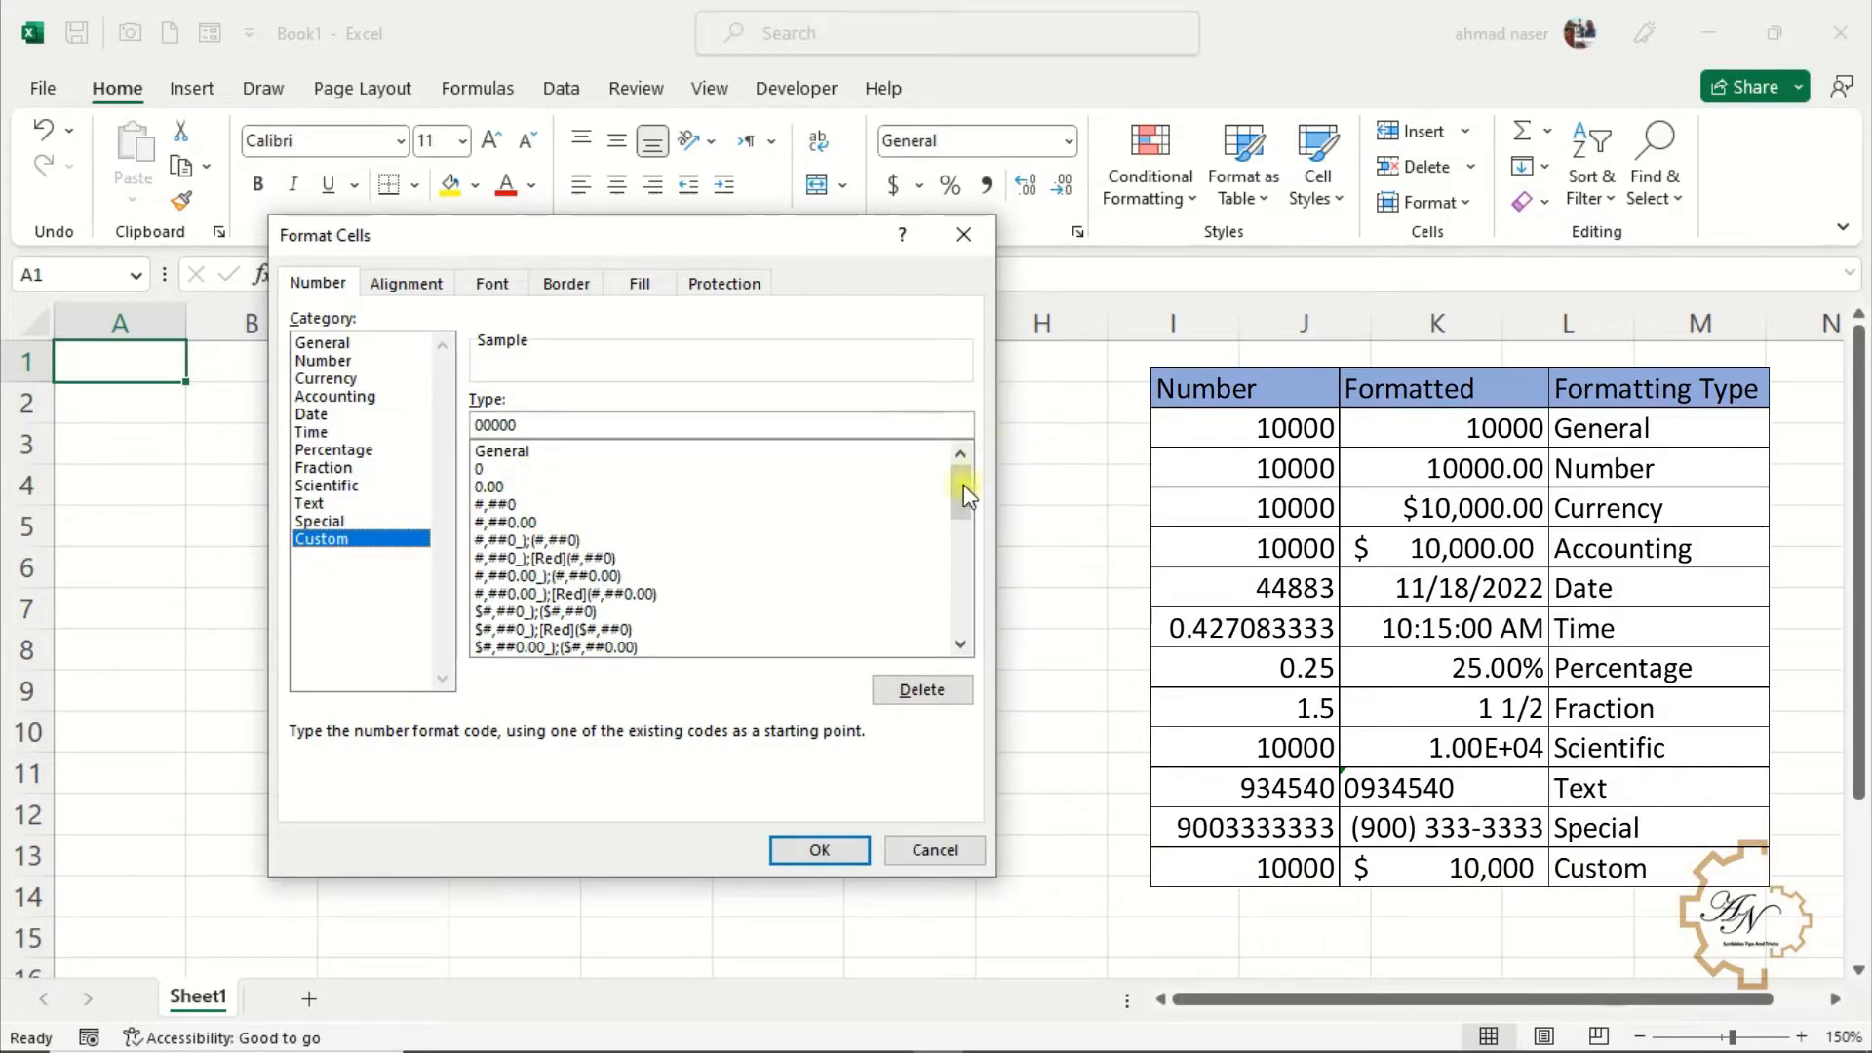
pyautogui.moveTo(959, 488)
pyautogui.mouseDown()
pyautogui.moveTo(980, 613)
pyautogui.moveTo(975, 482)
pyautogui.mouseUp()
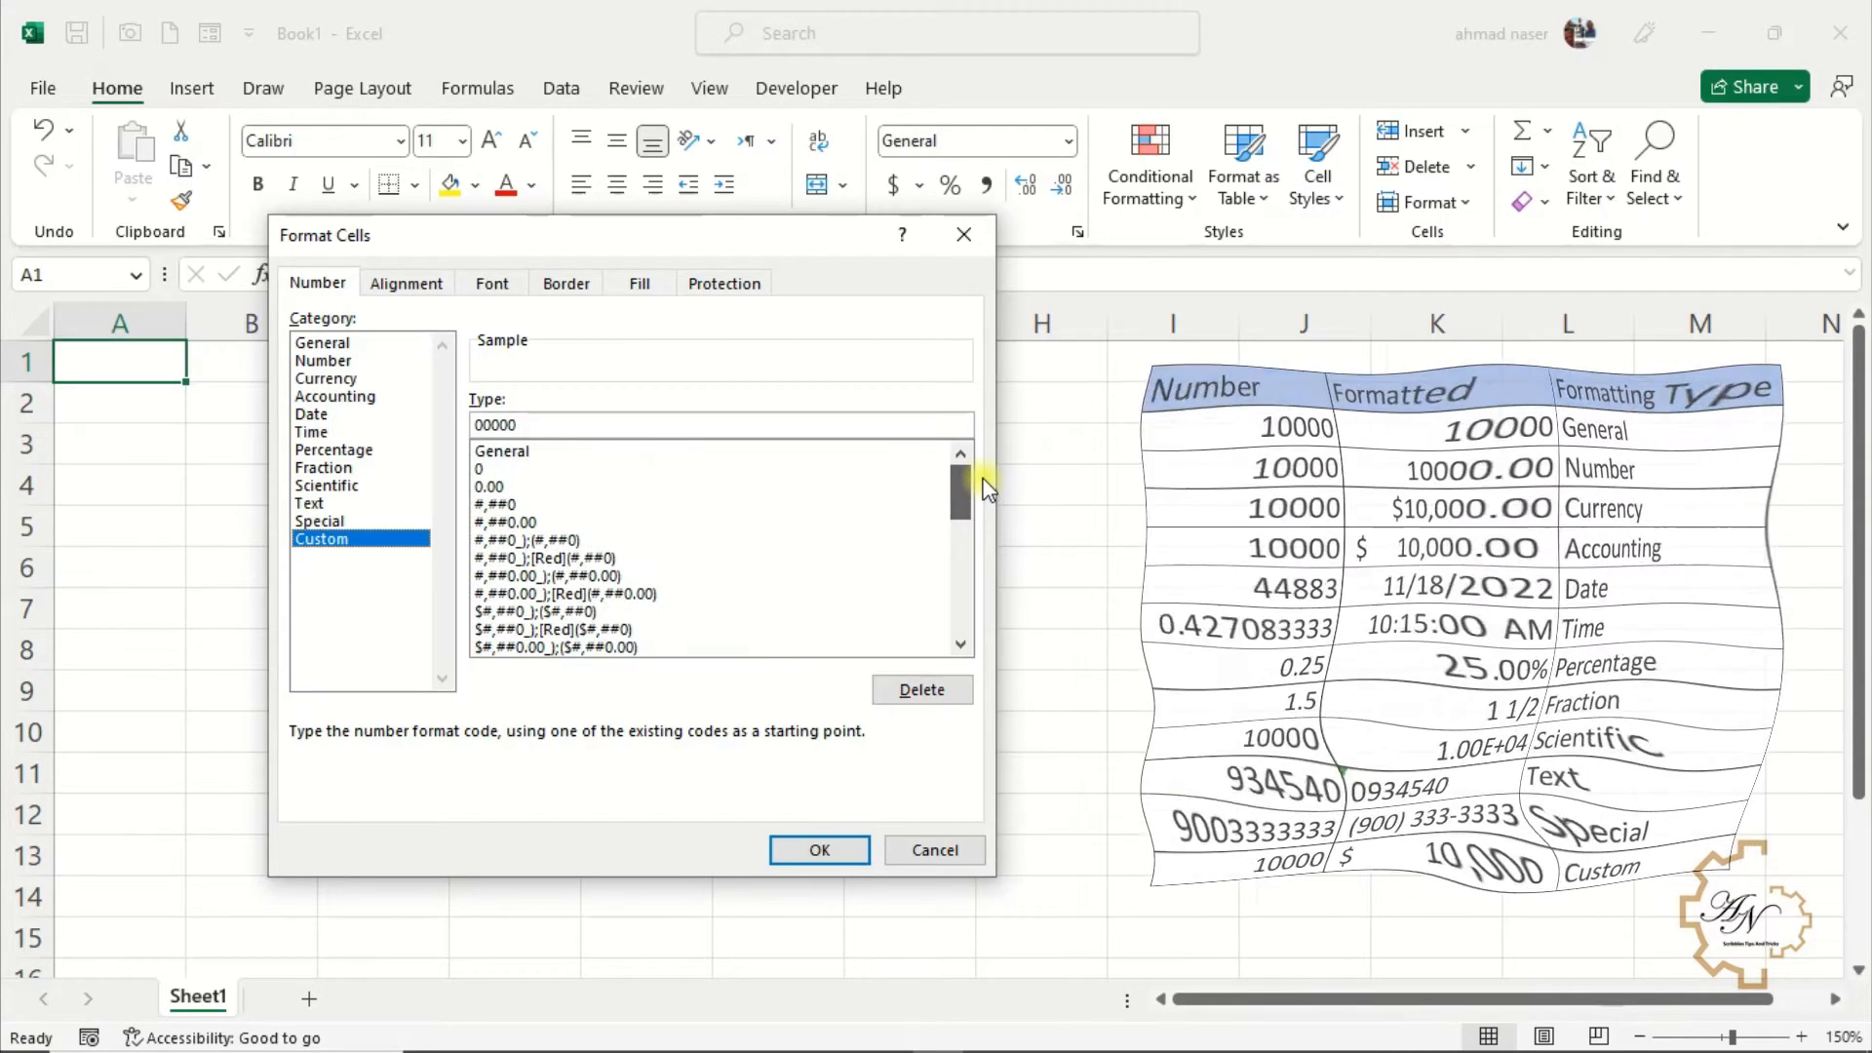
pyautogui.click(848, 849)
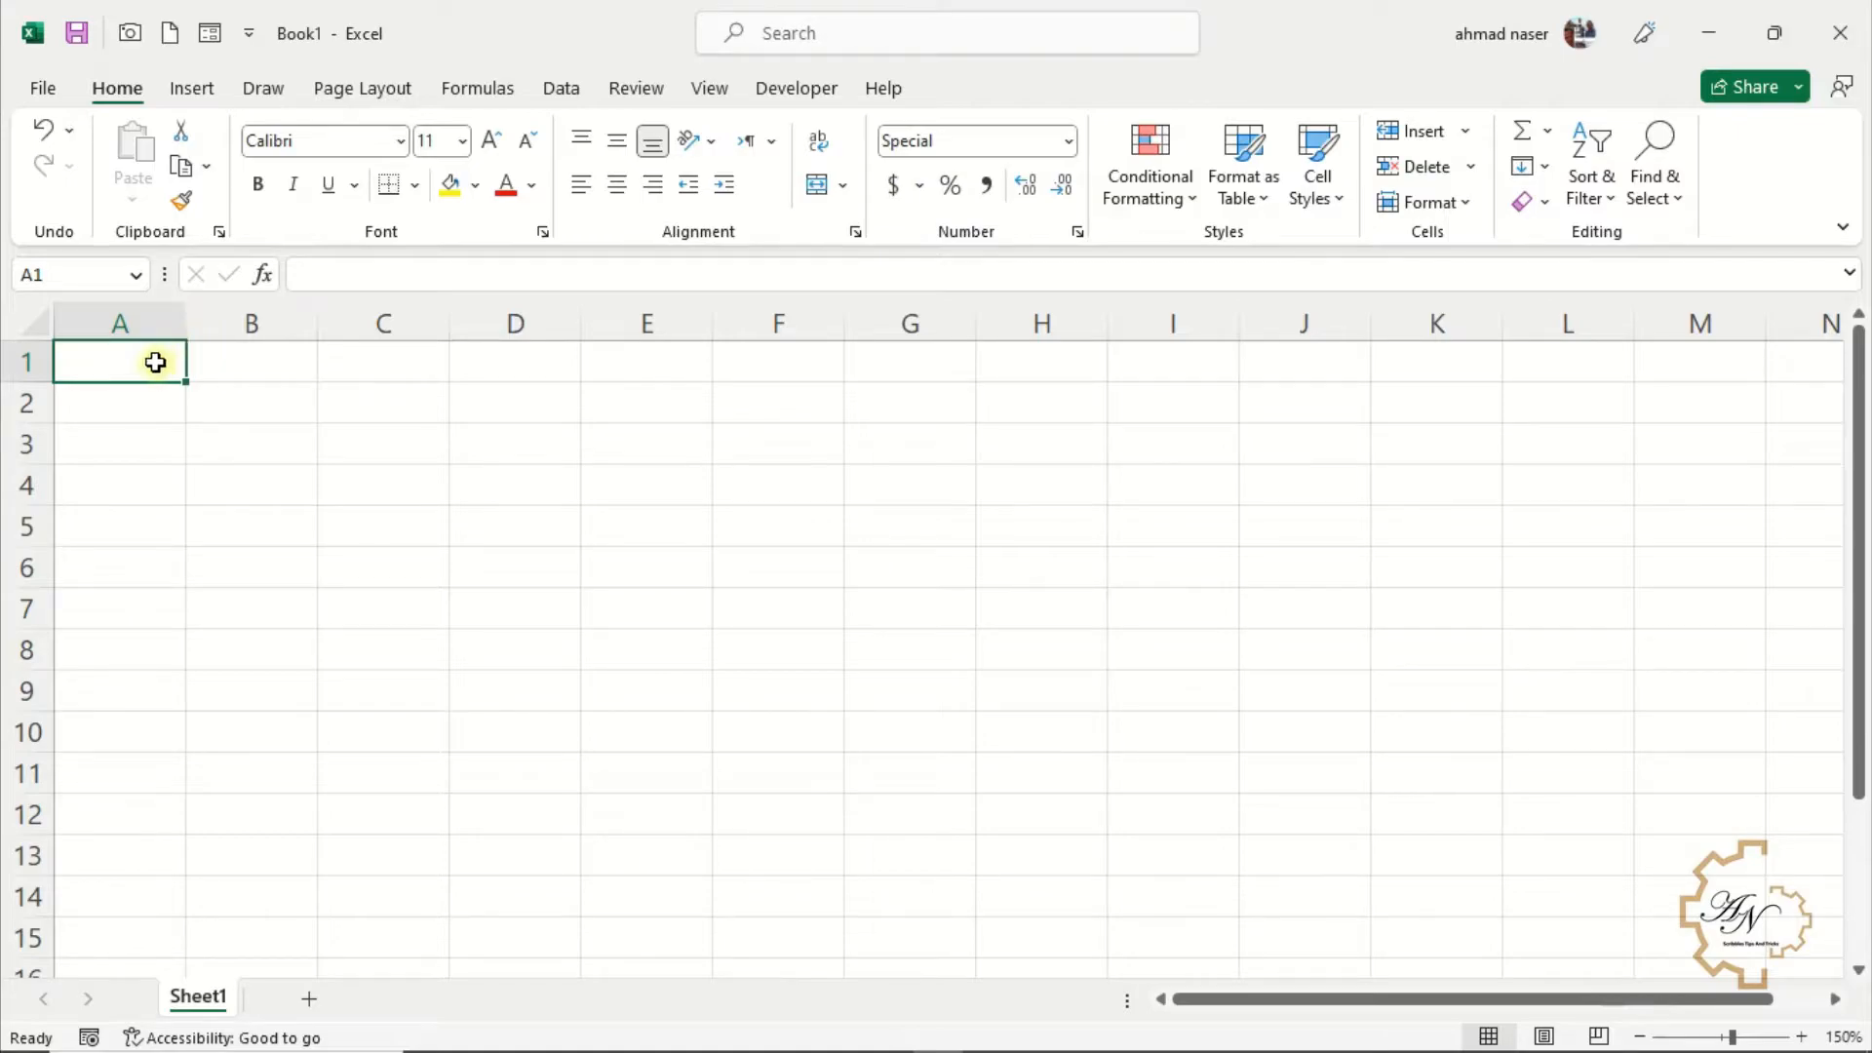
# Enter 10000 in cell A1
pyautogui.write('10000')
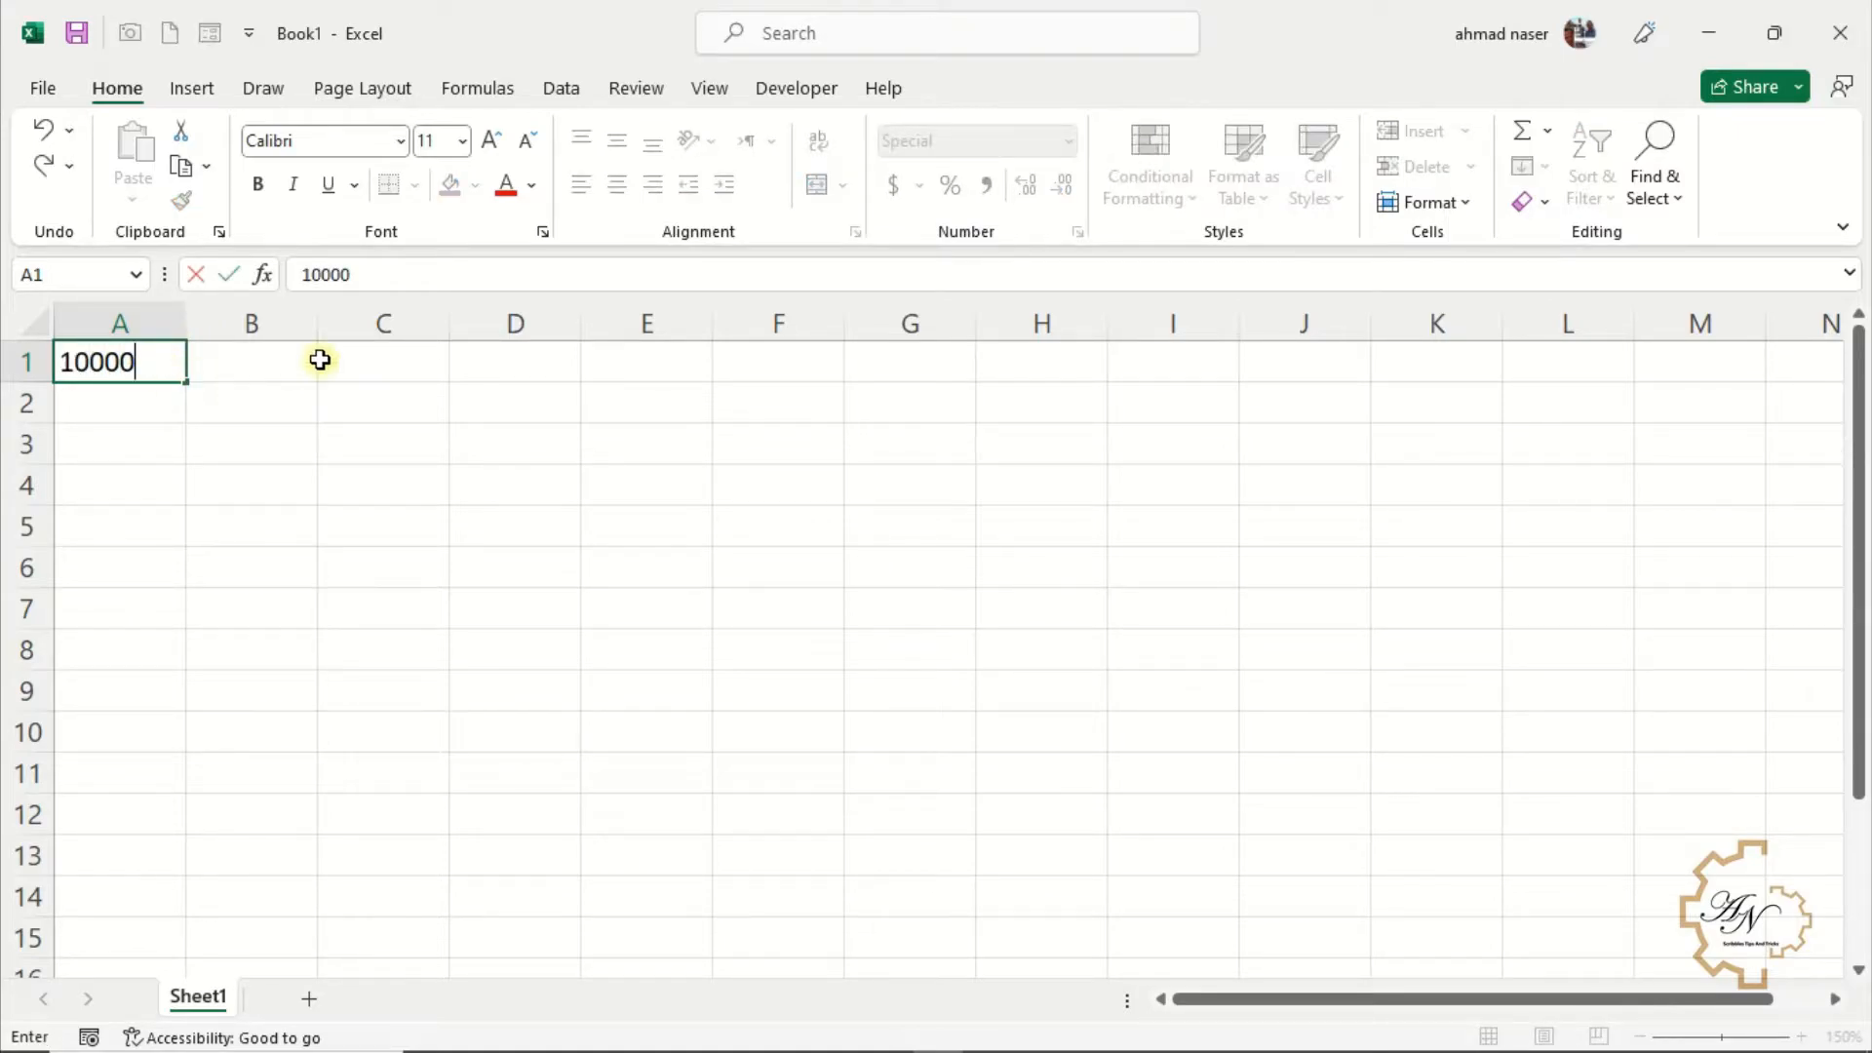
pyautogui.press('Return')
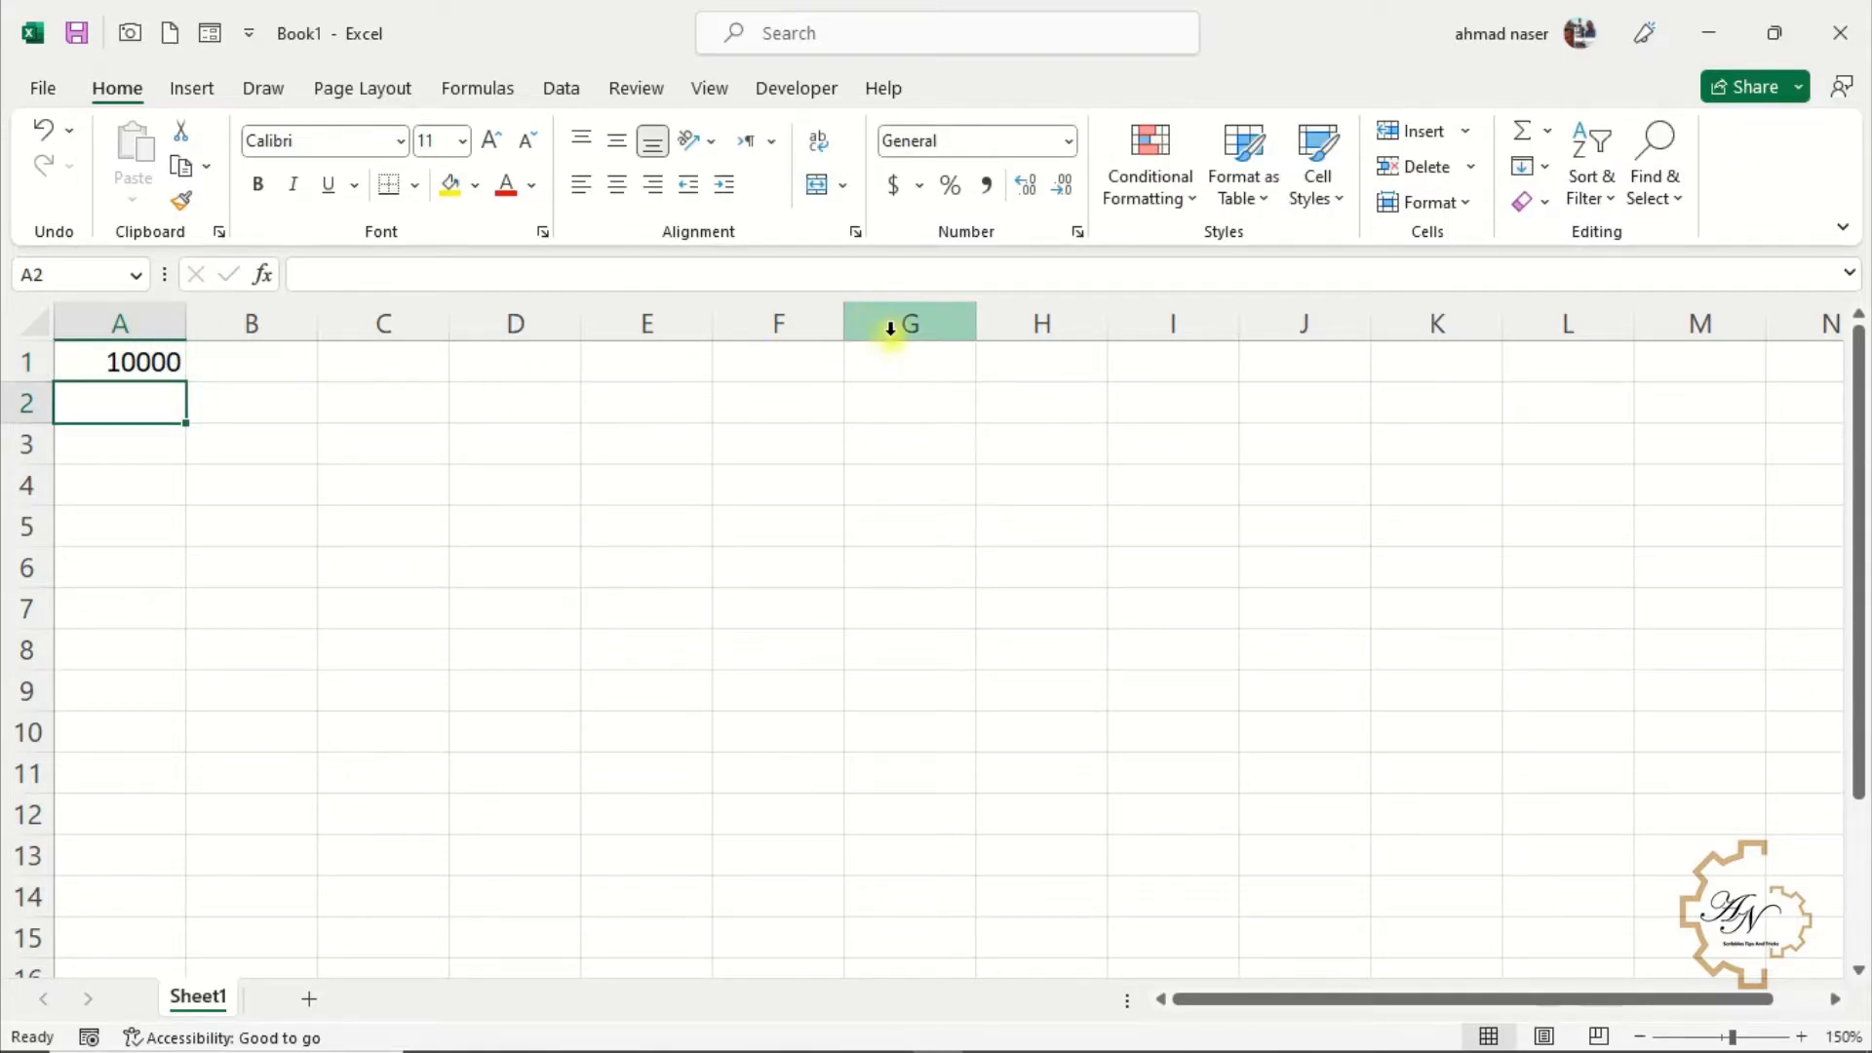
# Apply the Accounting number format with the dollar symbol to A1
pyautogui.click(920, 186)
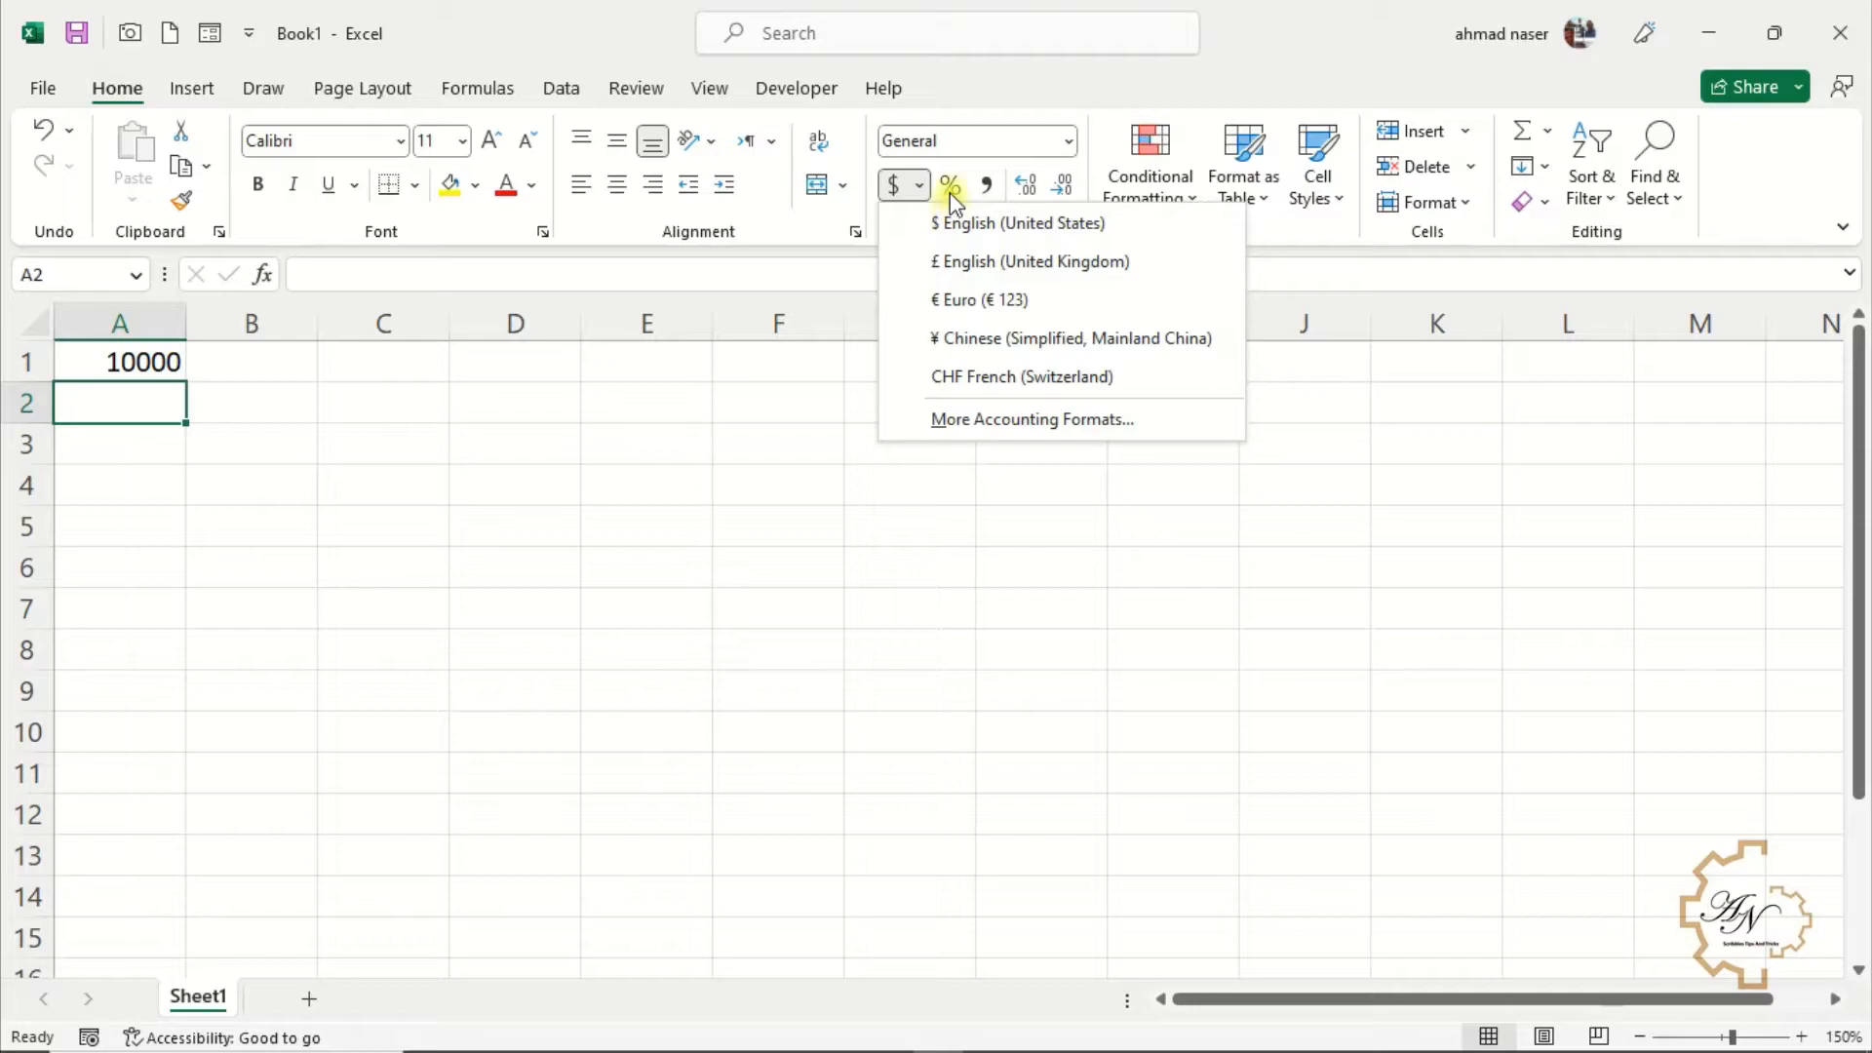
pyautogui.click(130, 348)
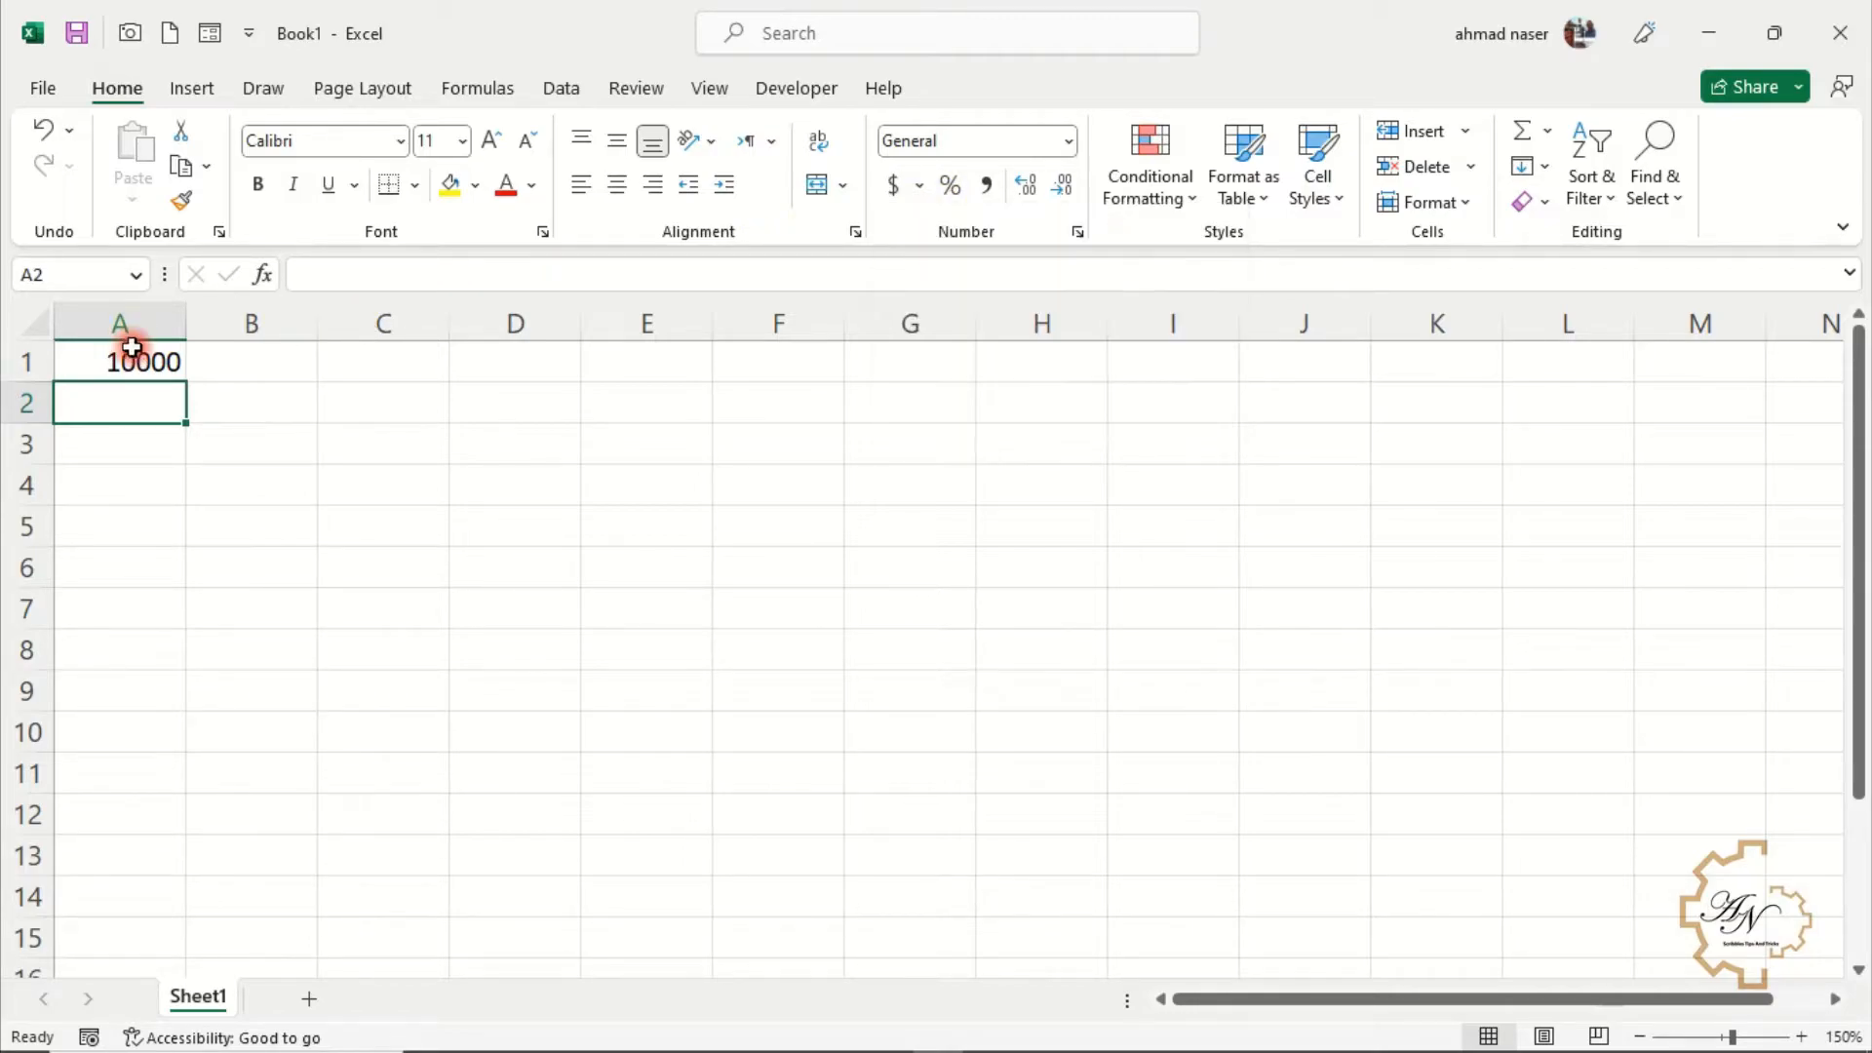
pyautogui.click(136, 355)
pyautogui.click(899, 187)
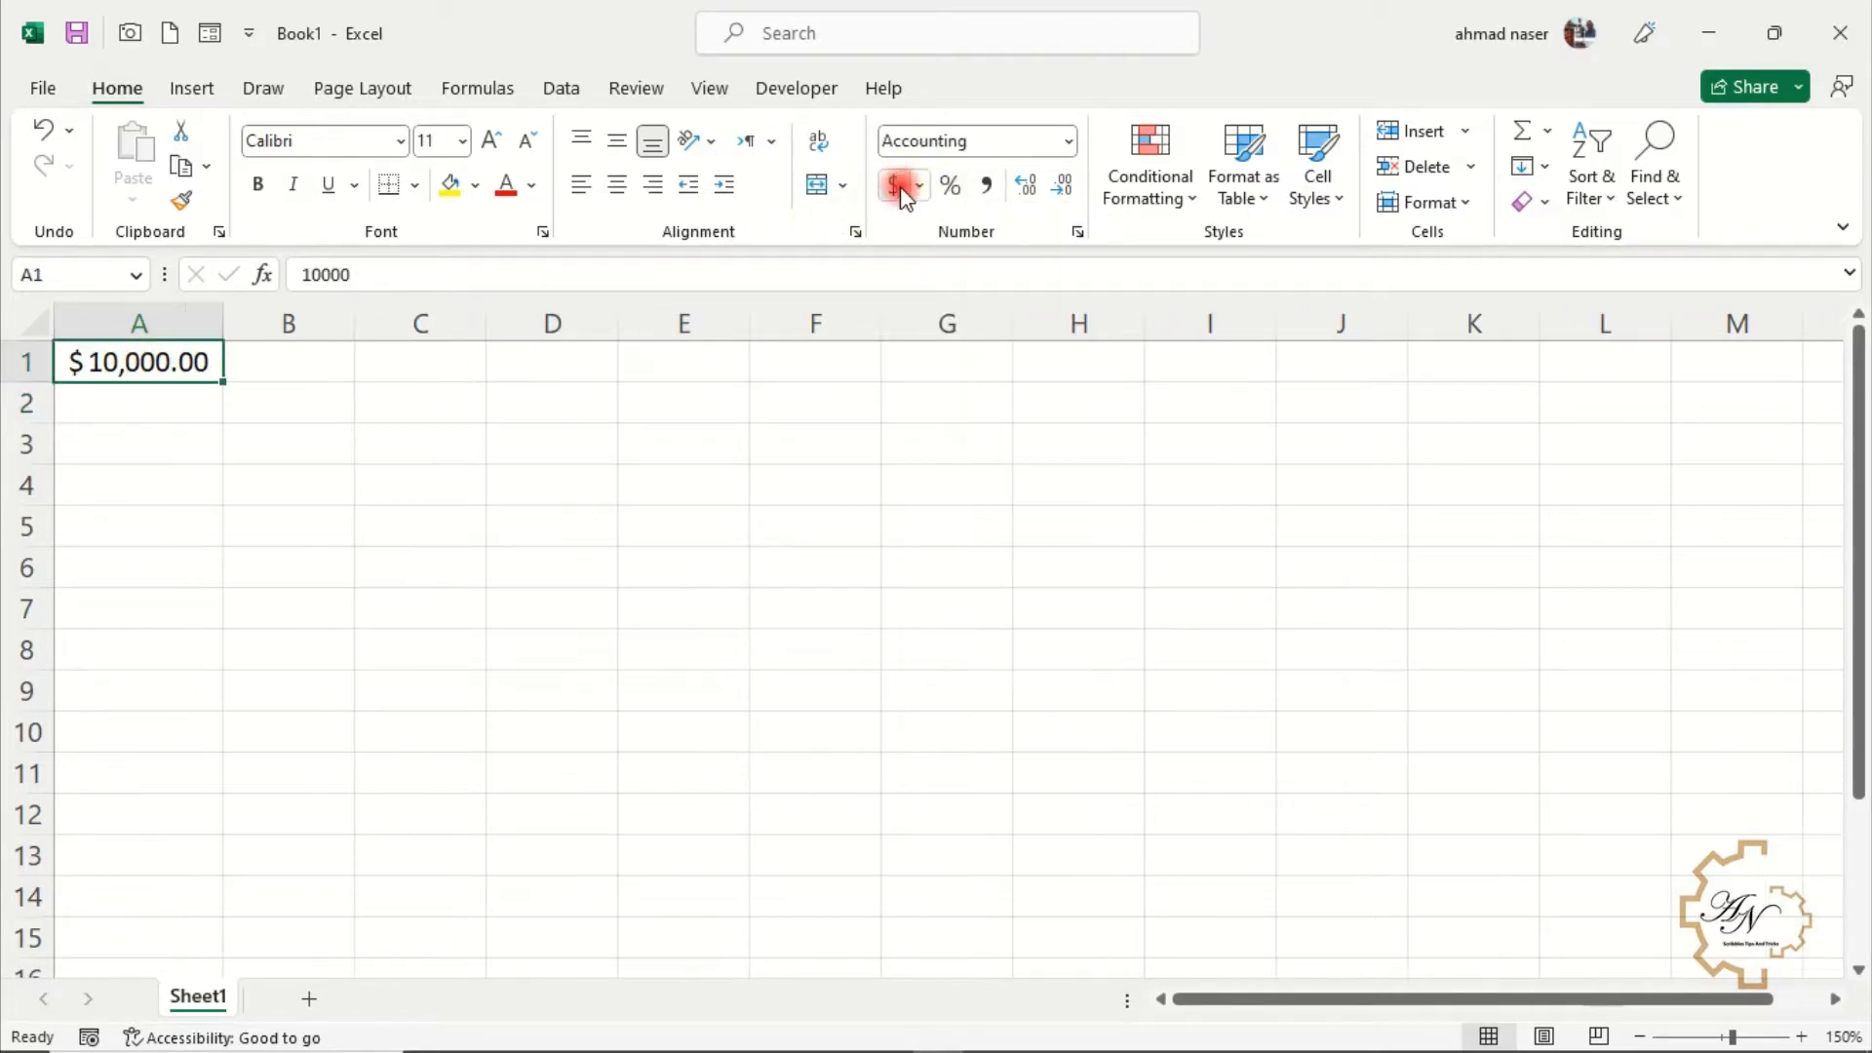
# Apply comma style to A1, then increase and decrease its decimal places
pyautogui.click(988, 187)
pyautogui.click(1026, 188)
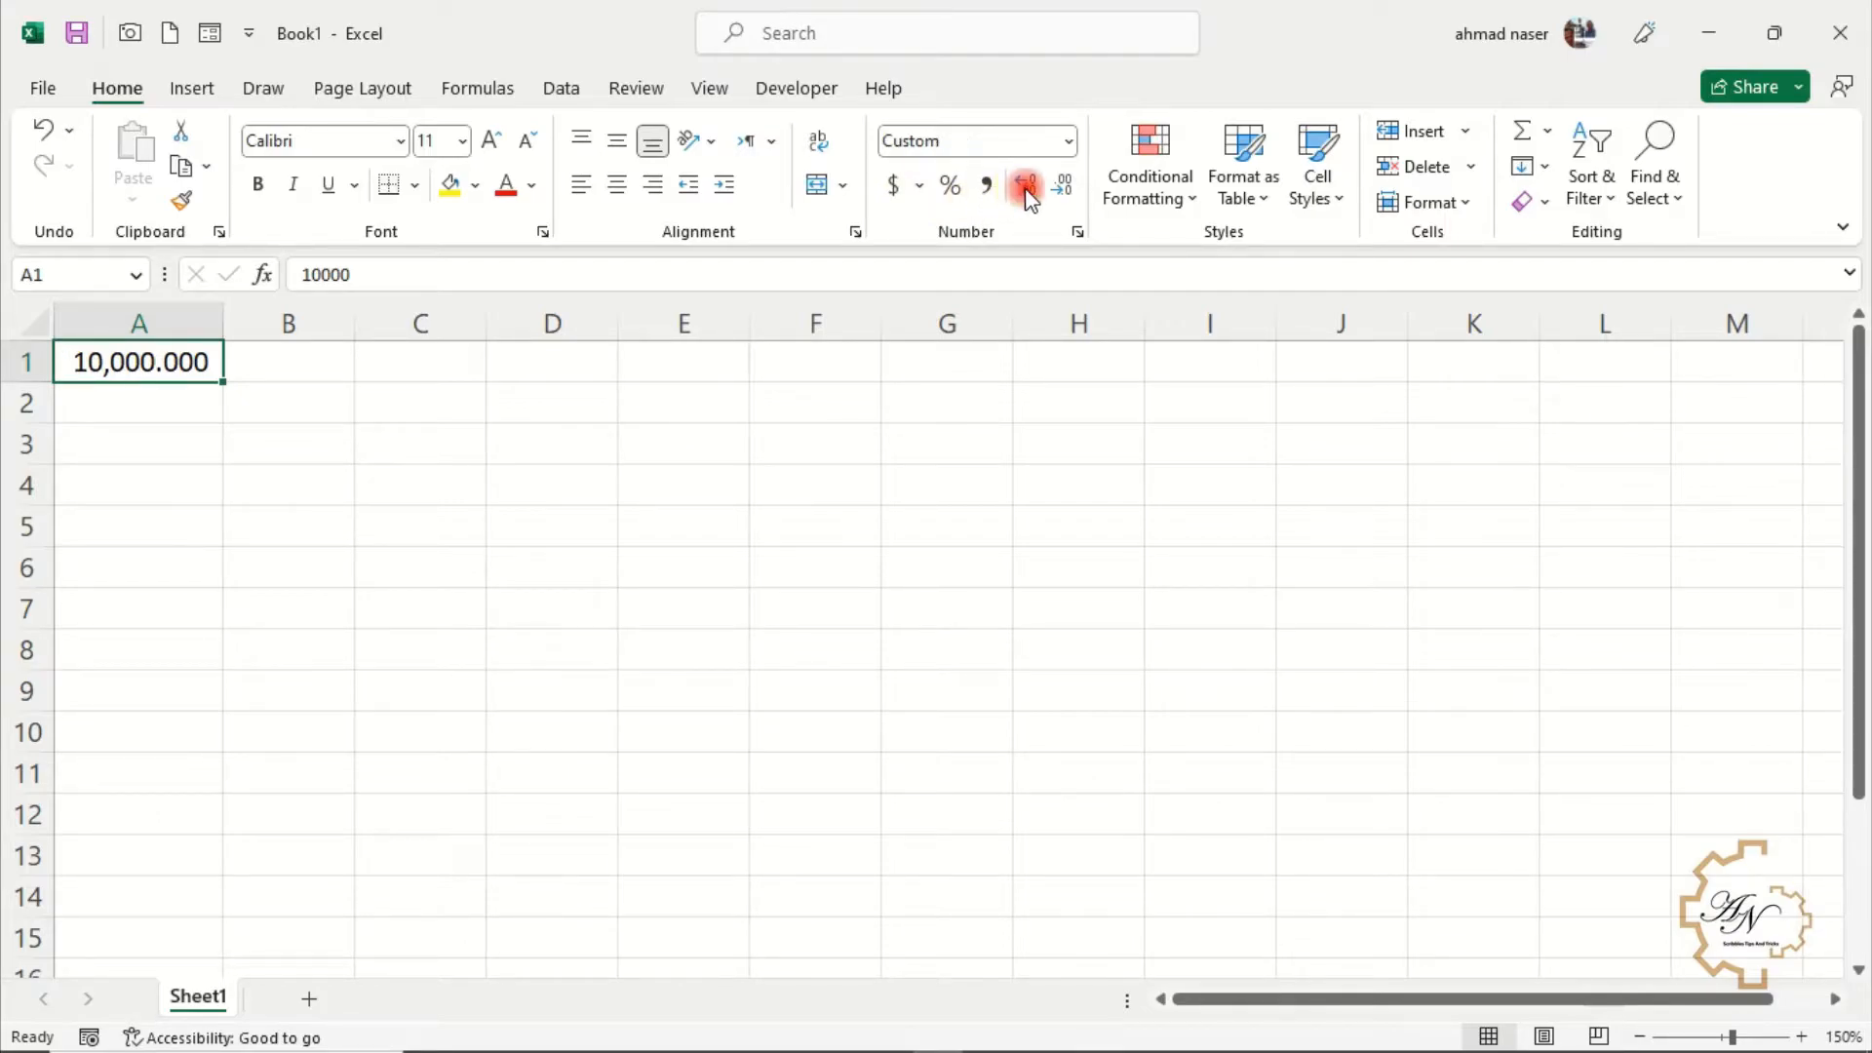
pyautogui.click(1026, 187)
pyautogui.click(1026, 187)
pyautogui.click(1063, 187)
pyautogui.click(1062, 187)
pyautogui.click(1063, 188)
pyautogui.click(1063, 187)
pyautogui.click(1063, 187)
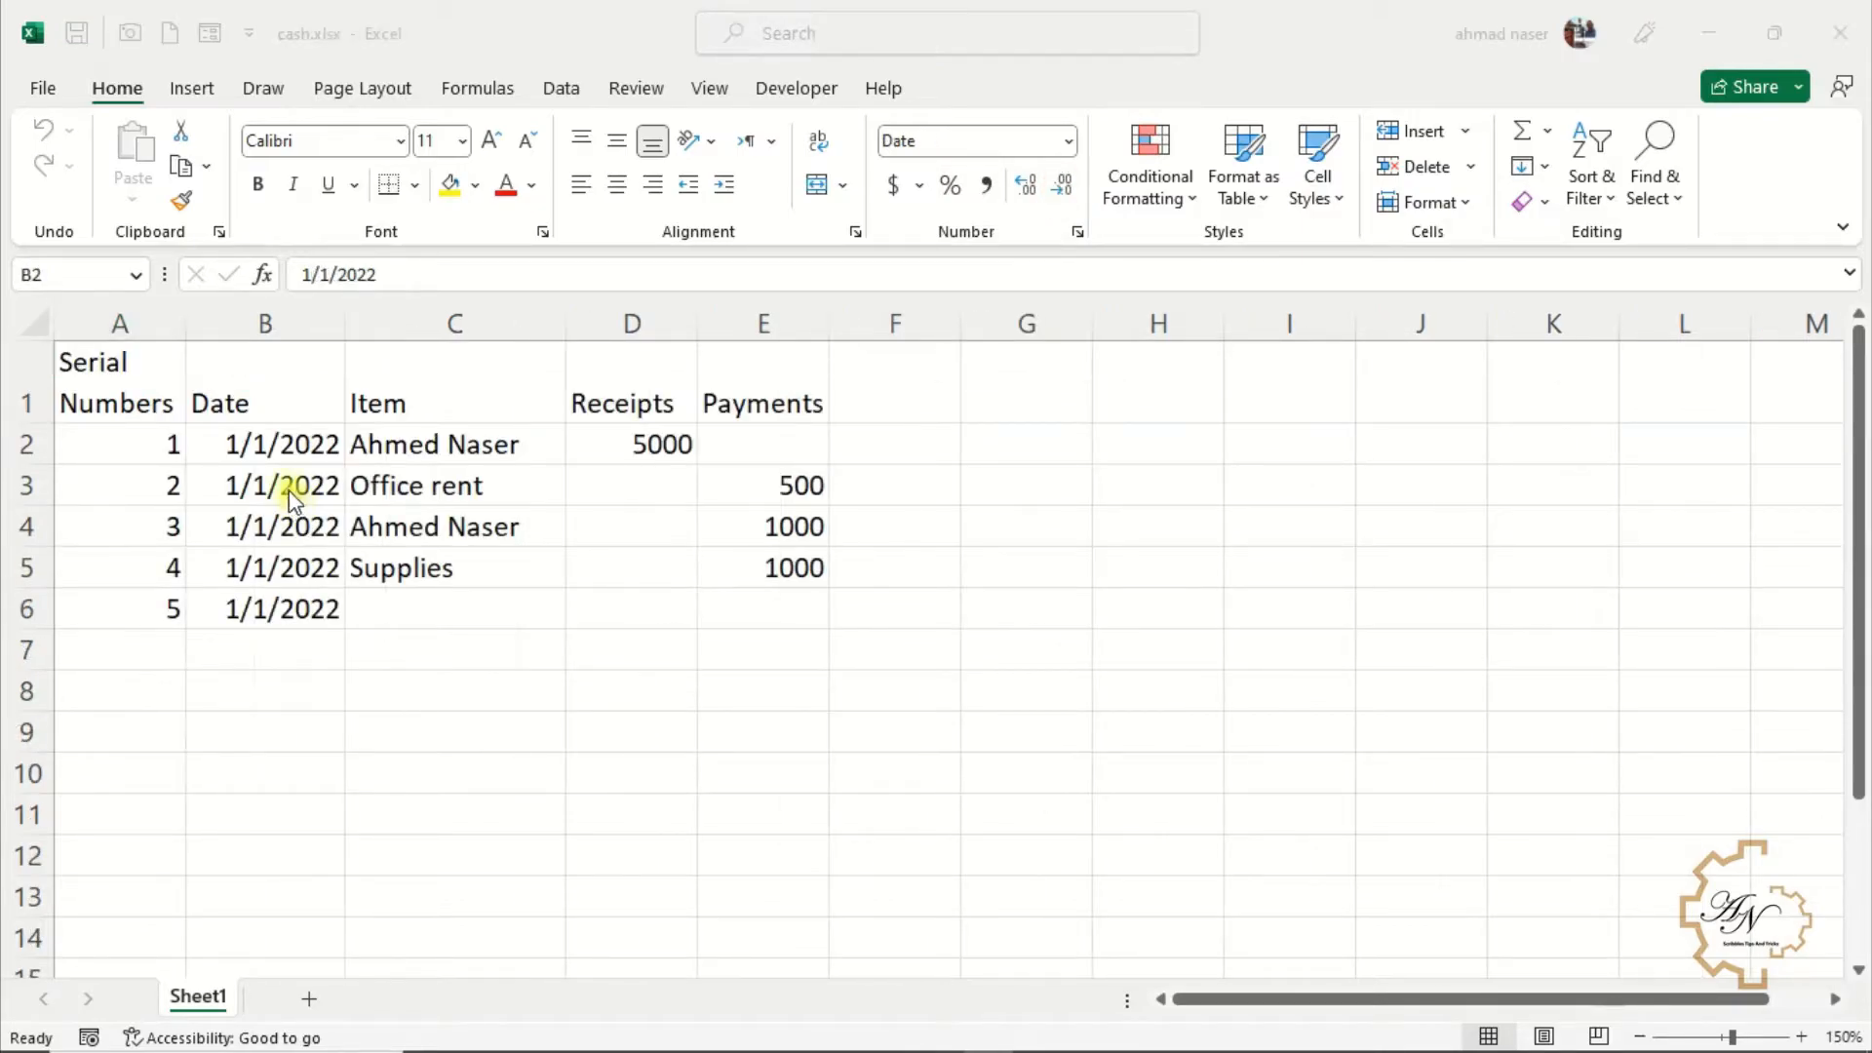
# Format the dates in B2:B6 of the cash ledger with the long weekday, month, day, year date format
pyautogui.click(282, 447)
pyautogui.moveTo(283, 447); pyautogui.dragTo(284, 606)
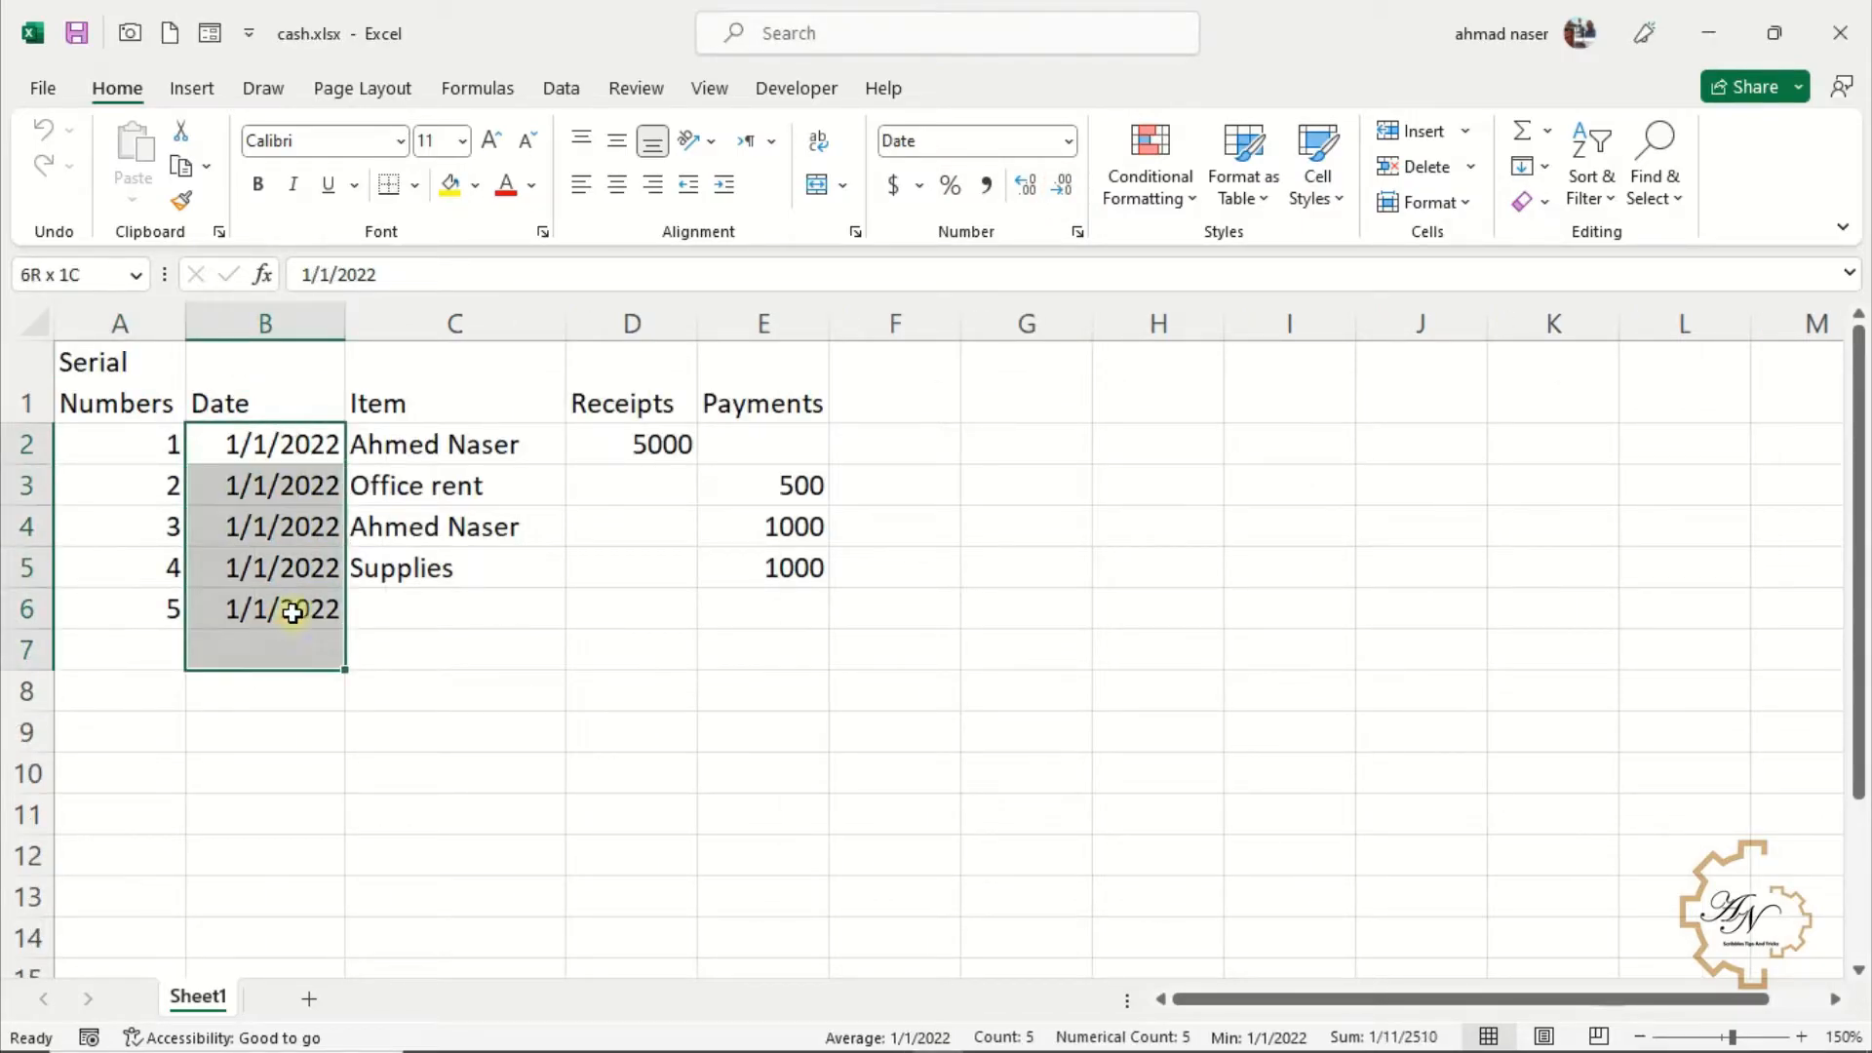
pyautogui.click(1077, 232)
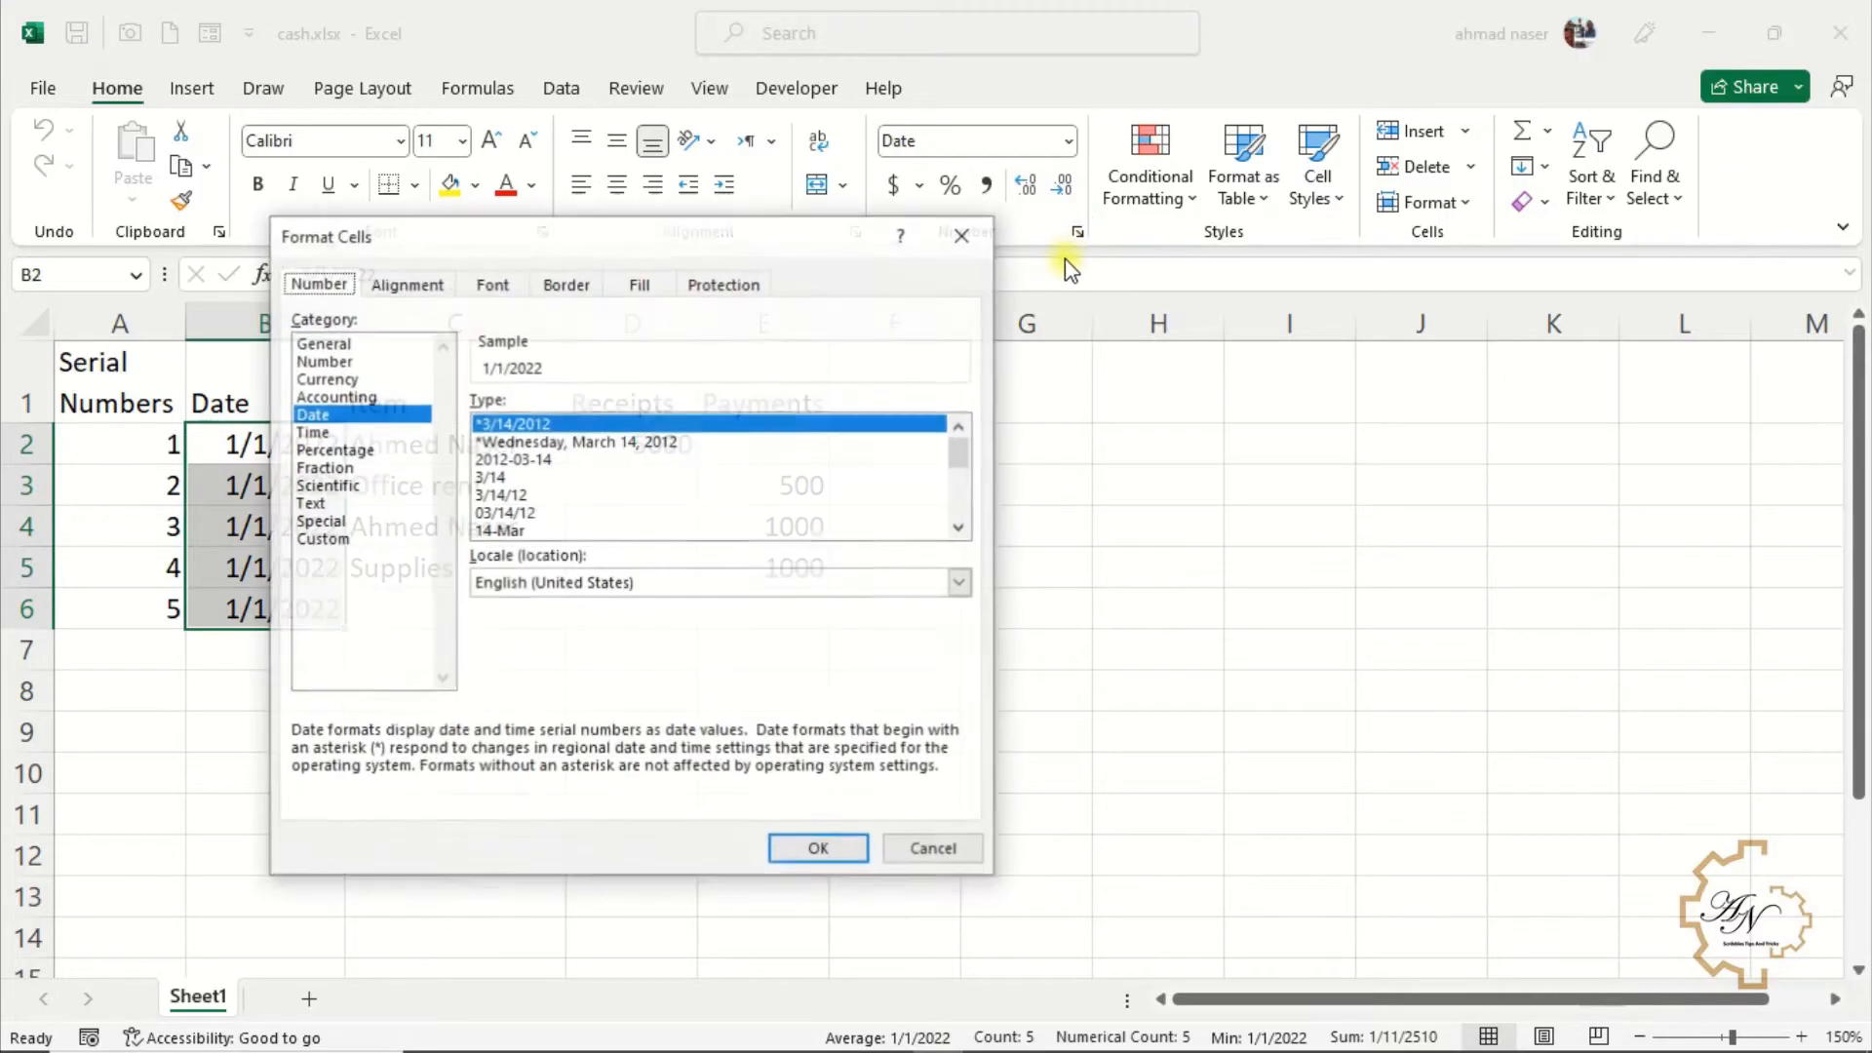
pyautogui.click(670, 442)
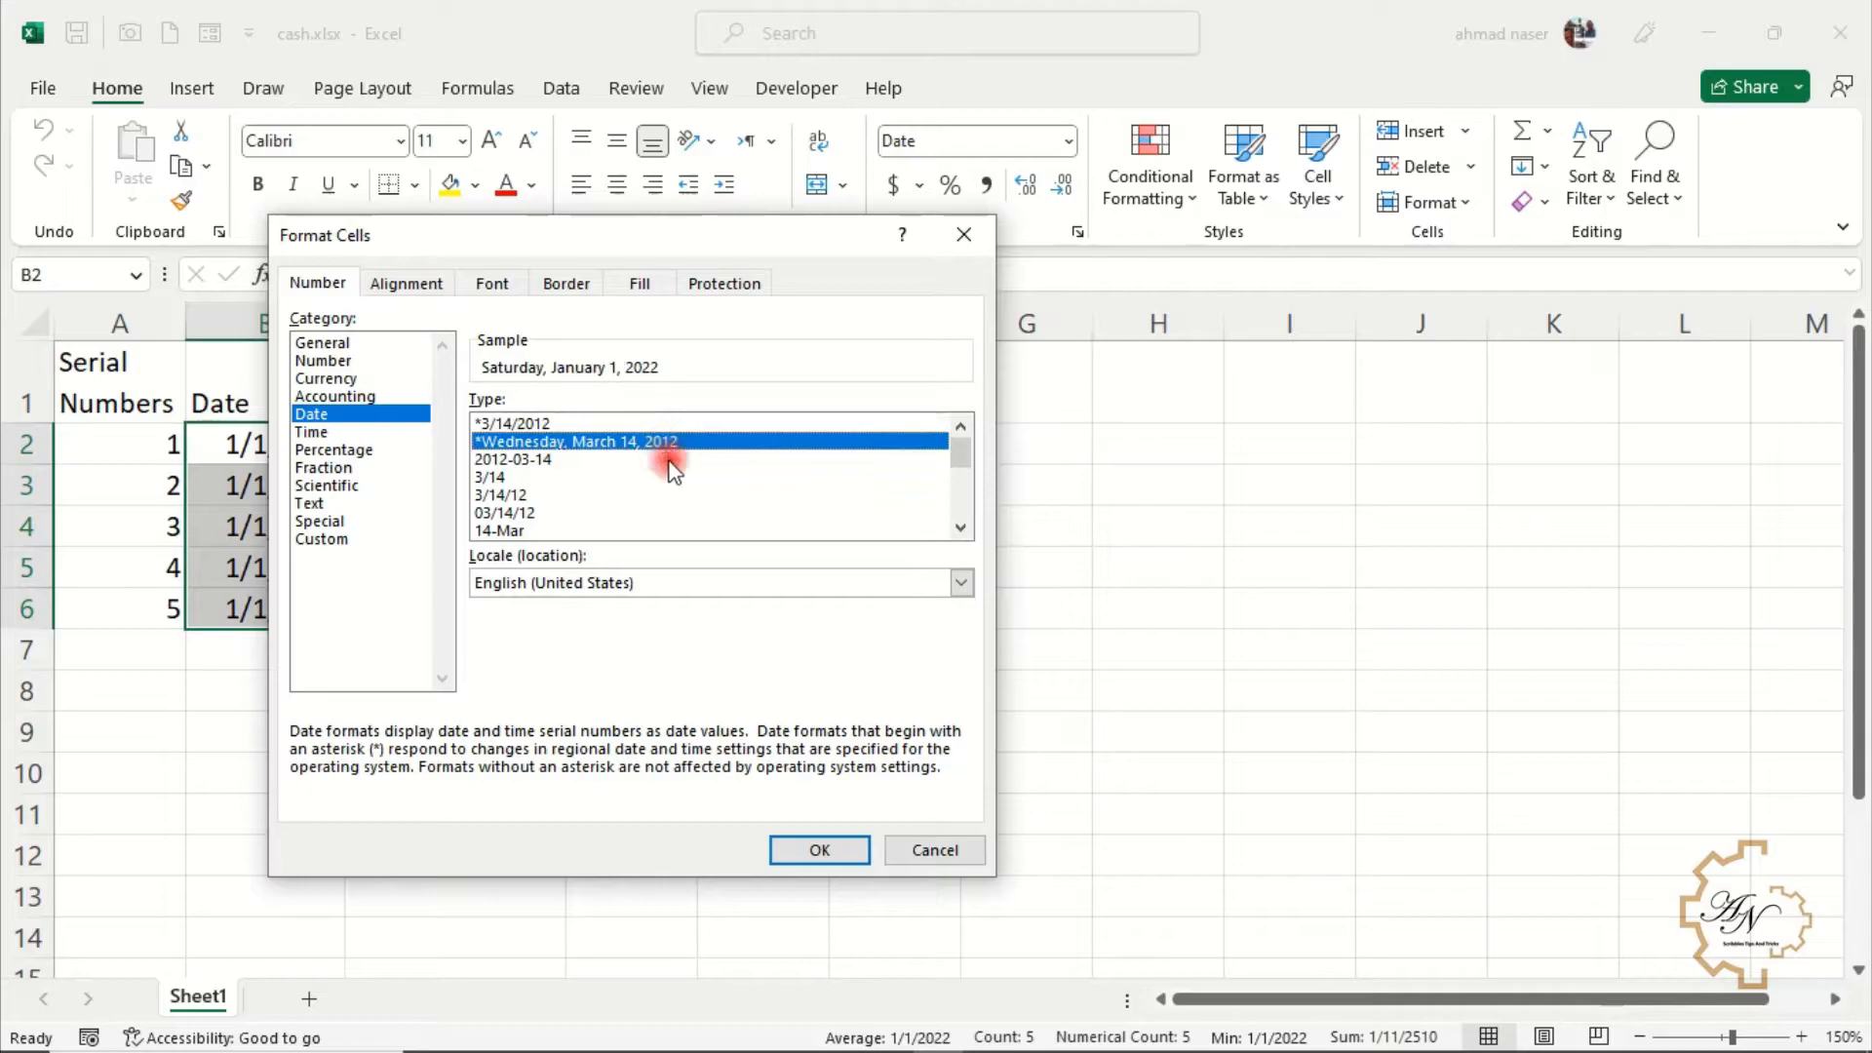
pyautogui.click(817, 850)
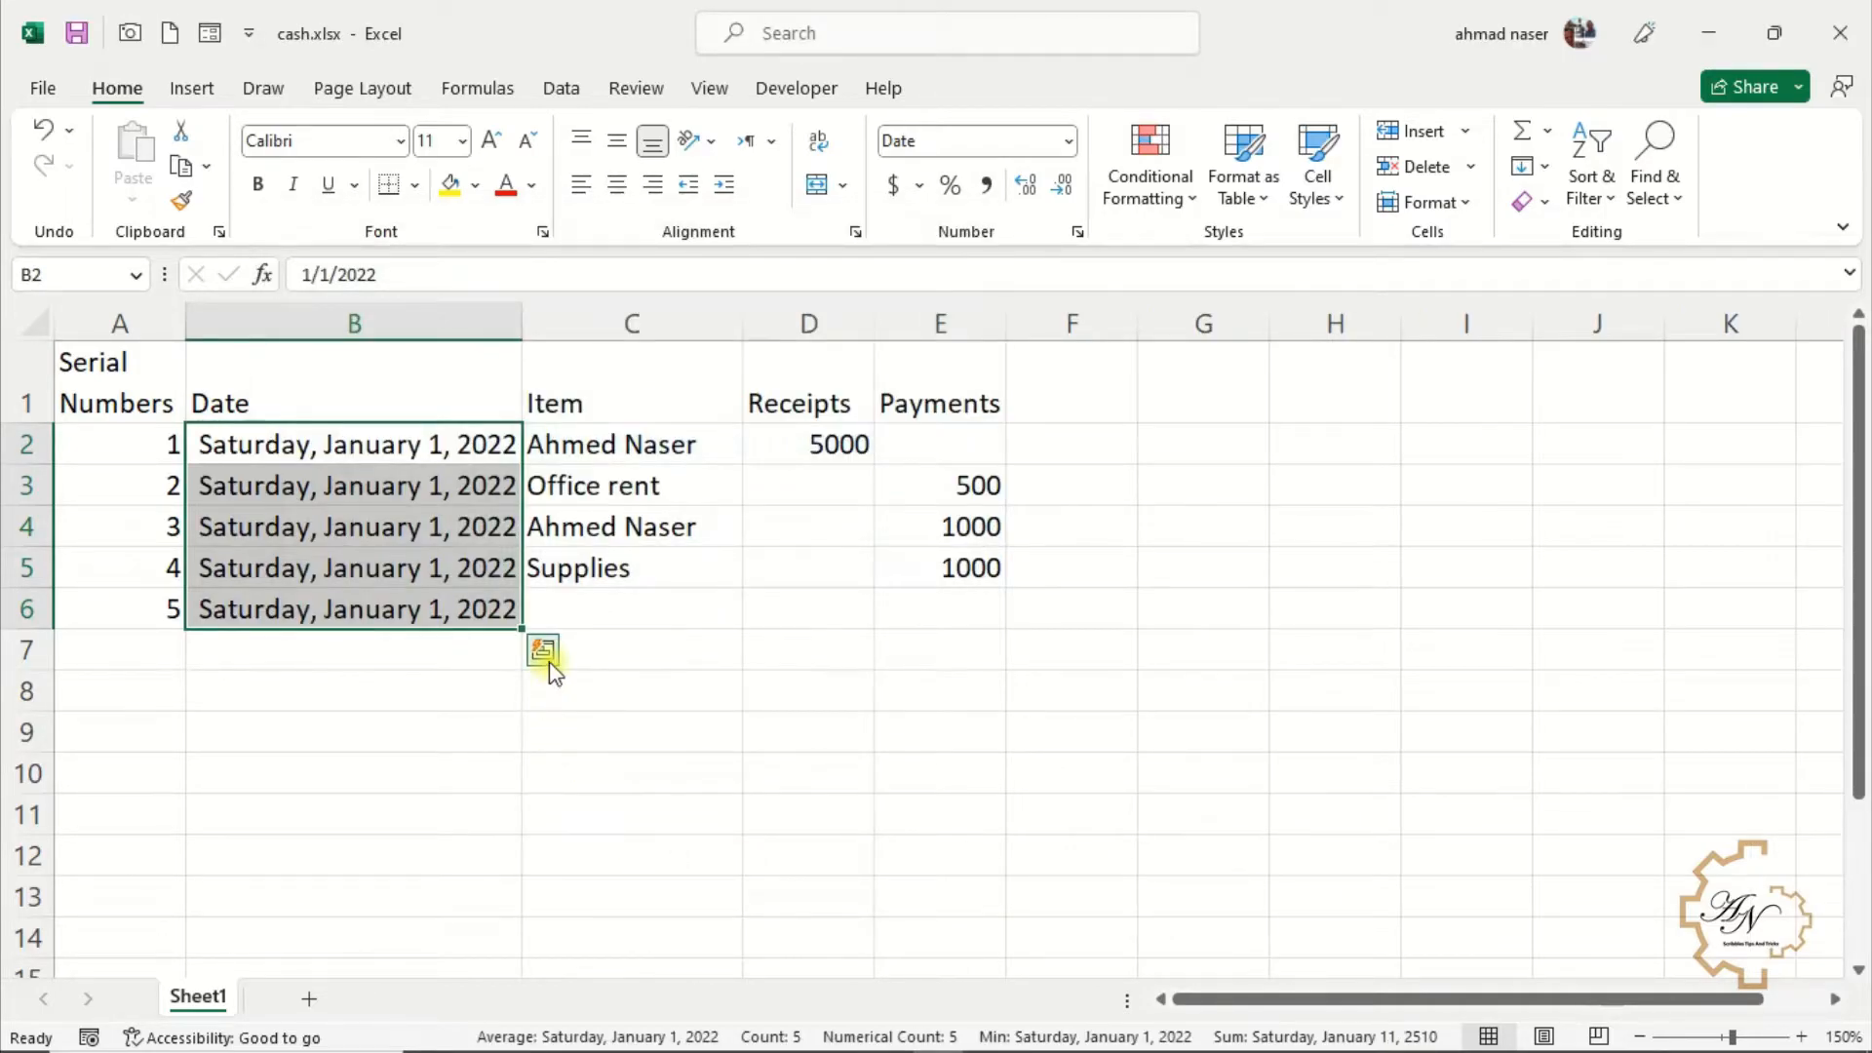
# Apply the Accounting format to the receipt in D2 and remove its decimal places
pyautogui.click(815, 448)
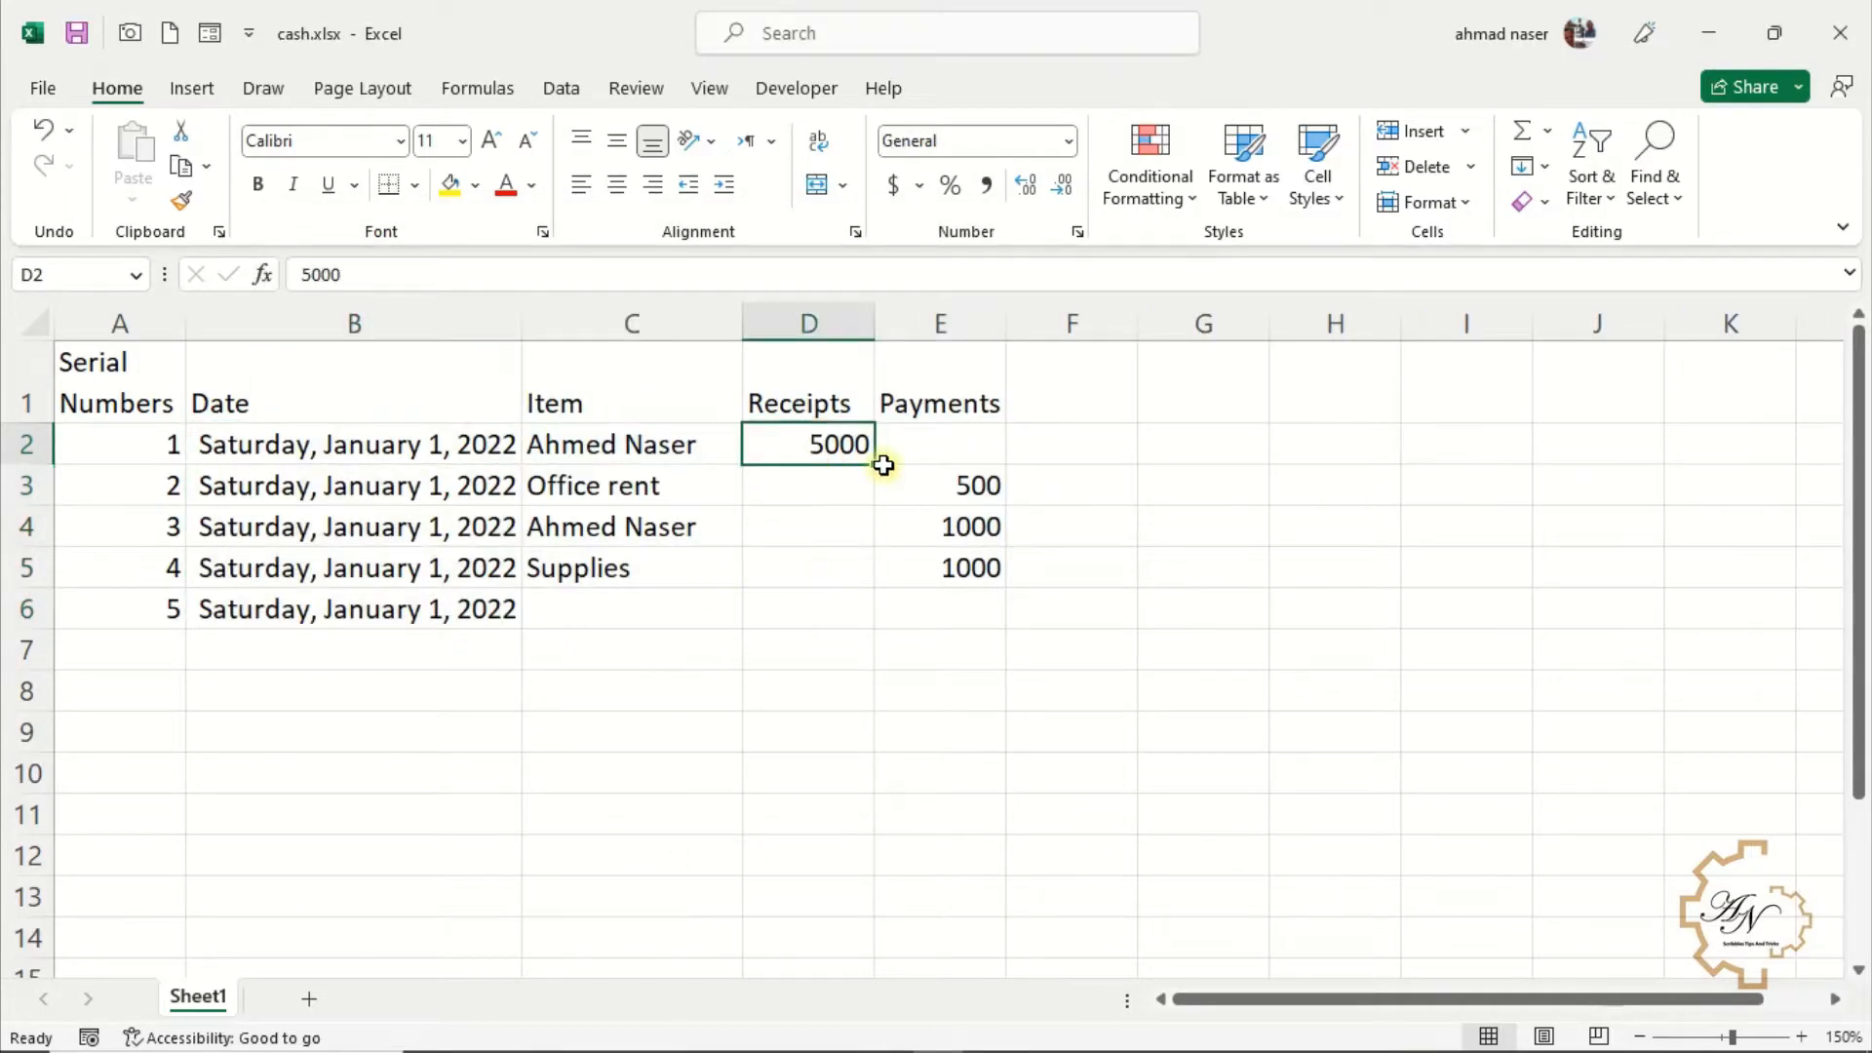
pyautogui.click(894, 185)
pyautogui.click(1063, 187)
pyautogui.click(1063, 187)
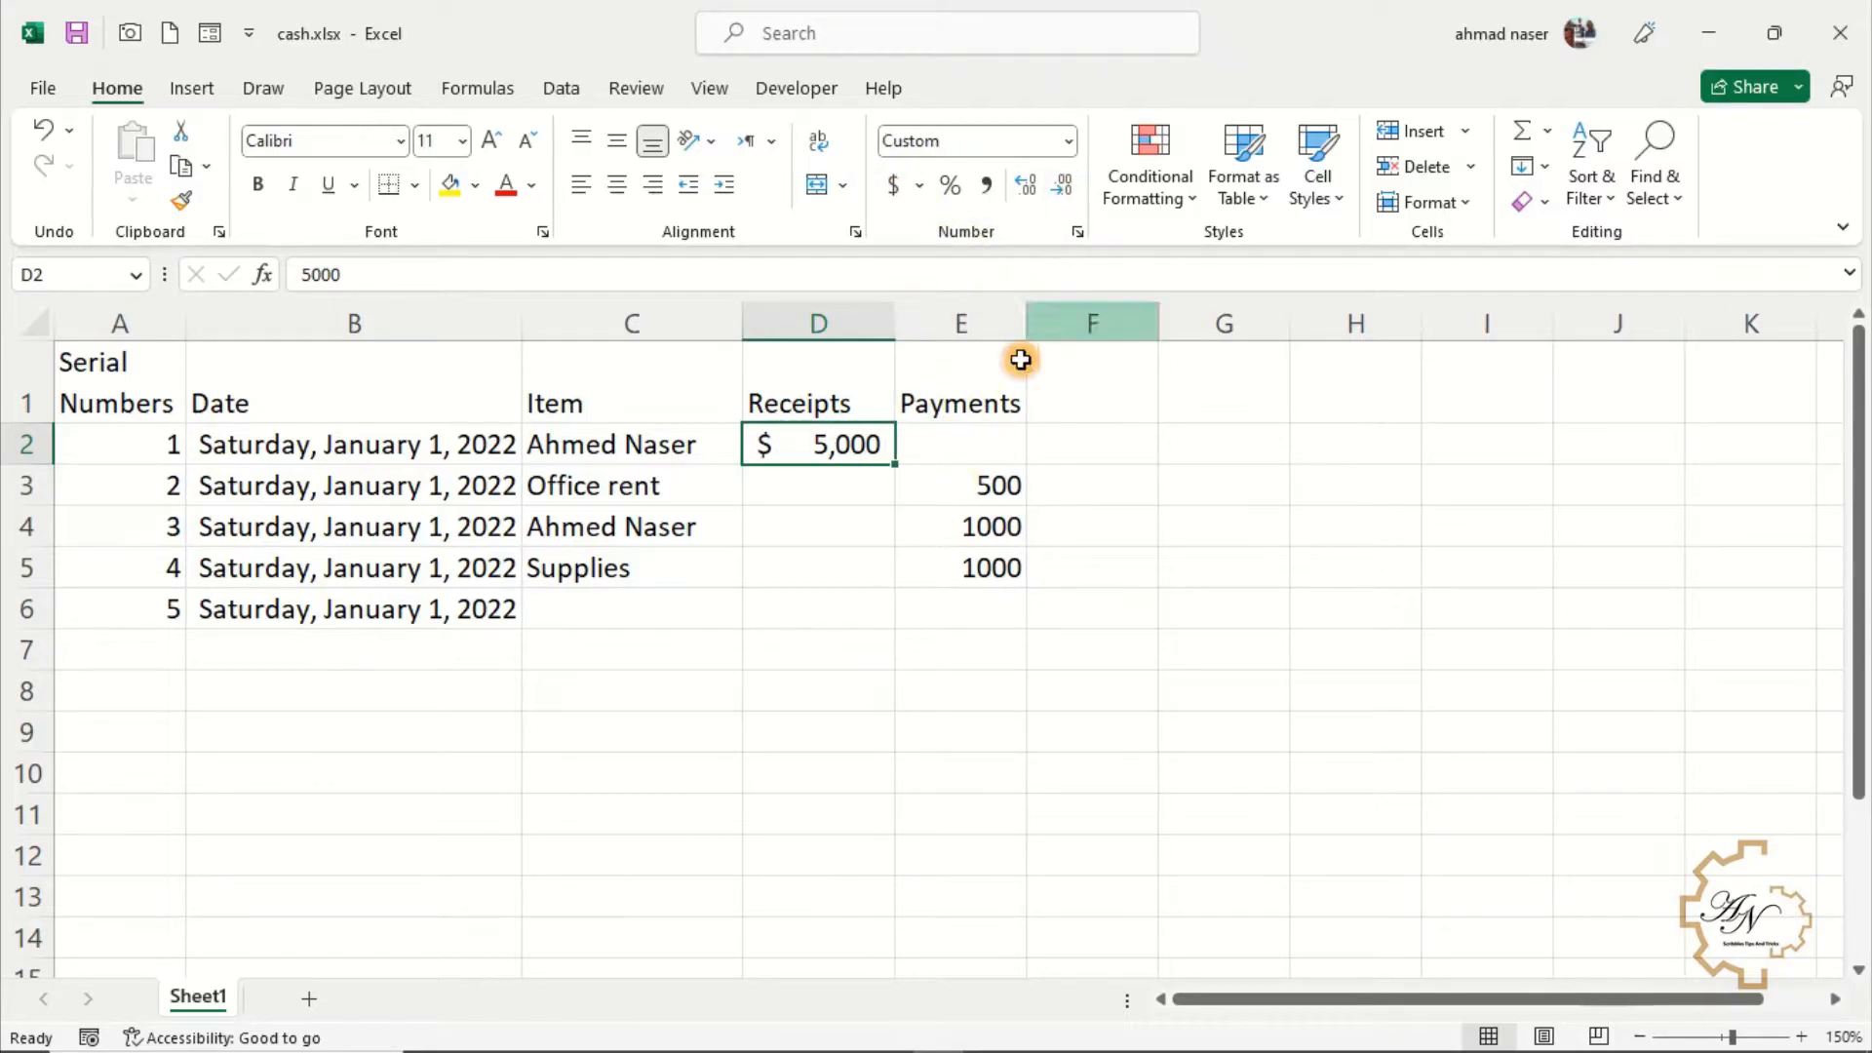
# Apply the Accounting format to the payment in E3 and reduce its decimal places
pyautogui.click(979, 487)
pyautogui.click(893, 185)
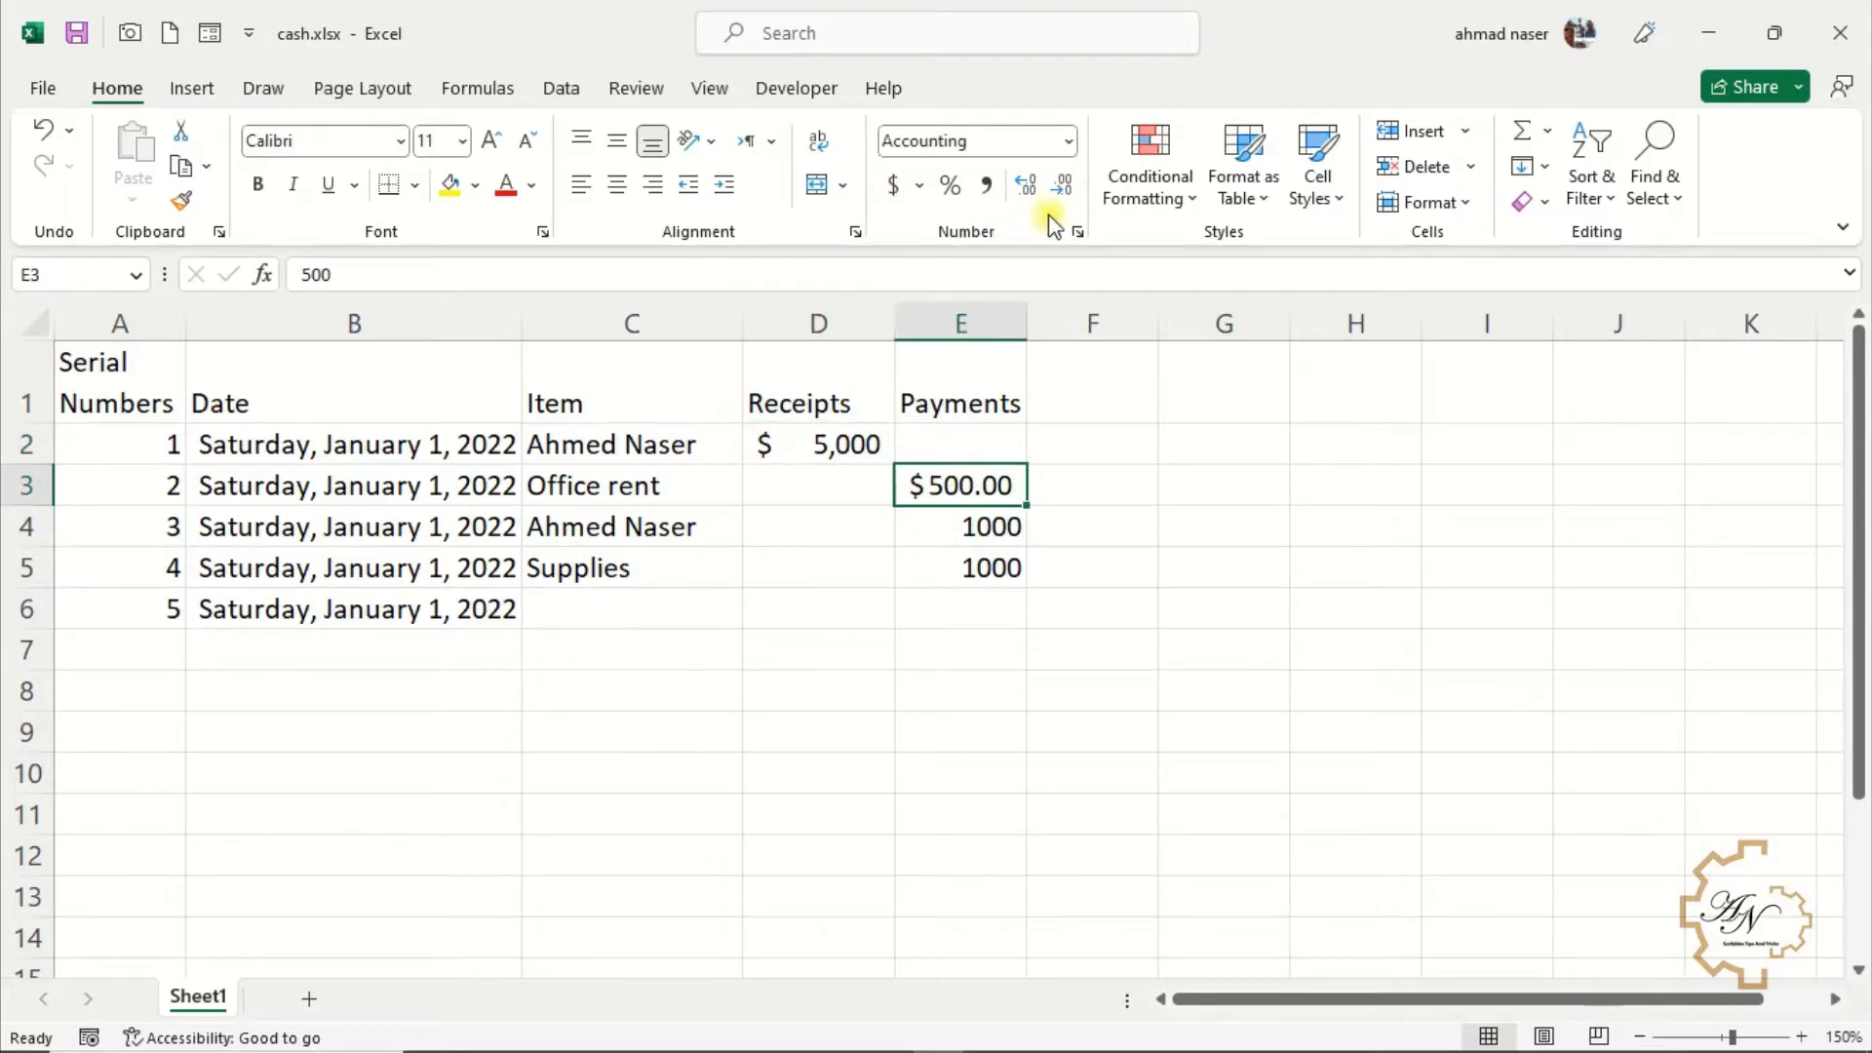
pyautogui.click(1061, 187)
pyautogui.click(1061, 187)
# Apply comma style to the payments in E4:E5 and reduce their decimal places
pyautogui.moveTo(982, 526); pyautogui.dragTo(978, 561)
pyautogui.click(987, 186)
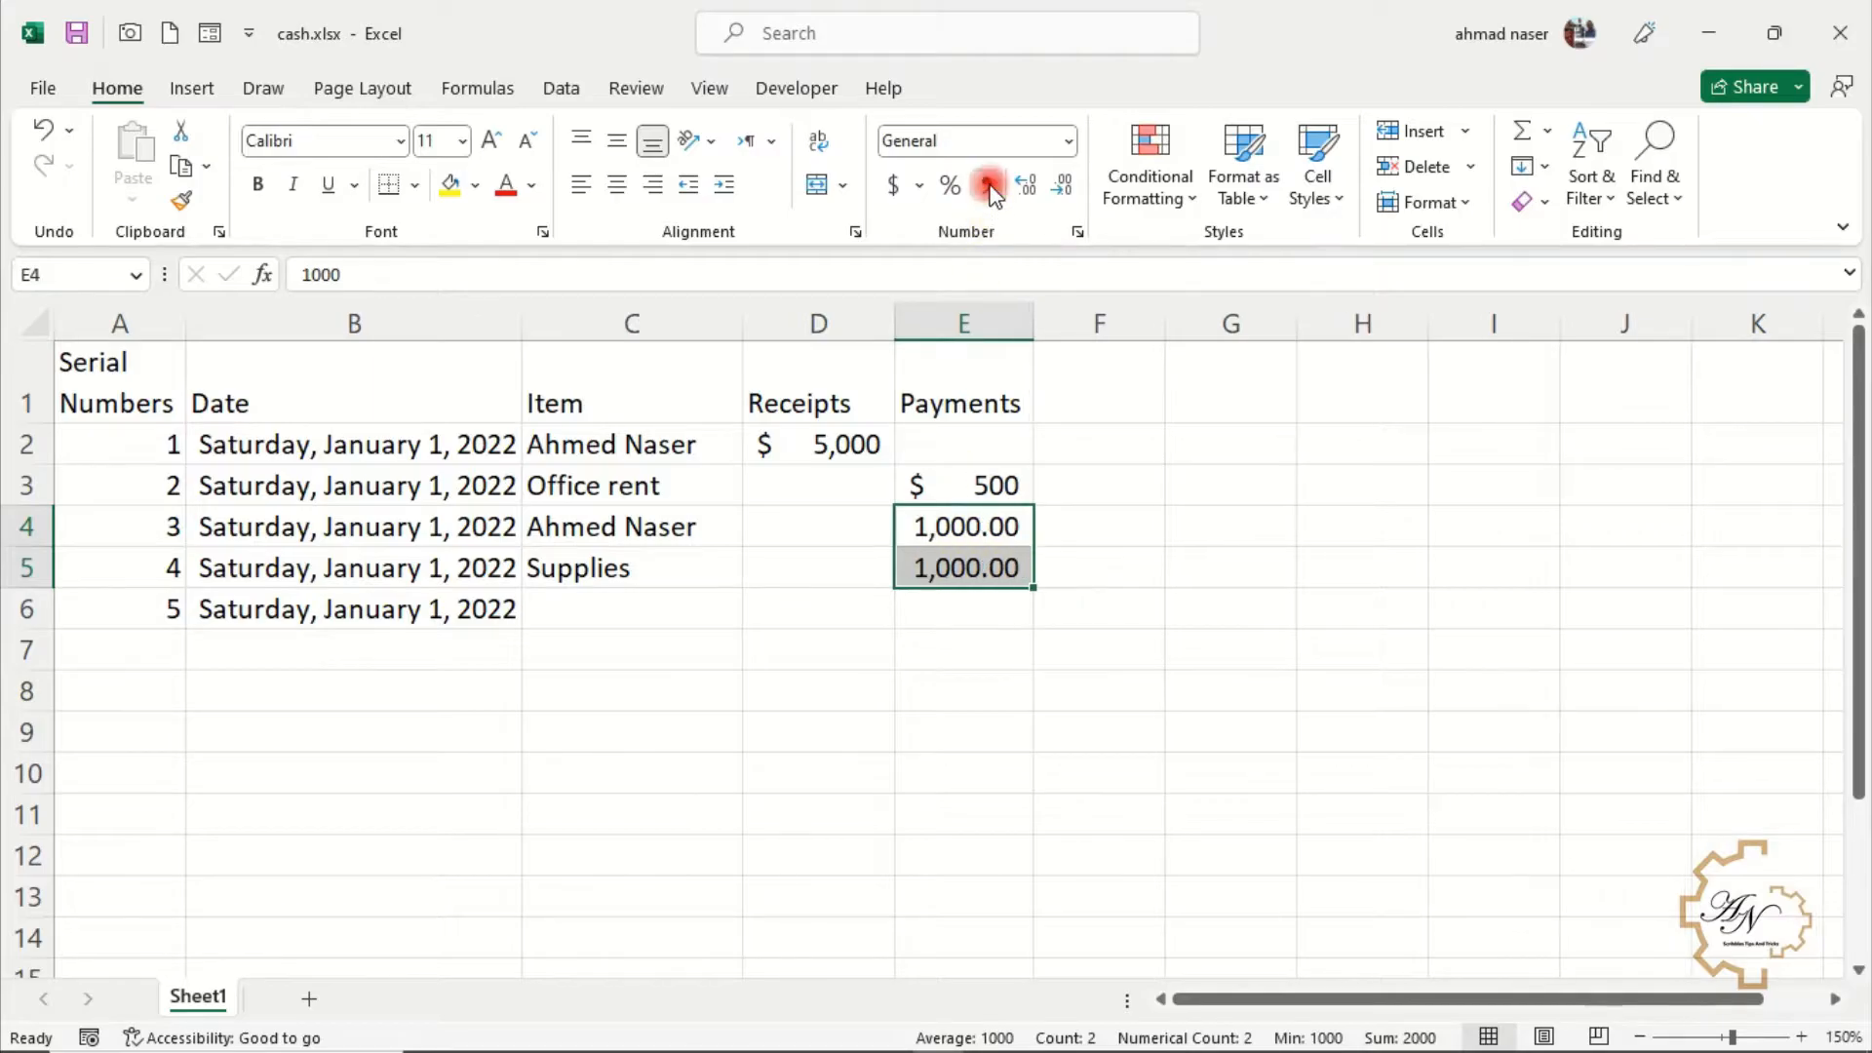
pyautogui.click(1060, 188)
pyautogui.click(1061, 187)
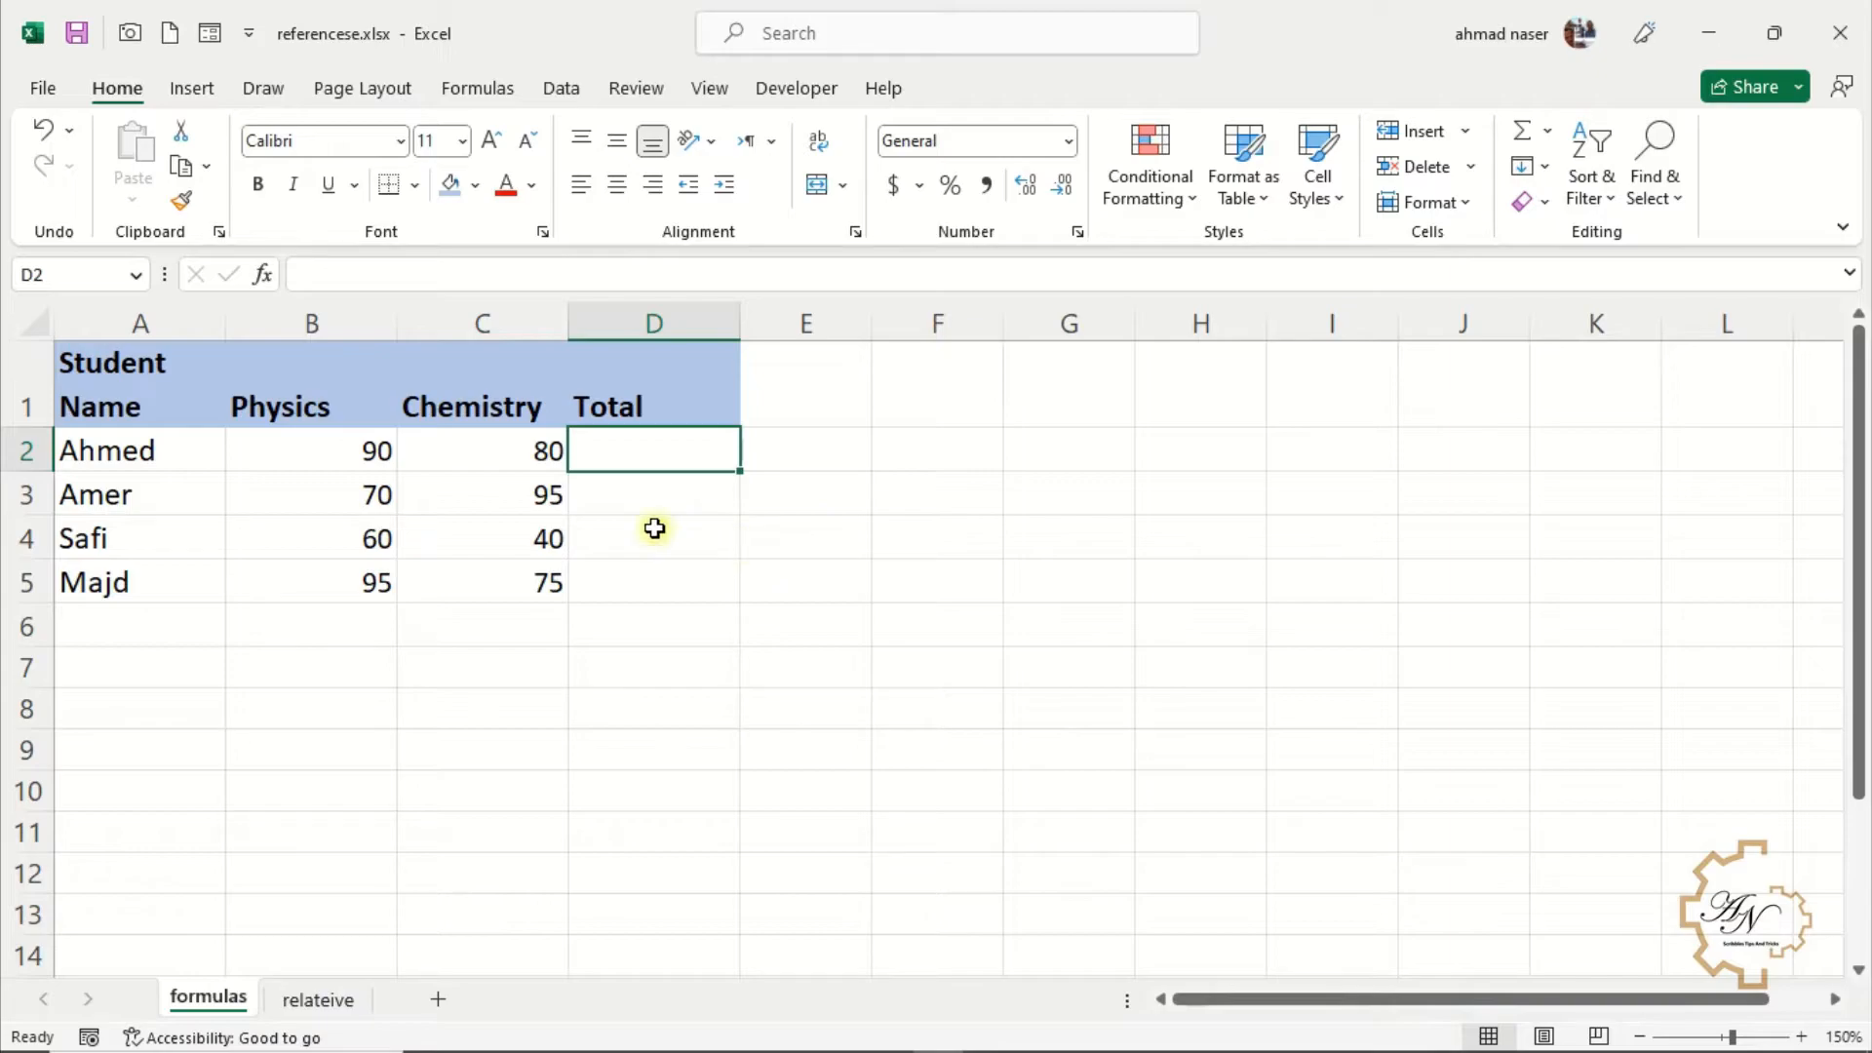
# Examine the Physics and Chemistry scores in row 2 beside the Total column
pyautogui.click(666, 452)
pyautogui.click(380, 454)
pyautogui.click(524, 460)
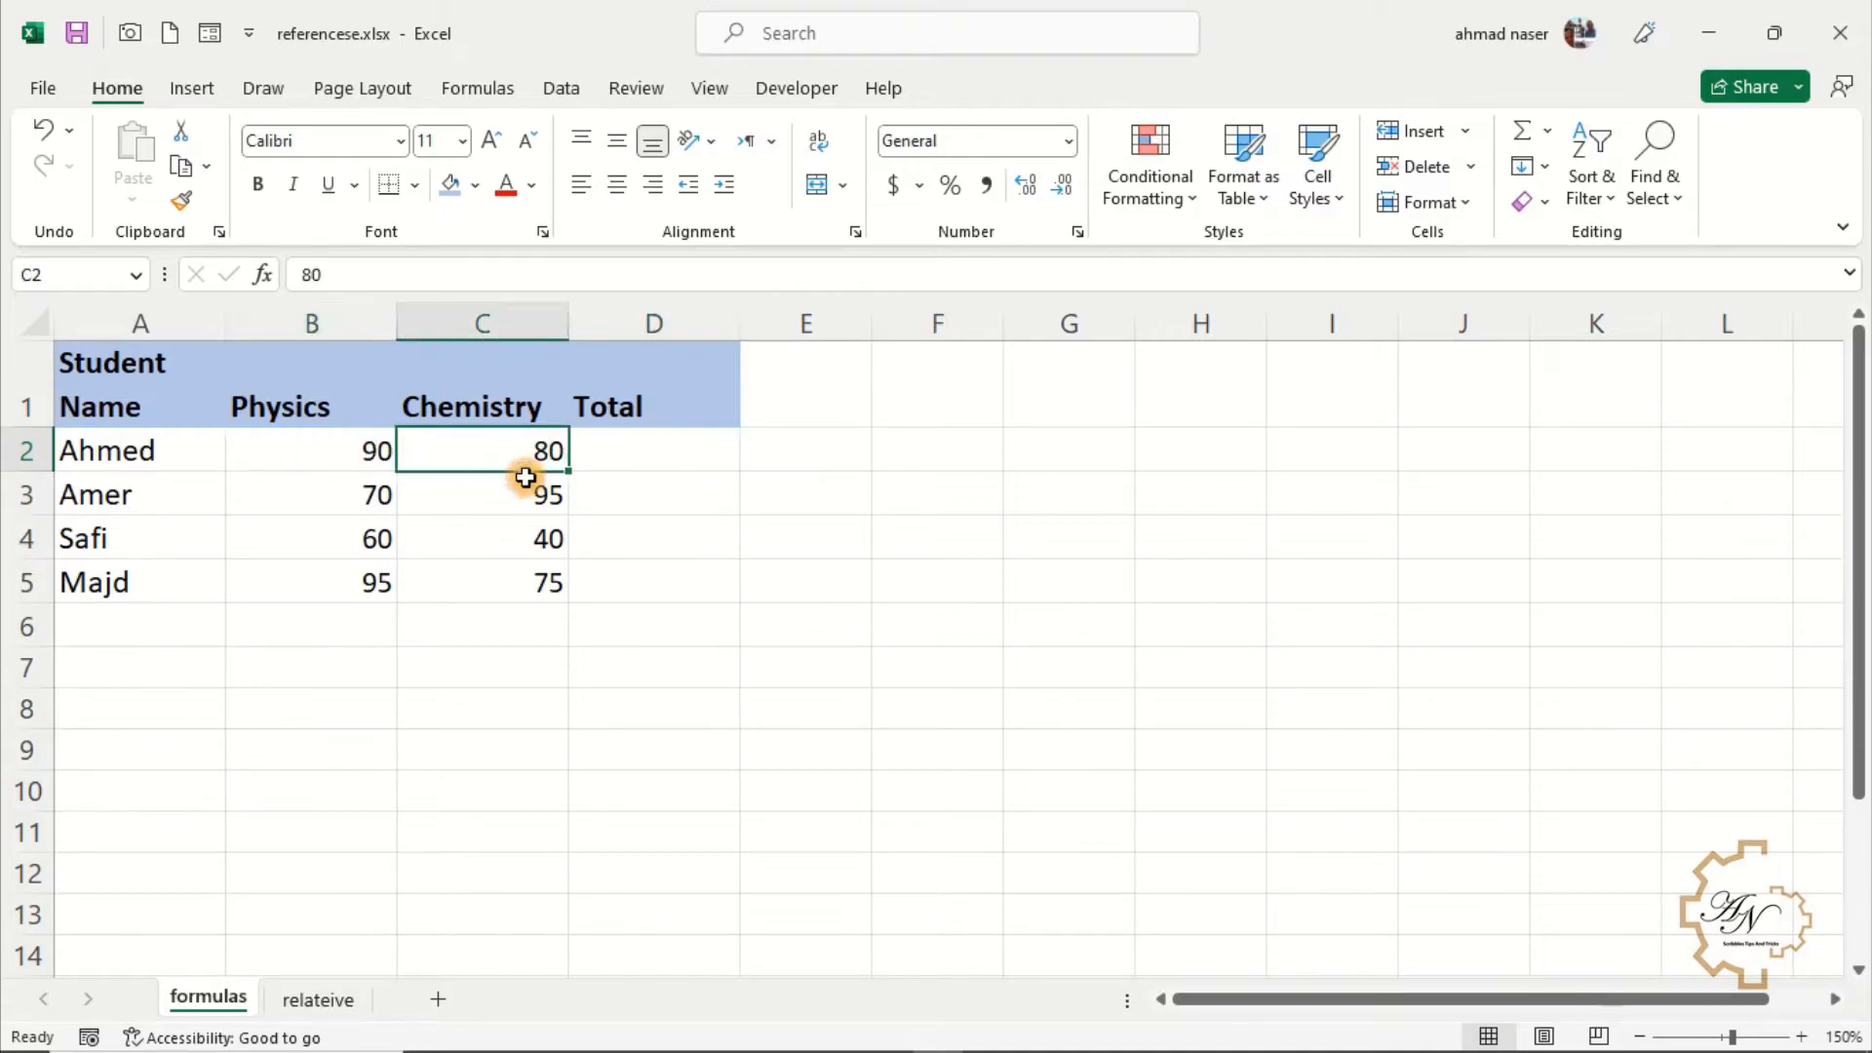
pyautogui.click(598, 454)
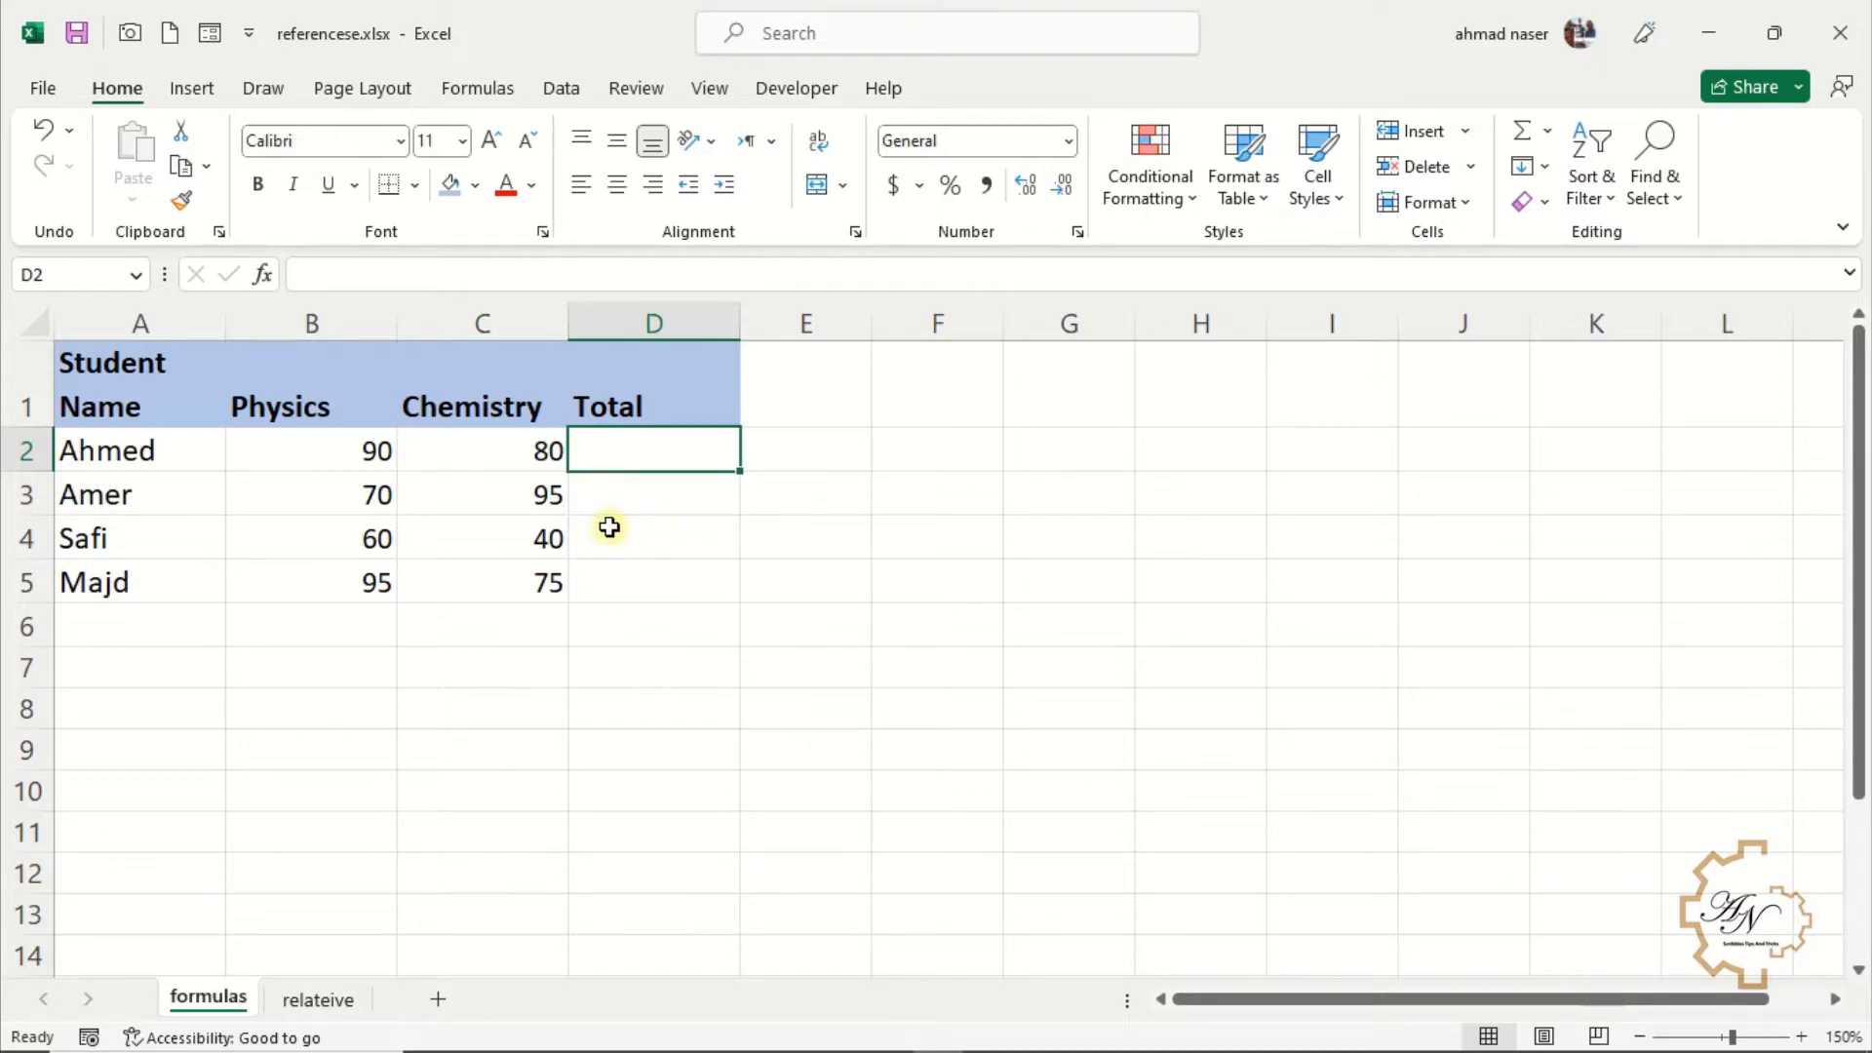
# Total Ahmed's Physics and Chemistry scores in D2 with the formula =b2+c2
pyautogui.write('=')
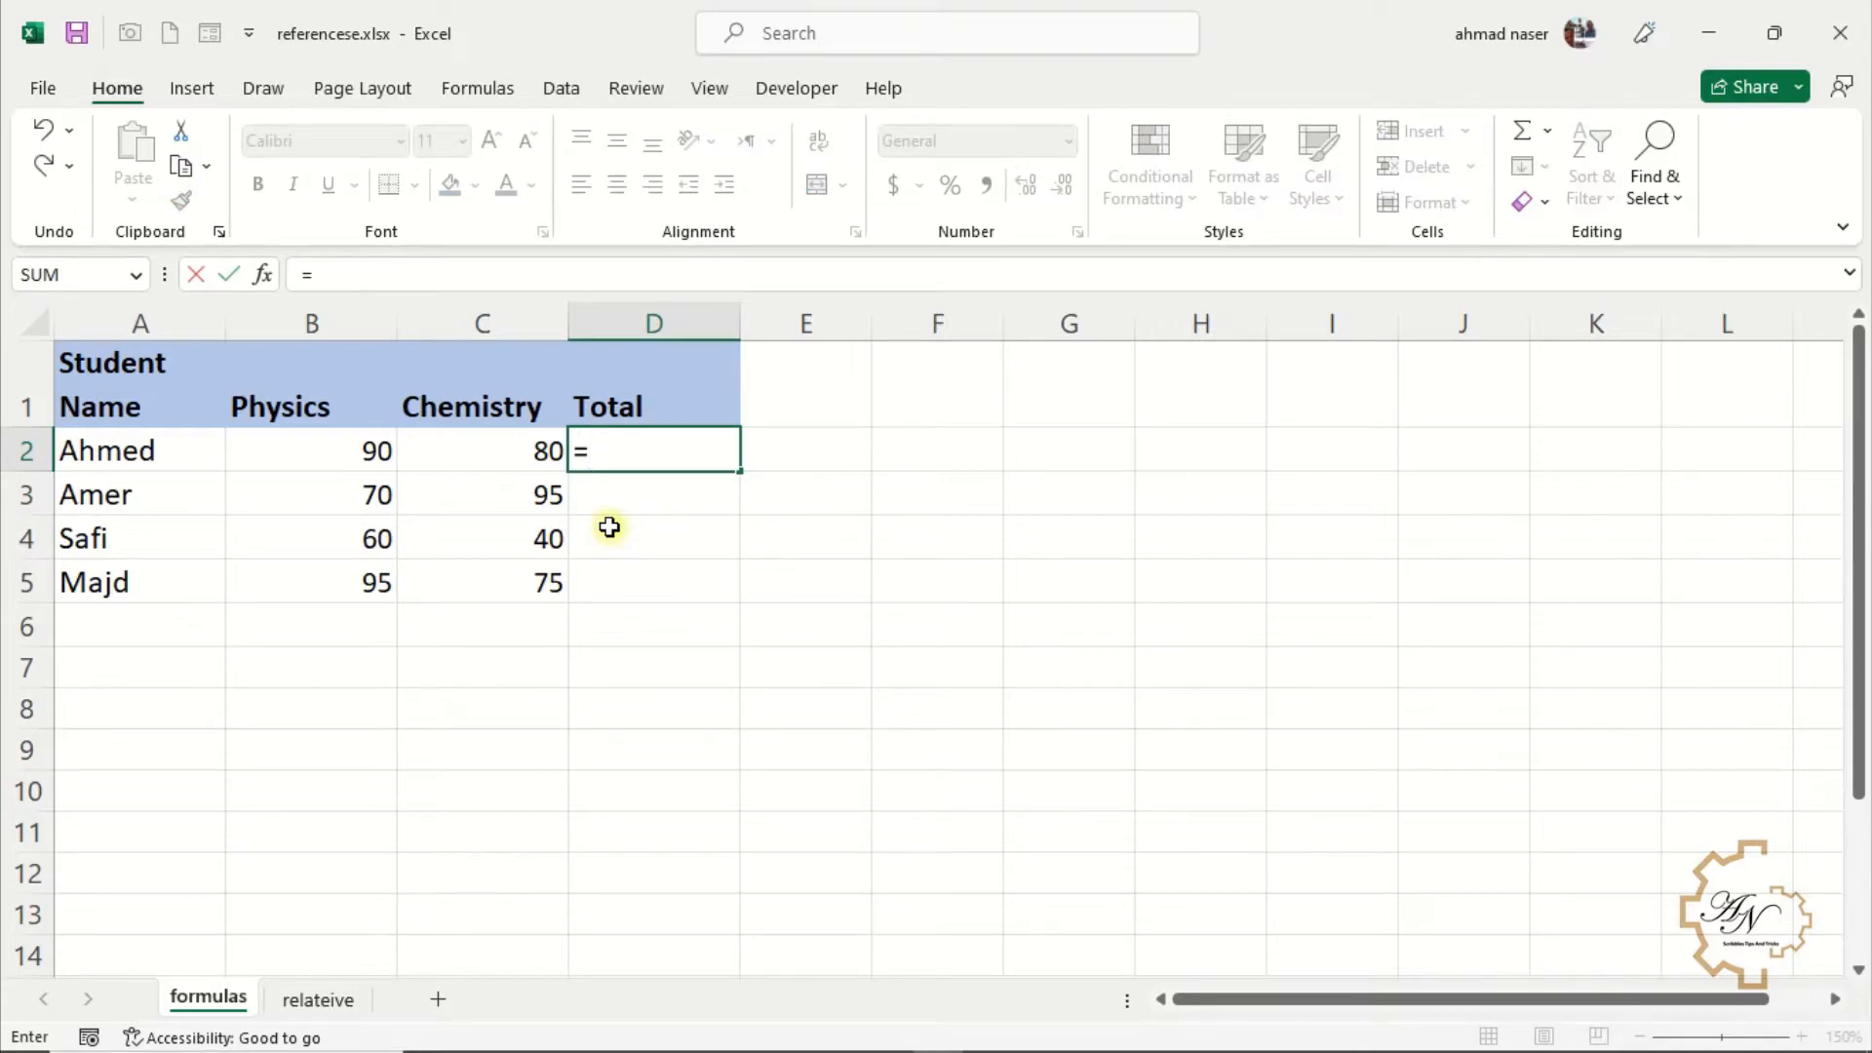
pyautogui.write('b2+')
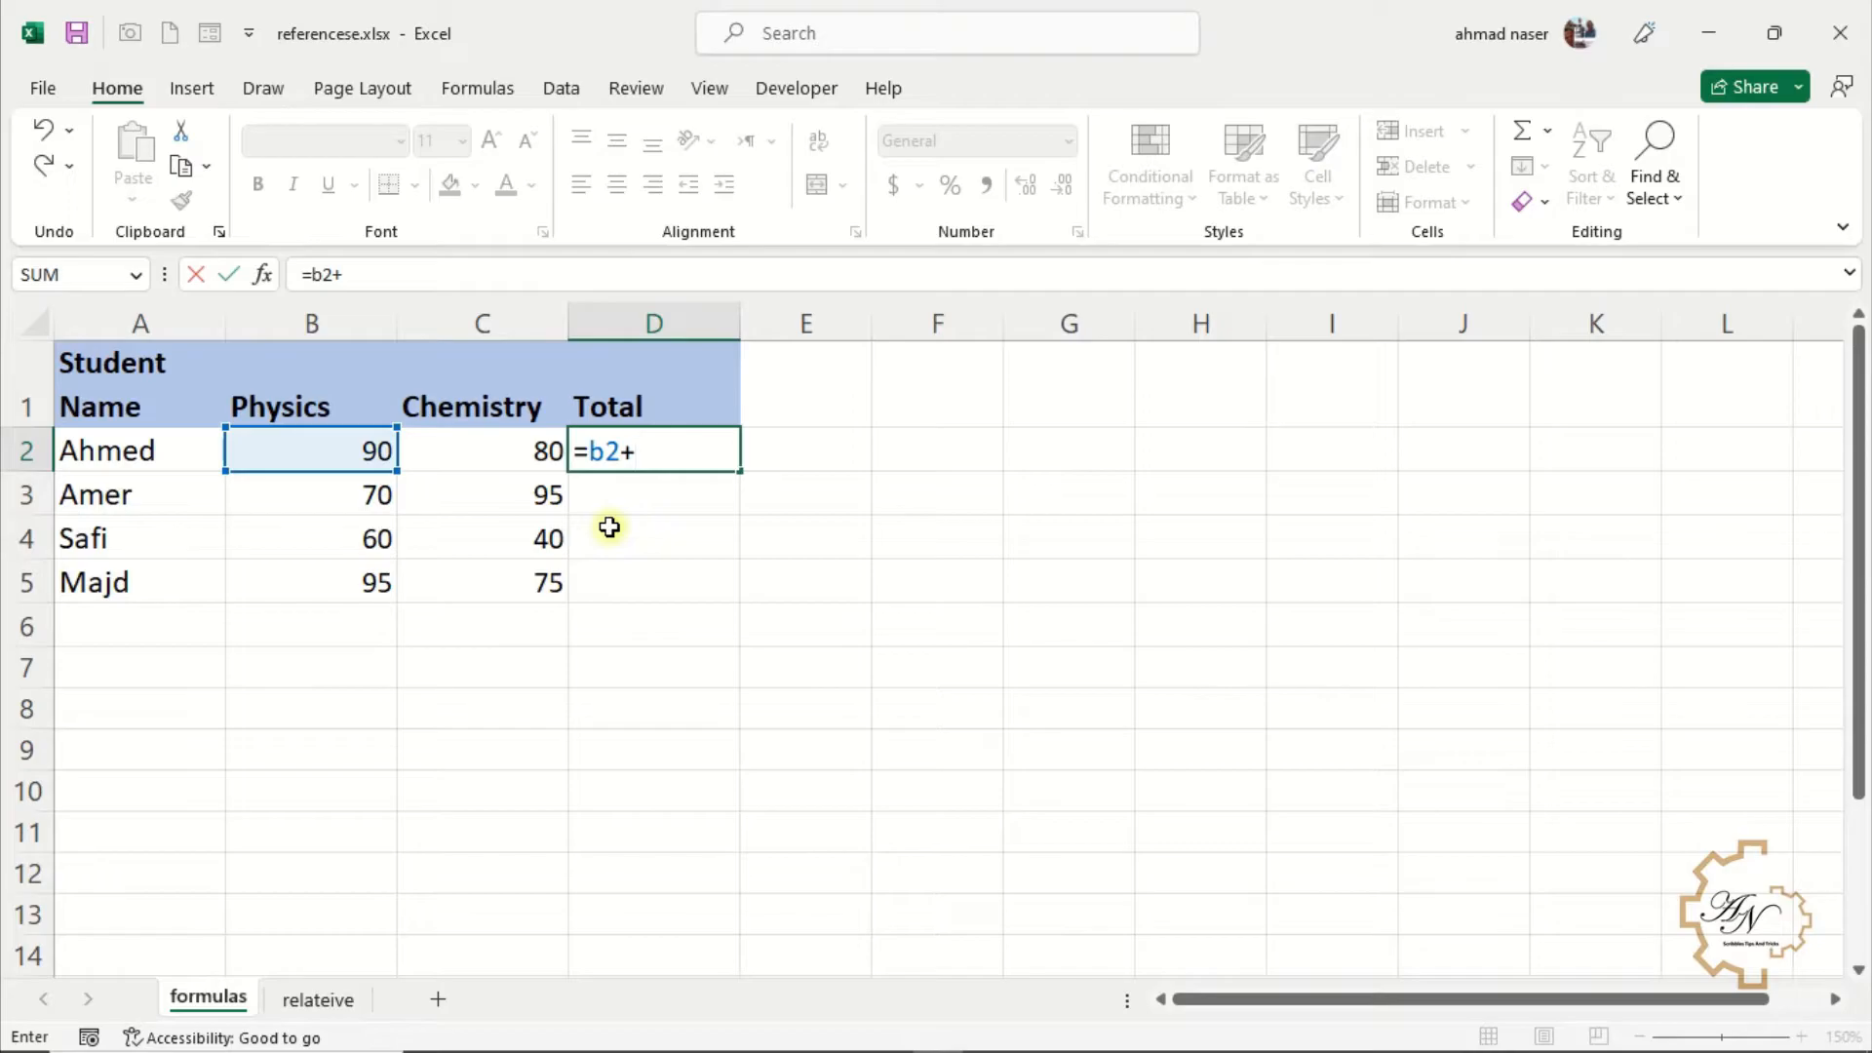
pyautogui.write('c')
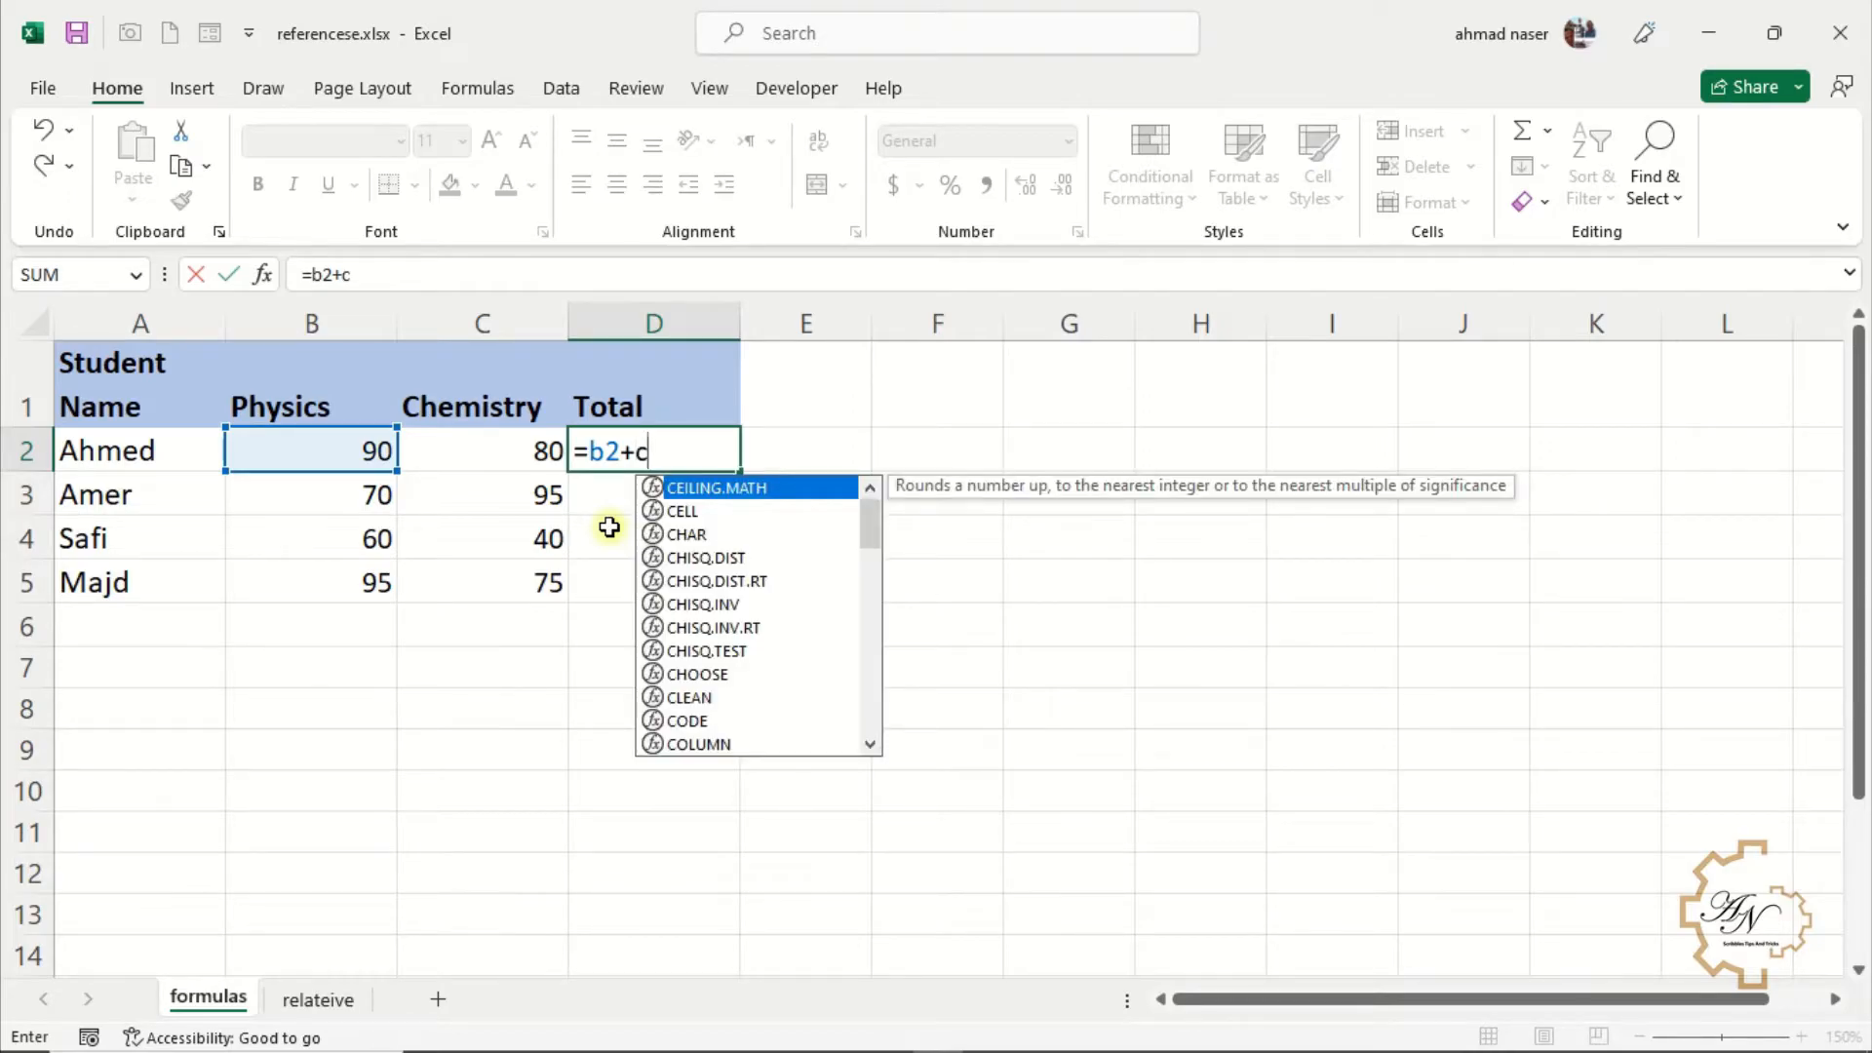
pyautogui.write('2')
pyautogui.press('Return')
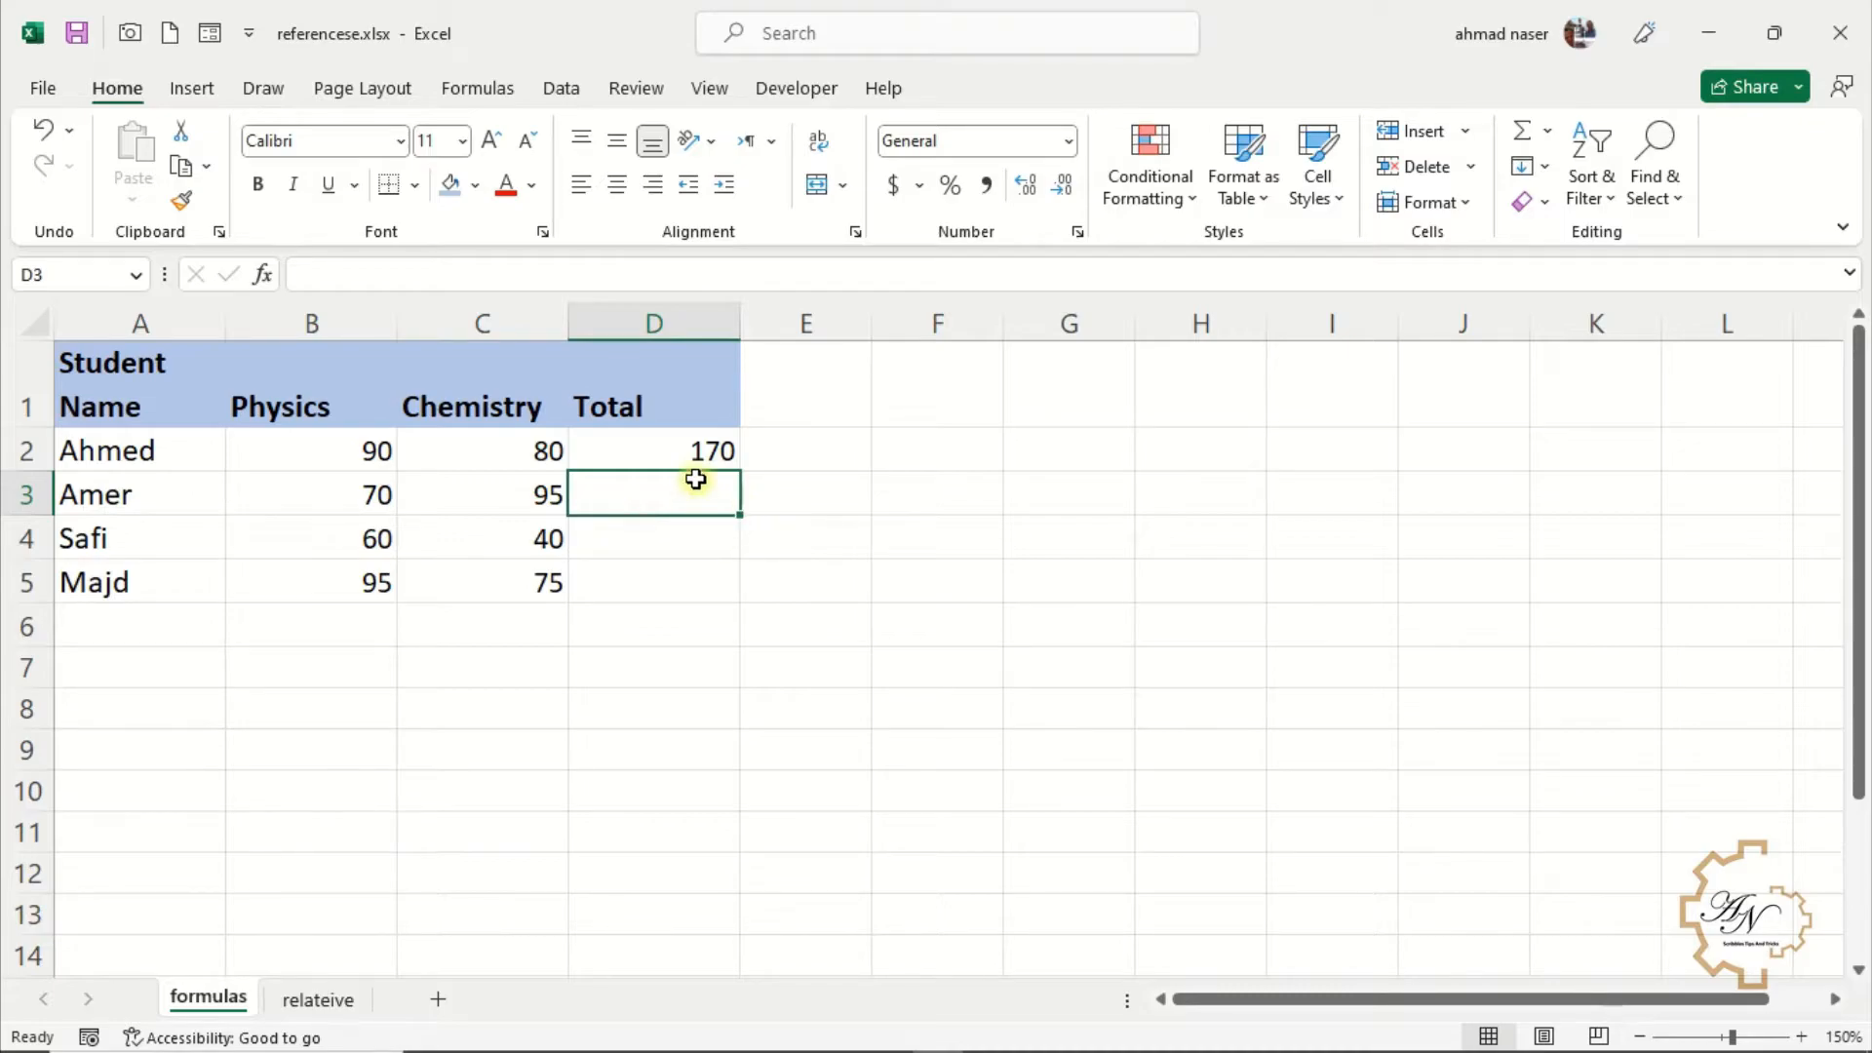
# Rebuild the D2 formula as =B2+C2 by selecting the score cells instead of writing their references
pyautogui.click(686, 449)
pyautogui.write('=')
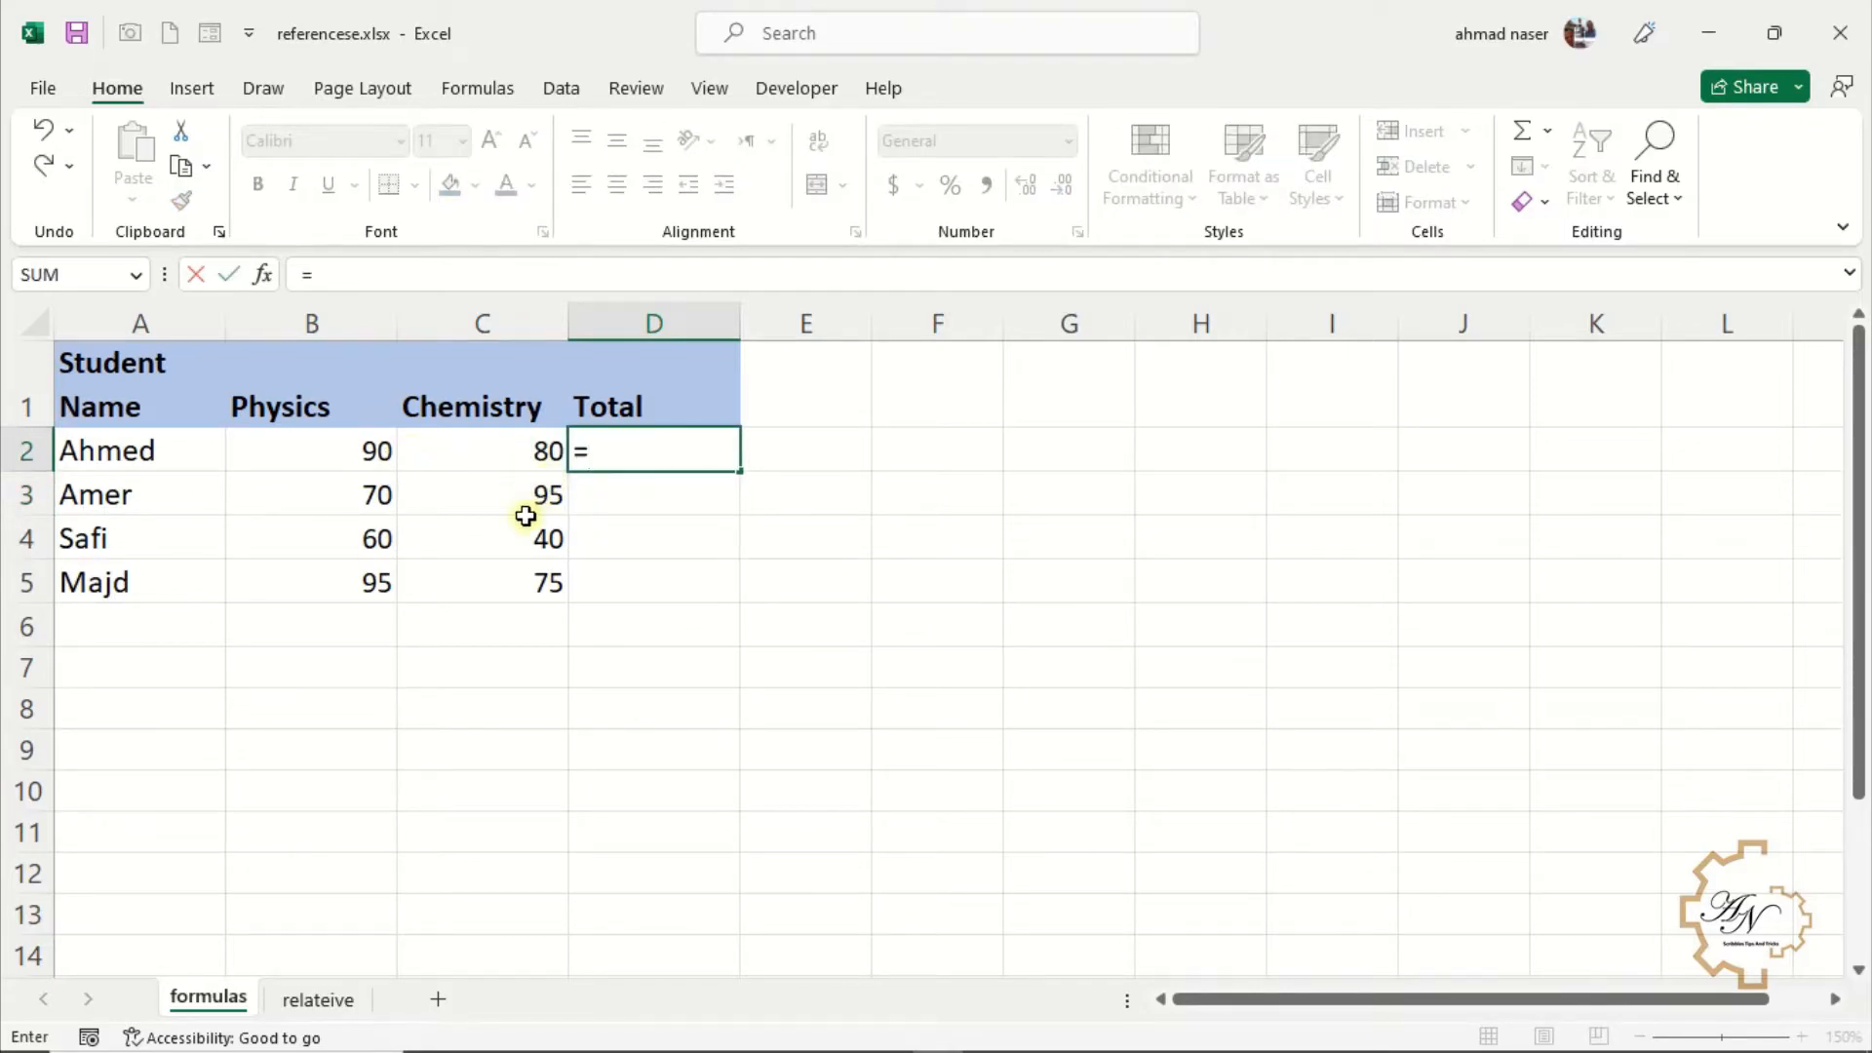
pyautogui.click(343, 456)
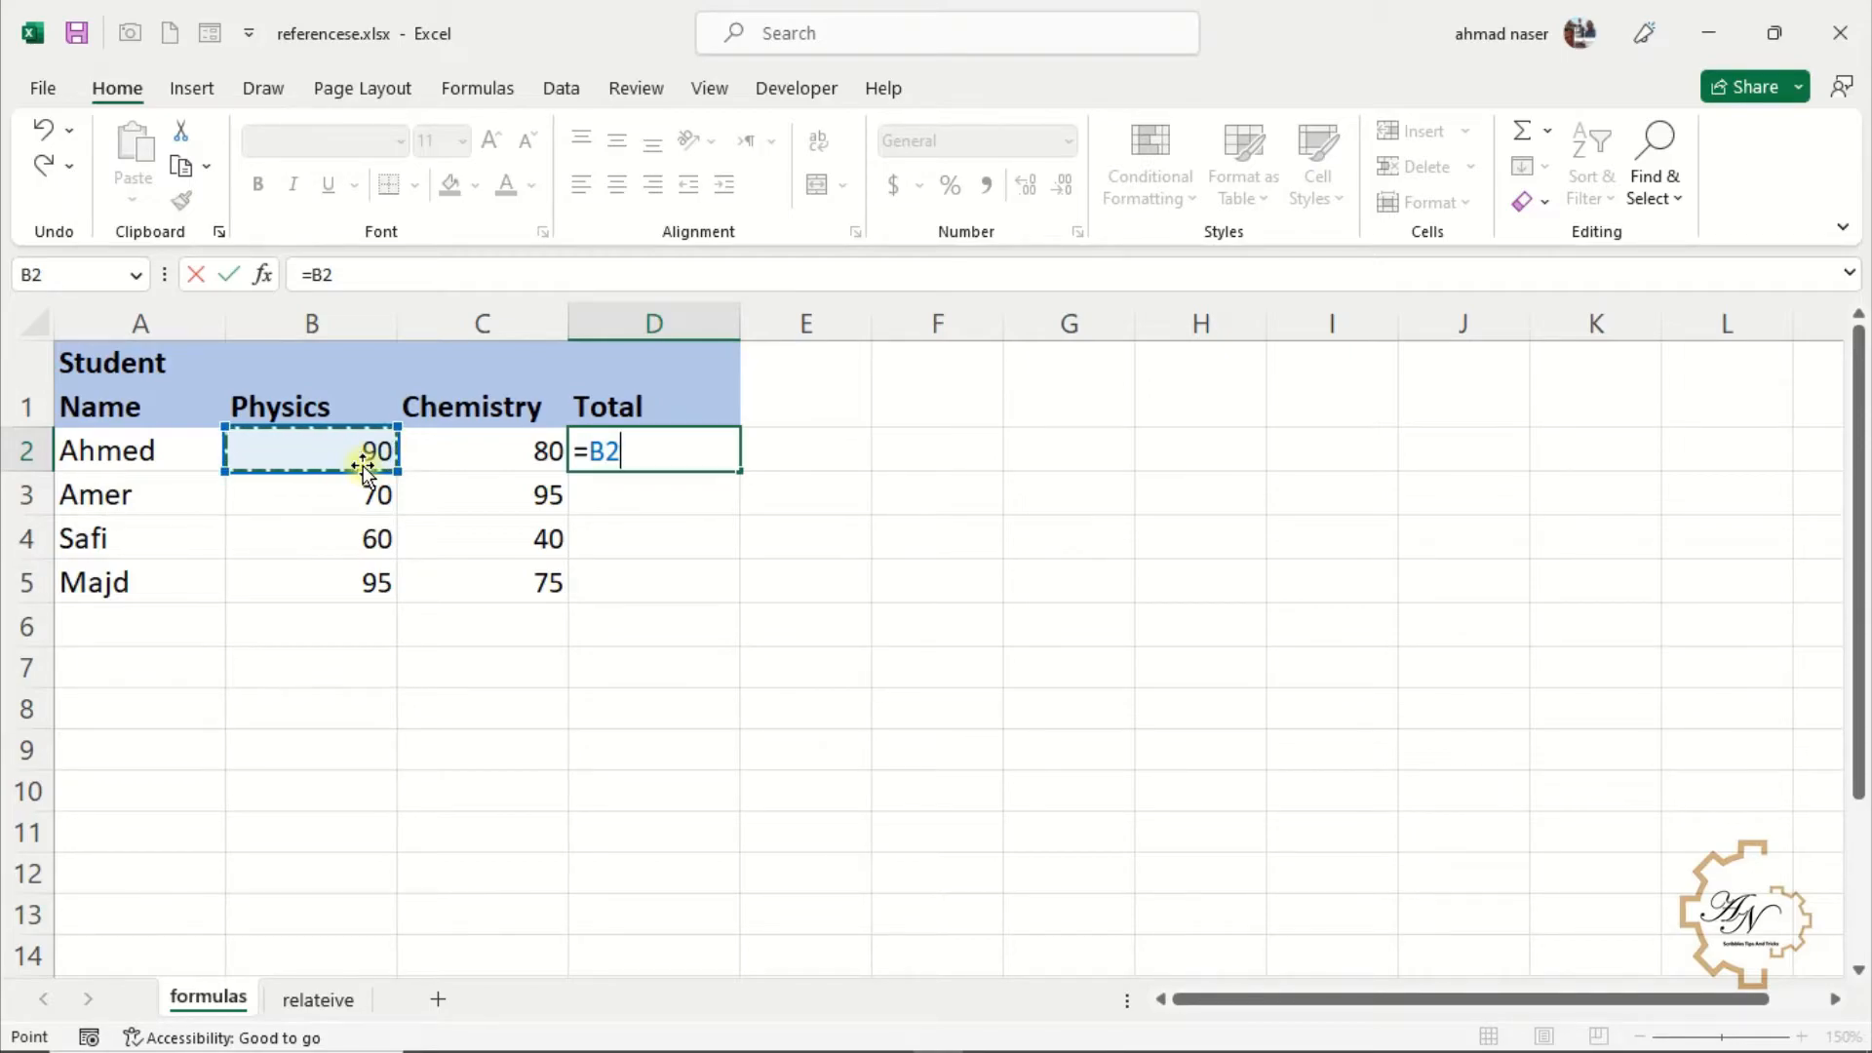
pyautogui.write('+')
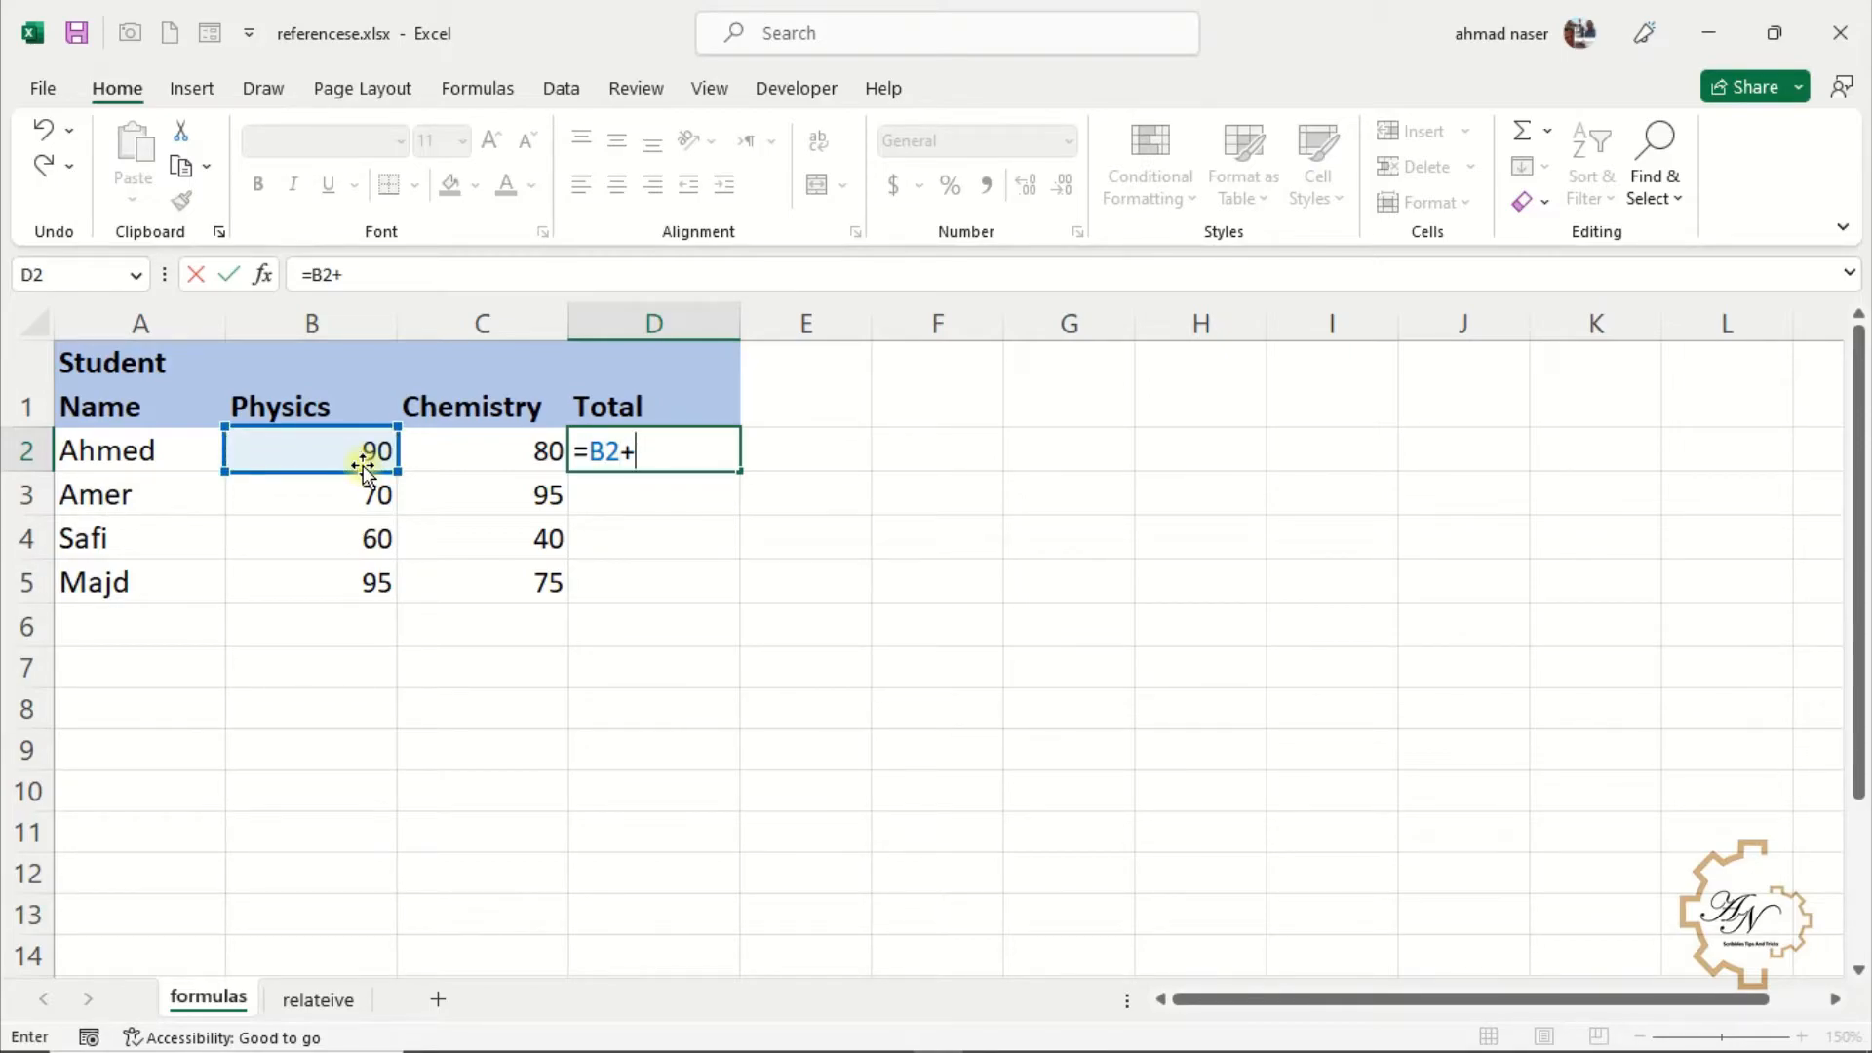
pyautogui.press('Right')
pyautogui.press('Left')
pyautogui.press('Left')
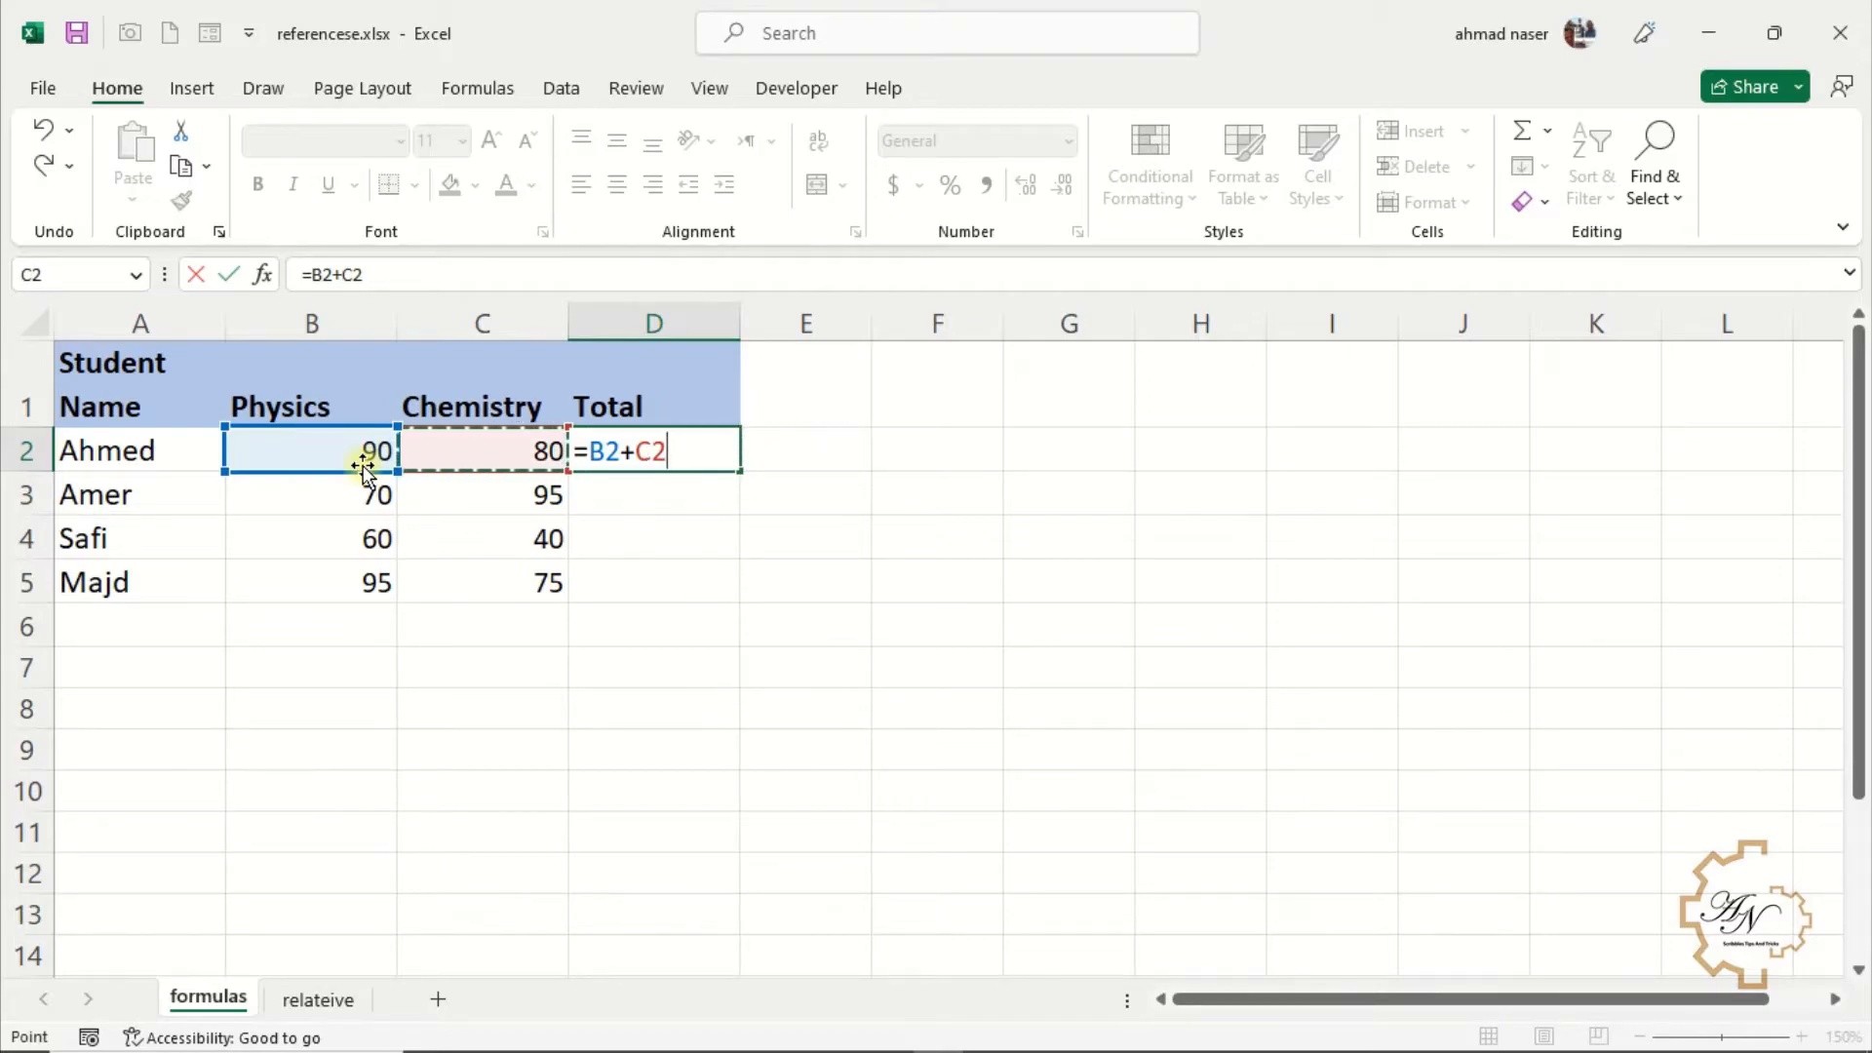
pyautogui.press('Return')
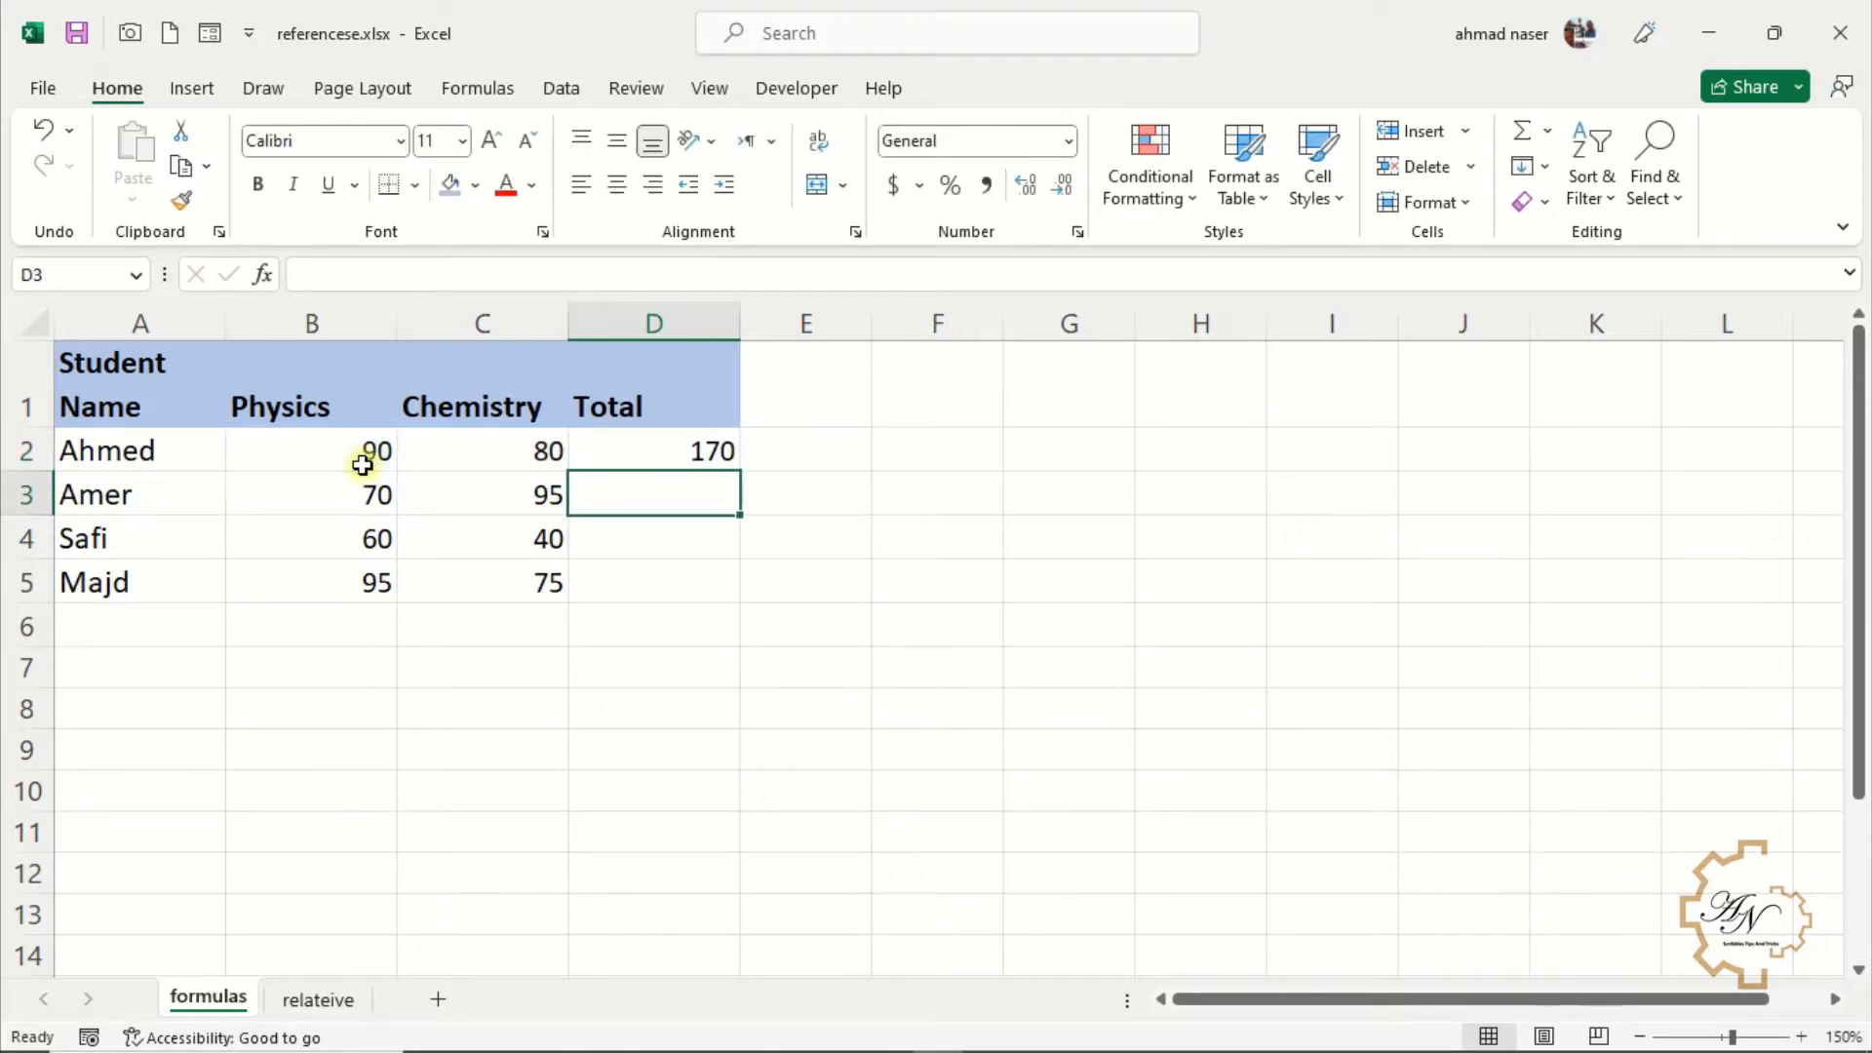
# Clear D2 and total Ahmed's scores with AutoSum as =SUM(B2:C2)
pyautogui.click(609, 453)
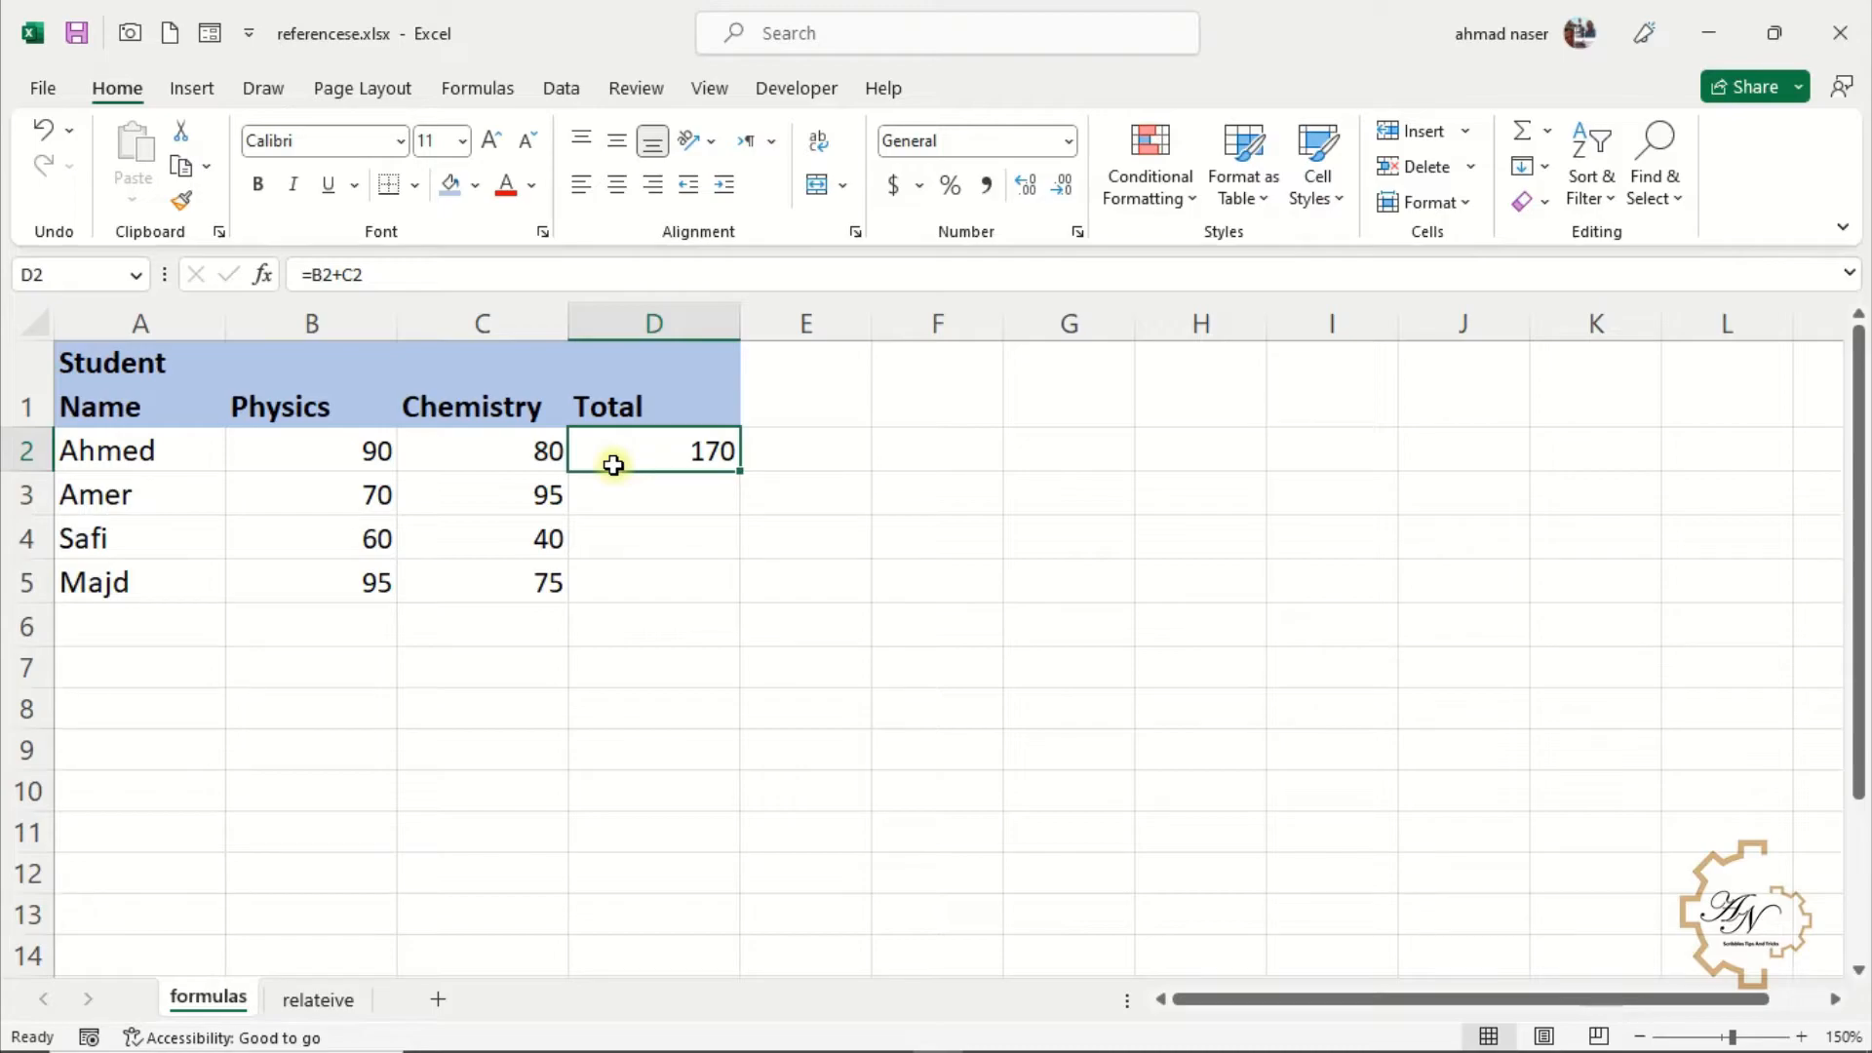
pyautogui.press('Delete')
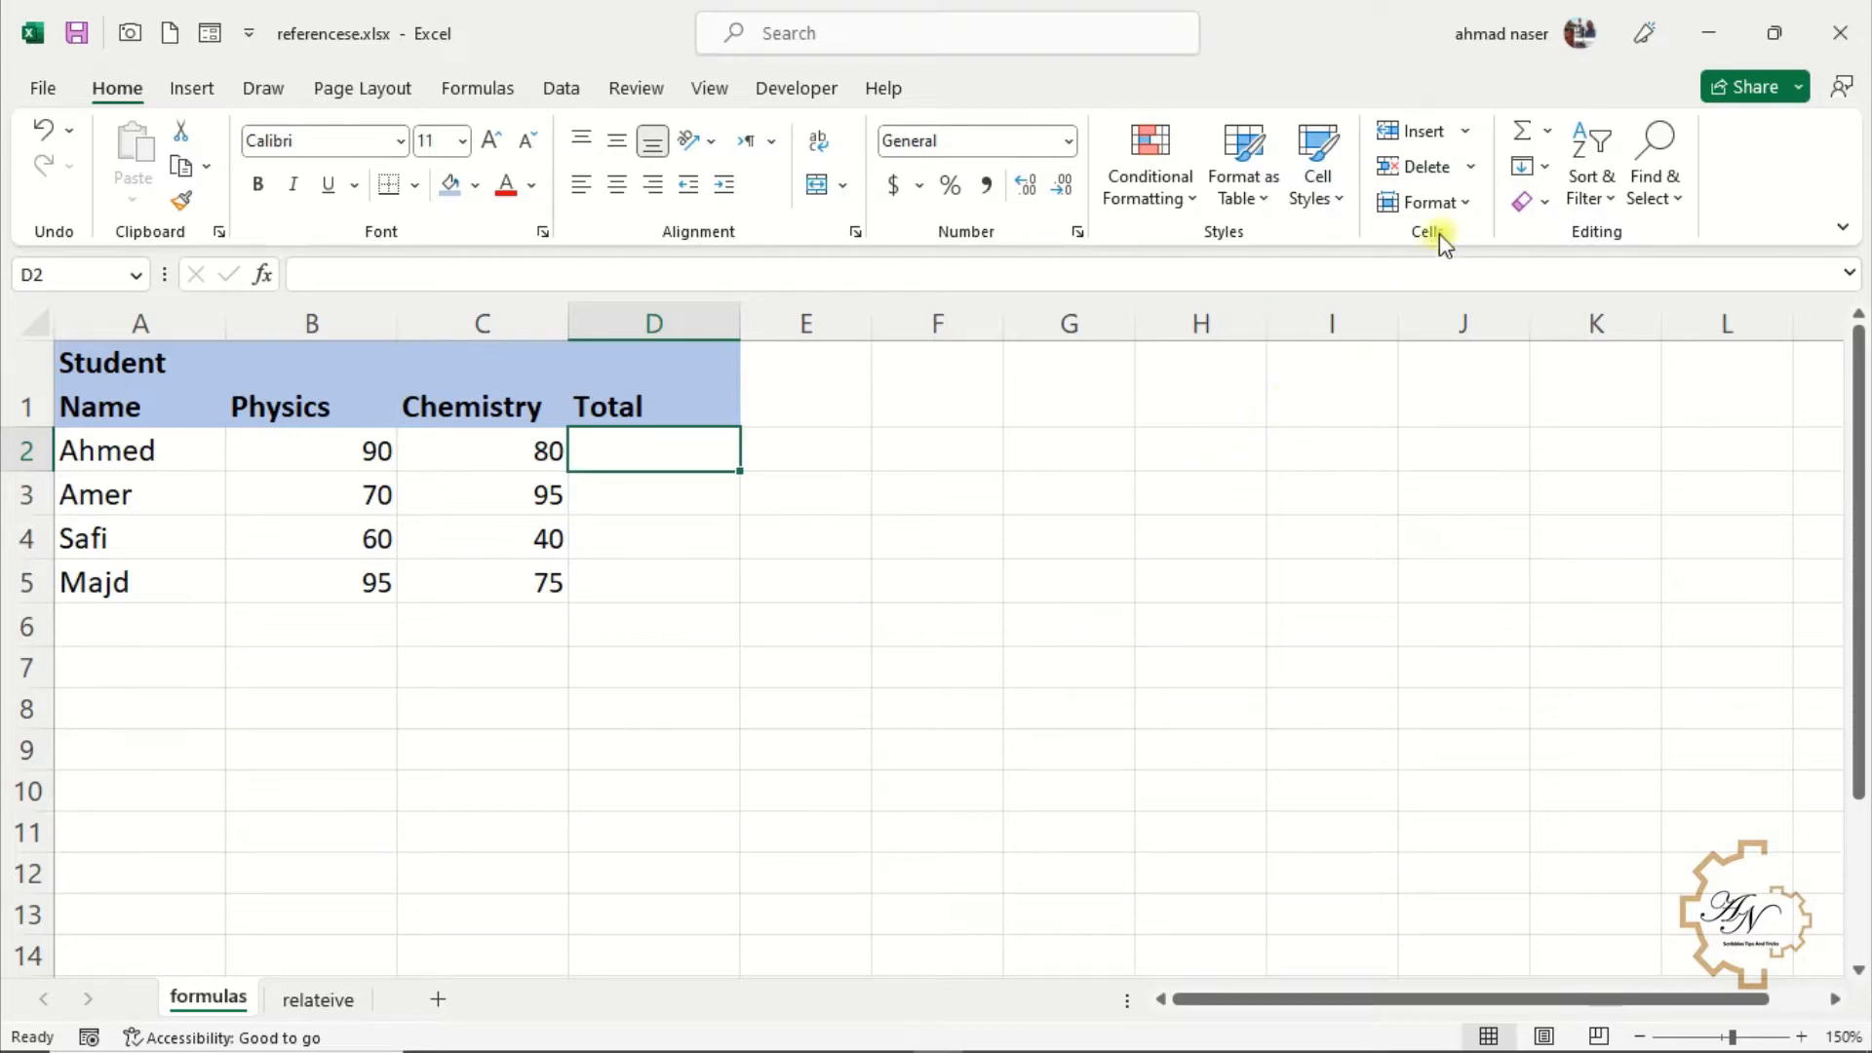
pyautogui.click(1519, 133)
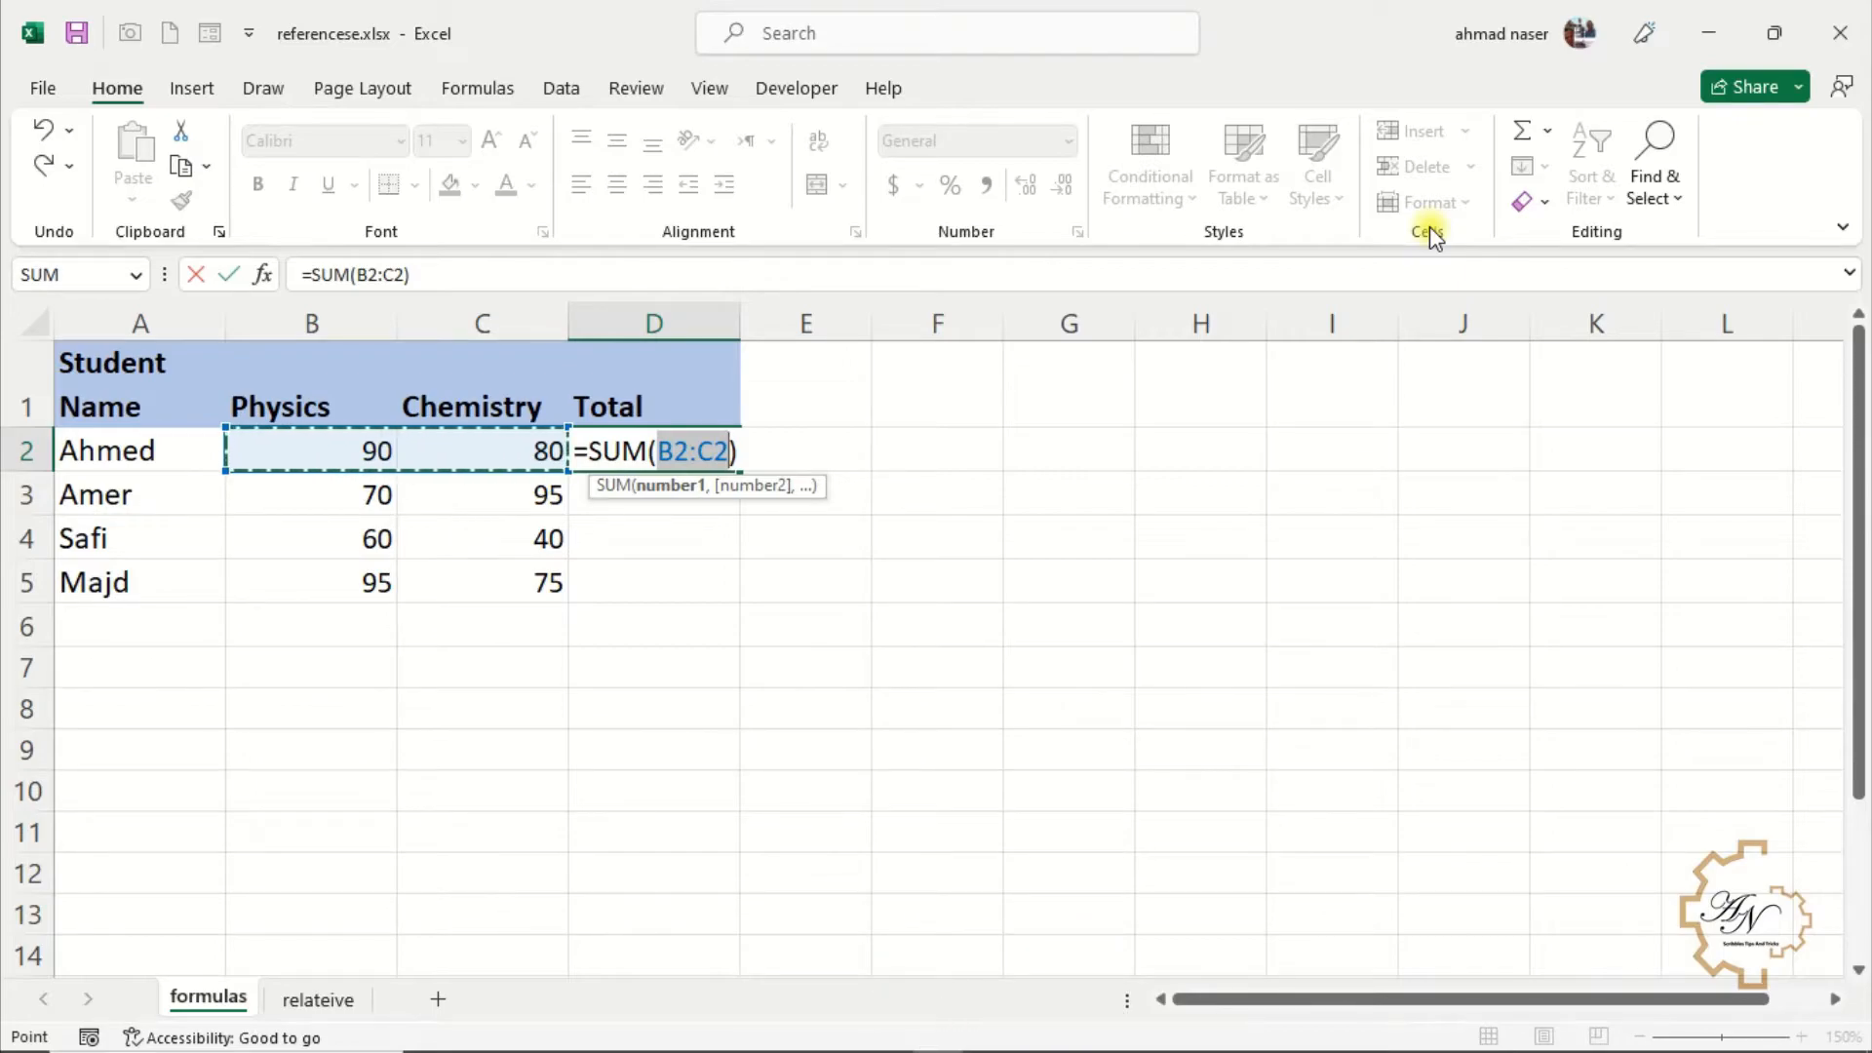
pyautogui.press('Return')
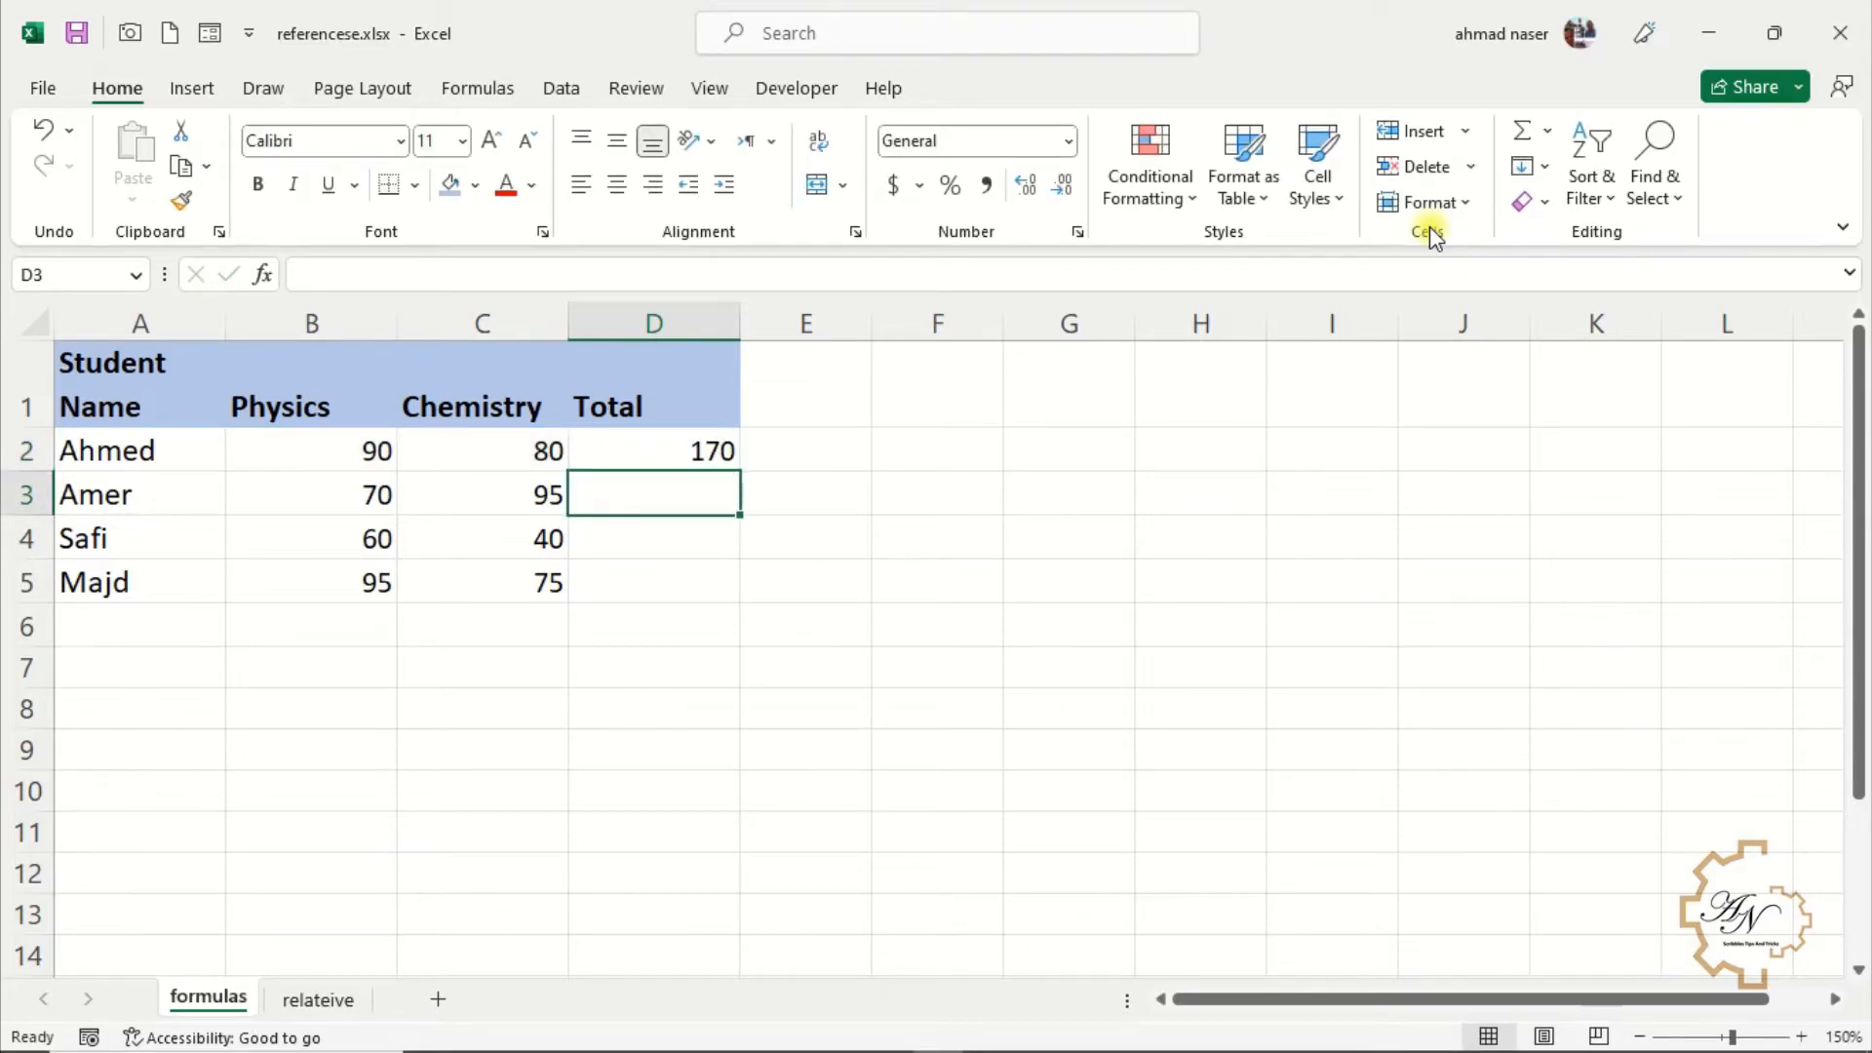
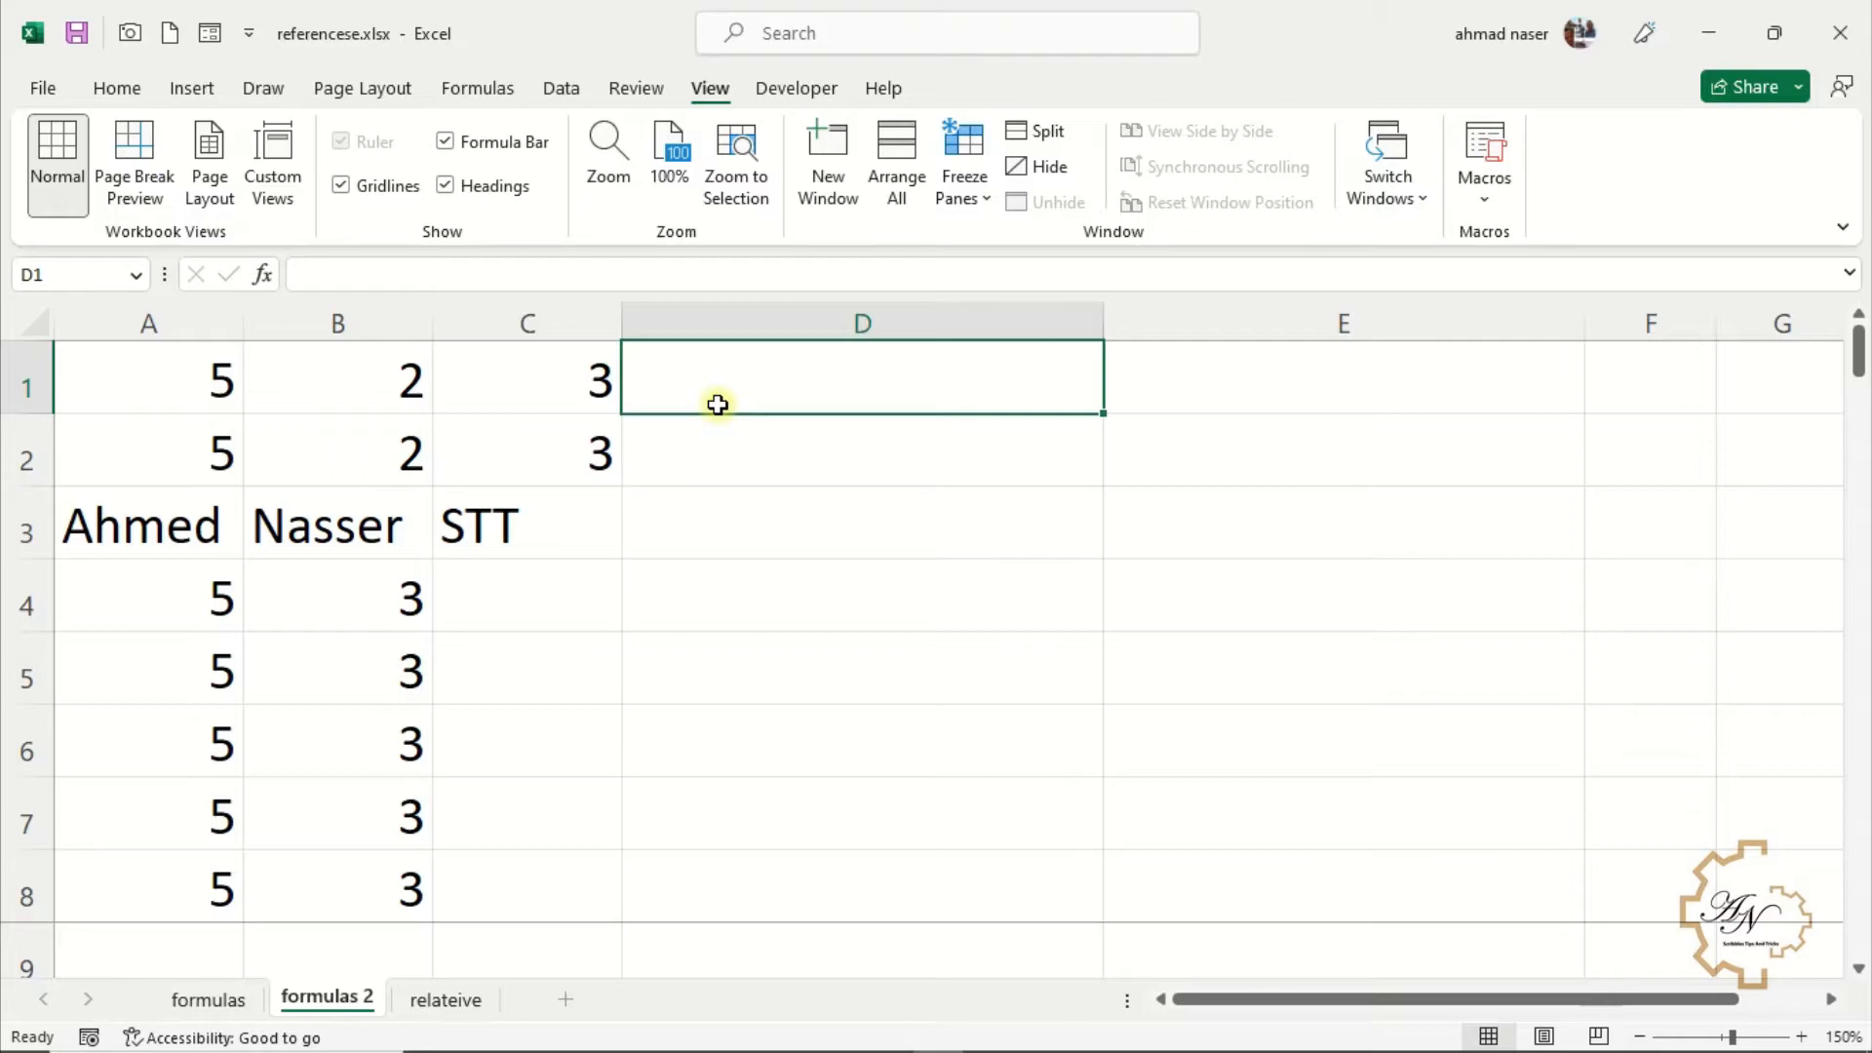
# Enter the formula =A1*B1+C1 in D1 by selecting the cells A1, B1 and C1
pyautogui.write('=')
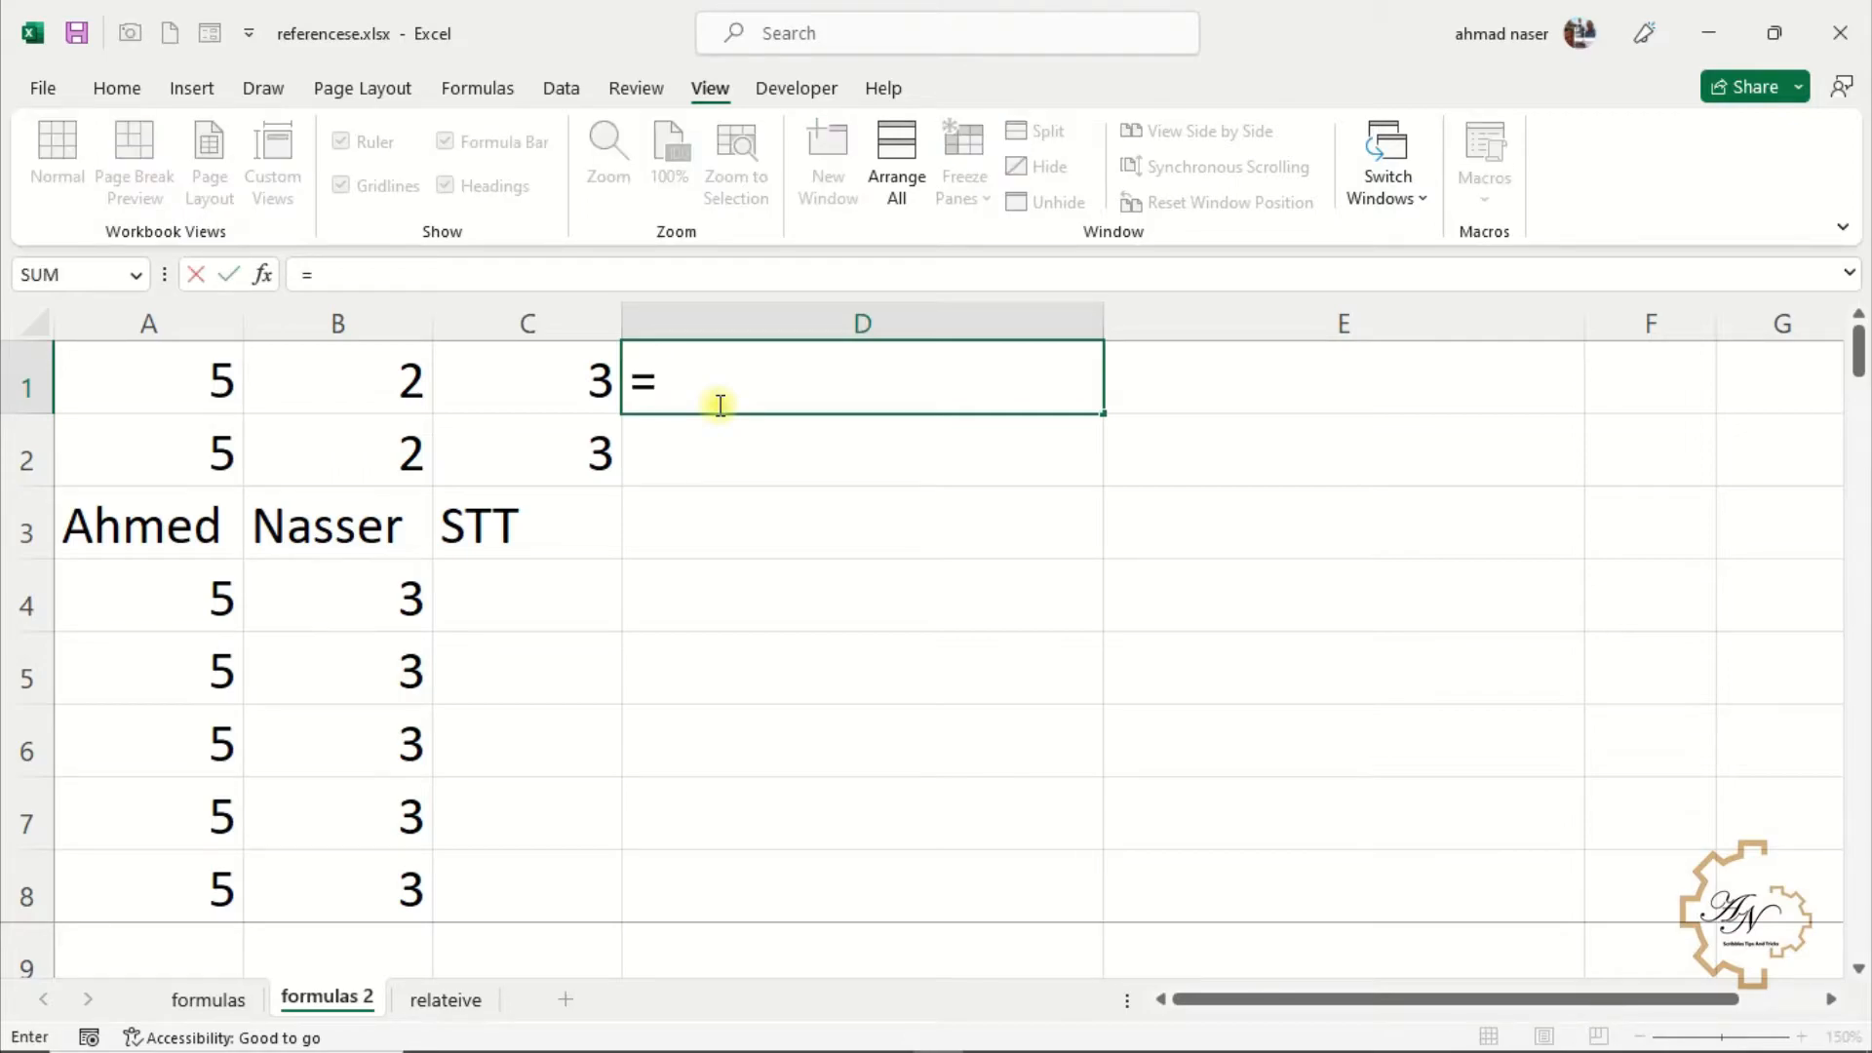
pyautogui.click(202, 381)
pyautogui.write('*')
pyautogui.click(308, 368)
pyautogui.write('+')
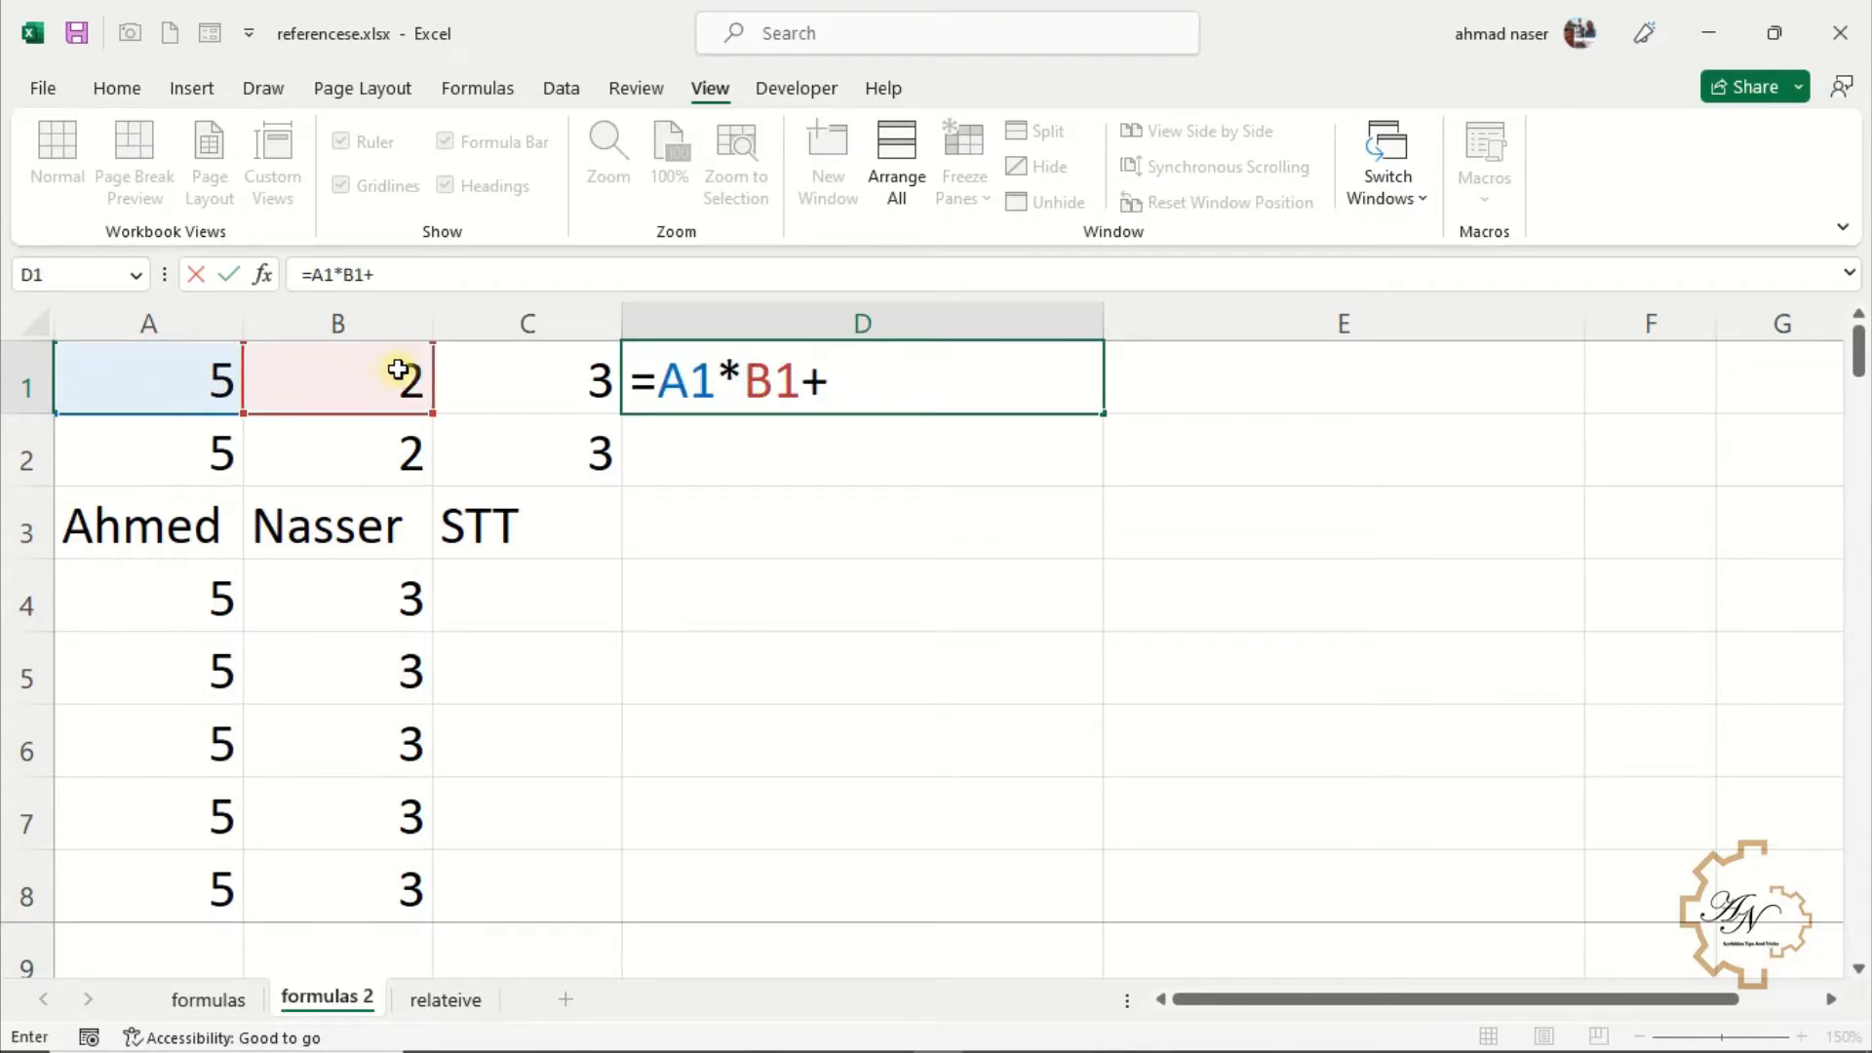
pyautogui.click(498, 358)
pyautogui.press('Return')
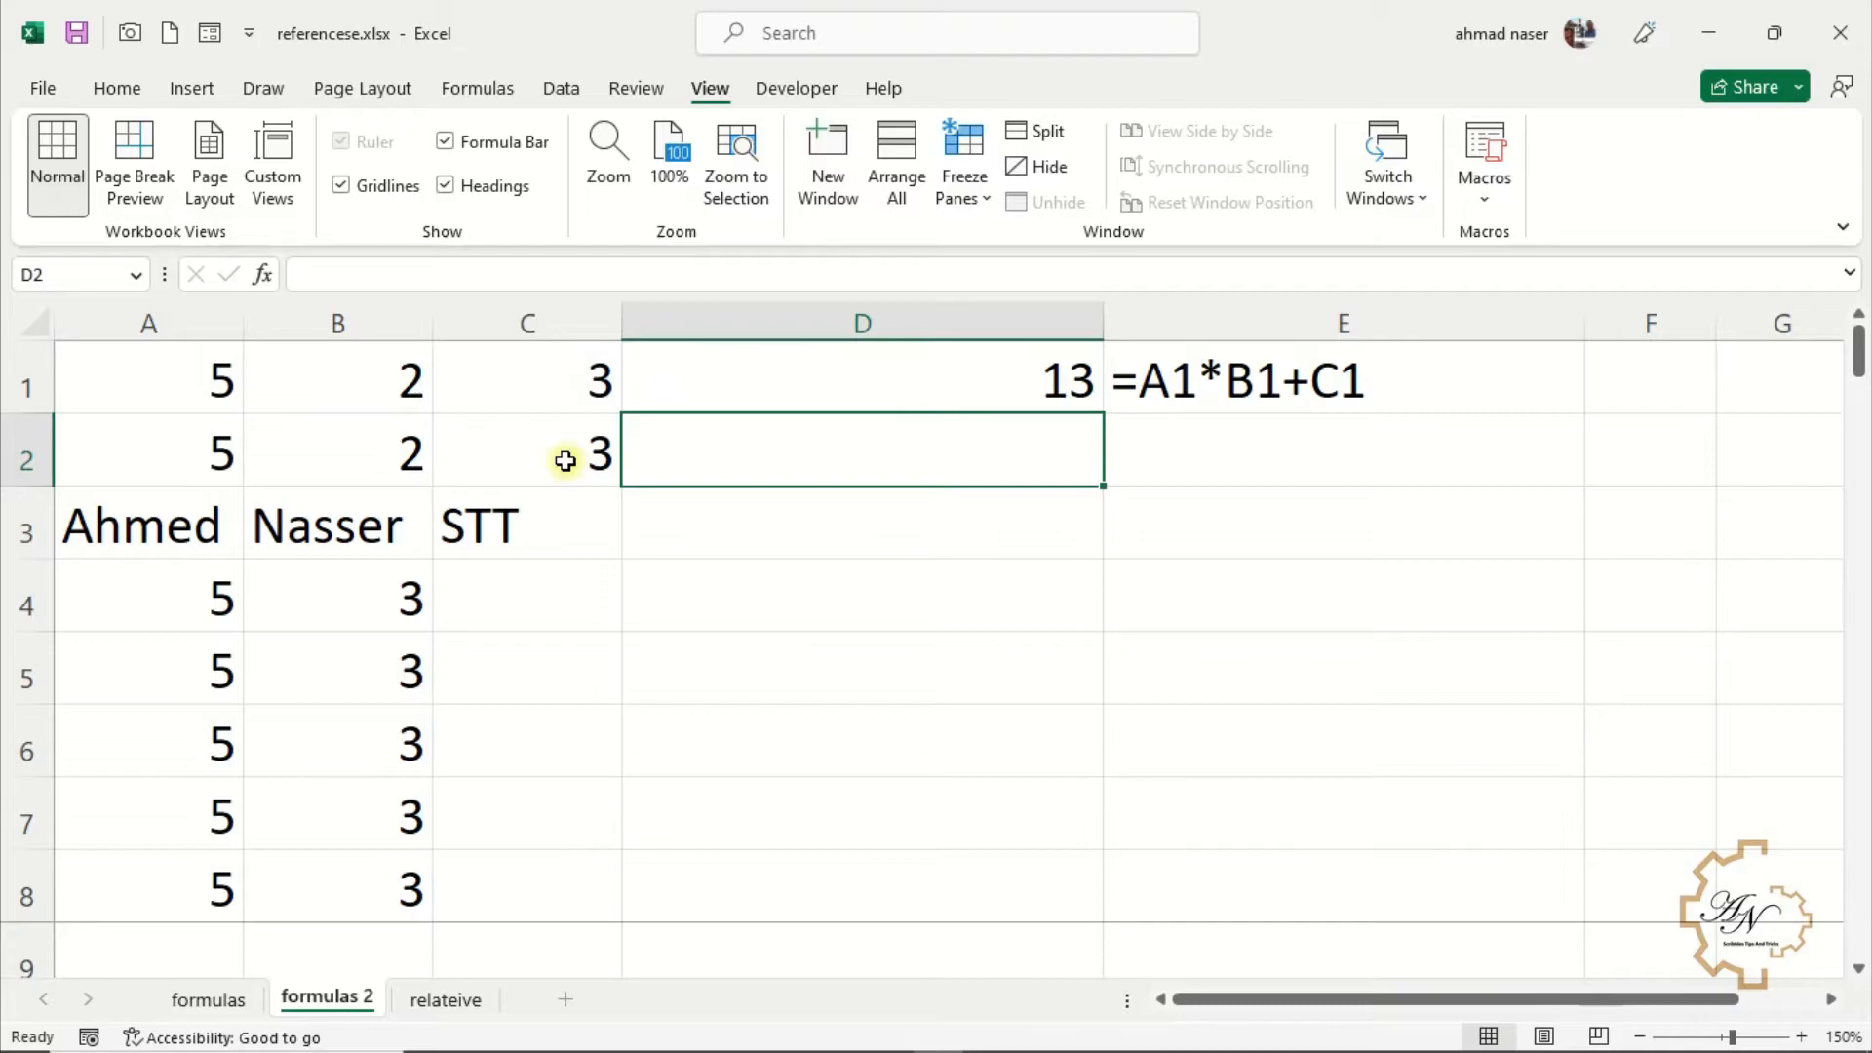
# Enter the formula =A2*(B2+C2) in D2, grouping the addition in parentheses
pyautogui.write('=')
pyautogui.click(156, 459)
pyautogui.write('*(')
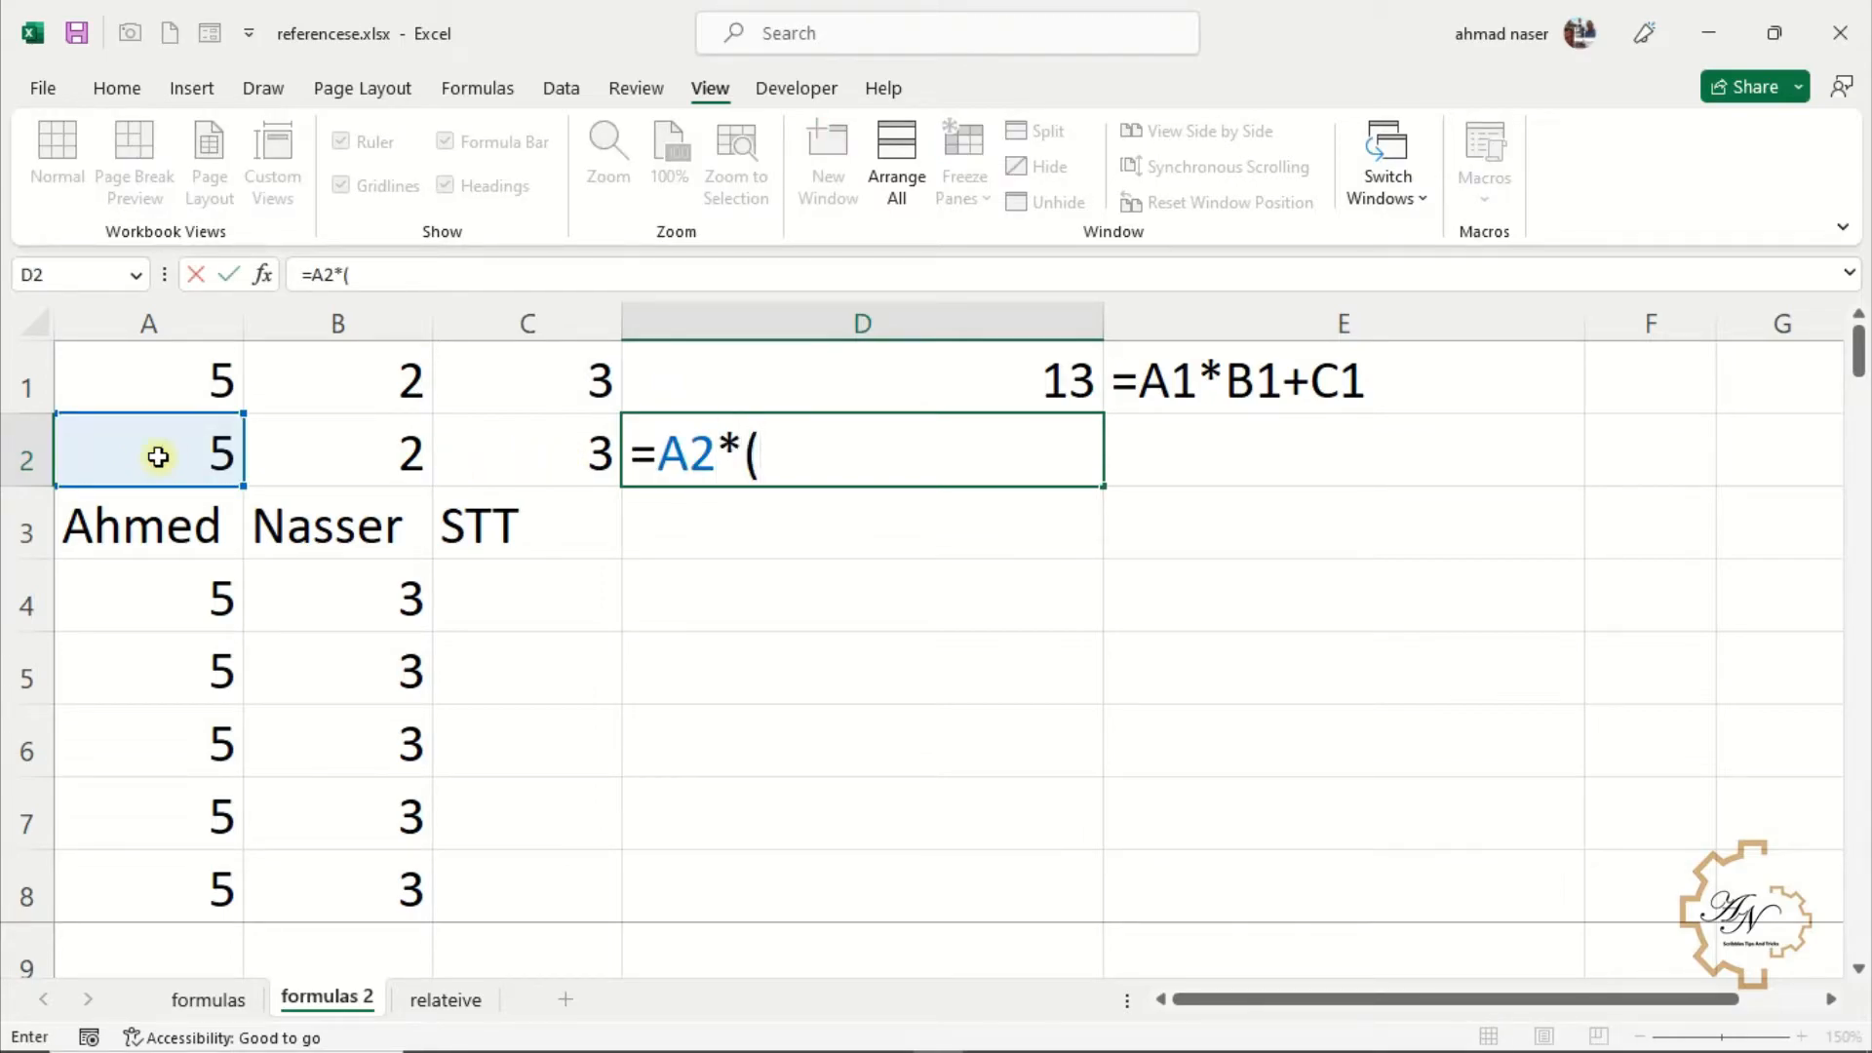
pyautogui.click(367, 446)
pyautogui.write('+')
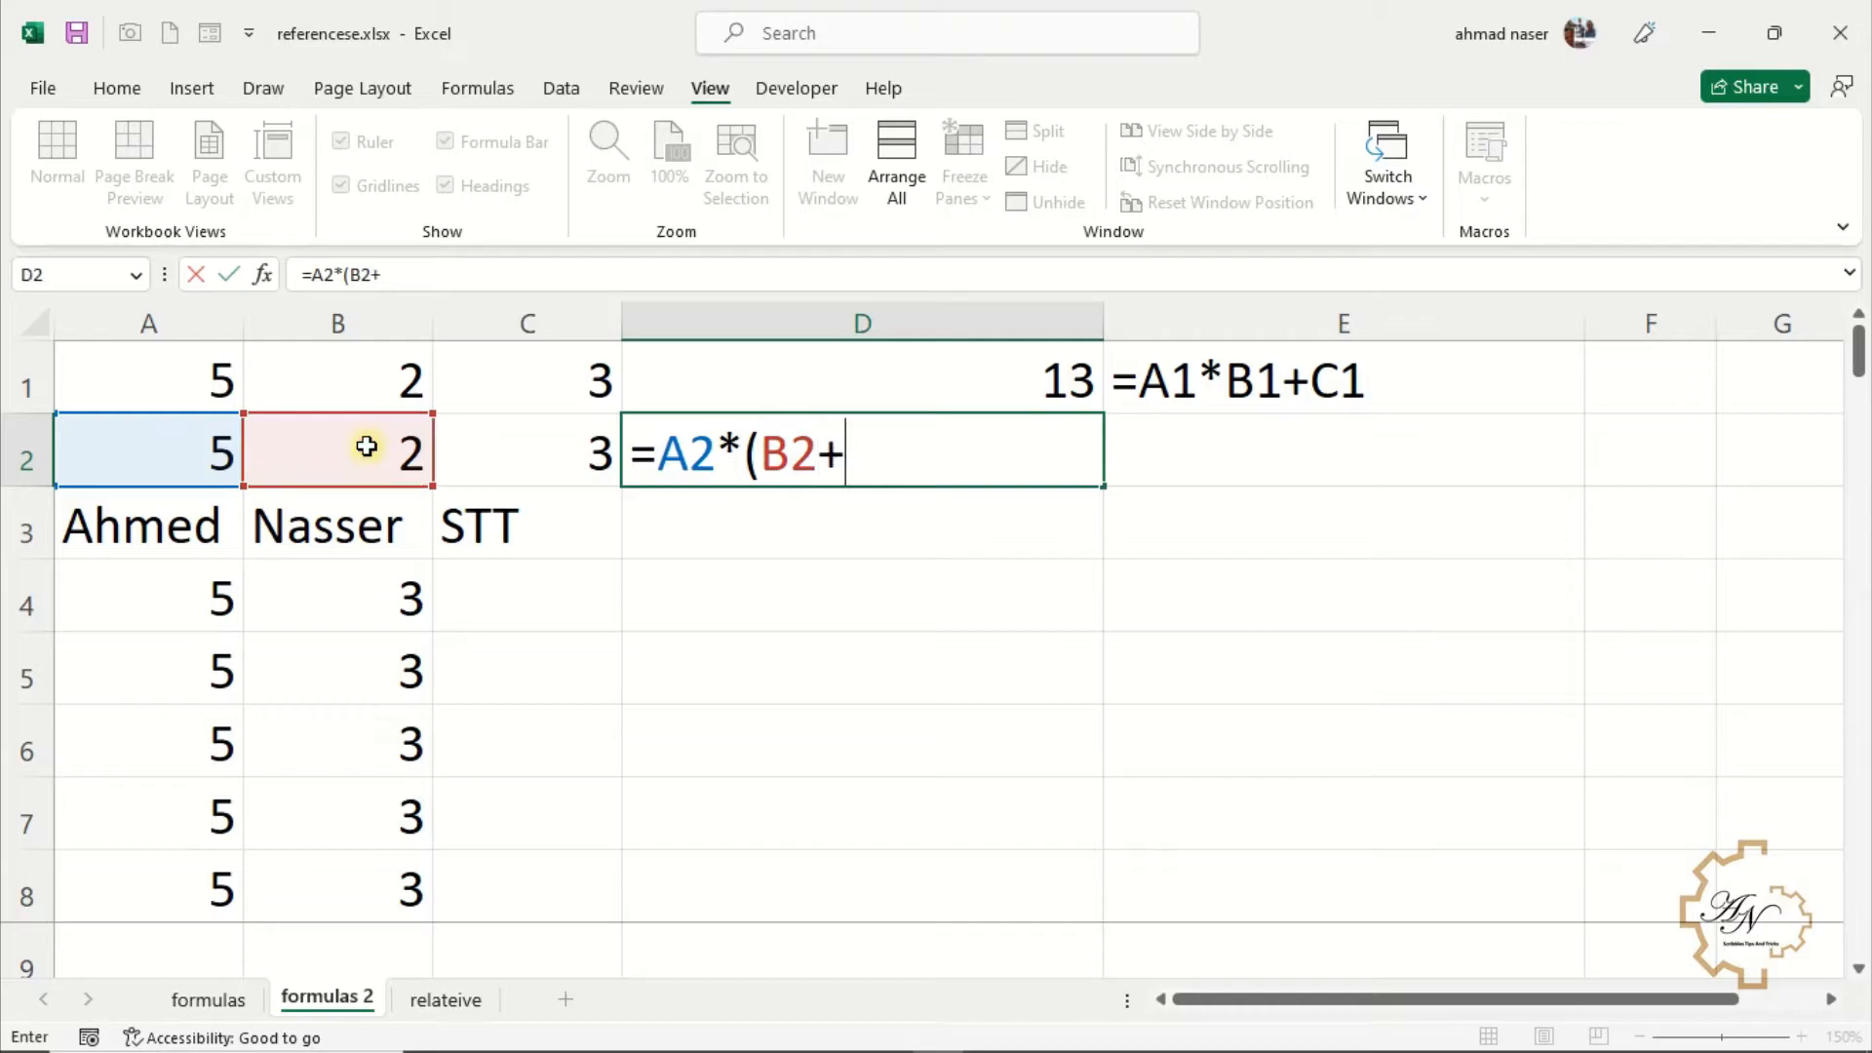
pyautogui.click(491, 447)
pyautogui.write(')')
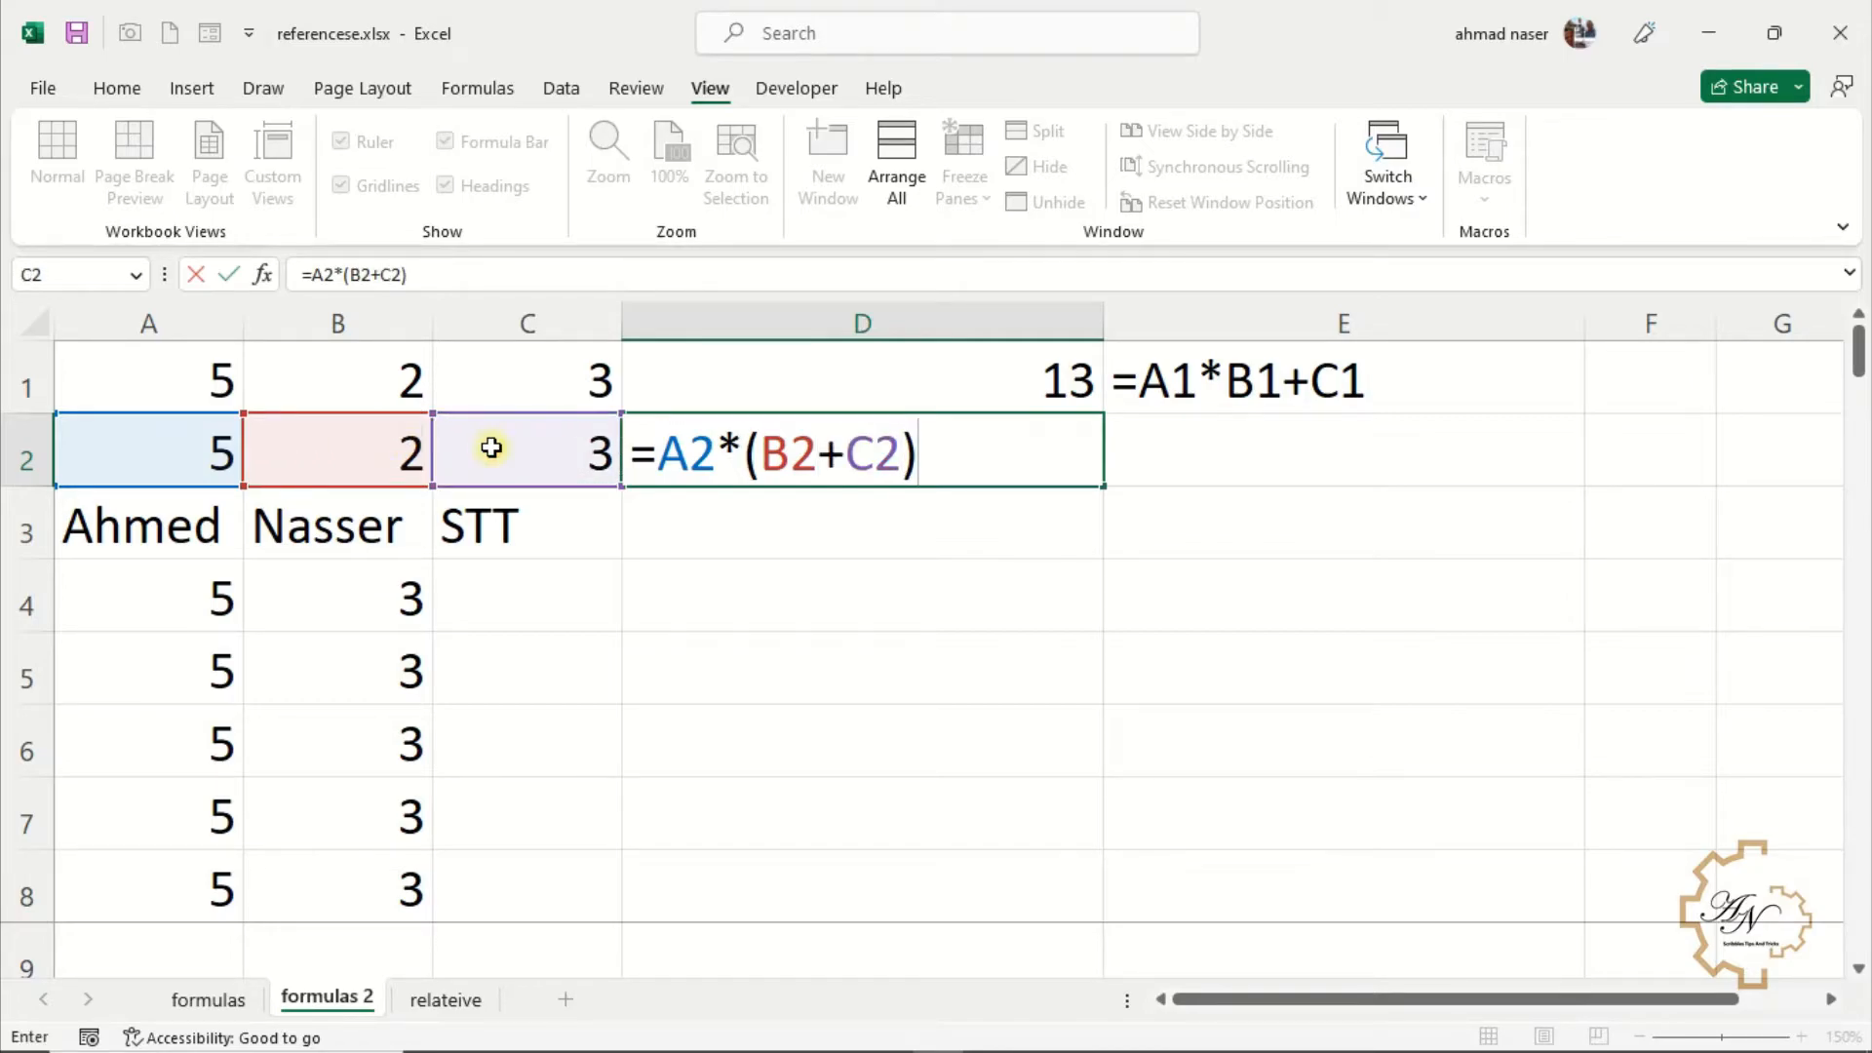
pyautogui.press('Return')
# Join the texts of A3, B3 and C3 in D3 with the formula =A3&B3&C3
pyautogui.write('=')
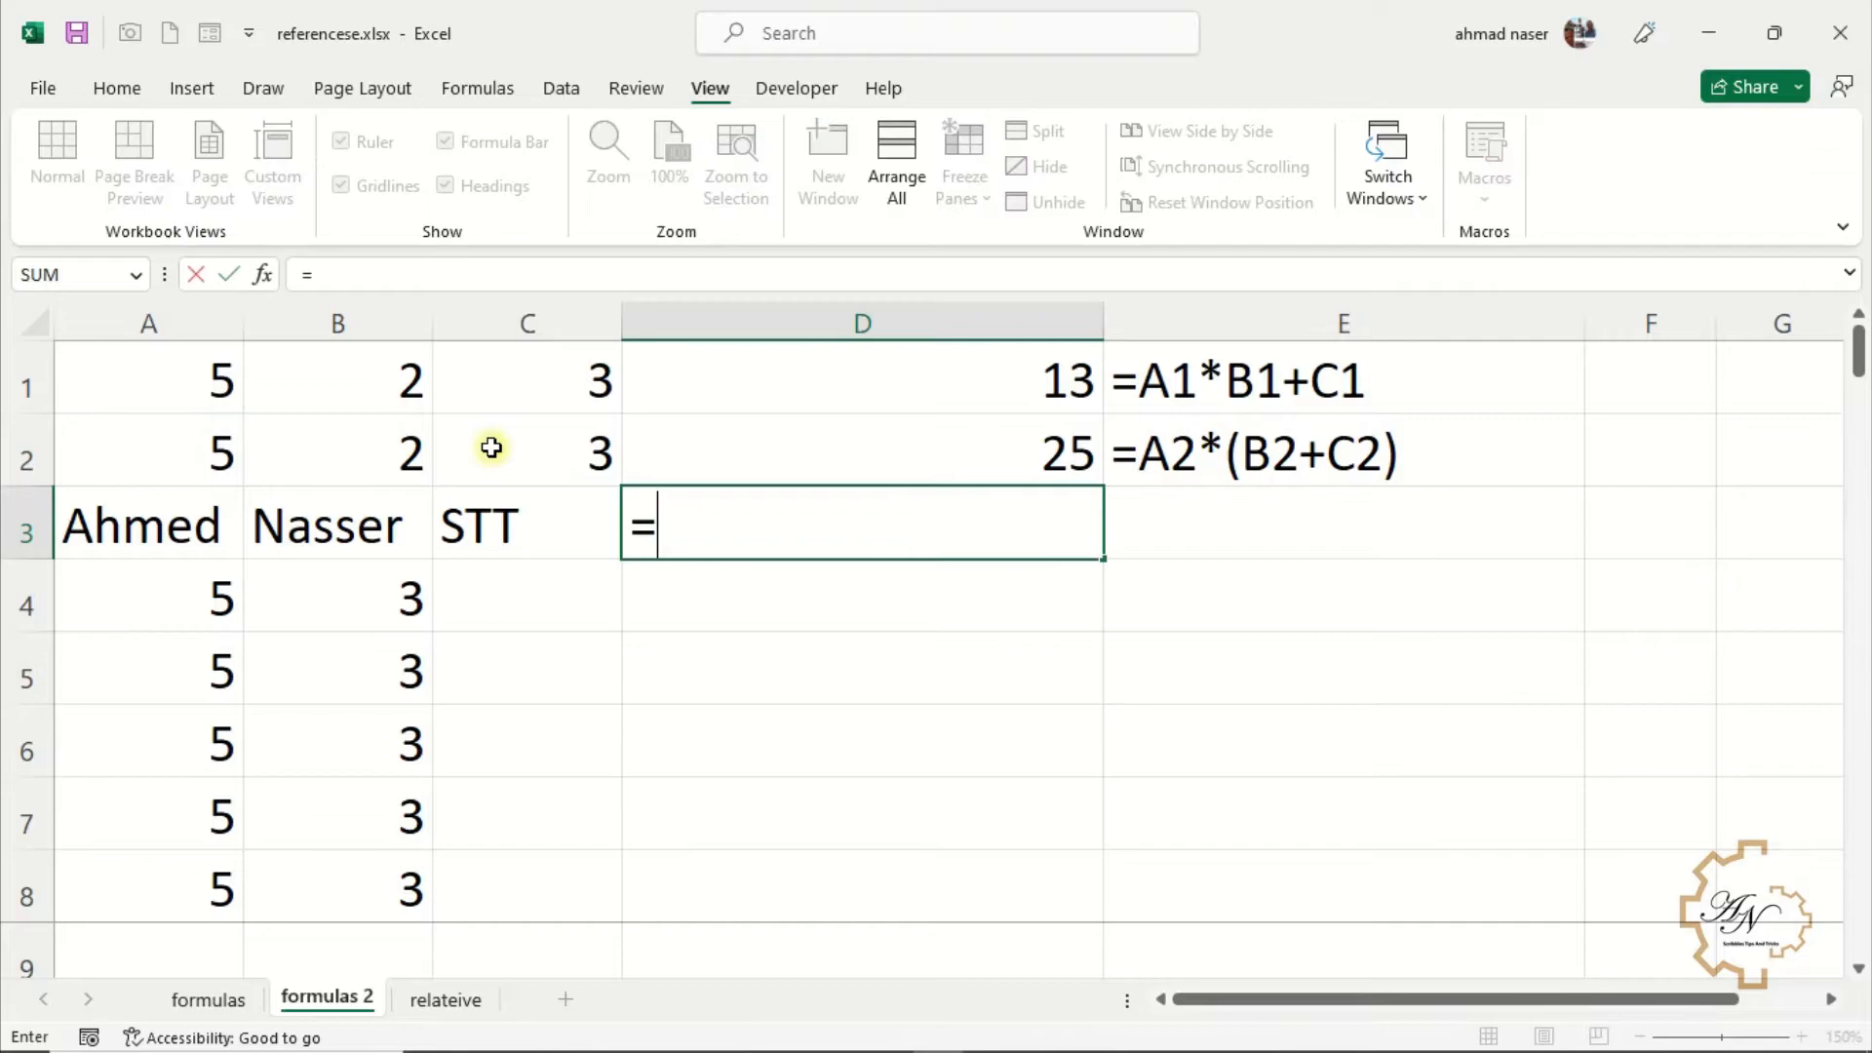
pyautogui.click(181, 517)
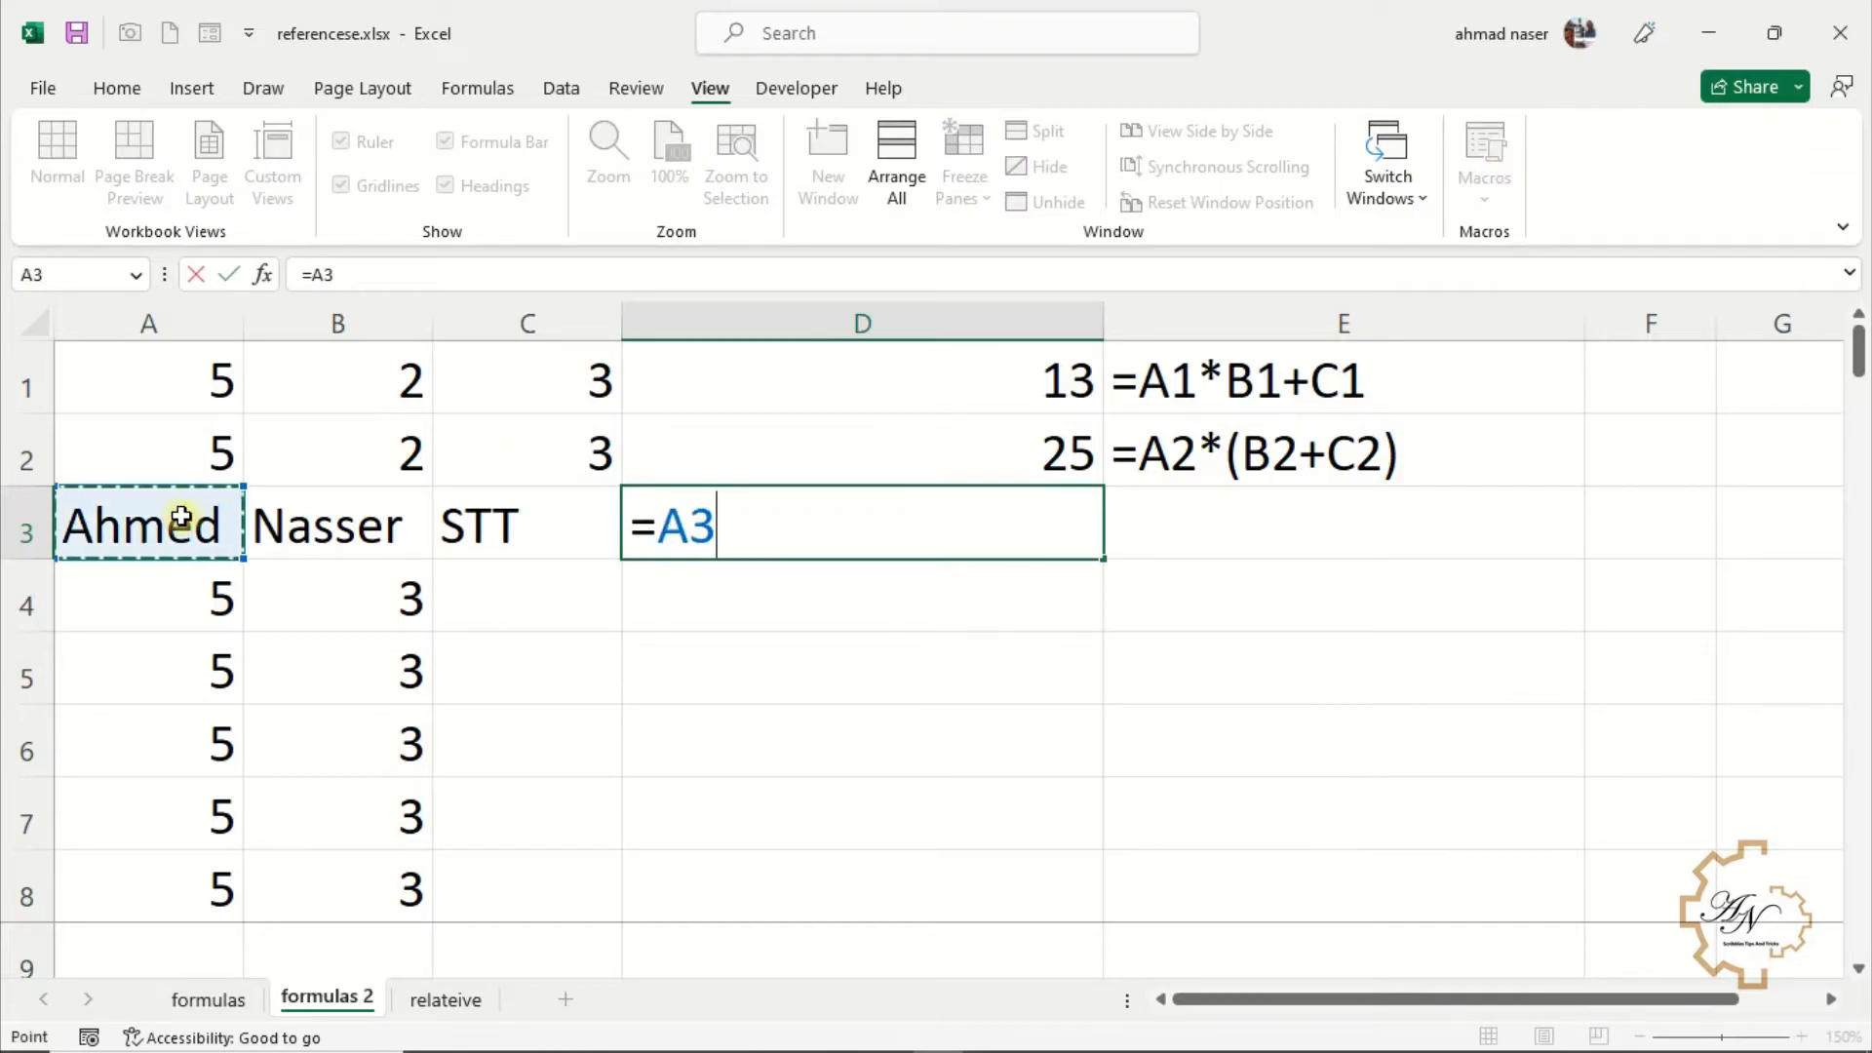
pyautogui.write('&')
pyautogui.click(331, 527)
pyautogui.write('&')
pyautogui.click(490, 518)
pyautogui.press('Return')
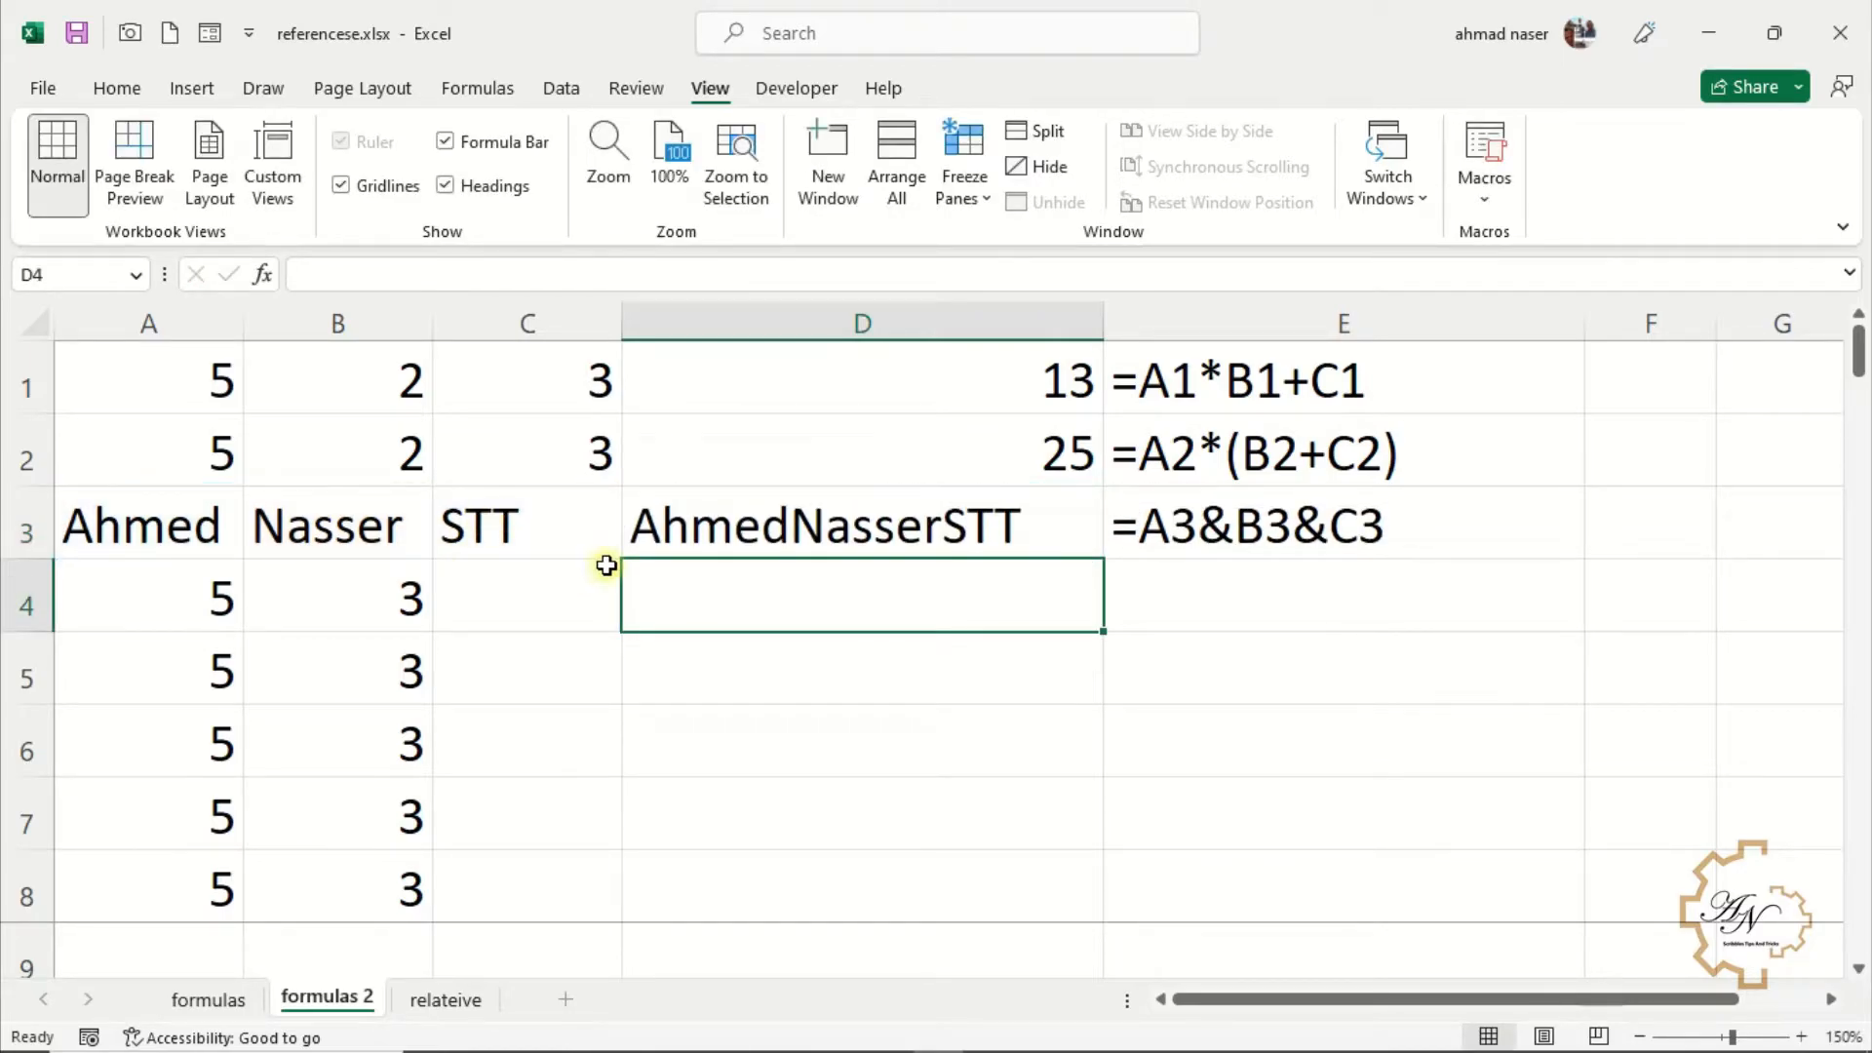
# Test whether A4 equals B4 with the formula =A4=B4 in D4
pyautogui.write('=')
pyautogui.click(223, 599)
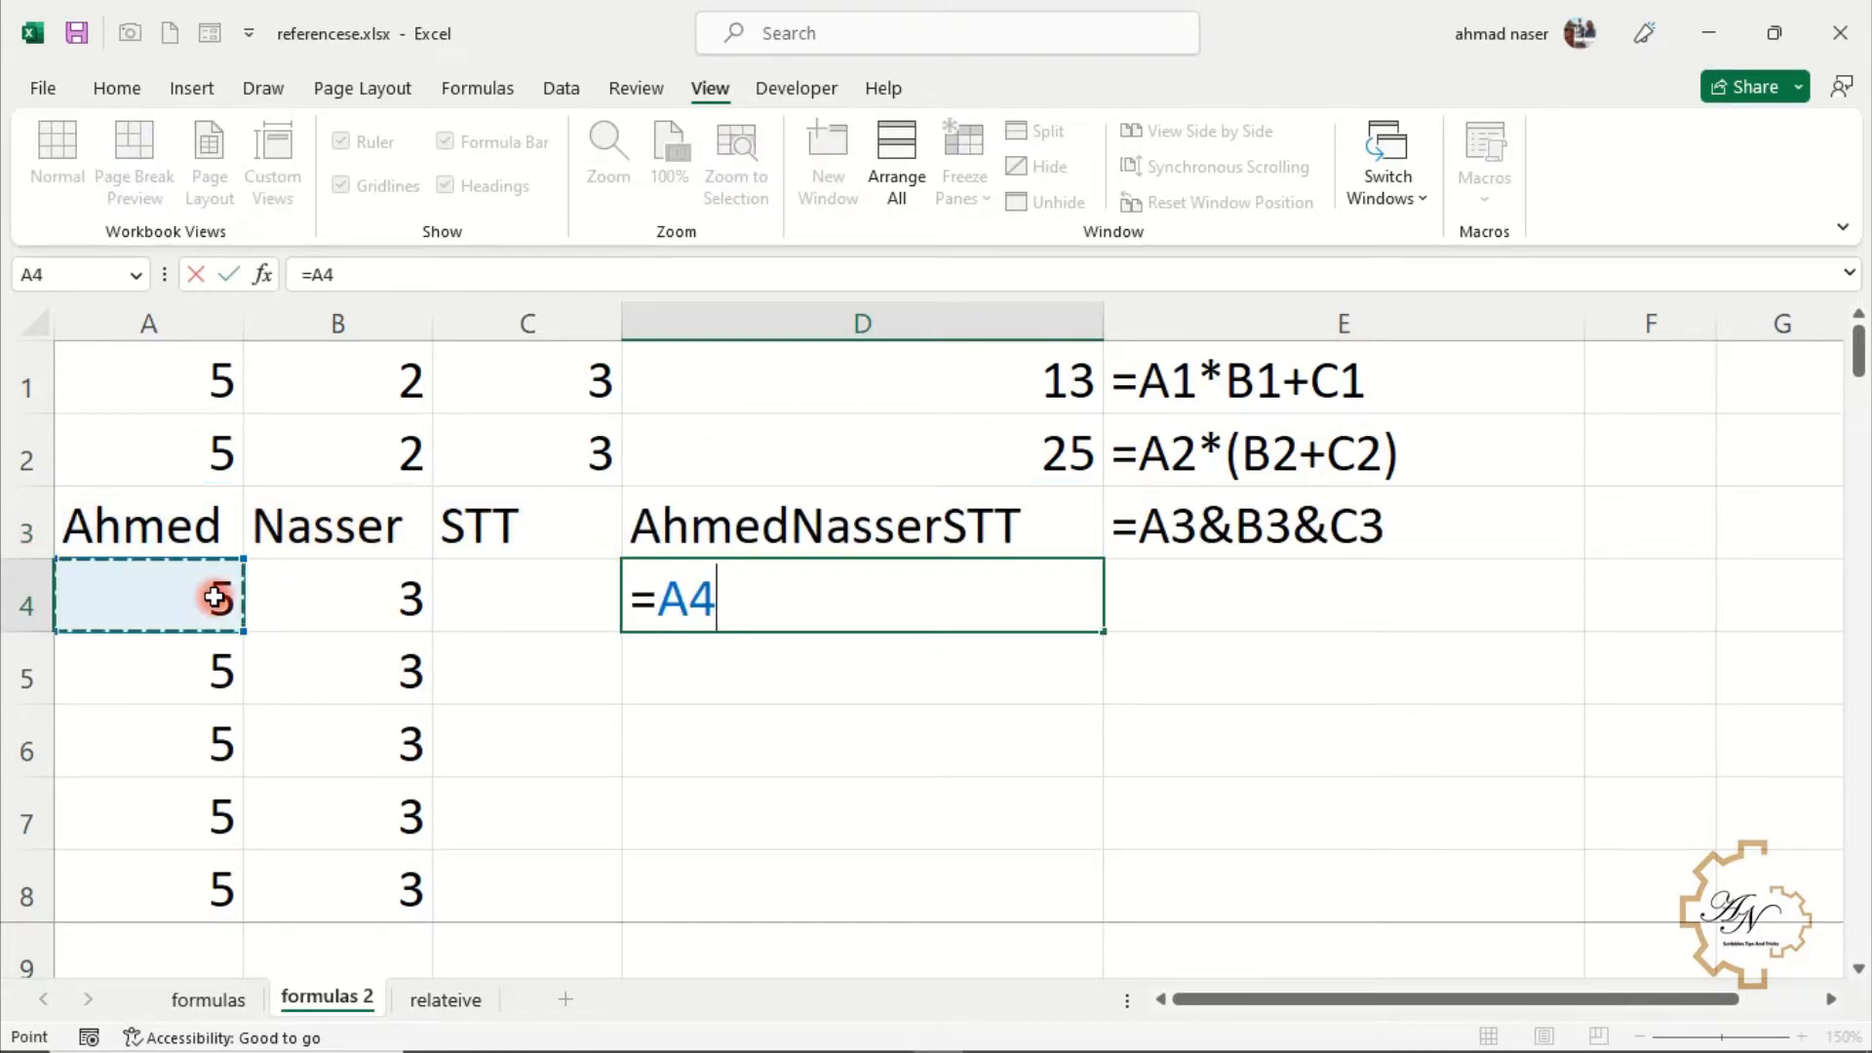
pyautogui.write('=')
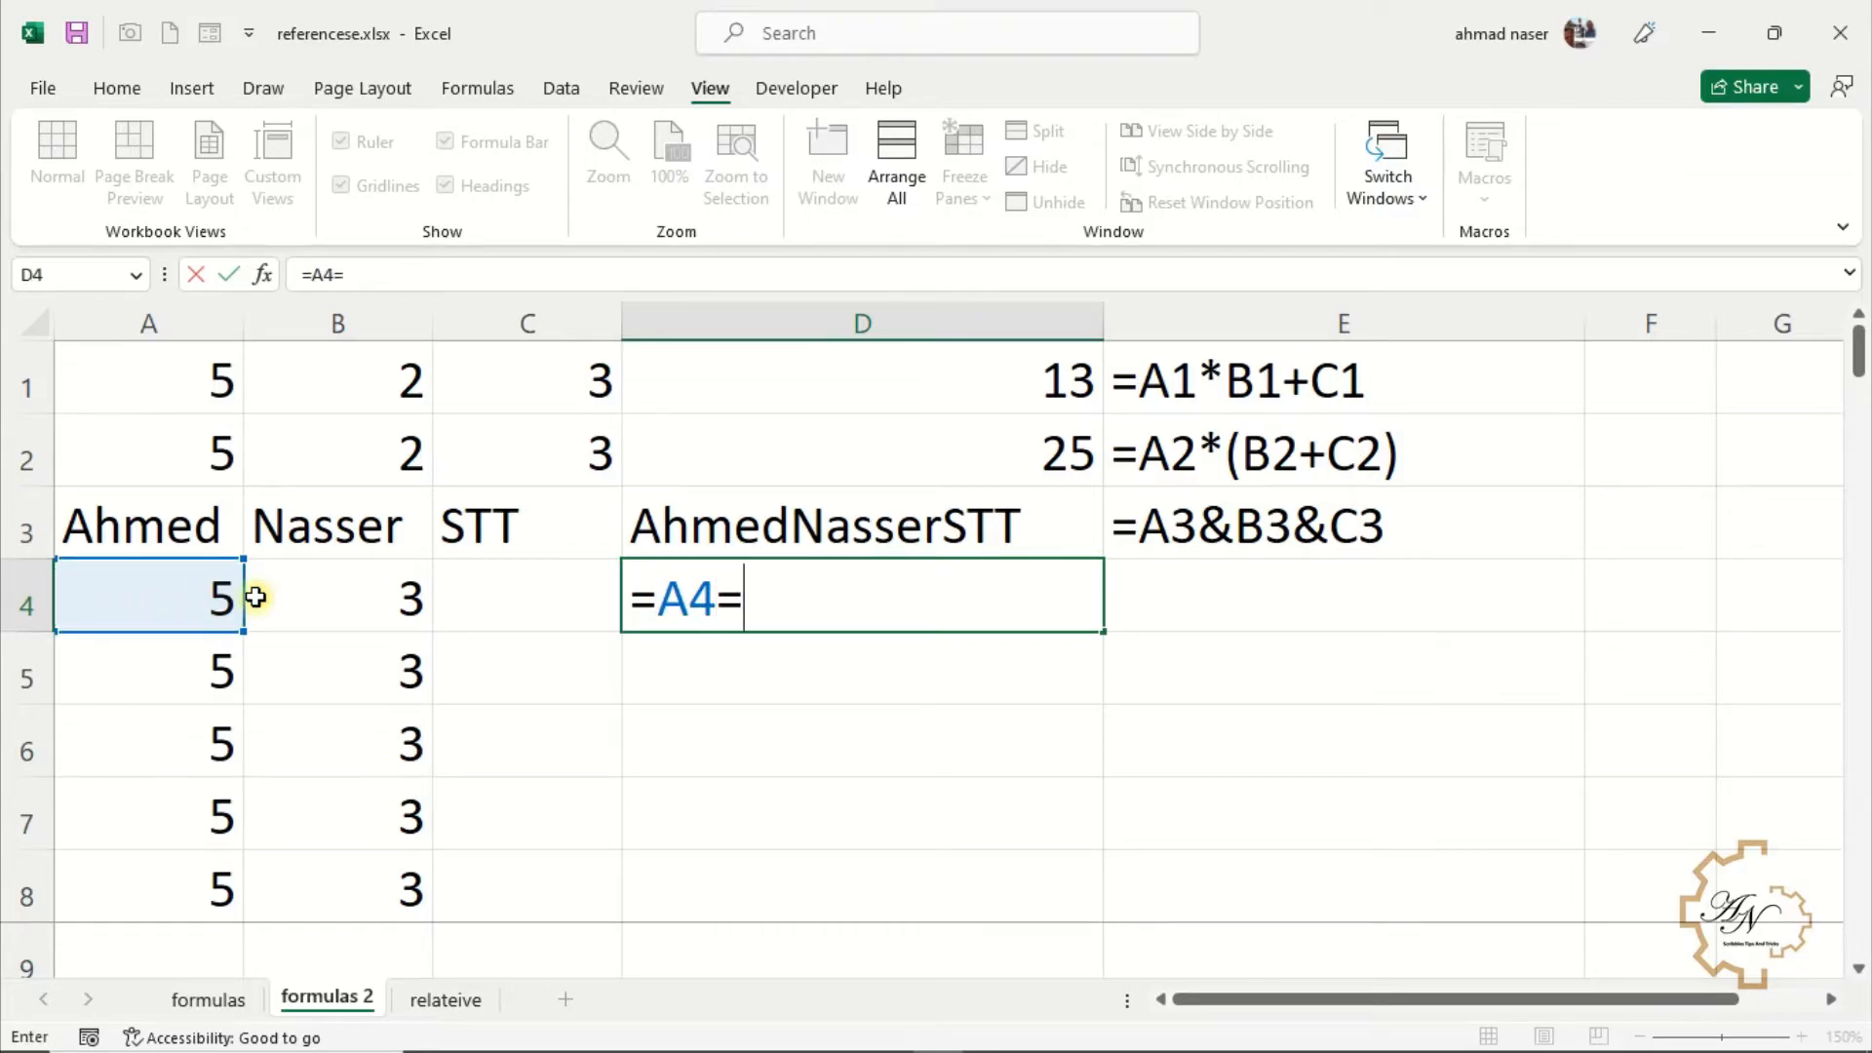
pyautogui.click(299, 597)
pyautogui.press('Return')
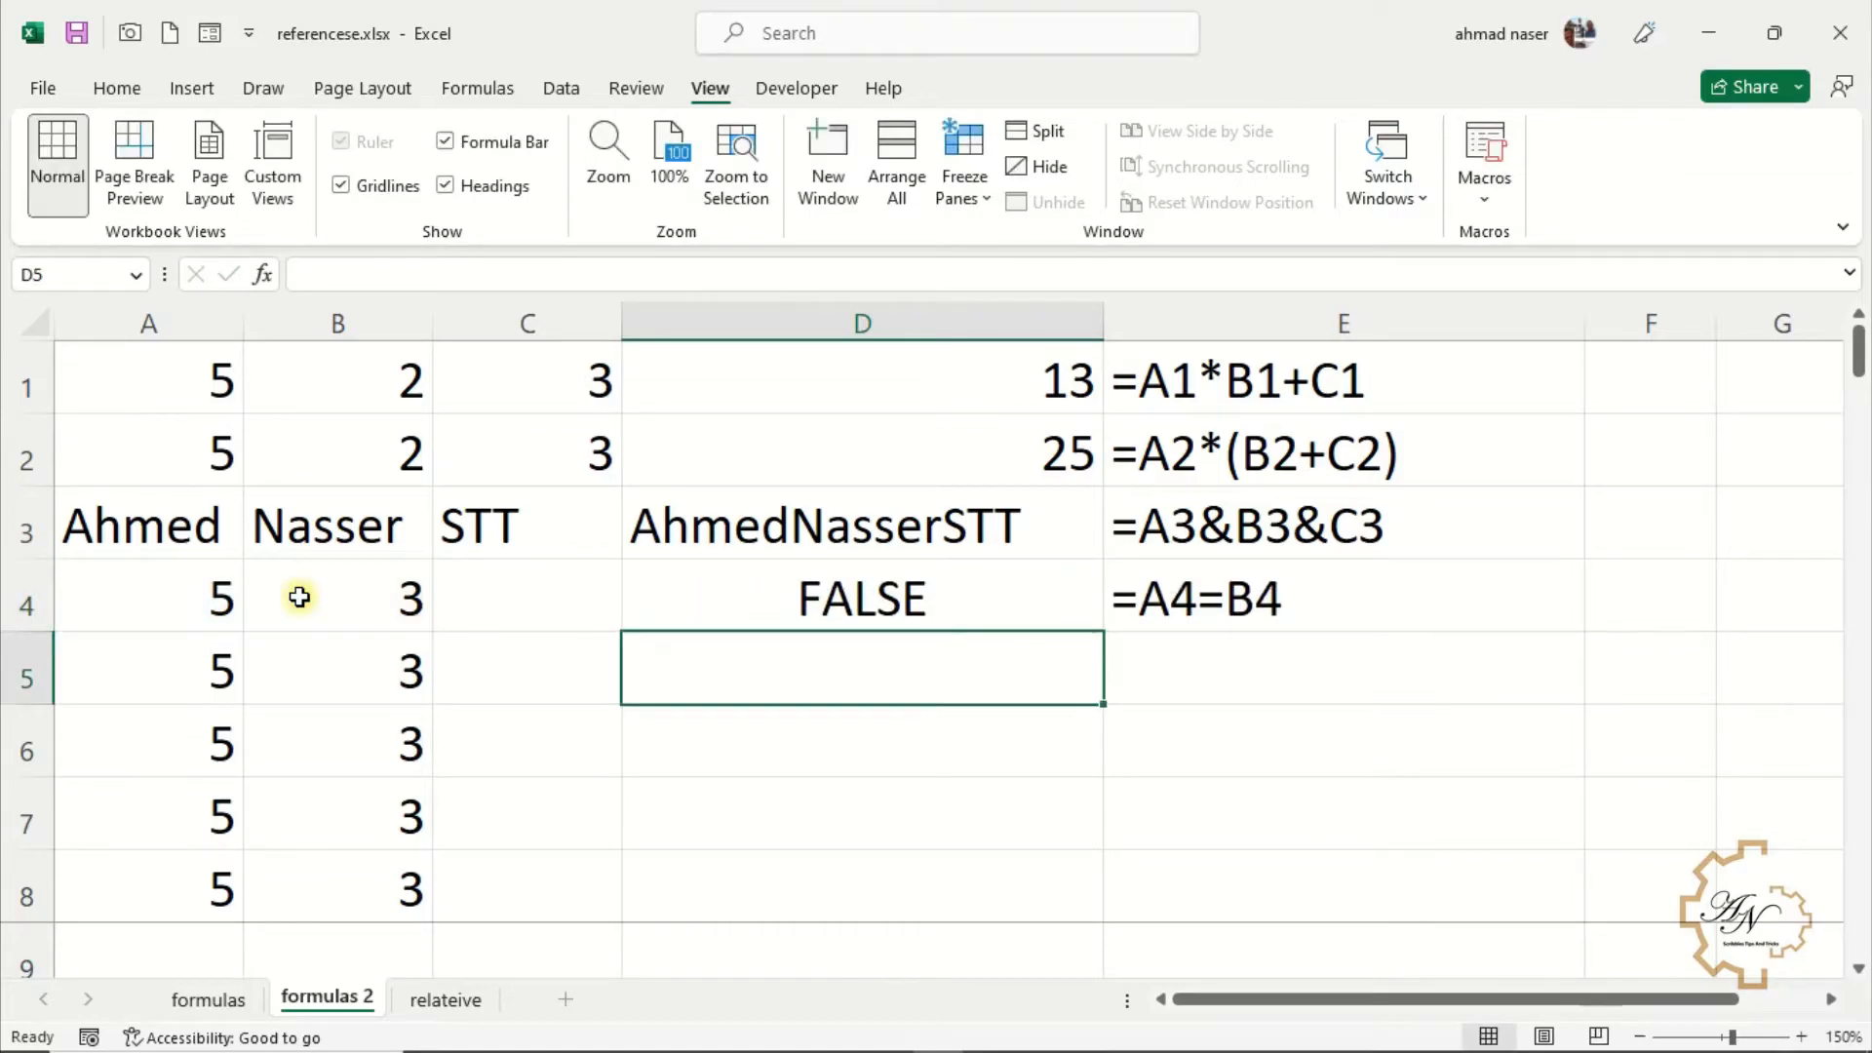
# Test whether A5 is greater than B5 with the formula =A5>B5 in D5
pyautogui.write('=')
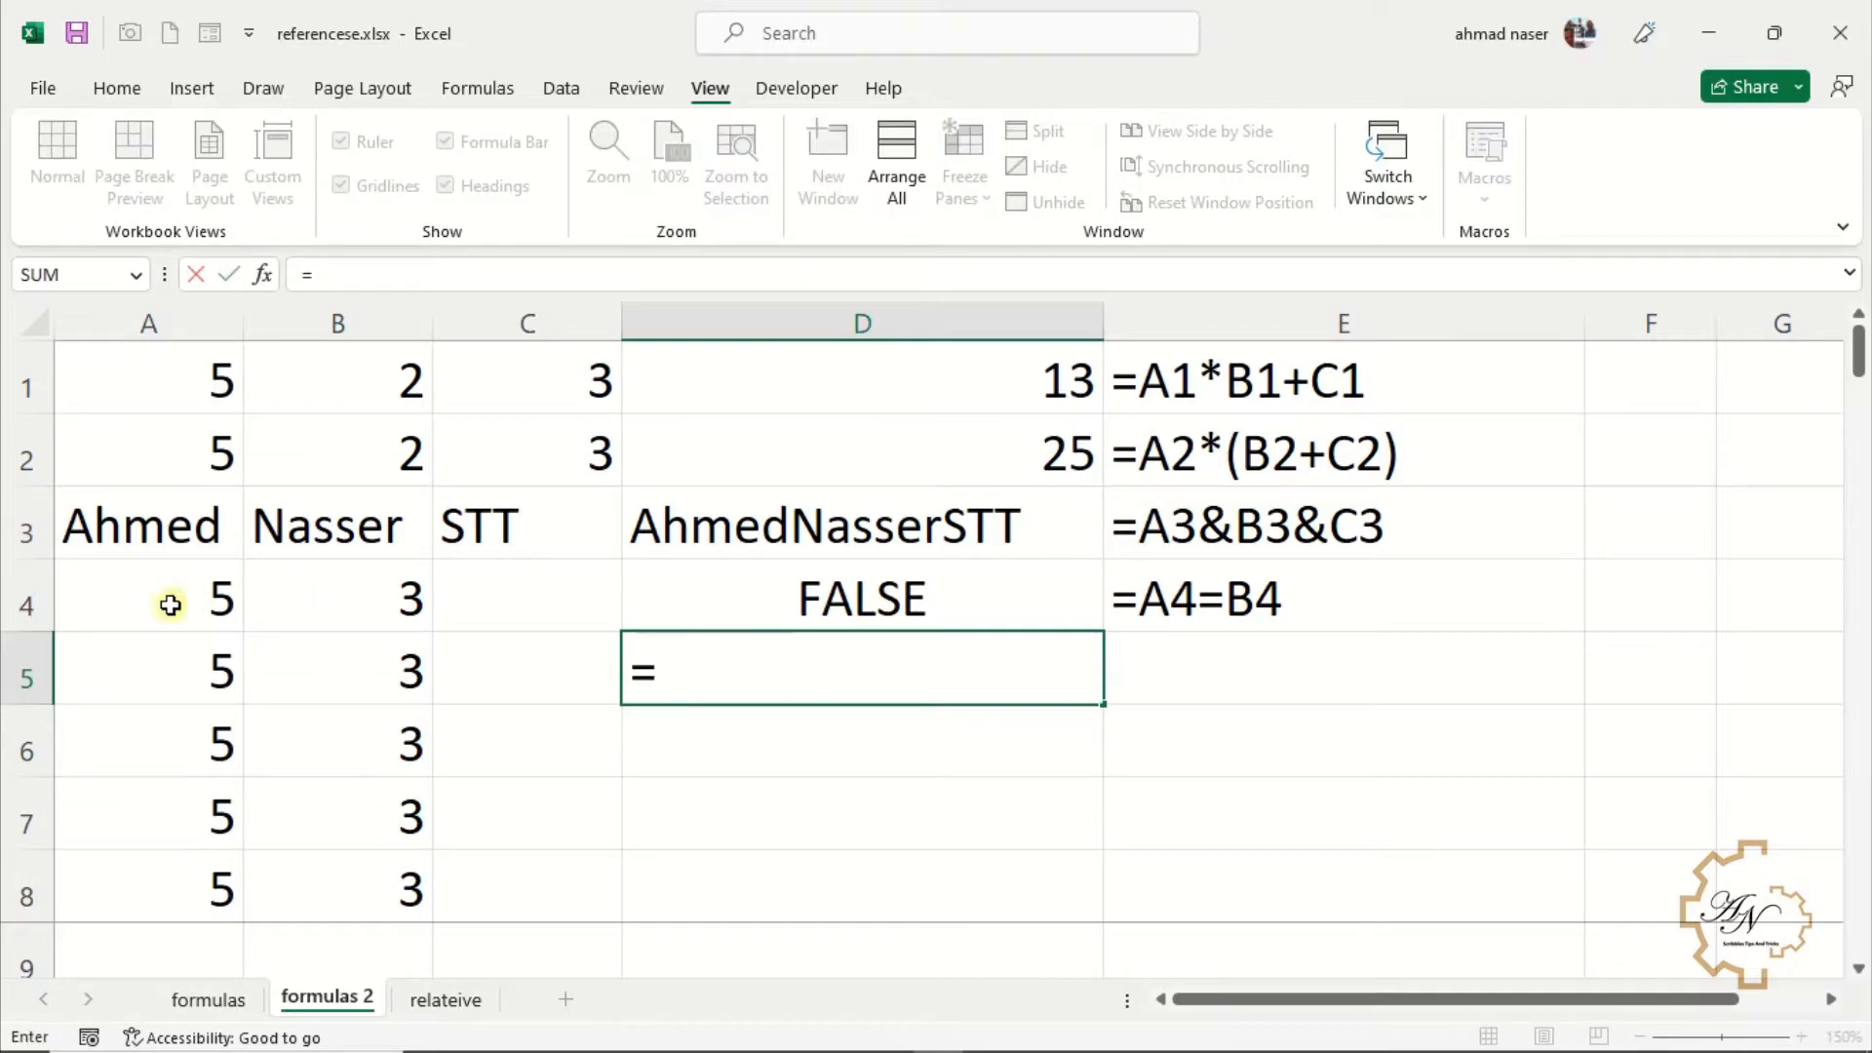
pyautogui.click(181, 666)
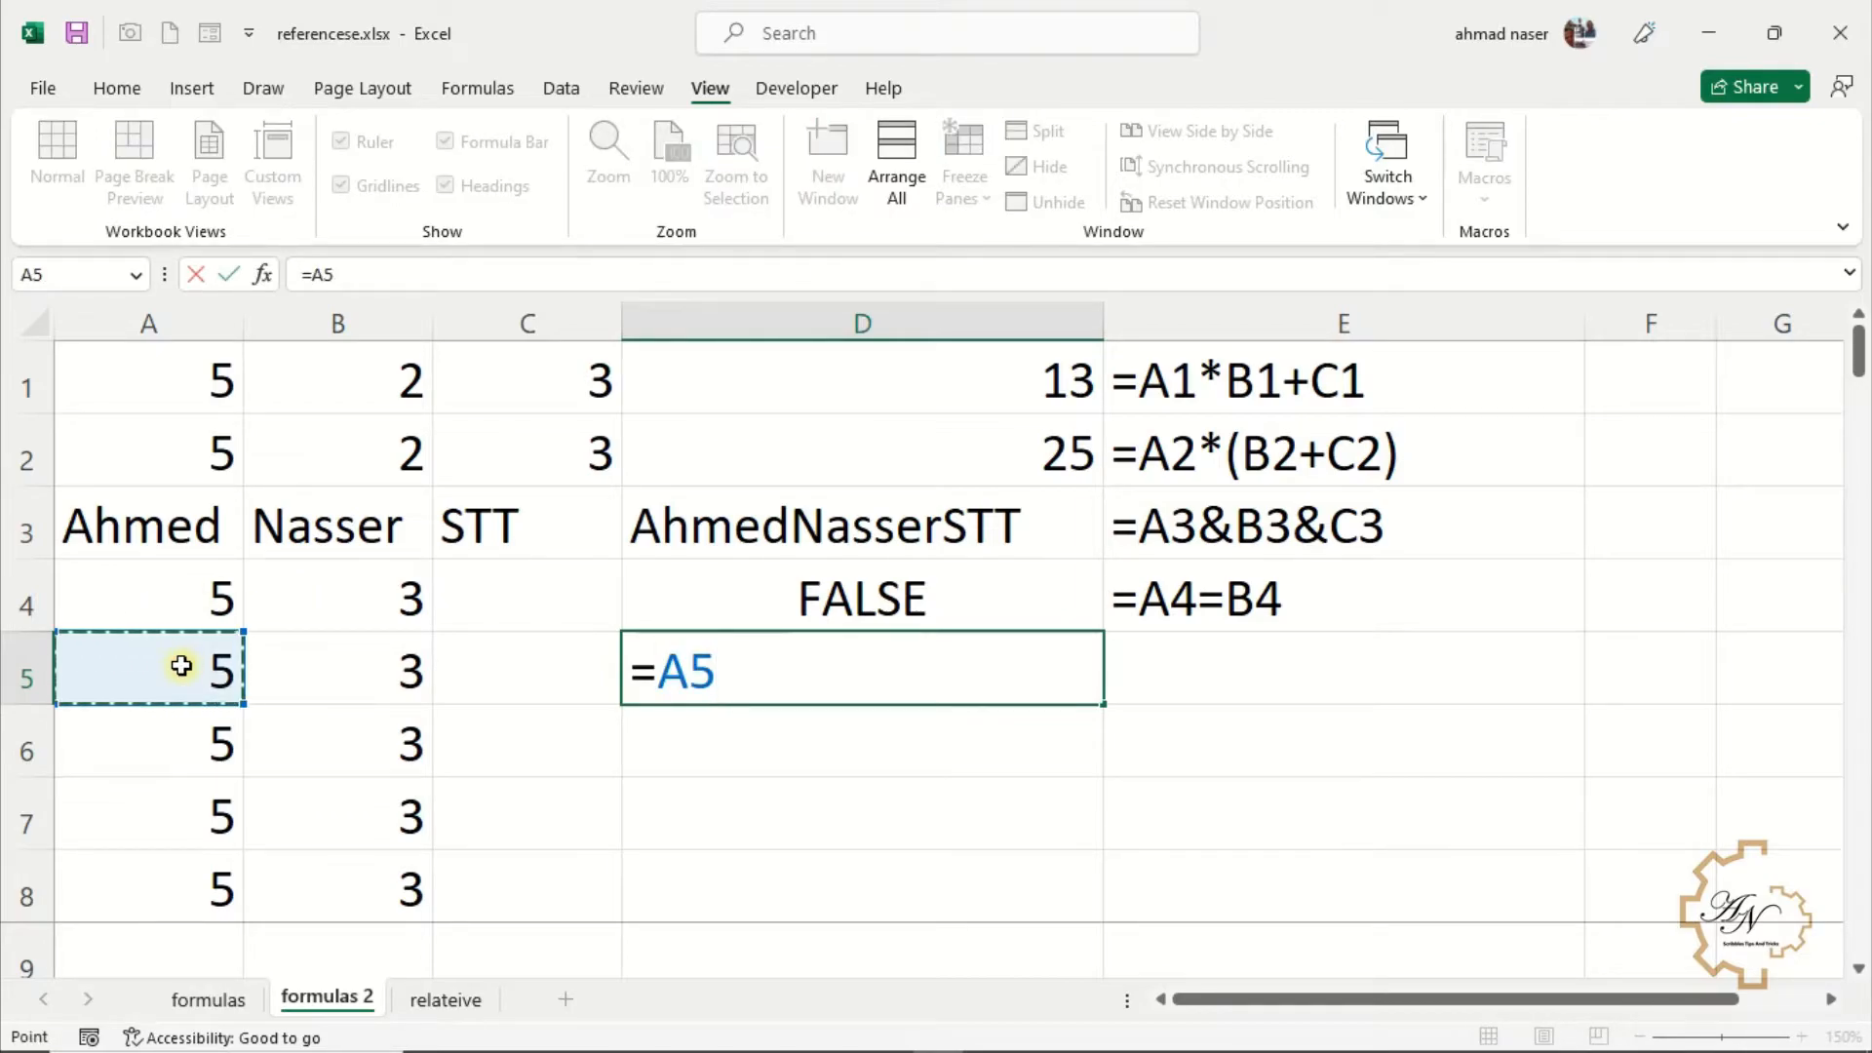
pyautogui.write('>')
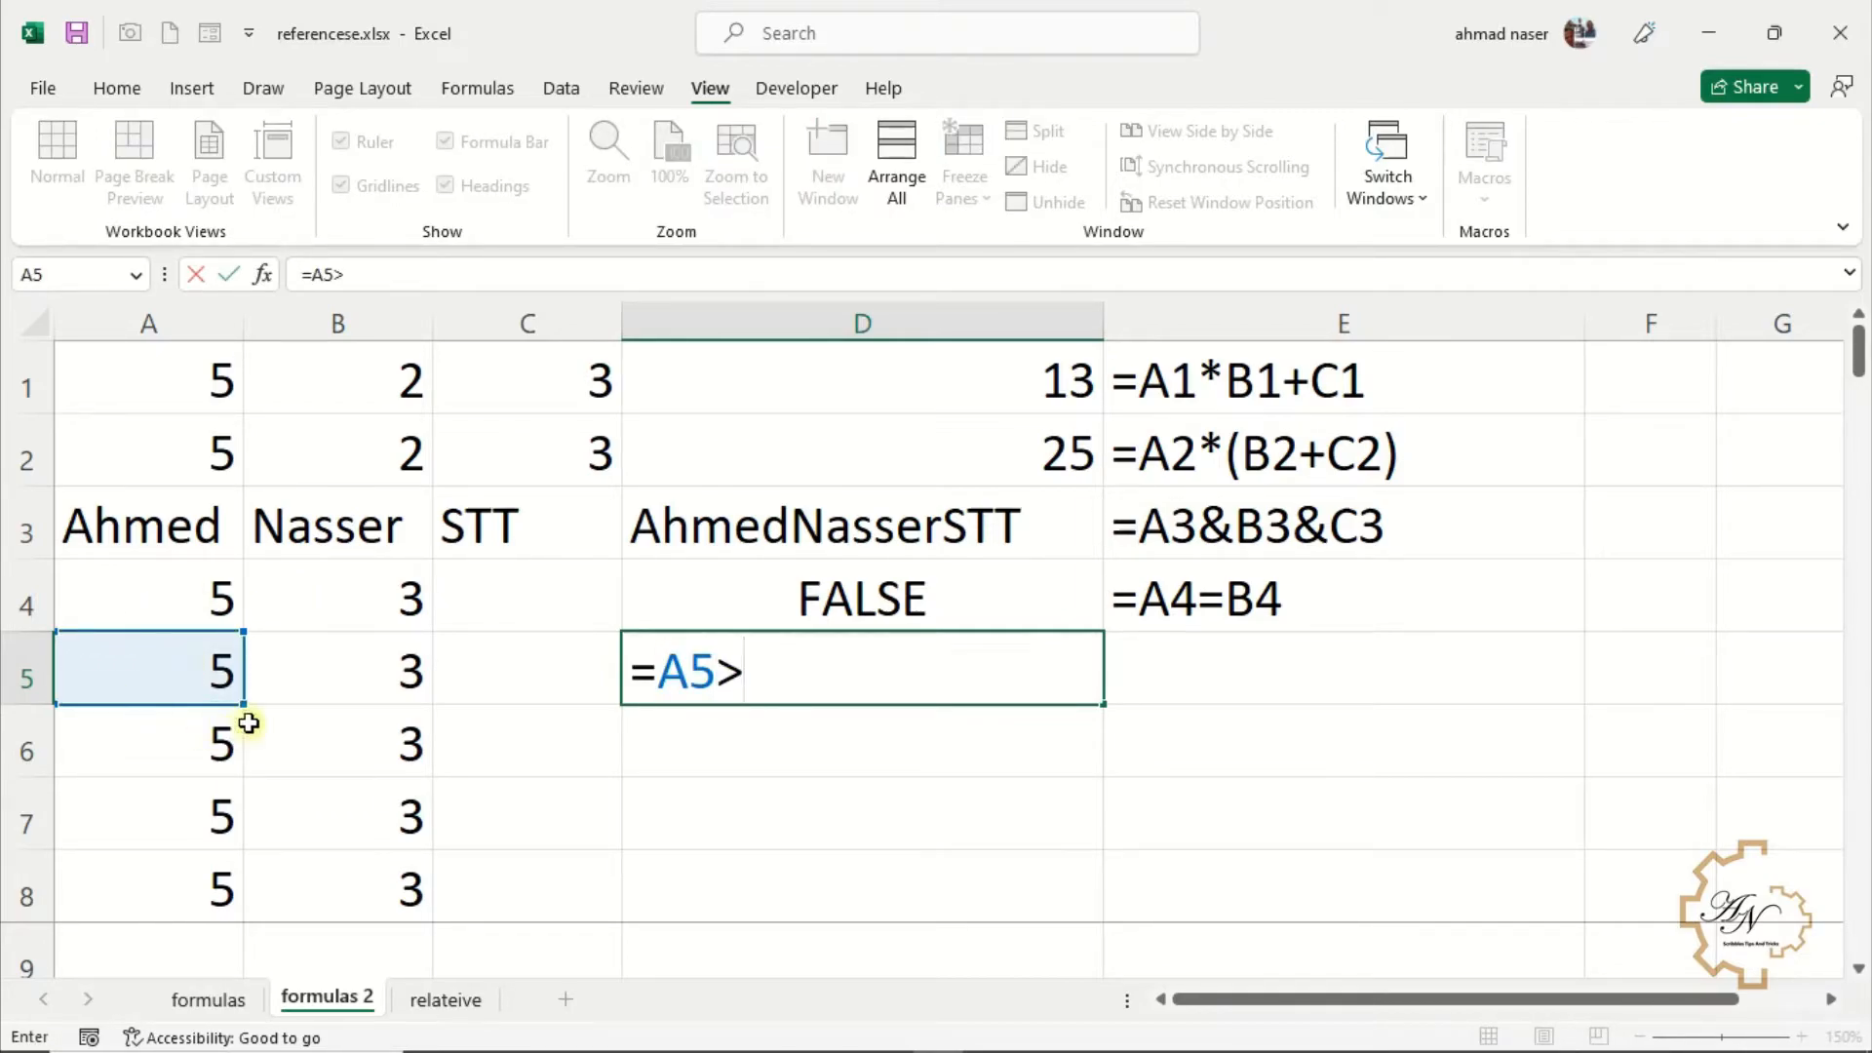
pyautogui.click(346, 685)
pyautogui.press('Return')
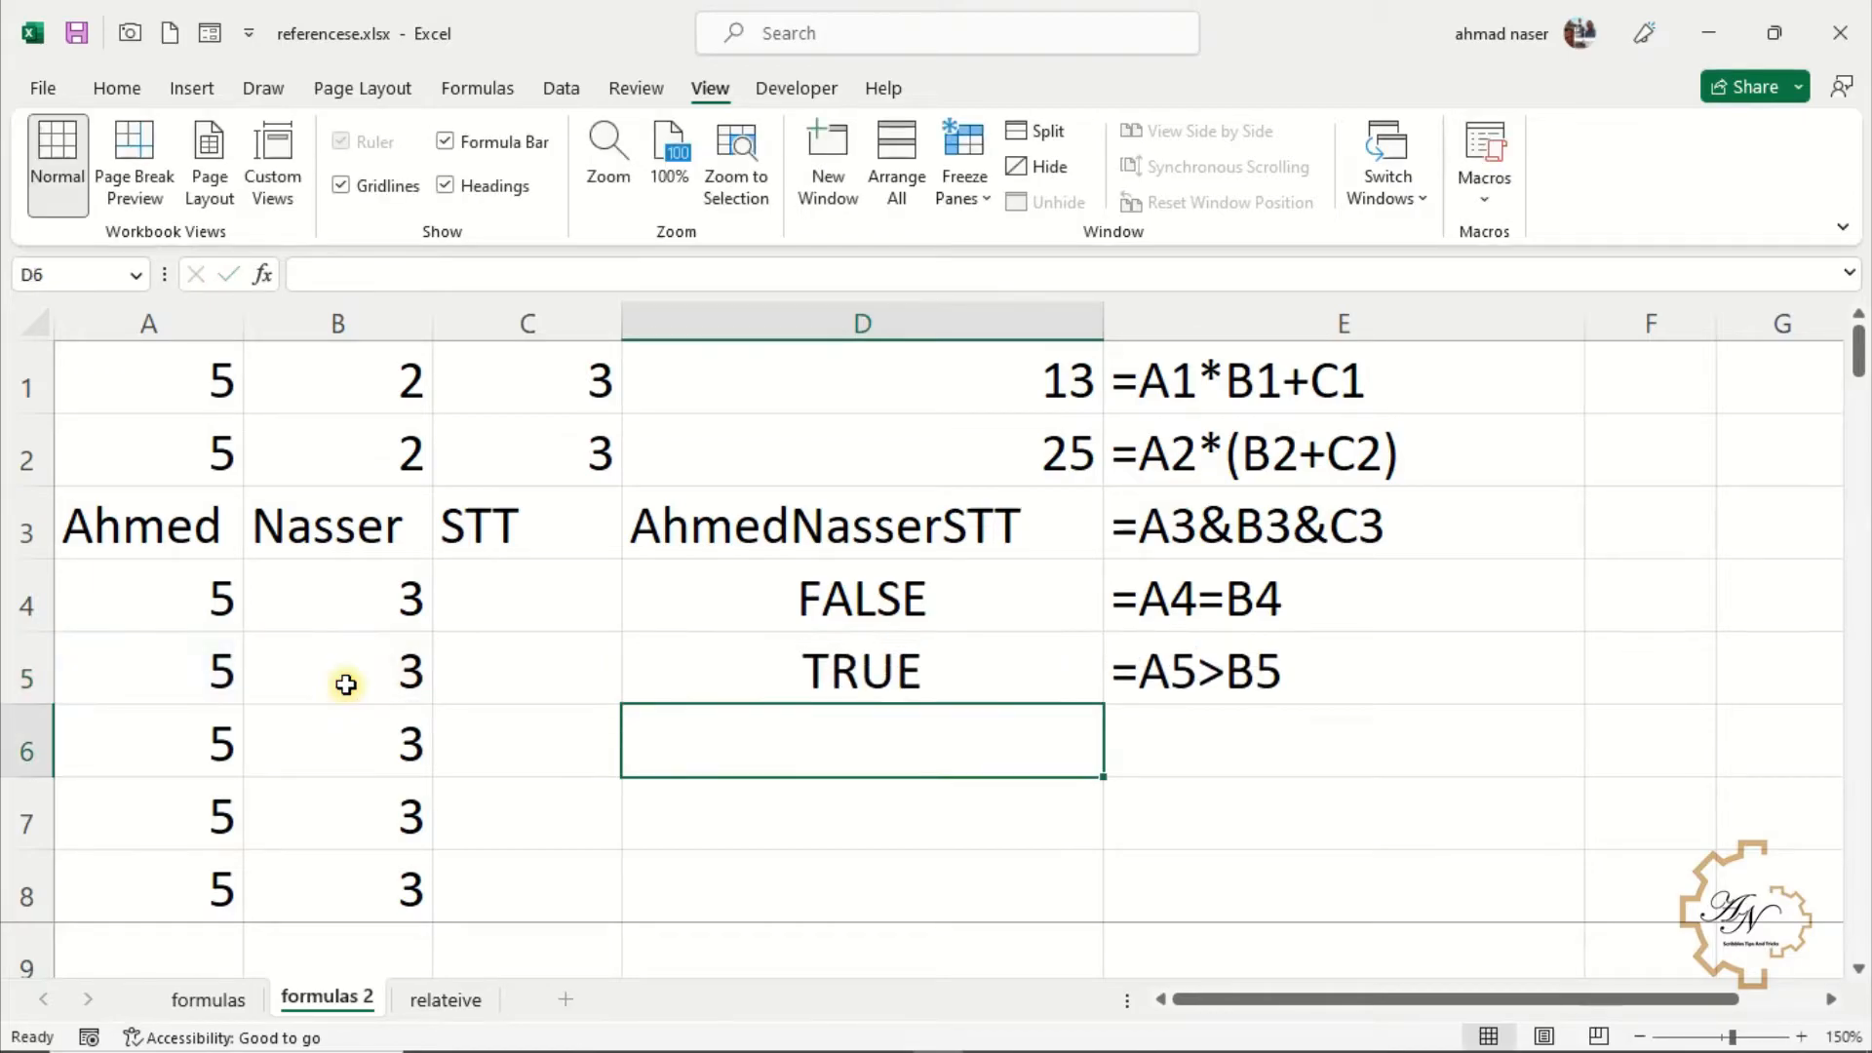
# Test whether A6 is less than B6 with the formula =A6<B6 in D6
pyautogui.write('=')
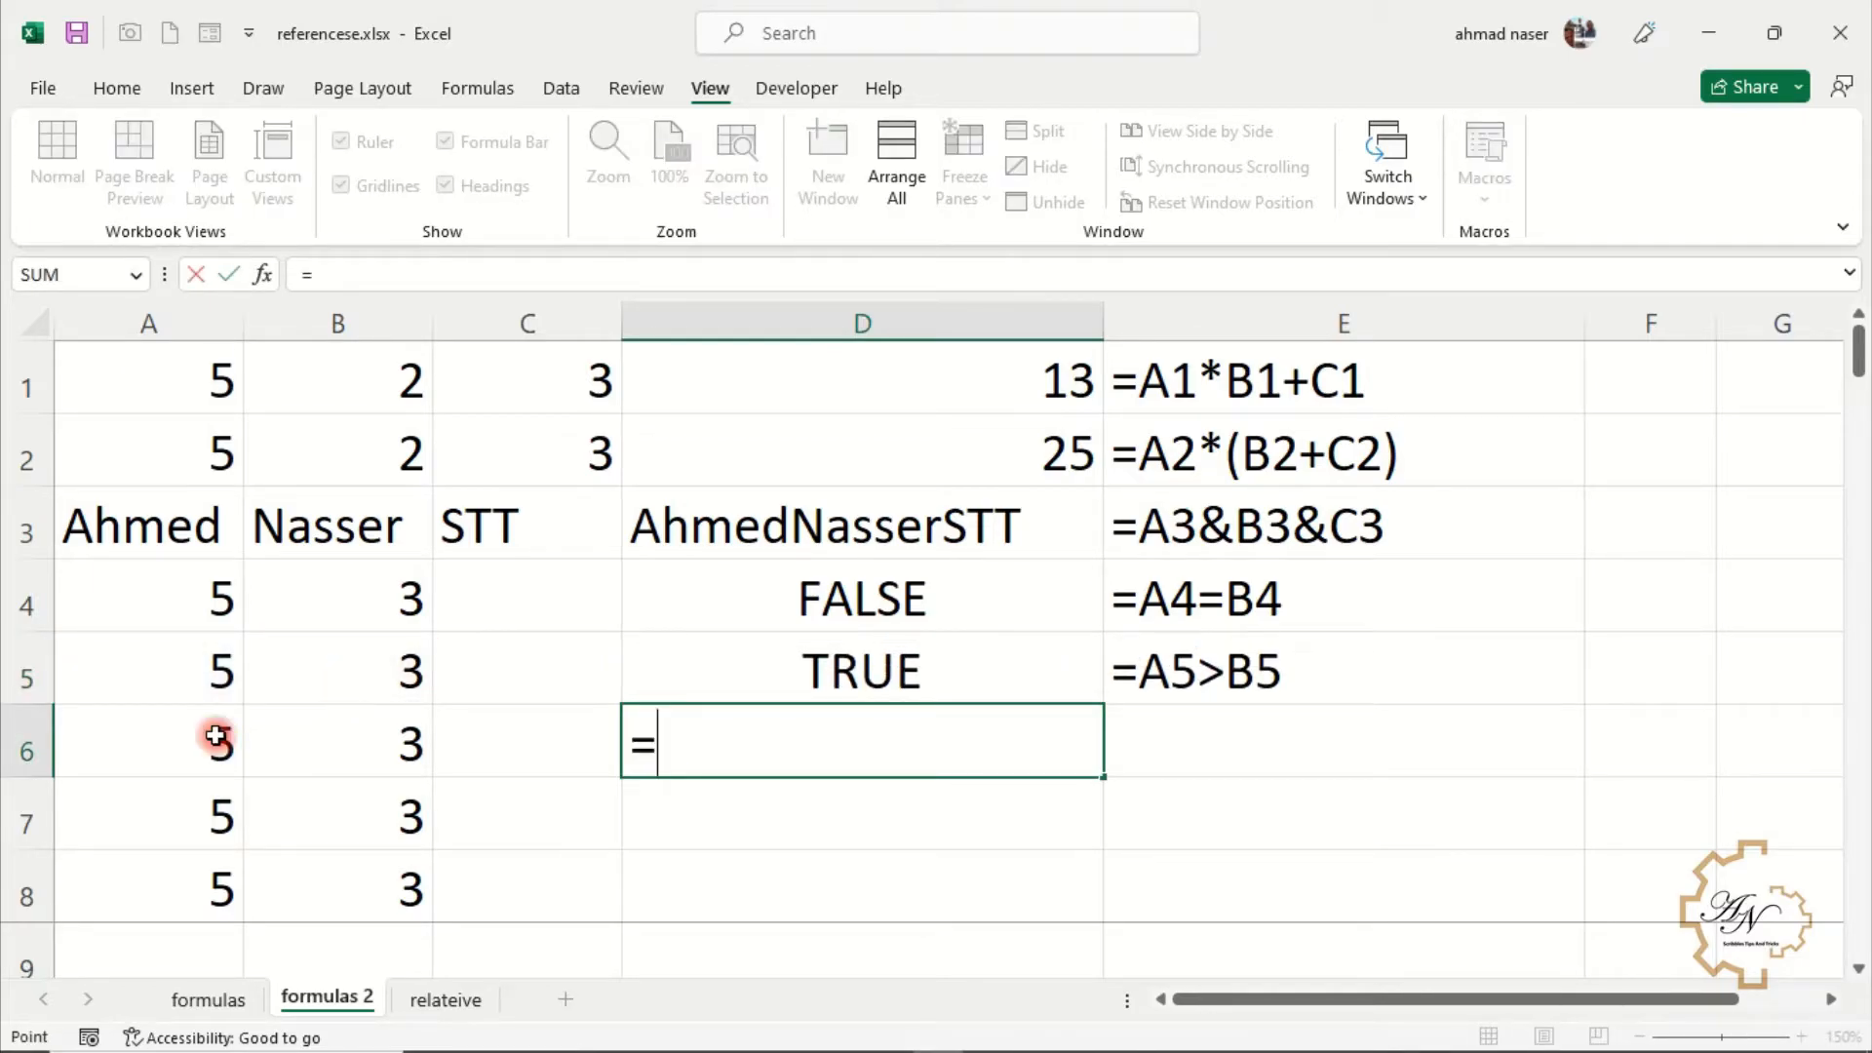
pyautogui.click(217, 736)
pyautogui.write('<')
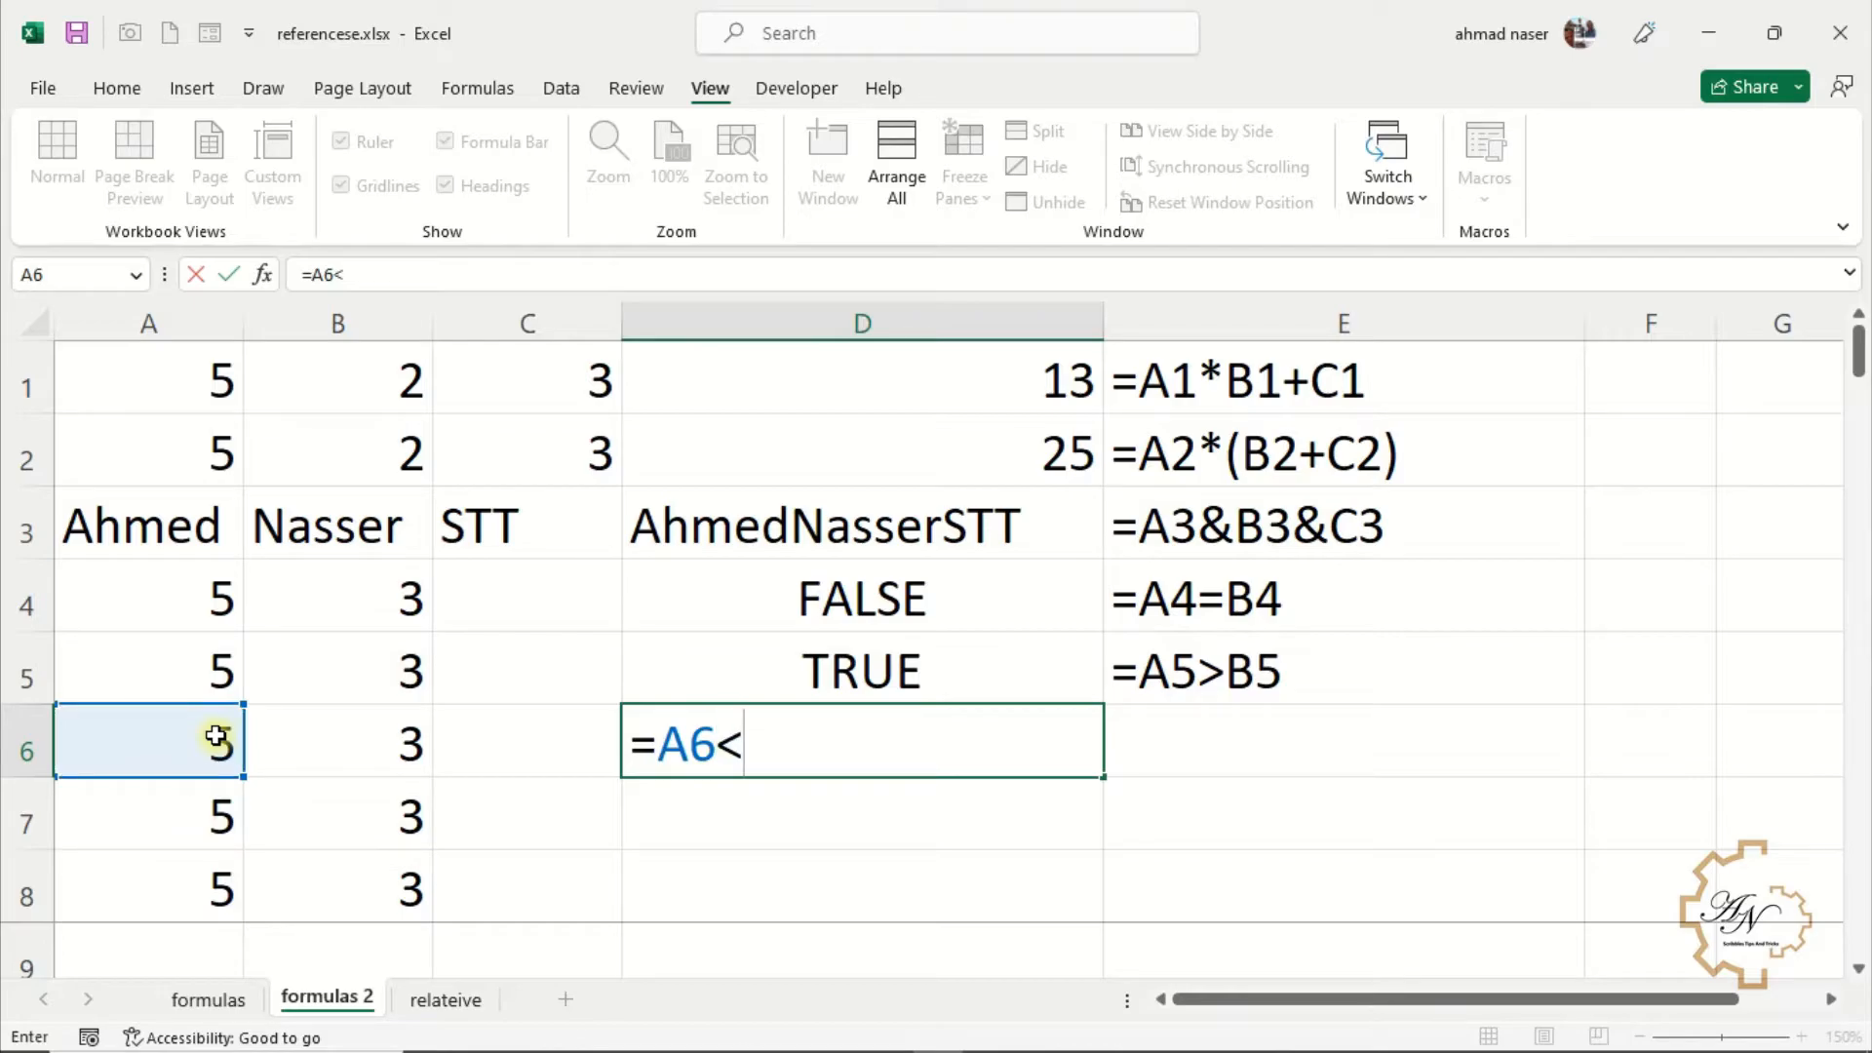
pyautogui.click(313, 731)
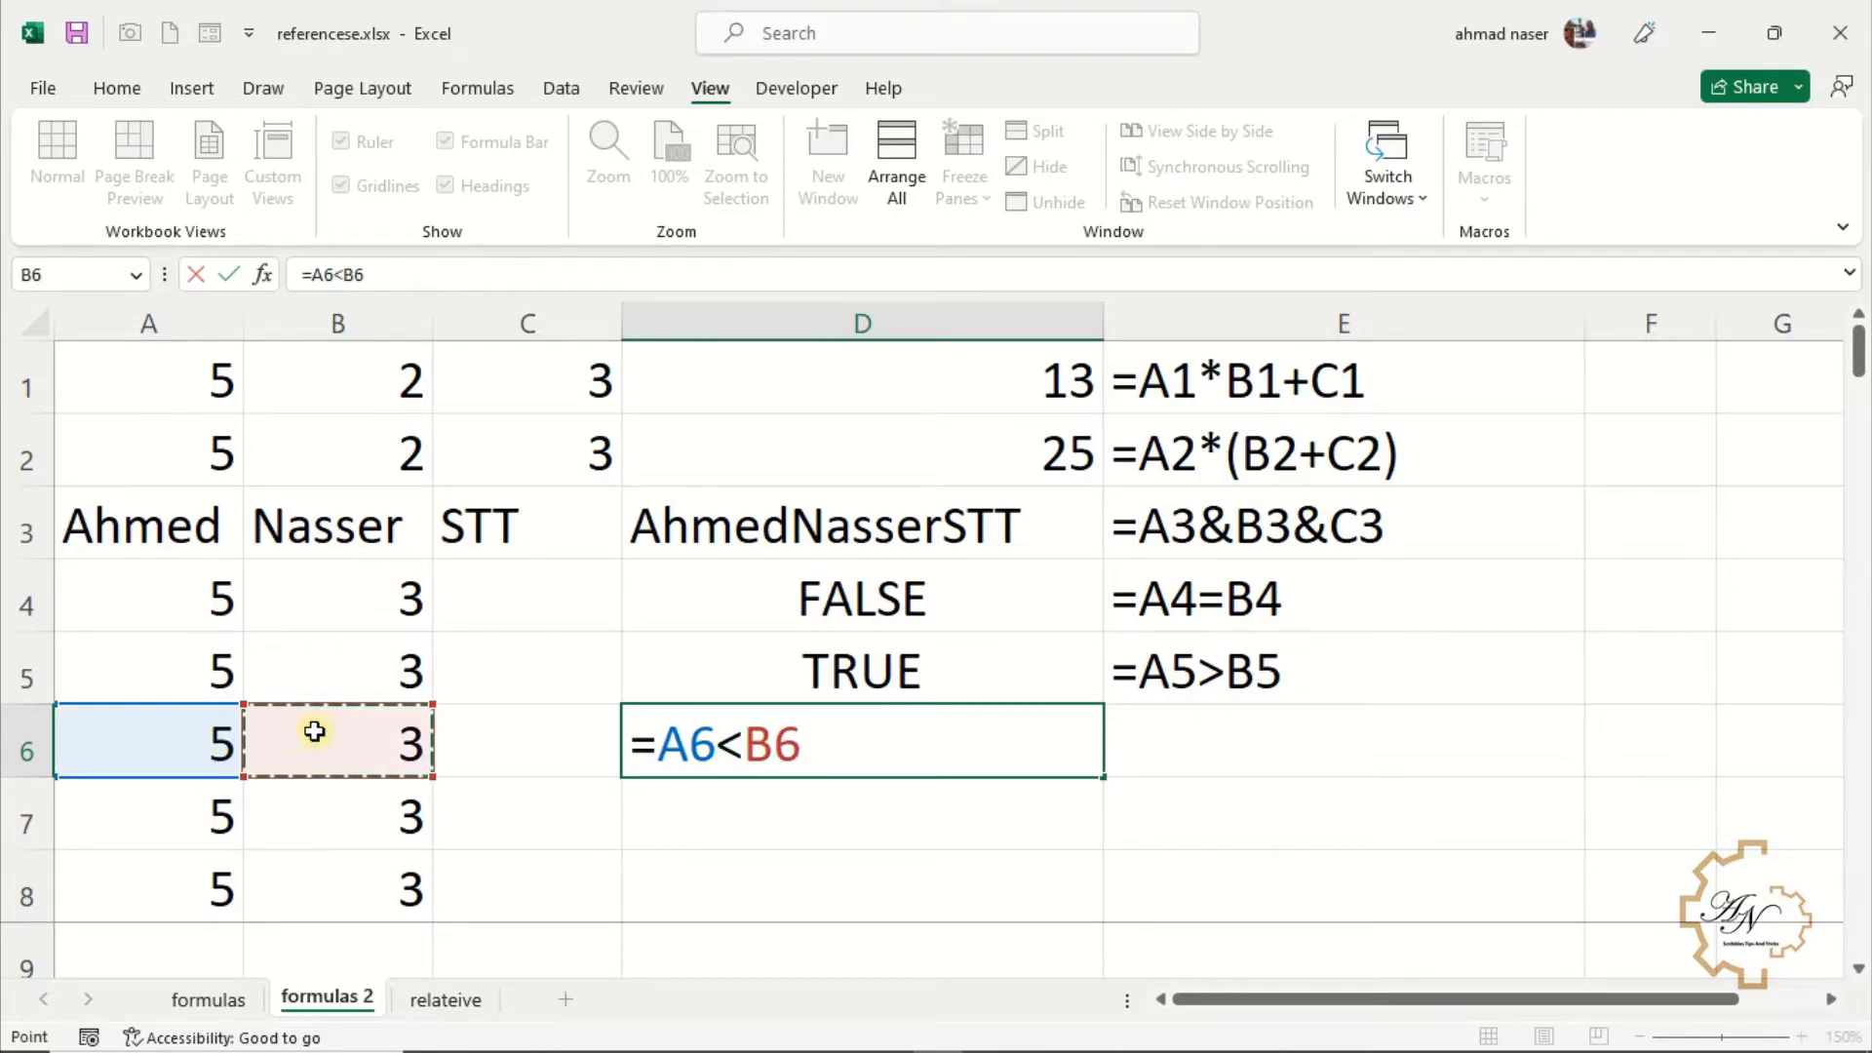
pyautogui.press('Return')
# Test whether A7 differs from B7 with the formula =A7<>B7 in D7
pyautogui.write('=')
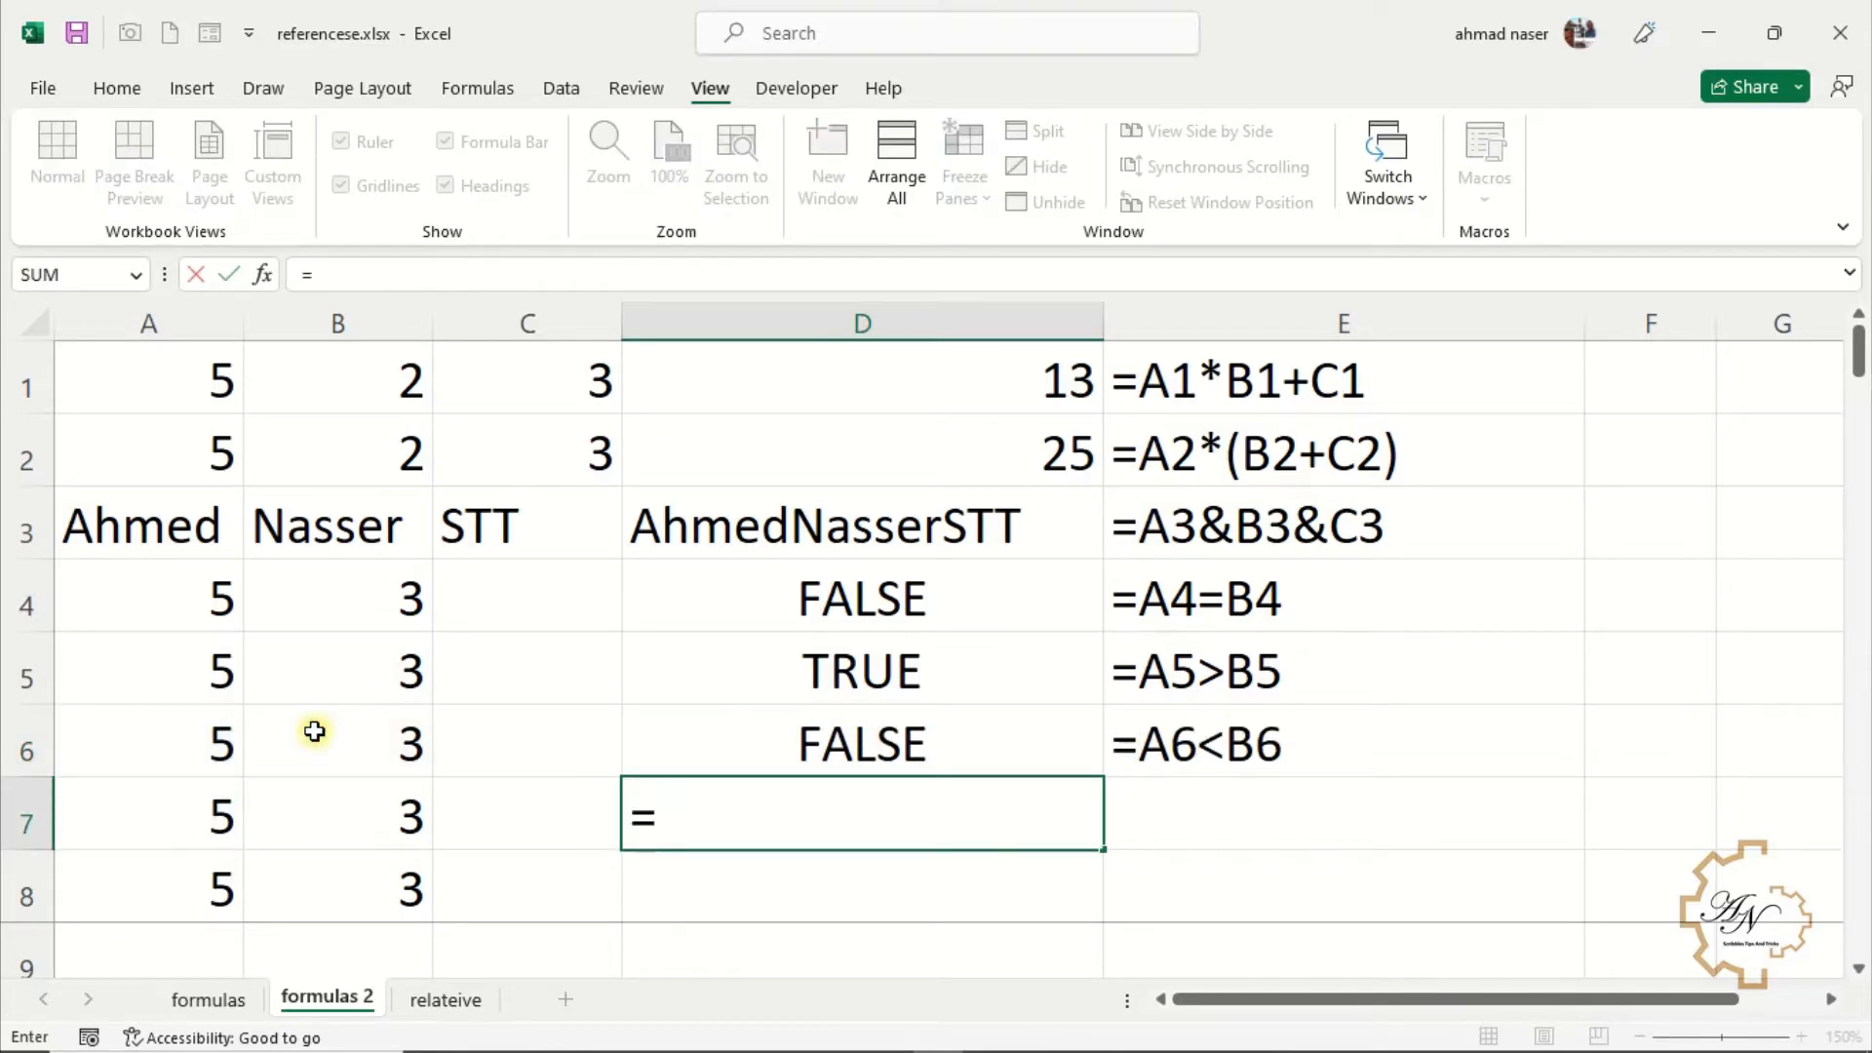
pyautogui.click(194, 804)
pyautogui.write('<>')
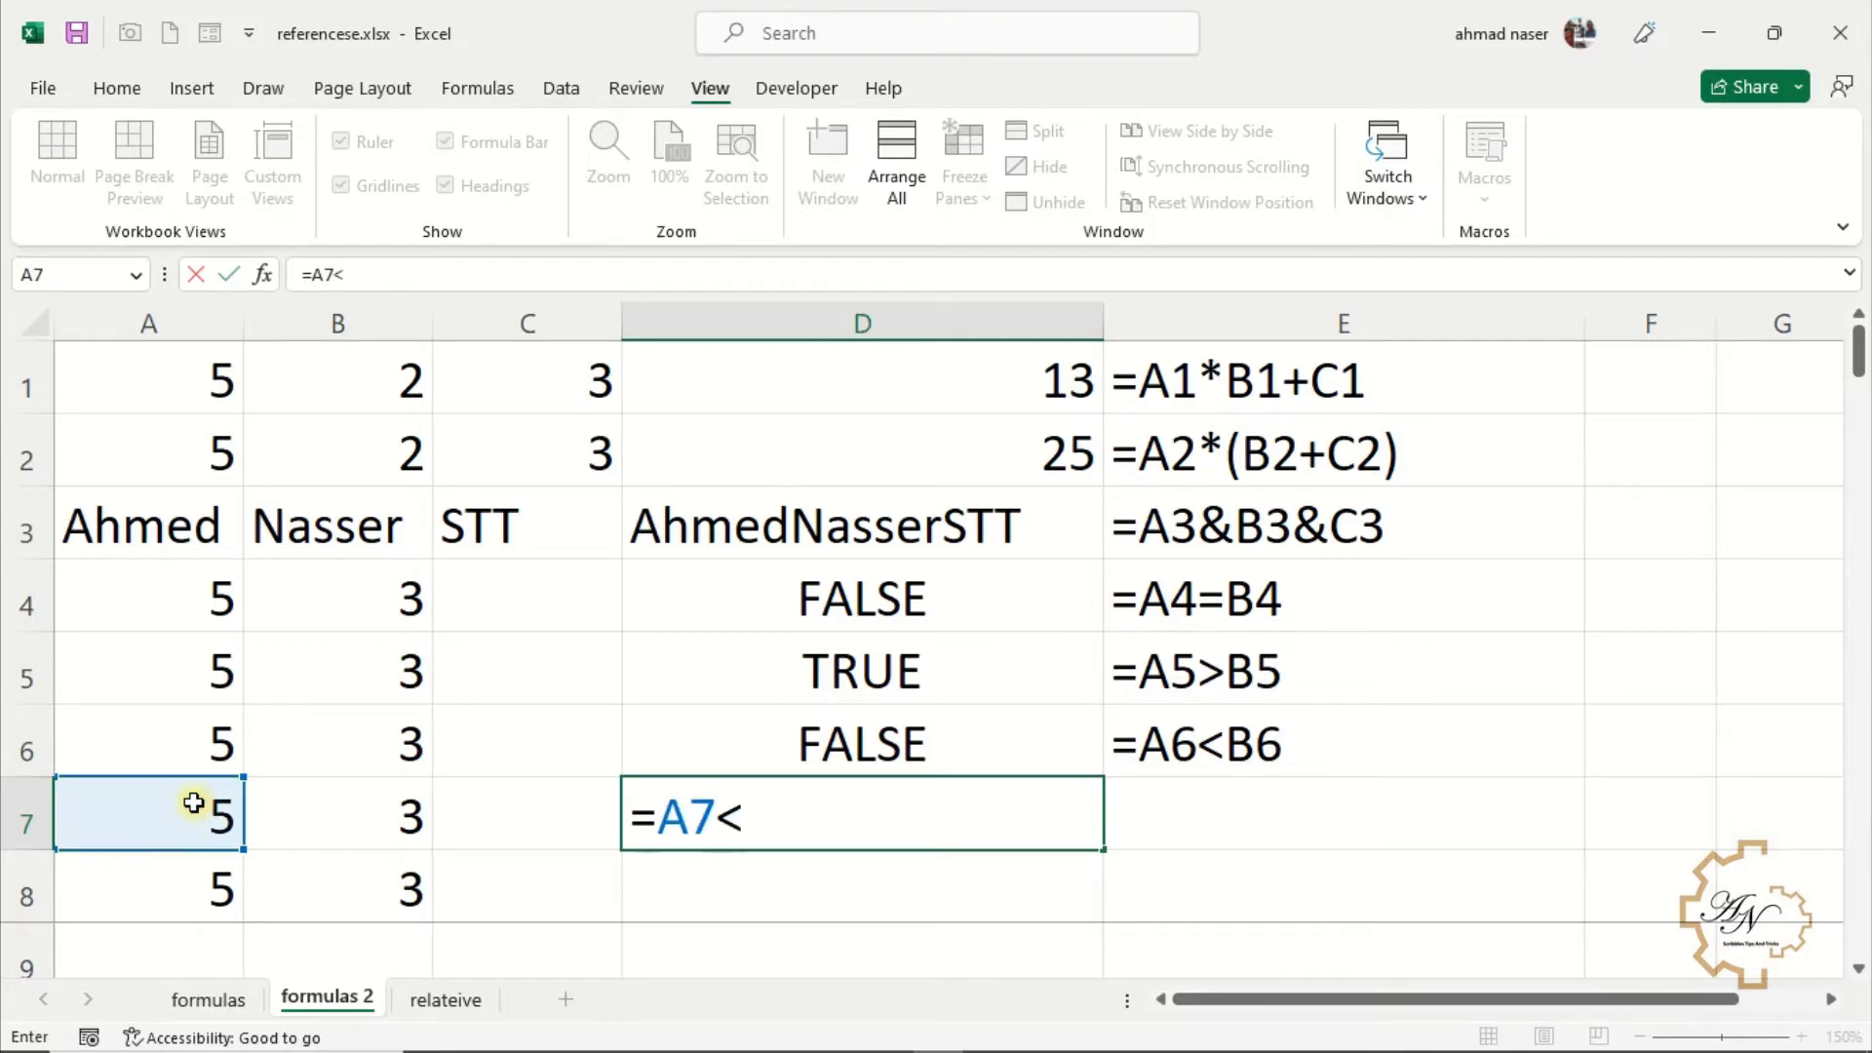
pyautogui.click(335, 820)
pyautogui.press('Return')
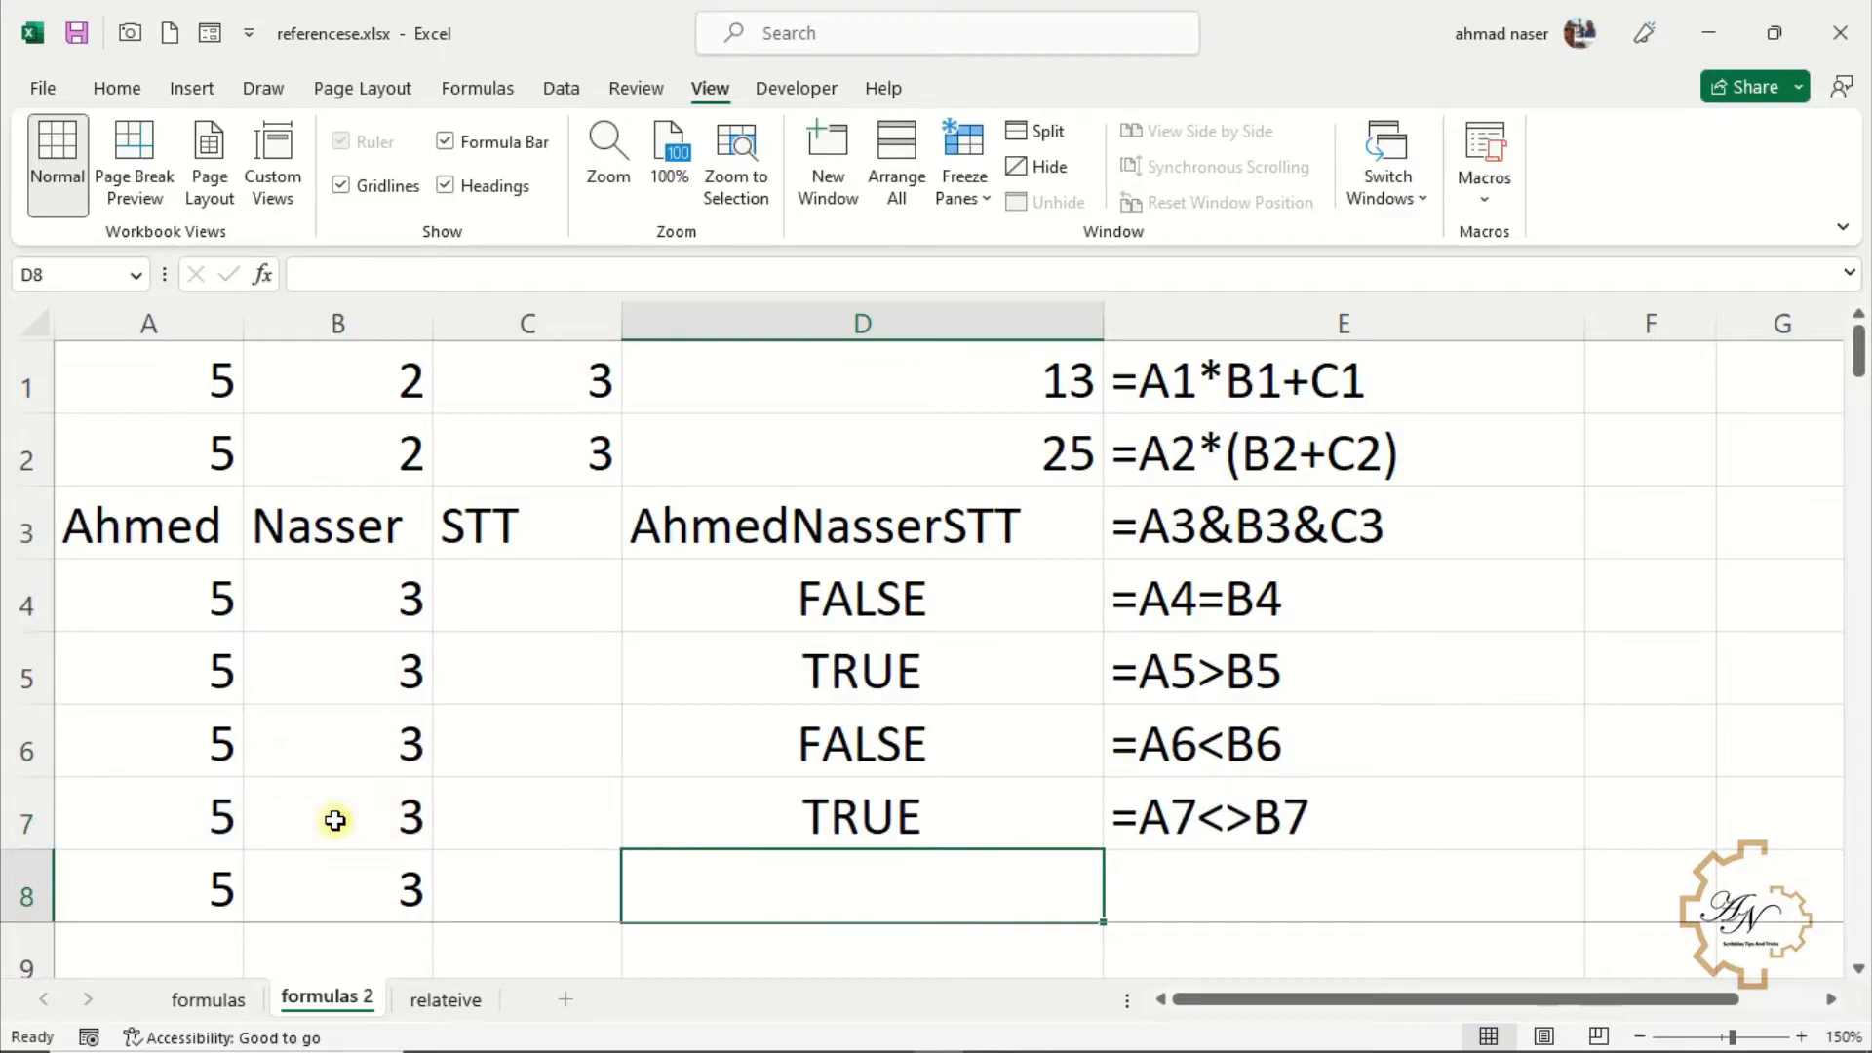
# Test whether A8 is less than or equal to B8 with the formula =A8<=B8 in D8
pyautogui.write('=')
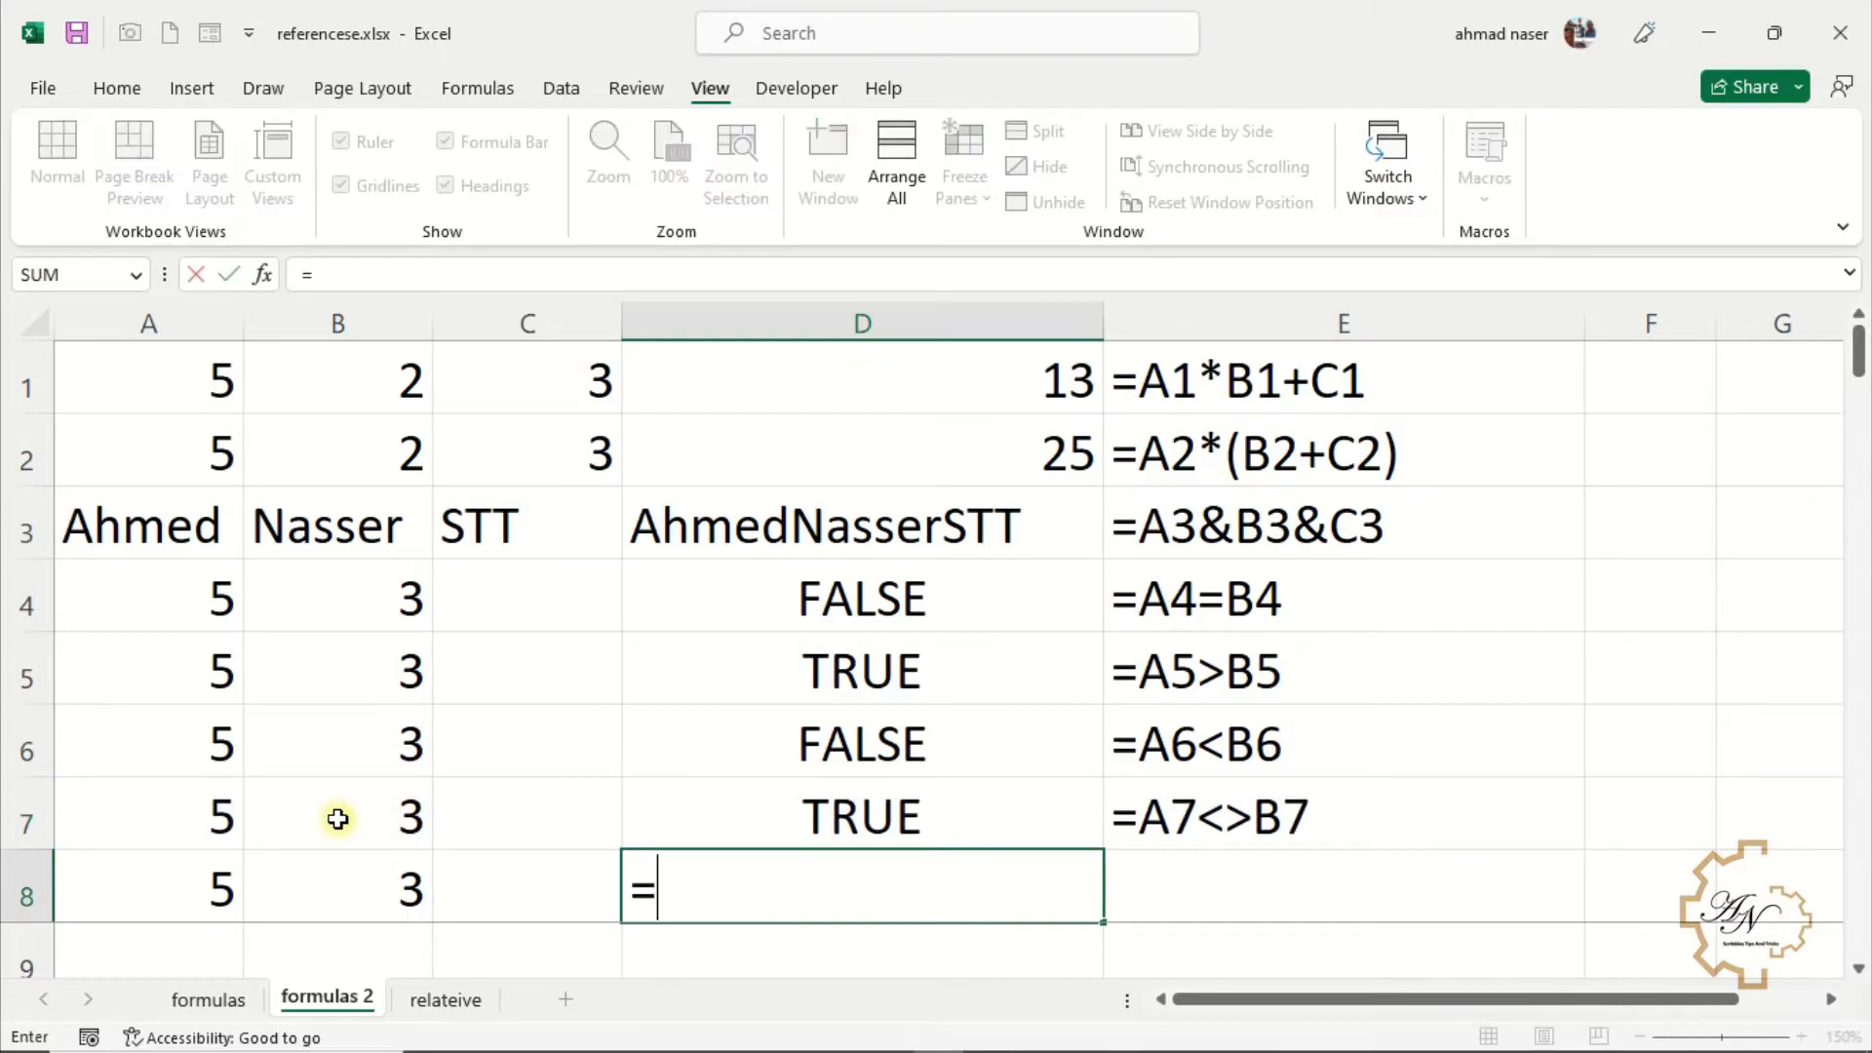
pyautogui.click(195, 894)
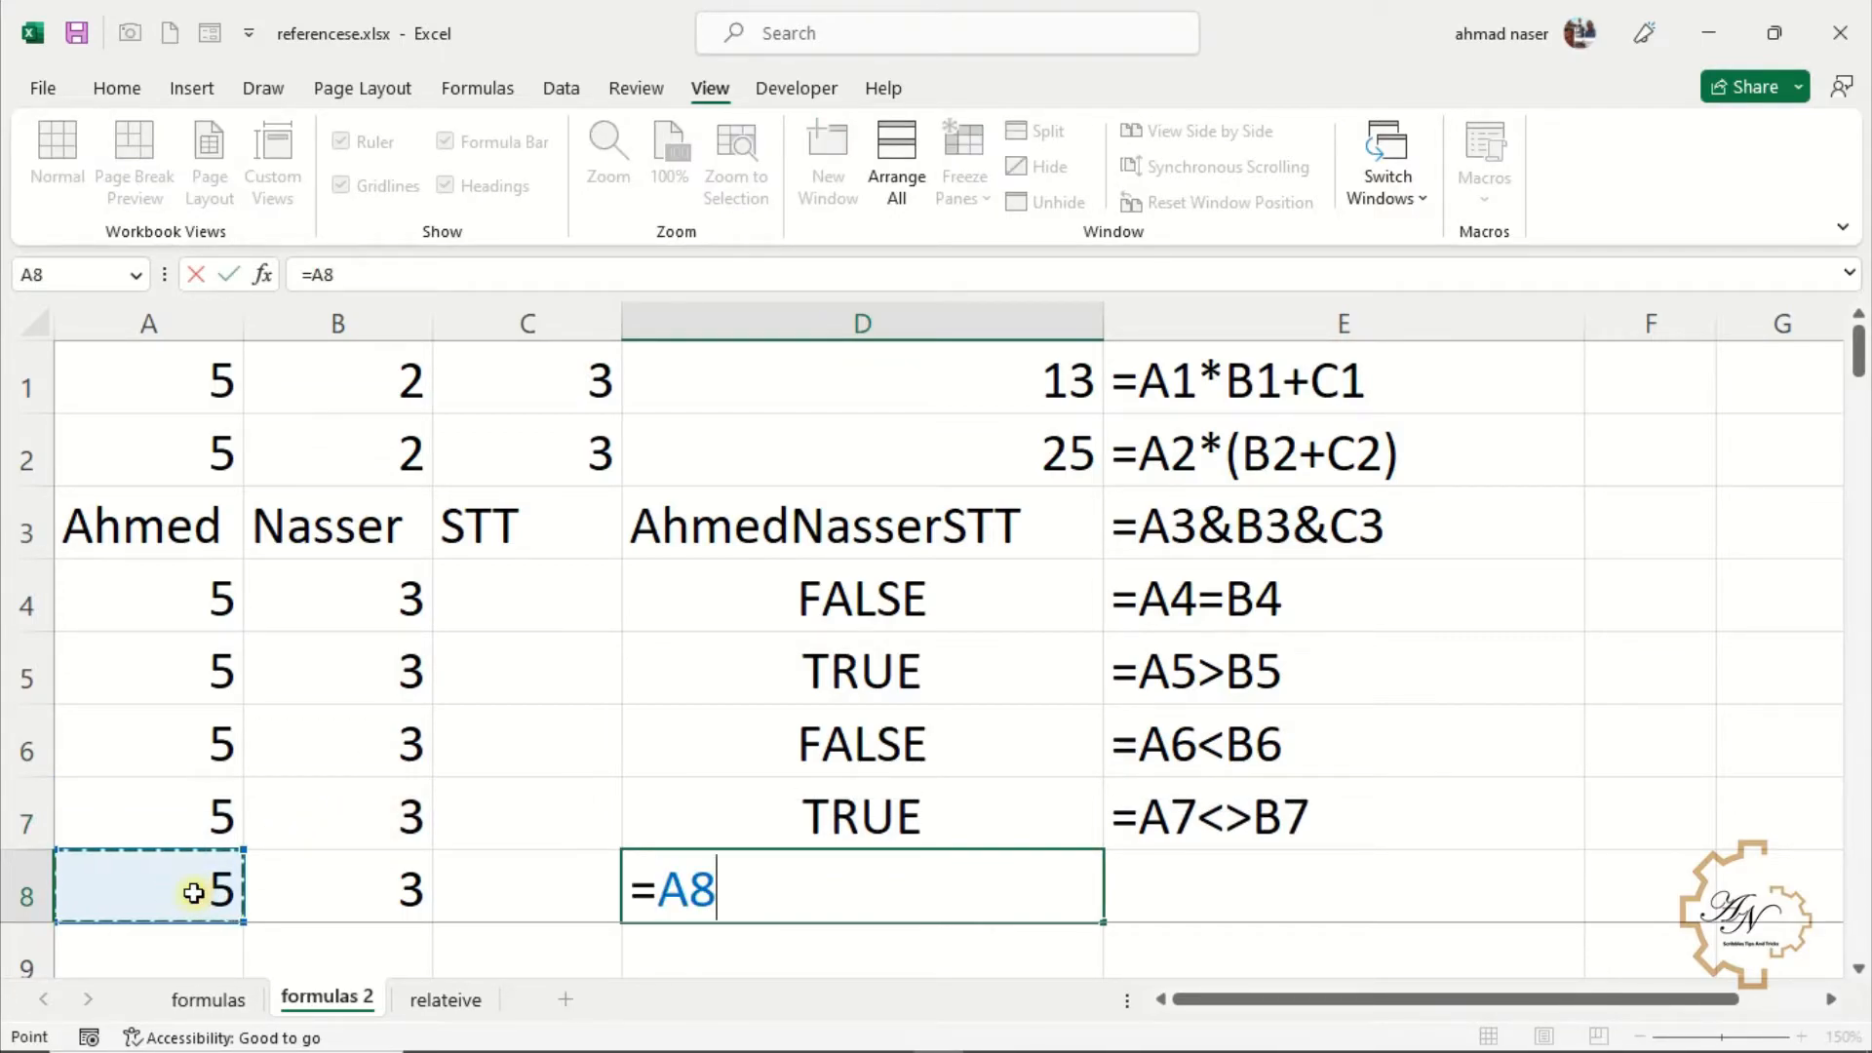
pyautogui.write('<=')
pyautogui.click(395, 878)
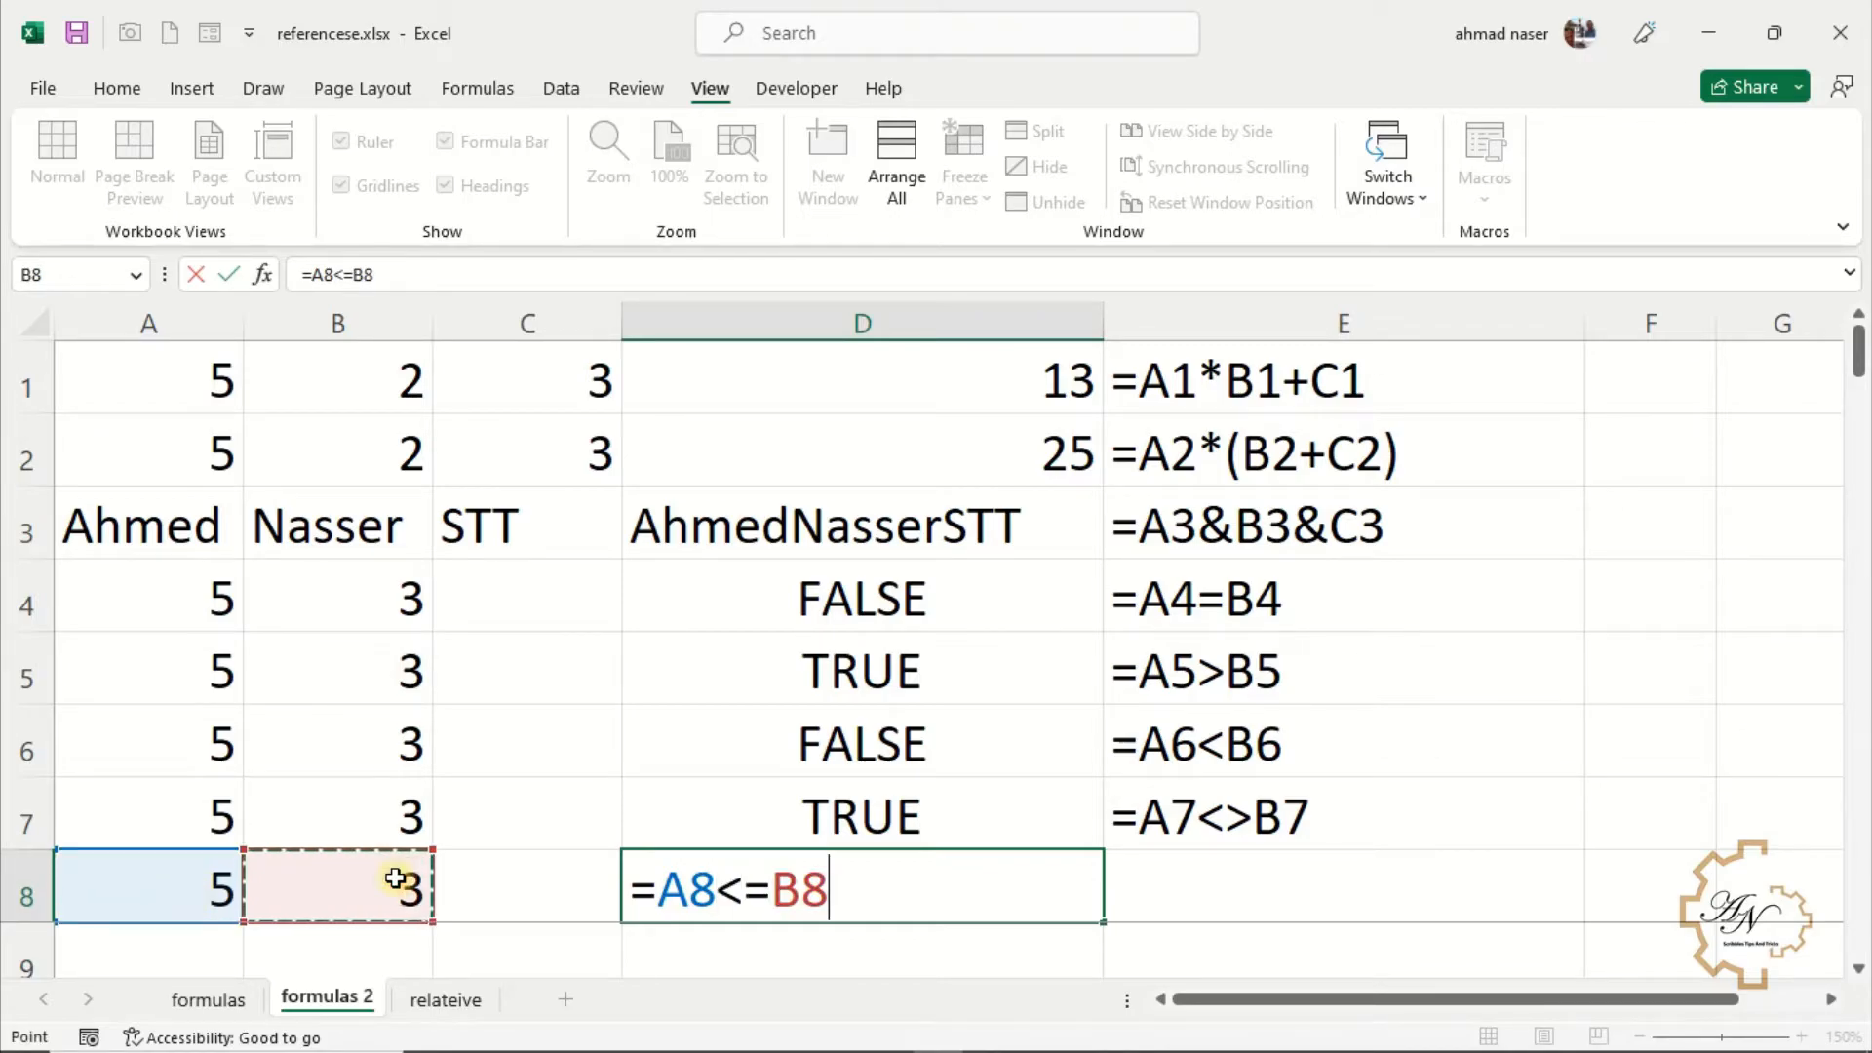
pyautogui.press('Return')
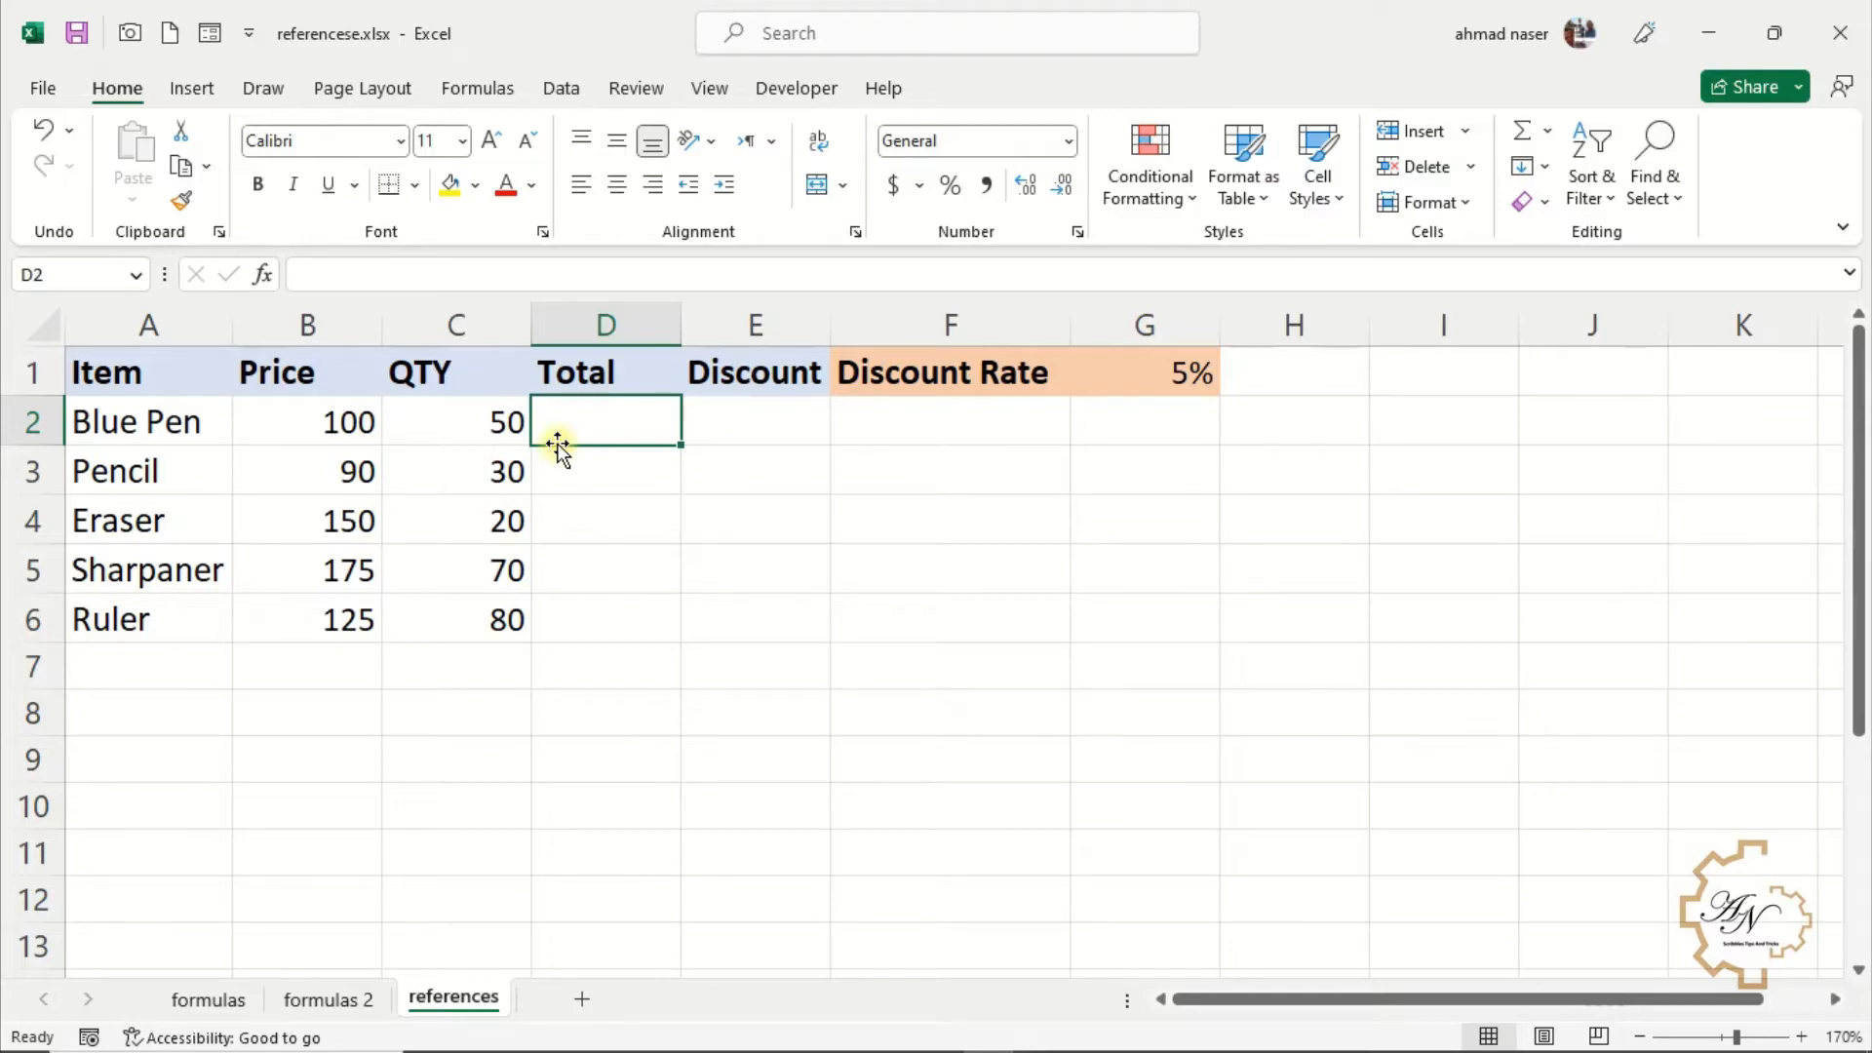
# Calculate the Blue Pen total in D2 as =B2*C2 and fill the formula down to D6
pyautogui.write('=')
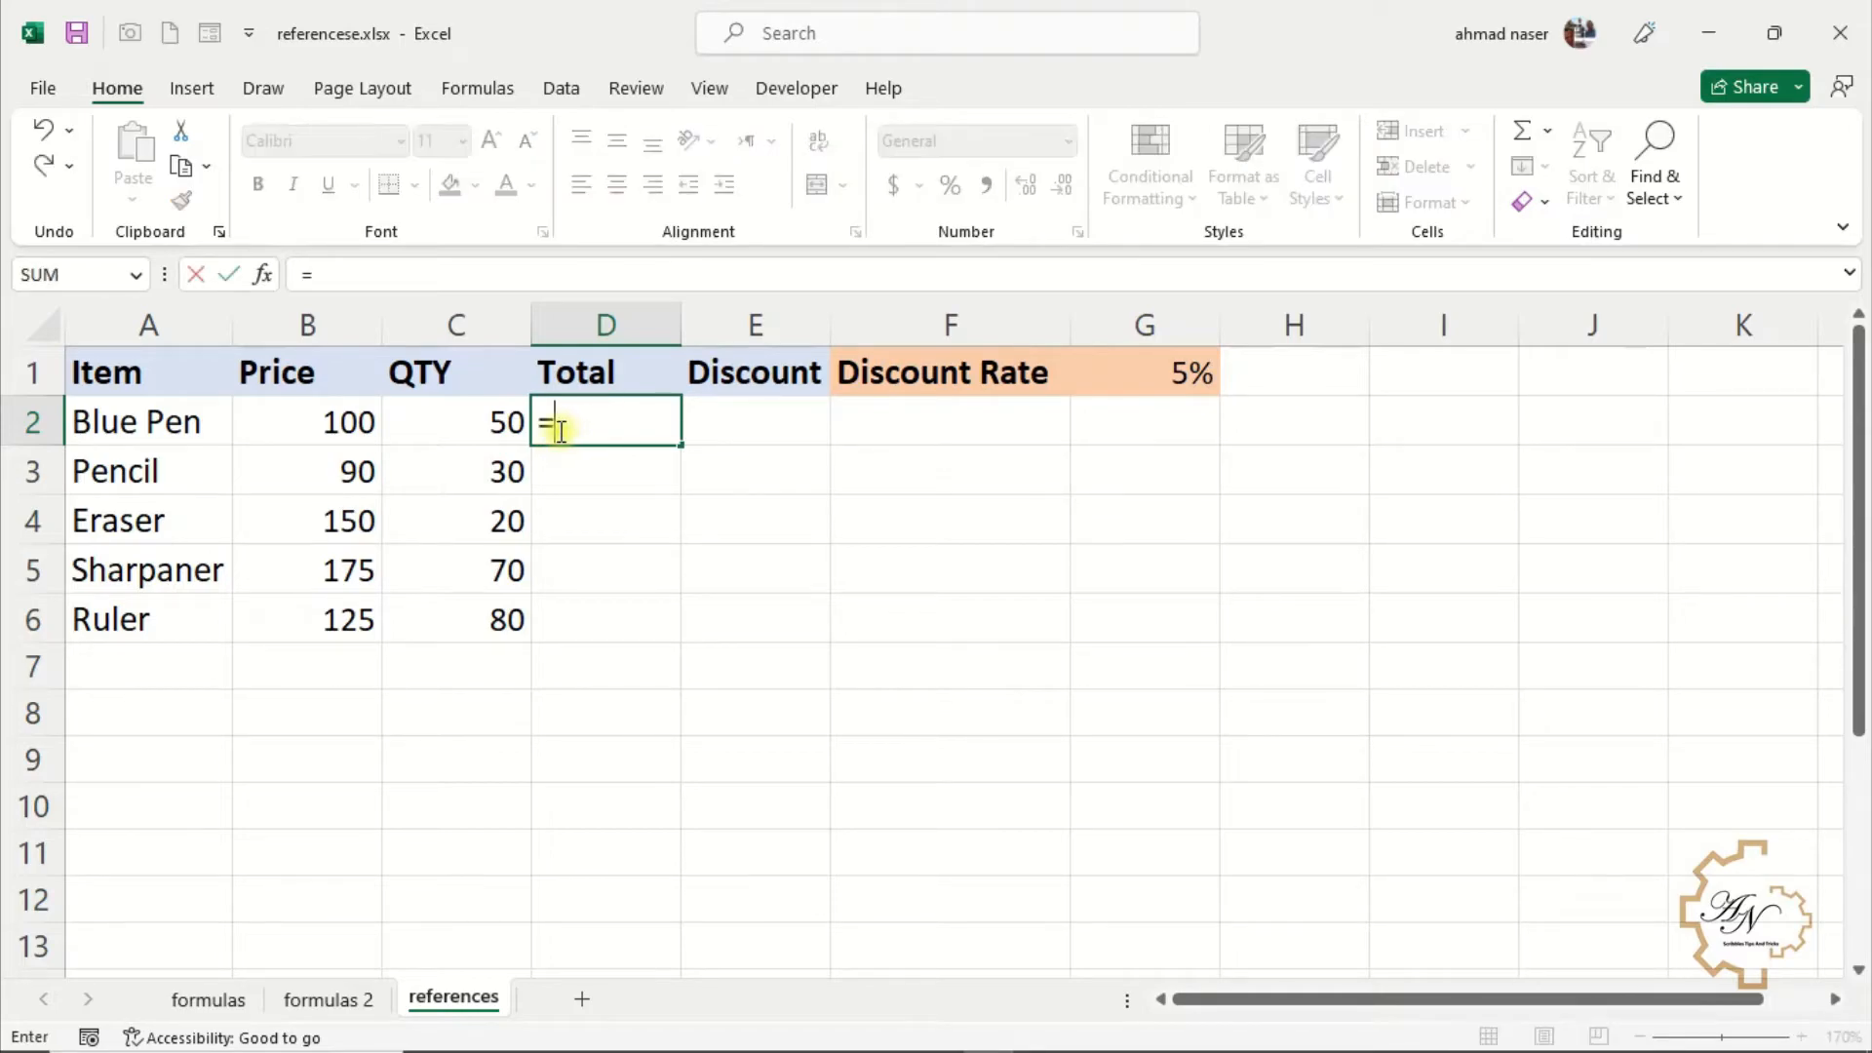
pyautogui.click(368, 423)
pyautogui.write('*')
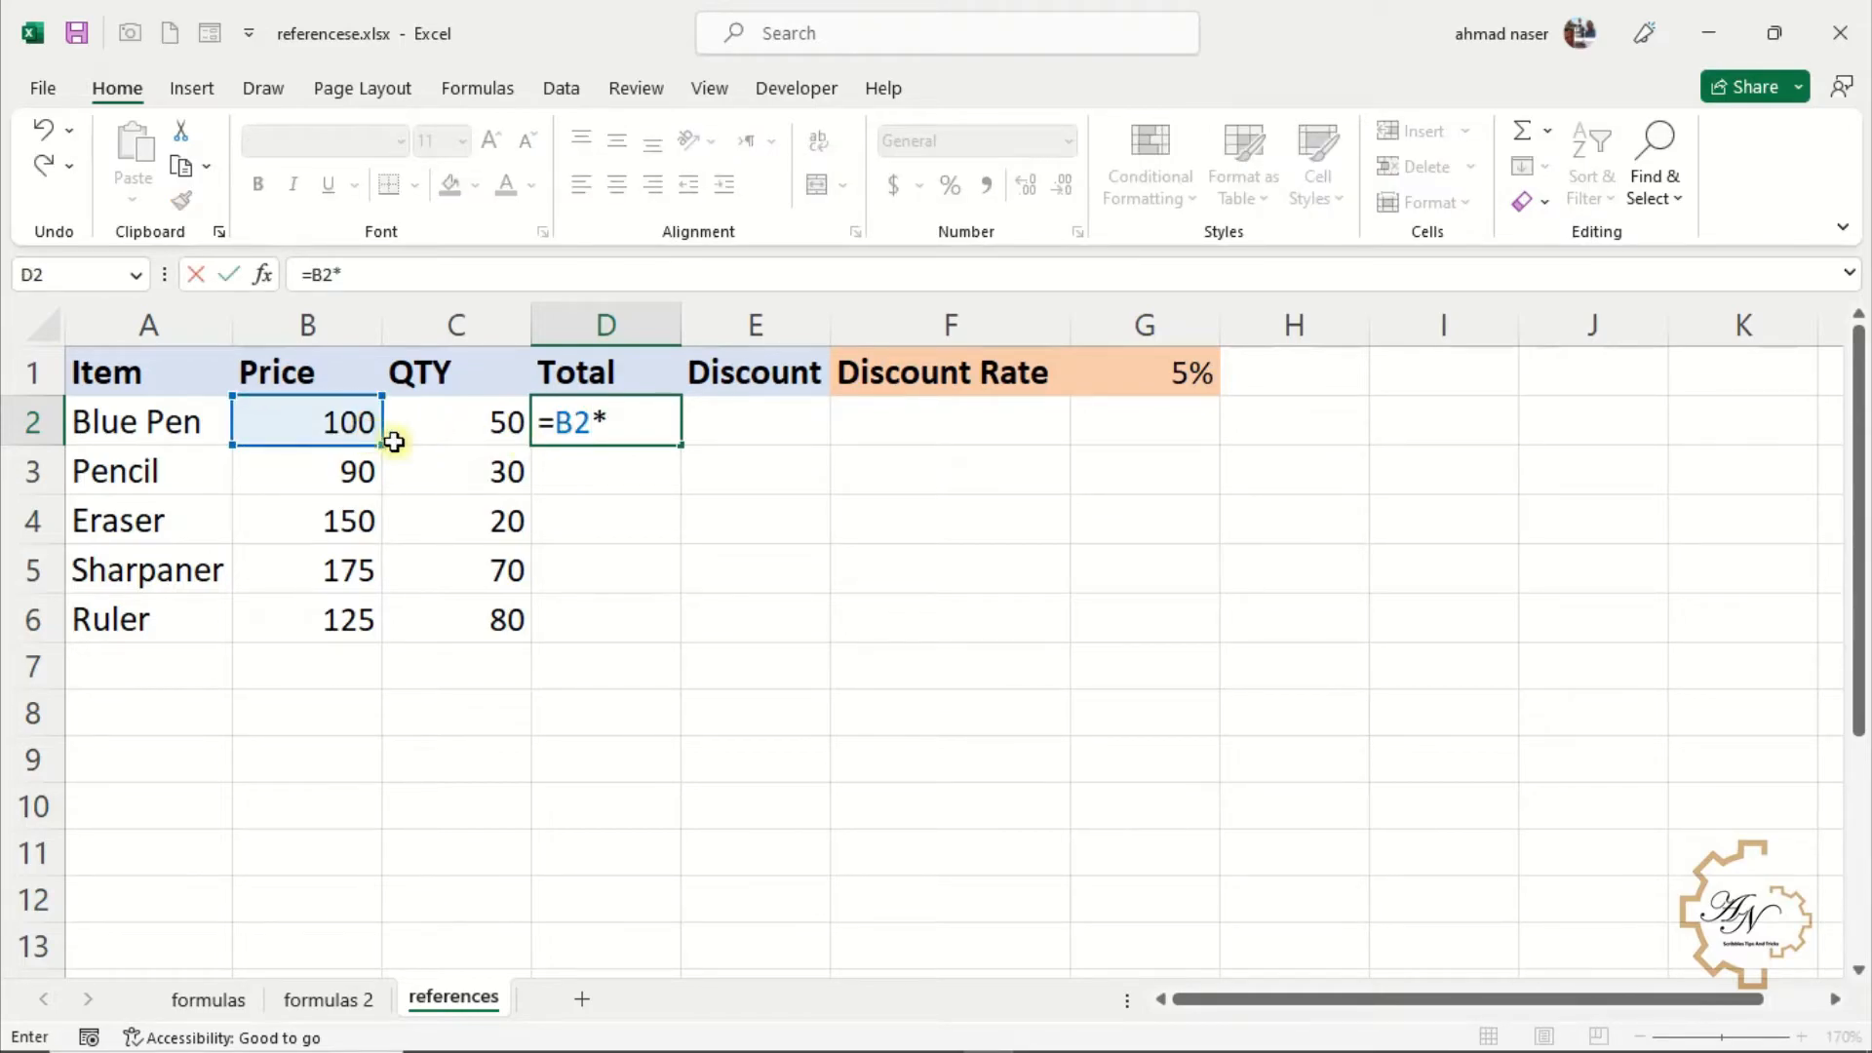
pyautogui.click(445, 419)
pyautogui.press('Return')
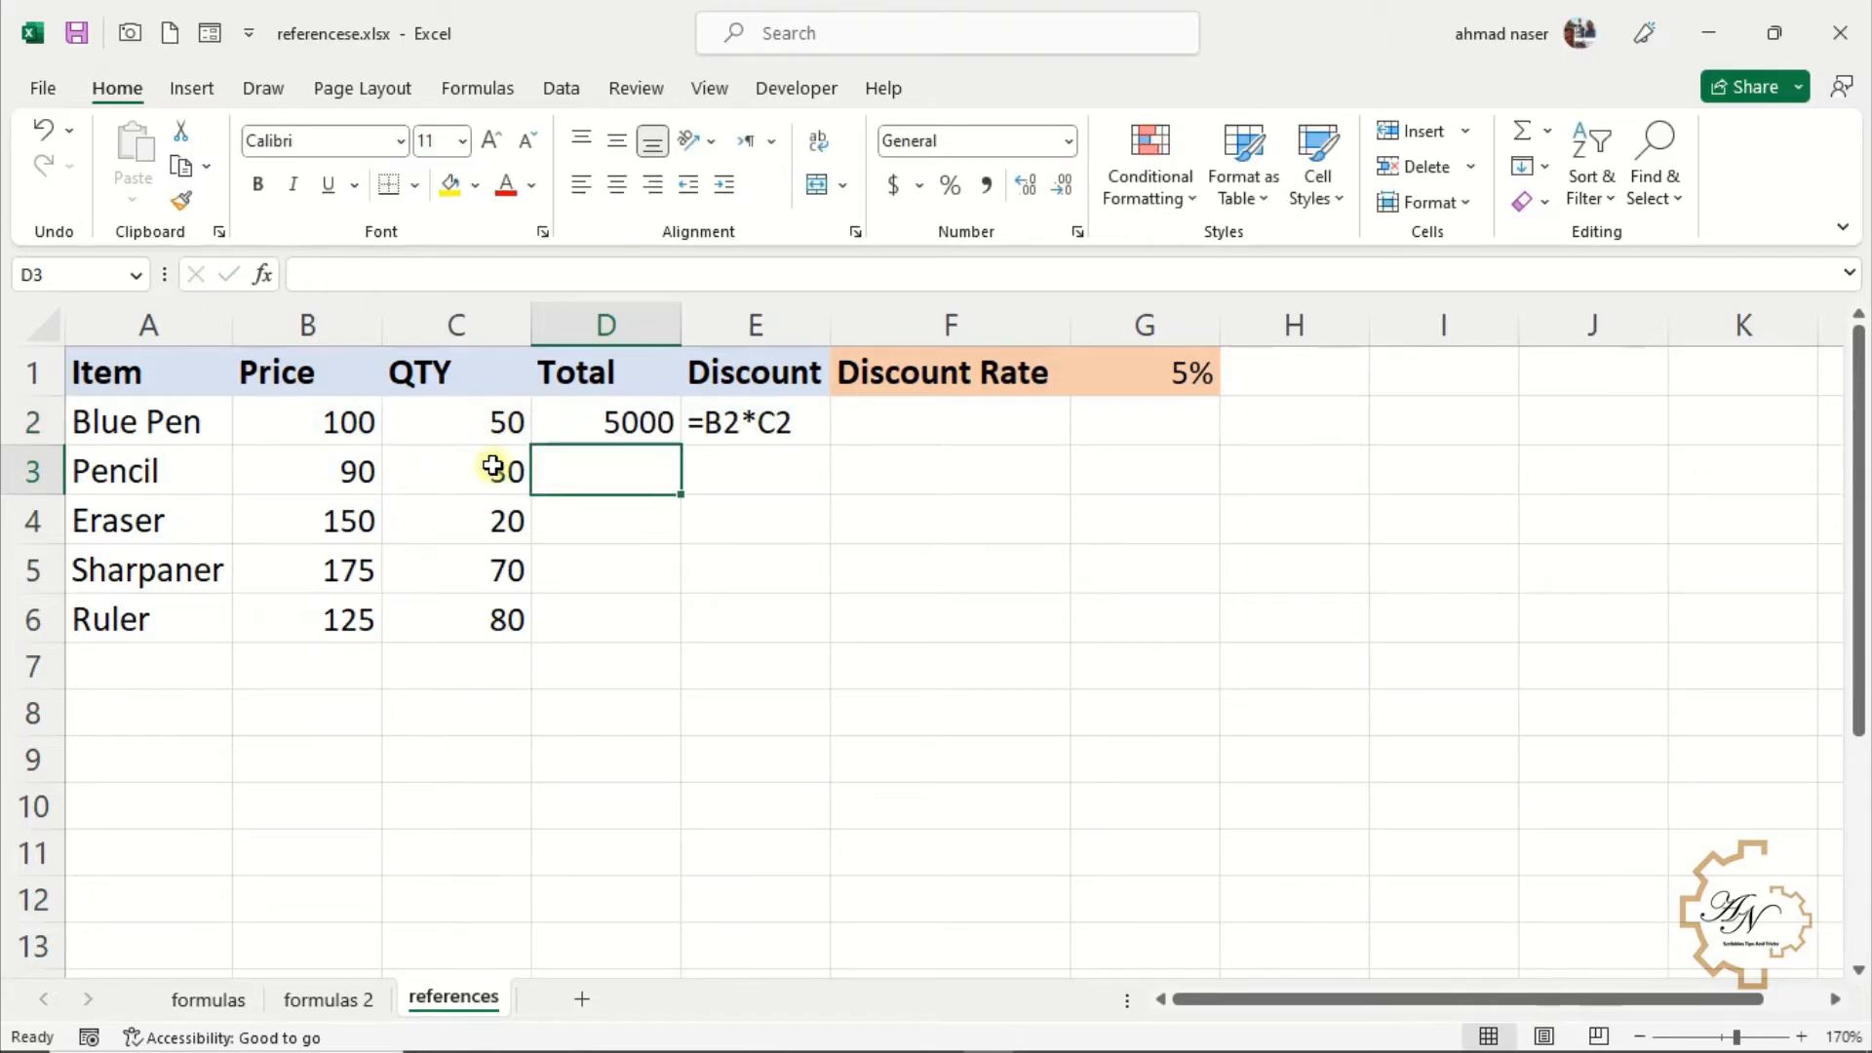
pyautogui.click(596, 422)
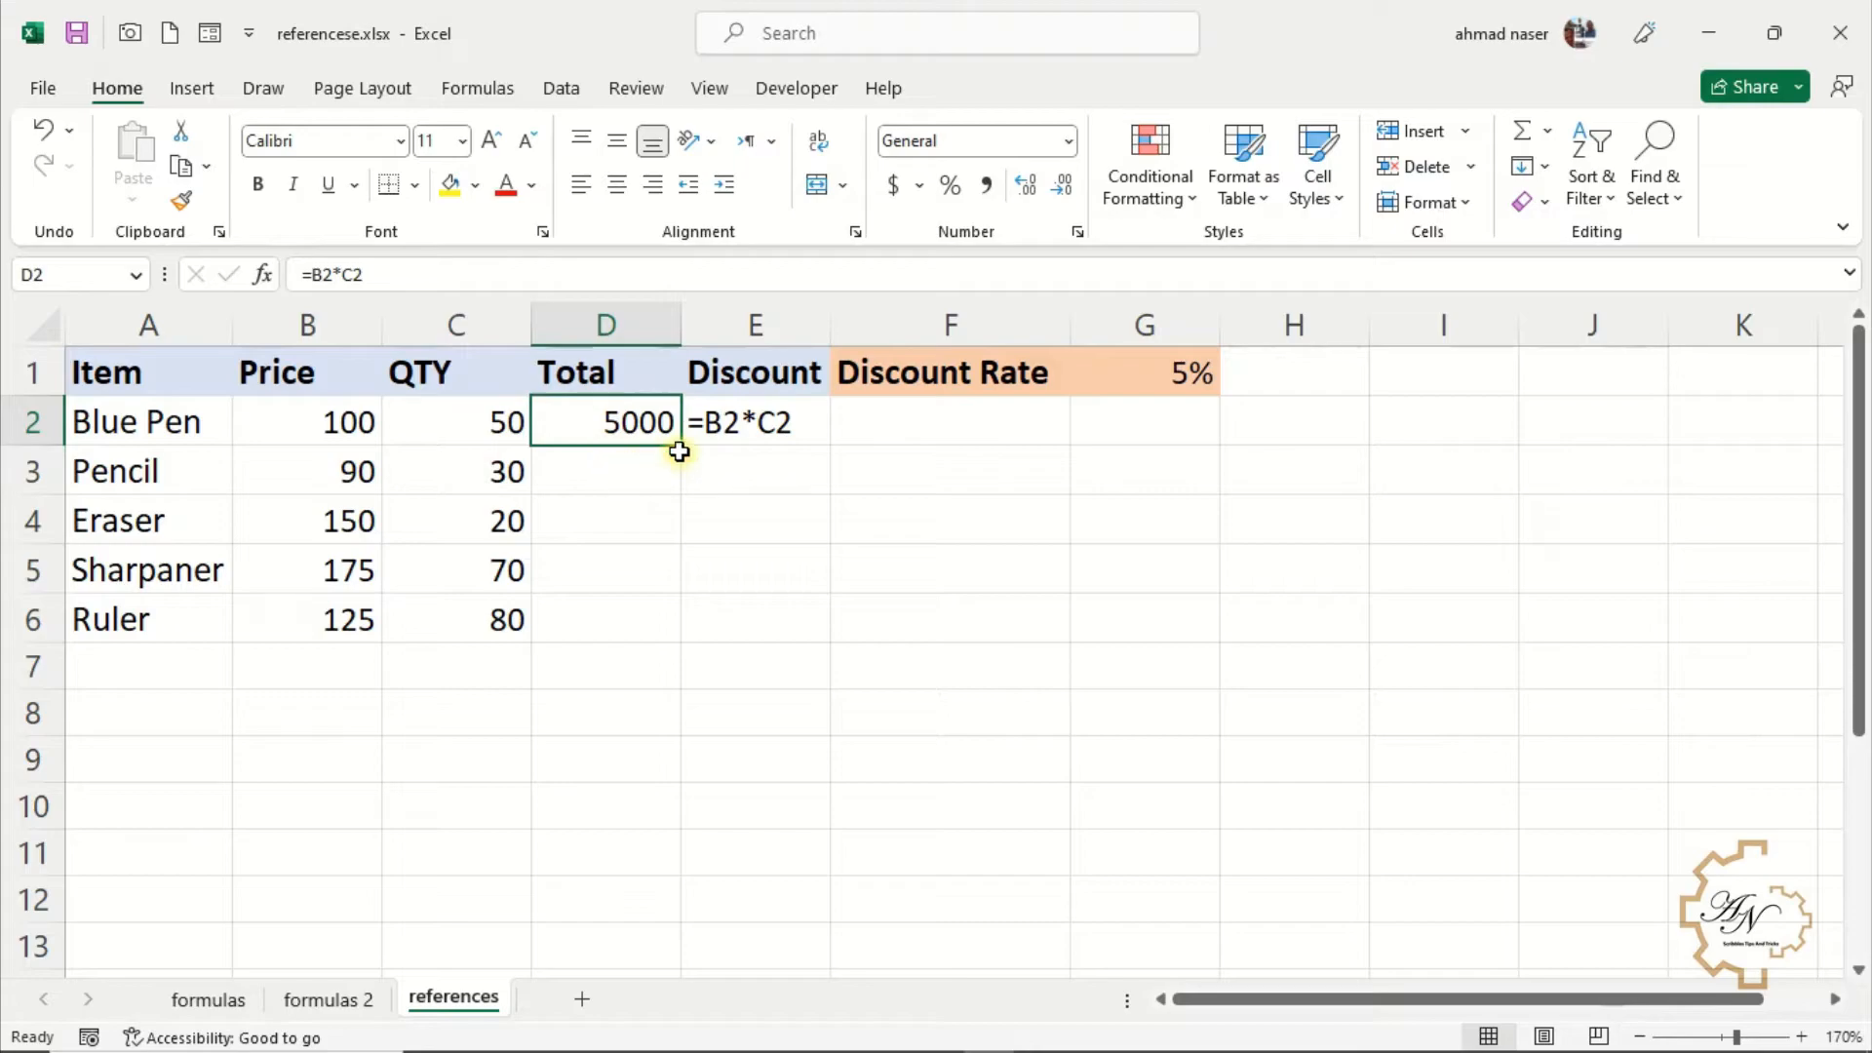
pyautogui.moveTo(680, 445); pyautogui.dragTo(681, 634)
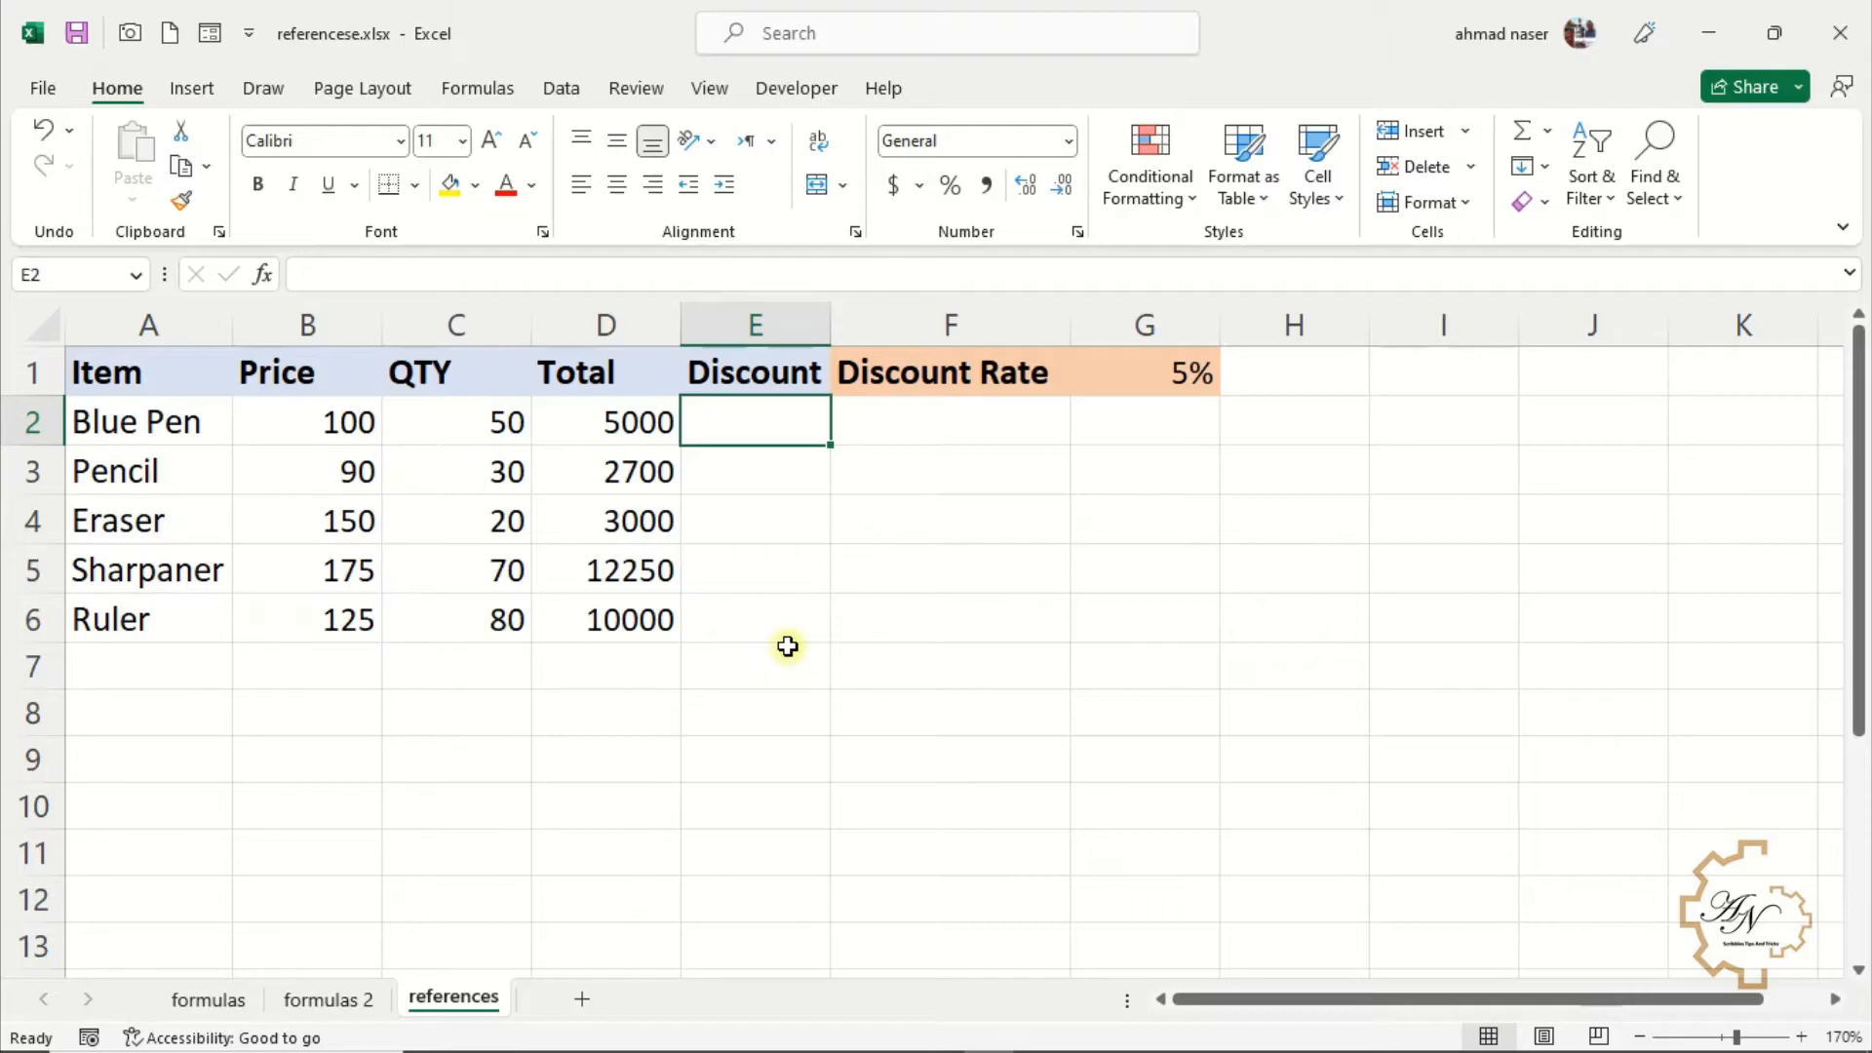
# Calculate the Blue Pen discount in E2 with the formula =D2*$G$1, locking the discount rate cell
pyautogui.click(1146, 372)
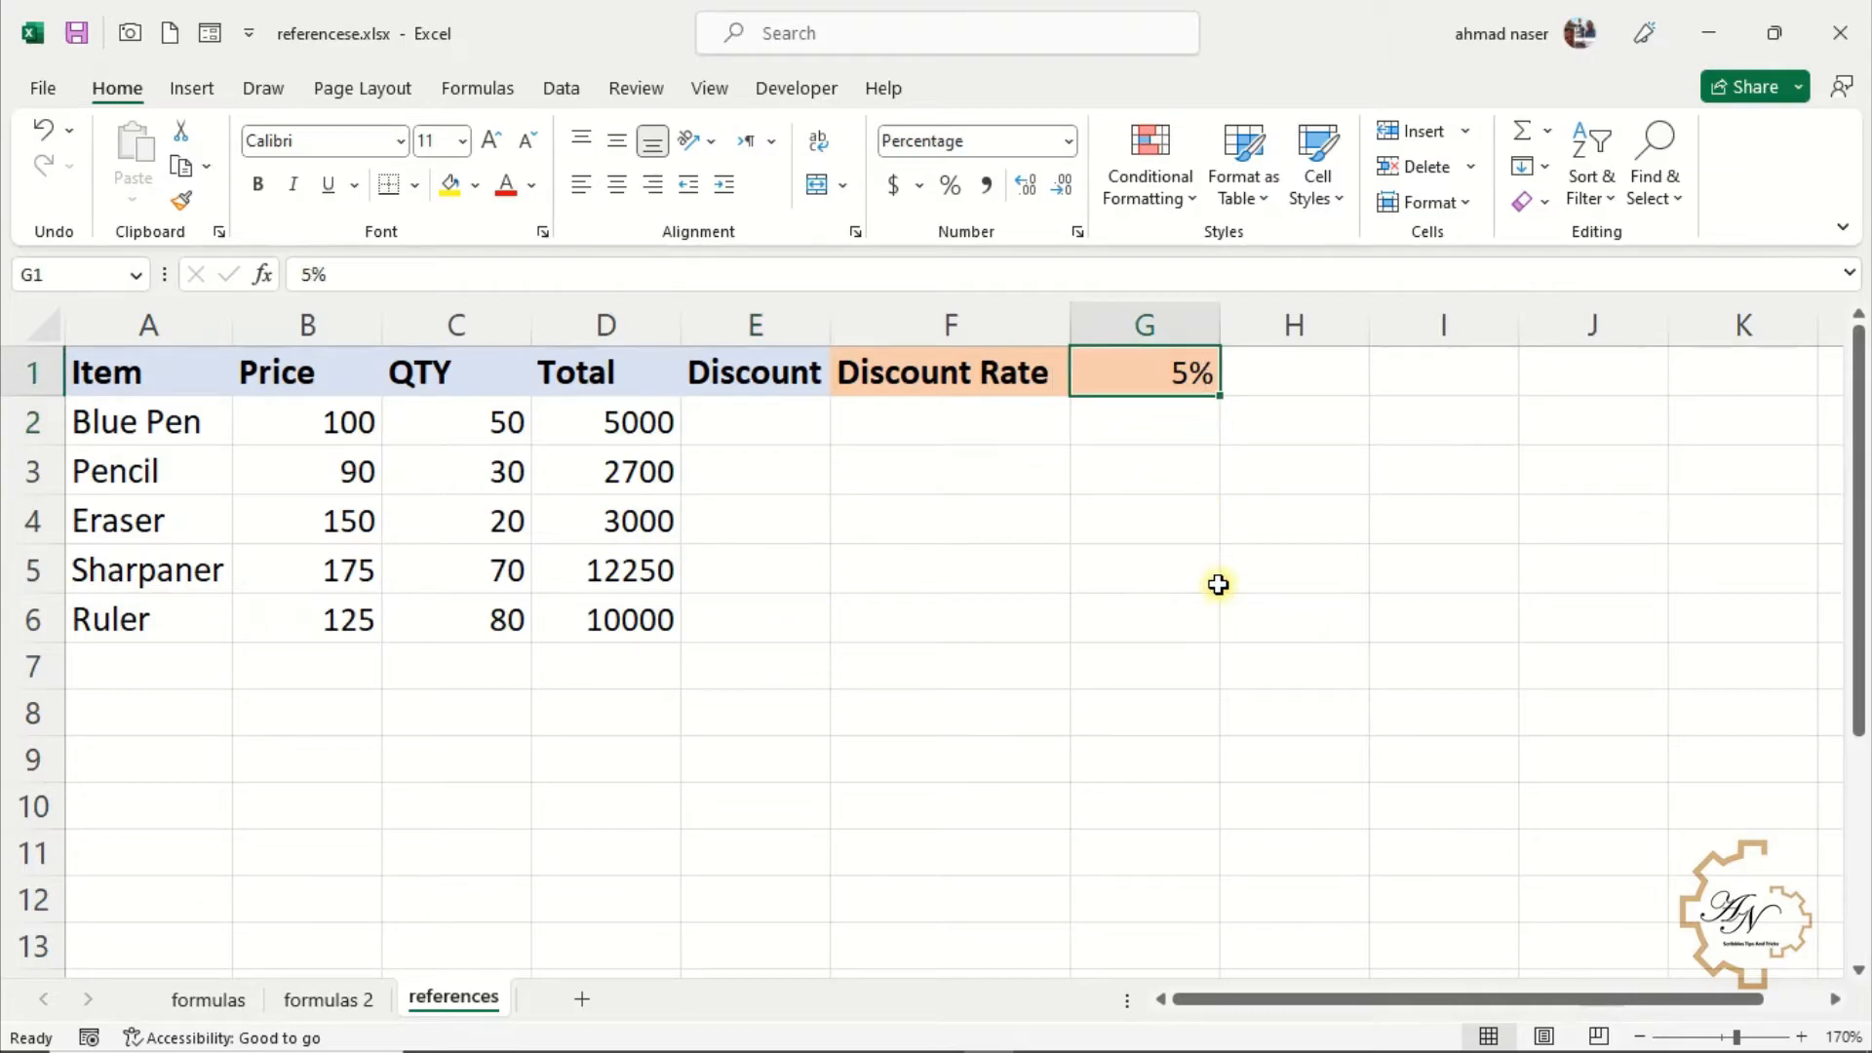
pyautogui.click(775, 433)
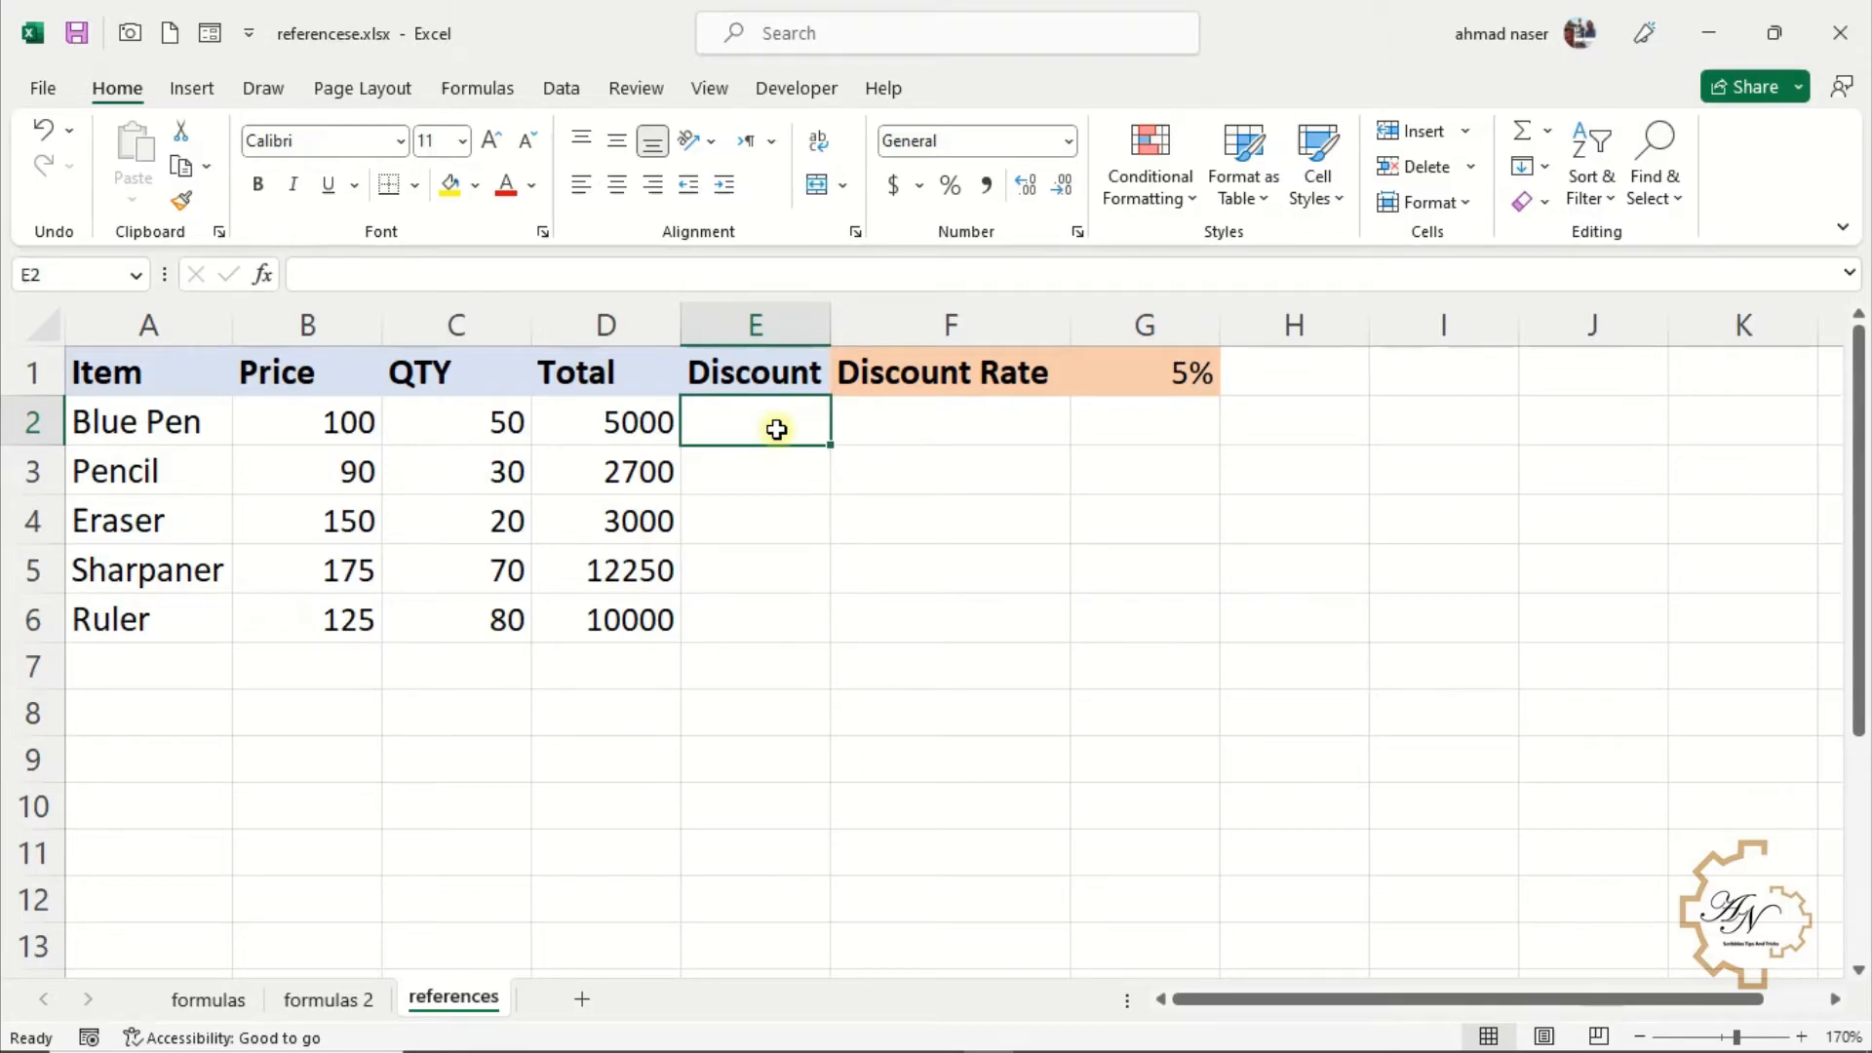
pyautogui.write('=')
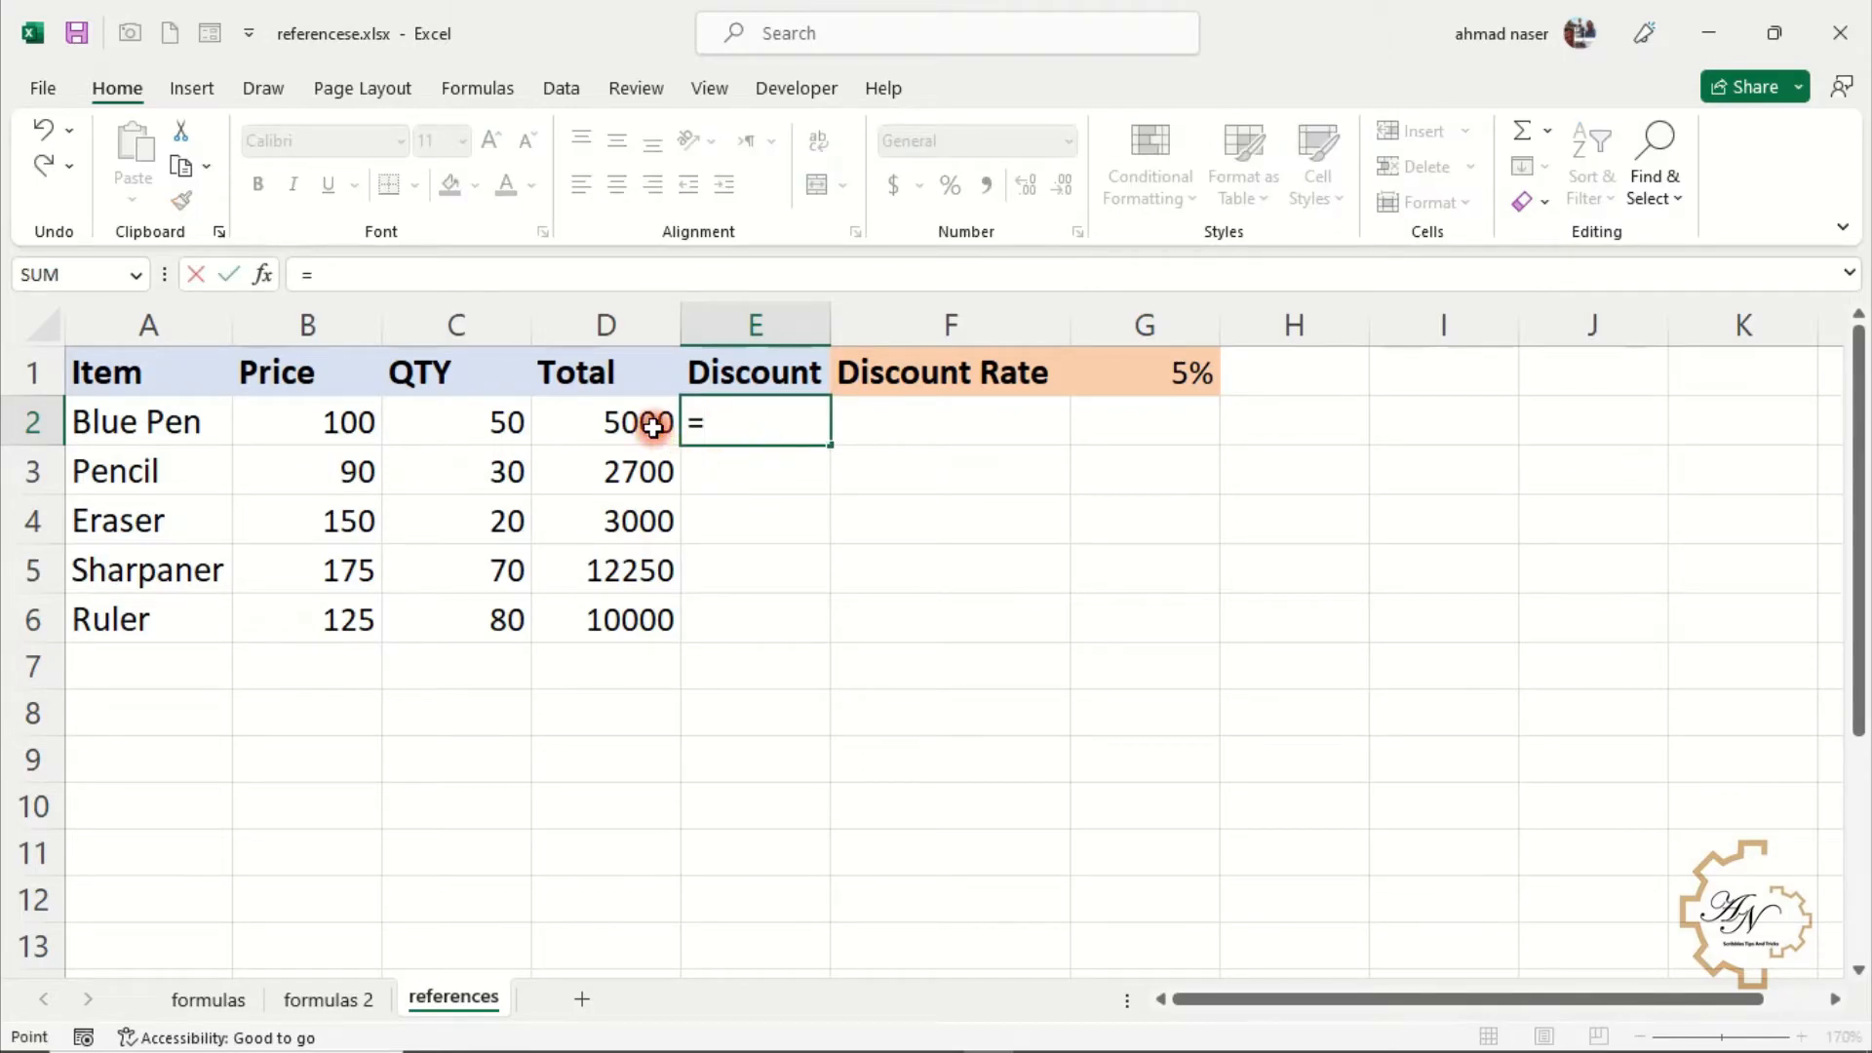
pyautogui.click(663, 427)
pyautogui.write('*')
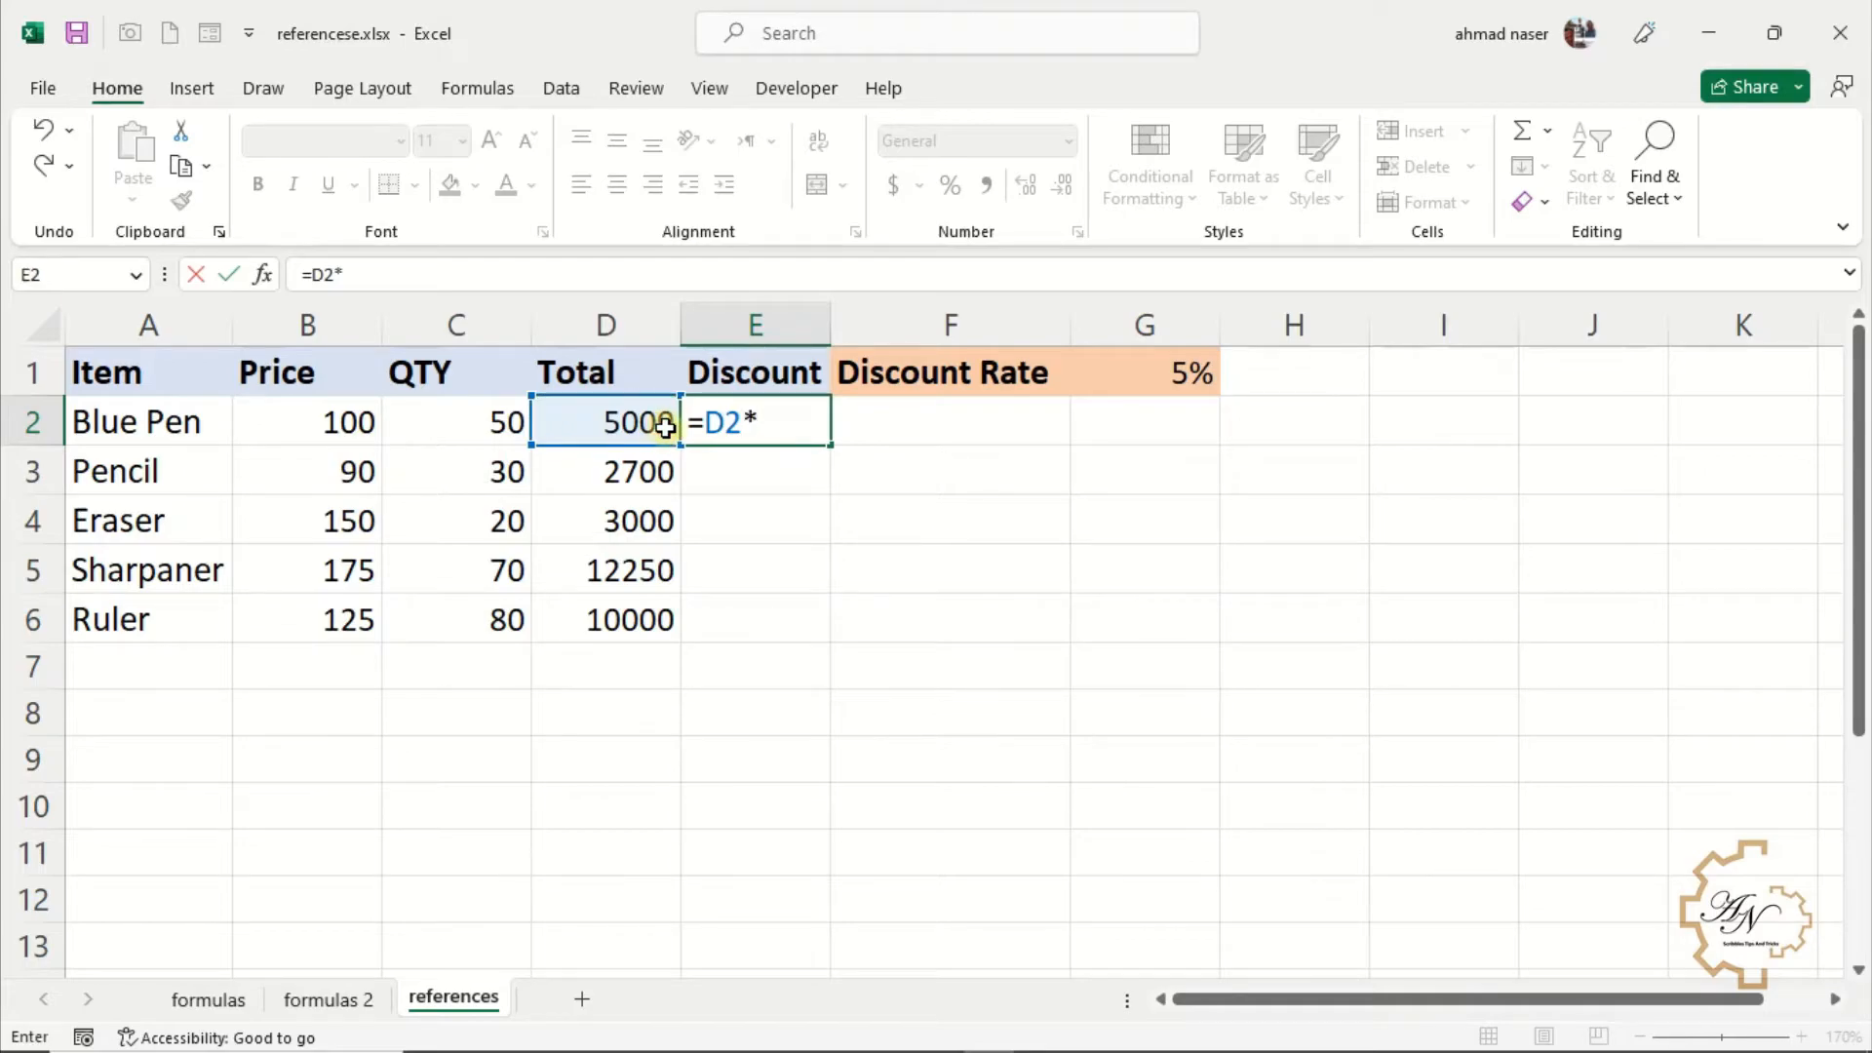
pyautogui.write('$g$1')
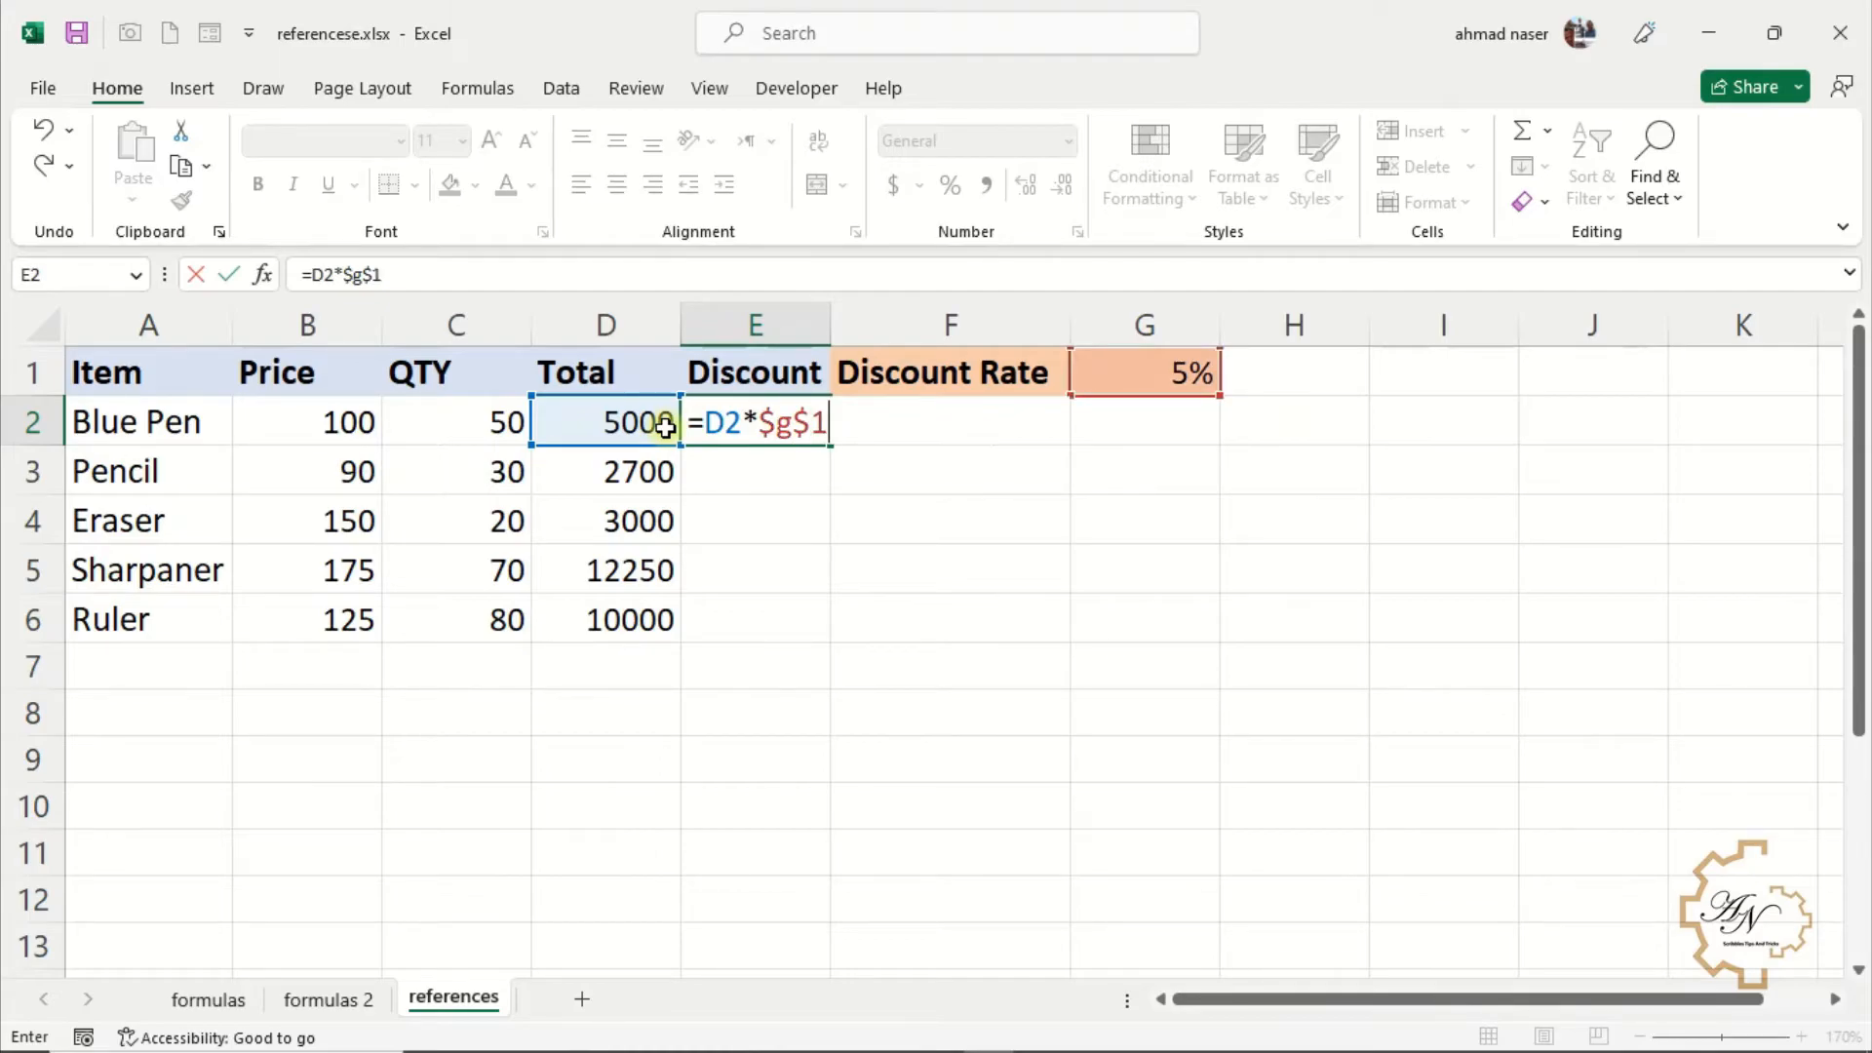
pyautogui.press('Return')
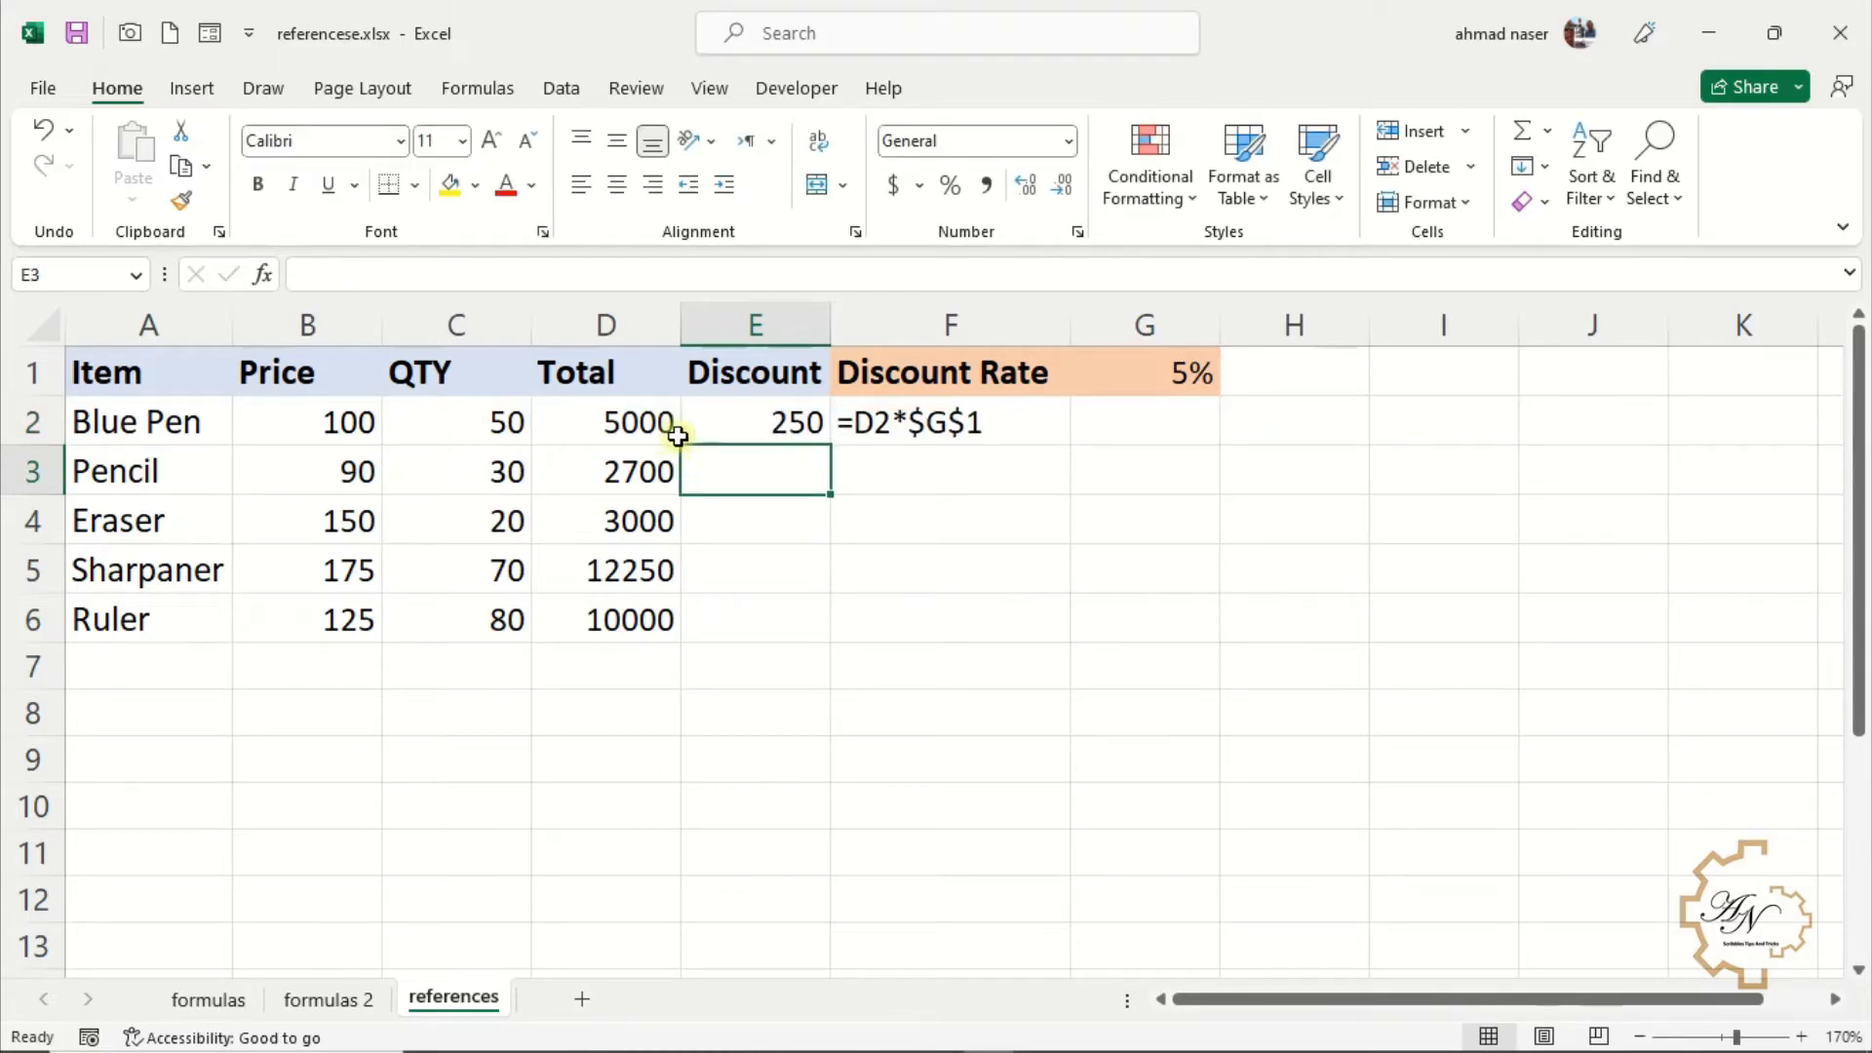
# Fill the discount formula from E2 down to E6 and inspect the copied formula in E3
pyautogui.click(739, 424)
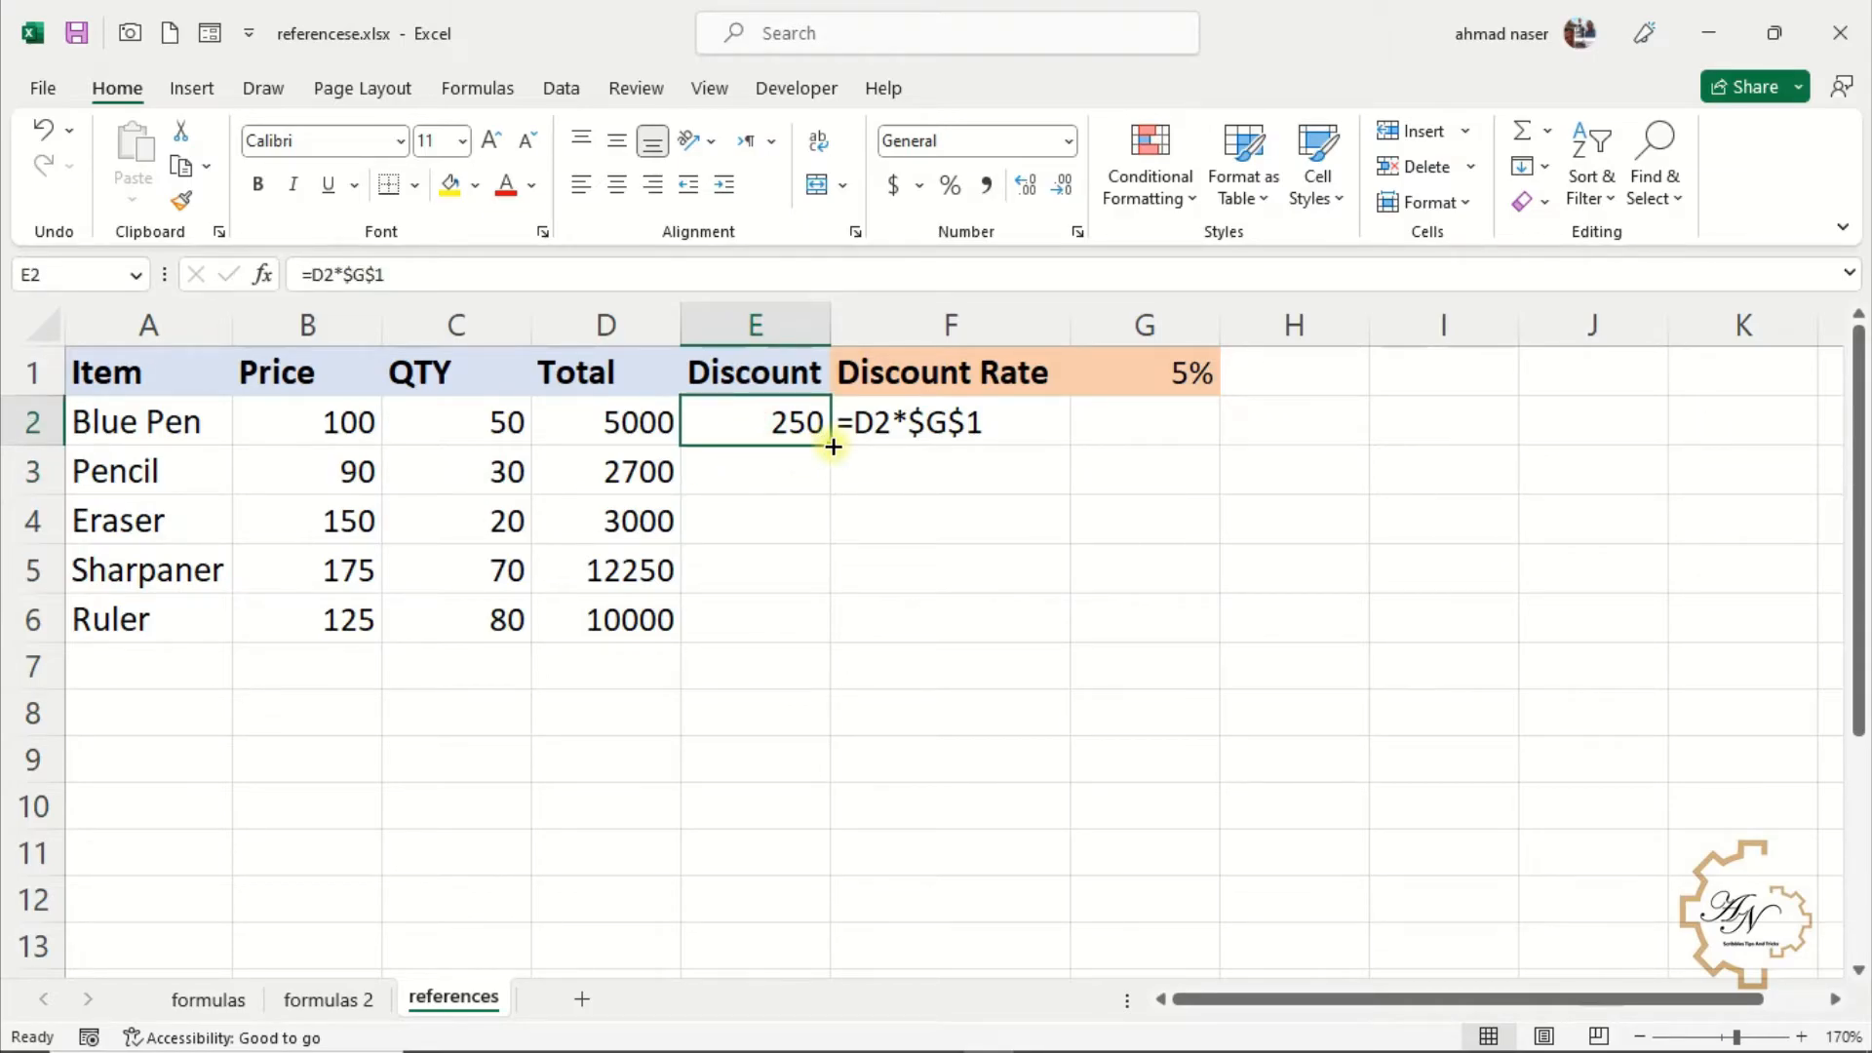
pyautogui.moveTo(833, 446); pyautogui.dragTo(835, 638)
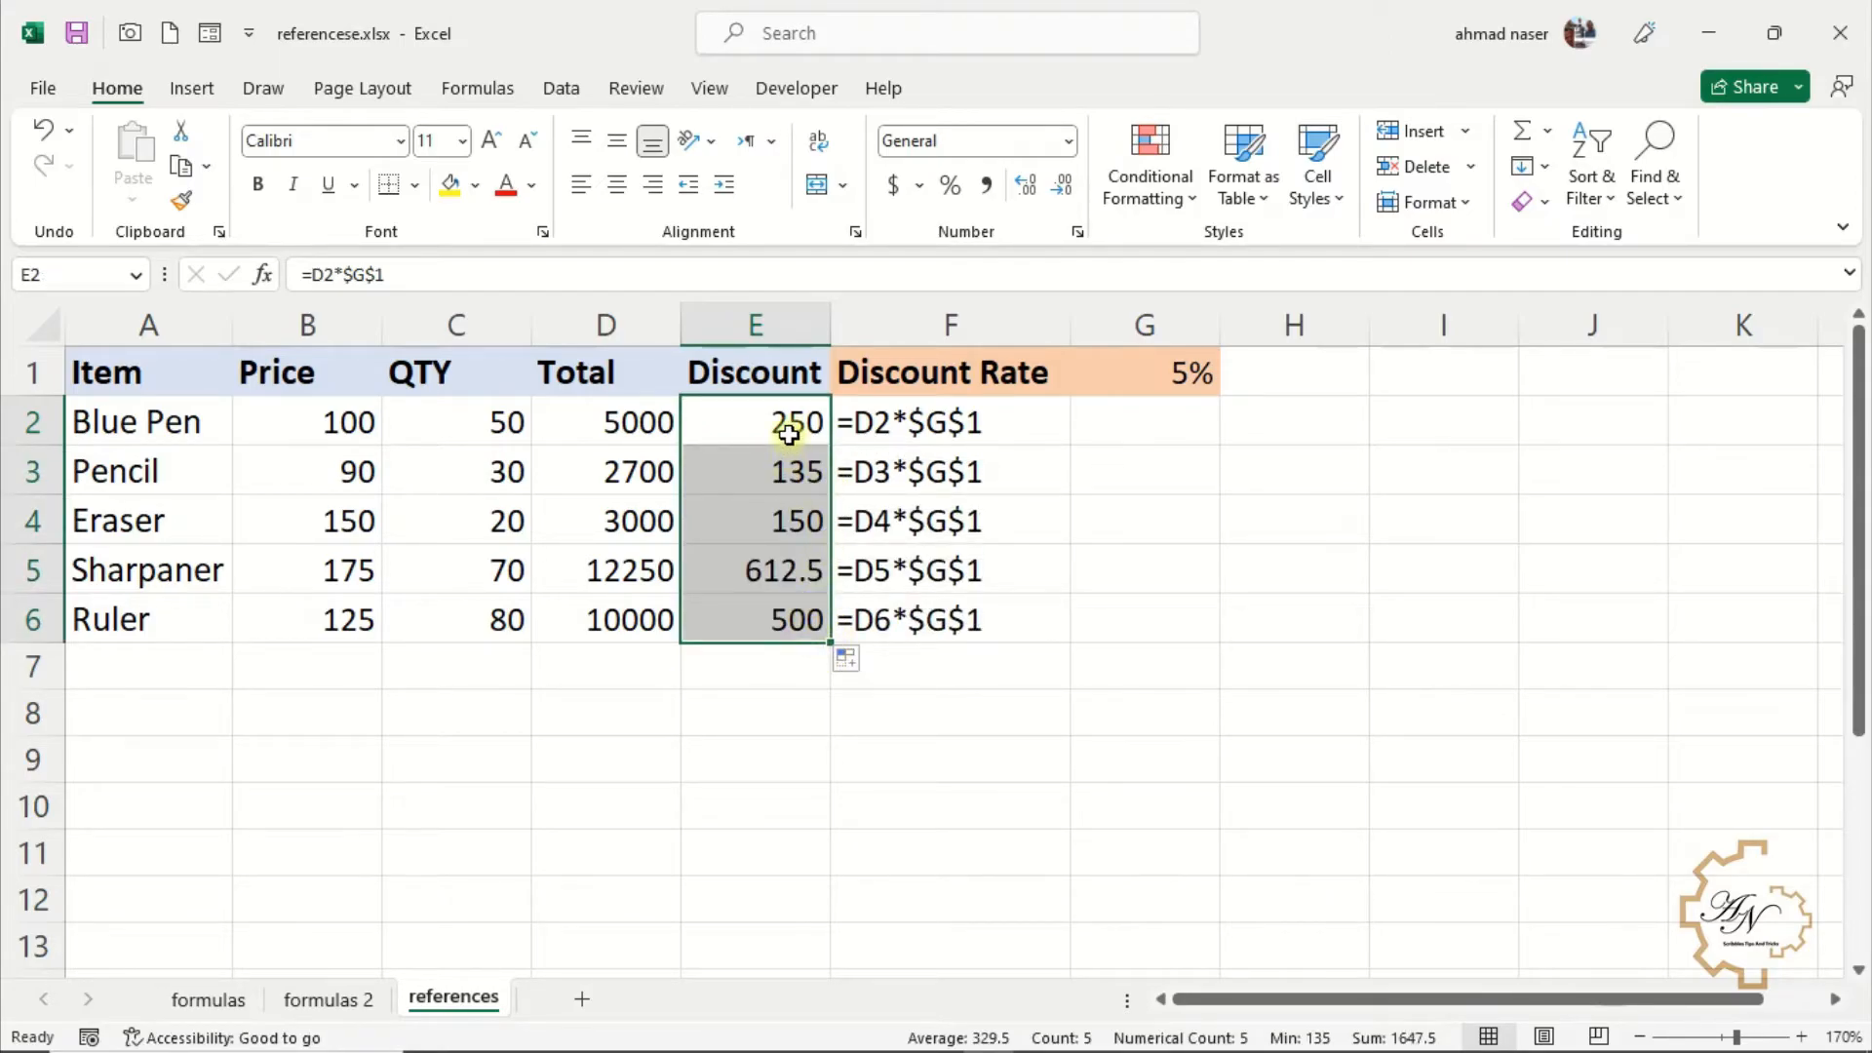
pyautogui.click(782, 472)
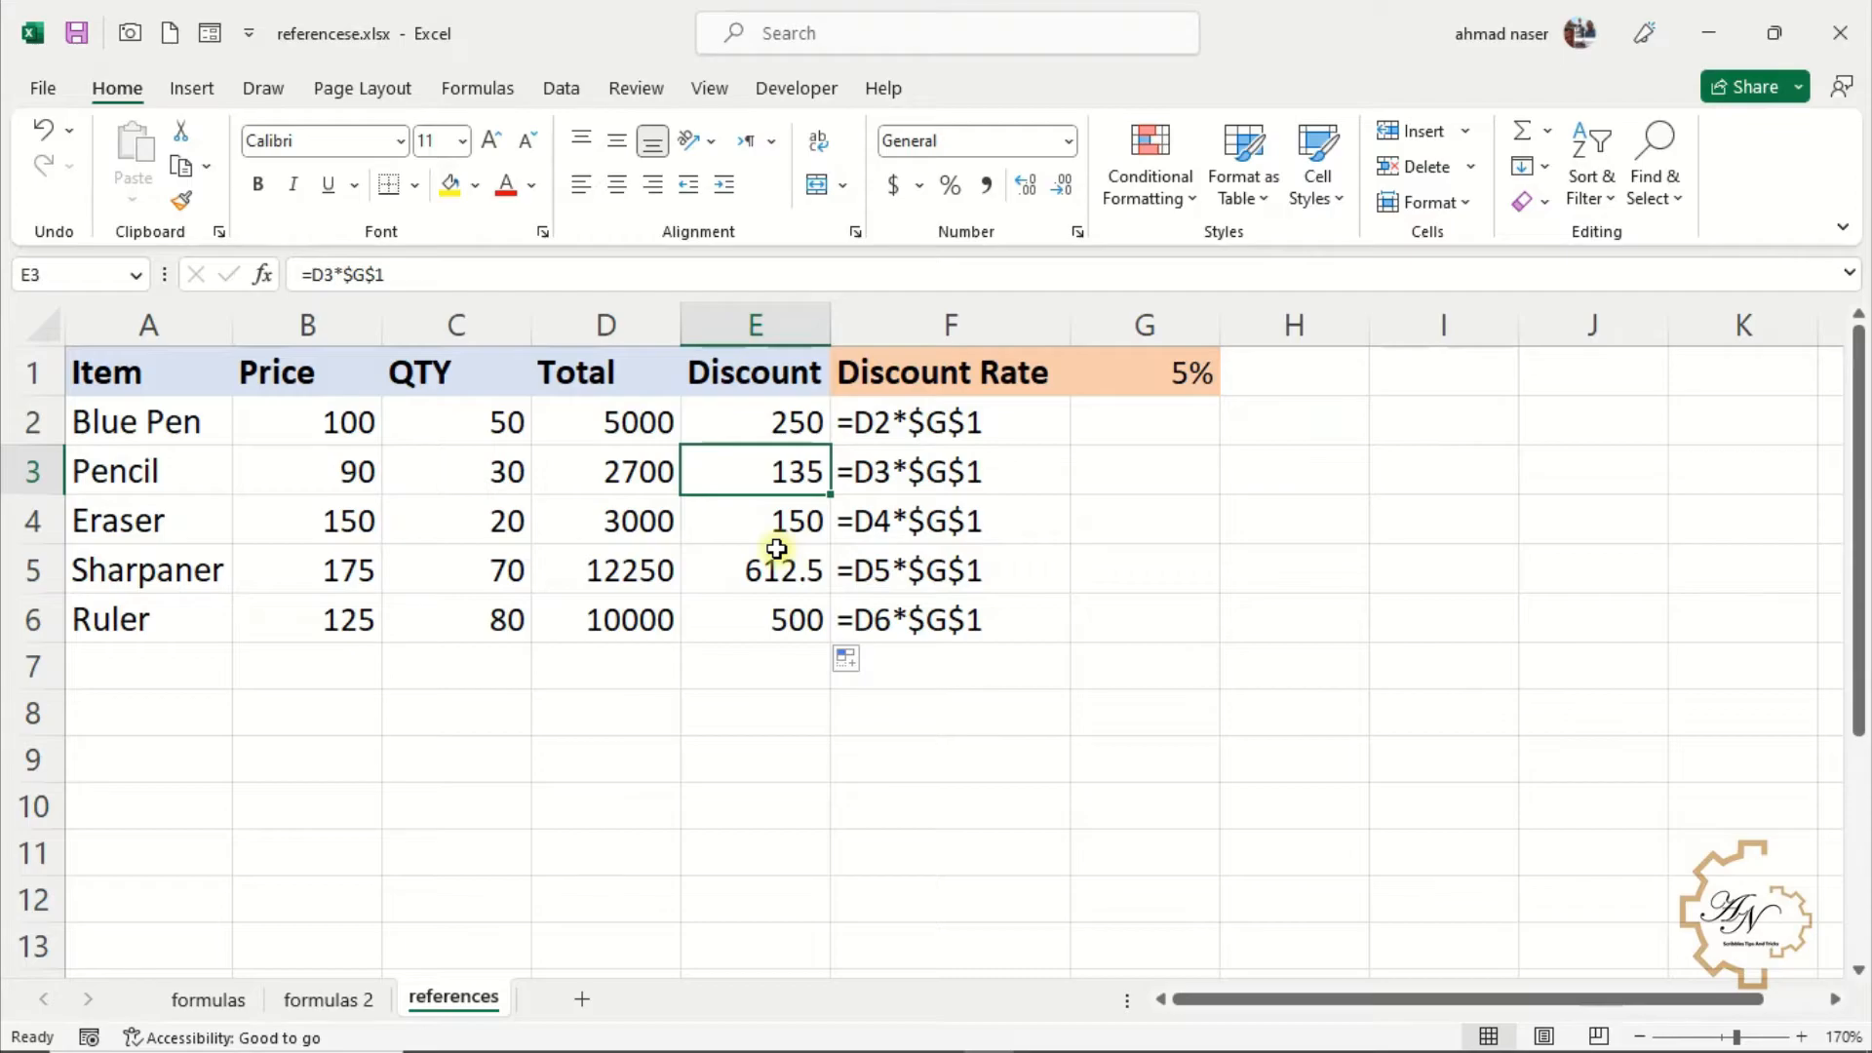
pyautogui.click(856, 472)
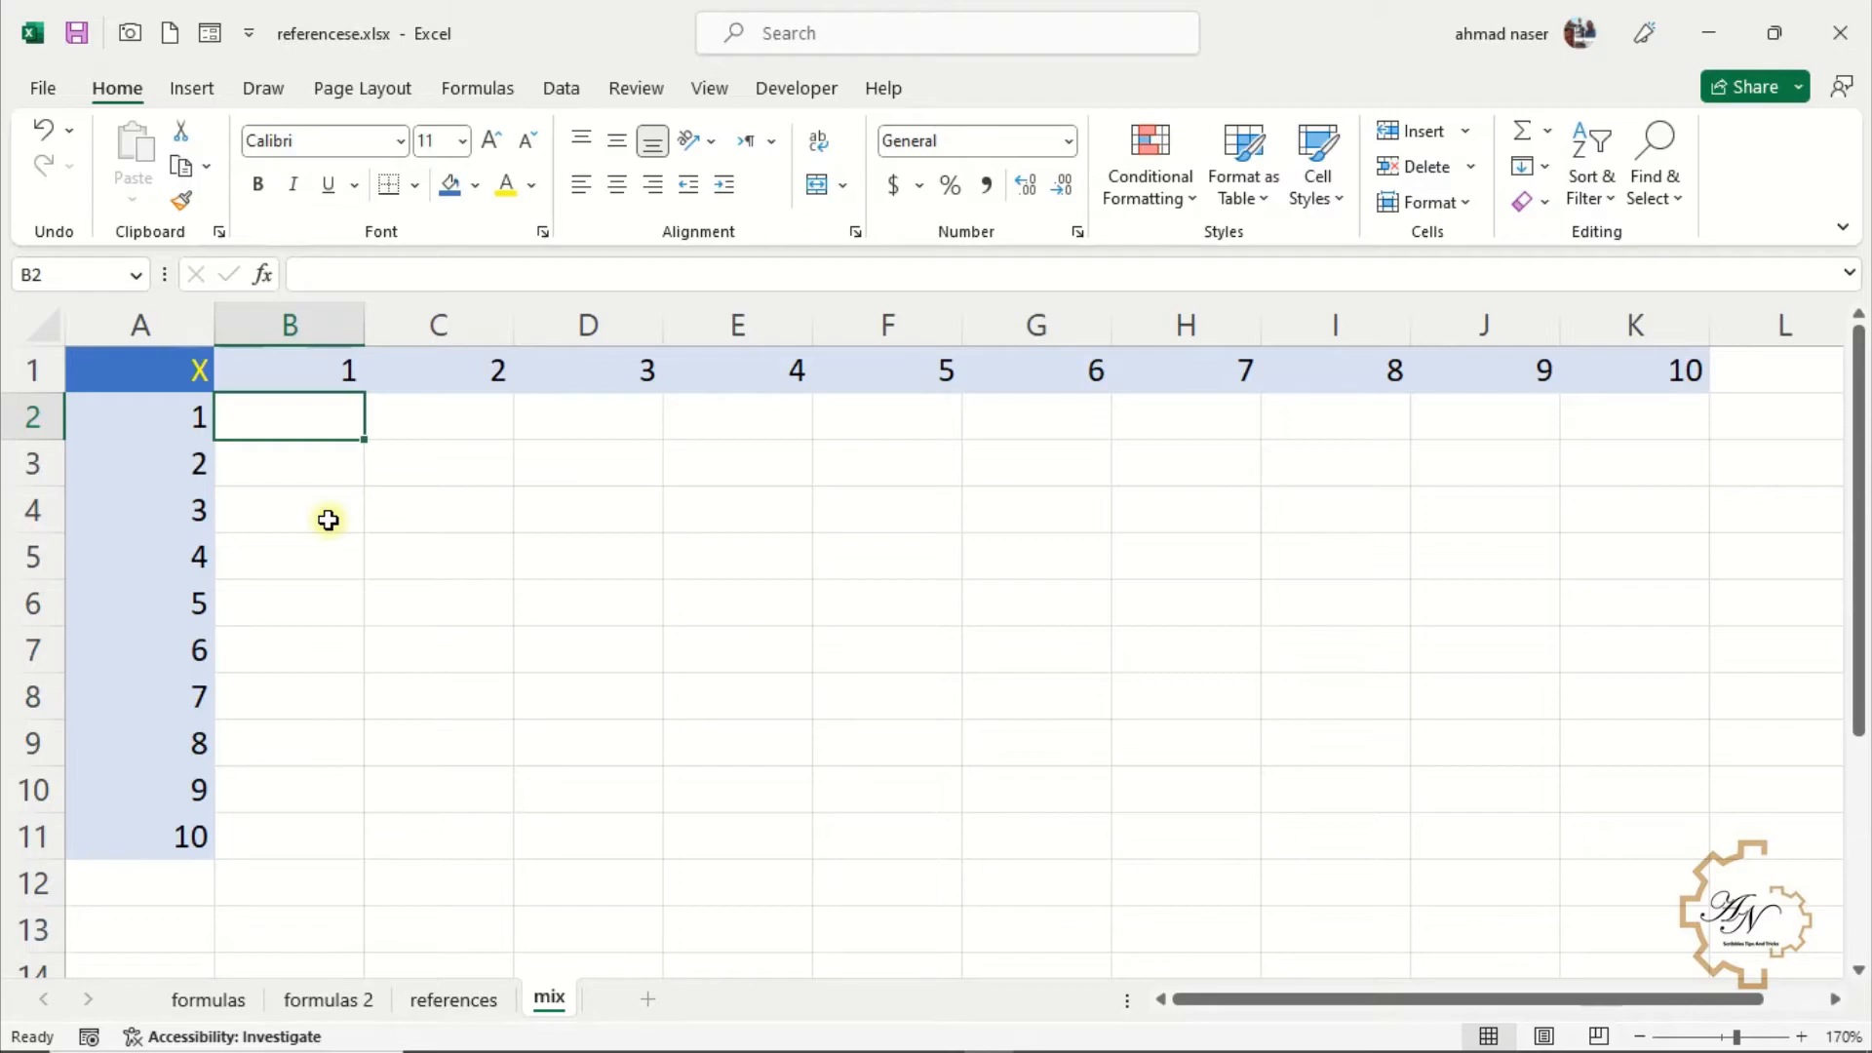
# Enter the mixed-reference formula =b$1*$a2 in B2 of the mix sheet
pyautogui.write('=b$1')
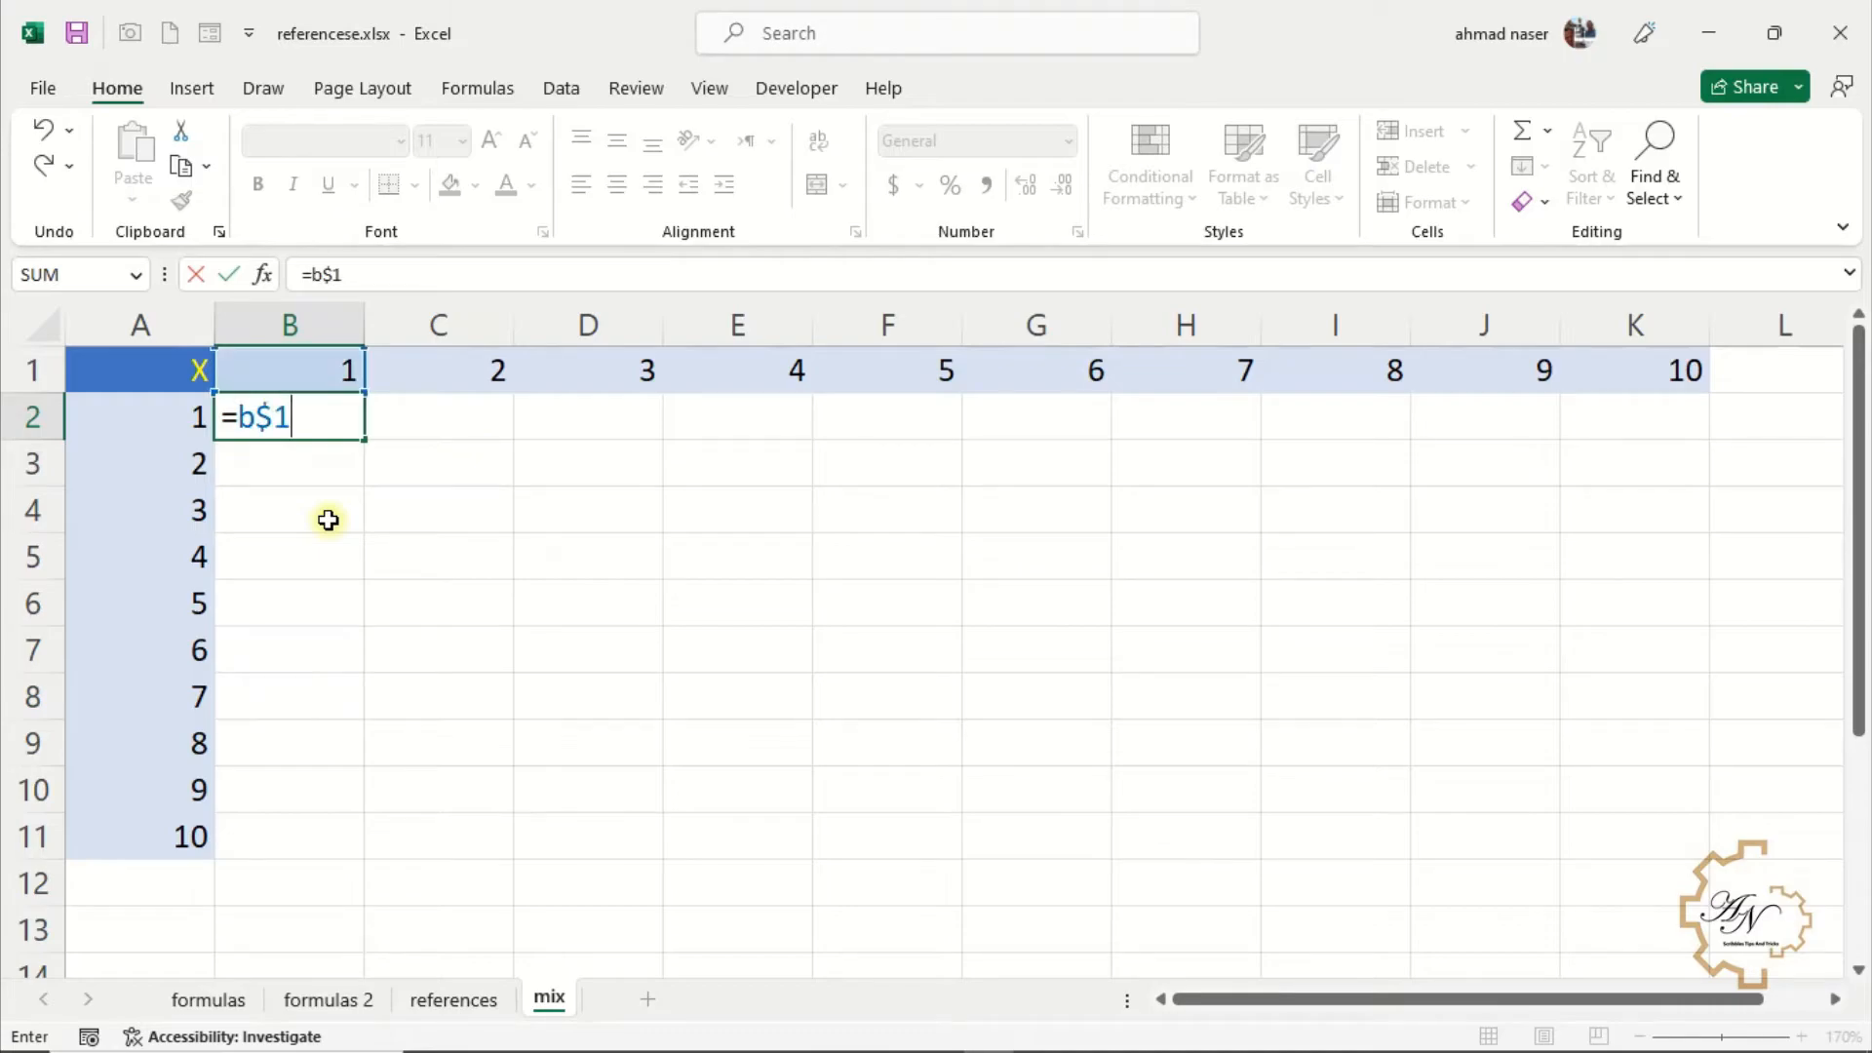
pyautogui.write('*$a2')
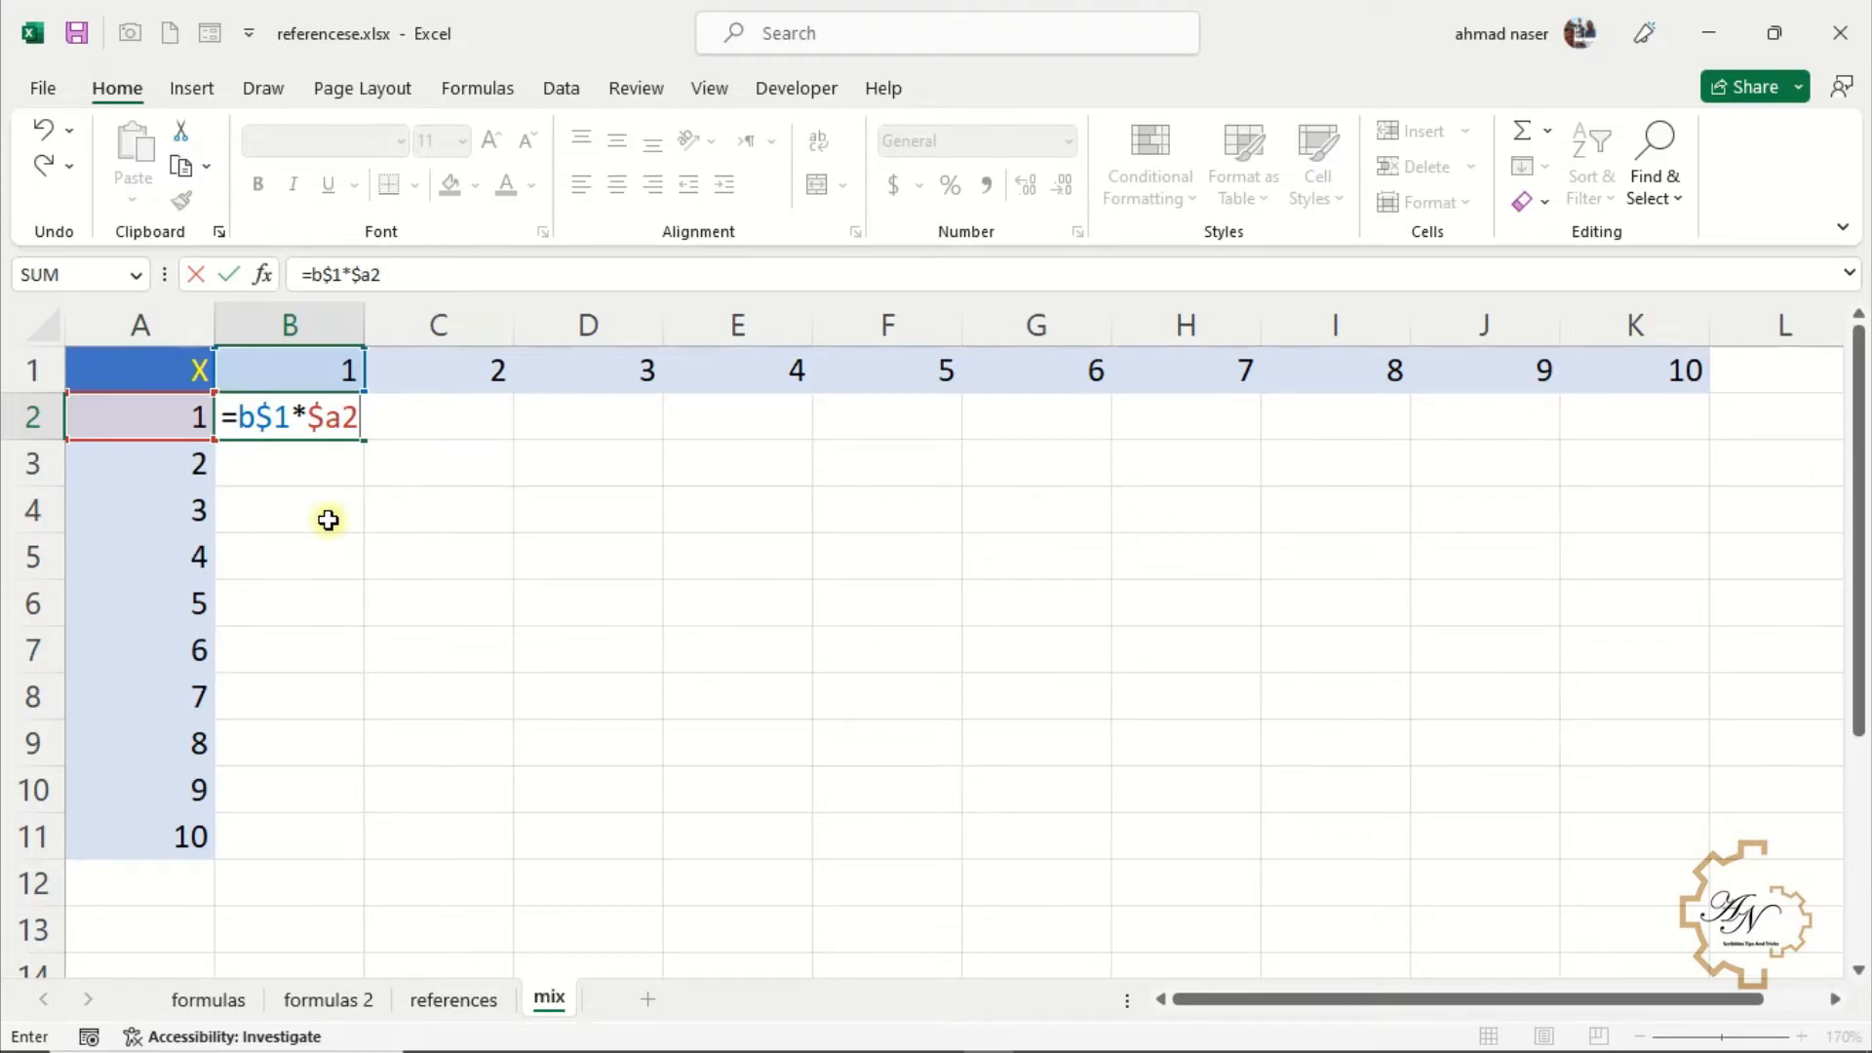
pyautogui.press('Return')
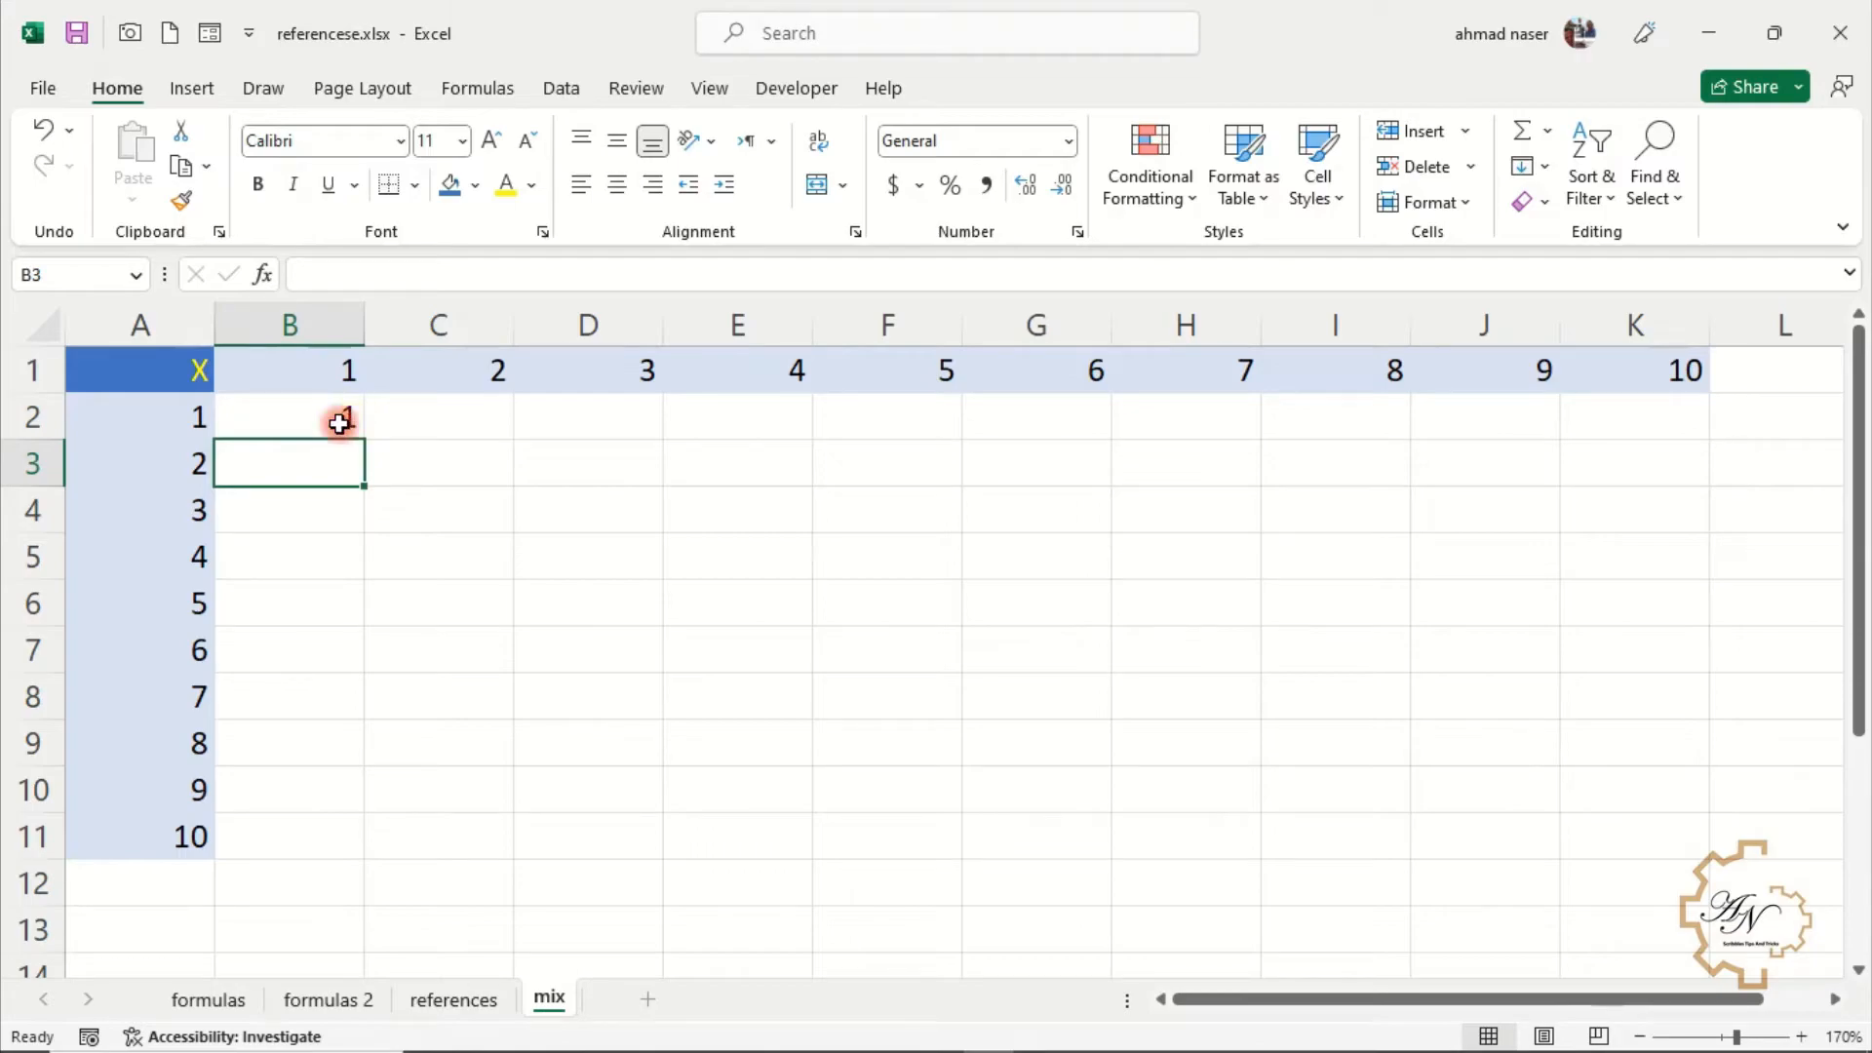
# Replace B2 with =$A2 and fill it right across to D2
pyautogui.click(339, 422)
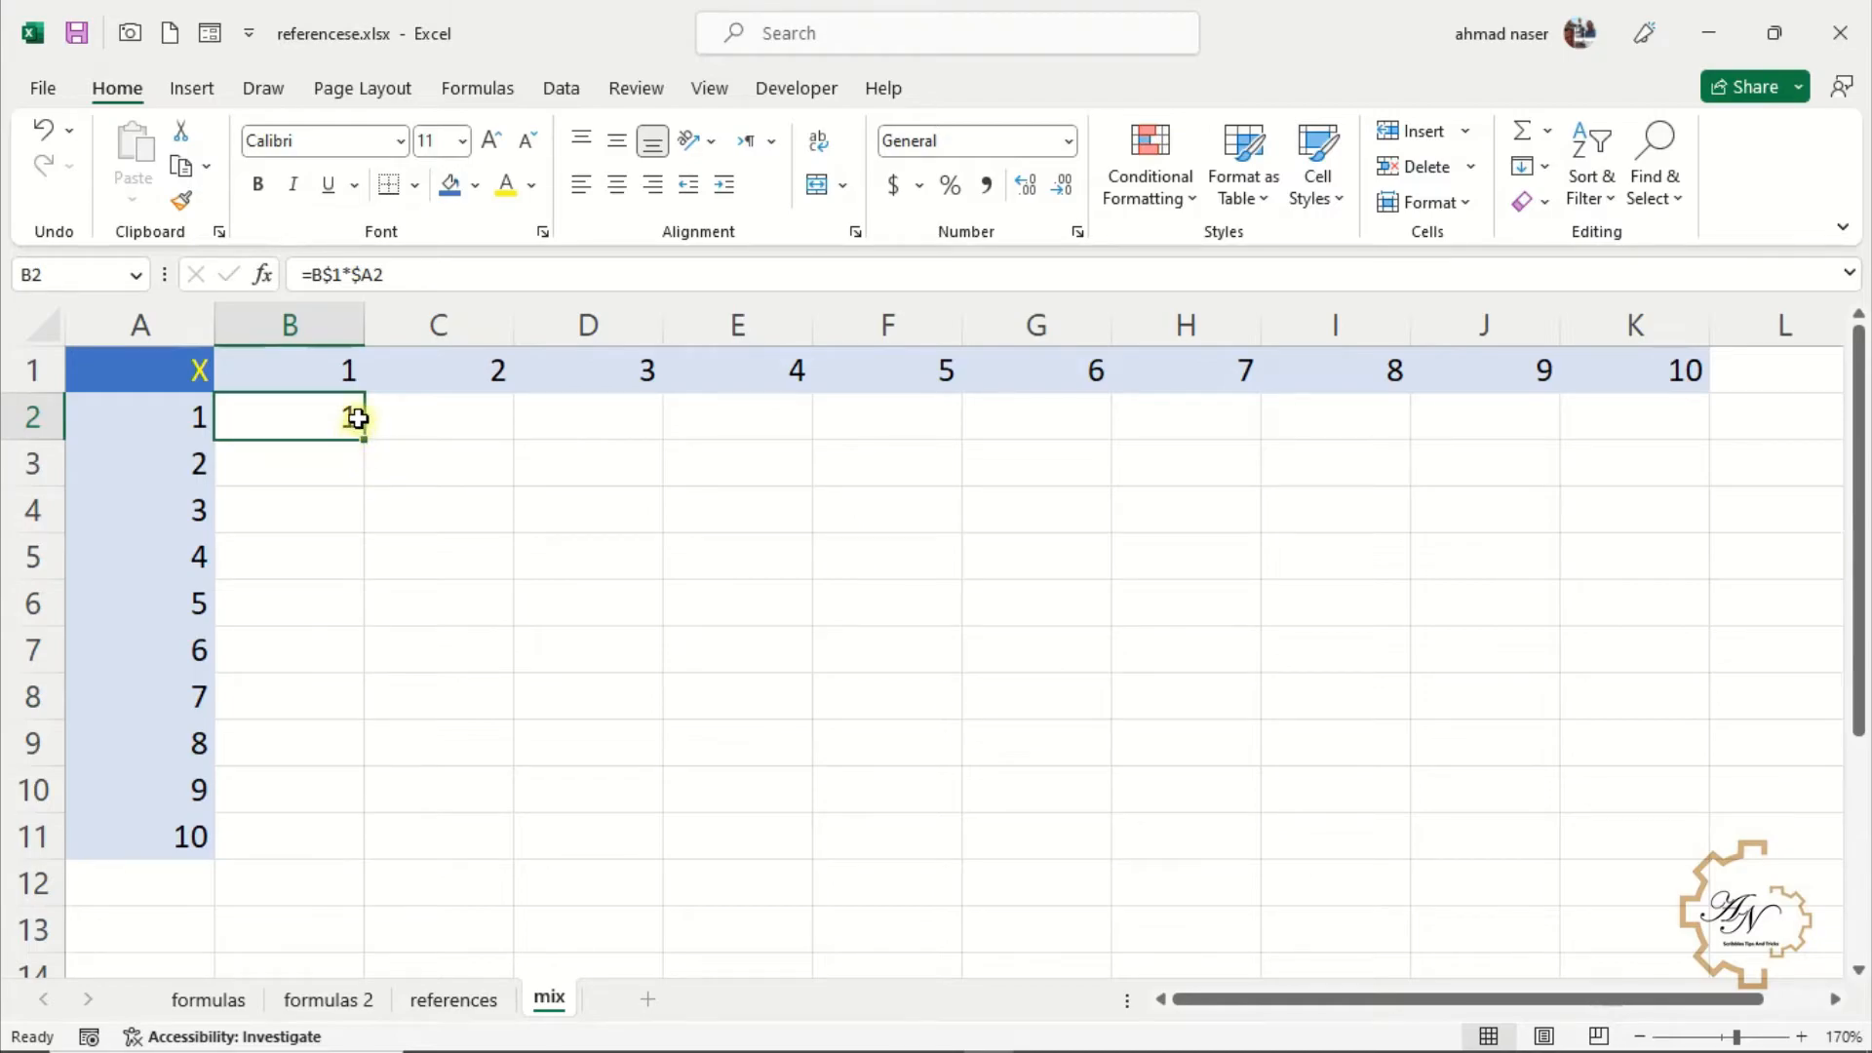
pyautogui.write('=$A2')
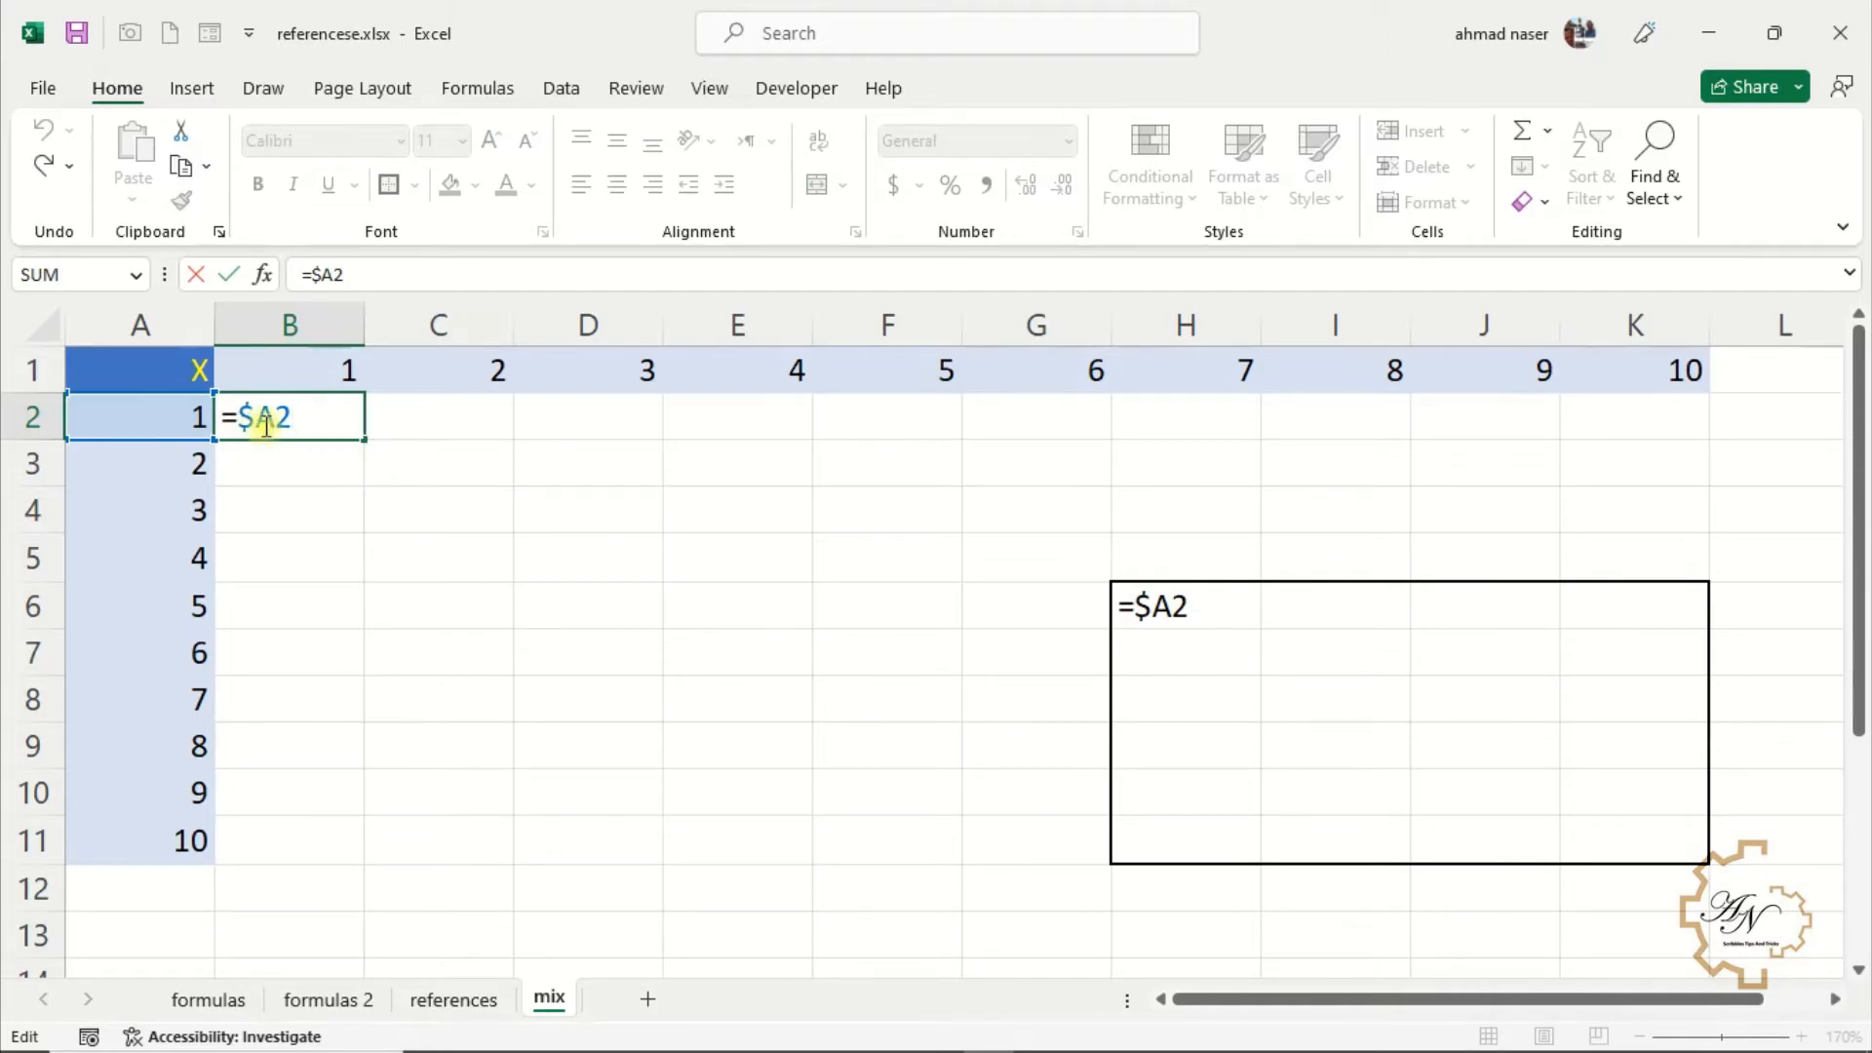
pyautogui.press('Return')
pyautogui.click(320, 415)
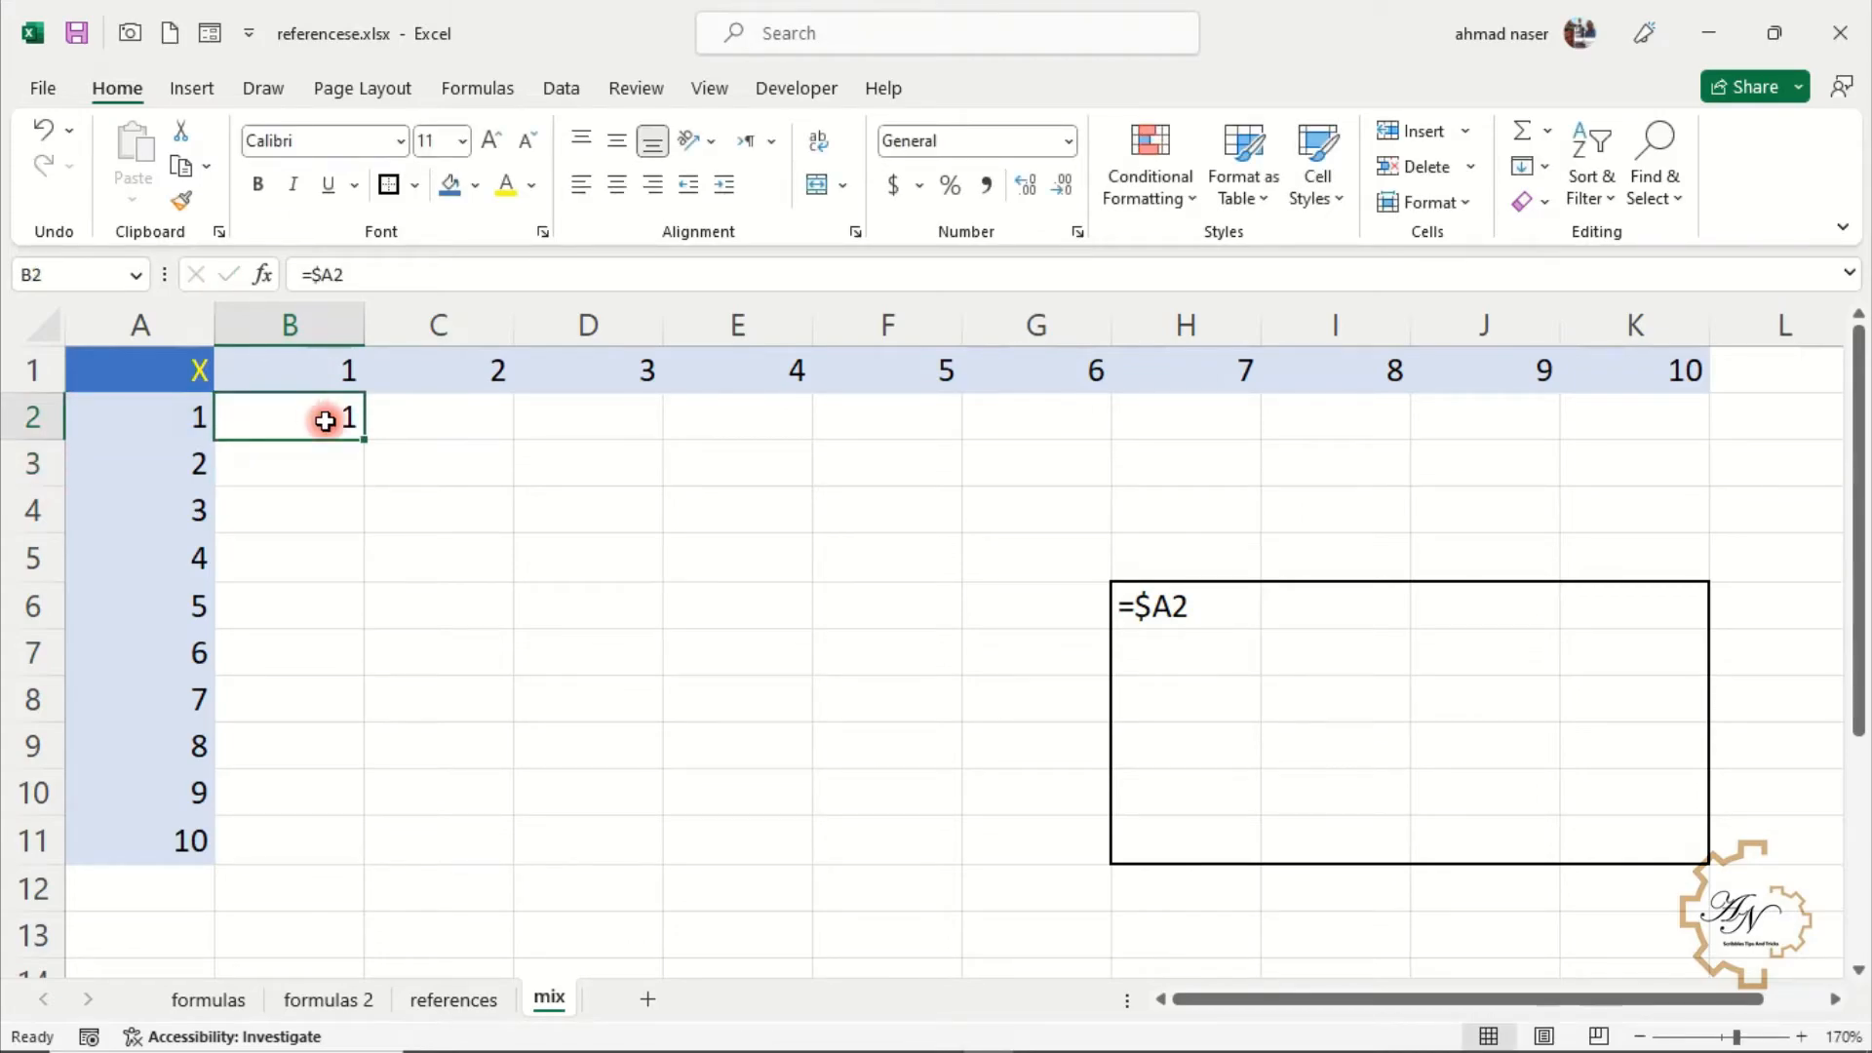
pyautogui.moveTo(363, 437); pyautogui.dragTo(657, 430)
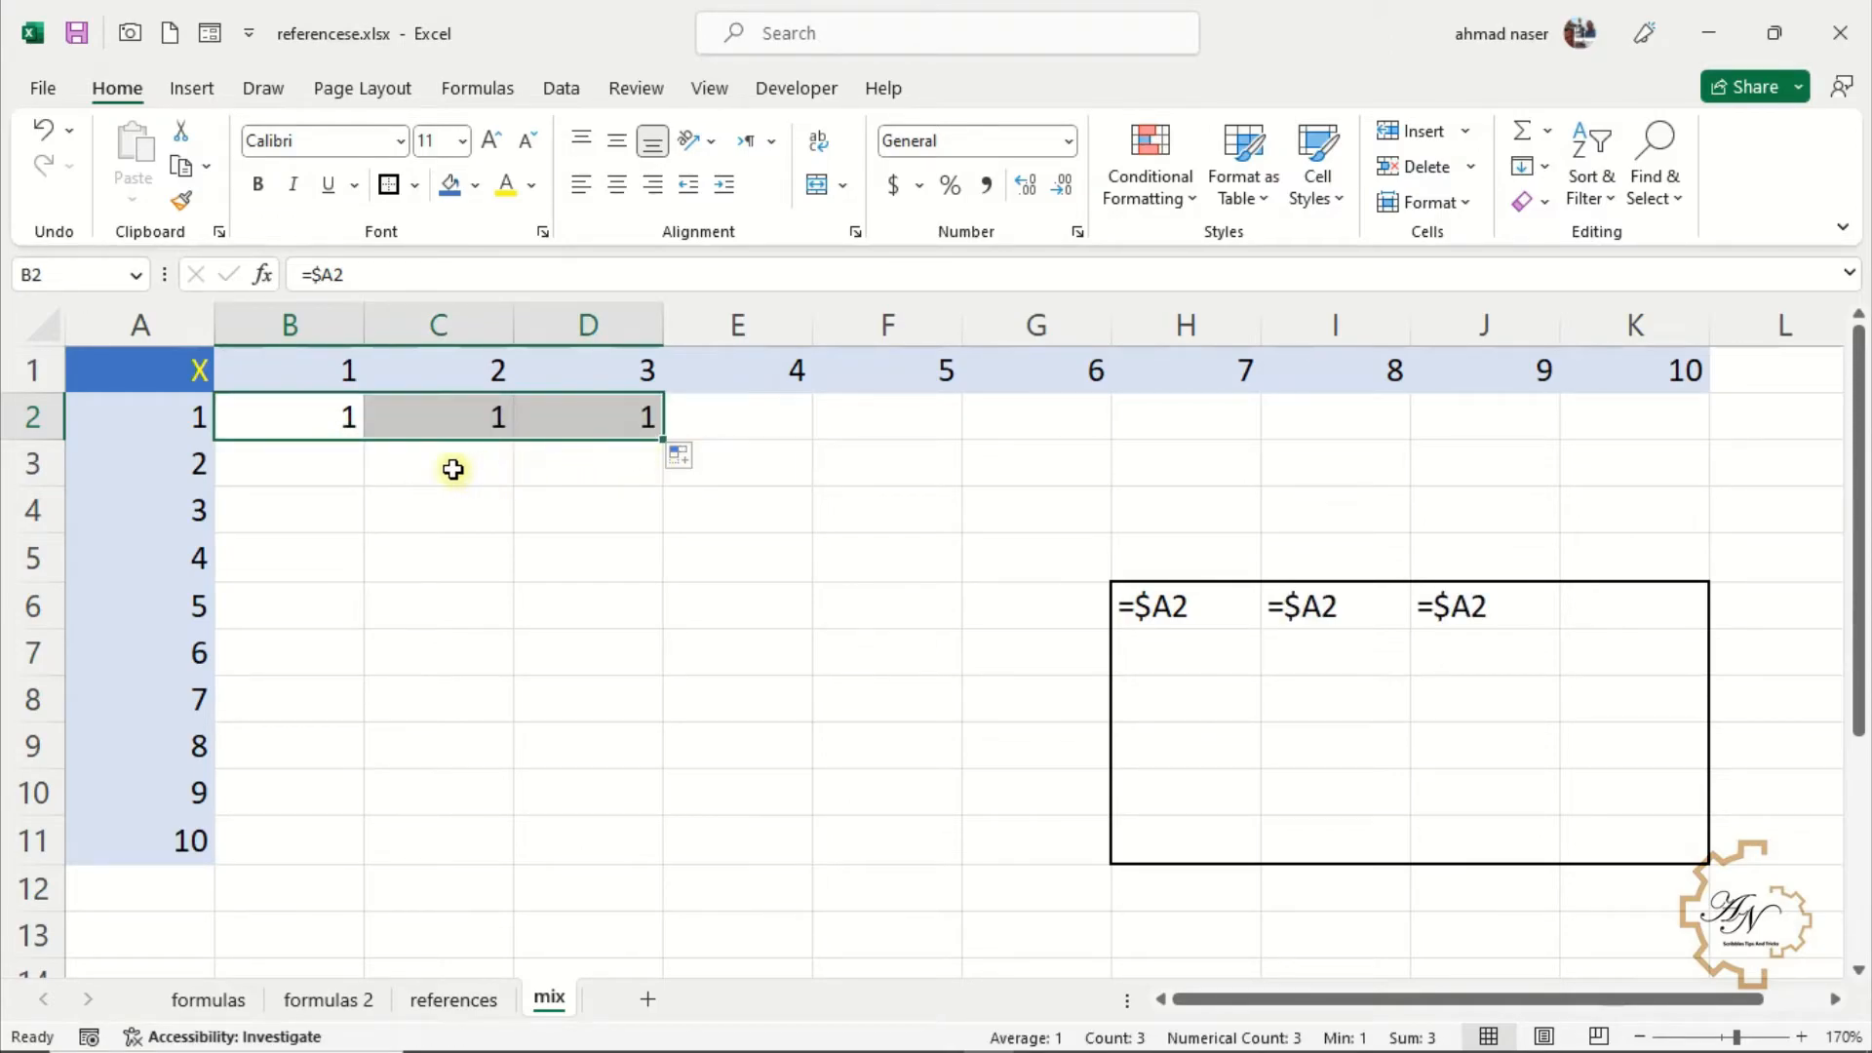
# Replace B2 with =B$1 and fill it down to B5
pyautogui.click(334, 421)
pyautogui.moveTo(364, 438); pyautogui.dragTo(373, 590)
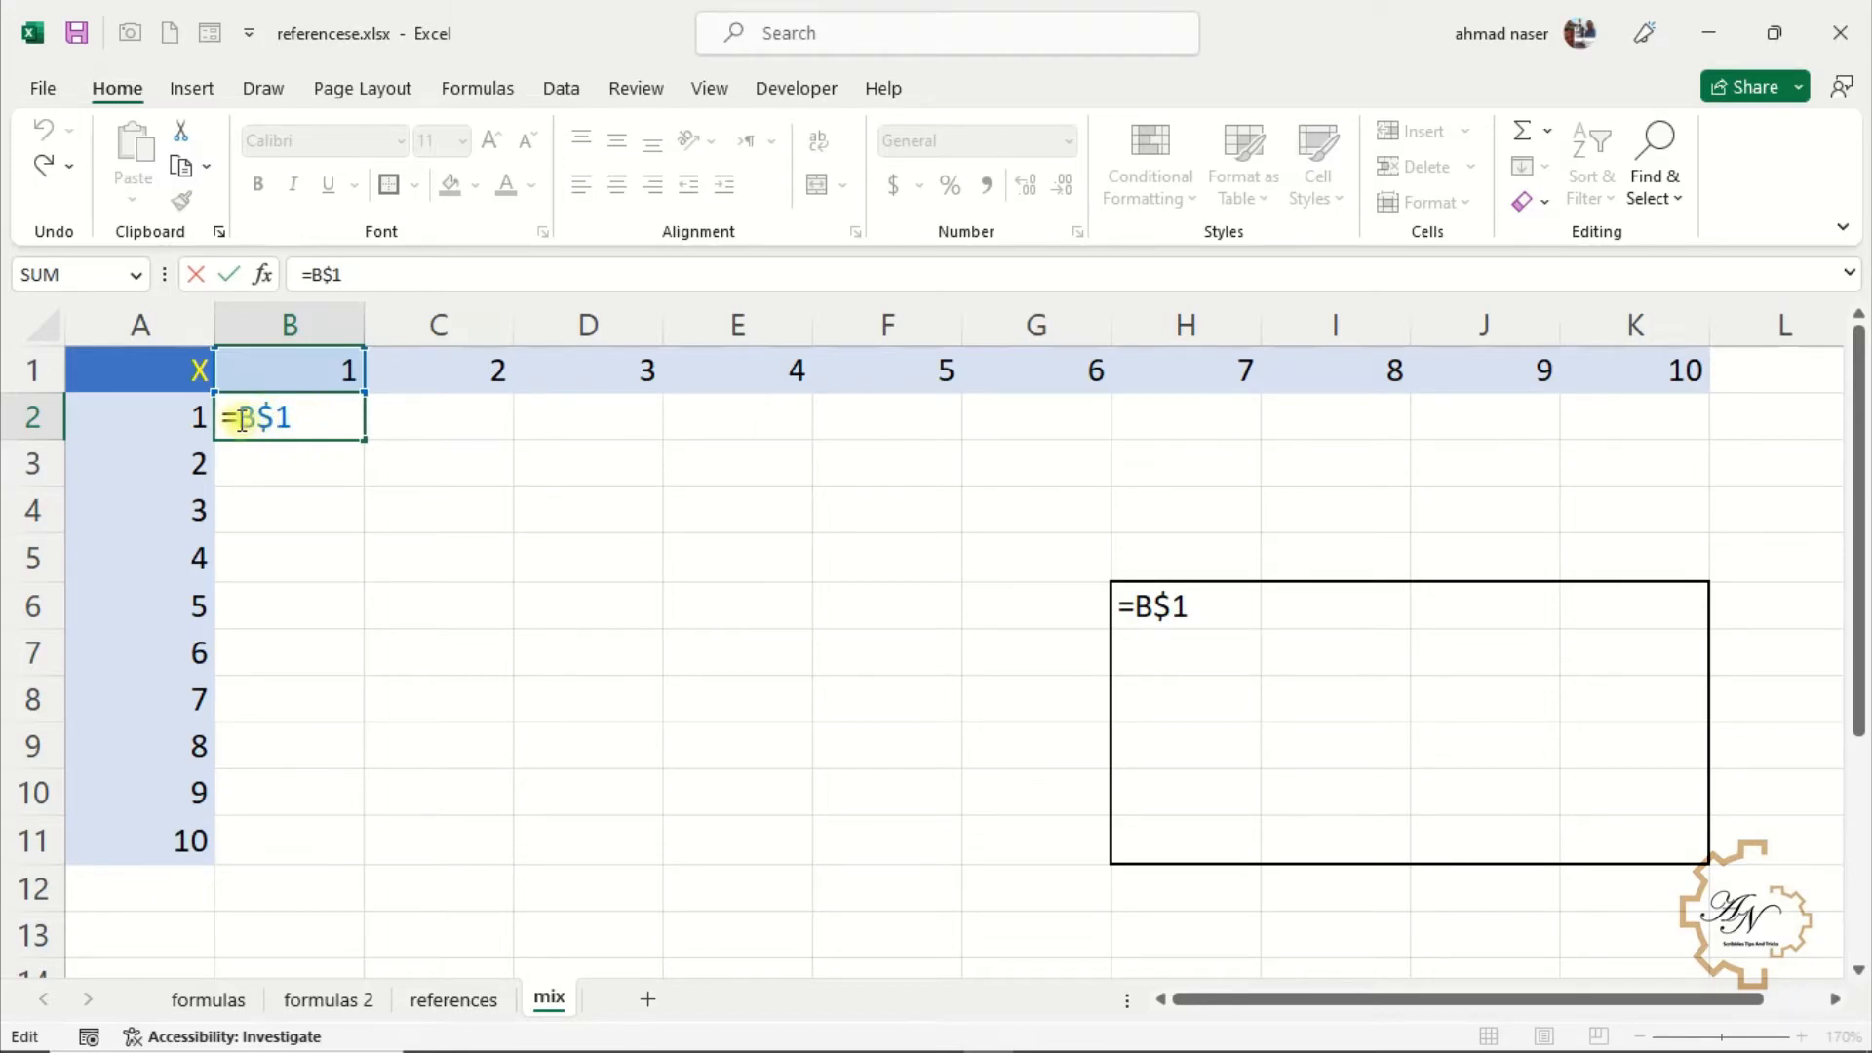
pyautogui.press('Return')
pyautogui.click(309, 417)
pyautogui.moveTo(364, 442); pyautogui.dragTo(369, 579)
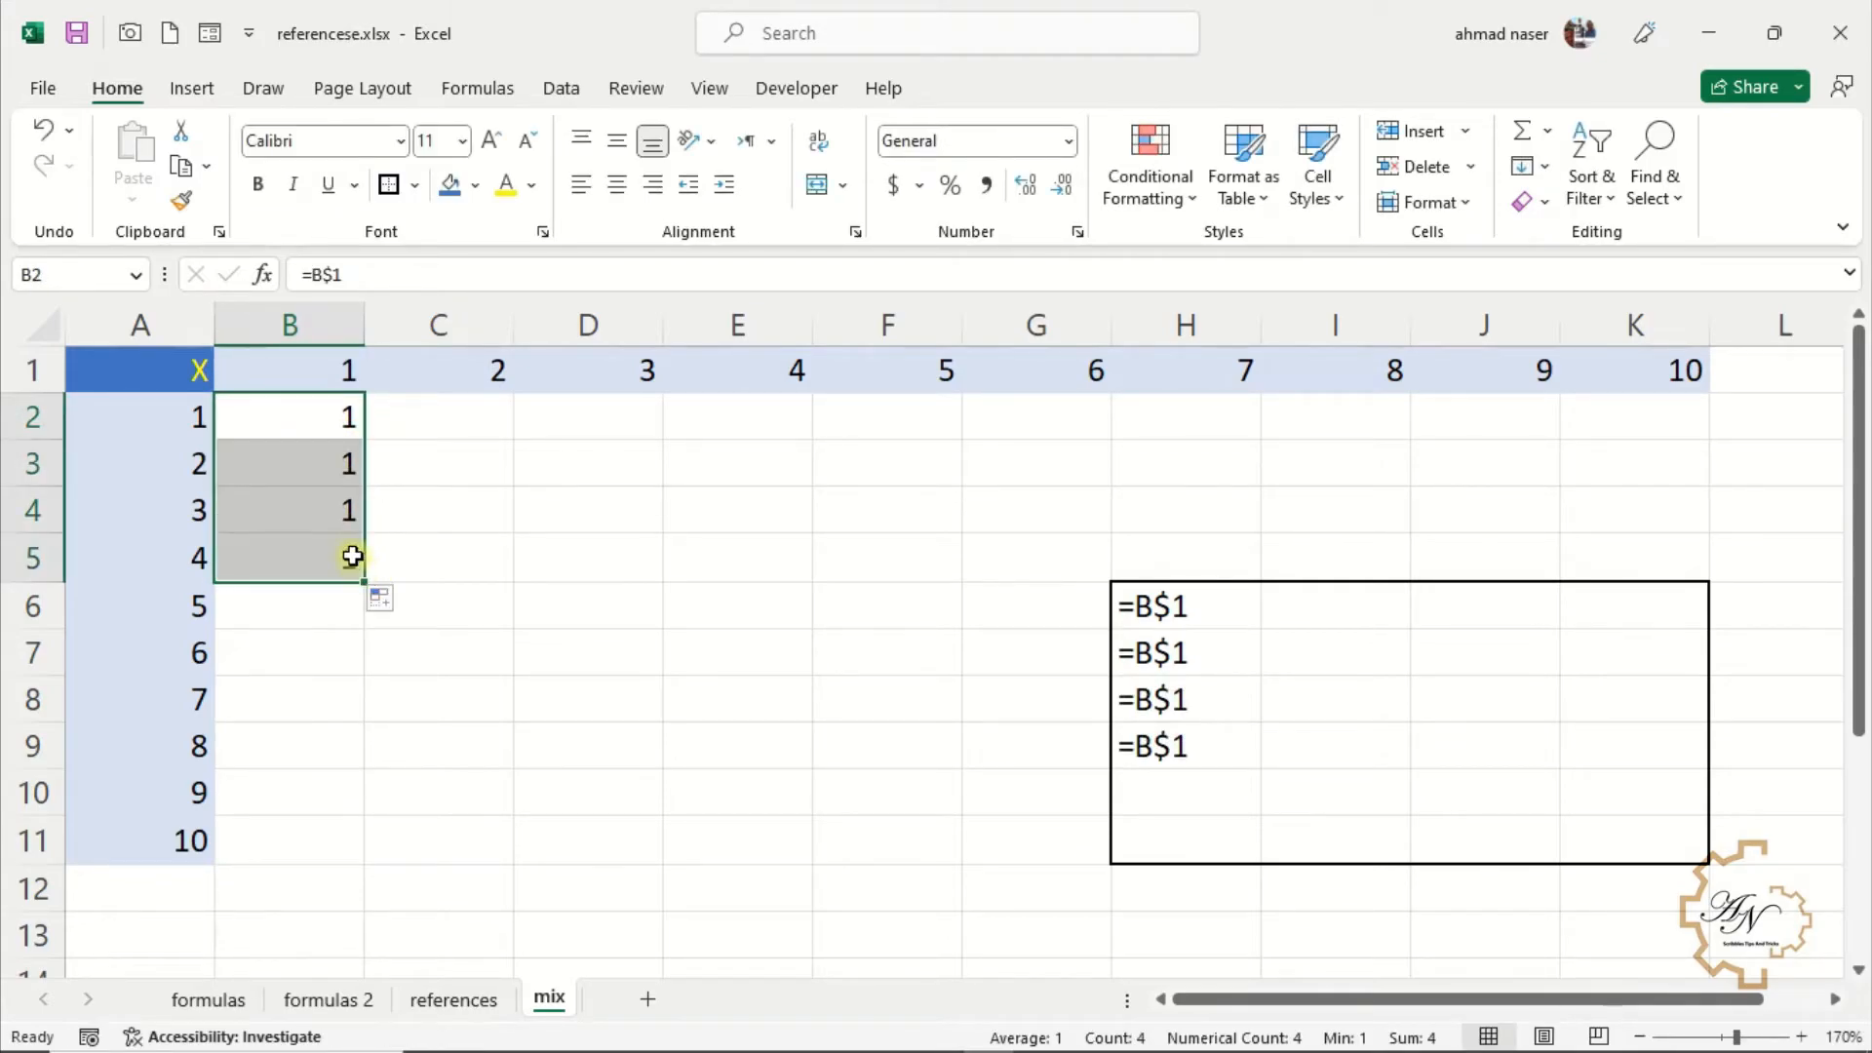
# Enter =B$1*$A2 in B2 and fill it across the whole multiplication table to K11
pyautogui.click(329, 415)
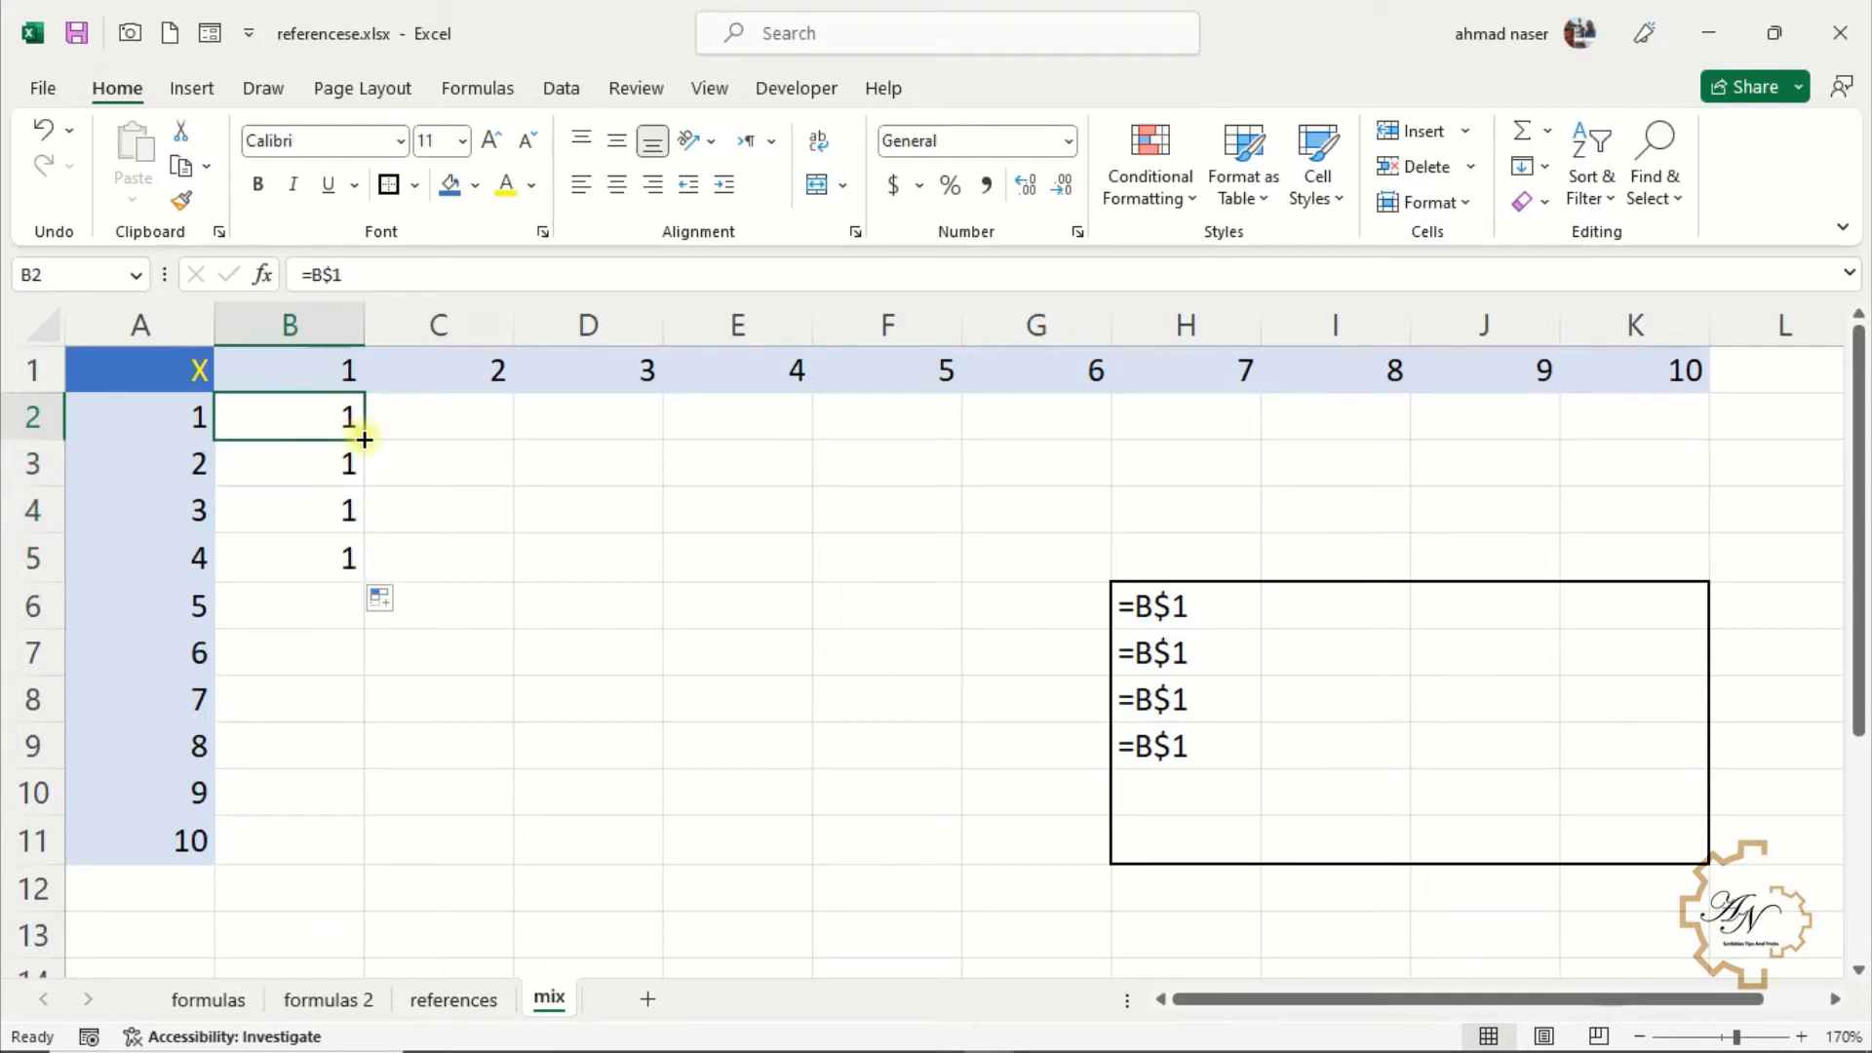
pyautogui.moveTo(366, 439); pyautogui.dragTo(761, 443)
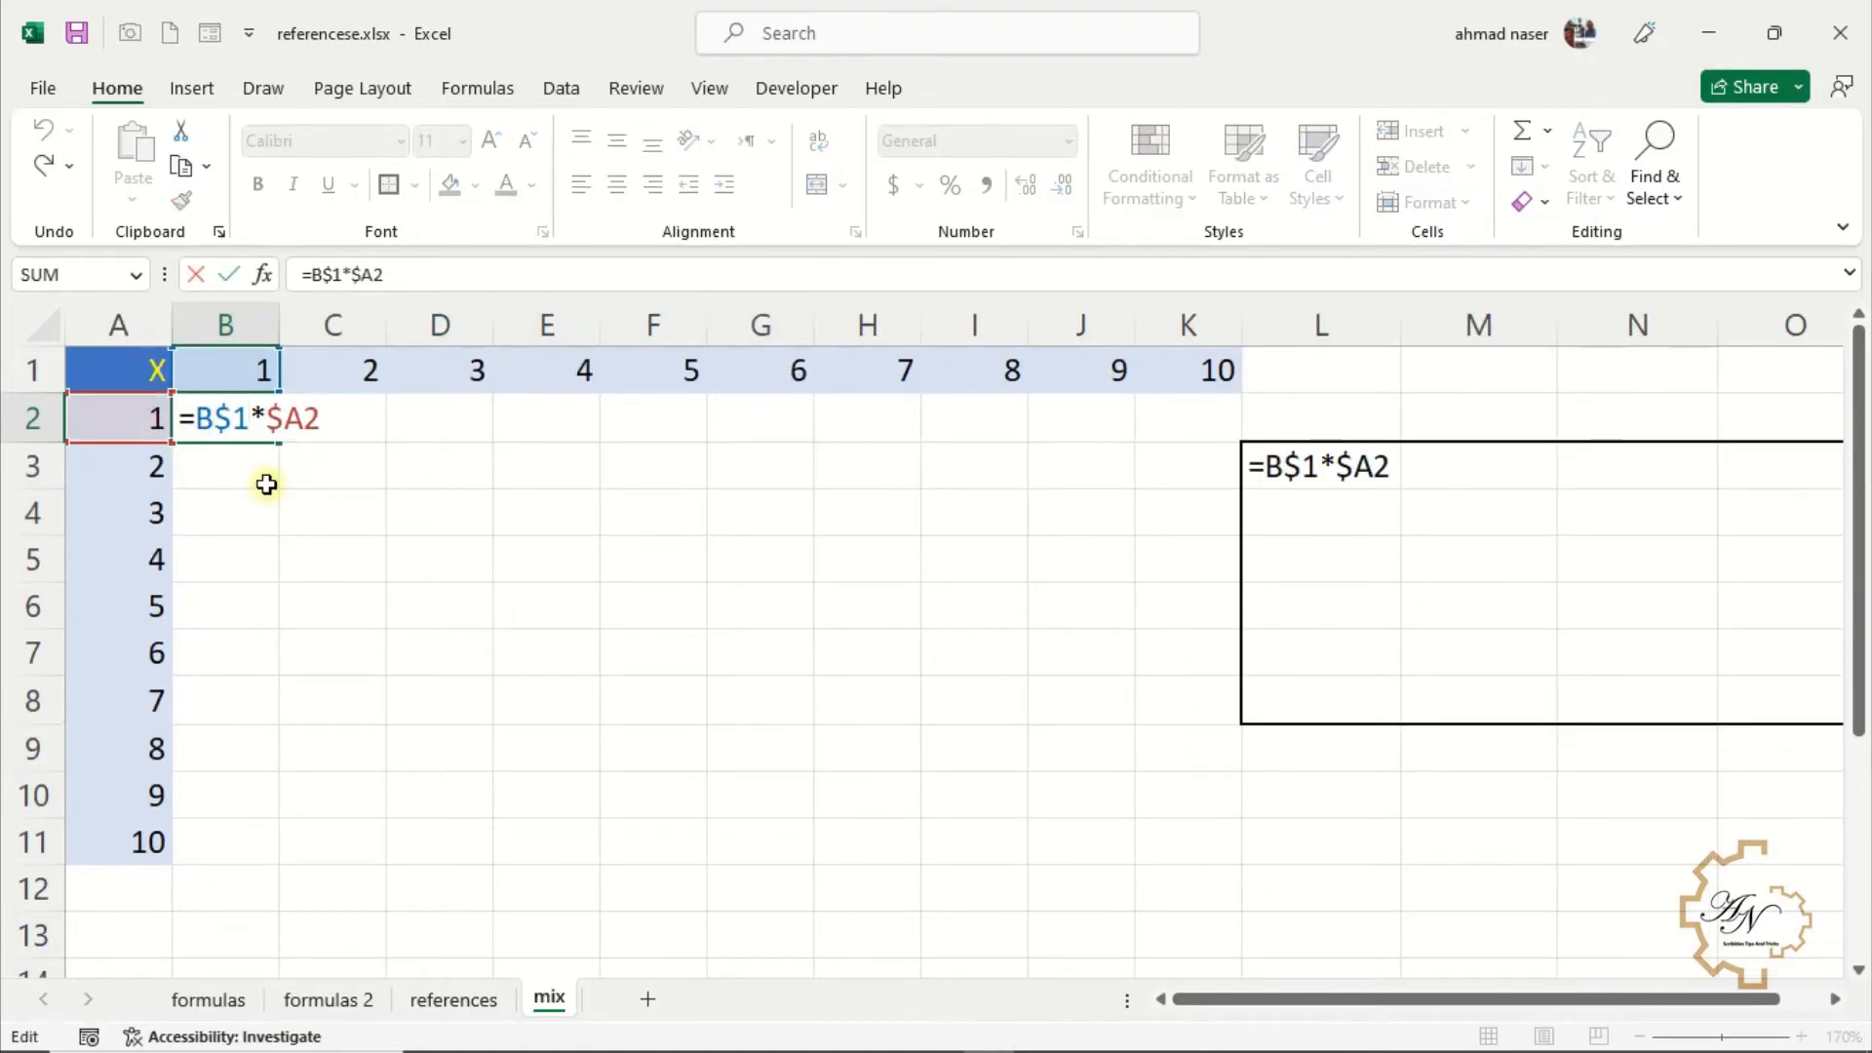
pyautogui.press('Return')
pyautogui.click(263, 430)
pyautogui.moveTo(276, 440)
pyautogui.mouseDown()
pyautogui.moveTo(1222, 422)
pyautogui.moveTo(1240, 440)
pyautogui.moveTo(1274, 773)
pyautogui.moveTo(1278, 858)
pyautogui.moveTo(1262, 861)
pyautogui.mouseUp()
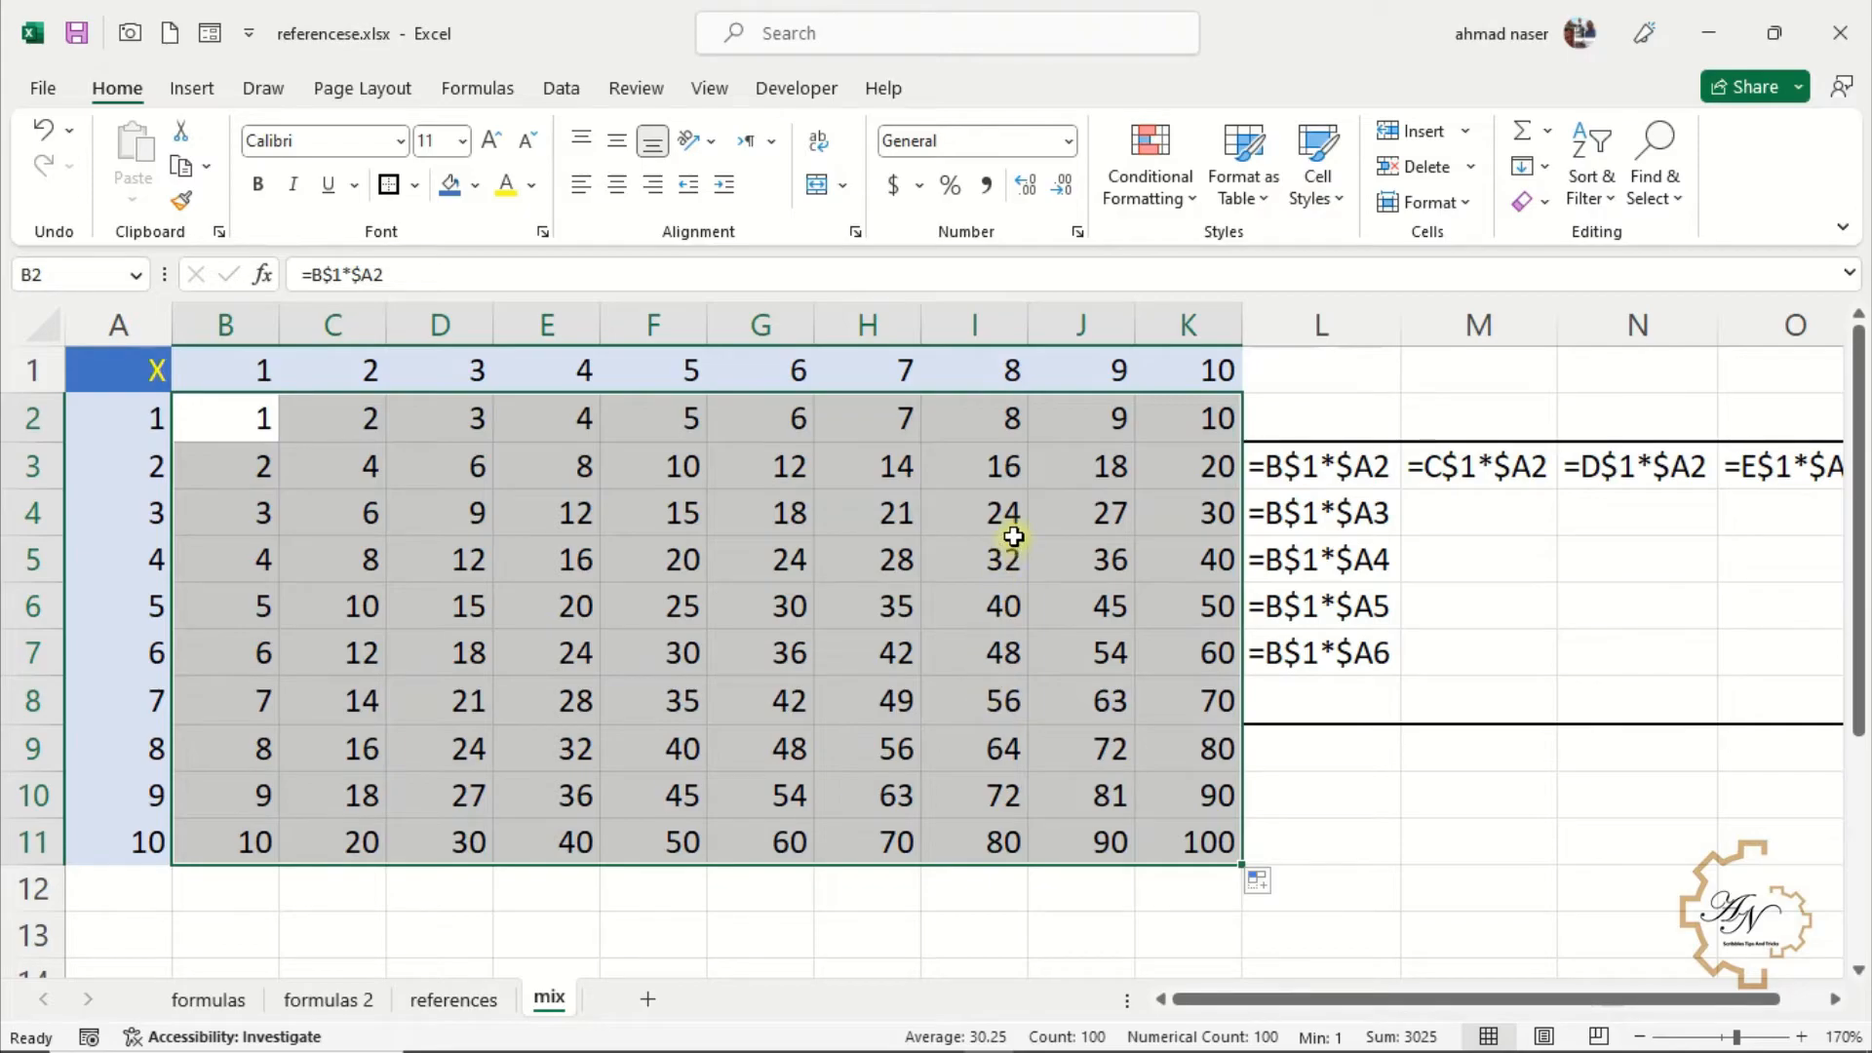
# Start the formula =A1 in M10 and cycle its reference through absolute and mixed forms
pyautogui.click(718, 615)
pyautogui.click(503, 563)
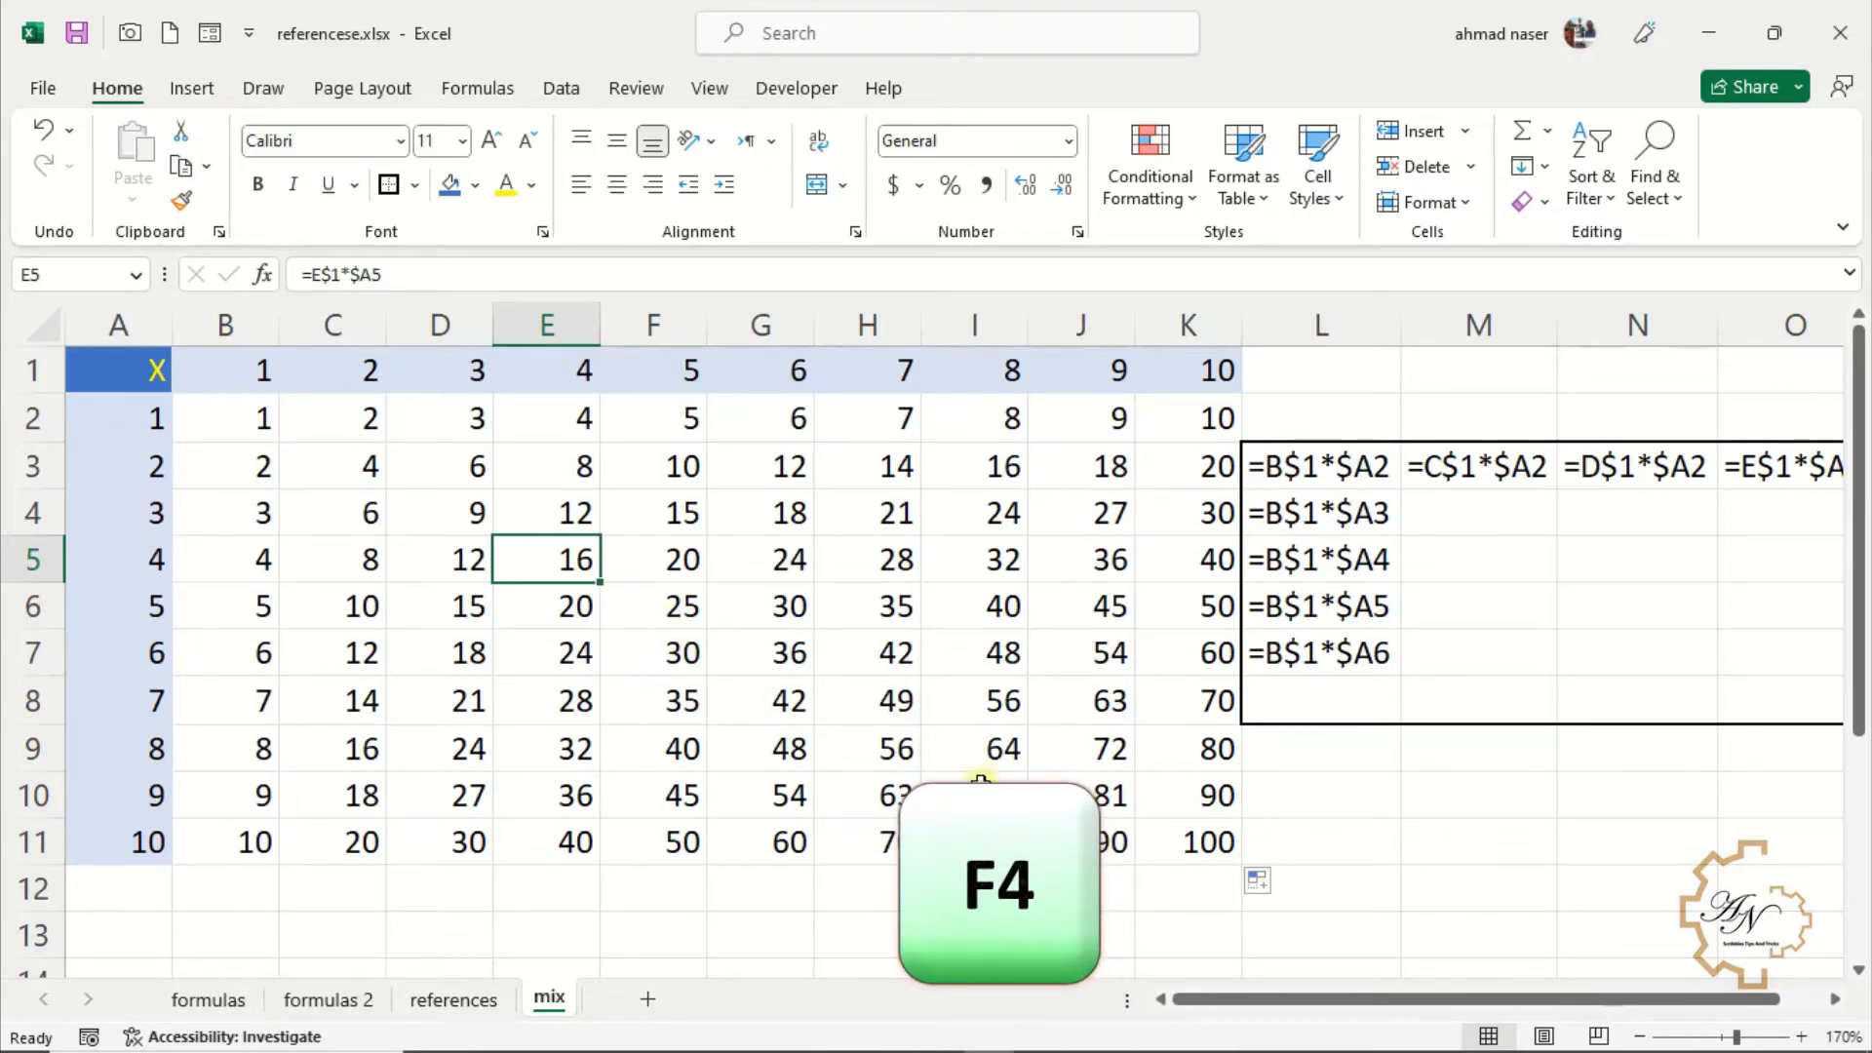
pyautogui.click(1479, 795)
pyautogui.write('=A1')
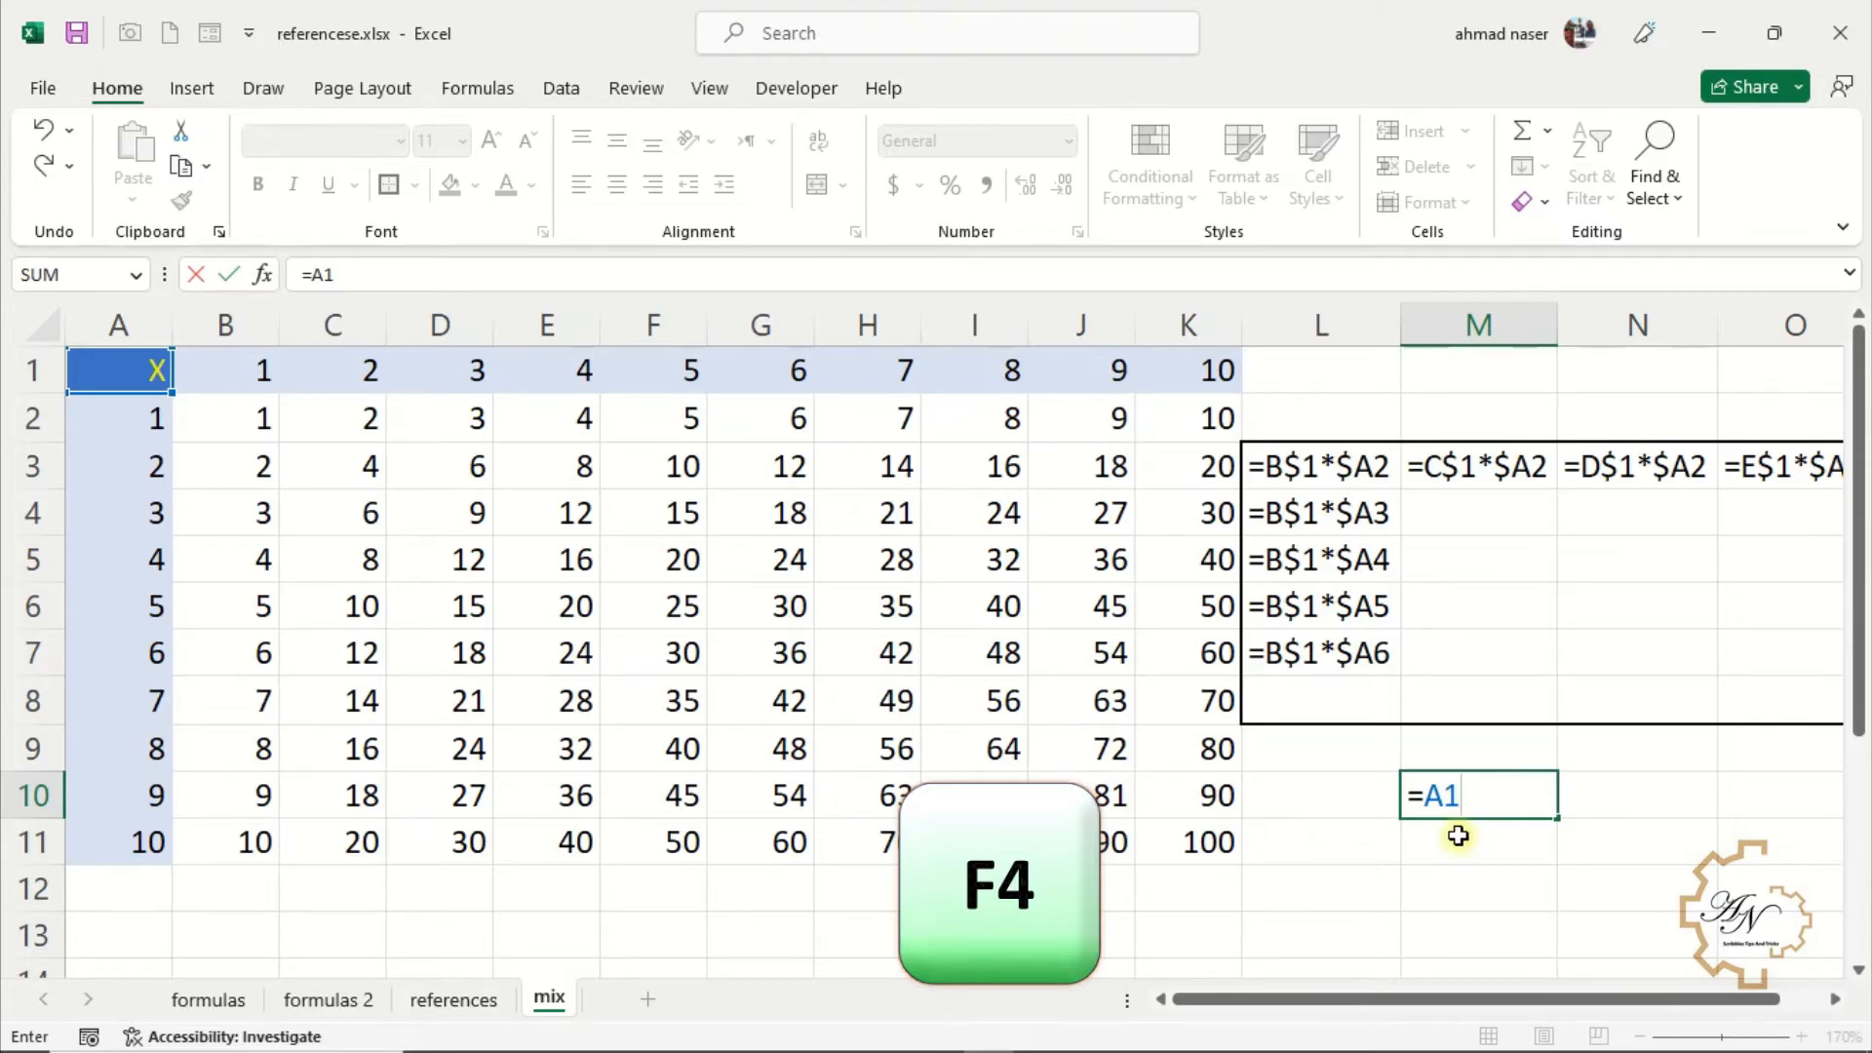
pyautogui.moveTo(1444, 801); pyautogui.dragTo(1458, 802)
pyautogui.click(1443, 800)
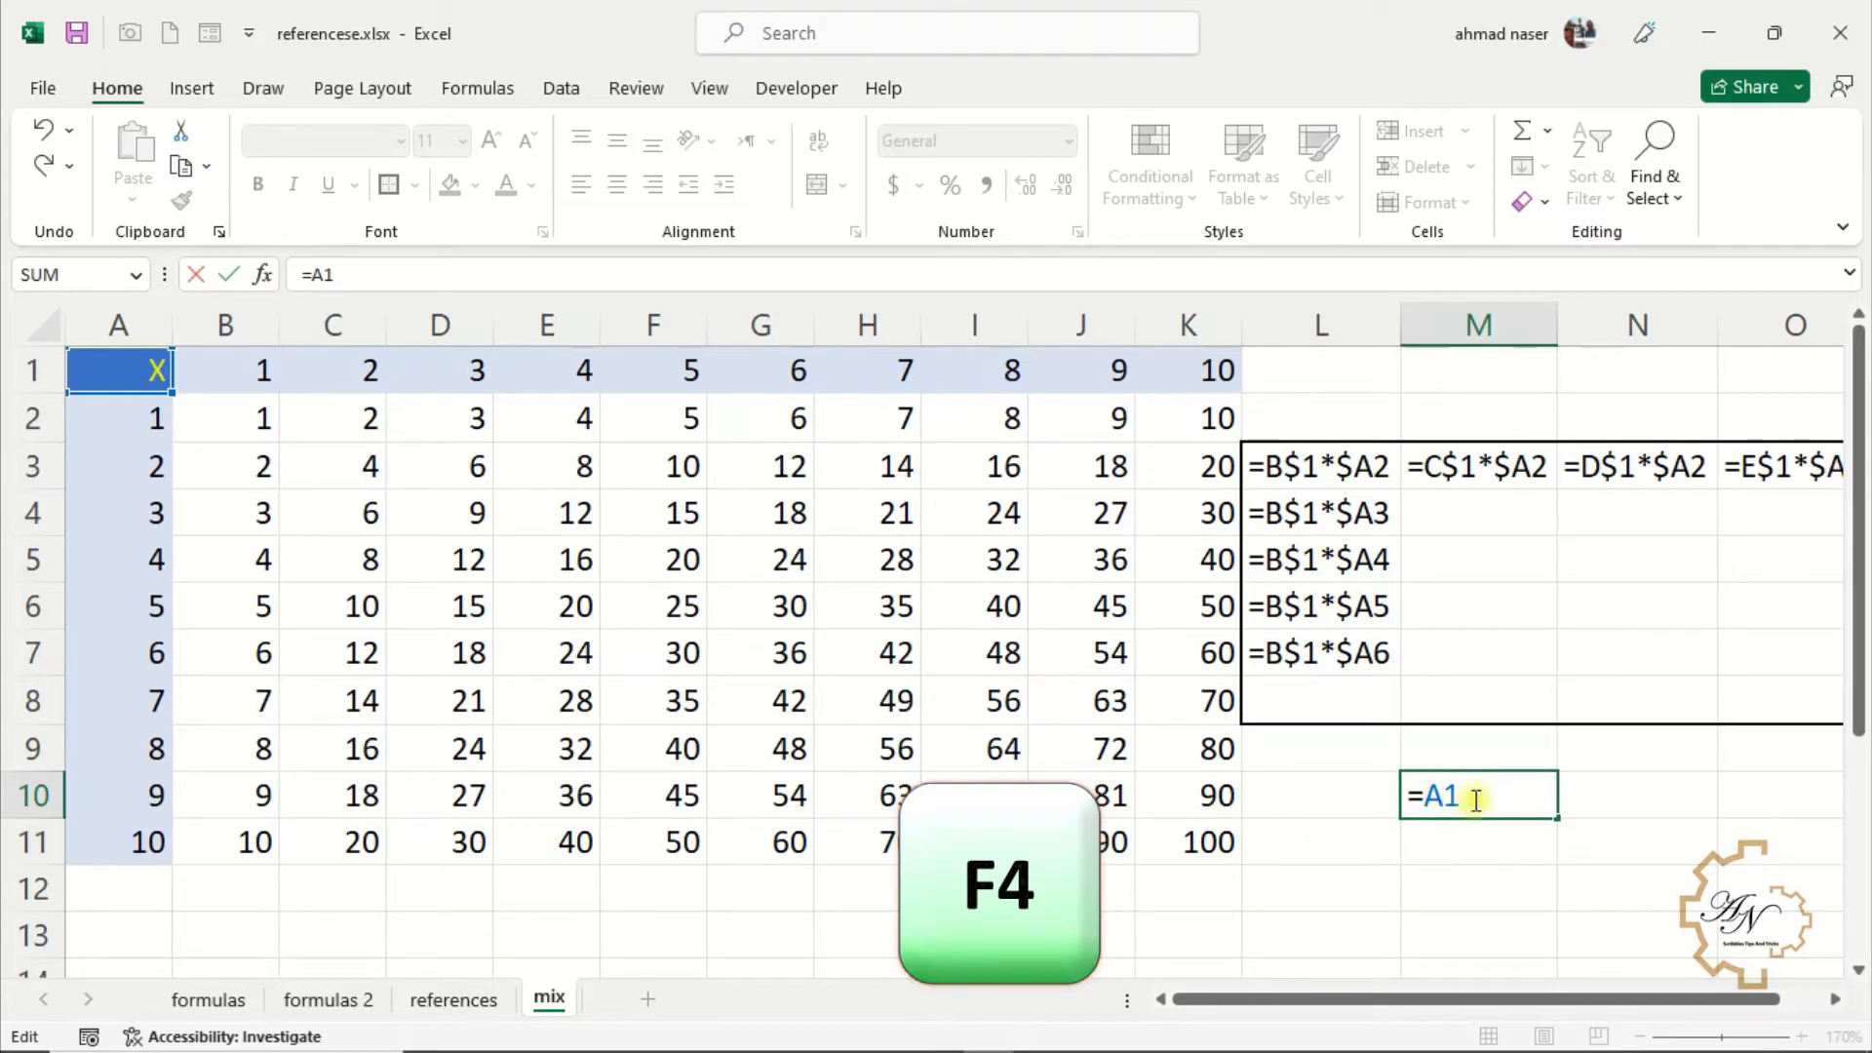
pyautogui.click(1475, 800)
pyautogui.click(1443, 800)
pyautogui.click(1447, 797)
pyautogui.press('F4')
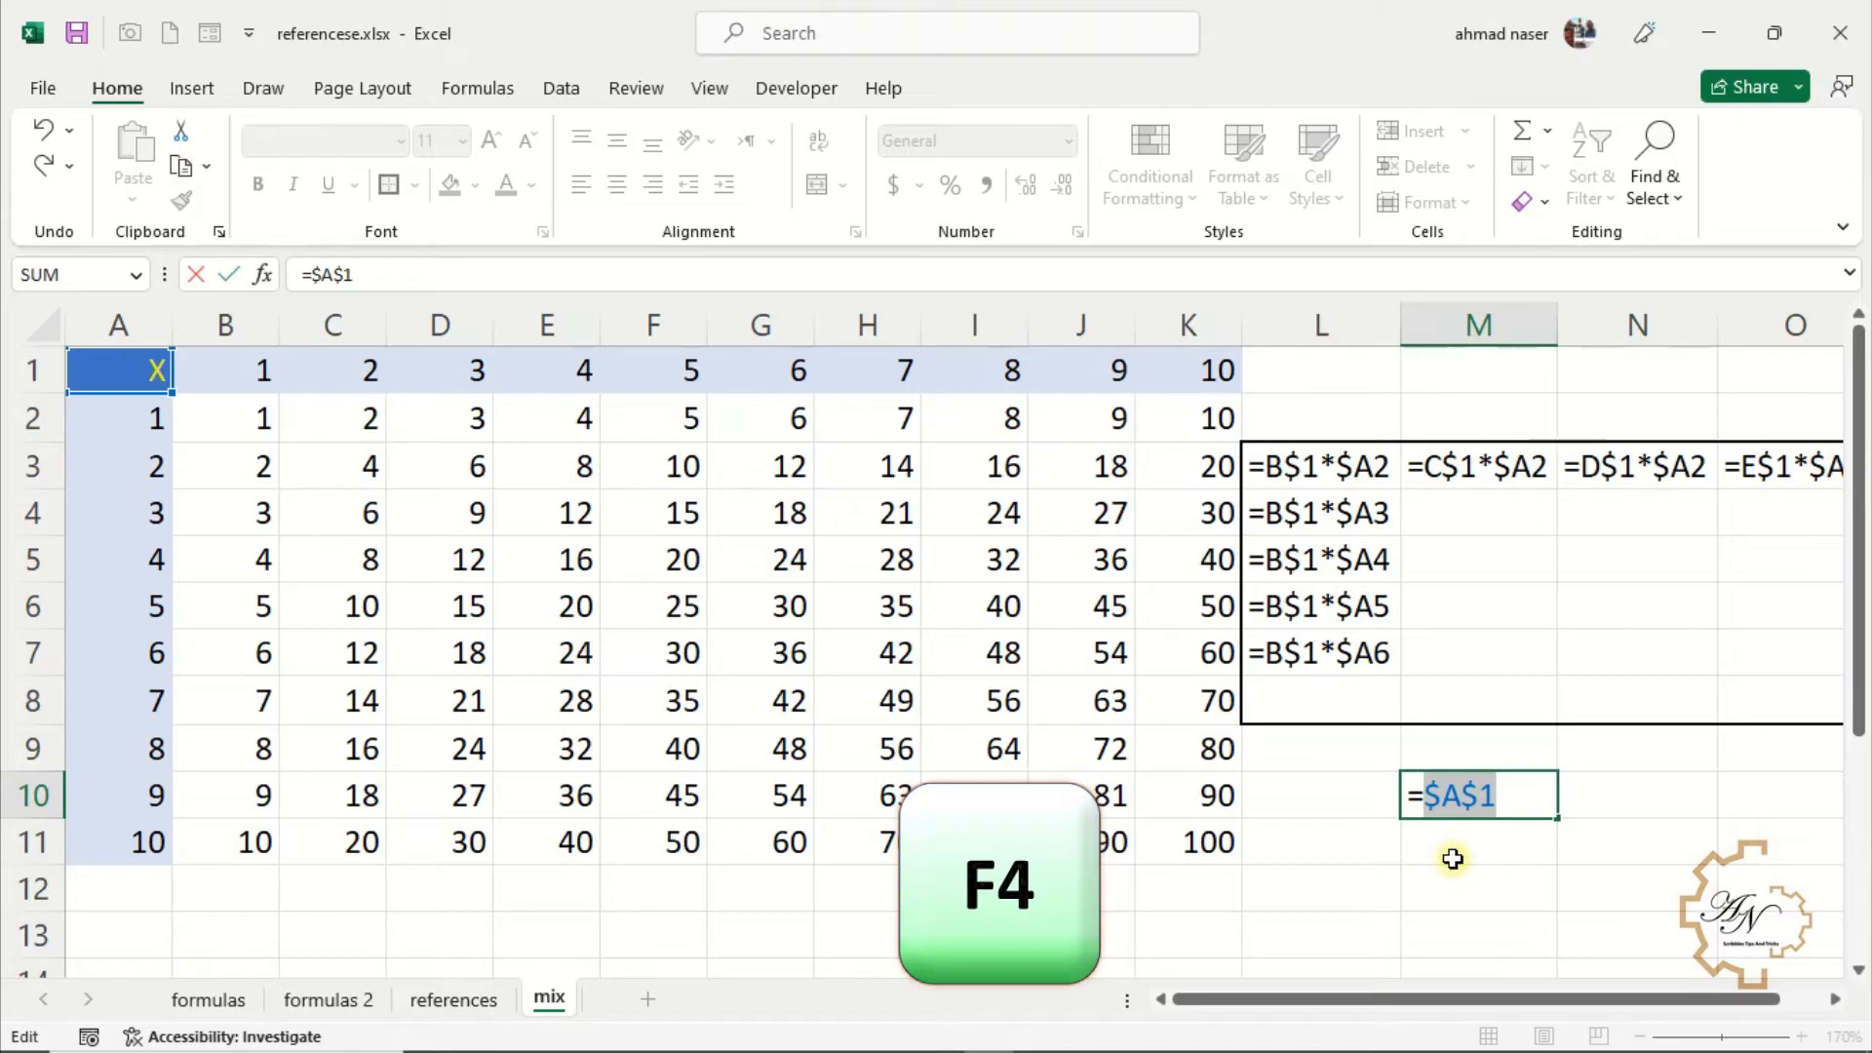
pyautogui.press('F4')
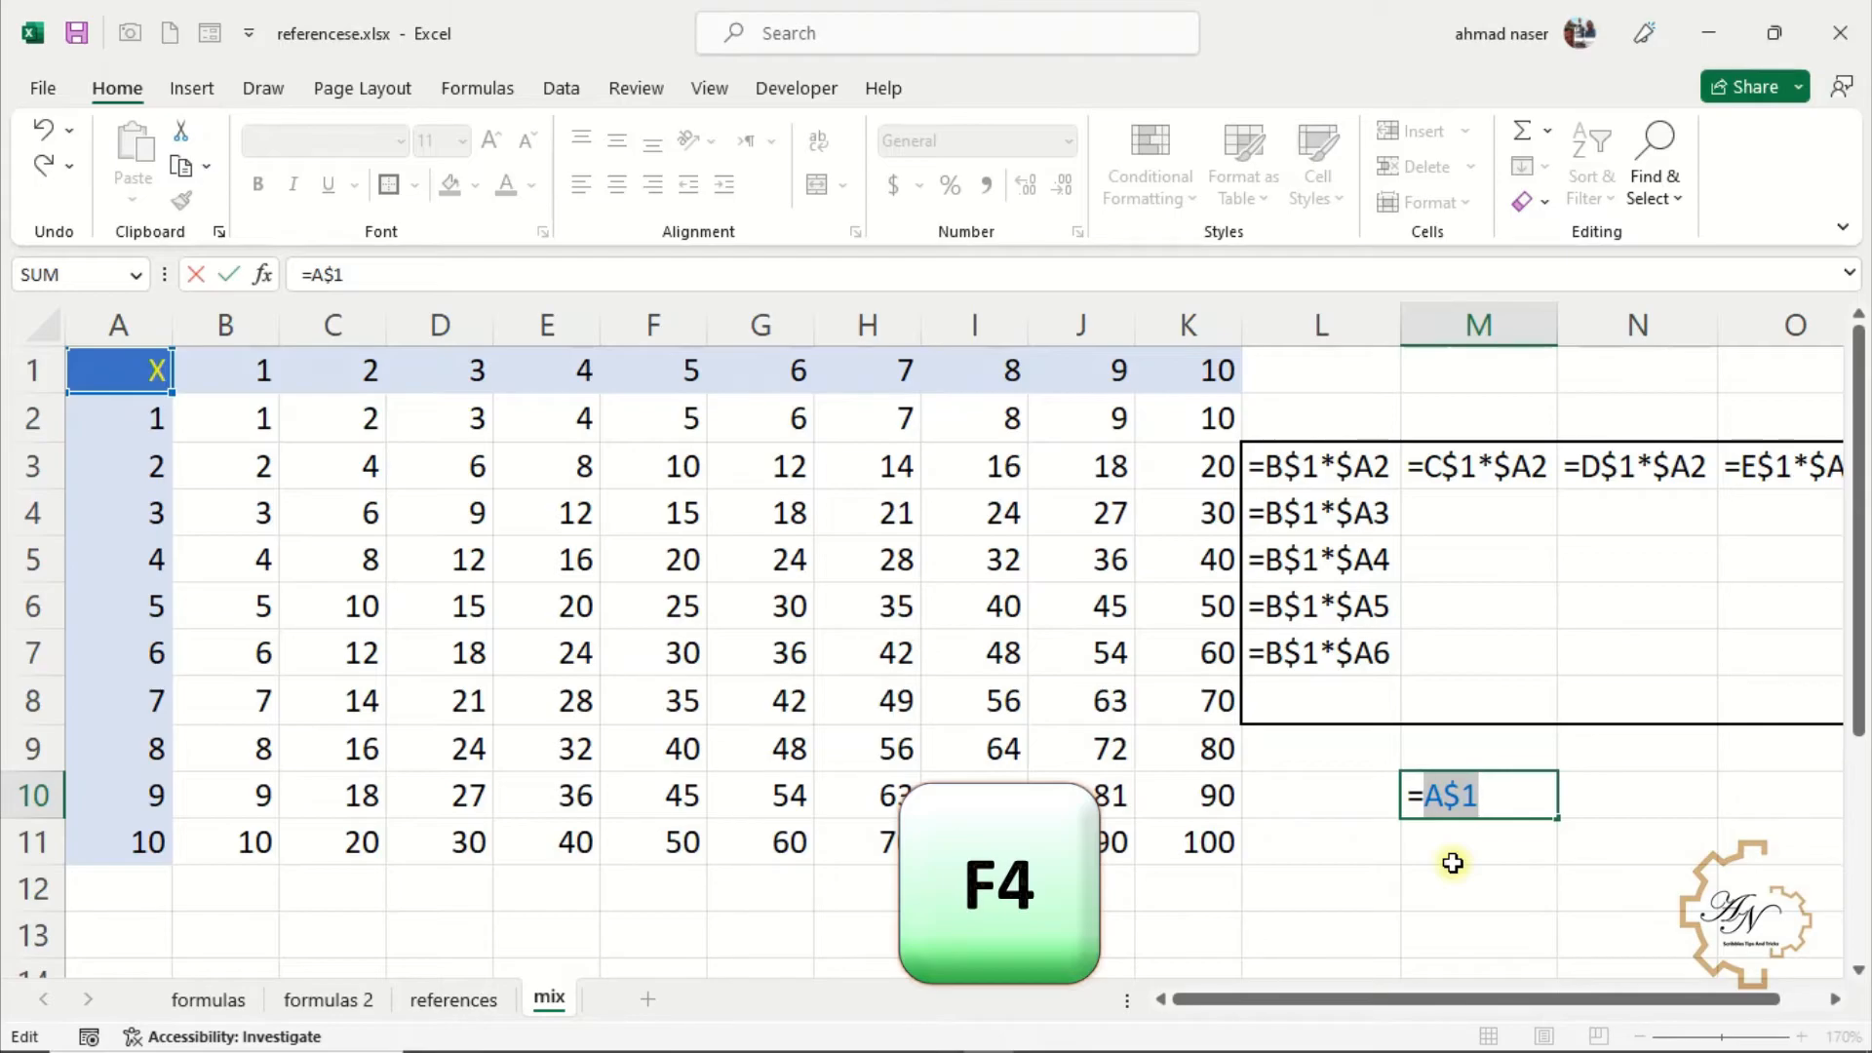
pyautogui.press('F4')
pyautogui.press('F4')
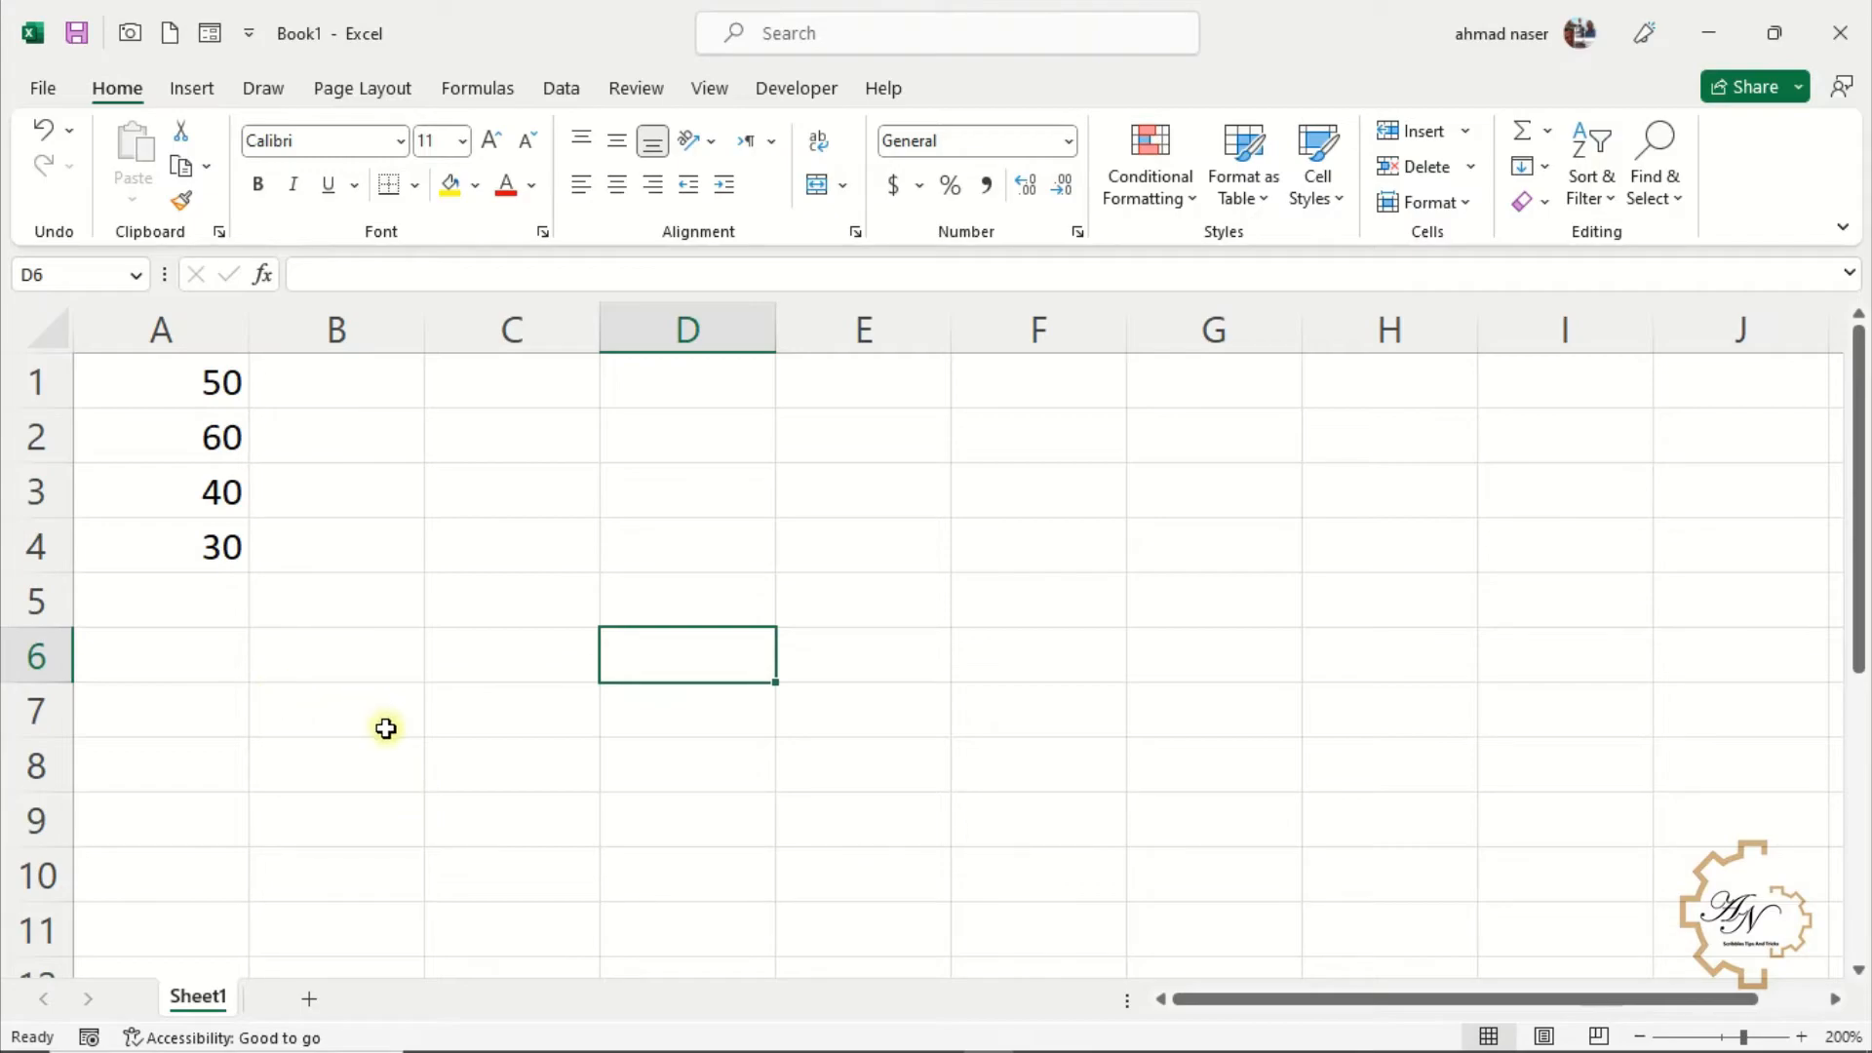
# Insert a SUM function in A5 totalling A1:A4 through the Insert Function wizard
pyautogui.click(202, 611)
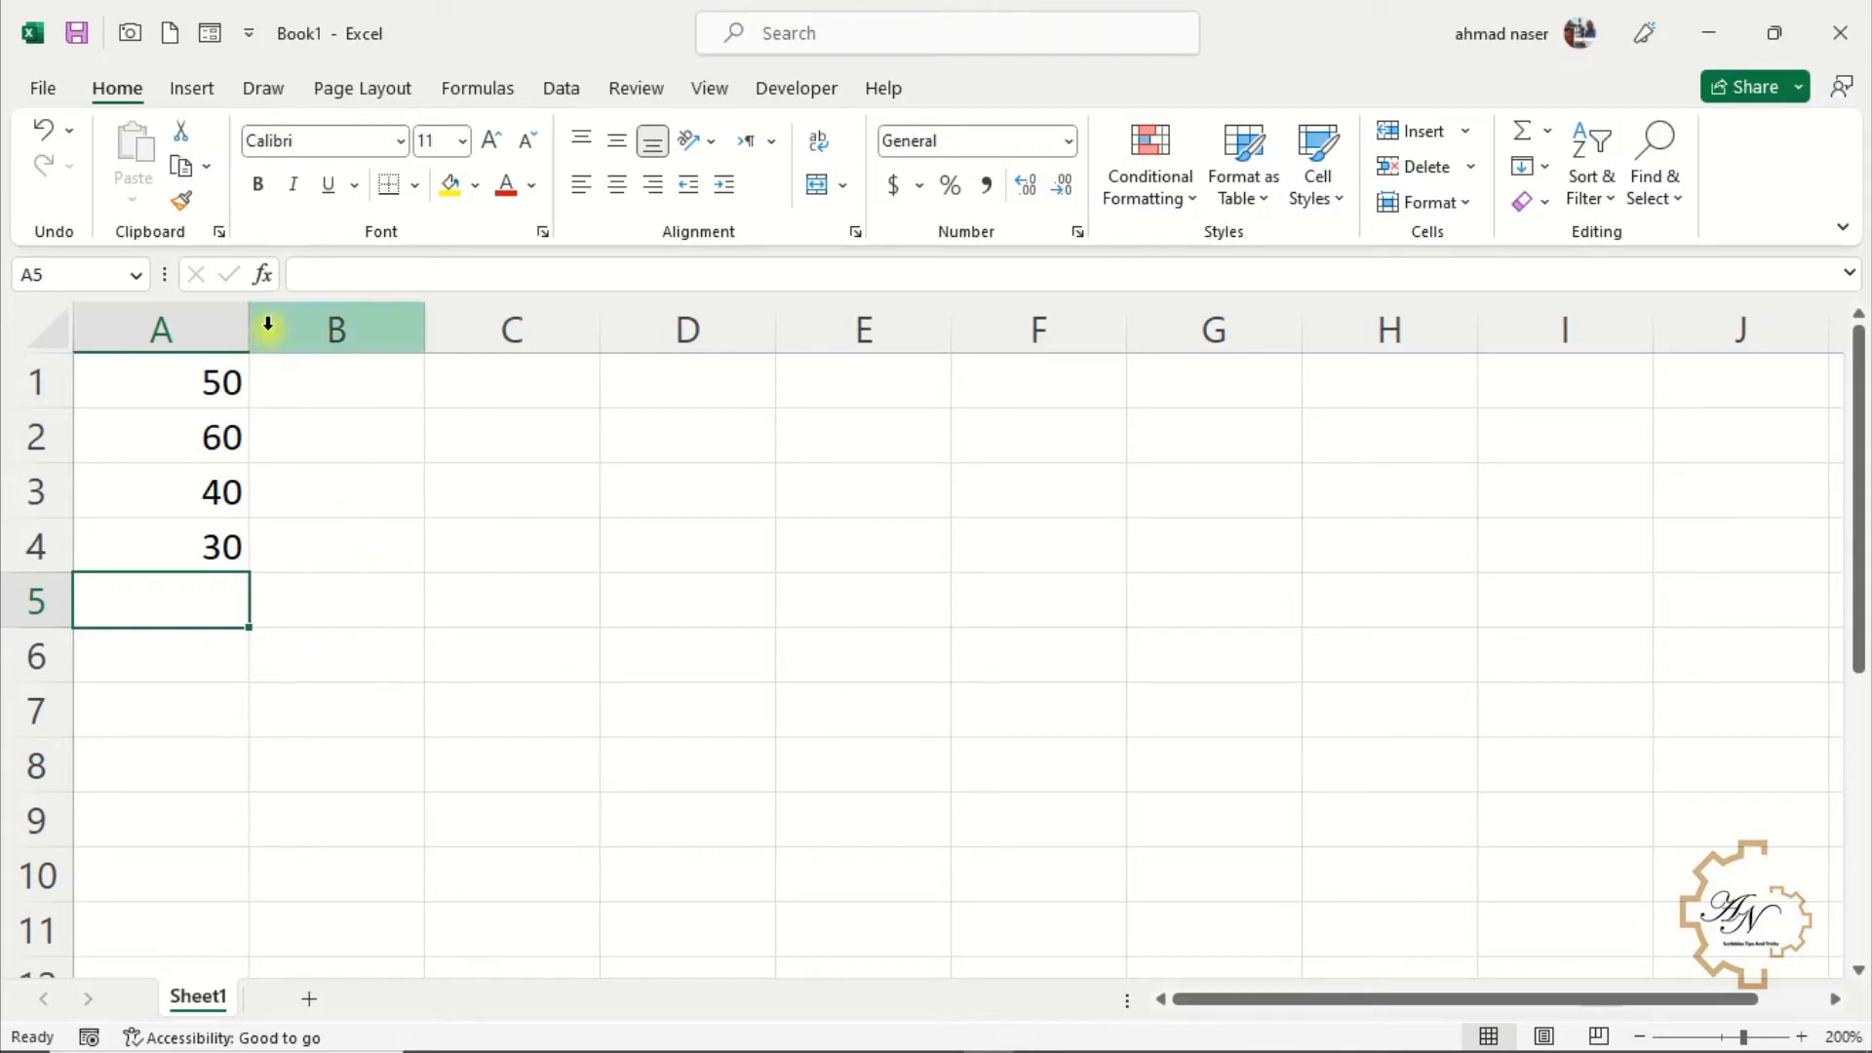
pyautogui.click(264, 278)
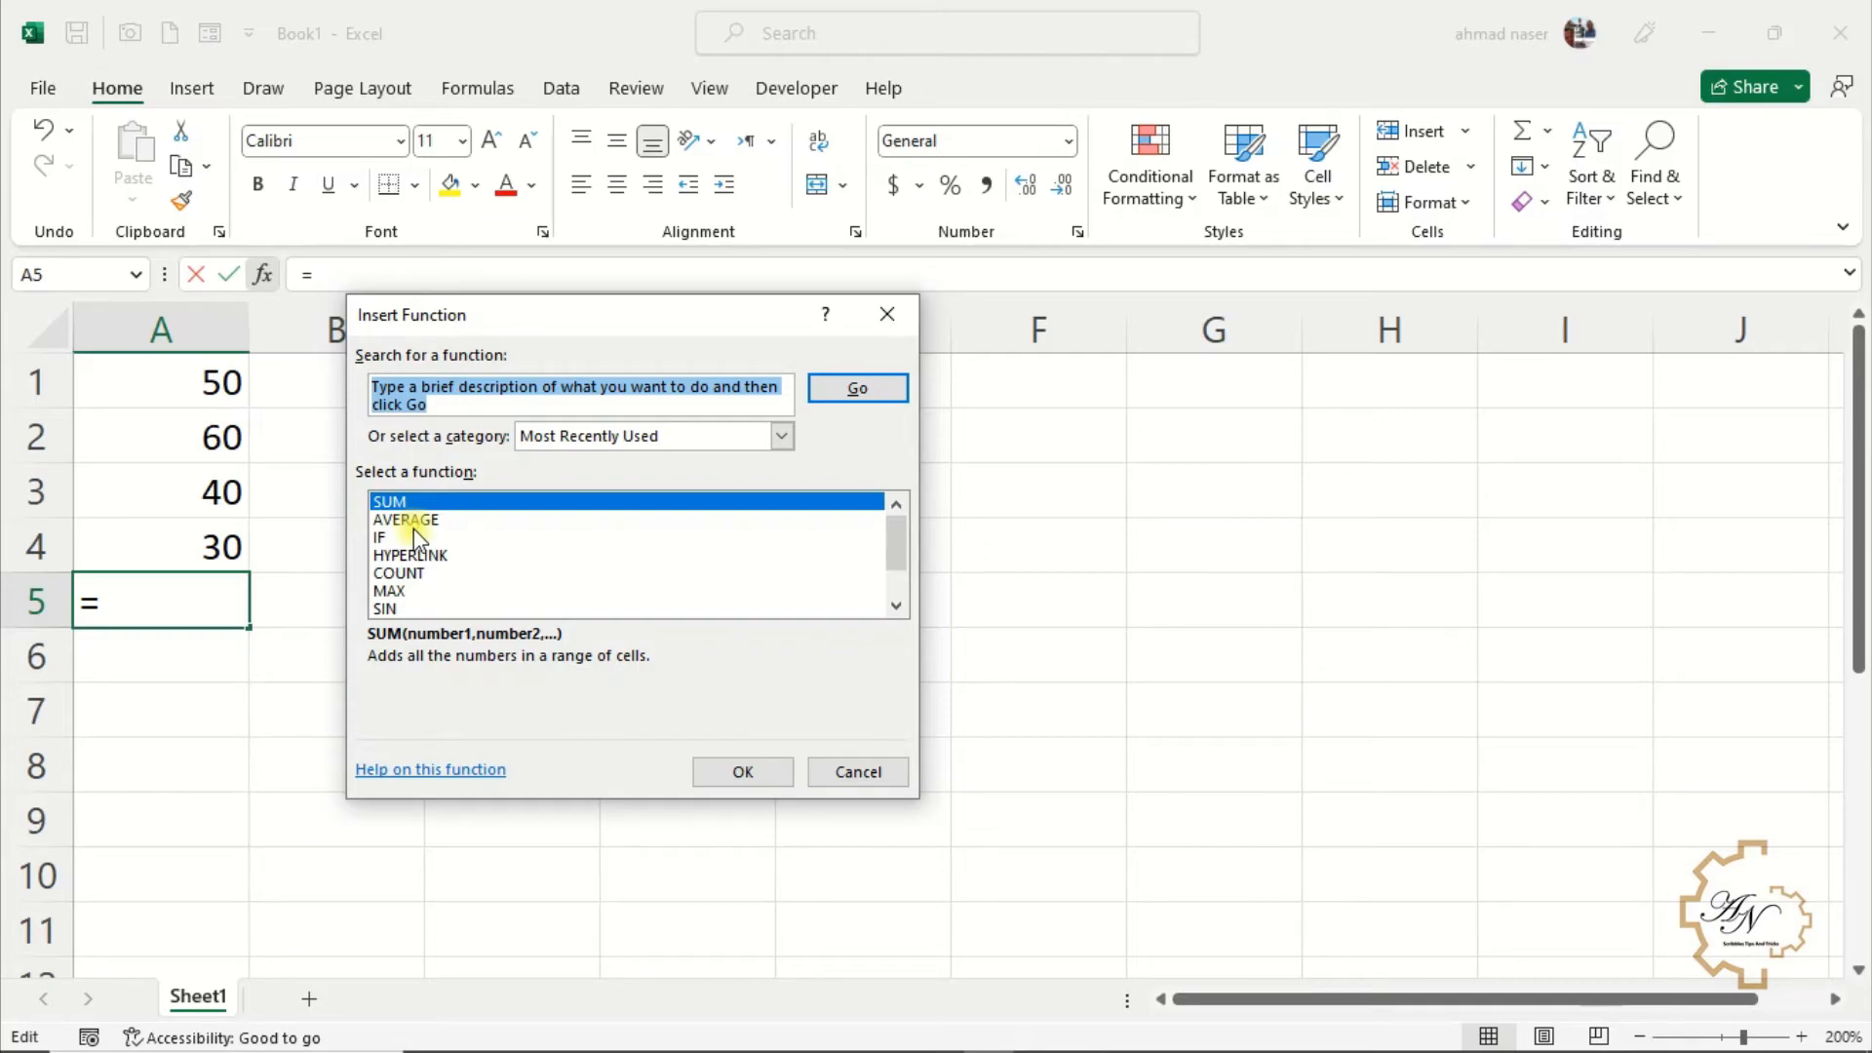
pyautogui.scroll(-1, 426, 523)
pyautogui.scroll(1, 418, 531)
pyautogui.click(677, 435)
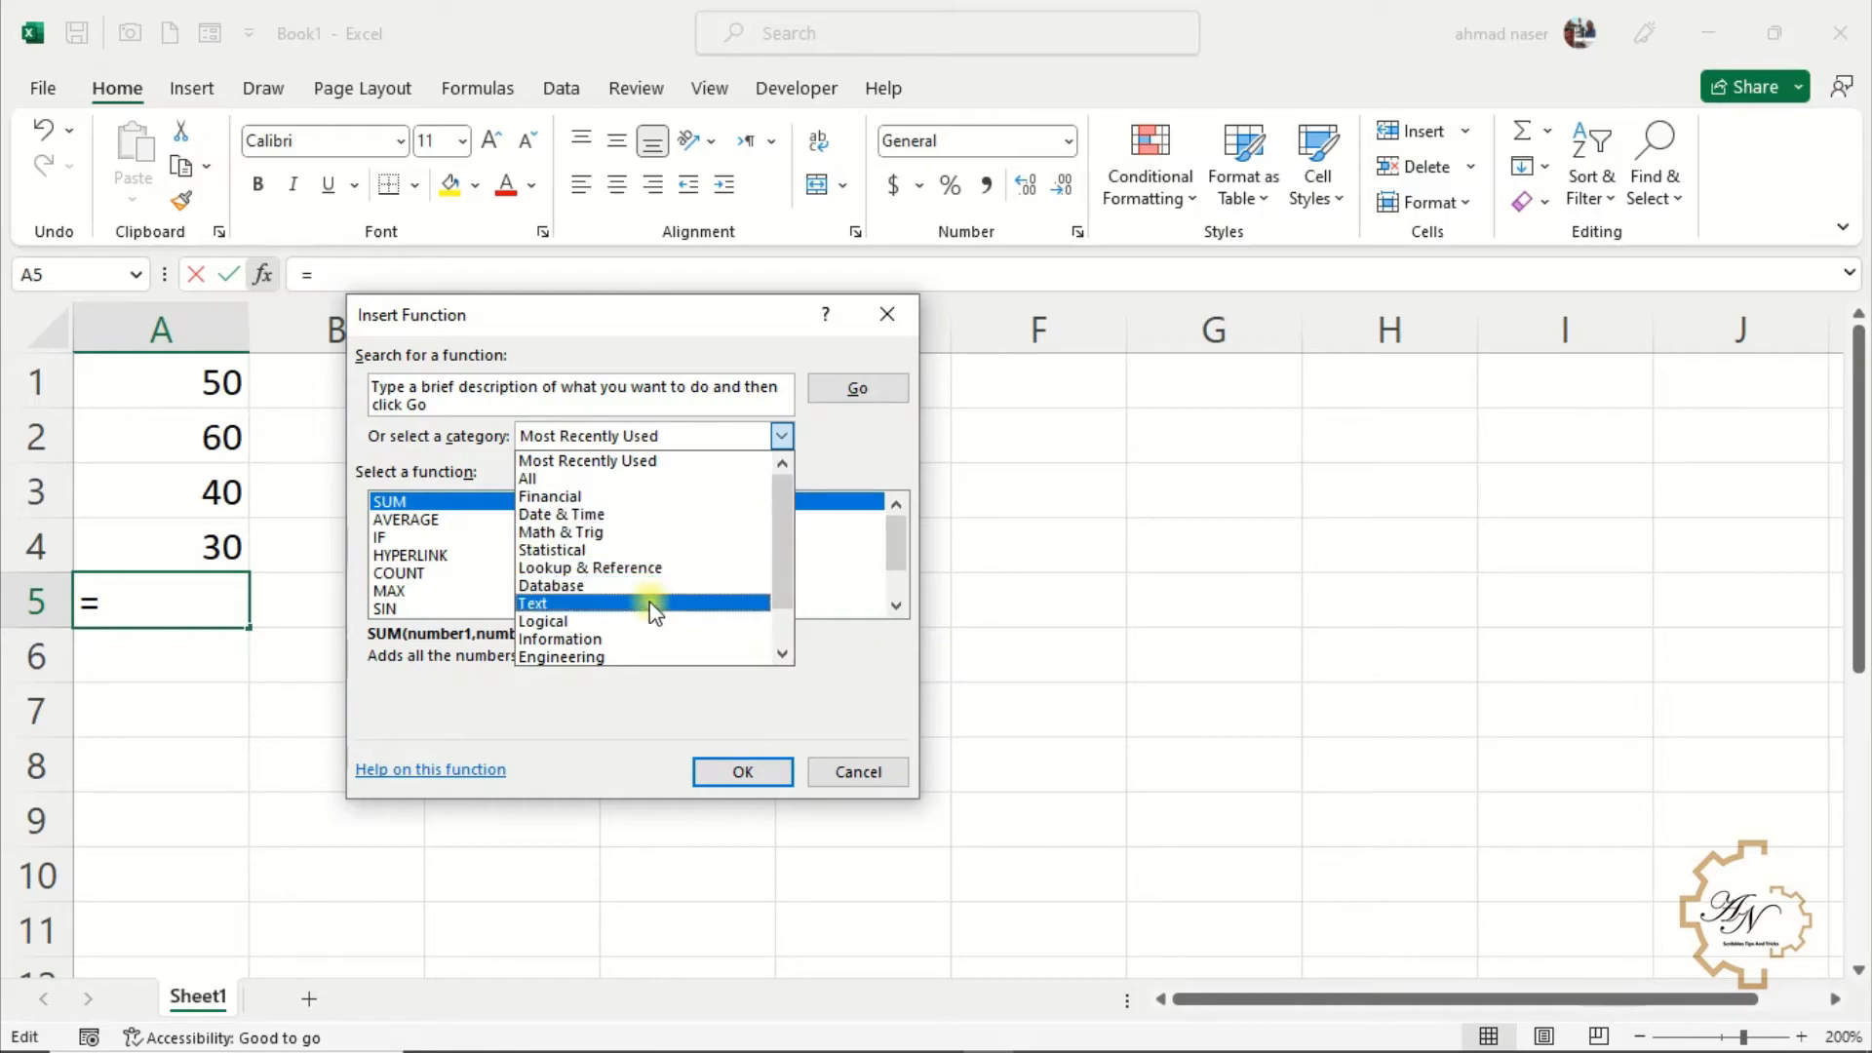
pyautogui.click(401, 520)
pyautogui.click(409, 501)
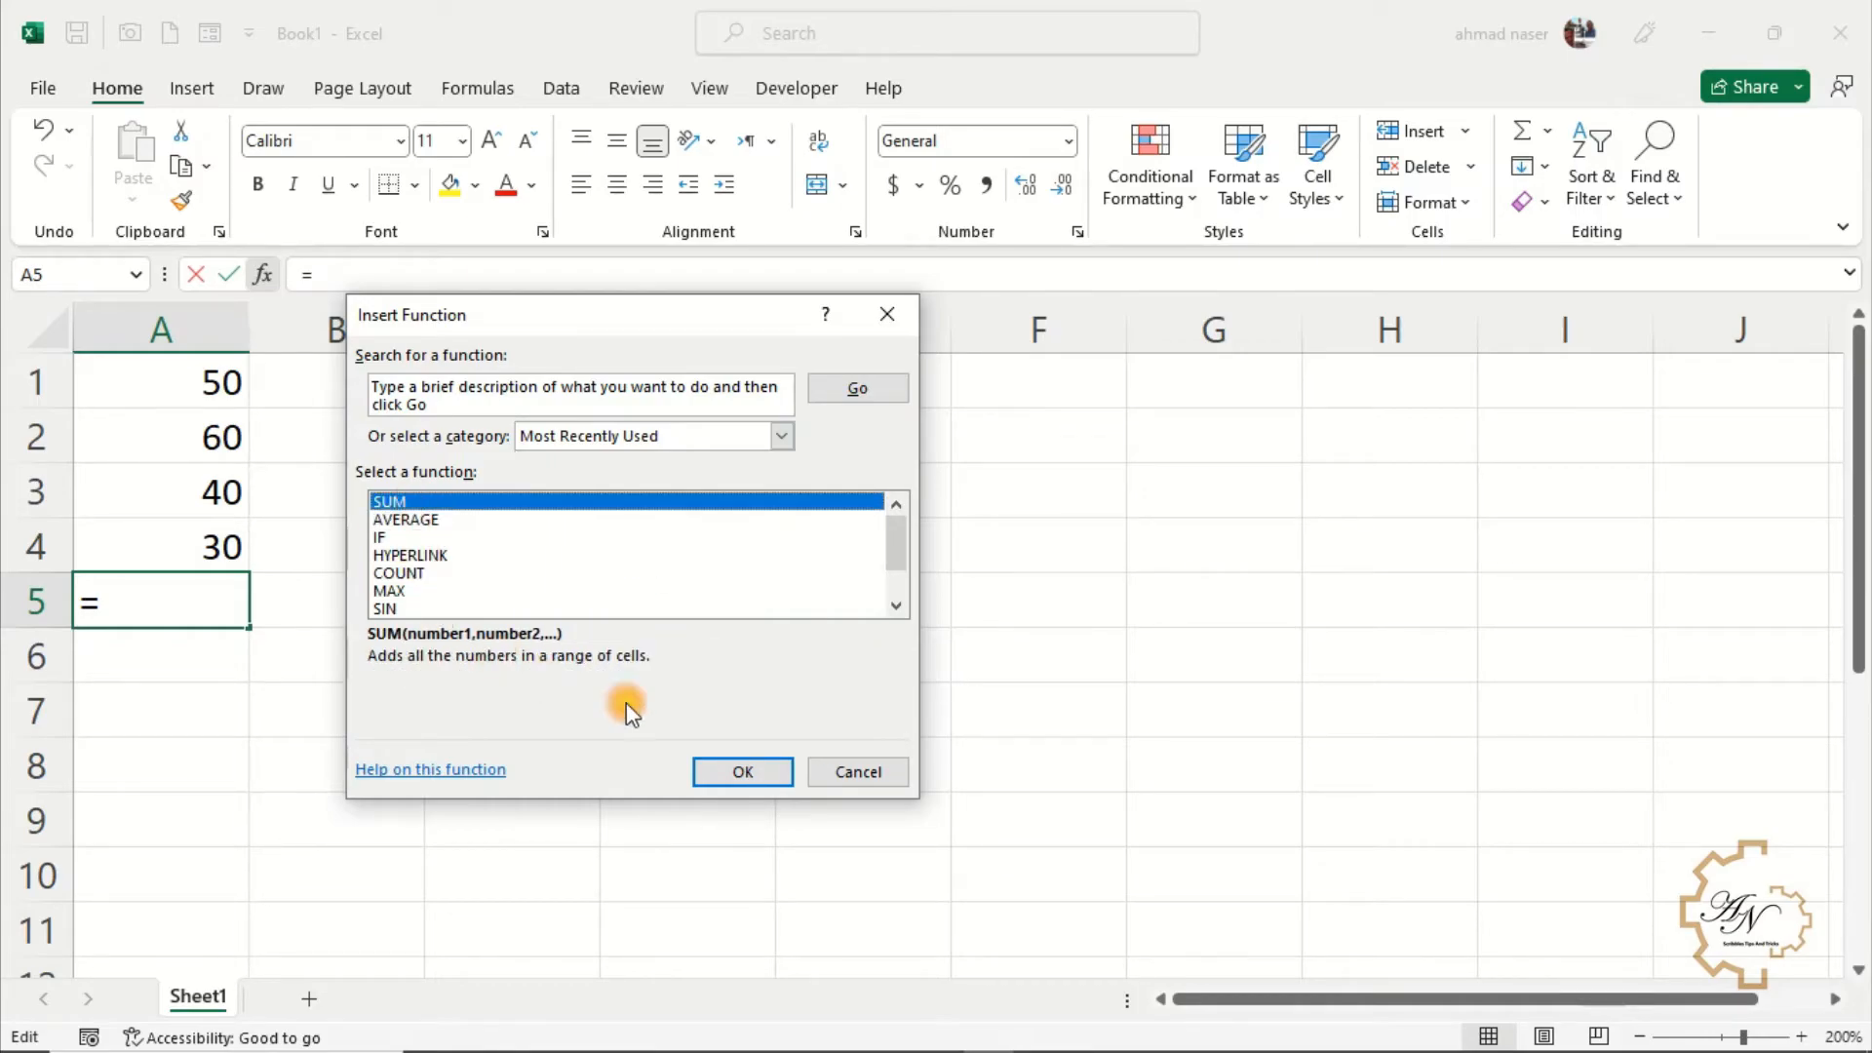
pyautogui.click(733, 776)
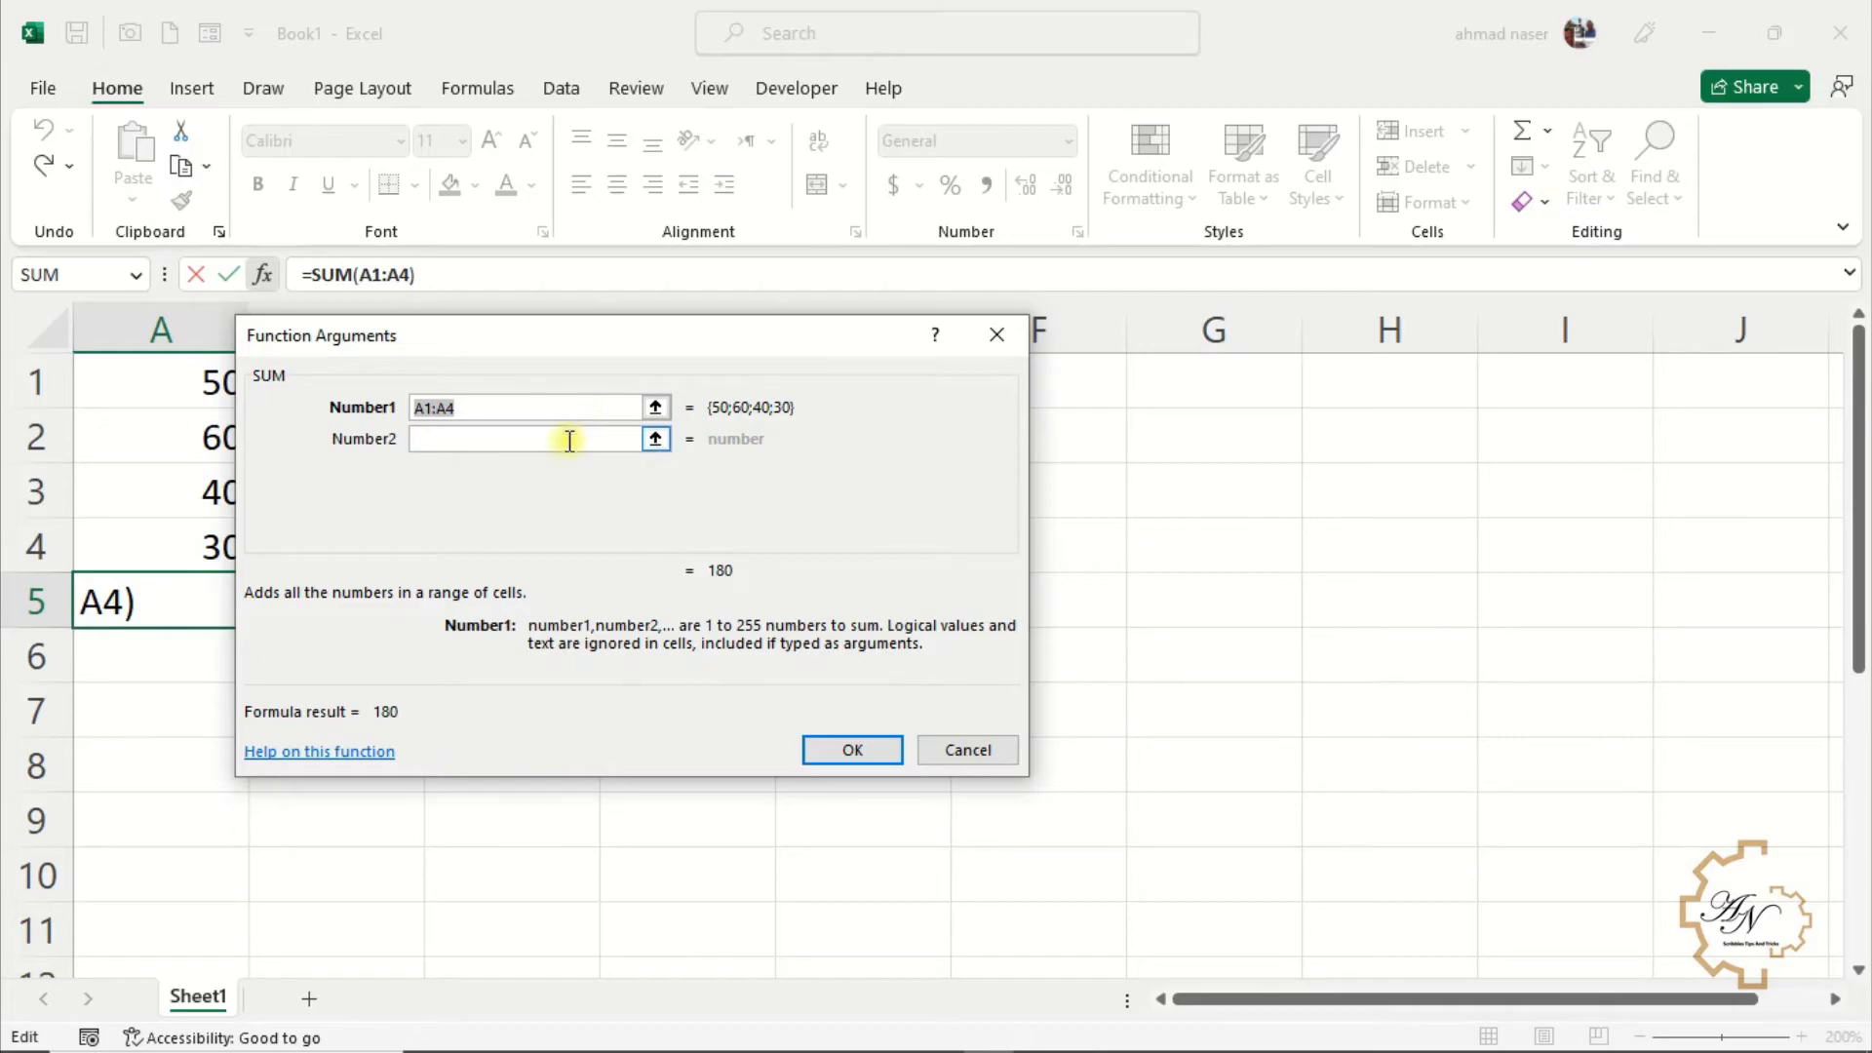
pyautogui.moveTo(173, 379); pyautogui.dragTo(181, 558)
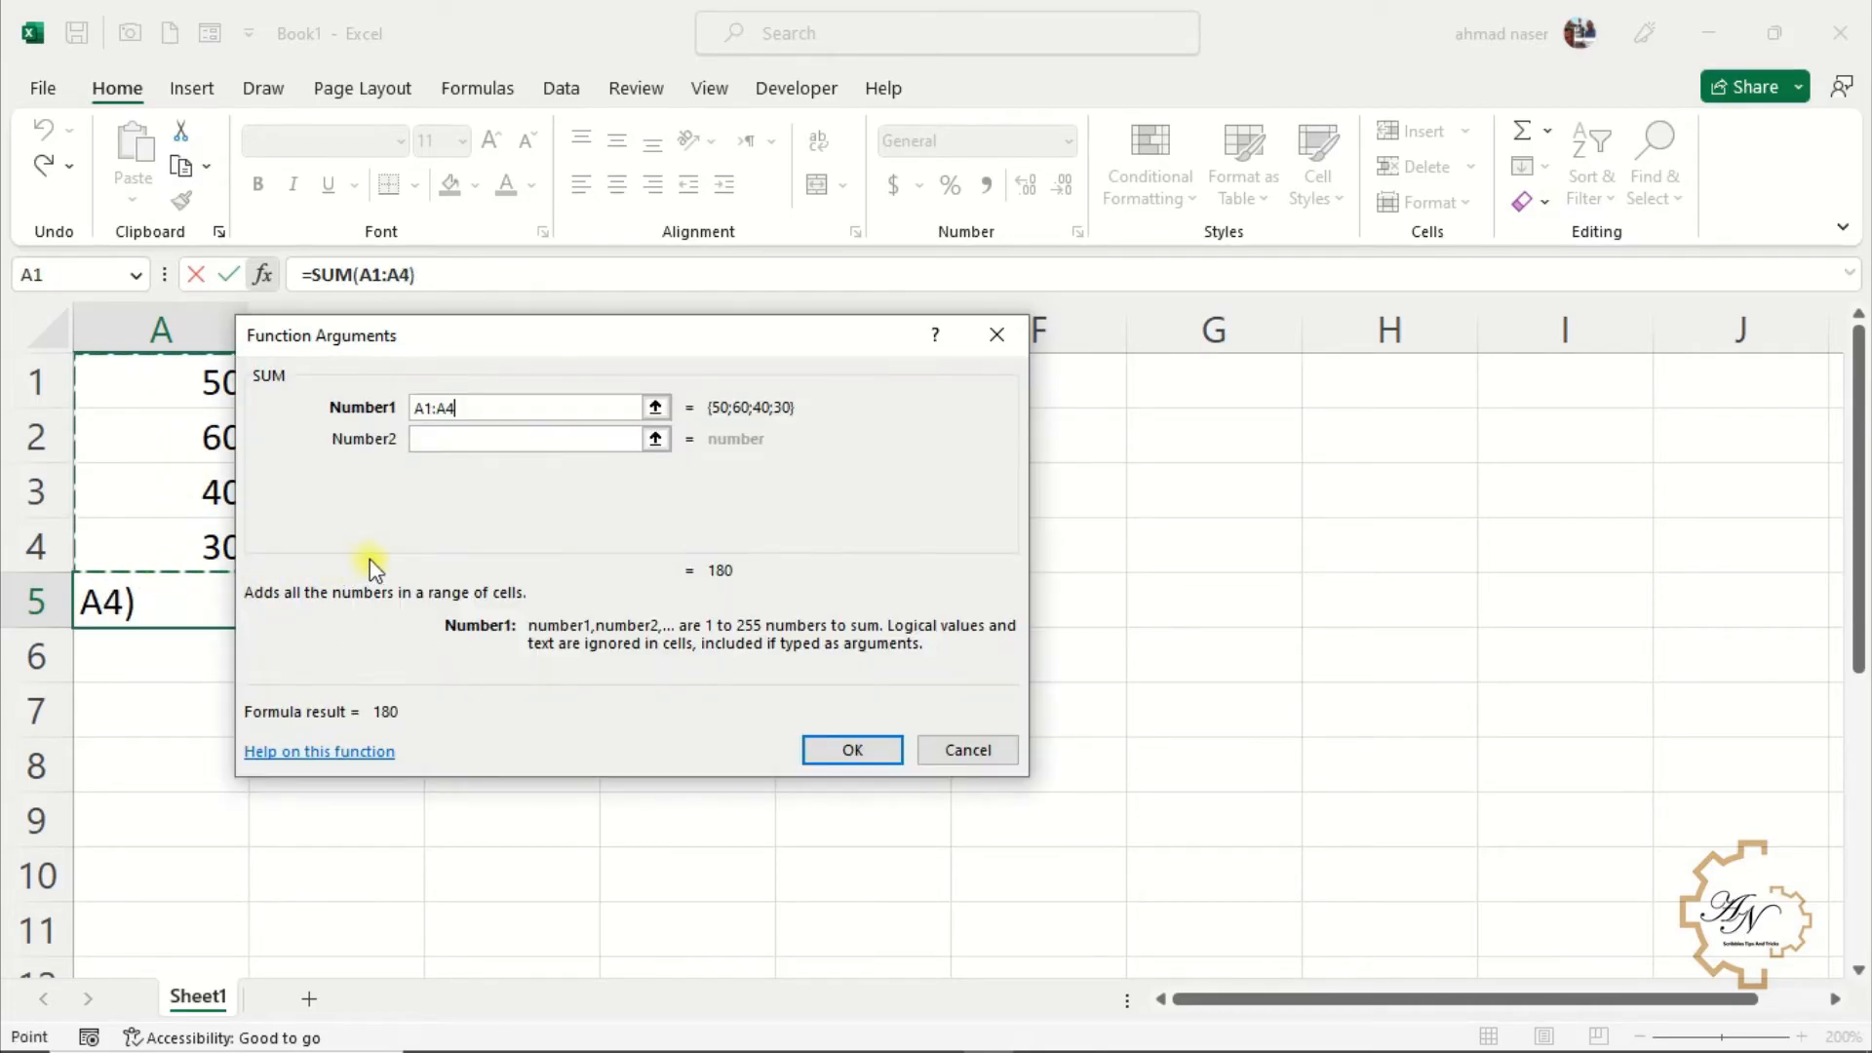
pyautogui.click(811, 757)
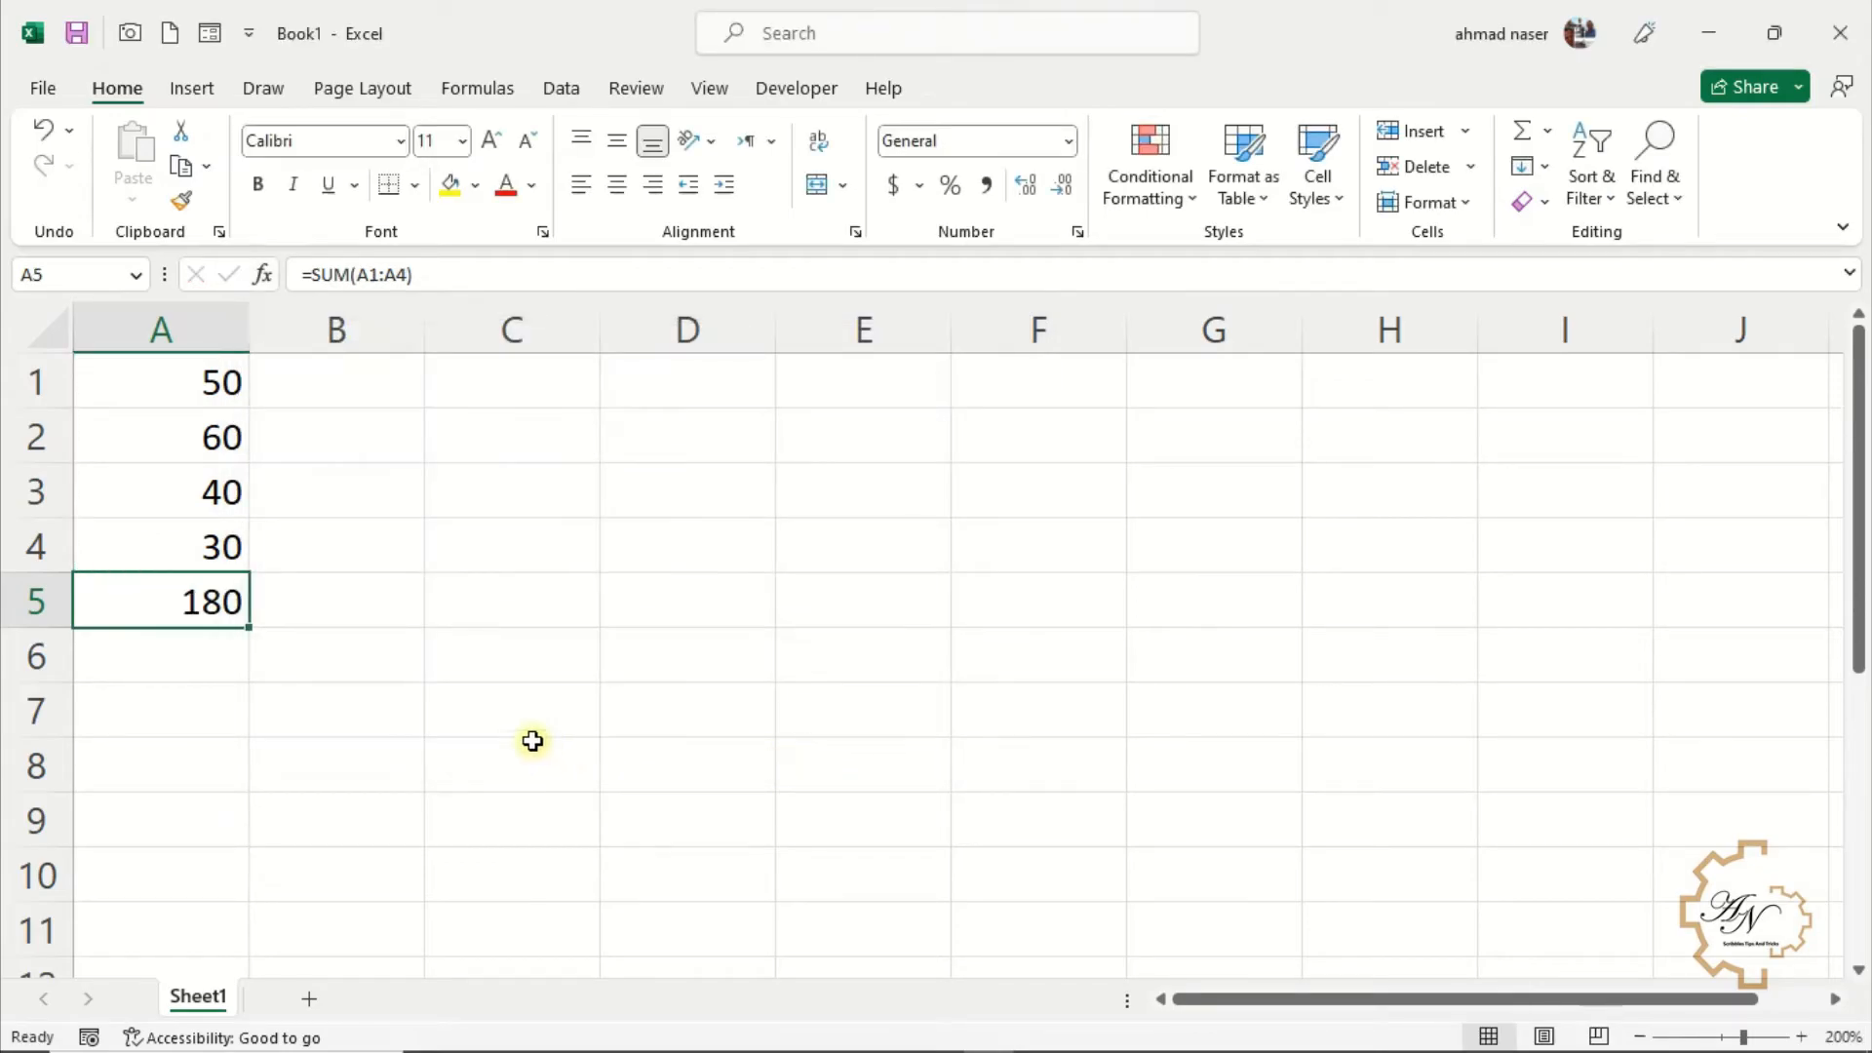
# Enter the formula =SUM(A1:A4) in B6 by typing it directly
pyautogui.click(393, 669)
pyautogui.write('=')
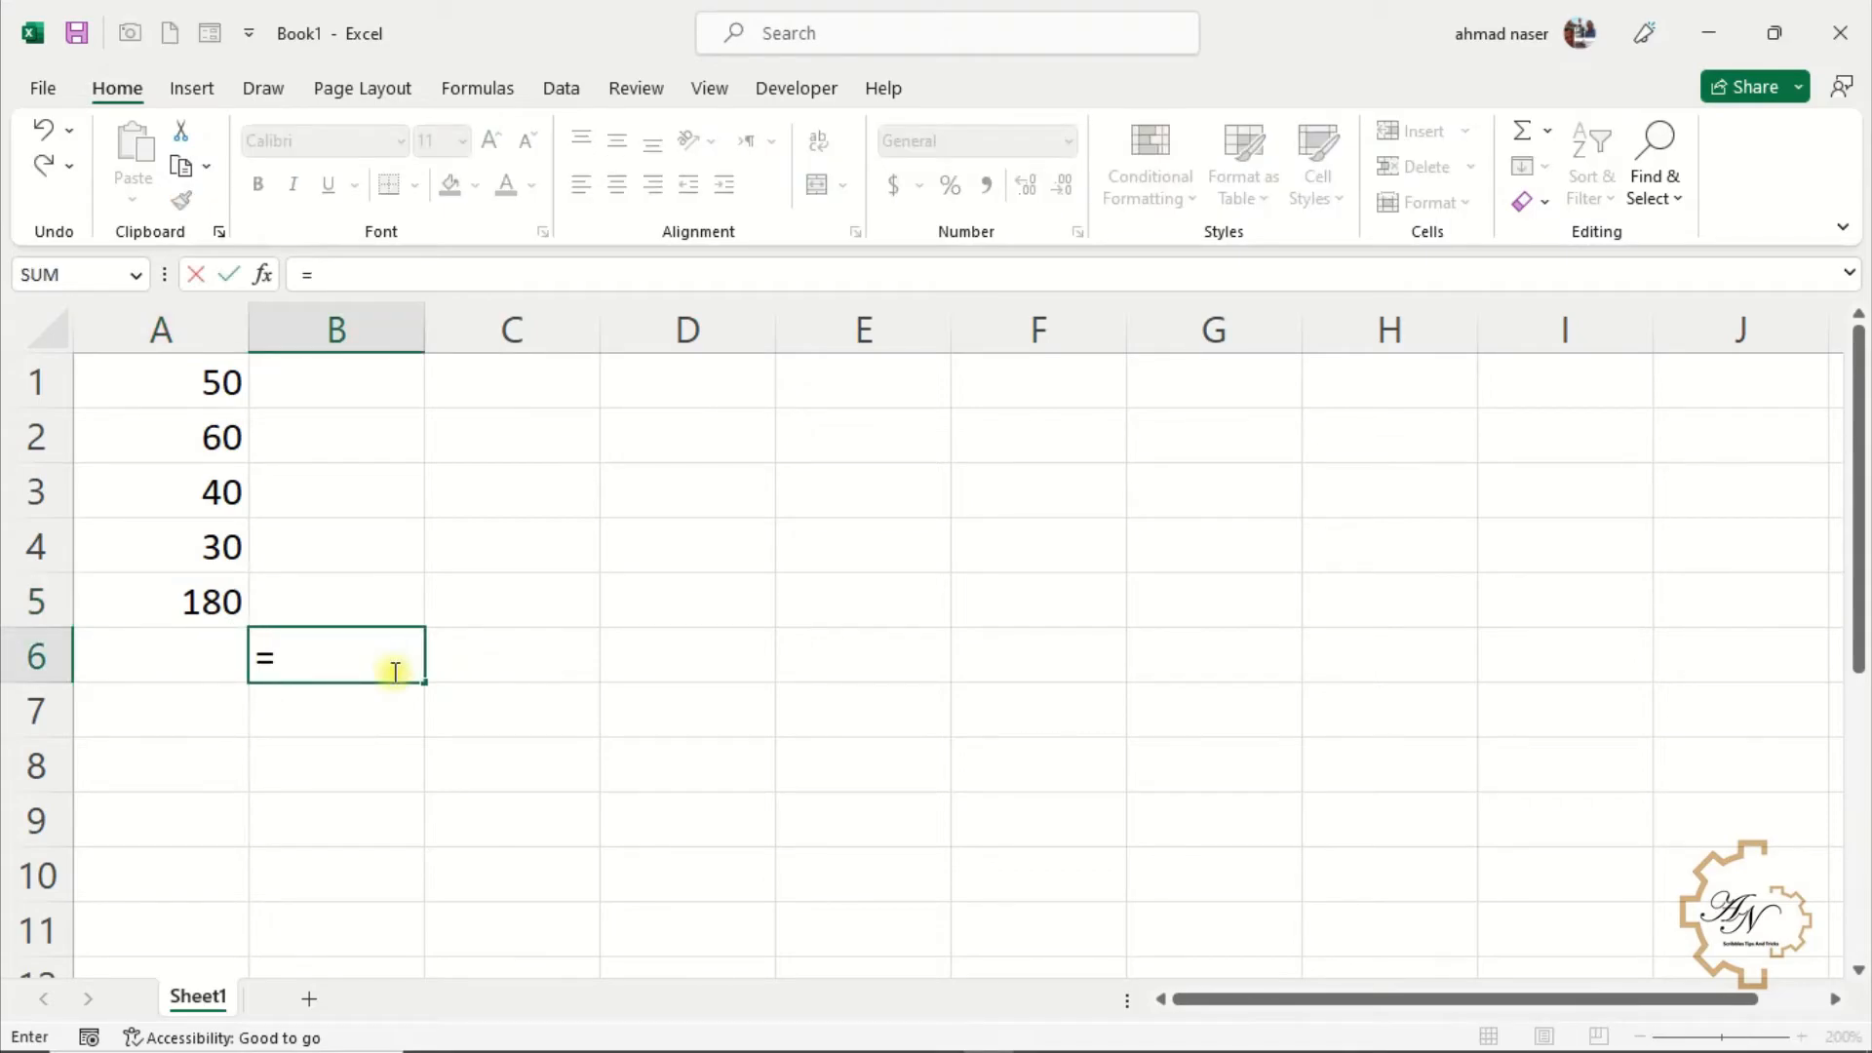
pyautogui.write('sum(a')
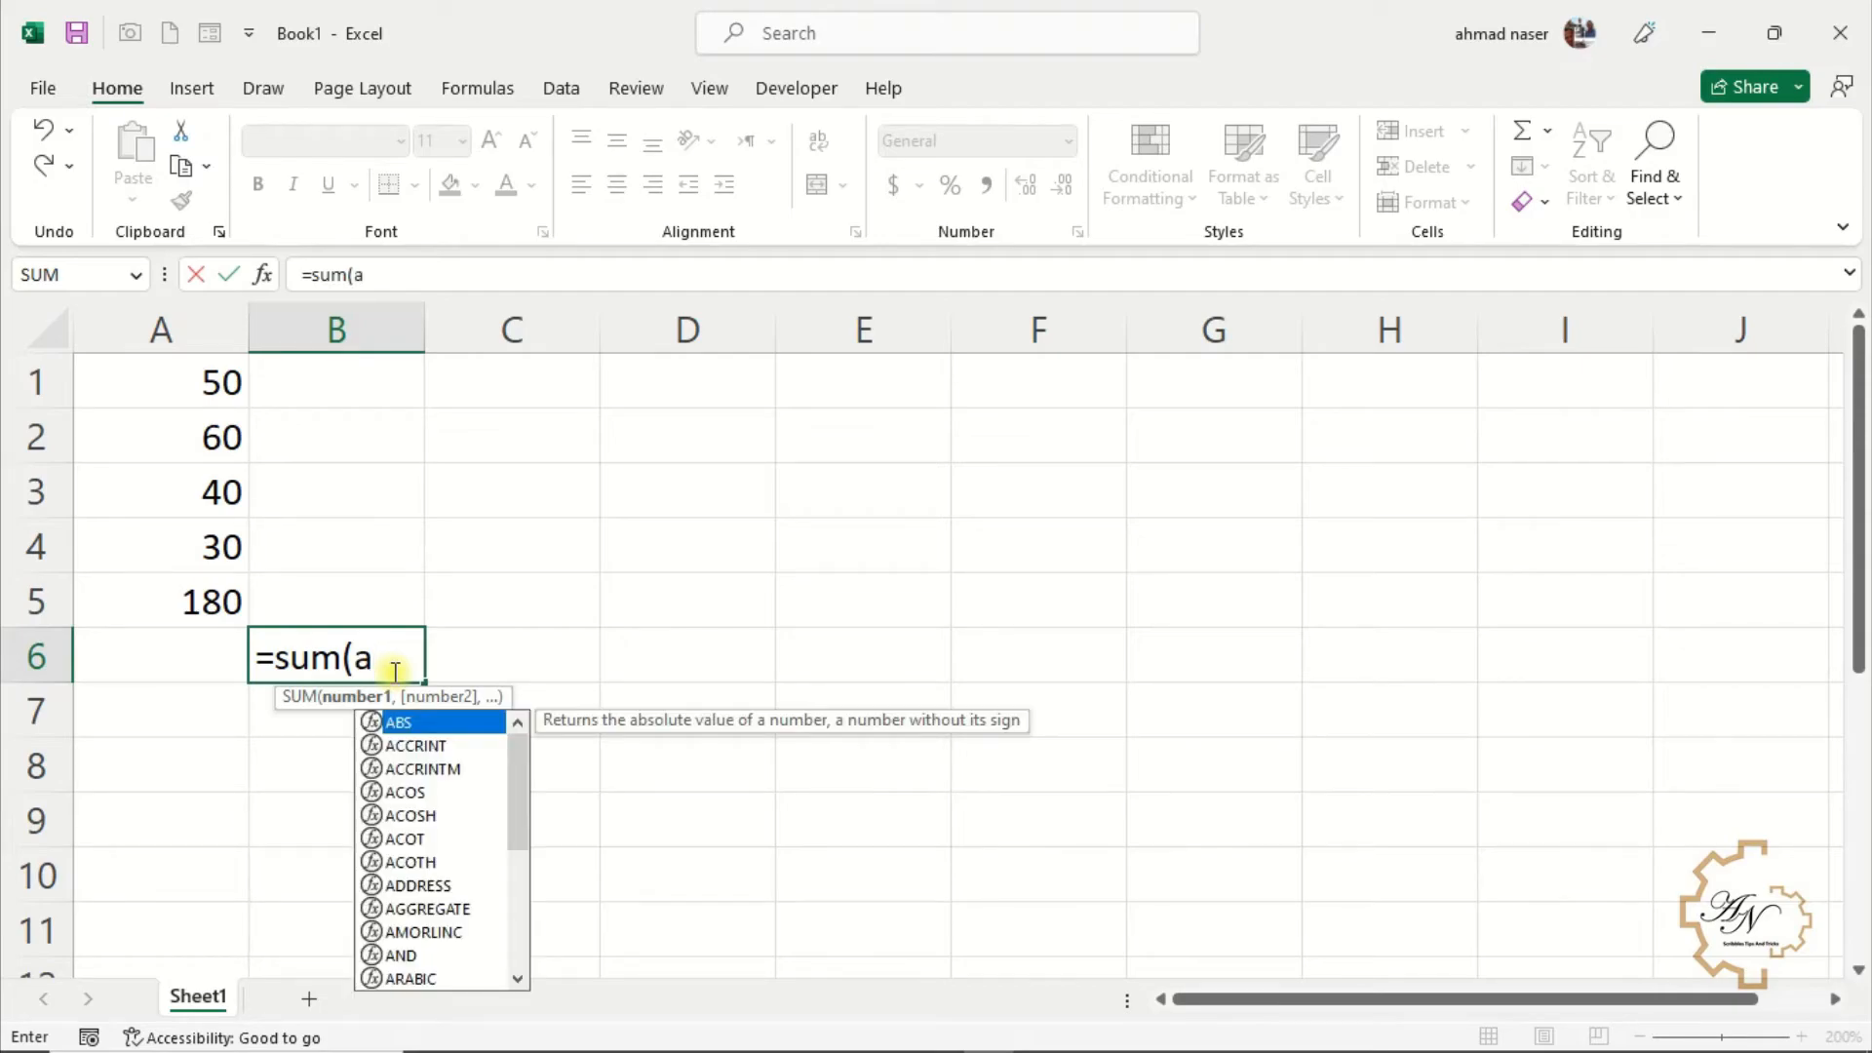
pyautogui.write('1:a4)')
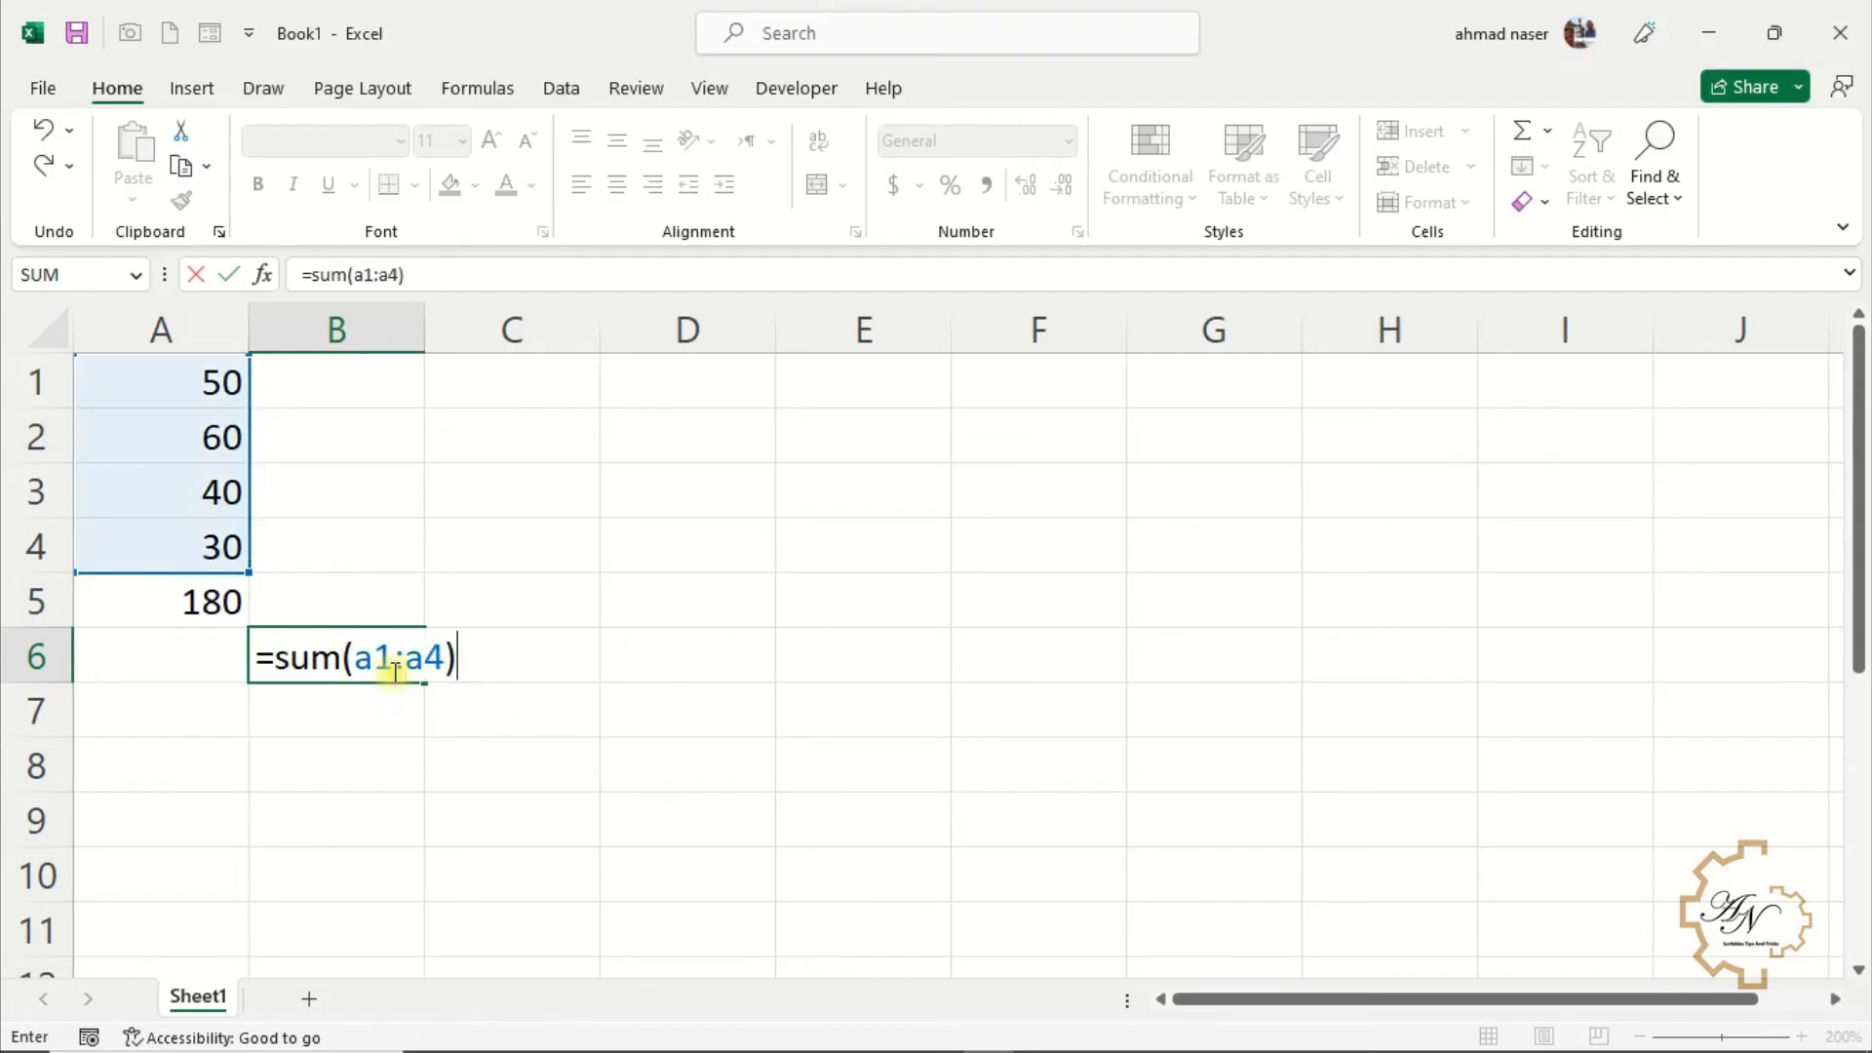
pyautogui.press('Return')
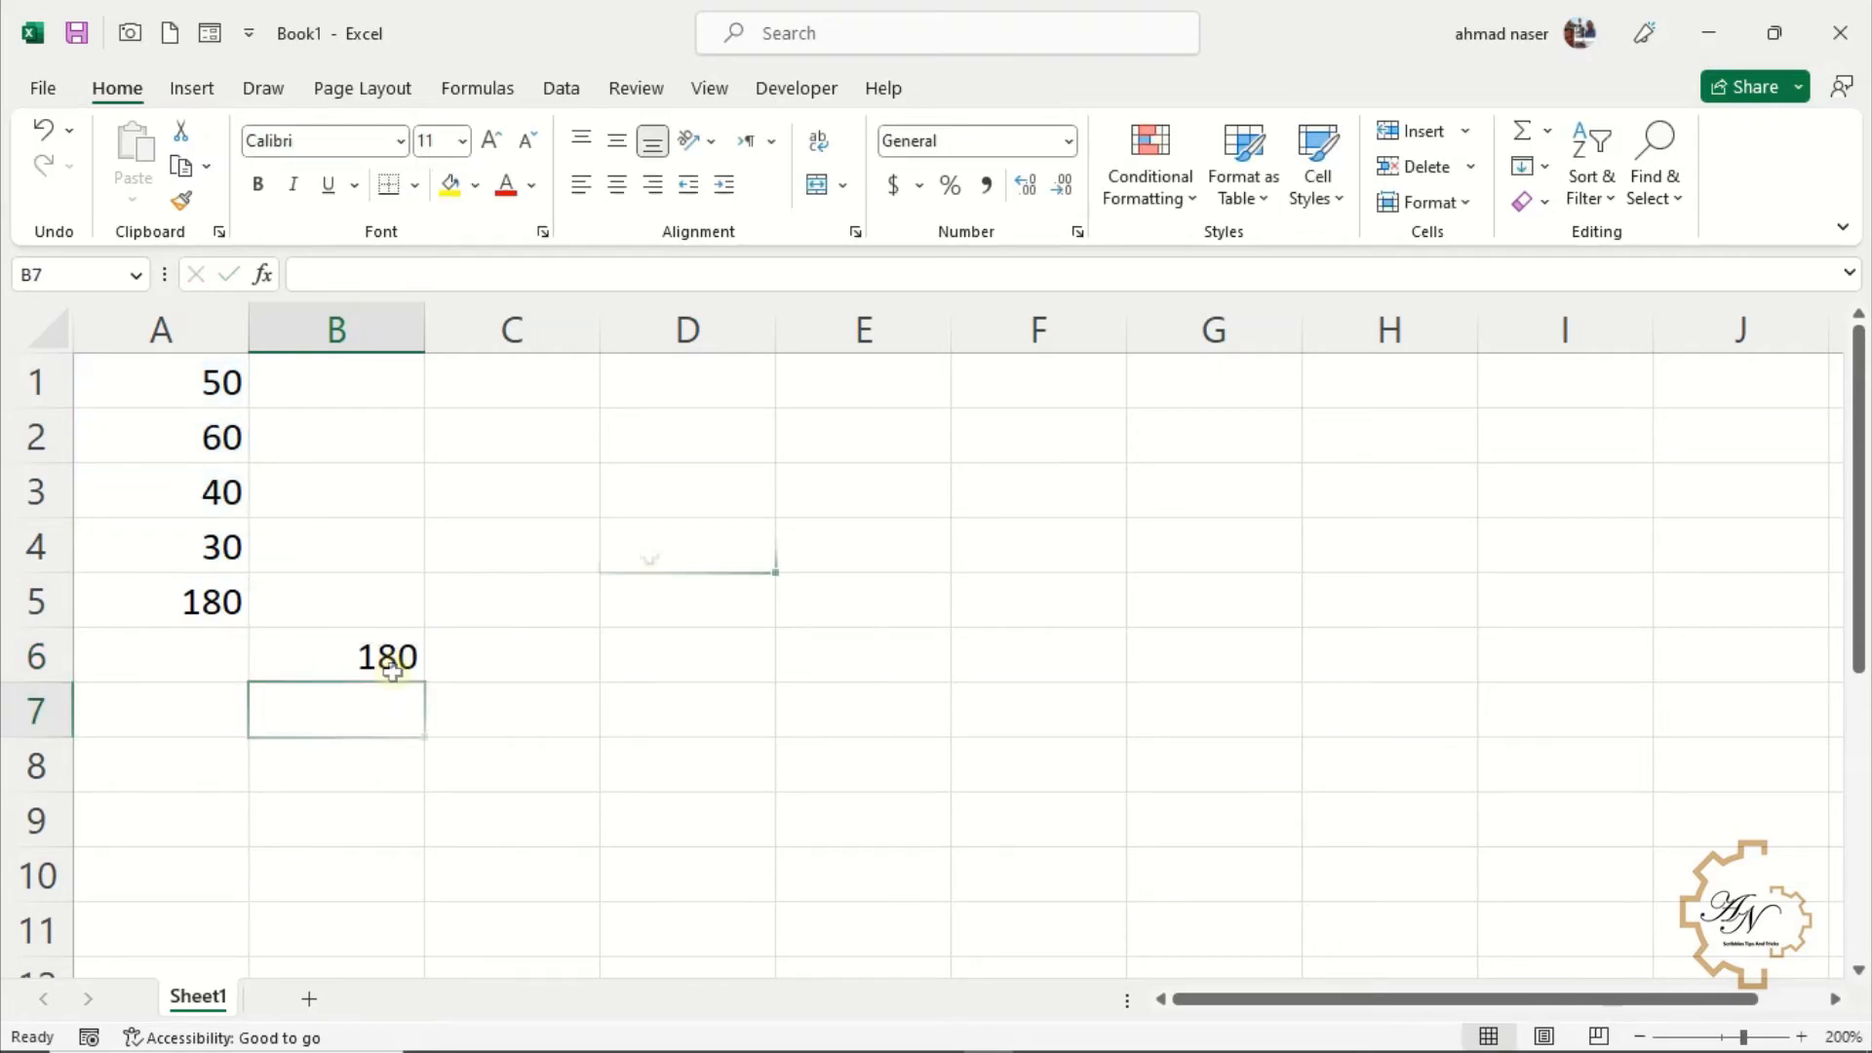
# Start a SUM formula in D4 using autocomplete and select A1:A4 as its range
pyautogui.click(648, 549)
pyautogui.write('=sum')
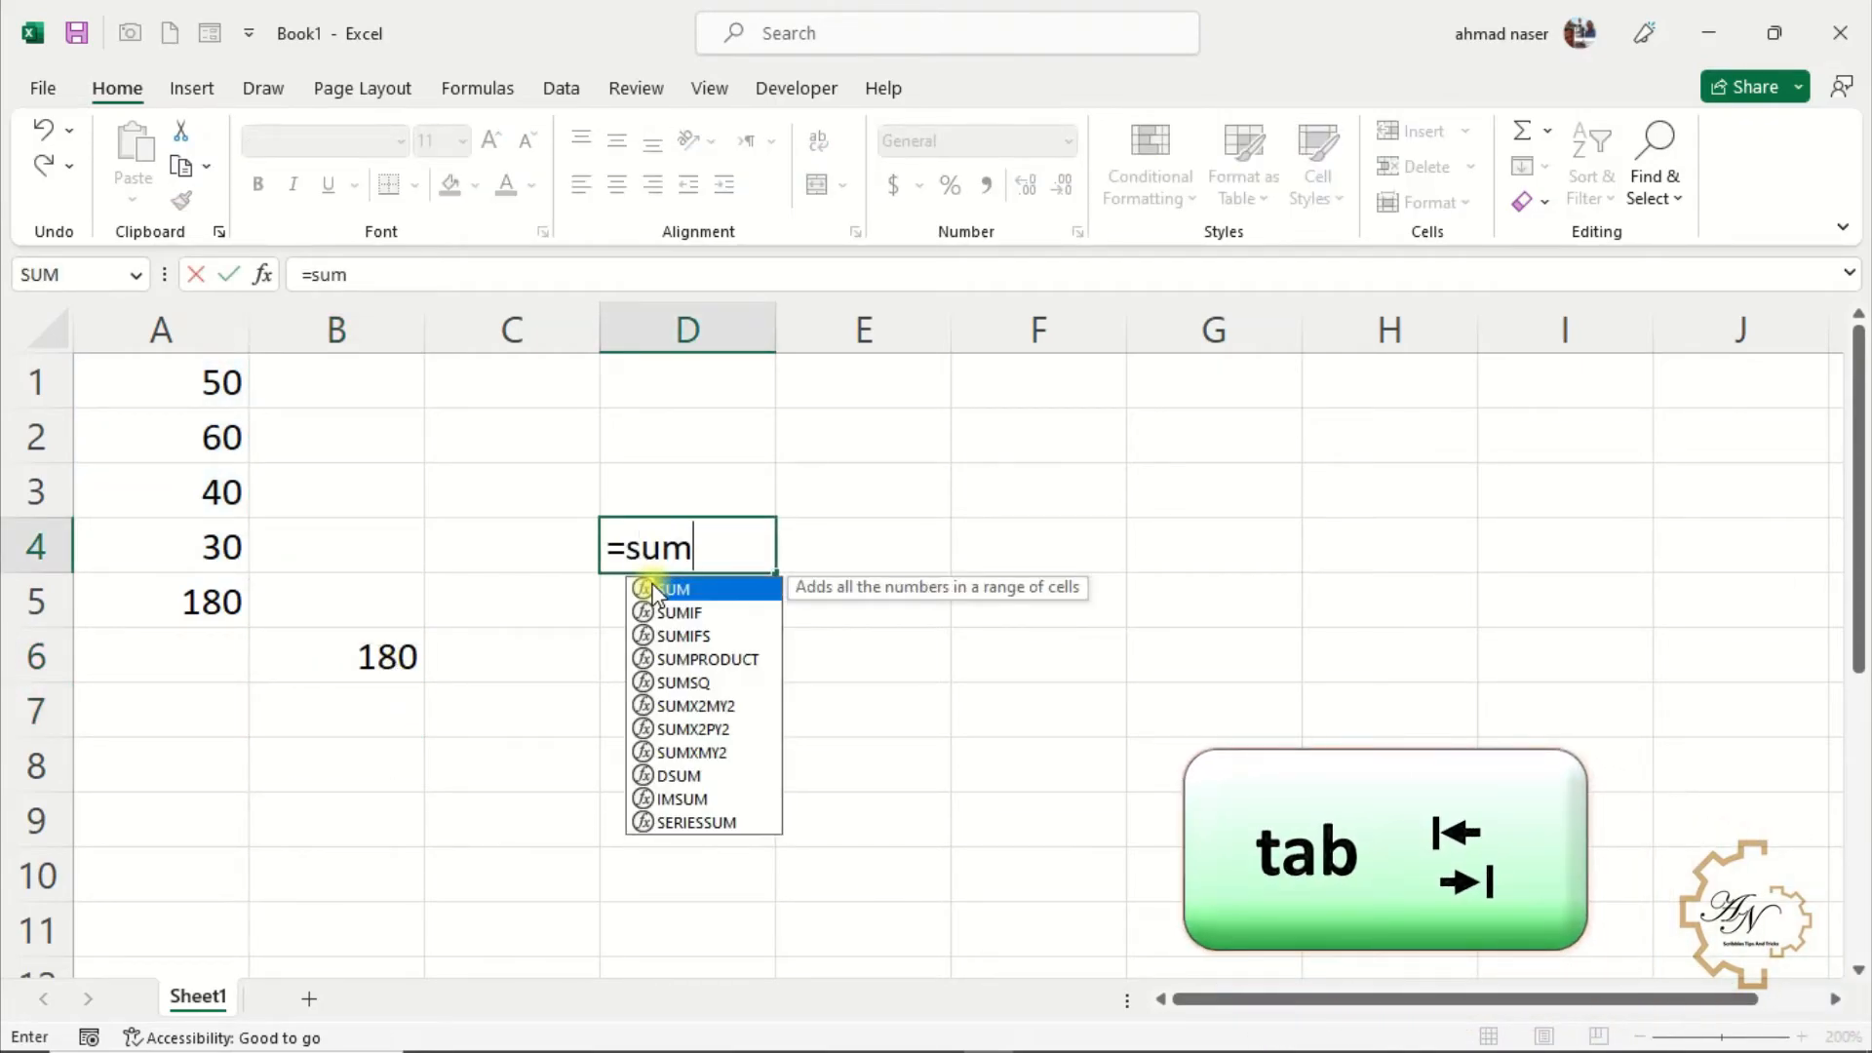
pyautogui.press('Tab')
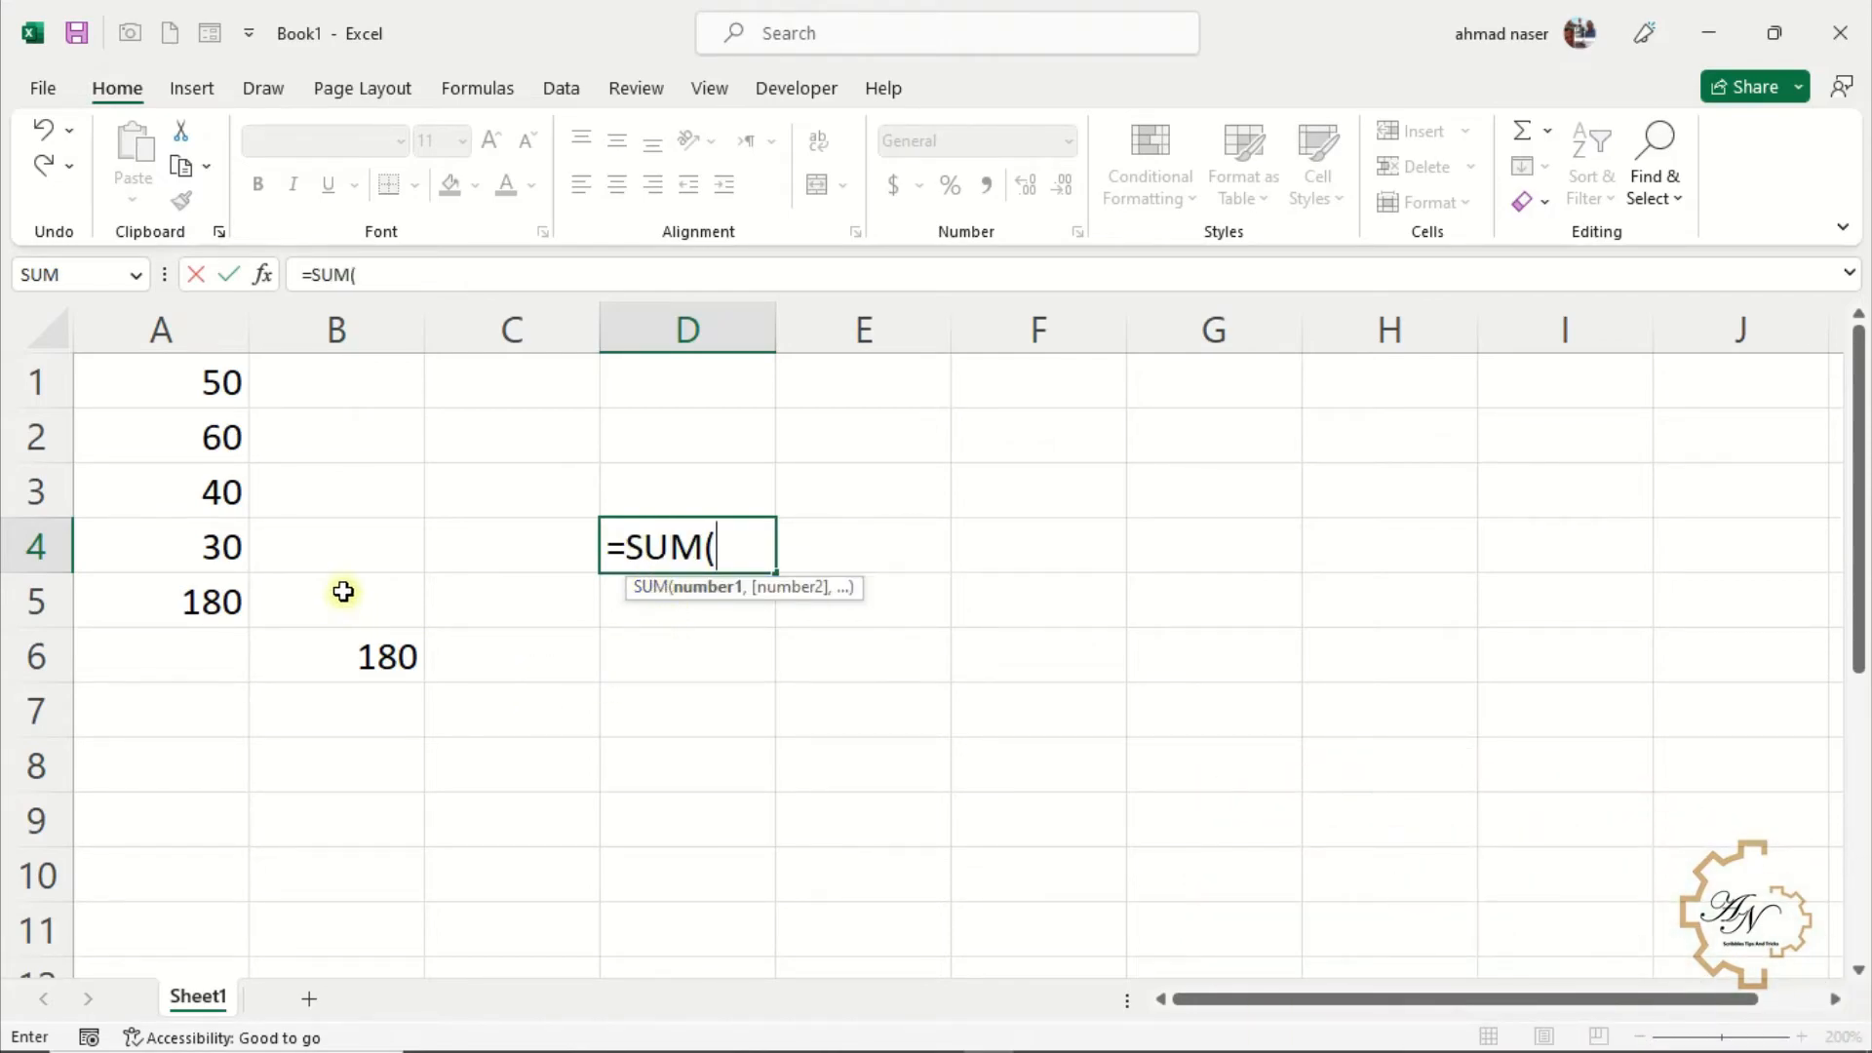
pyautogui.moveTo(216, 386); pyautogui.dragTo(207, 545)
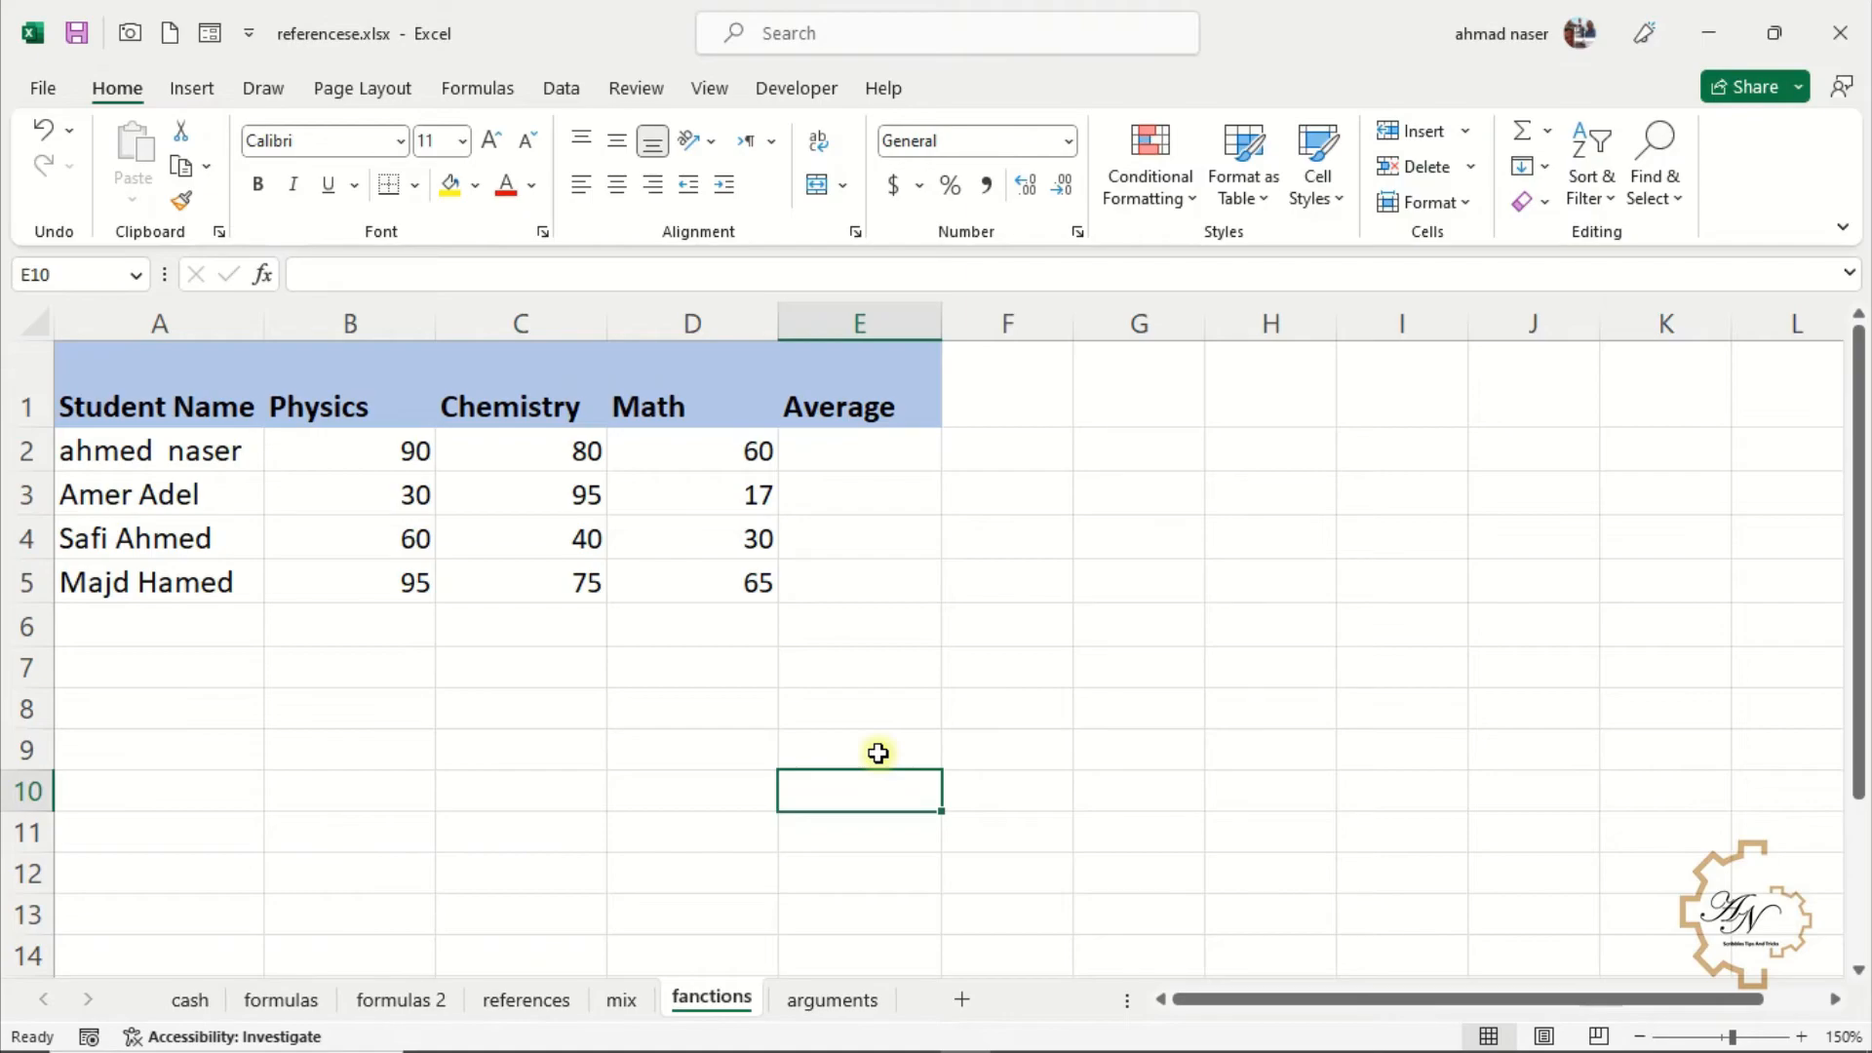
# Enter =AVERAGE(B2:D2) in E2 of the fanctions sheet and fill it down to E5
pyautogui.click(873, 455)
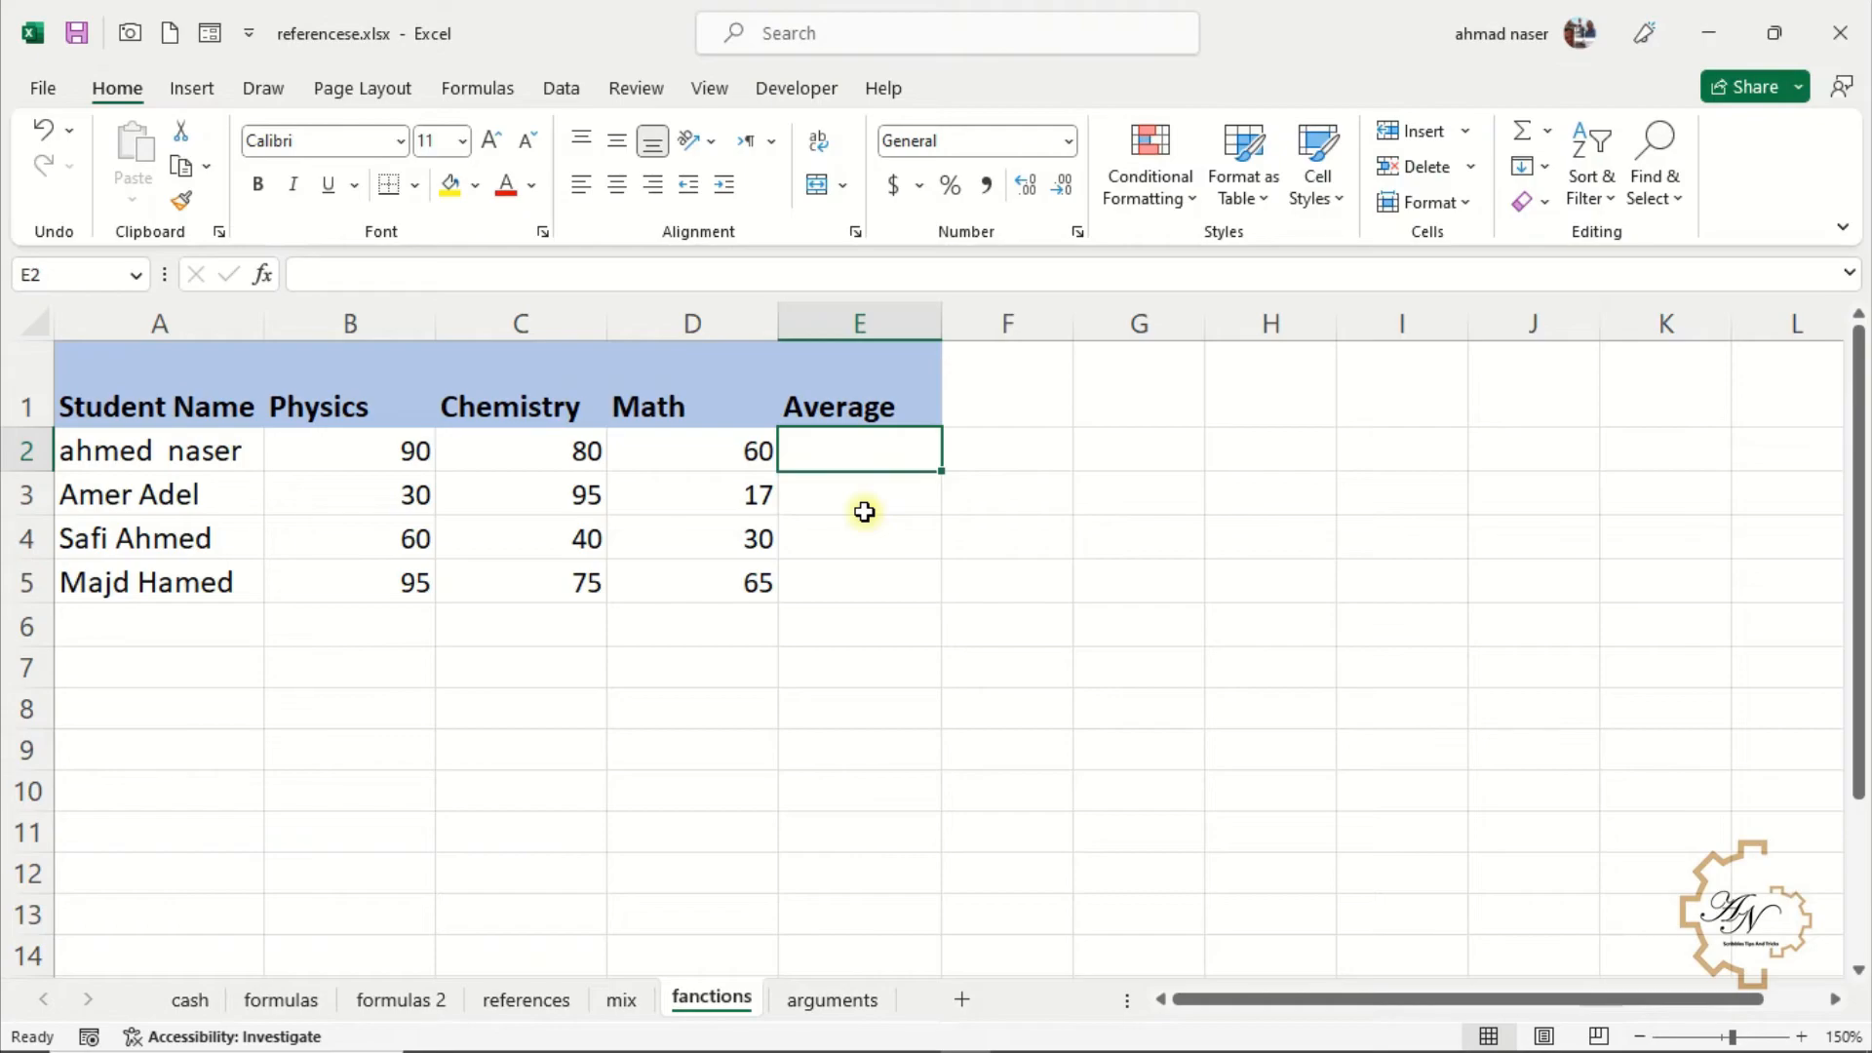
pyautogui.write('=aver')
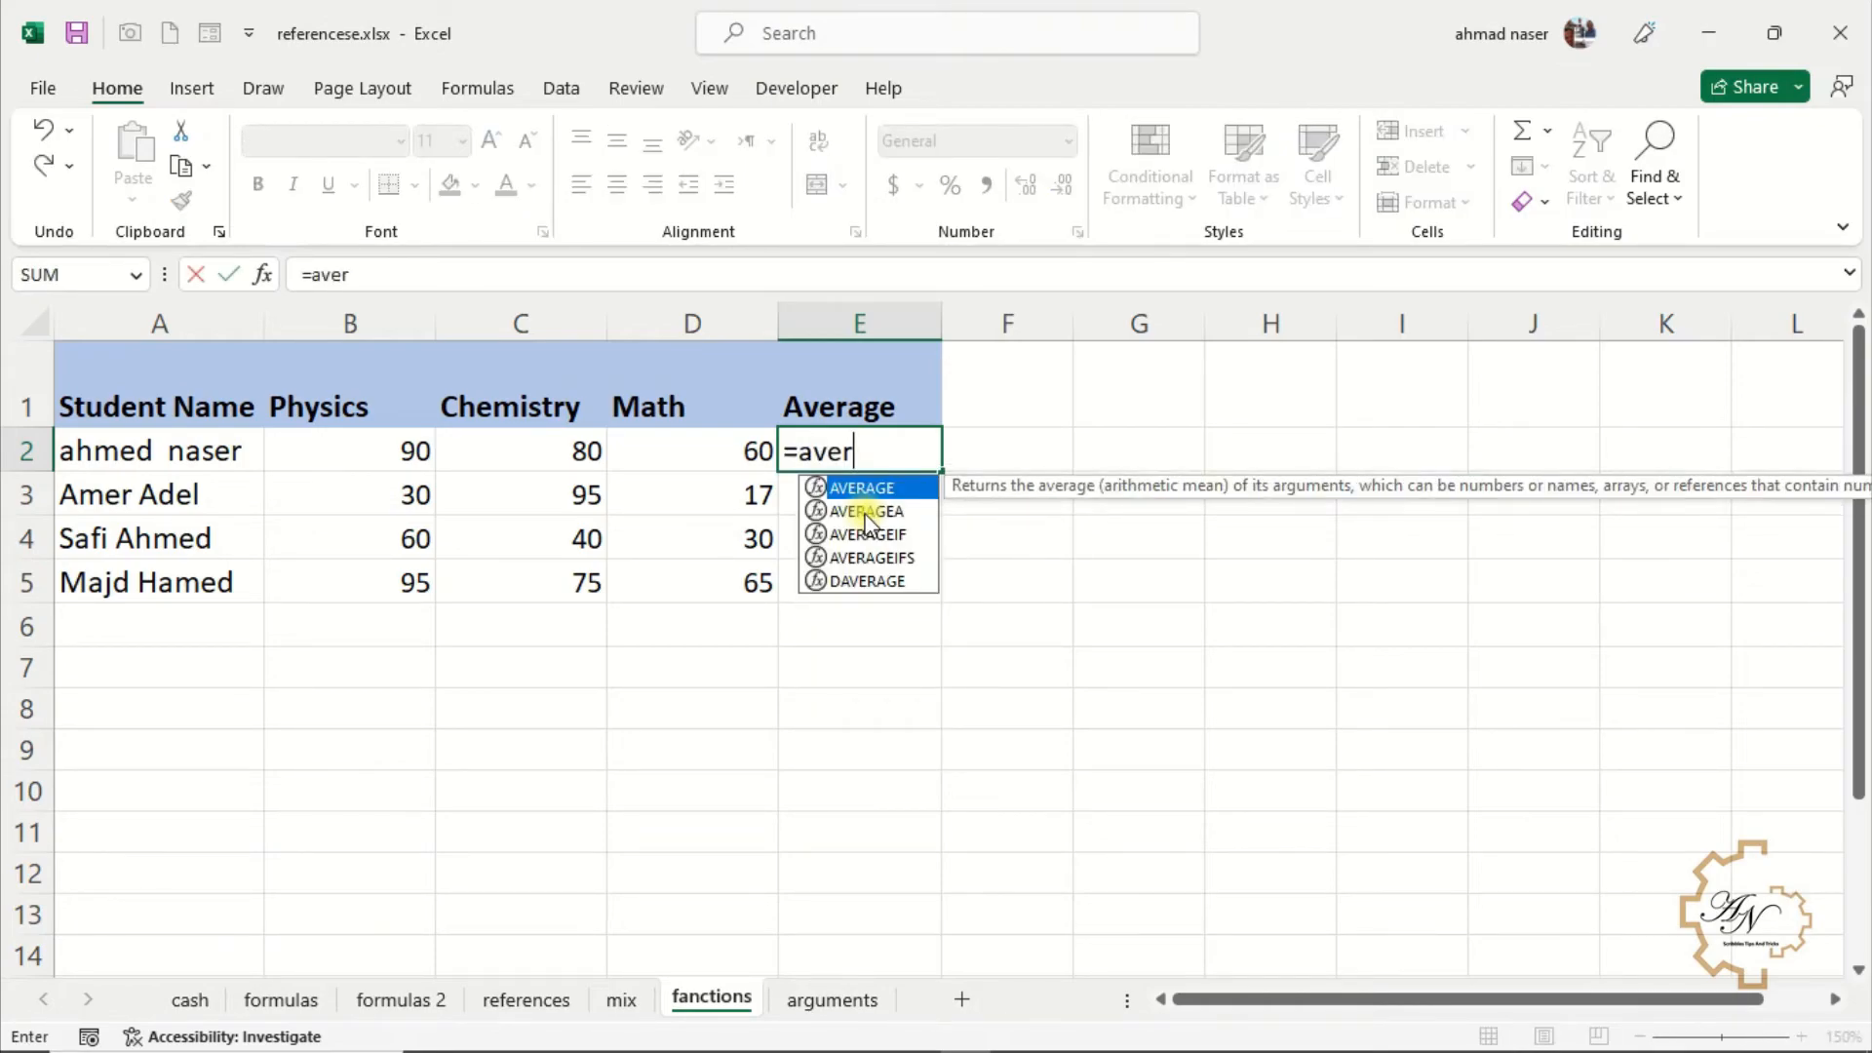
pyautogui.press('Tab')
pyautogui.moveTo(389, 445); pyautogui.dragTo(682, 448)
pyautogui.press('Return')
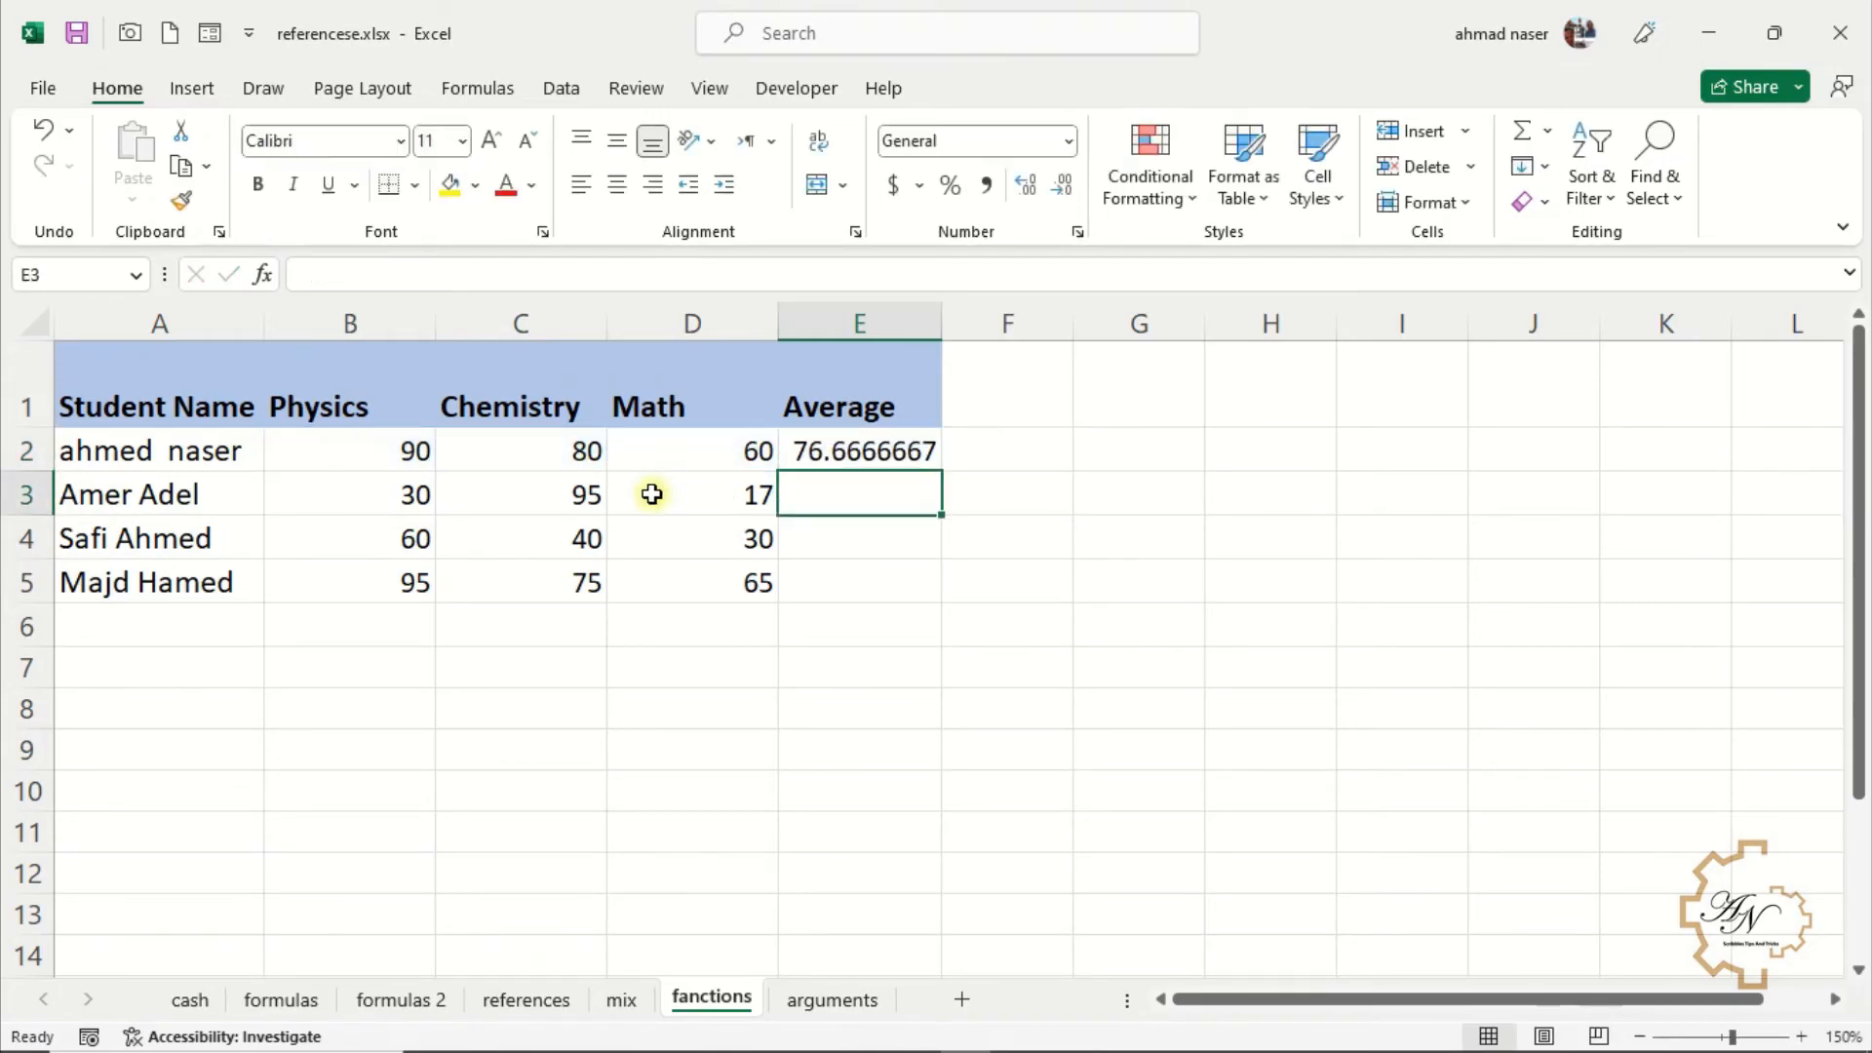
pyautogui.click(874, 456)
pyautogui.moveTo(939, 472); pyautogui.dragTo(926, 593)
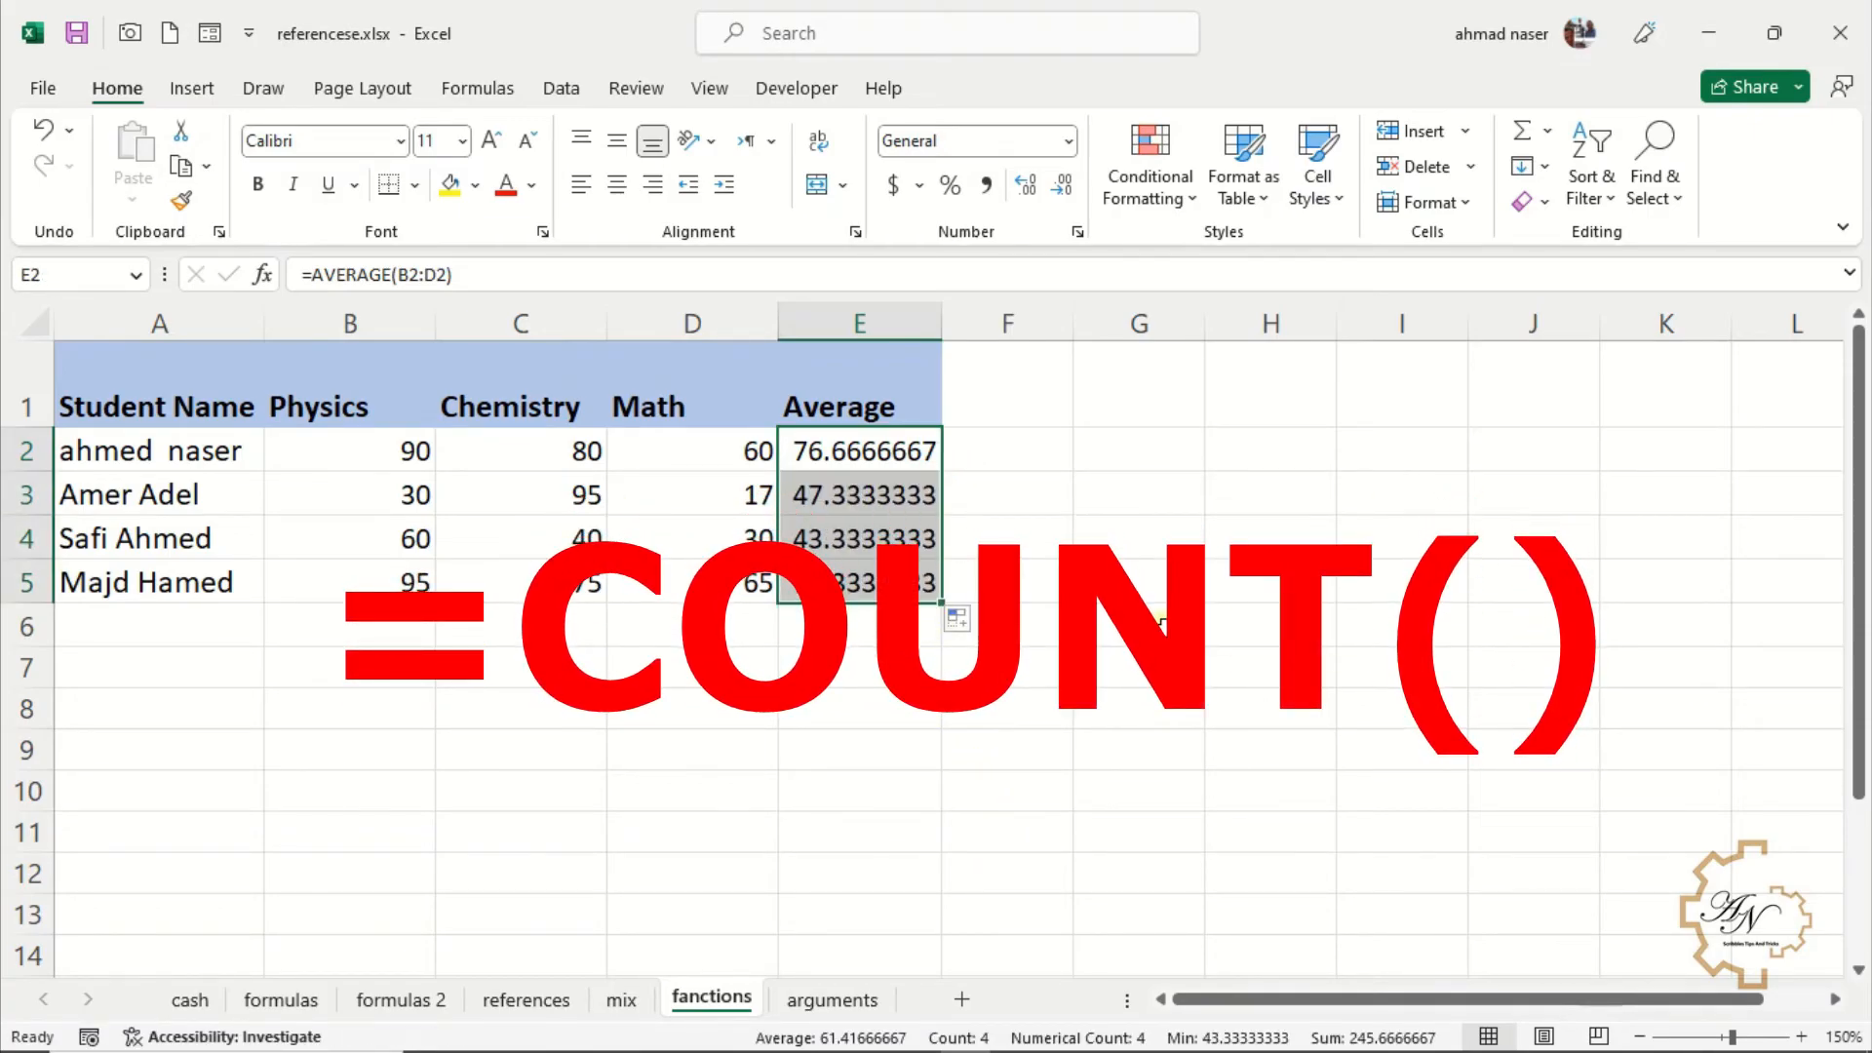
# Enter =COUNT(A1:D3) in G6 using the COUNT autocomplete suggestion
pyautogui.click(1161, 629)
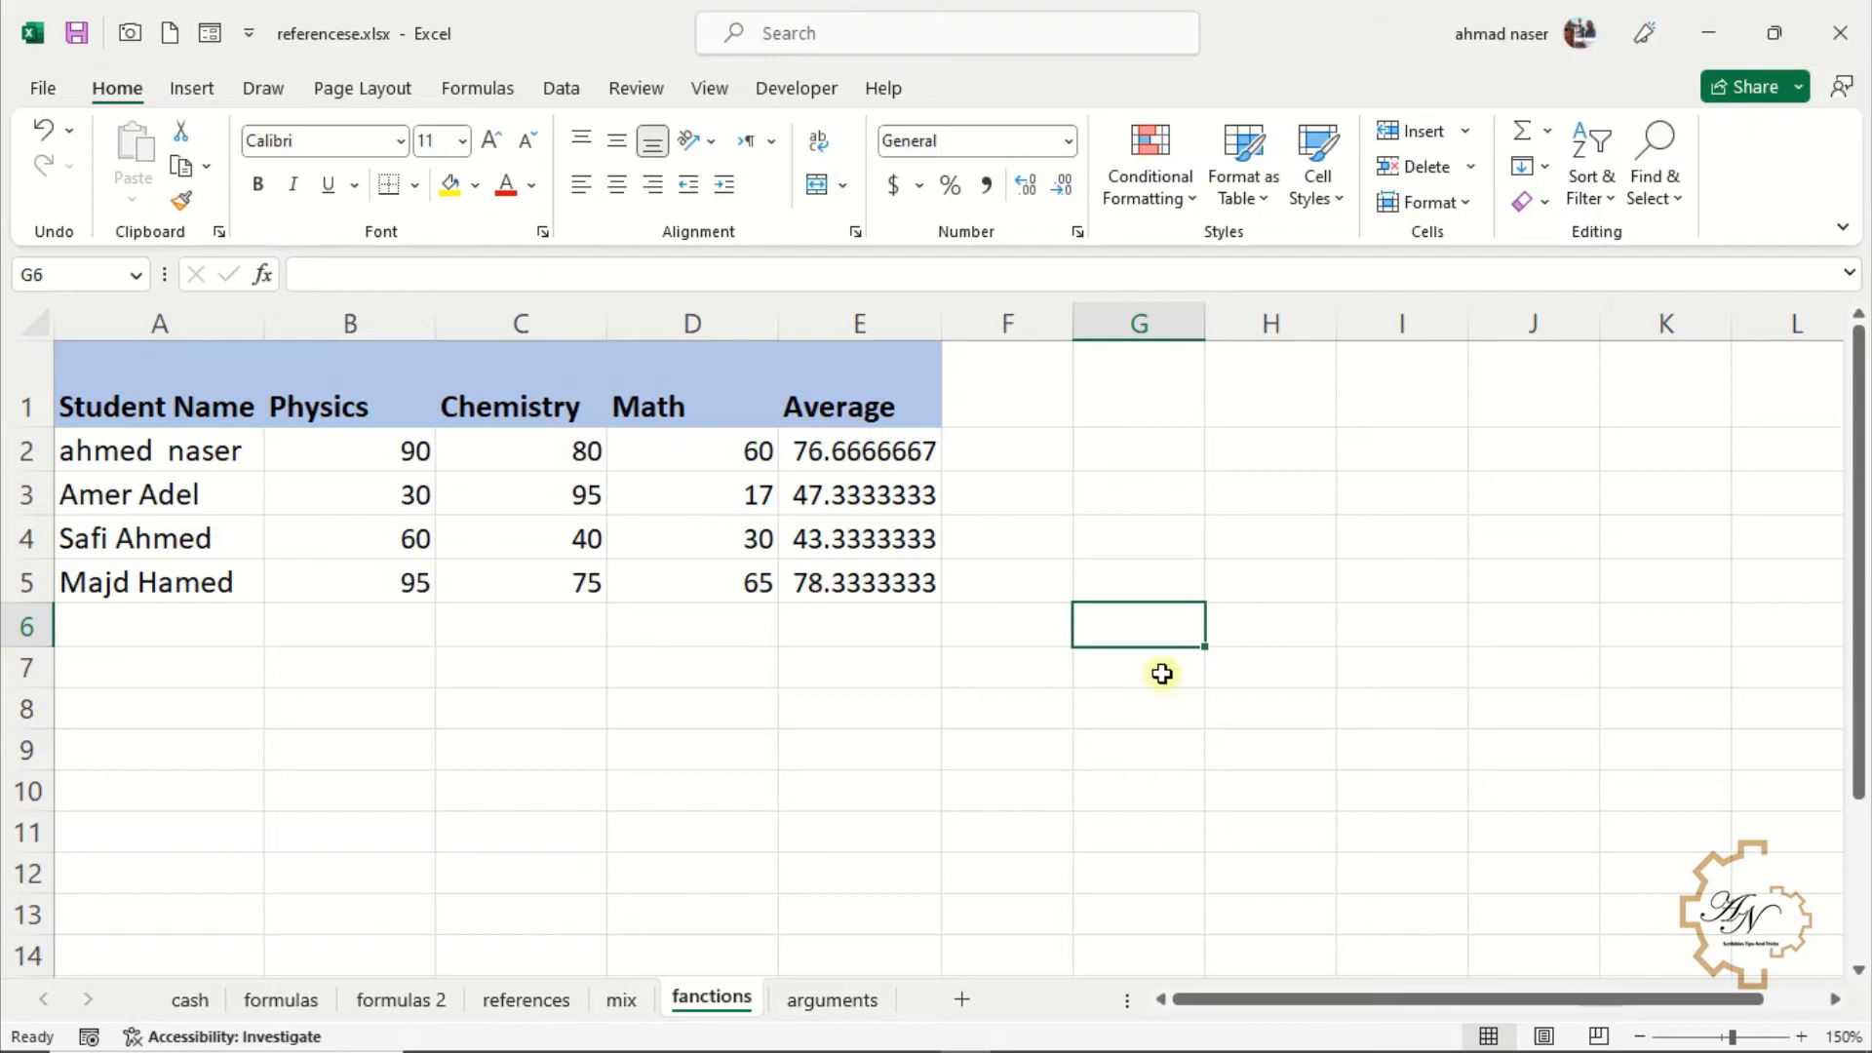
pyautogui.write('=count')
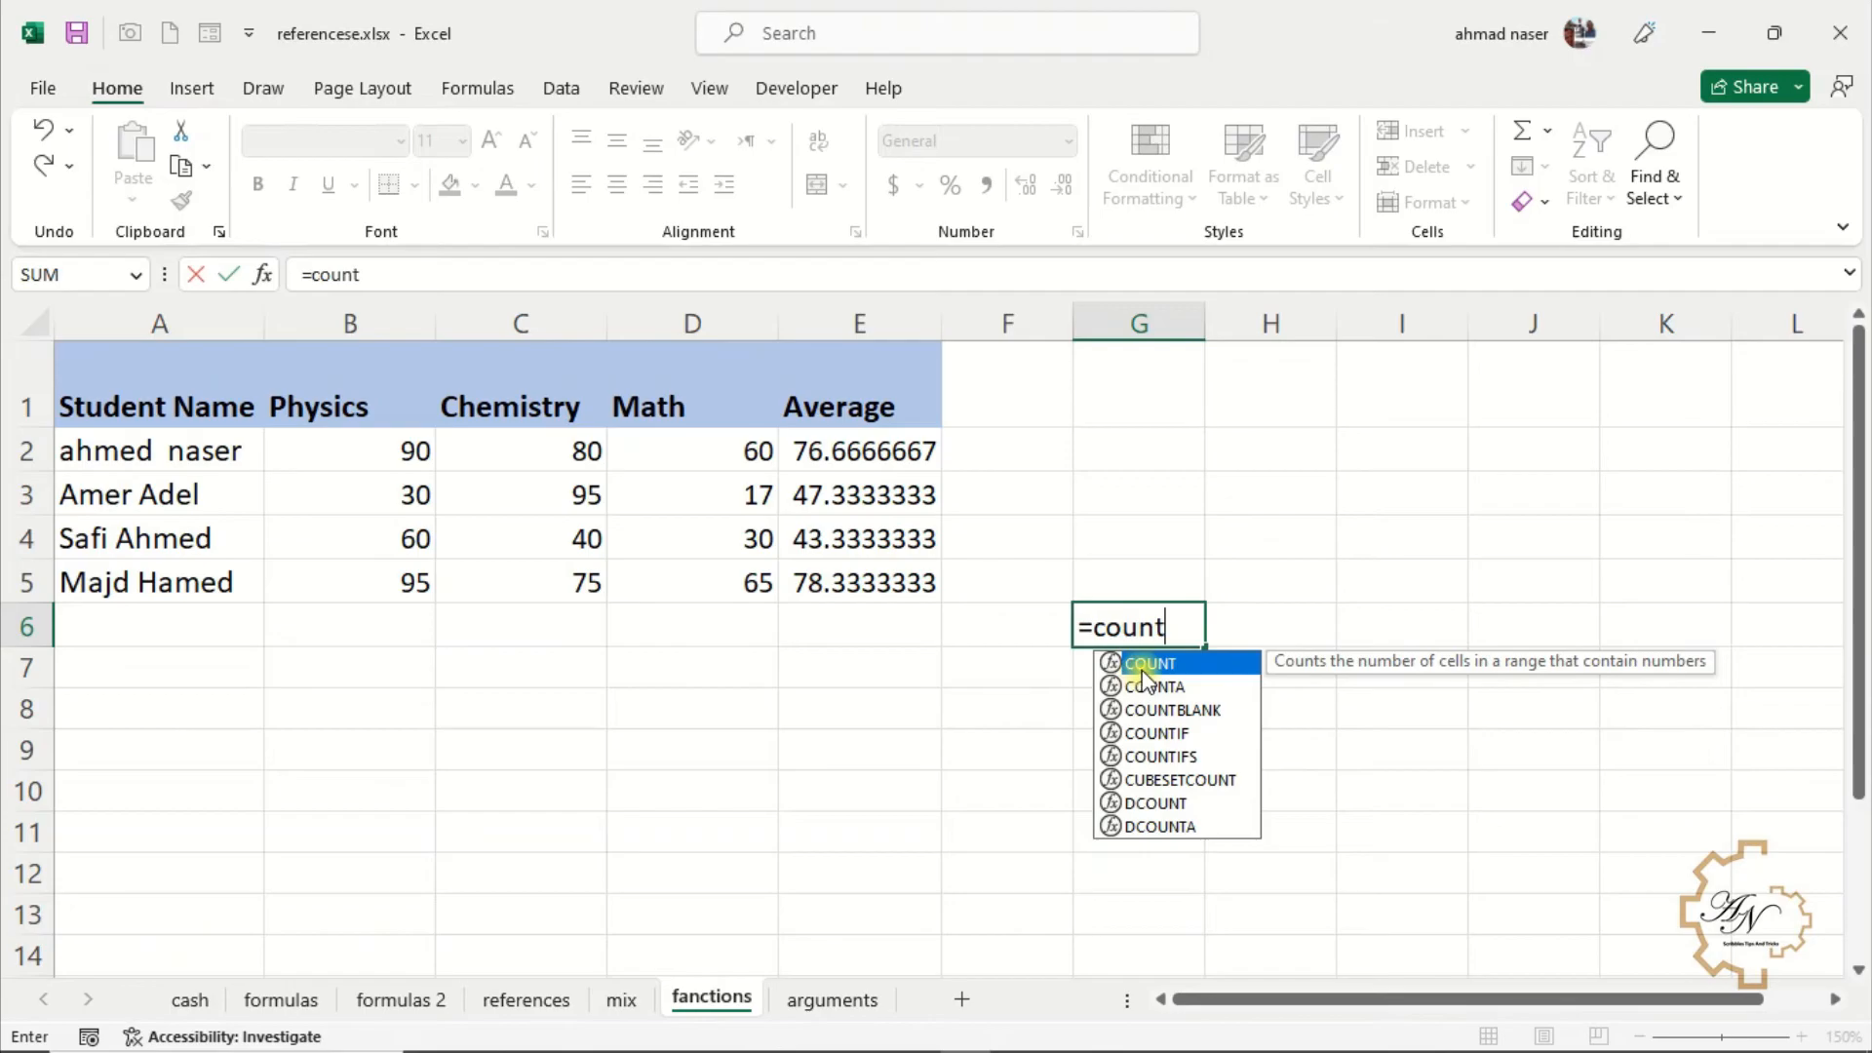
pyautogui.doubleClick(1144, 664)
pyautogui.moveTo(204, 395); pyautogui.dragTo(735, 493)
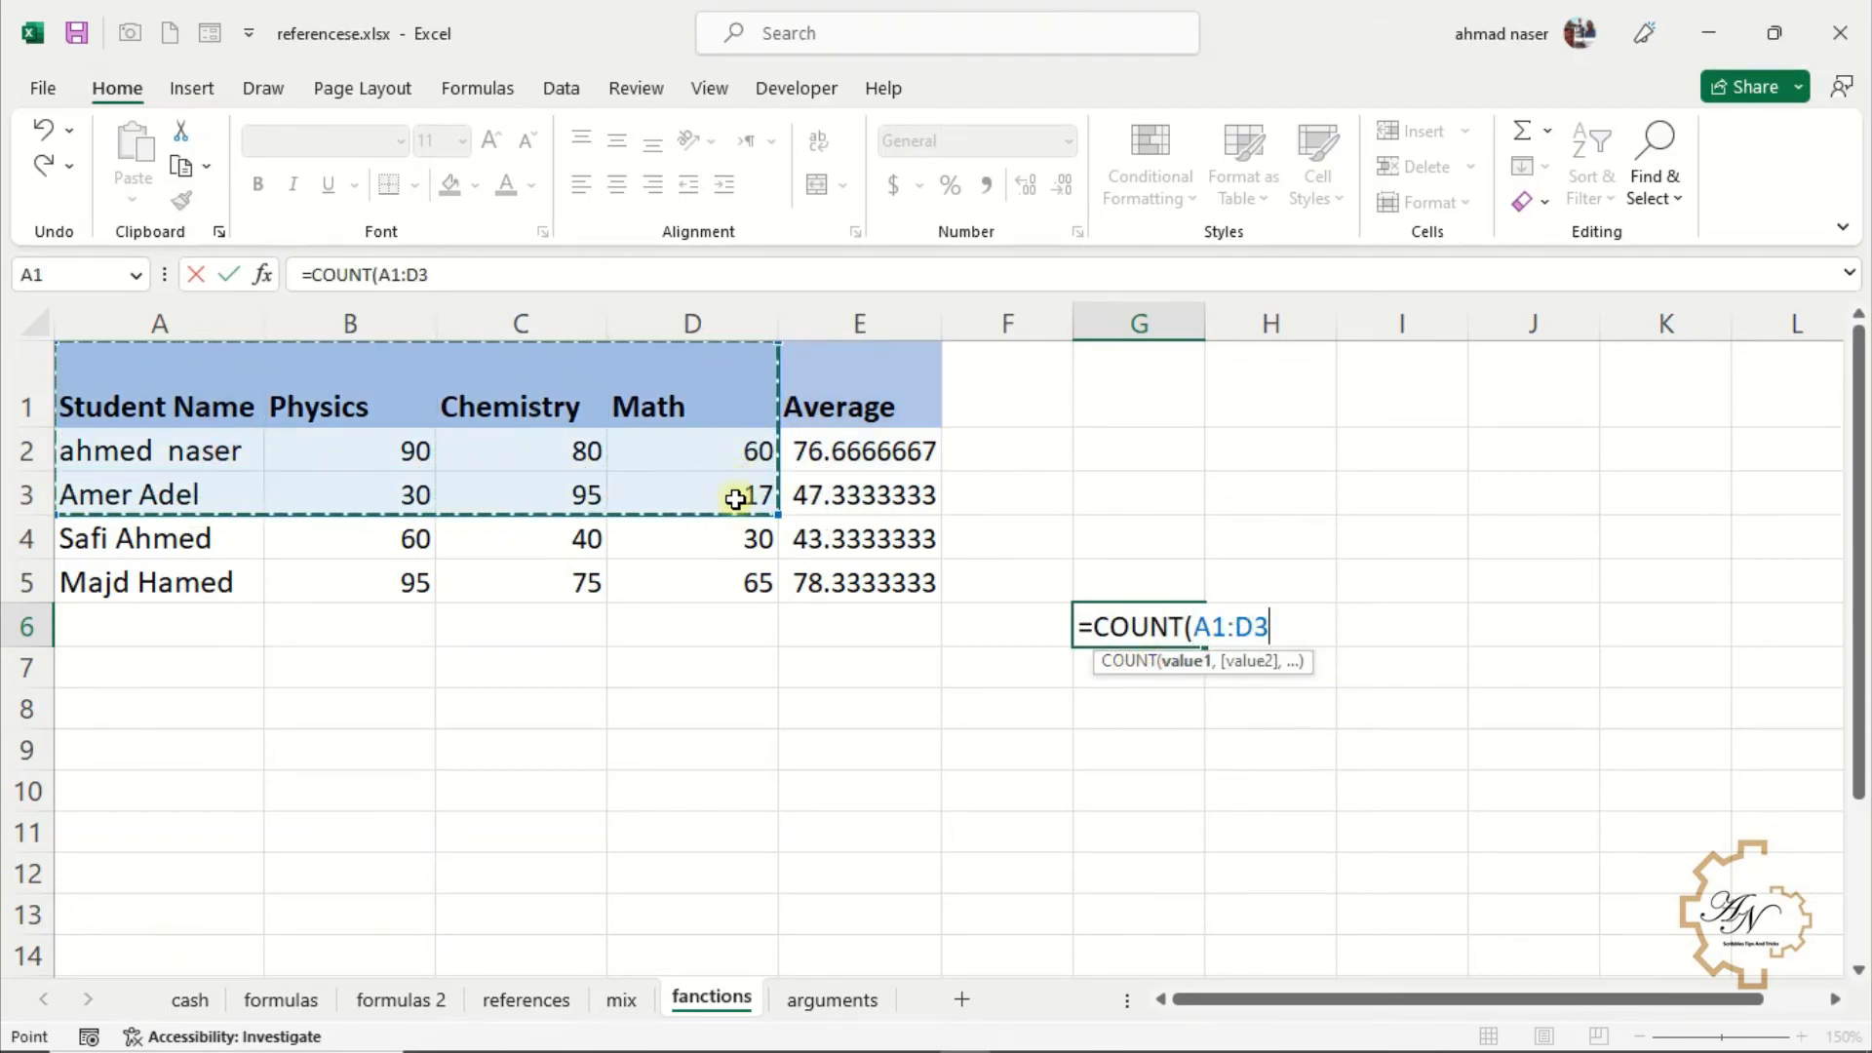
pyautogui.press('Return')
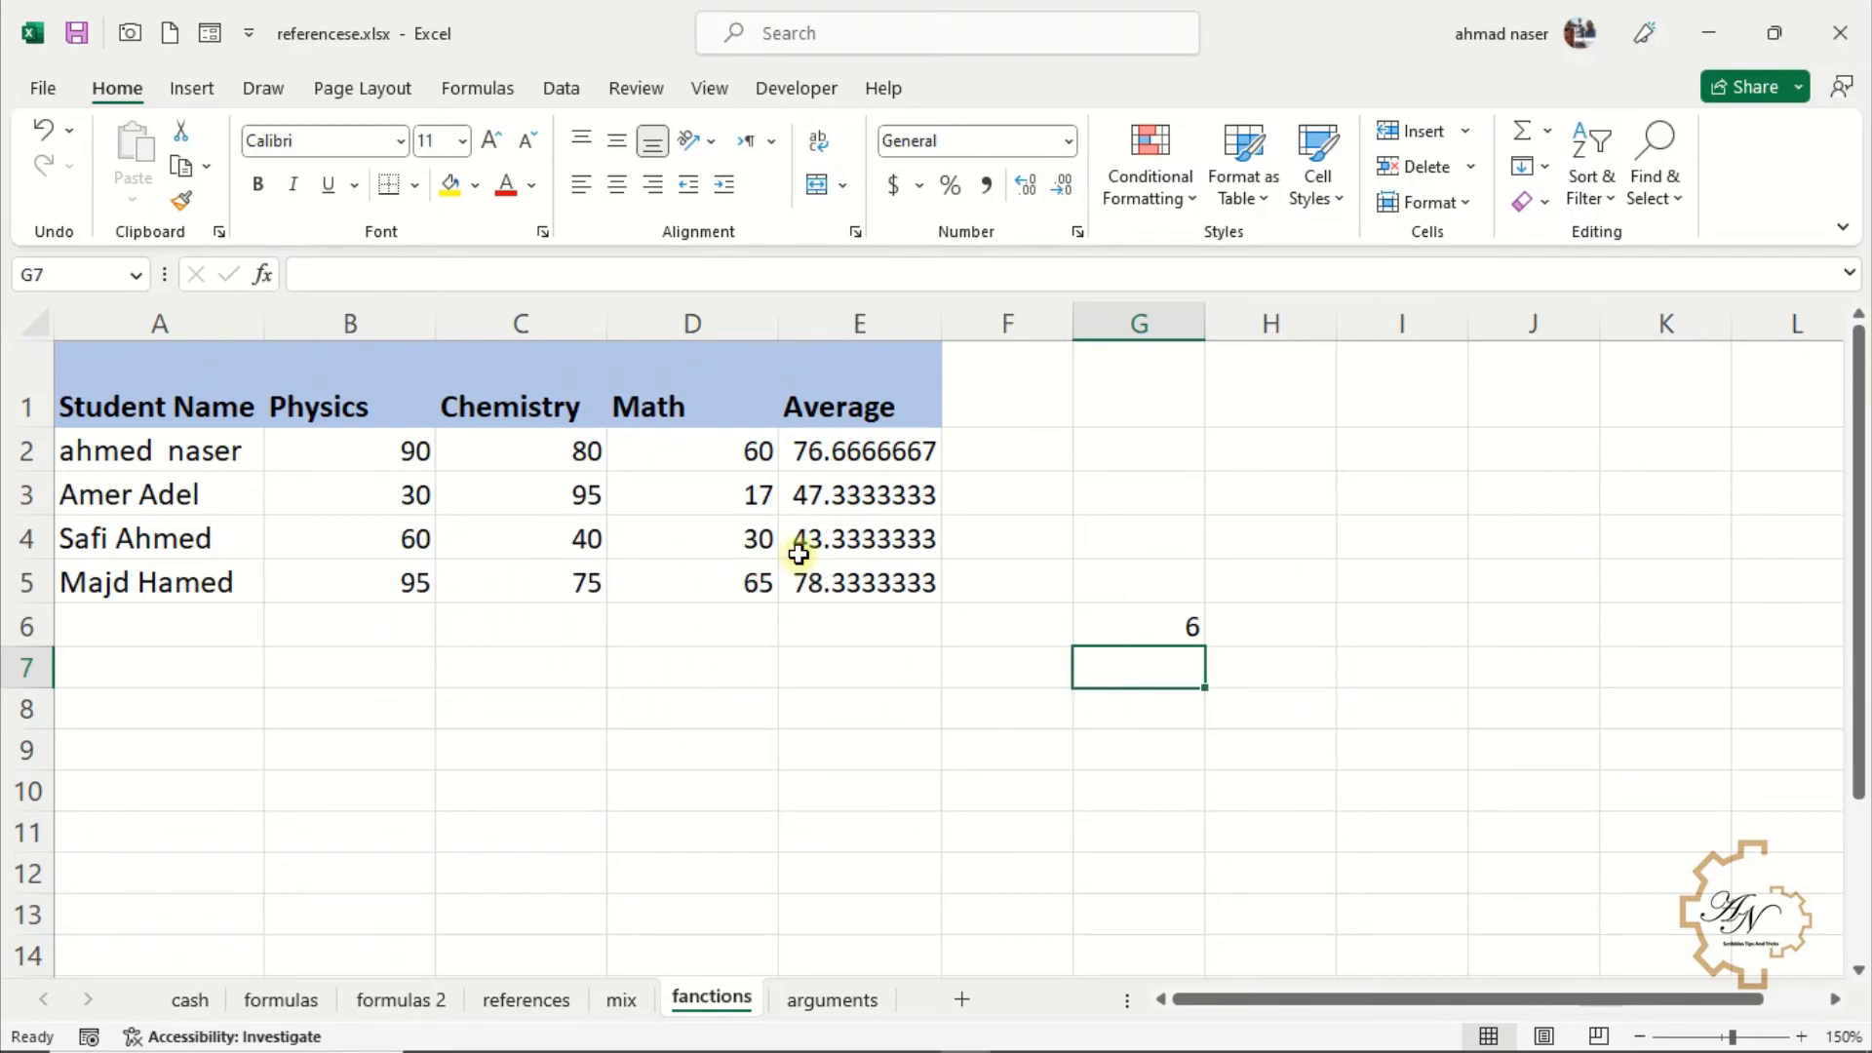
# Enter =COUNTA(A1:D3) in G7
pyautogui.write('=')
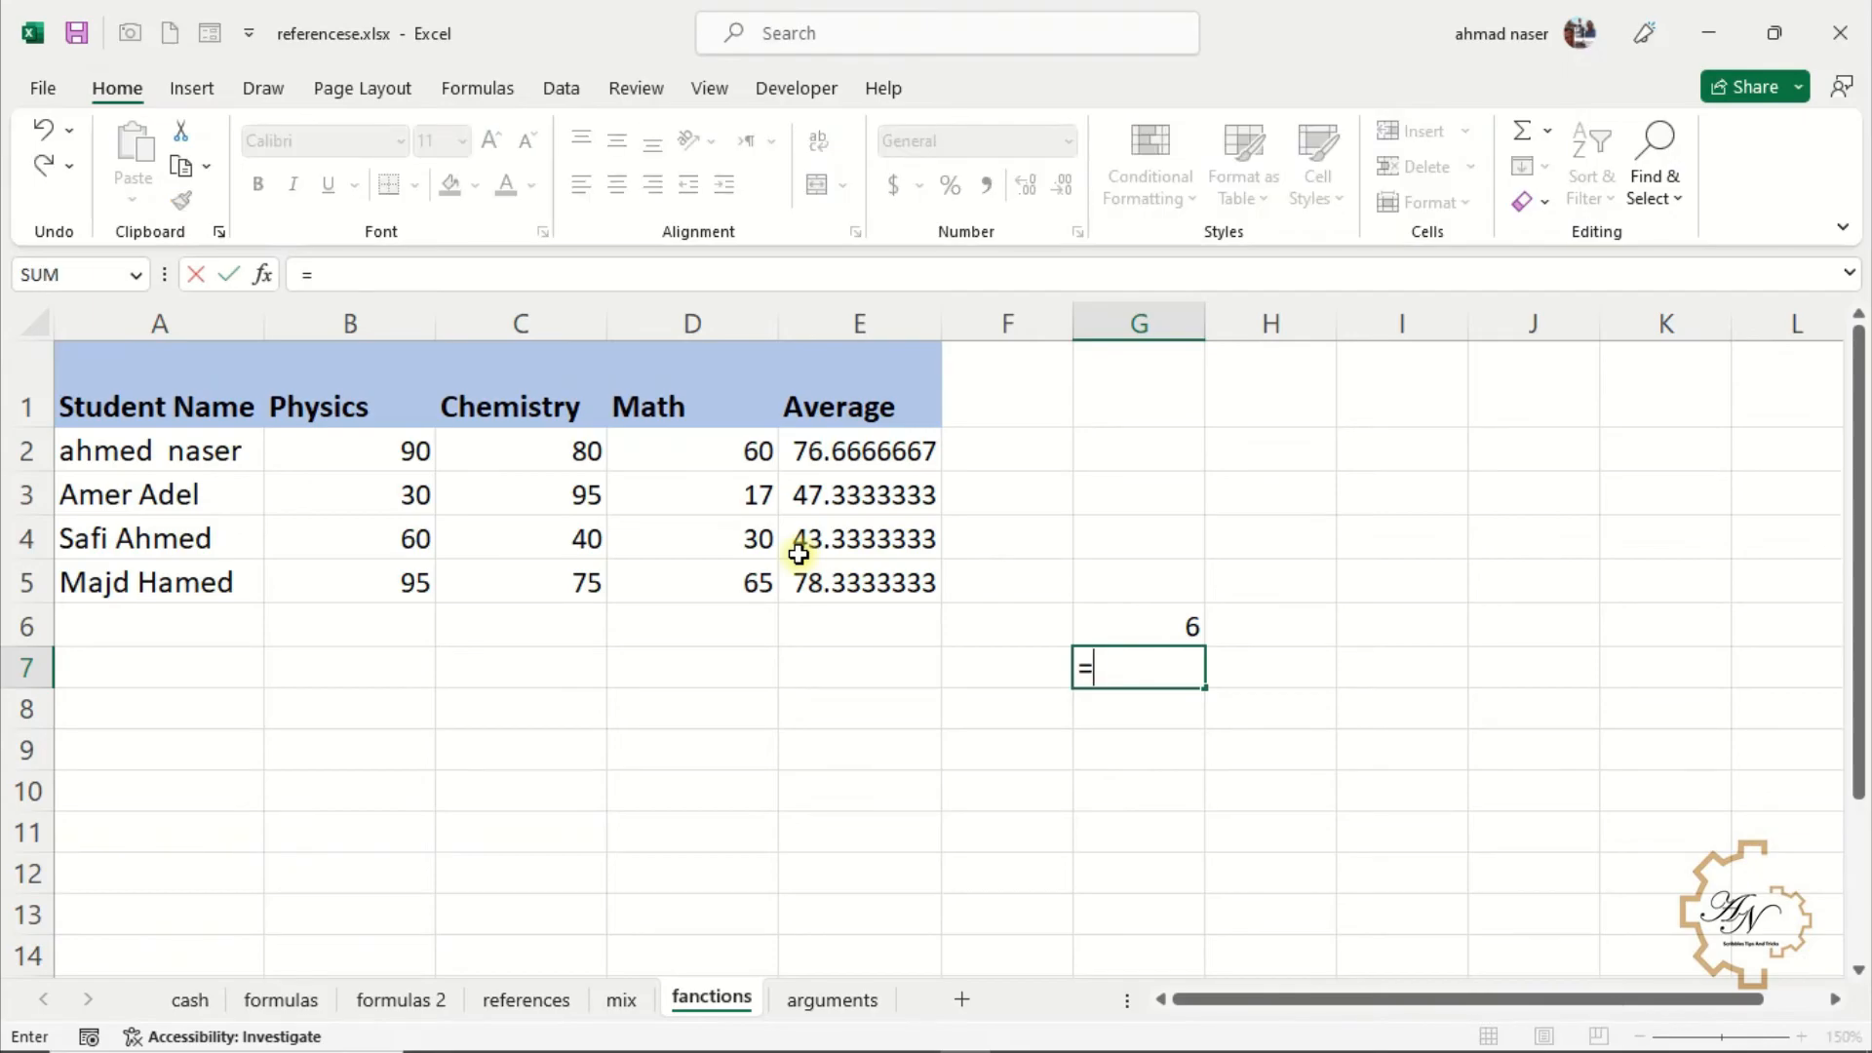
pyautogui.write('counta')
pyautogui.press('Tab')
pyautogui.moveTo(723, 404); pyautogui.dragTo(196, 481)
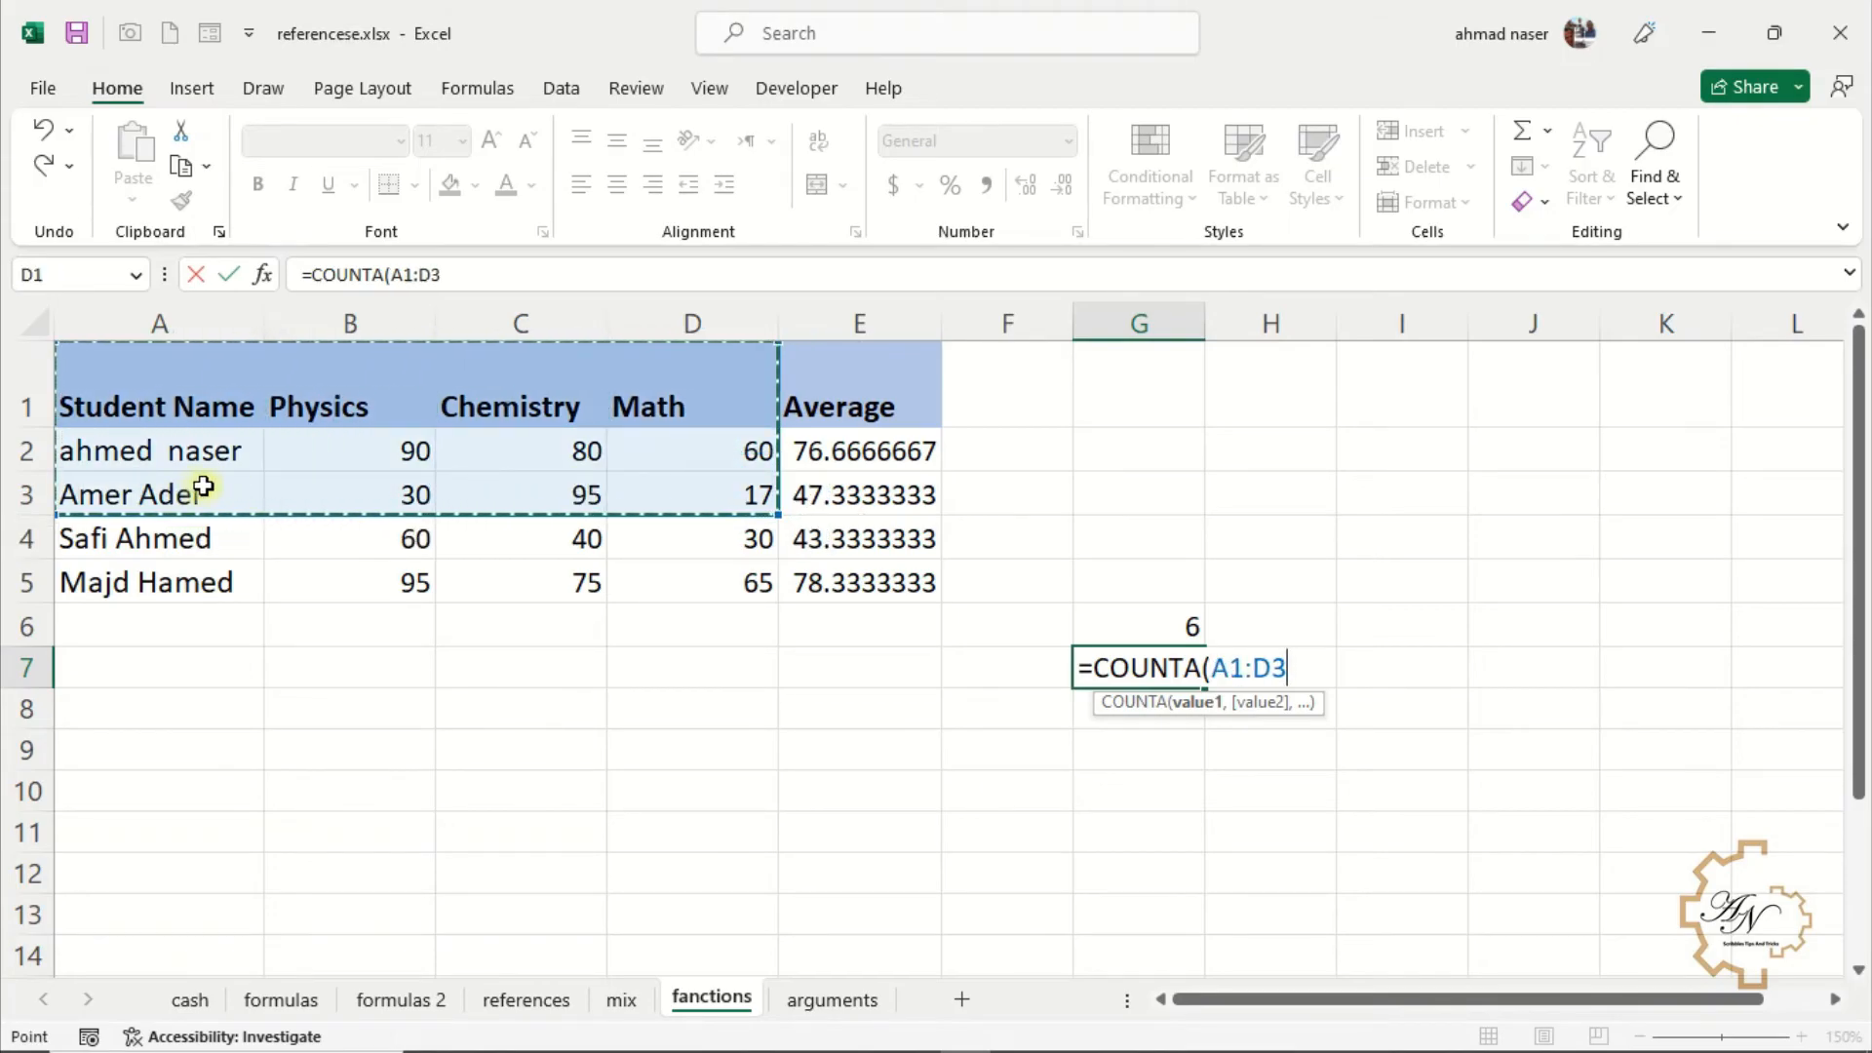
pyautogui.press('Return')
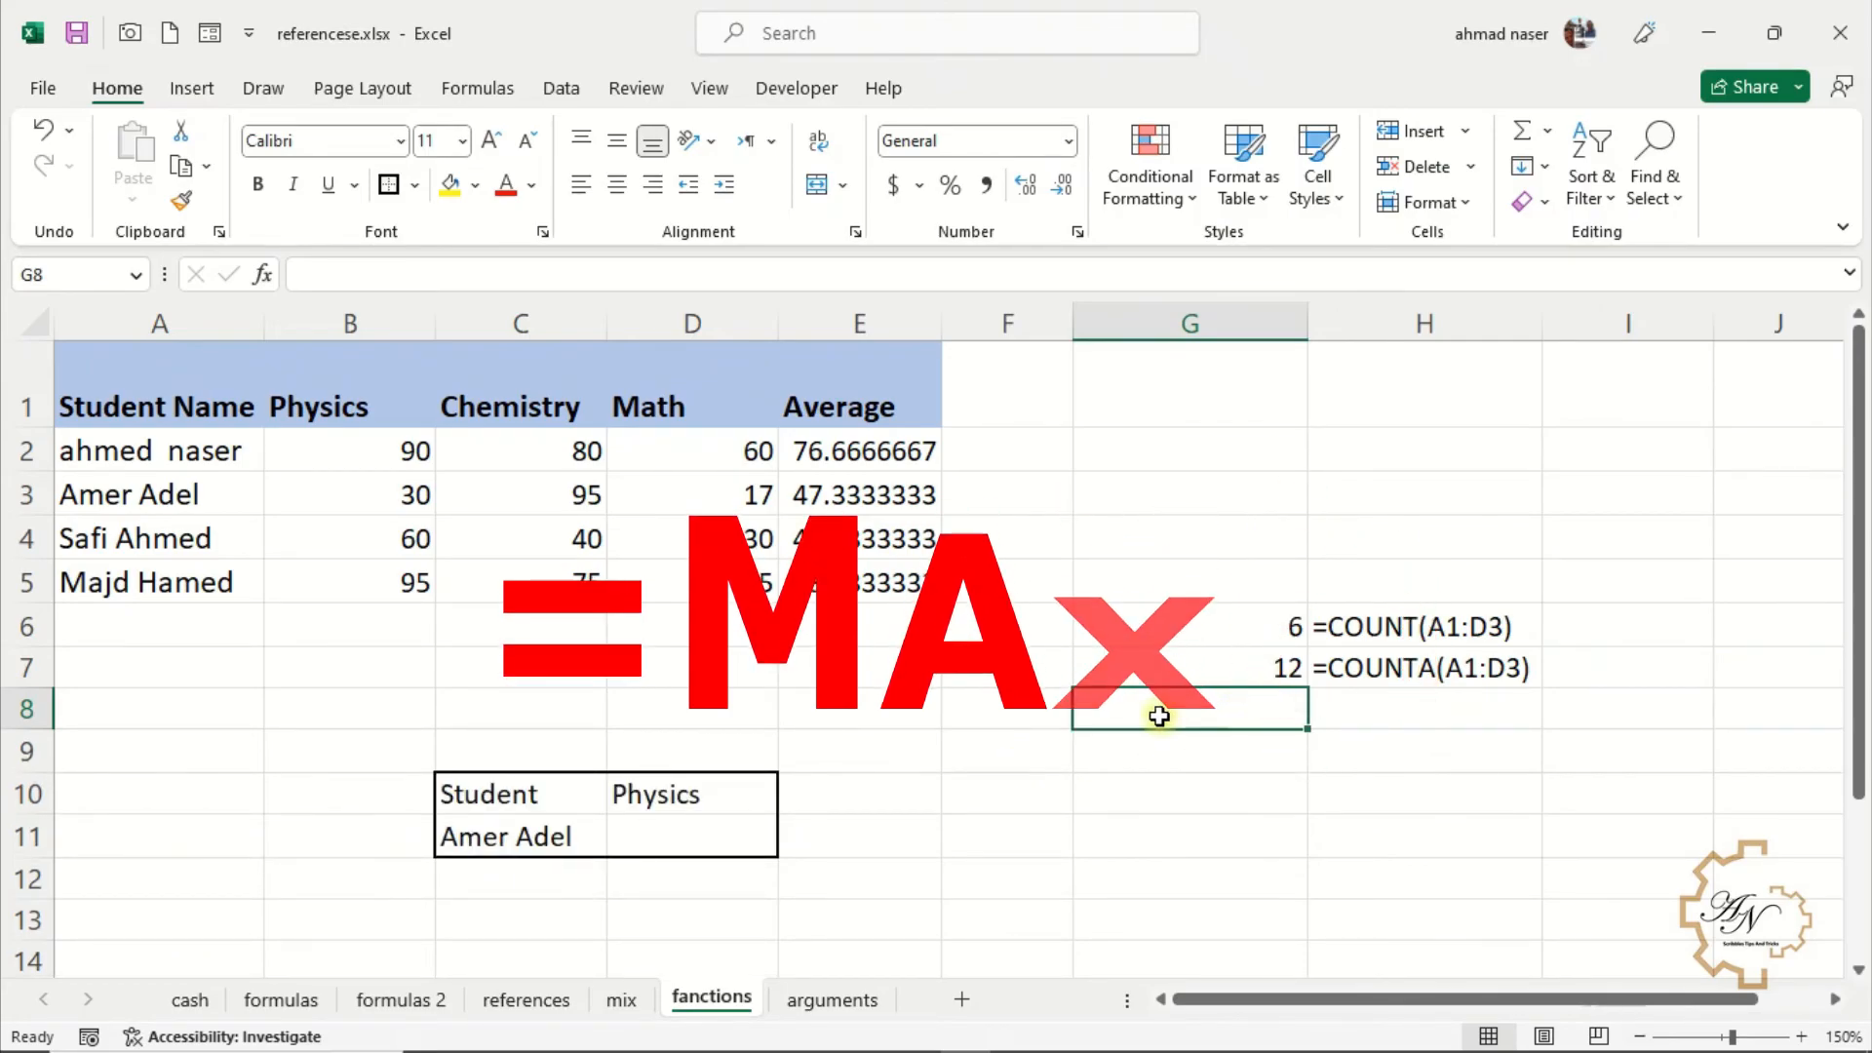
# Enter =MAX(B2:D2) in G8 for the first student's highest mark
pyautogui.write('=')
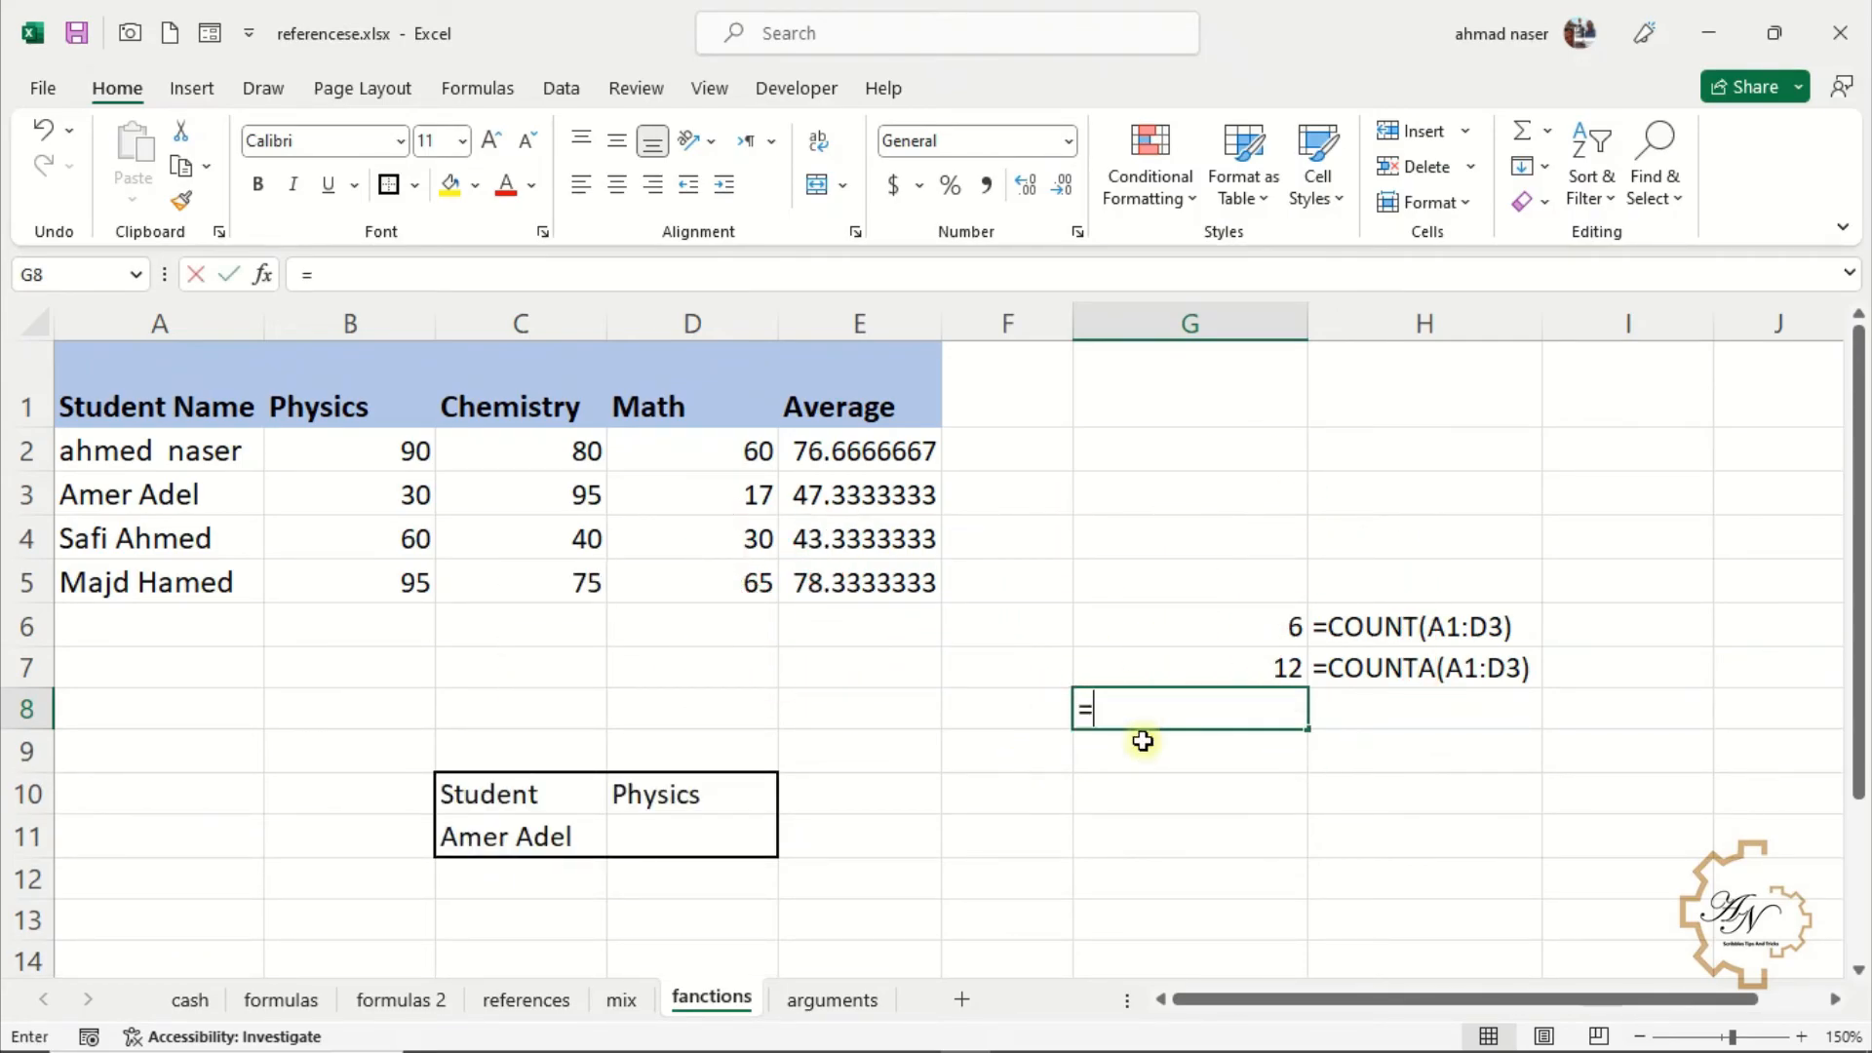
pyautogui.write('ma')
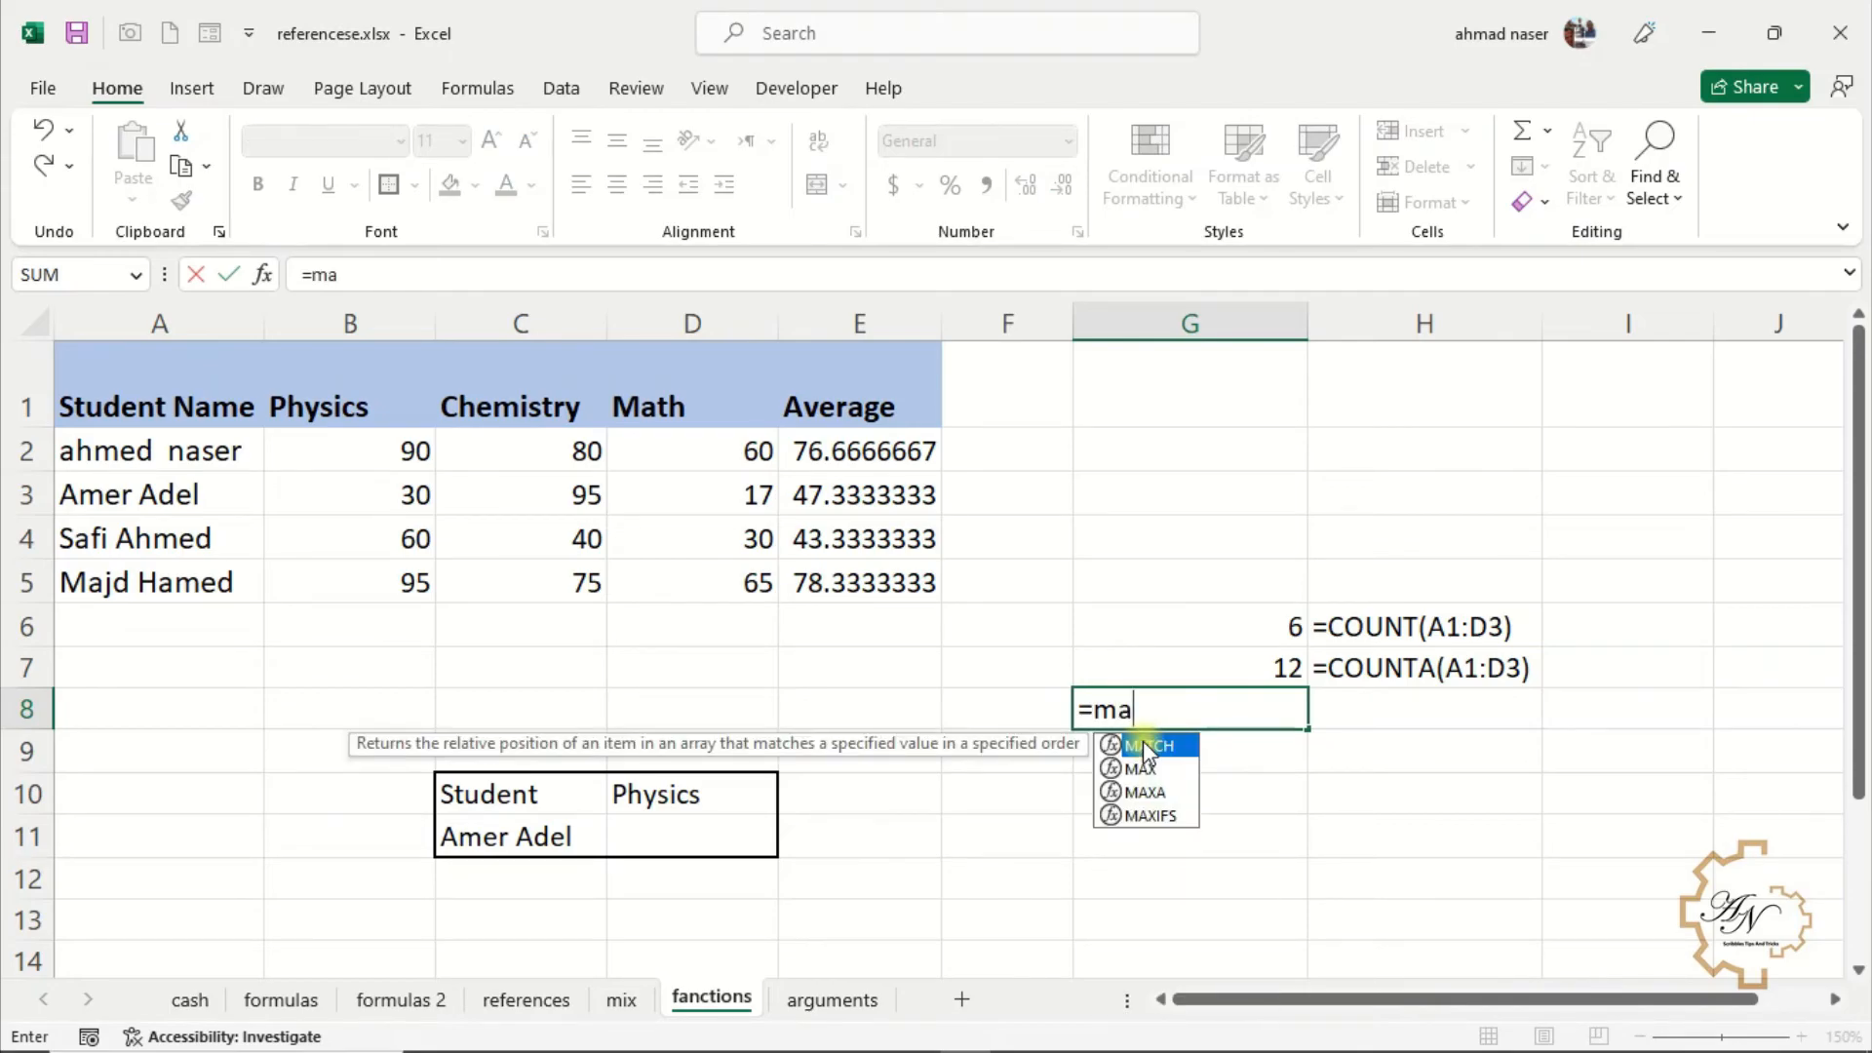
pyautogui.doubleClick(1170, 769)
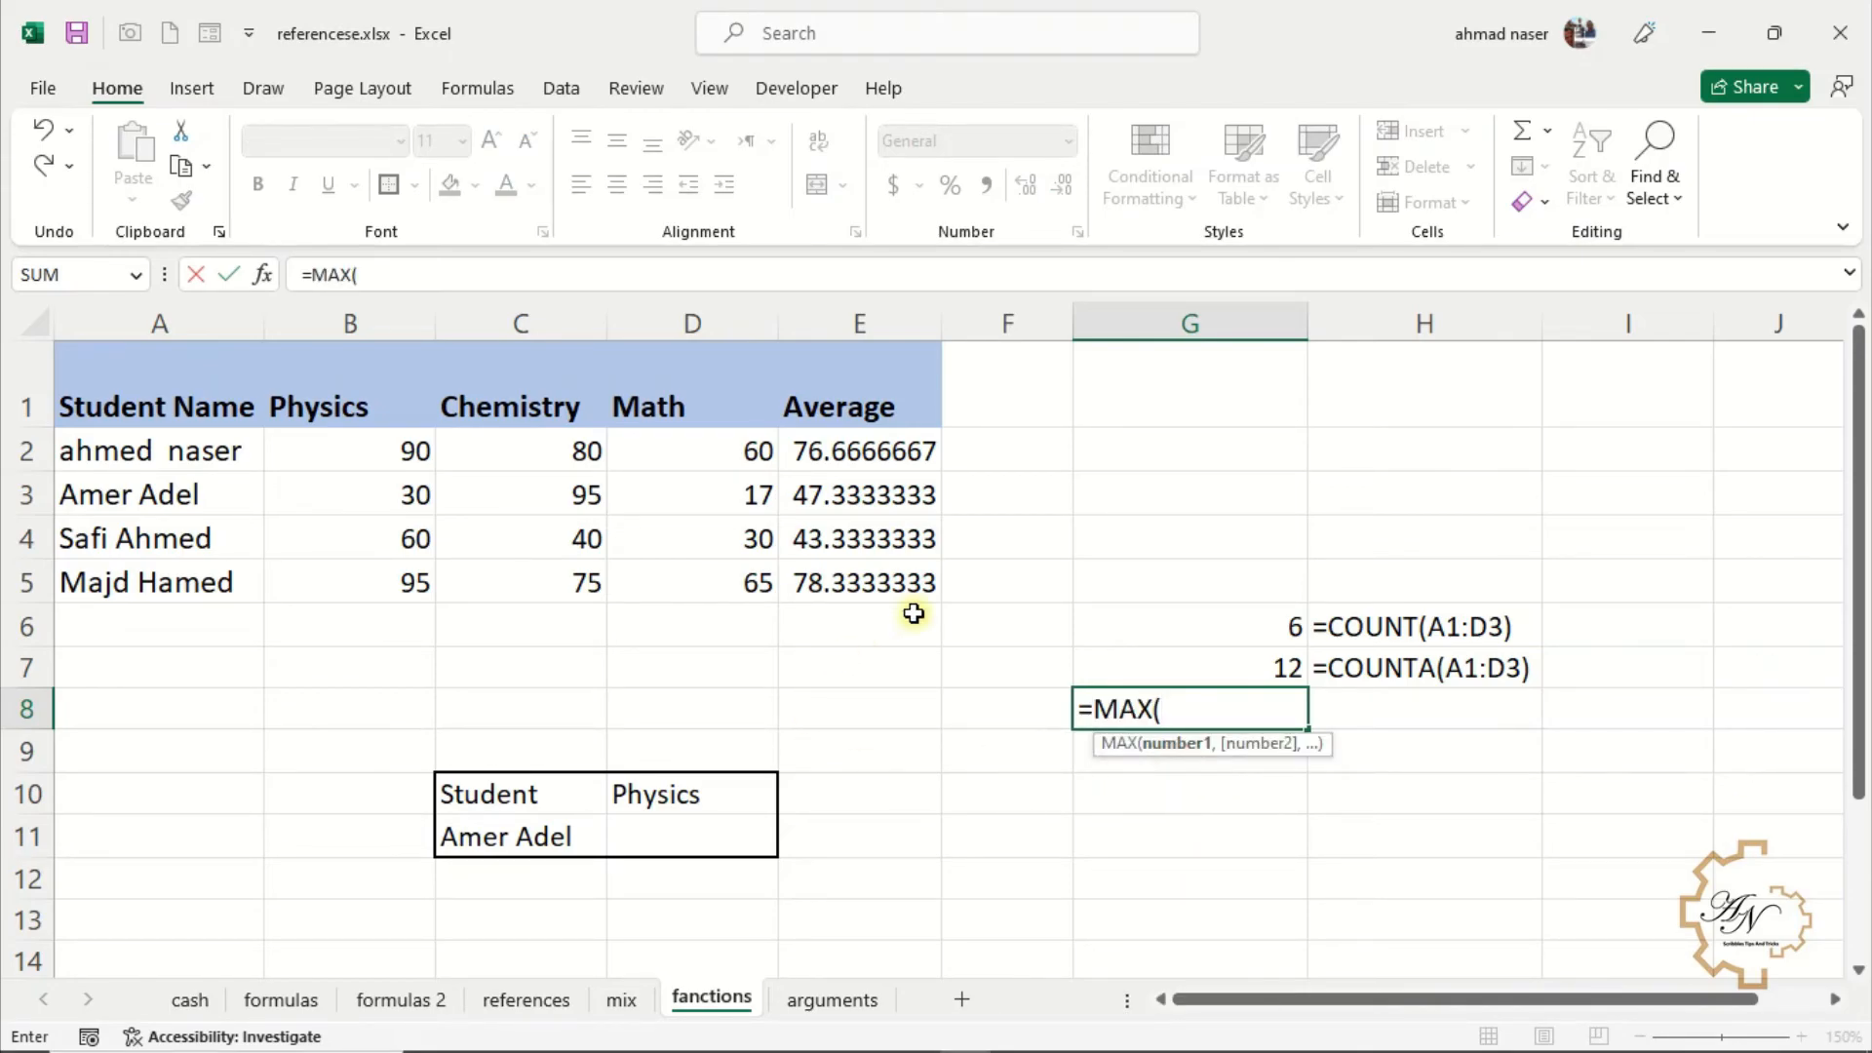
pyautogui.moveTo(711, 463); pyautogui.dragTo(368, 459)
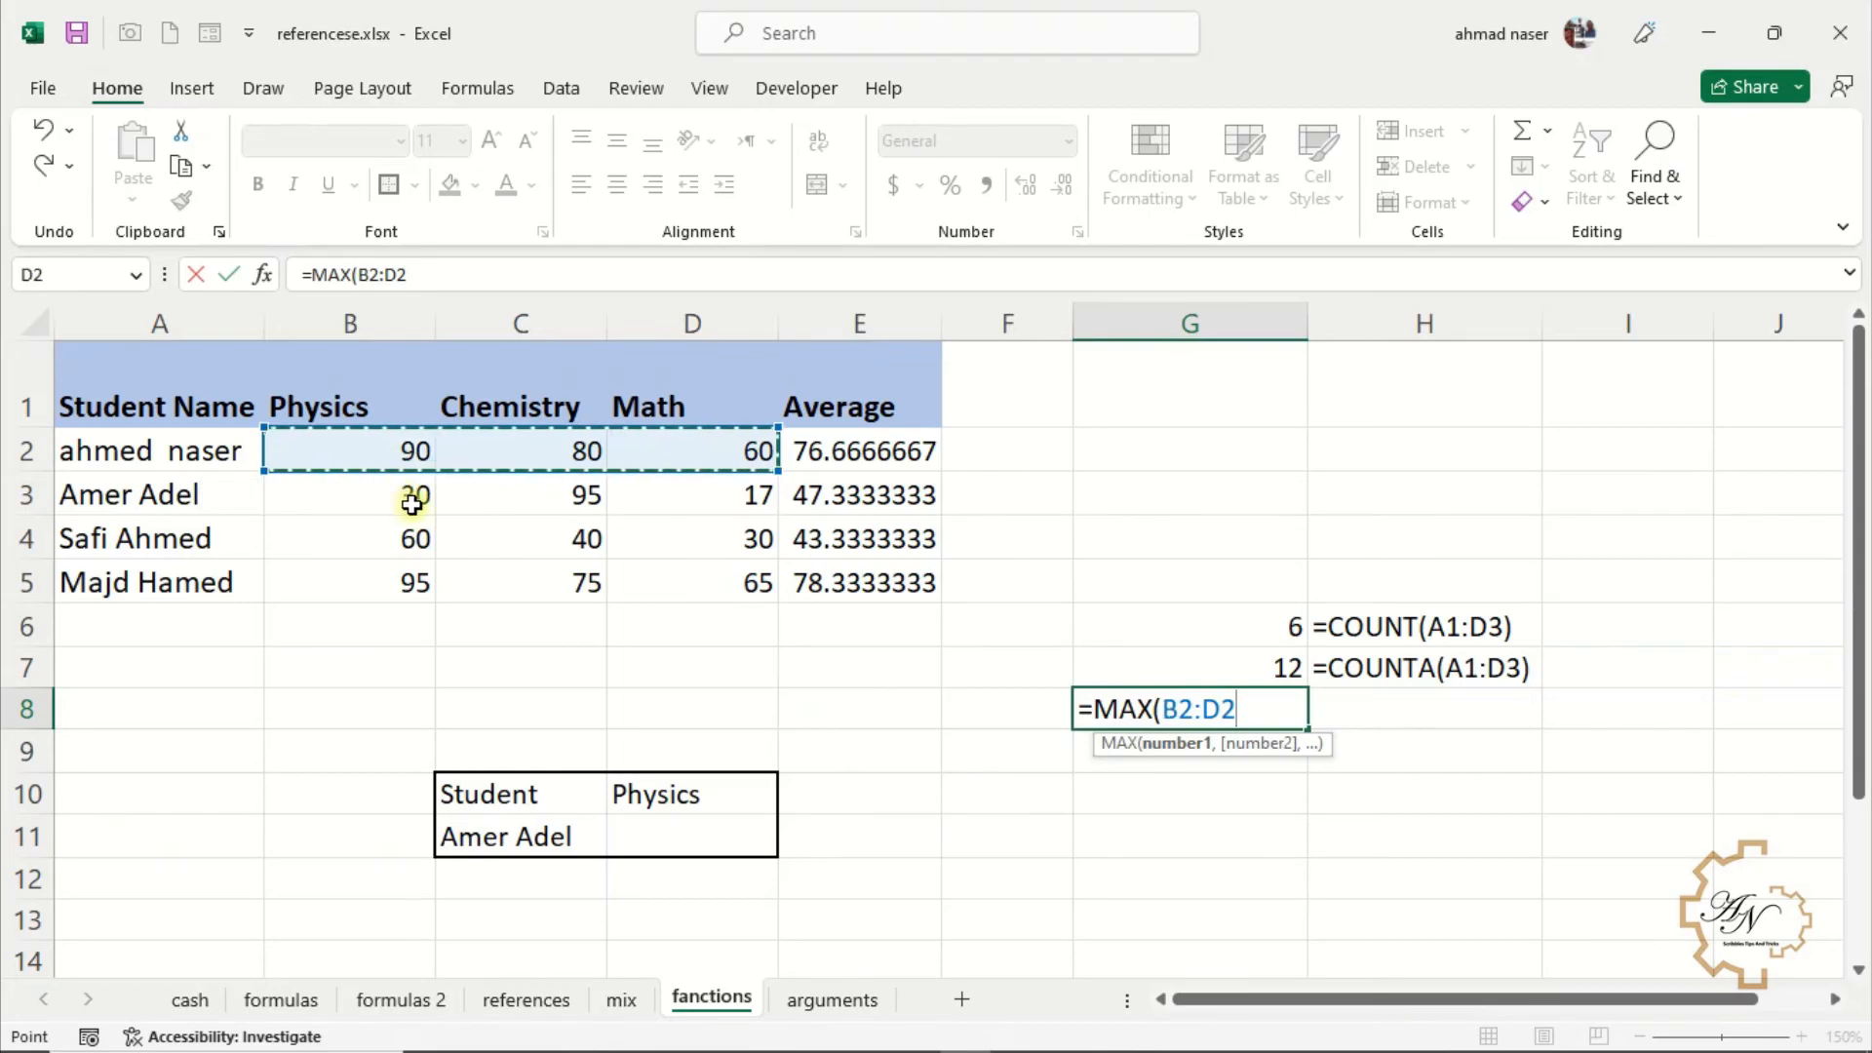
pyautogui.press('Return')
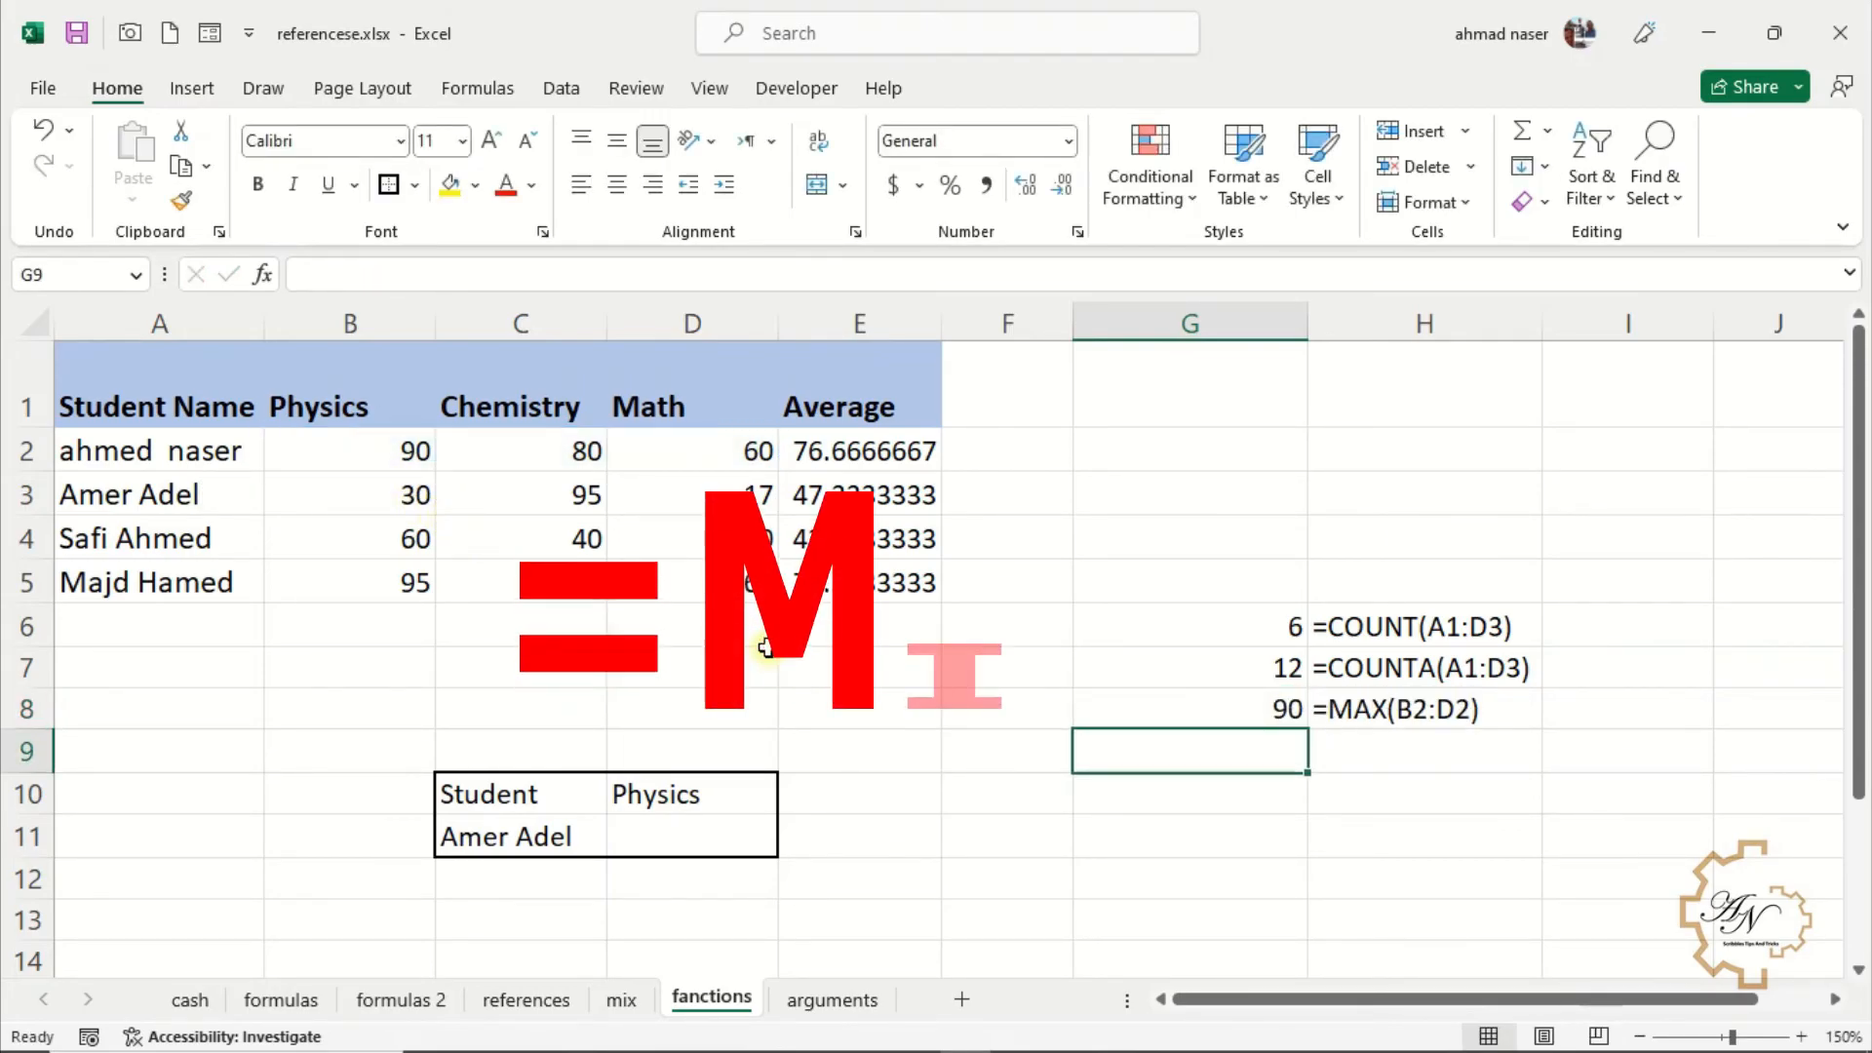
# Enter =MIN(B2:D2) in G9 for the first student's lowest mark
pyautogui.write('=mi')
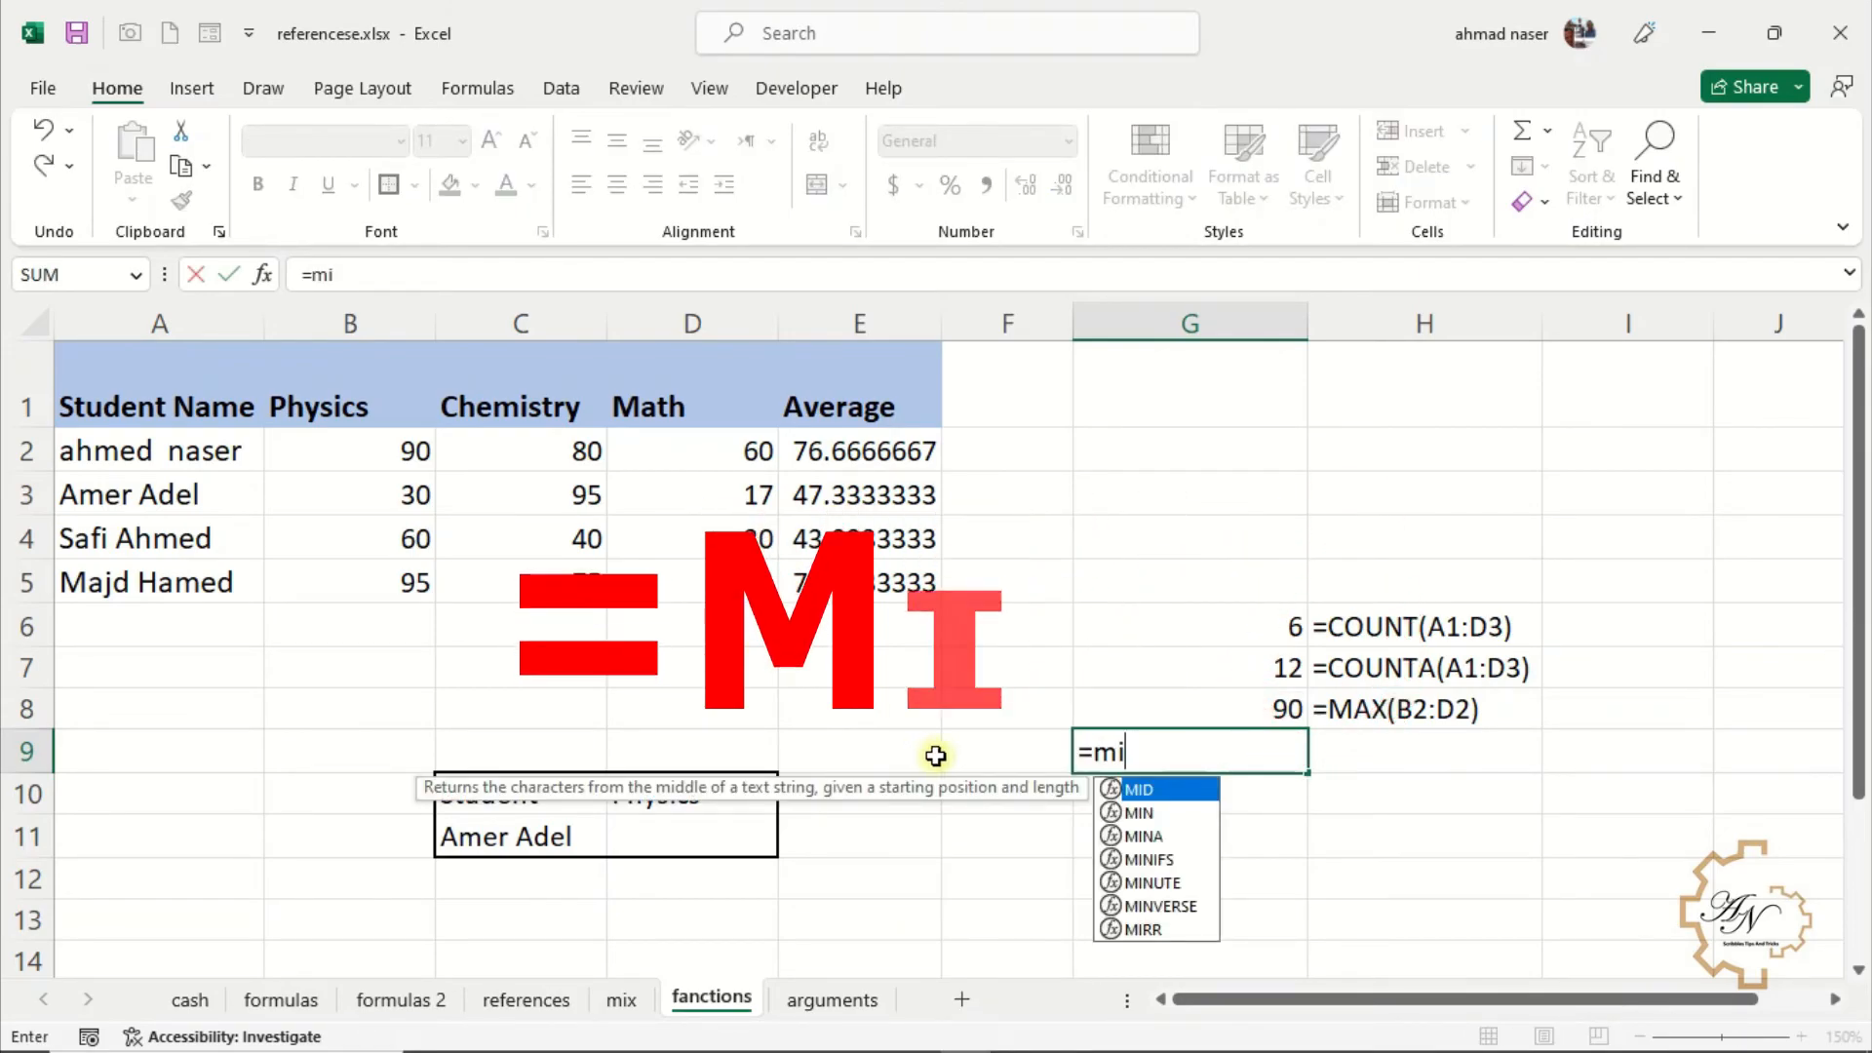
pyautogui.press('Down')
pyautogui.press('Tab')
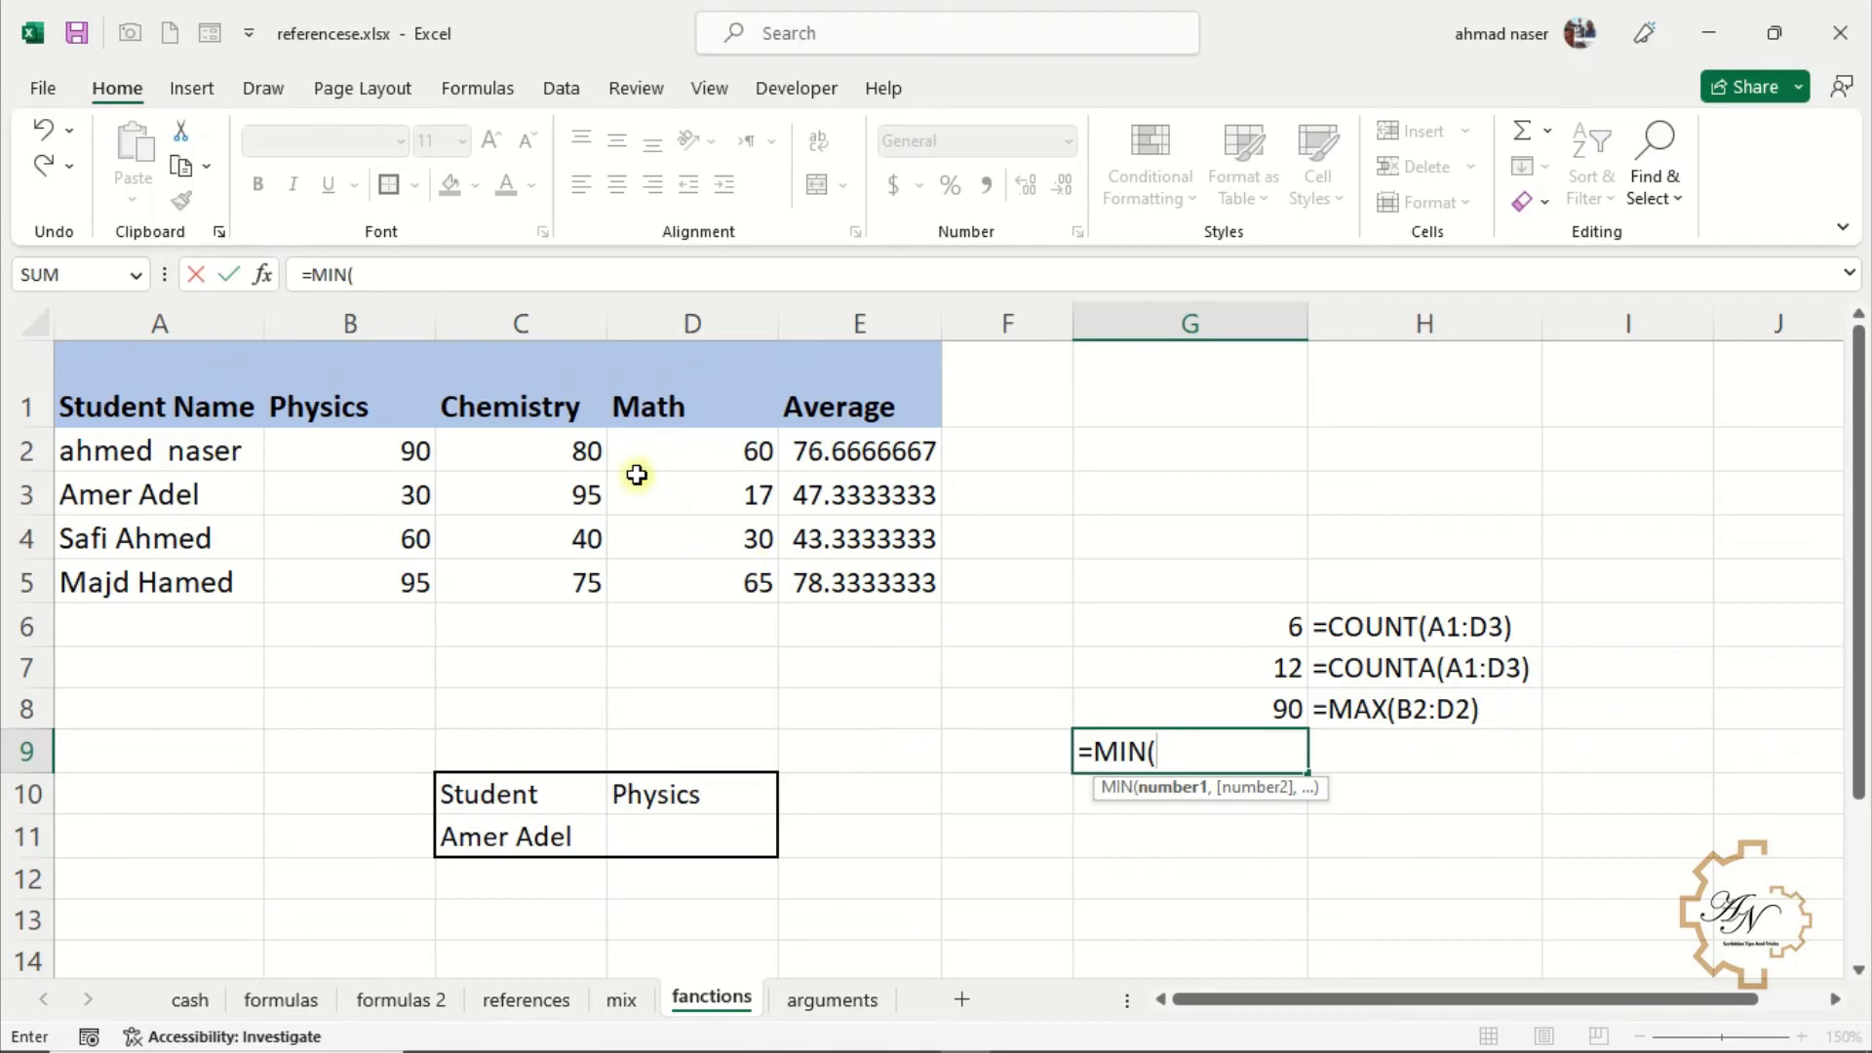
pyautogui.moveTo(706, 452); pyautogui.dragTo(437, 446)
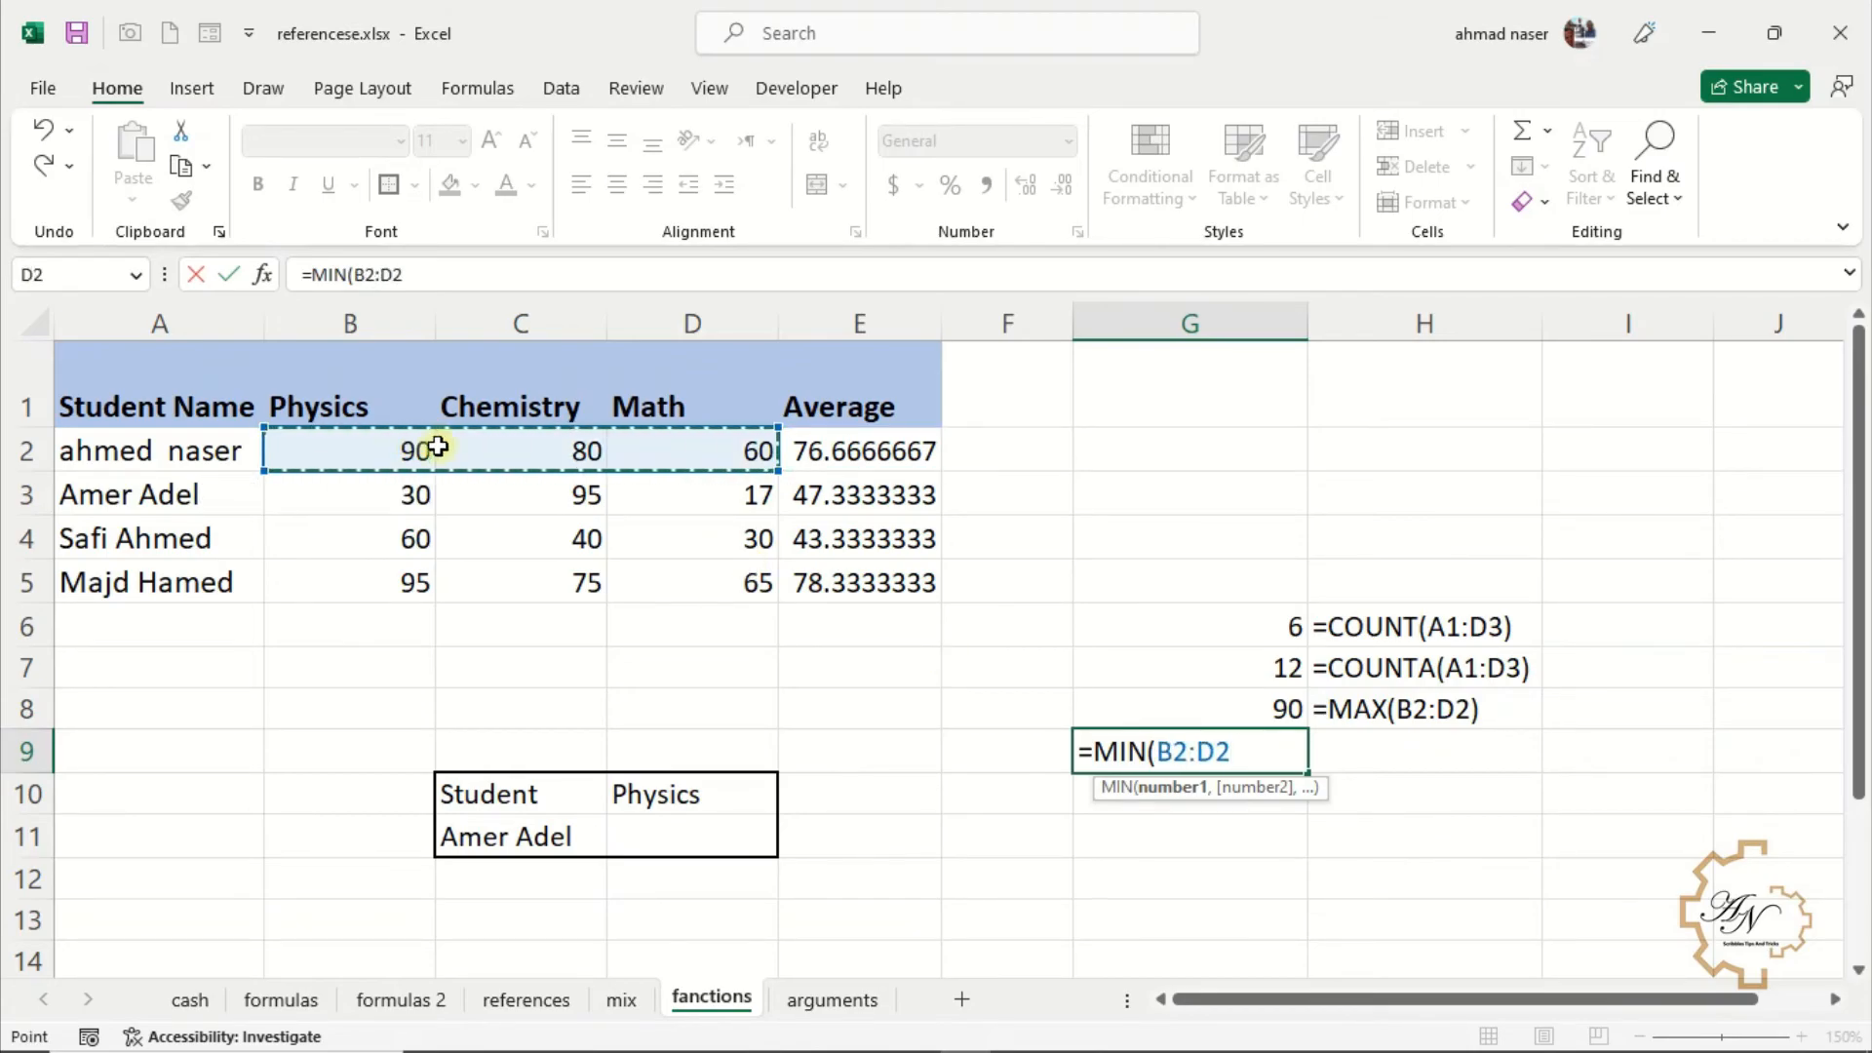
pyautogui.press('Return')
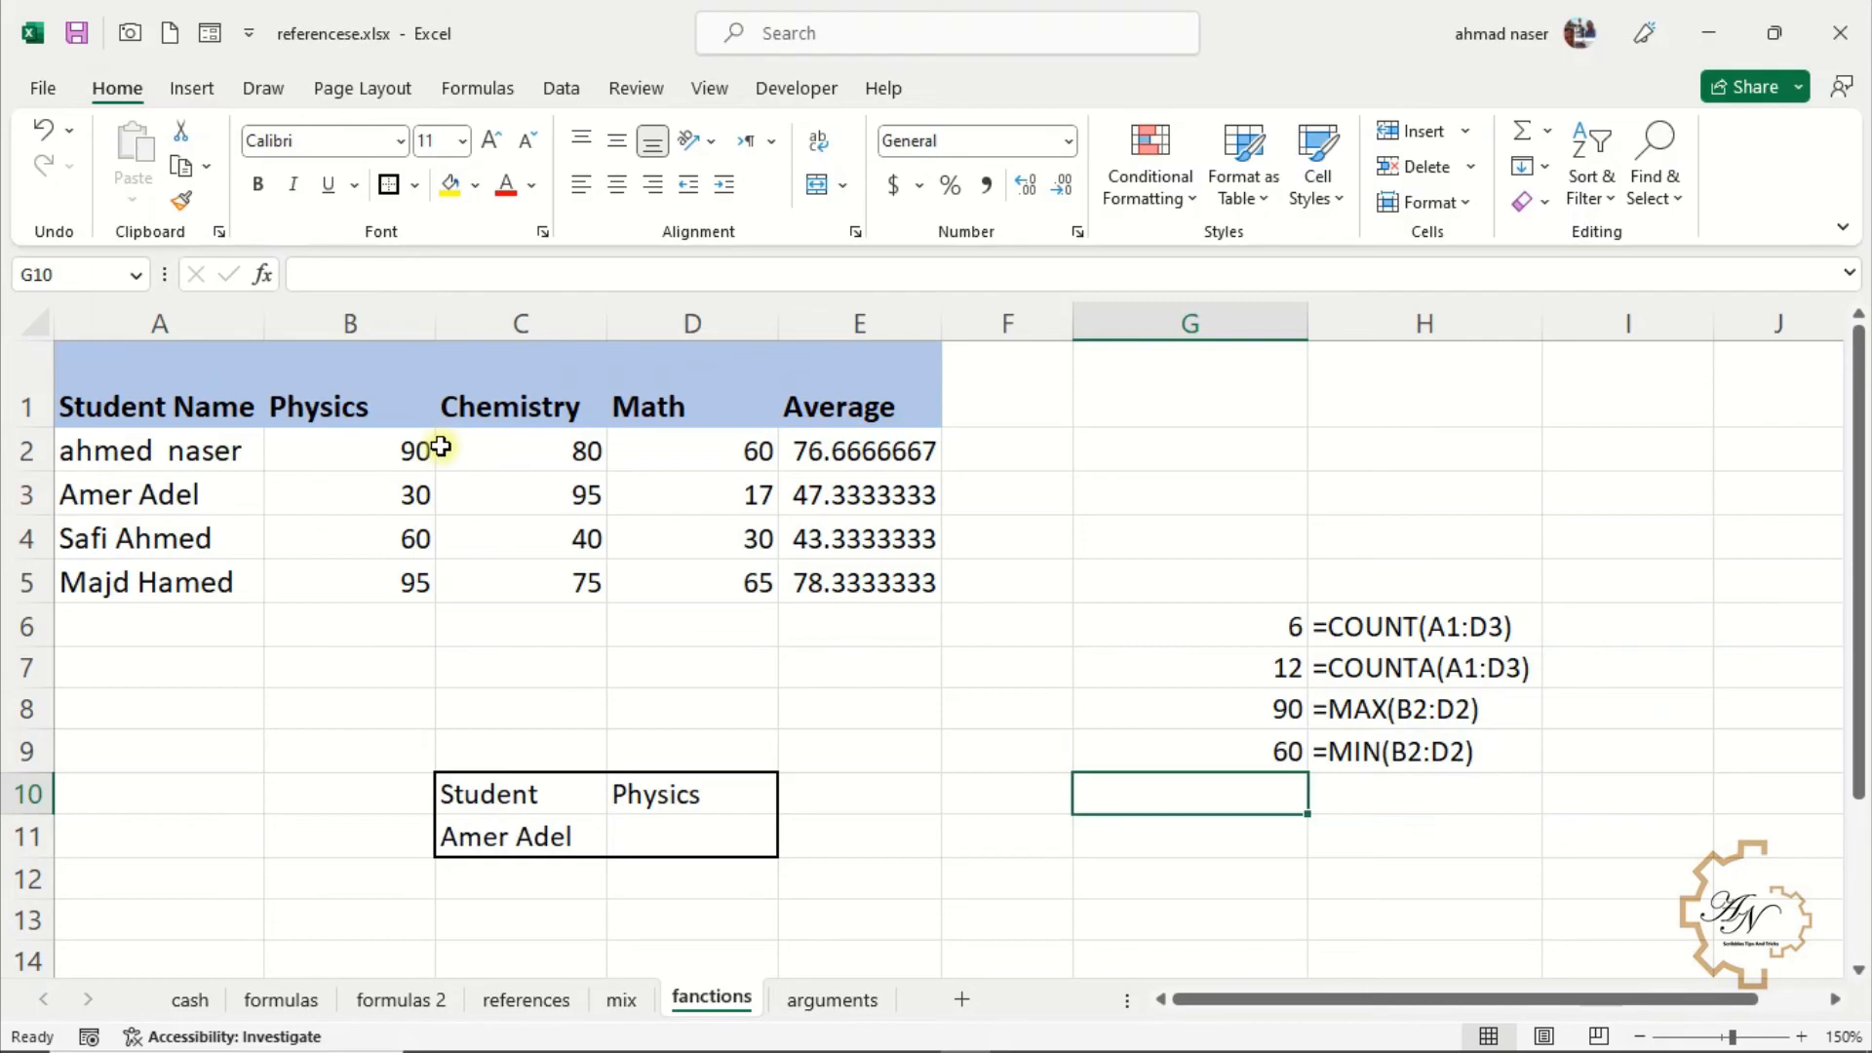
# Enter =IF(E2>=50,"Pass","Fail") in F2 to grade the first student's average
pyautogui.click(999, 453)
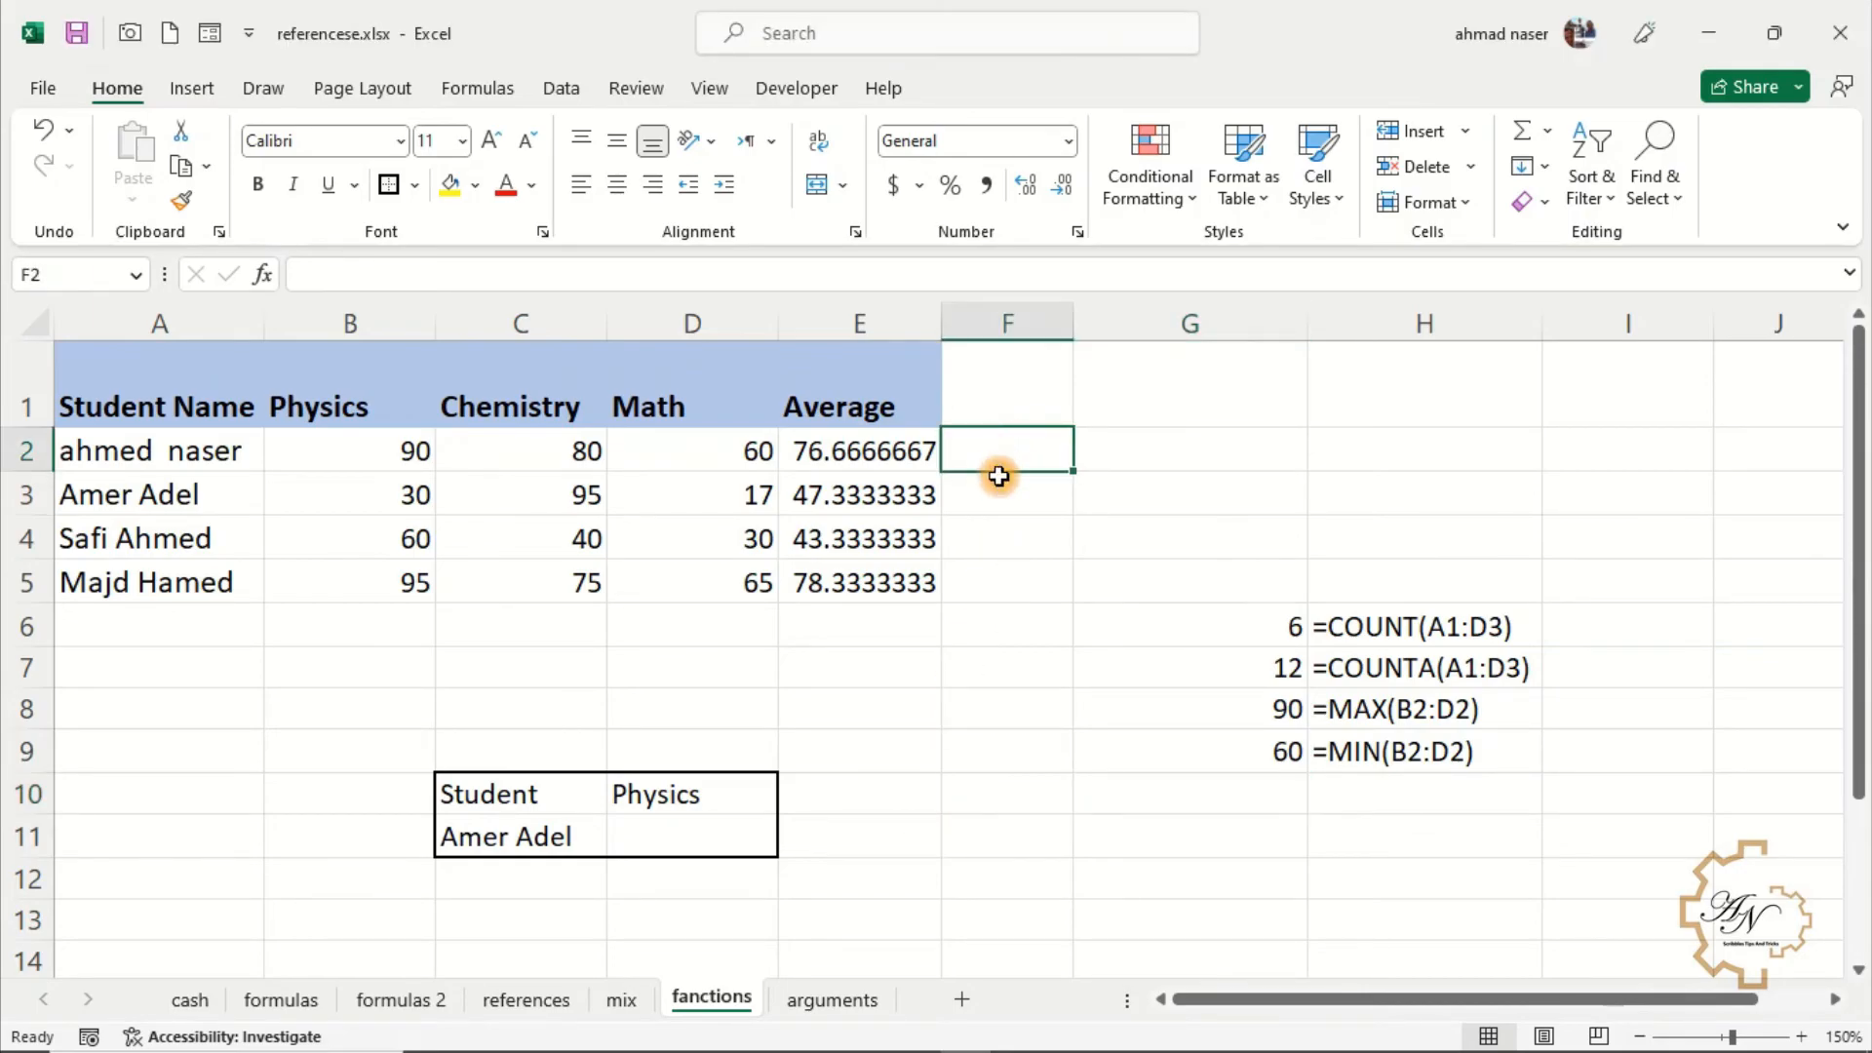
pyautogui.write('=if')
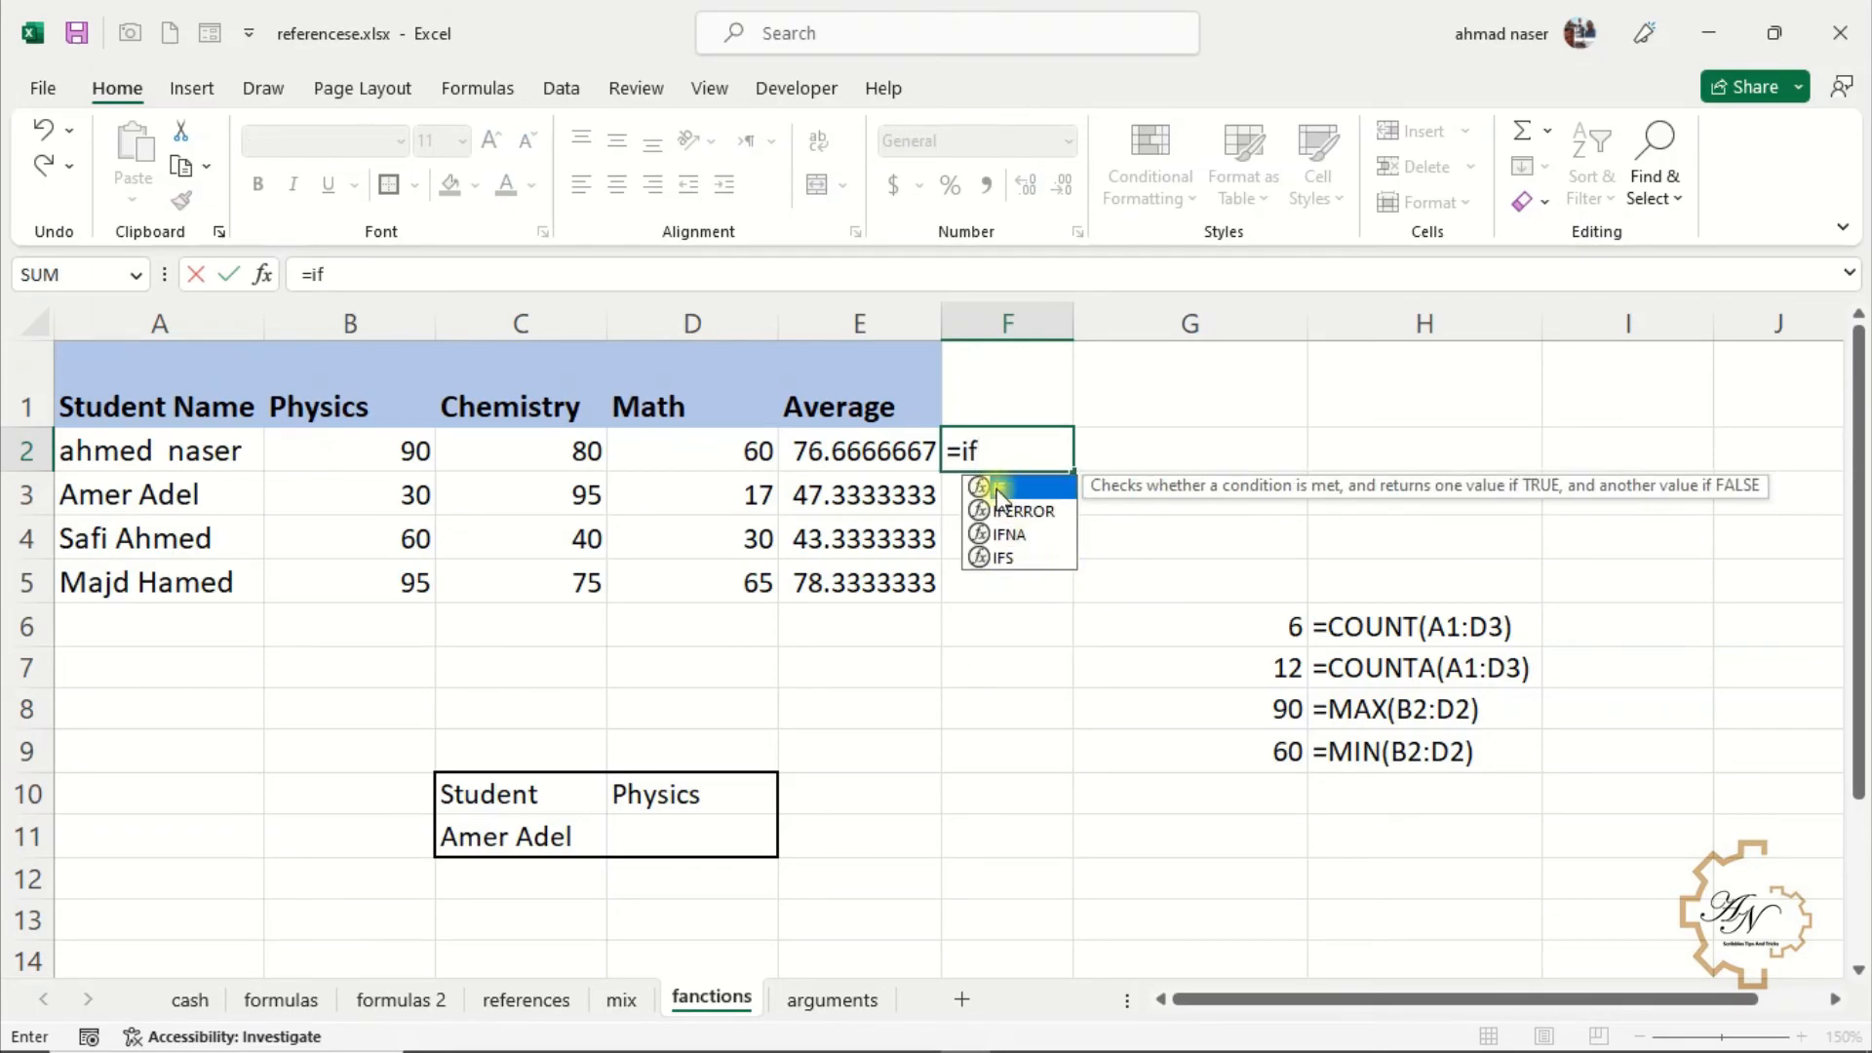
pyautogui.doubleClick(999, 490)
pyautogui.click(892, 451)
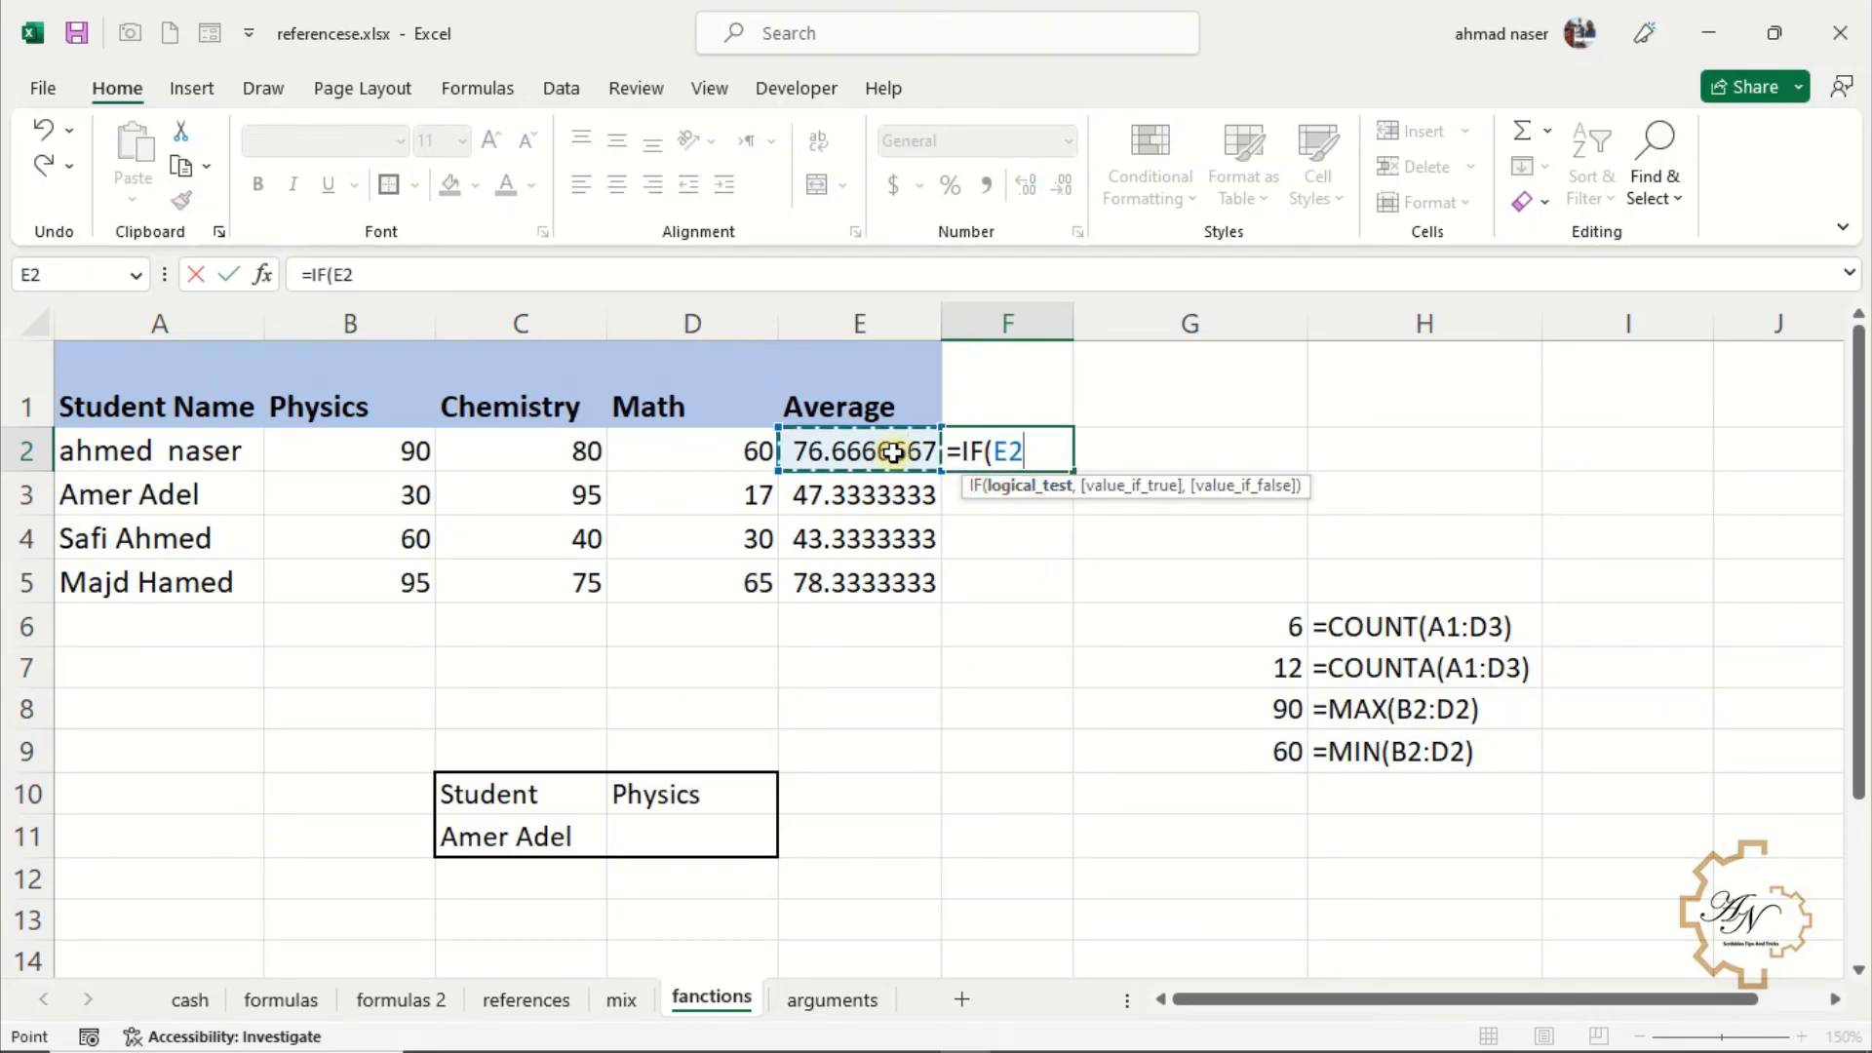
pyautogui.write('>=')
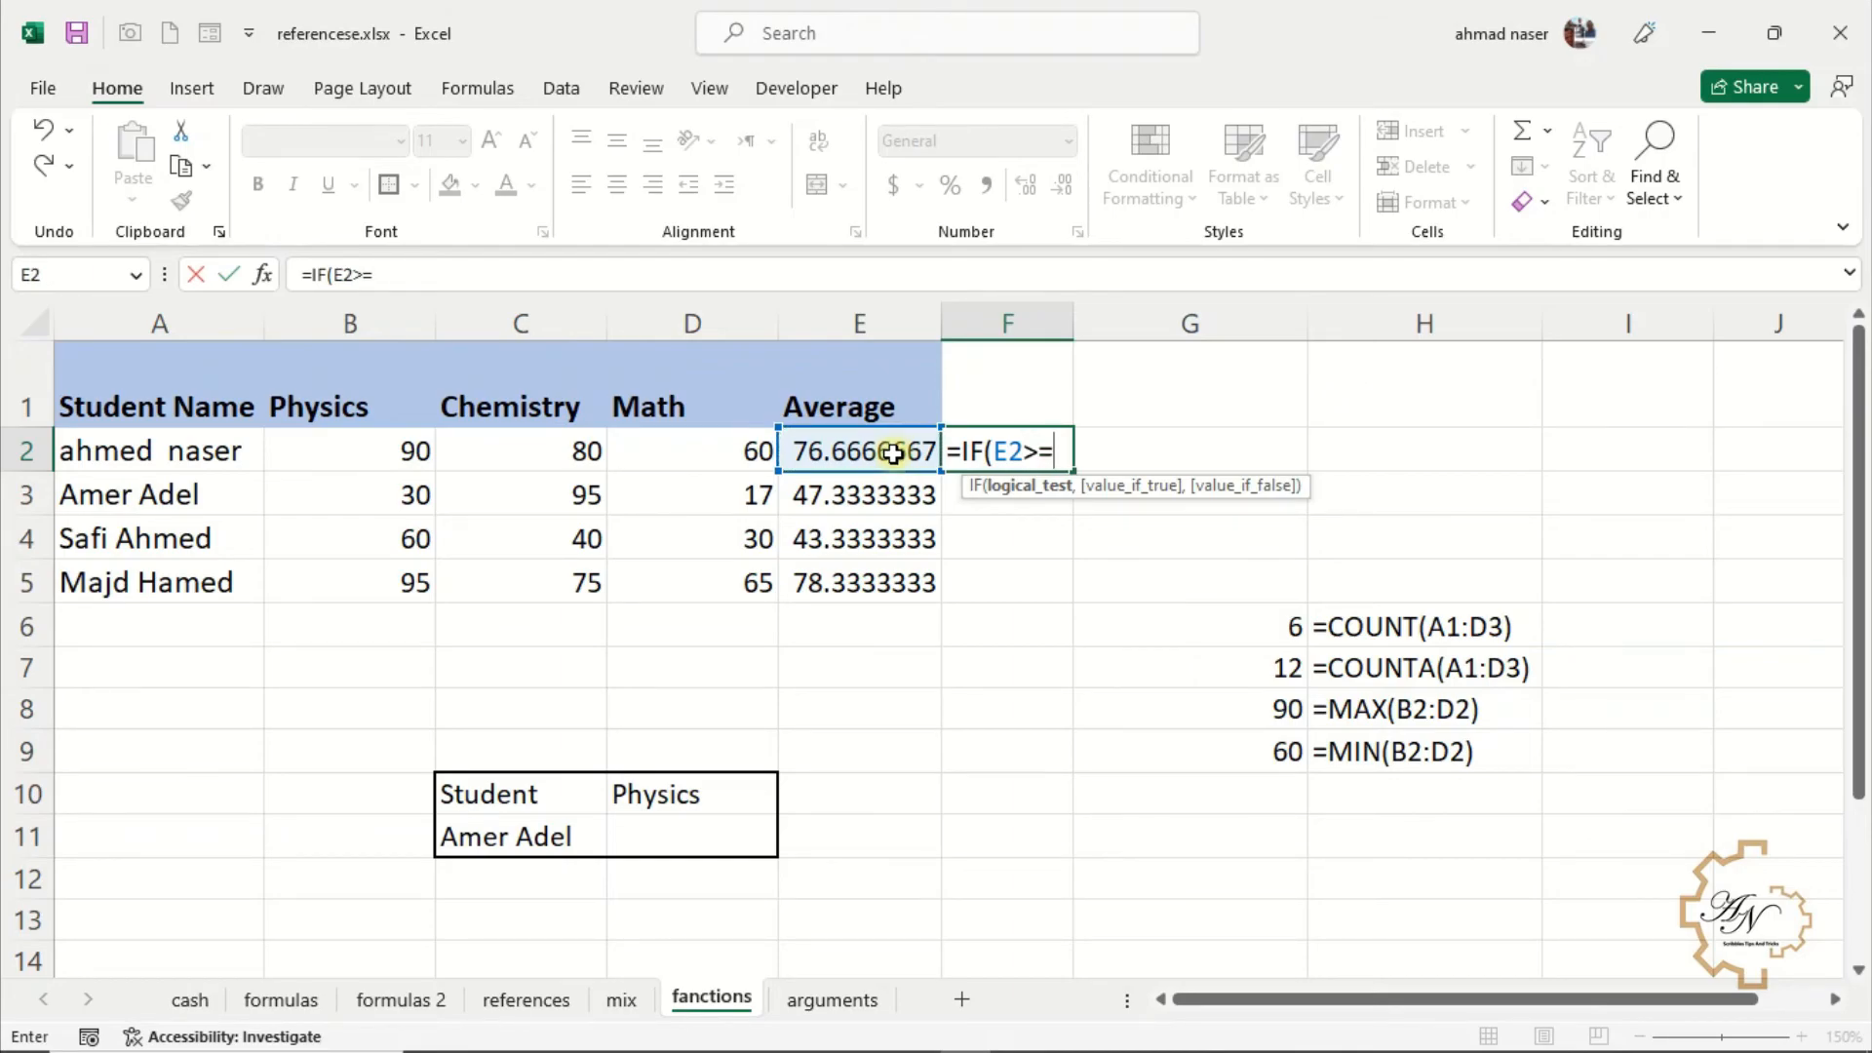
pyautogui.write('50,')
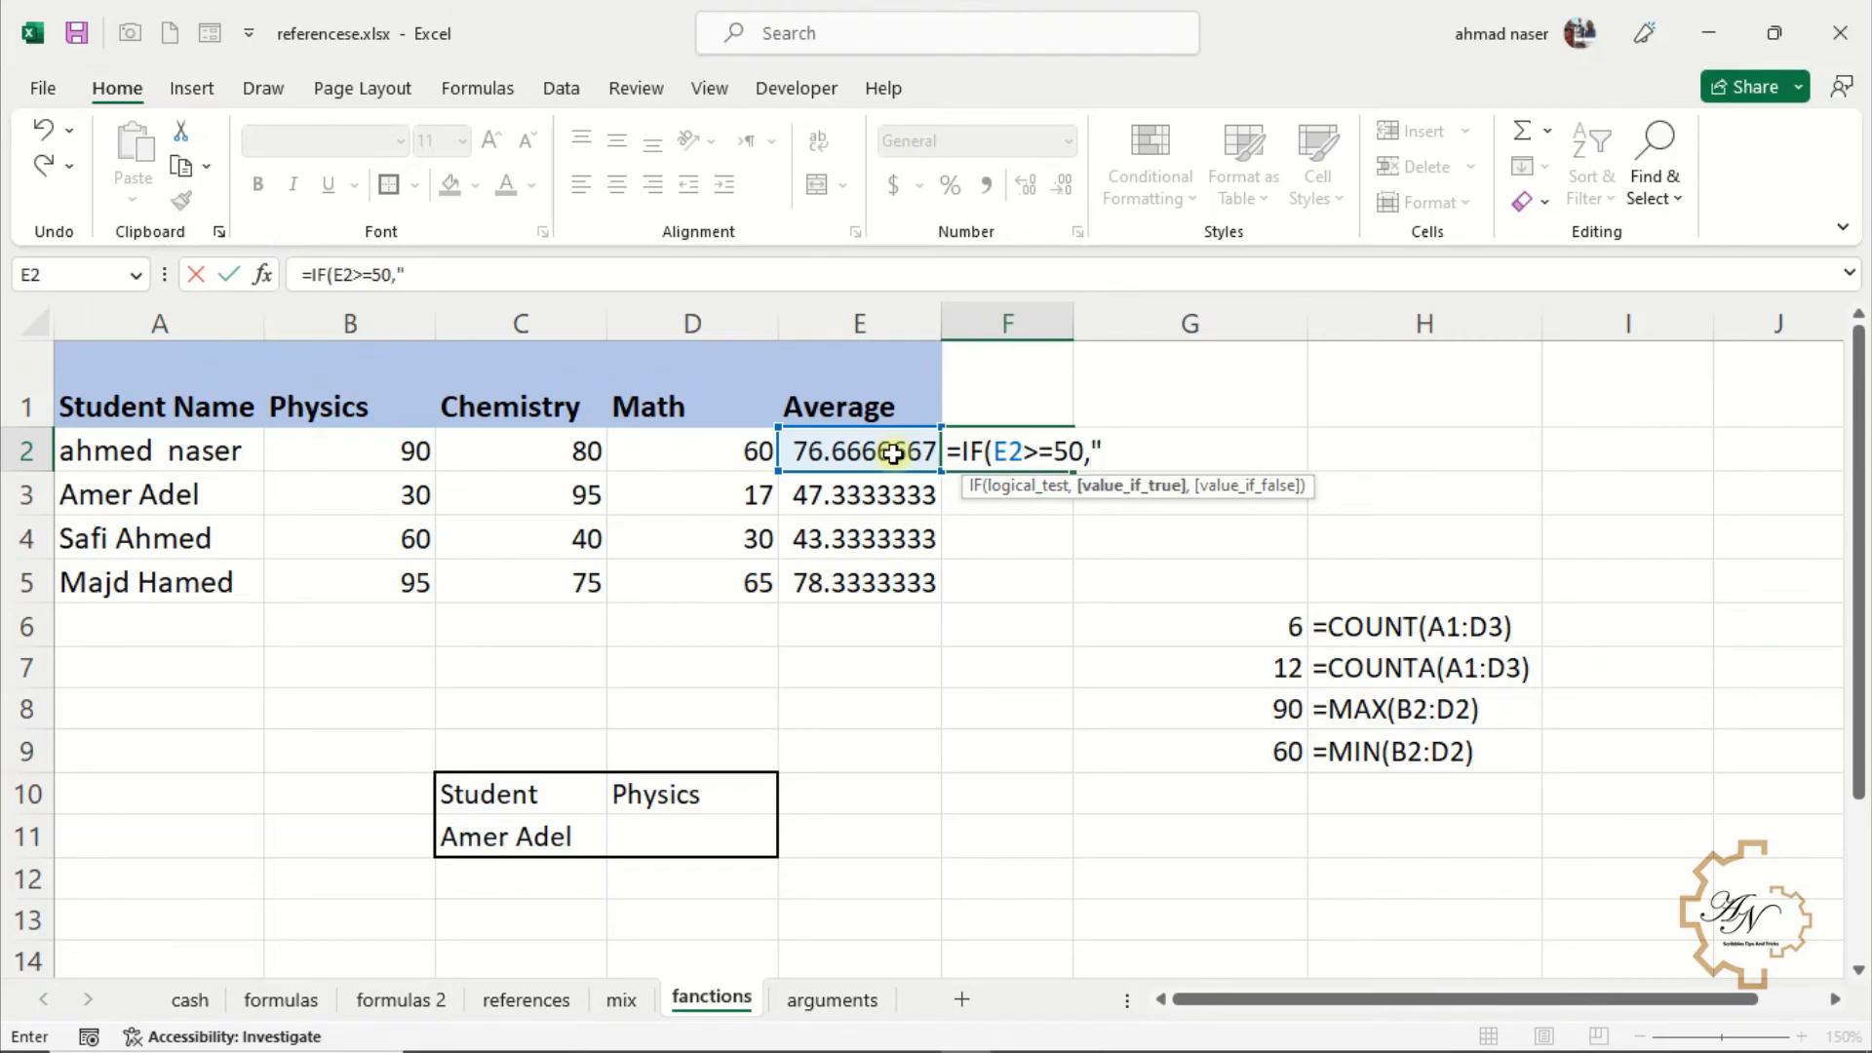
pyautogui.write('"Pass",')
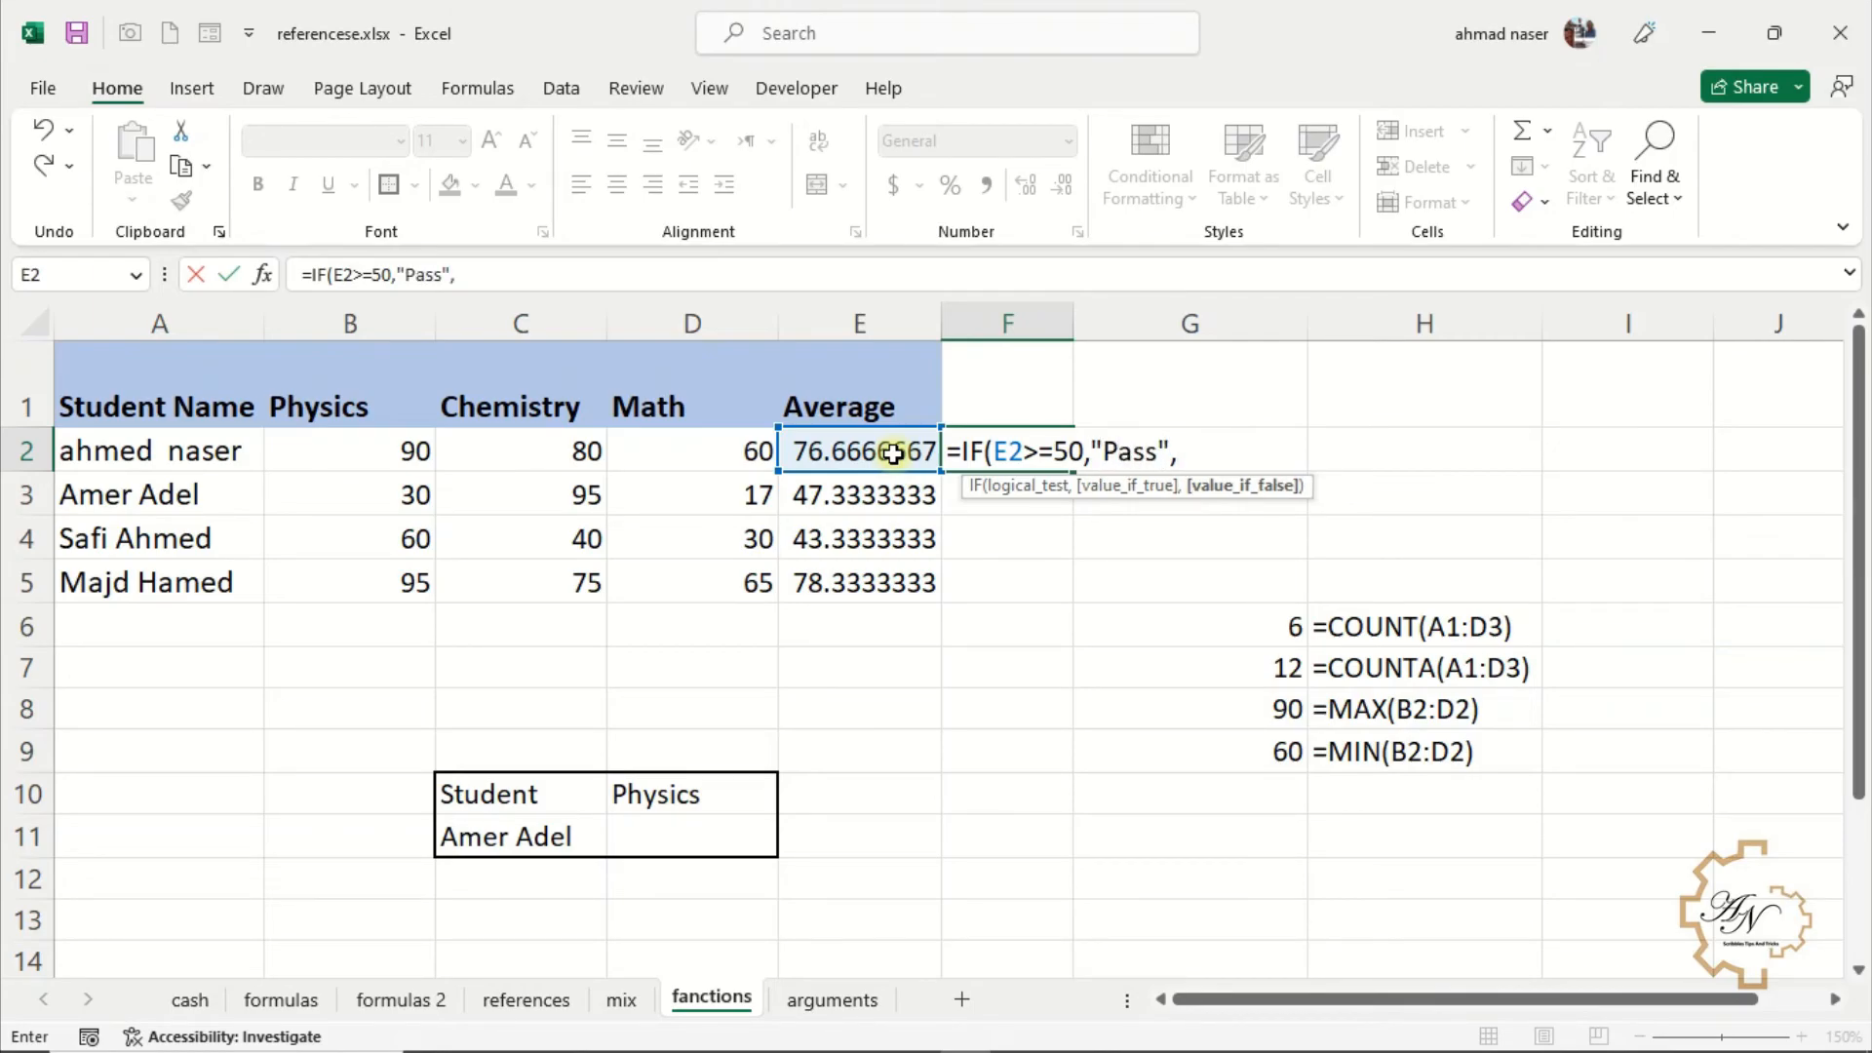
pyautogui.write('"Fail')
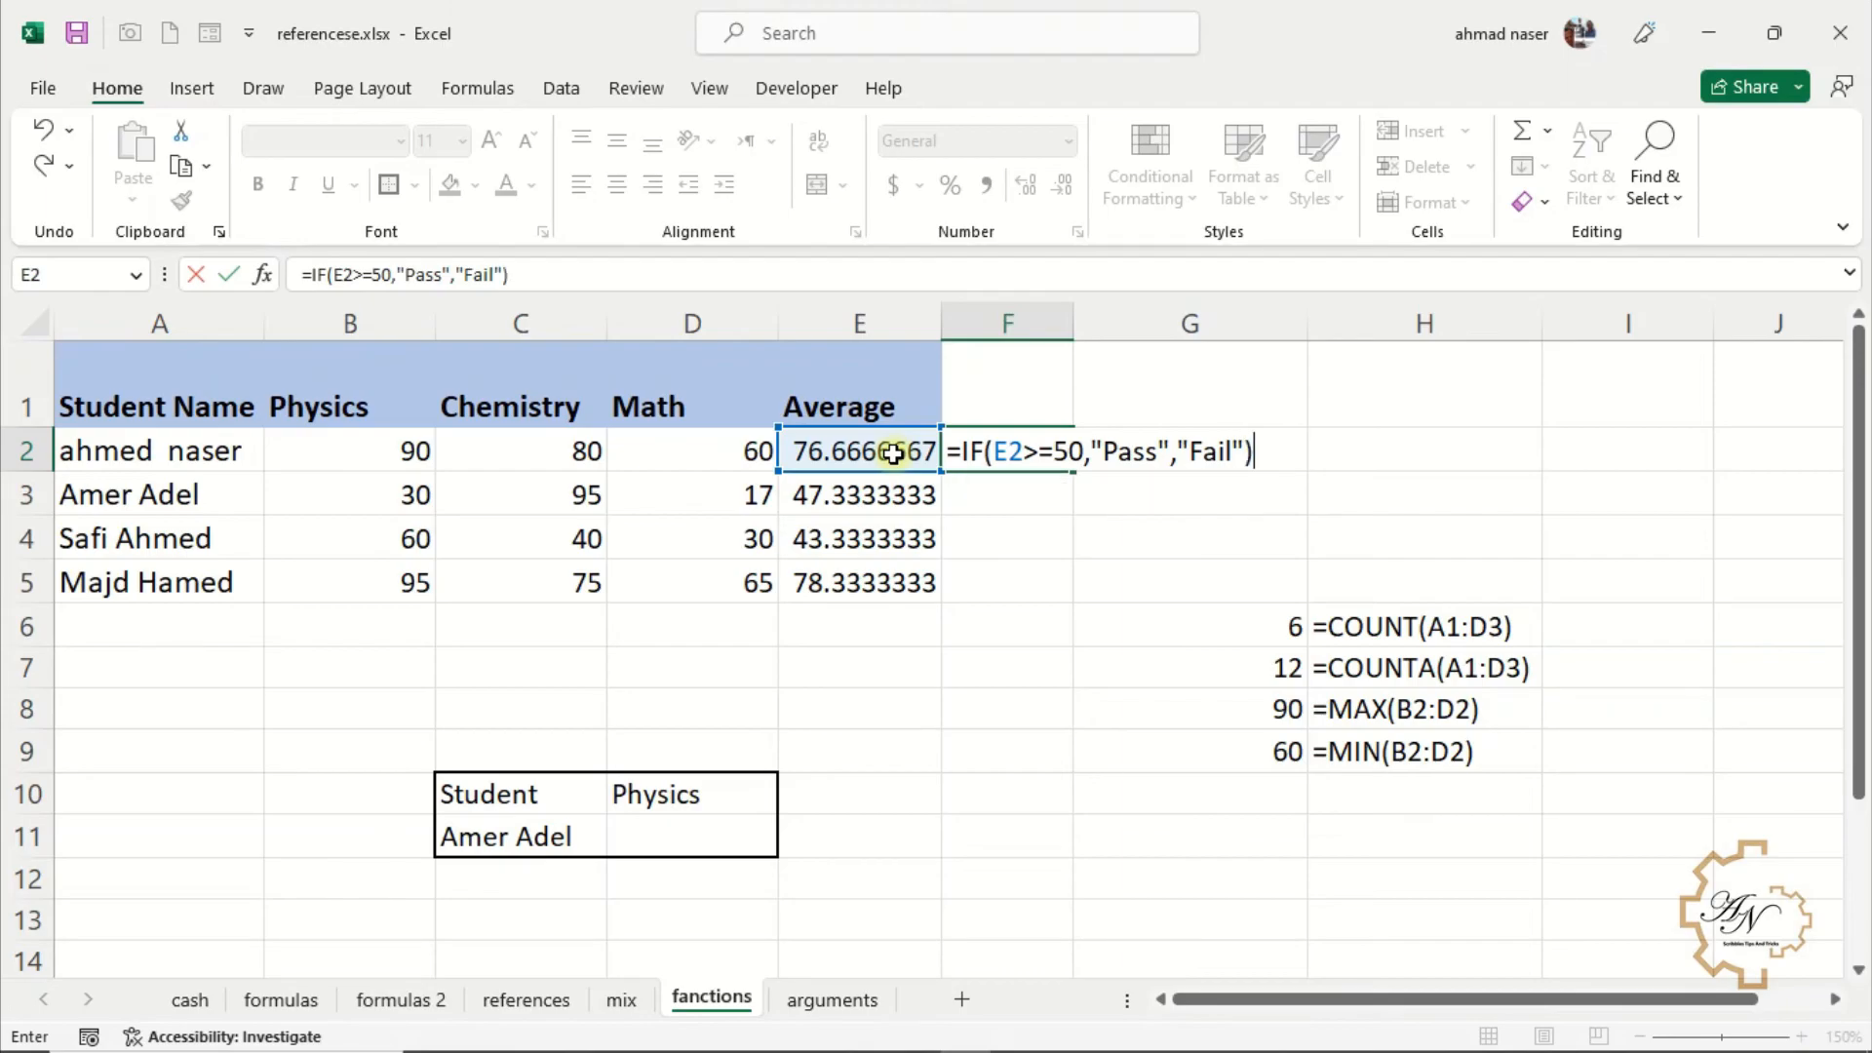
pyautogui.press('Return')
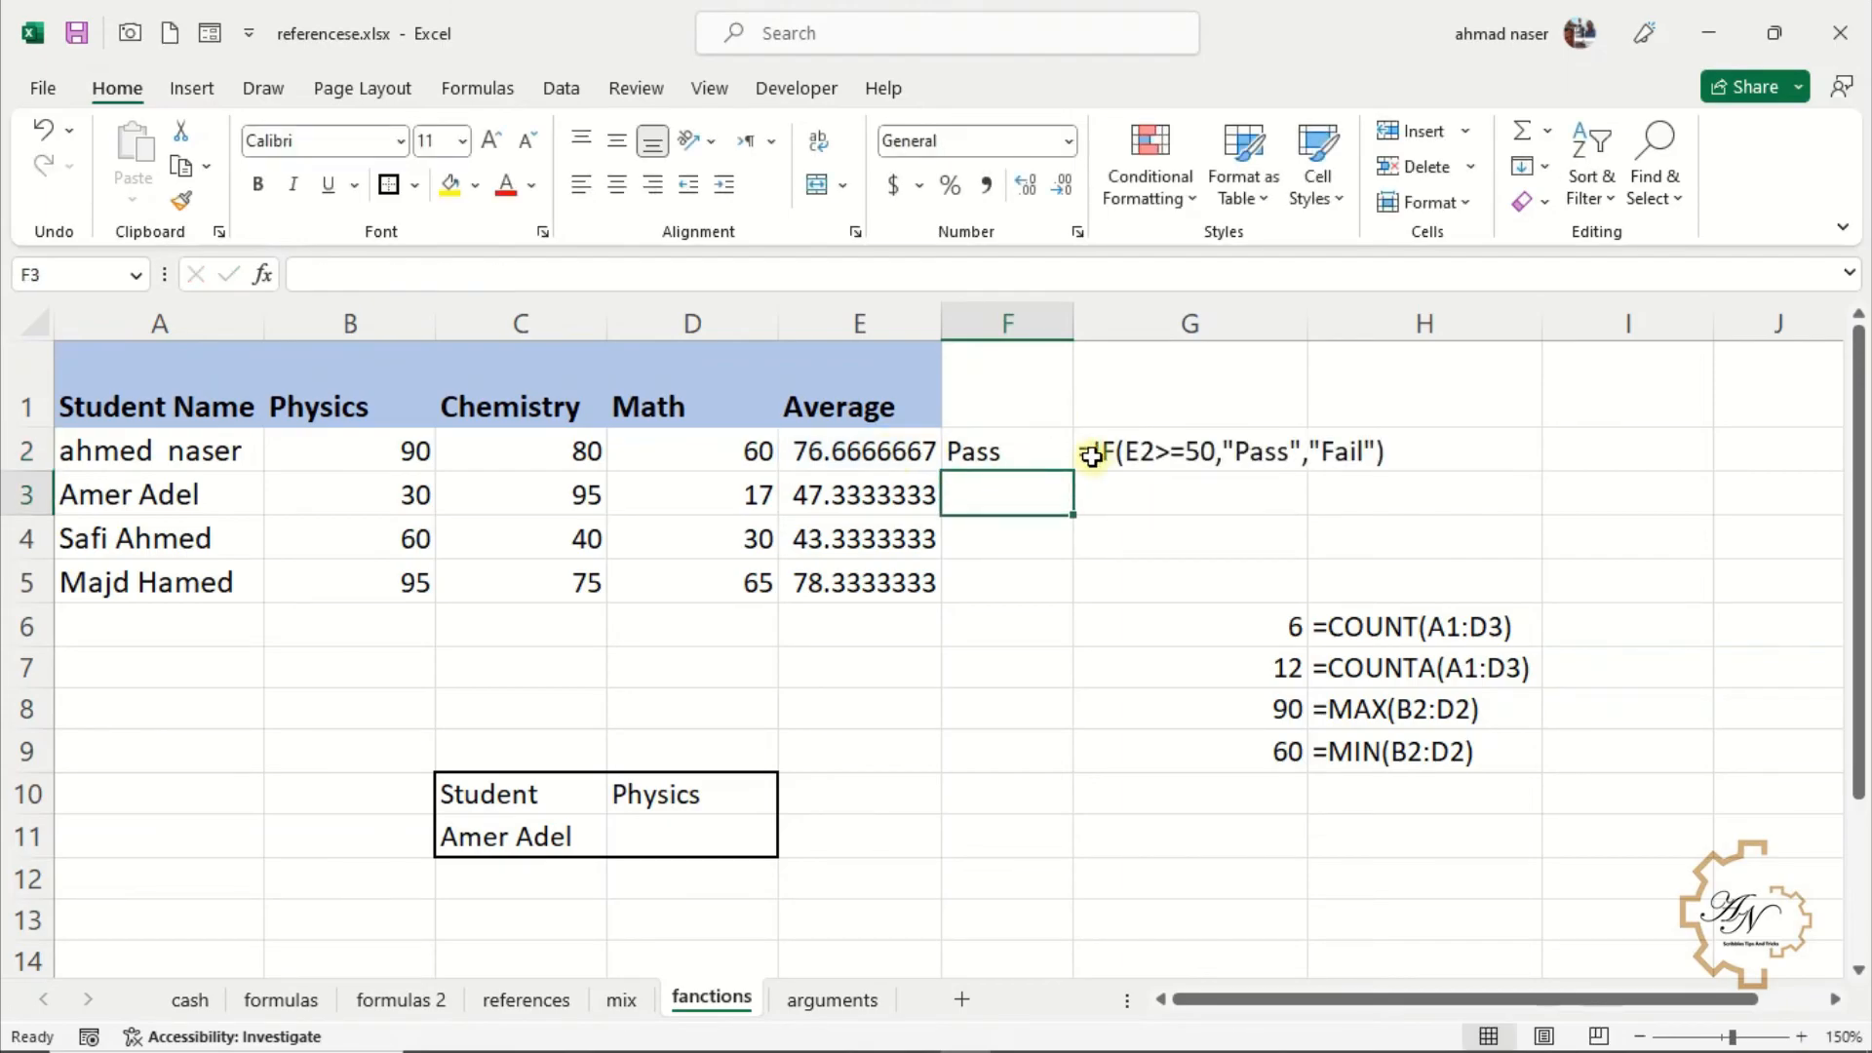
pyautogui.click(1019, 458)
pyautogui.moveTo(1074, 474); pyautogui.dragTo(1082, 602)
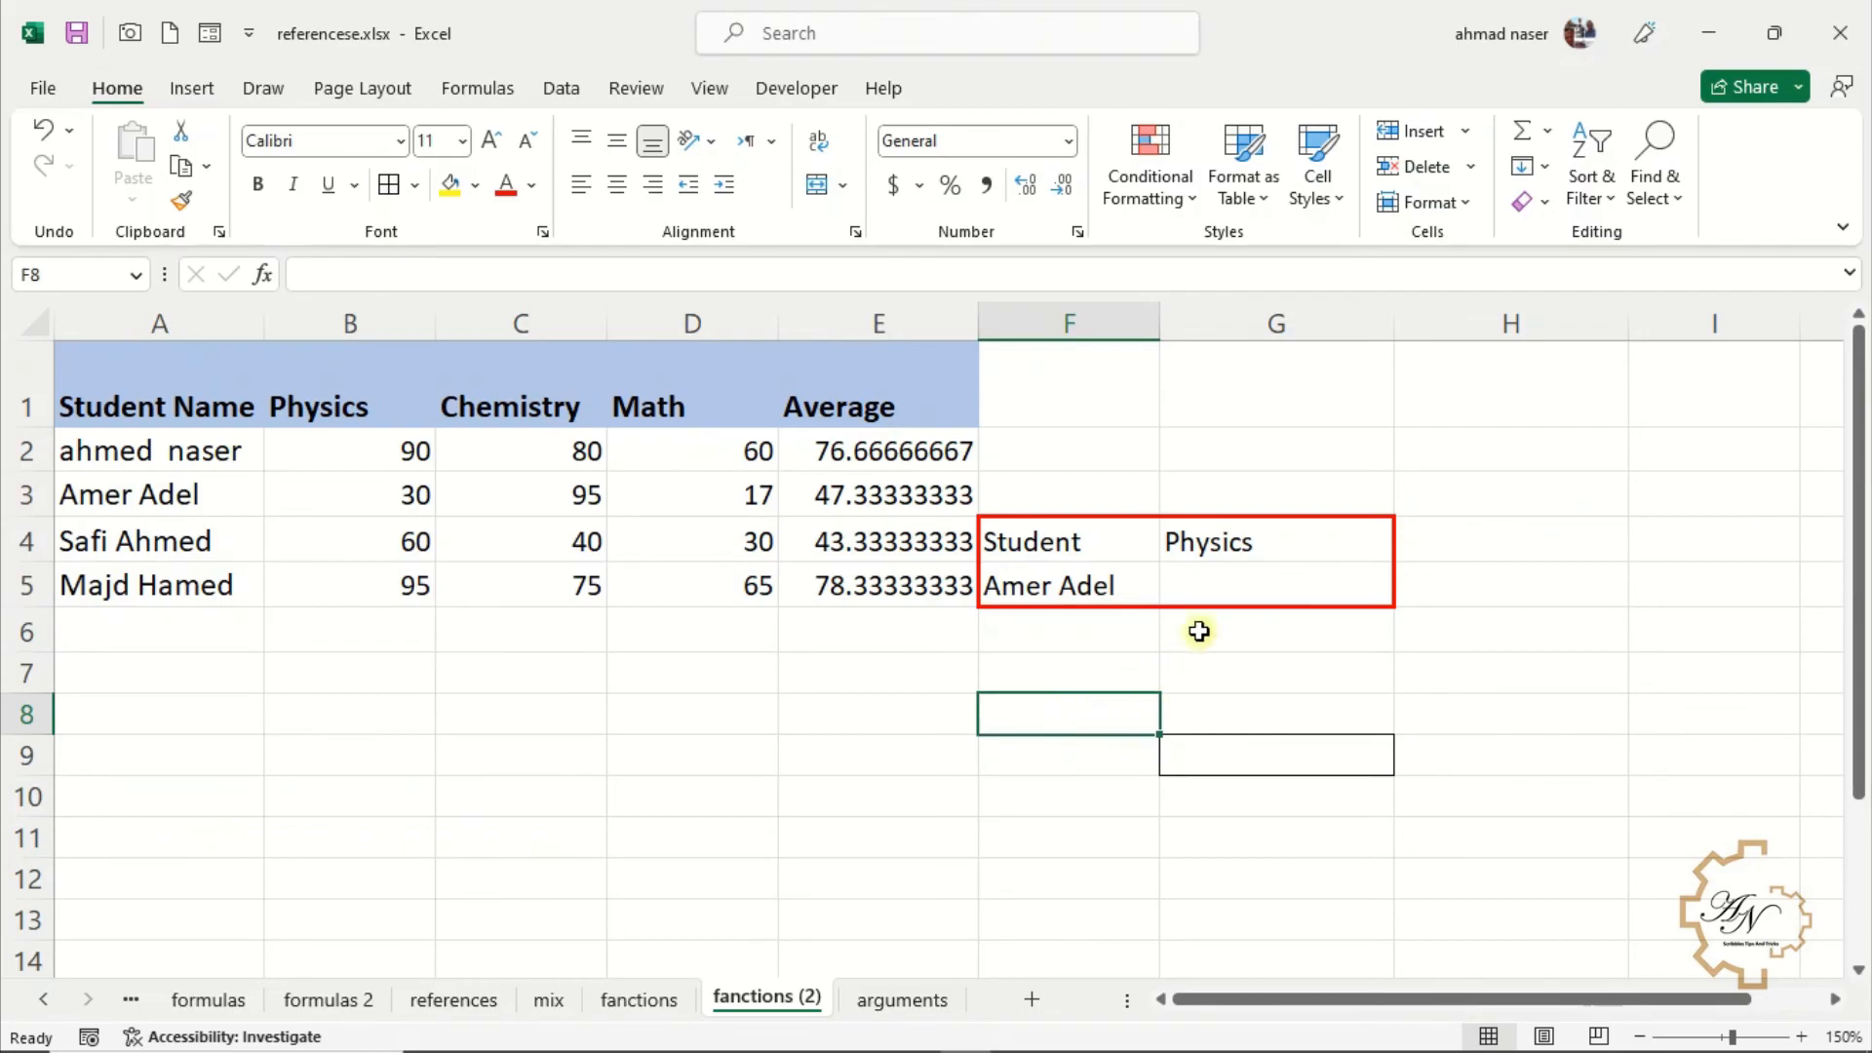
# Enter =VLOOKUP(F5,A1:B5,2,FALSE) in G5 to look up the selected student's Physics mark
pyautogui.click(1225, 586)
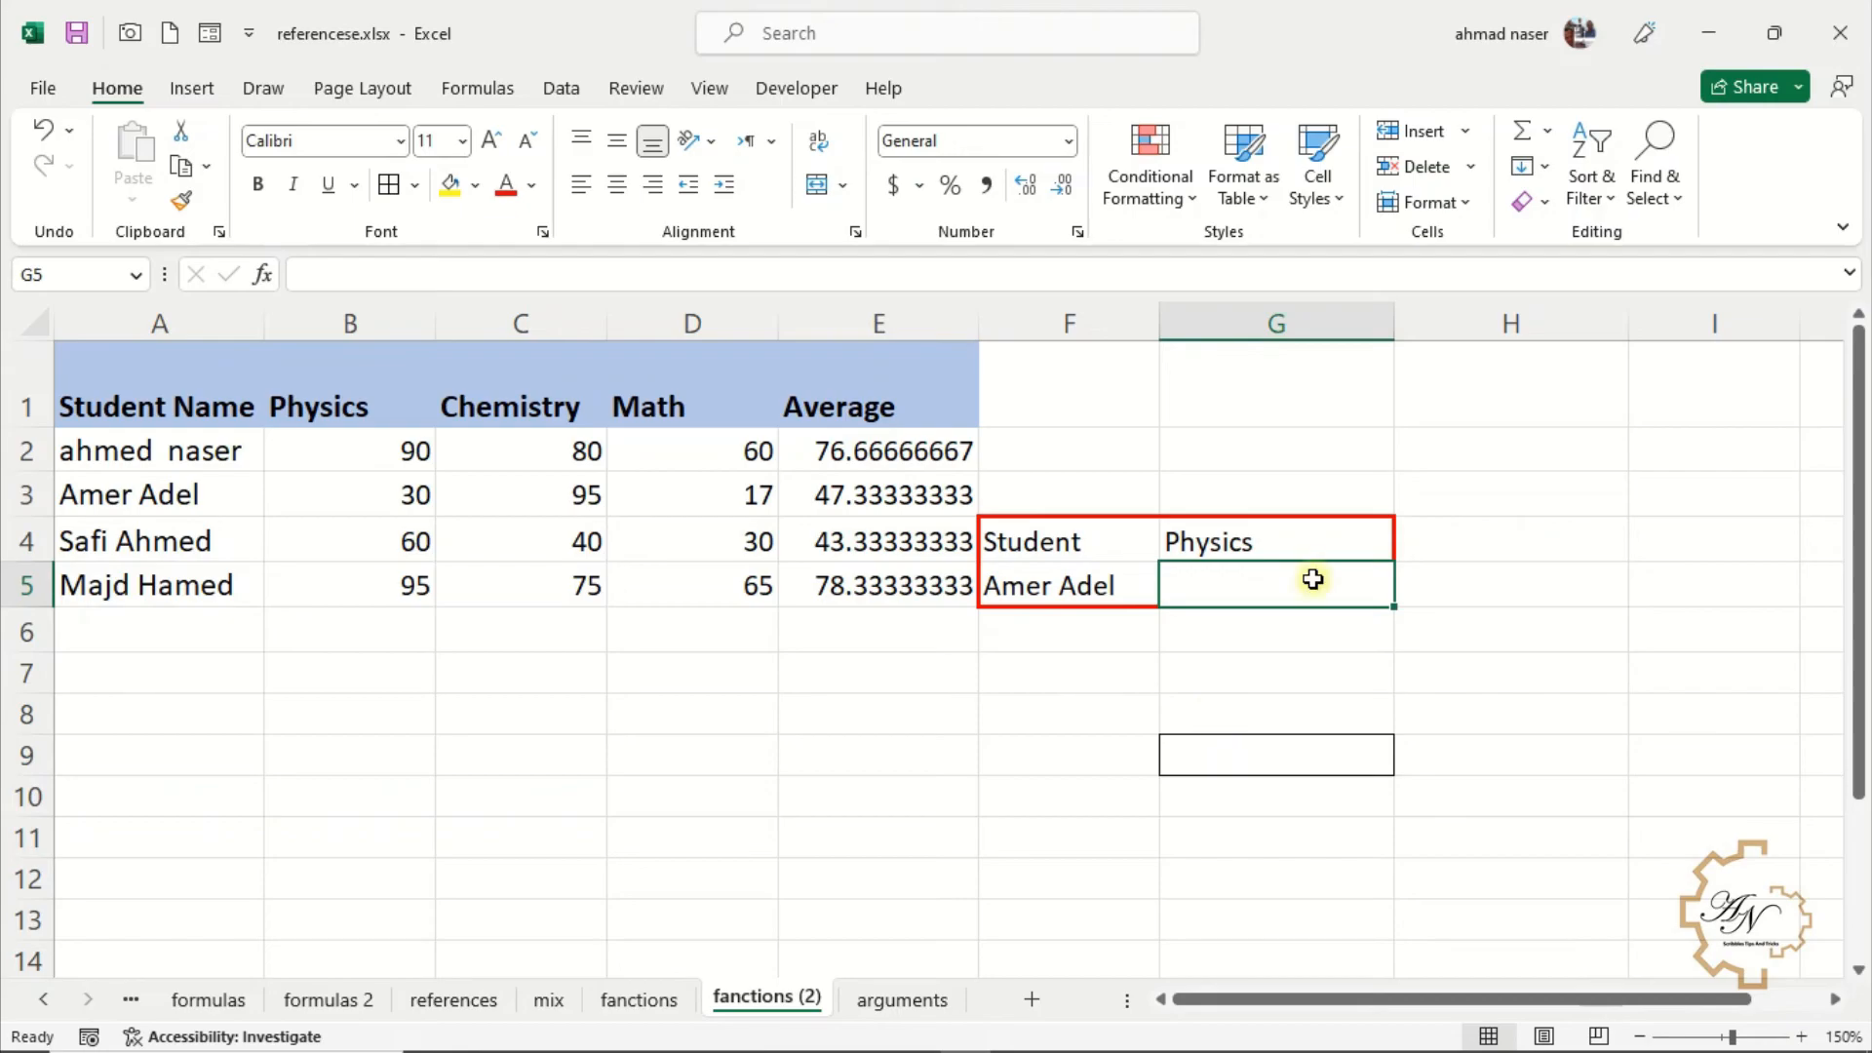
pyautogui.write('=vl')
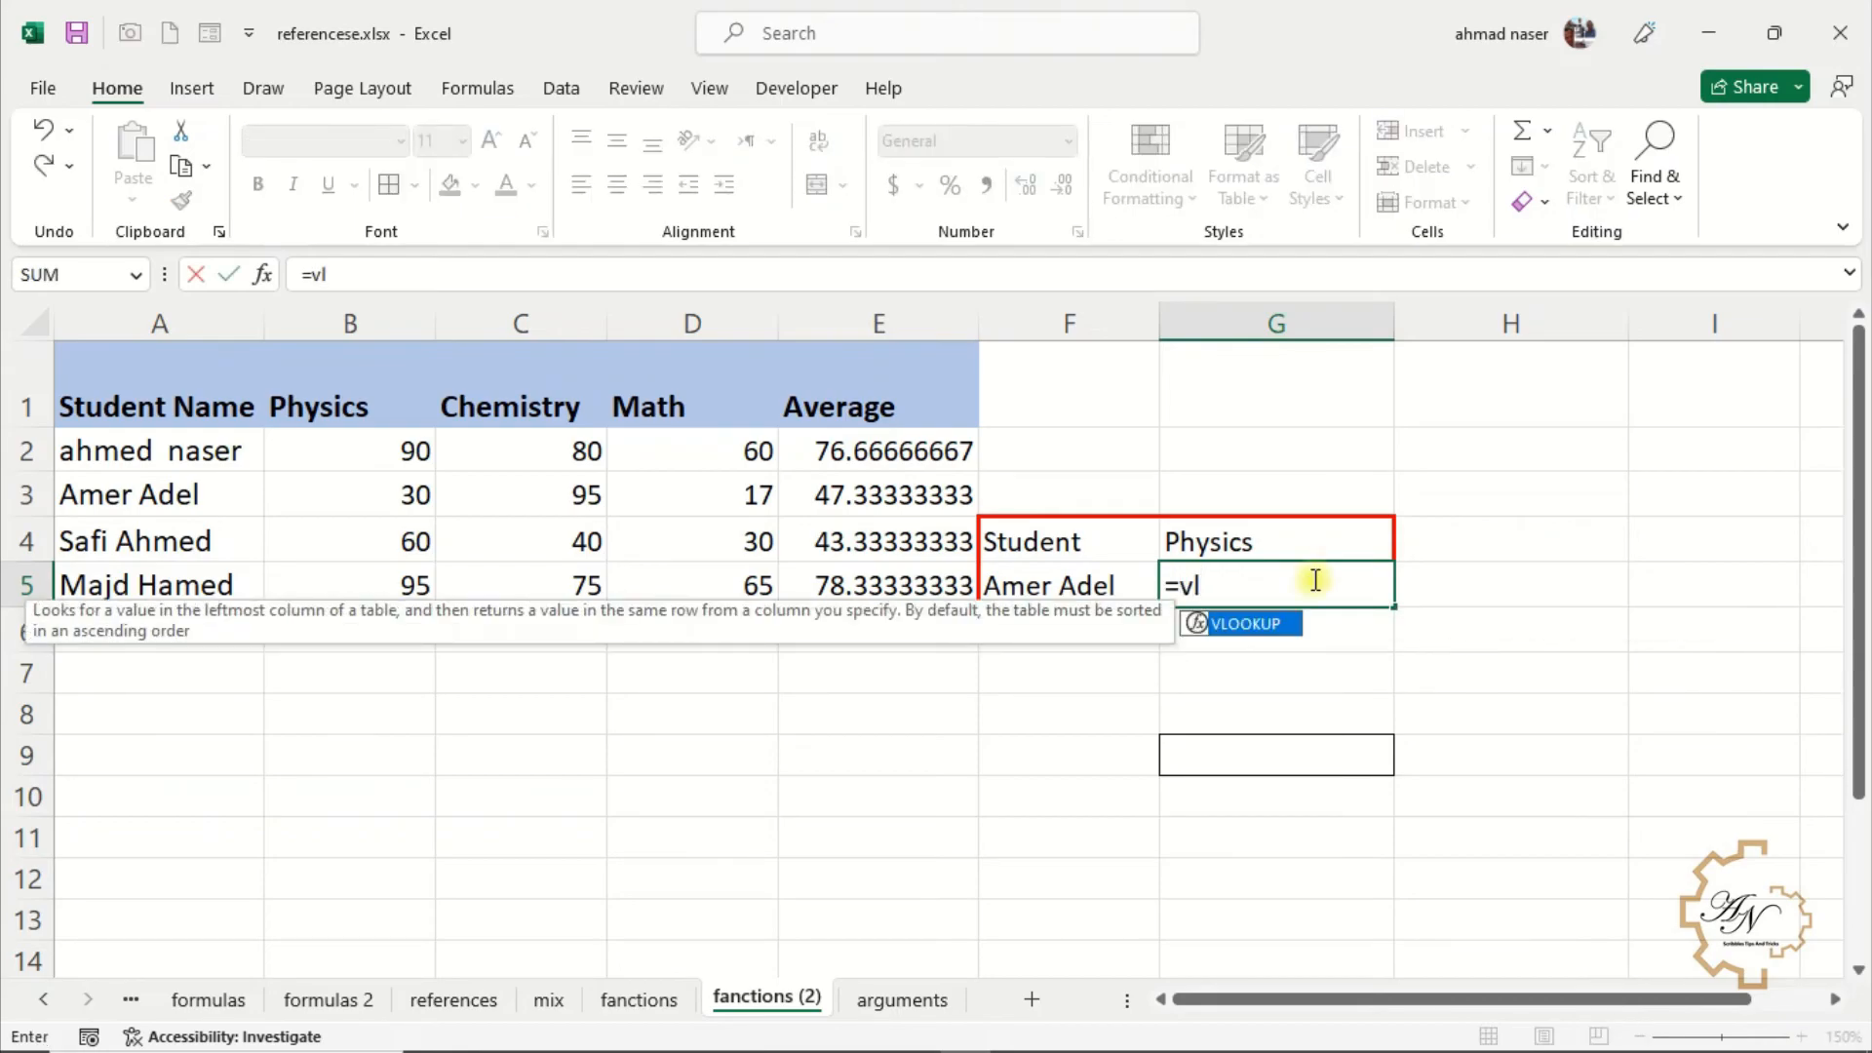
pyautogui.press('Tab')
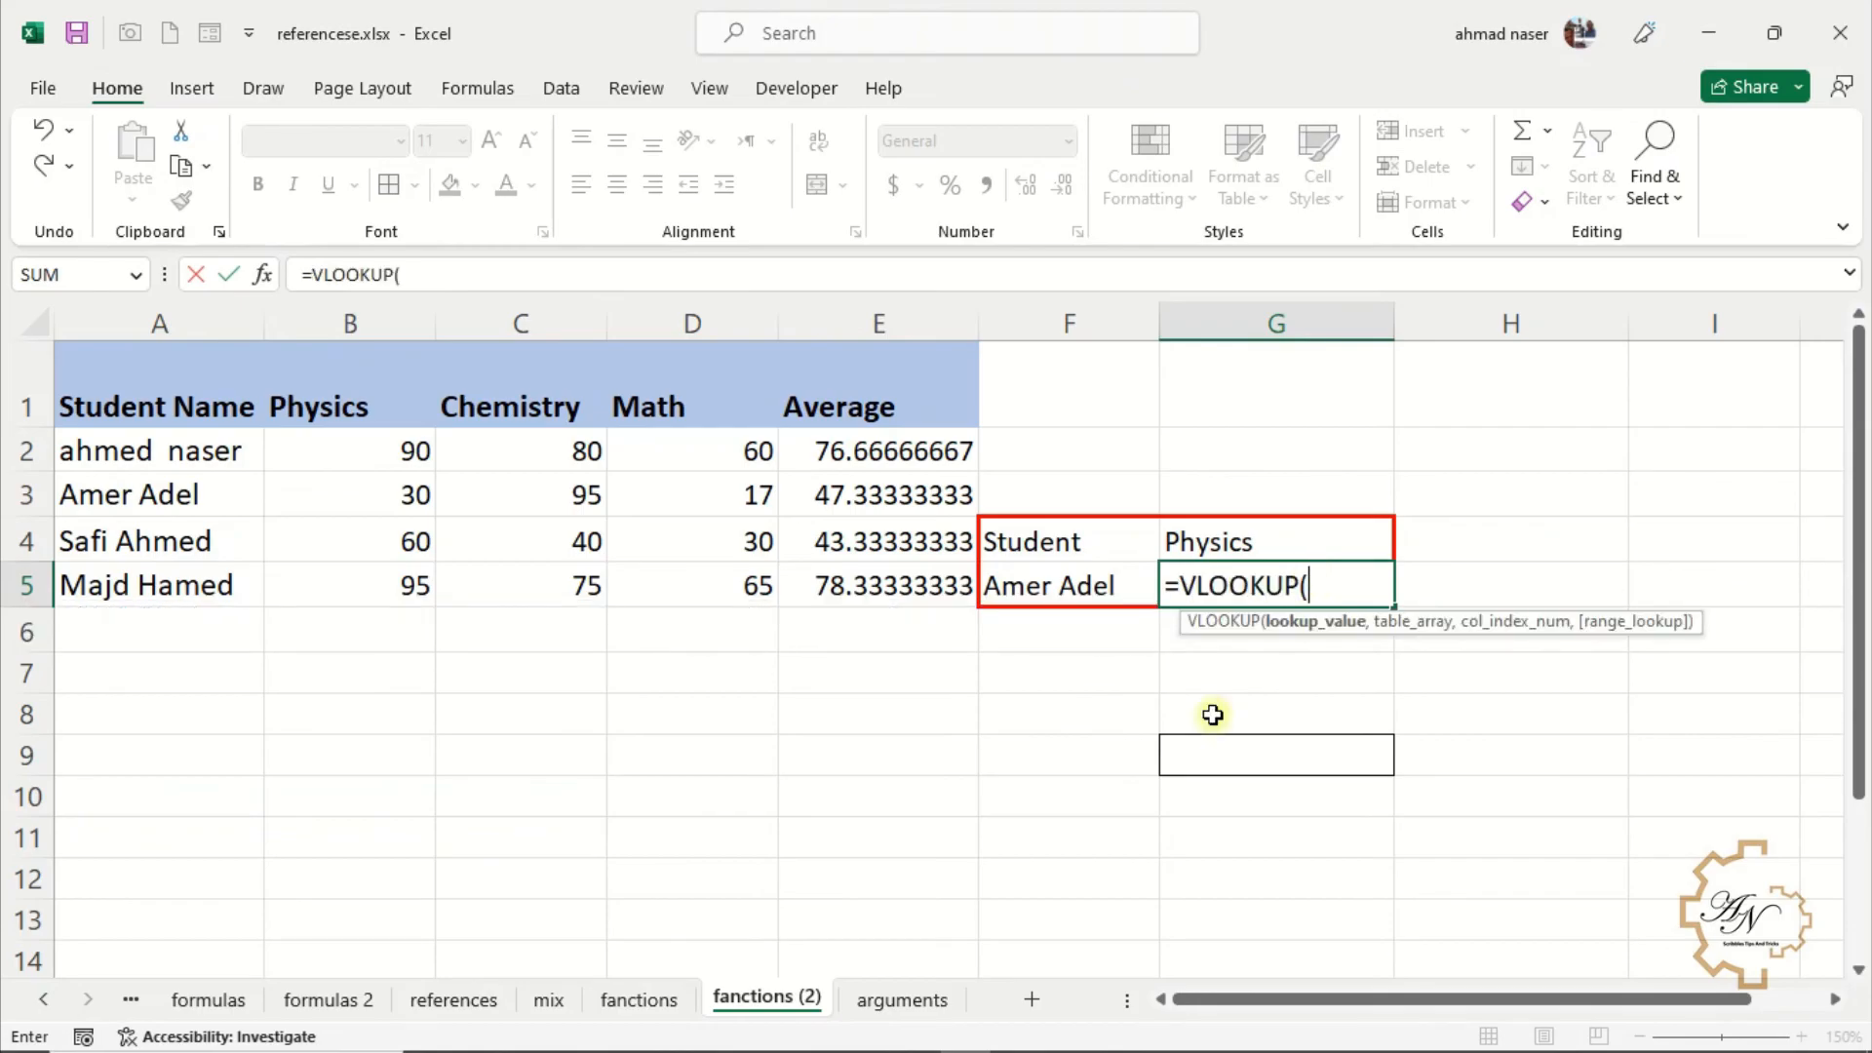
pyautogui.write('f5,')
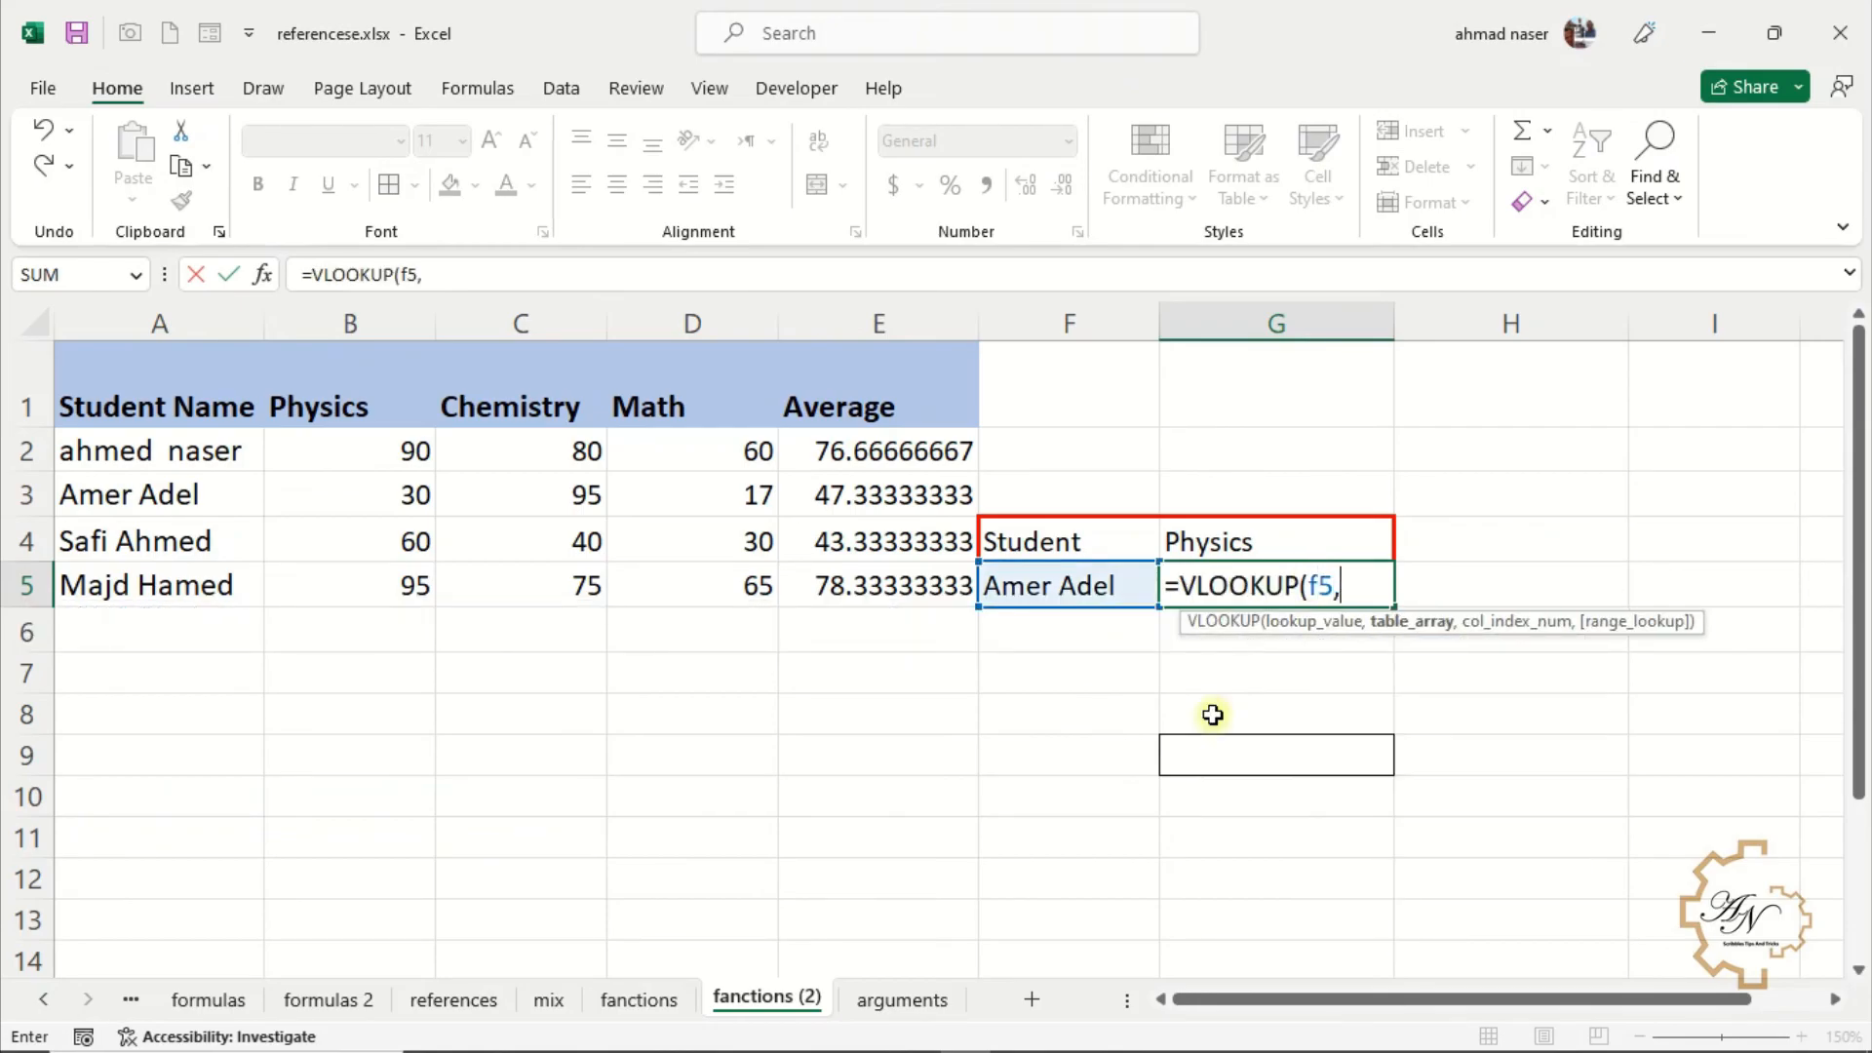
pyautogui.moveTo(175, 400); pyautogui.dragTo(336, 597)
pyautogui.write(',')
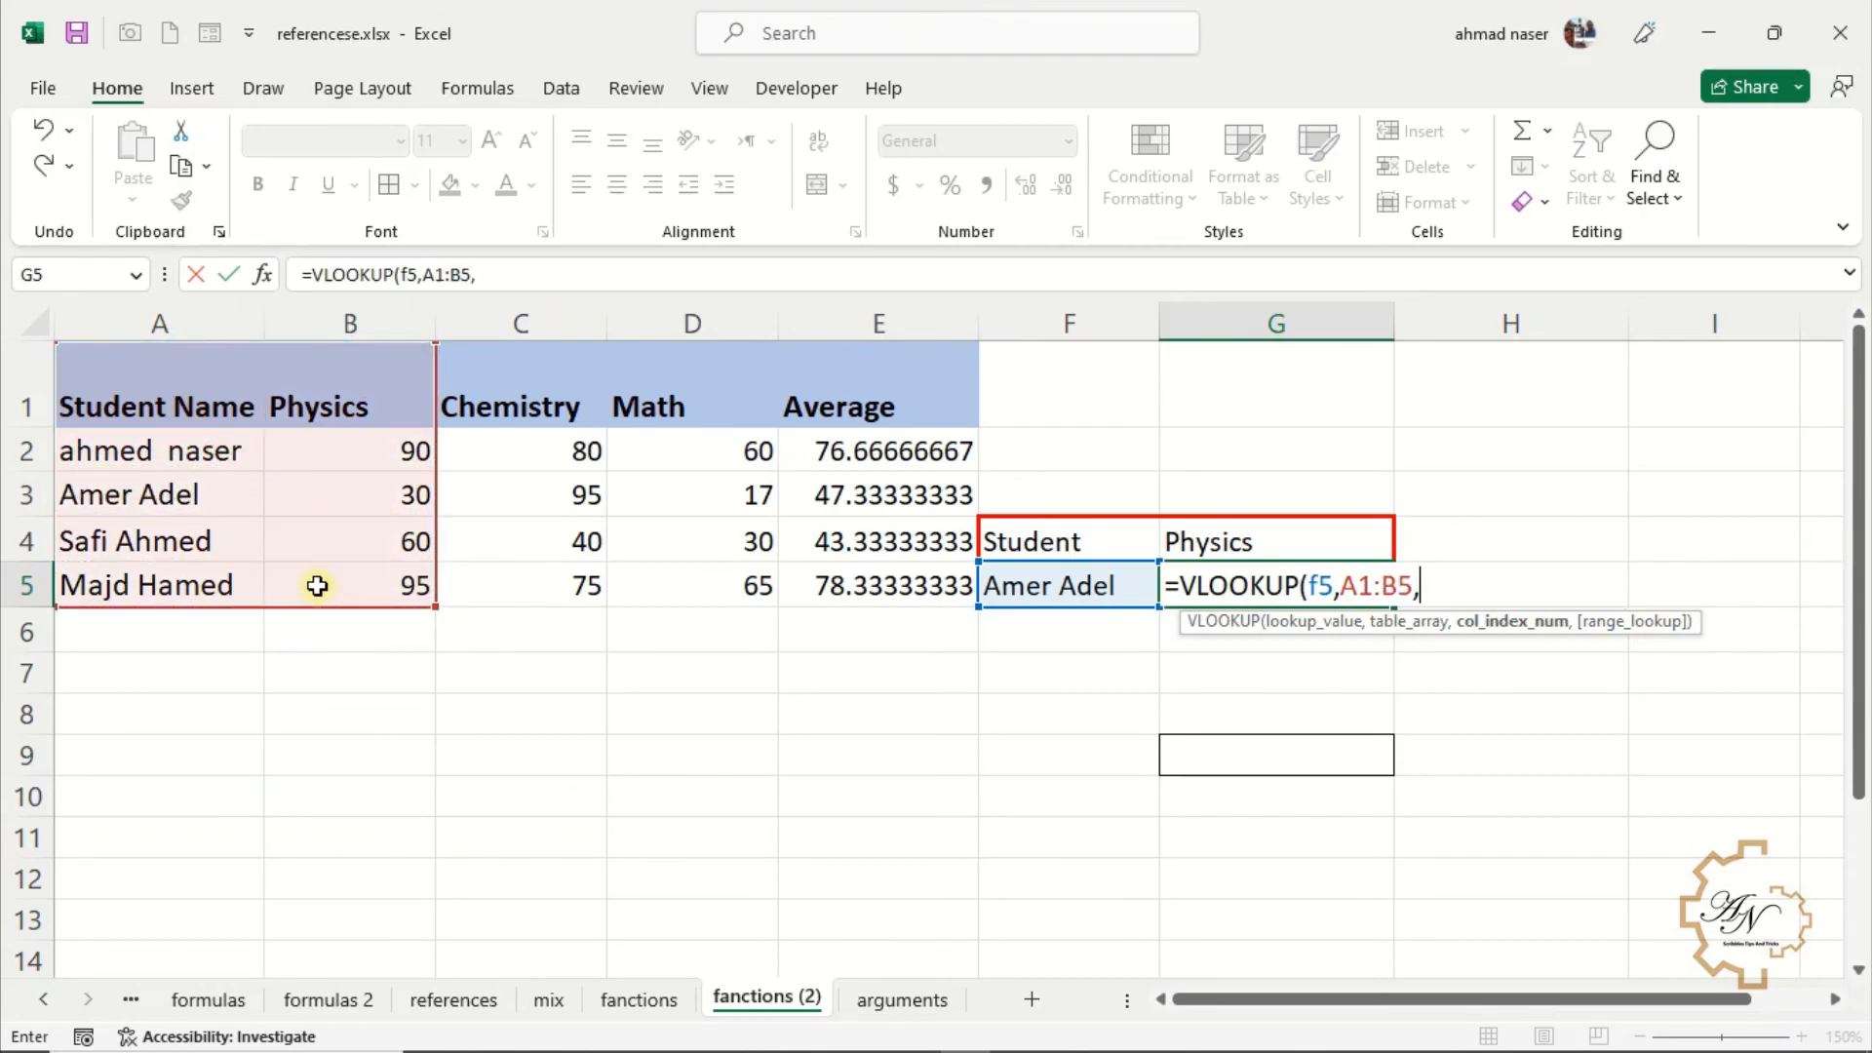
pyautogui.write('2')
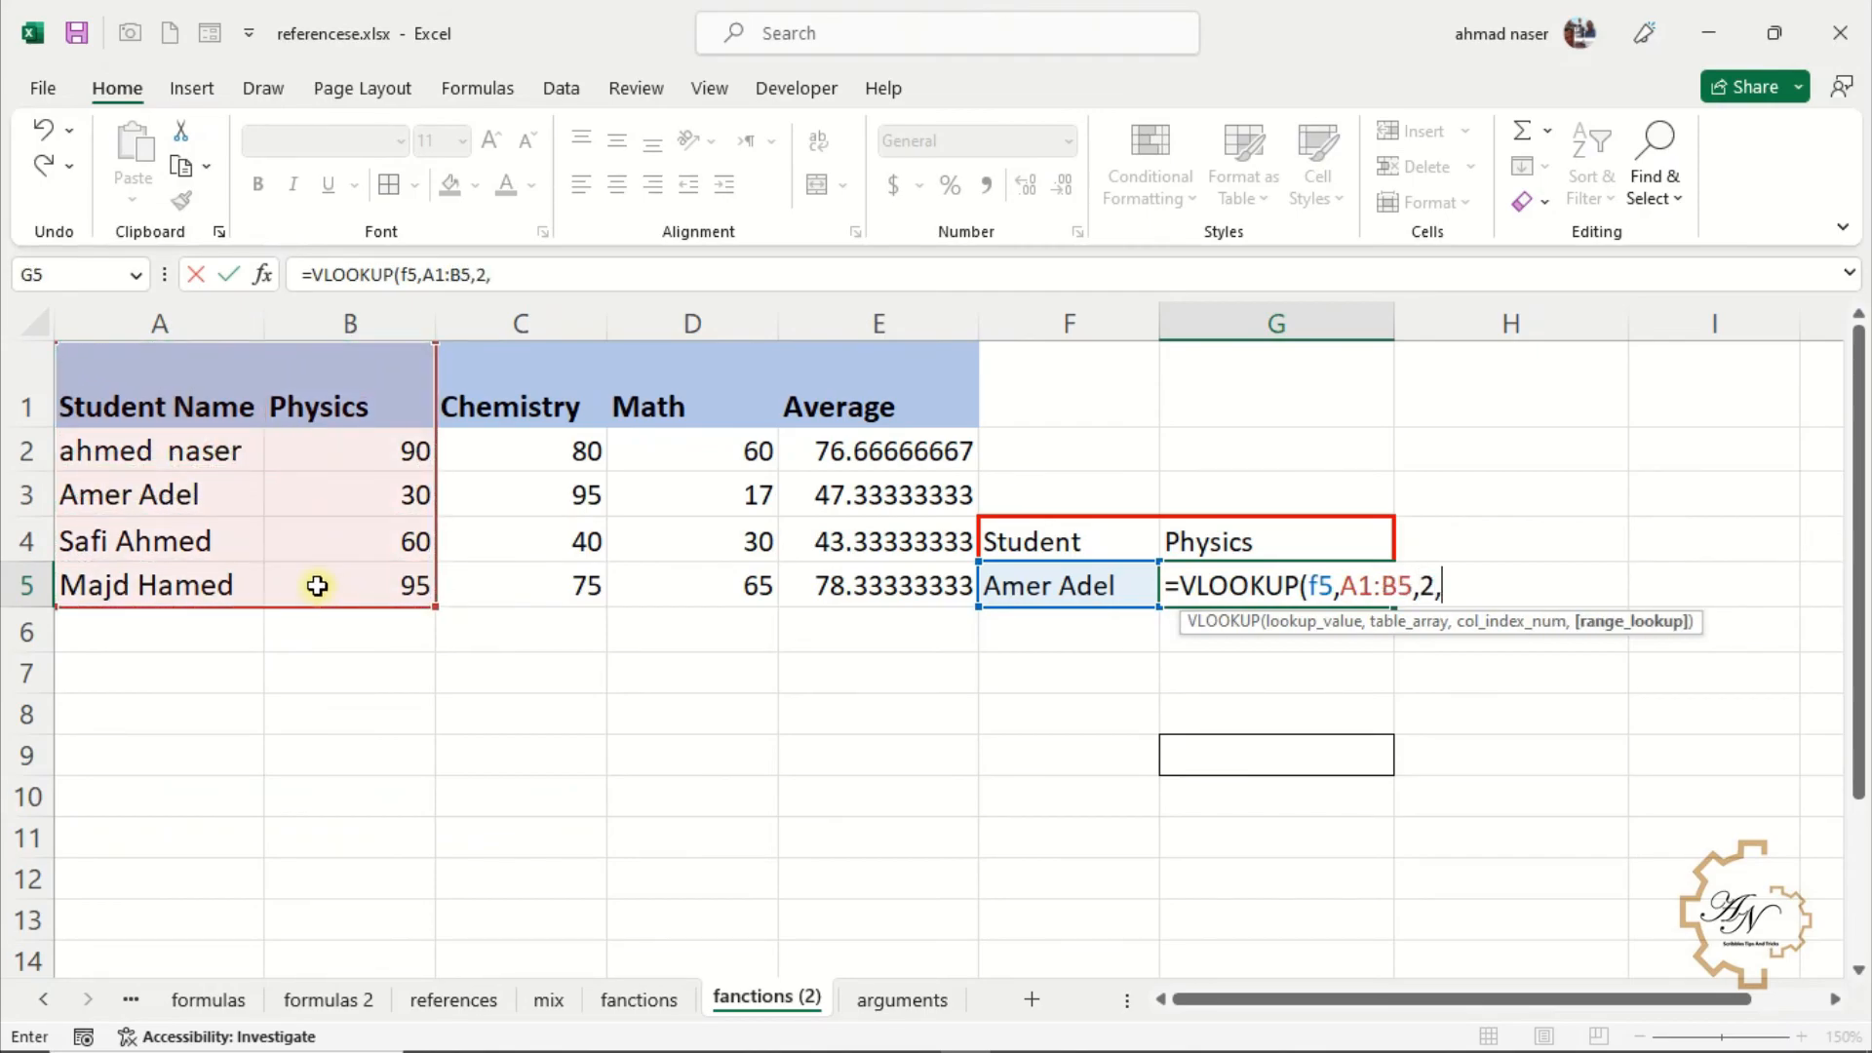
pyautogui.write(',')
pyautogui.doubleClick(1463, 671)
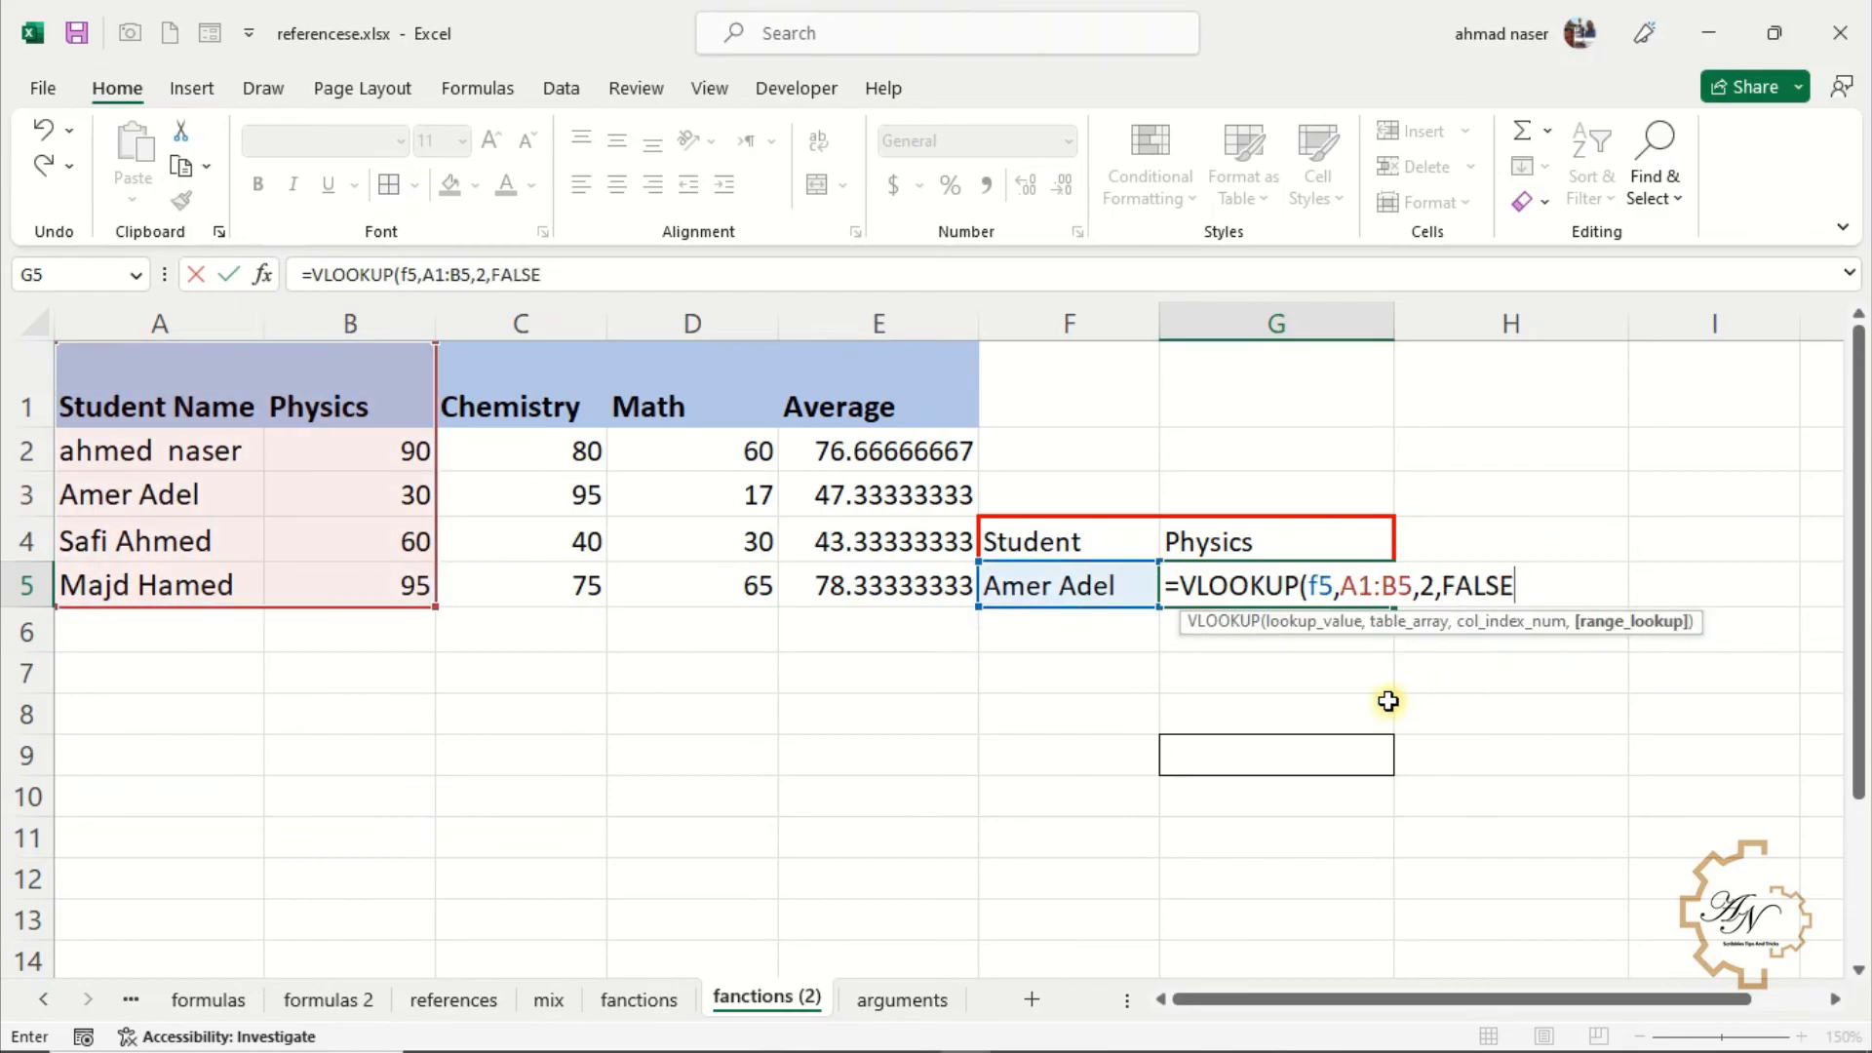
pyautogui.press('Return')
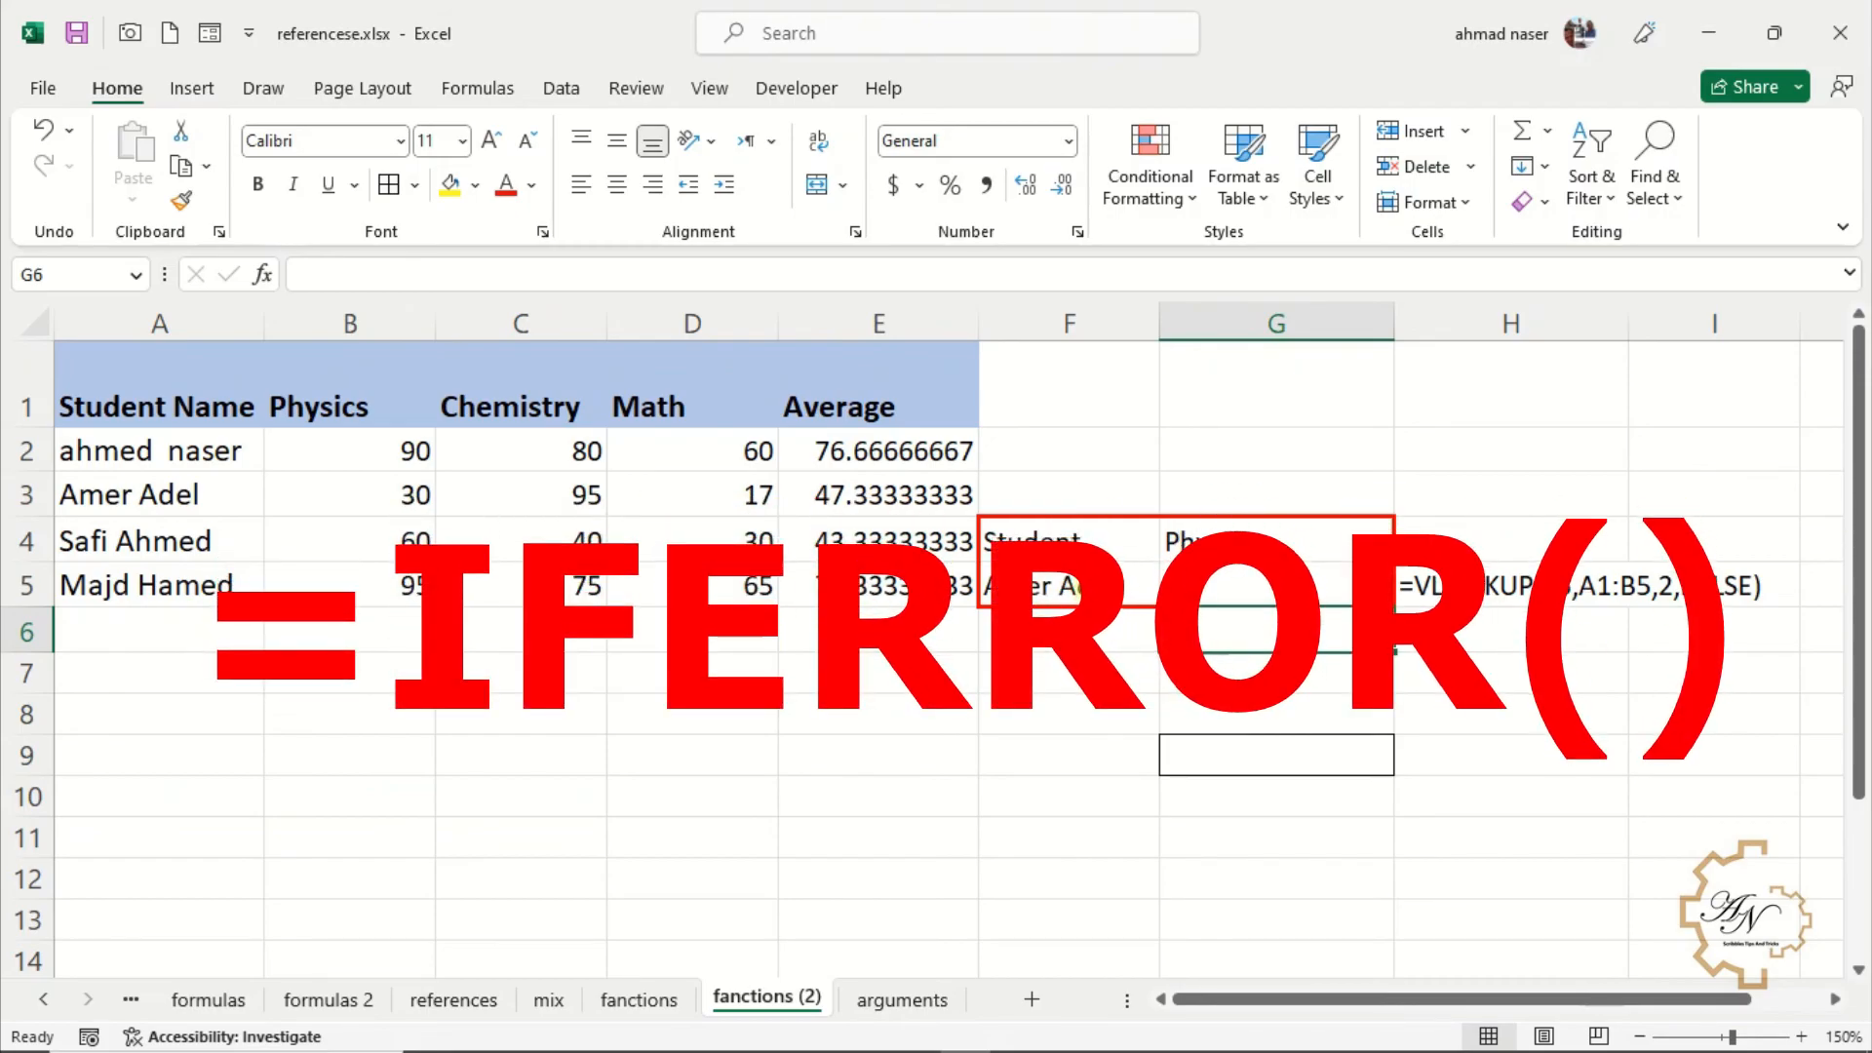
# Enter a different student's full name in F5 as the lookup value
pyautogui.click(1092, 590)
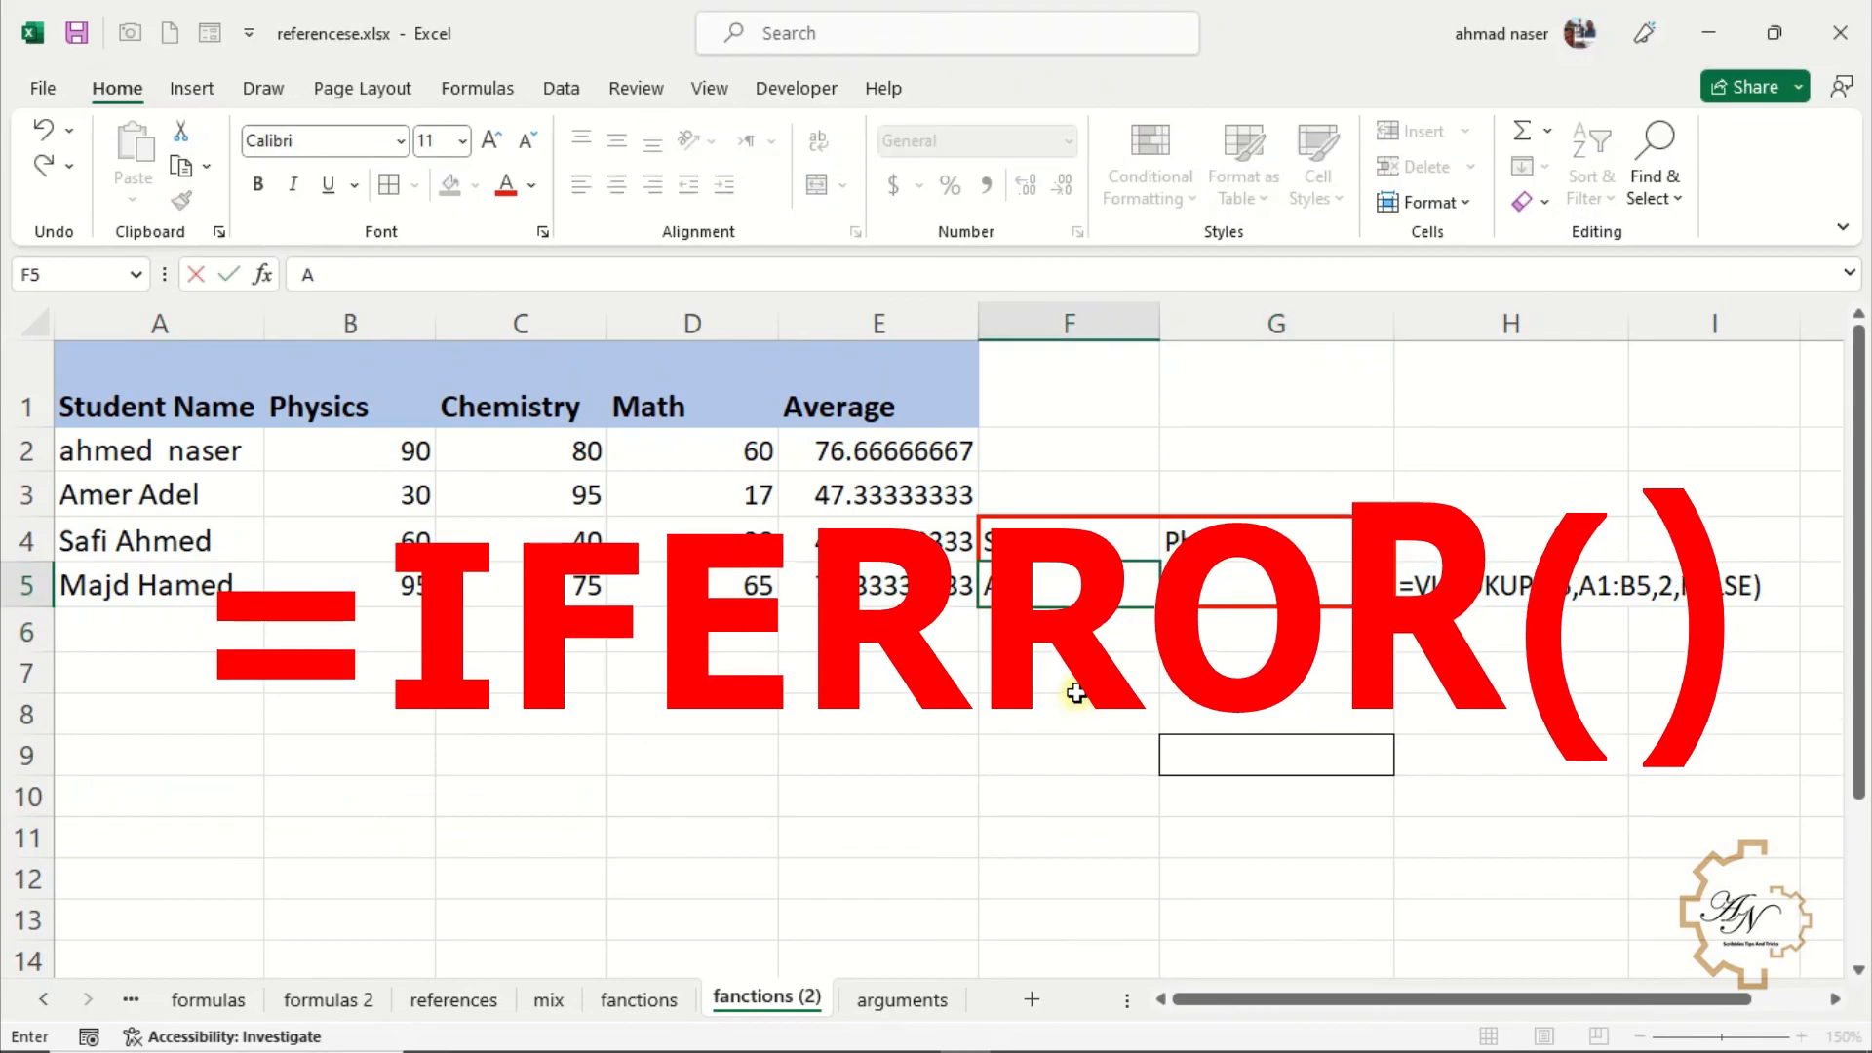
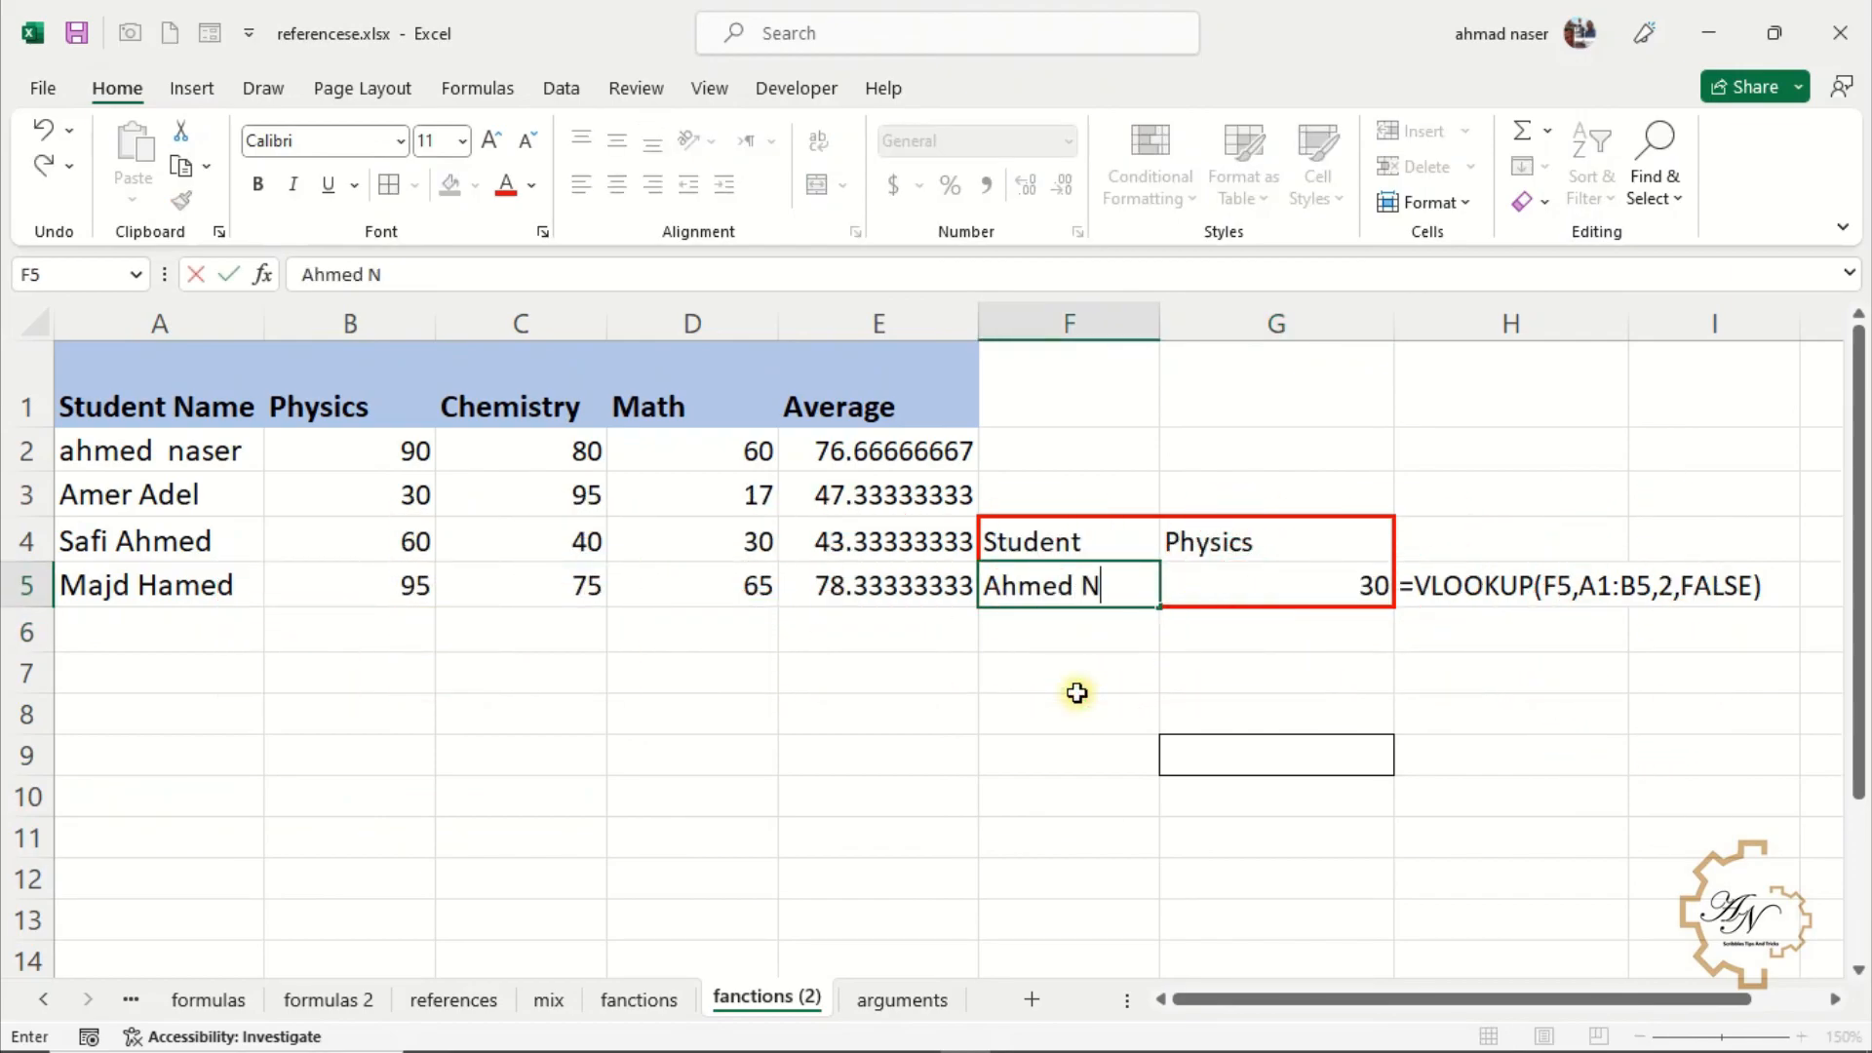
pyautogui.press('Return')
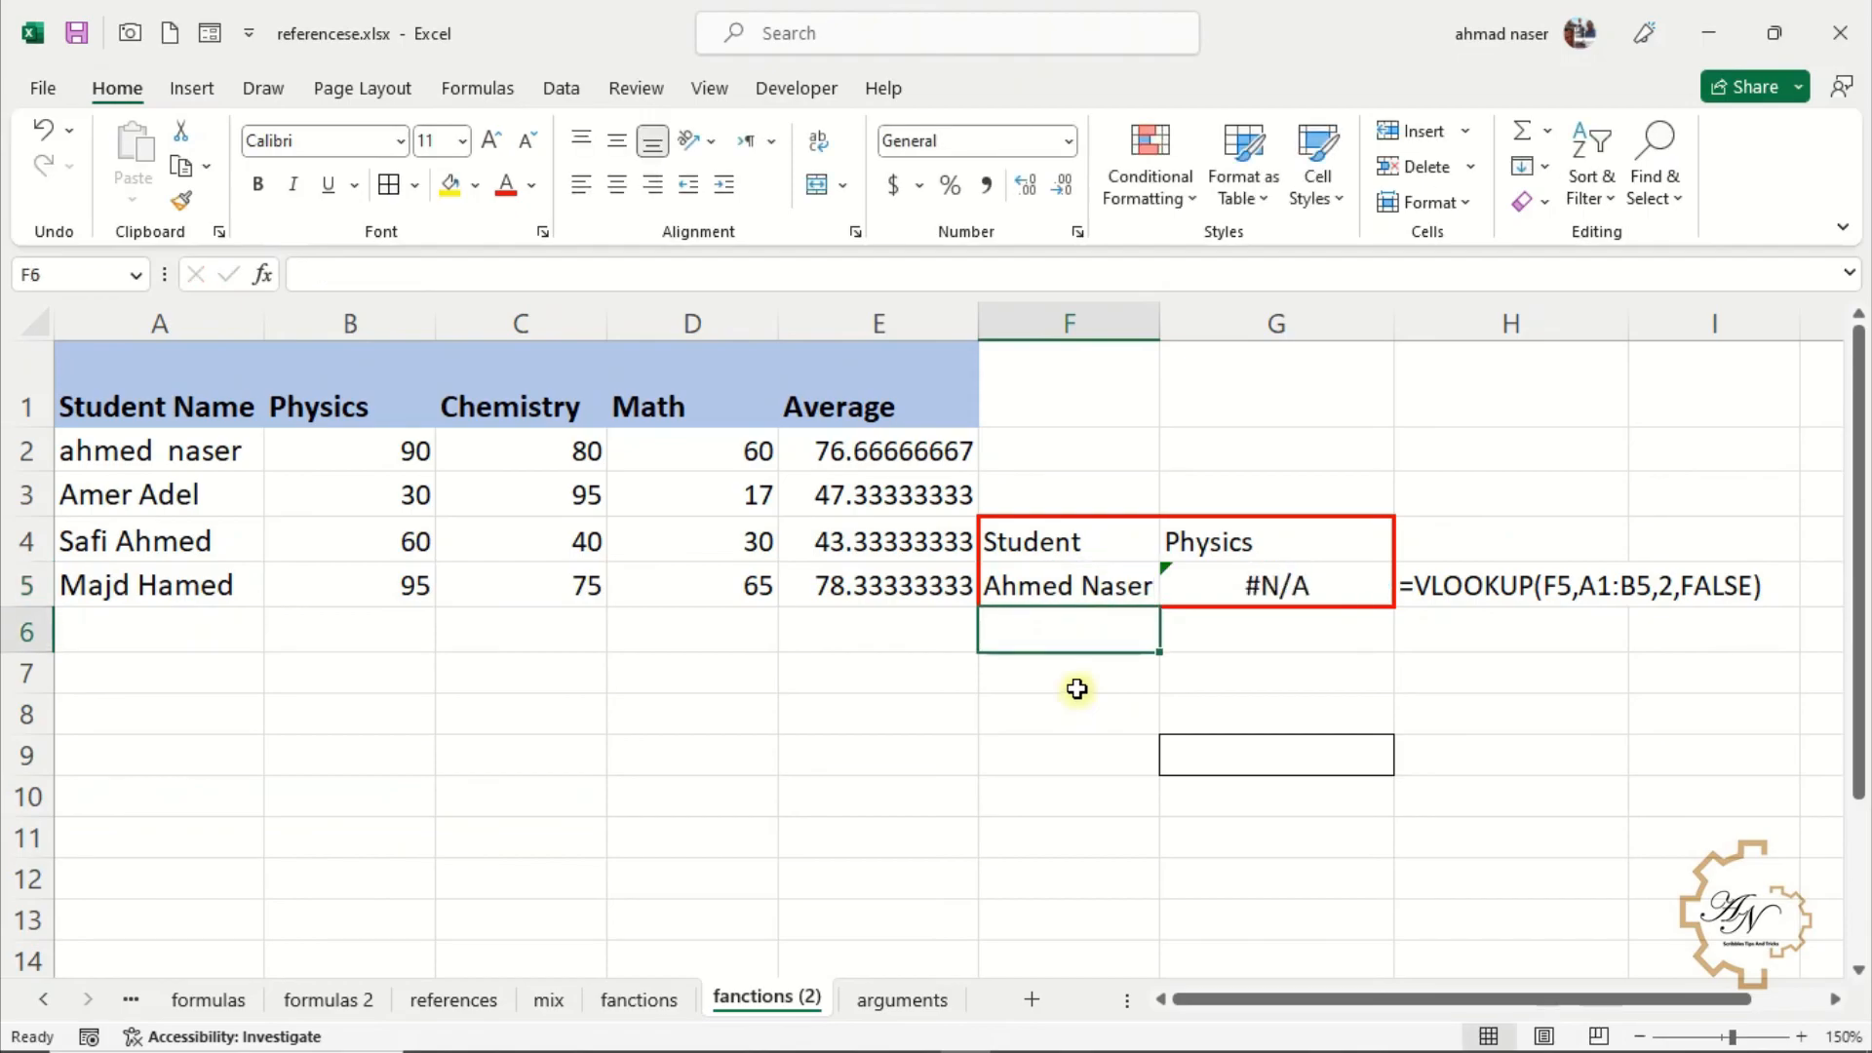
# Wrap G5's VLOOKUP formula in IFERROR with an empty text fallback: =IFERROR(VLOOKUP(F5,A1:B5,2,FALSE),"")
pyautogui.click(1076, 711)
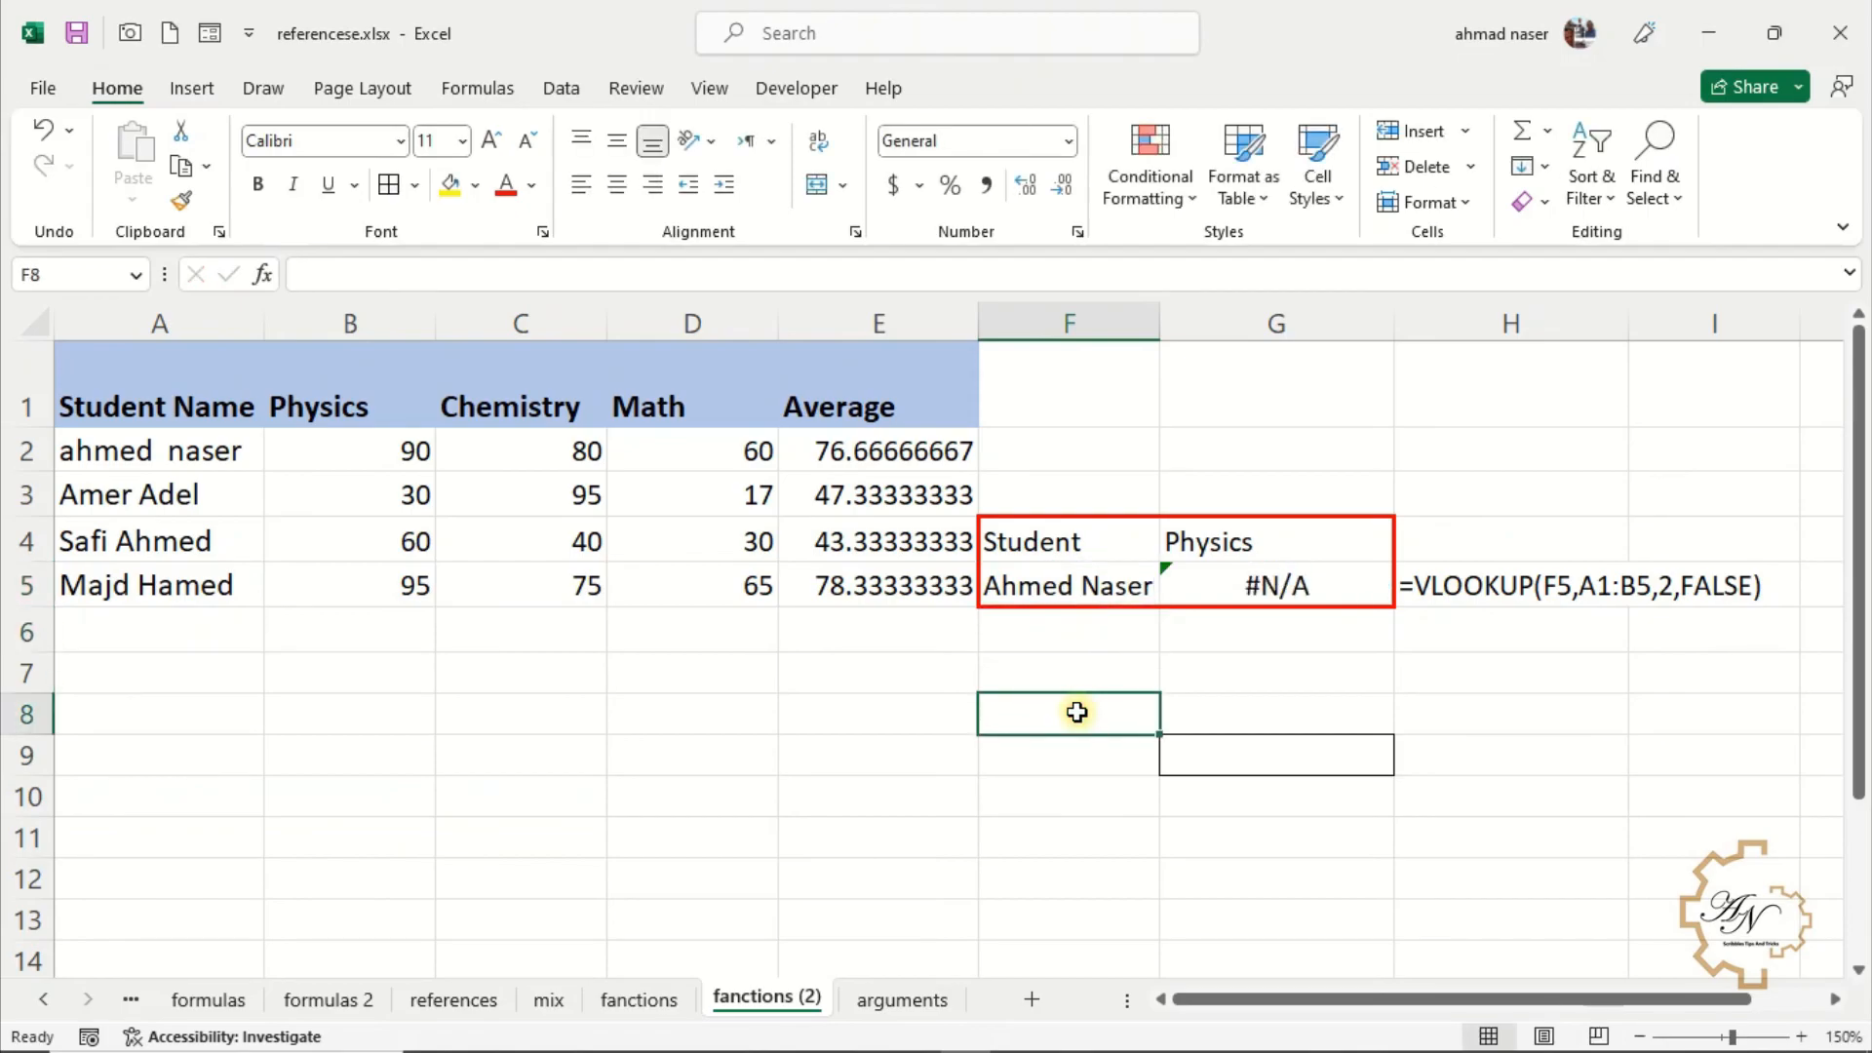
pyautogui.click(1228, 586)
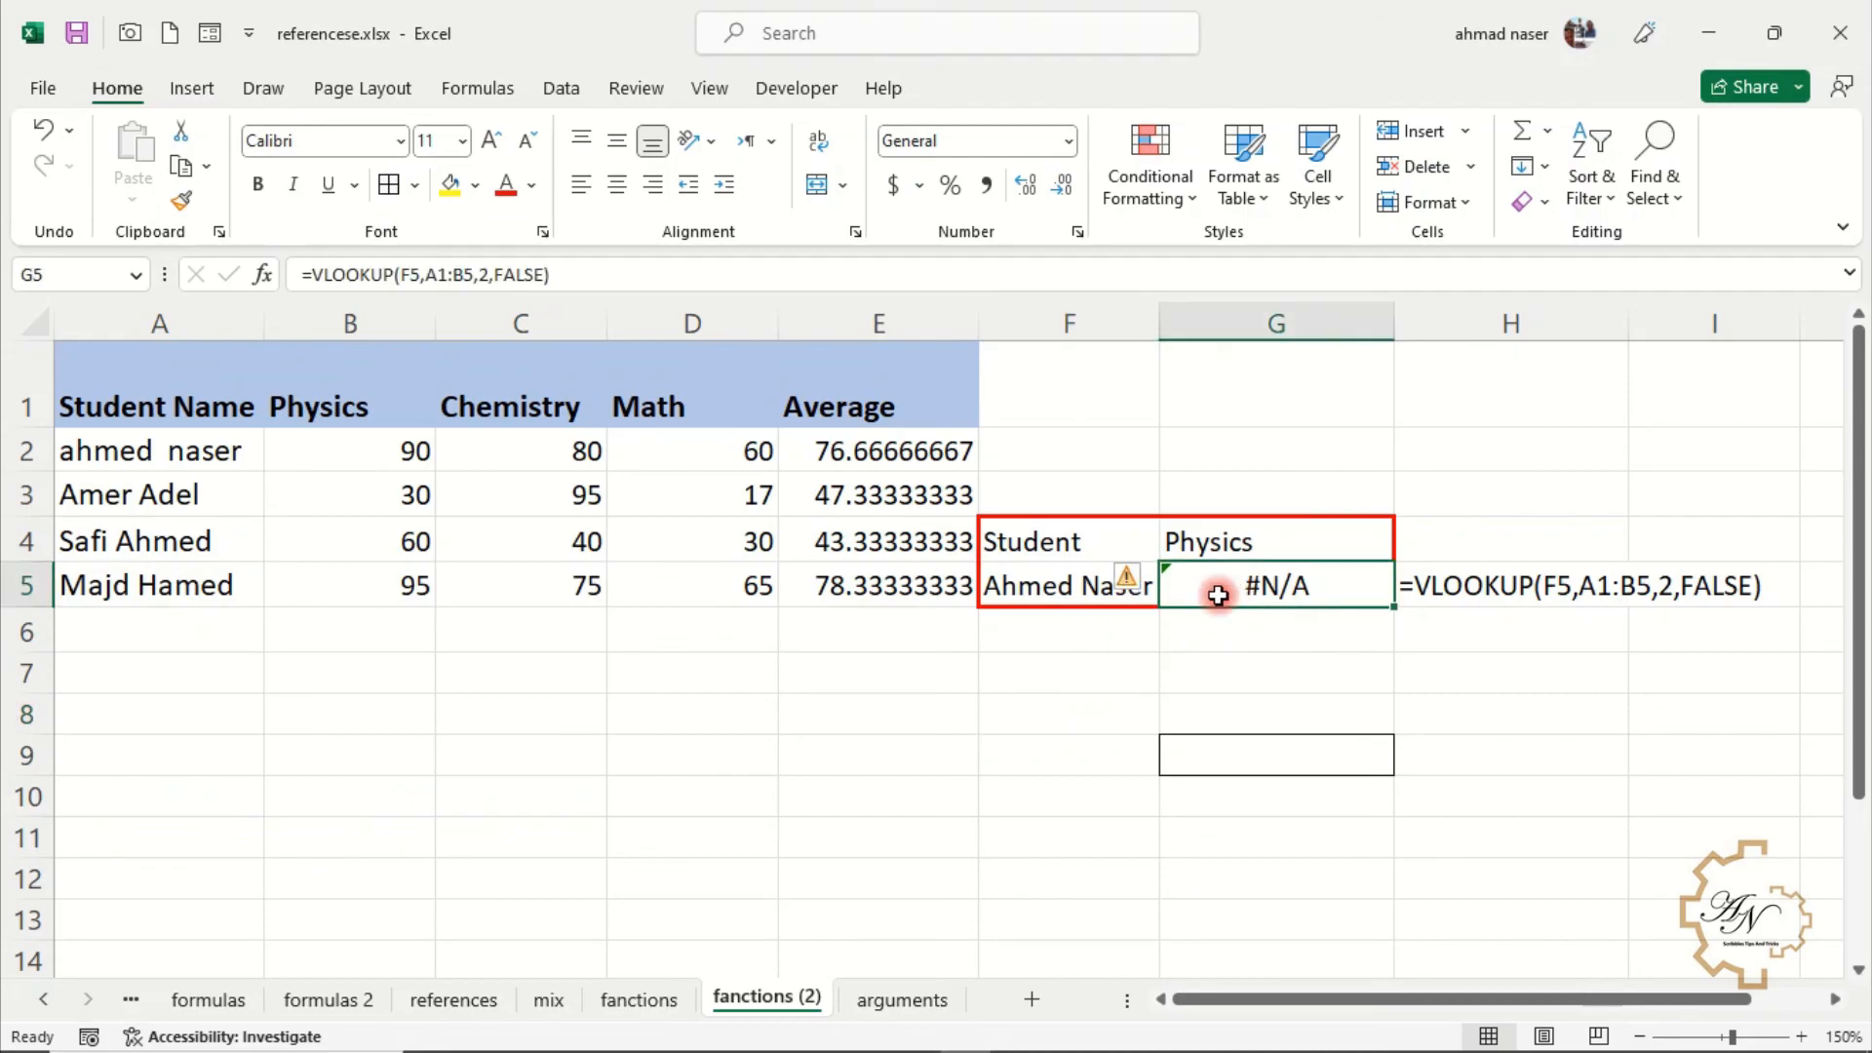
pyautogui.click(977, 674)
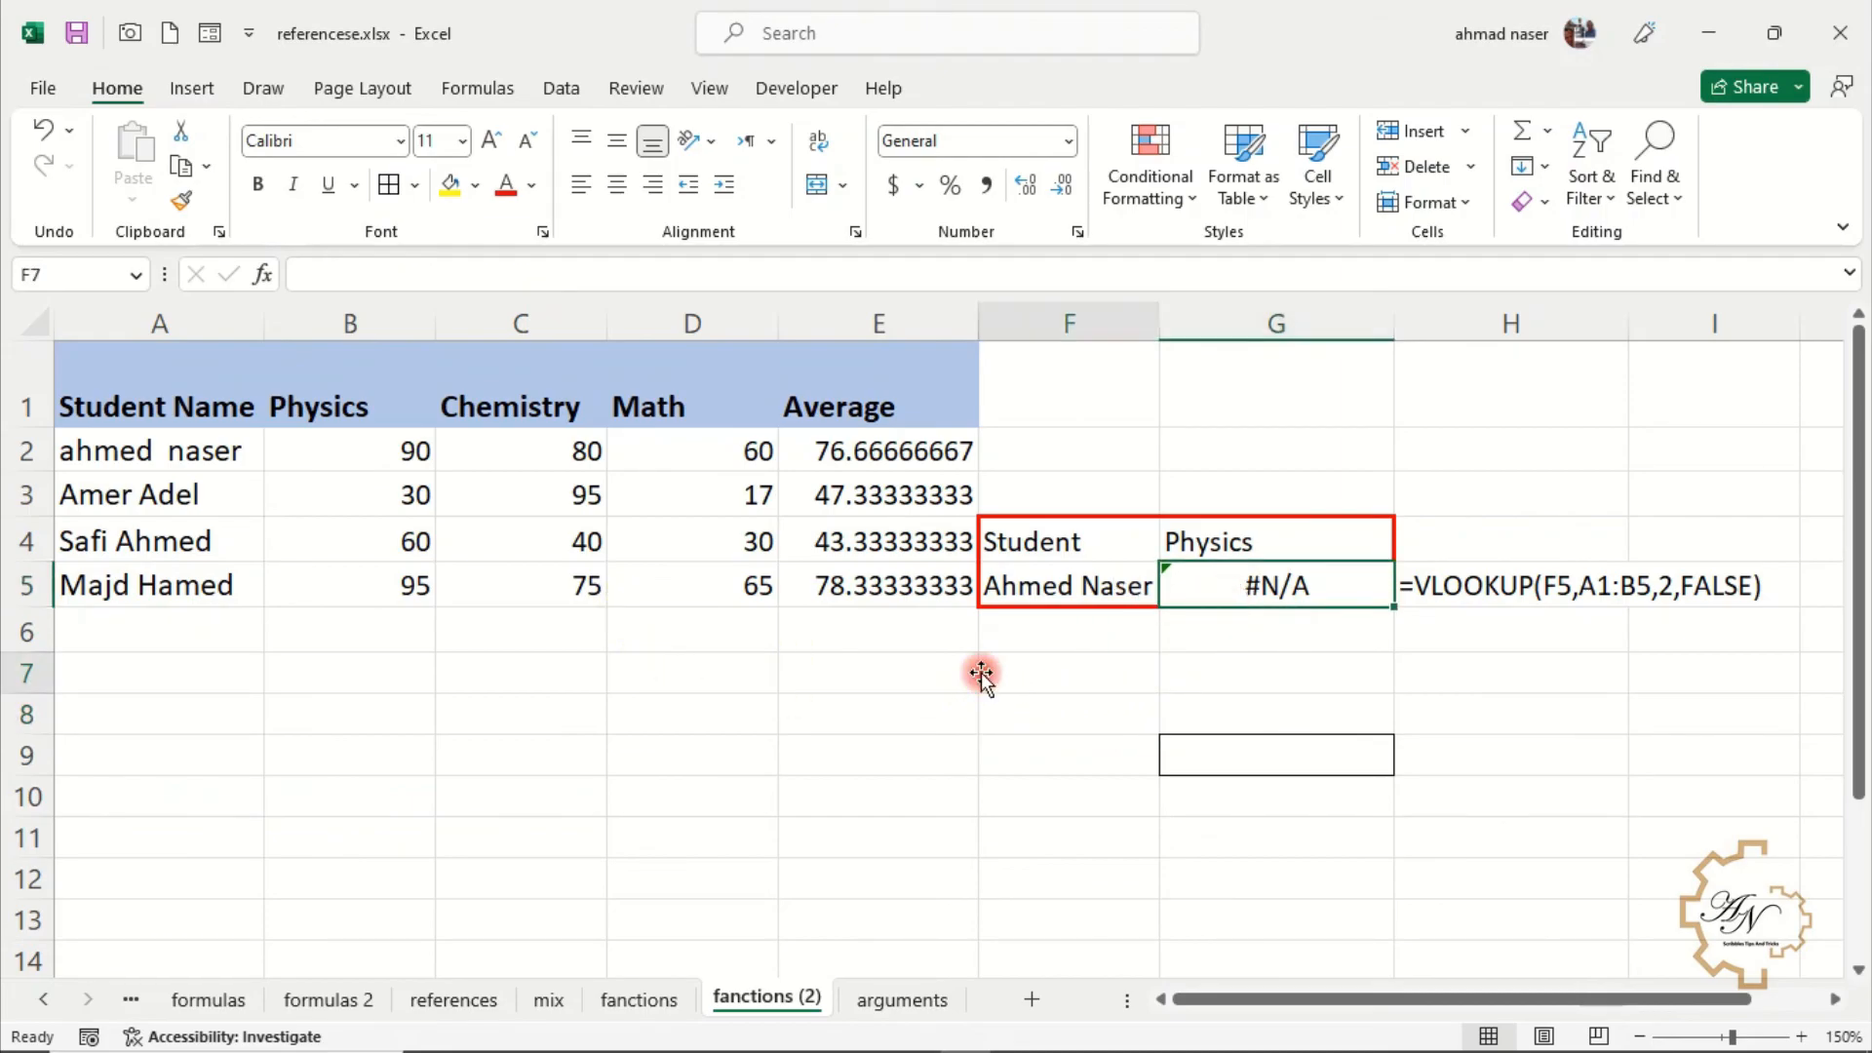
pyautogui.click(1254, 591)
pyautogui.click(312, 273)
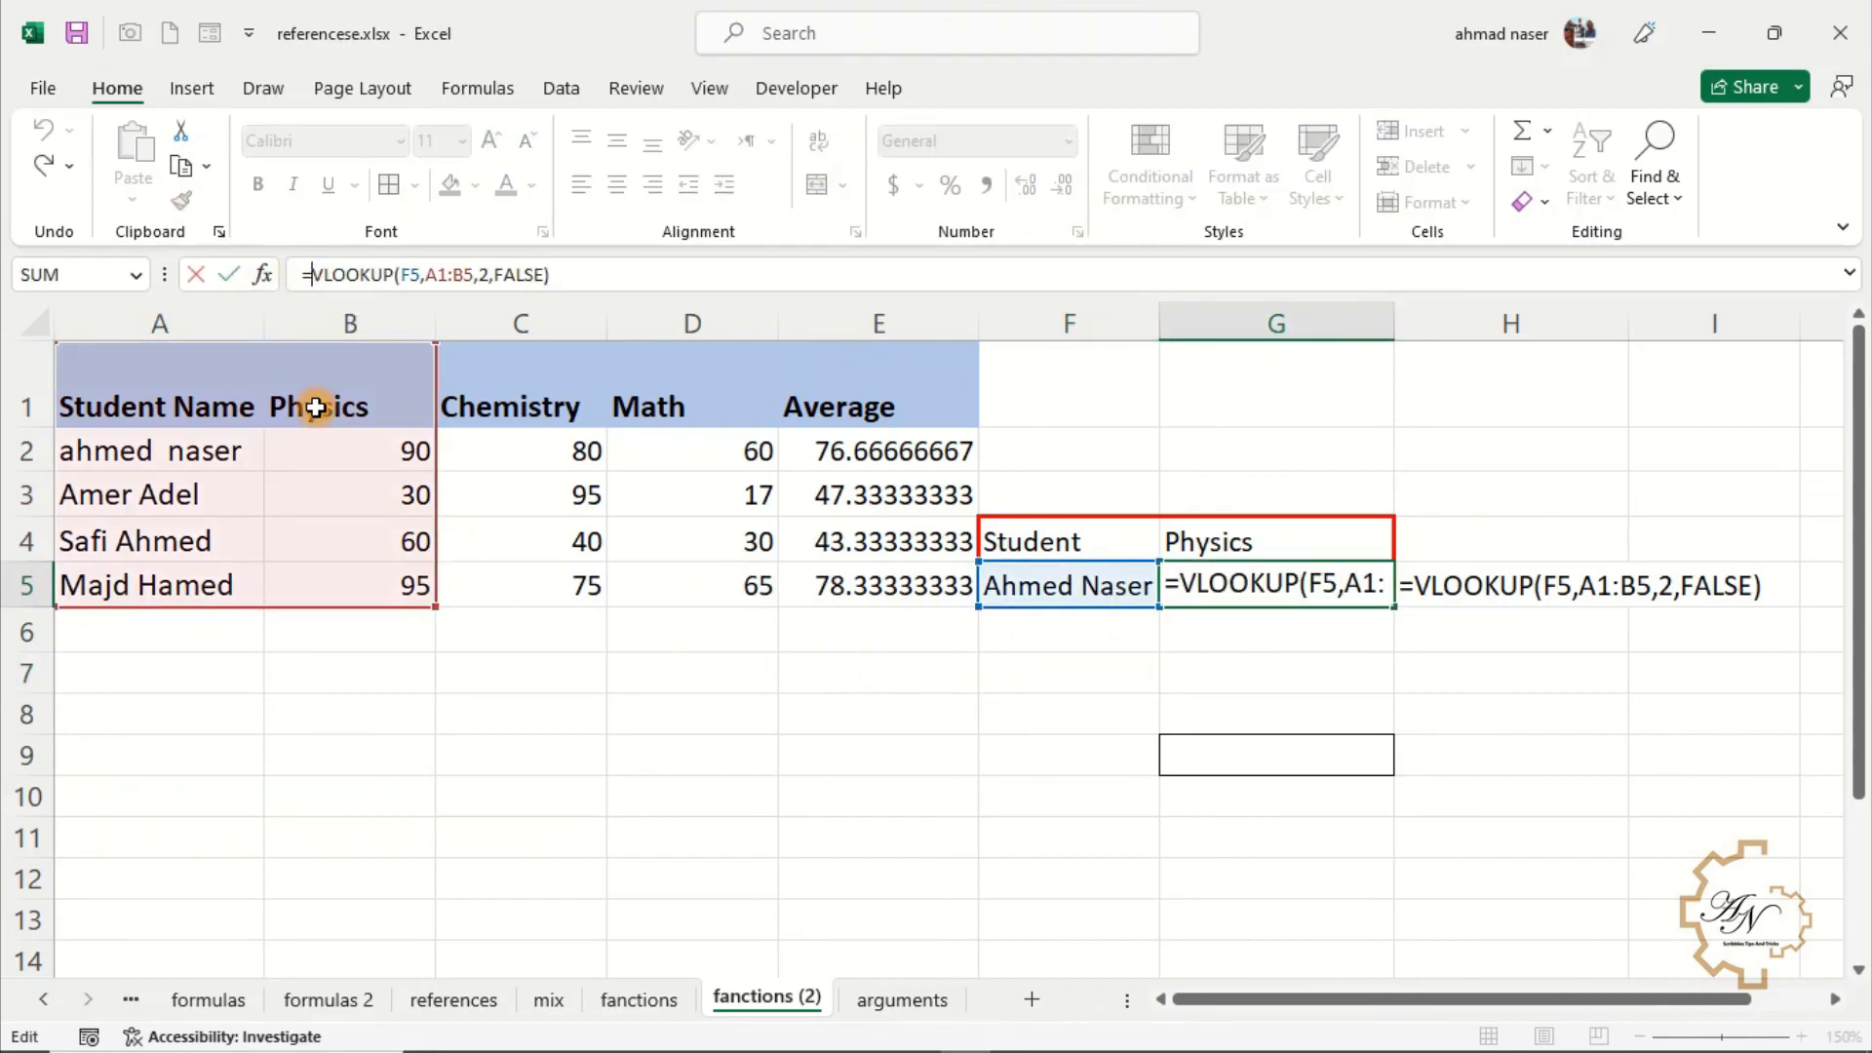
pyautogui.moveTo(554, 275); pyautogui.dragTo(312, 276)
pyautogui.hotkey('ctrl', 'c')
pyautogui.press('BackSpace')
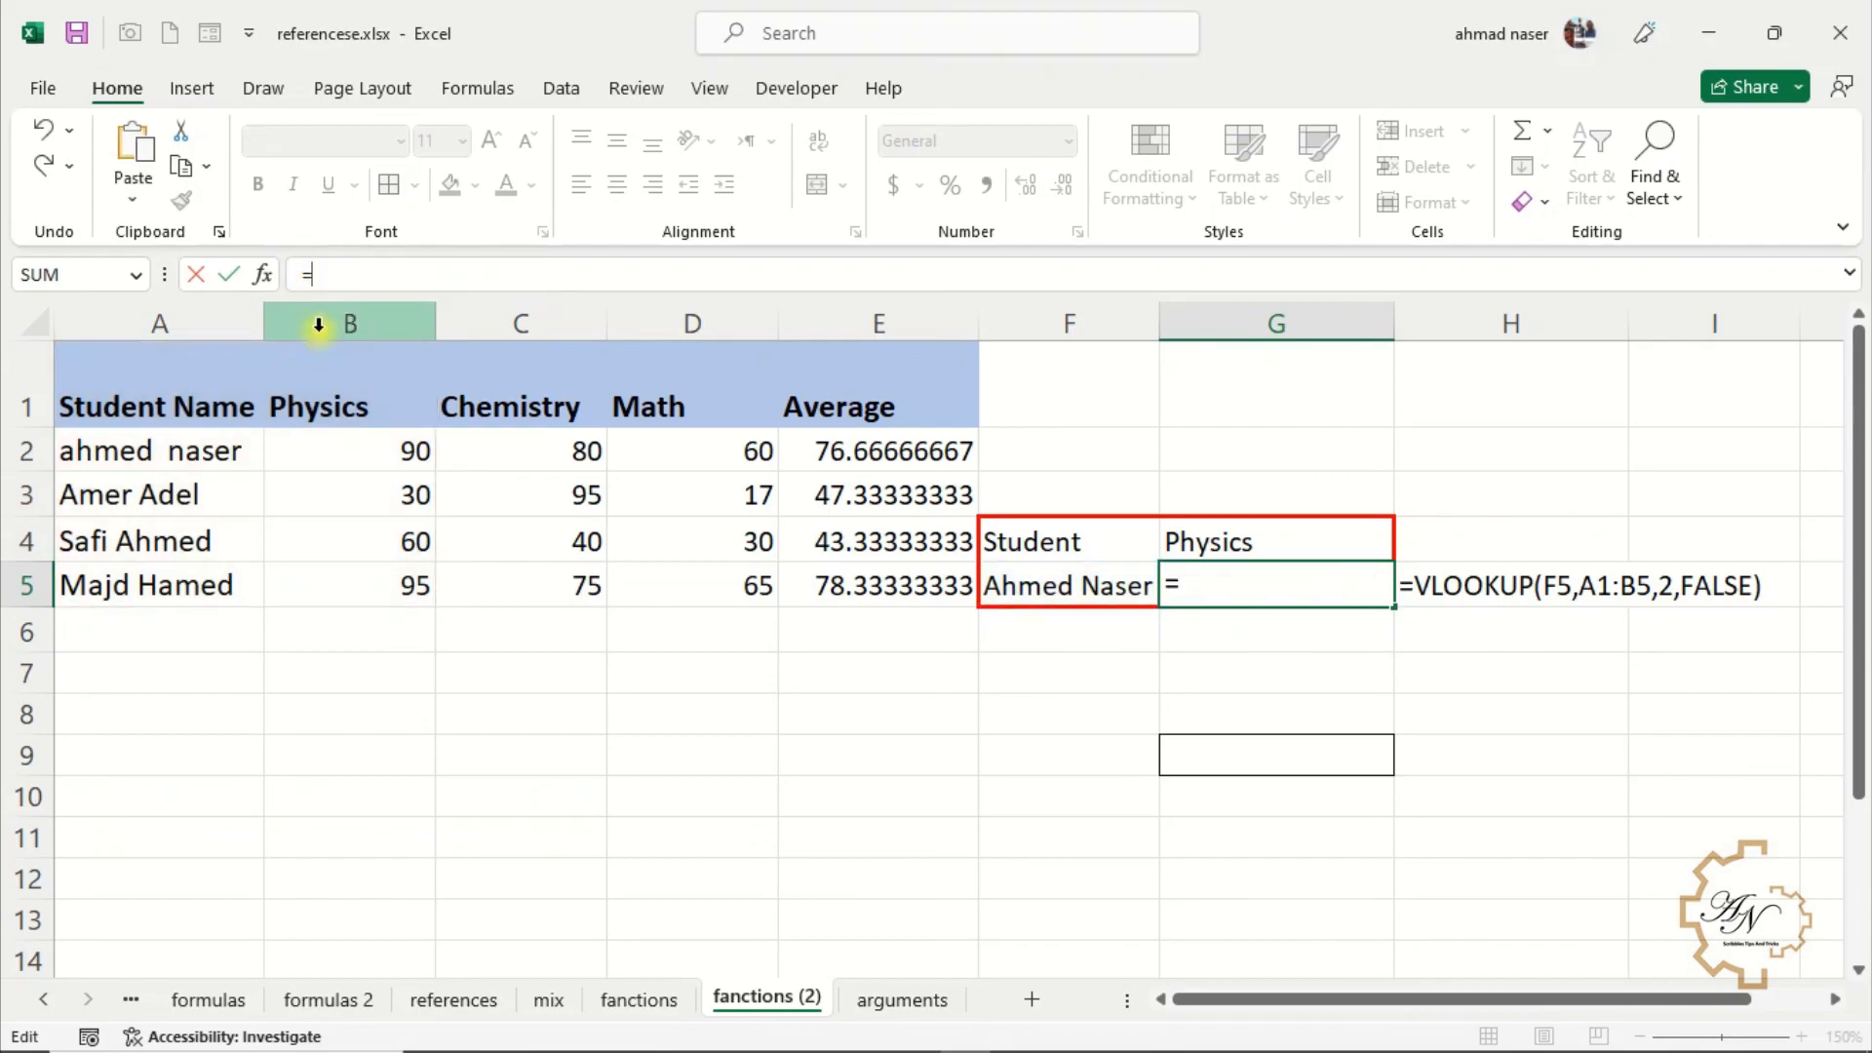
pyautogui.write('if')
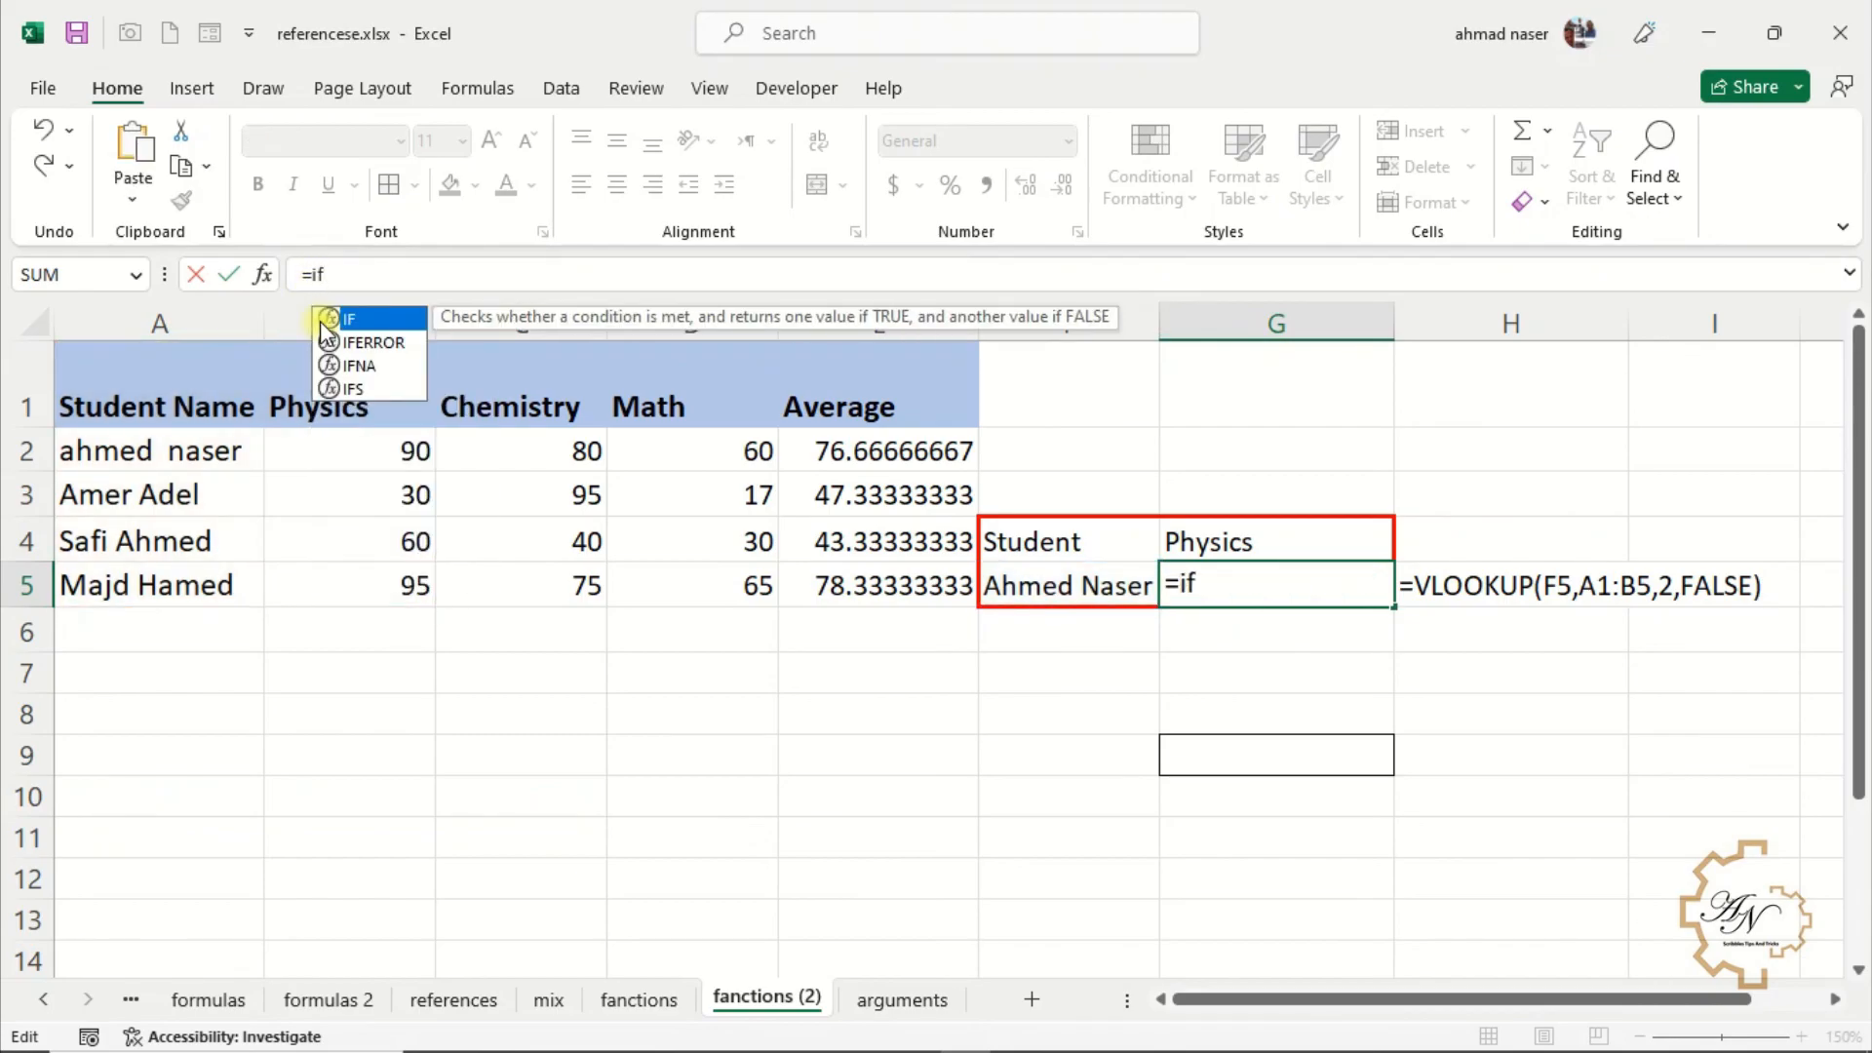
pyautogui.doubleClick(337, 342)
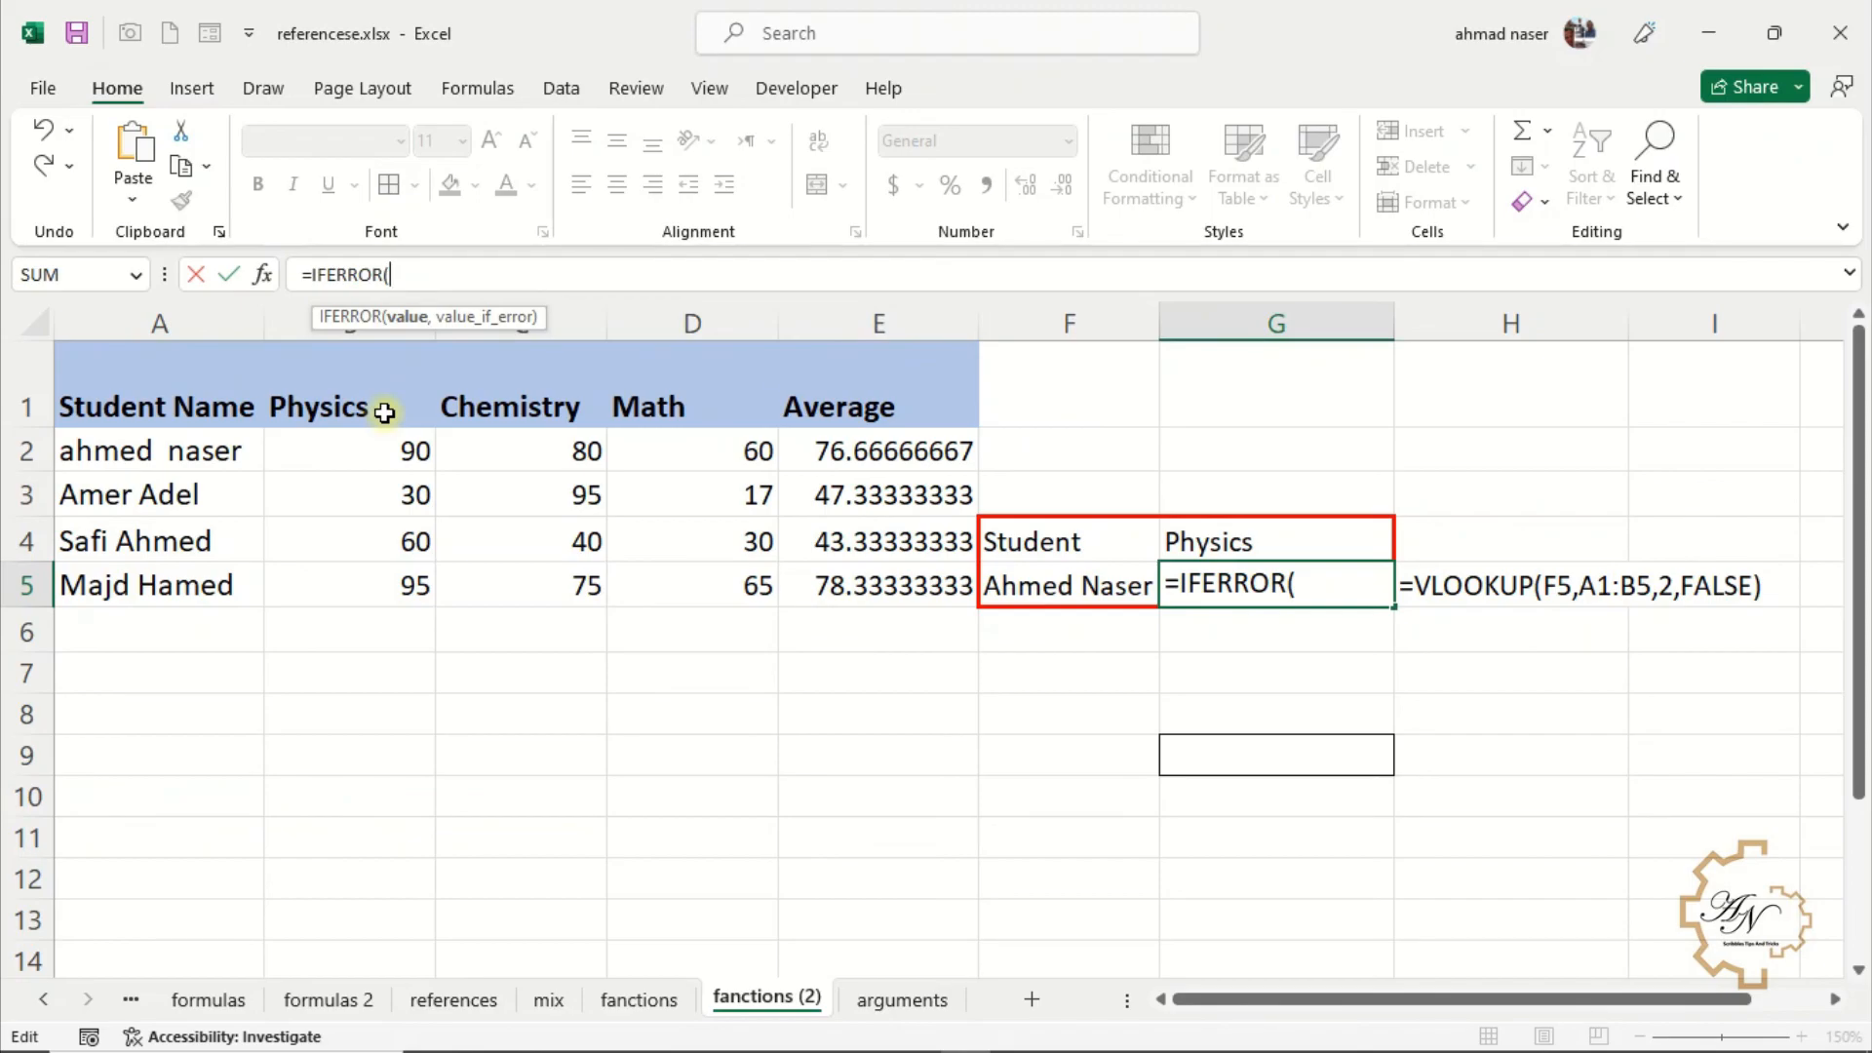
pyautogui.hotkey('ctrl', 'v')
pyautogui.write(',')
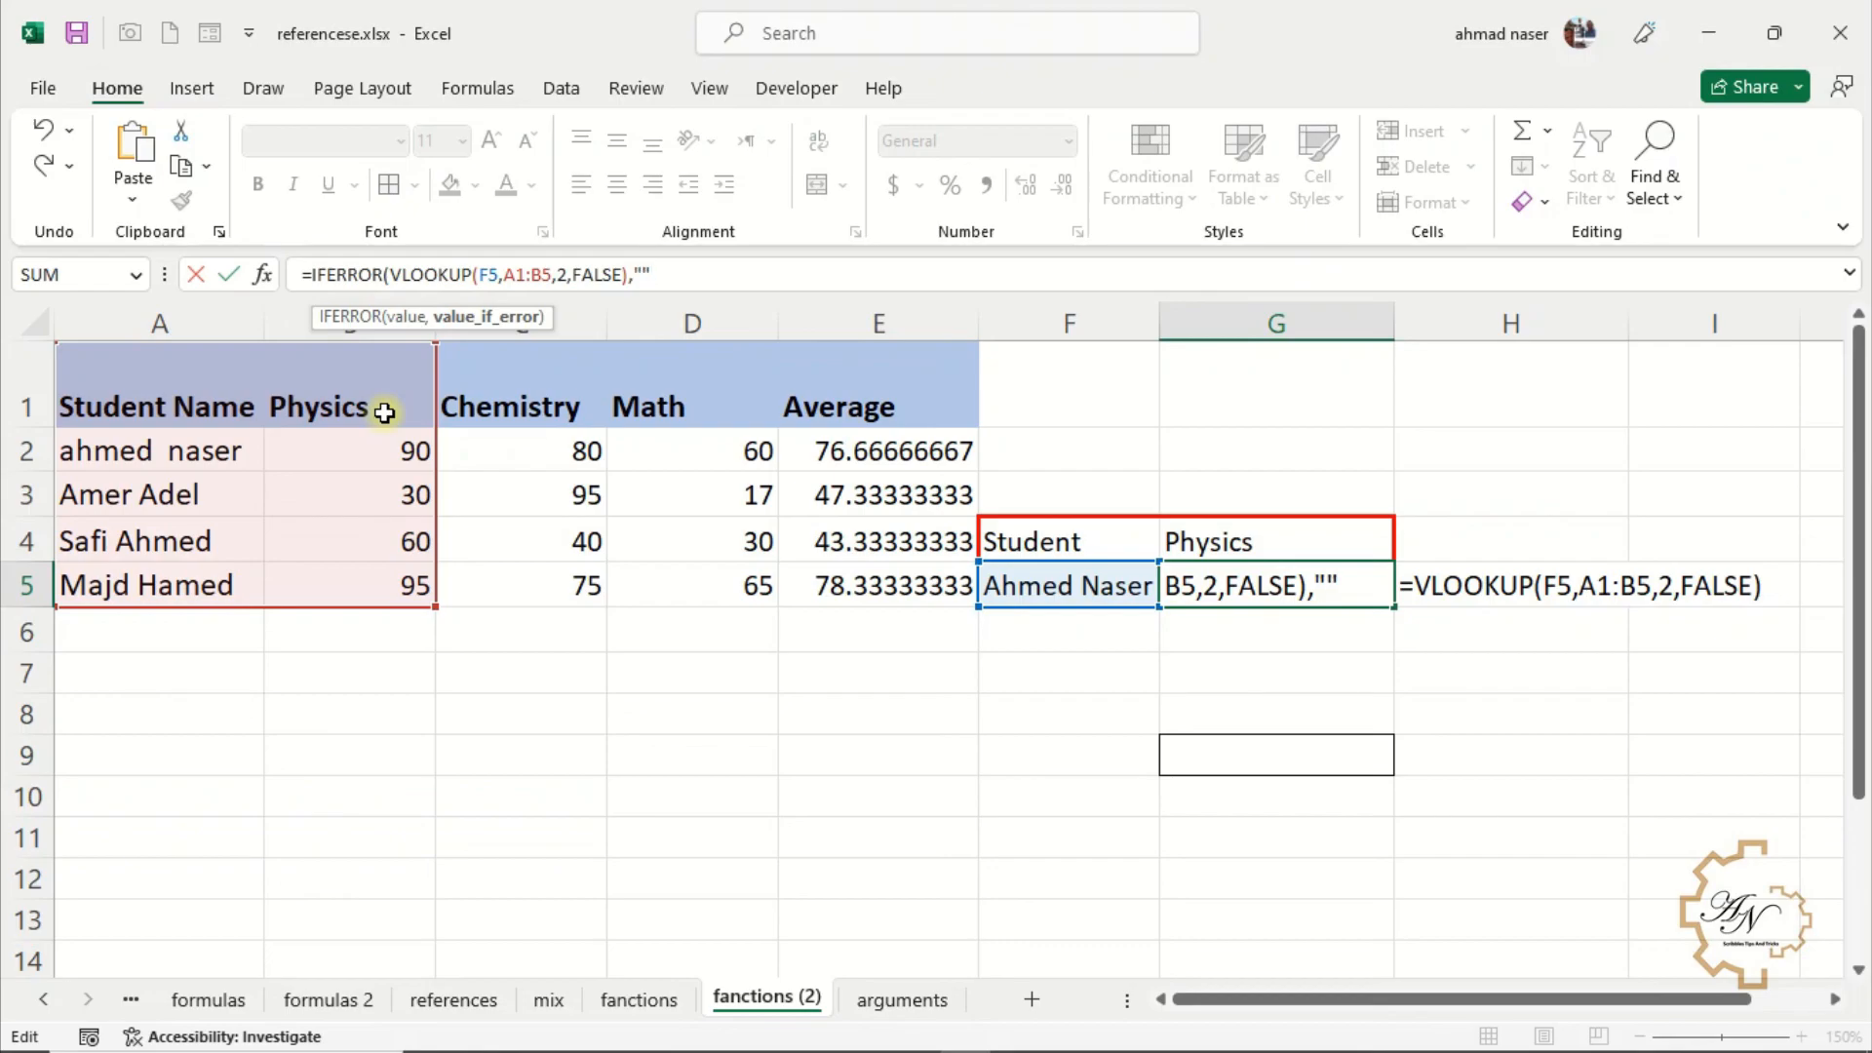
pyautogui.write('"")')
pyautogui.press('Return')
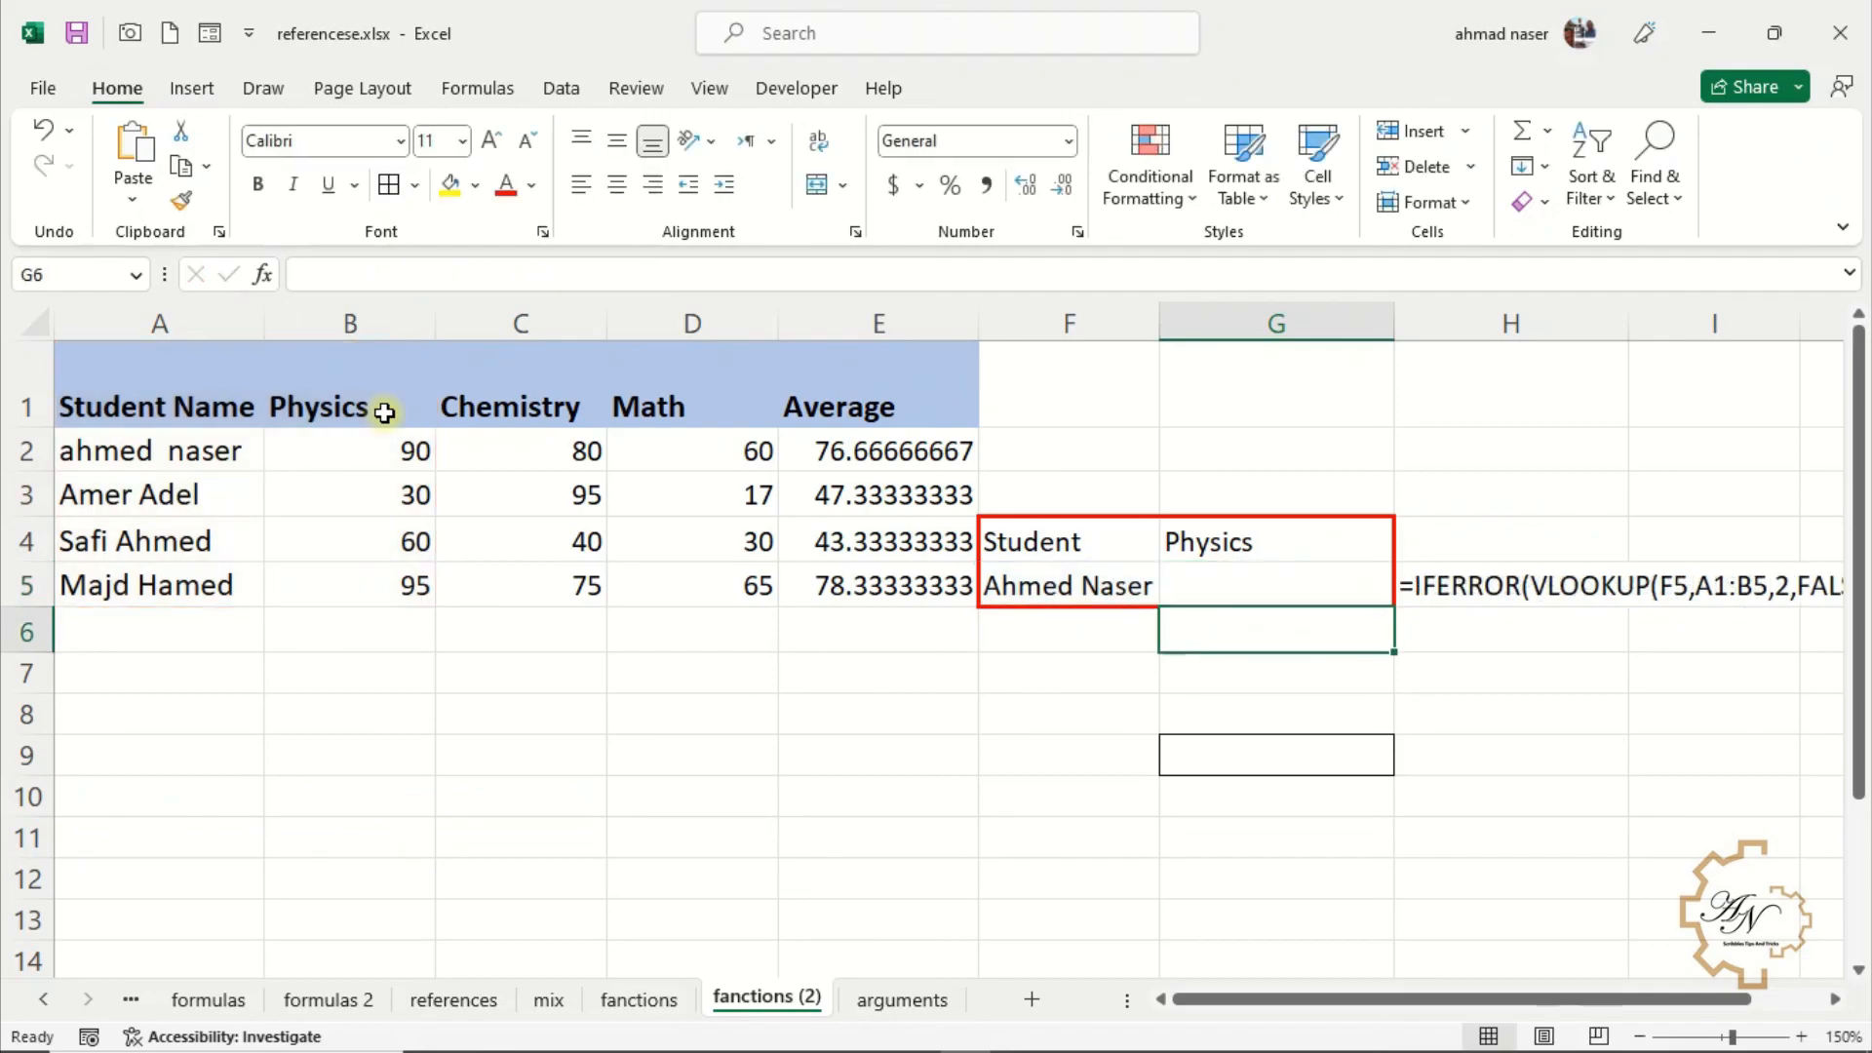
# Set the IFERROR fallback text in G5 to "Not Available"
pyautogui.click(1252, 588)
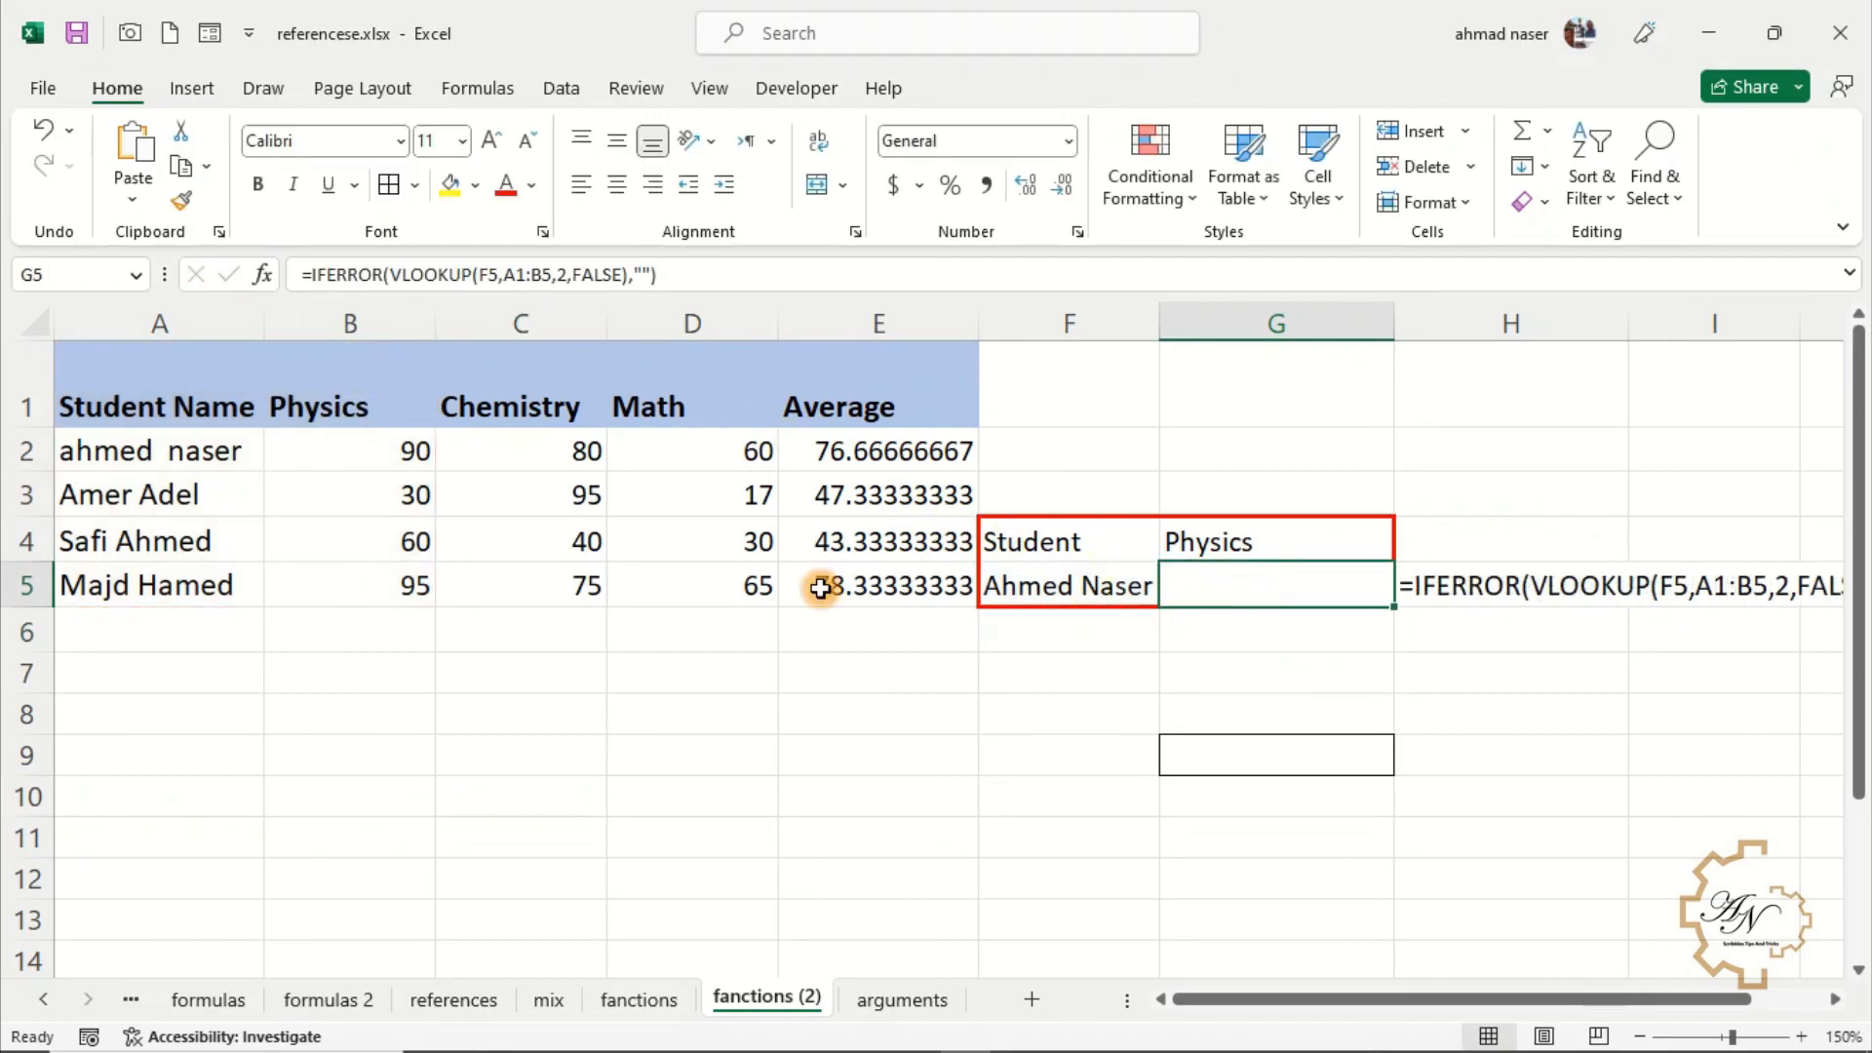
pyautogui.click(643, 275)
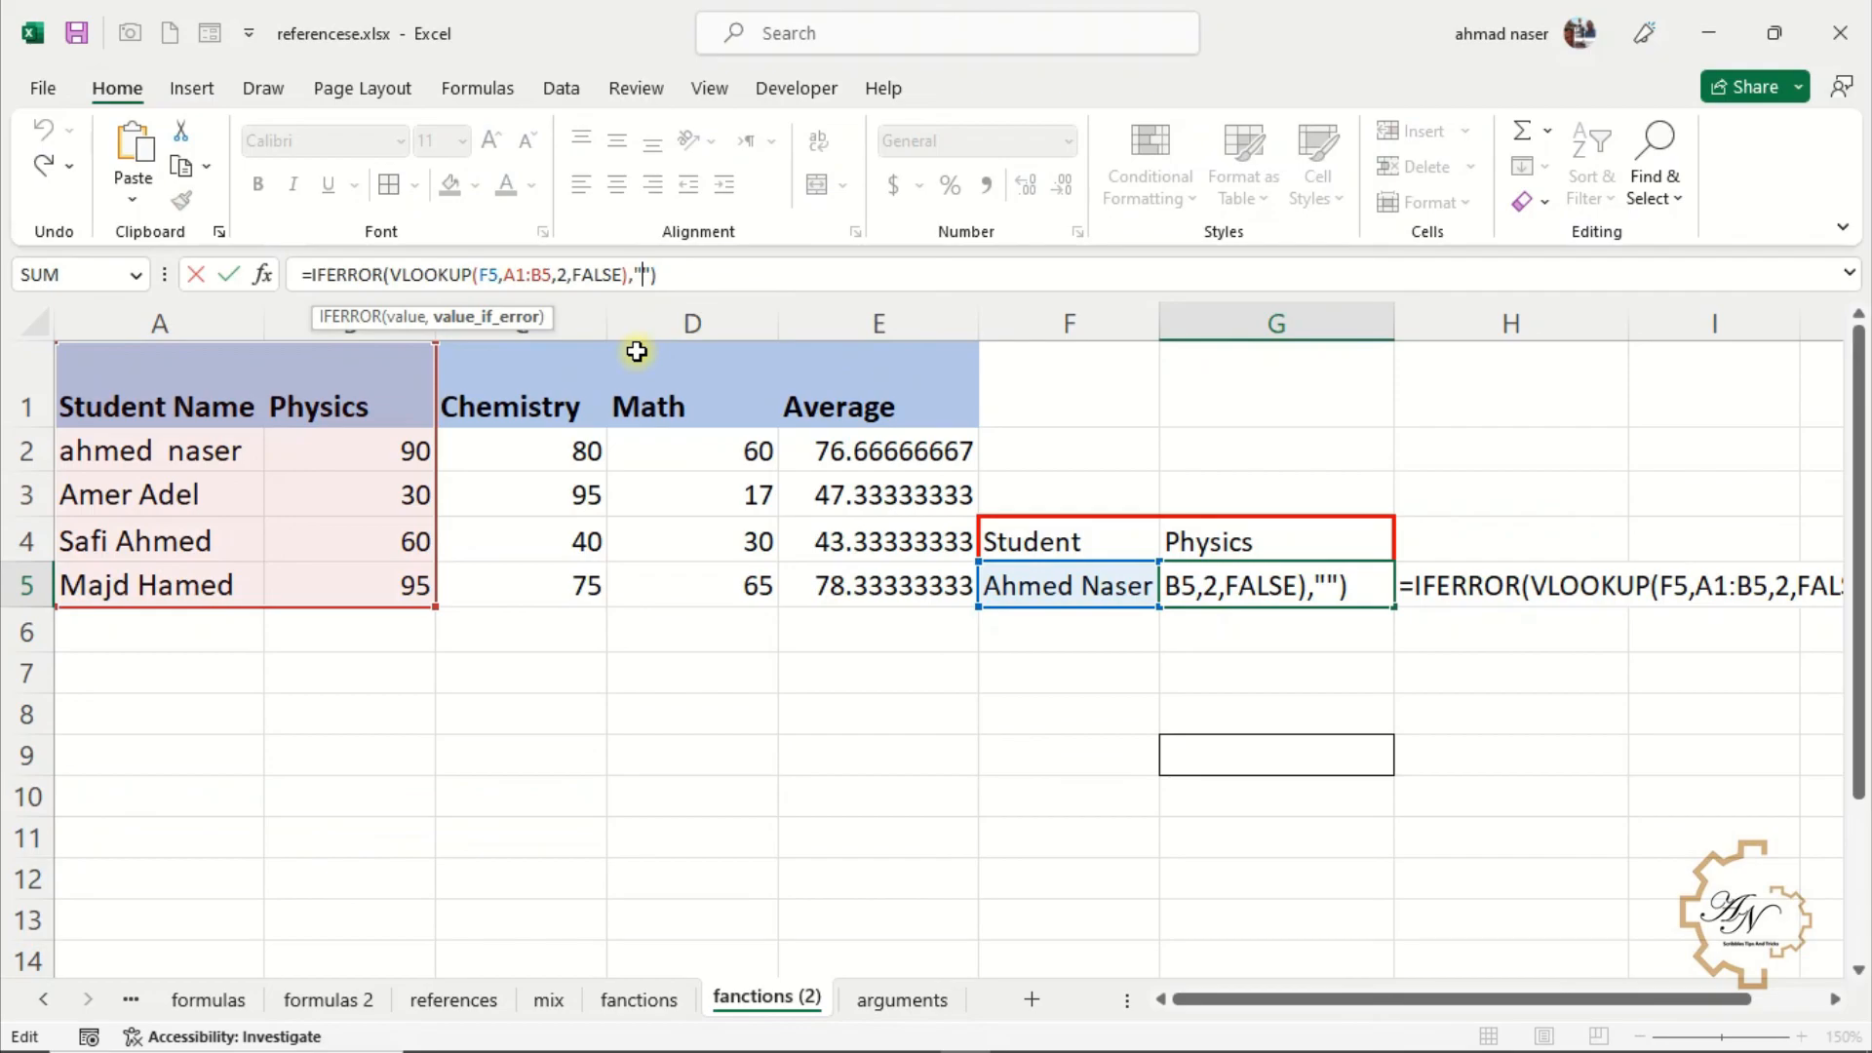
pyautogui.write('Not')
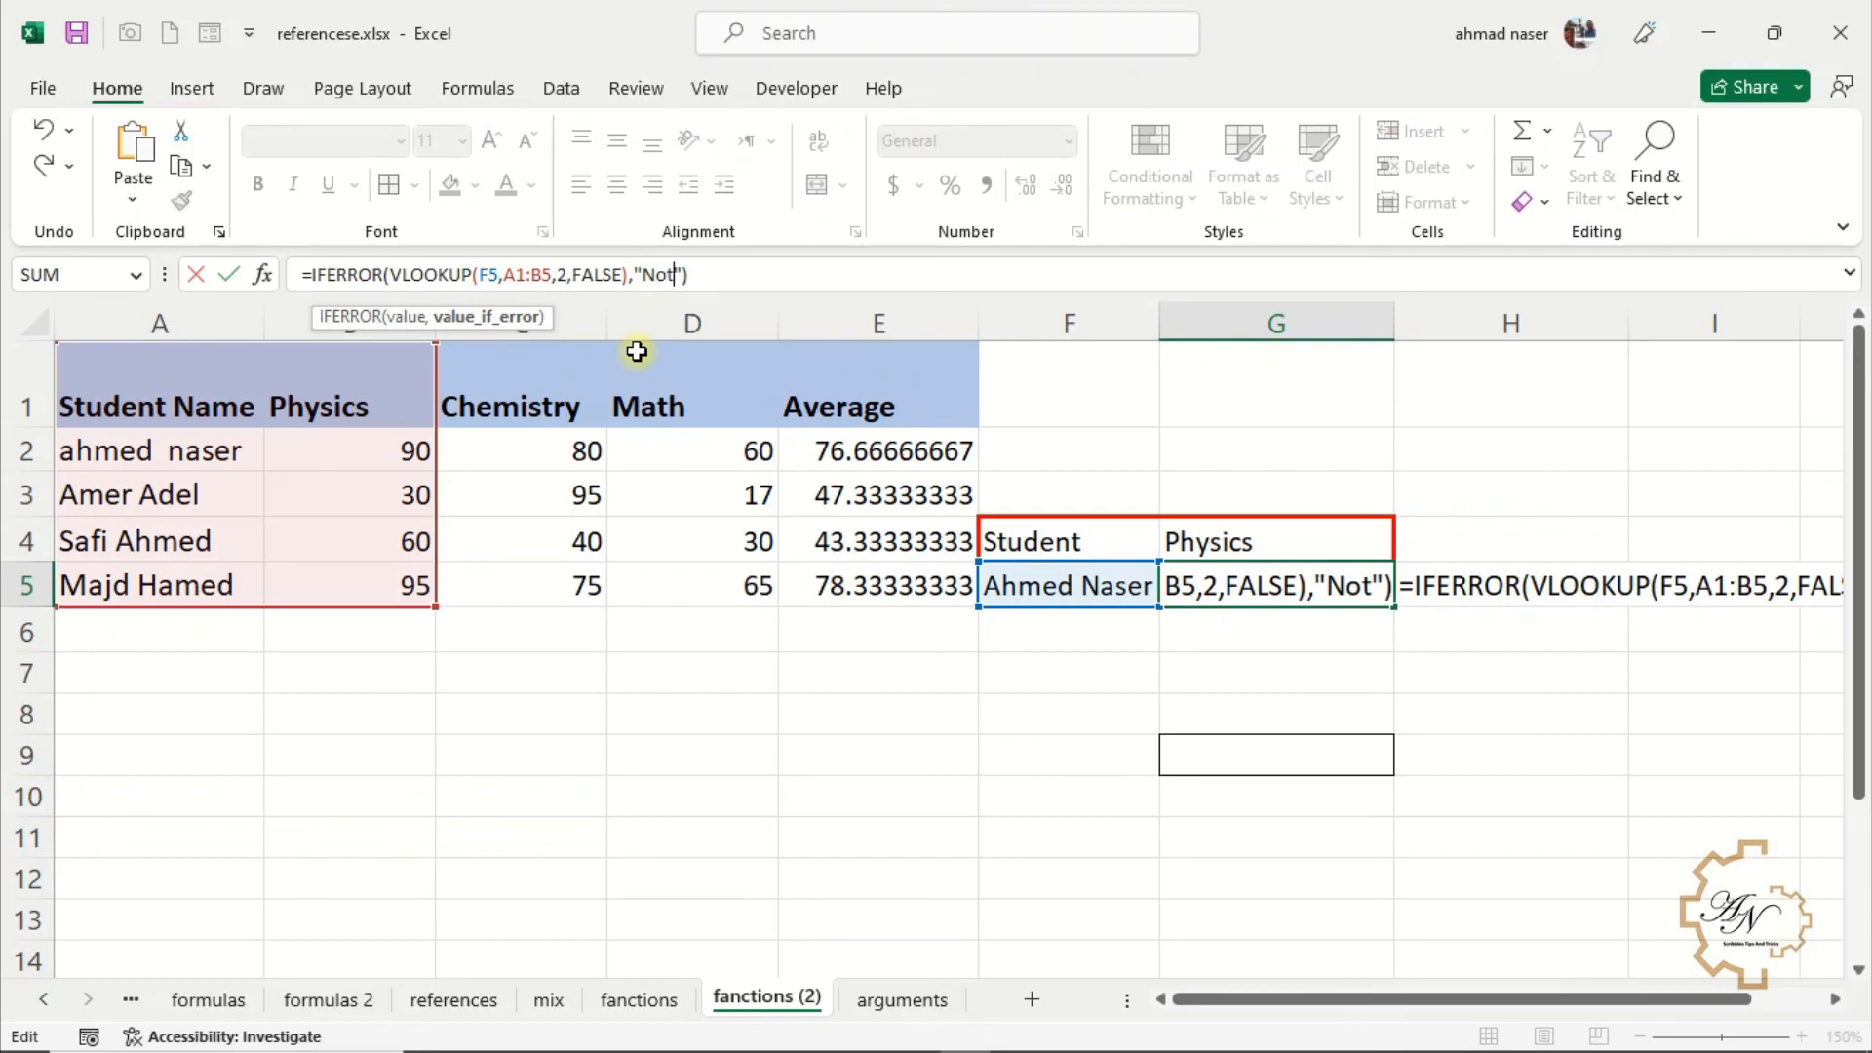
pyautogui.write('vailable')
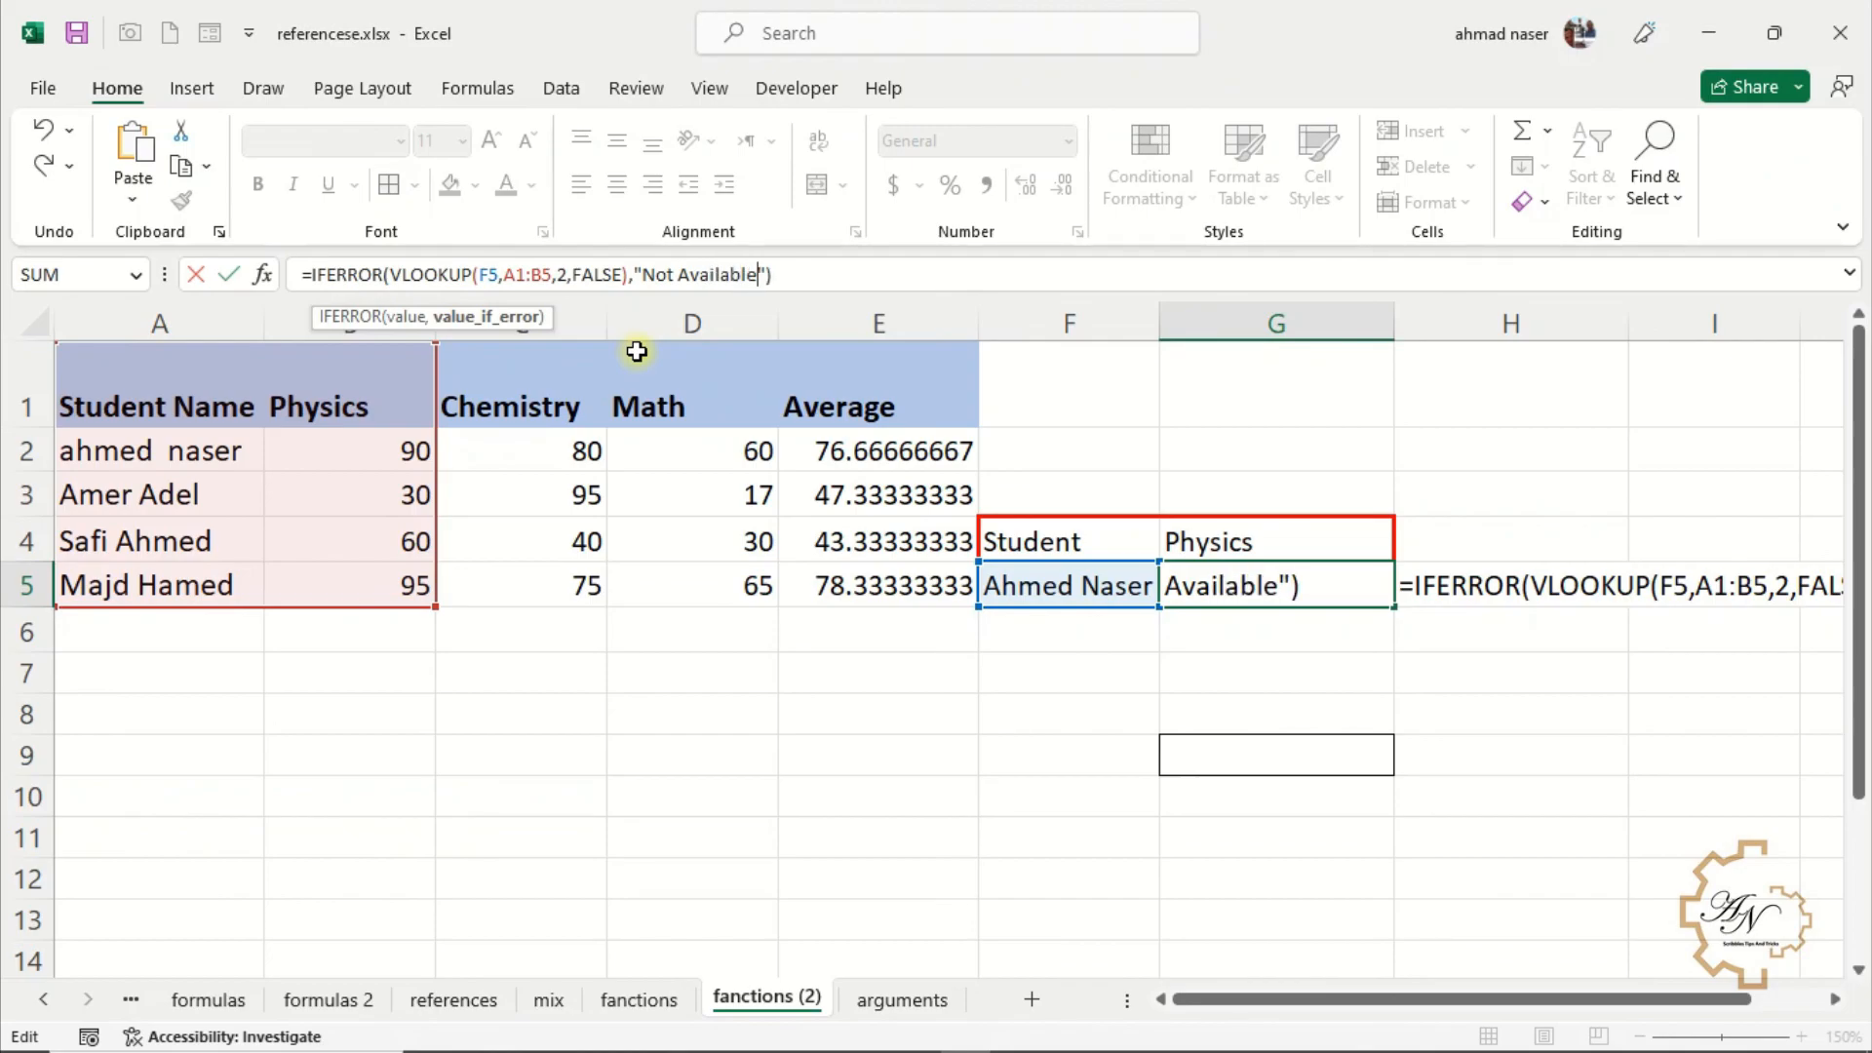
pyautogui.press('Return')
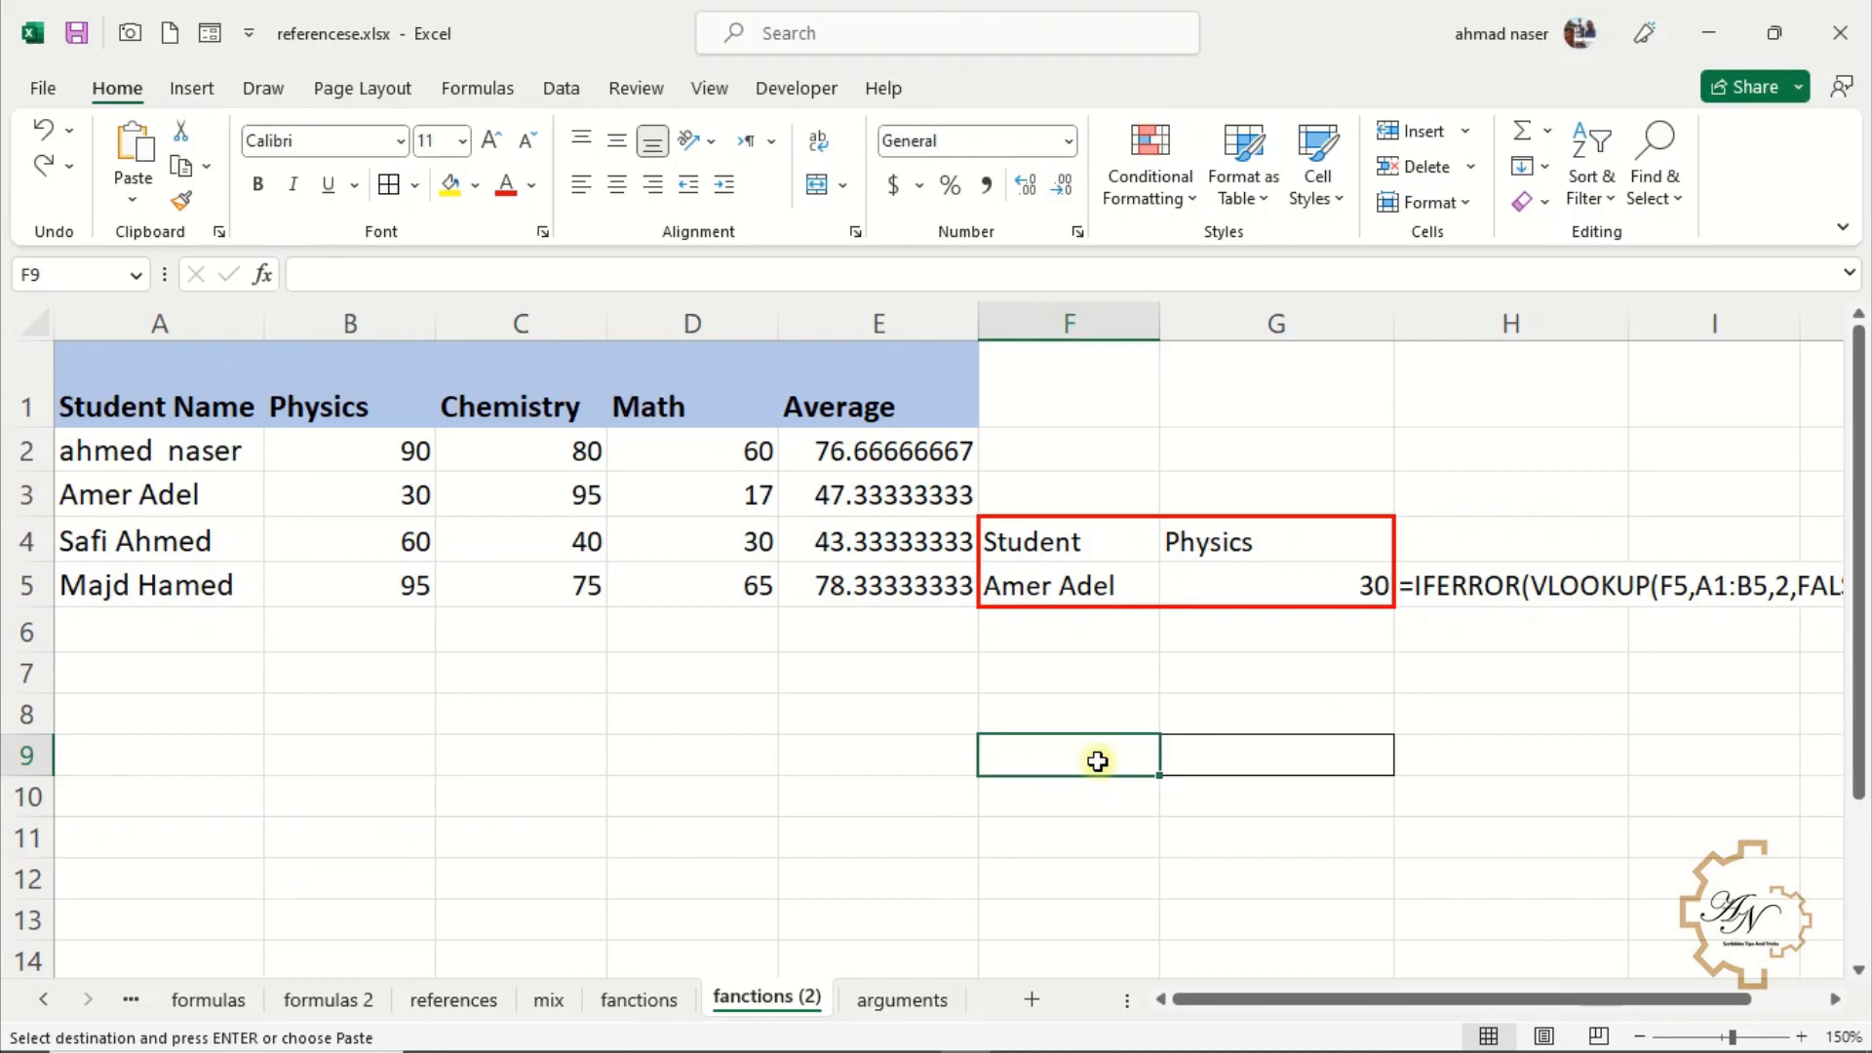
# Enter =TRIM(A2) in G9 to remove extra spaces from the first student's name
pyautogui.click(1209, 759)
pyautogui.write('=rim')
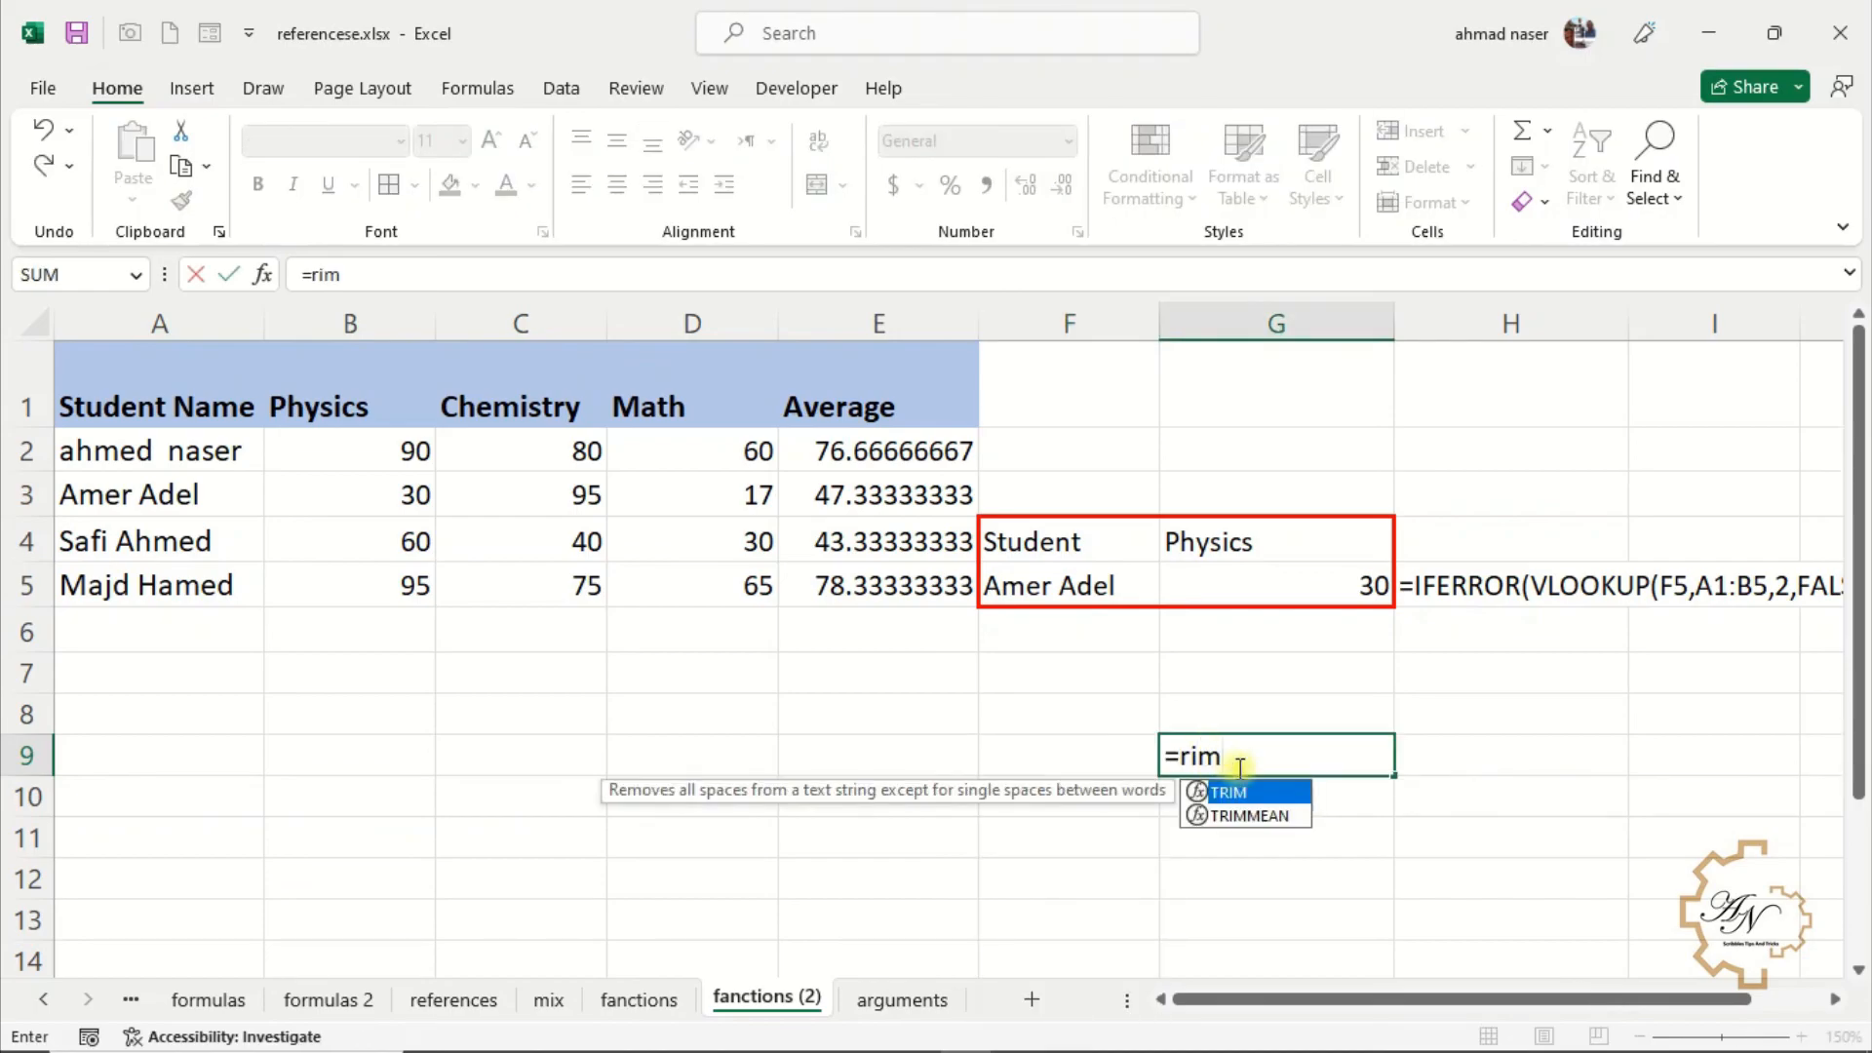
pyautogui.doubleClick(1231, 792)
pyautogui.click(201, 456)
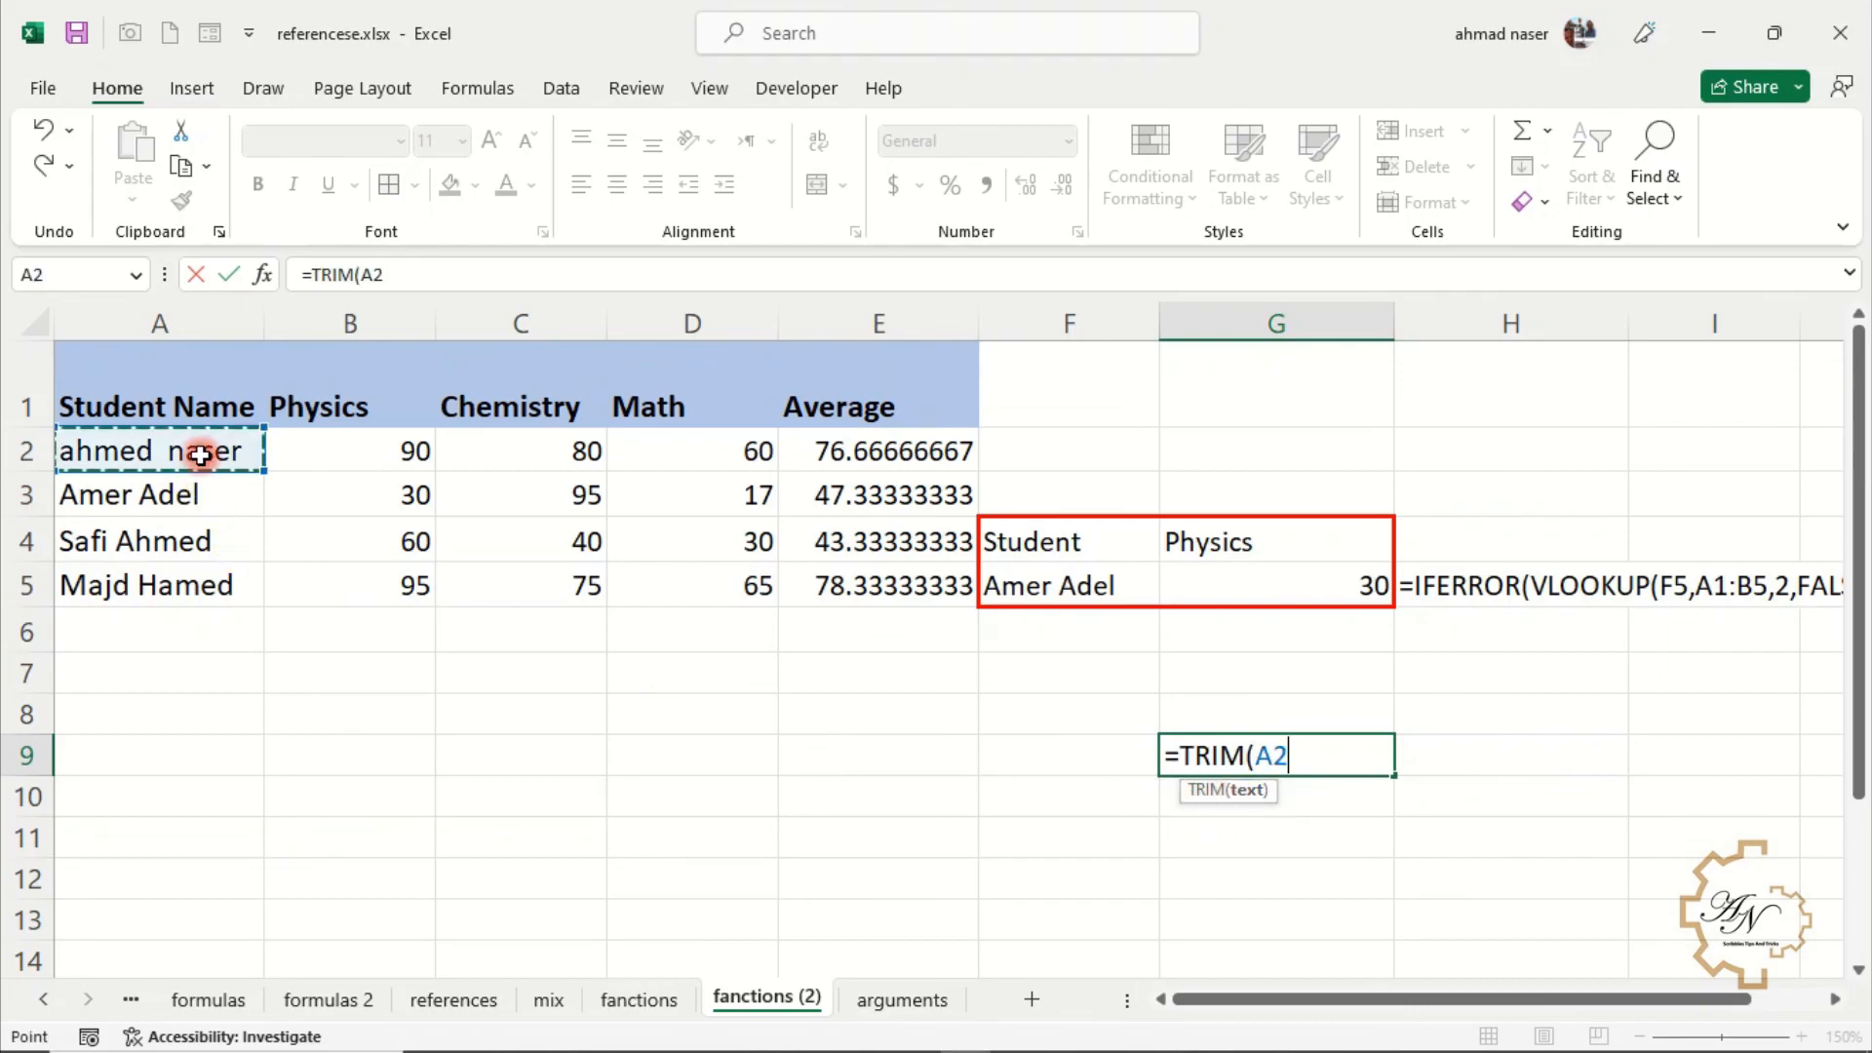
pyautogui.press('Return')
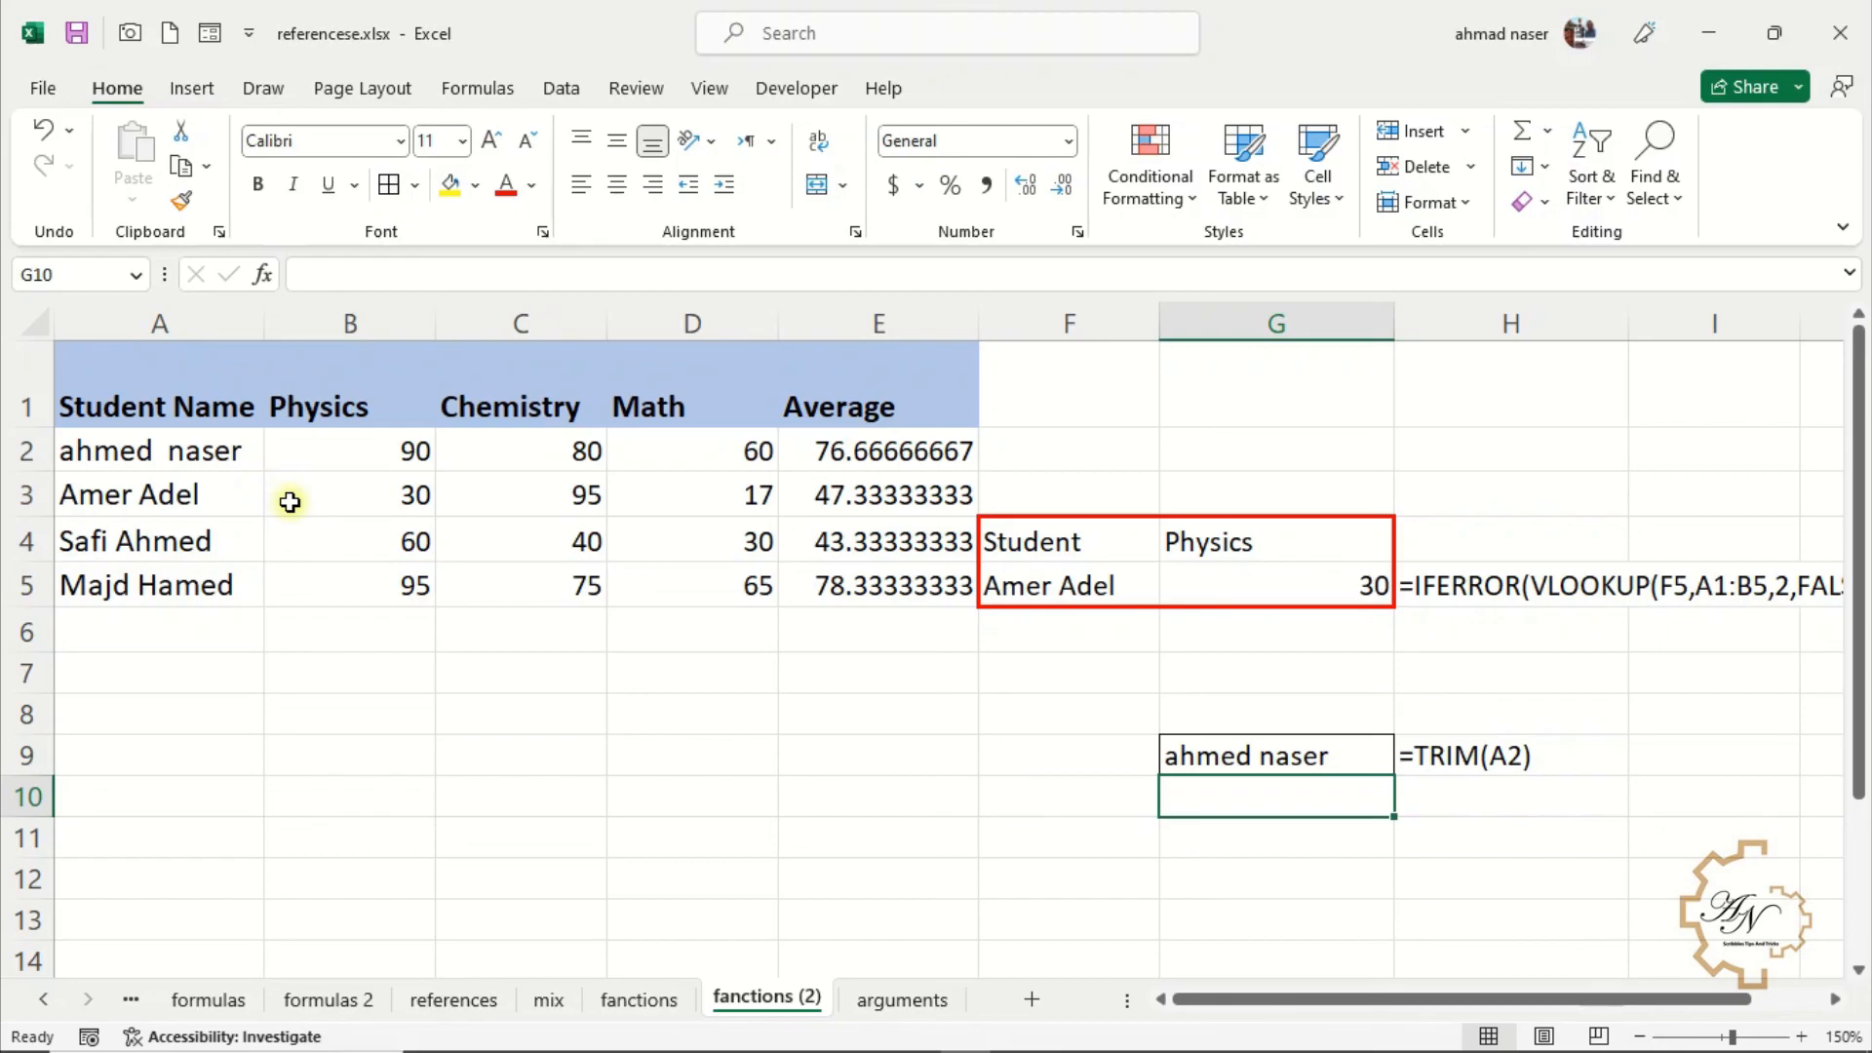
# Enter =PROPER(A2) in G10 to capitalise the first student's name
pyautogui.write('=')
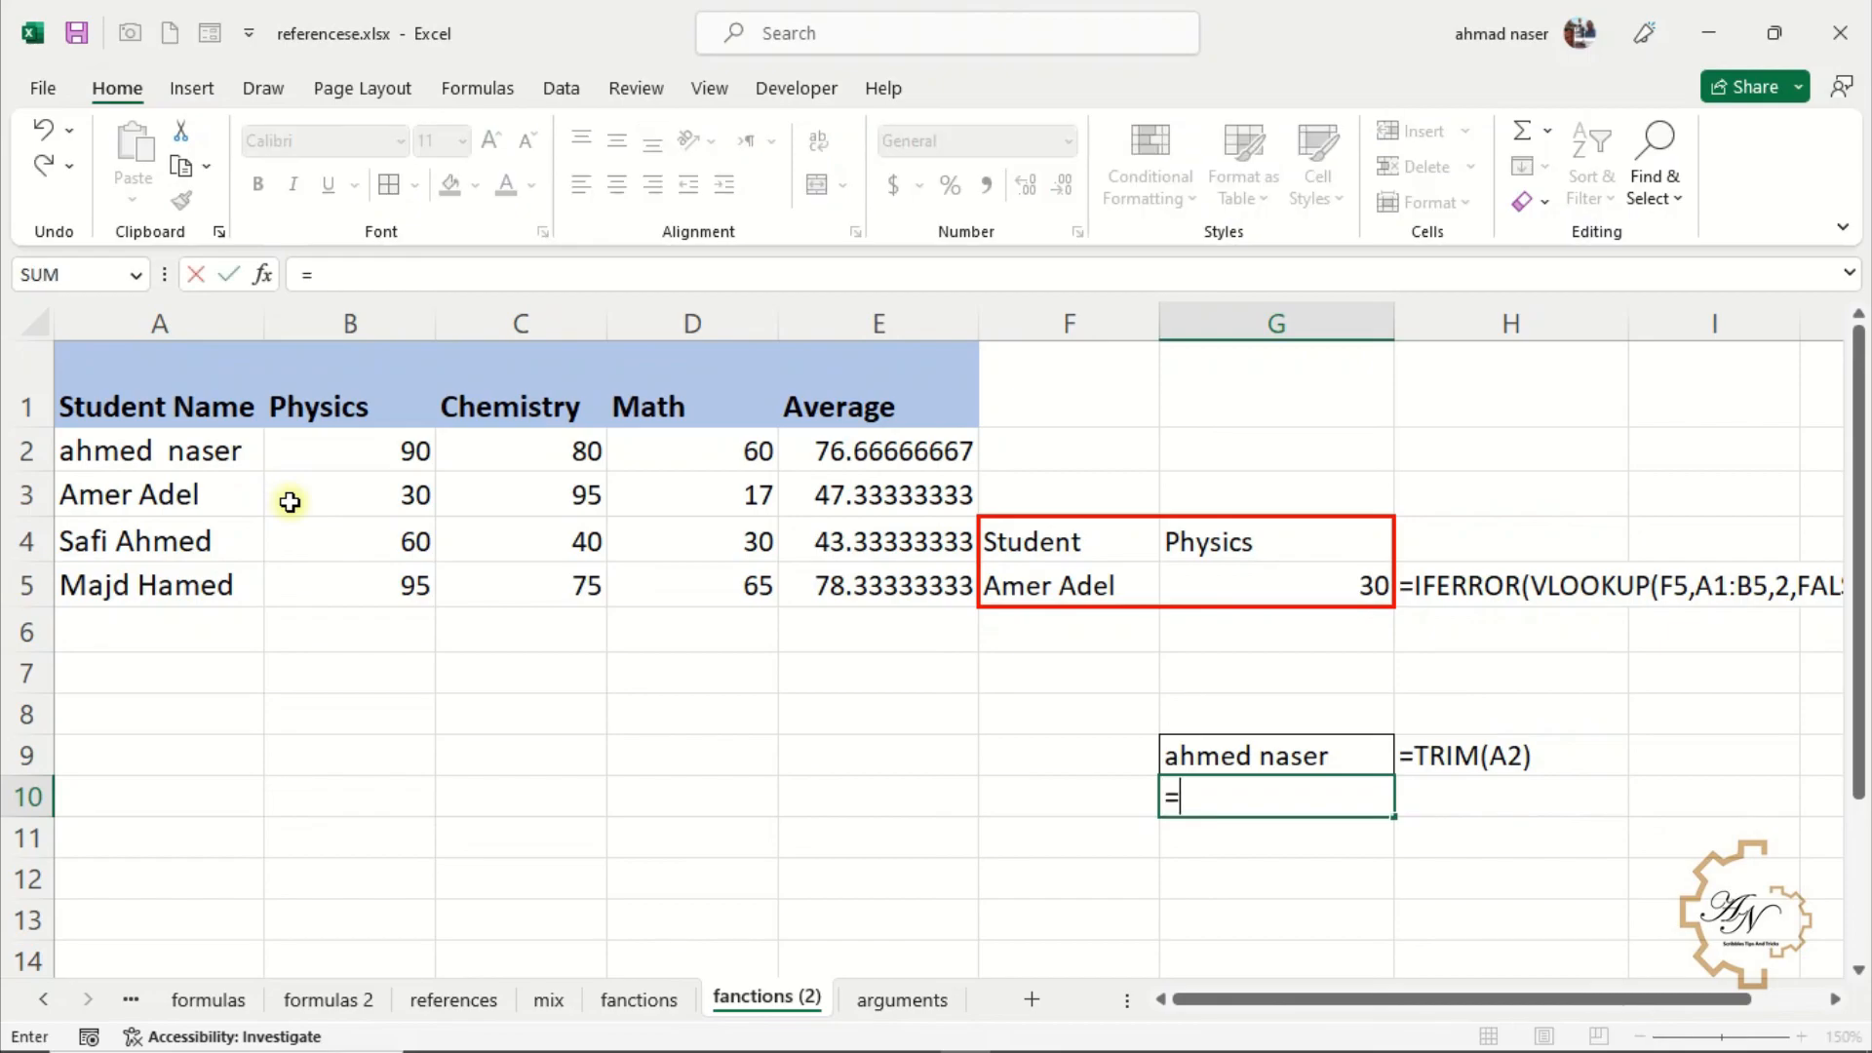
pyautogui.write('pr')
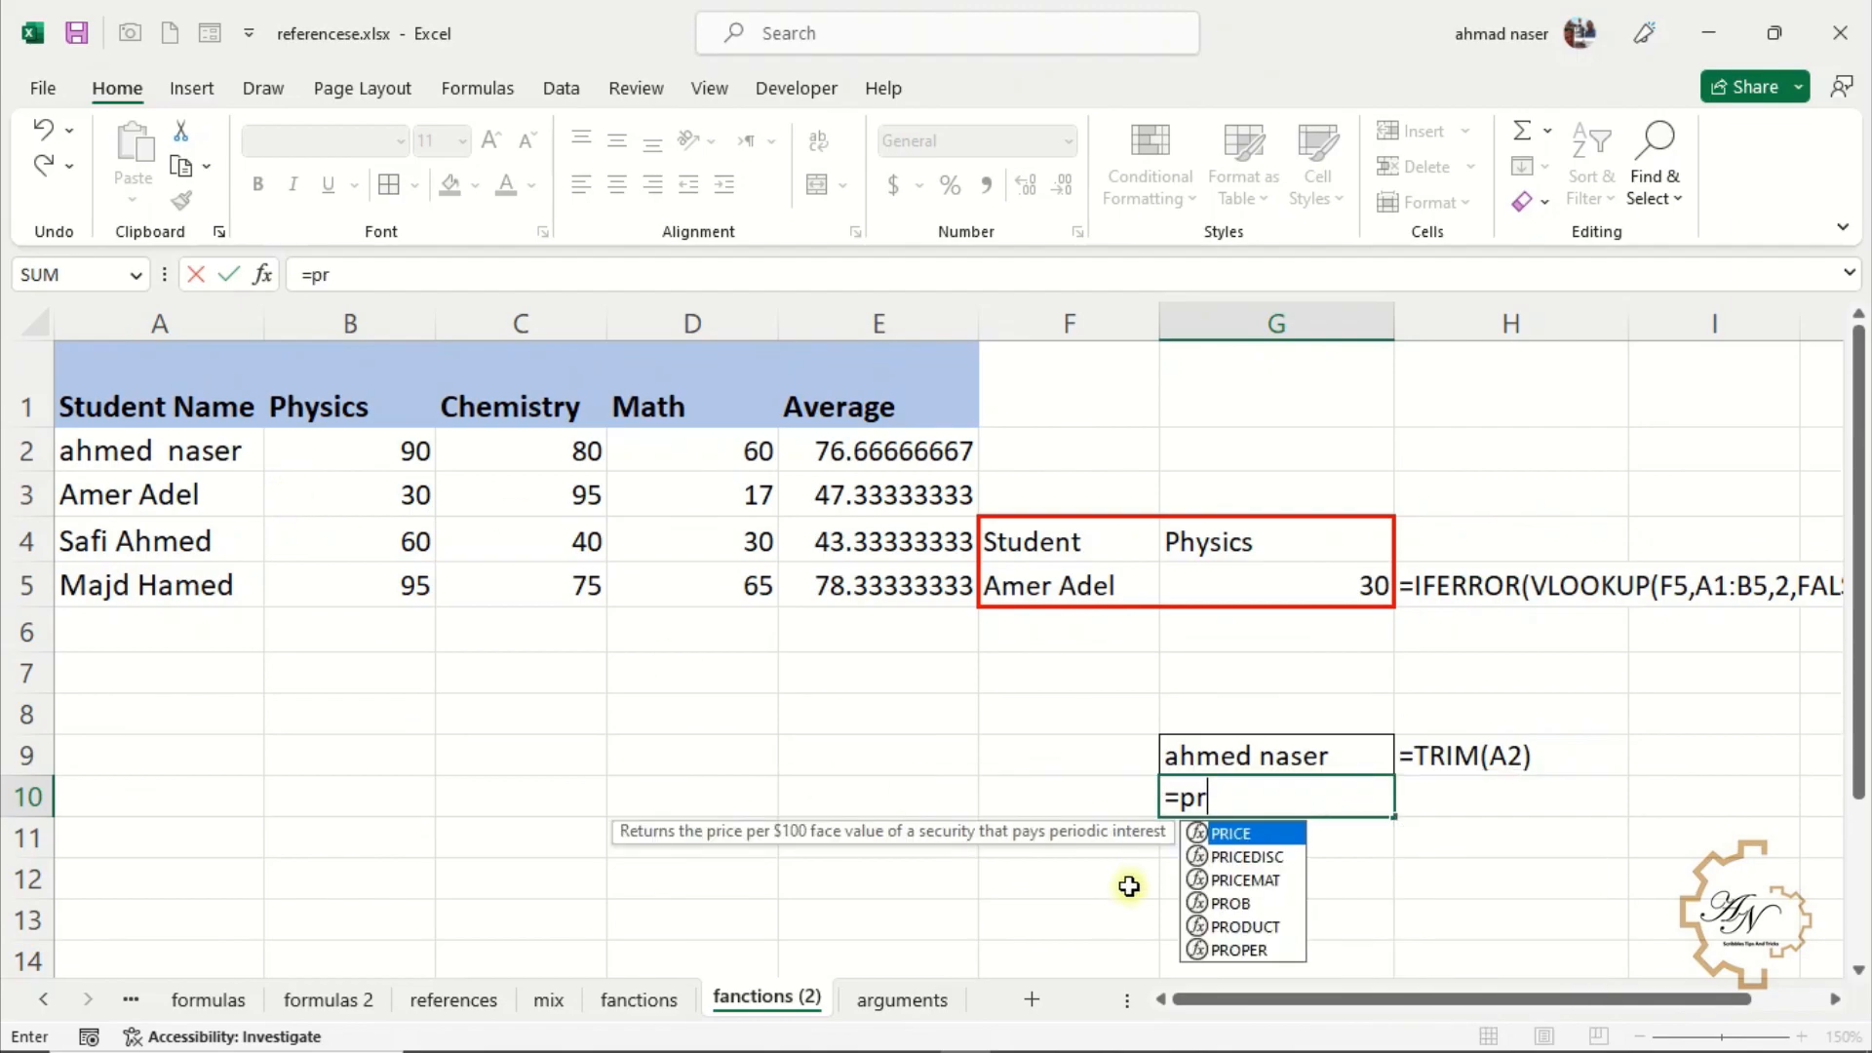
pyautogui.doubleClick(1299, 950)
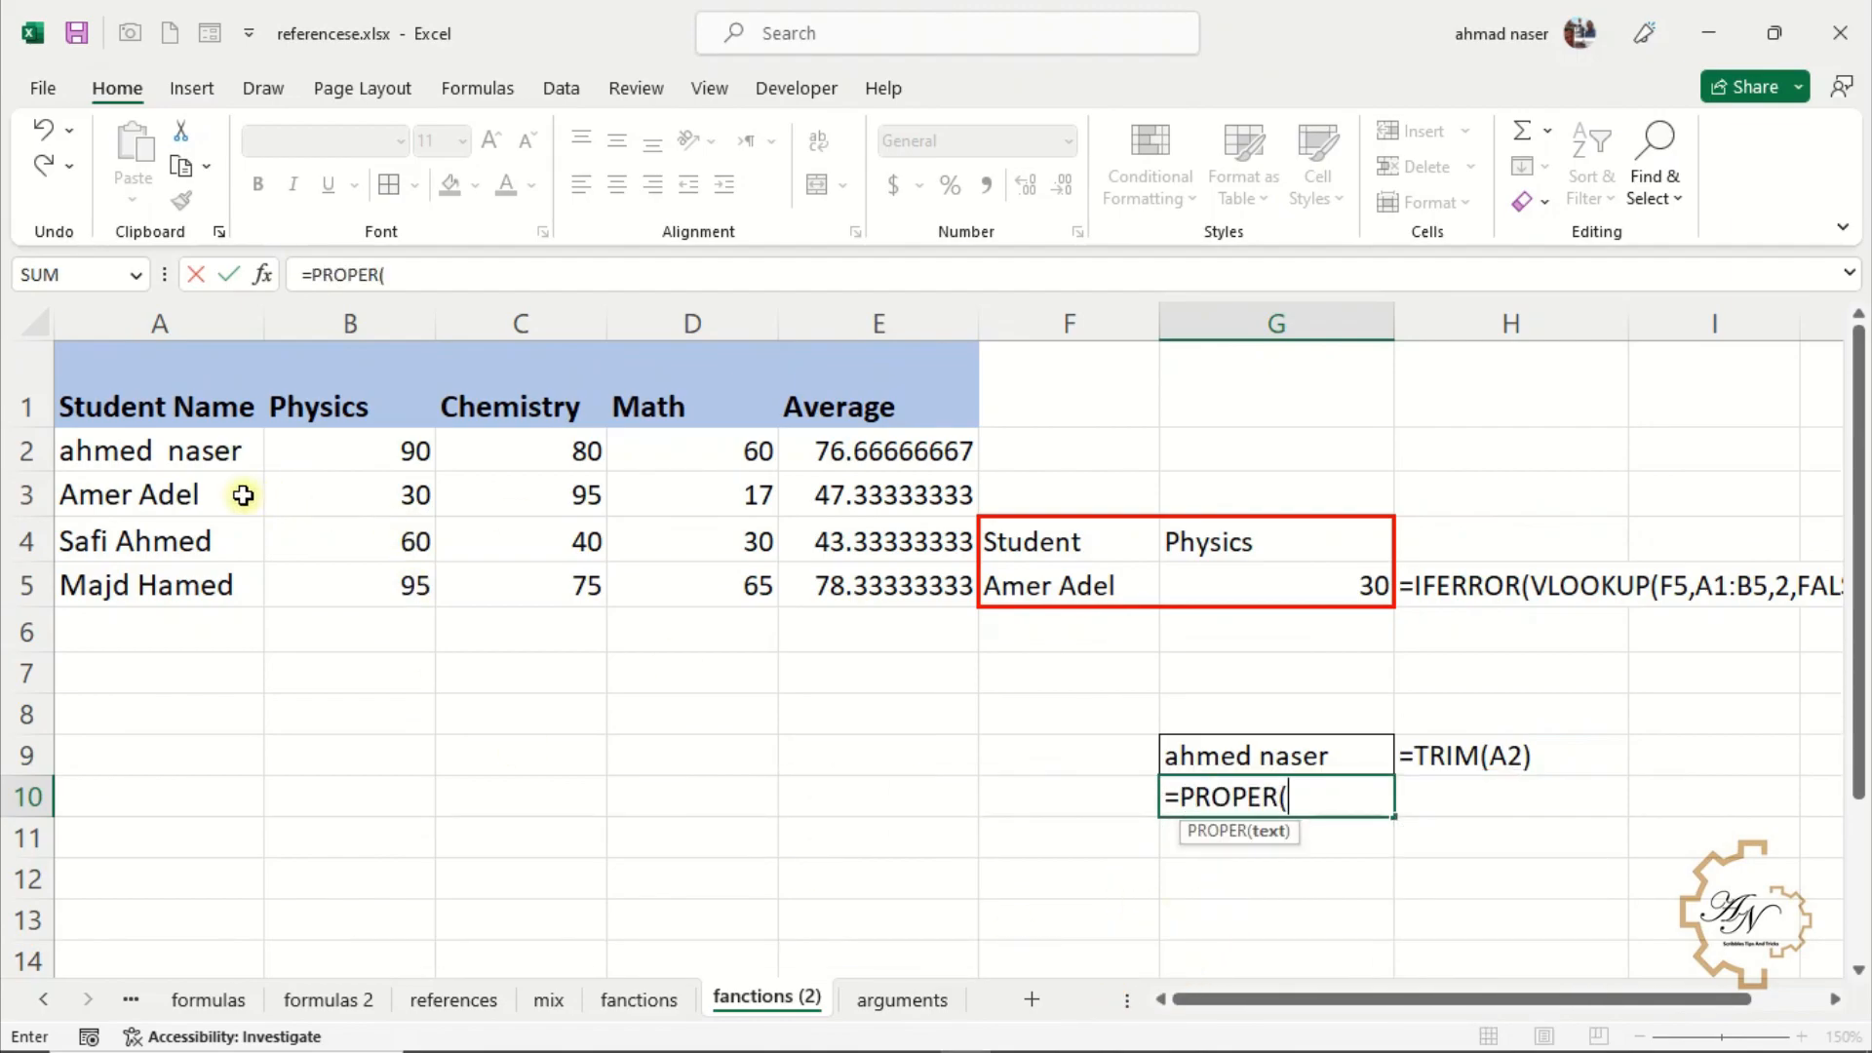
pyautogui.click(214, 455)
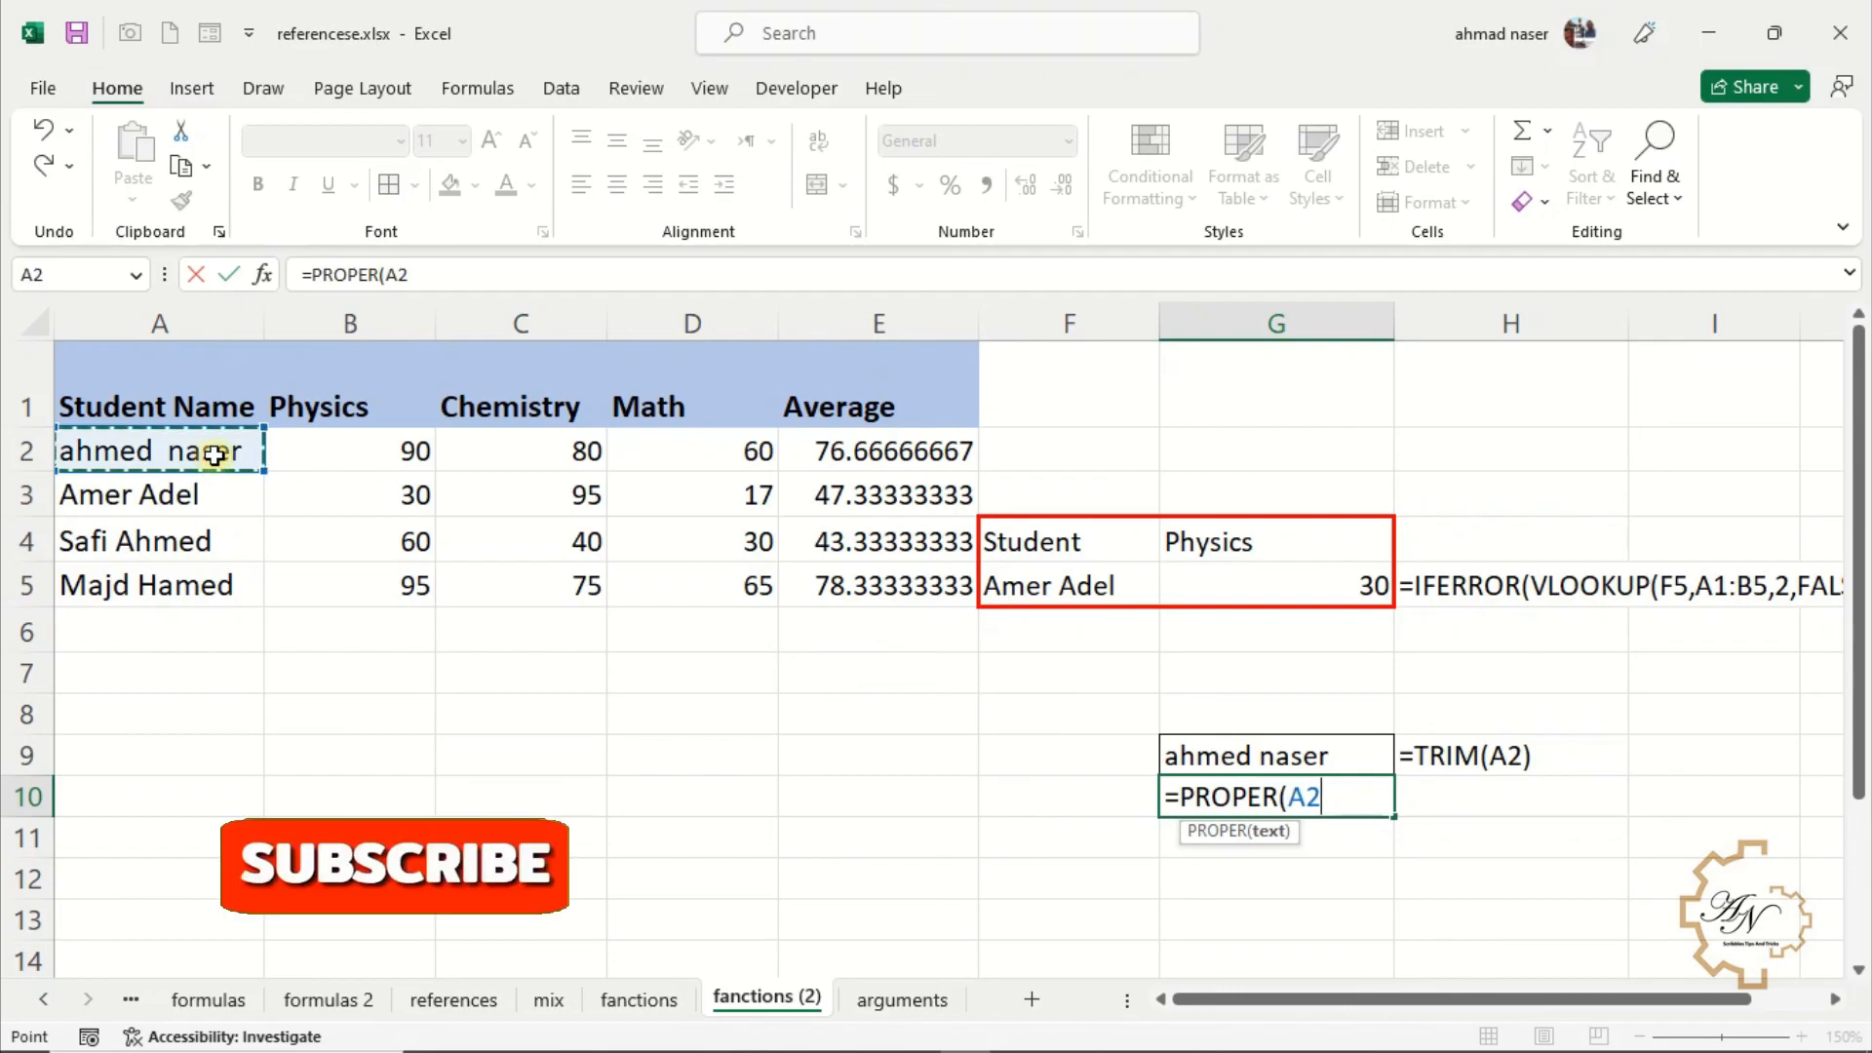
pyautogui.press('Return')
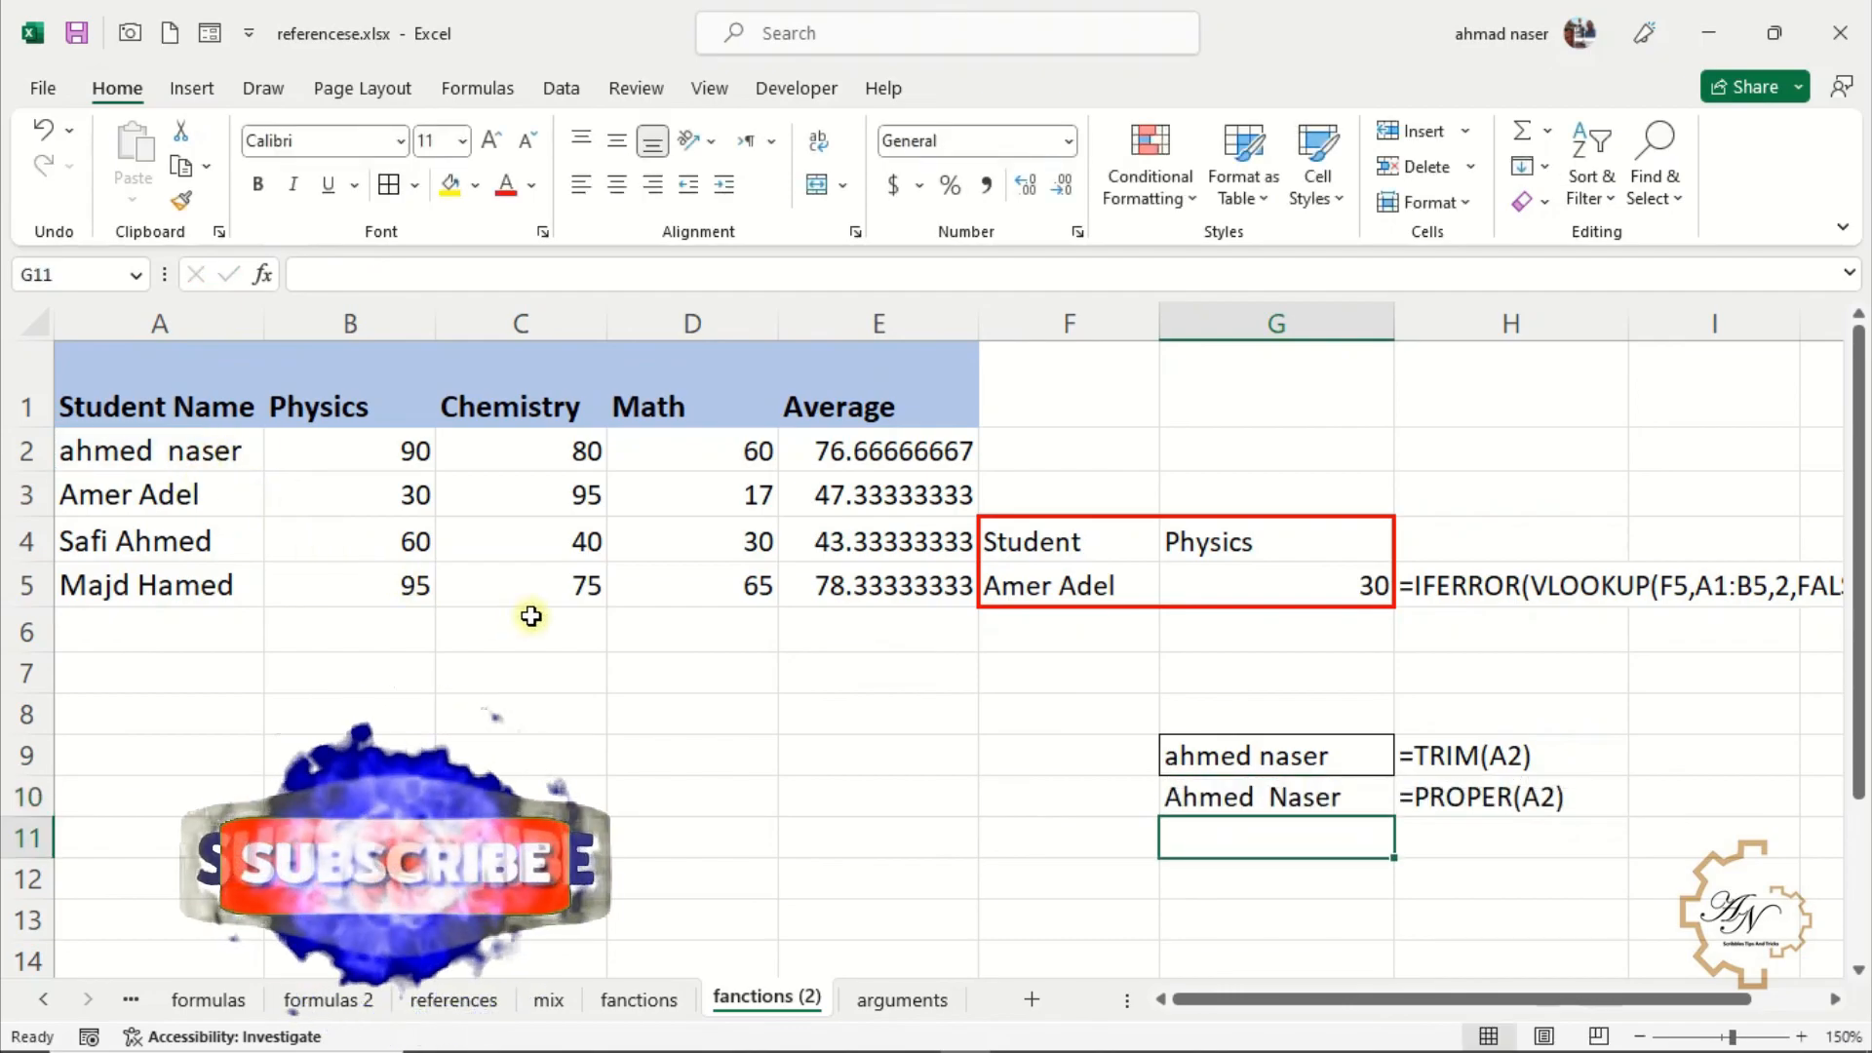